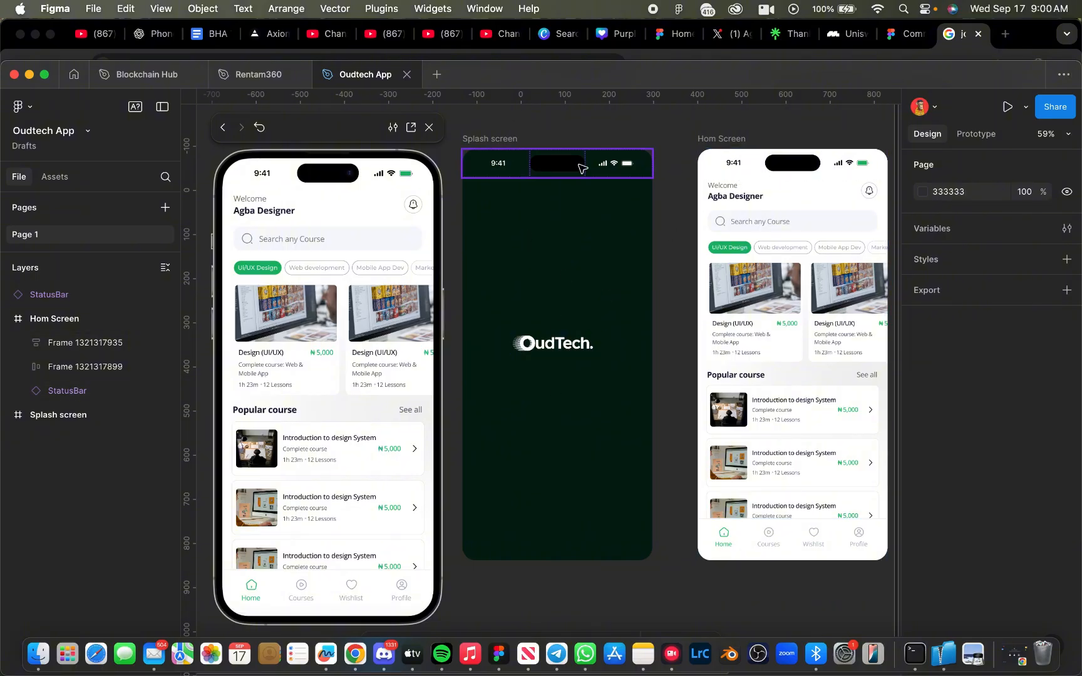
Examine the home screen in the prototype preview, including its category row and course list, and close the preview.
left_click(504, 139)
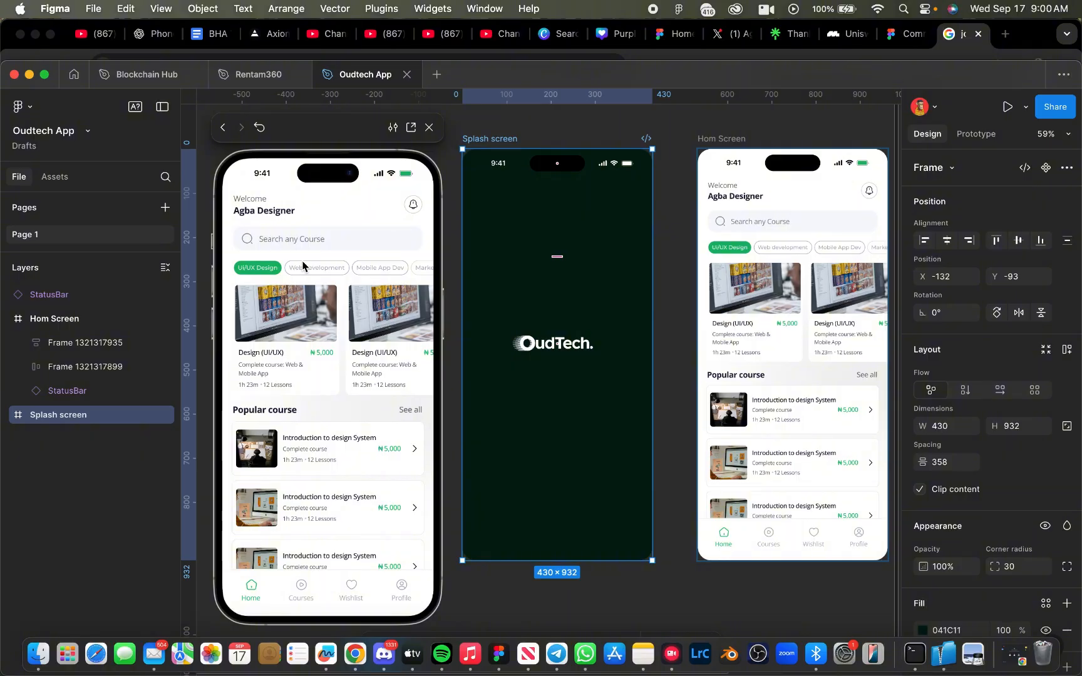
mouse_move(320, 269)
left_mouse_down()
mouse_move(251, 276)
mouse_move(305, 262)
left_mouse_up()
scroll(312, 349, "down", 2)
scroll(312, 349, "up", 2)
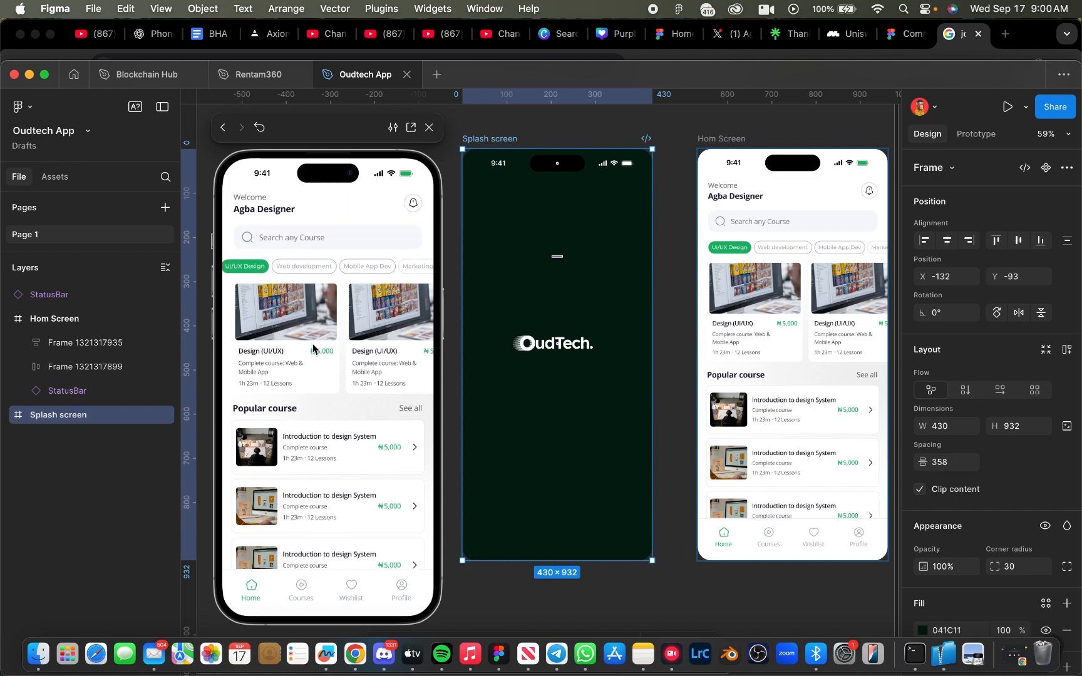
scroll(312, 349, "down", 1)
scroll(312, 349, "up", 1)
scroll(312, 349, "down", 2)
scroll(312, 349, "up", 2)
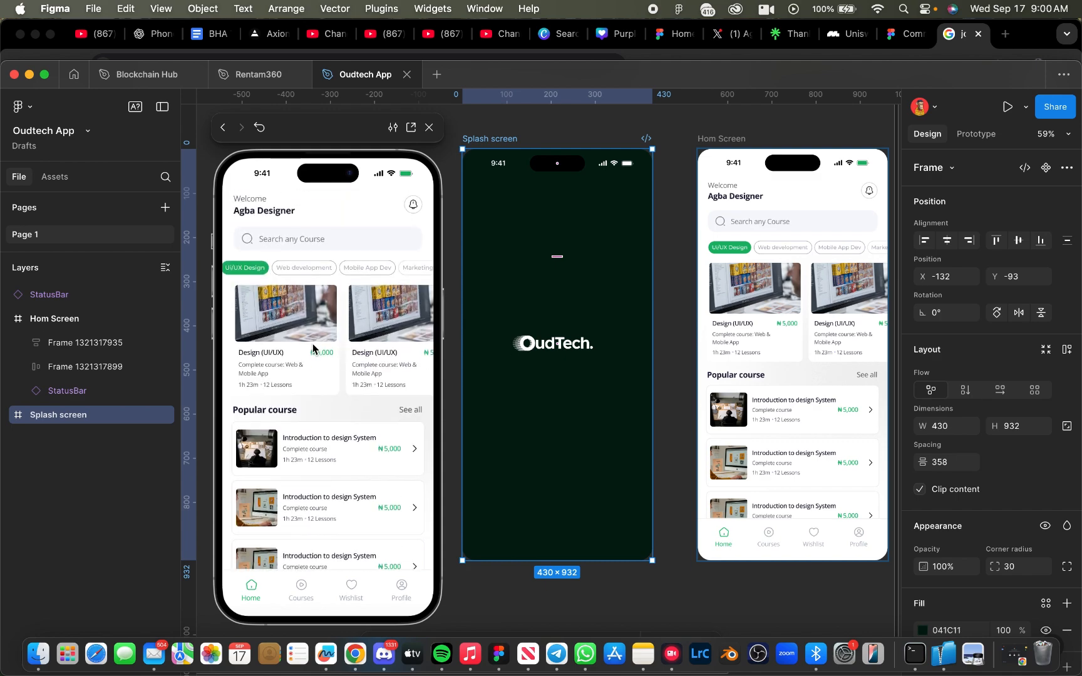
scroll(312, 349, "down", 2)
scroll(313, 349, "up", 2)
left_click(429, 129)
Expand the window to full screen and add an iPhone 14 & 15 Pro Max frame beside Hom Screen at X 934, Y -79.
scroll(443, 236, "right", 10)
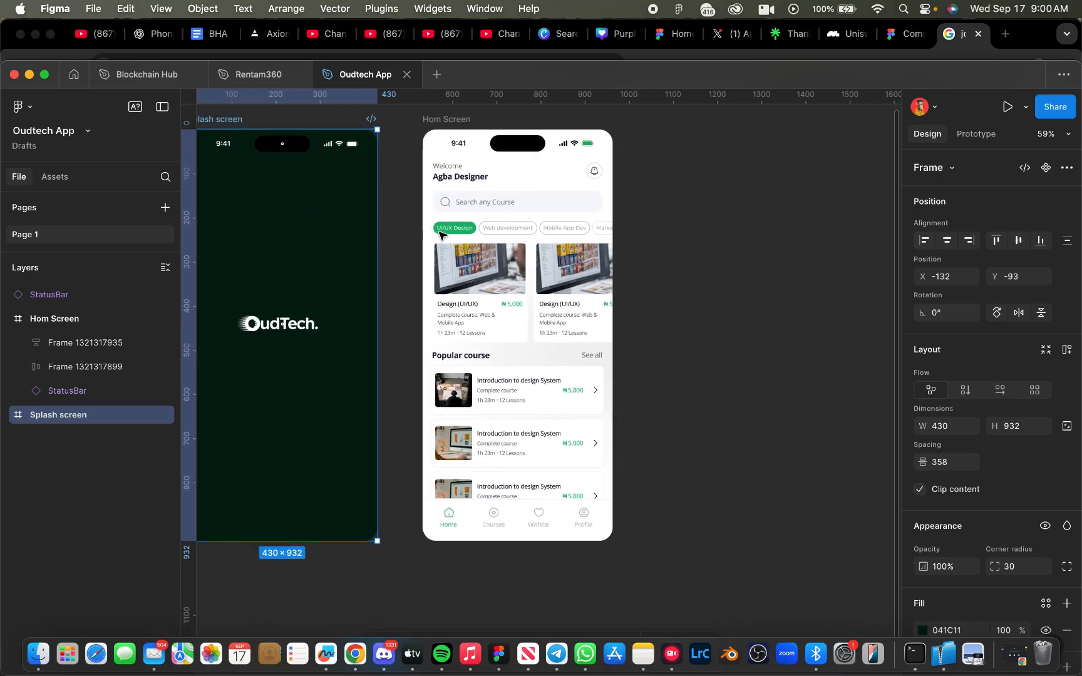
scroll(439, 232, "left", 1)
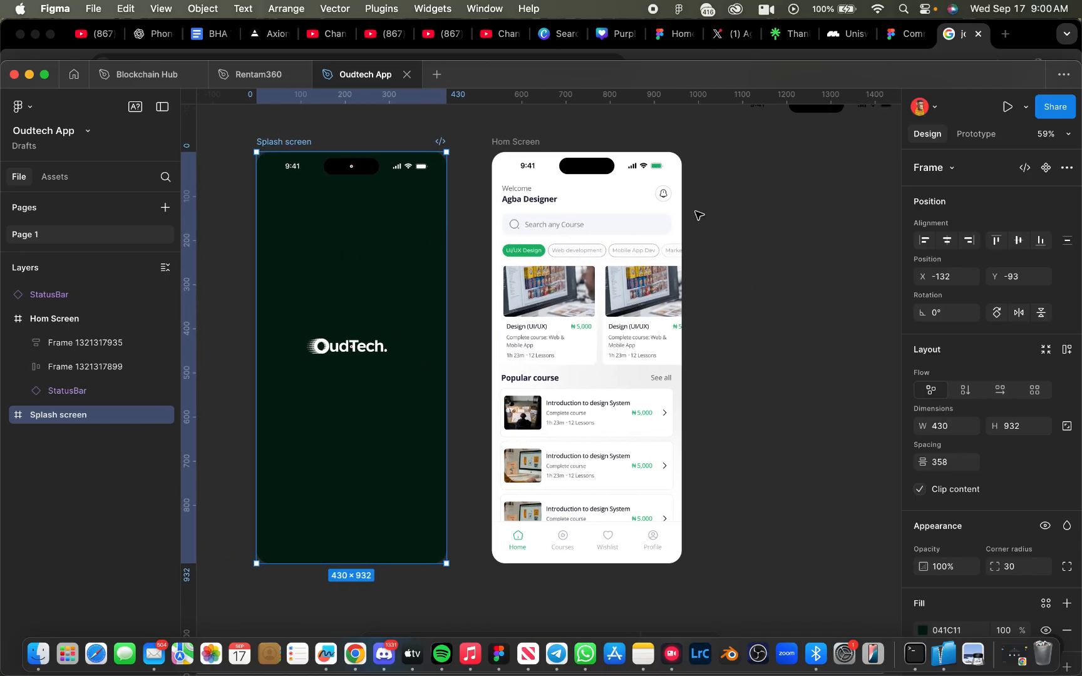
left_click(752, 225)
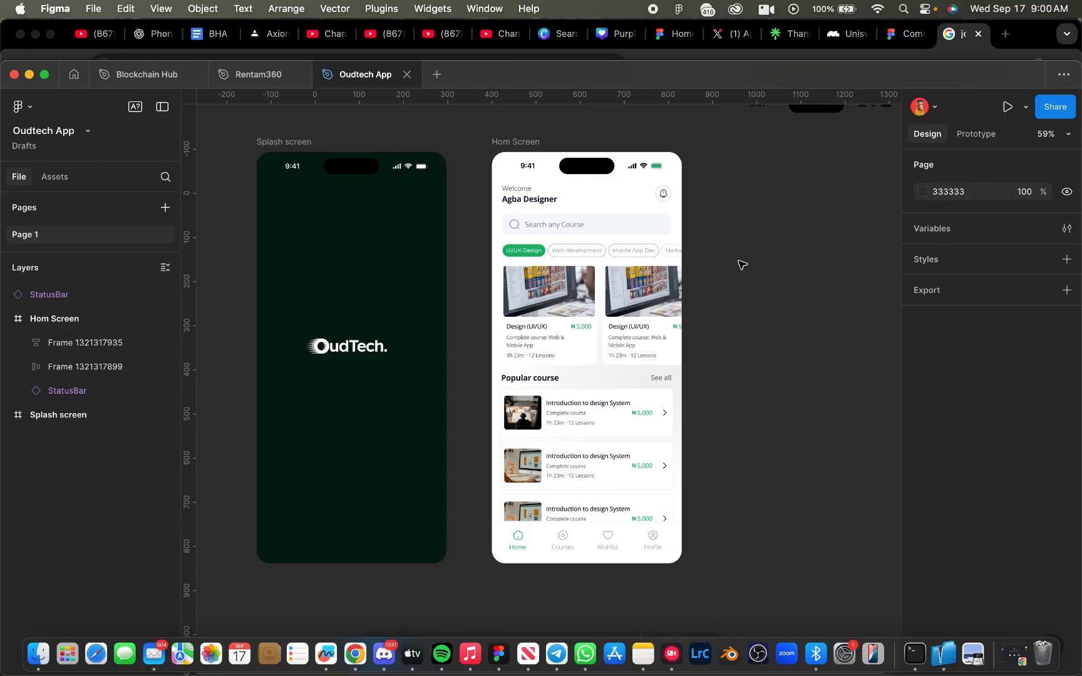
scroll(742, 264, "right", 5)
scroll(741, 265, "right", 2)
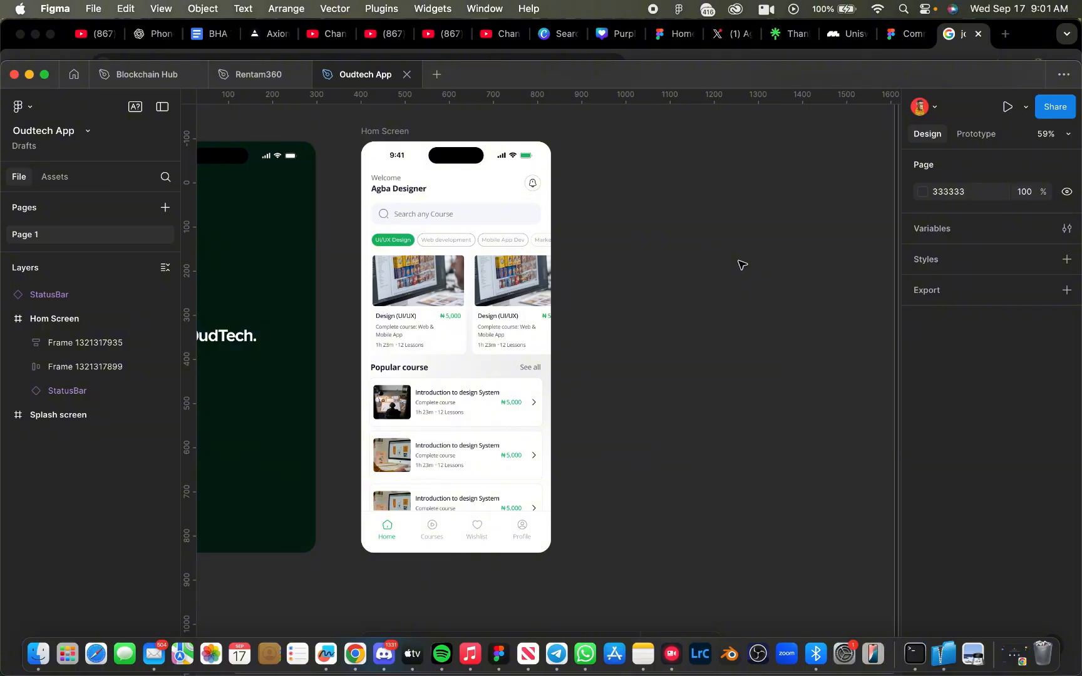
left_click(44, 73)
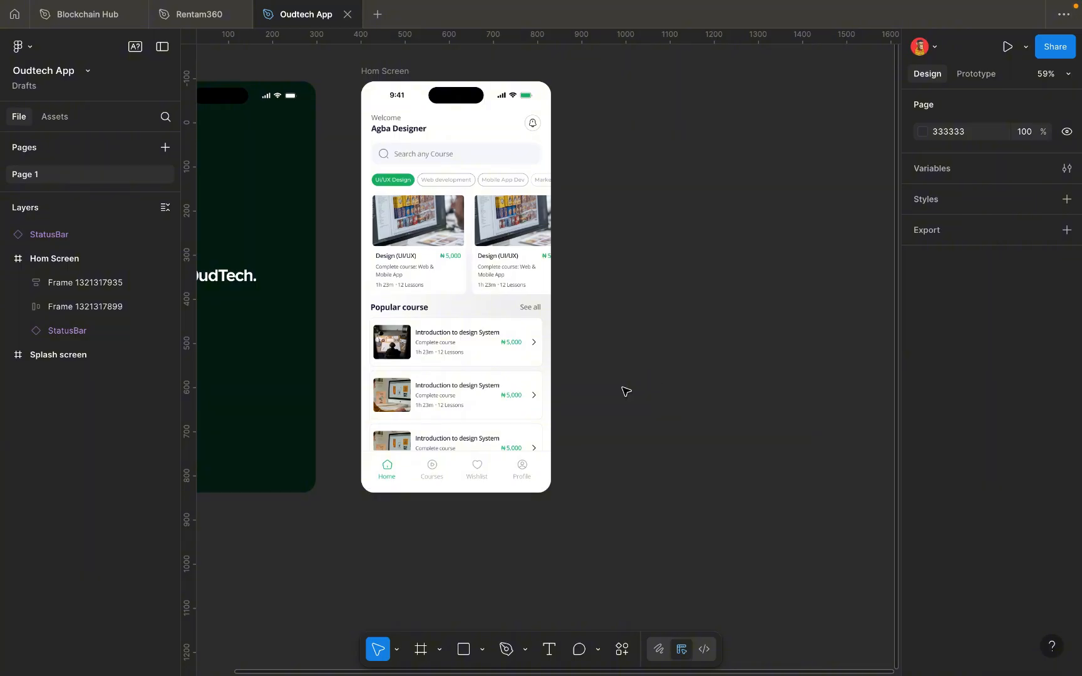
left_click(420, 651)
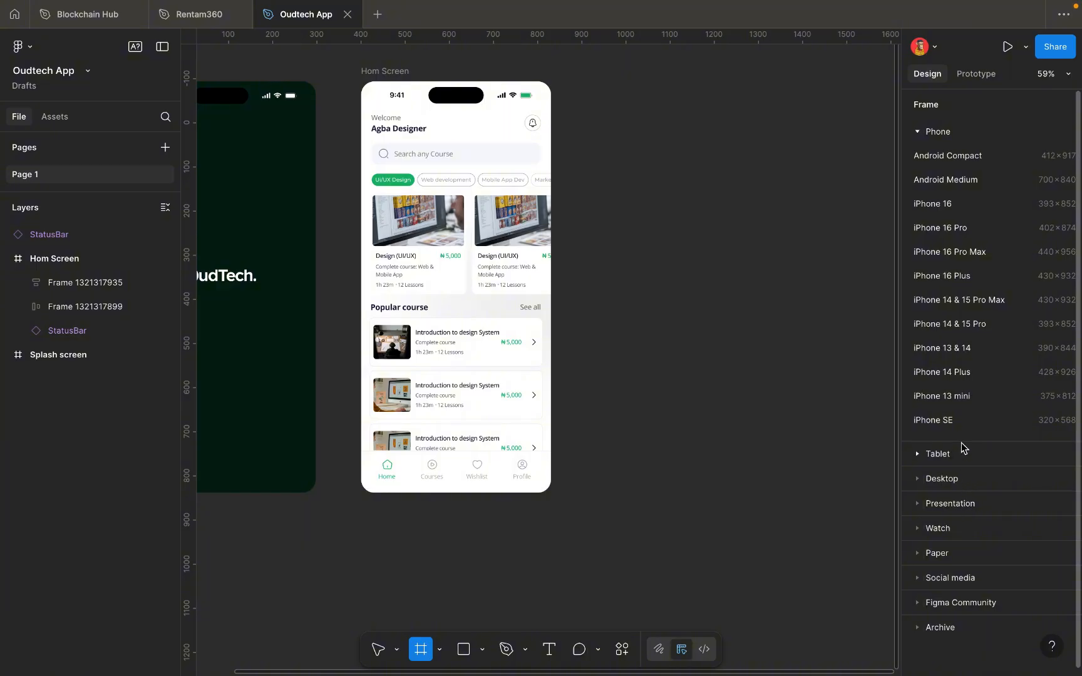
left_click(985, 301)
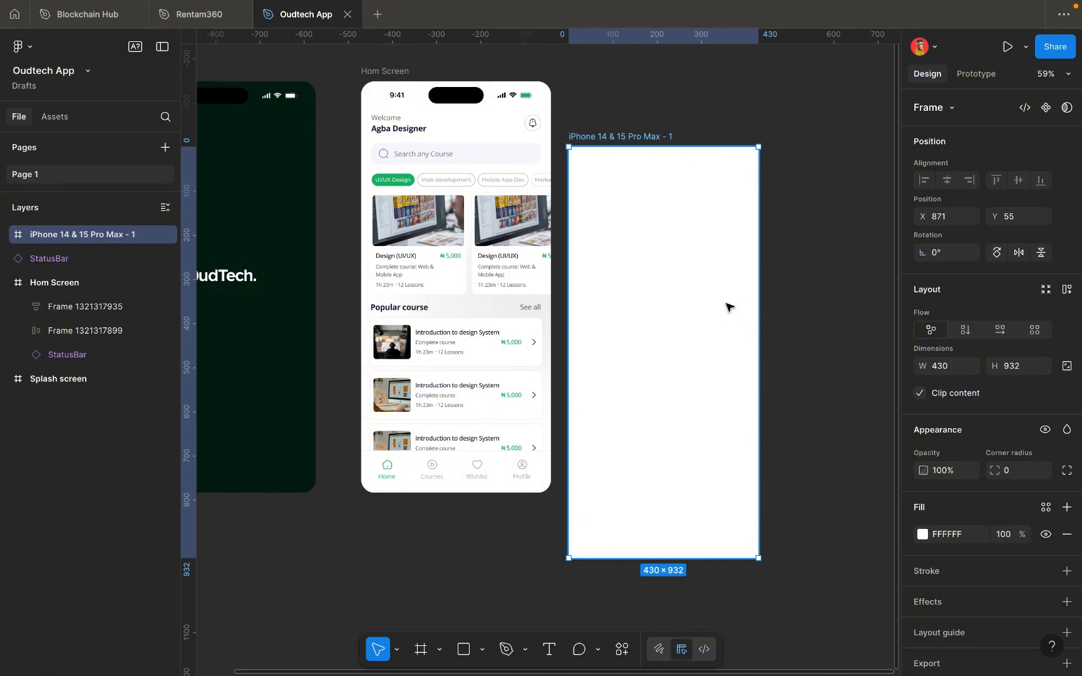
left_click_drag(727, 306, 755, 254)
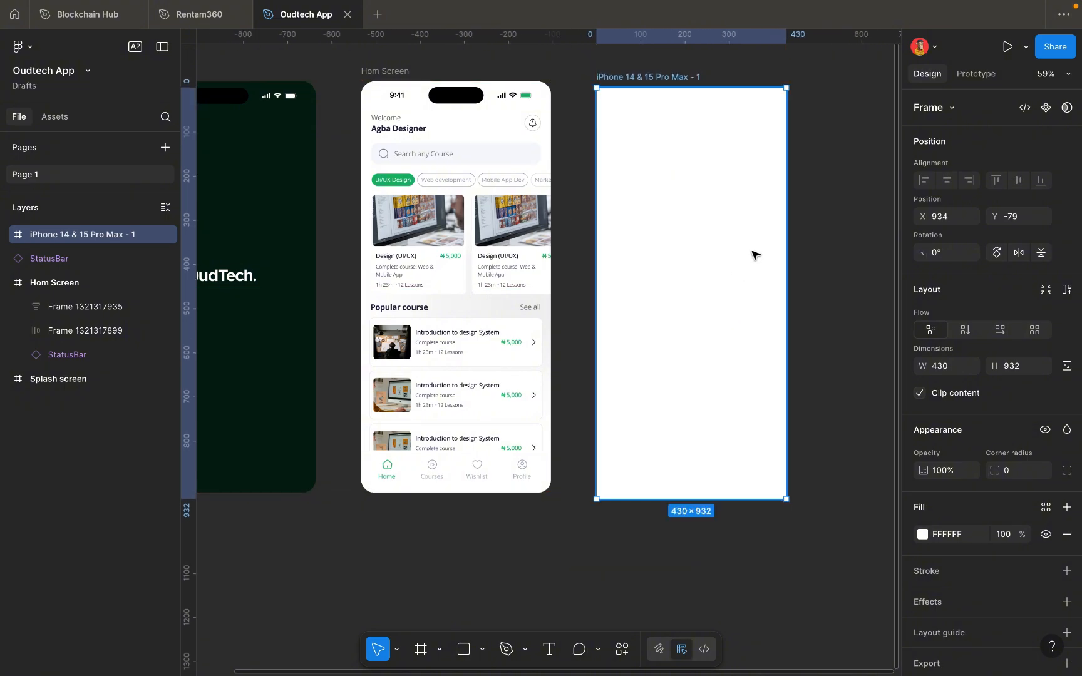
scroll(754, 254, "up", 2)
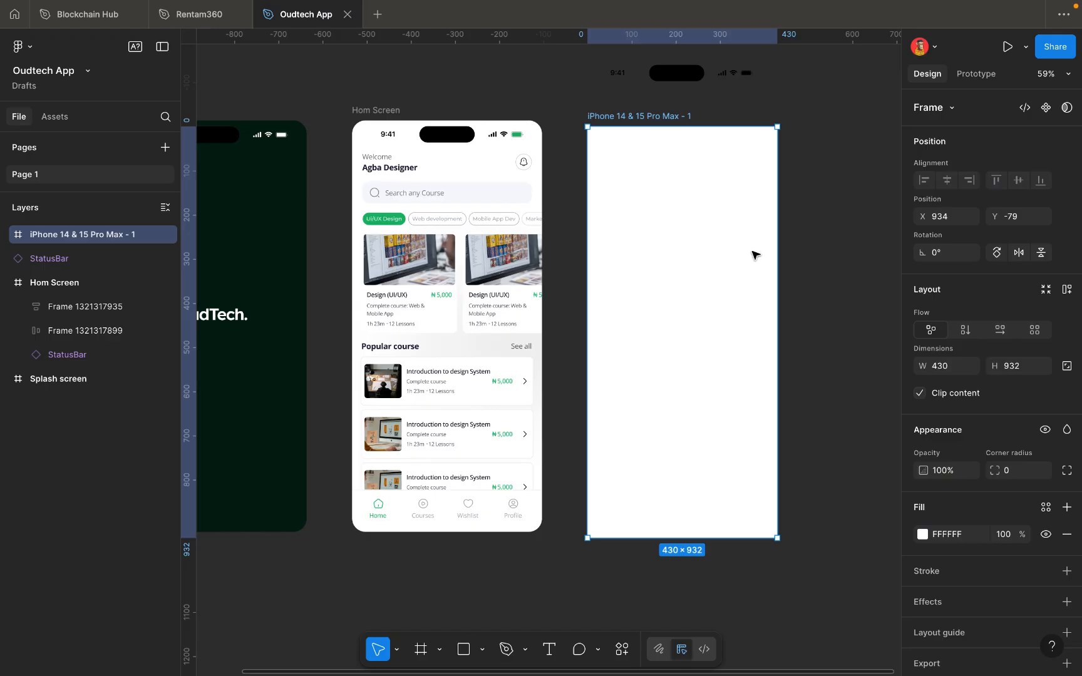
Rename the new frame Splash Screen and move it level with the Hom Screen frame at X 951, Y -93.
left_click(810, 288)
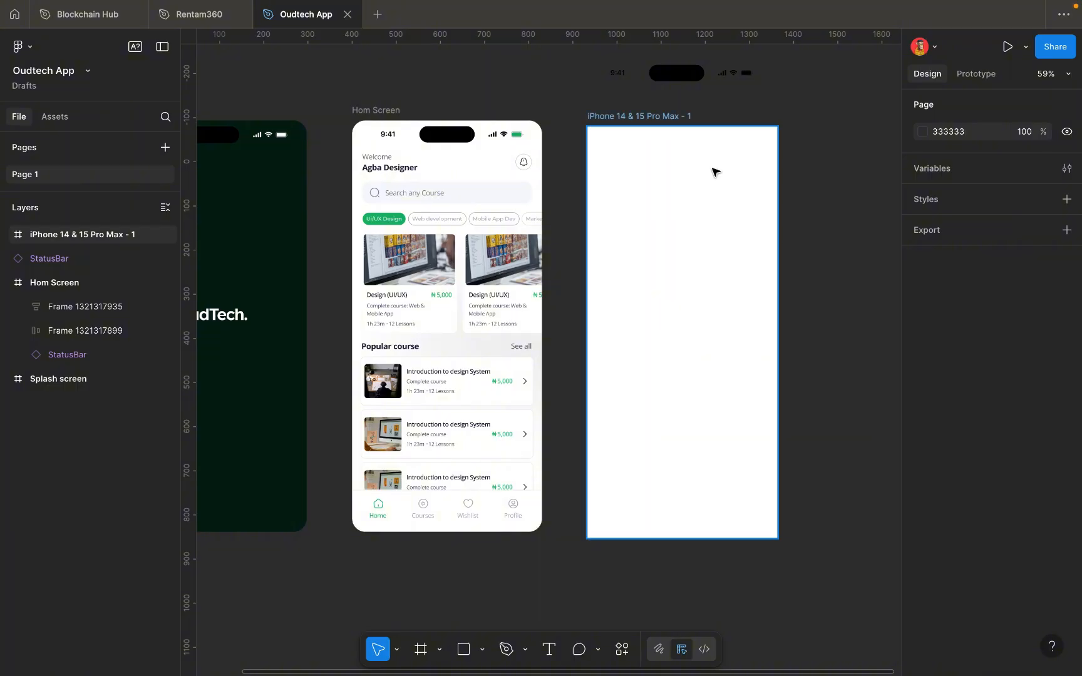
left_click(693, 155)
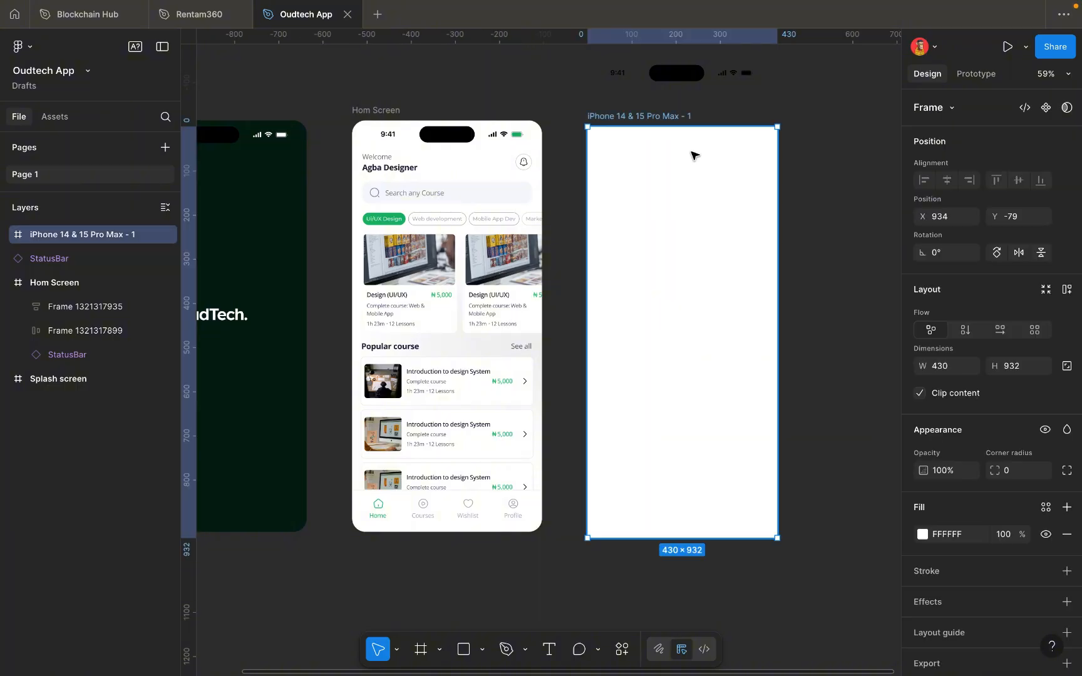
double_click(661, 117)
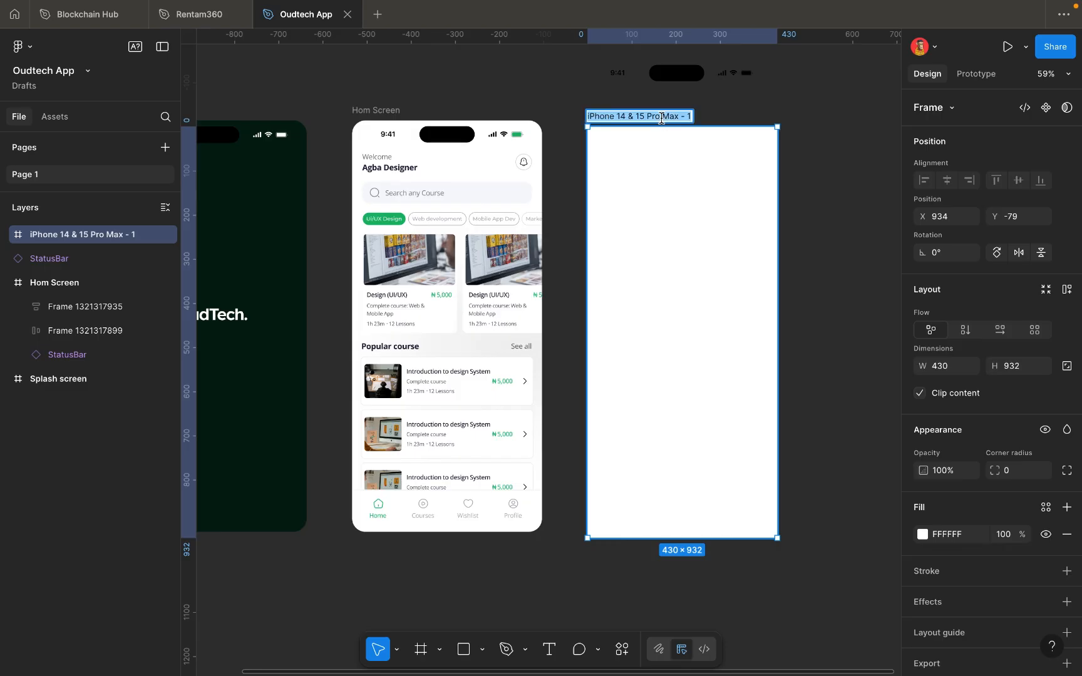
key("BackSpace")
type("Spl")
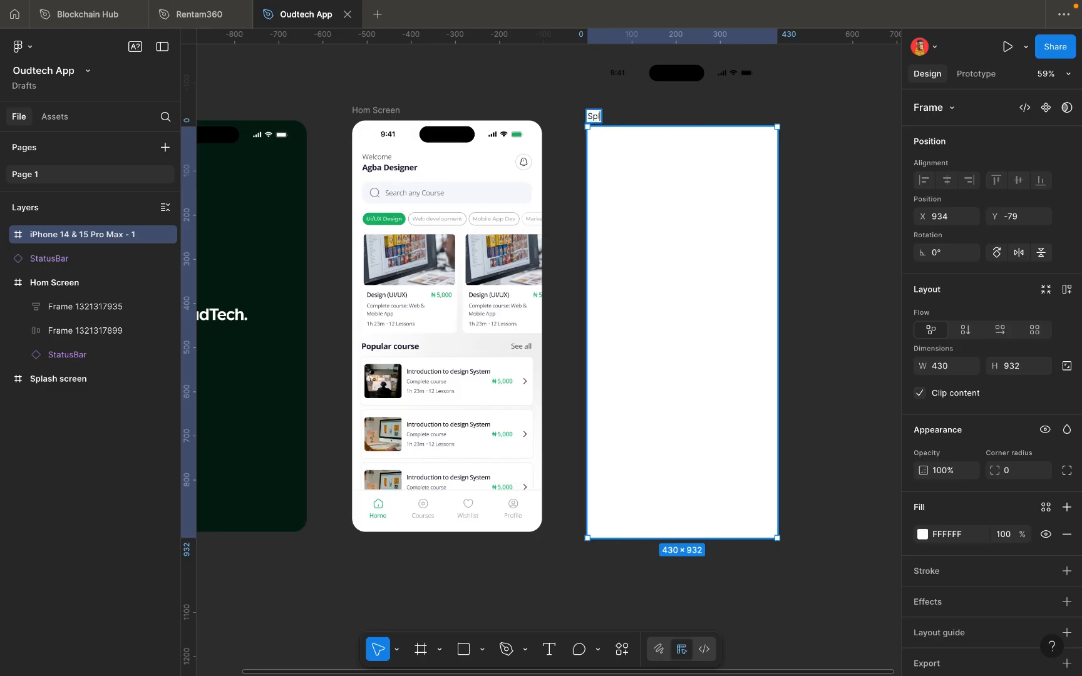
type("ash Screen")
key("Return")
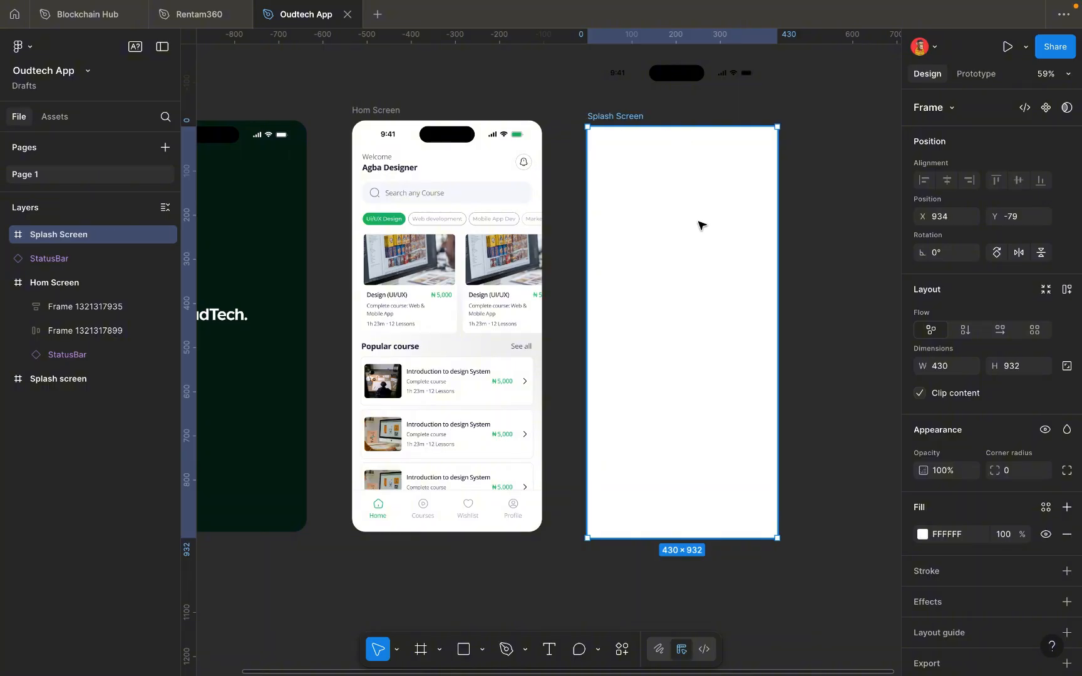
scroll(684, 201, "down", 3)
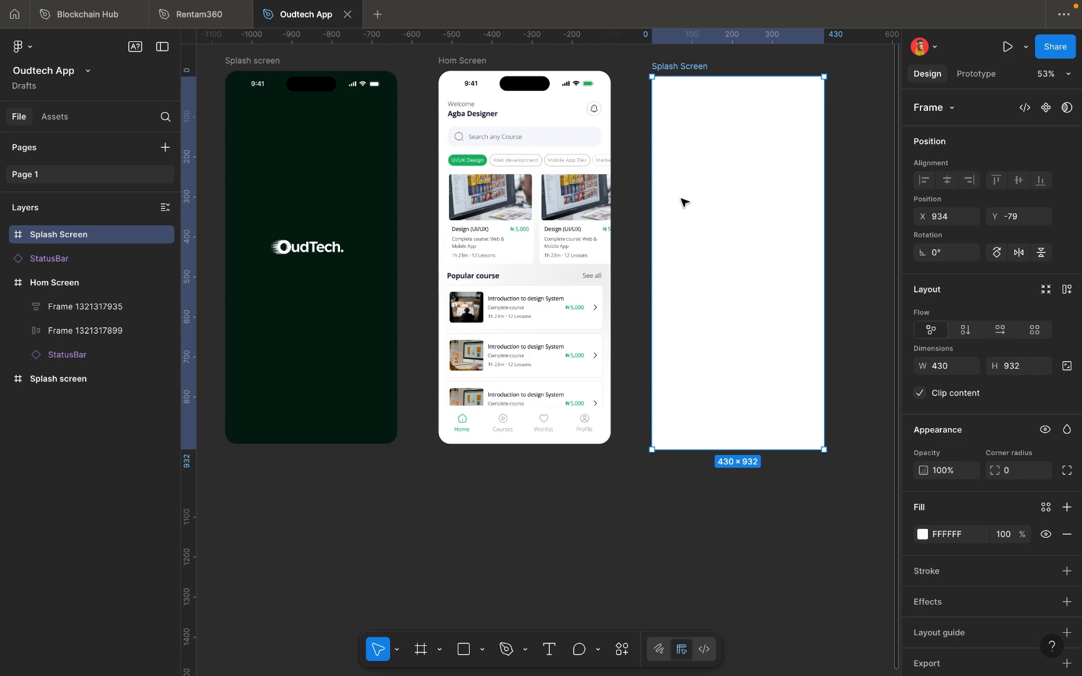
left_click_drag(718, 212, 727, 211)
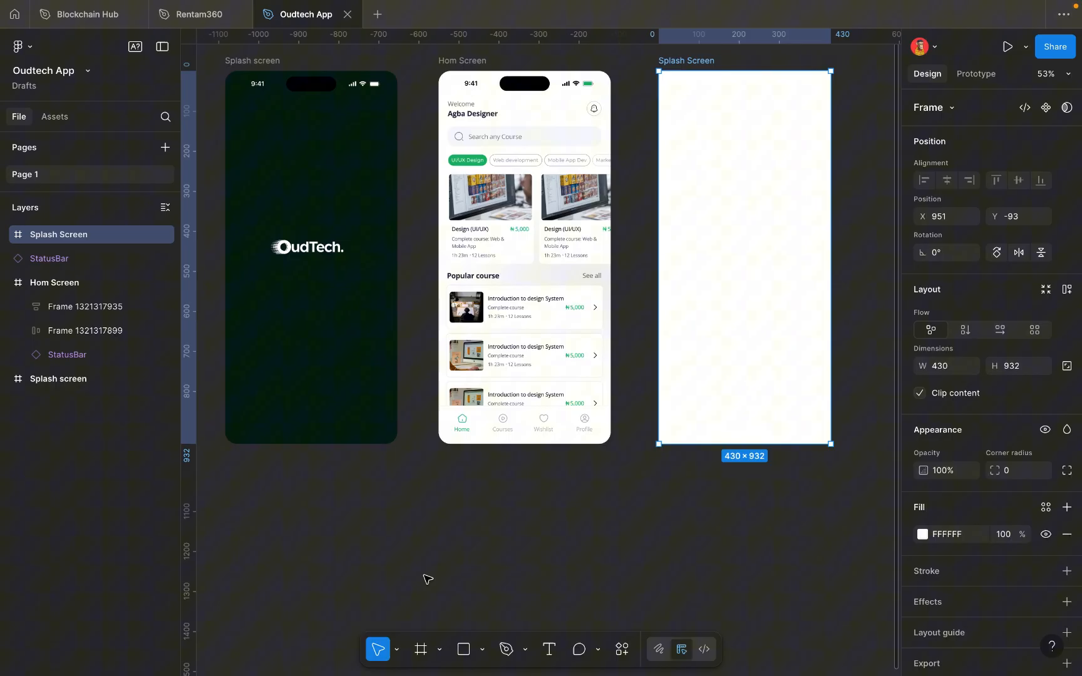
Create a 100 × 100 rectangle on the canvas and place it below the frames at X 151, Y 998.
left_click(464, 649)
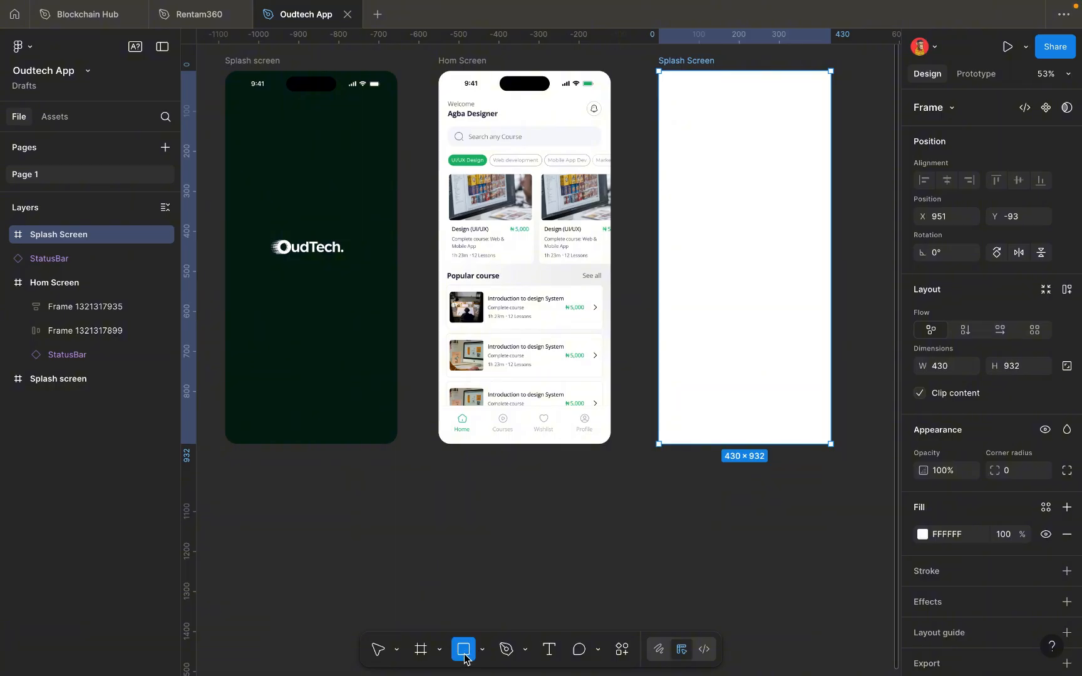
left_click(482, 651)
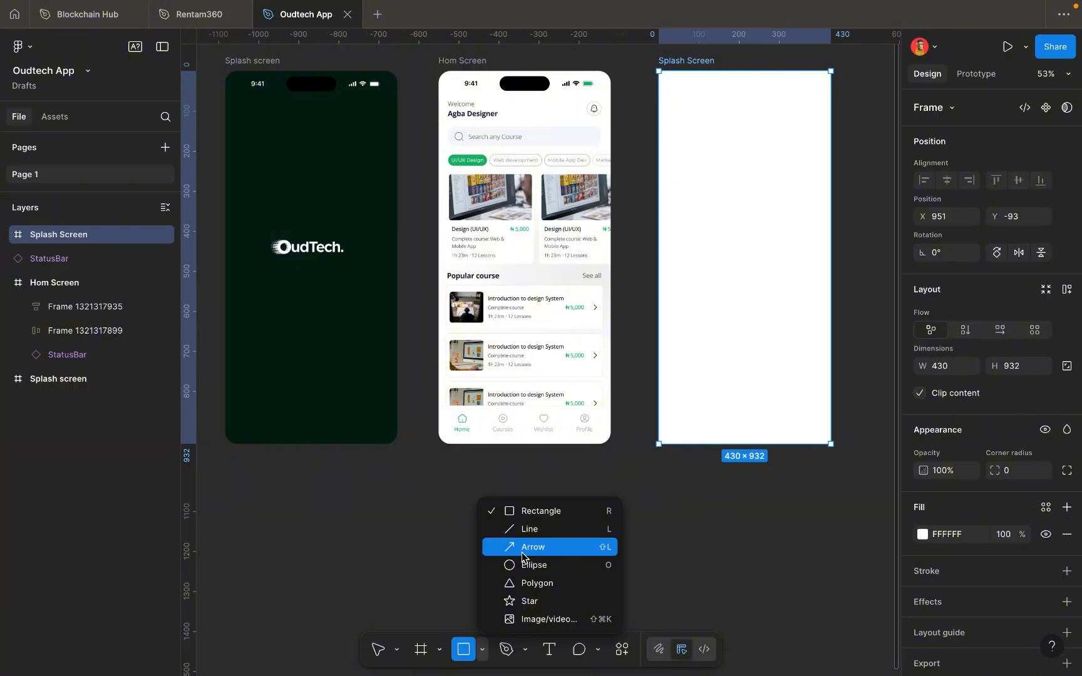
left_click(526, 512)
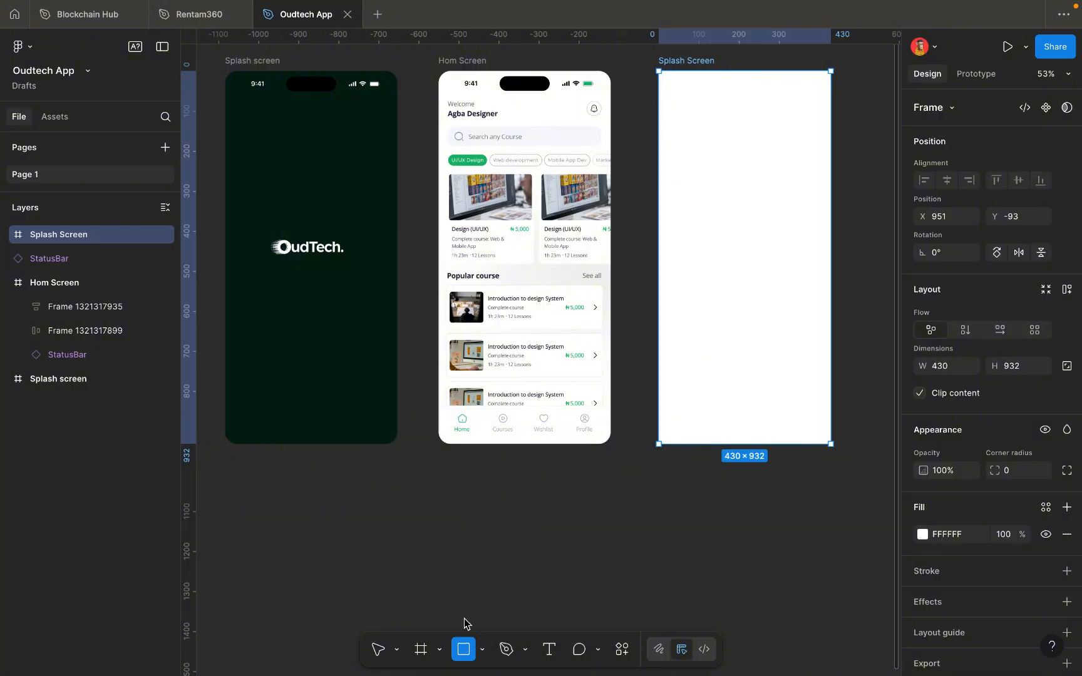
left_click(463, 537)
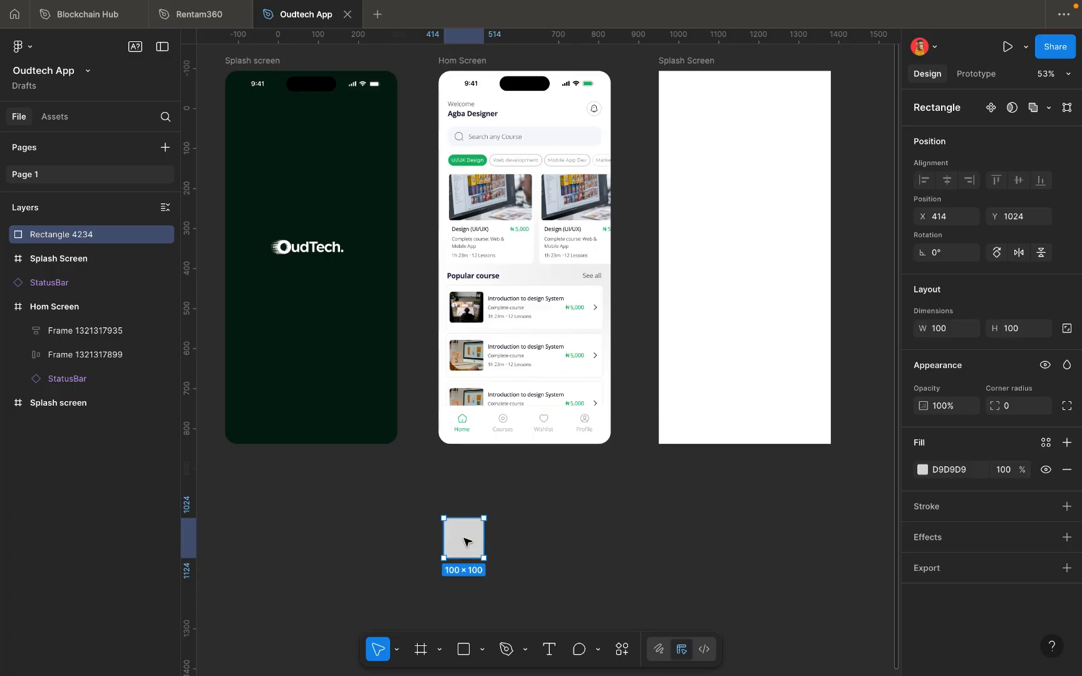
left_click_drag(467, 542, 362, 530)
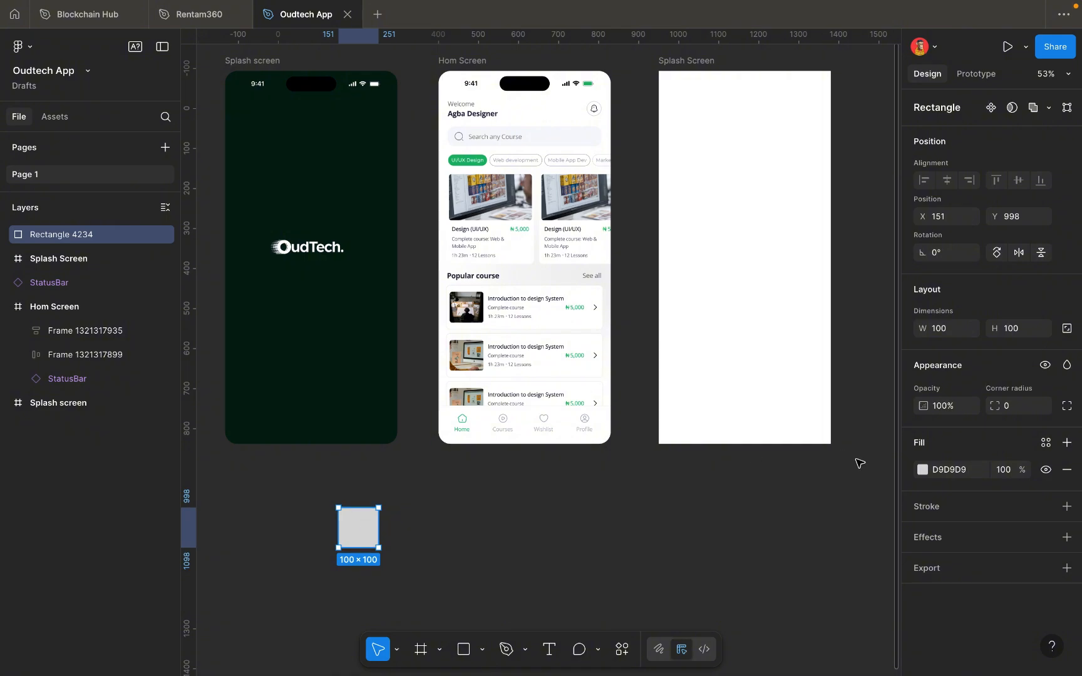
Duplicate the square three times to form a horizontal row of four with 47 px gaps.
scroll(348, 538, "up", 3)
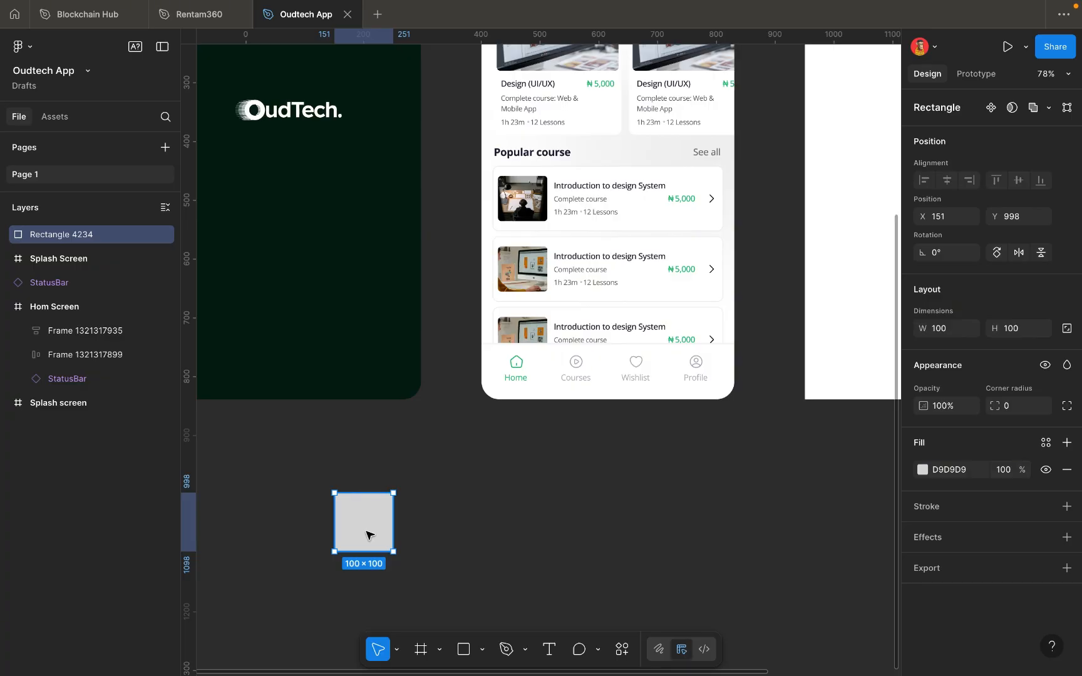
key("ctrl+d")
left_click_drag(369, 532, 456, 531)
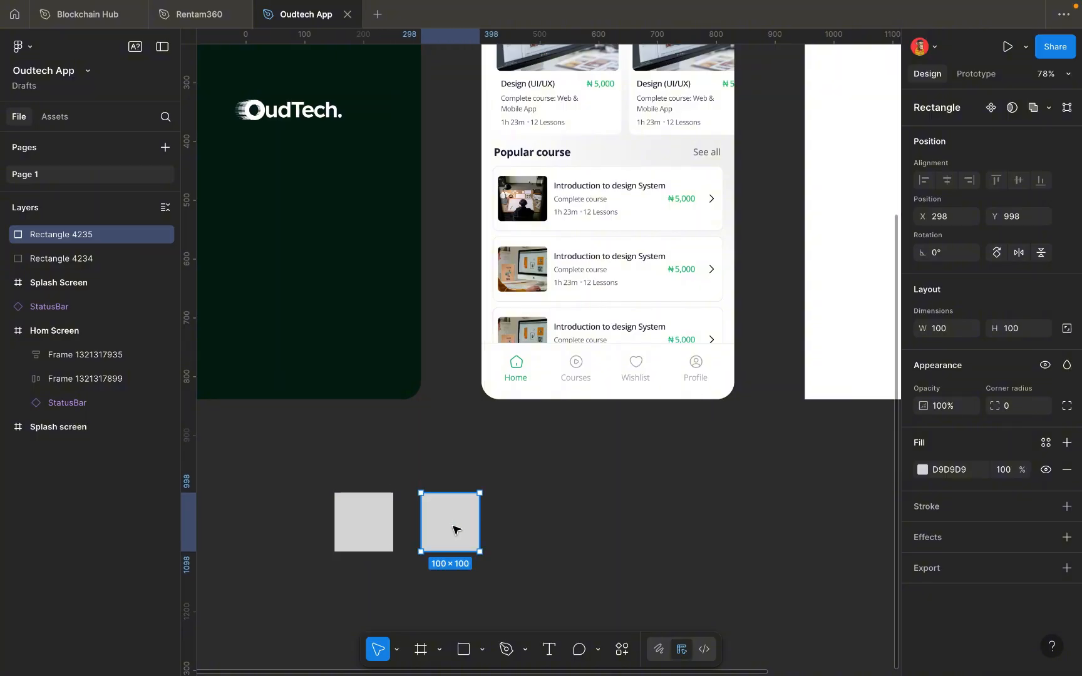
key("ctrl+d")
key("ctrl+d")
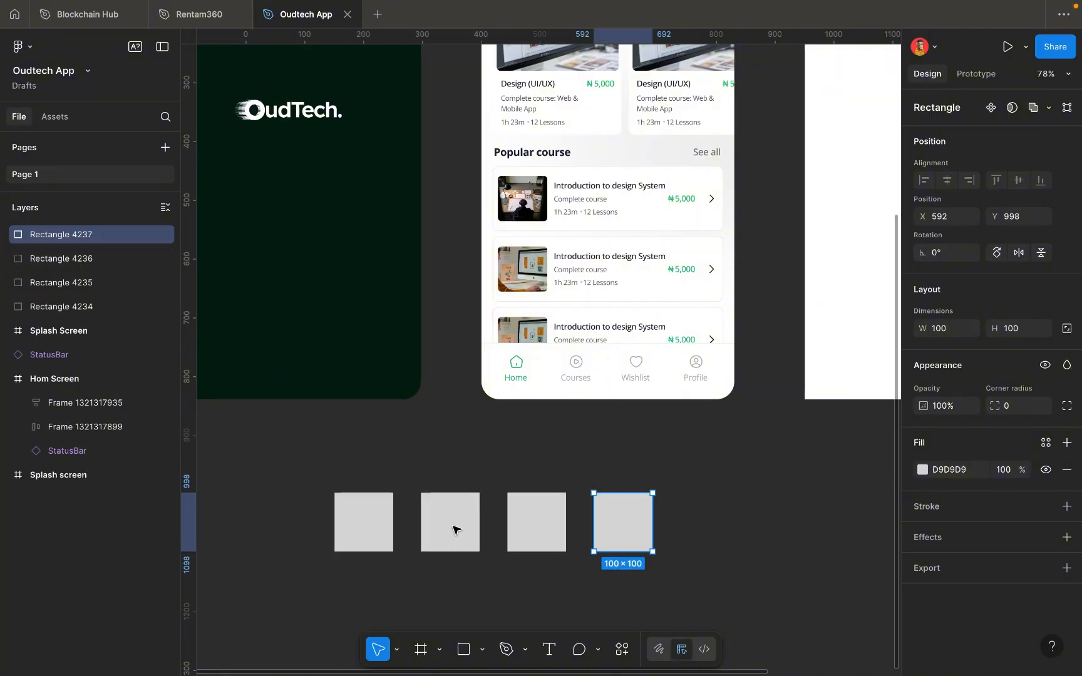
Select all four squares and move the row above the phone frames, starting at X 345, Y -330.
left_click(575, 513)
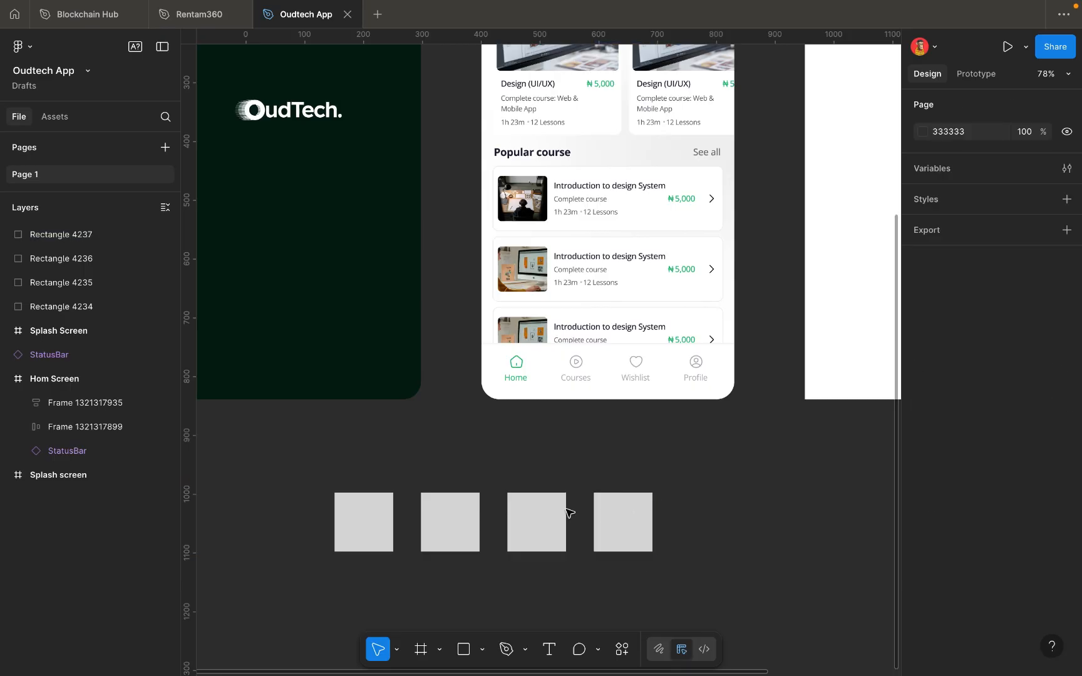
left_click(538, 513)
left_click(630, 509, "shift")
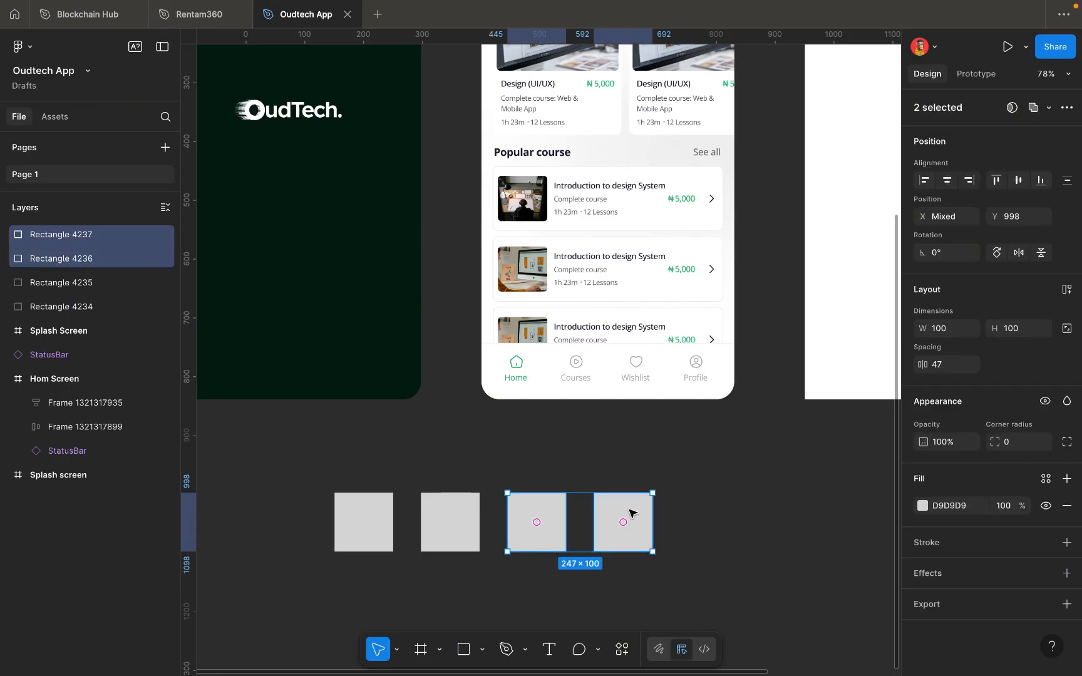
left_click(446, 507, "shift")
left_click(358, 510, "shift")
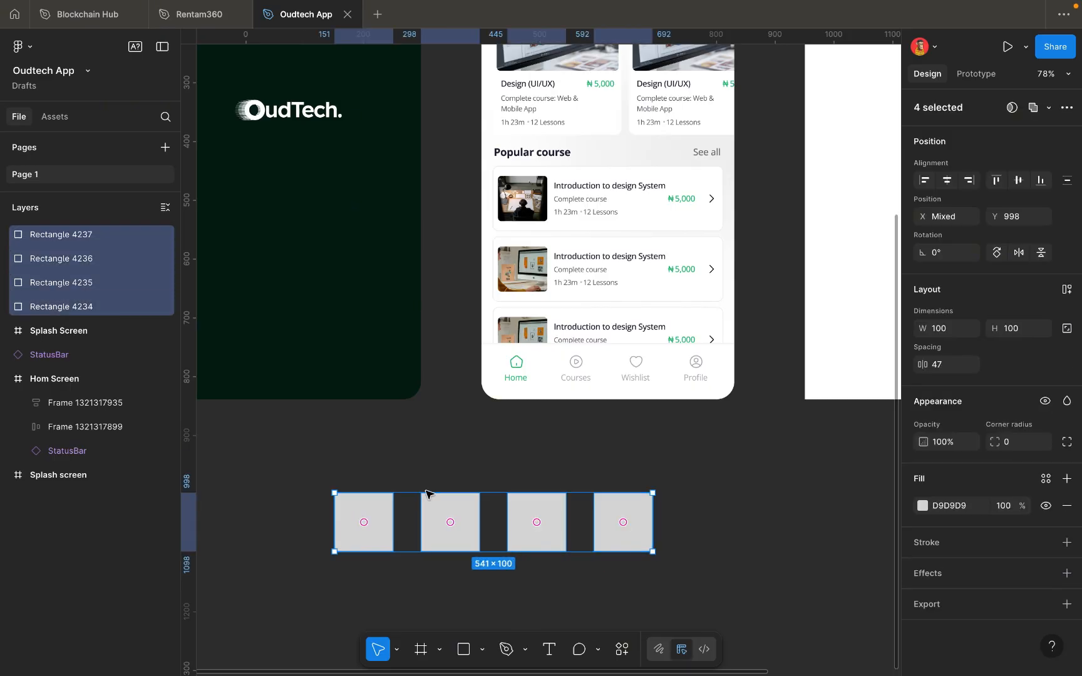
scroll(524, 492, "down", 3)
scroll(523, 493, "down", 2)
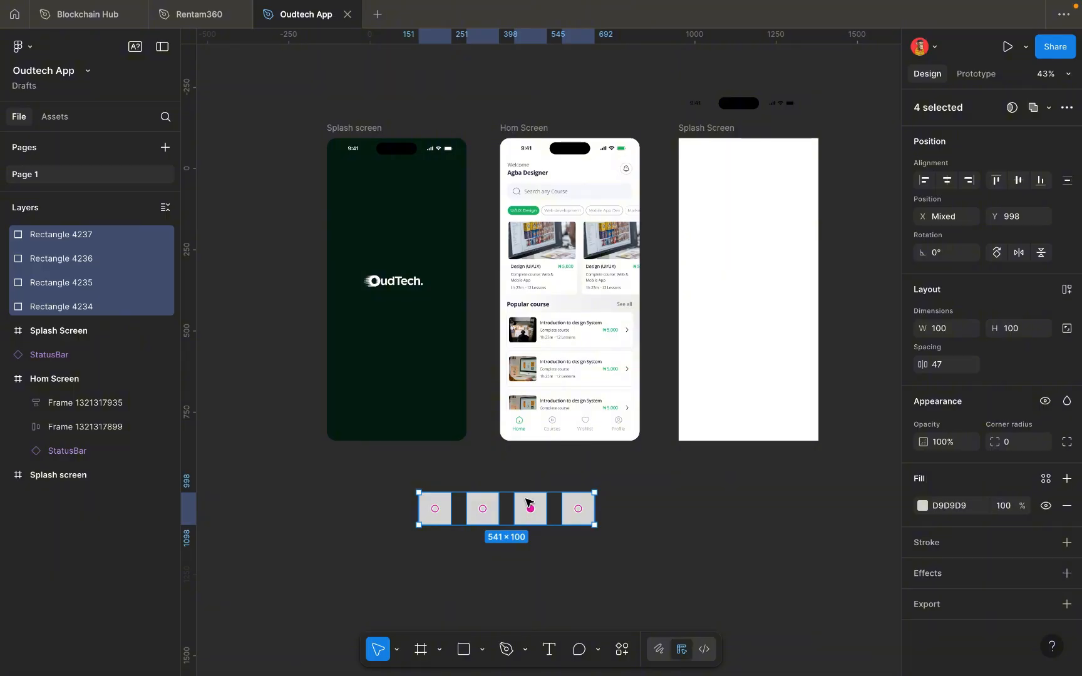
left_click_drag(525, 506, 596, 206)
Fill the first square of the row with the dark green 041C11 sampled from the original splash screen's background.
scroll(494, 508, "up", 2)
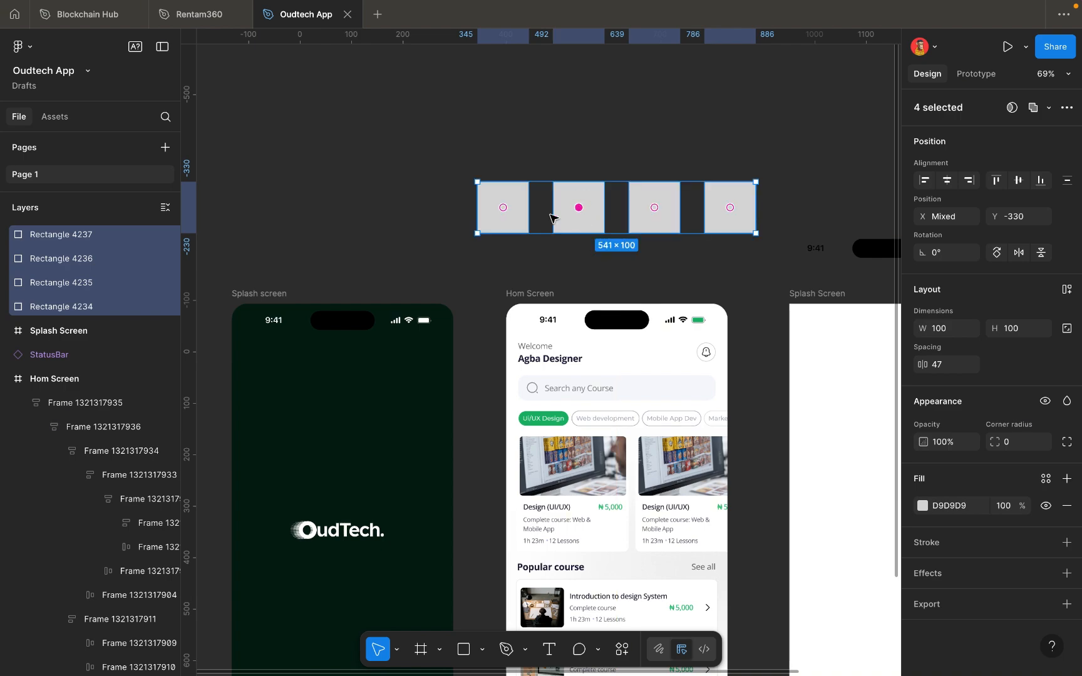
left_click(526, 220)
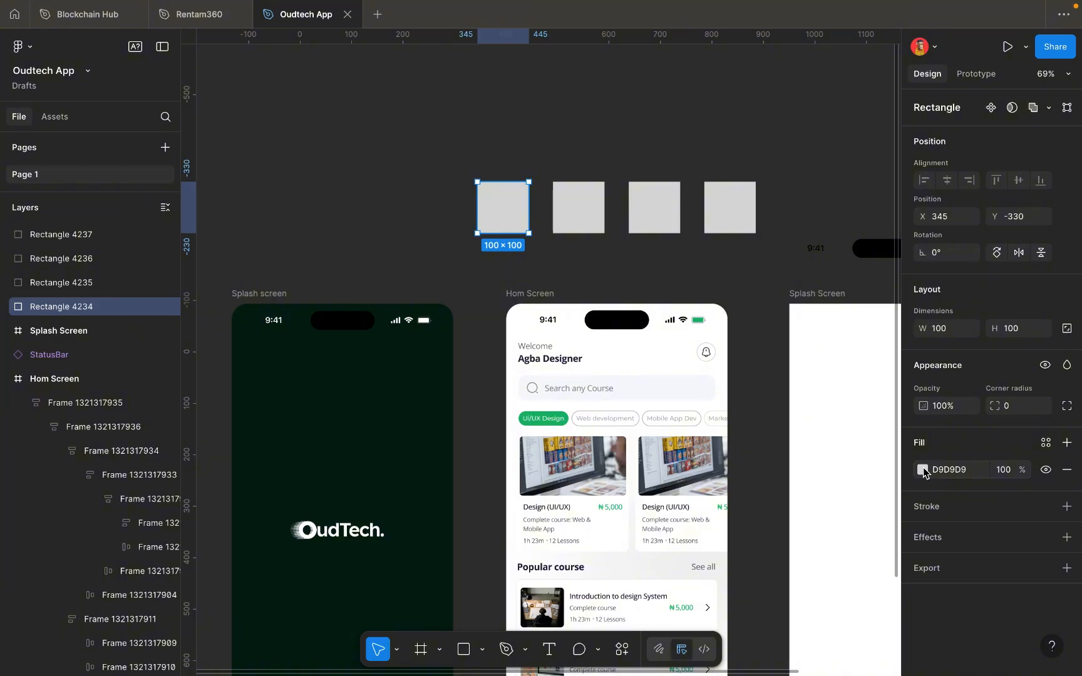
left_click(559, 143)
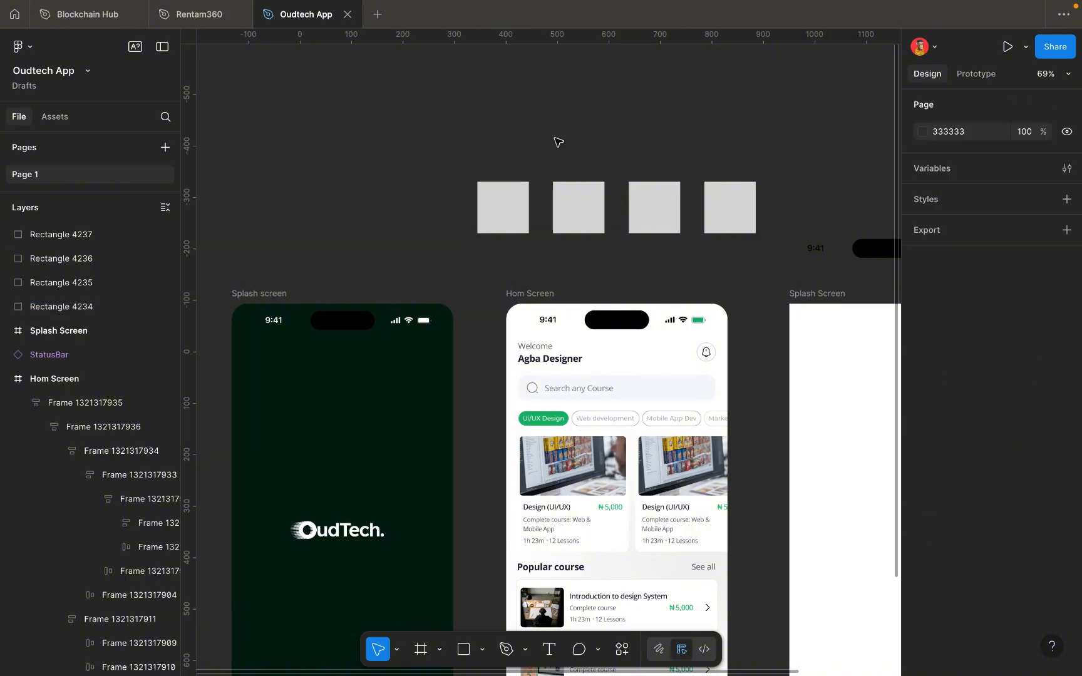
left_click(523, 185)
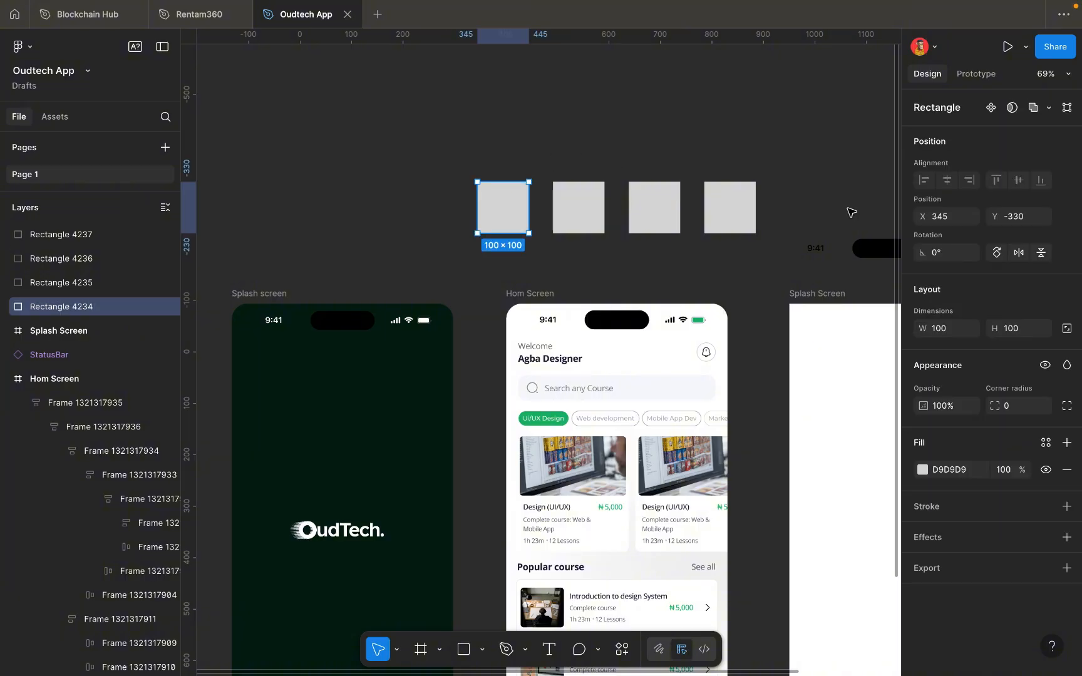
left_click(923, 469)
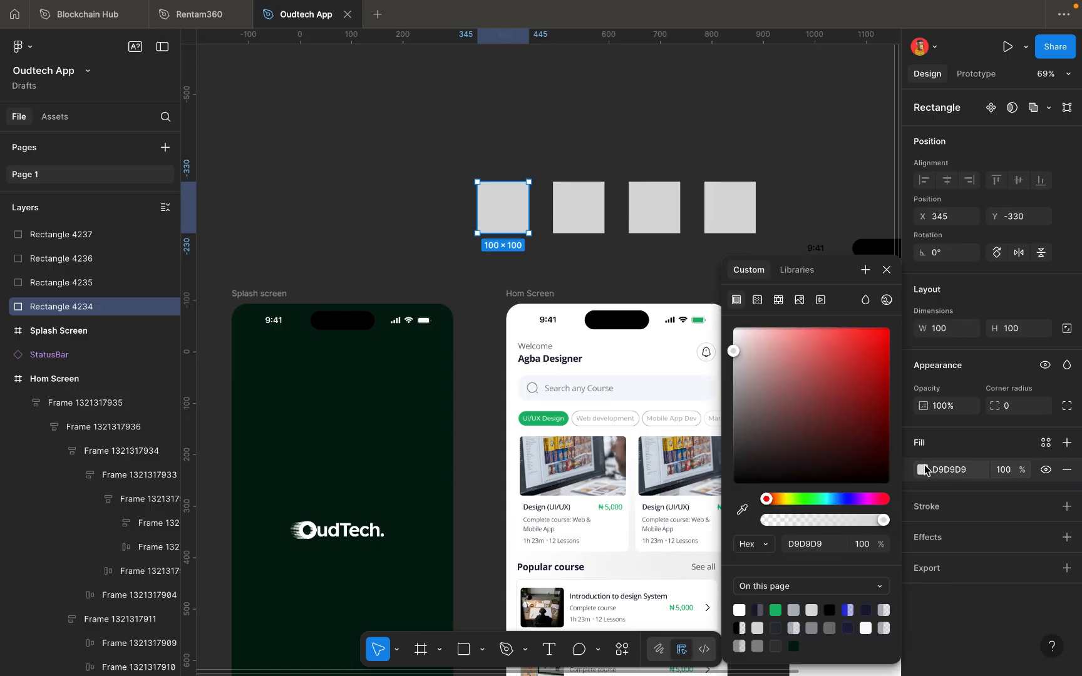
left_click(743, 511)
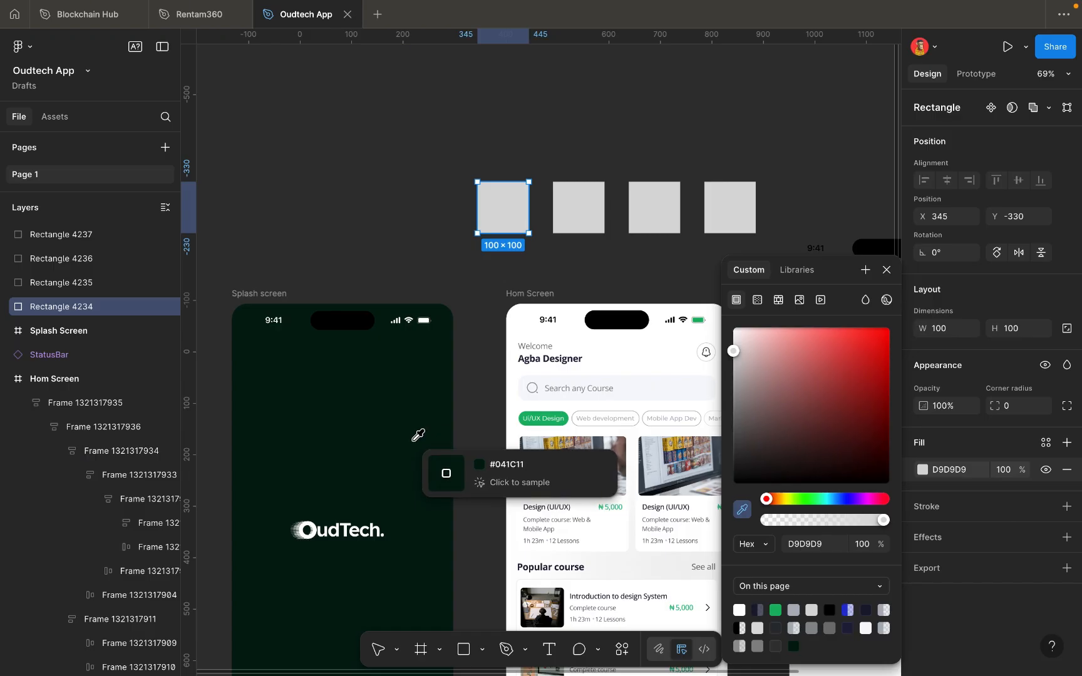
left_click(414, 438)
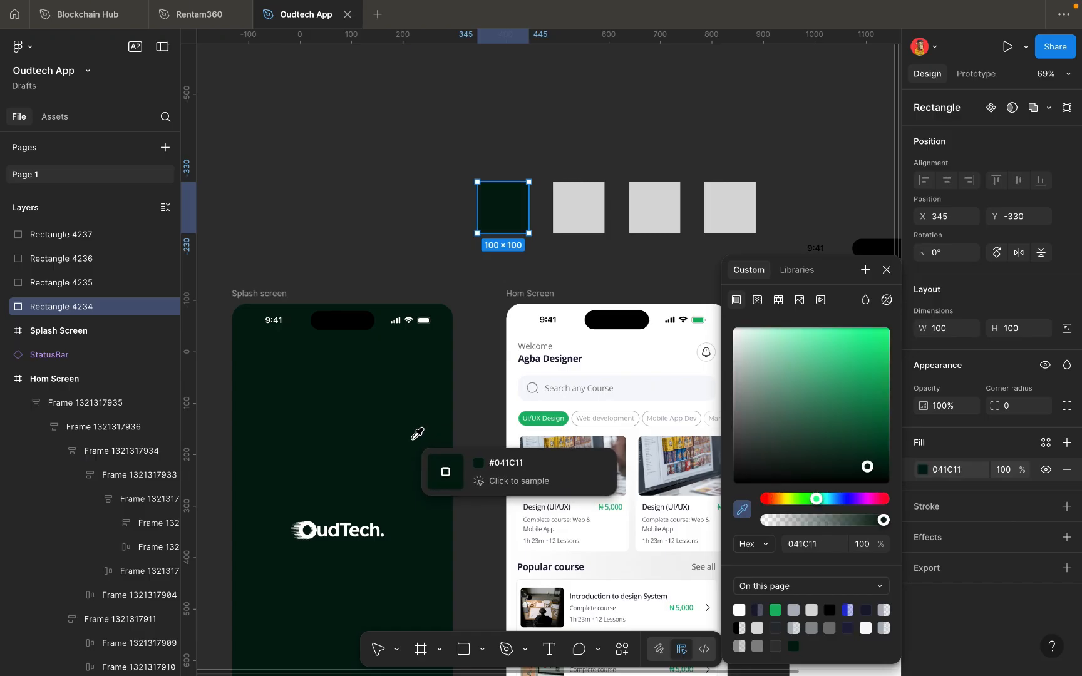
Fill the second square with the dark navy 201F3D sampled from the bold heading text under Welcome on the Hom Screen.
left_click(559, 225)
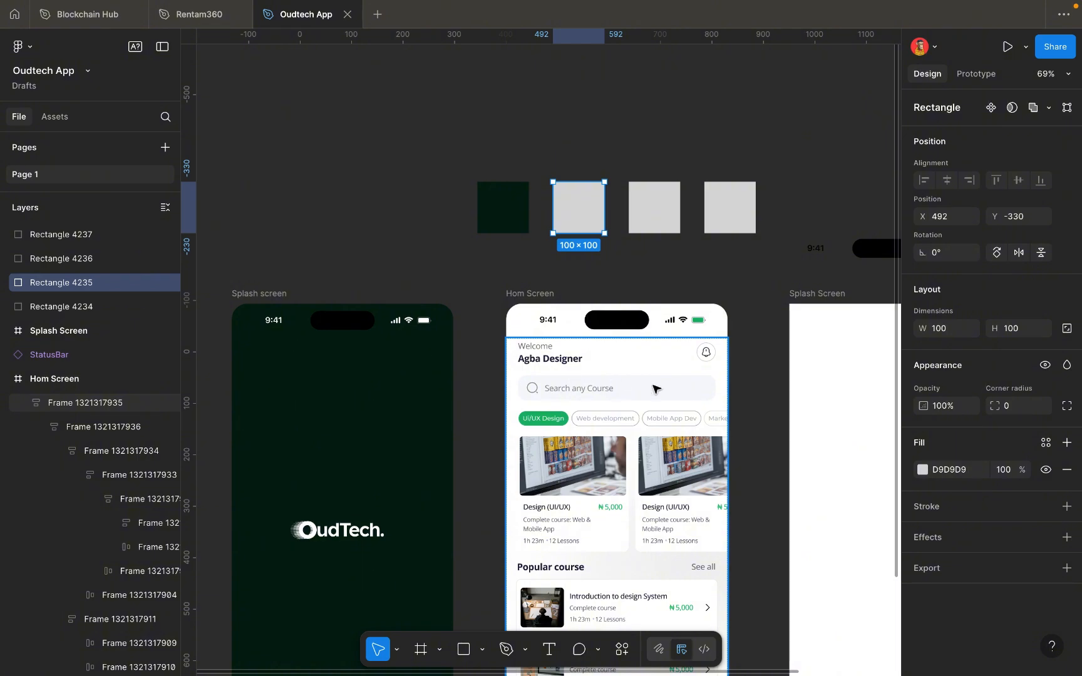
left_click(922, 469)
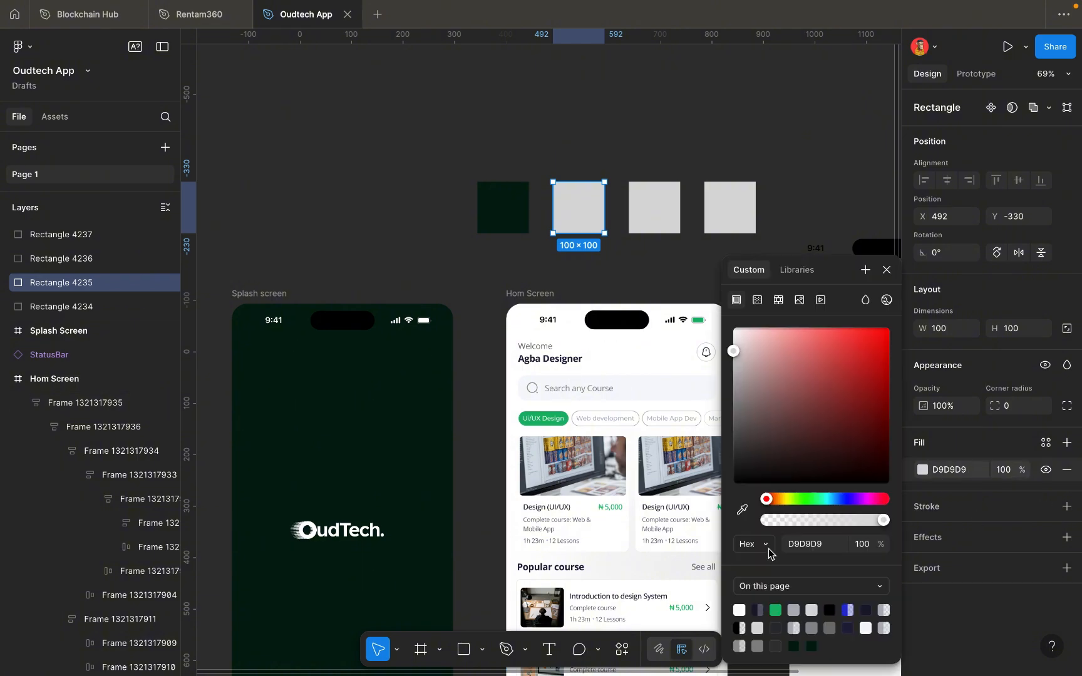
left_click(744, 511)
scroll(549, 356, "up", 5)
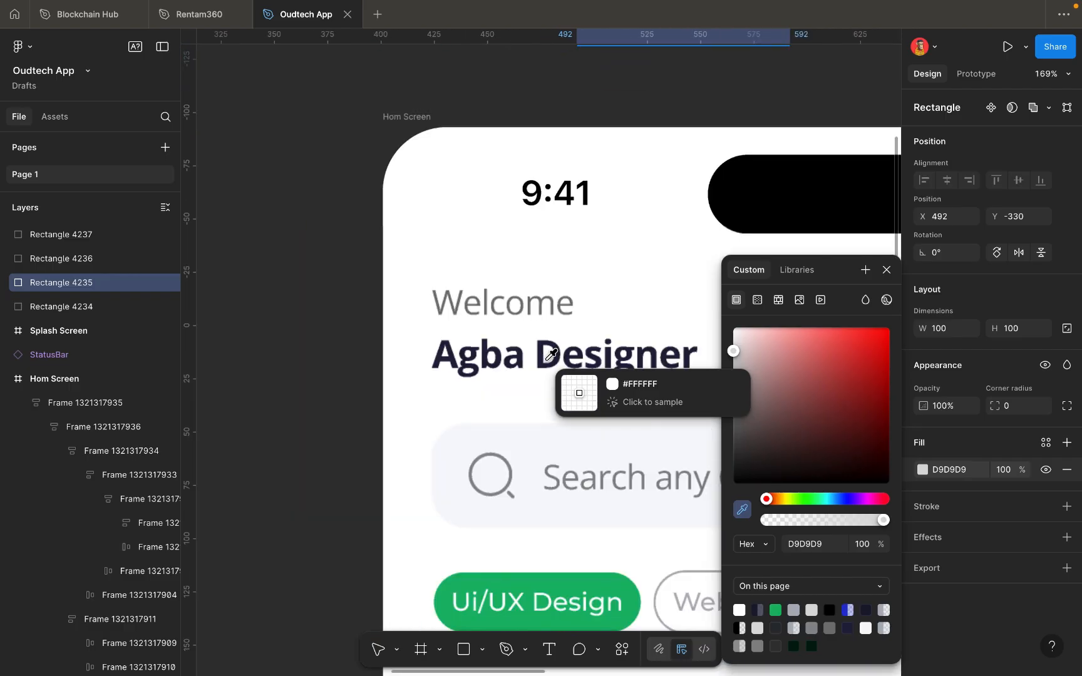
scroll(551, 355, "up", 10)
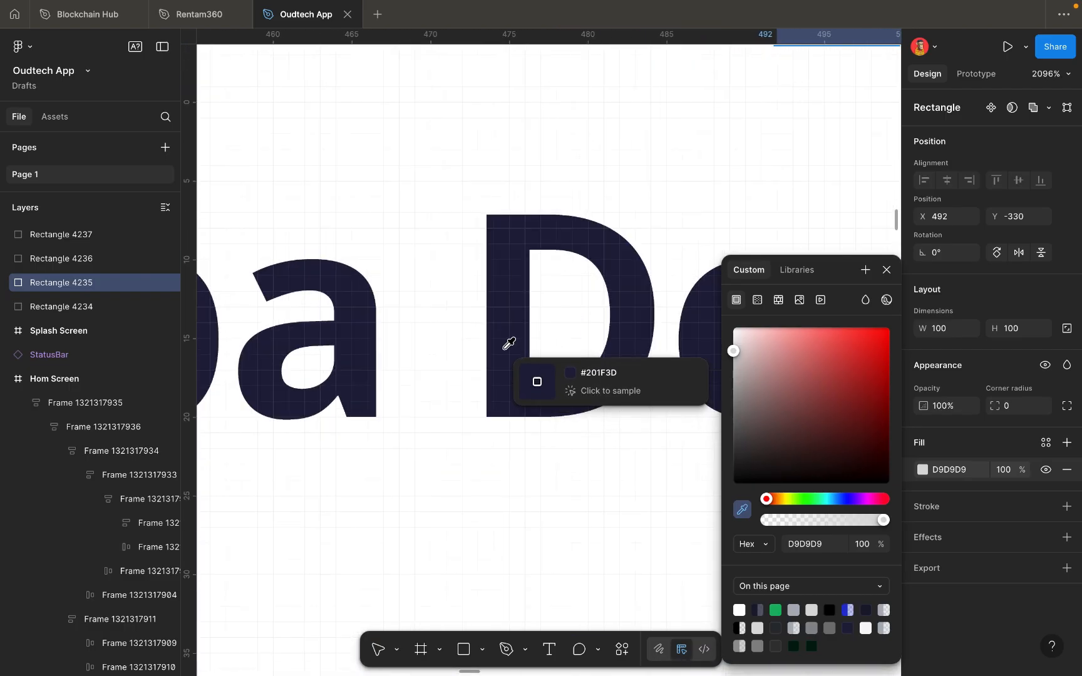
left_click(509, 343)
Fill the third square with white sampled from the Hom Screen's background.
scroll(507, 346, "down", 3)
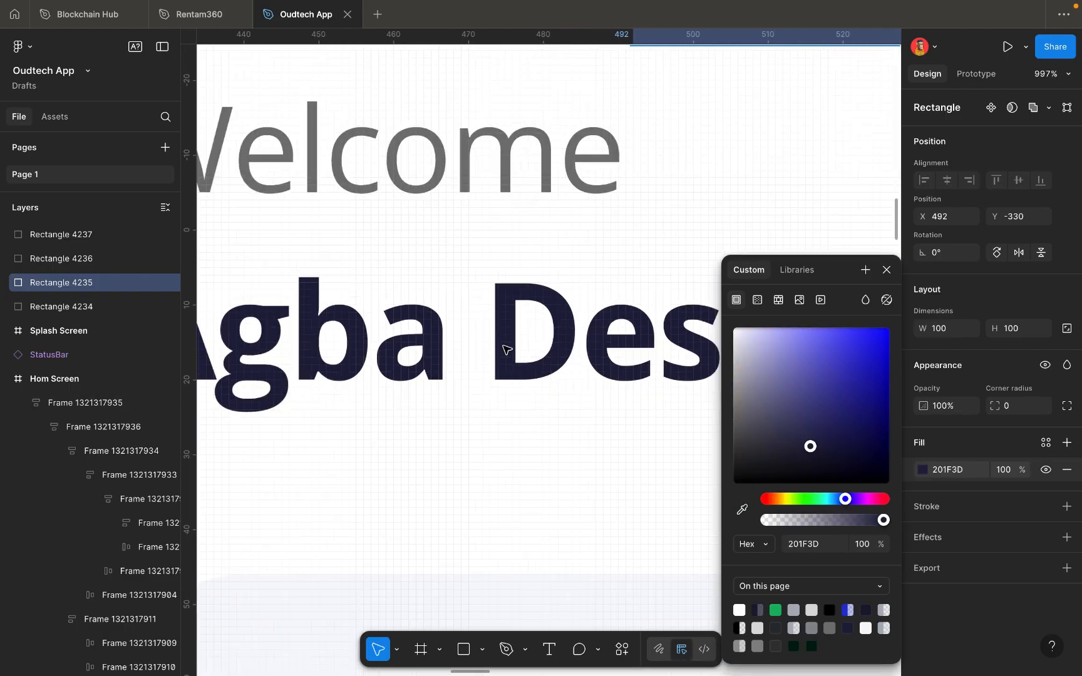
scroll(507, 349, "down", 8)
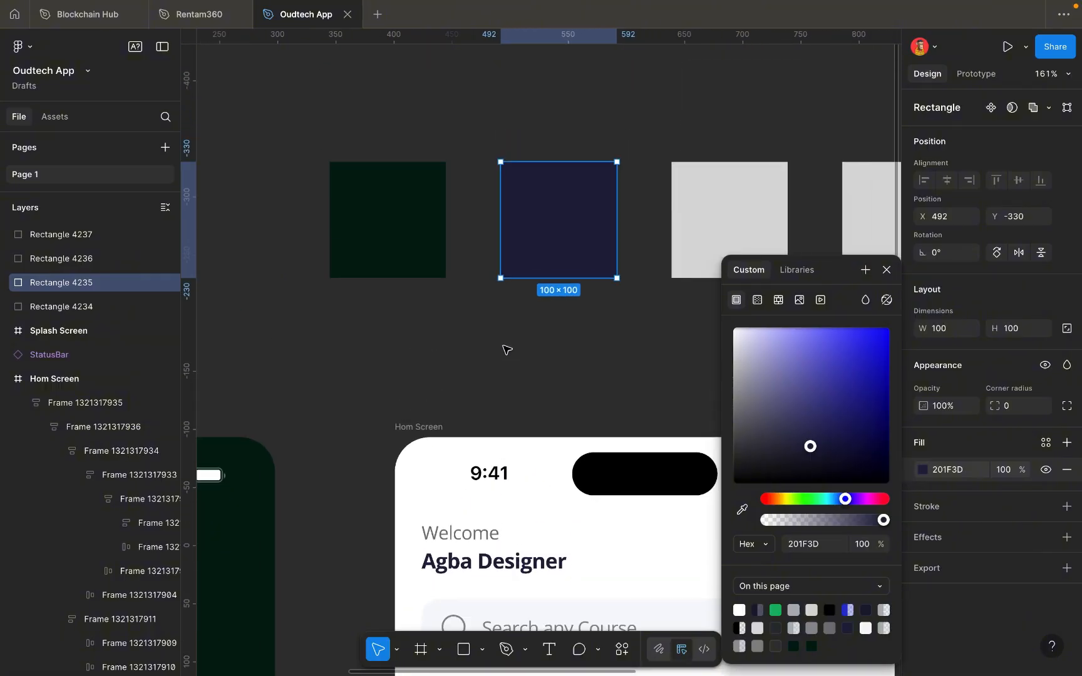
scroll(507, 349, "down", 6)
left_click(568, 262)
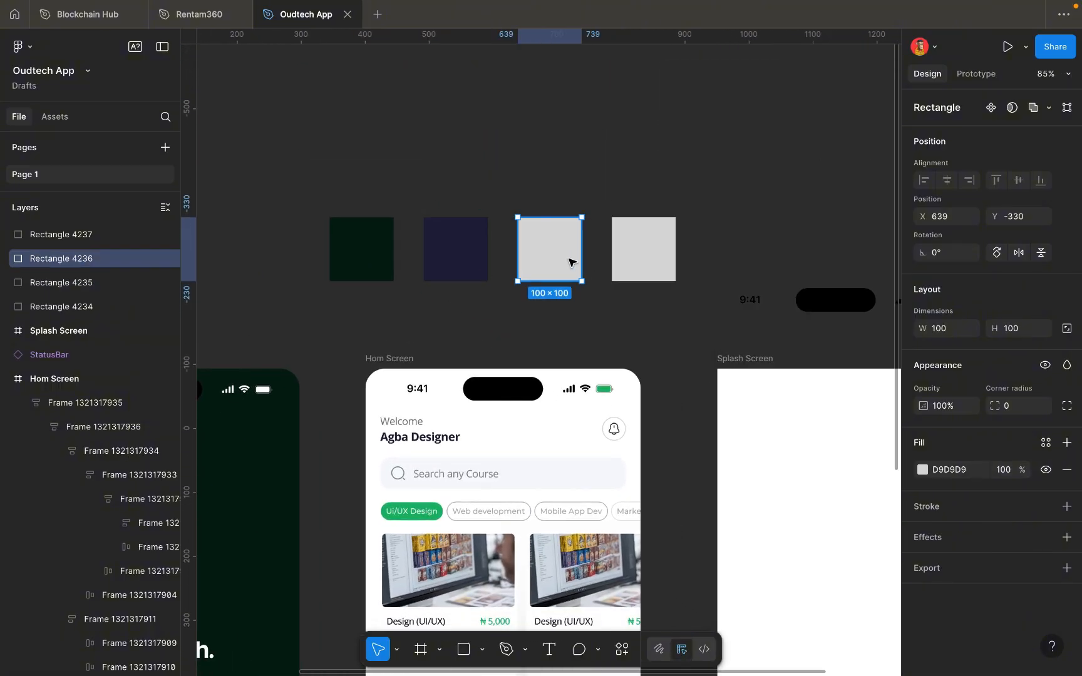
left_click(922, 470)
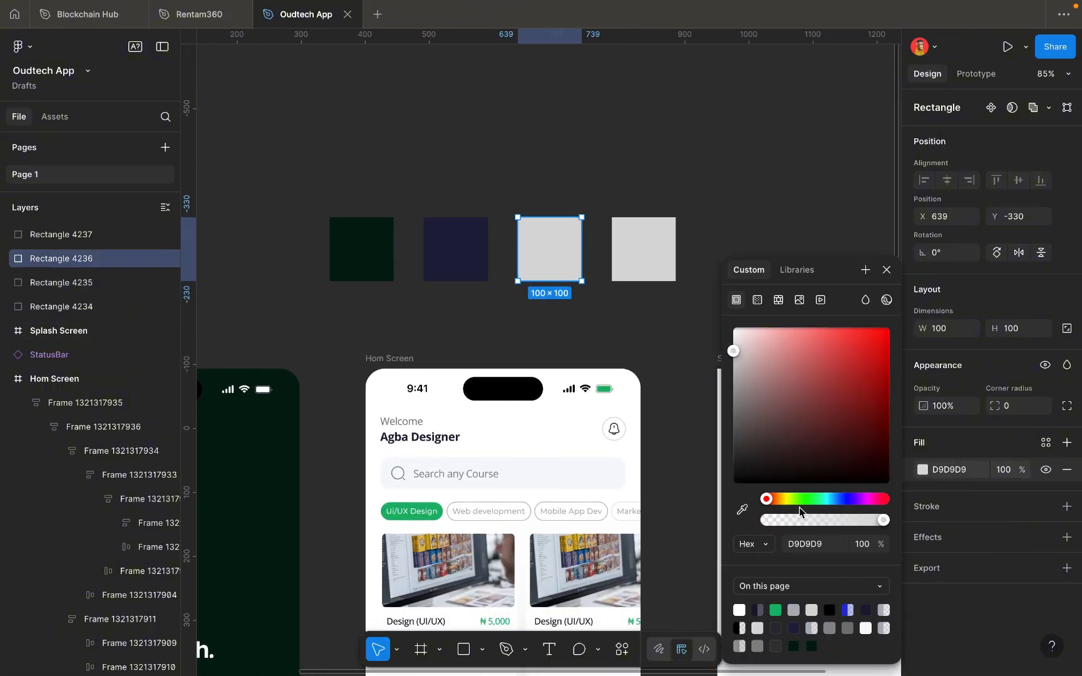
left_click(742, 509)
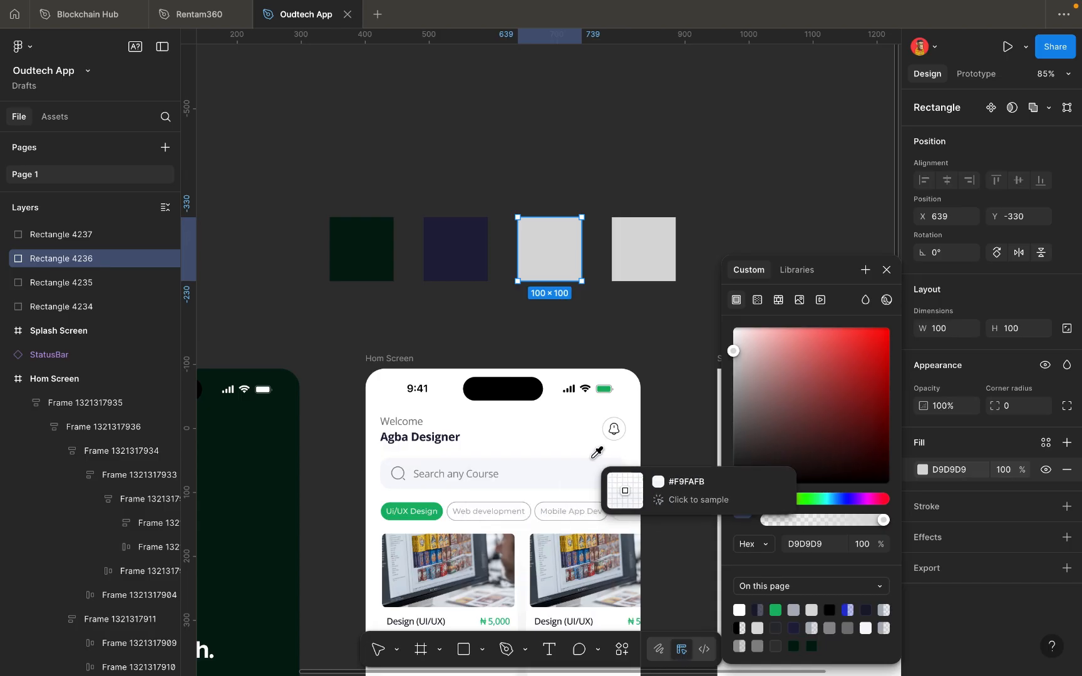
left_click(625, 479)
left_click(669, 355)
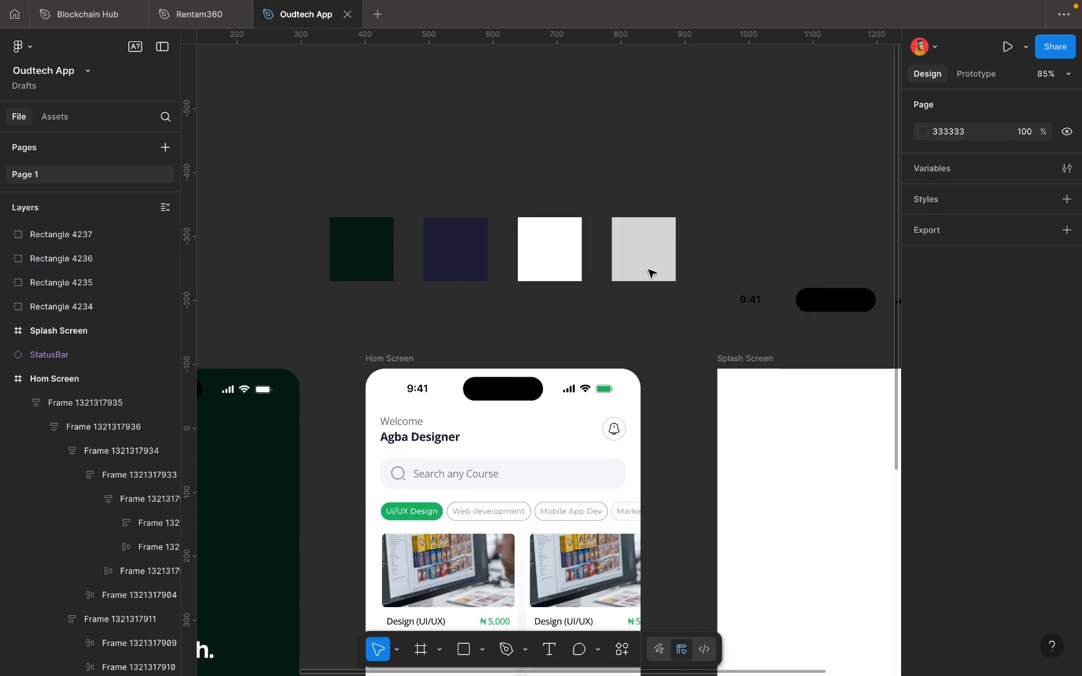
Fill the fourth square with the green 12B76A sampled from the Ui/UX Design chip.
left_click(649, 267)
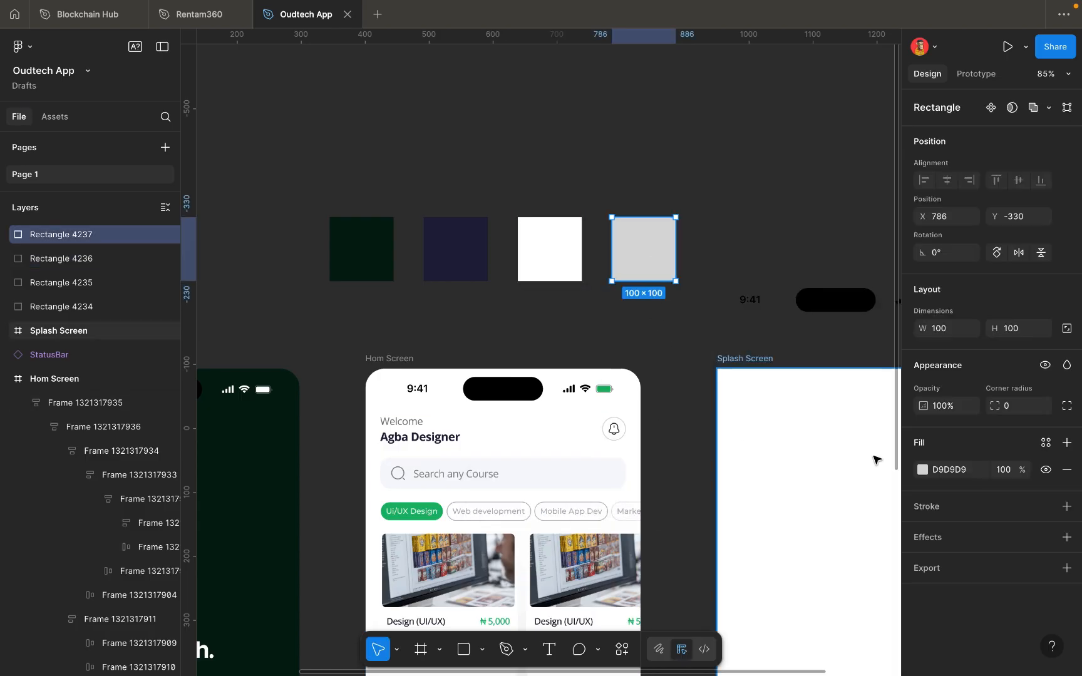
left_click(922, 471)
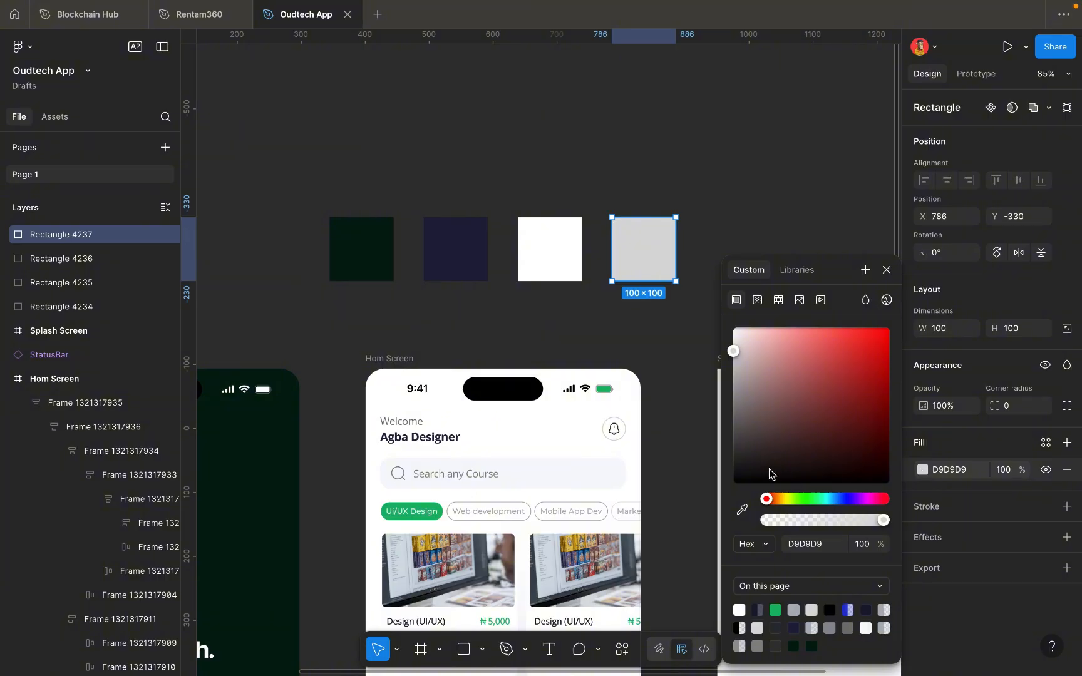
left_click(742, 510)
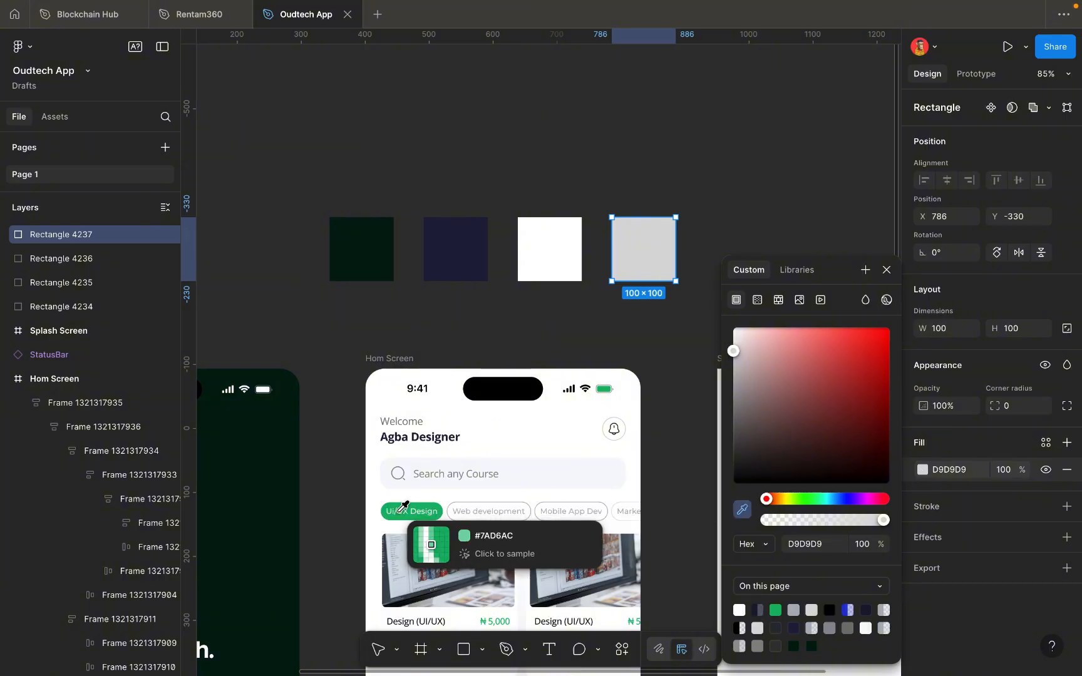
scroll(402, 510, "up", 10)
left_click(424, 487)
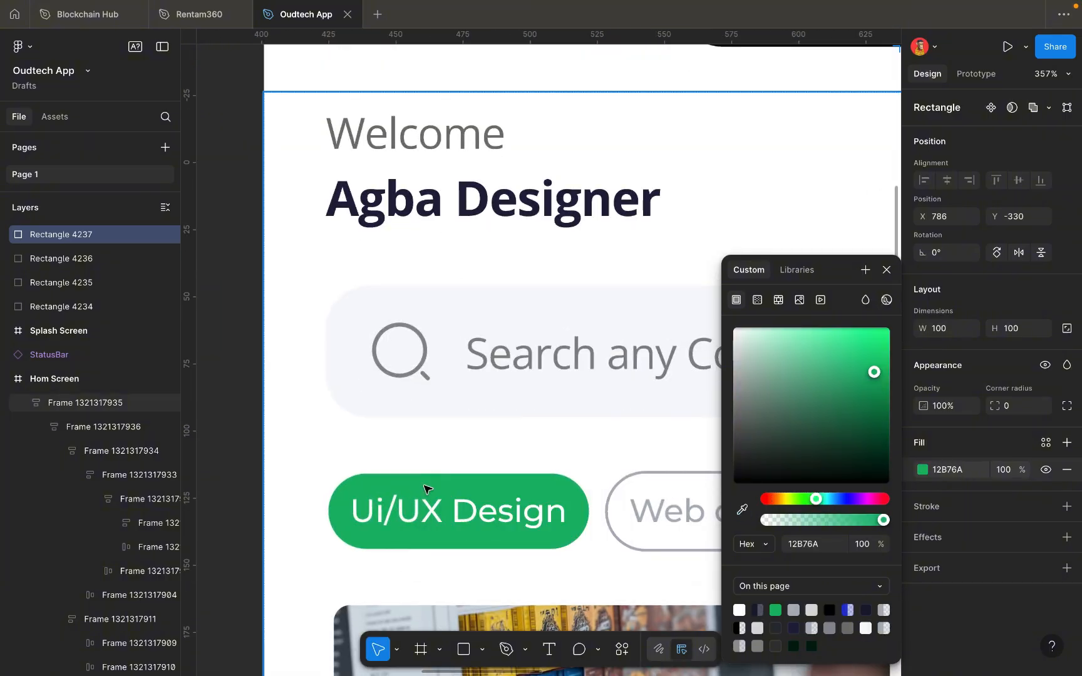
Duplicate the green square and place the copy as a fifth swatch in the row at X 928, Y -330.
scroll(424, 487, "down", 8)
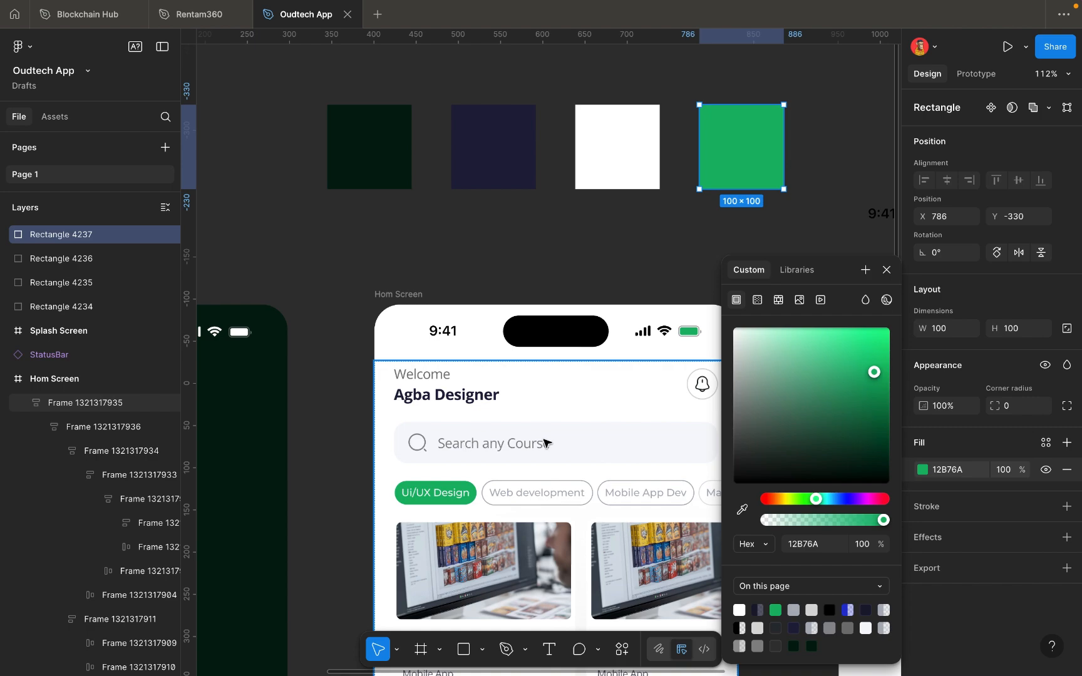
scroll(734, 220, "right", 4)
scroll(733, 220, "up", 1)
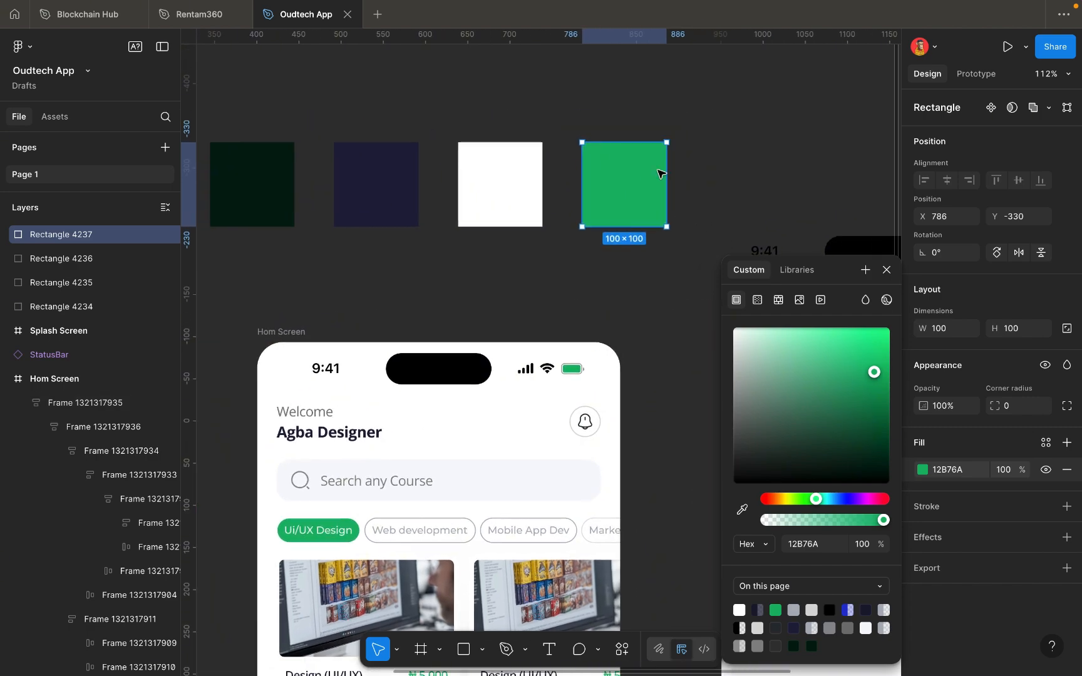
key("ctrl+d")
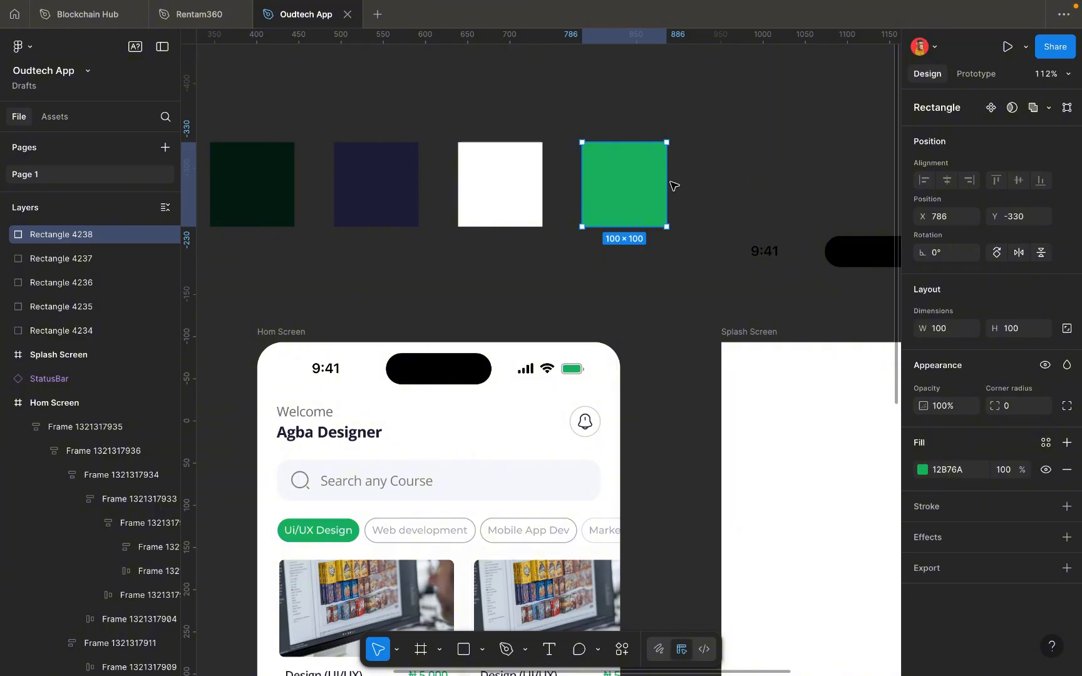
mouse_move(642, 184)
left_click_drag(661, 179, 756, 182)
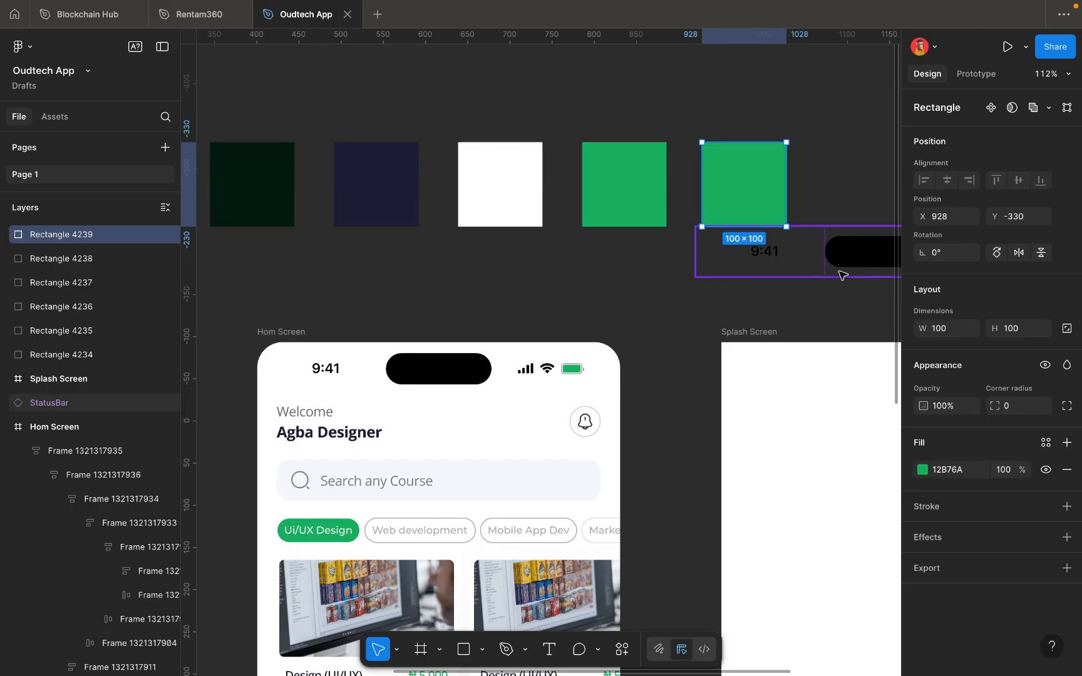
Fill the fifth square with the grey AEB4BD sampled from the Mobile App Dev chip's label.
left_click(922, 470)
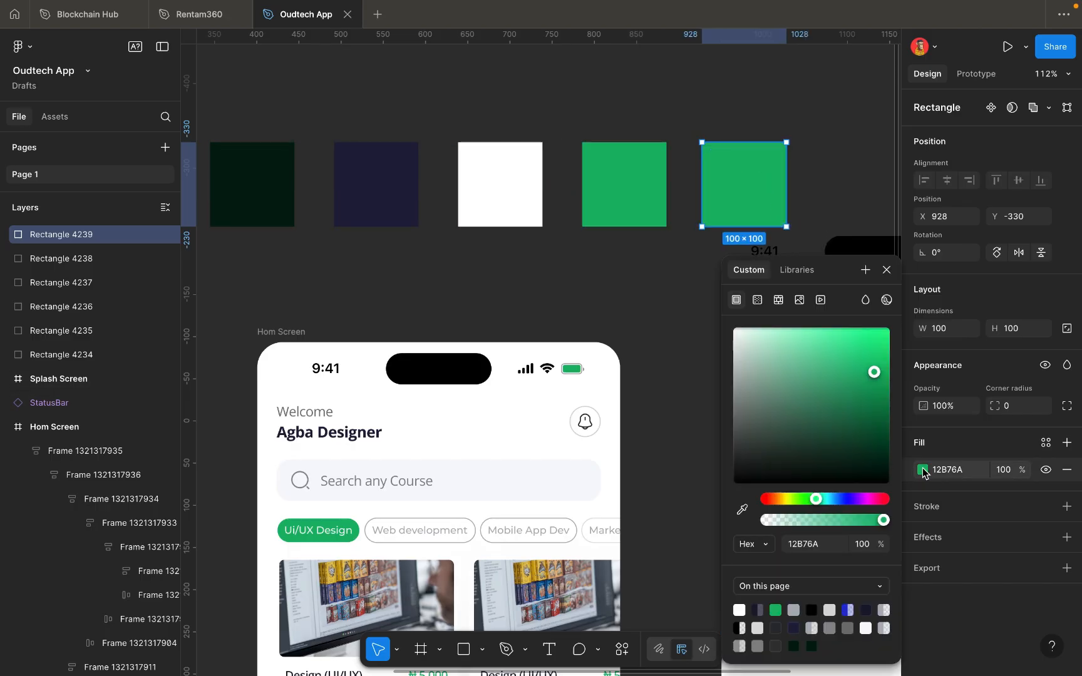
left_click(742, 509)
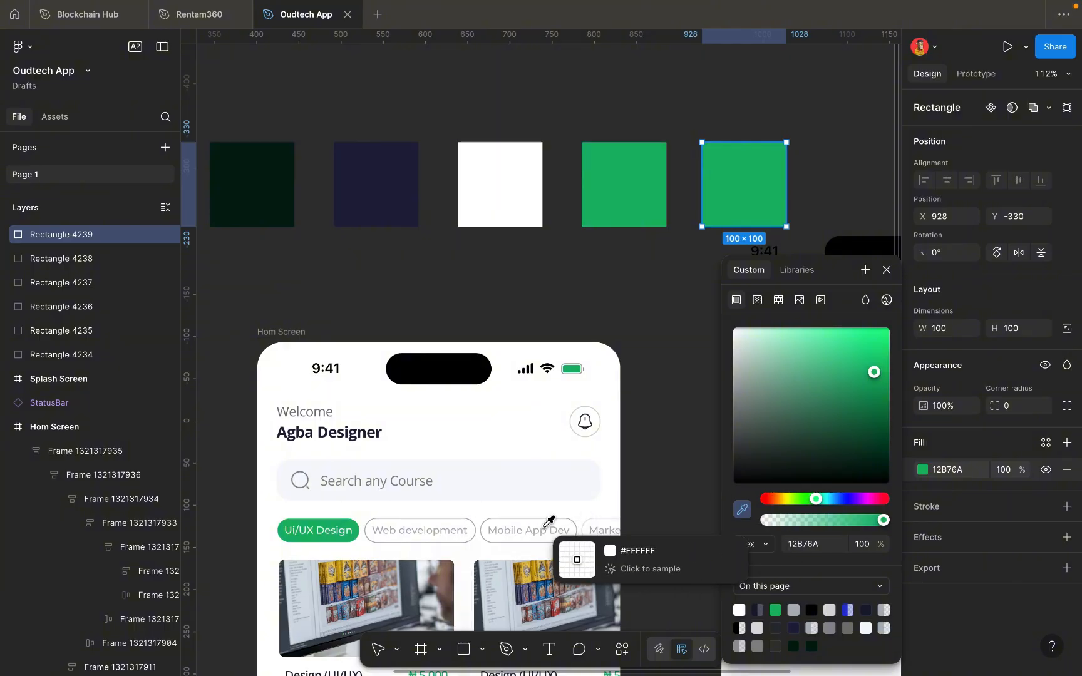
scroll(540, 520, "up", 10)
scroll(533, 527, "up", 2)
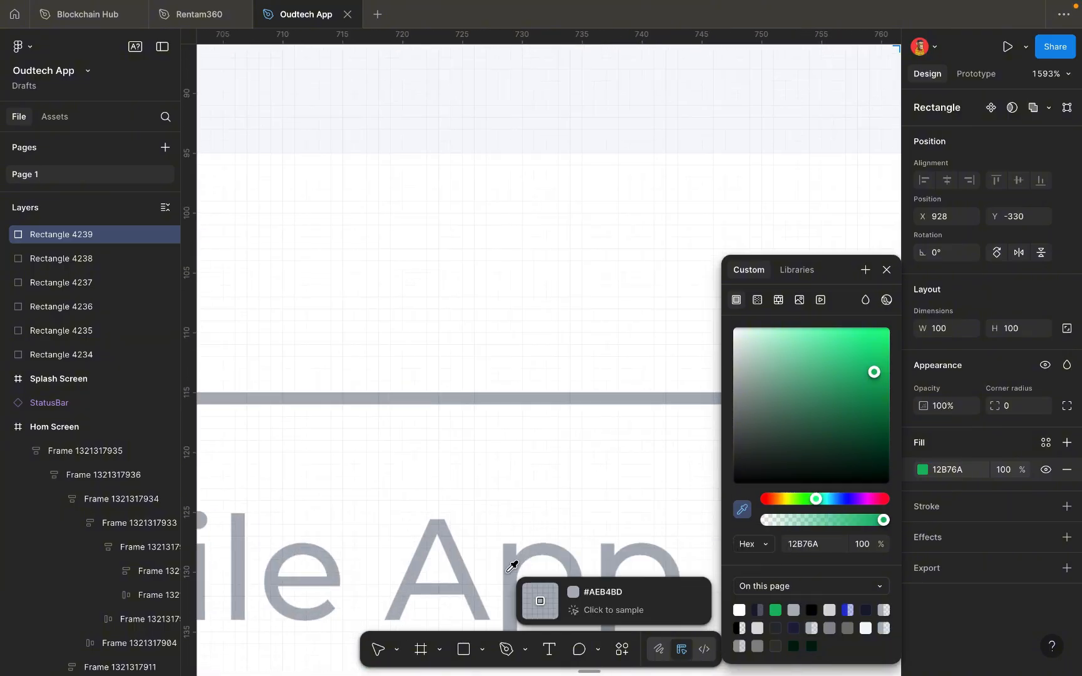
left_click(515, 573)
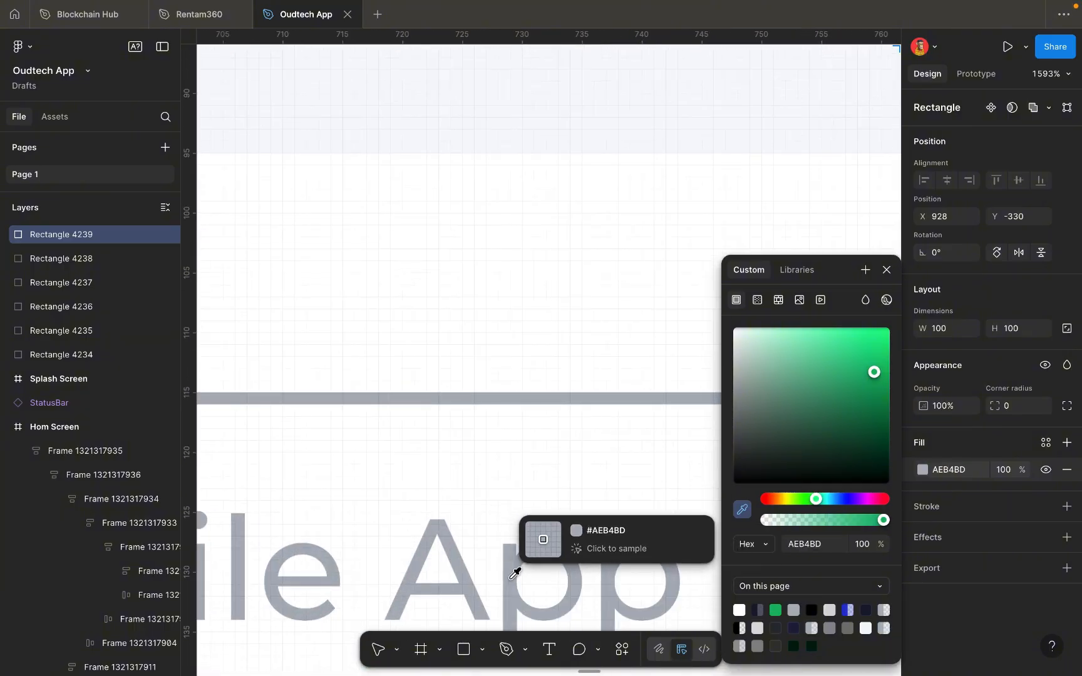
Examine the Mobile App Dev chip's outline and label, selecting the chip and its nested text to check their colors.
scroll(514, 579, "down", 5)
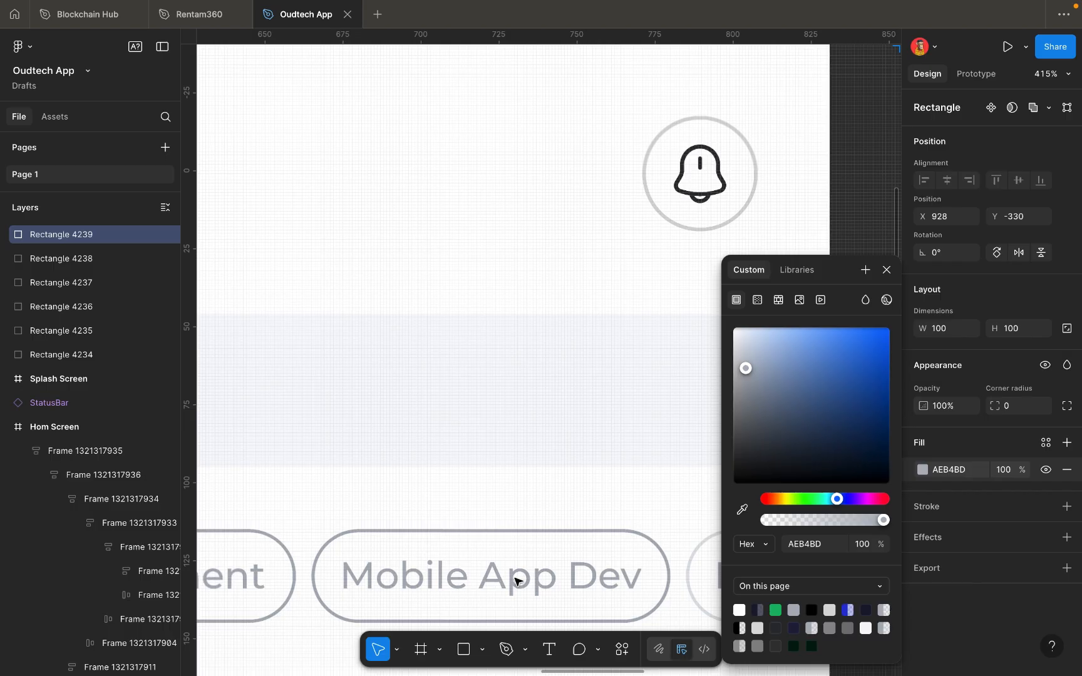
scroll(512, 539, "up", 8)
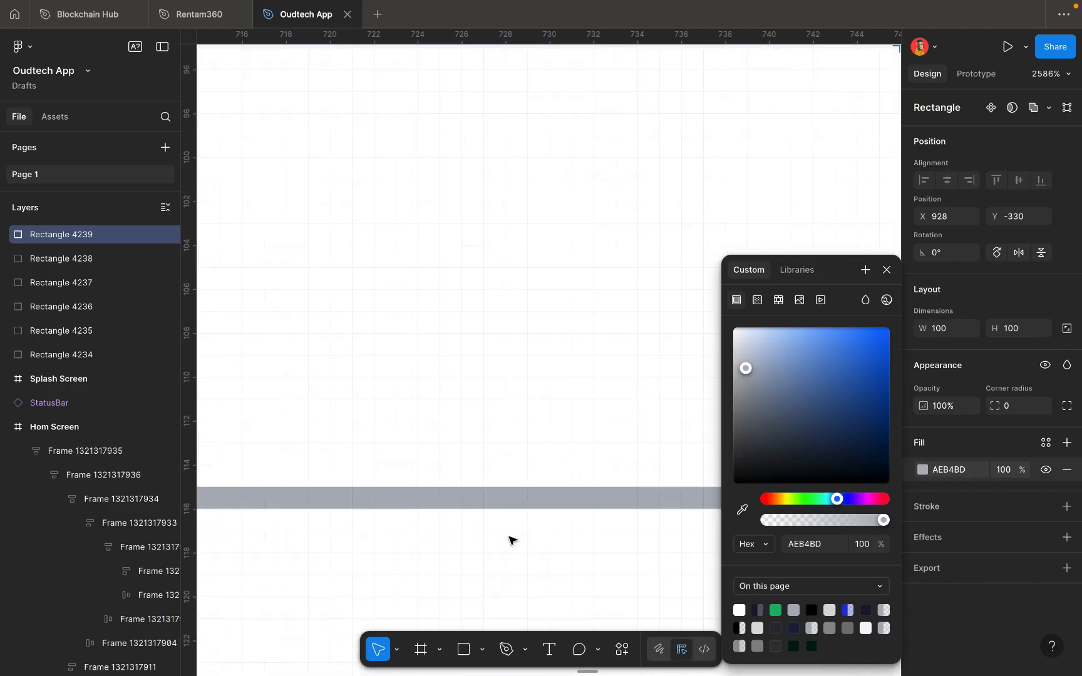
scroll(515, 506, "down", 5)
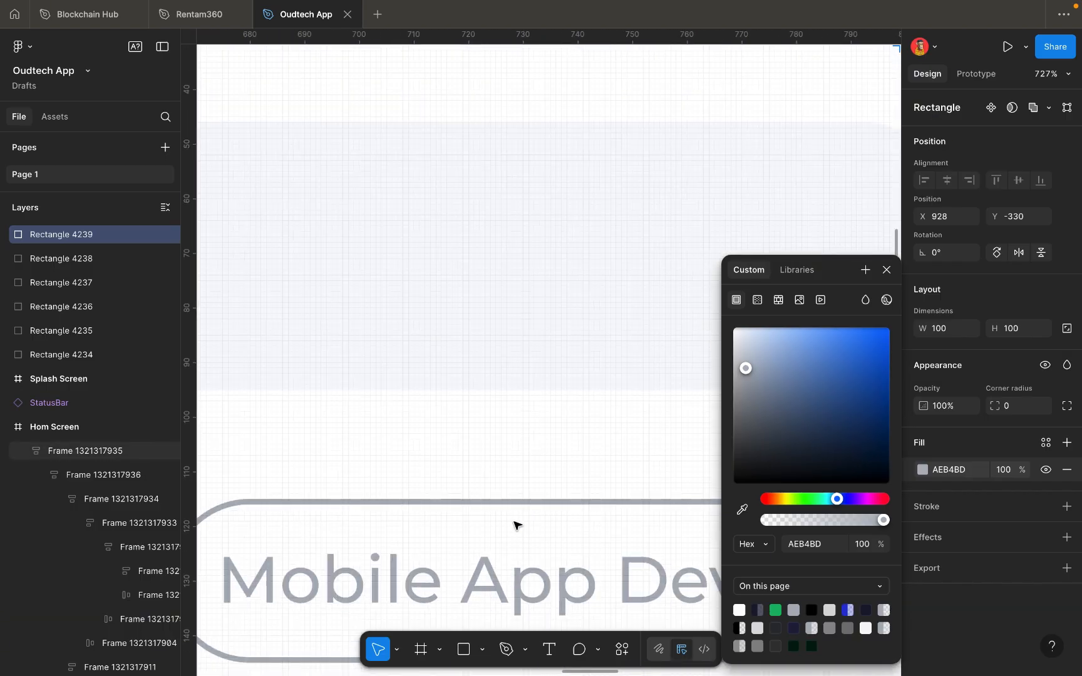
left_click(520, 503)
double_click(520, 502)
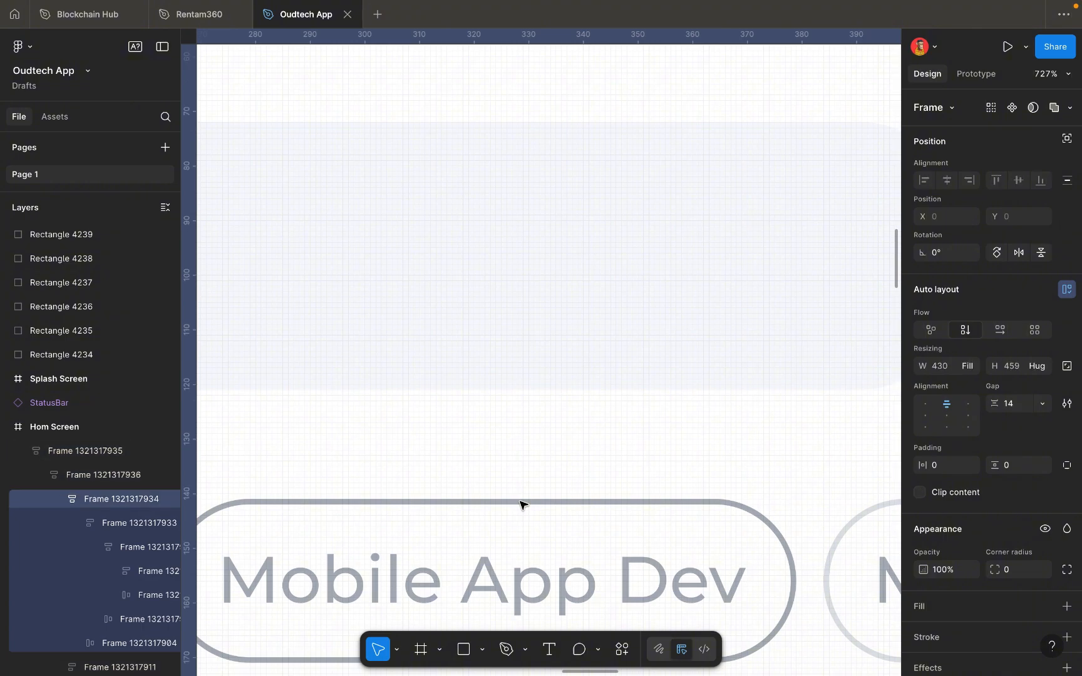
double_click(520, 502)
double_click(520, 502)
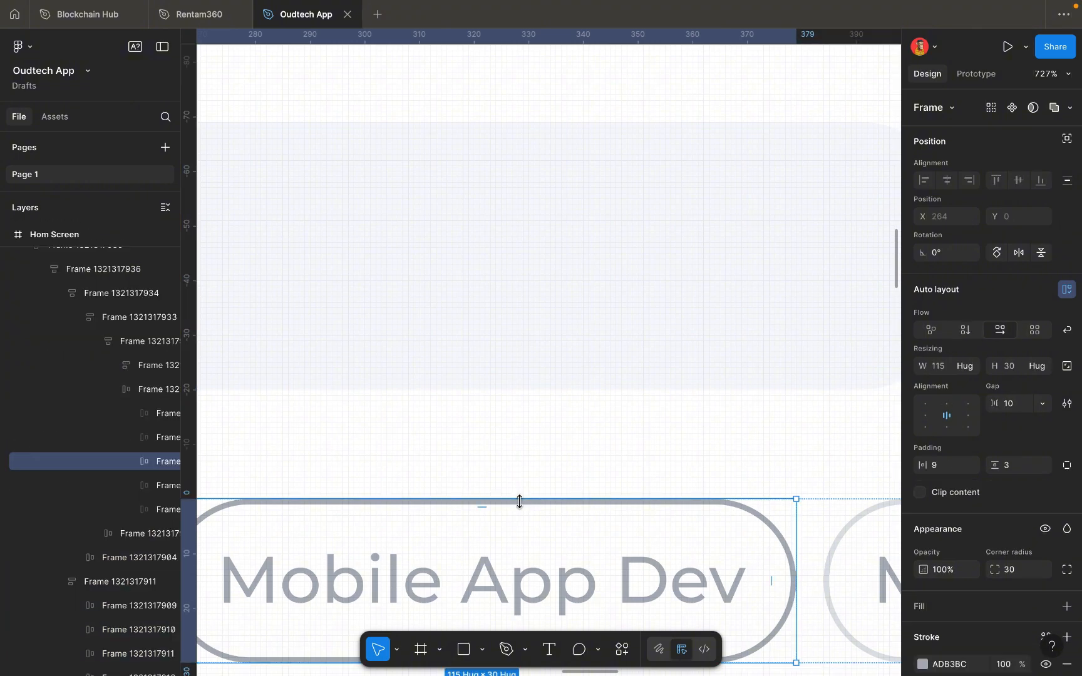
double_click(488, 569)
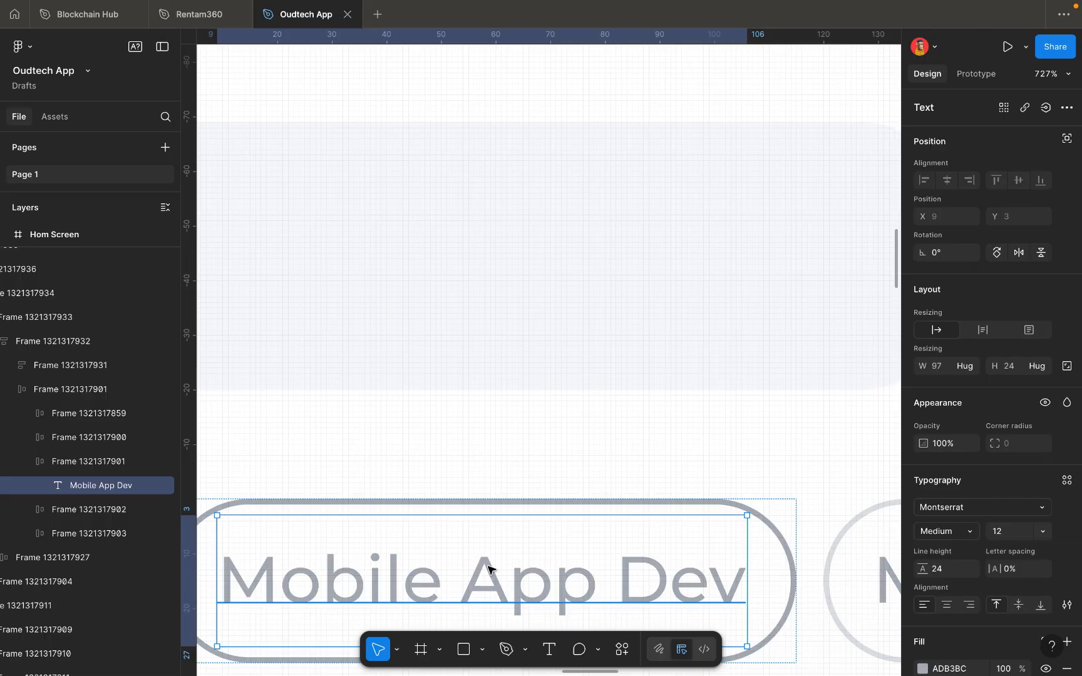
Review the finished row of color swatches against the home screen and the blank Splash Screen frame.
scroll(487, 568, "down", 10)
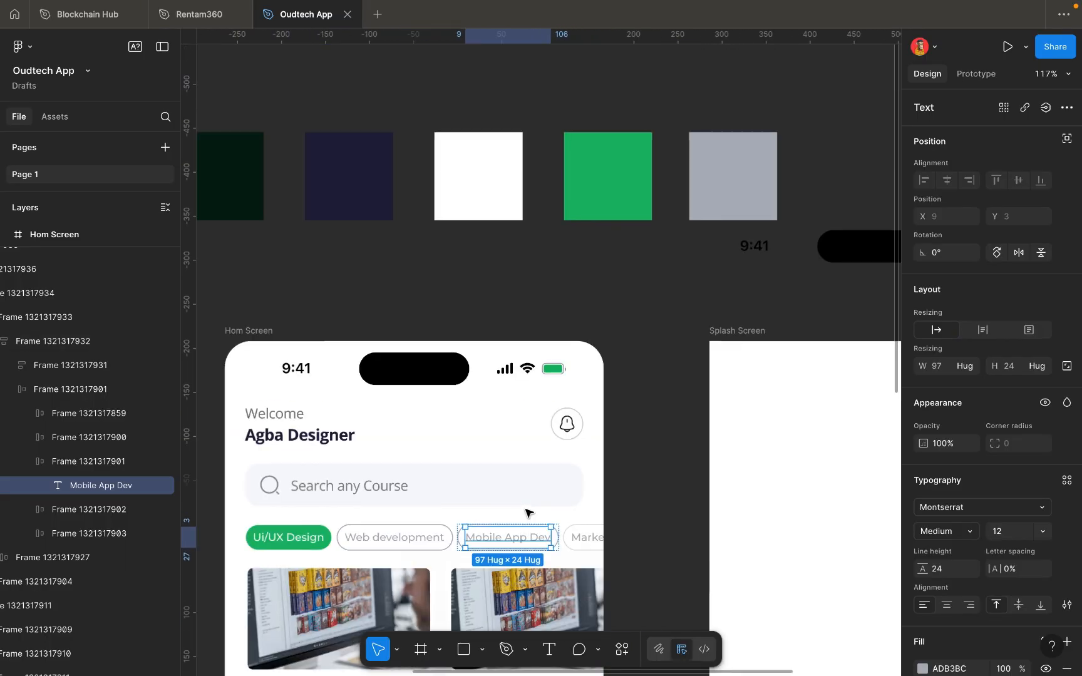
left_click(638, 408)
scroll(638, 408, "down", 7)
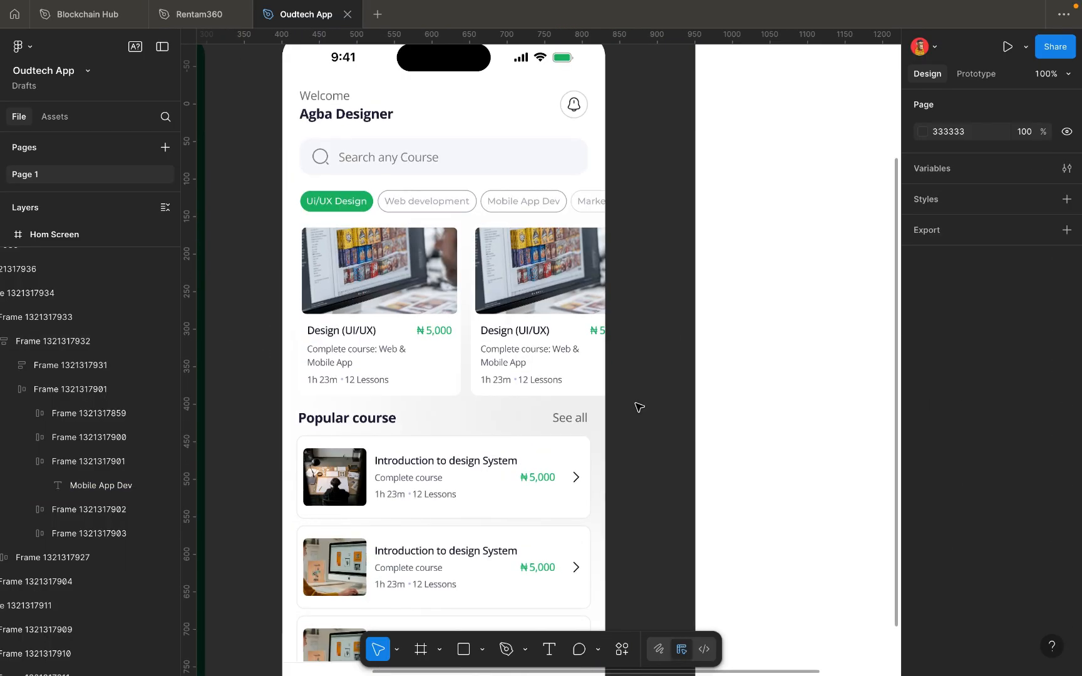
scroll(637, 408, "up", 6)
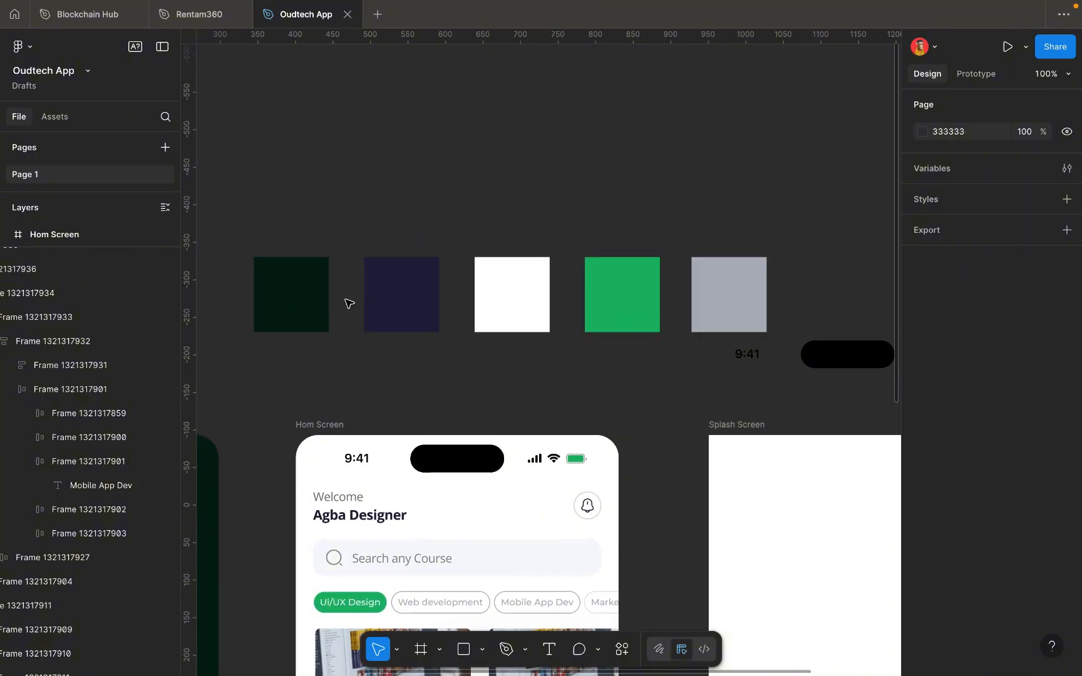
scroll(483, 299, "down", 3)
scroll(483, 299, "right", 1)
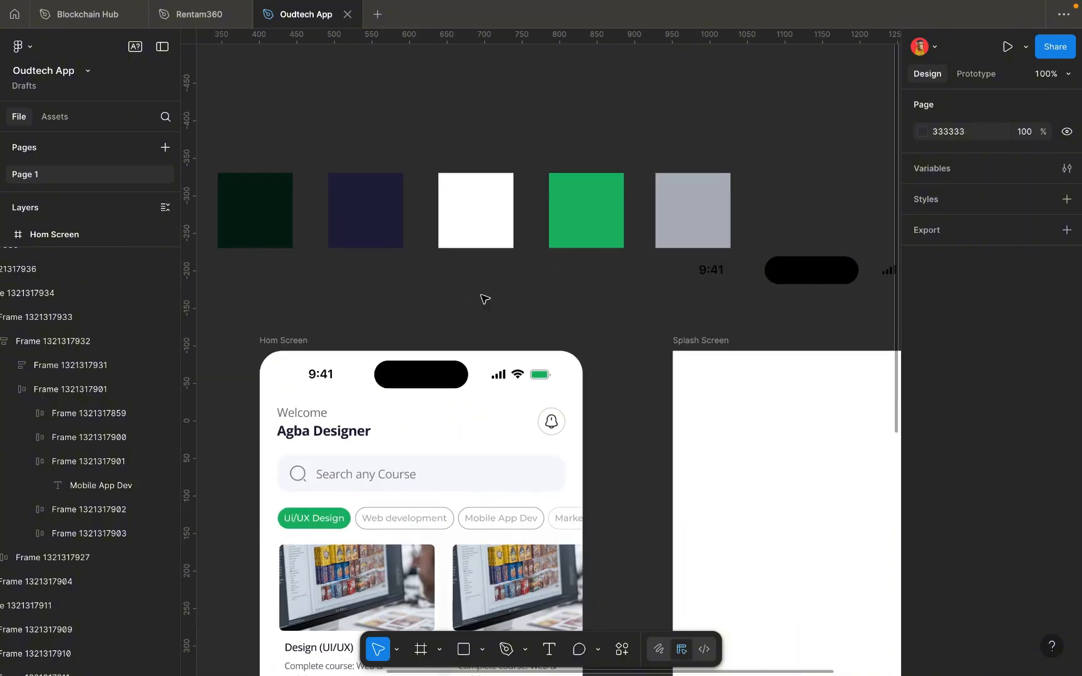
scroll(486, 299, "down", 3)
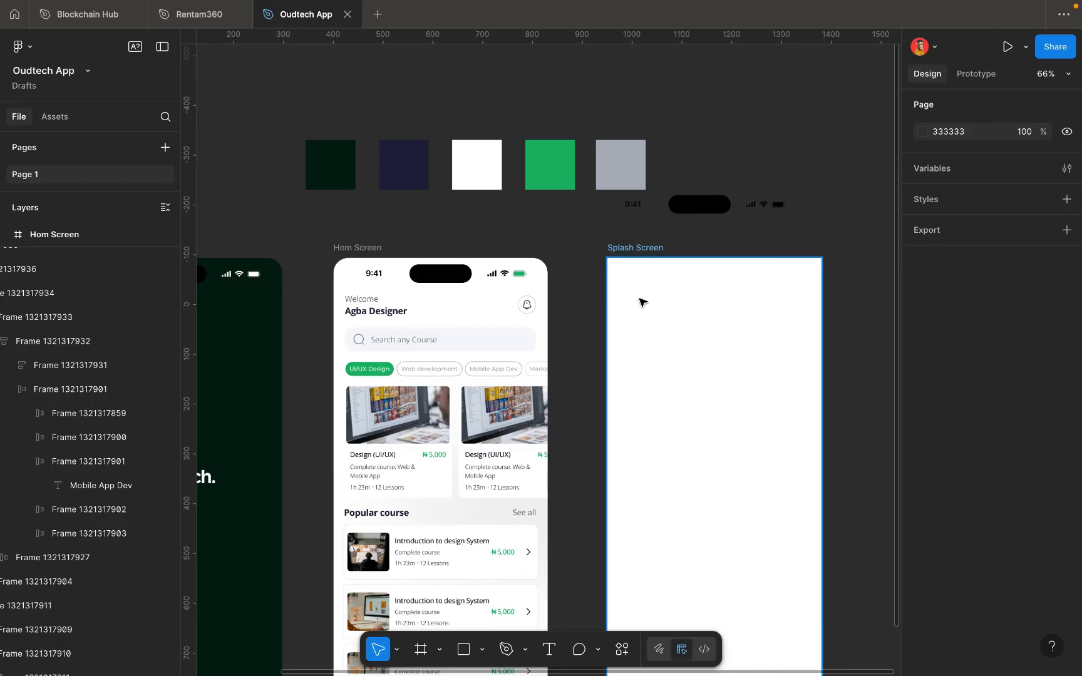
scroll(641, 302, "right", 2)
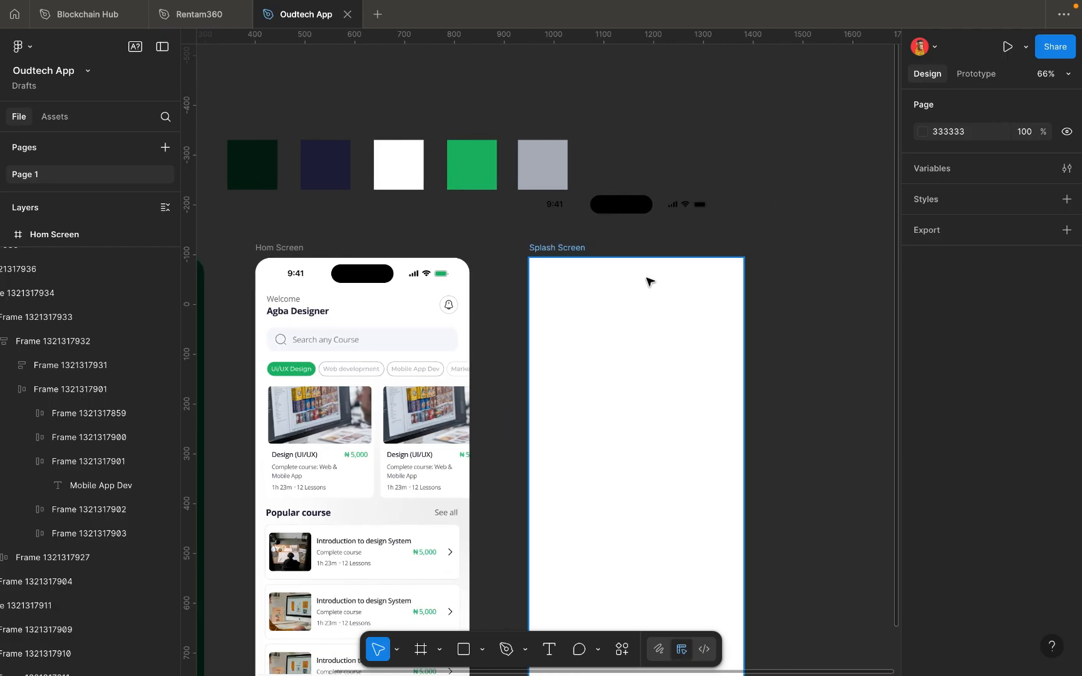
Add a layout guide to the blank Splash Screen frame and change its type from Grid to Columns.
left_click(646, 281)
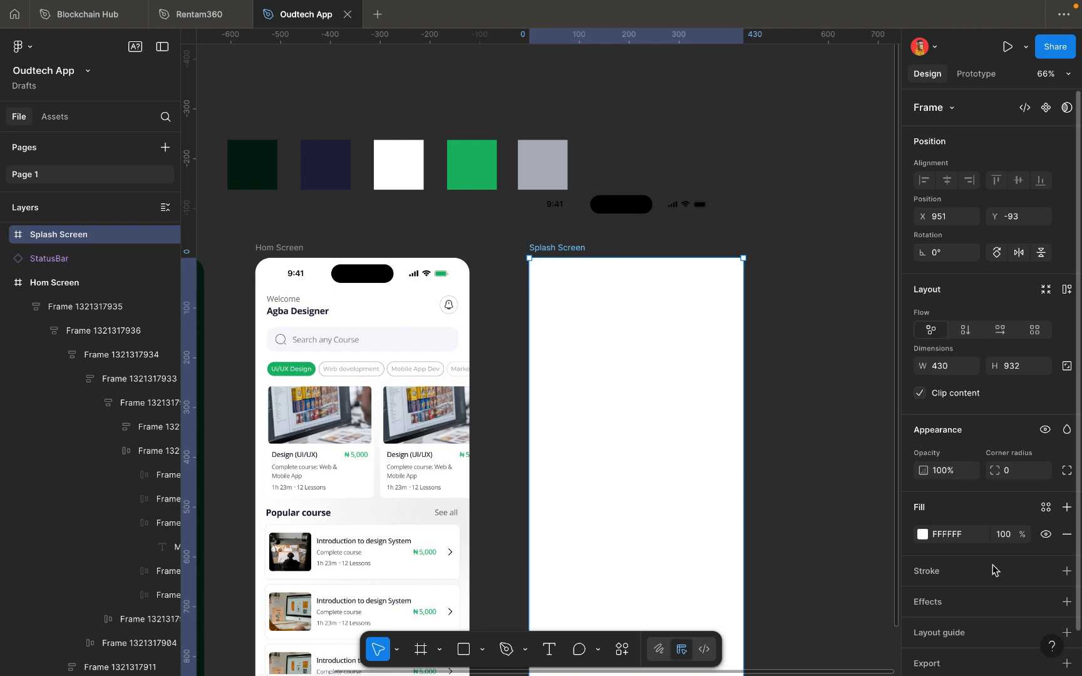
scroll(977, 620, "down", 1)
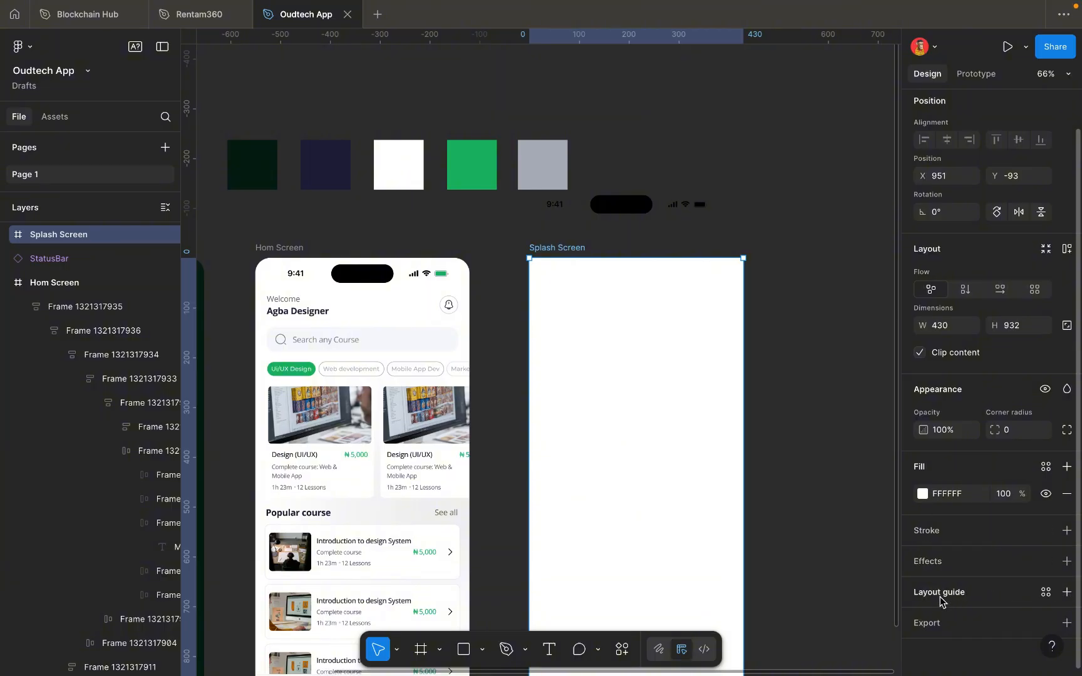
left_click(1067, 593)
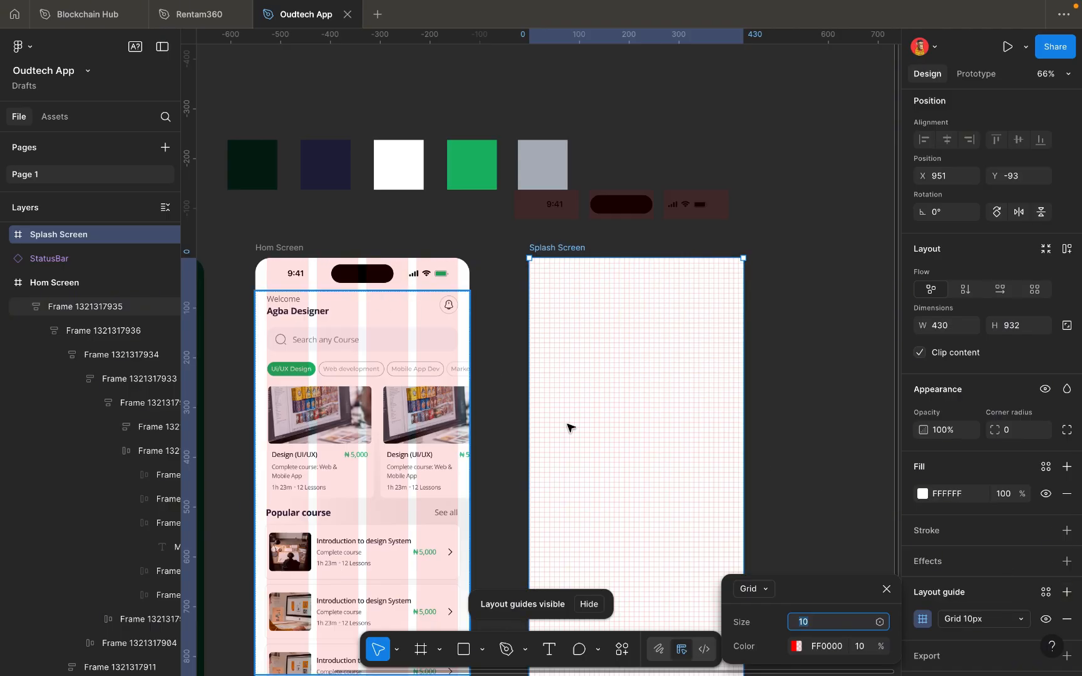
scroll(600, 376, "up", 2, "ctrl")
scroll(600, 376, "down", 3)
scroll(599, 375, "right", 3)
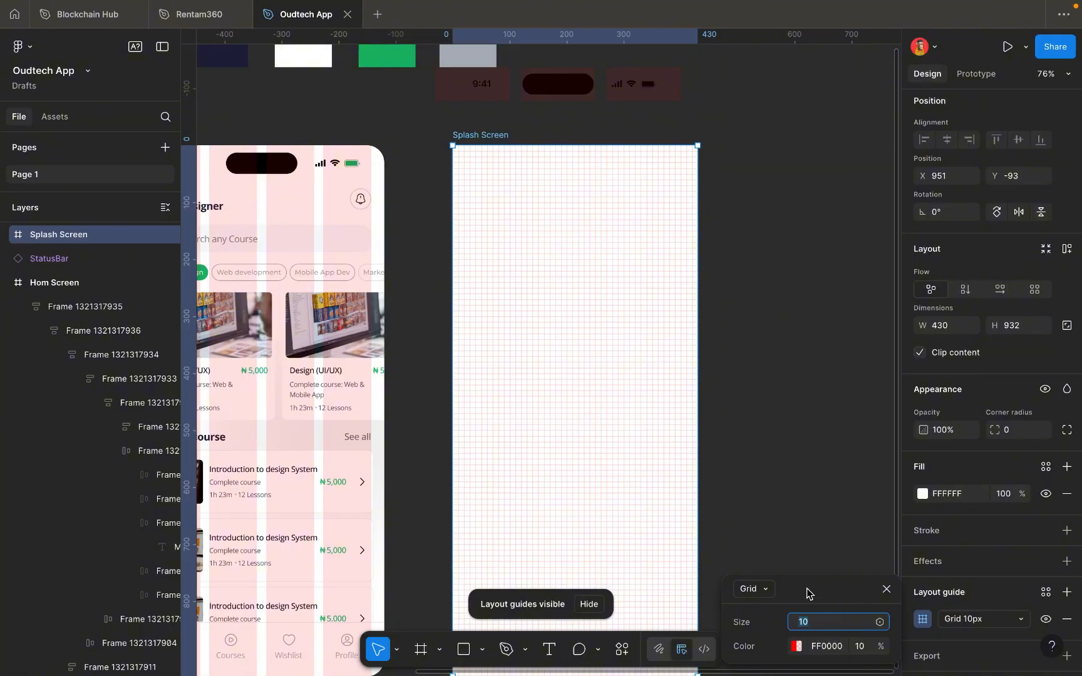
left_click_drag(815, 589, 798, 400)
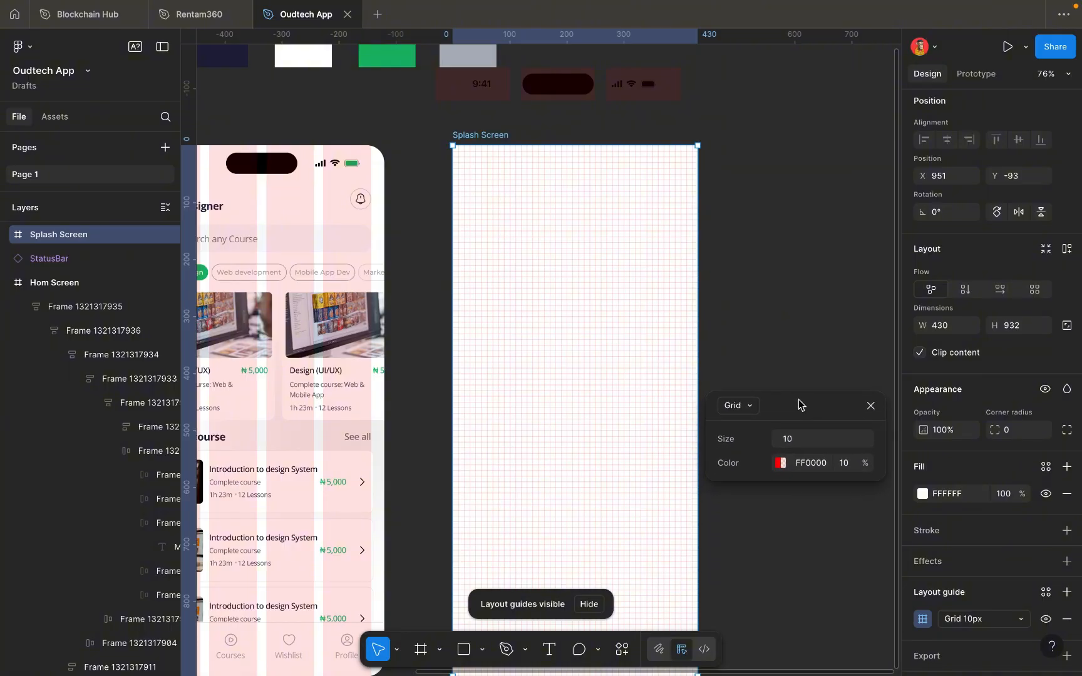
left_click(750, 408)
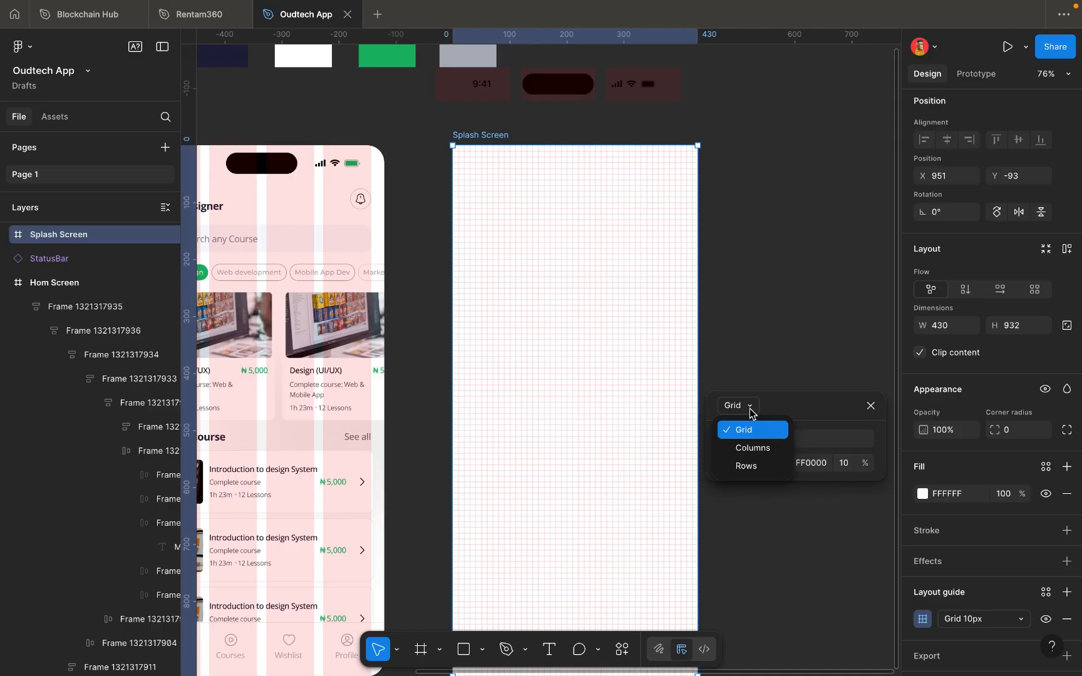
left_click(750, 448)
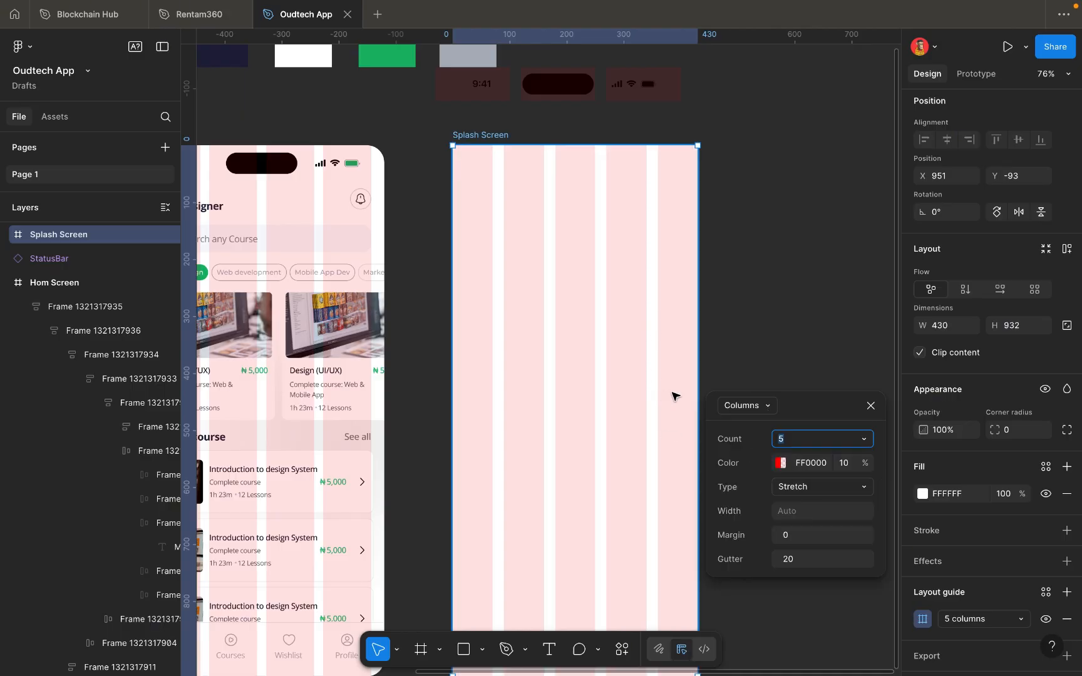
Set the Splash Screen's column guide to a count of 4, margin 23 and gutter 16, and close its settings.
left_click(791, 441)
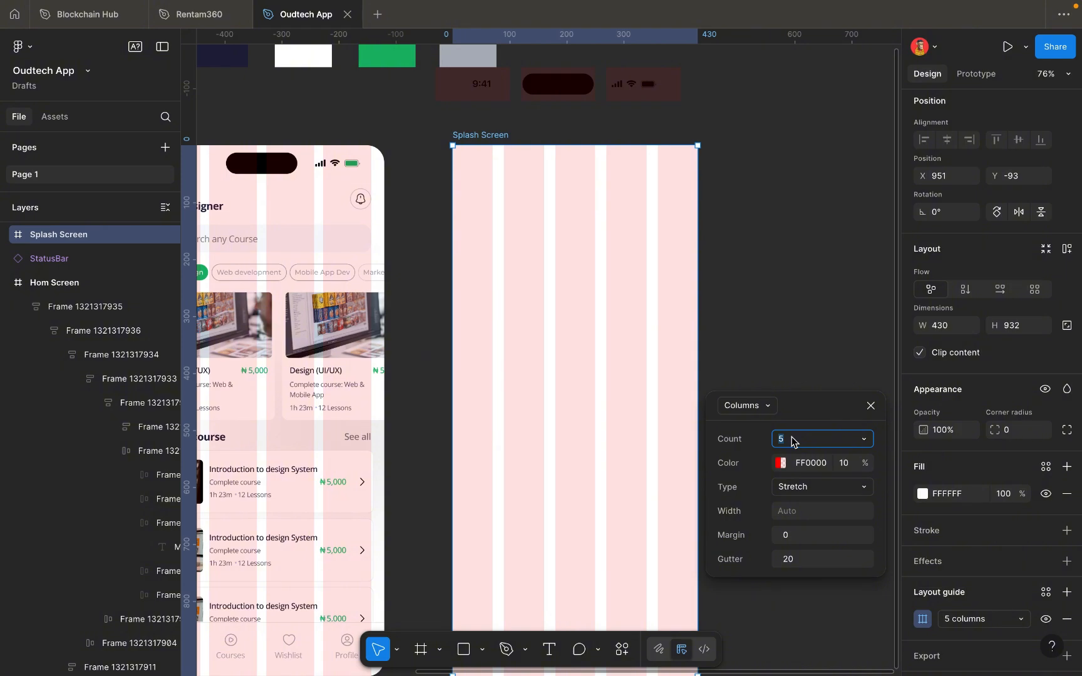
key("BackSpace")
left_click(806, 537)
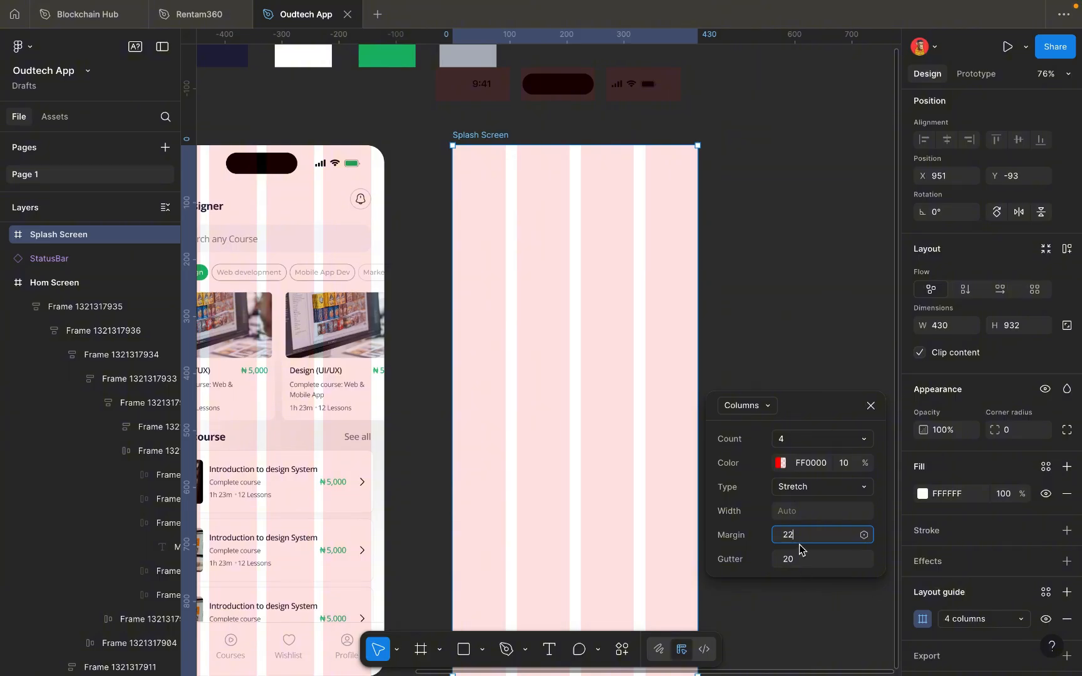
key("BackSpace")
key("BackSpace")
left_click(811, 560)
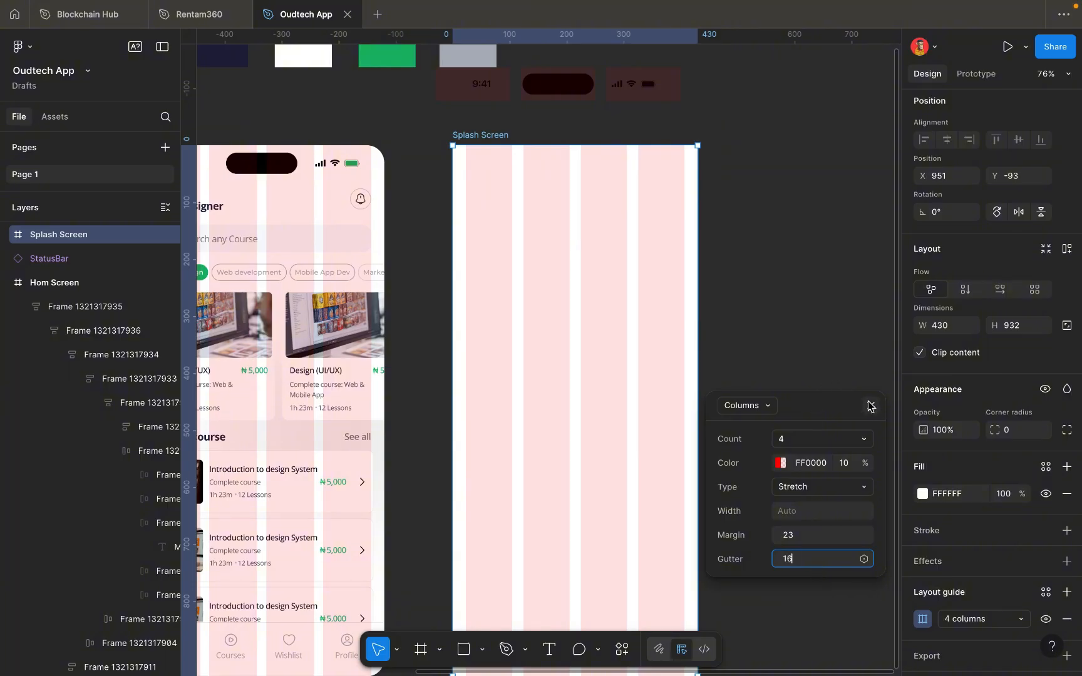
left_click(781, 463)
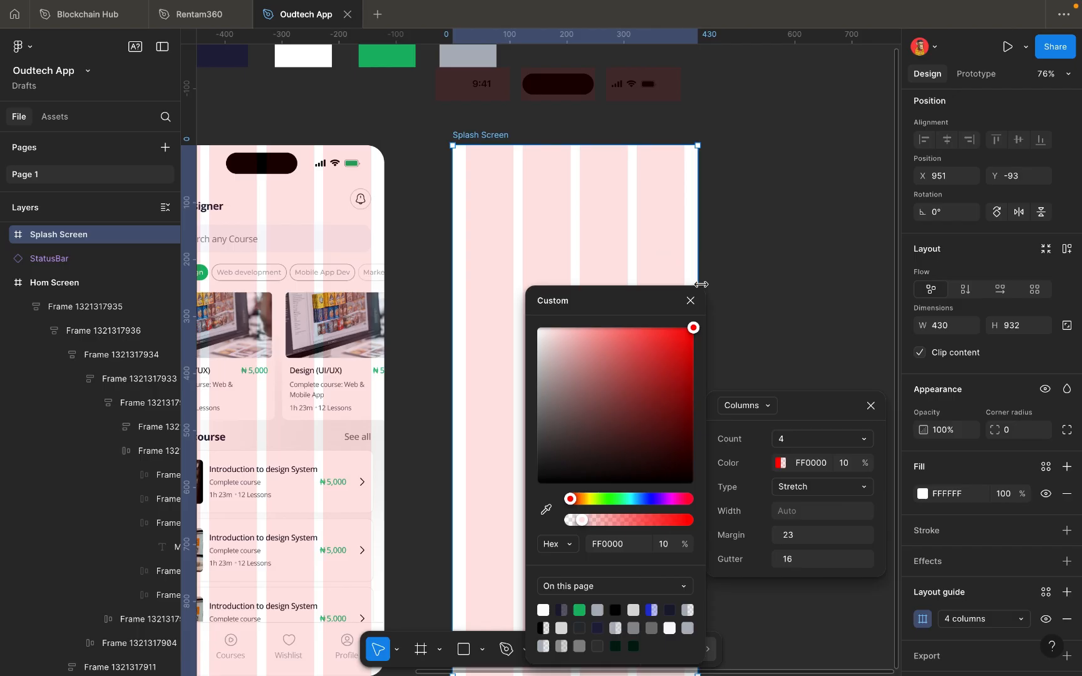
left_click(691, 301)
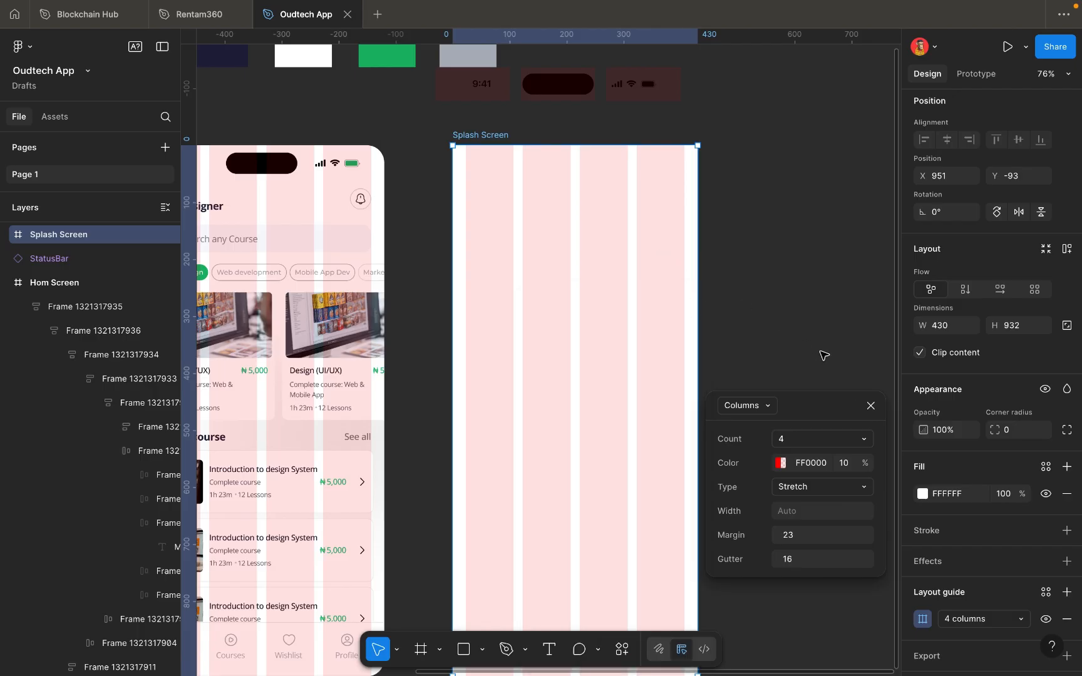
left_click(870, 406)
left_click(804, 300)
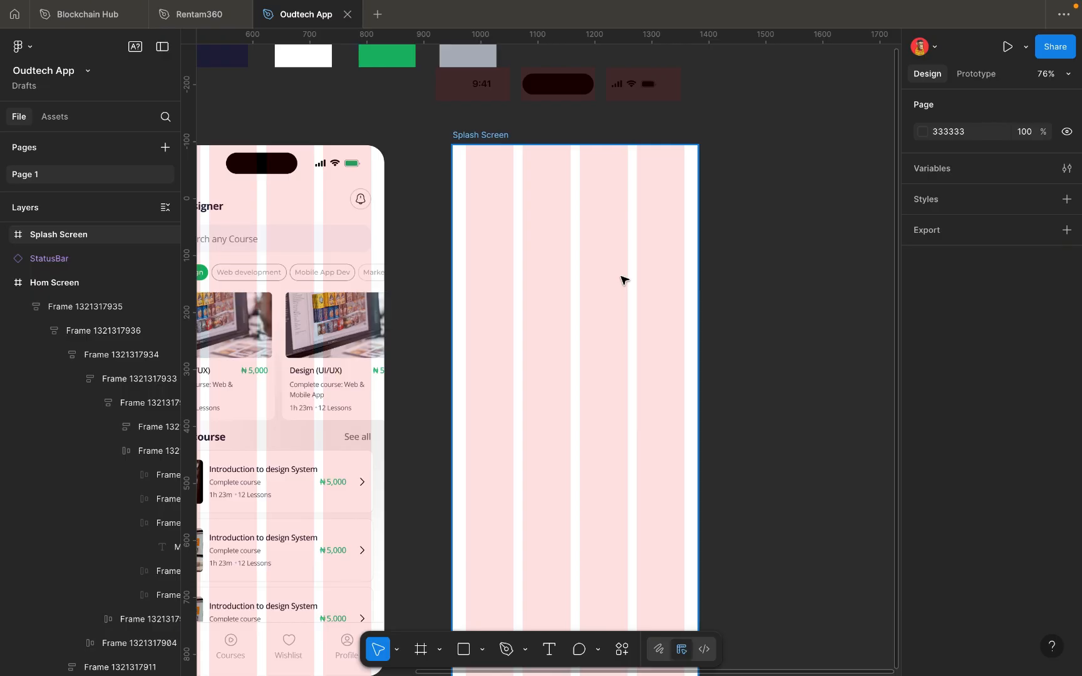
Examine how the home screen content lines up with its column guides and compare them with the Splash Screen's margins and gutters.
scroll(623, 280, "left", 5)
scroll(623, 280, "up", 2)
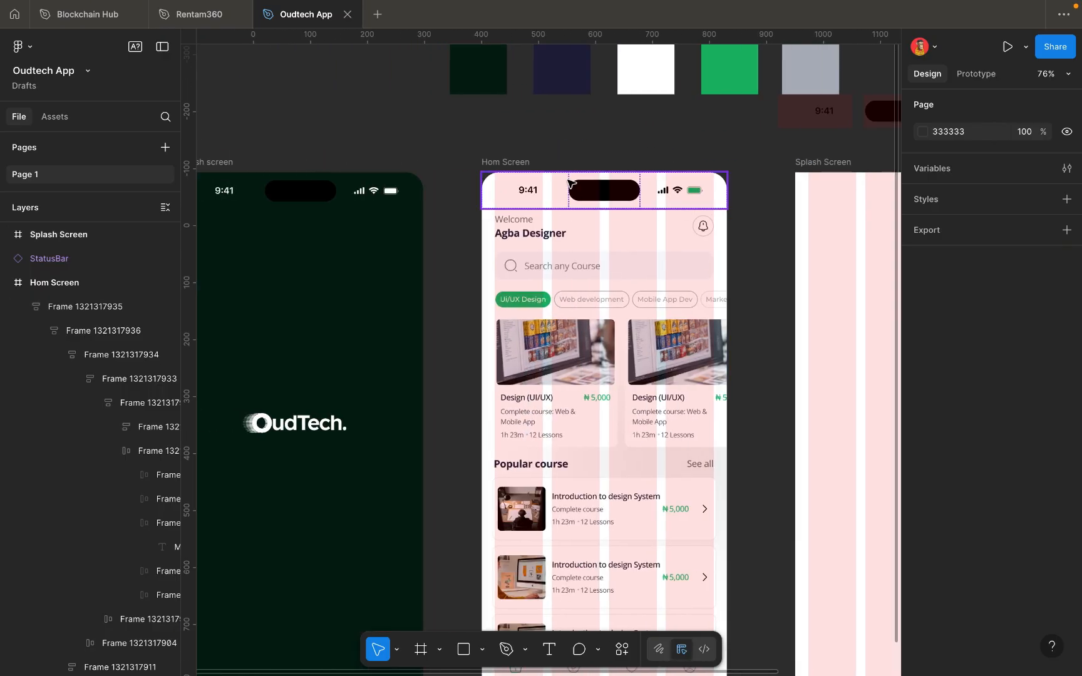
scroll(511, 221, "up", 5)
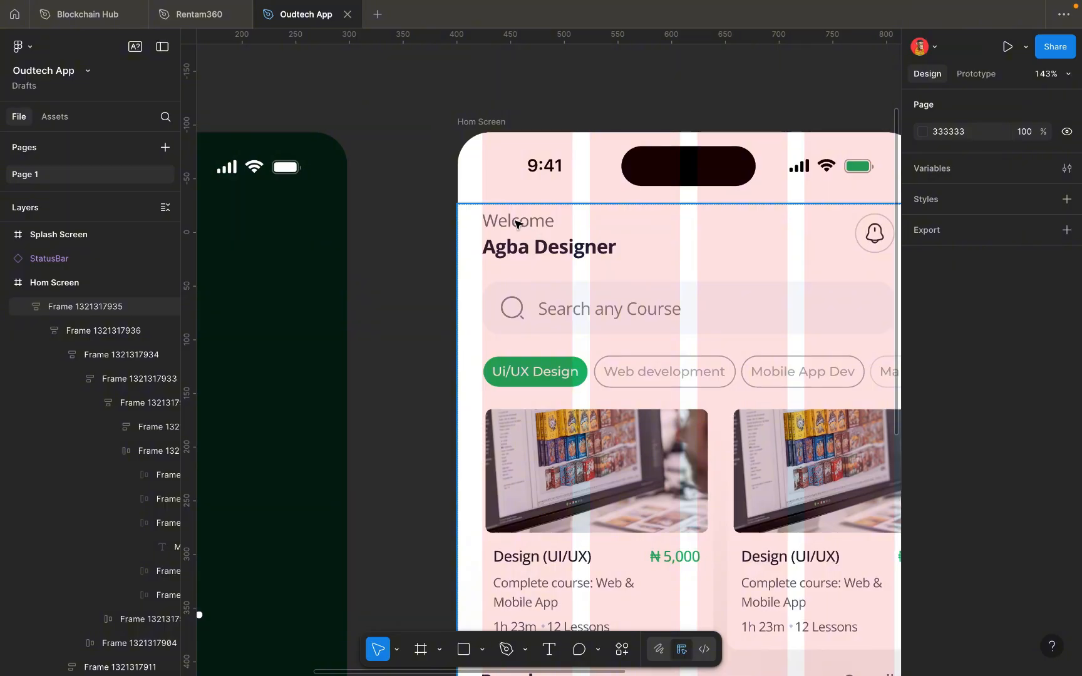
scroll(509, 224, "up", 4)
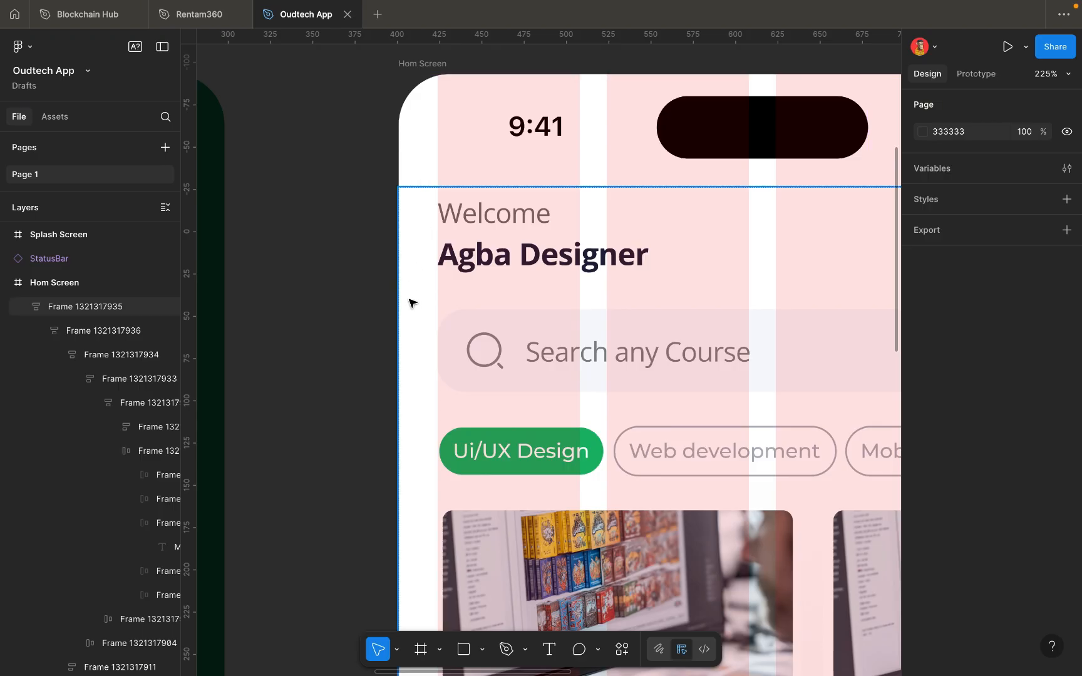
scroll(410, 299, "down", 1)
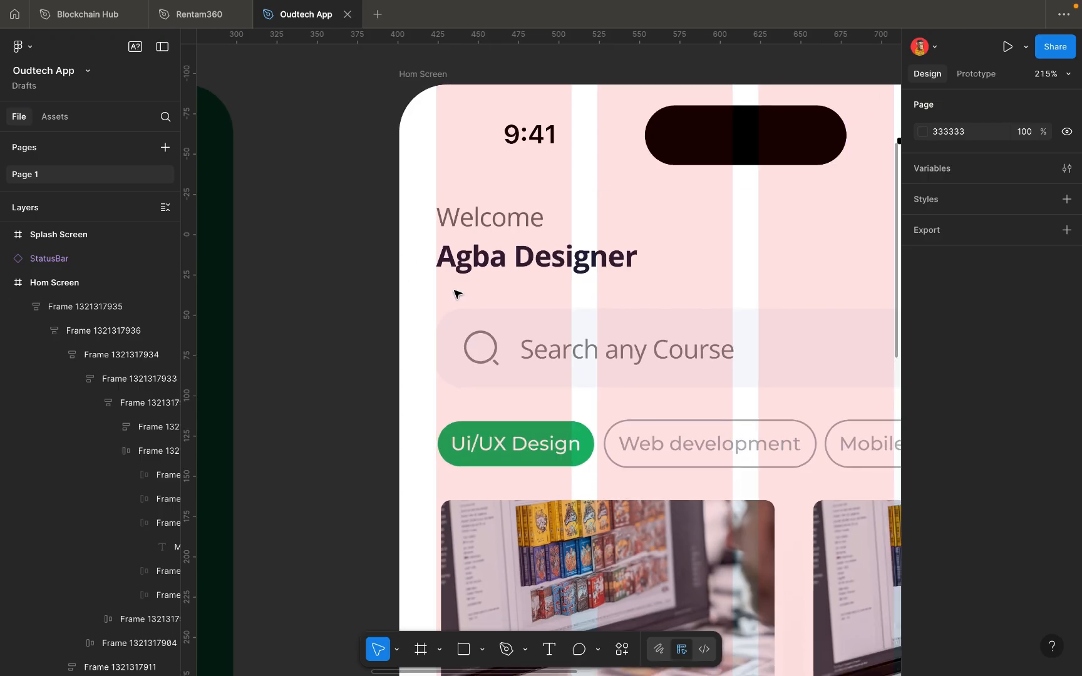
left_click(581, 236)
scroll(581, 236, "down", 10)
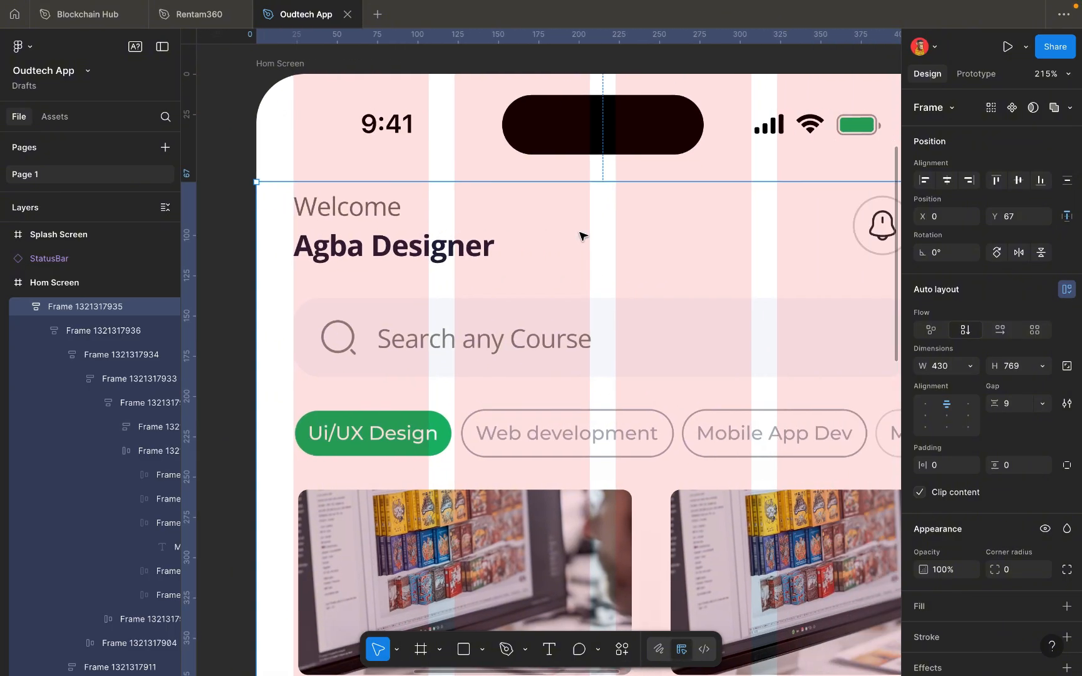
scroll(579, 232, "right", 5)
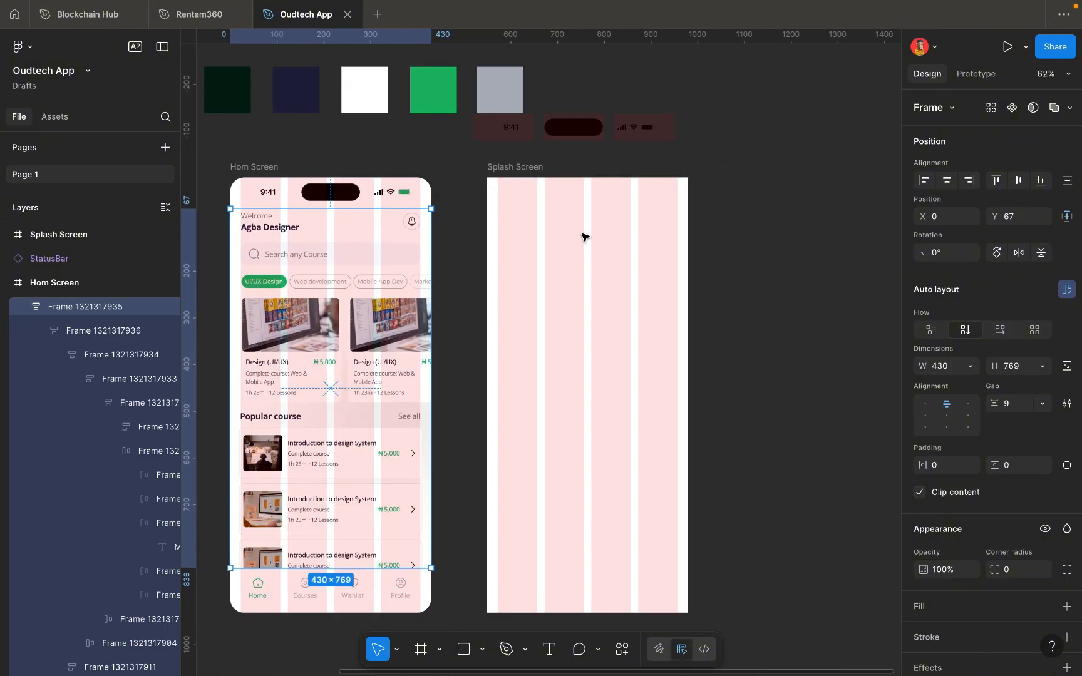
scroll(584, 235, "up", 8)
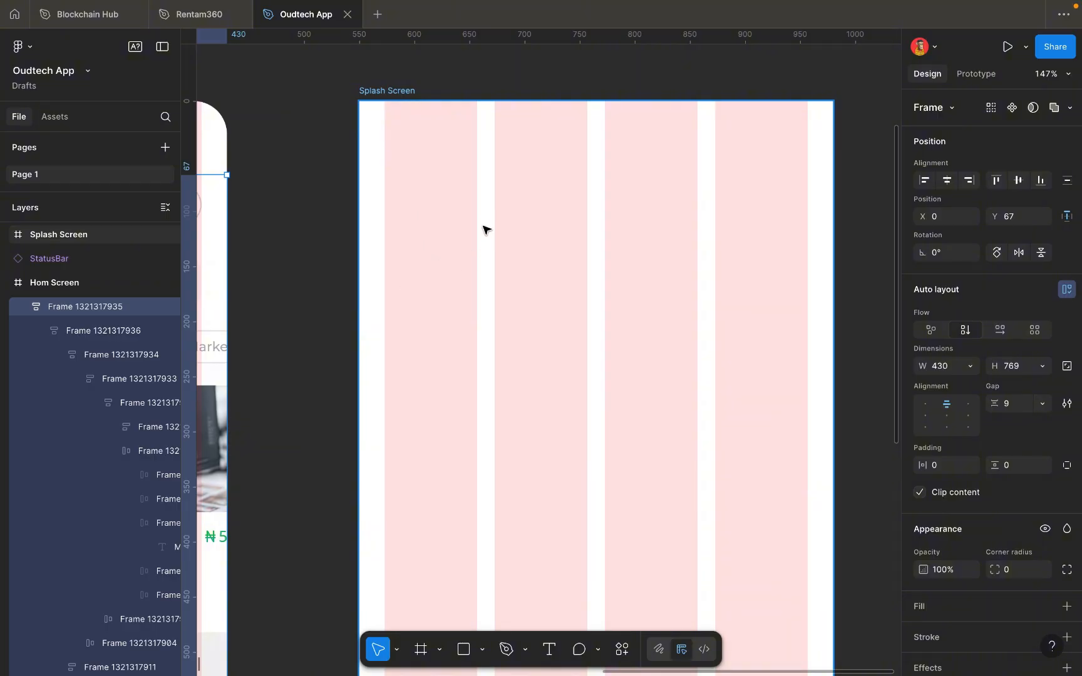
scroll(486, 229, "left", 2)
scroll(486, 229, "down", 1)
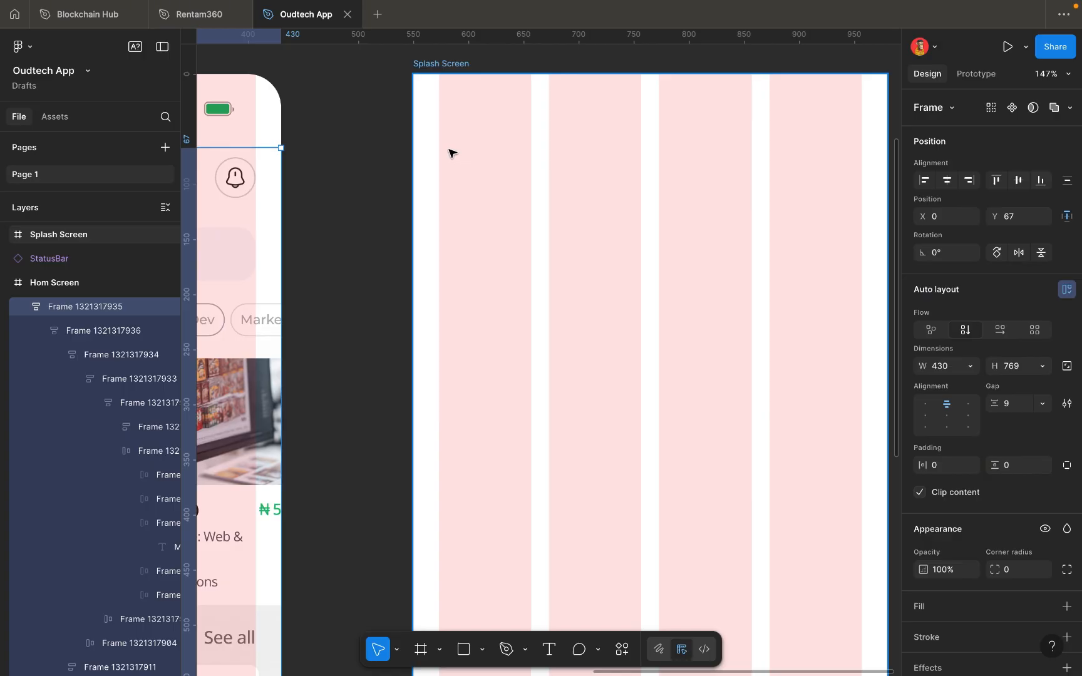
Move the loose StatusBar to X 951, Y -210 so it lines up directly above the Splash Screen frame.
scroll(544, 180, "down", 5)
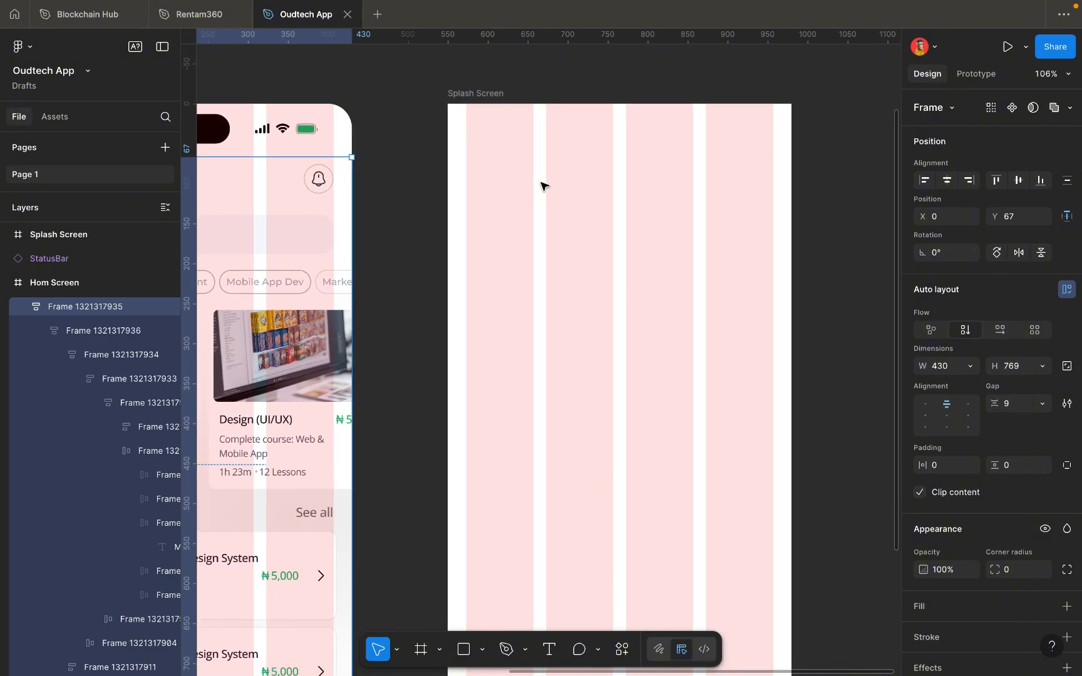
scroll(544, 185, "down", 4)
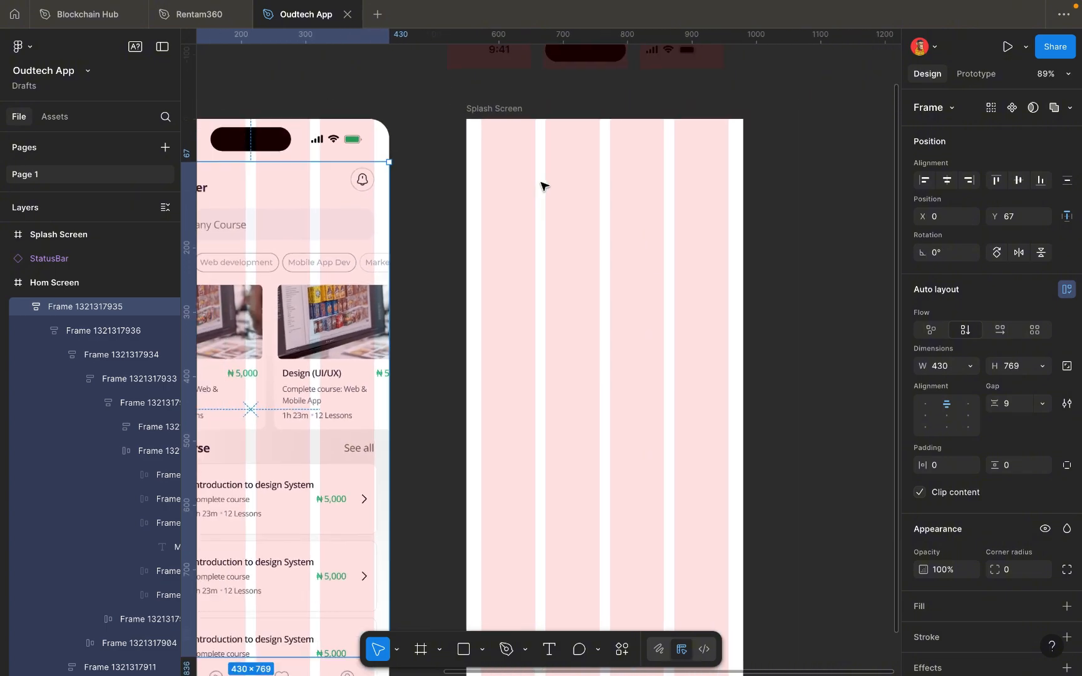
scroll(544, 185, "up", 1)
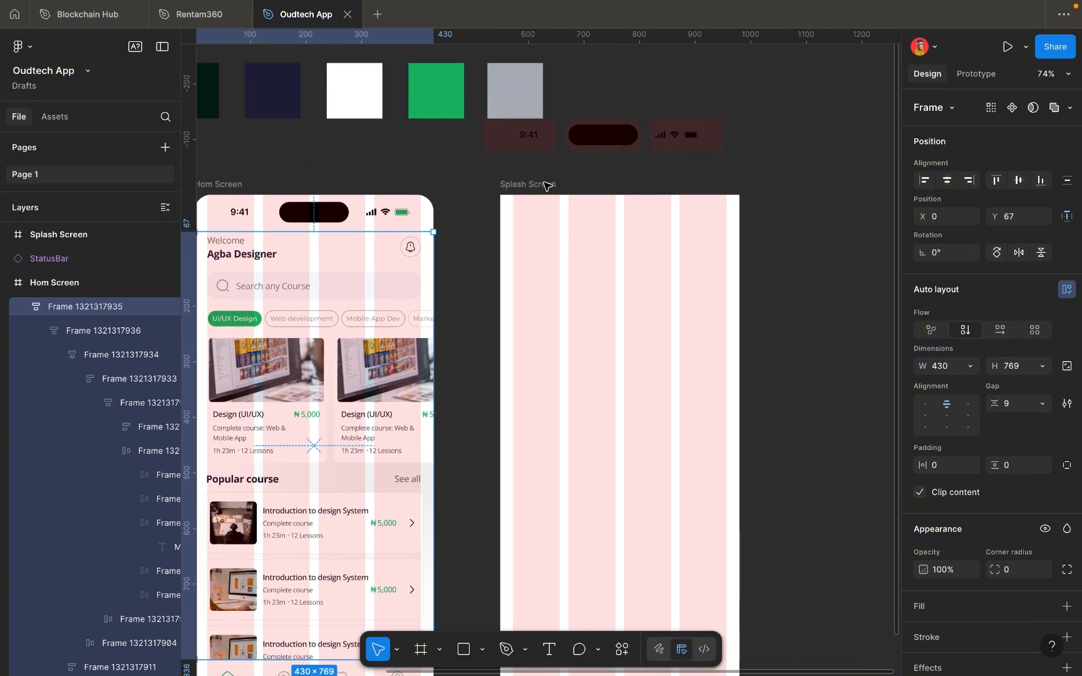
left_click(600, 147)
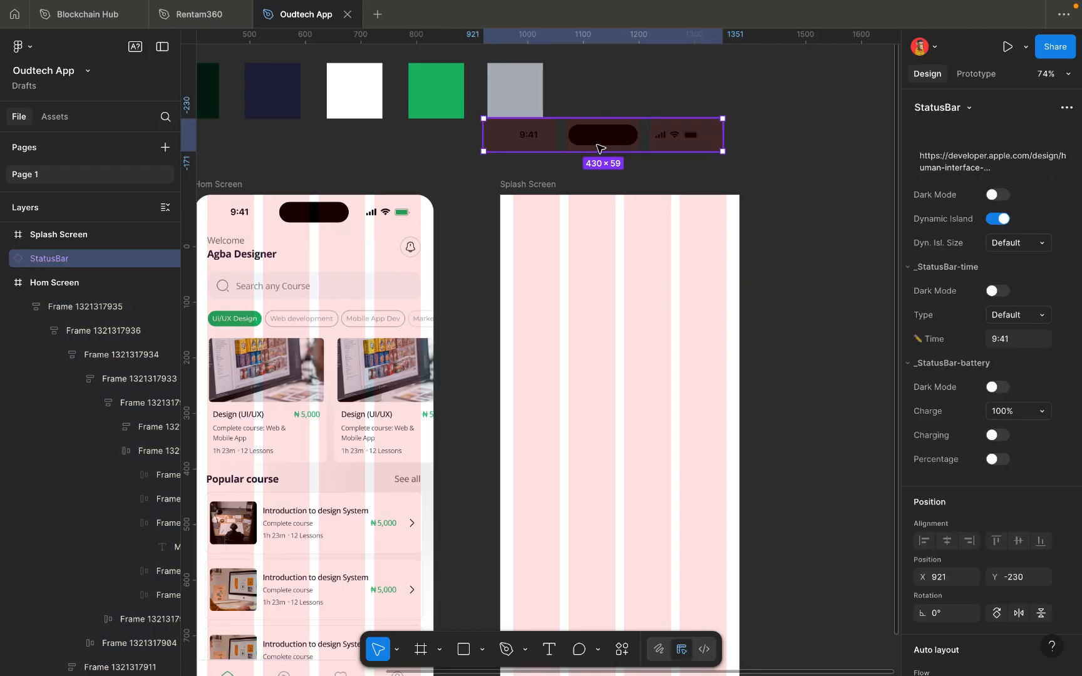
left_click_drag(600, 148, 617, 159)
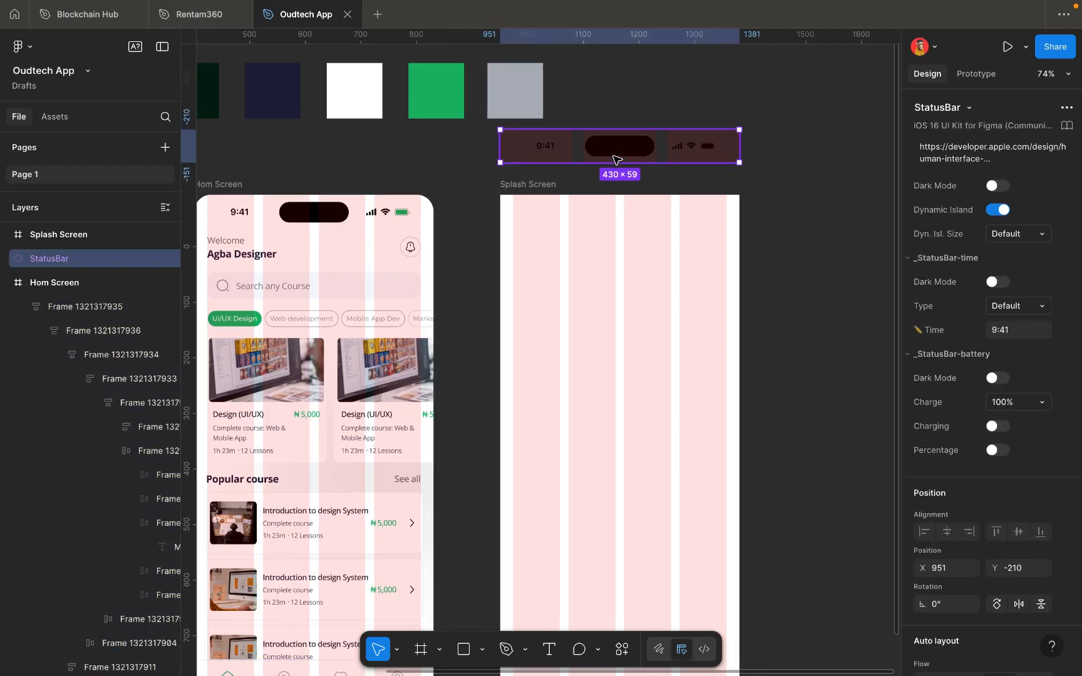
scroll(617, 159, "up", 10)
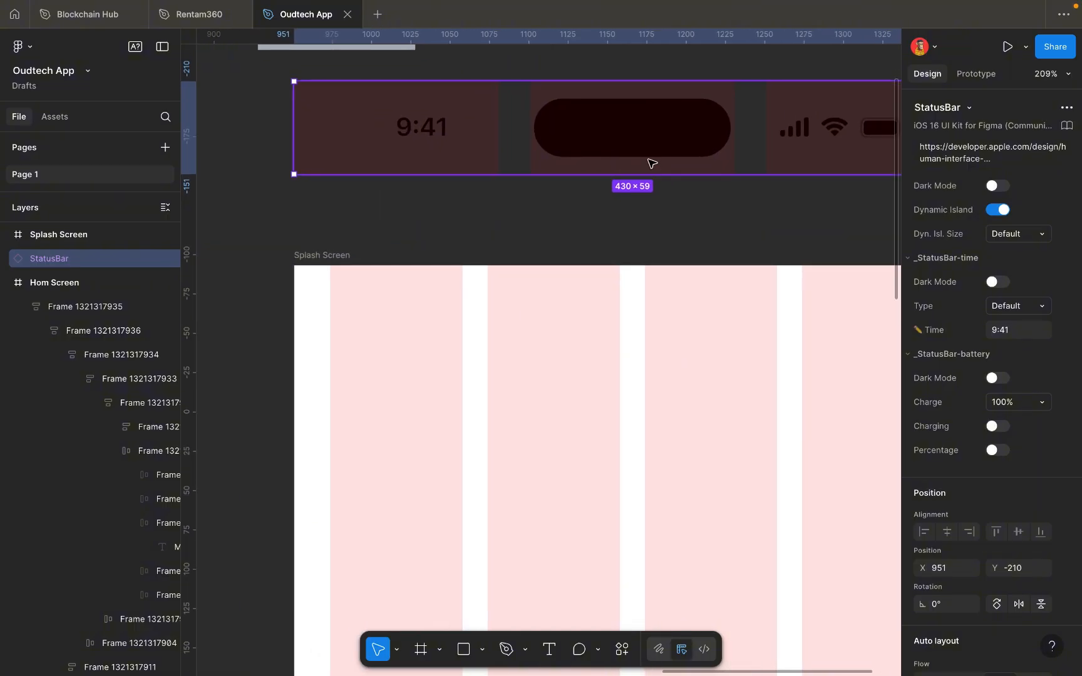
scroll(651, 163, "down", 3)
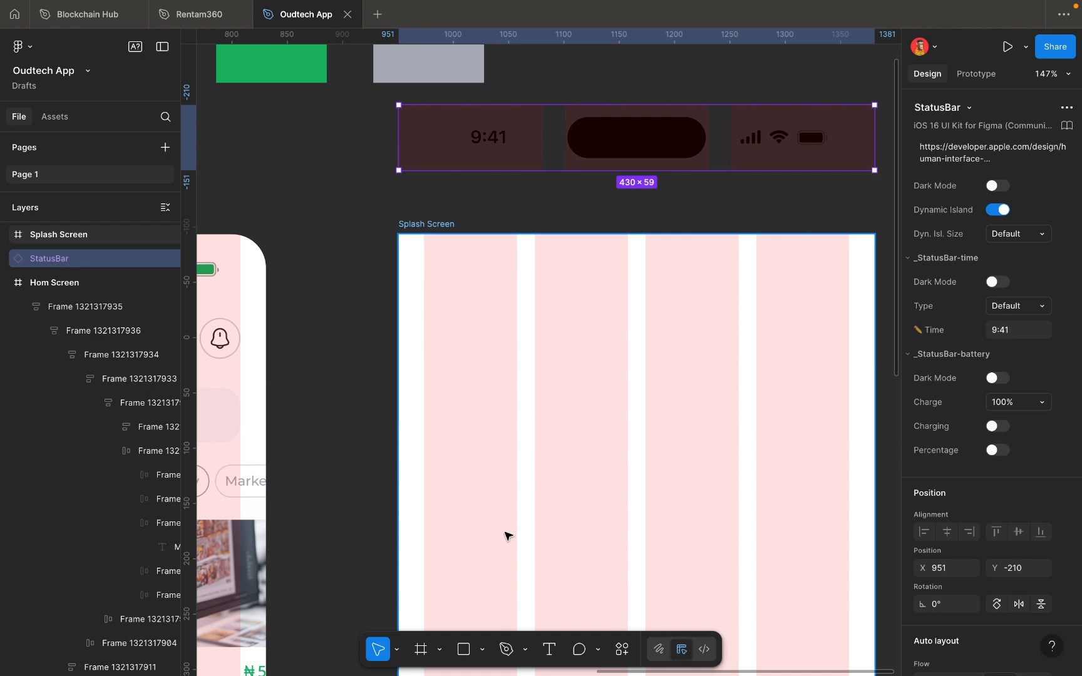
Switch to Google Chrome and run a web search for "figma community".
mouse_move(480, 674)
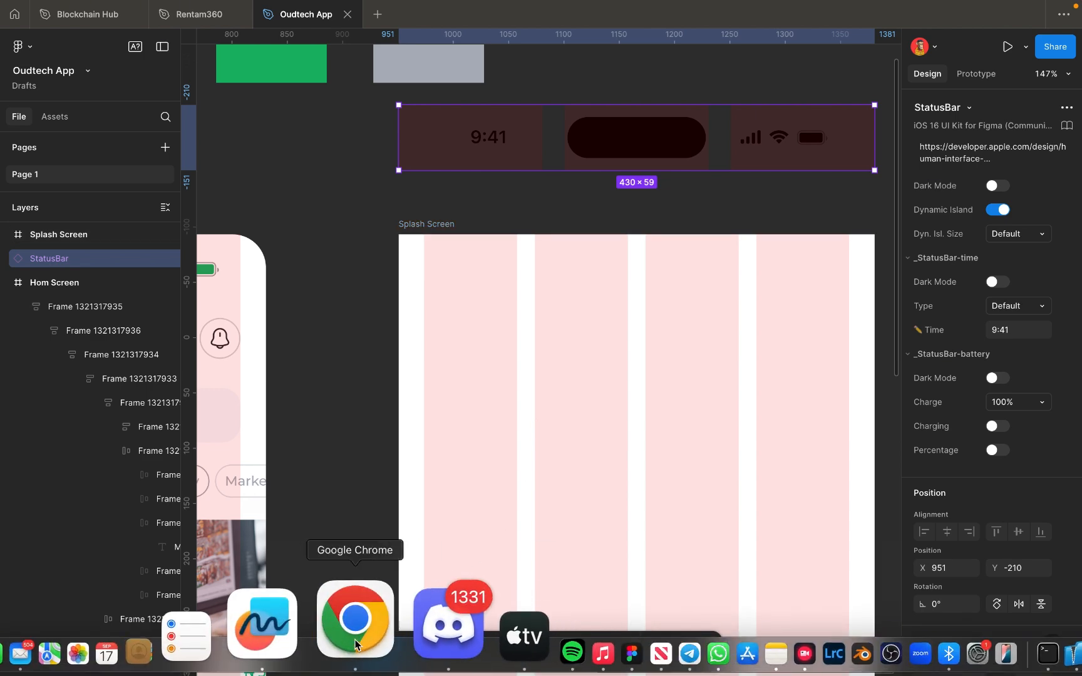
left_click(355, 643)
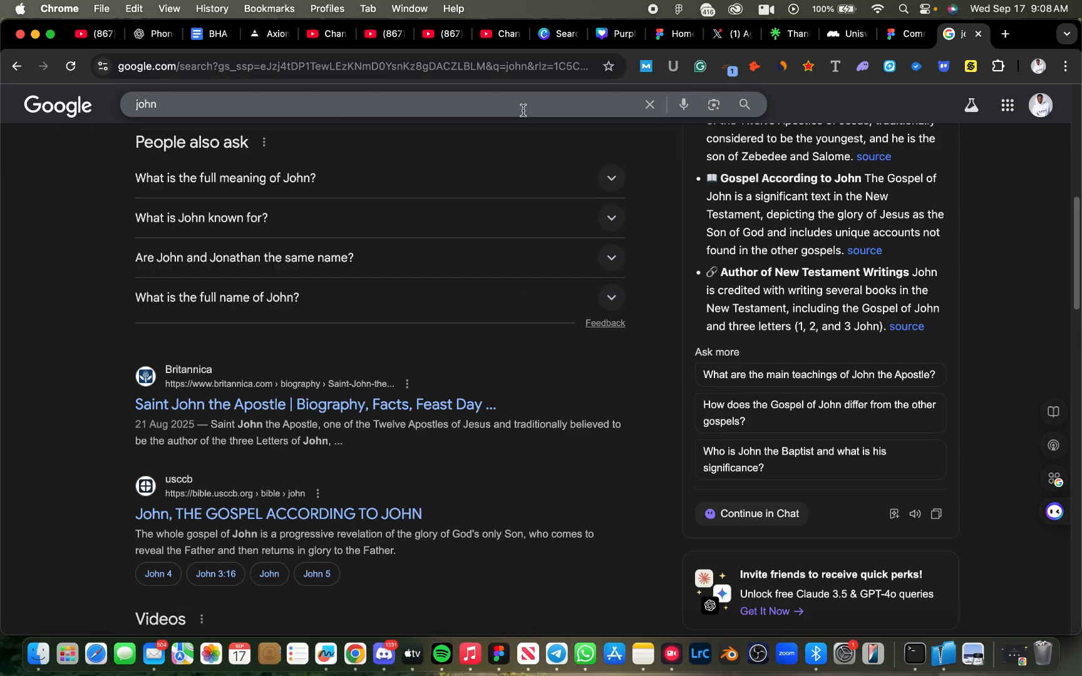
scroll(524, 110, "up", 10)
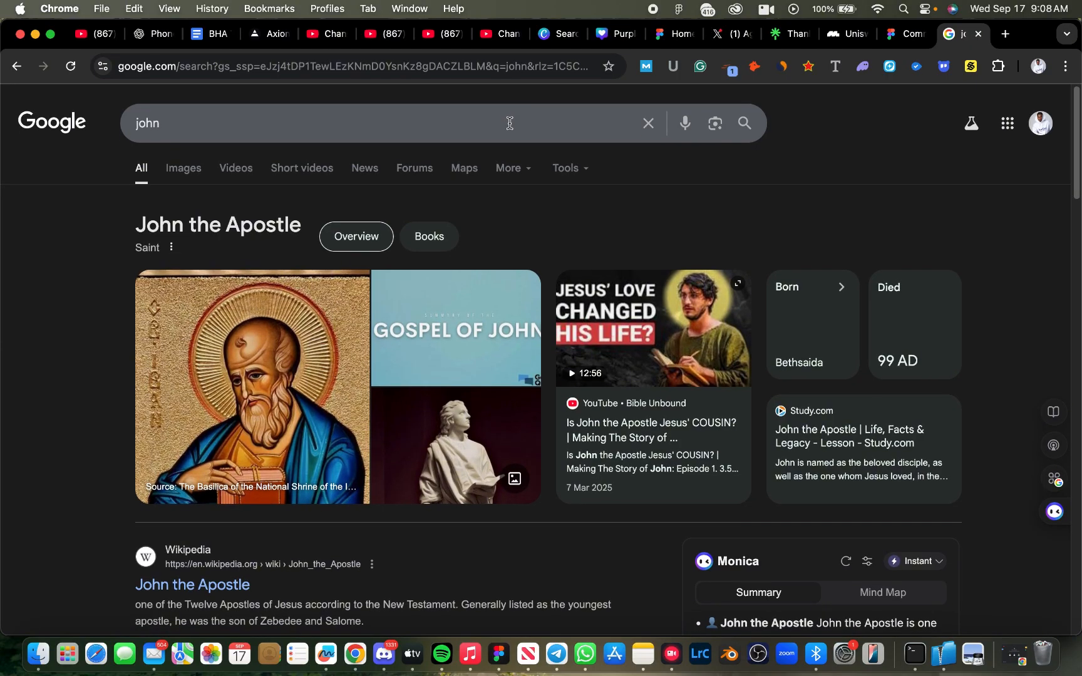
key("BackSpace")
key("BackSpace")
key("BackSpace")
key("BackSpace")
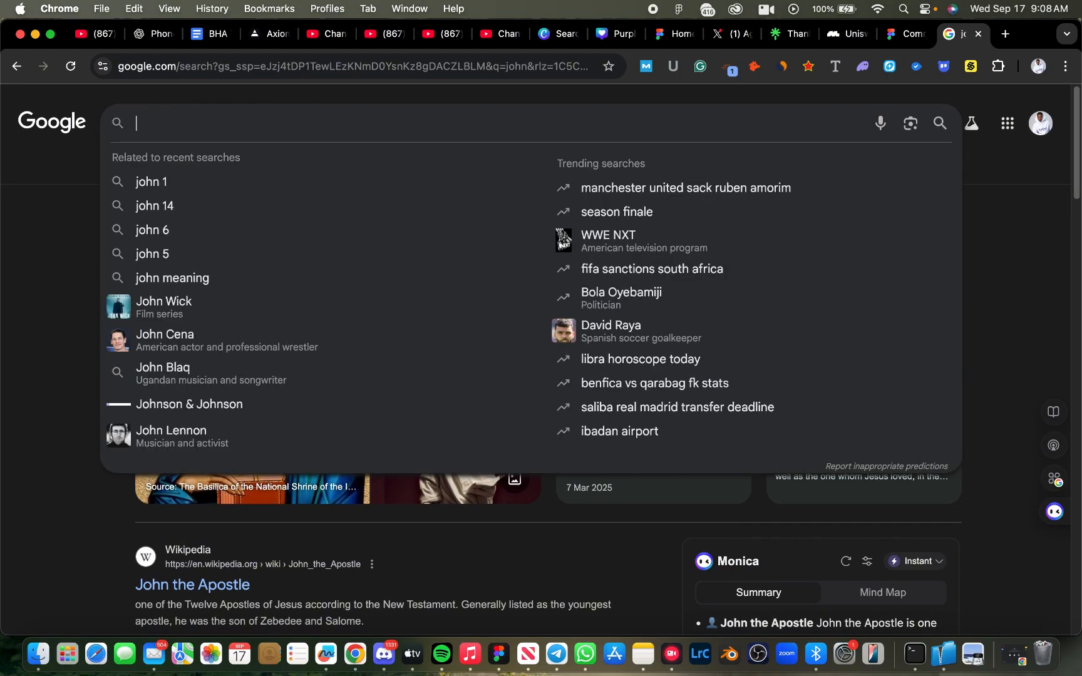
left_click(518, 70)
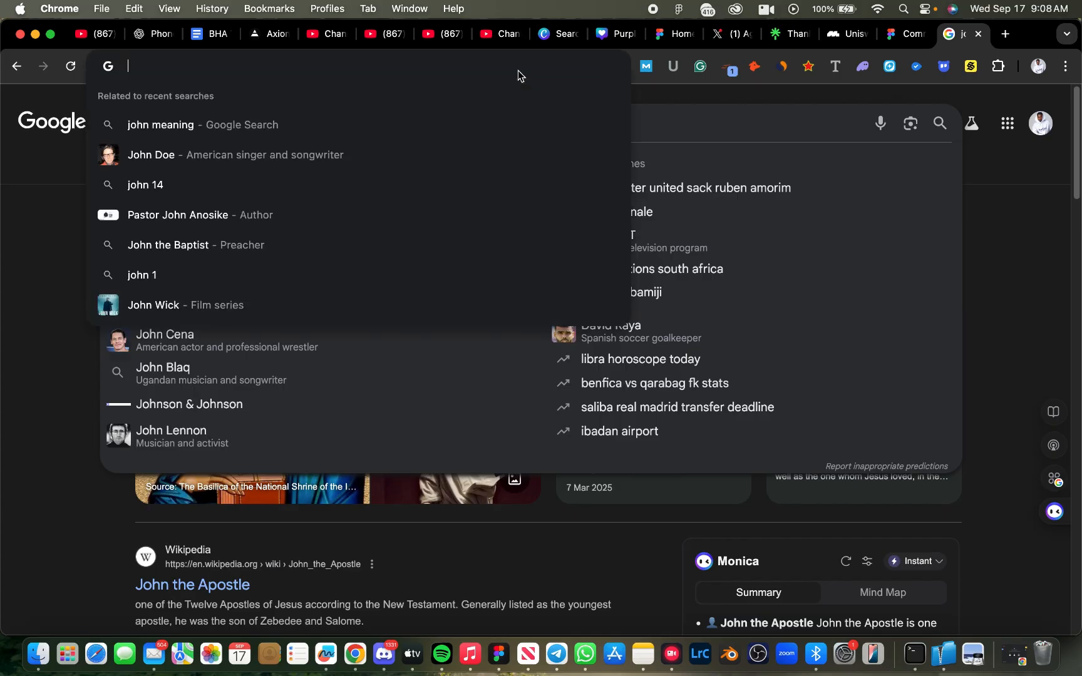
type("figma")
key("BackSpace")
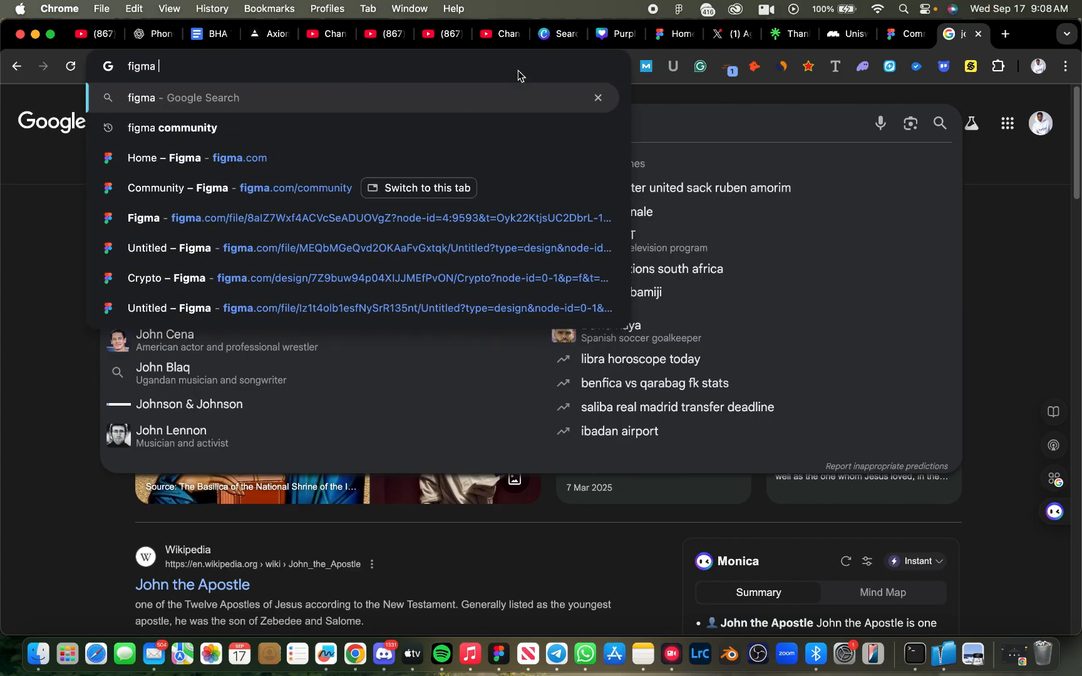
left_click(310, 127)
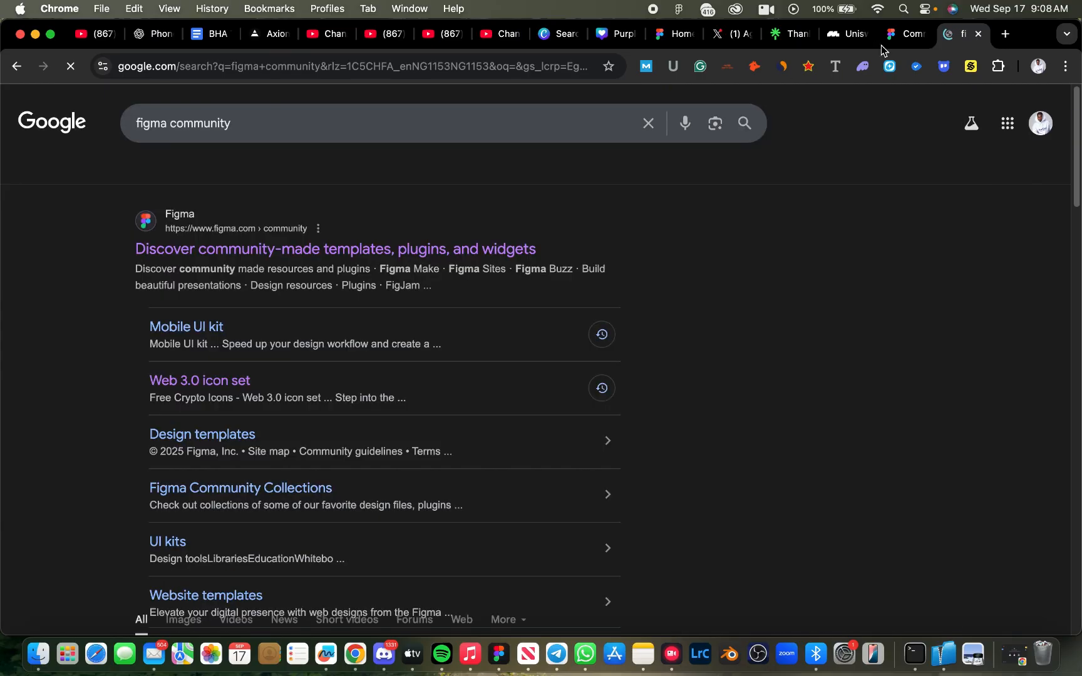
Open the Figma Community site from the results and search its resources for "ios ui kit".
left_click(517, 250)
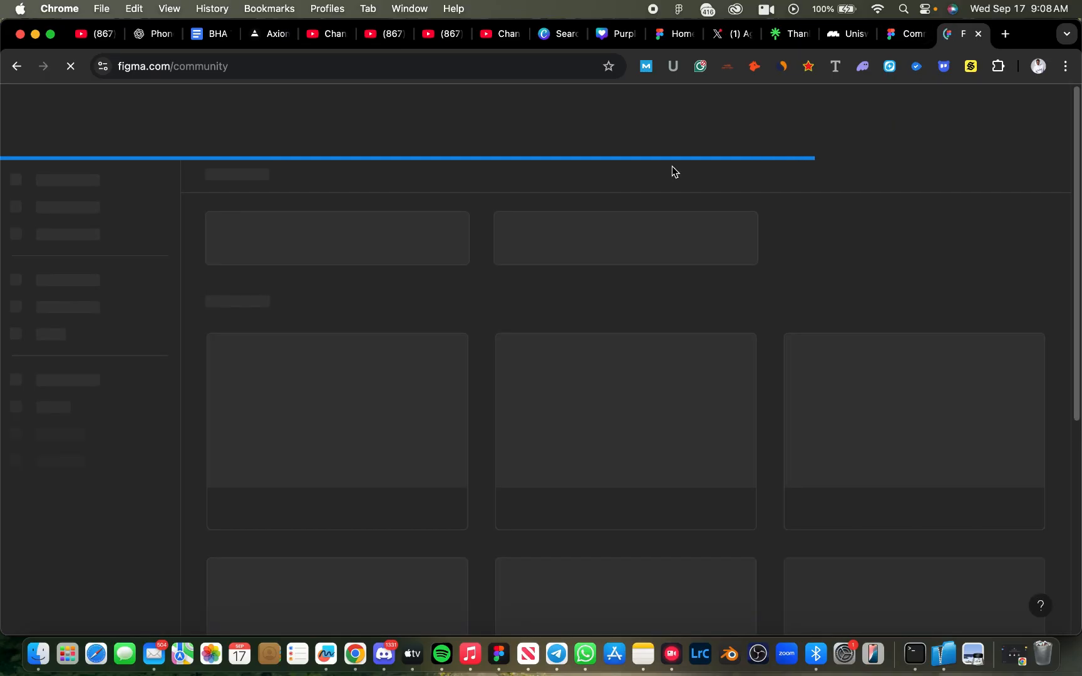
scroll(592, 259, "down", 3)
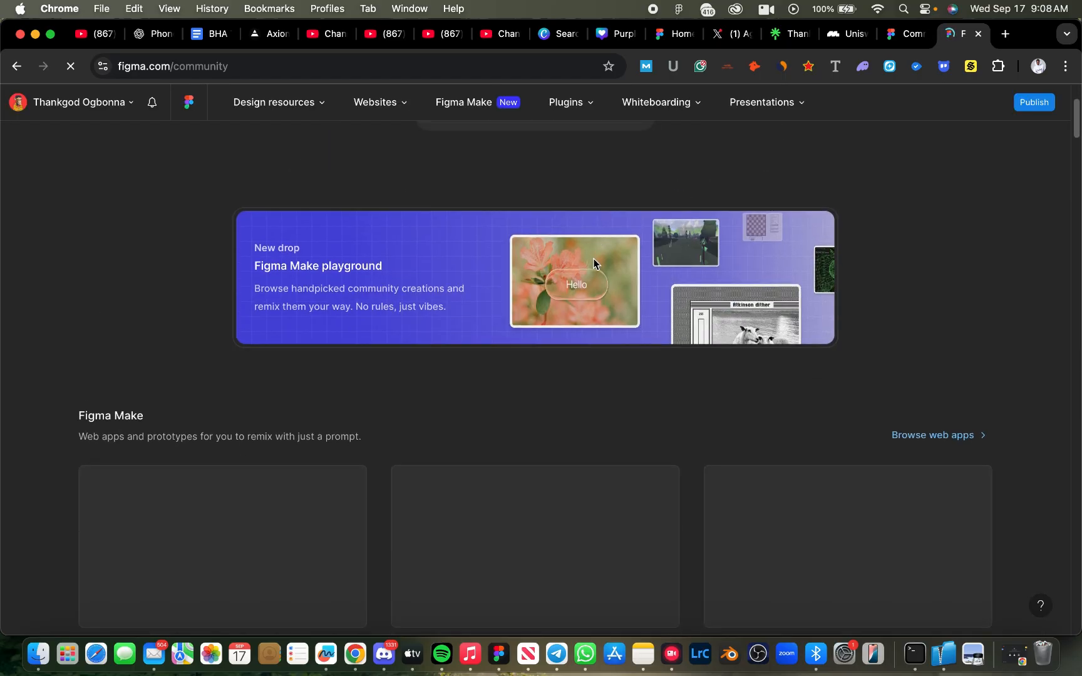
scroll(594, 258, "up", 3)
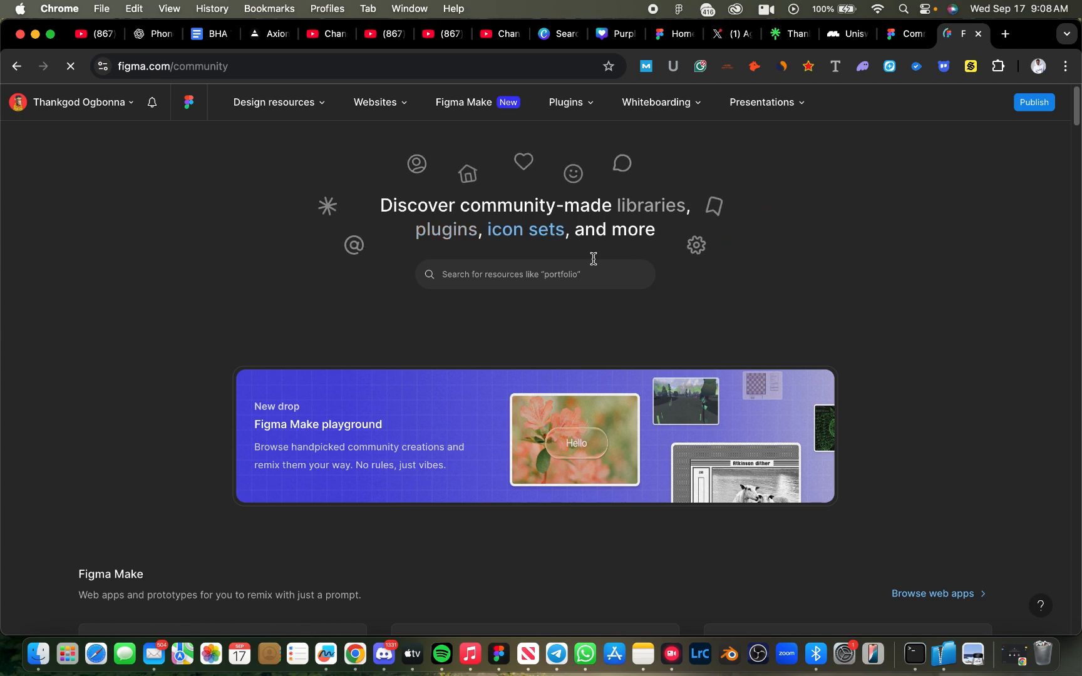
left_click(559, 279)
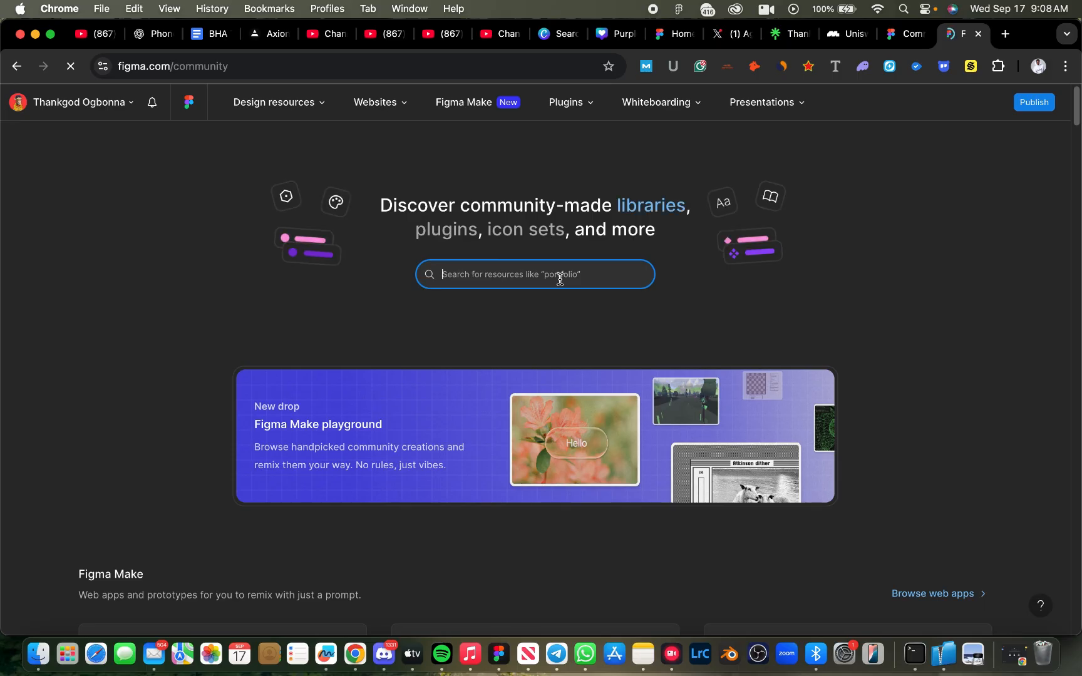
type("ios u")
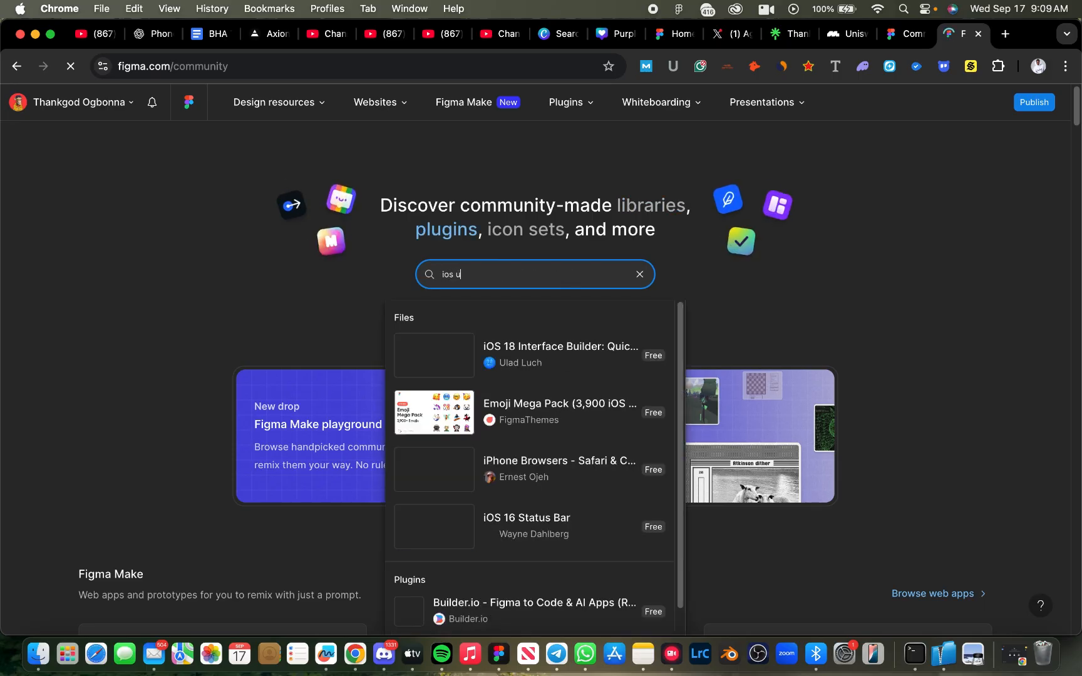
type("i")
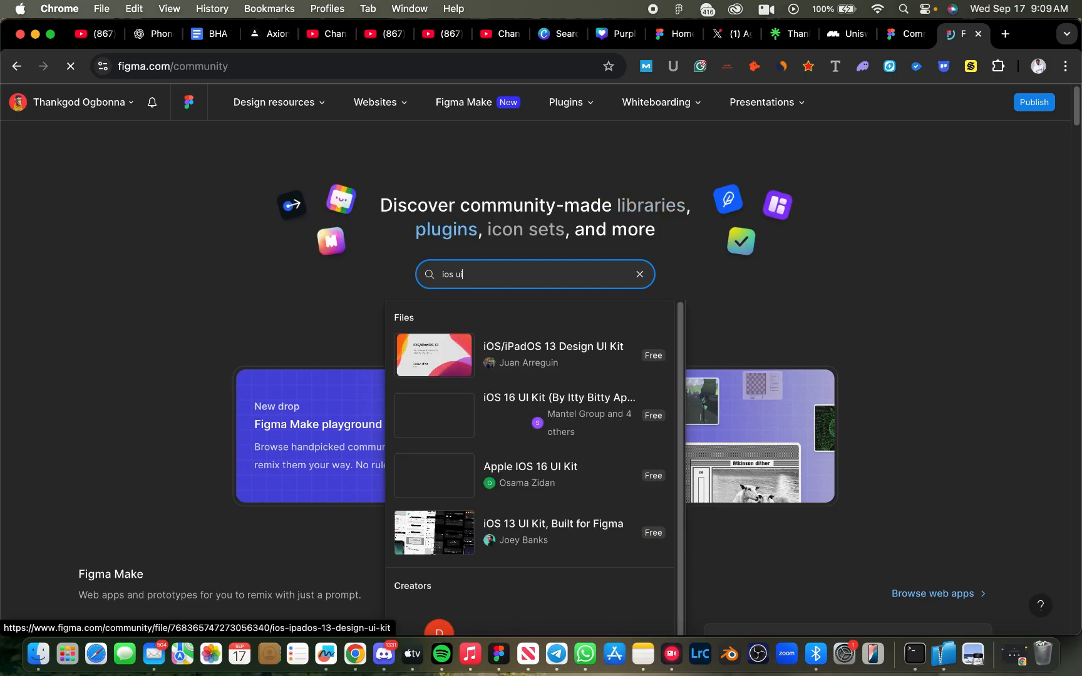
type("ki")
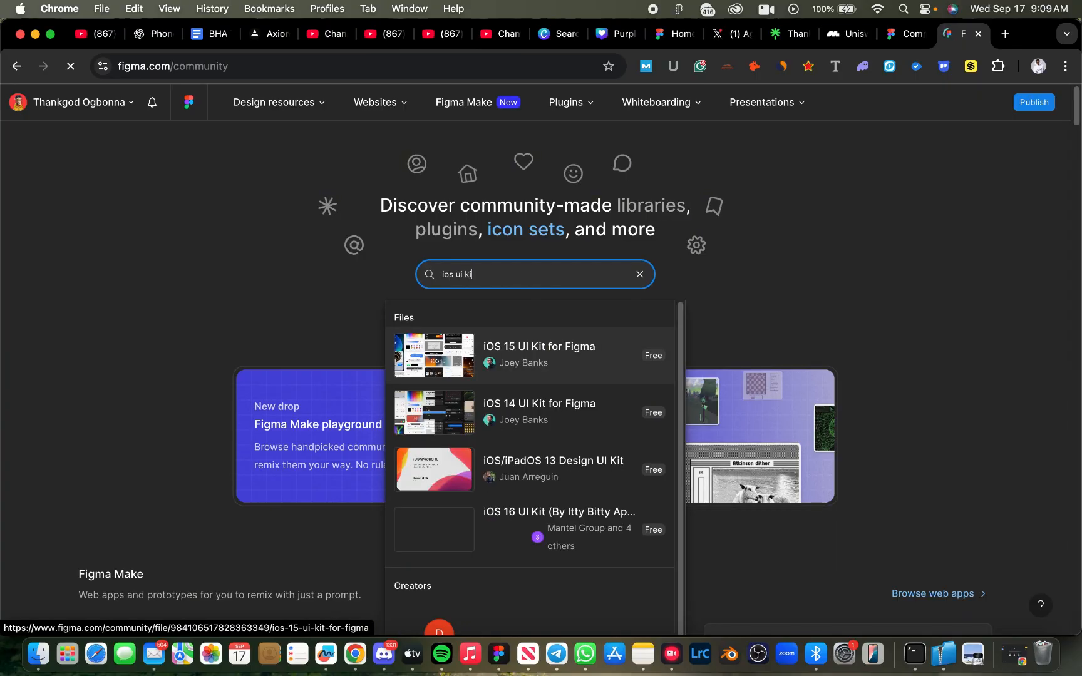
type("t")
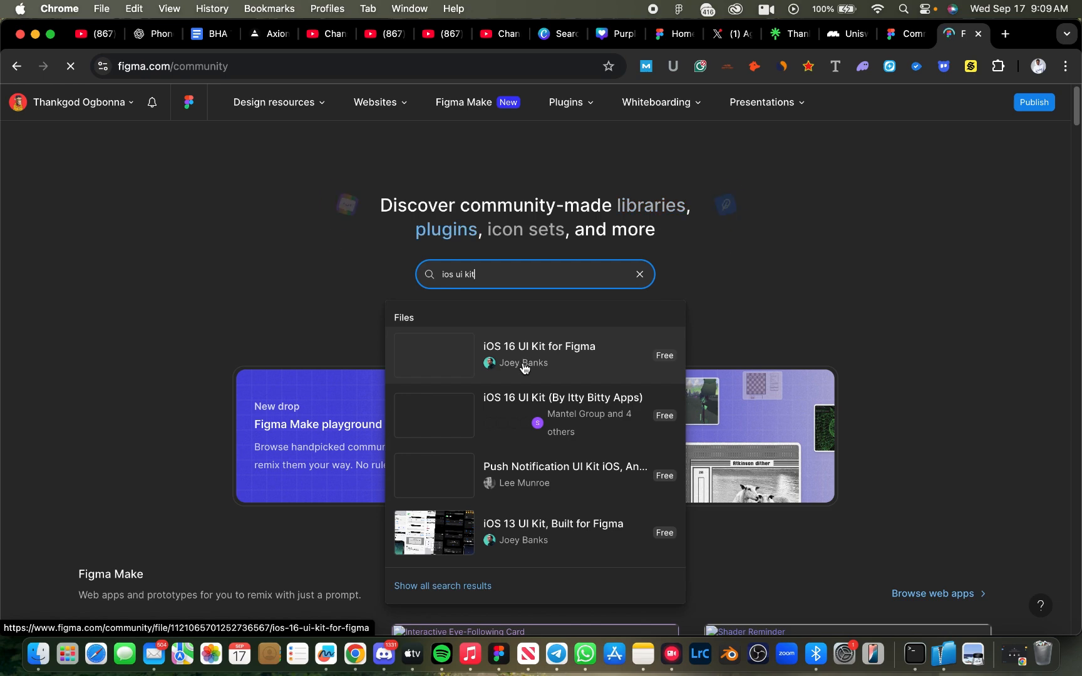
Bring up the iOS 16 UI Kit for Figma page in the already loaded Community tab and open the kit as a new draft.
left_click(561, 365)
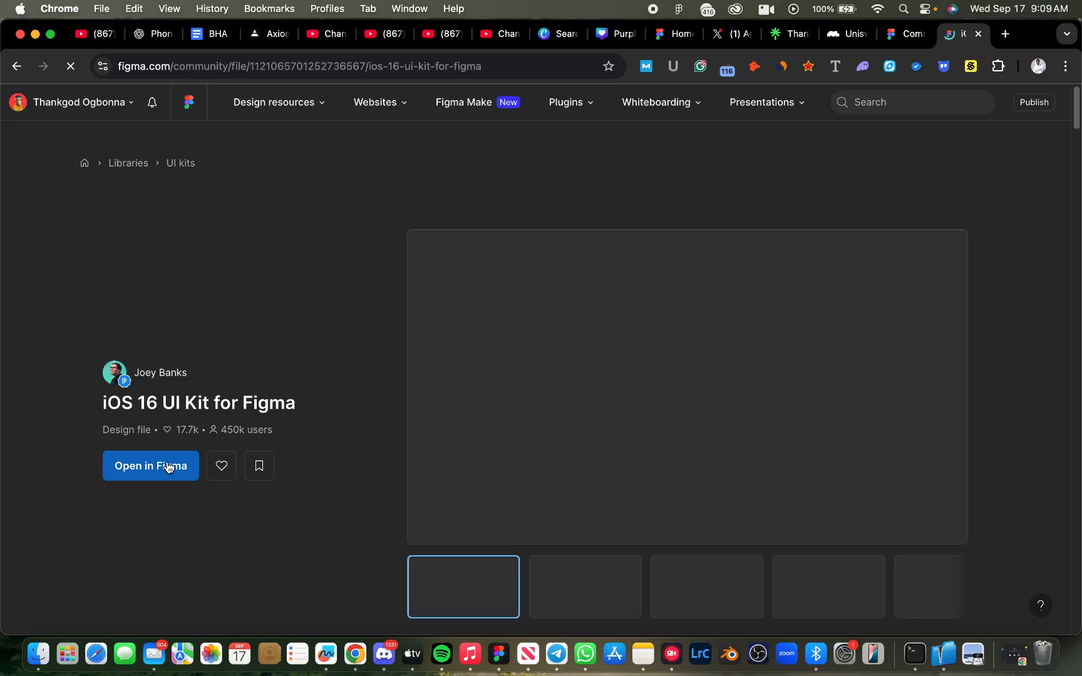
left_click(901, 38)
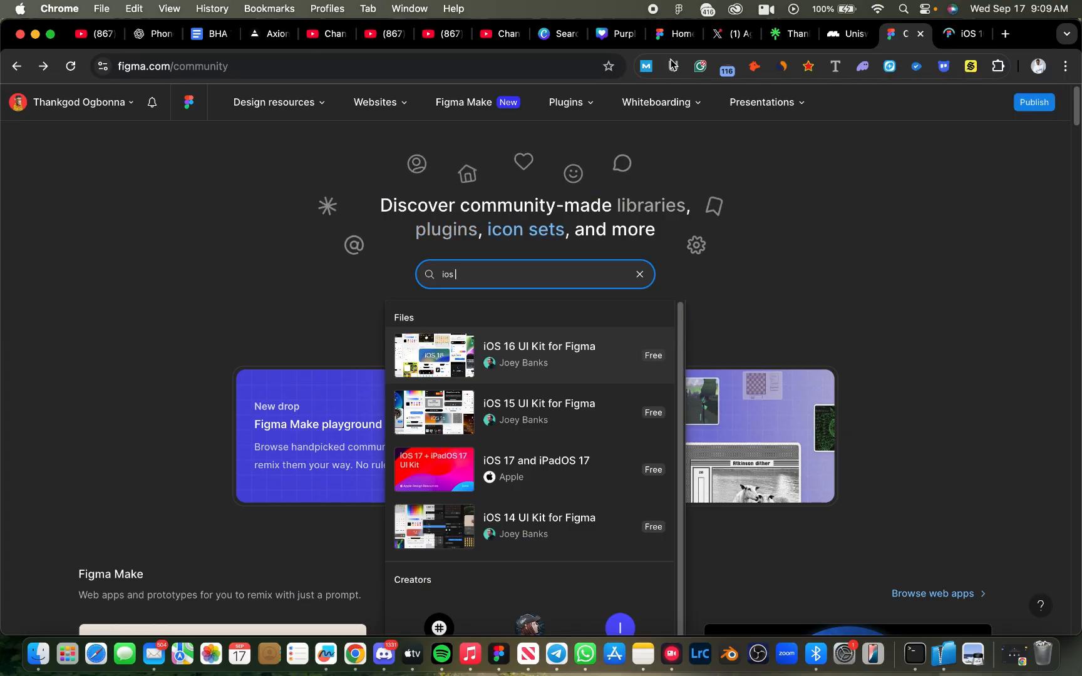
left_click(553, 365)
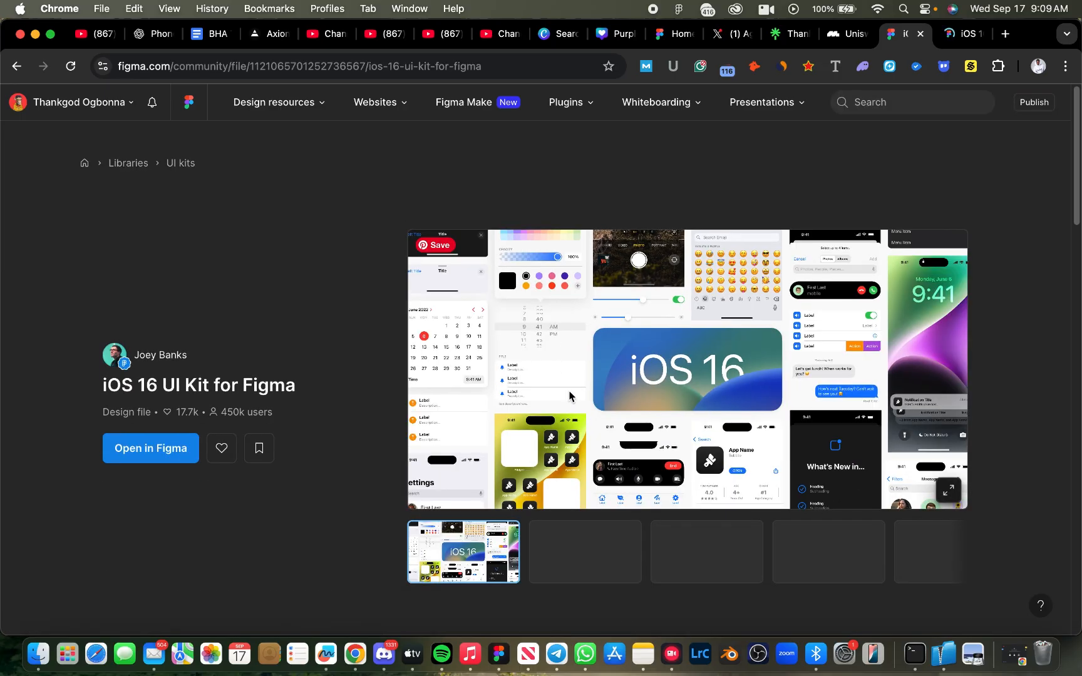
left_click(161, 448)
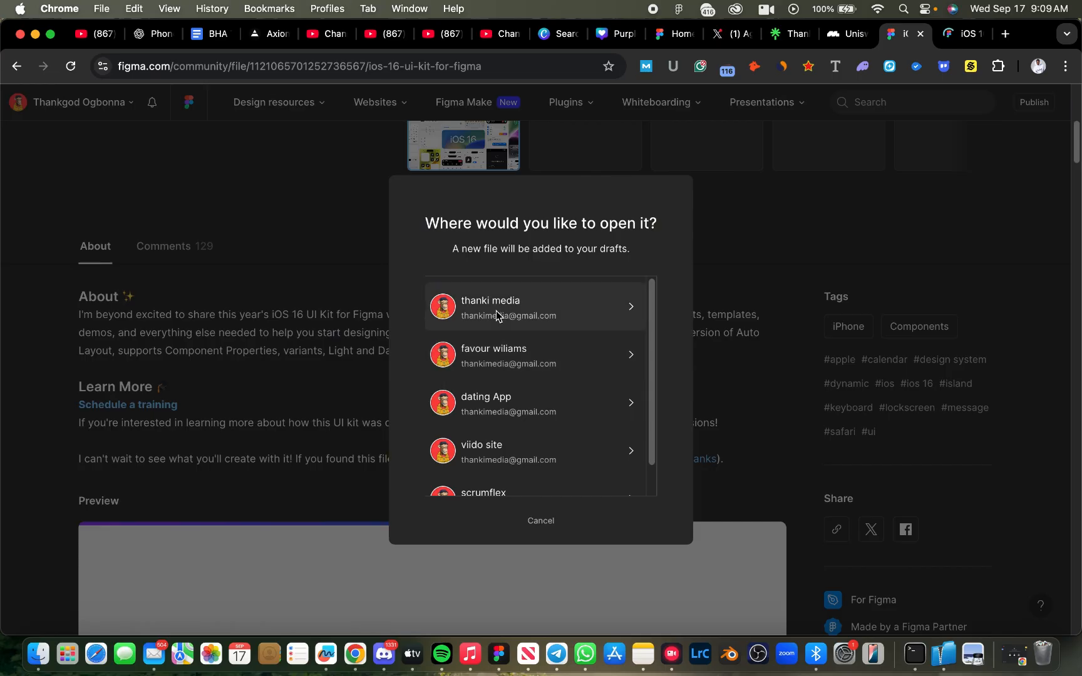
left_click(496, 314)
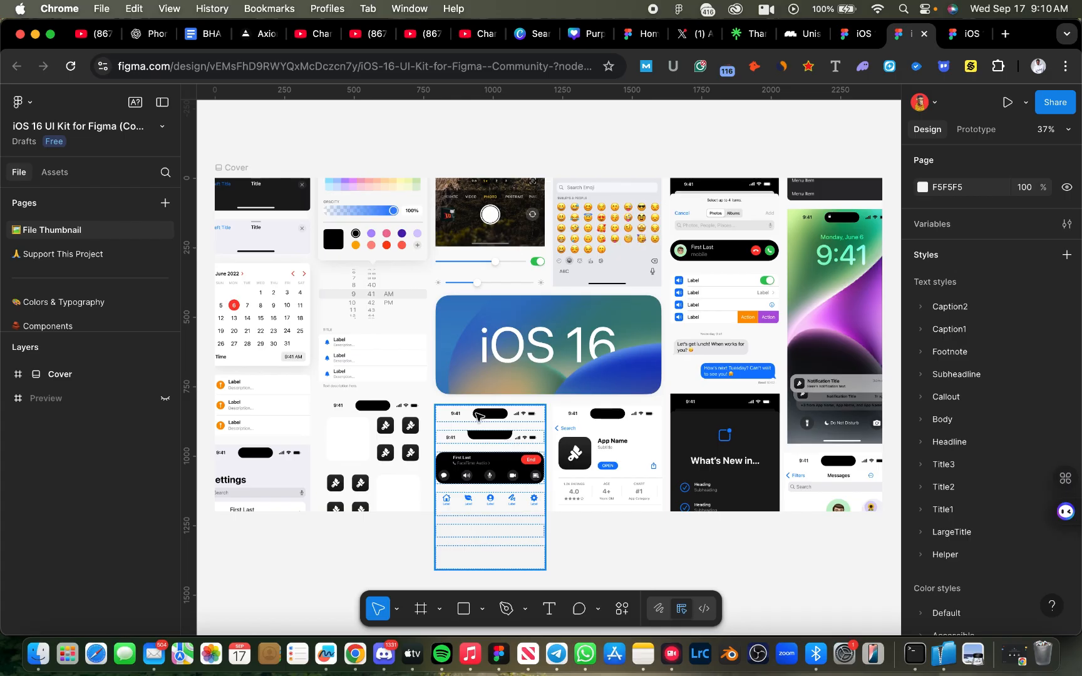
Examine the iOS 16 kit's cover artwork, focusing on the frame of status bar examples below the iOS 16 banner.
scroll(479, 416, "up", 10)
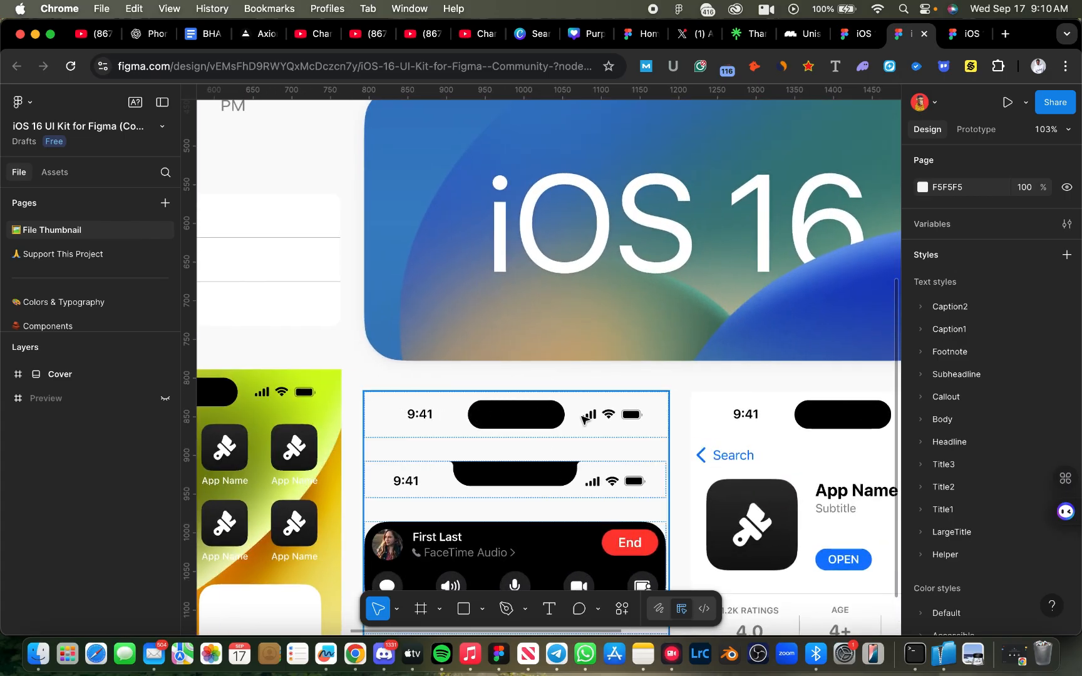
left_click(584, 418)
scroll(584, 418, "down", 5)
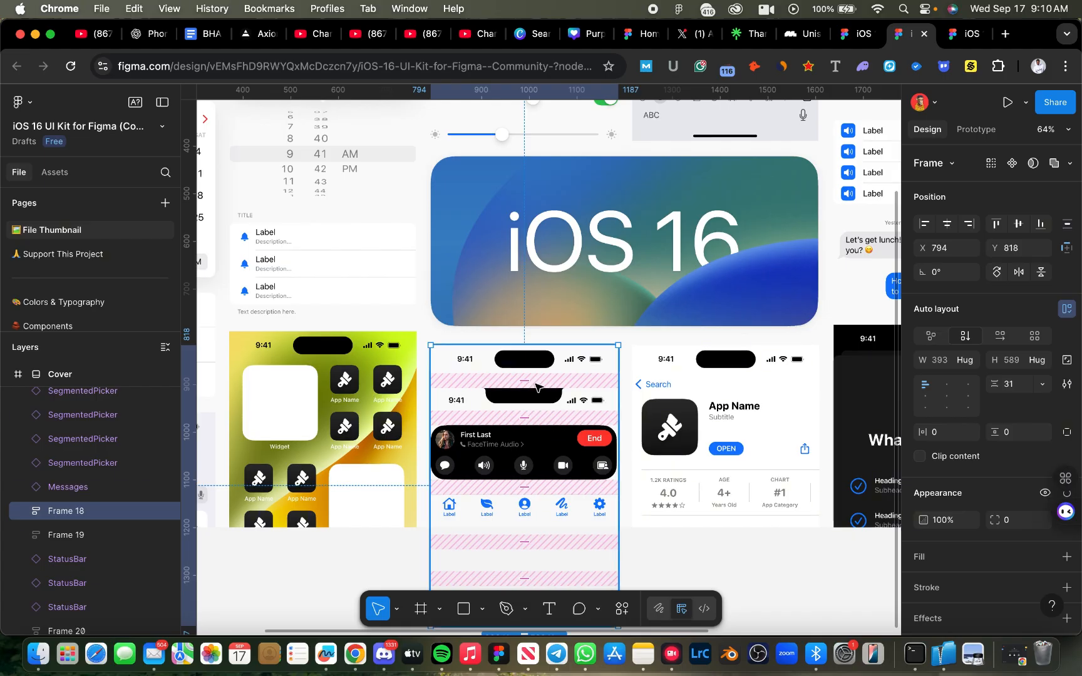
scroll(584, 418, "down", 4)
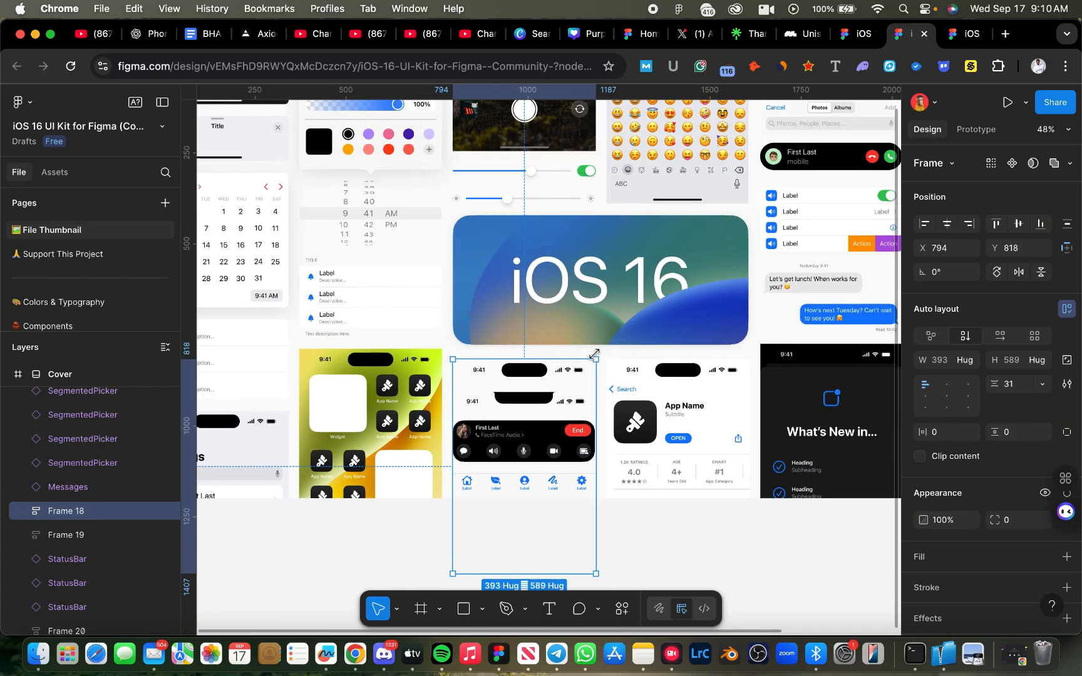
scroll(583, 561, "down", 5)
scroll(535, 440, "left", 3)
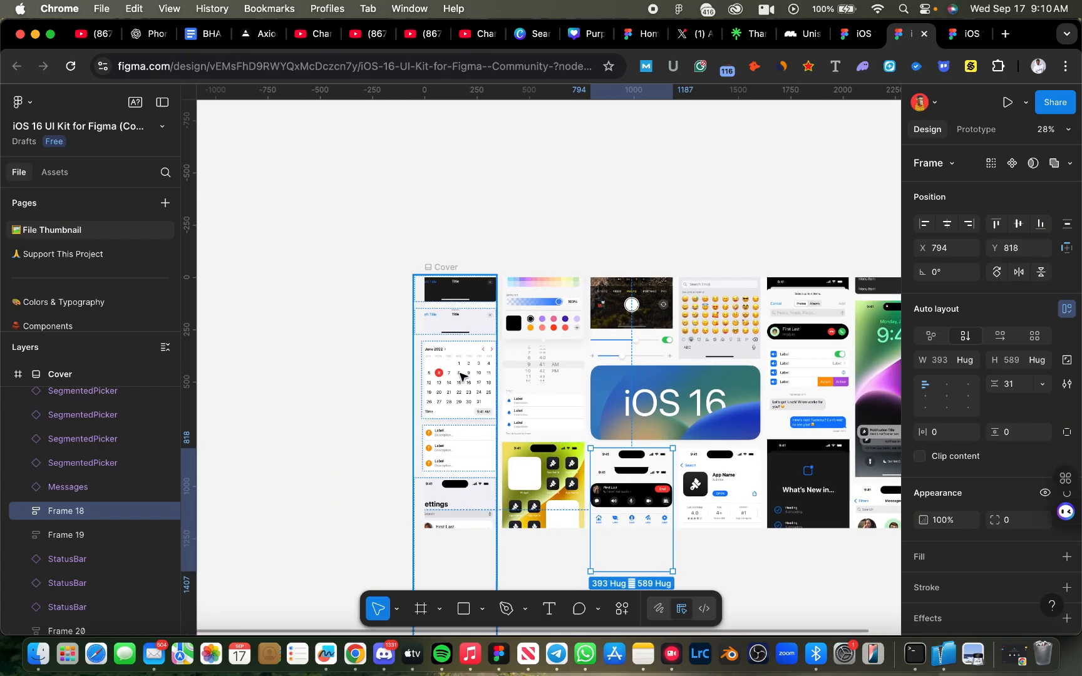
scroll(689, 370, "up", 5)
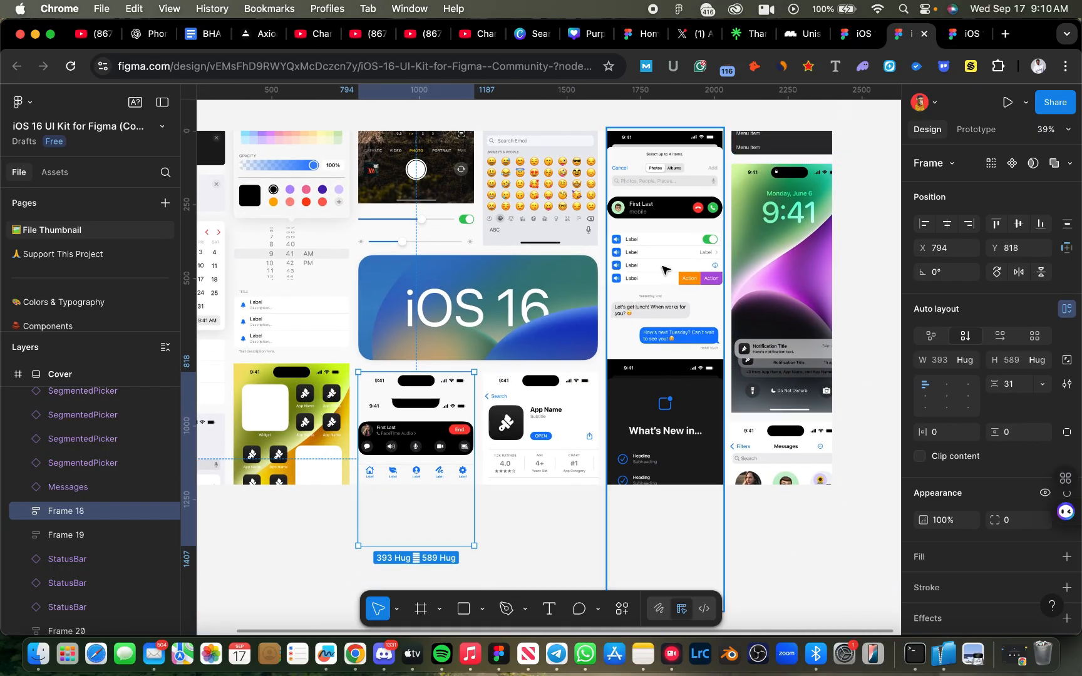
scroll(477, 307, "left", 2)
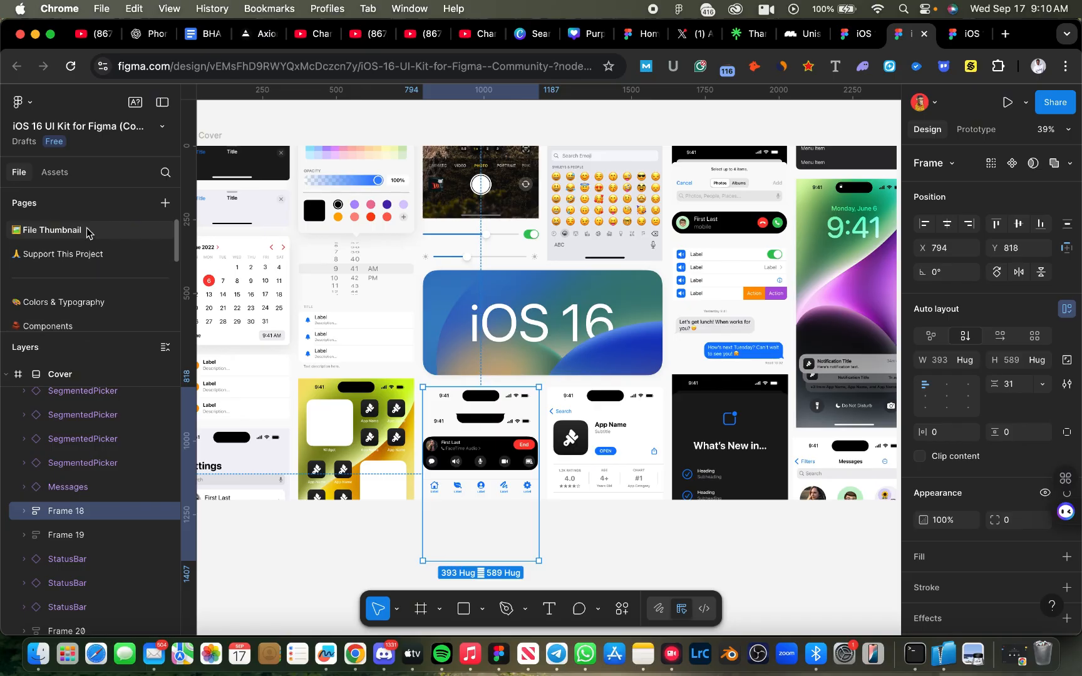
Open the kit's Components page and locate the TopNavigation variants in the Navigation Bar section.
left_click(70, 328)
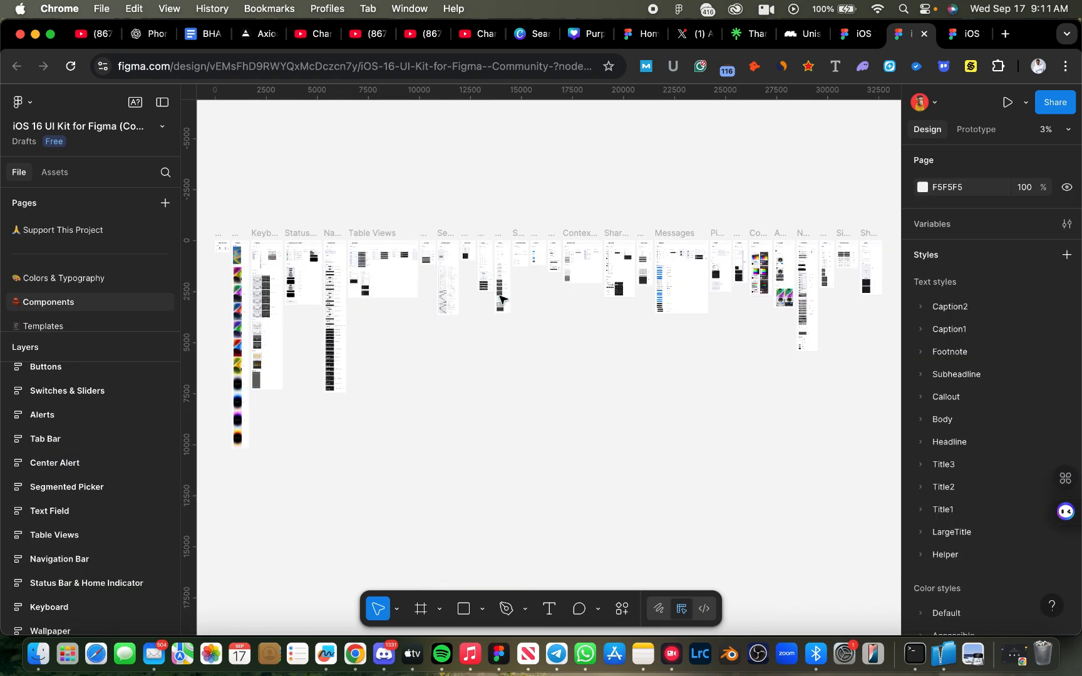
scroll(503, 300, "left", 3)
scroll(506, 300, "up", 8)
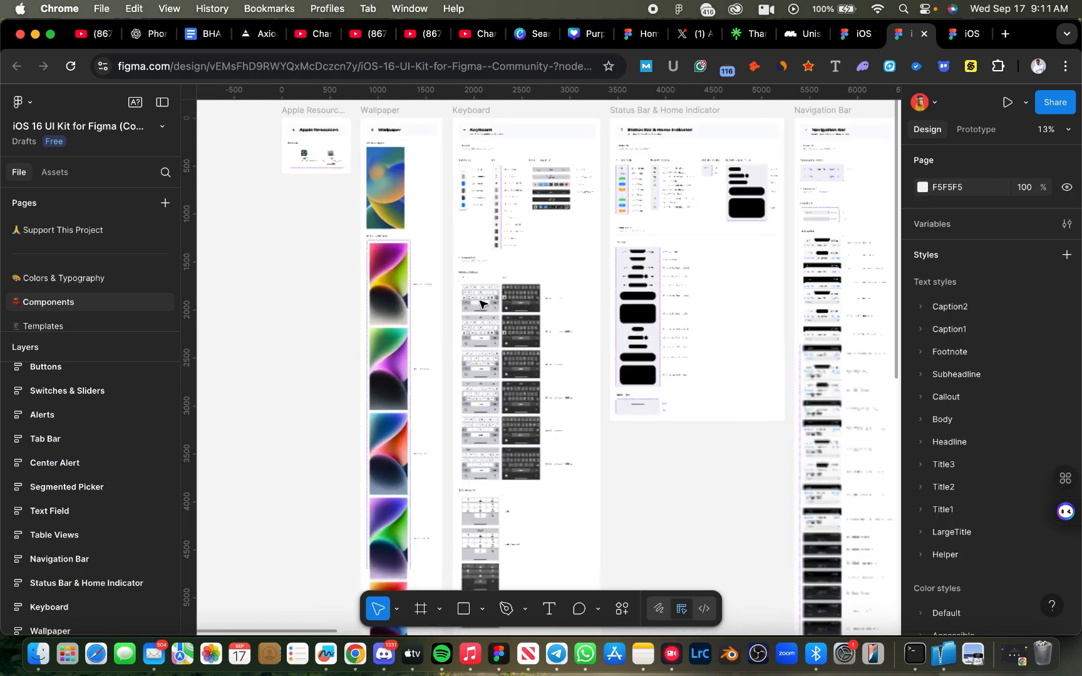
scroll(506, 298, "right", 10)
scroll(715, 261, "up", 5)
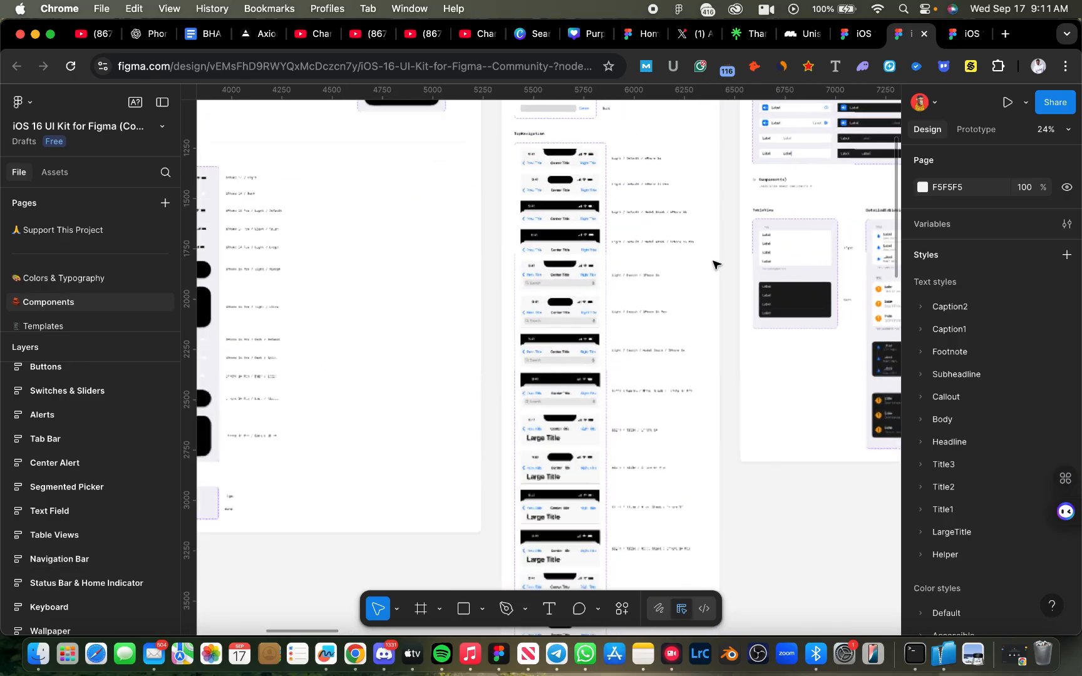
scroll(715, 264, "right", 3)
scroll(586, 284, "left", 3)
scroll(504, 265, "up", 8)
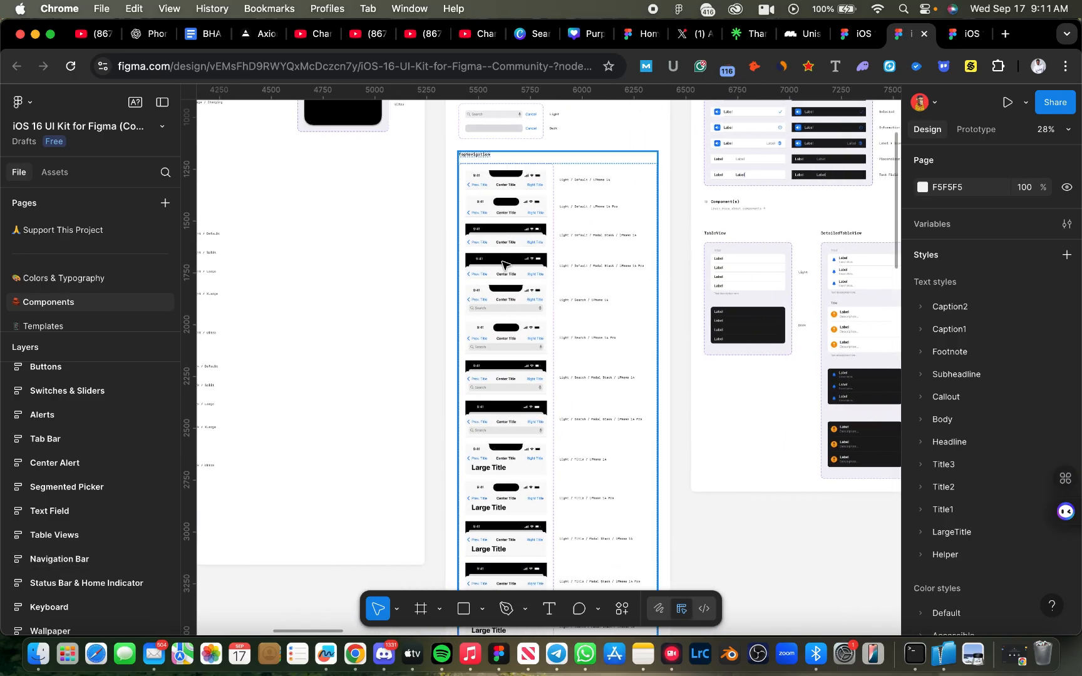
scroll(505, 267, "up", 5)
scroll(501, 269, "up", 10)
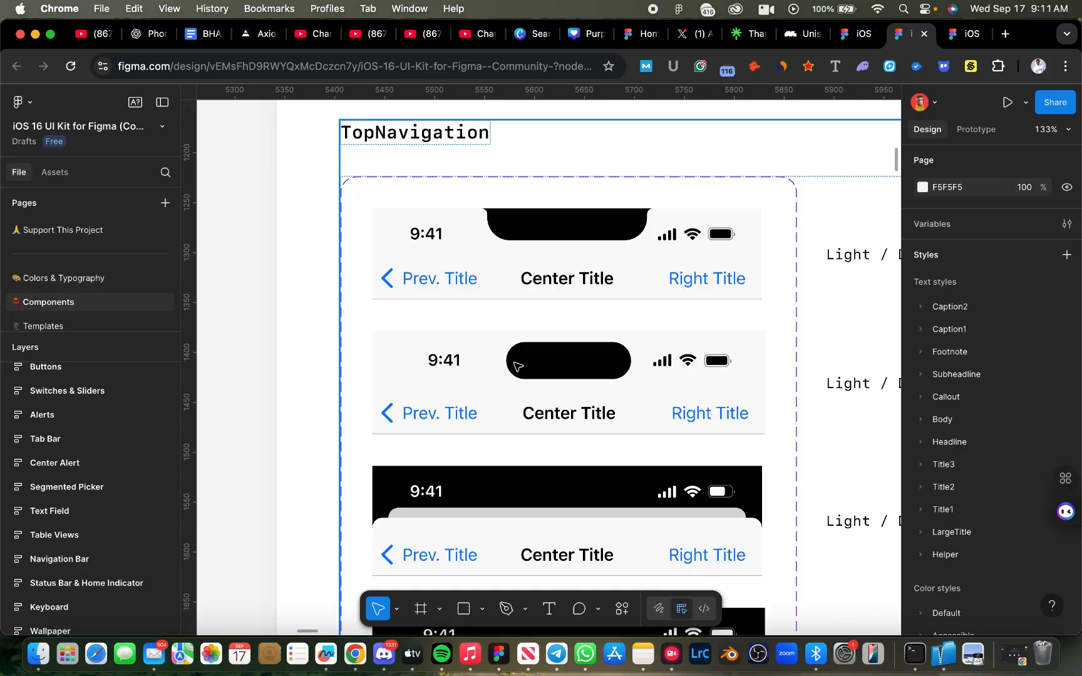
Inspect the StatusBar nested in the light Dynamic Island TopNavigation variant, its inner parts and the parent component set.
left_click(517, 367)
left_click(524, 363)
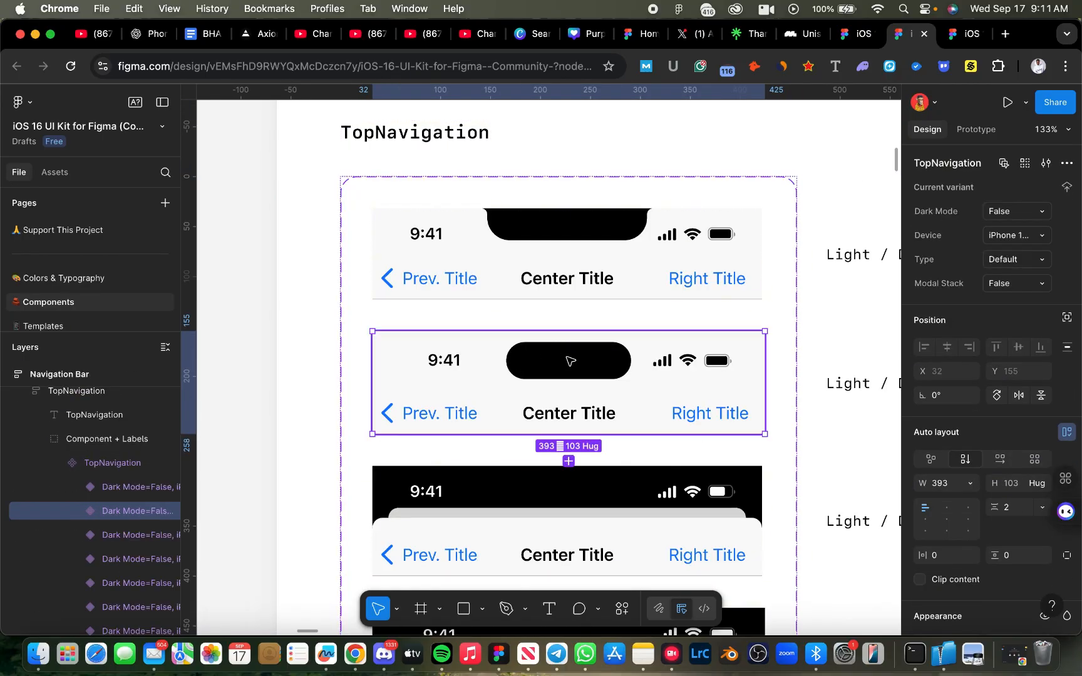
left_click(570, 361)
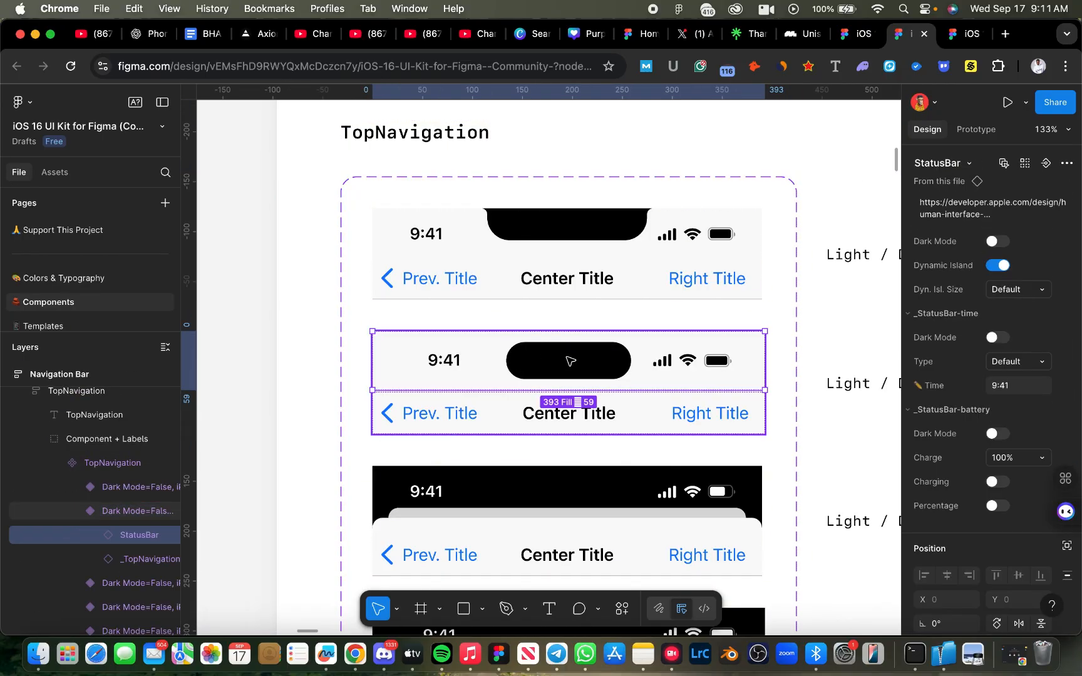
left_click(684, 369)
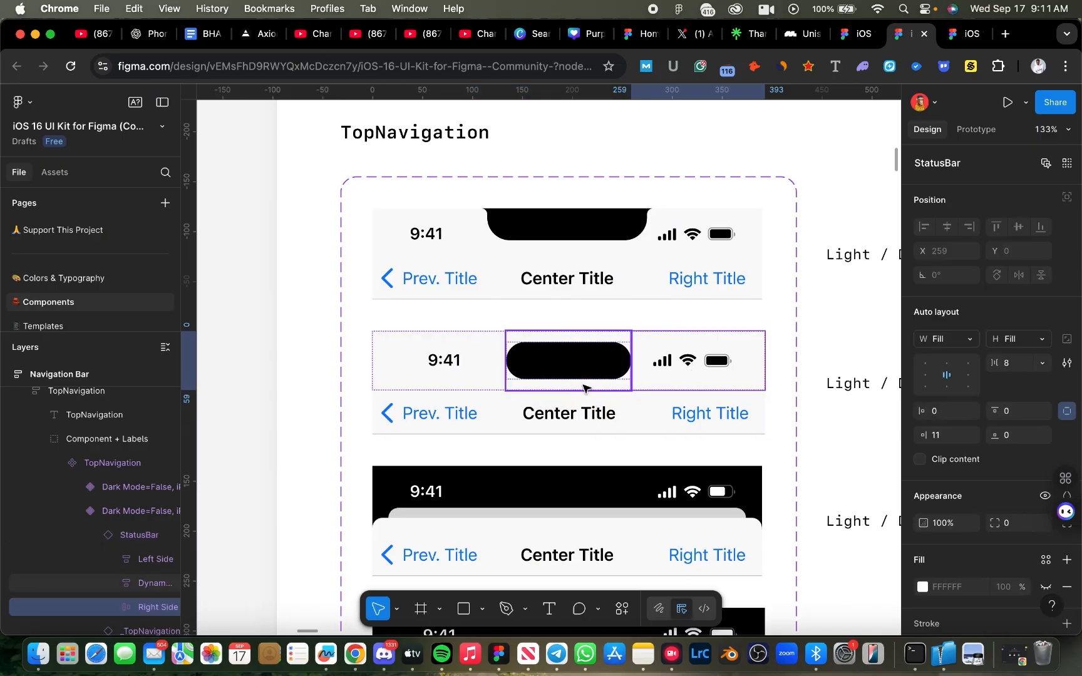
left_click(747, 408)
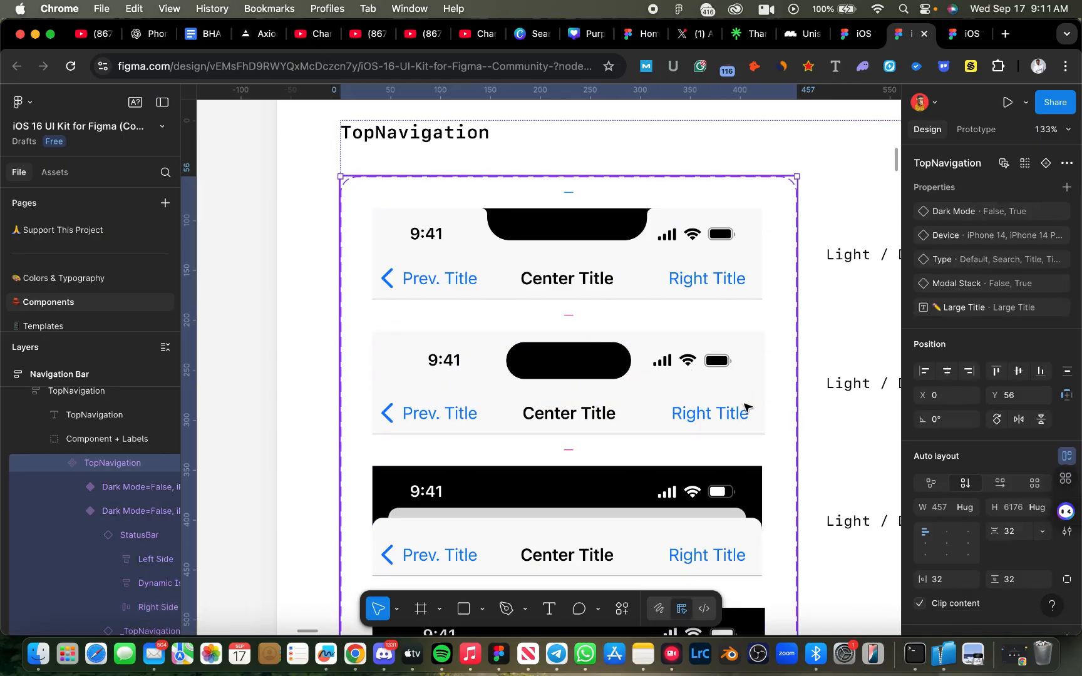
Select and copy the StatusBar nested in the light Dynamic Island TopNavigation variant.
double_click(748, 409)
double_click(747, 409)
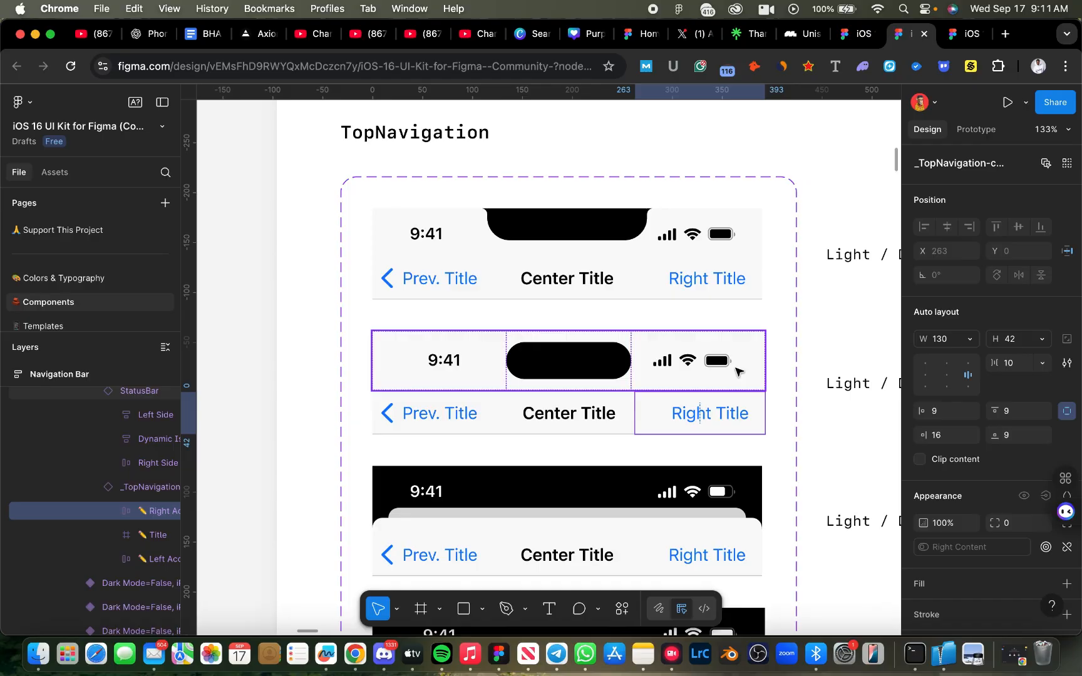
left_click(738, 371)
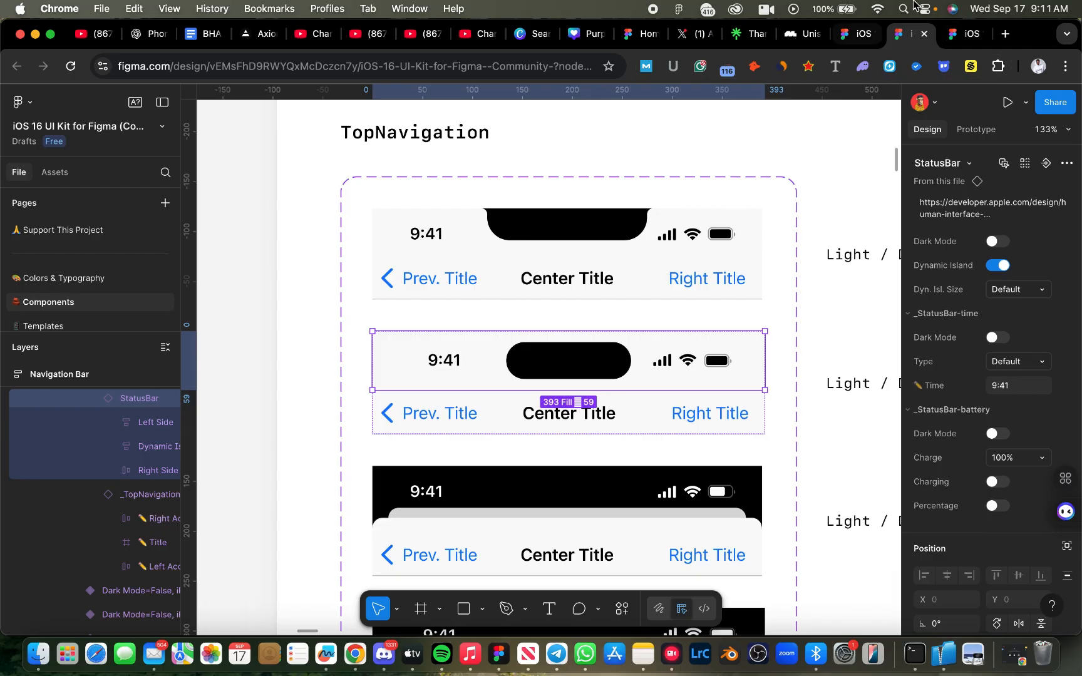
Switch to the Oudtech App file in the Figma desktop app, paste the copied status bar and move it to the top of the Splash Screen frame.
left_click(501, 653)
scroll(630, 390, "down", 5)
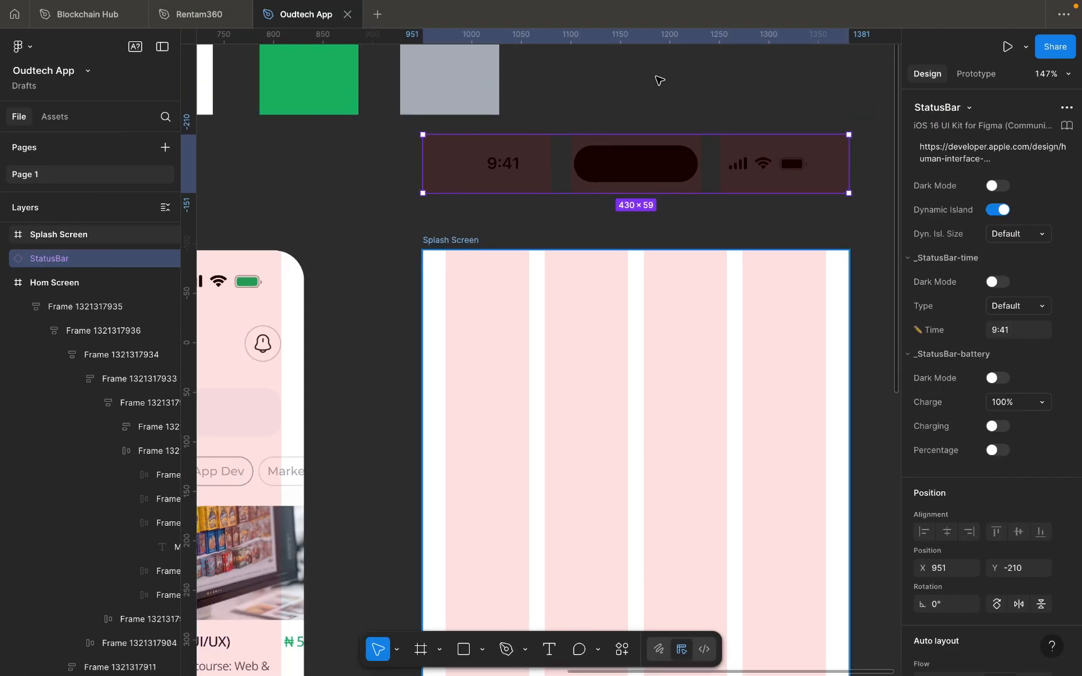
scroll(642, 180, "down", 5)
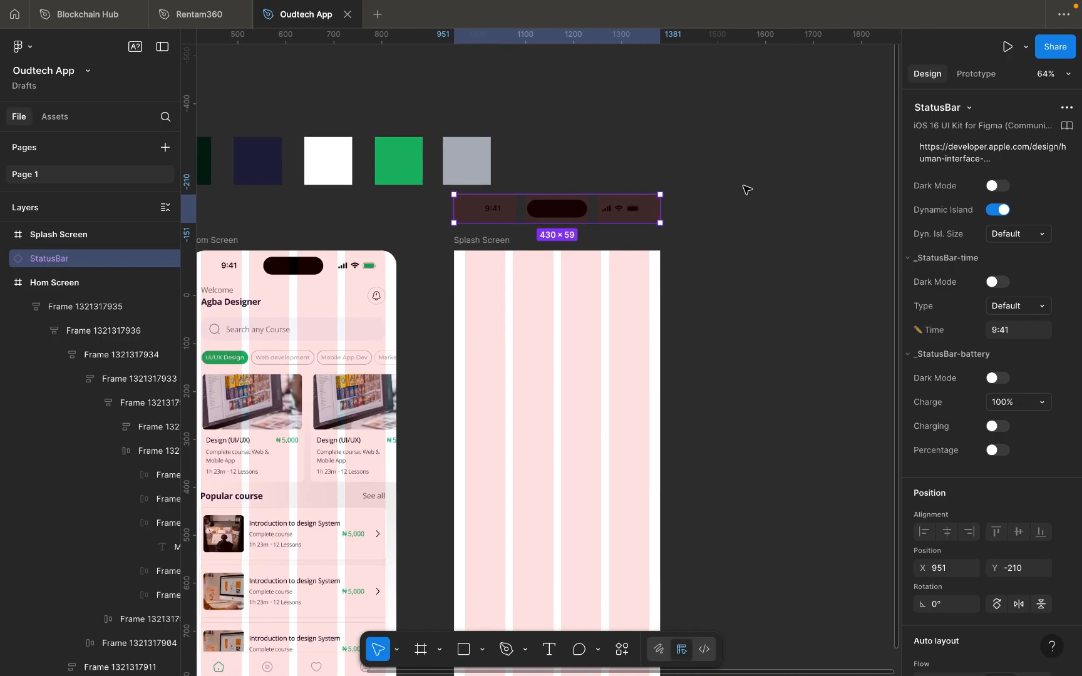
left_click(744, 208)
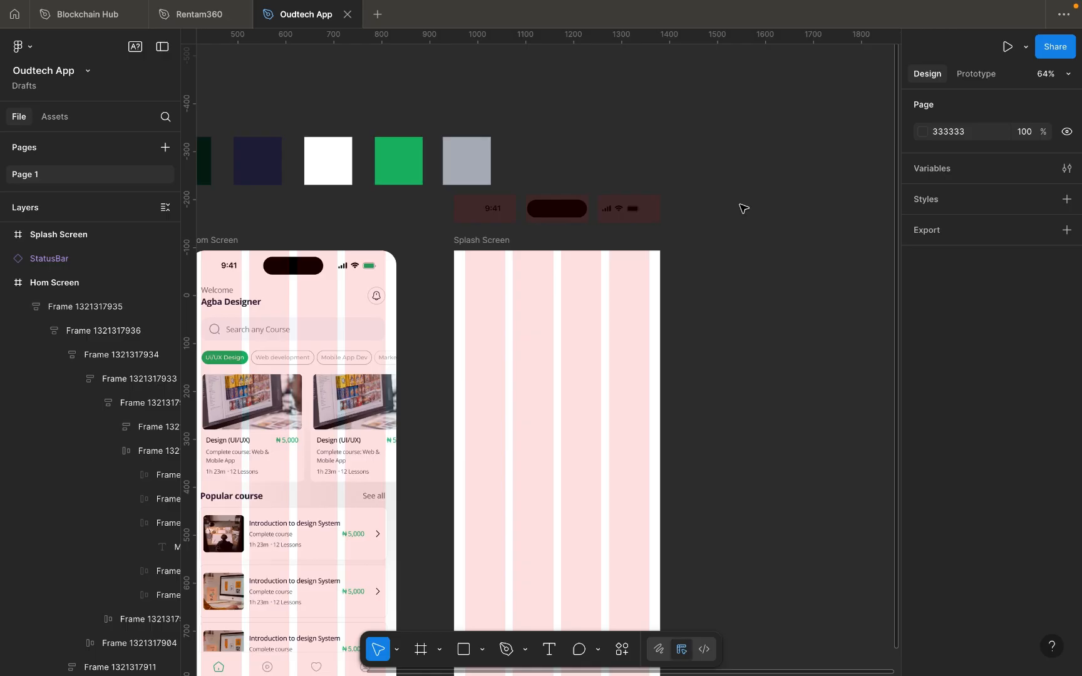
key("super+v")
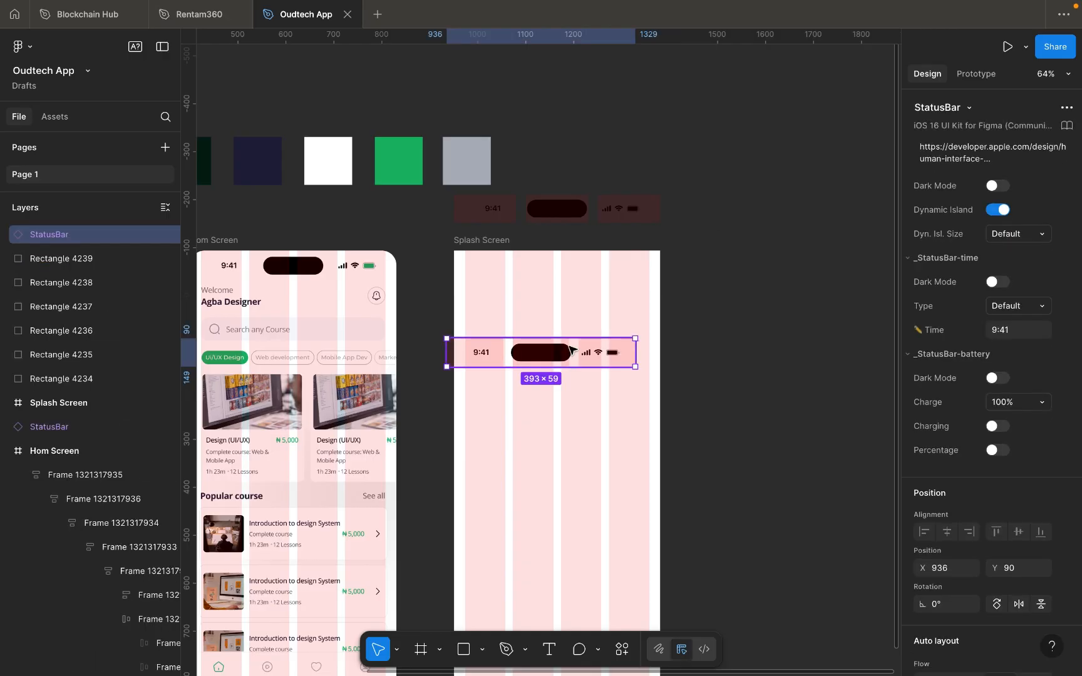
left_click_drag(572, 350, 566, 276)
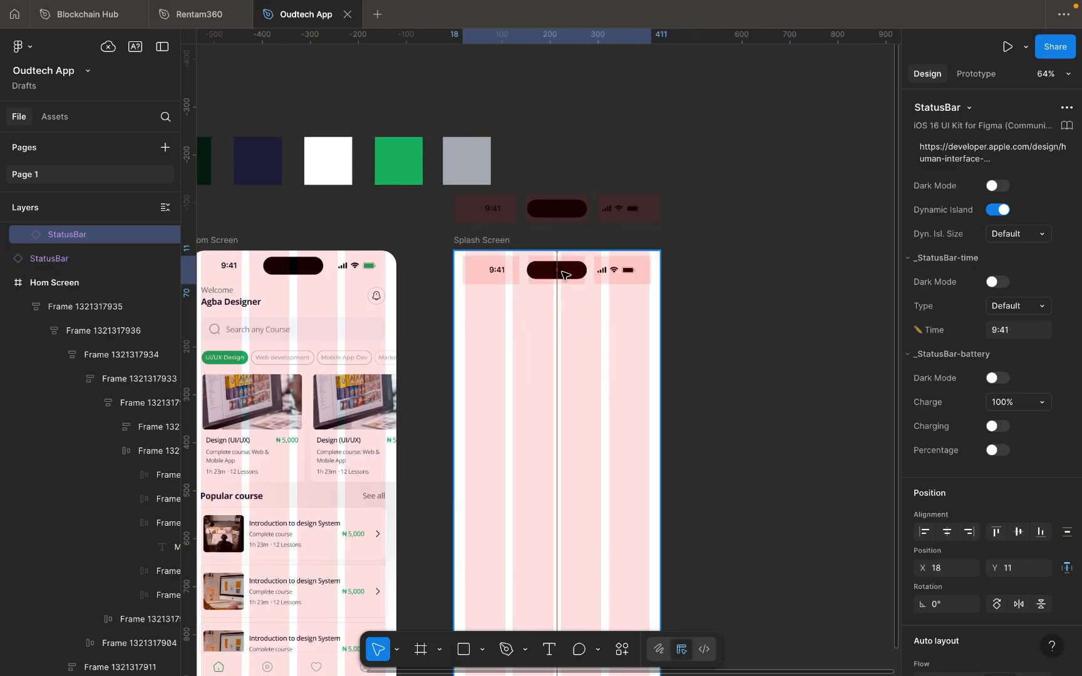
Stretch the pasted status bar on both sides to the Splash Screen frame's full width of 430.
scroll(565, 275, "up", 5)
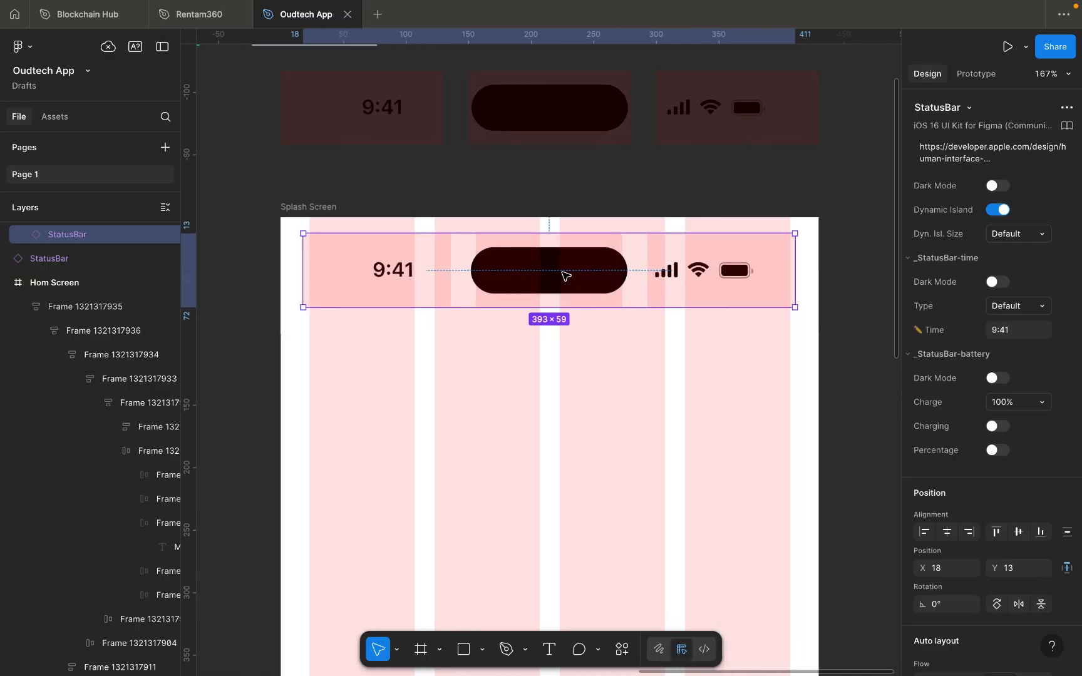
left_click_drag(795, 281, 814, 280)
scroll(782, 275, "left", 5)
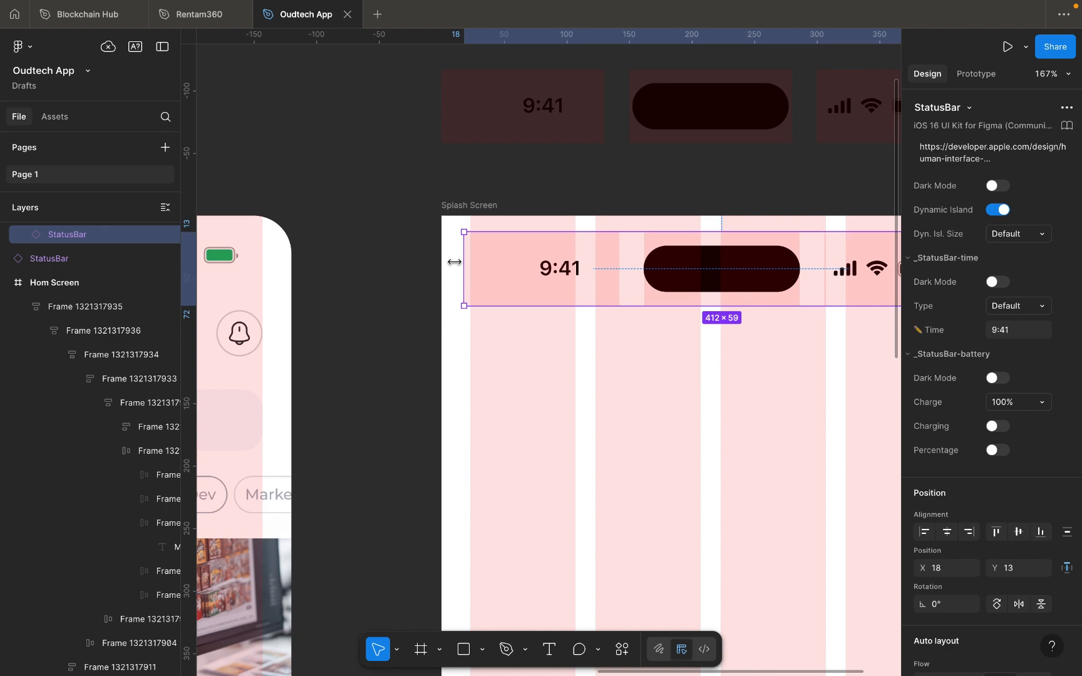
left_click_drag(460, 263, 444, 257)
scroll(410, 261, "down", 1)
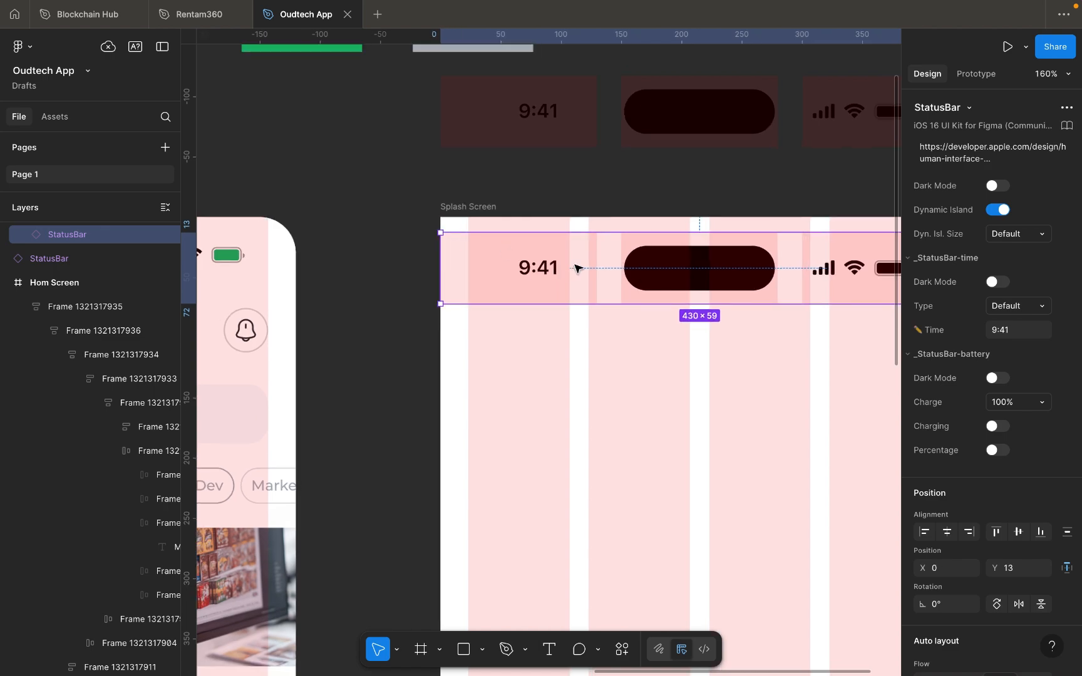
scroll(595, 281, "right", 3)
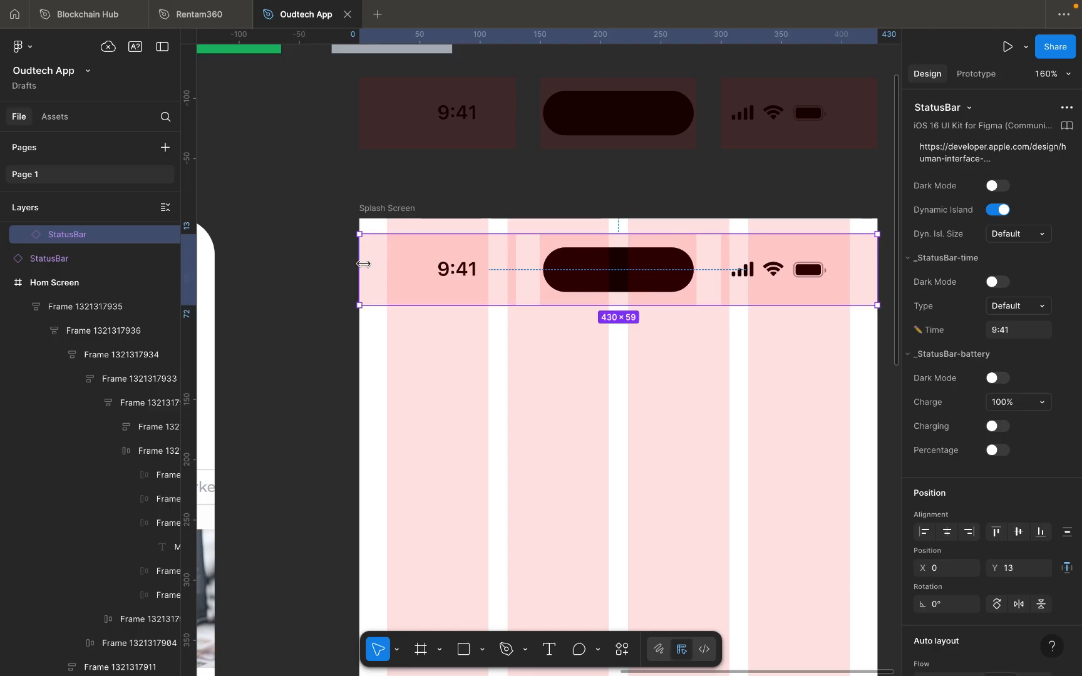
Nudge the status bar up against the Splash Screen frame's top edge, to Y -1.
key("Up")
key("Up")
key("Up")
key("Up")
key("Up")
key("Up")
key("Up")
key("Up")
key("Up")
key("Up")
key("Up")
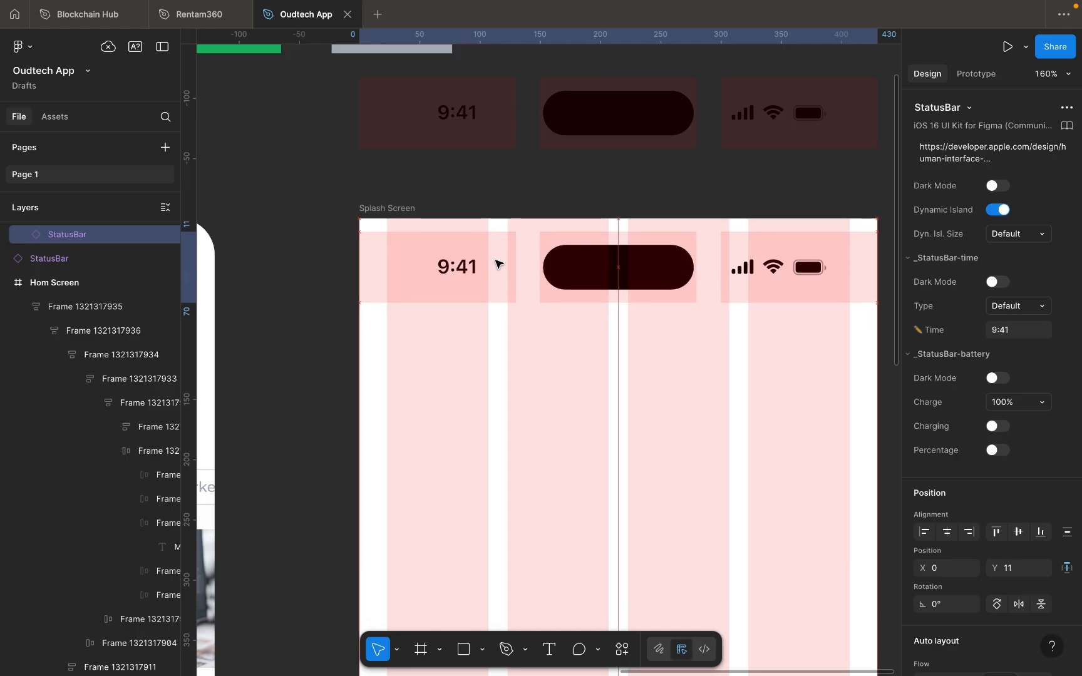
key("Up")
key("Up")
key("Up")
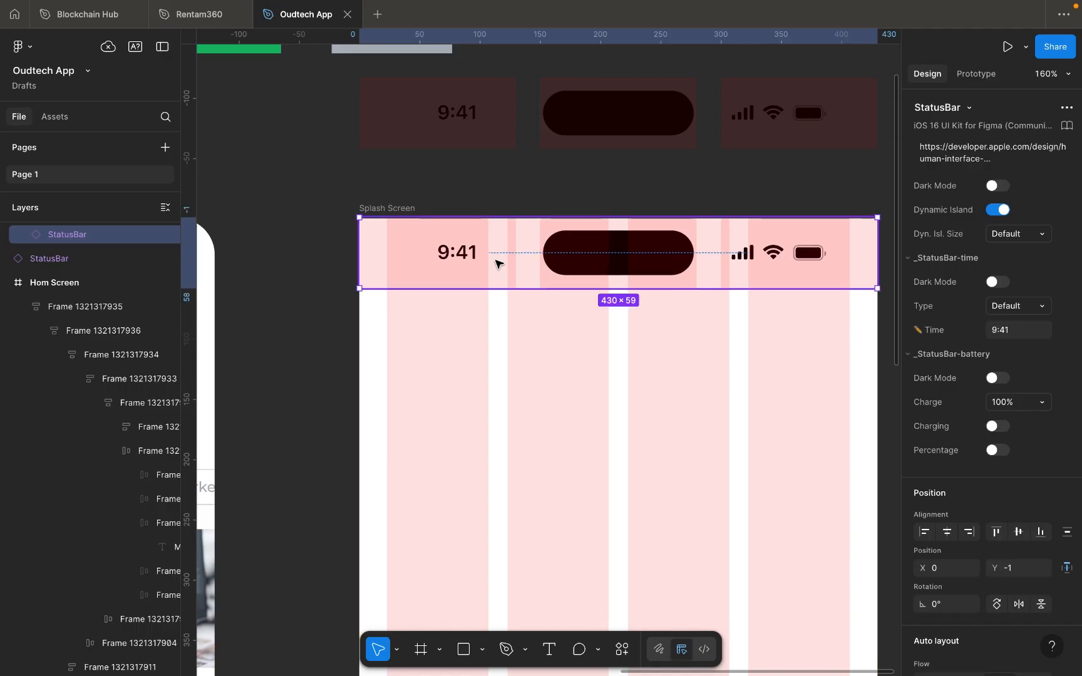
Hide the layout guides and delete the spare status bar floating above the Splash Screen frame.
key("ctrl+g")
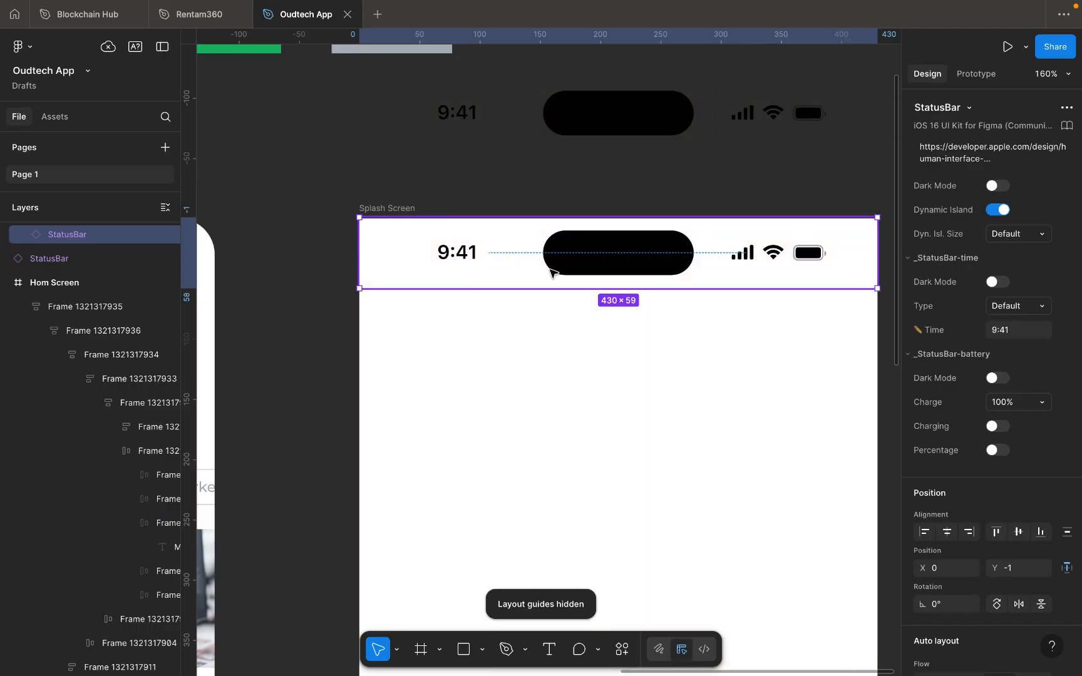
left_click(578, 334)
scroll(578, 334, "down", 5)
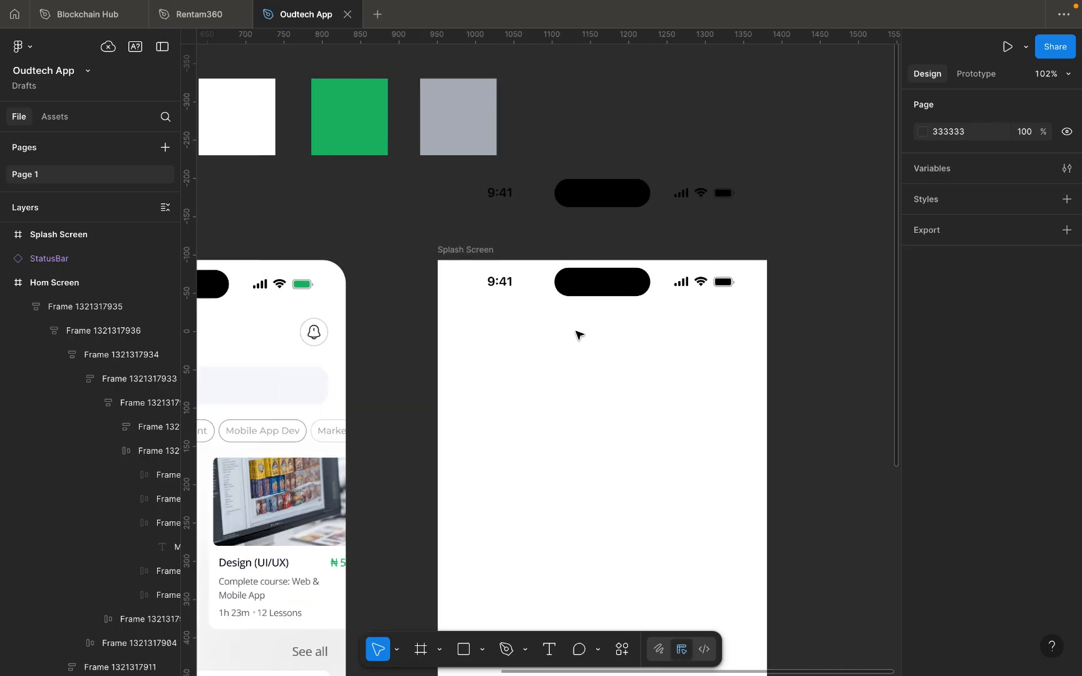
left_click(551, 199)
key("Delete")
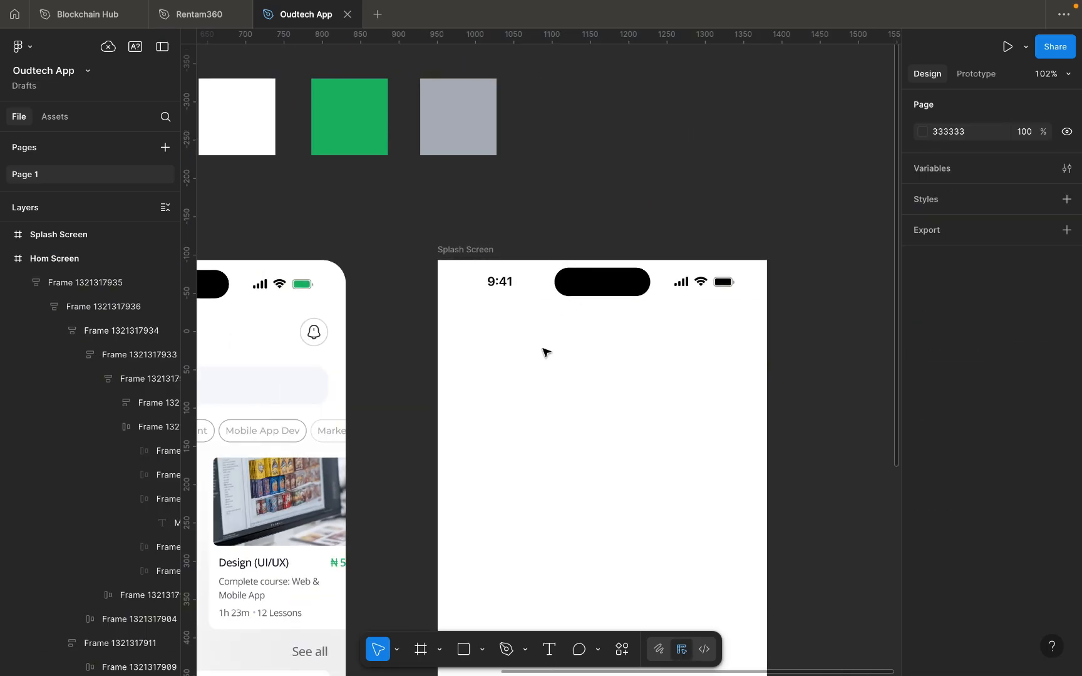
Compare the Splash Screen's status bar with the reference home screen's status bar and Welcome header.
scroll(558, 343, "down", 2)
scroll(599, 318, "down", 5)
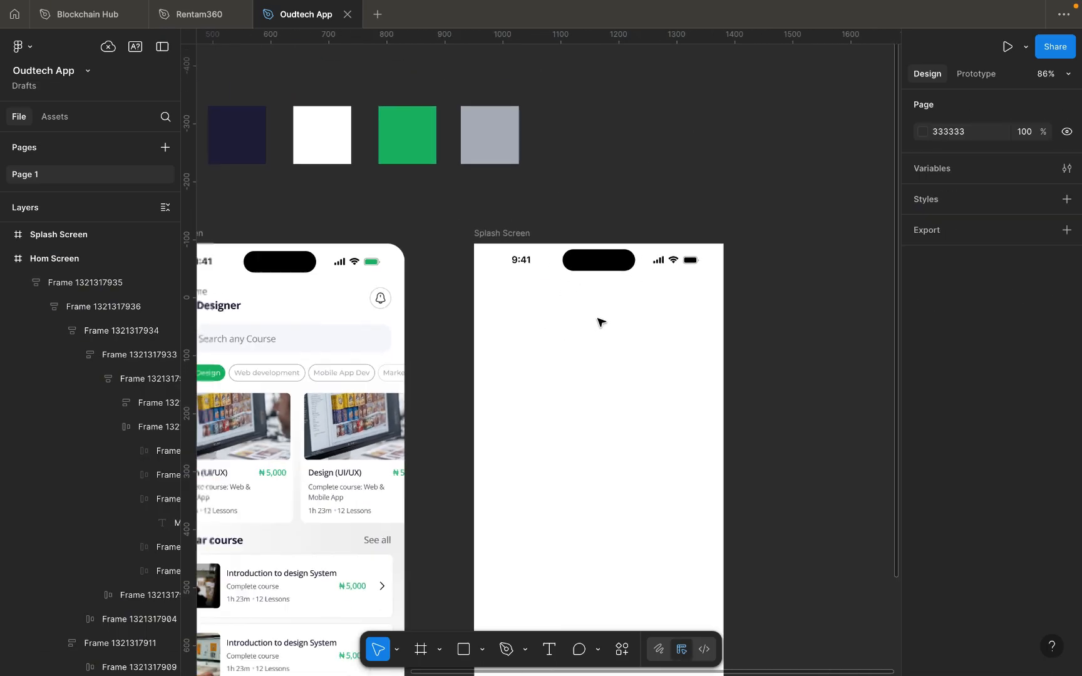
scroll(613, 237, "up", 3)
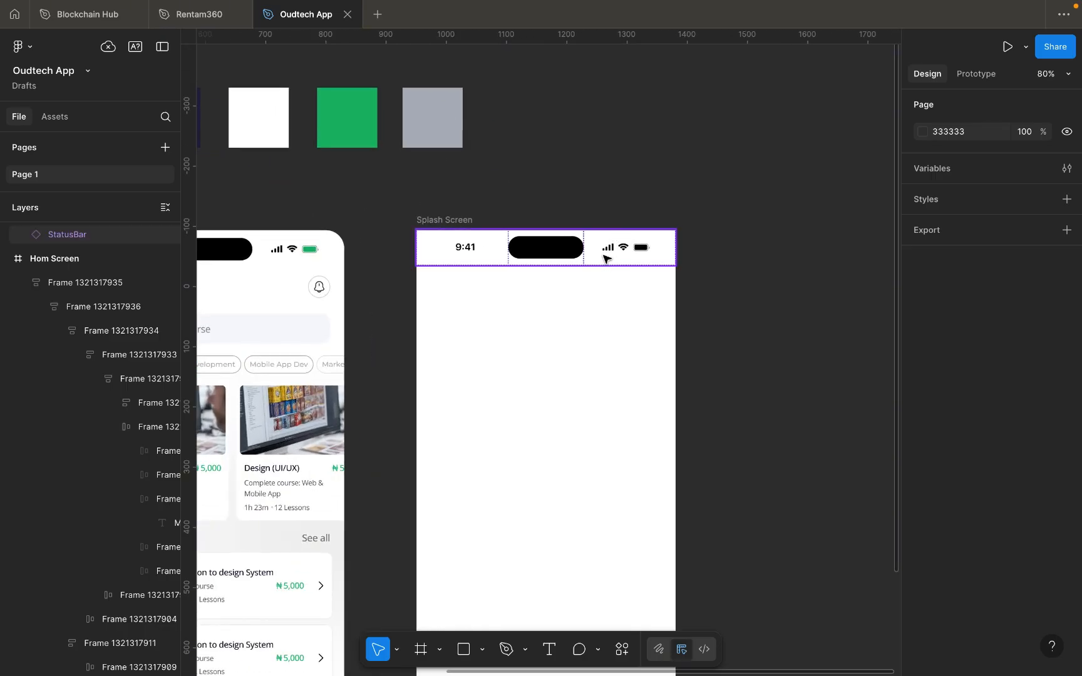
left_click(608, 255)
scroll(608, 255, "up", 2)
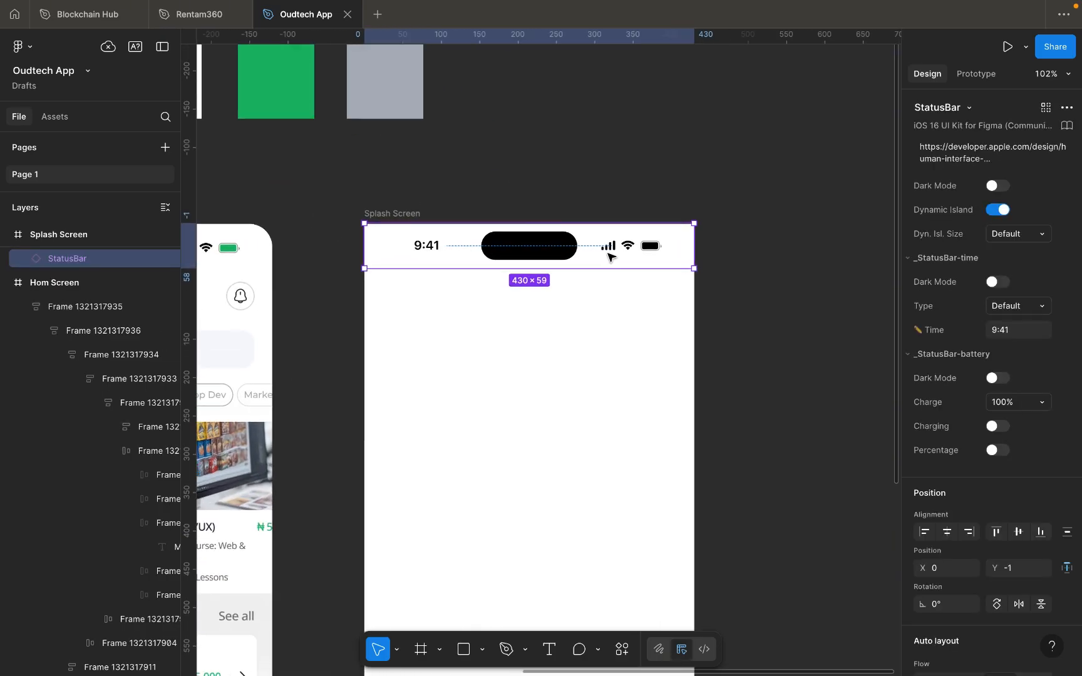
scroll(555, 327, "down", 4)
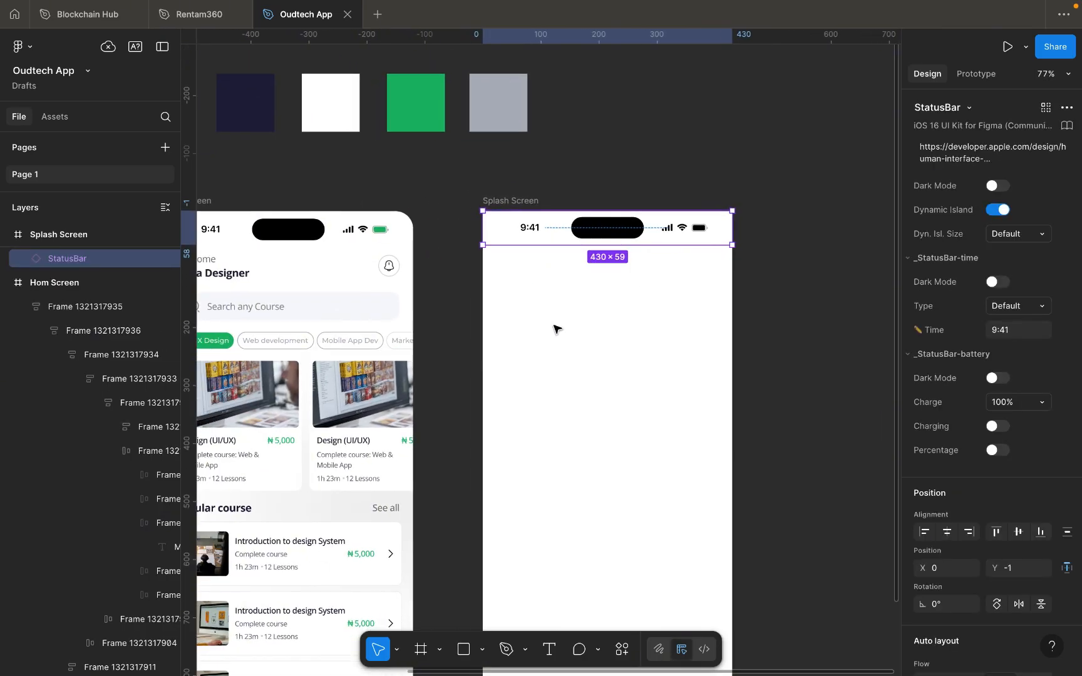
scroll(555, 328, "left", 2)
scroll(555, 327, "up", 1)
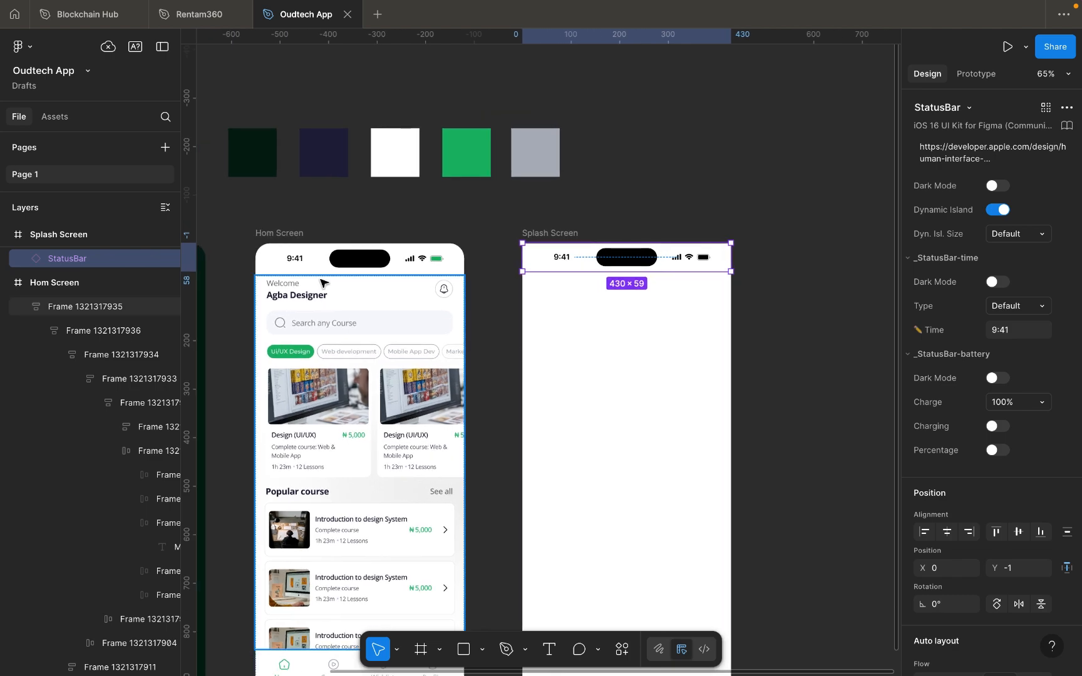
scroll(292, 290, "up", 3)
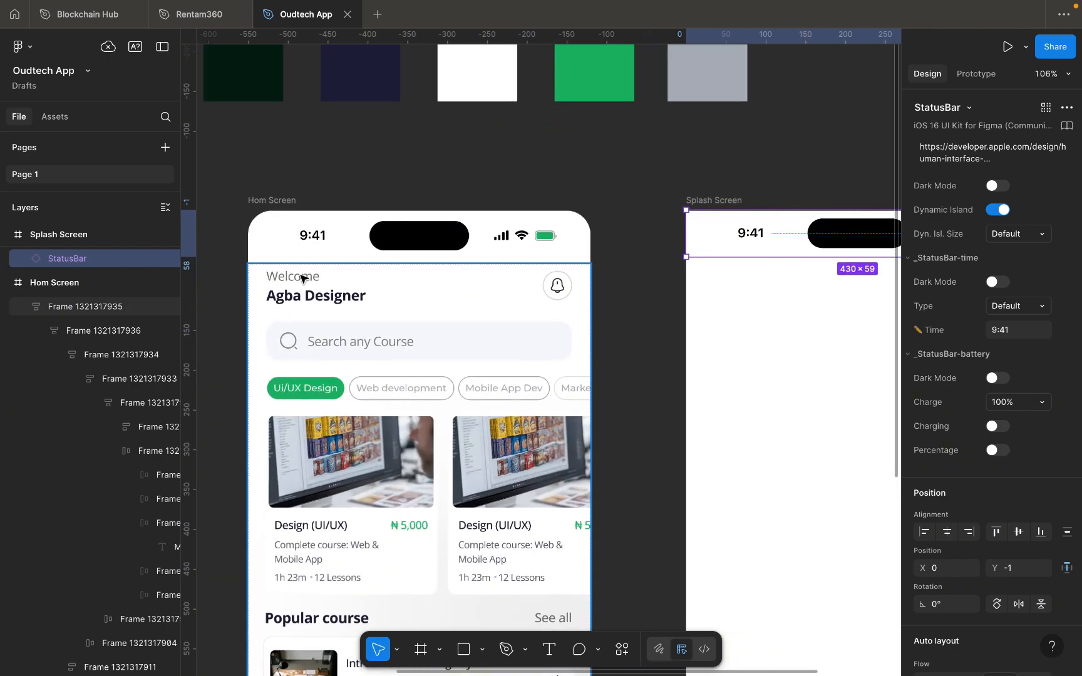
scroll(390, 306, "down", 5)
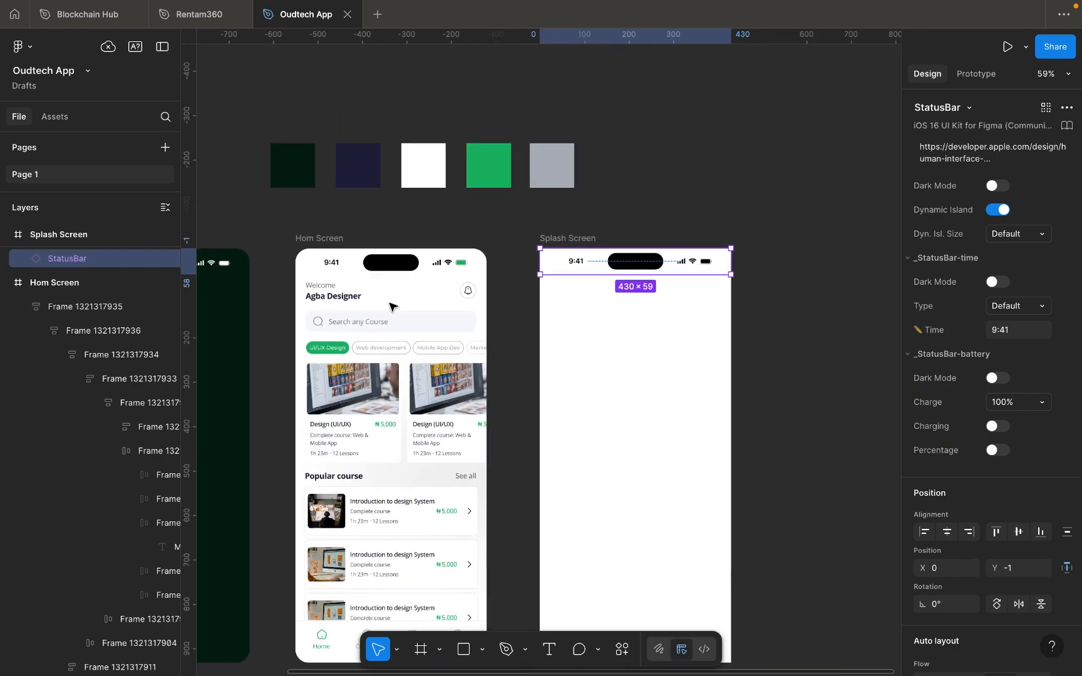
Add a text layer reading "Welcome" below the status bar in the Splash Screen frame.
left_click(507, 314)
scroll(574, 284, "up", 5)
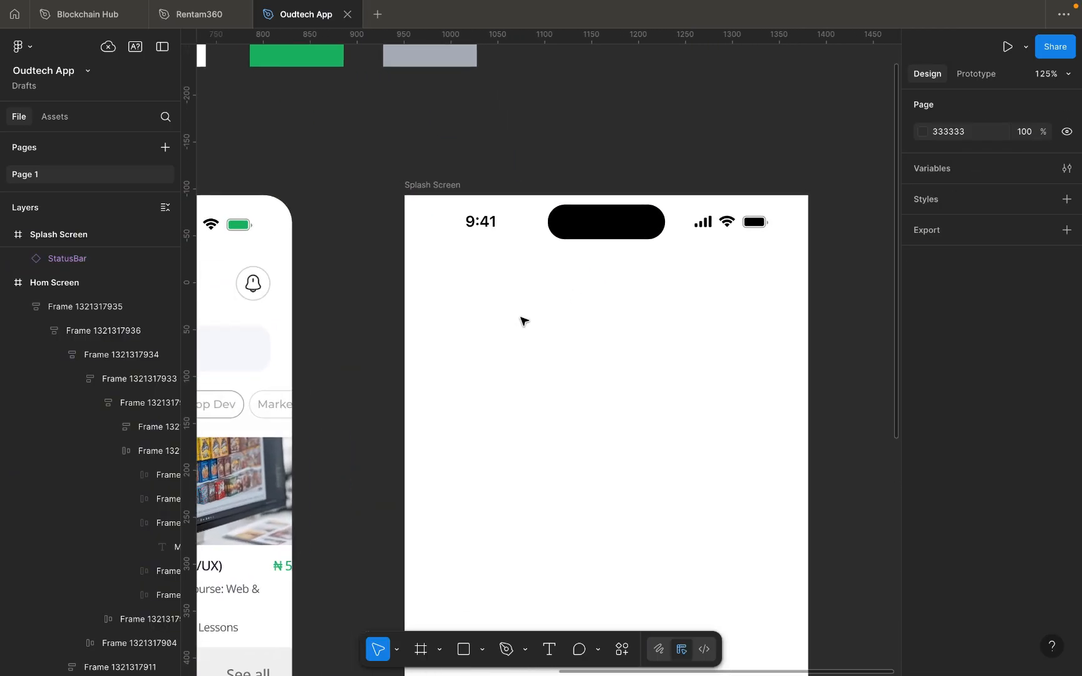
left_click(548, 651)
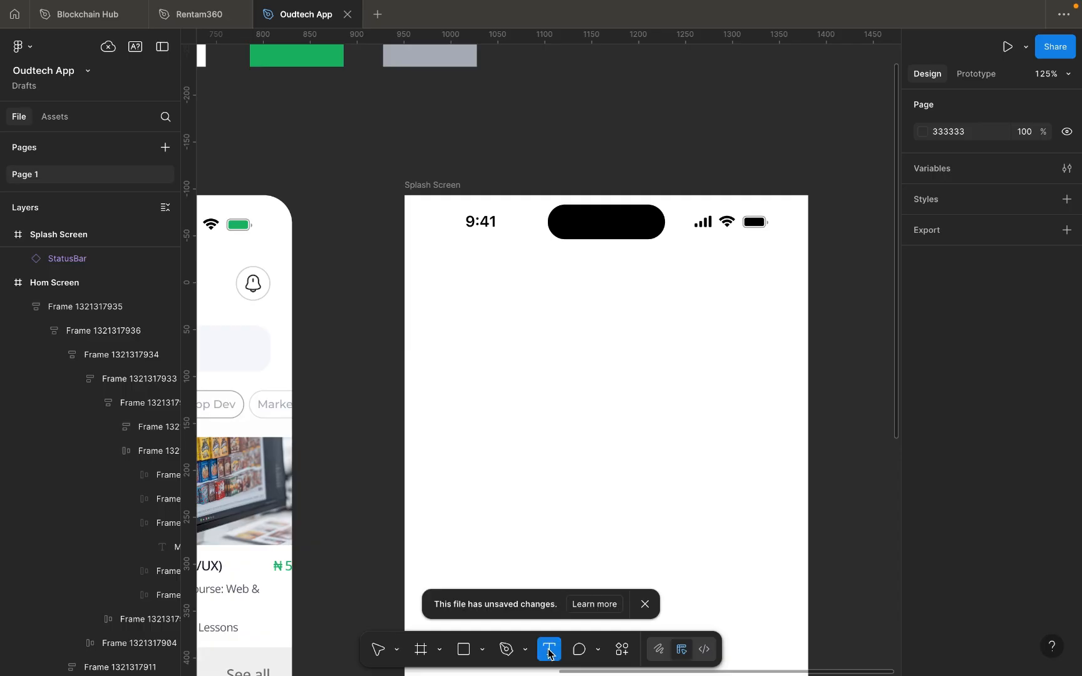
left_click(458, 334)
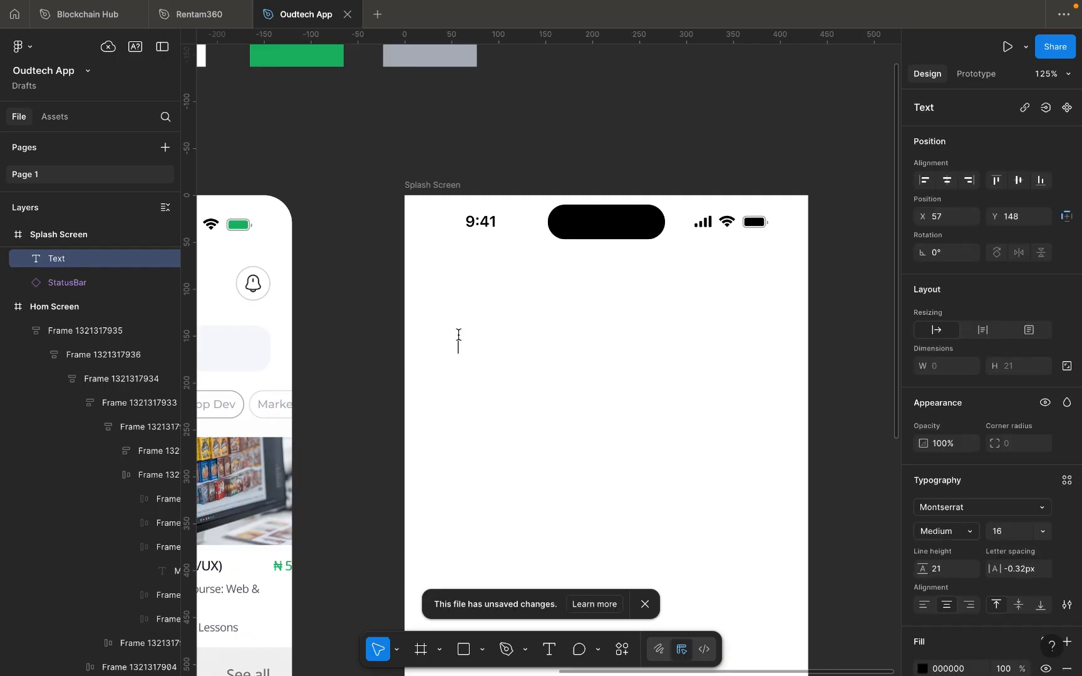
left_click(644, 604)
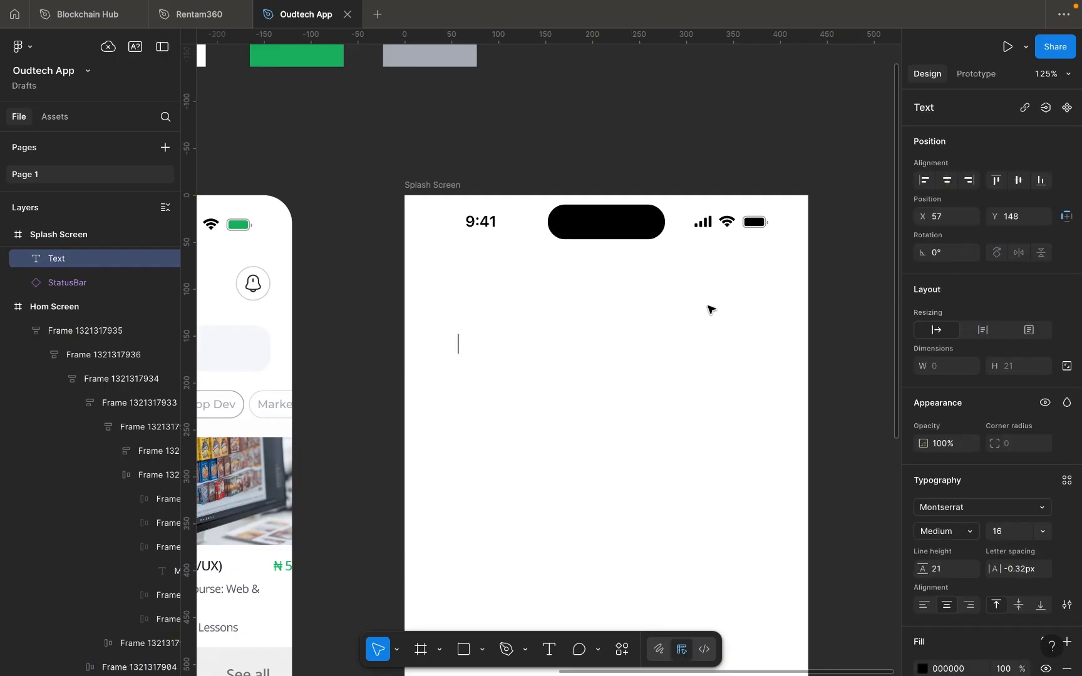
scroll(710, 308, "left", 10)
scroll(710, 309, "down", 2)
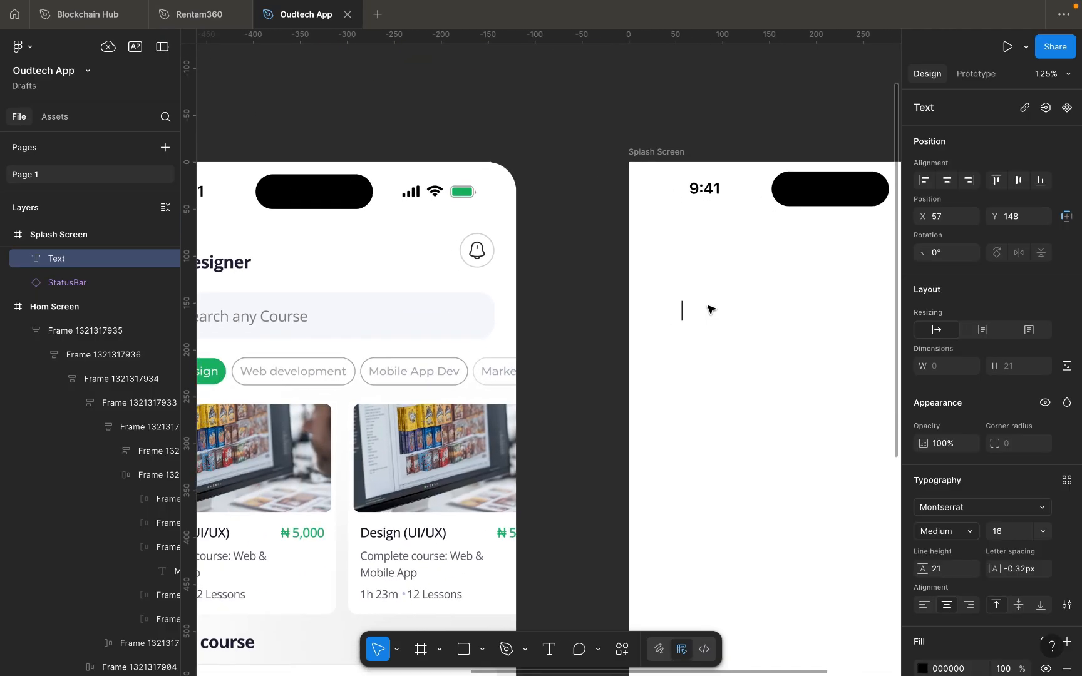
scroll(710, 309, "right", 5)
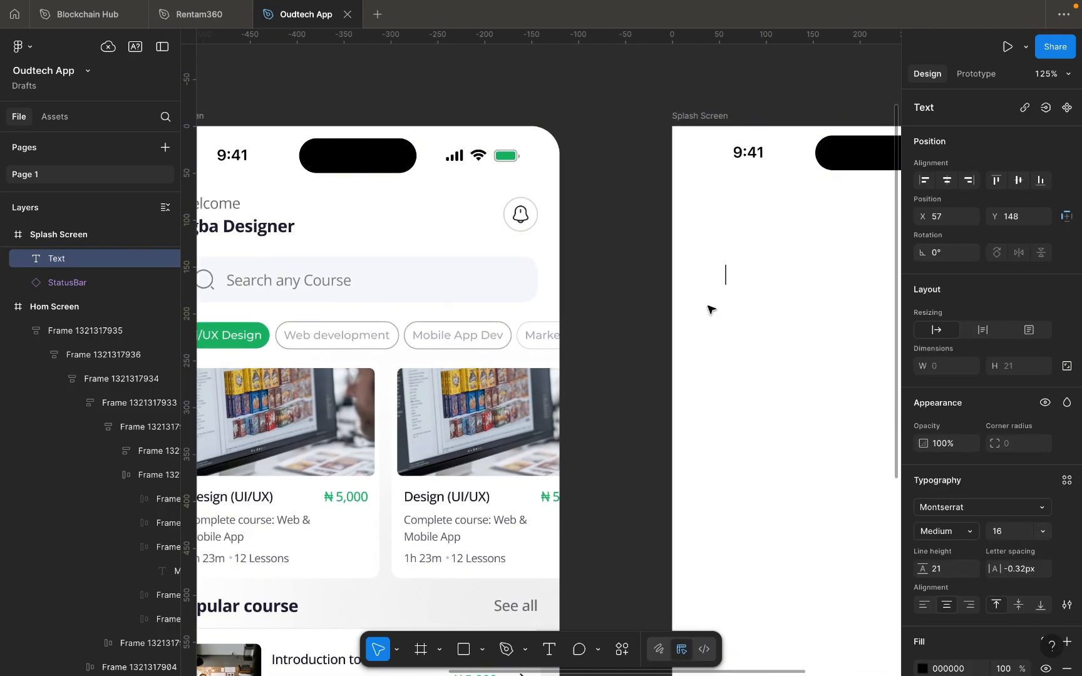
type("Welcome")
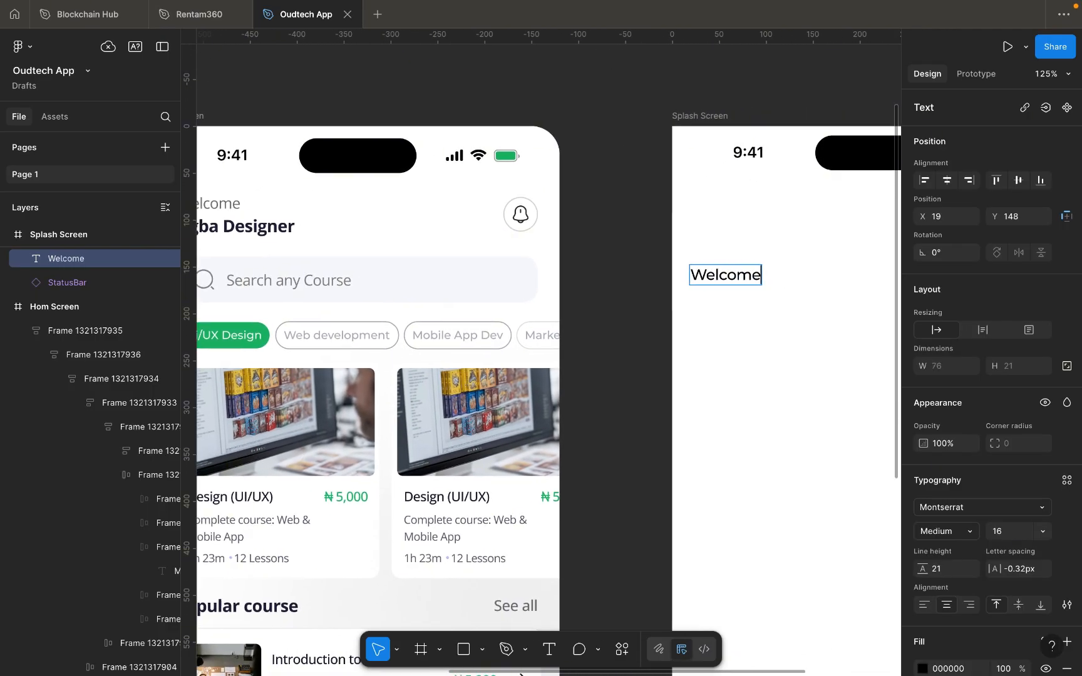
scroll(733, 316, "left", 5)
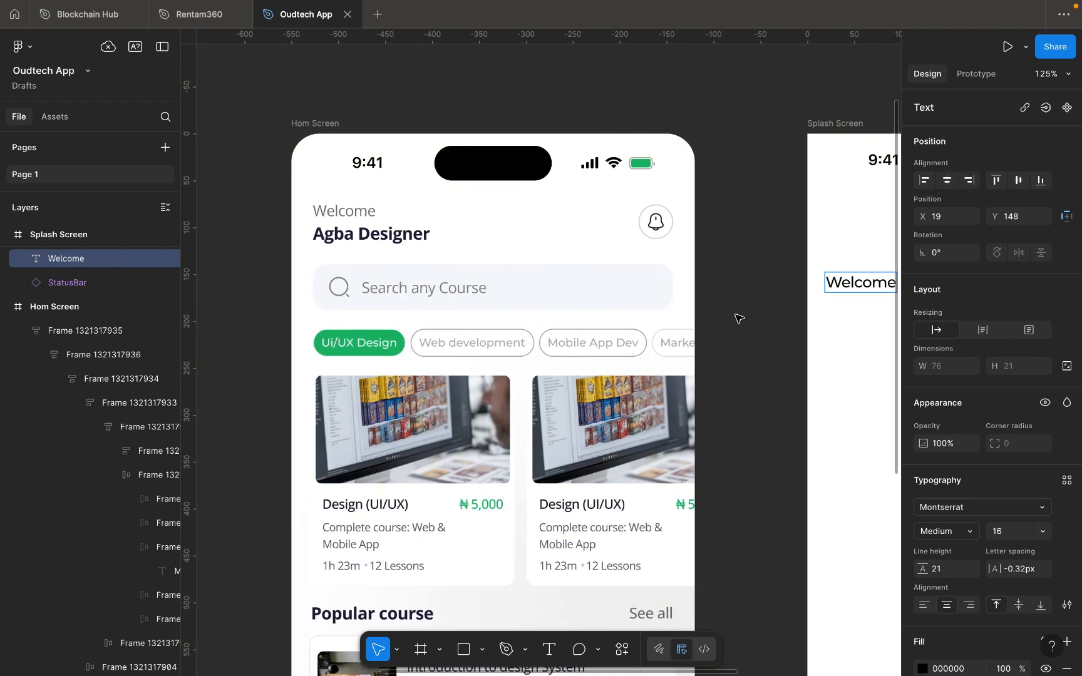
scroll(737, 316, "right", 4)
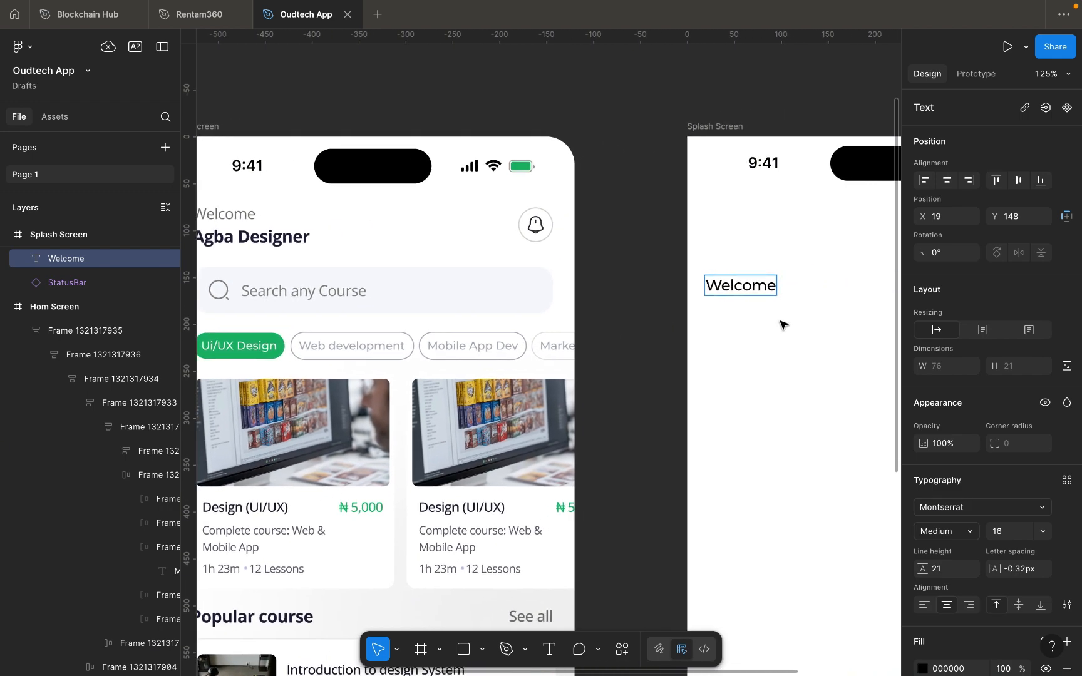
key("Escape")
Move the "Welcome" text closer to the status bar, to about X 28, Y 116.
left_click_drag(748, 286, 757, 257)
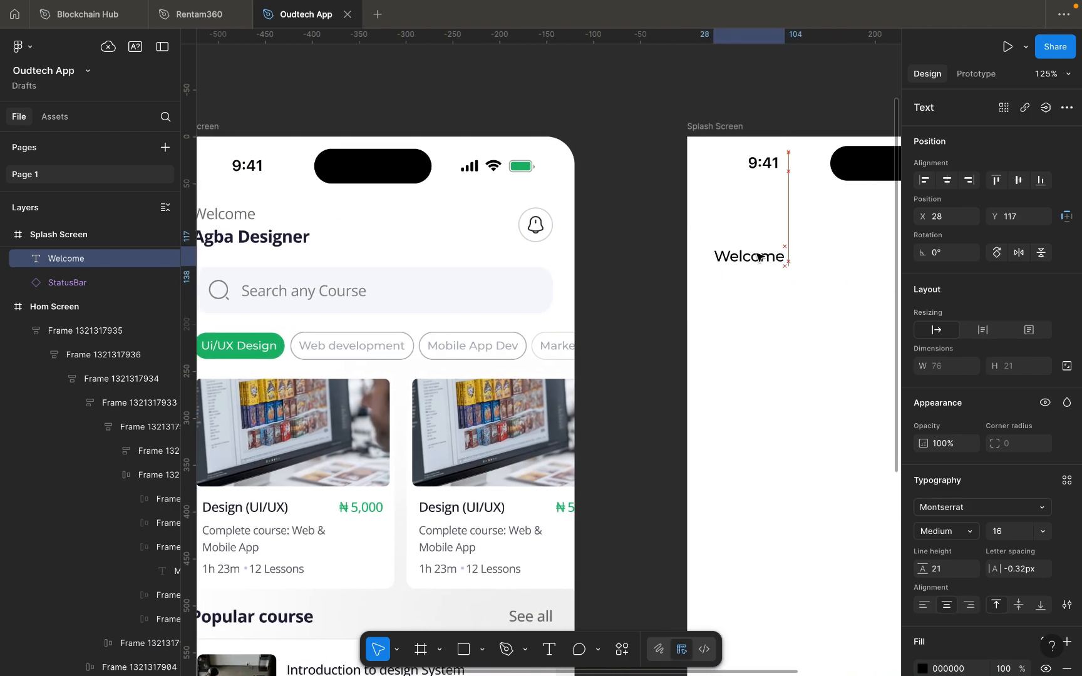
scroll(738, 263, "right", 8)
scroll(739, 263, "up", 3)
scroll(720, 267, "down", 5)
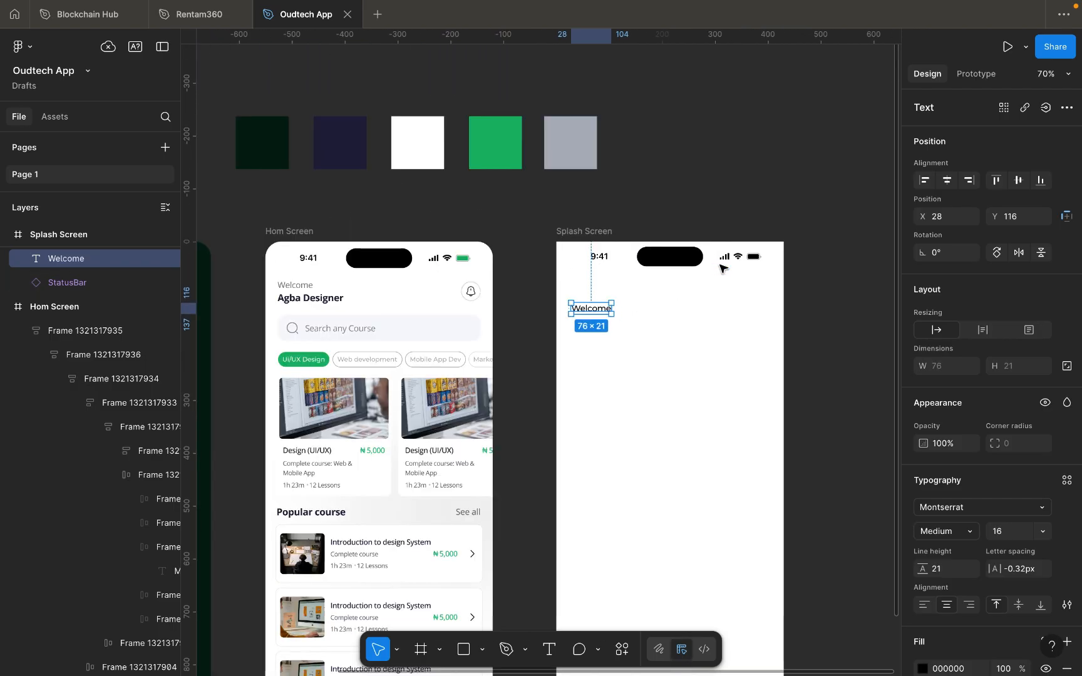
scroll(720, 268, "down", 2)
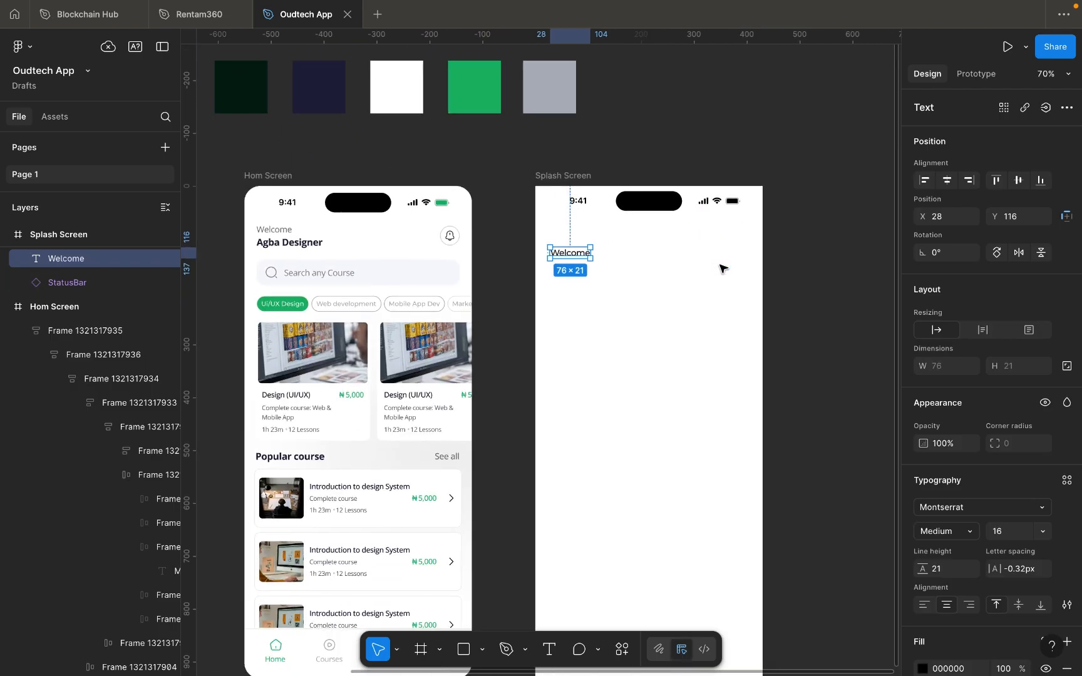
Show the layout guides and toggle the Splash Screen frame's 4-column guide off and on to identify it.
left_click(570, 175)
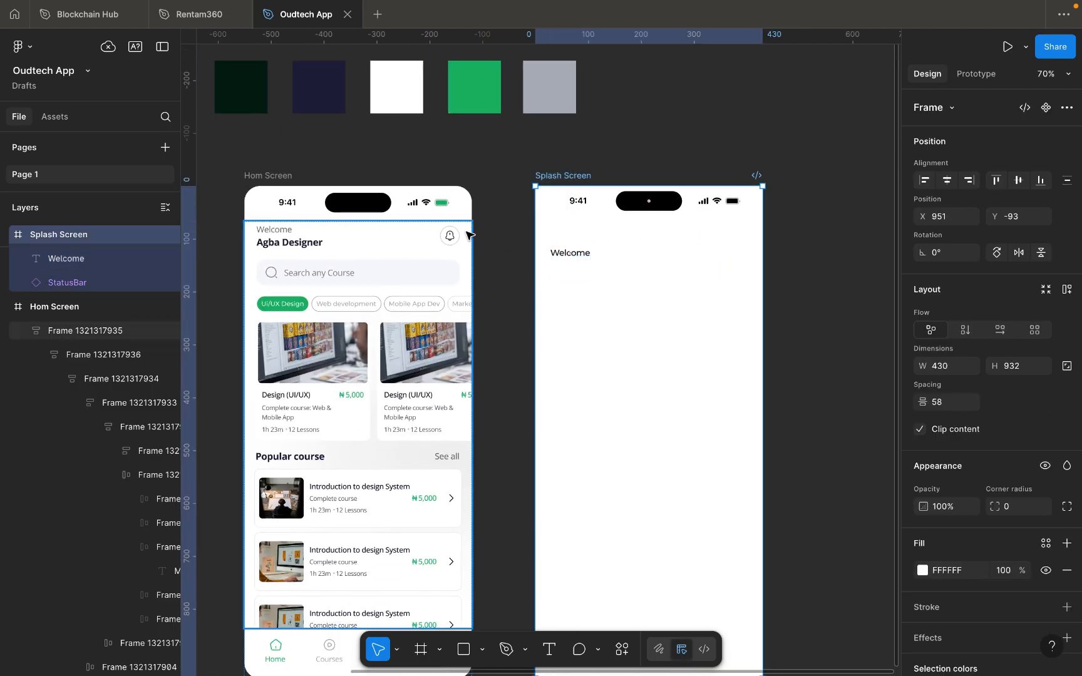
scroll(559, 253, "up", 5)
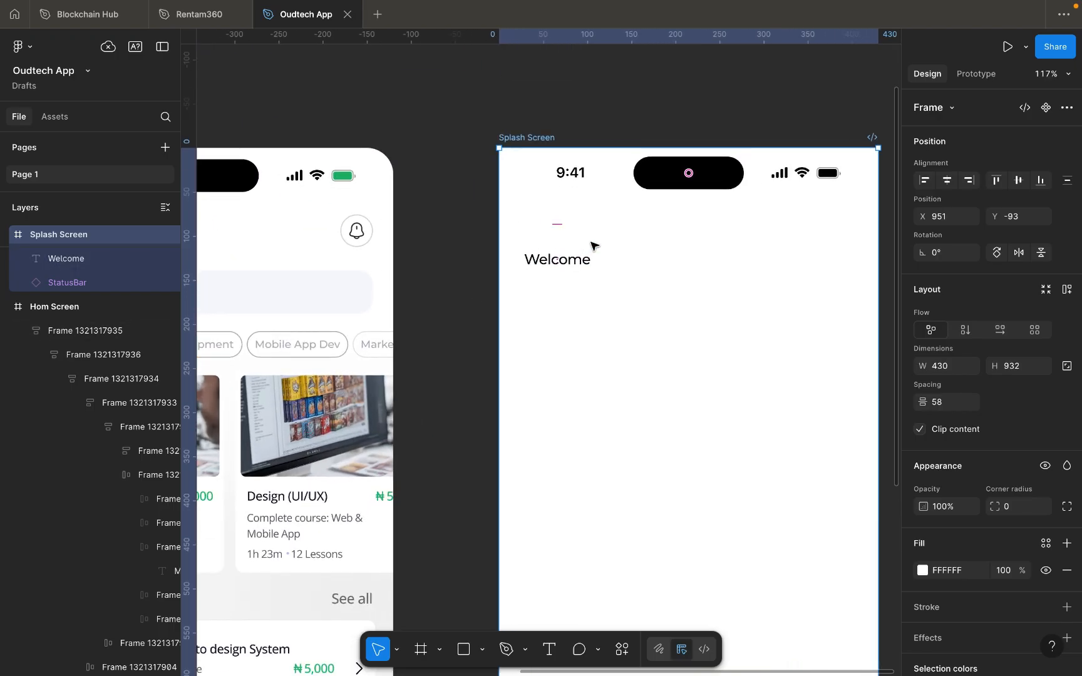
key("ctrl+g")
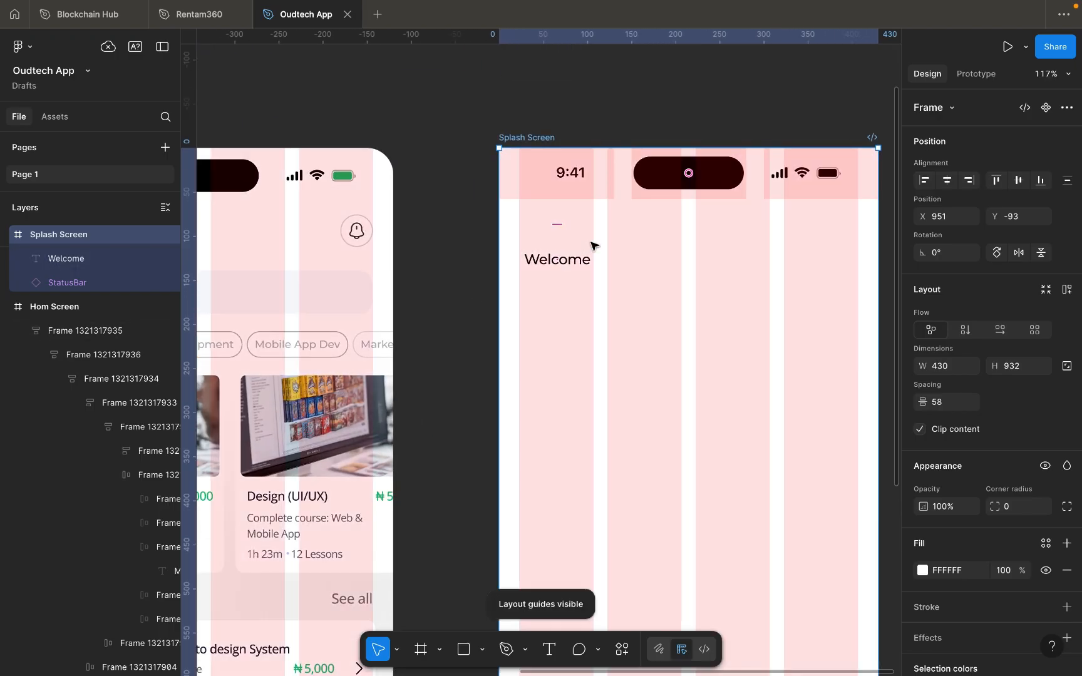
scroll(998, 514, "down", 4)
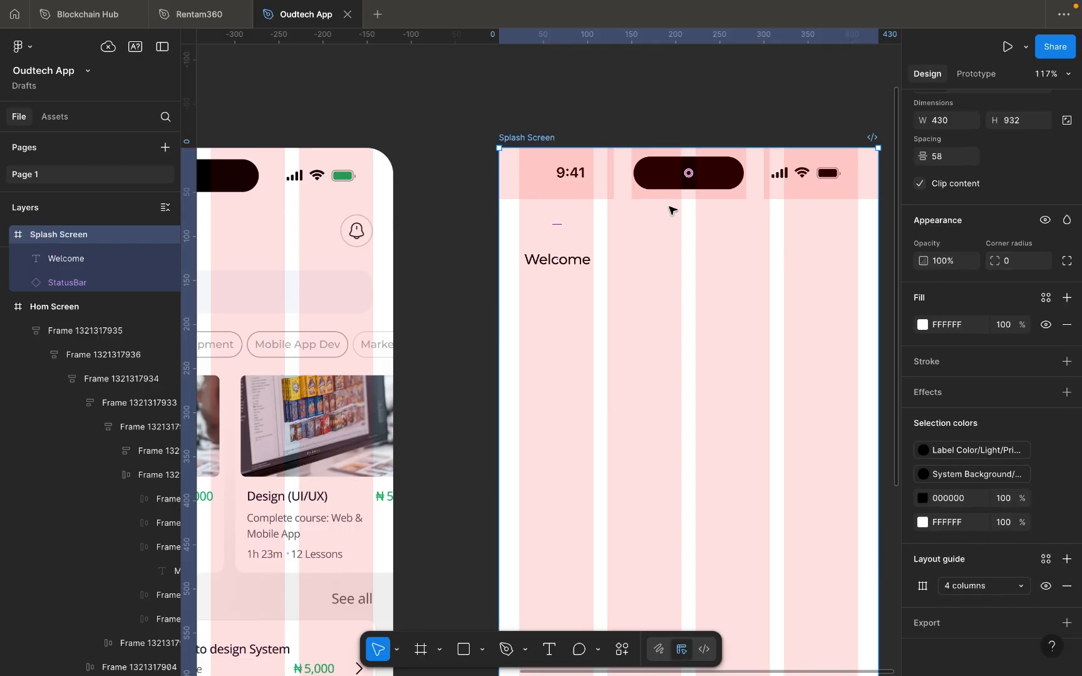
left_click(1045, 587)
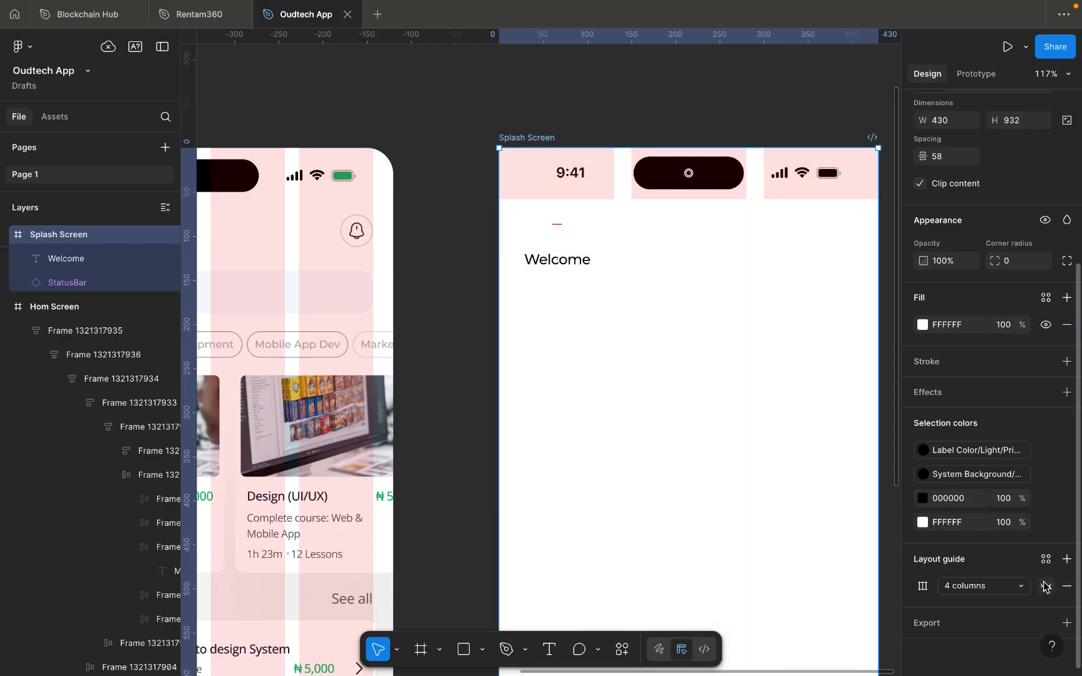
left_click(1045, 587)
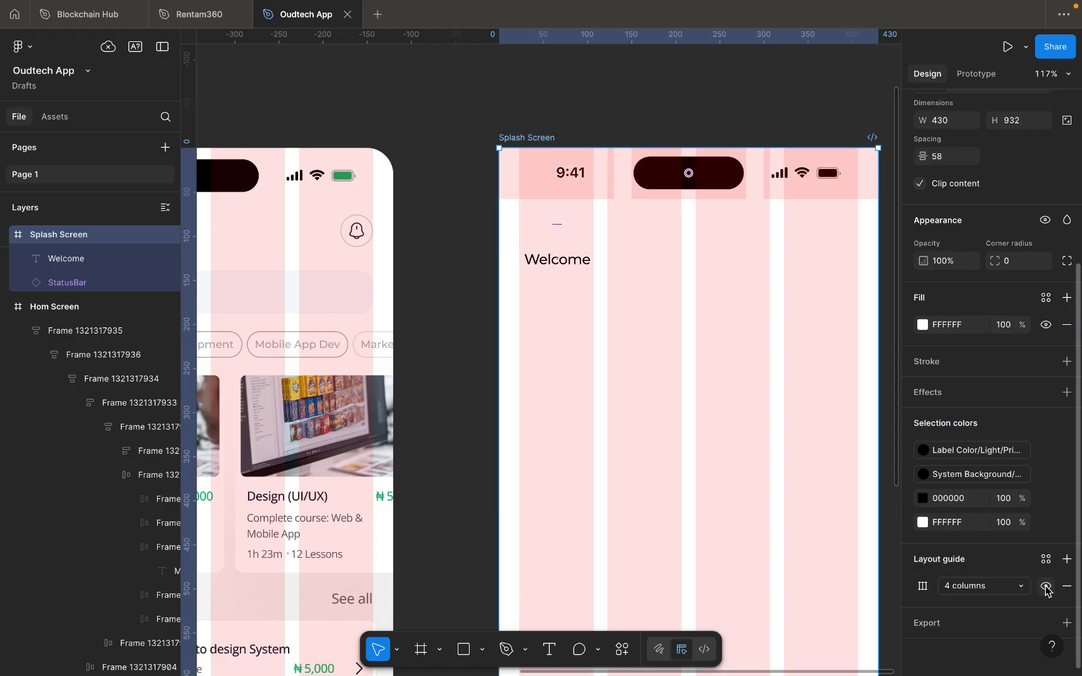
Hide the 3-column layout guide on the Splash Screen's status bar.
left_click(814, 193)
scroll(1036, 486, "down", 7)
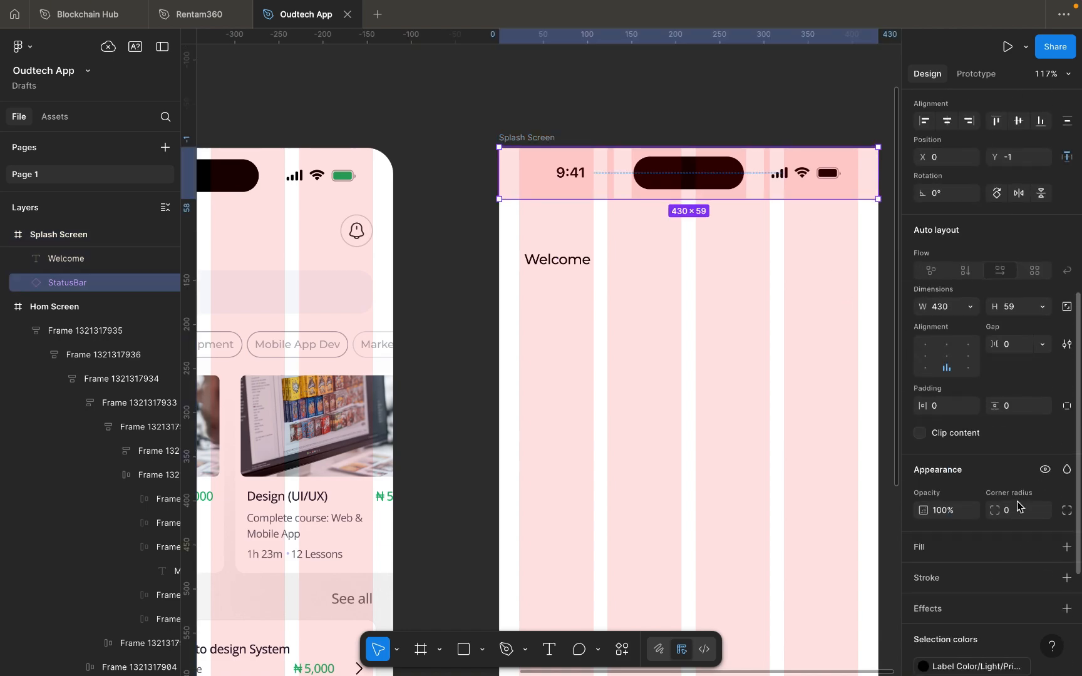
scroll(1021, 495, "down", 3)
left_click(1045, 586)
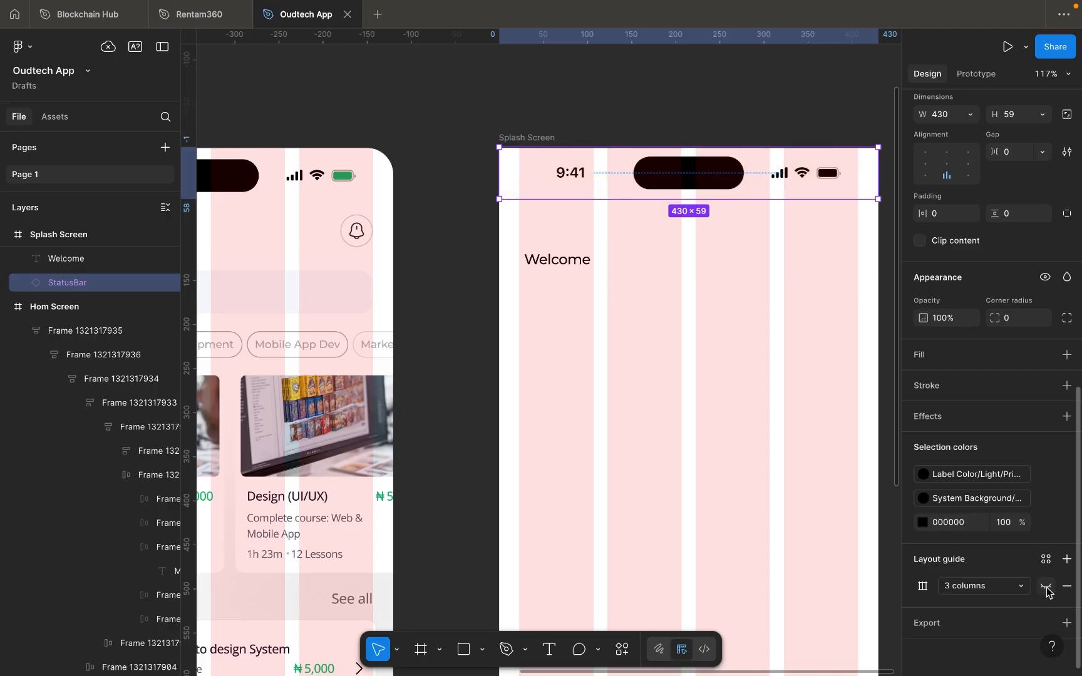
left_click(693, 340)
scroll(693, 340, "up", 3)
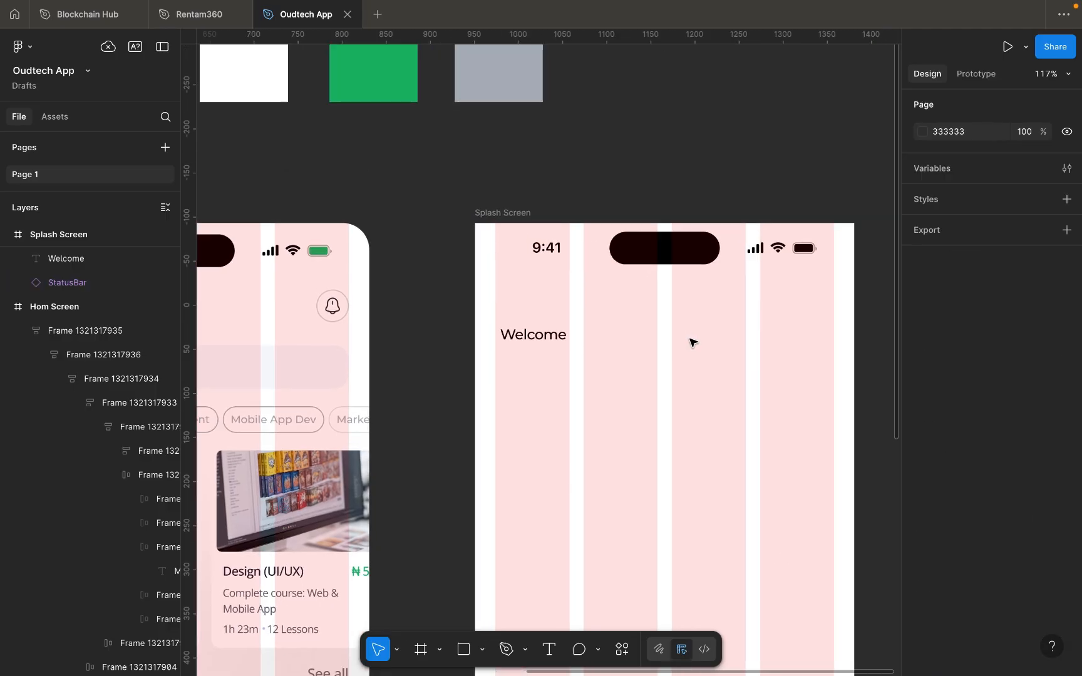
Move the "Welcome" text to X 22, Y 94, lining it up with the first guide column of the Splash Screen.
left_click(551, 341)
scroll(551, 341, "left", 1)
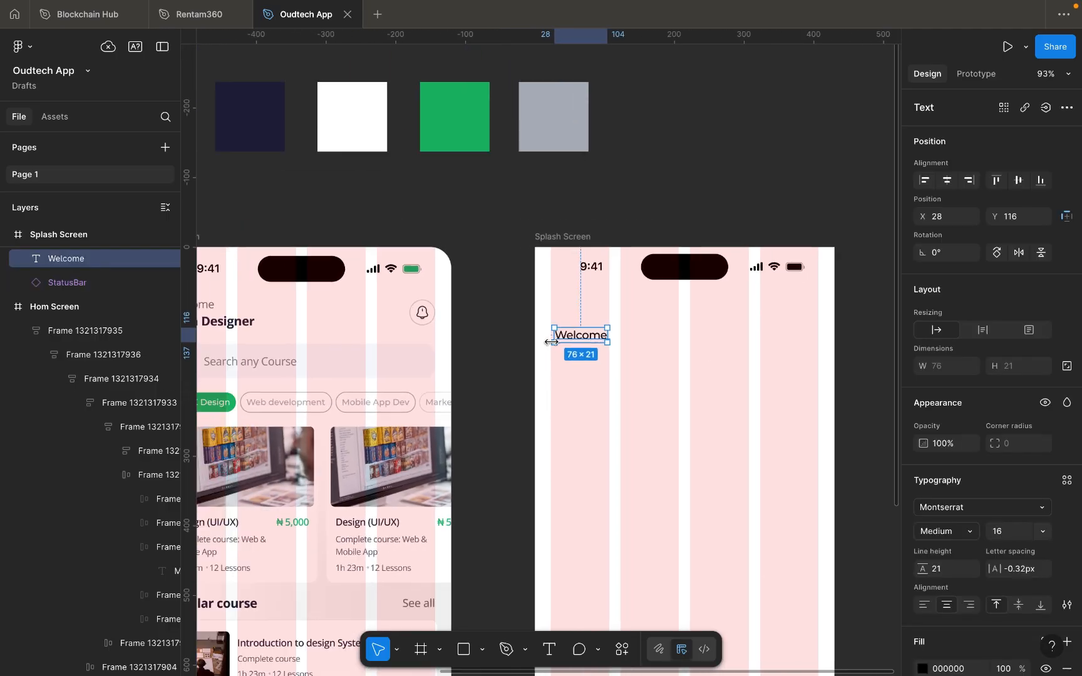
scroll(551, 341, "down", 2)
scroll(551, 342, "left", 1)
key("Left")
key("Left")
key("Left")
key("Left")
key("Left")
key("Left")
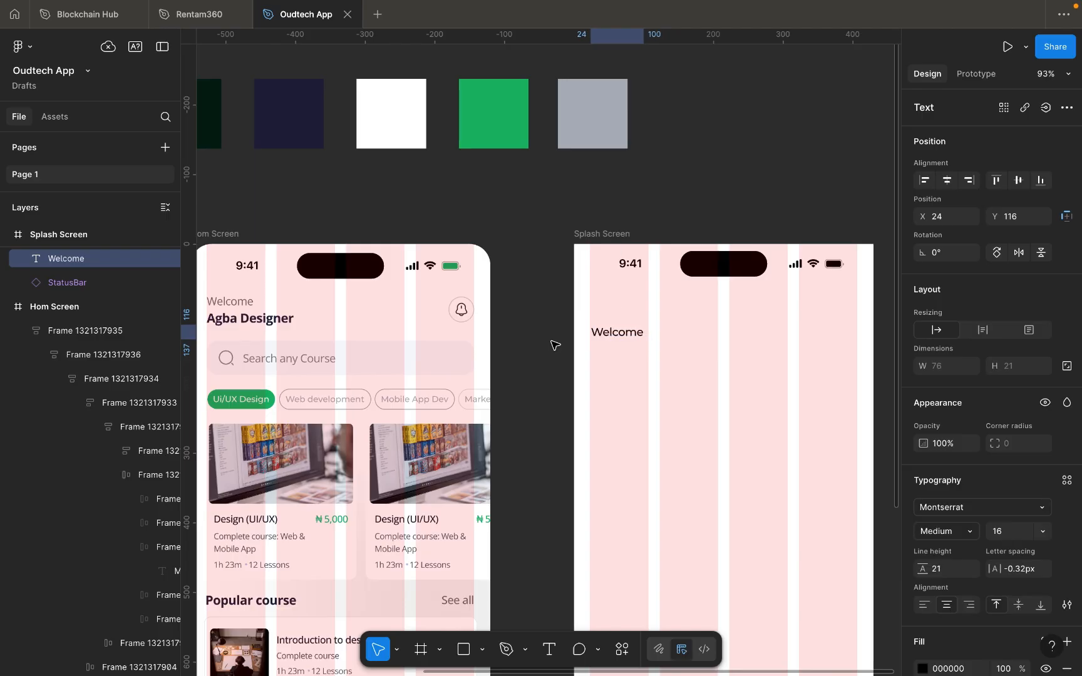
key("Up")
key("Up")
key("Up")
key("Up")
key("Up")
key("Up")
key("Up")
key("Up")
key("Up")
key("Up")
key("Up")
key("Up")
key("Up")
key("Up")
key("Up")
key("Up")
key("Up")
key("Up")
key("Up")
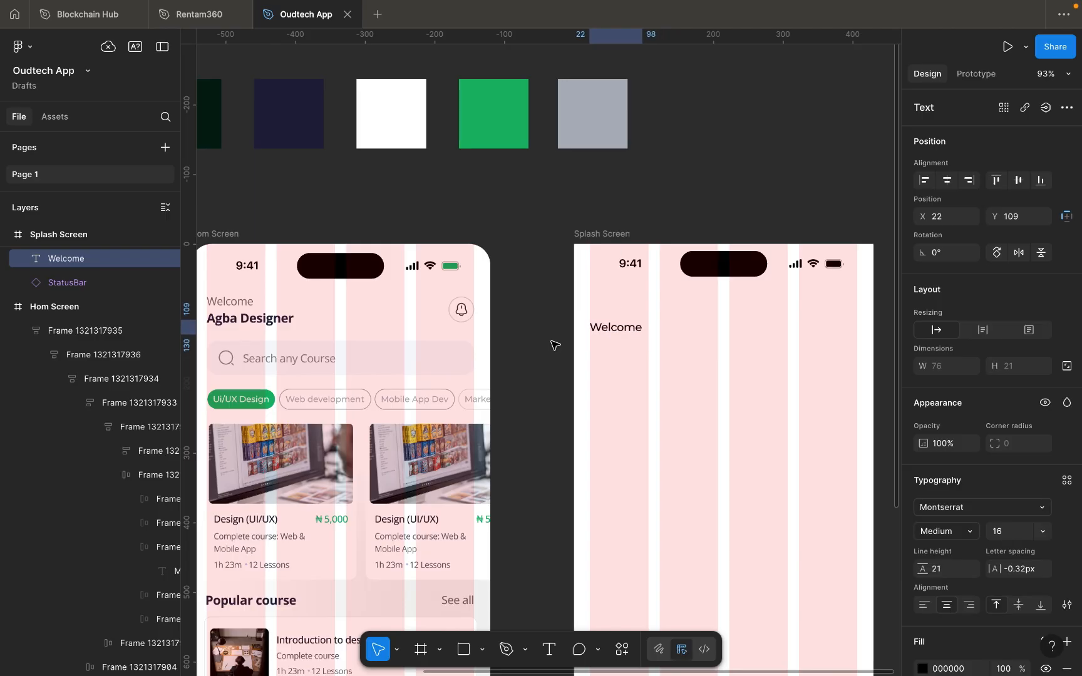
key("Up")
key("Up")
key("Up")
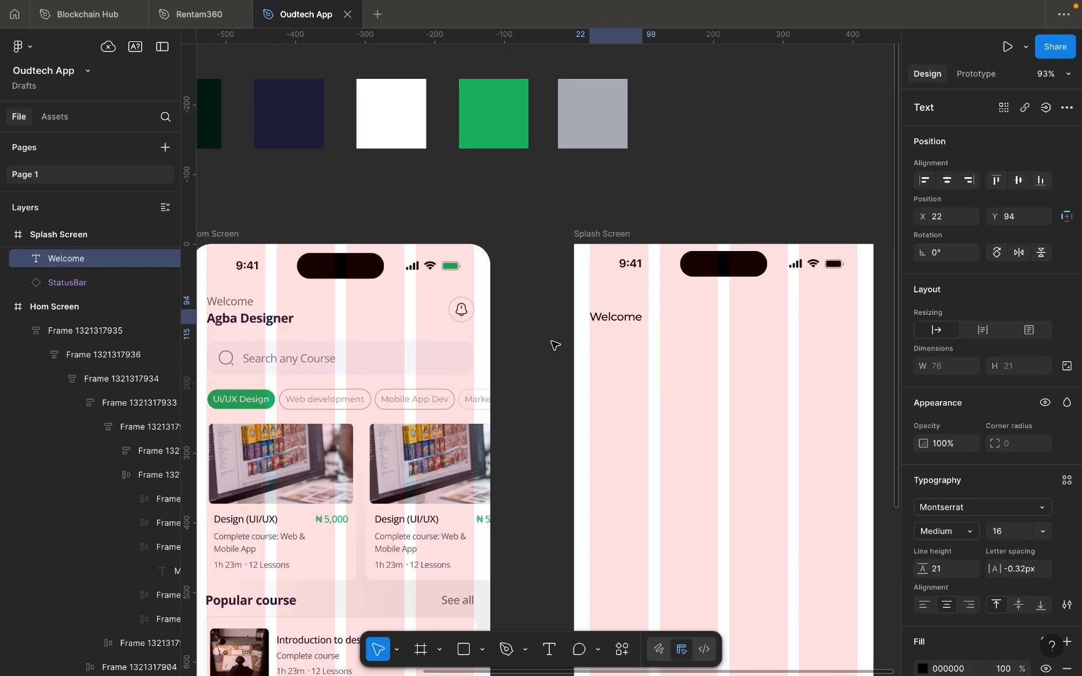
Hide the Splash Screen's 4-column guide and briefly show the status bar's 3-column guide to compare the two.
left_click(582, 235)
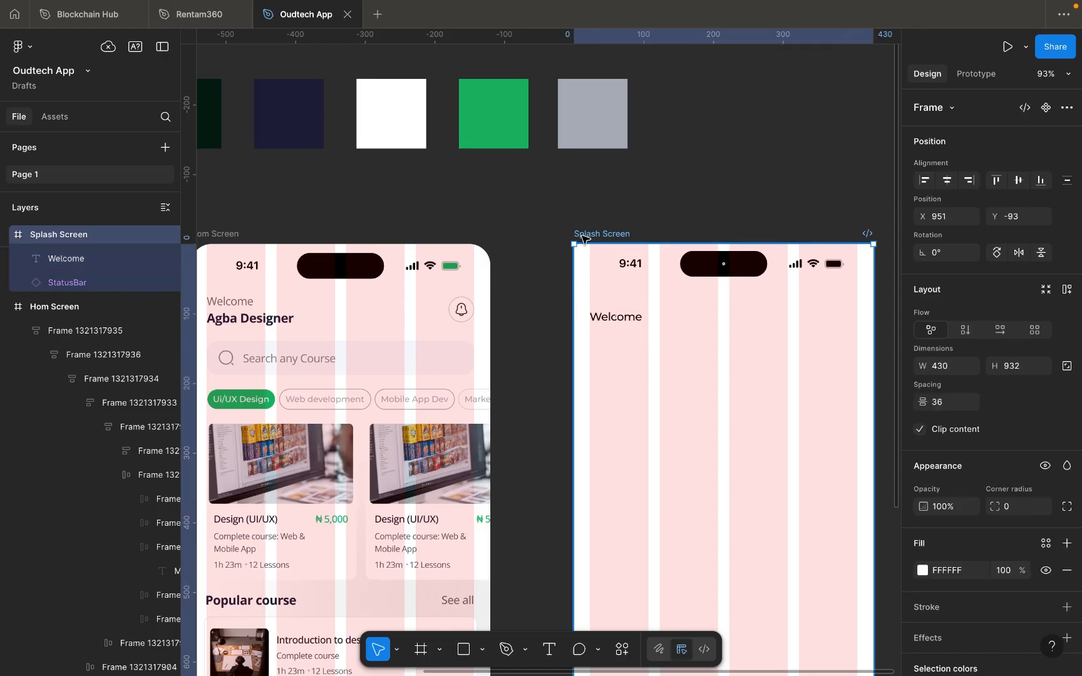
scroll(988, 593, "down", 5)
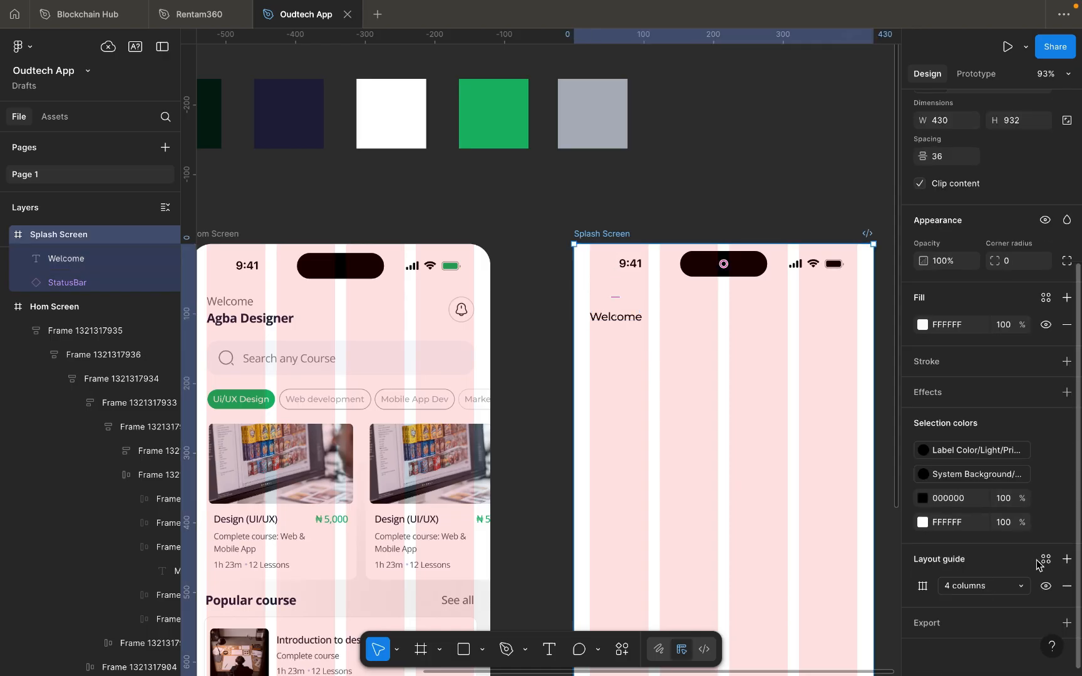
left_click(1051, 589)
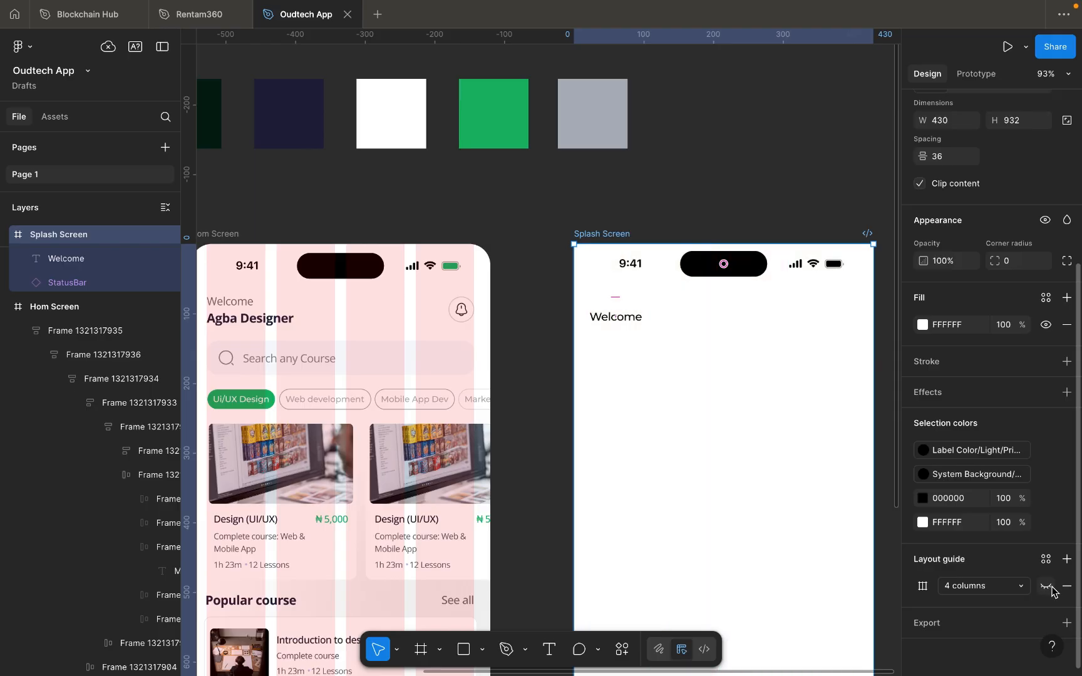
left_click(1052, 589)
left_click(1051, 589)
left_click(821, 264)
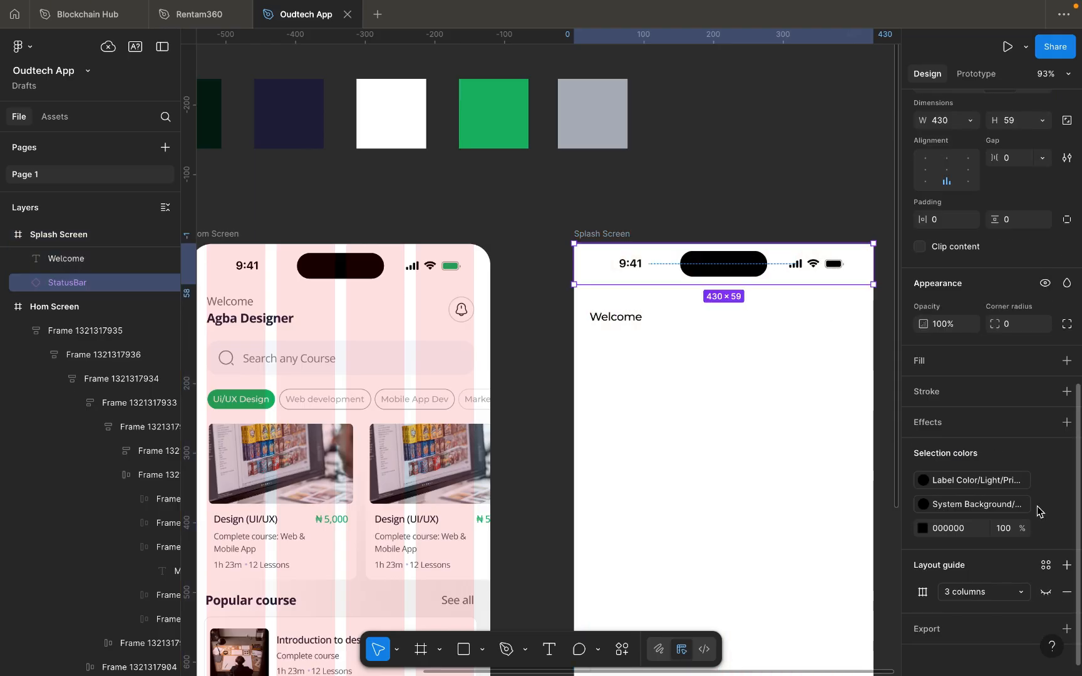
left_click(1046, 591)
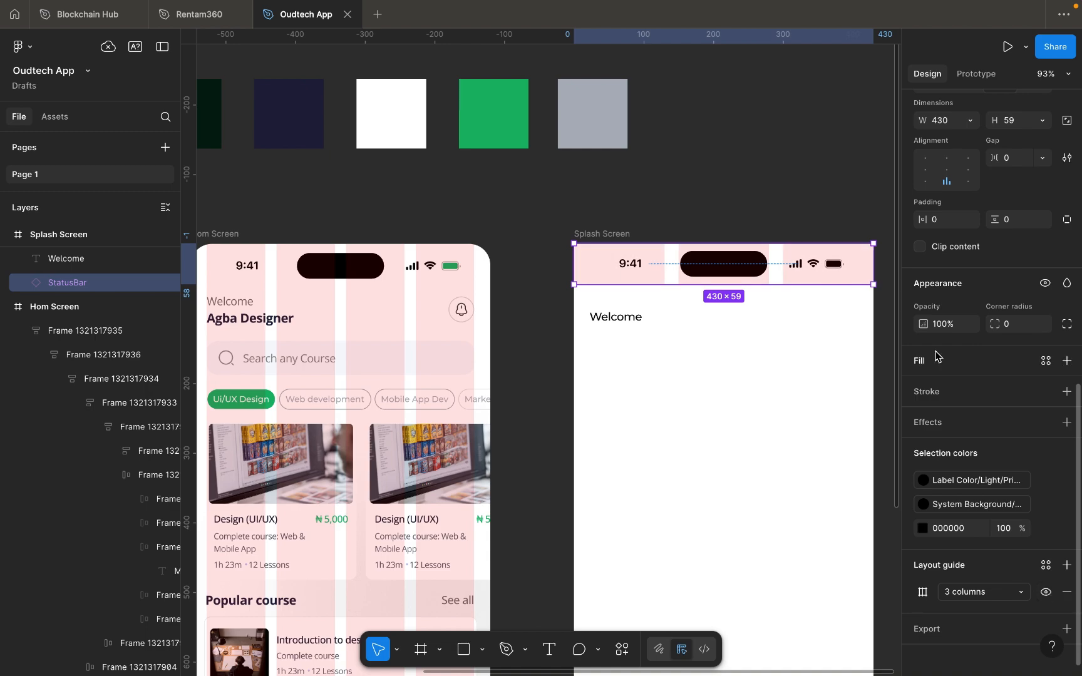
left_click(1043, 592)
left_click(768, 454)
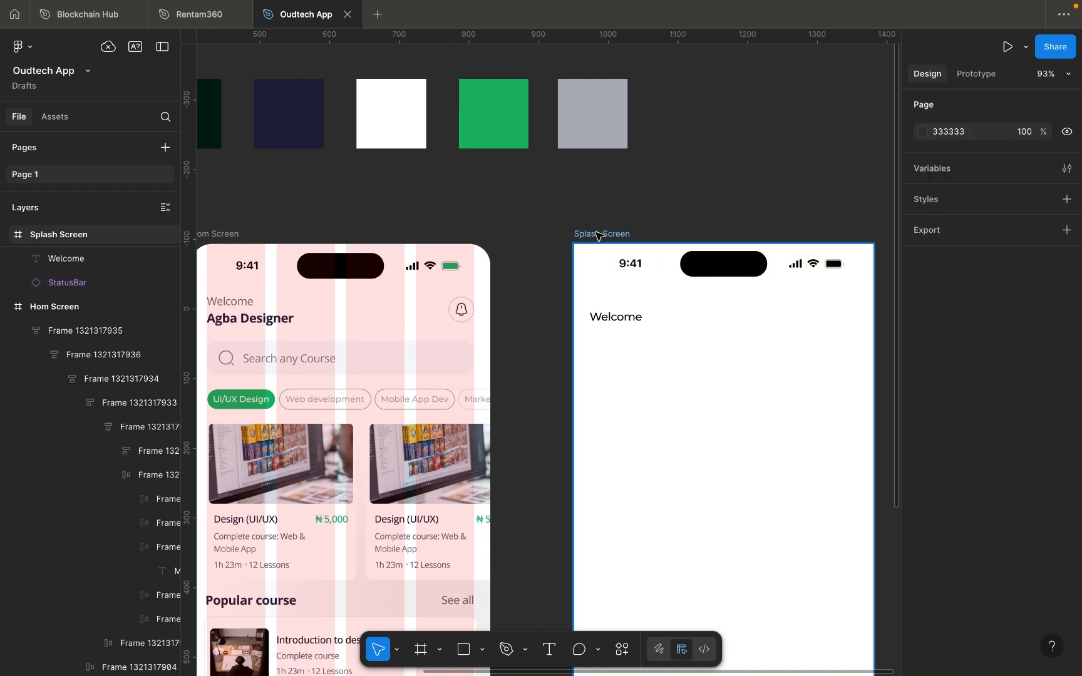
left_click(601, 234)
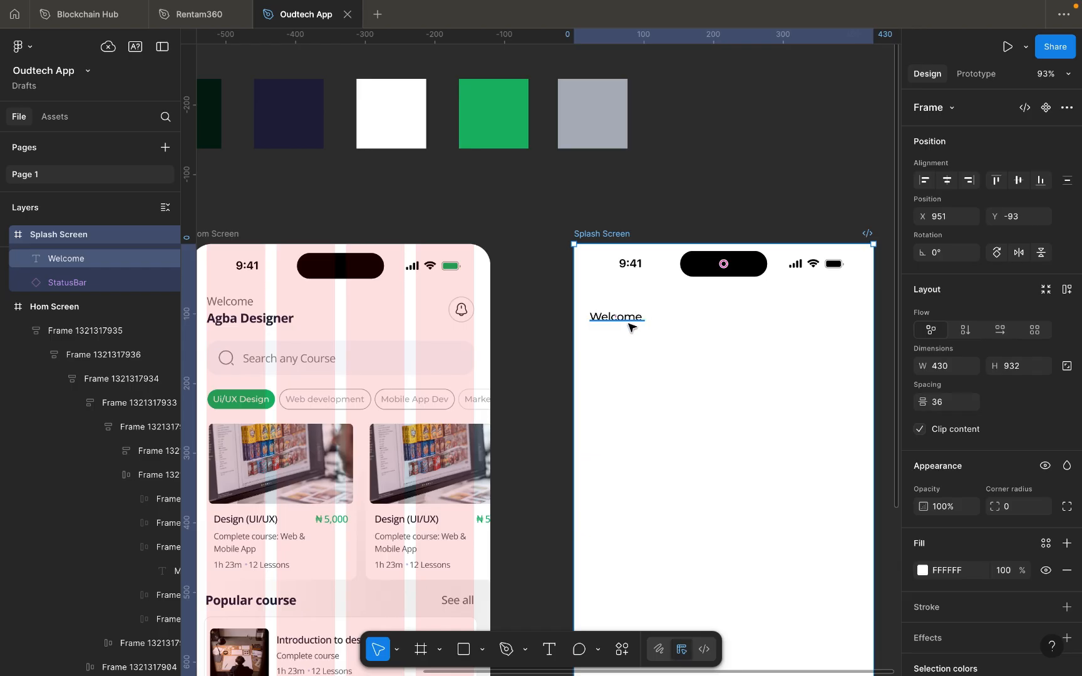
Raise the "Welcome" text in the Splash Screen frame to Y 83.
left_click(629, 323)
key("Up")
key("Up")
key("Up")
key("Up")
key("Up")
key("Up")
key("Up")
key("Up")
key("Up")
key("Up")
key("Up")
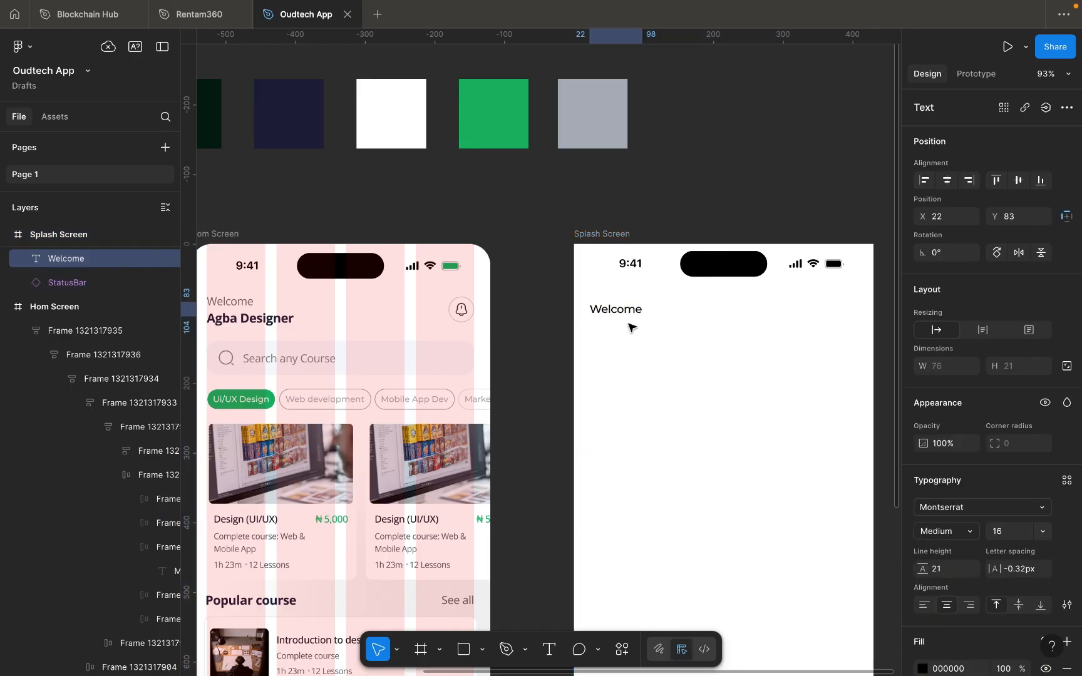
Toggle all layout guides, then make the Splash Screen's 4-column guide visible again.
key("ctrl+shift+4")
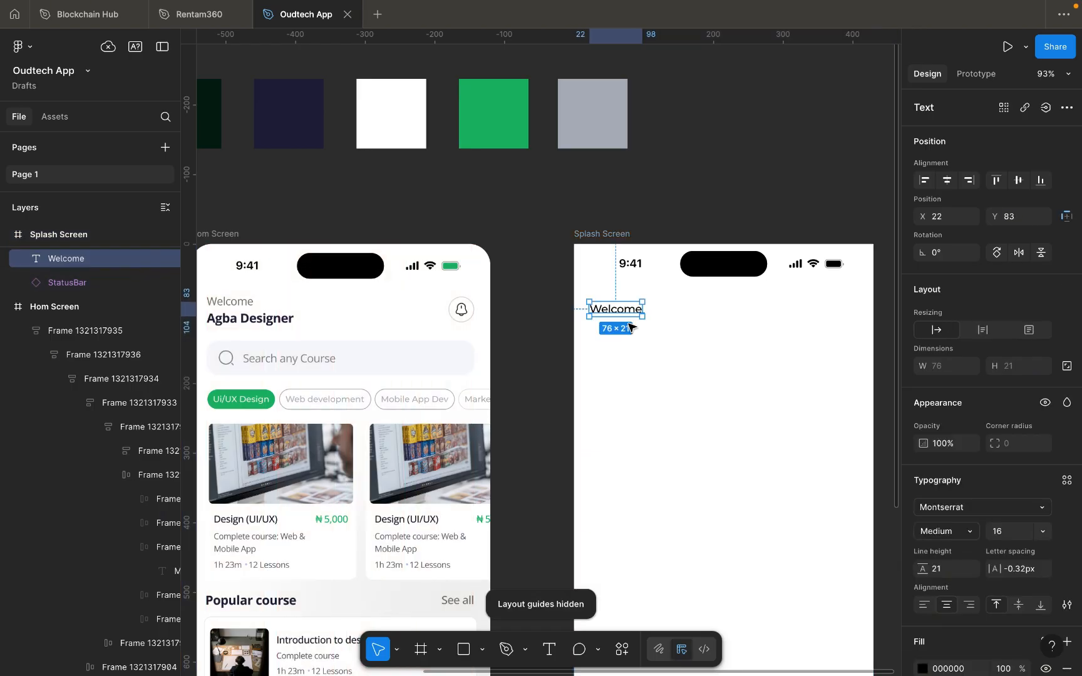
key("Escape")
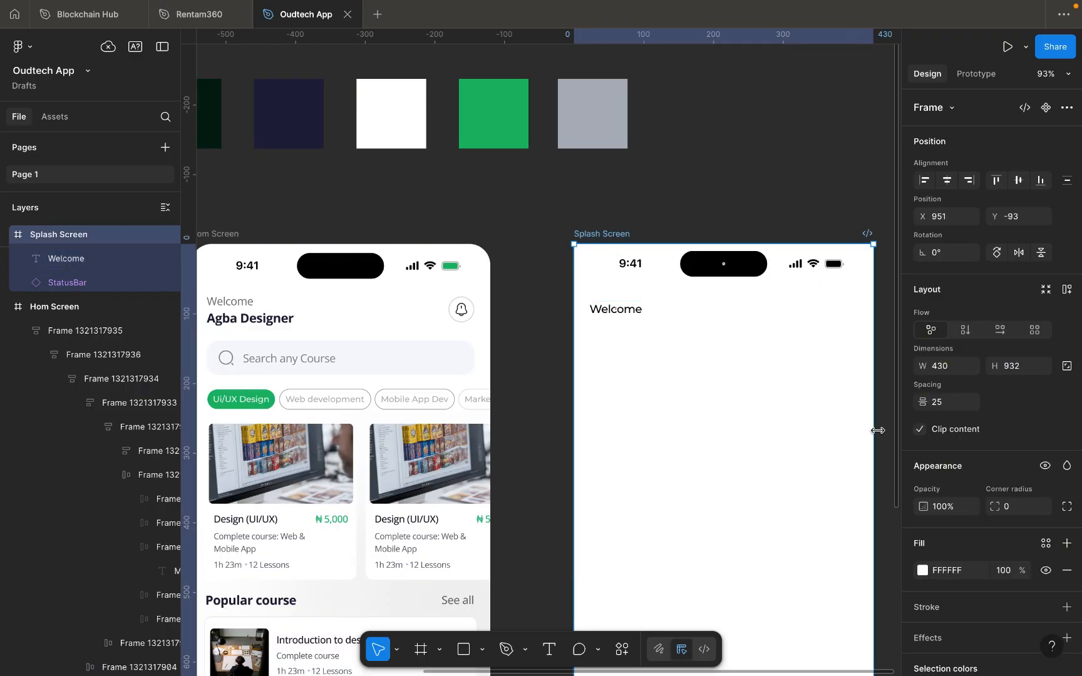
key("ctrl+shift+4")
key("ctrl+shift+4")
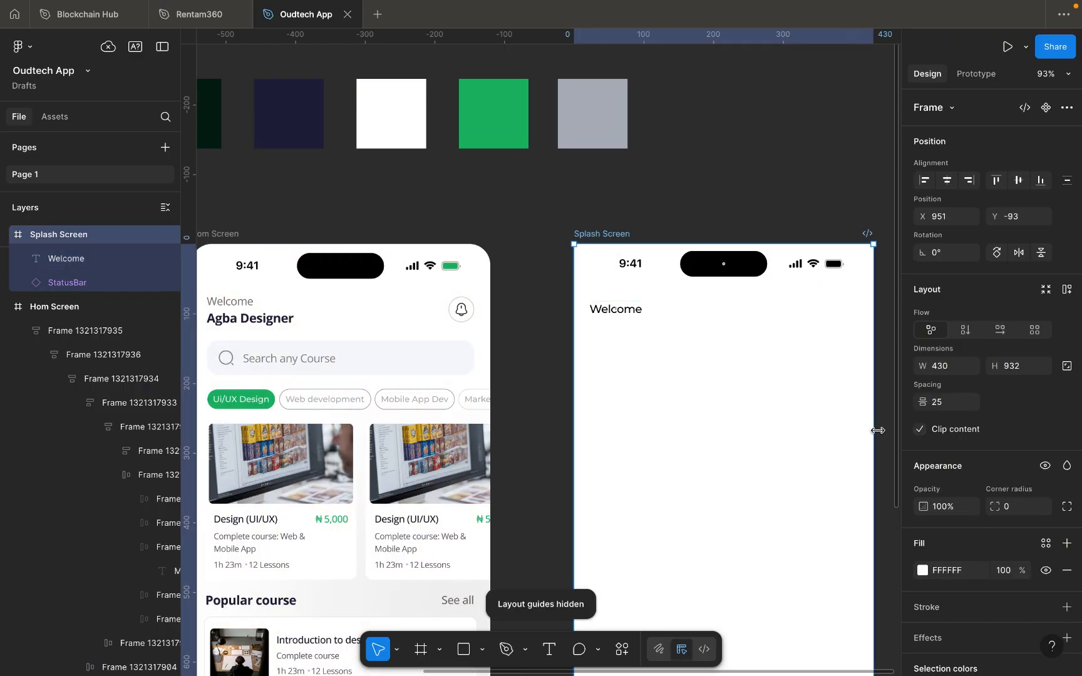
key("ctrl+shift+4")
key("ctrl+shift+4")
scroll(937, 406, "down", 5)
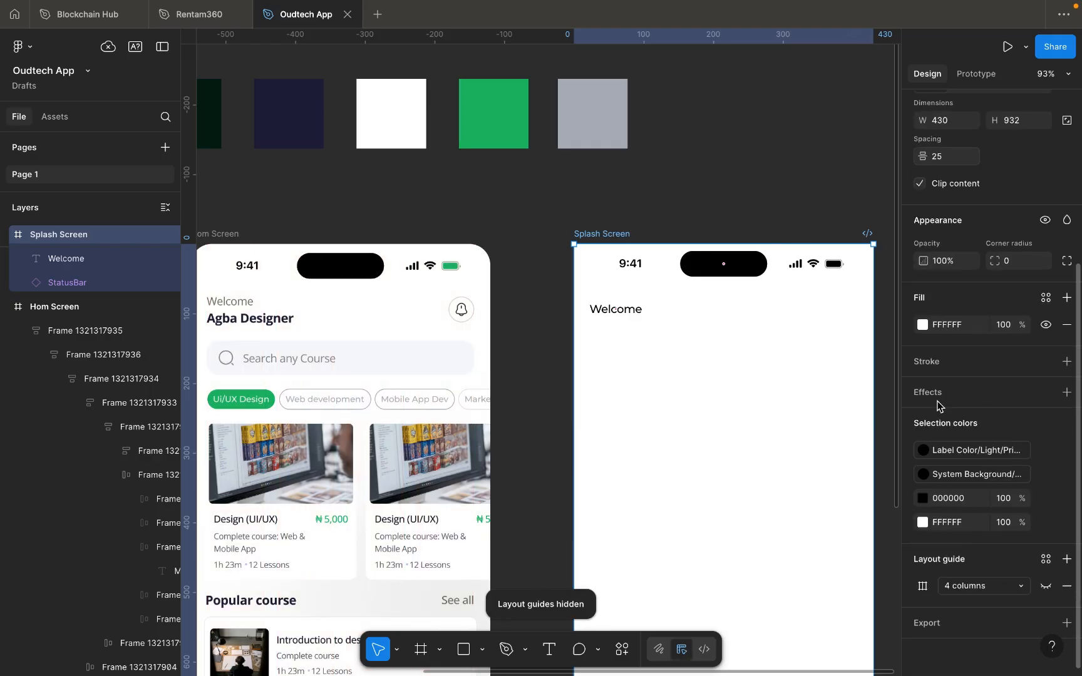
left_click(1045, 585)
Try shifting the "Welcome" text to X 21 against the first guide column, and return it to X 22.
left_click(639, 313)
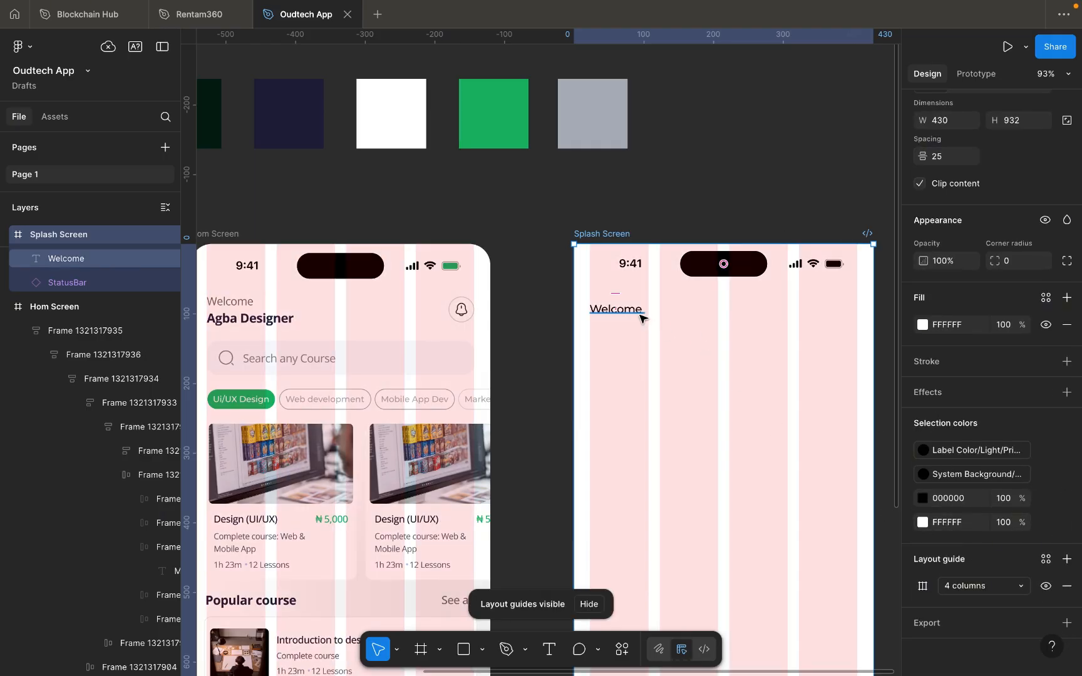
scroll(639, 313, "up", 5)
key("Left")
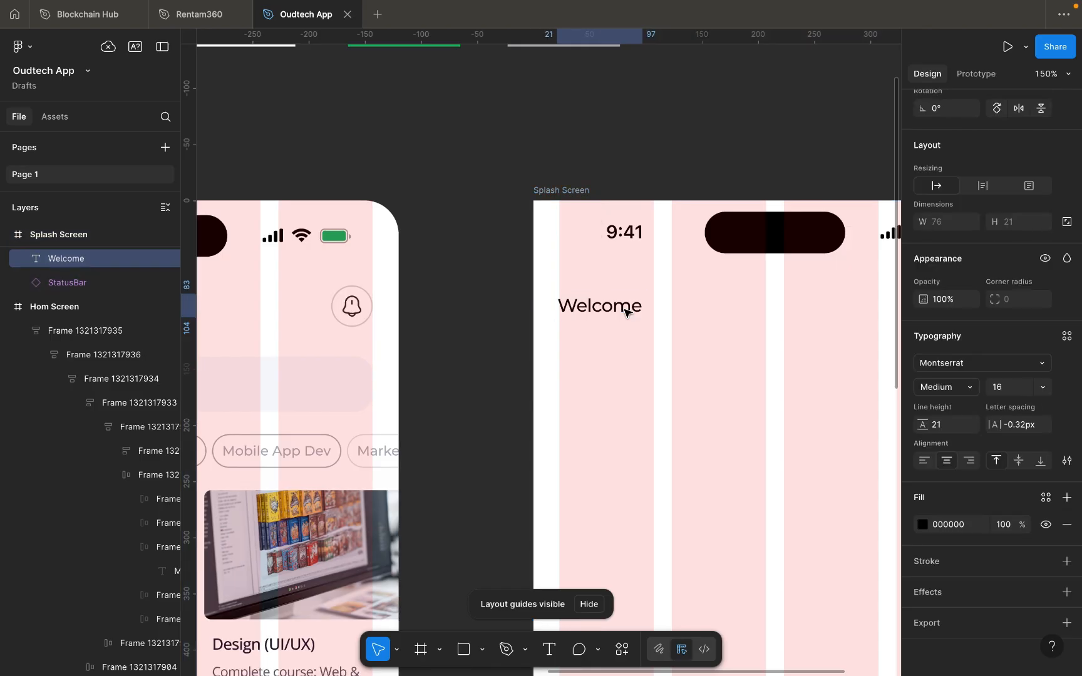
scroll(625, 312, "down", 2)
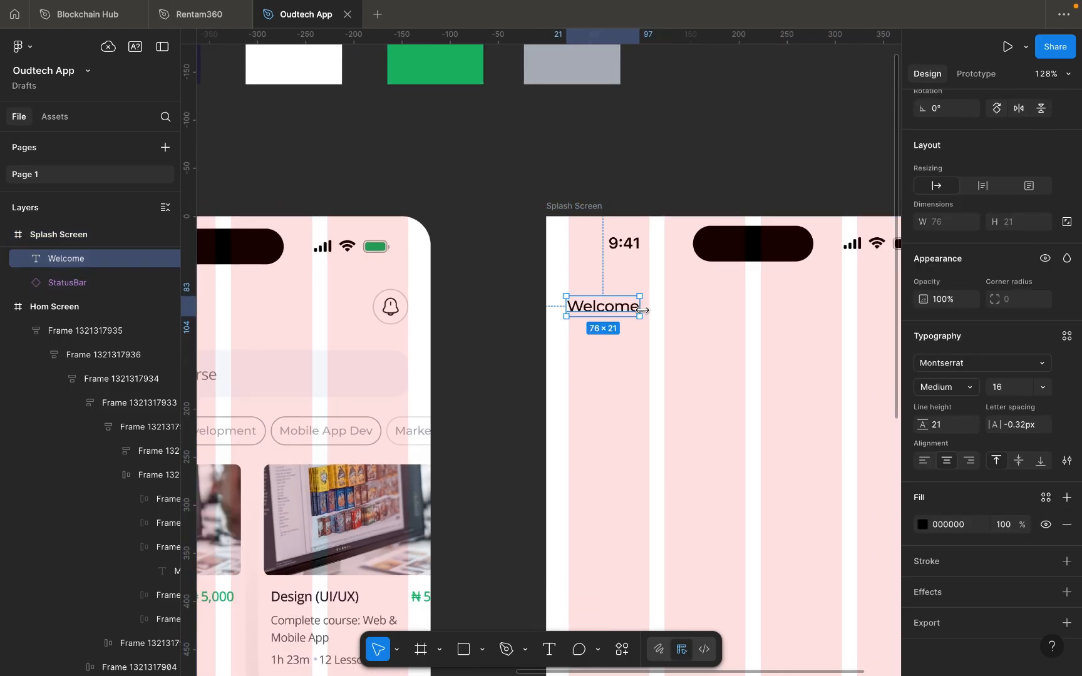
key("Right")
Examine the font, weight, size, line height and fill of the Hom Screen's "Welcome" text and compare it with the Splash Screen's.
scroll(641, 310, "left", 10)
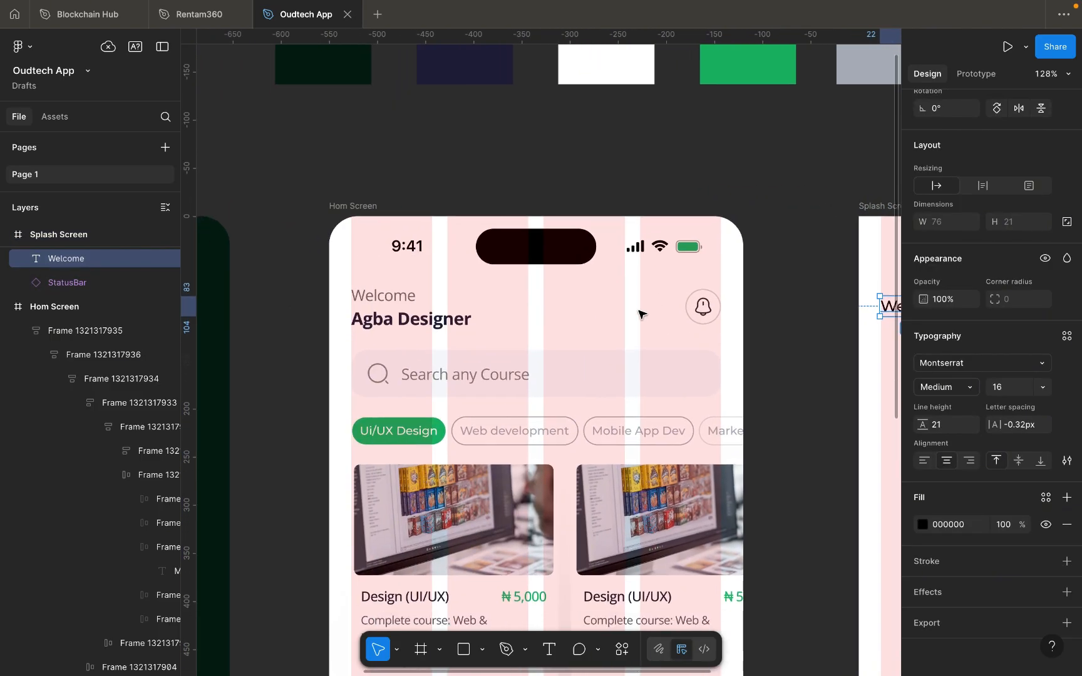
double_click(407, 301)
double_click(407, 302)
double_click(407, 301)
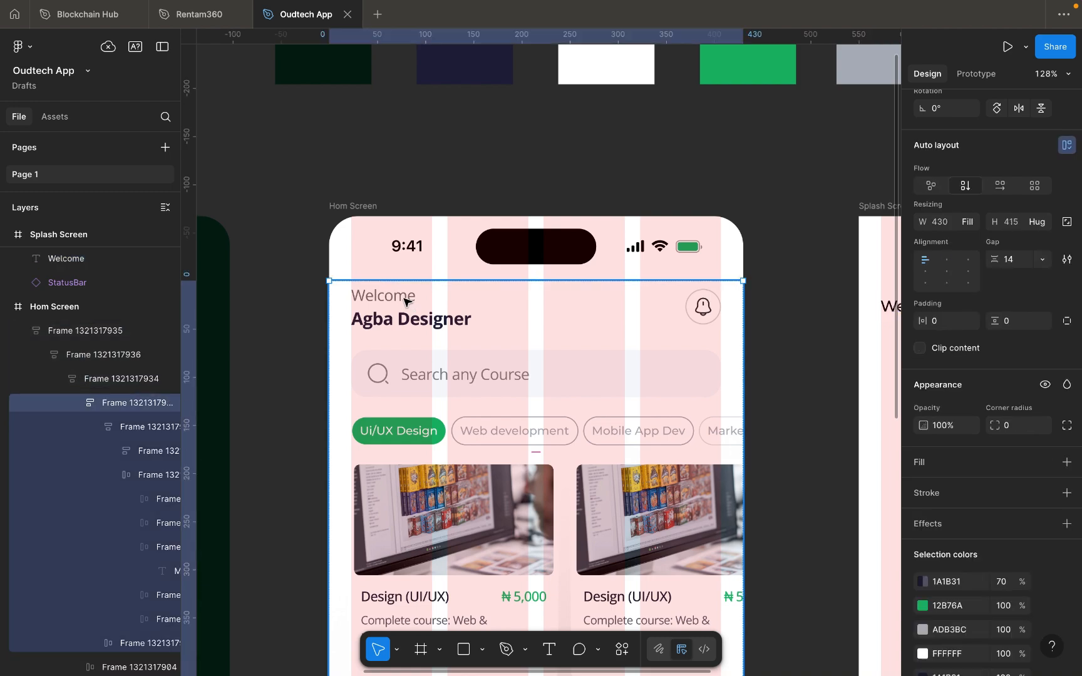
double_click(407, 301)
double_click(406, 302)
double_click(404, 302)
double_click(404, 301)
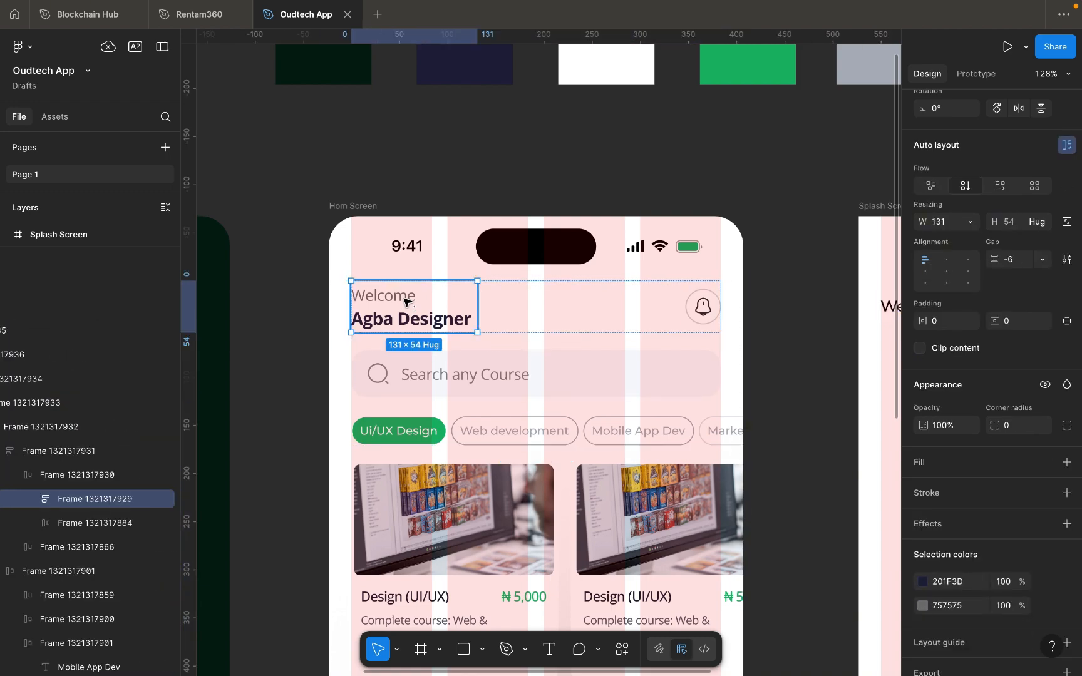
double_click(404, 301)
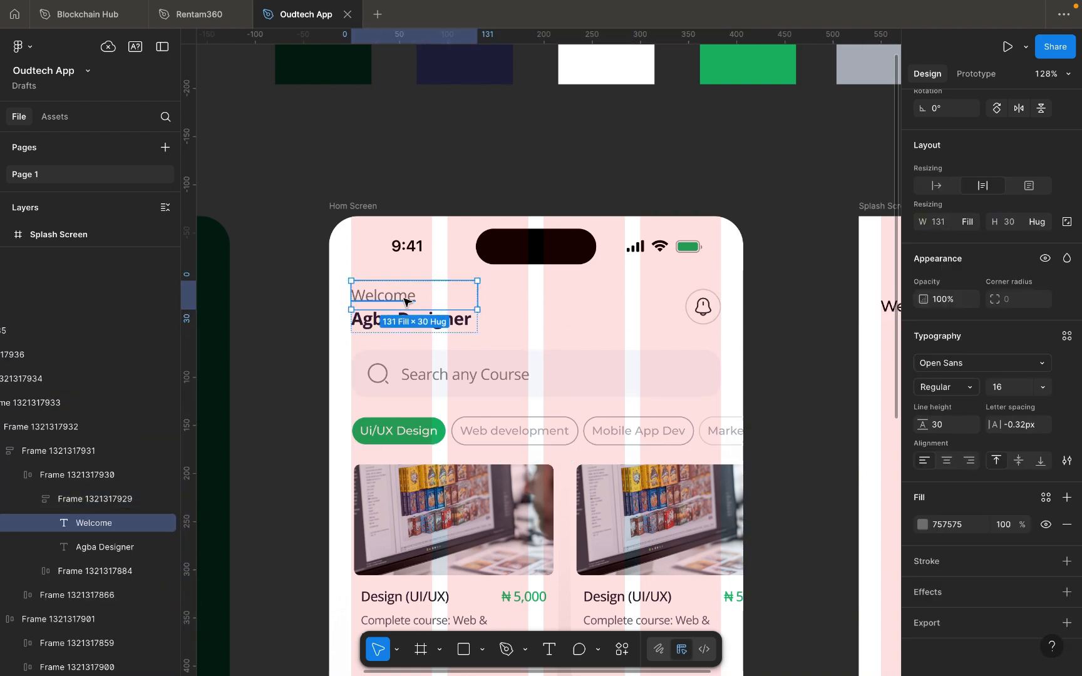
scroll(502, 319, "right", 10)
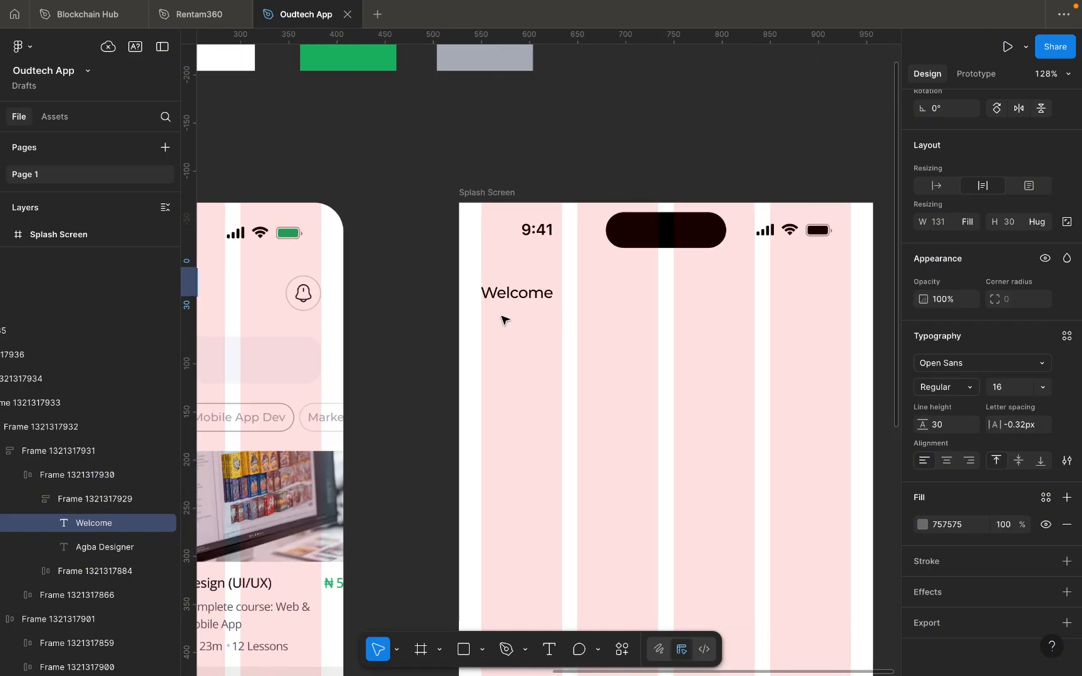
scroll(502, 319, "left", 10)
scroll(502, 319, "left", 1)
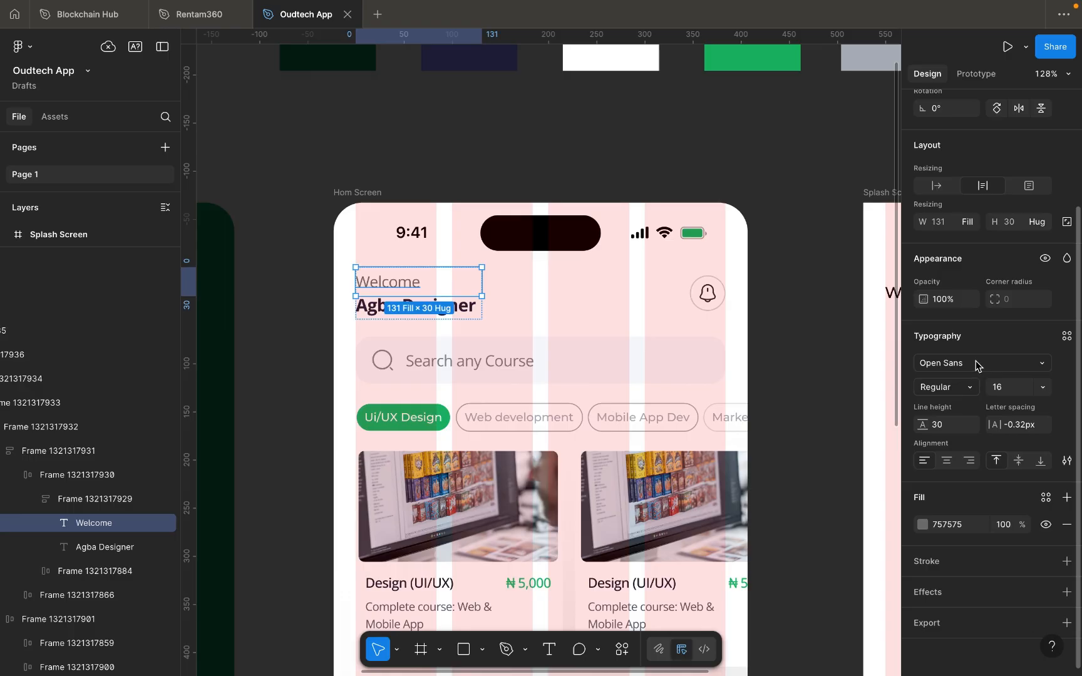
scroll(749, 386, "right", 5)
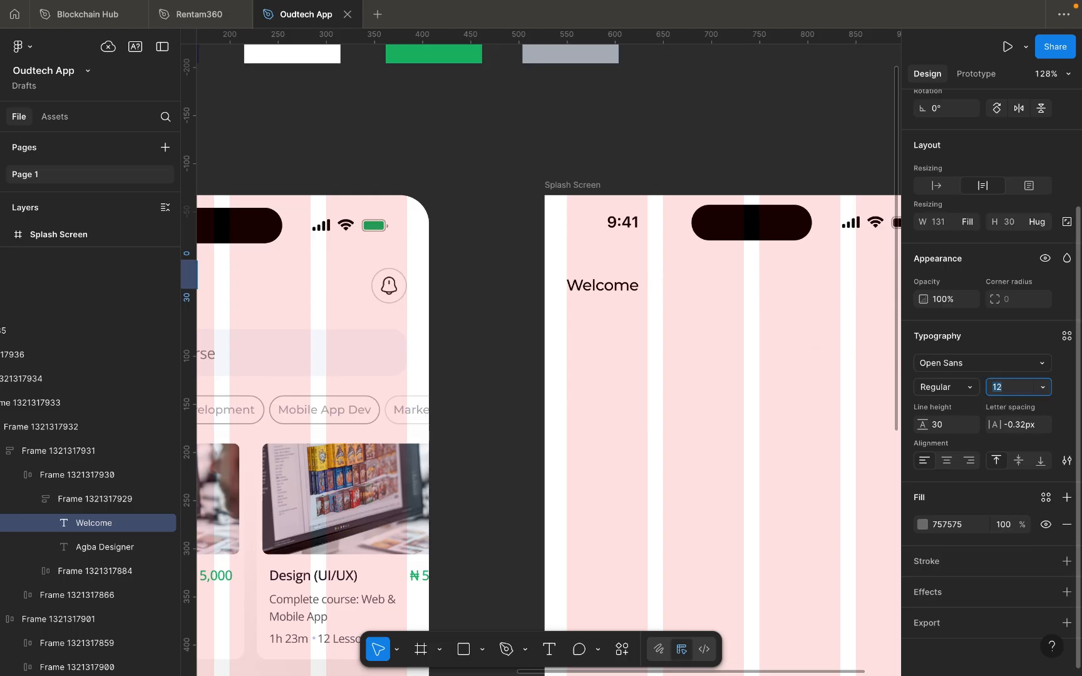
Examine the position and typography settings of the Splash Screen's "Welcome" text against the Hom Screen header.
left_click(706, 303)
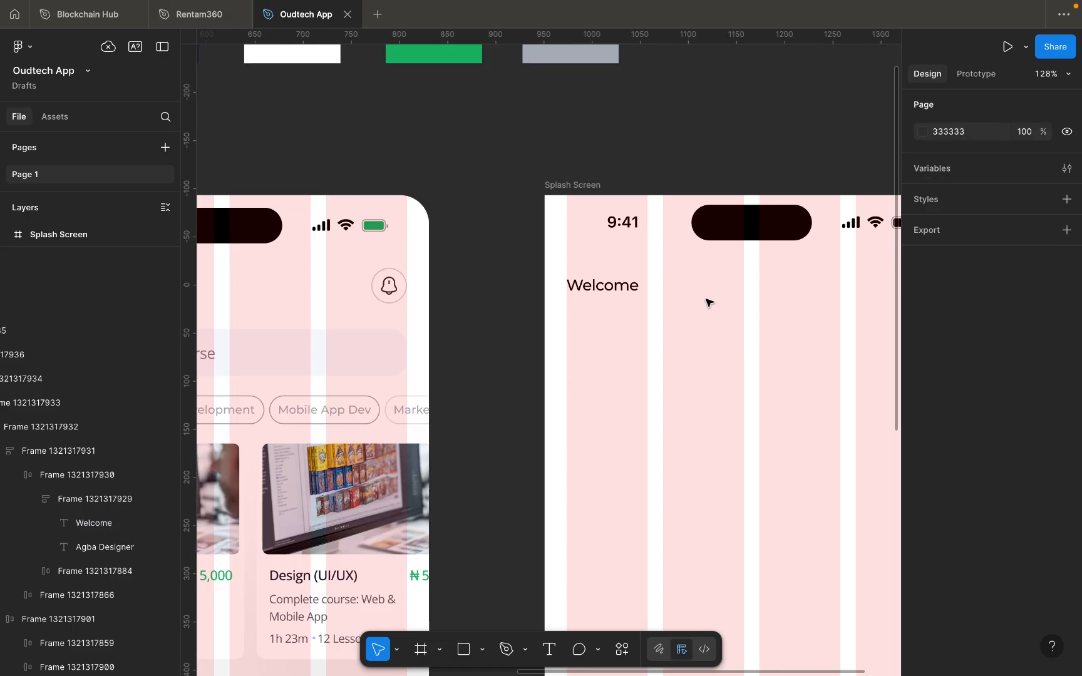
left_click(638, 288)
left_click(651, 289)
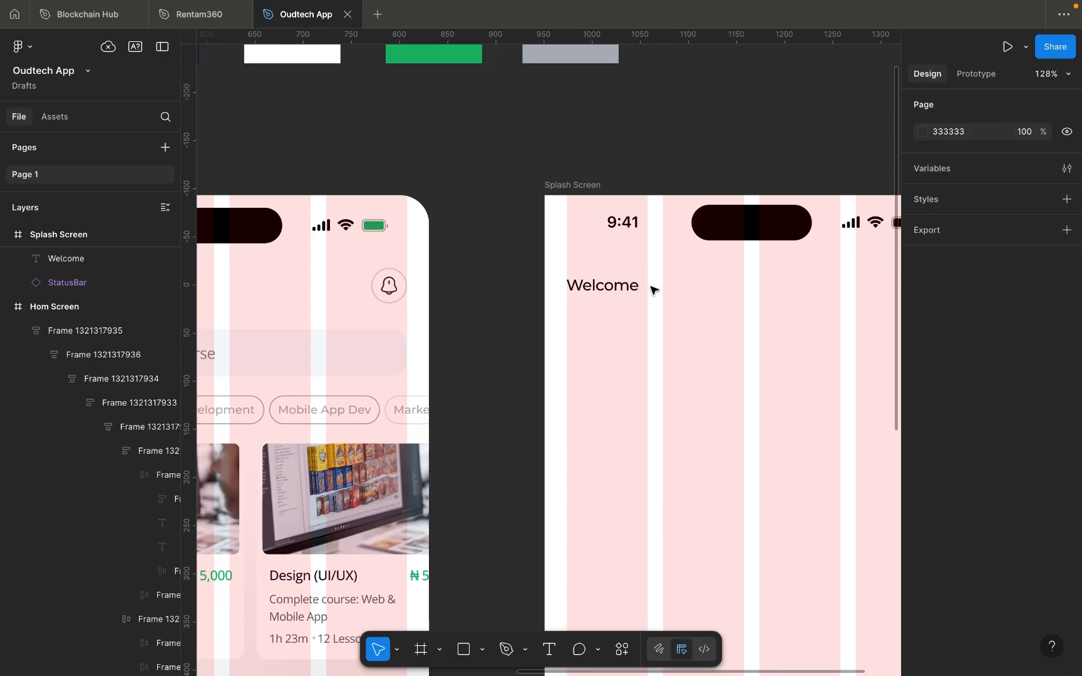
left_click(638, 287)
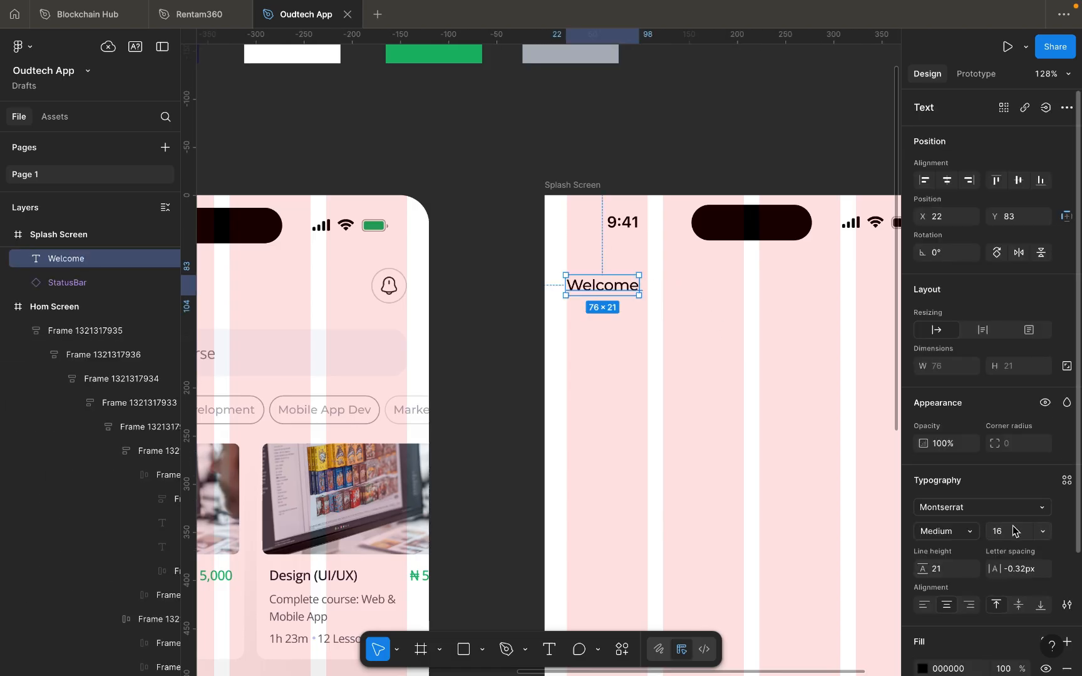
left_click(746, 398)
scroll(750, 400, "down", 5)
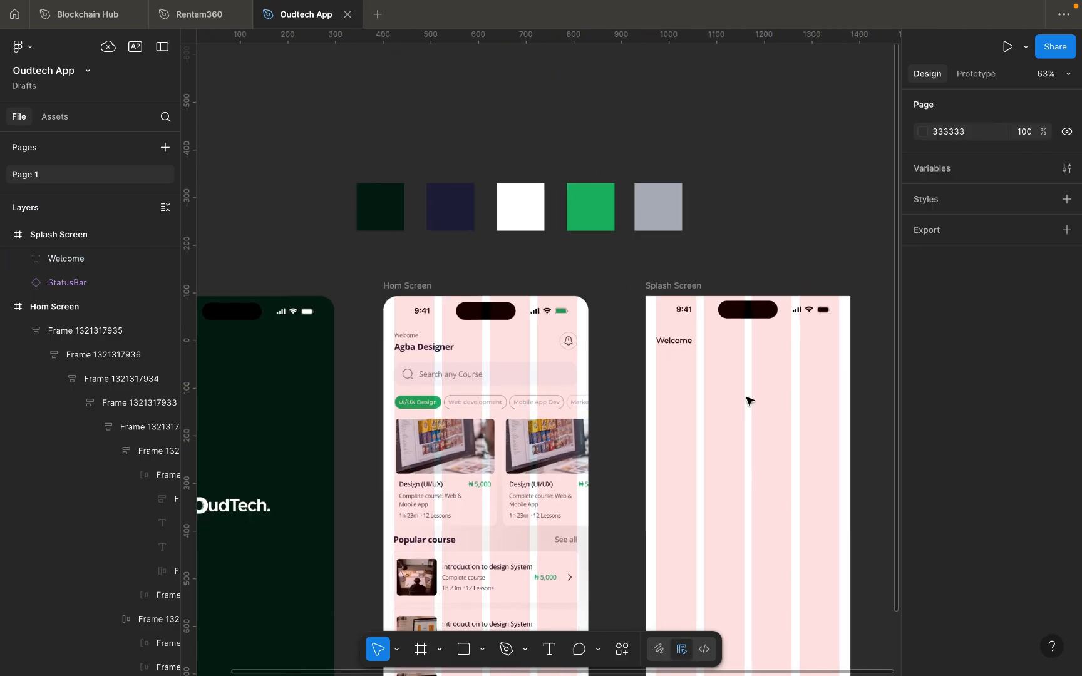
scroll(483, 367, "up", 2)
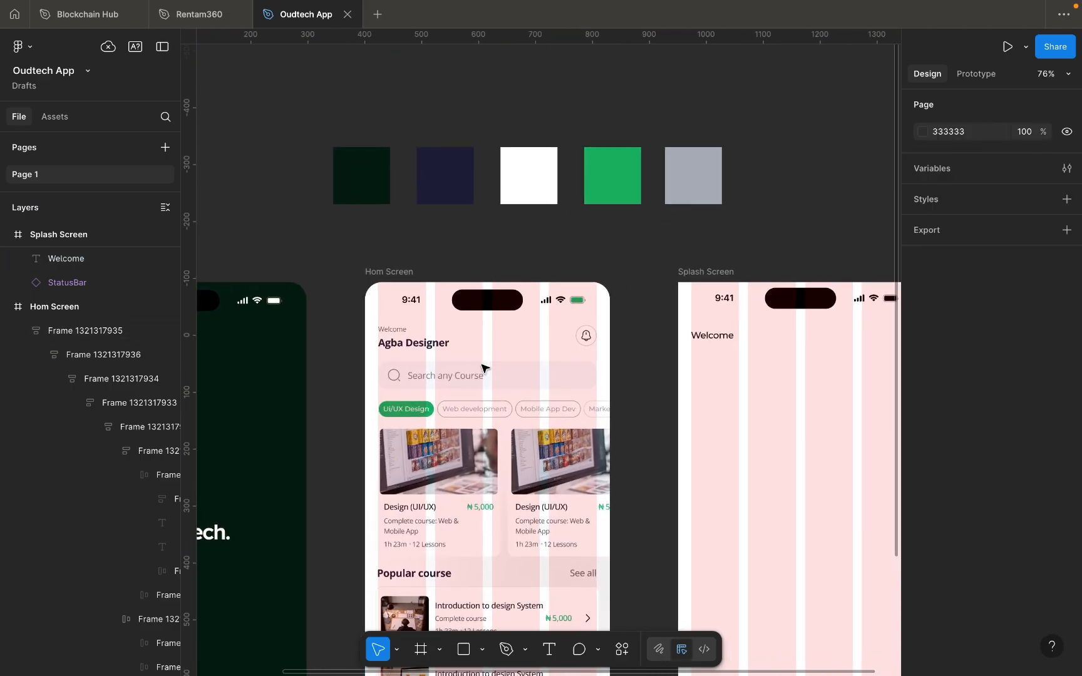
scroll(483, 367, "right", 4)
scroll(483, 367, "down", 2)
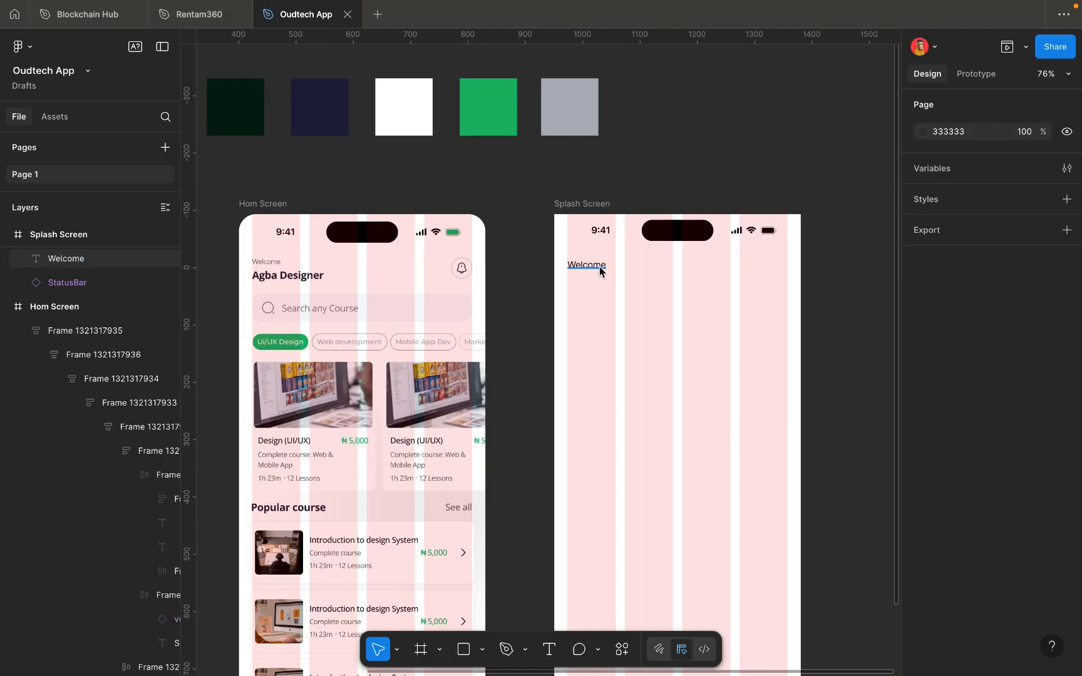
Set the font size of the Splash Screen's "Welcome" text to 14.
left_click(600, 270)
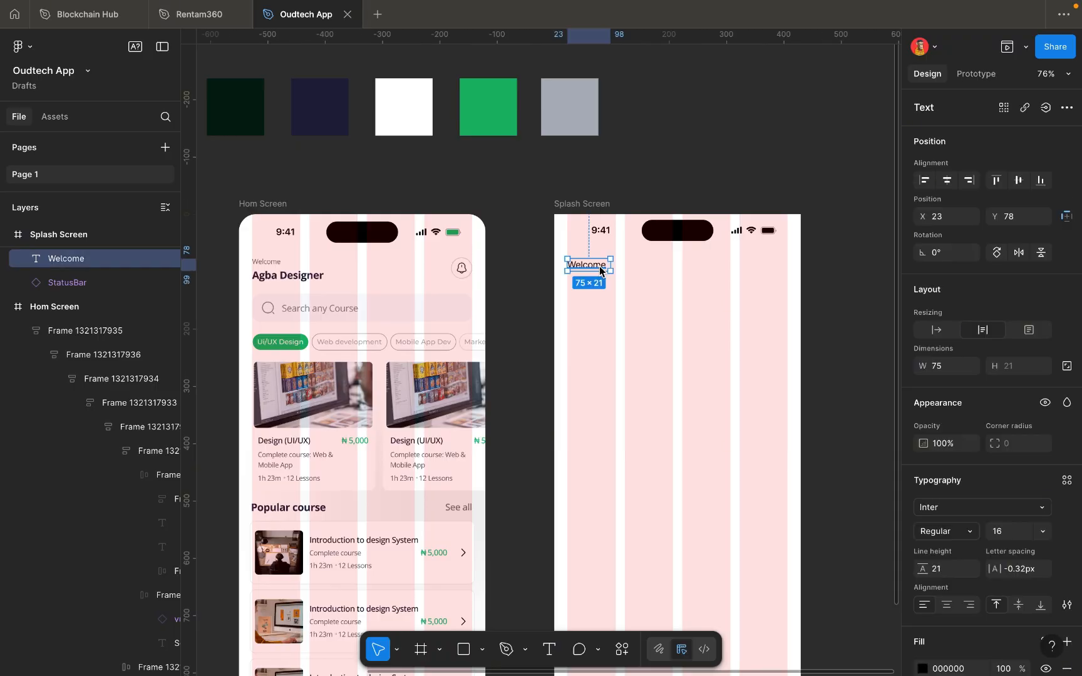
left_click(1011, 537)
key("Down")
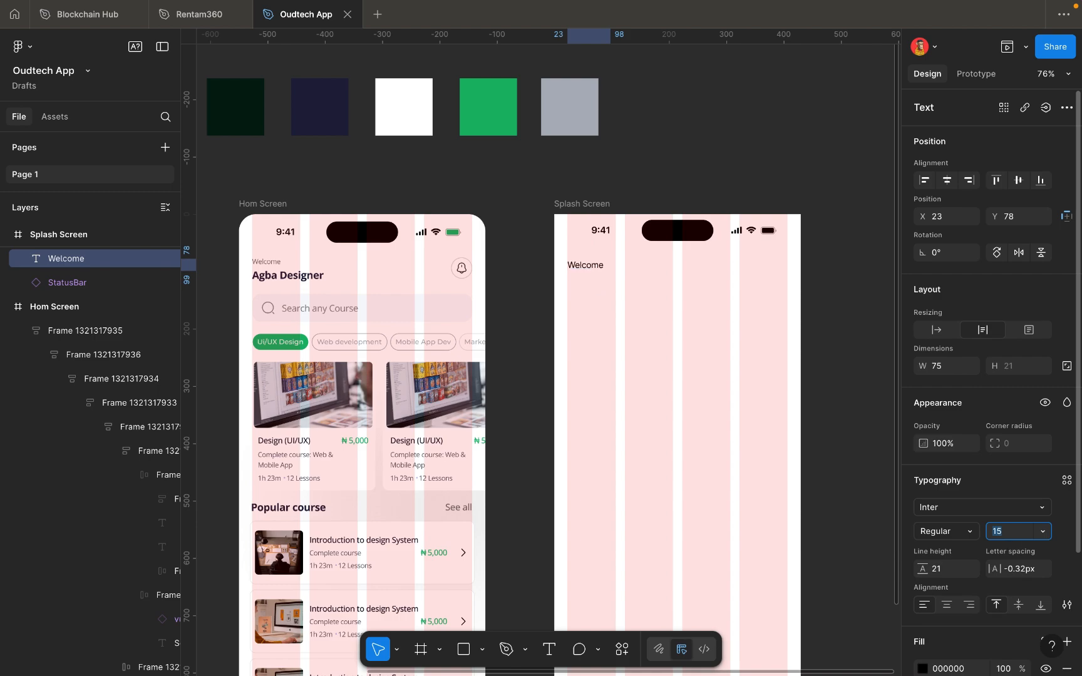
key("Down")
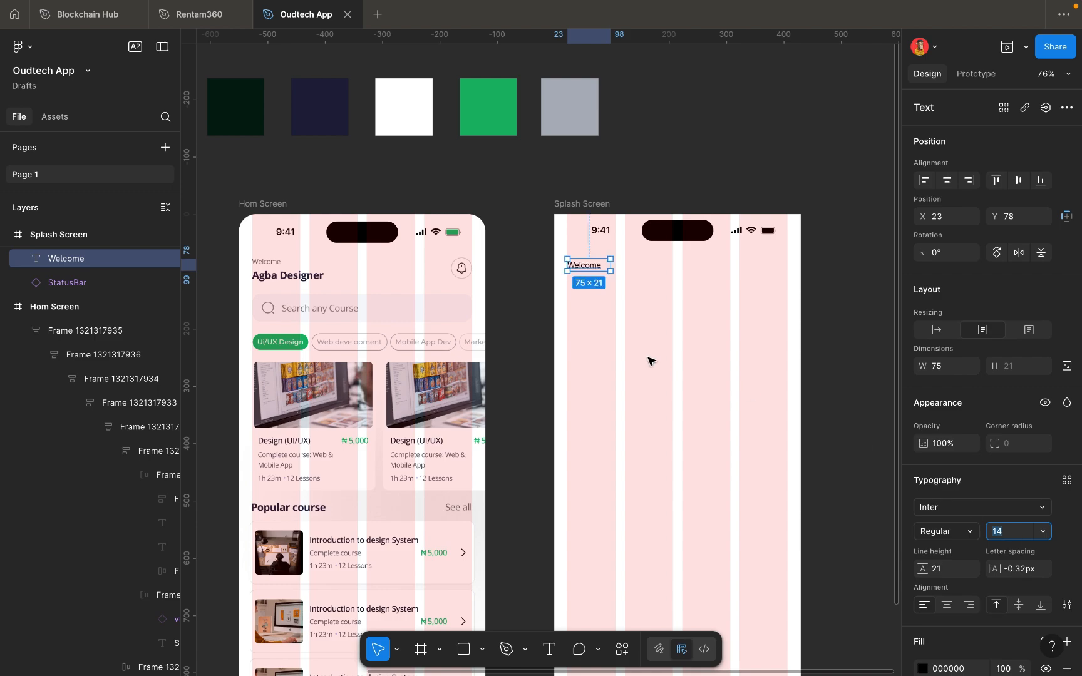
Hide the Splash Screen's 4-column layout guide, then hide the layout guides across the whole canvas.
scroll(634, 315, "left", 2)
scroll(634, 315, "up", 1)
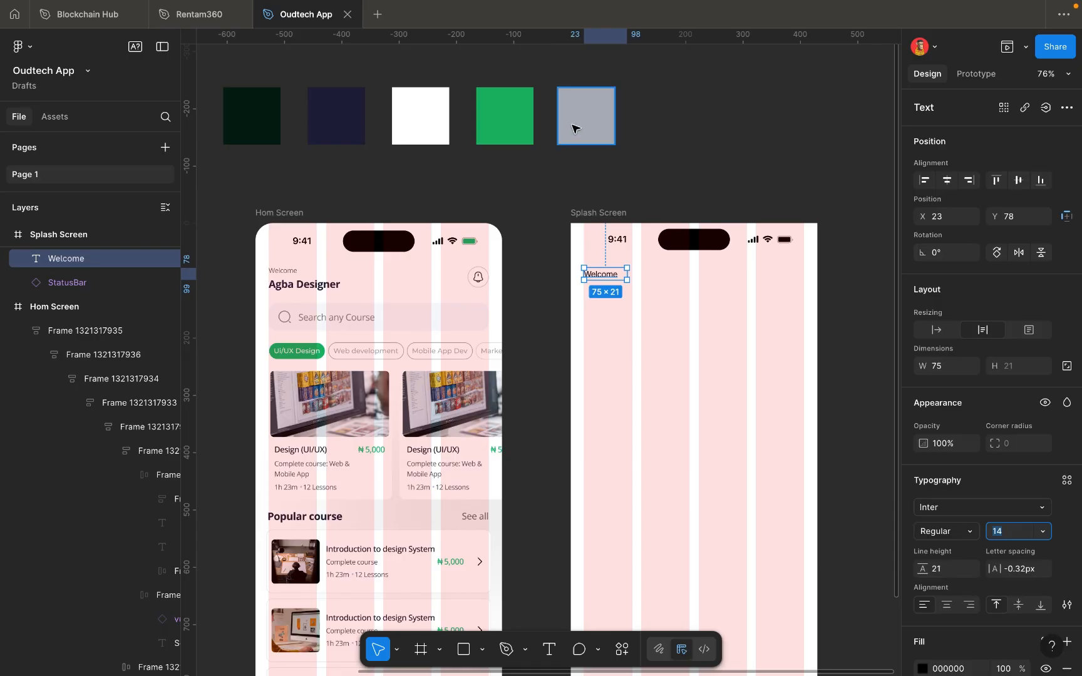
scroll(577, 294, "up", 1)
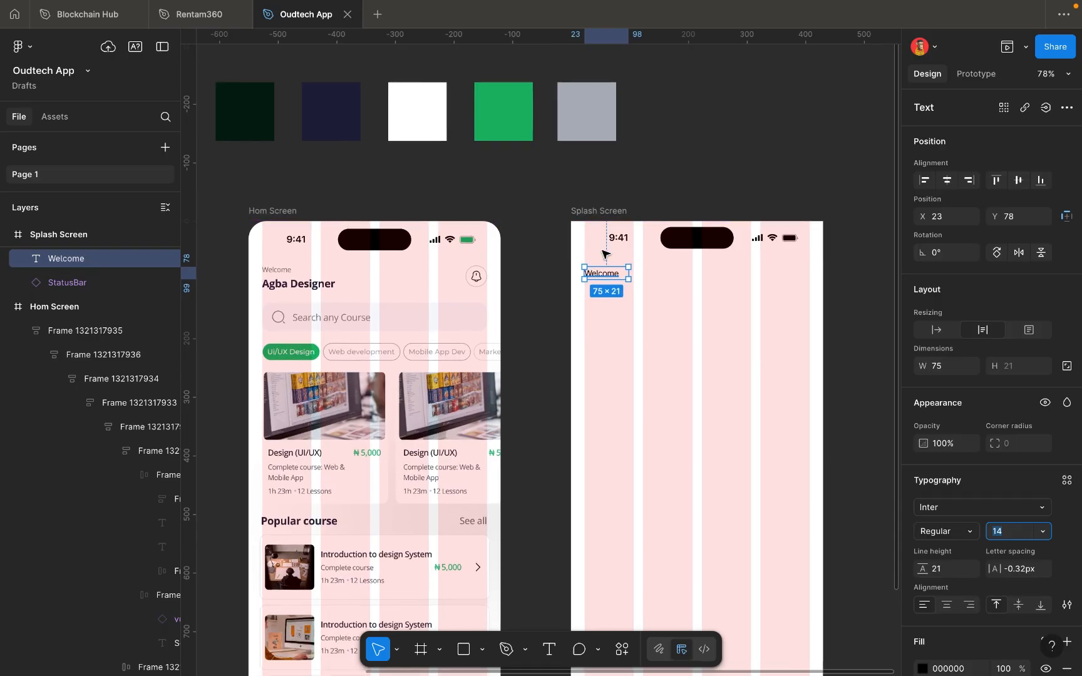
left_click(601, 212)
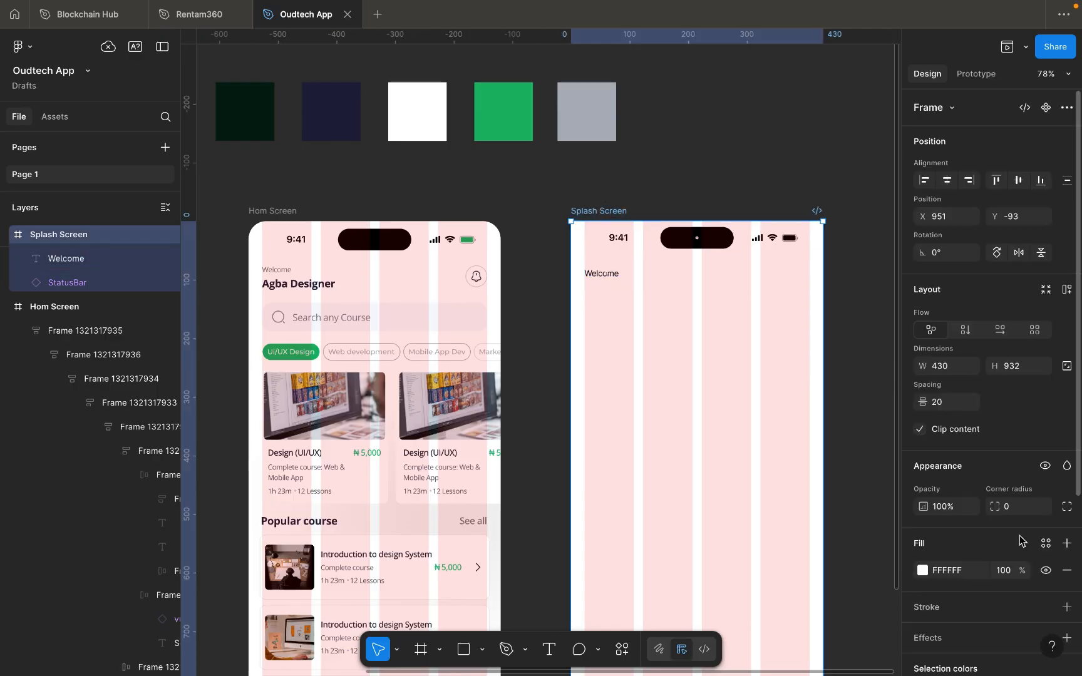
scroll(1022, 542, "down", 5)
left_click(1045, 586)
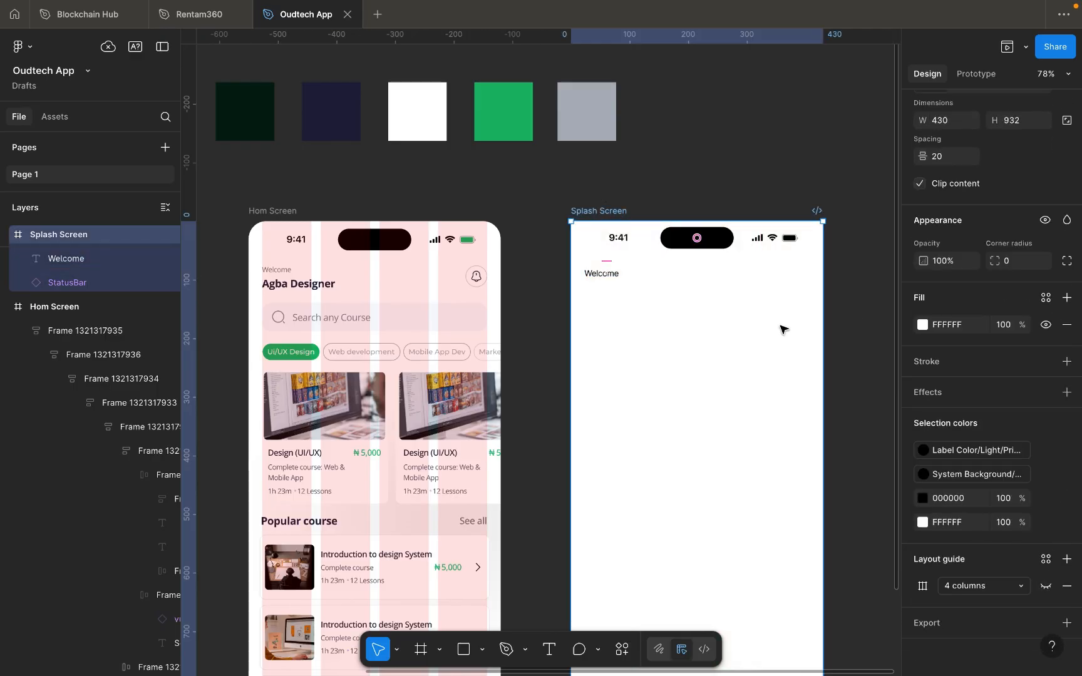
left_click(284, 213)
key("ctrl+shift+4")
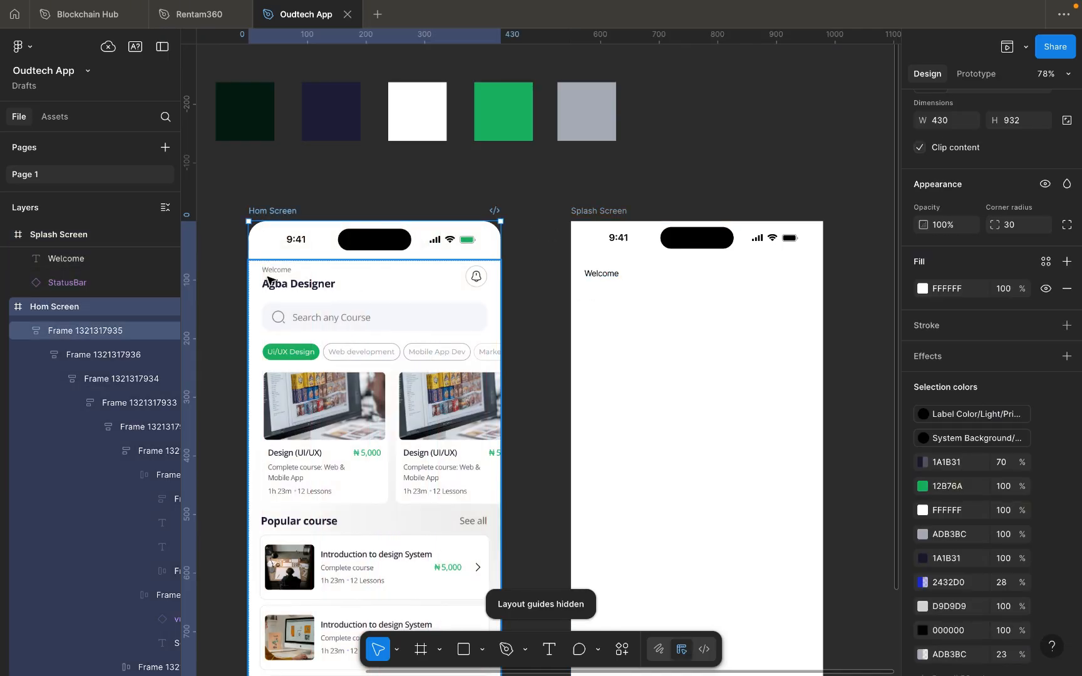
Select the nested "Welcome" text in the Hom Screen header and pick up its fill hex code, 757575.
scroll(267, 279, "up", 10)
double_click(291, 255)
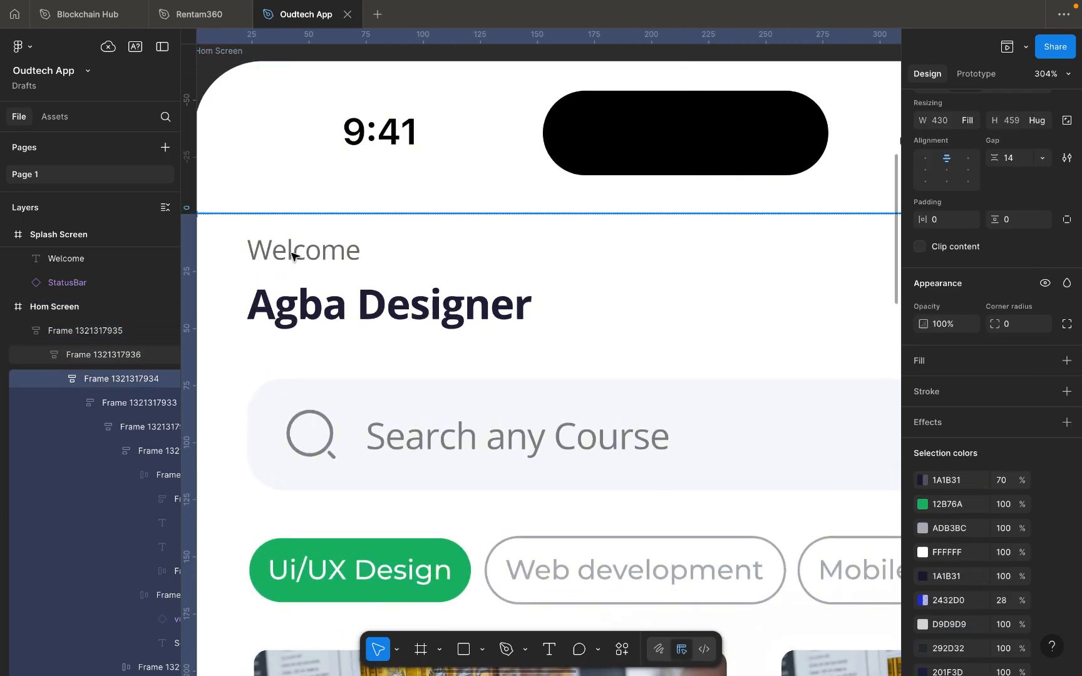
double_click(291, 255)
double_click(292, 256)
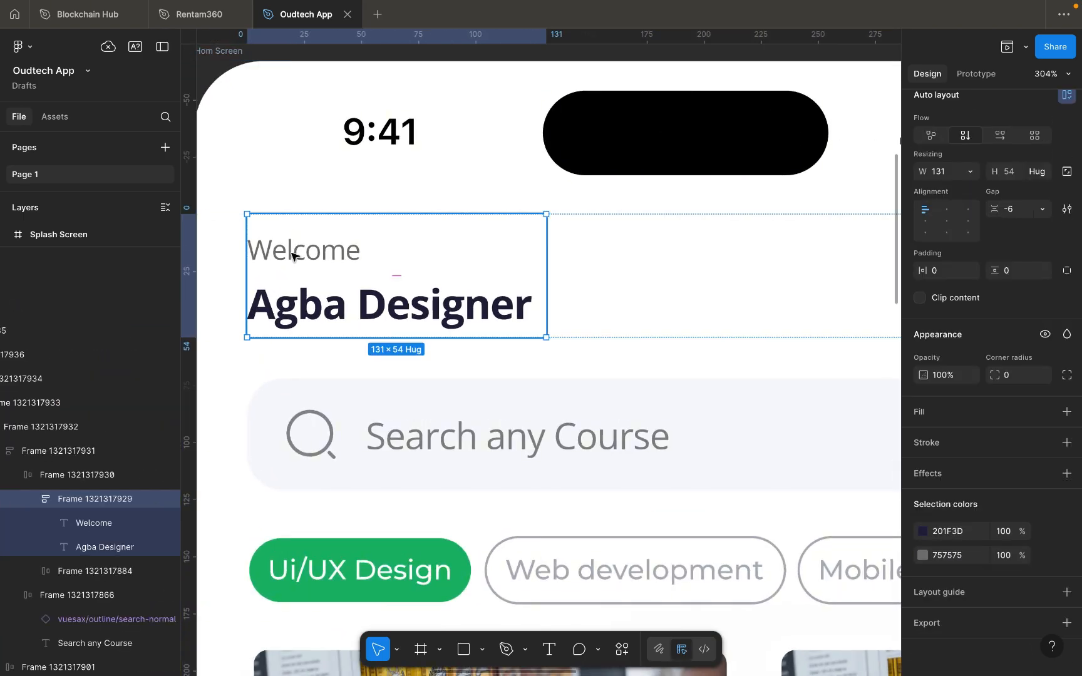
double_click(291, 255)
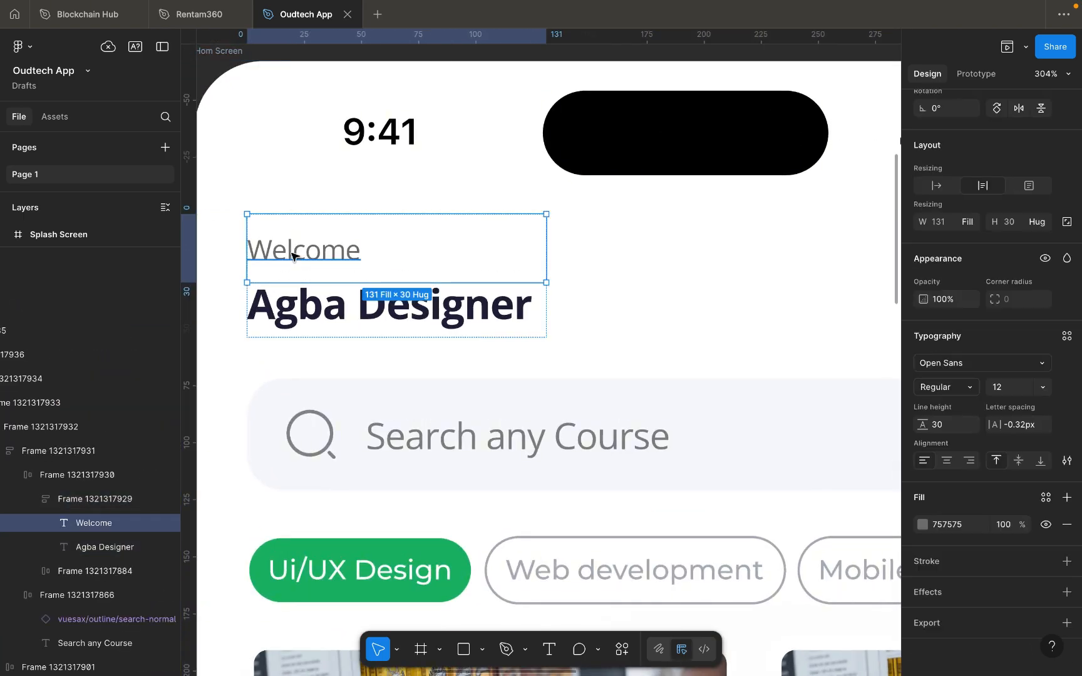
left_click(956, 530)
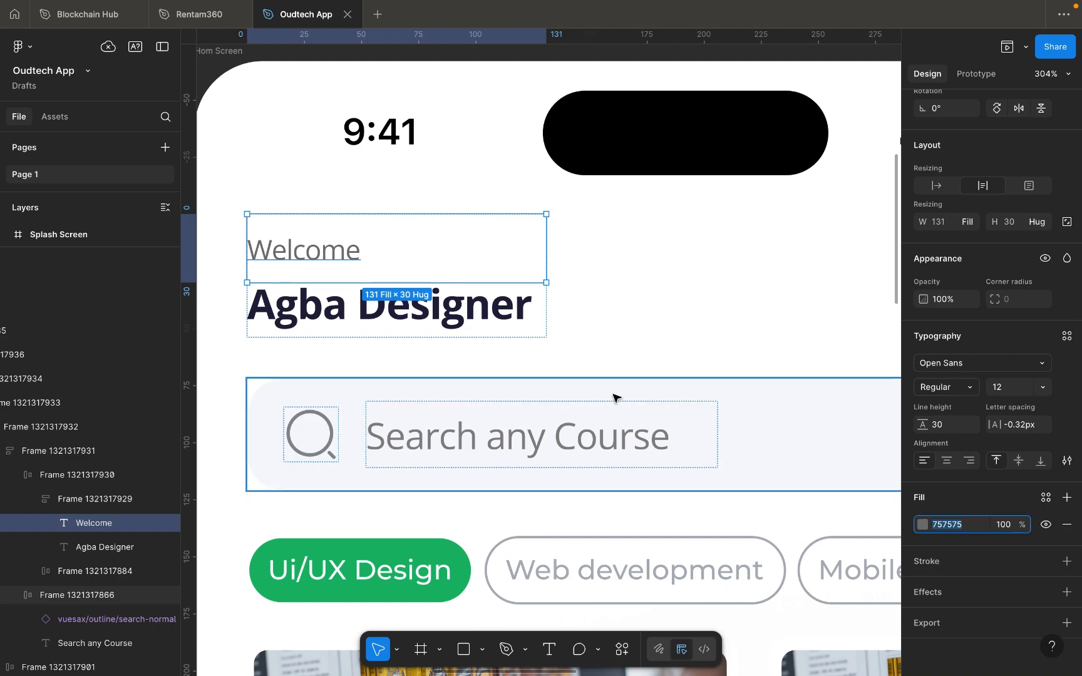
Duplicate the light grey swatch beside itself at the end of the colour row and set the copy's fill to 757575.
scroll(617, 398, "down", 10)
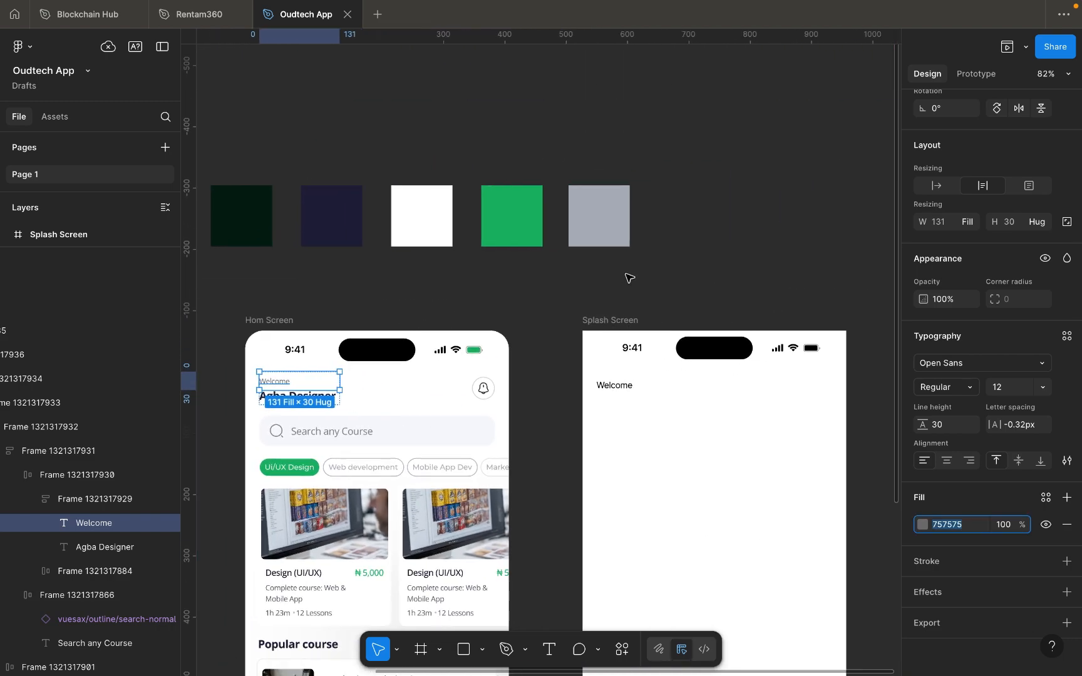
left_click(609, 239)
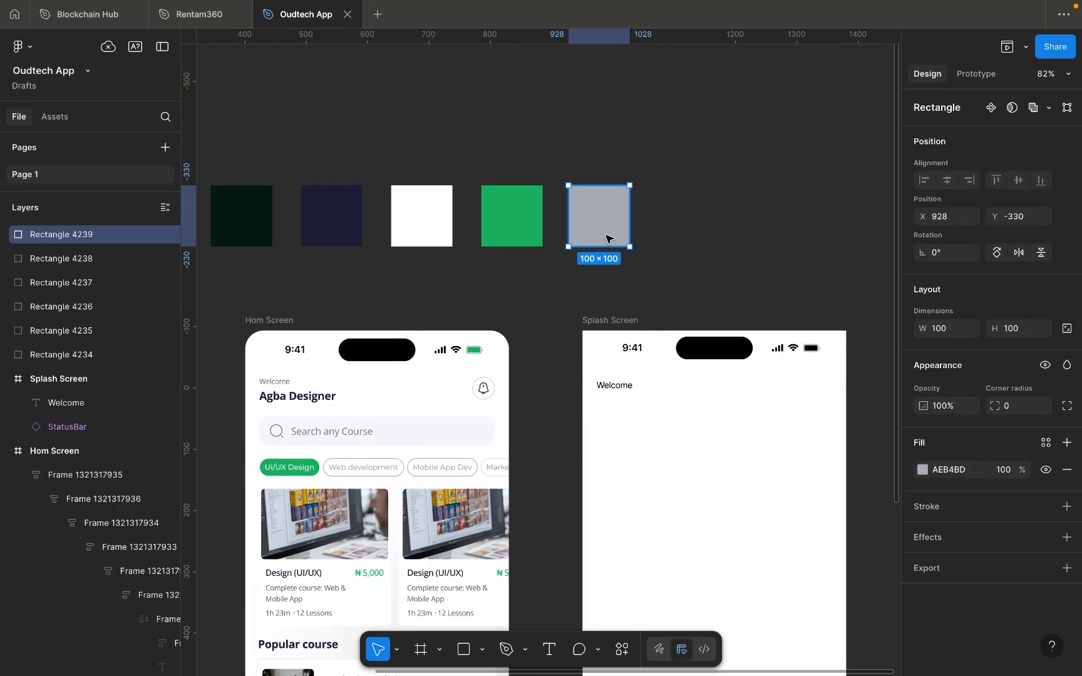
left_click_drag(608, 236, 689, 243)
left_click(948, 473)
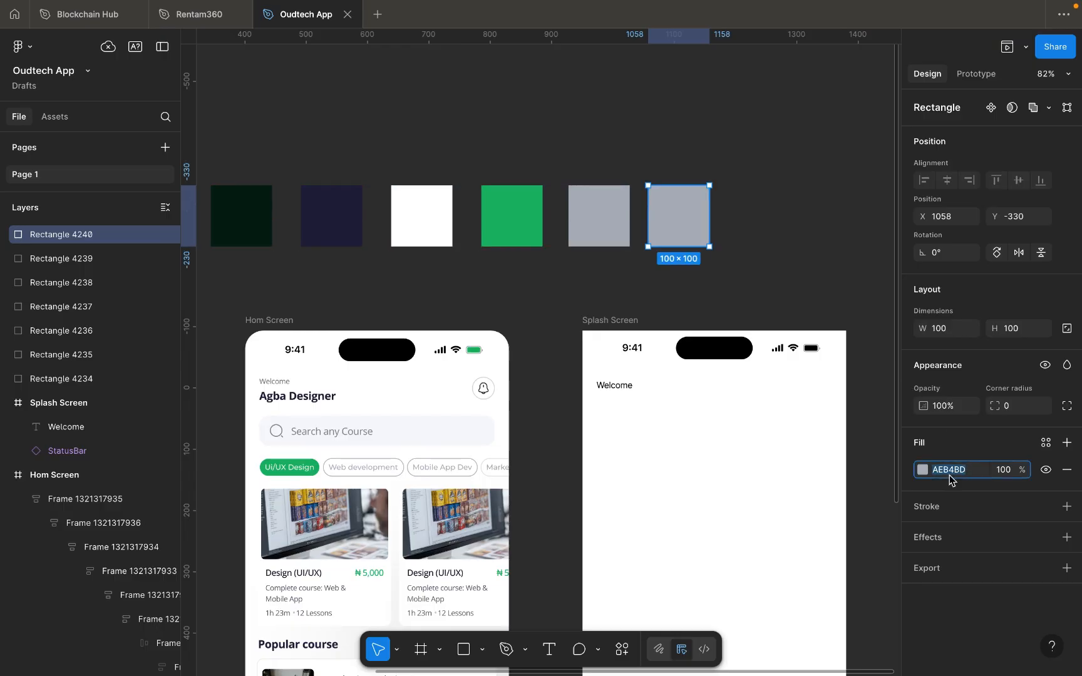
type("757575")
left_click(825, 229)
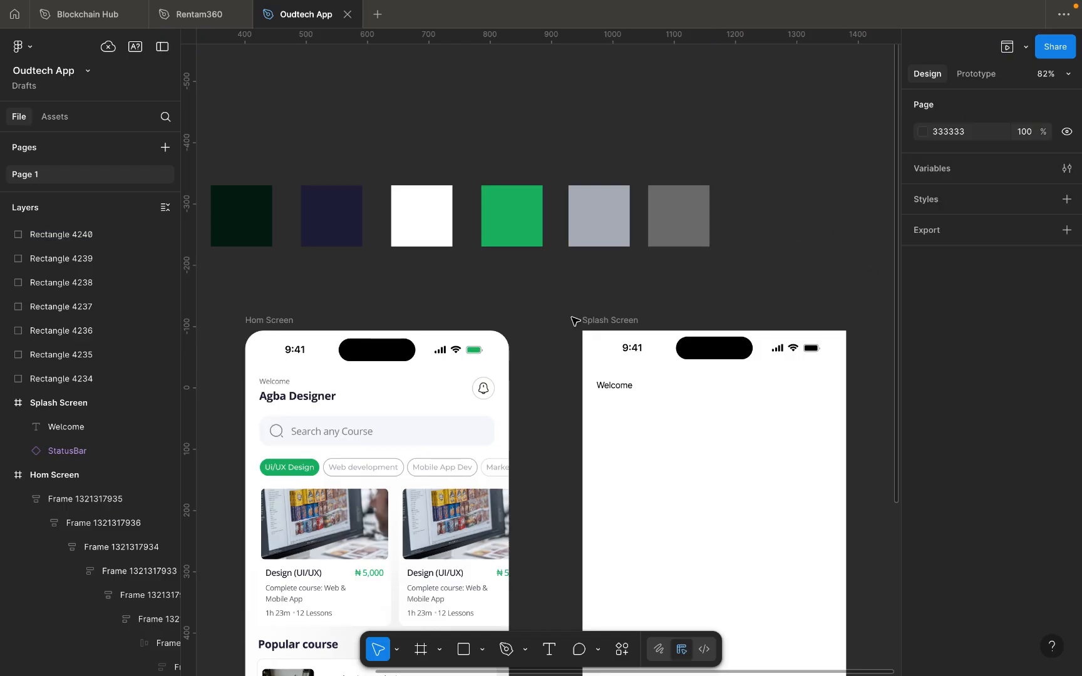
Recolor the Splash Screen's "Welcome" text by sampling the 757575 grey swatch with the eyedropper.
left_click(602, 386)
scroll(966, 579, "down", 1)
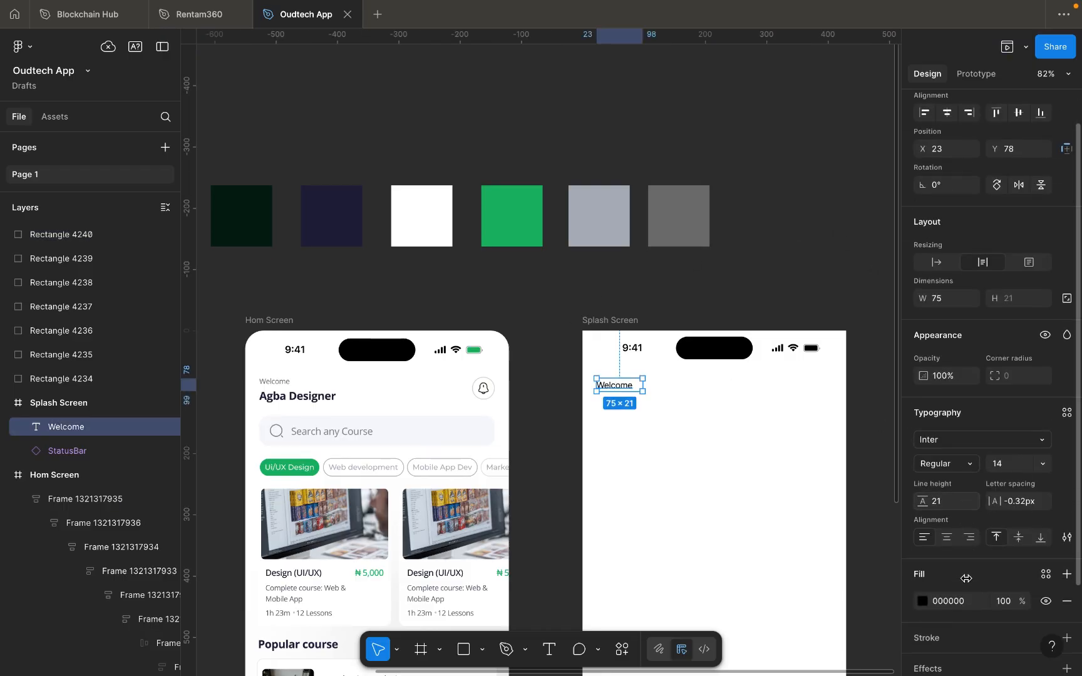
left_click(924, 525)
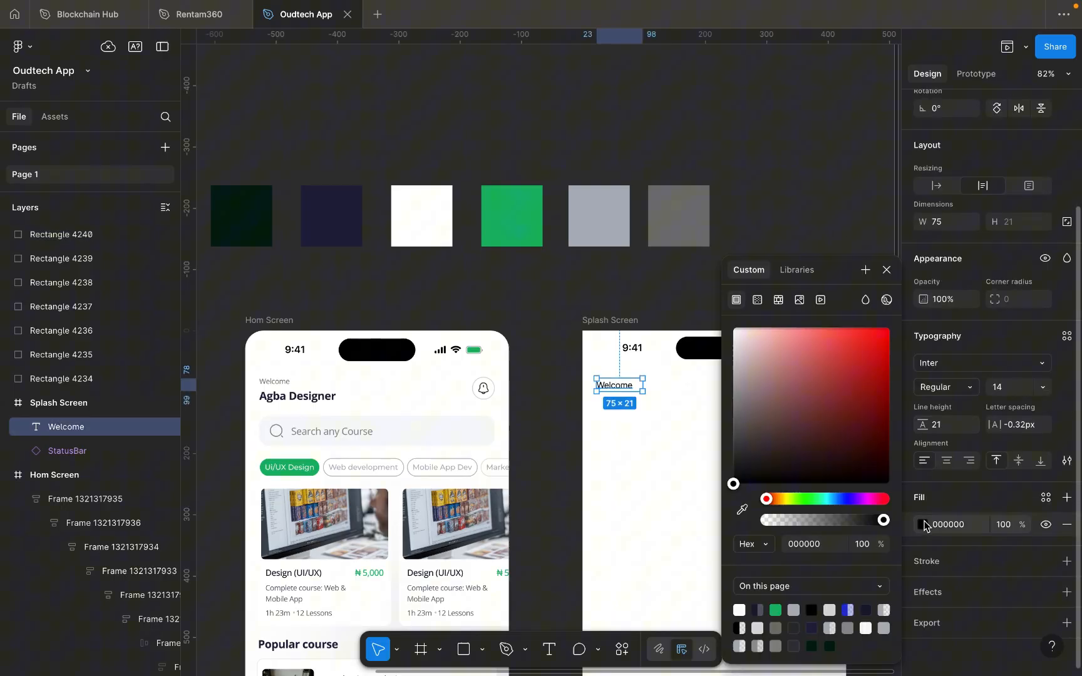
left_click(742, 510)
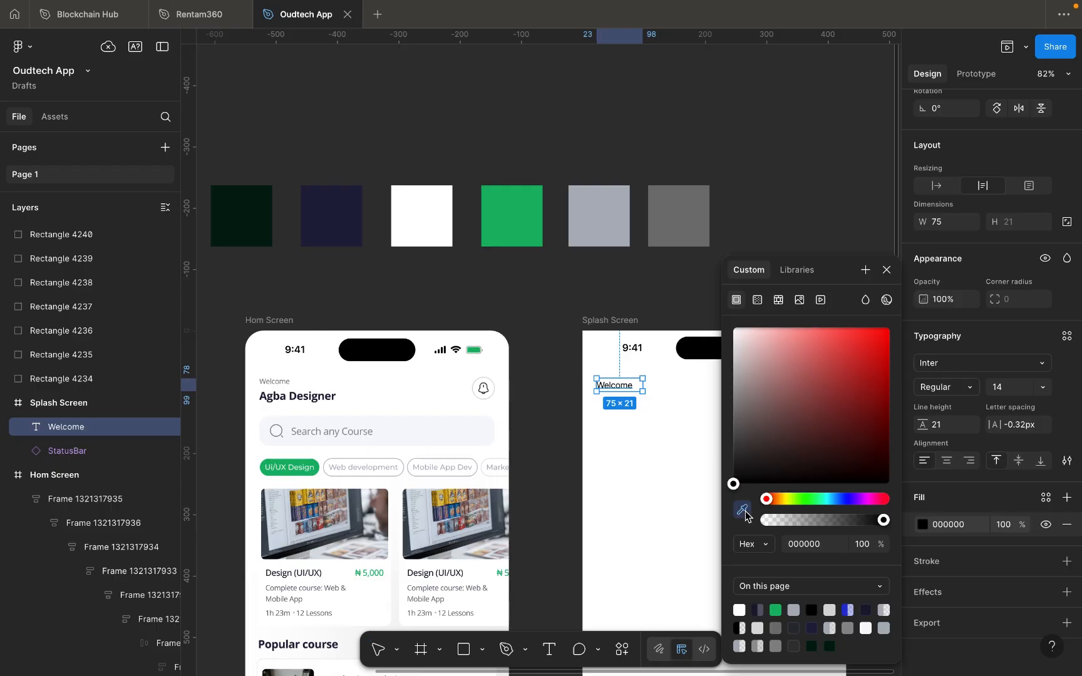
left_click(685, 226)
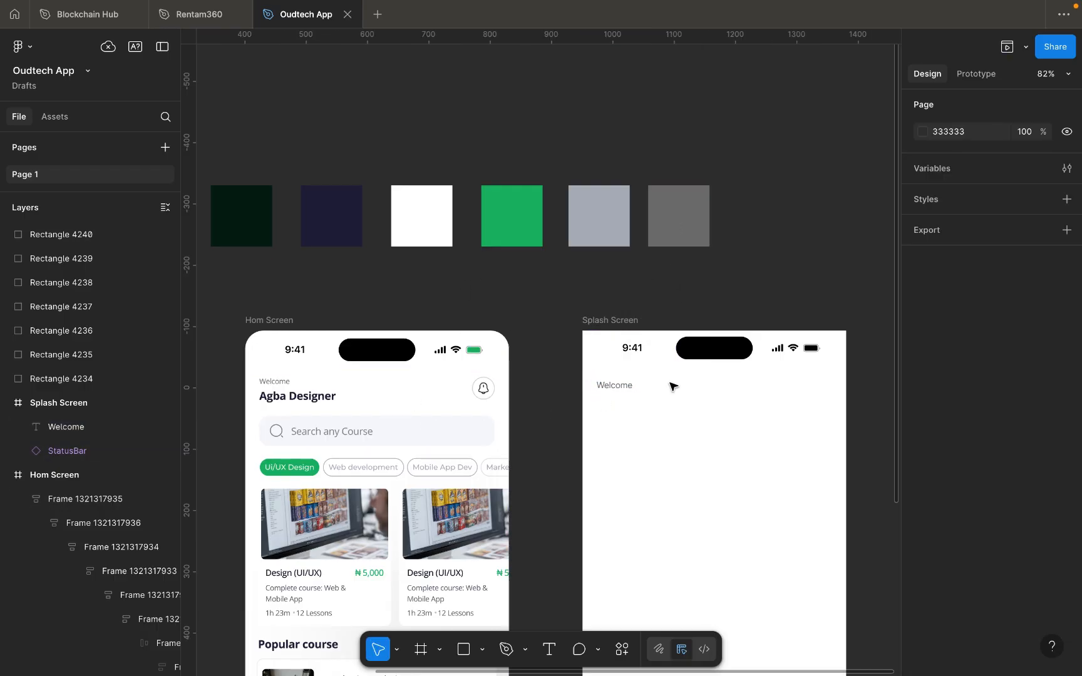
Duplicate the Splash Screen's "Welcome" text directly below itself at Y 107.
left_click(628, 387)
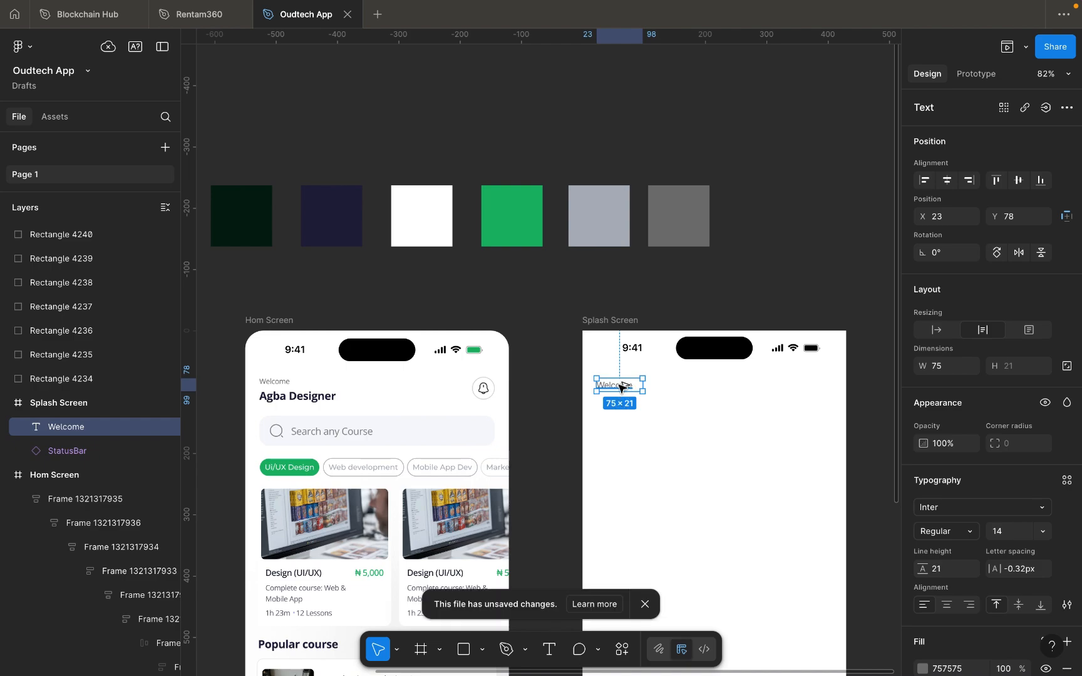
left_click(645, 604)
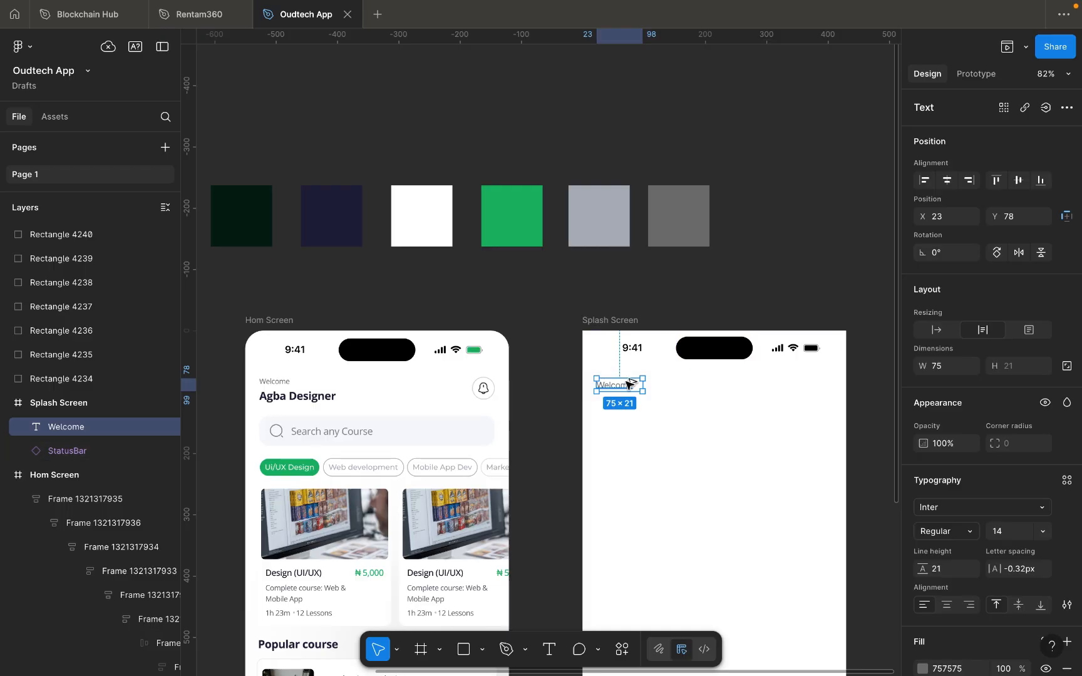
left_click_drag(628, 383, 628, 400)
scroll(626, 400, "up", 2)
Change the duplicated text to "Agba Designer" and widen its text box to 113 so it fits on one line.
double_click(626, 401)
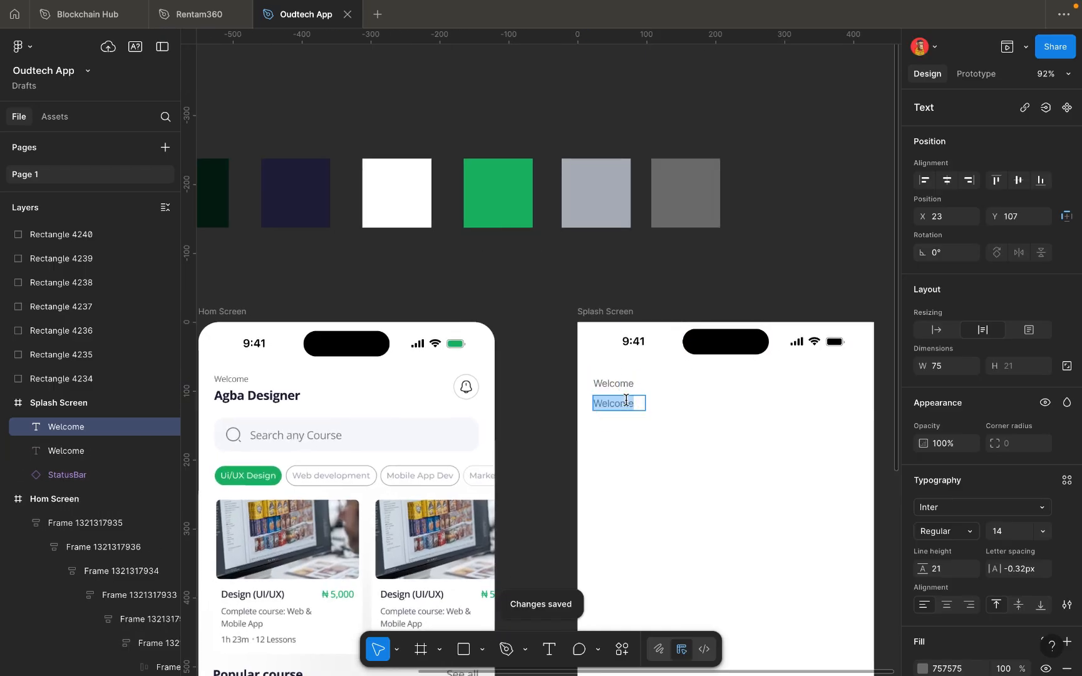
type("Agba")
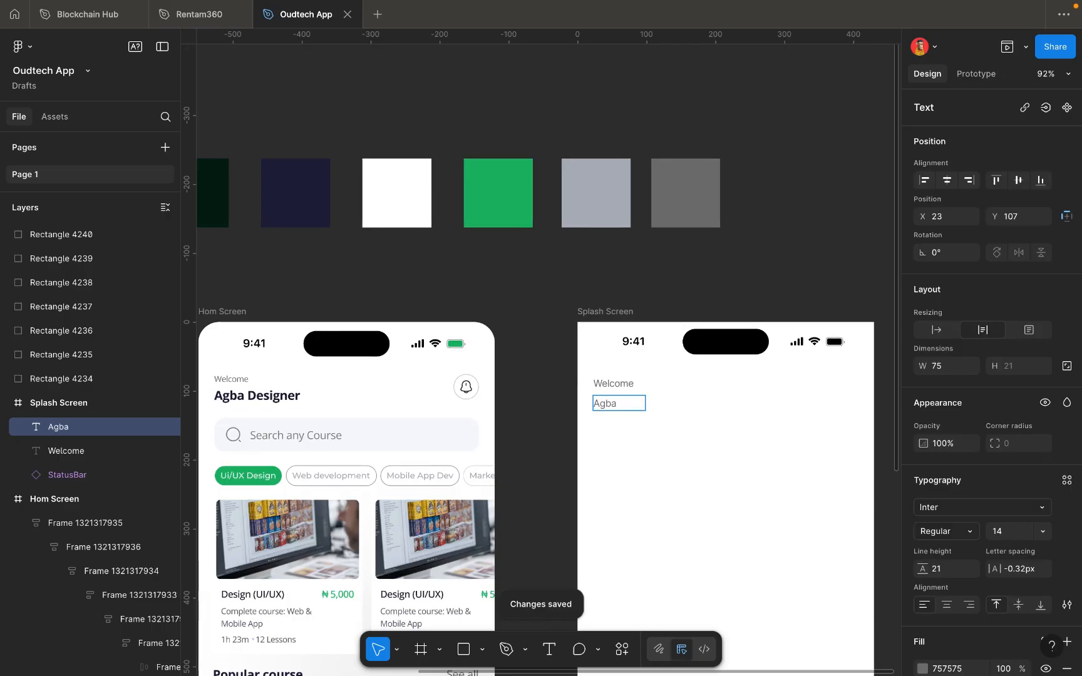
type(" Des")
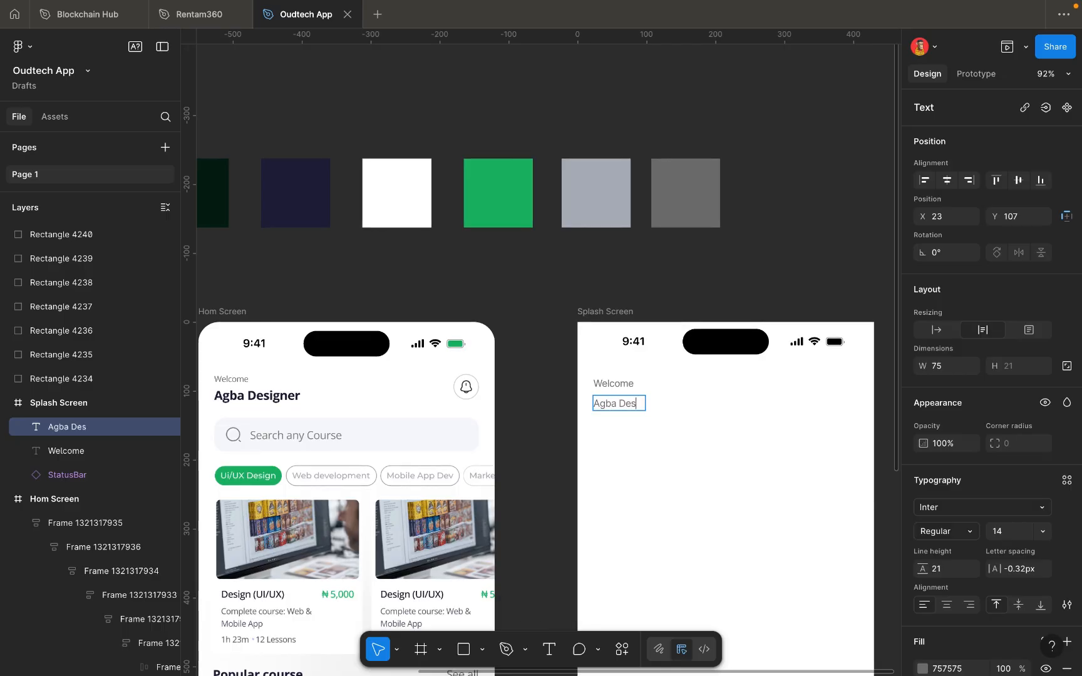
type("igner")
key("Escape")
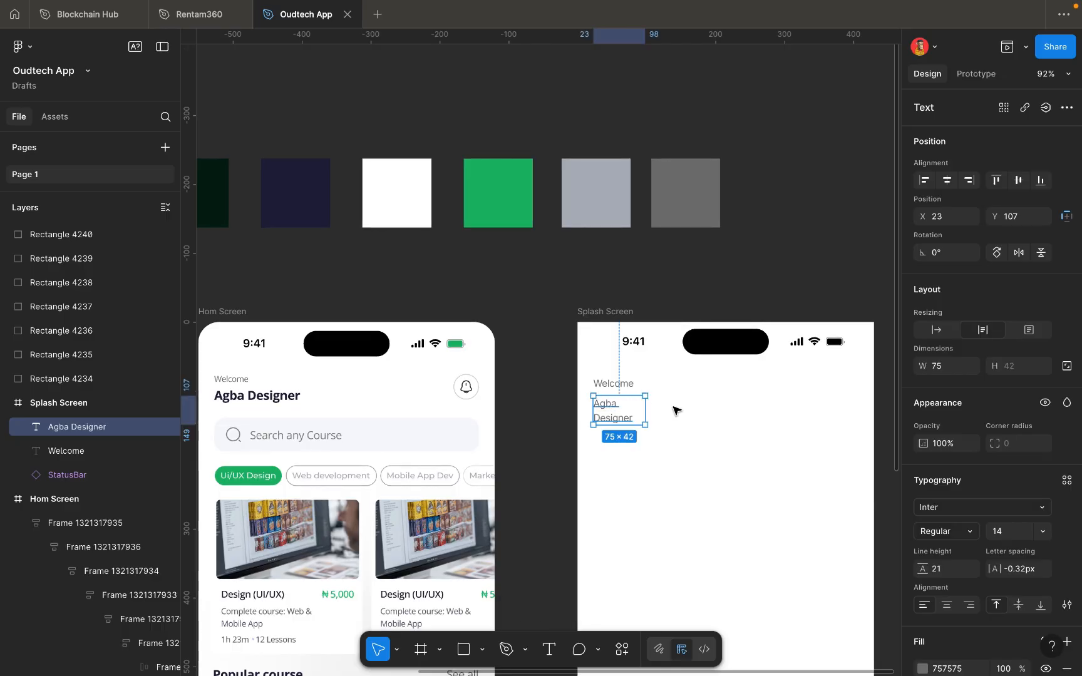
left_click_drag(648, 410, 671, 408)
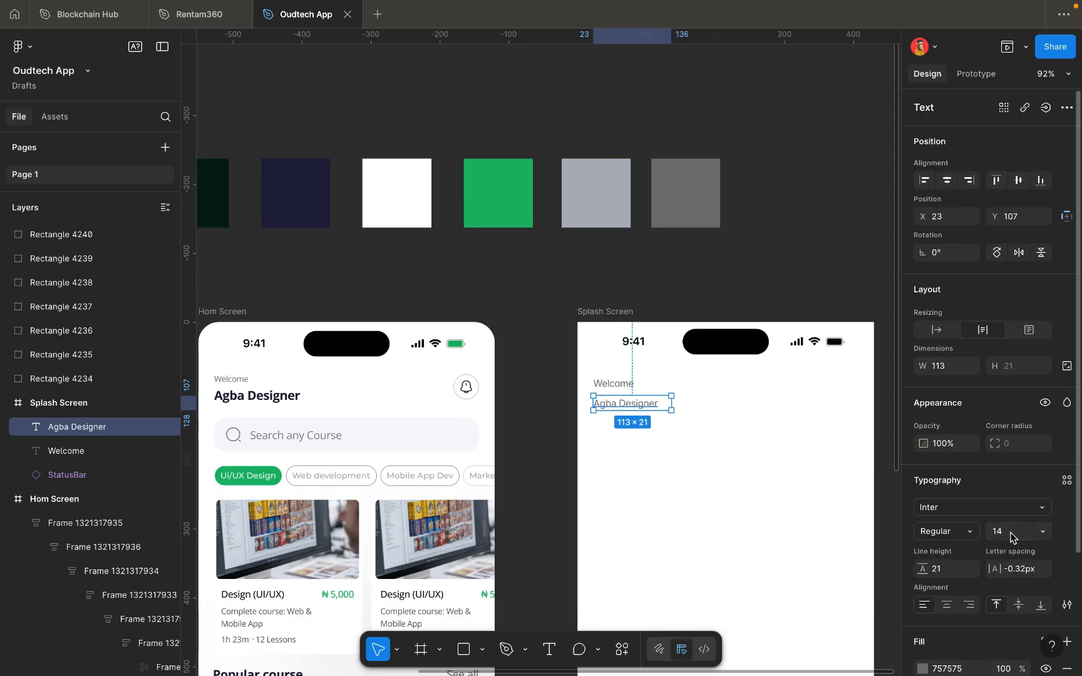
Set the Splash Screen's "Agba Designer" text to font size 18 and weight Bold.
left_click(1009, 536)
type("18")
key("Return")
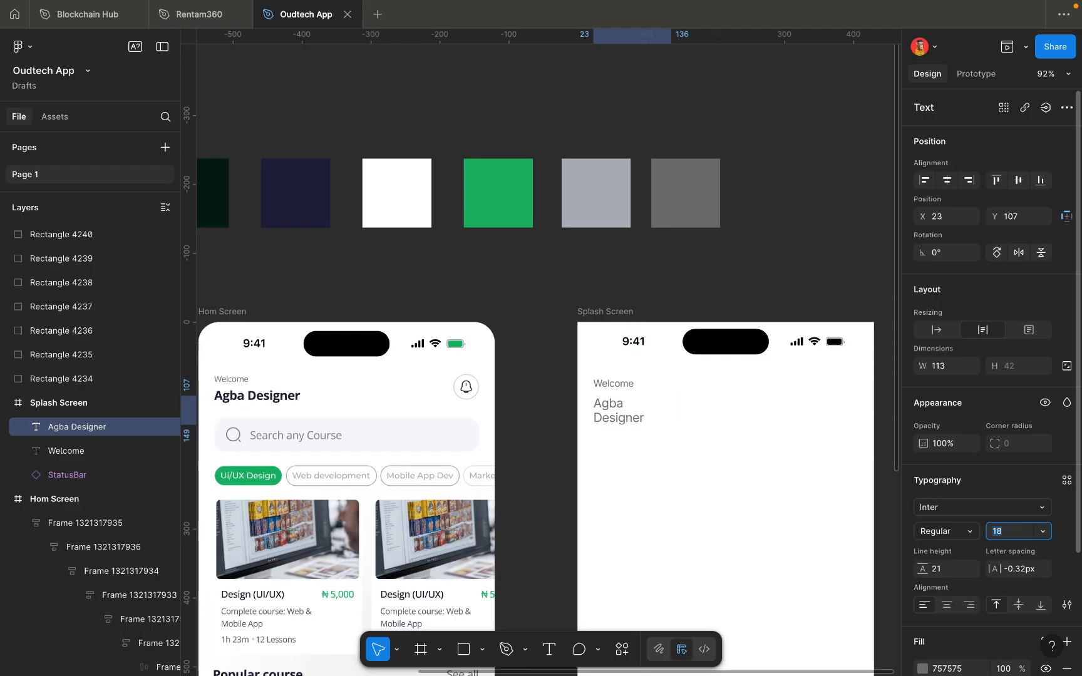
left_click(971, 512)
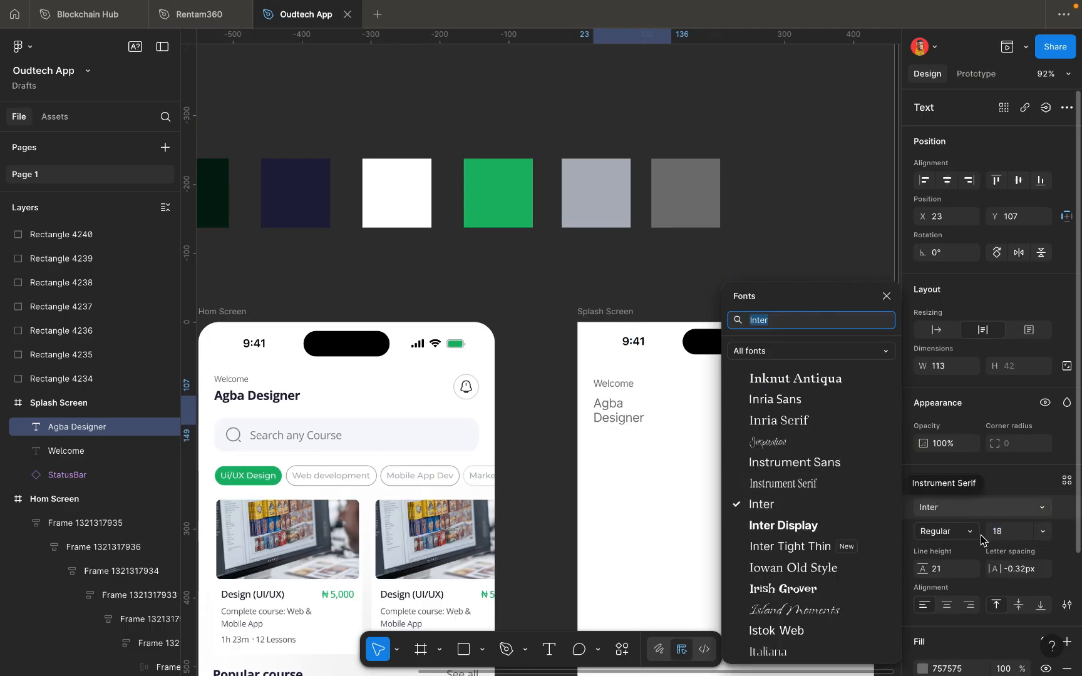
left_click(971, 534)
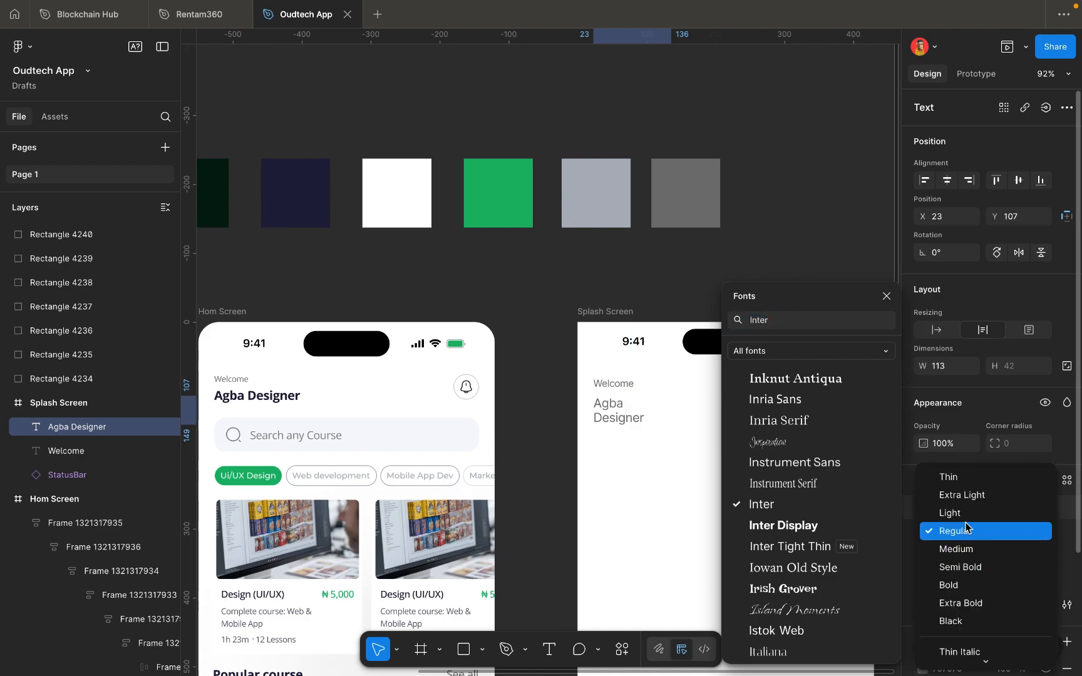
left_click(962, 527)
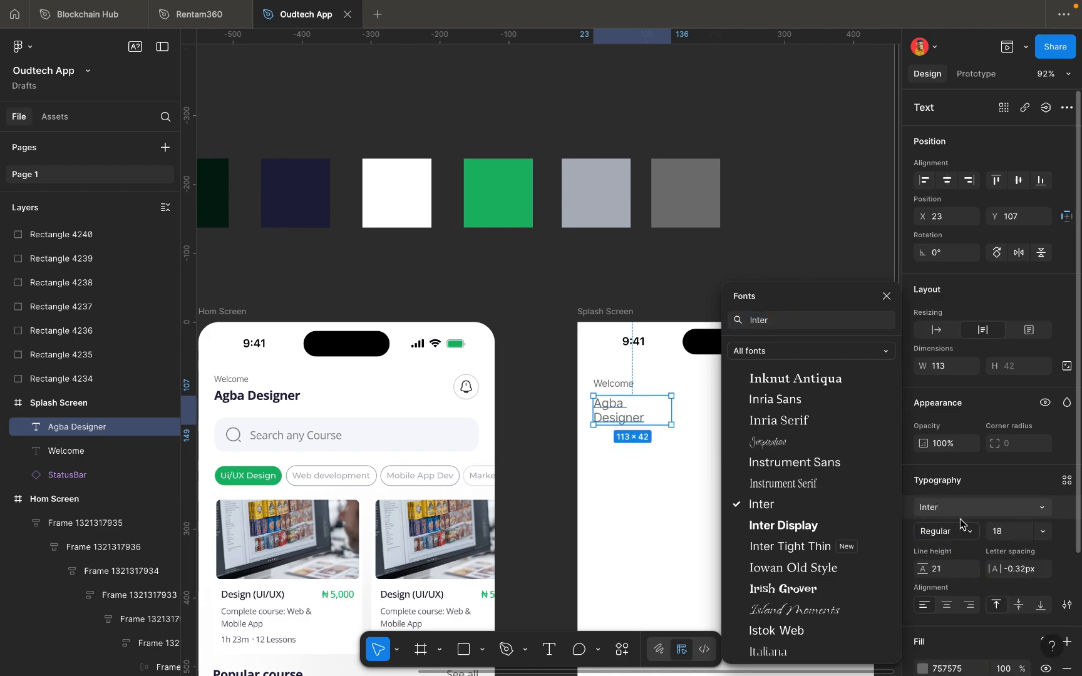
left_click(966, 534)
left_click(965, 534)
left_click(968, 536)
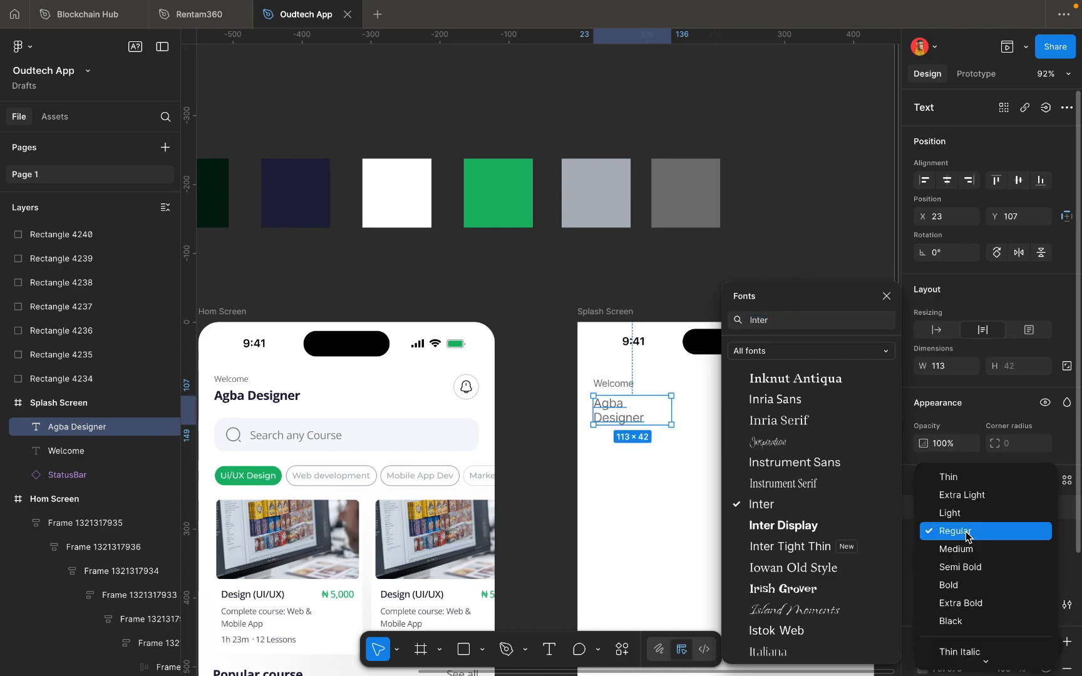
left_click(968, 587)
left_click(689, 478)
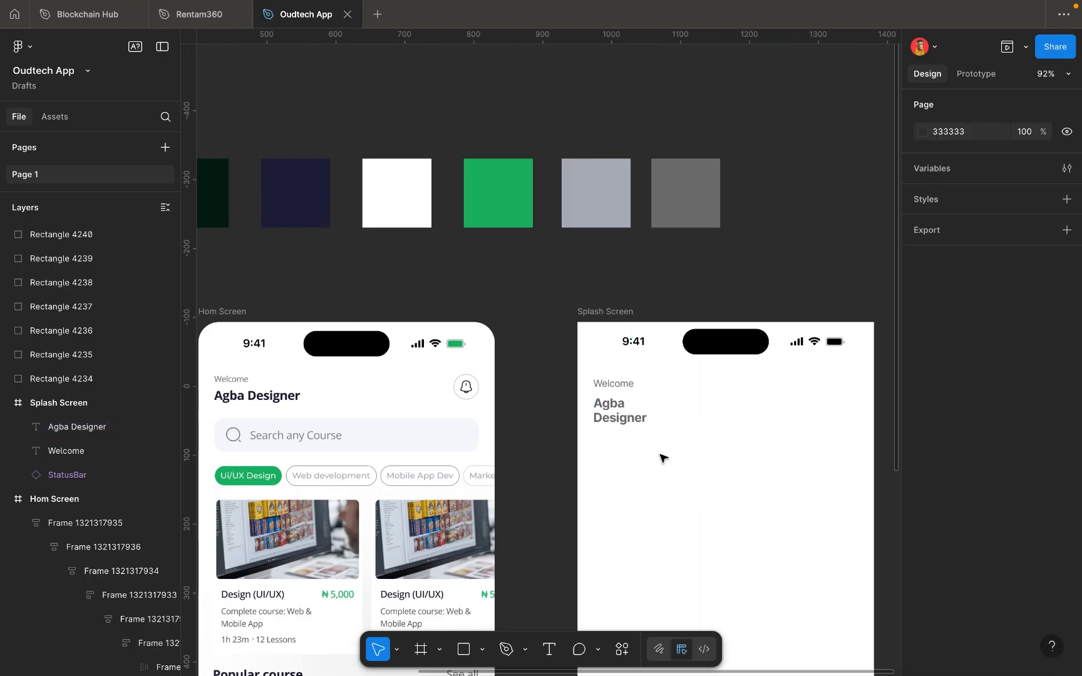
Widen the "Agba Designer" text box to 130 so the enlarged text fits on one line.
double_click(648, 417)
key("Escape")
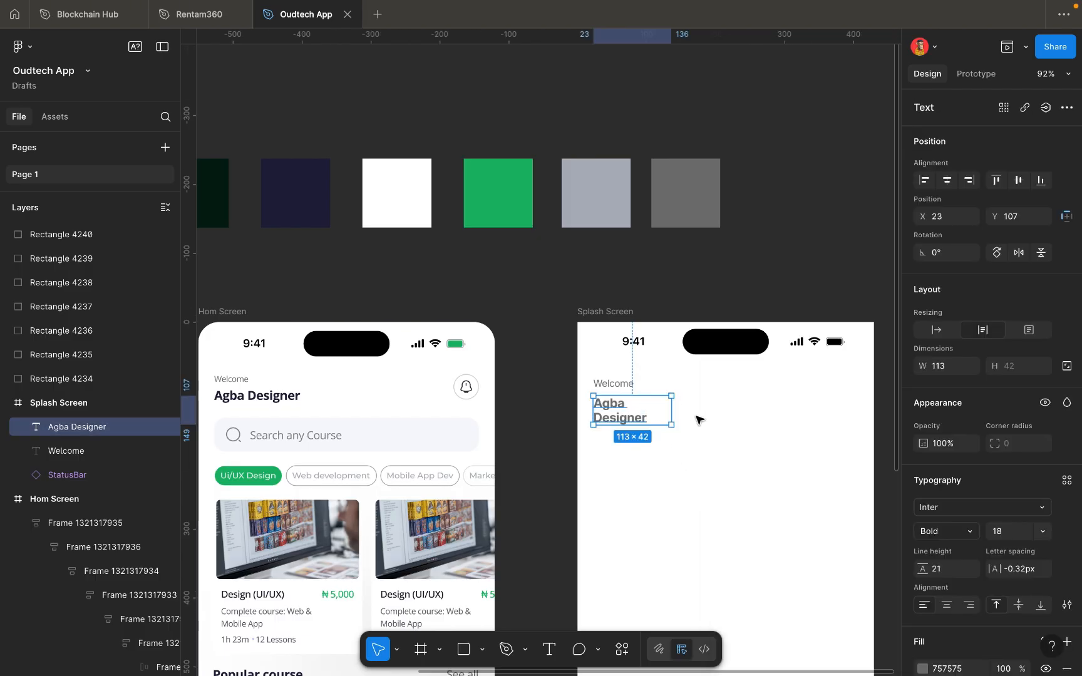
mouse_move(673, 410)
left_mouse_down()
mouse_move(694, 411)
mouse_move(683, 410)
left_mouse_up()
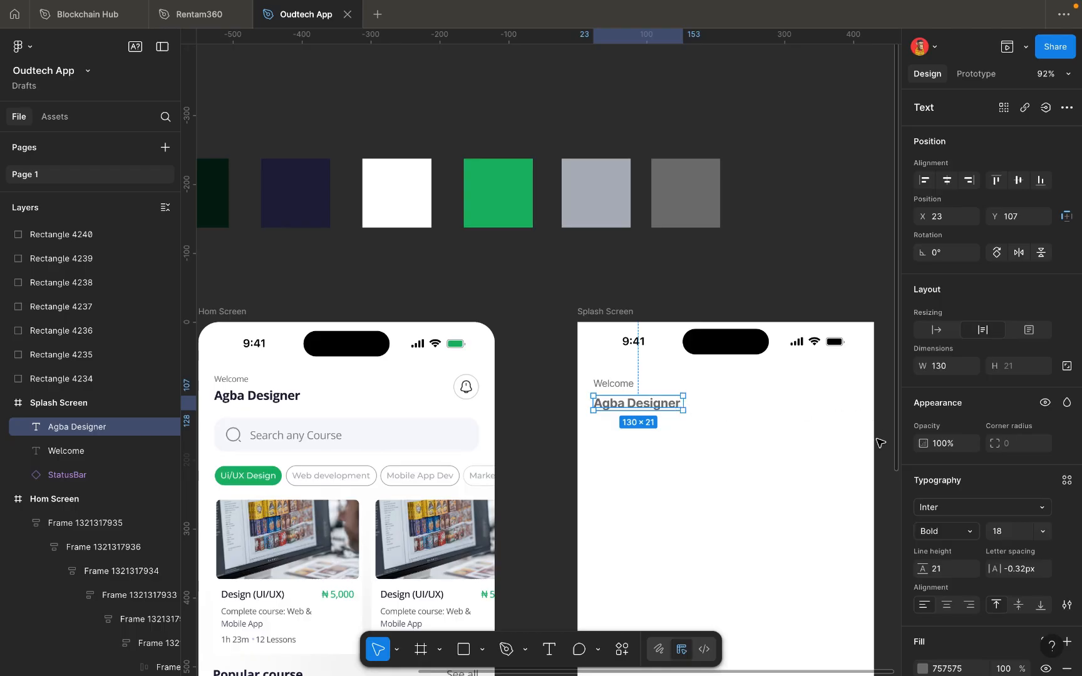
Recolor the "Agba Designer" text by sampling the dark navy swatch with the eyedropper.
scroll(913, 451, "down", 5)
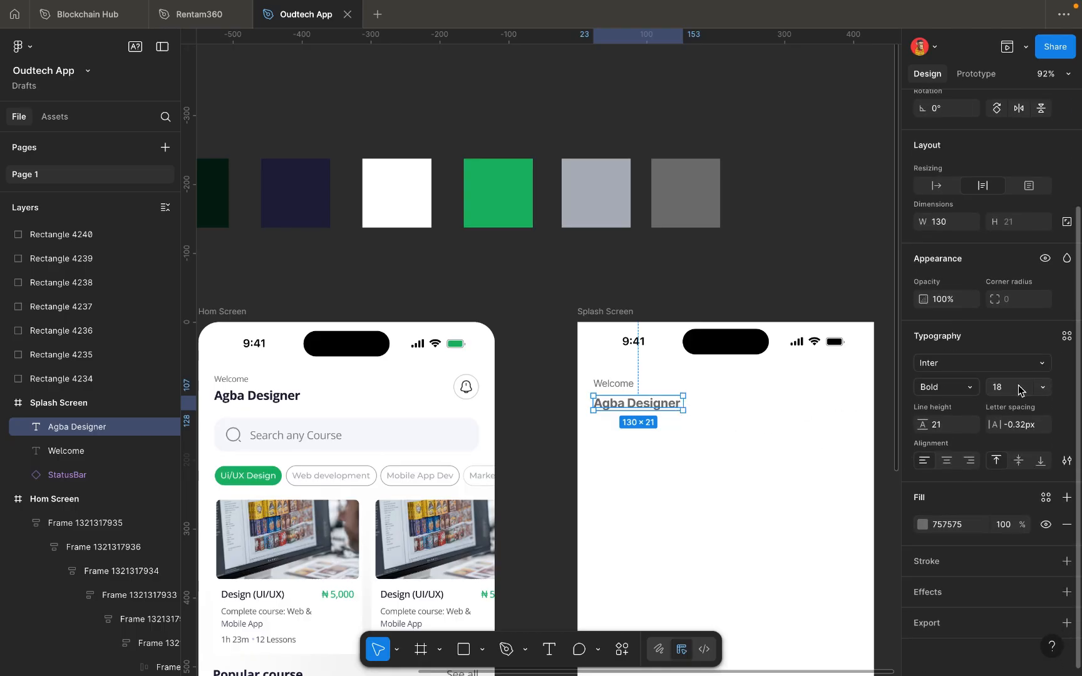
left_click(923, 524)
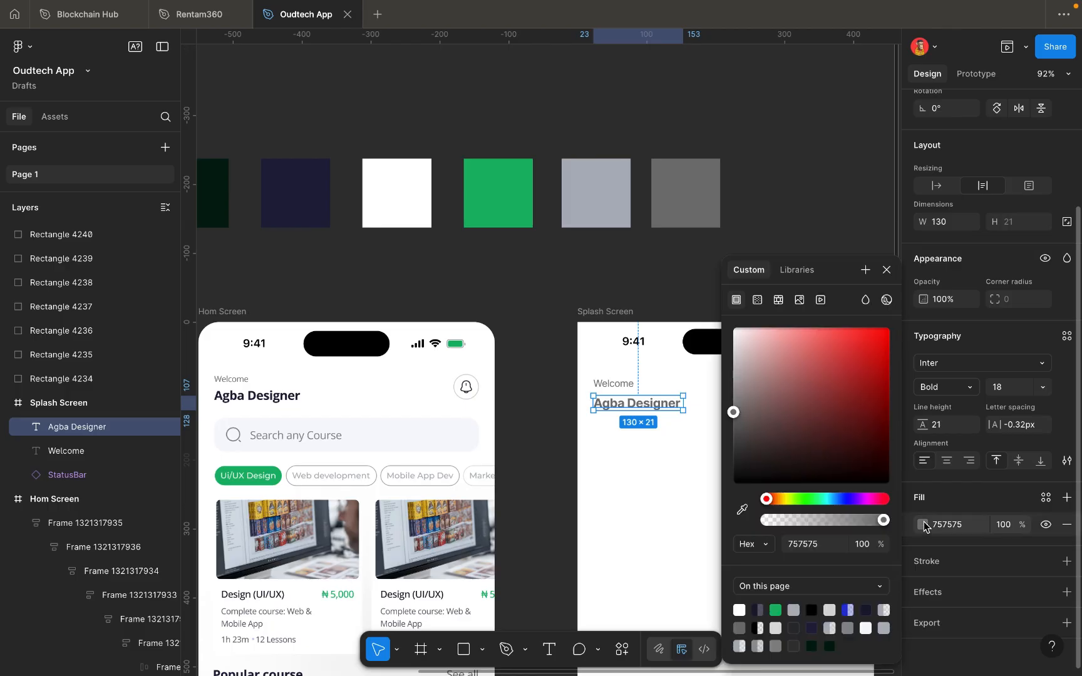
left_click(742, 509)
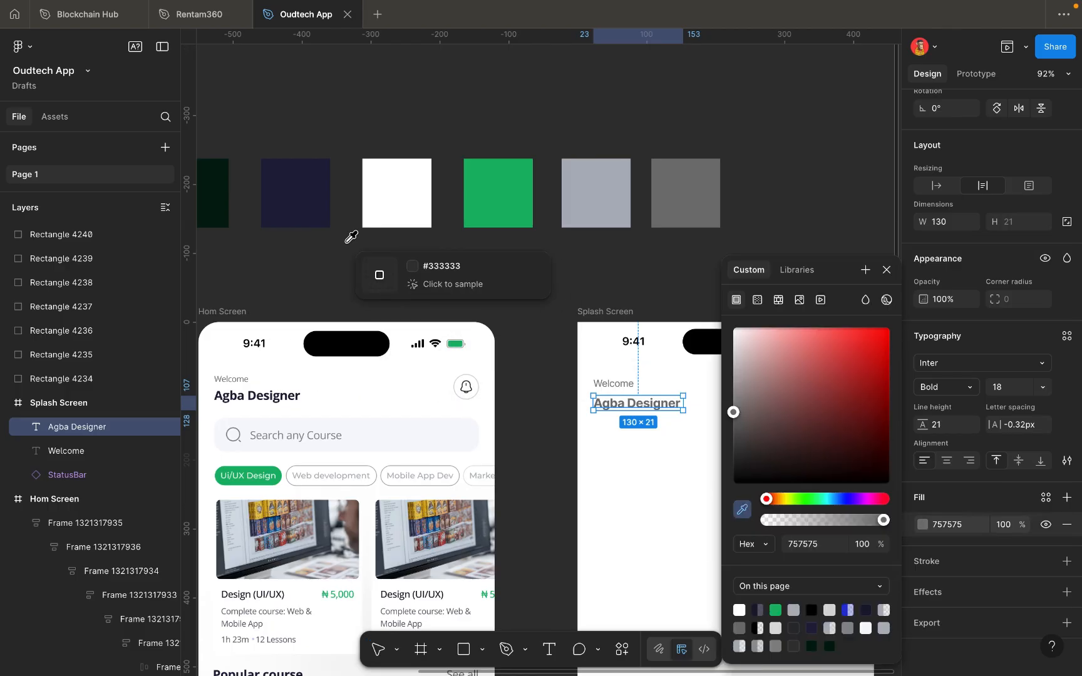
left_click(305, 187)
left_click(659, 470)
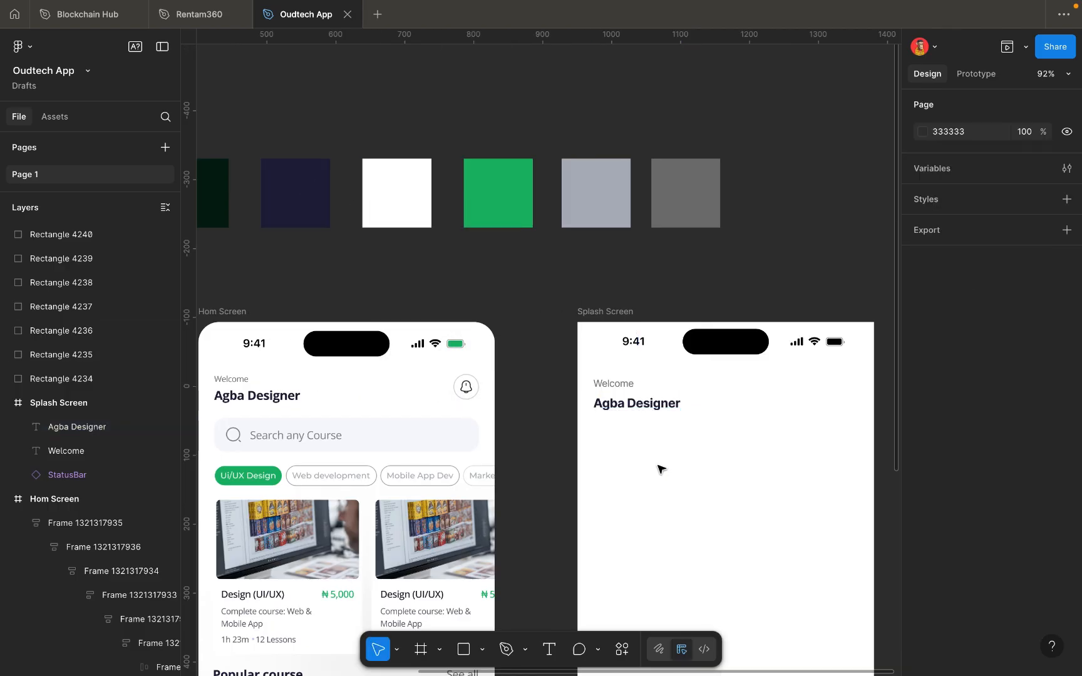
Move the "Agba Designer" text up to Y 101, closer beneath "Welcome".
left_click_drag(657, 411, 658, 408)
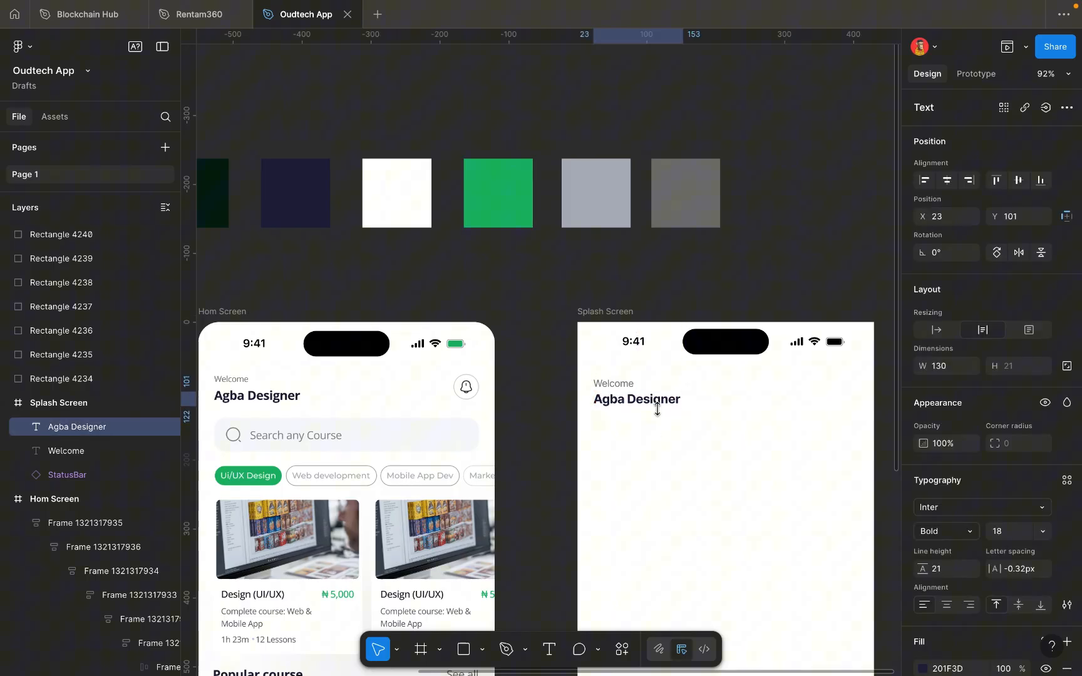
left_click(621, 383, "shift")
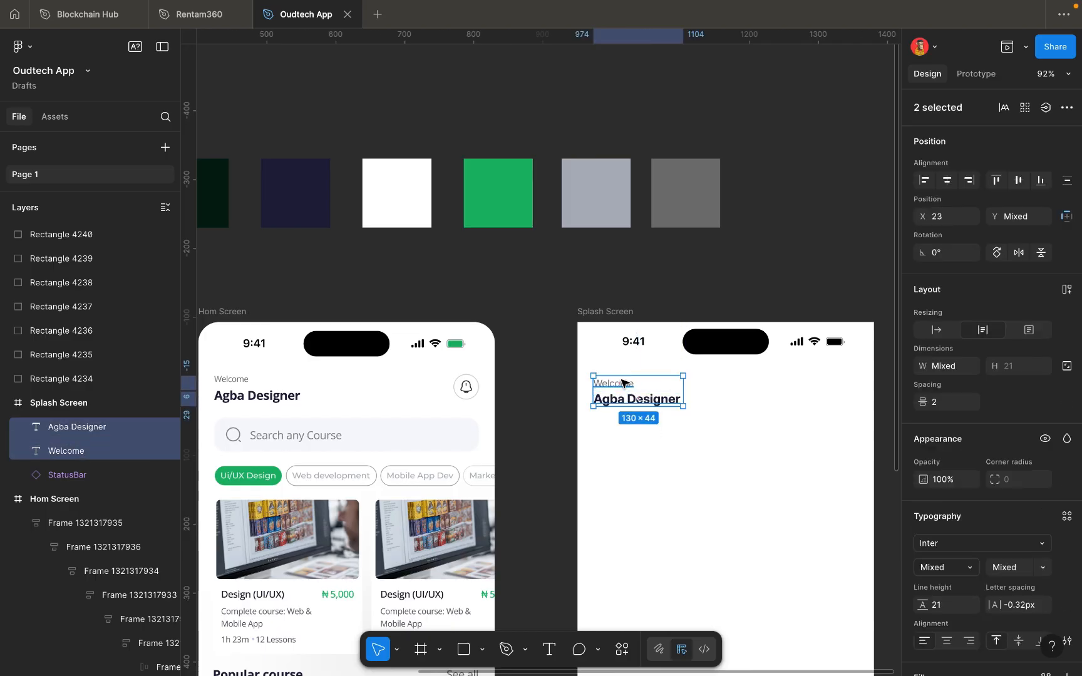
left_click(651, 468)
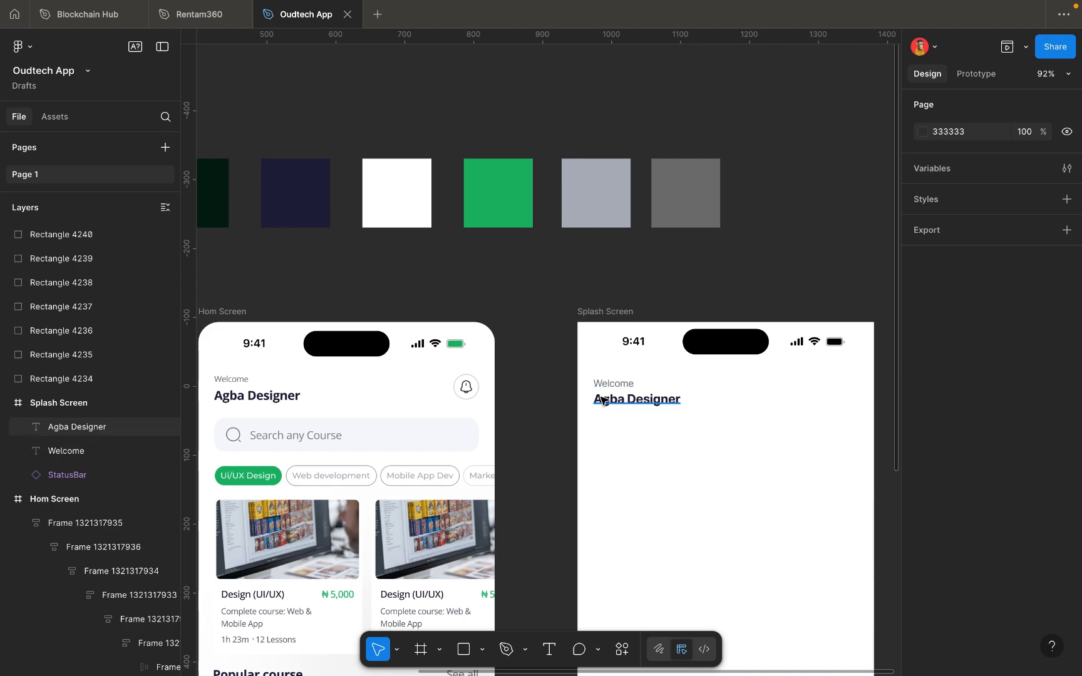
Wrap the Splash Screen's "Welcome" and "Agba Designer" texts together in an auto layout frame.
left_click(610, 401)
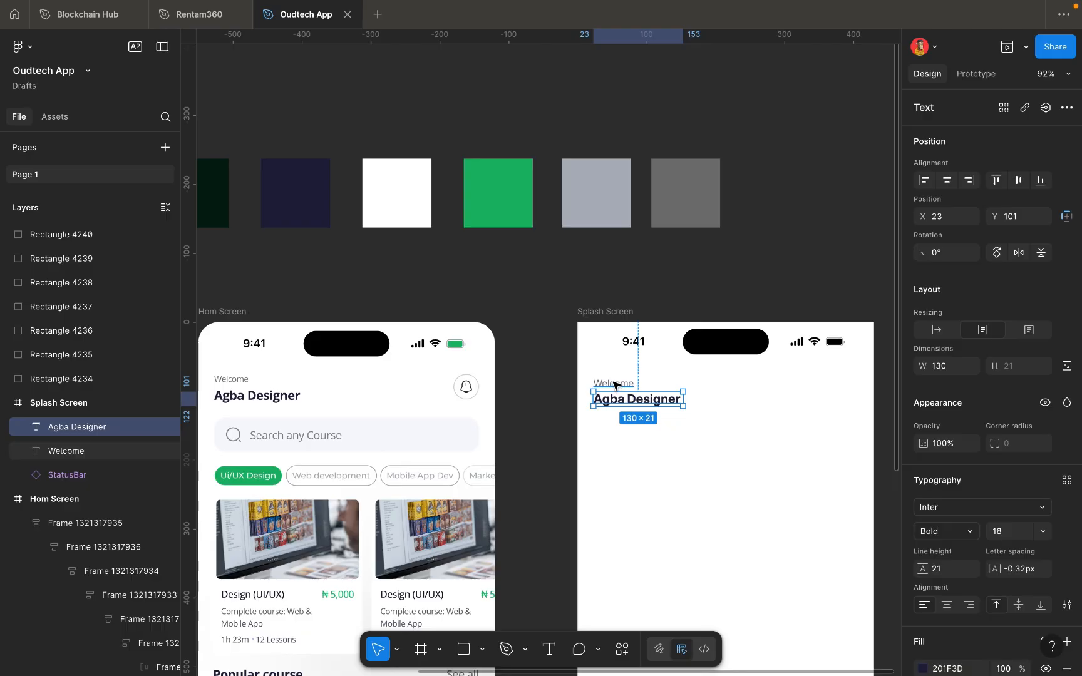
left_click(614, 385, "shift")
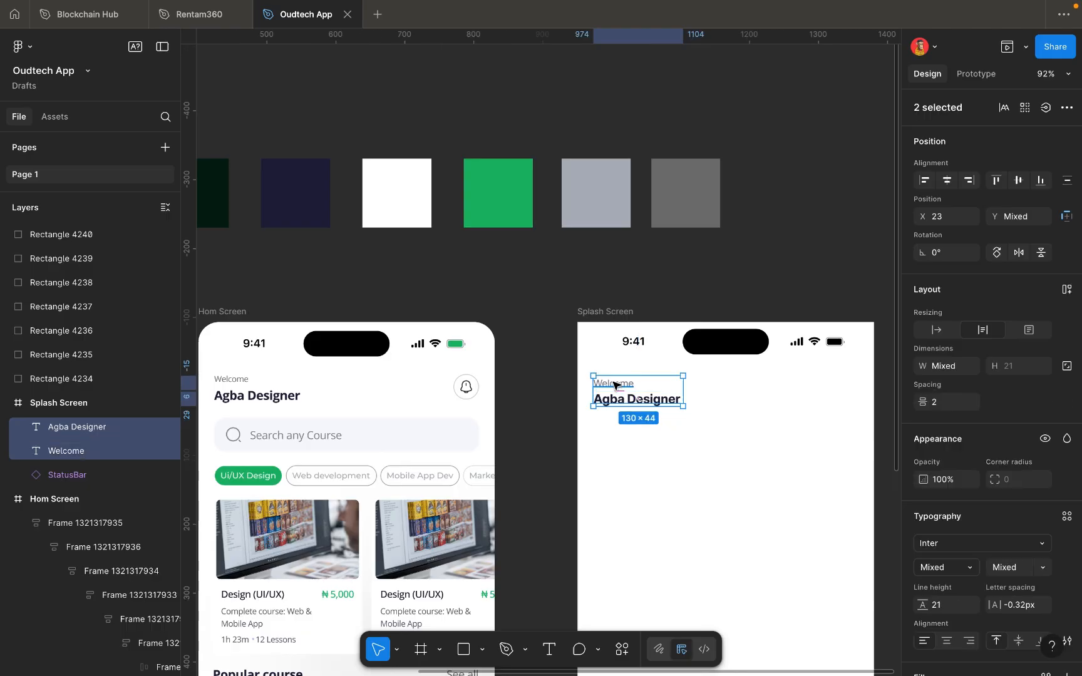
left_click(628, 438)
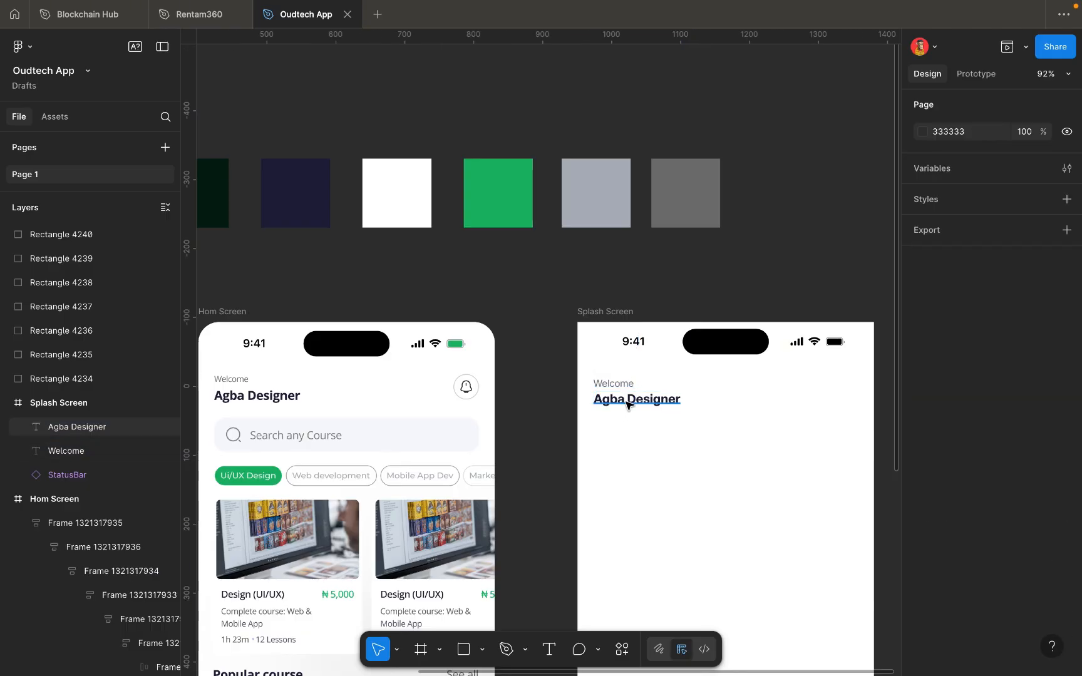
left_click(627, 403)
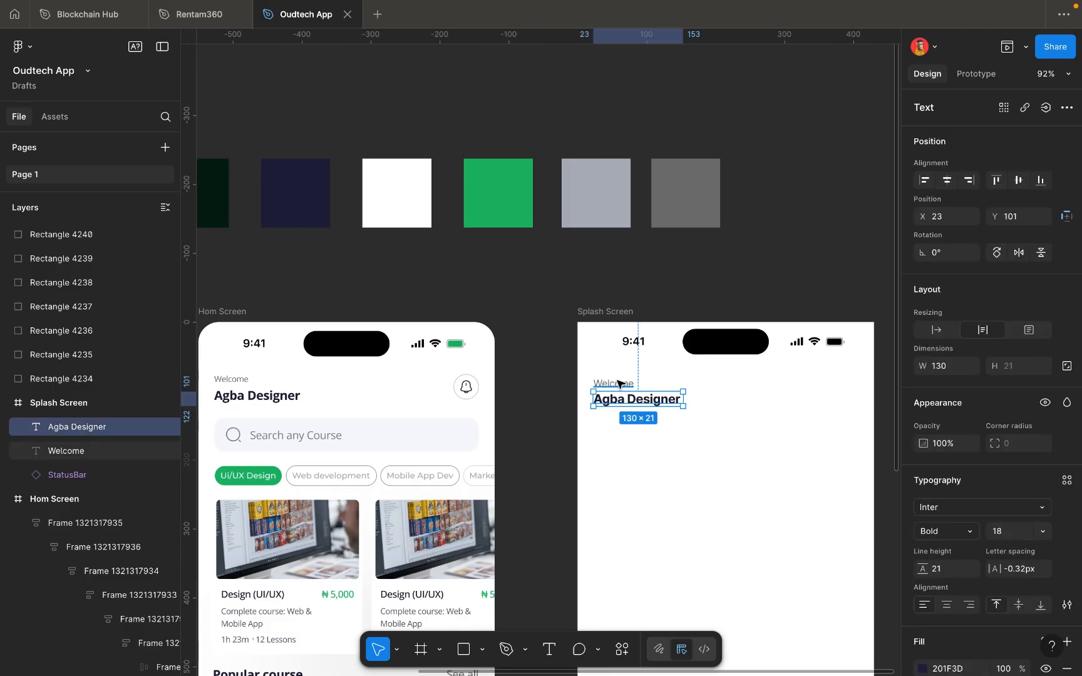
left_click(618, 387, "shift")
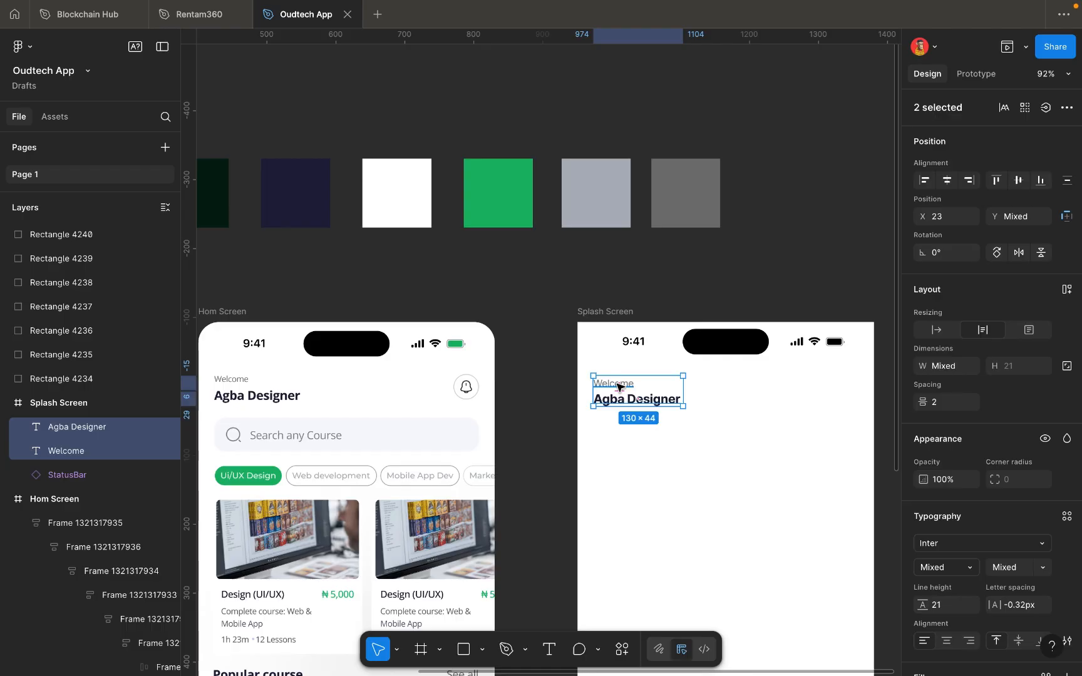
key("shift+a")
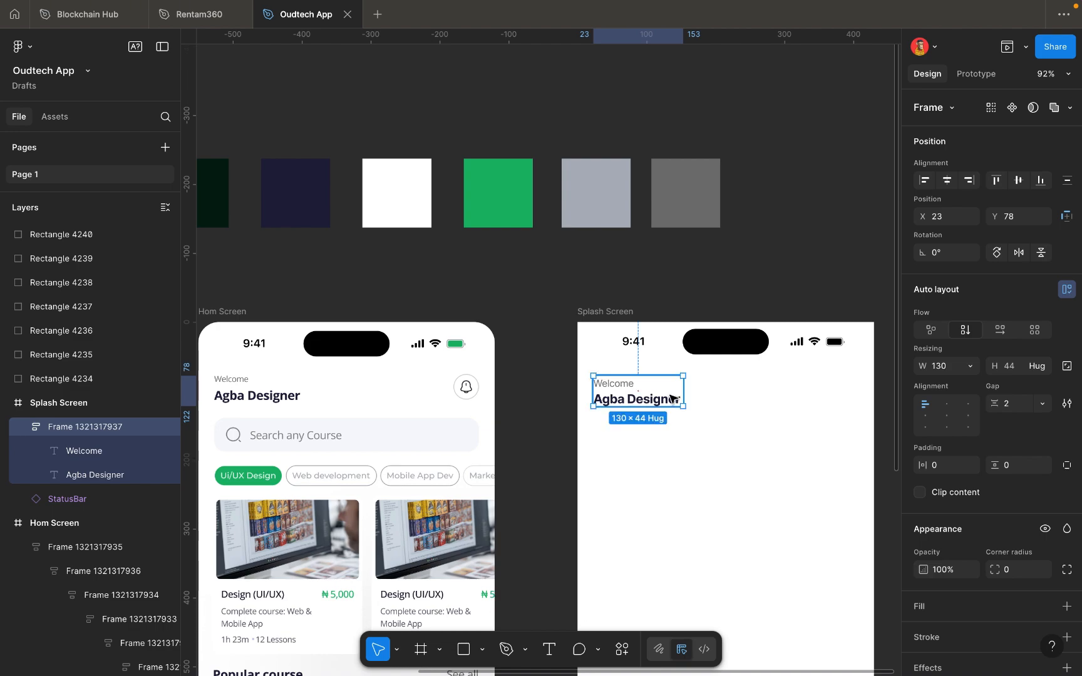
right_click(700, 439)
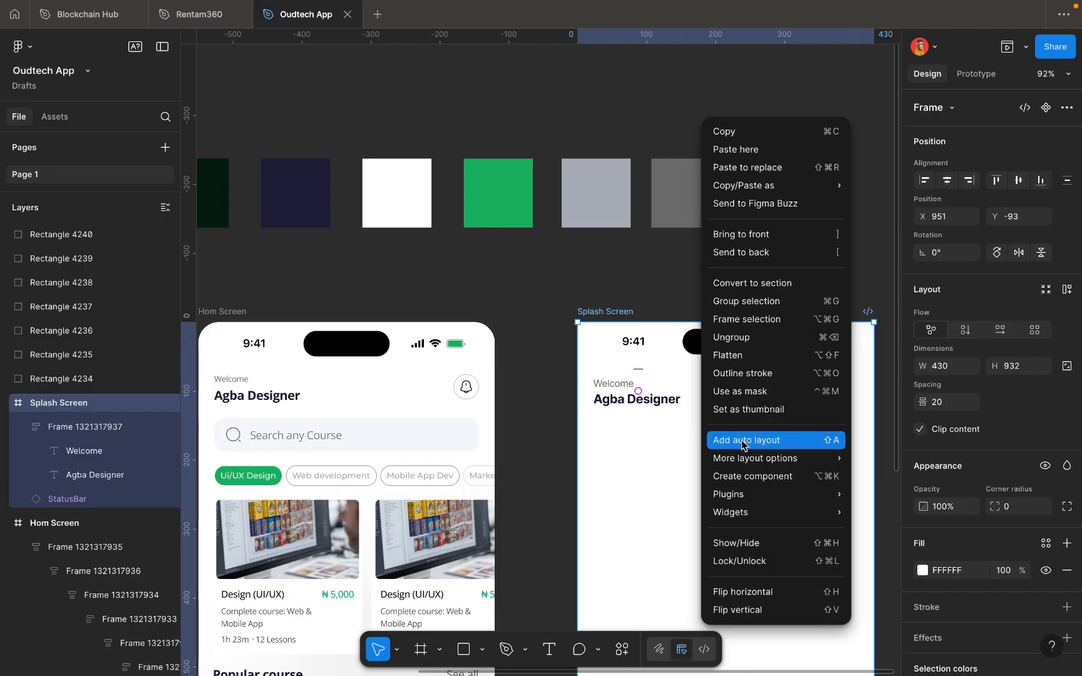
left_click(629, 440)
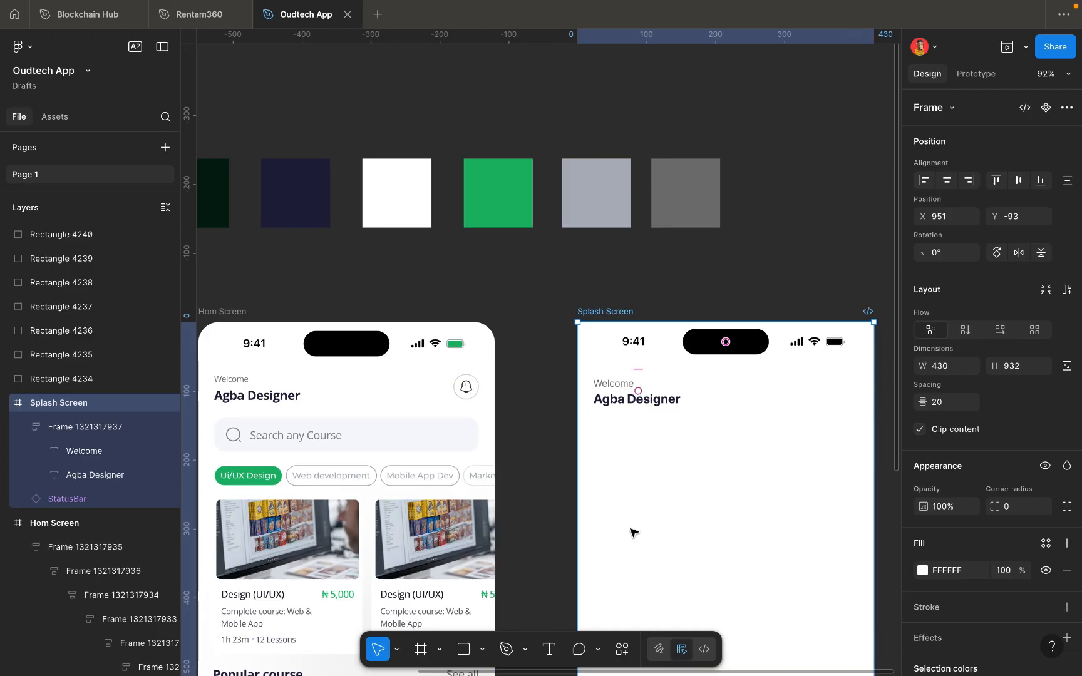
Draw a circle to the right of the Splash Screen's header texts and set its size to 37 × 37.
scroll(633, 532, "down", 2)
scroll(633, 532, "right", 2)
scroll(633, 533, "right", 1)
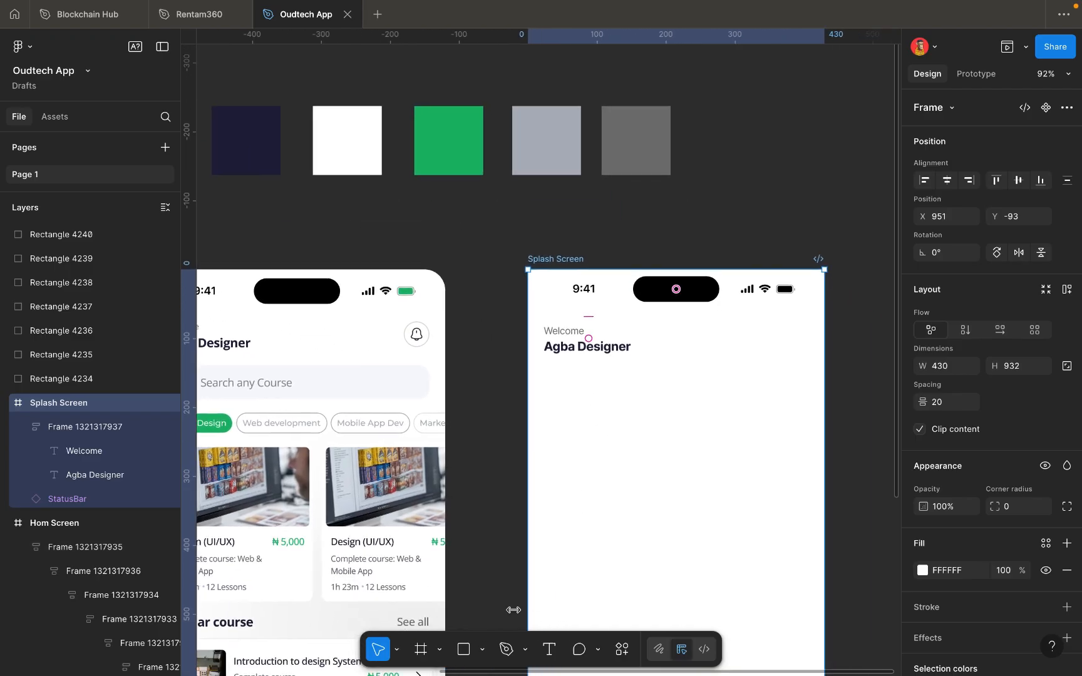
left_click(483, 650)
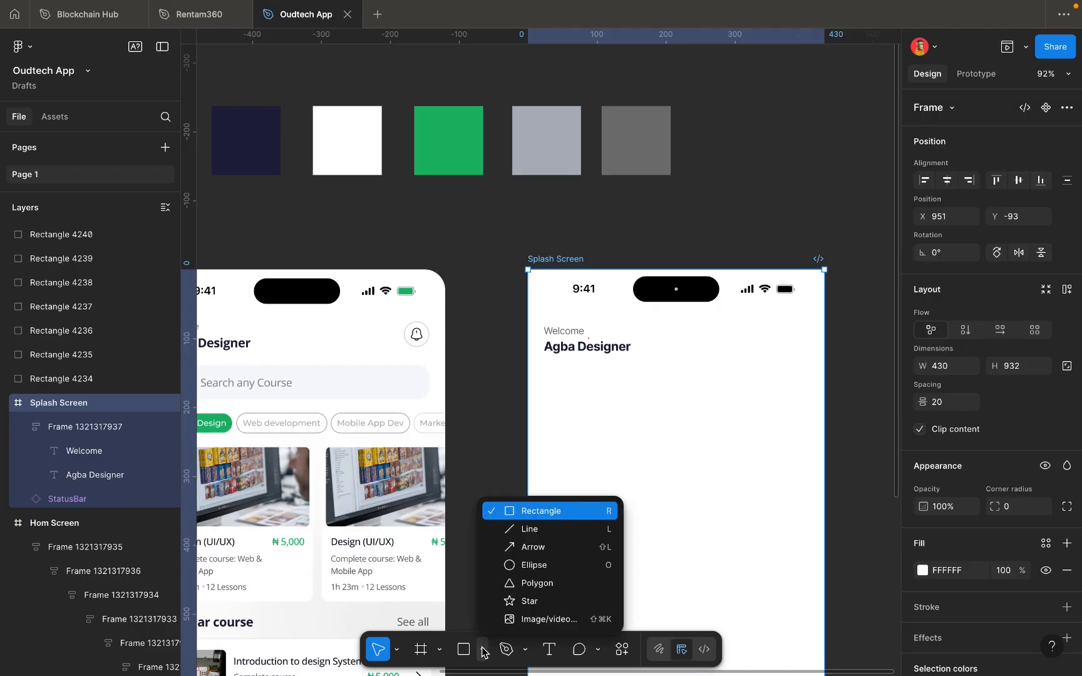
left_click(531, 566)
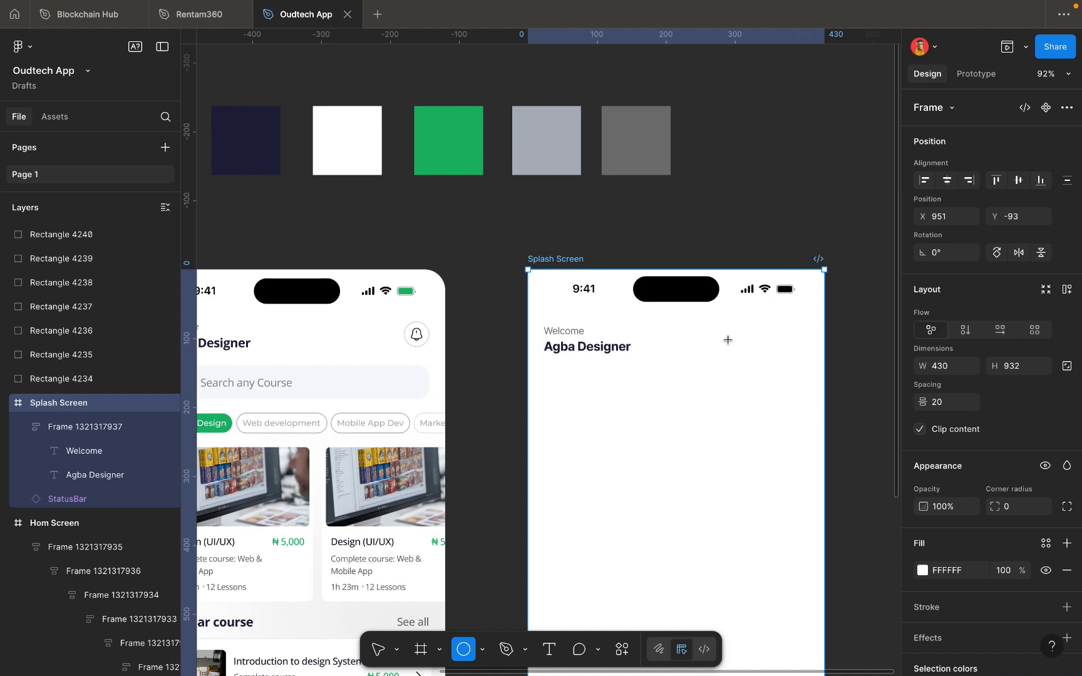
left_click_drag(727, 340, 753, 359)
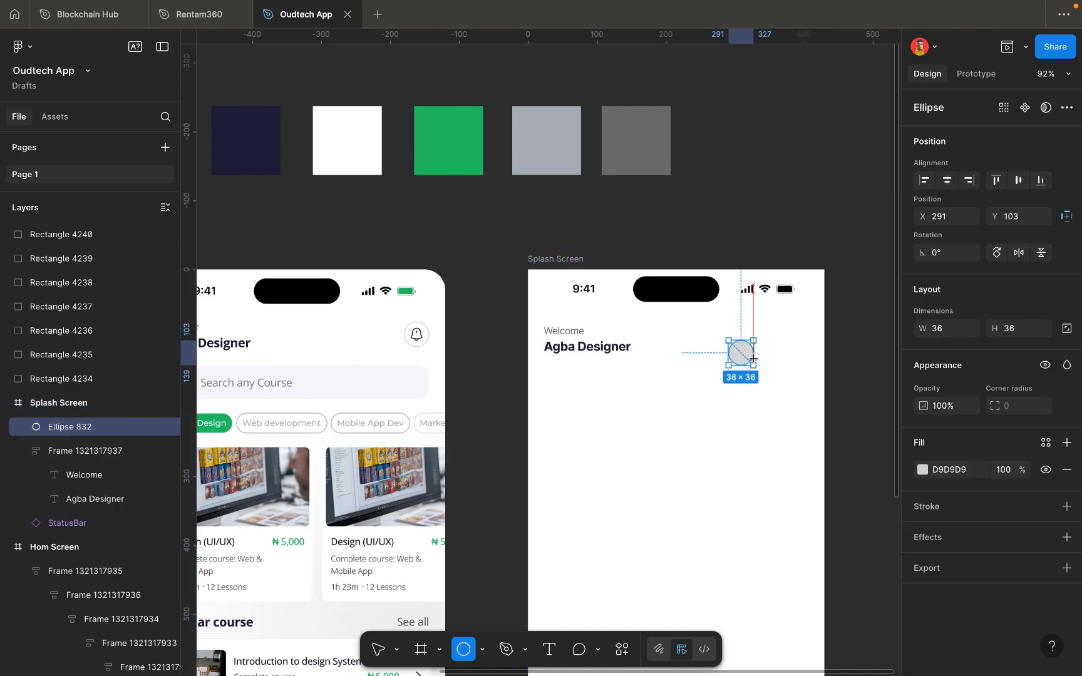
left_click(951, 337)
type("37")
left_click(1023, 335)
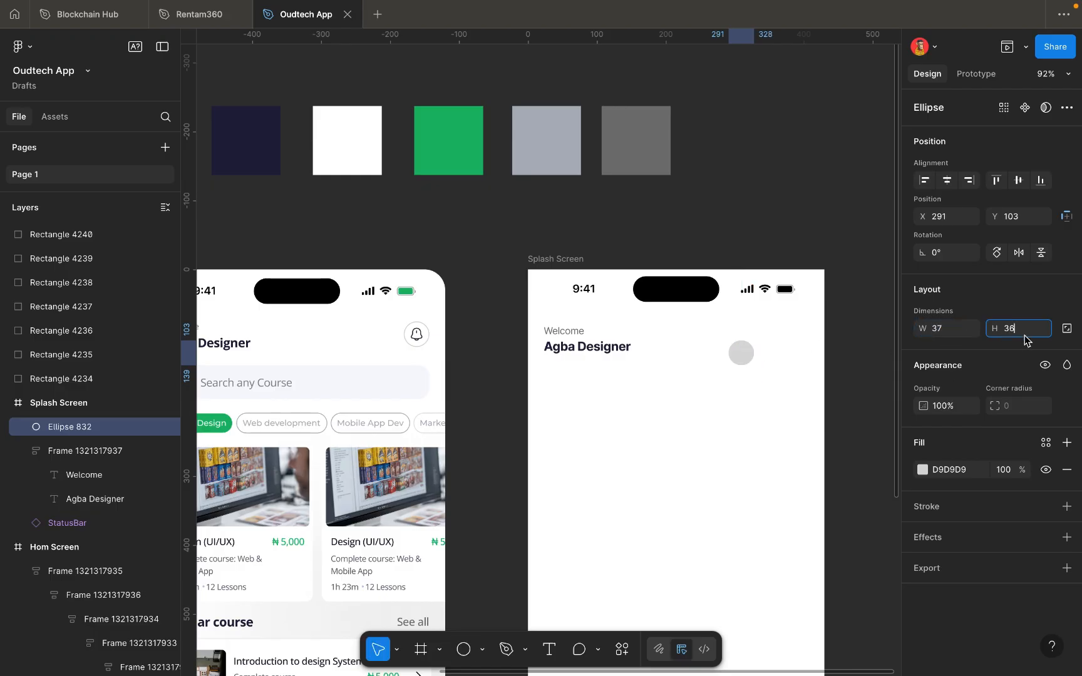
type("37")
key("Return")
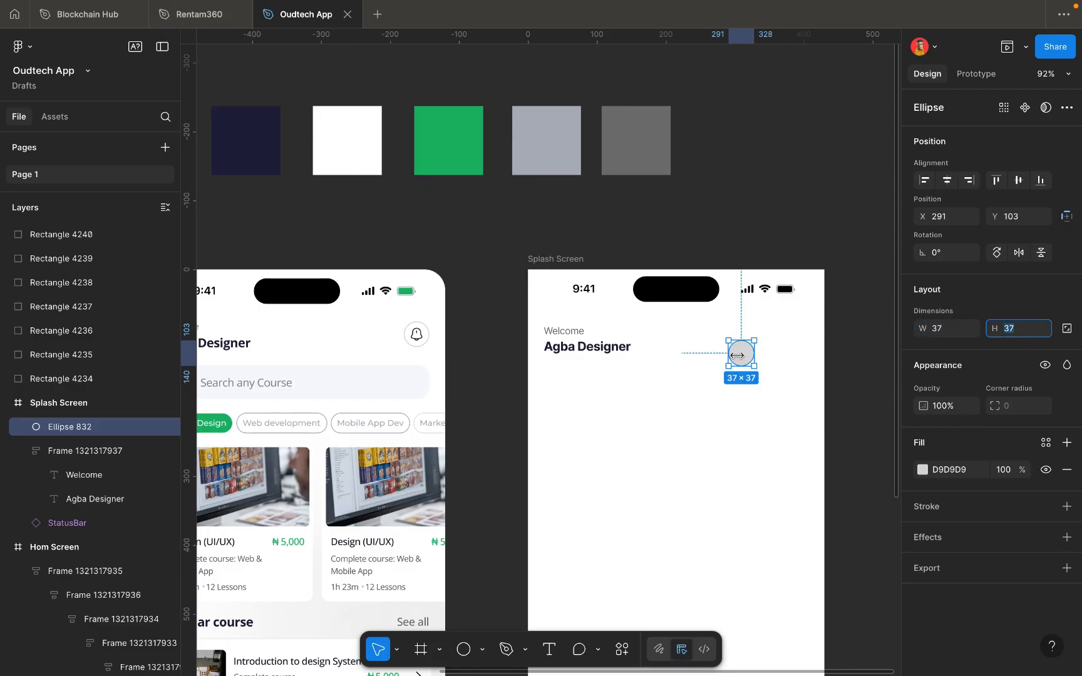
Draw an unconstrained ellipse about 135 × 77 below the Splash Screen's header texts, then delete it.
scroll(744, 356, "up", 1)
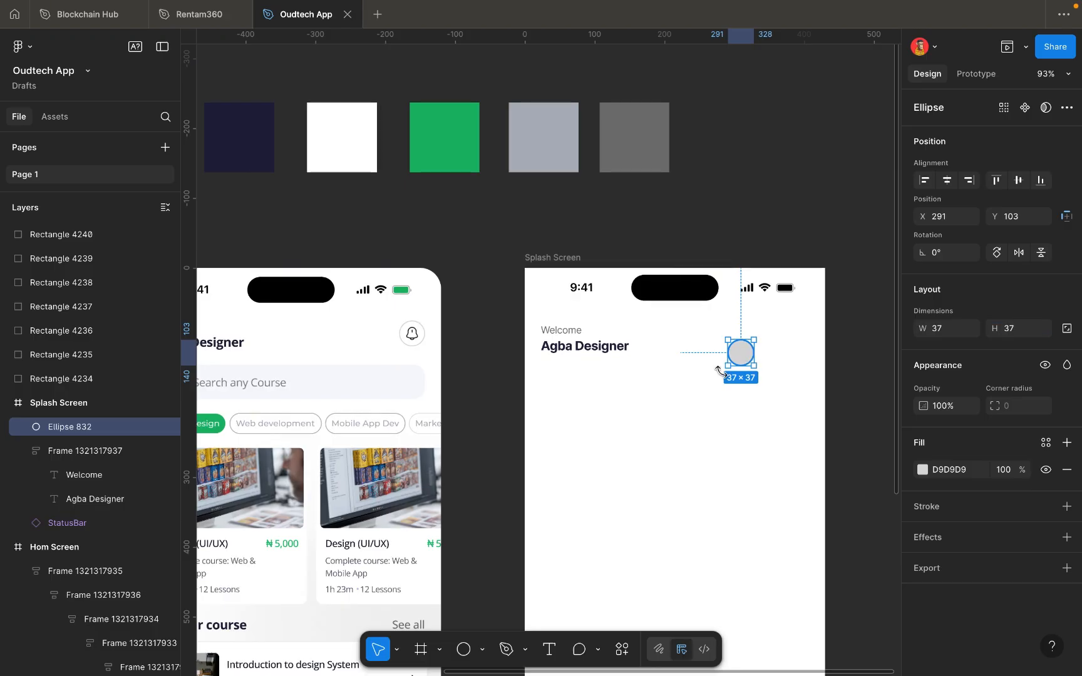
scroll(745, 358, "up", 3)
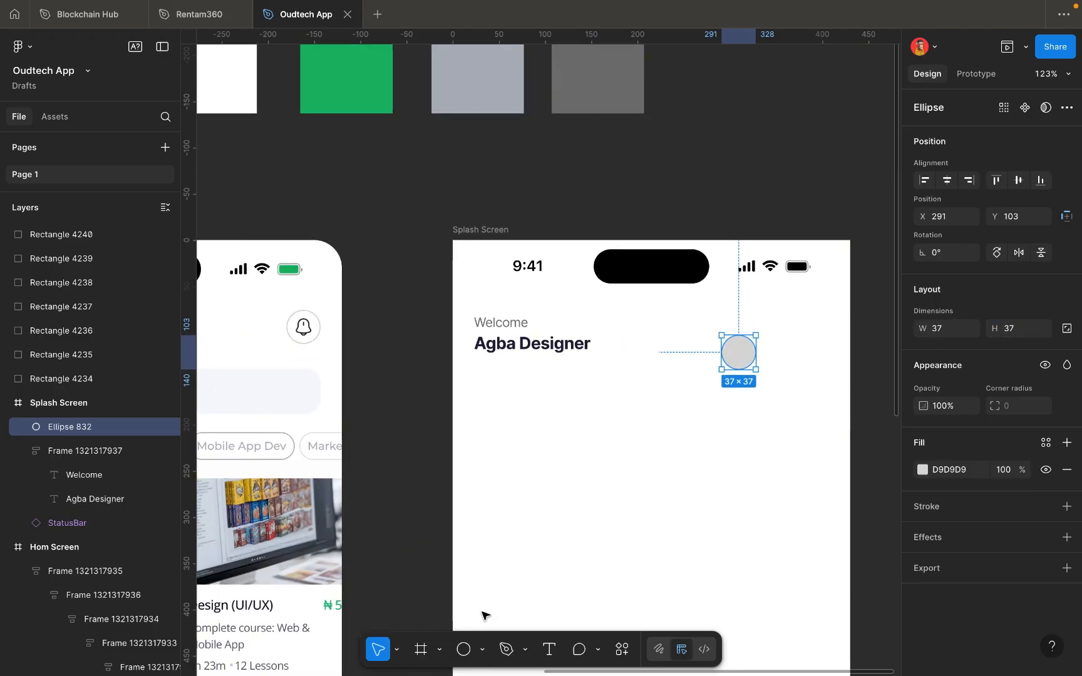
left_click(464, 647)
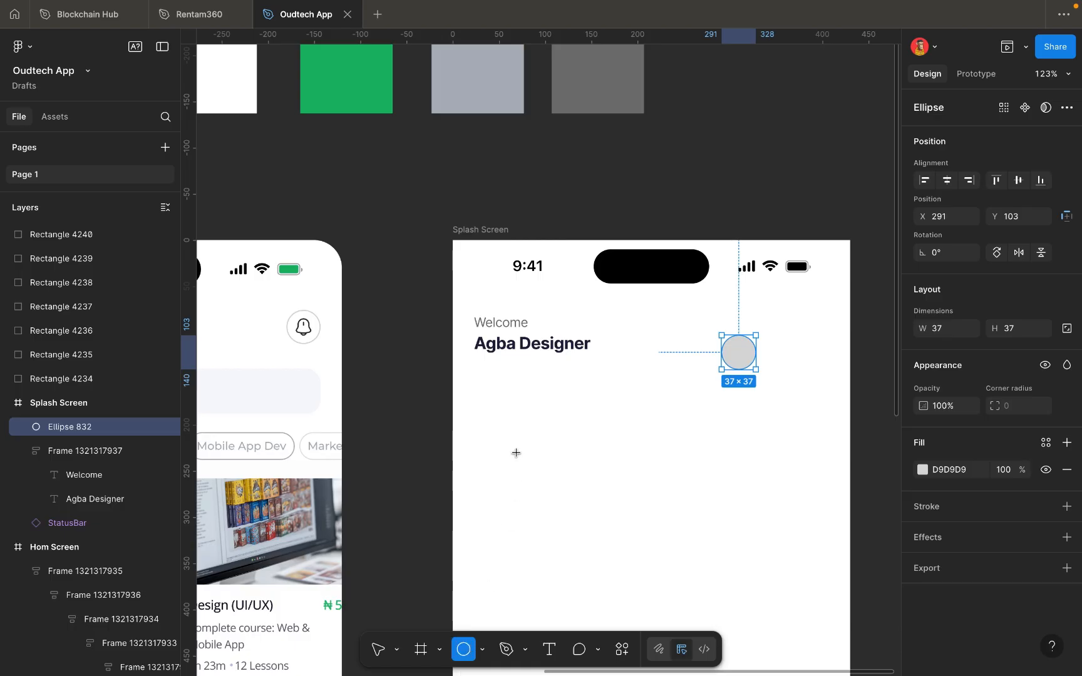
left_click_drag(516, 452, 641, 523)
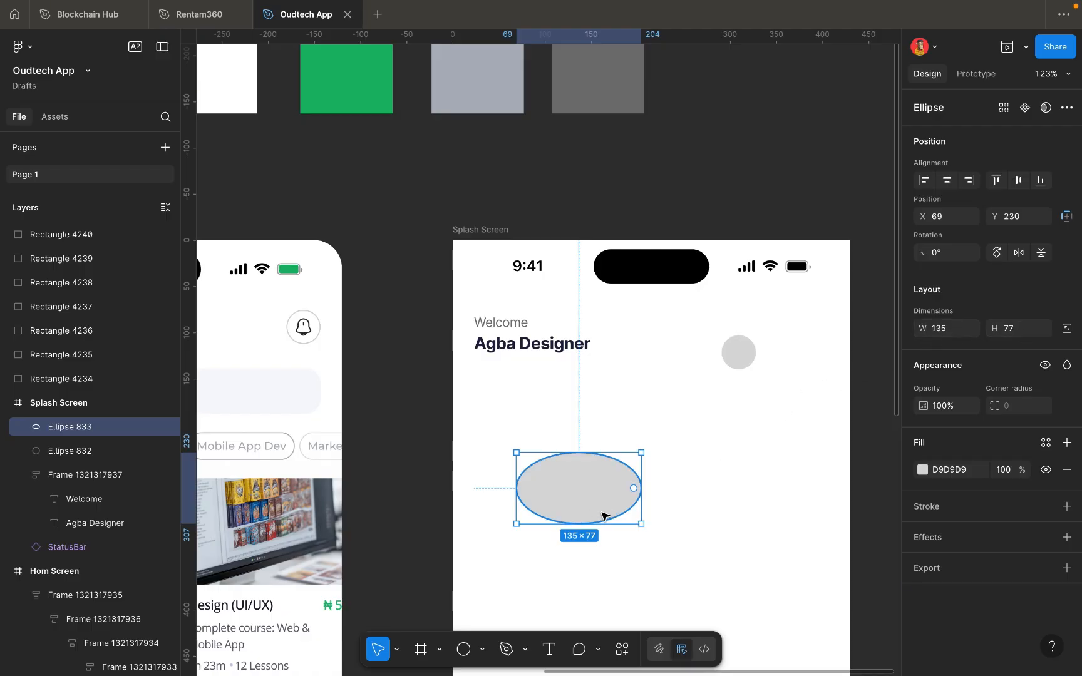
key("Delete")
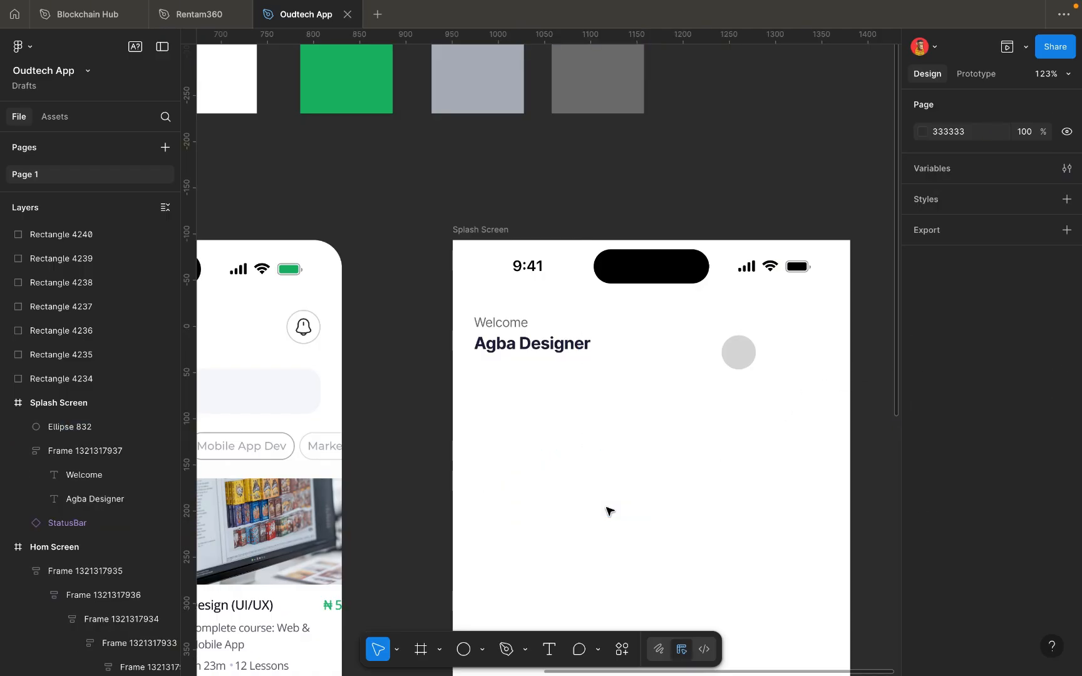
Draw a circle about 122 × 122 below the Splash Screen's header texts, then delete it.
left_click(466, 652)
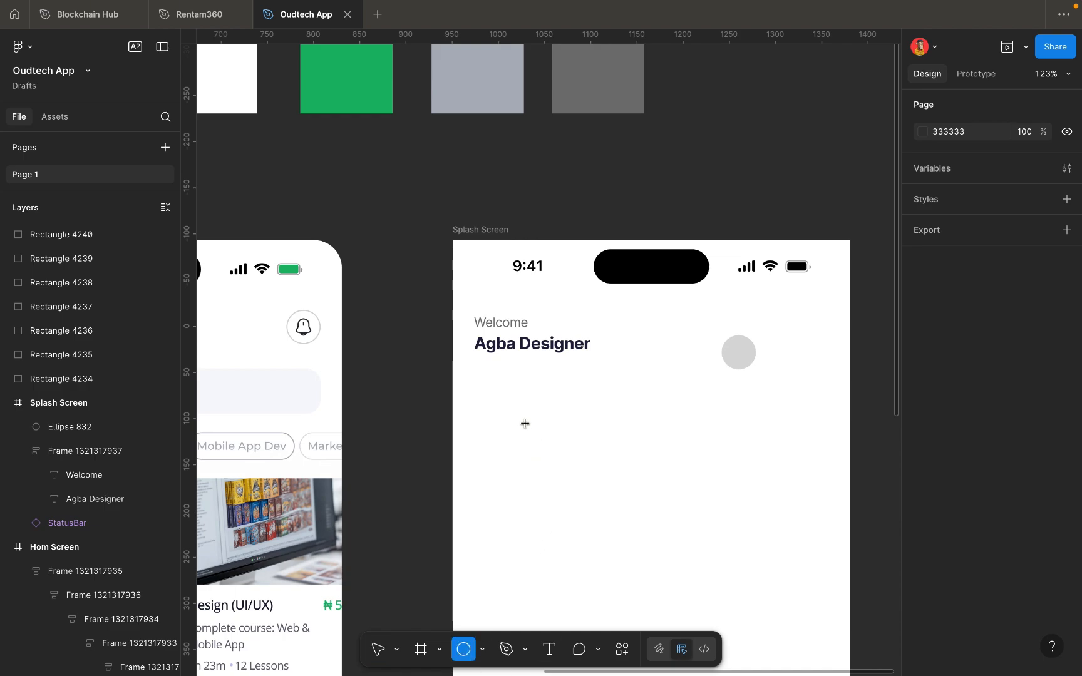
left_click_drag(525, 425, 635, 486)
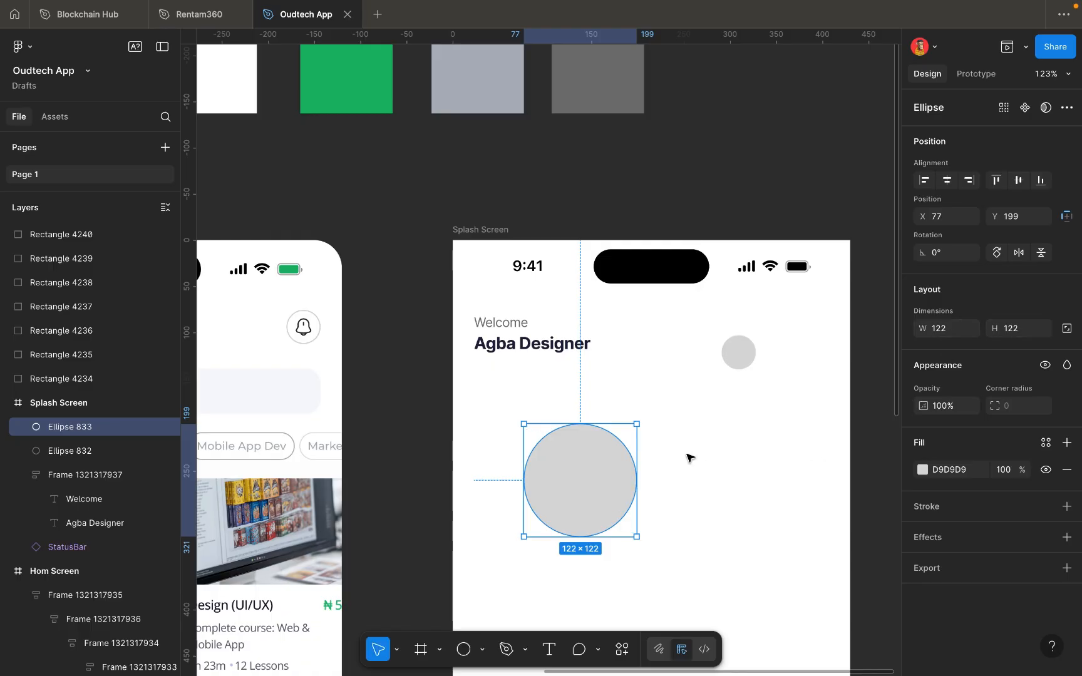
key("Delete")
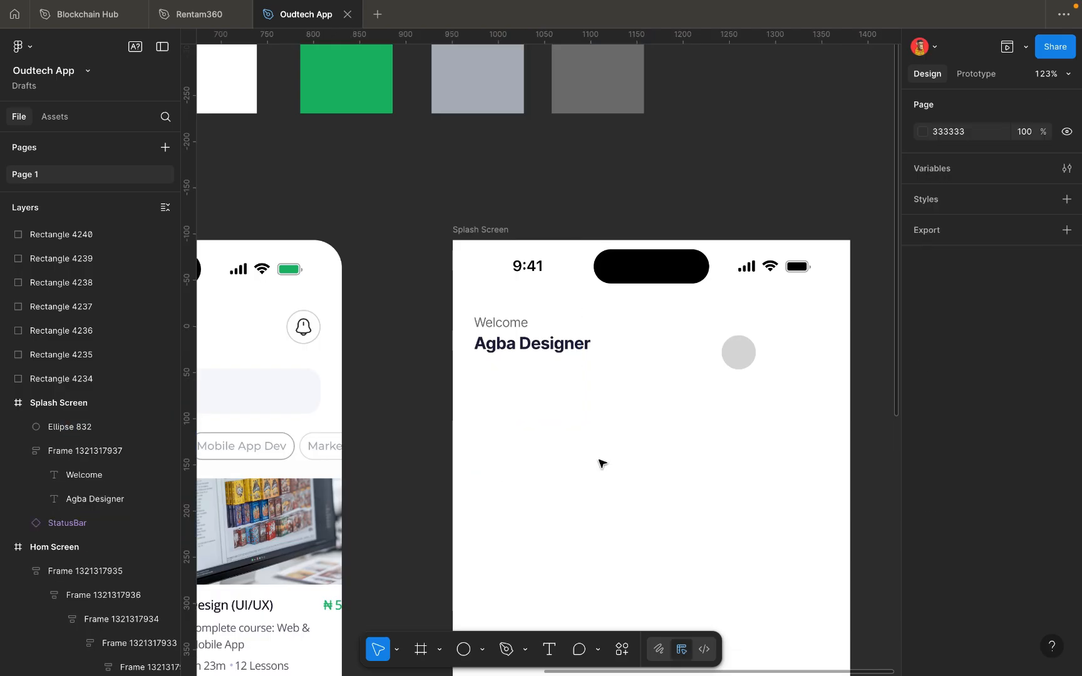
Move the 37 × 37 circle to X 366, Y 82 and show the Splash Screen's four-column layout guide.
left_click(734, 342)
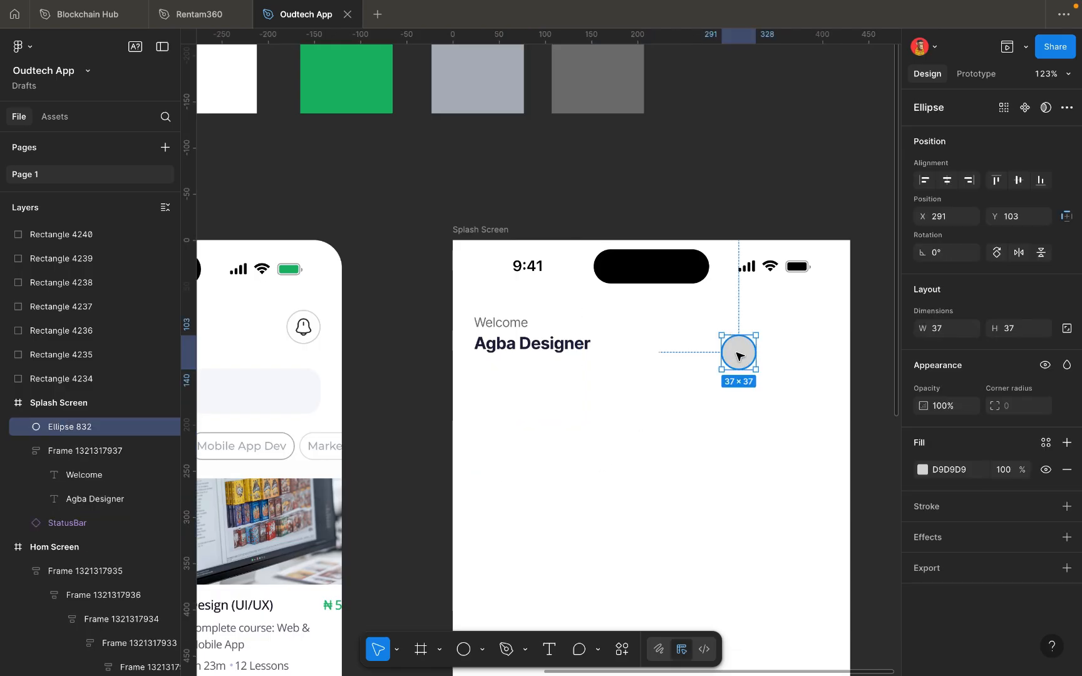
left_click_drag(736, 350, 807, 337)
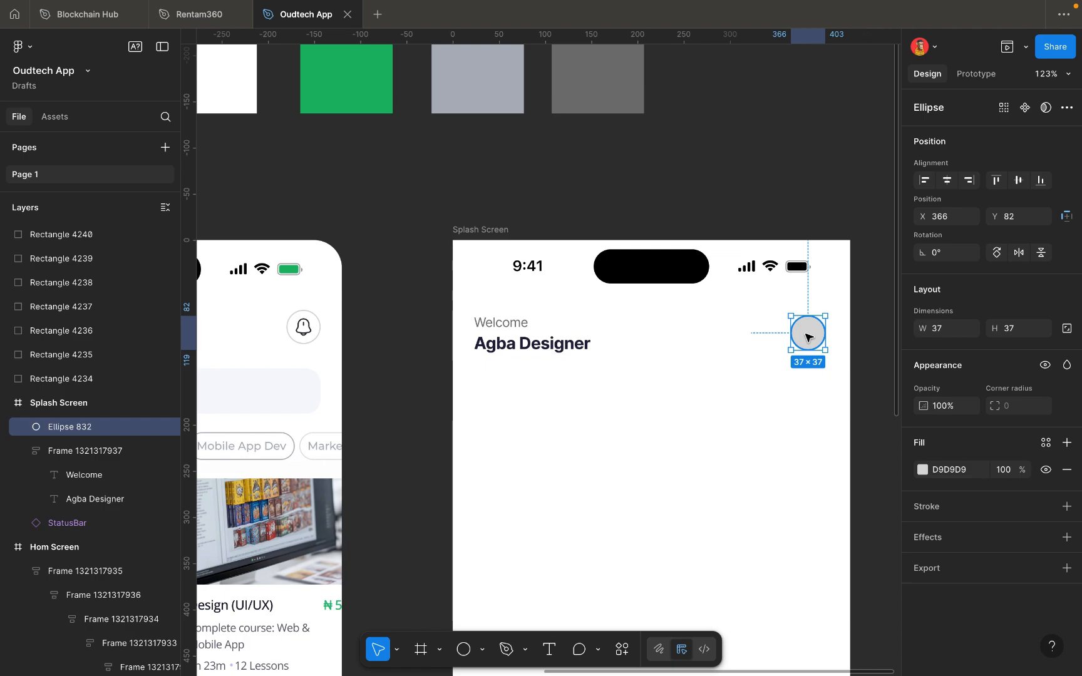
left_click(481, 230)
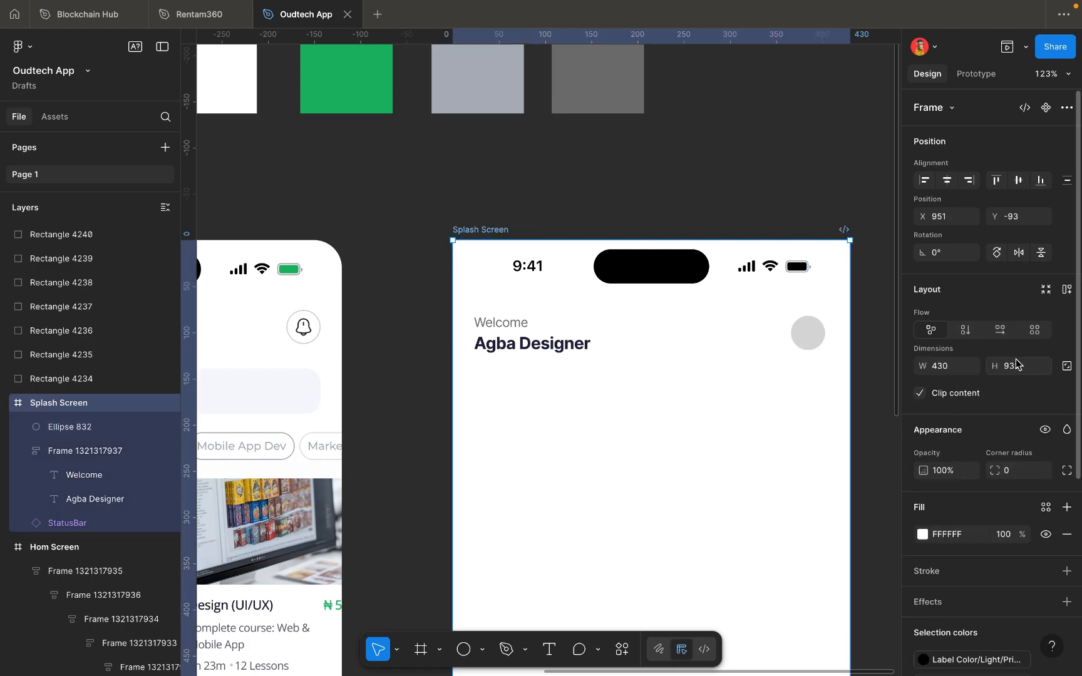
scroll(1040, 442, "down", 5)
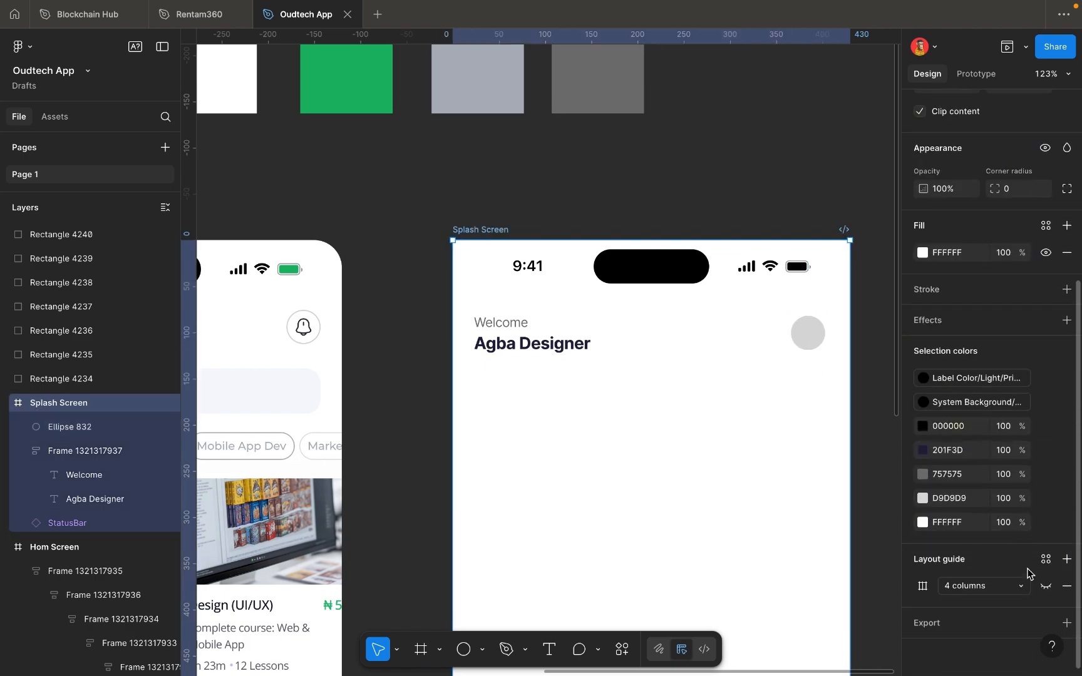
left_click(1046, 586)
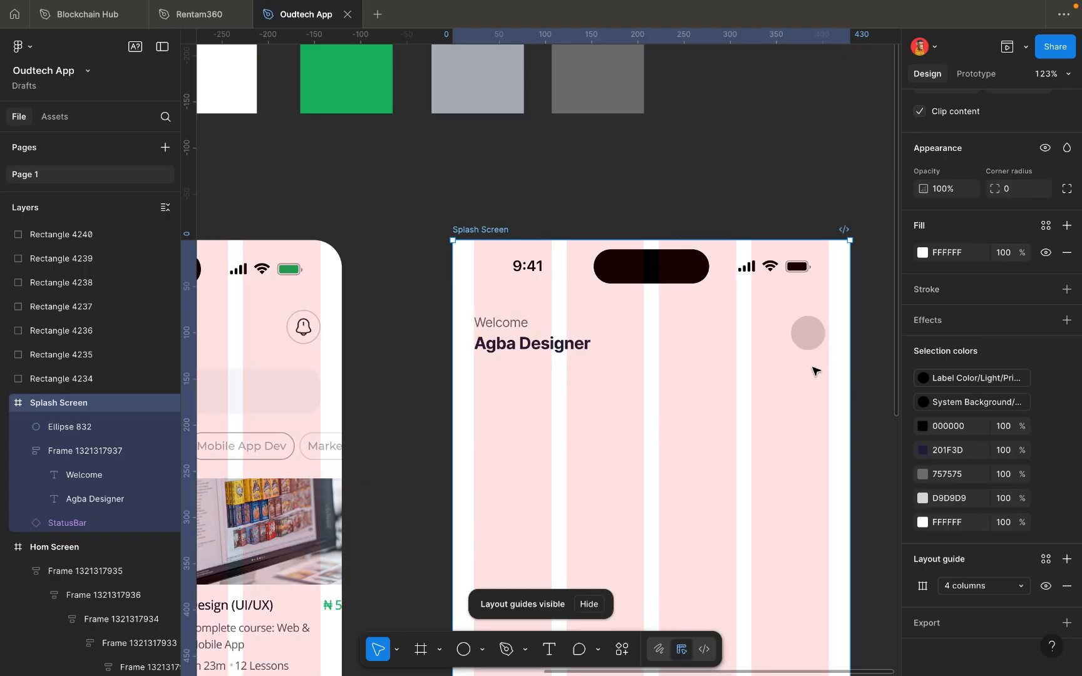
Shift the circle to X 370 so its outer edge aligns with the last column of the layout guide.
left_click(808, 343)
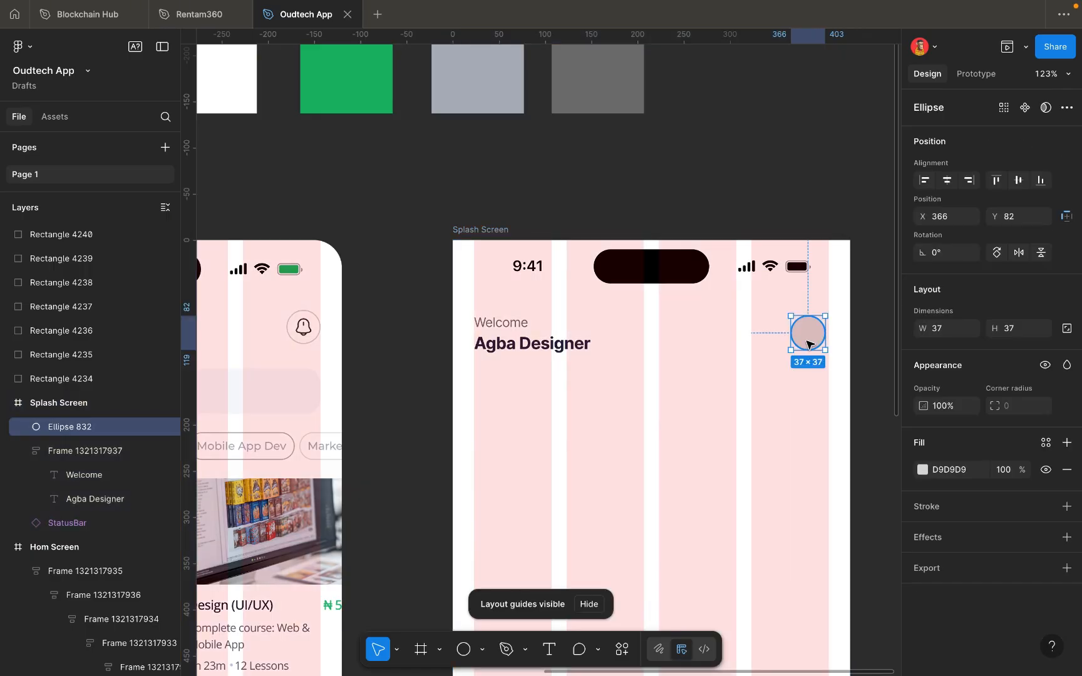
scroll(807, 343, "up", 5)
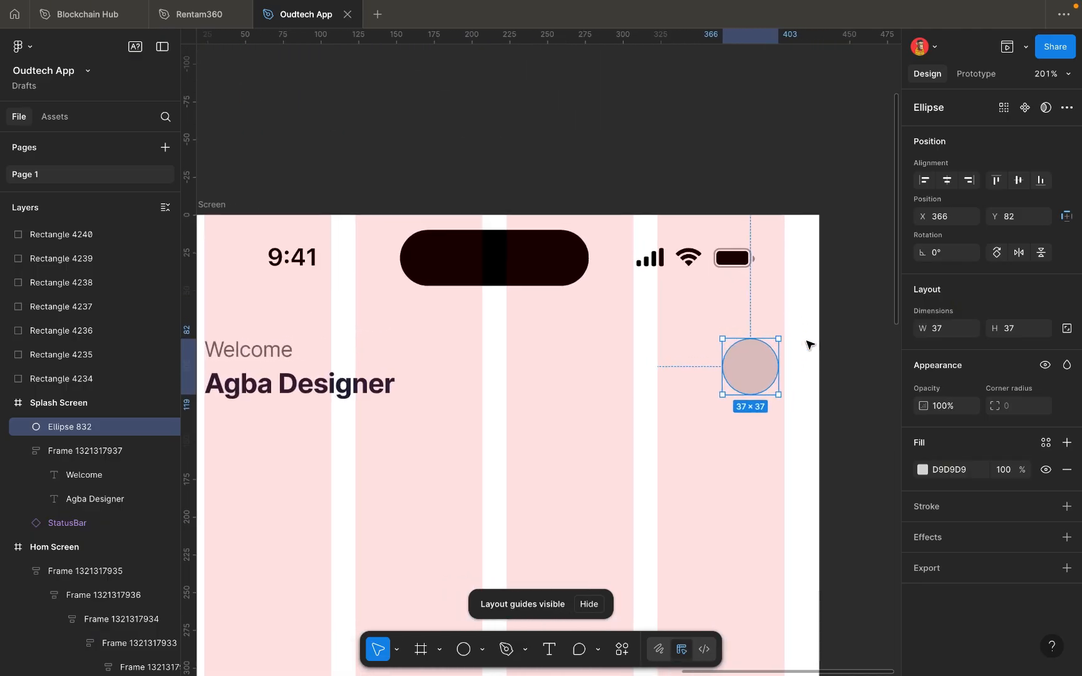
key("Right")
key("Right")
key("Right")
key("Right")
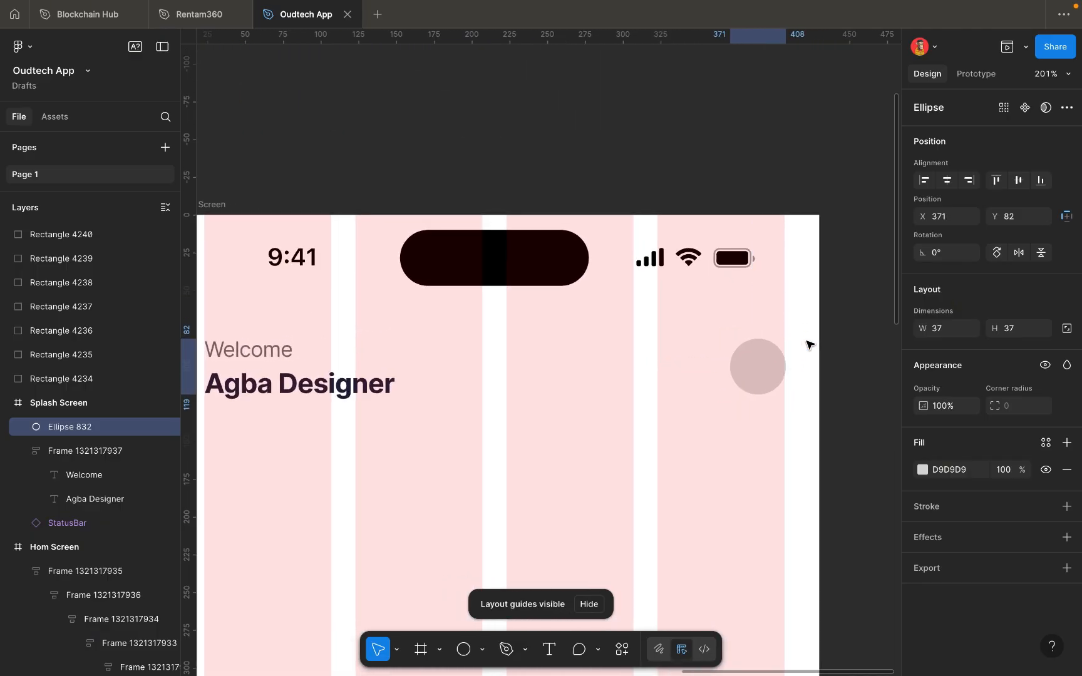
scroll(808, 343, "down", 5)
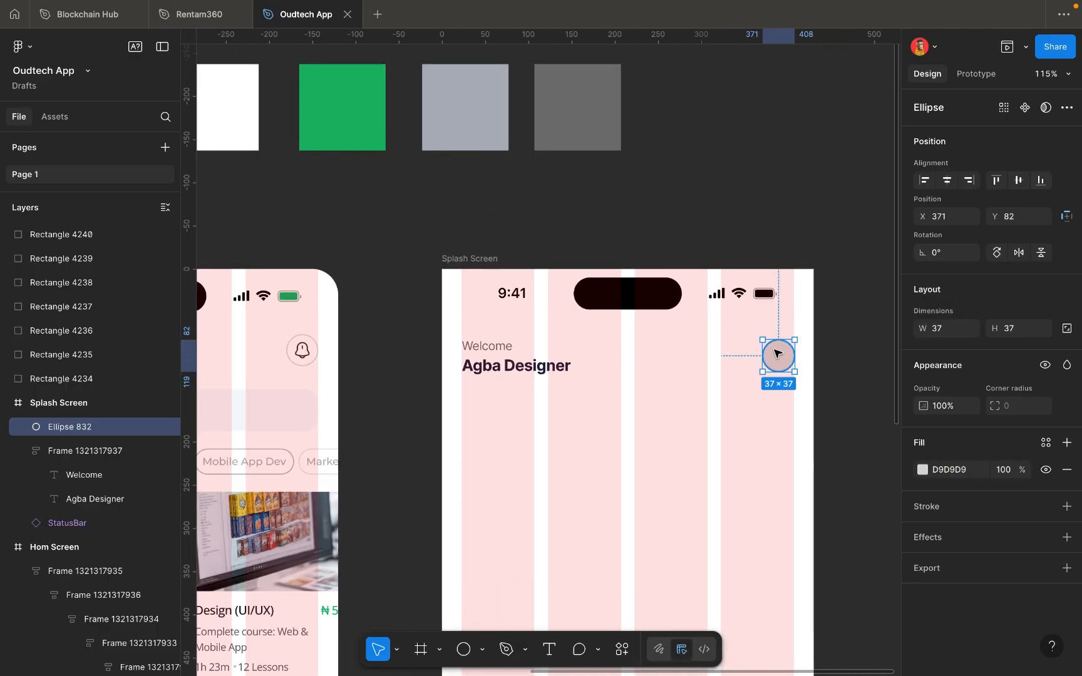
left_click_drag(778, 356, 778, 356)
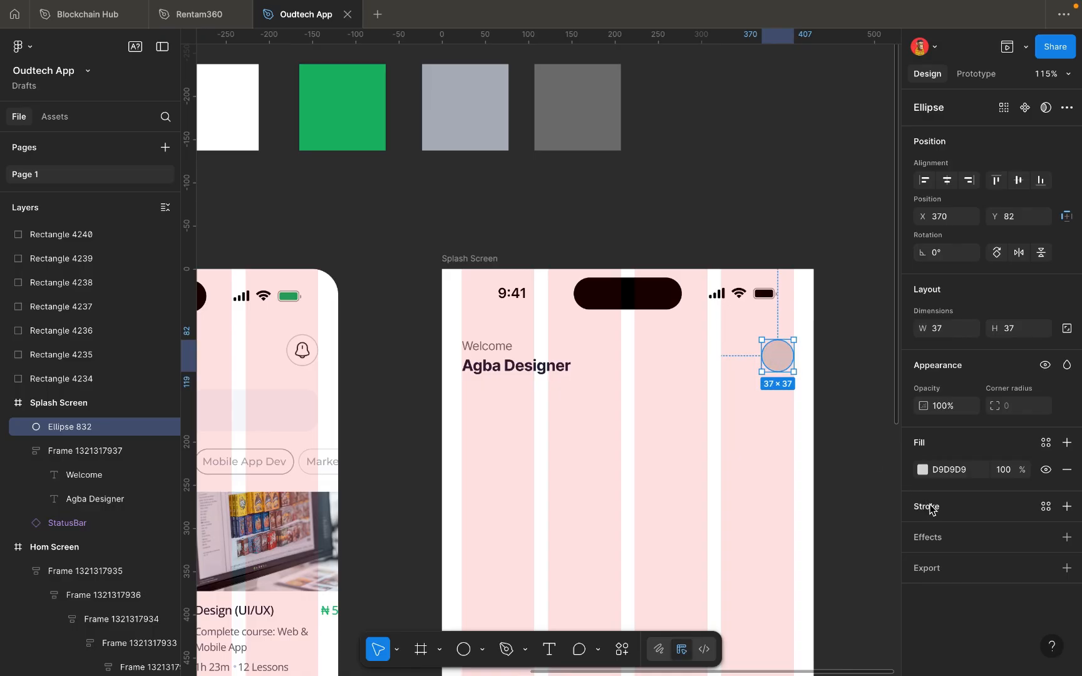
Give the circle a stroke sampled from the grey-blue swatch (AEB4BD) and remove its fill.
left_click(1067, 506)
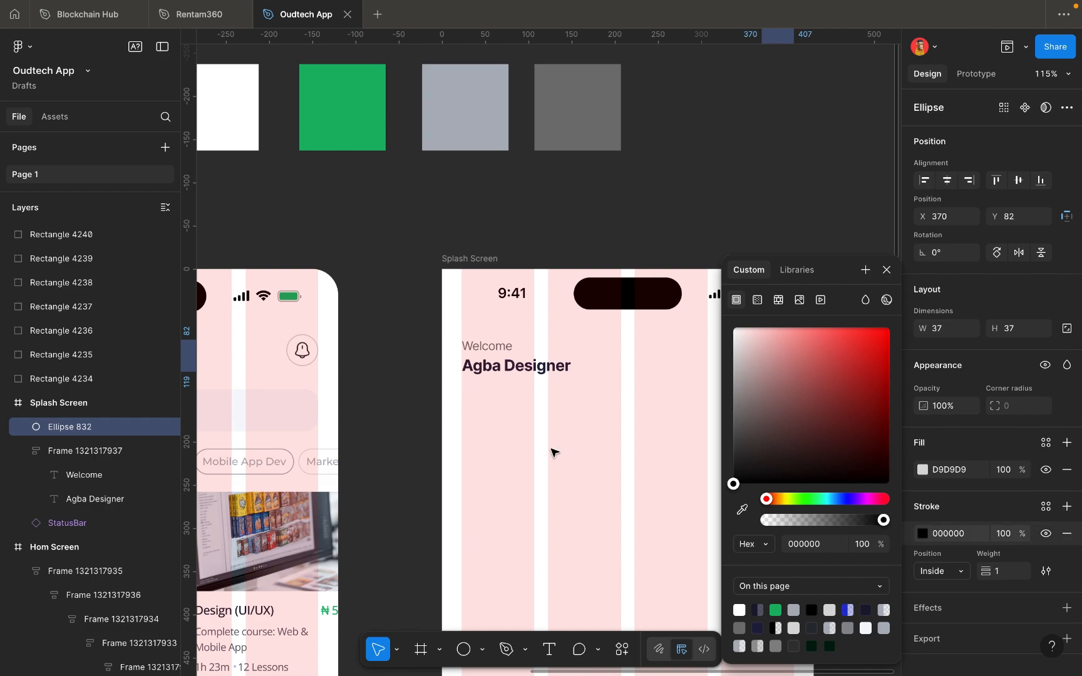
scroll(552, 452, "right", 4)
scroll(552, 452, "right", 1)
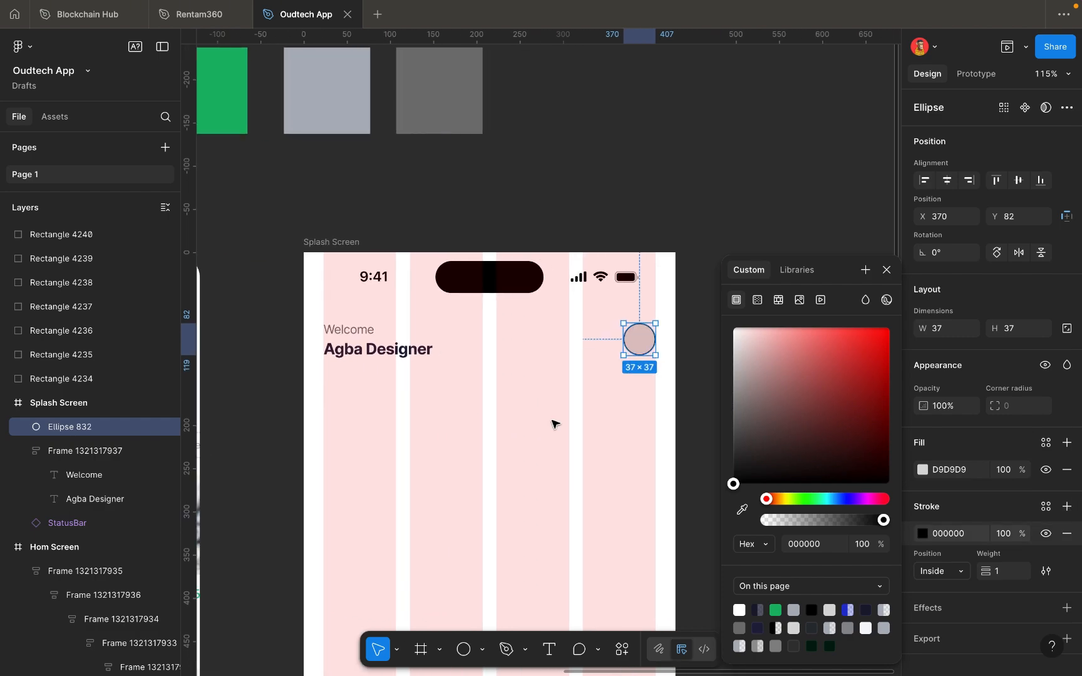
left_click(742, 510)
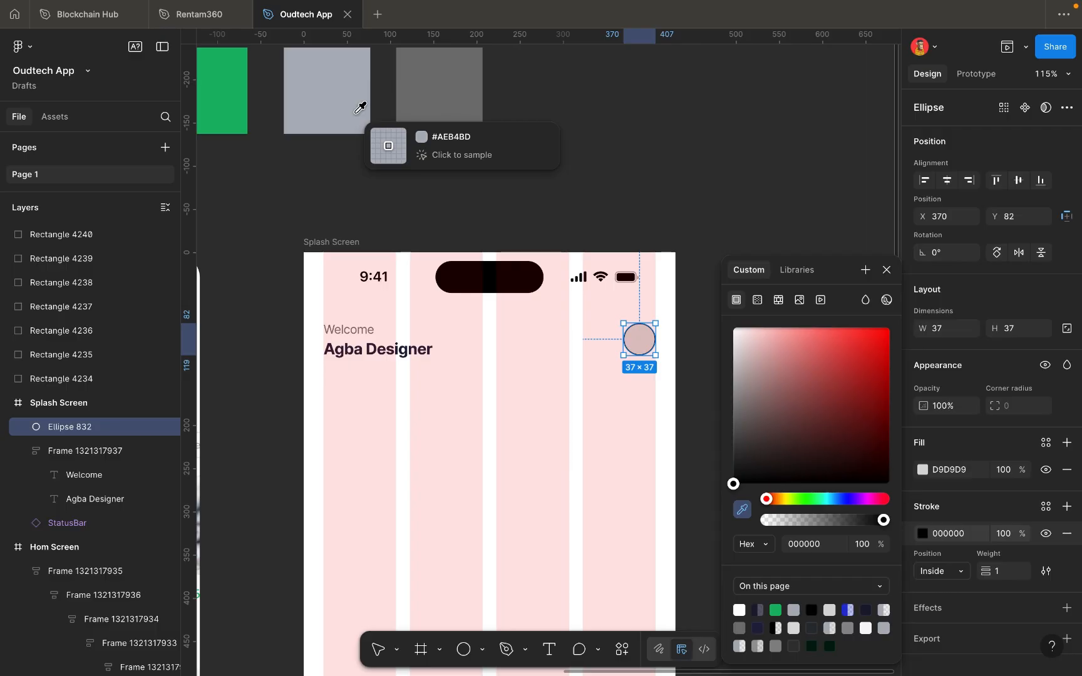
left_click(357, 112)
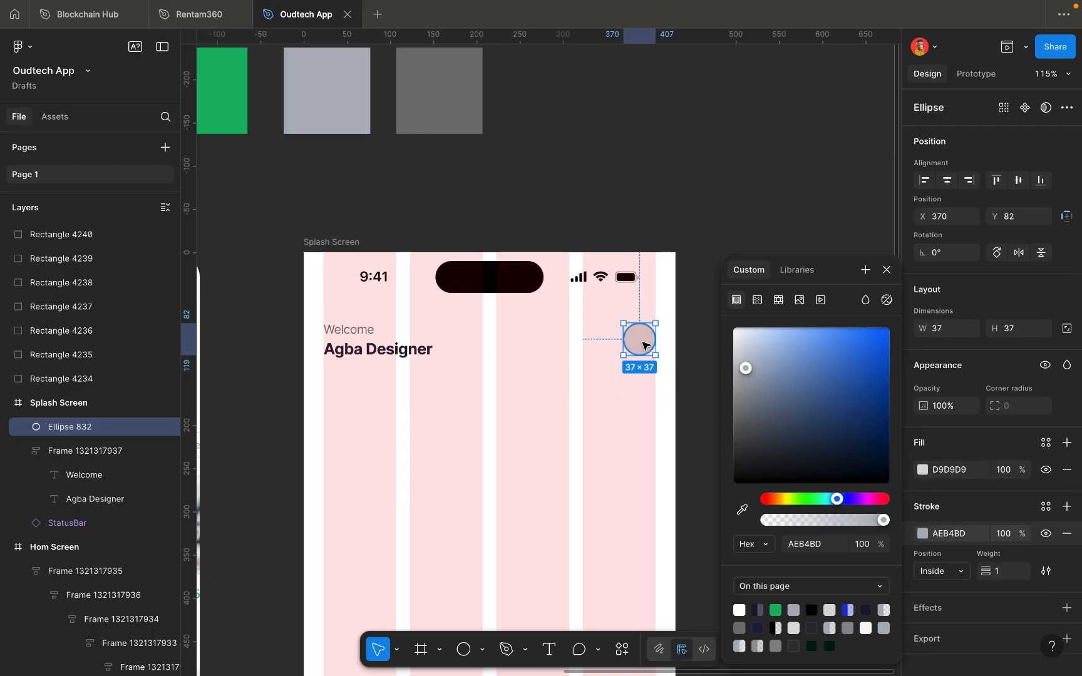
left_click(1067, 472)
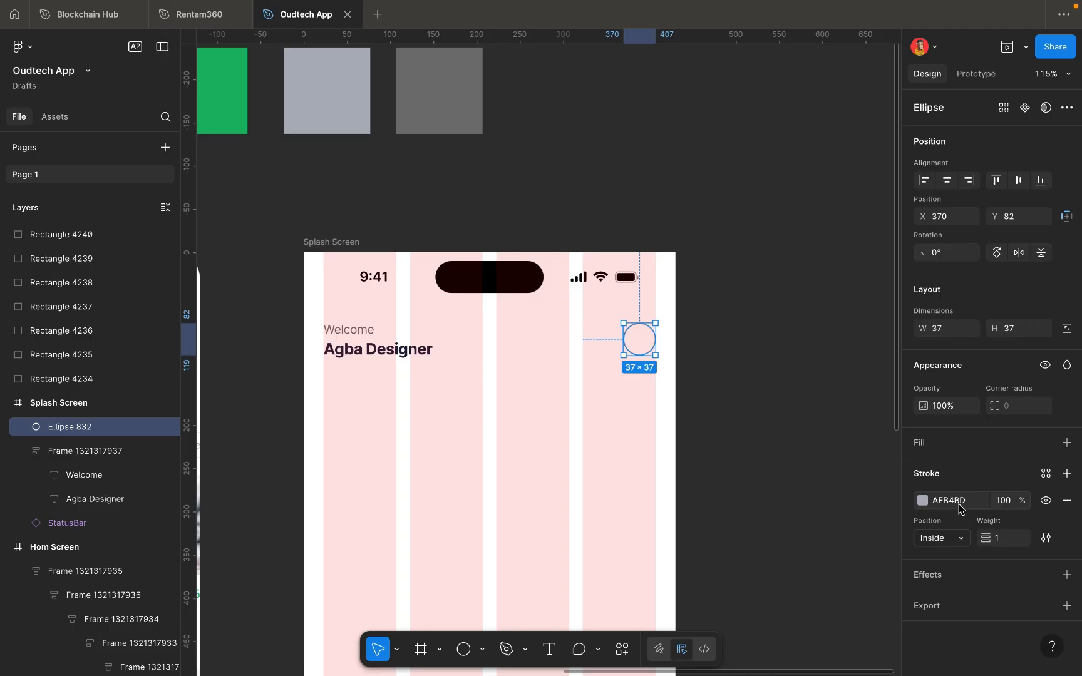
scroll(631, 326, "up", 5)
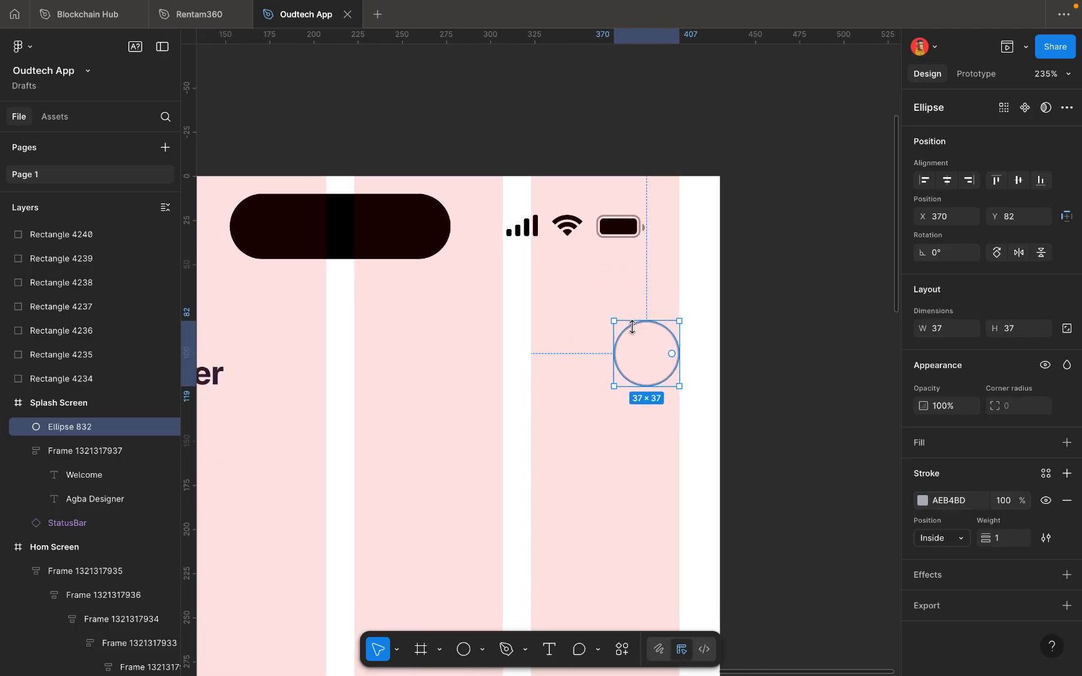
scroll(632, 325, "down", 4)
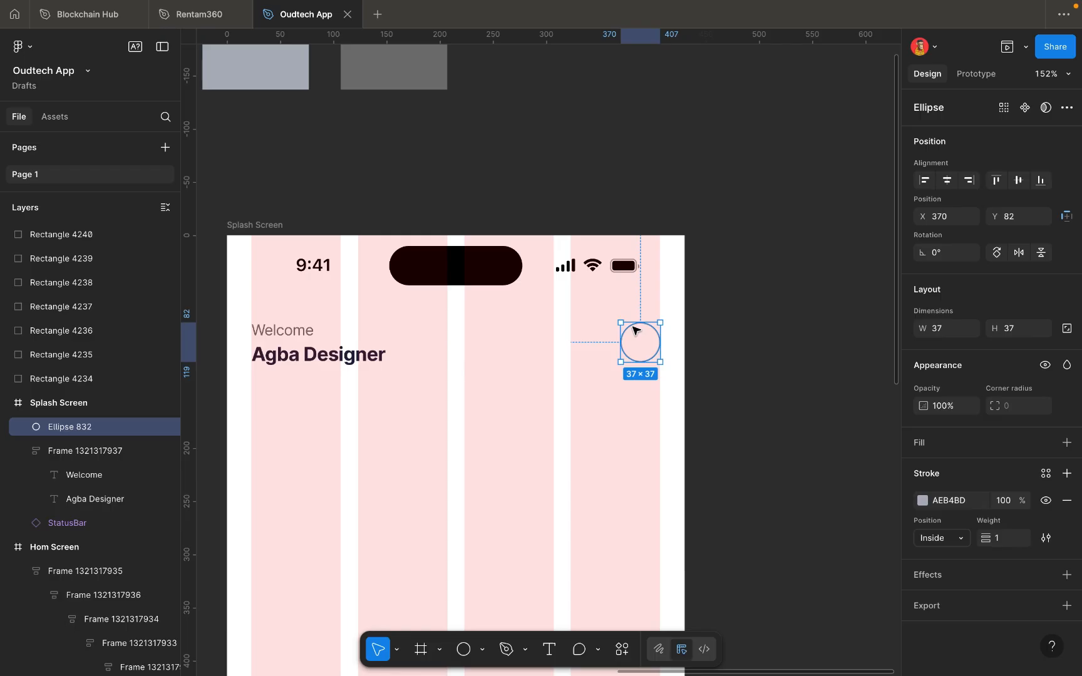
left_click(702, 399)
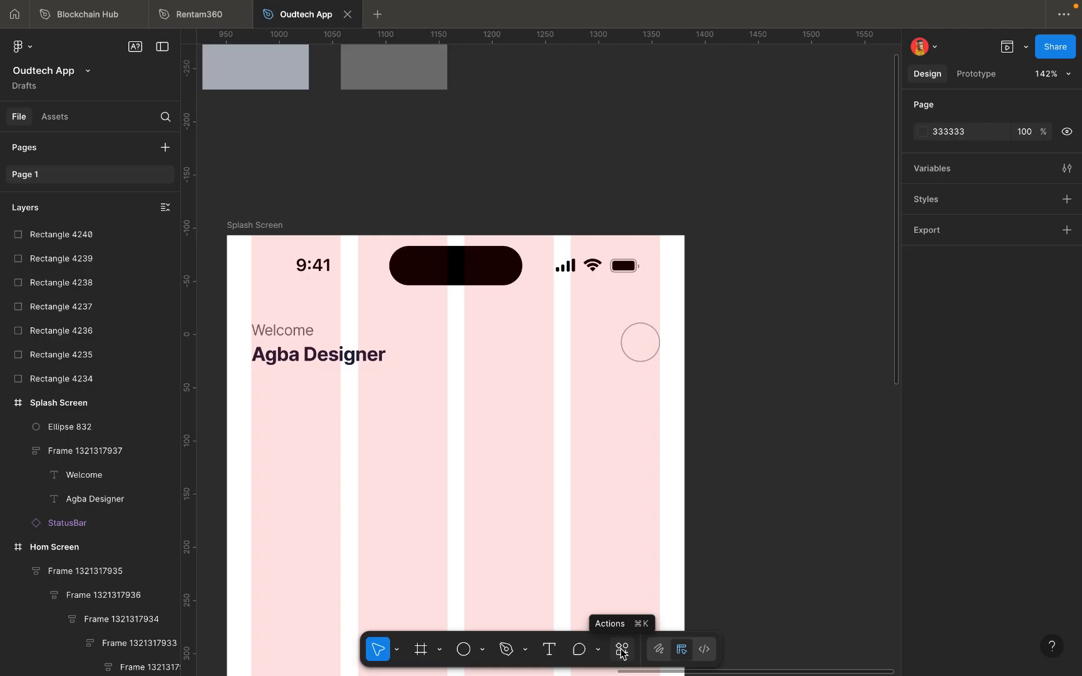
Find the Iconify plugin by searching for "iconify" and run it.
left_click(622, 651)
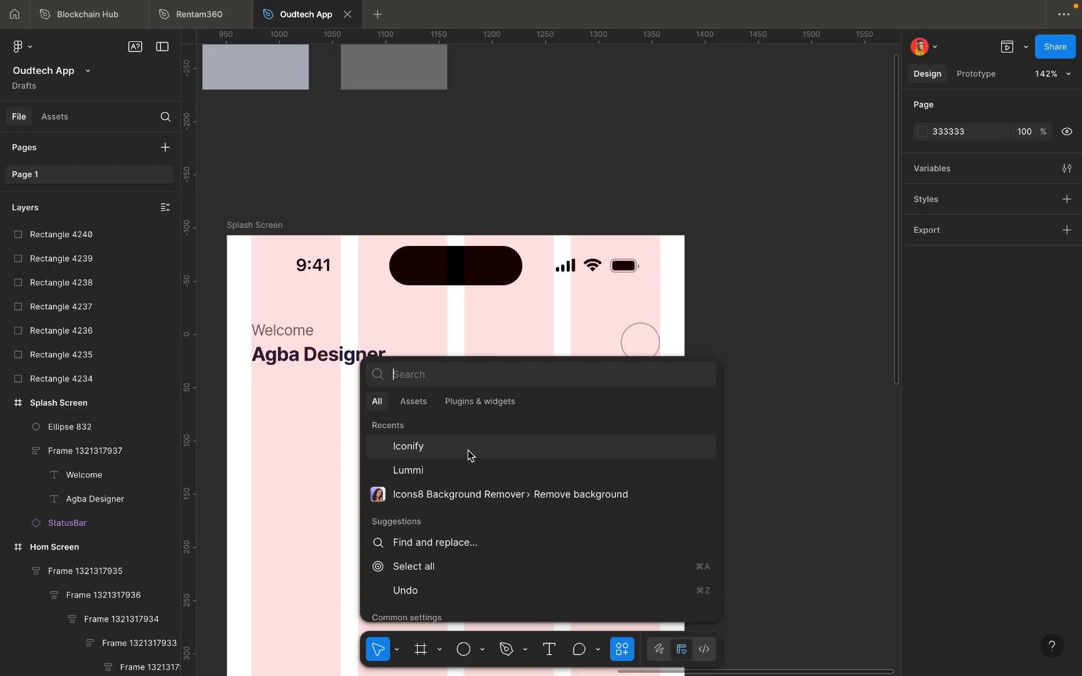
left_click(466, 403)
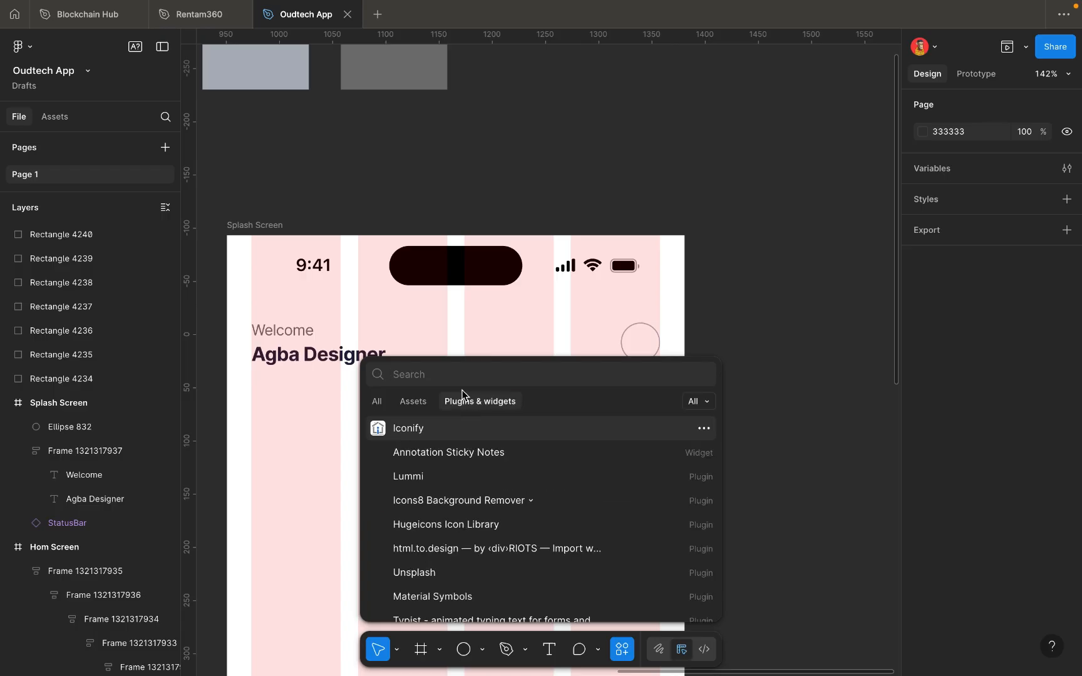
type("ico")
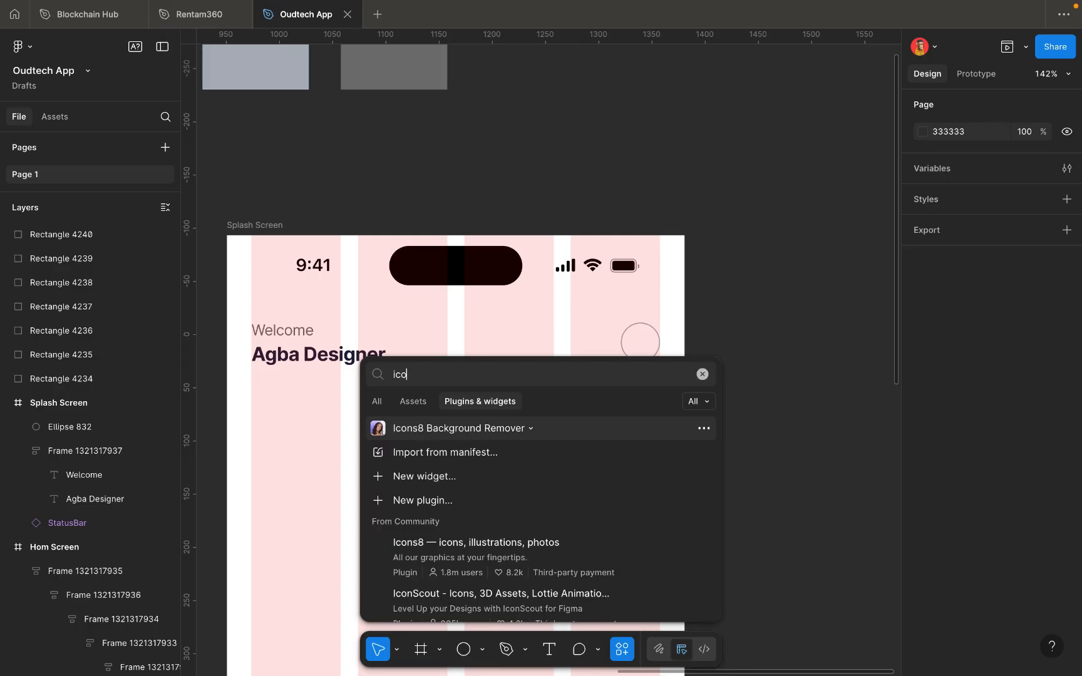
type("niffy")
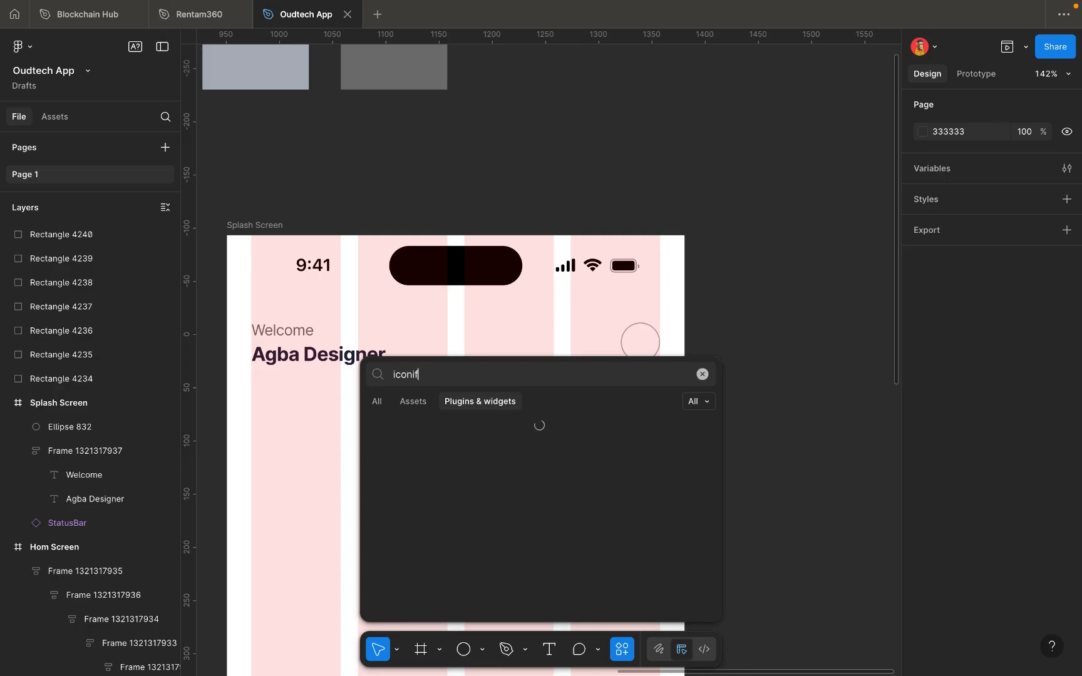
key("BackSpace")
key("BackSpace")
type("y")
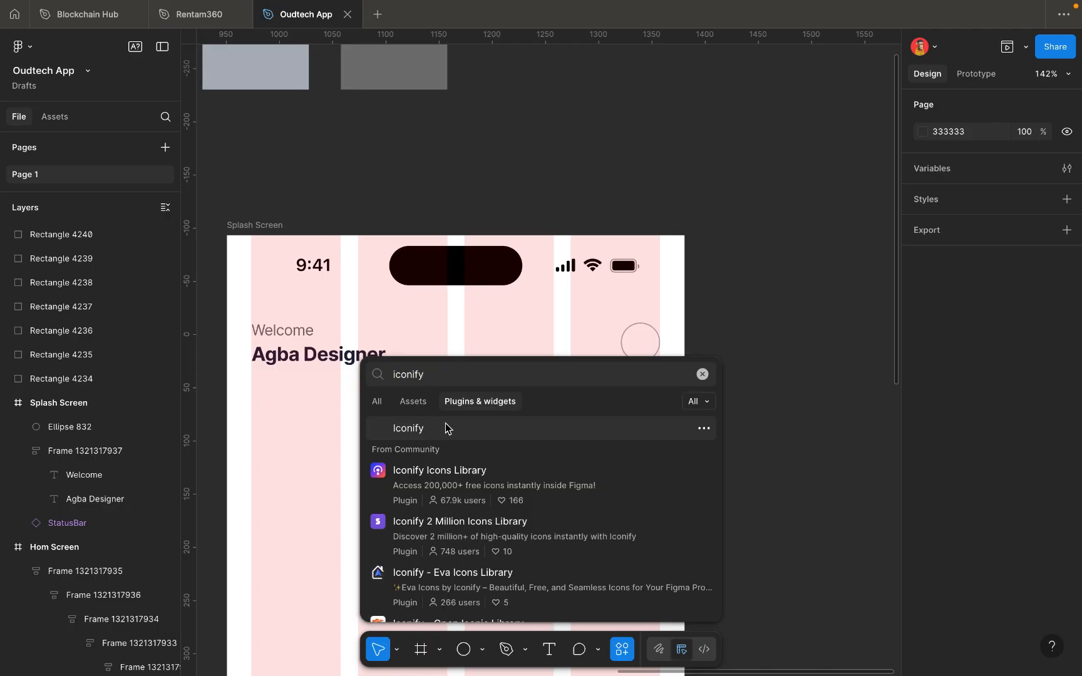
left_click(463, 429)
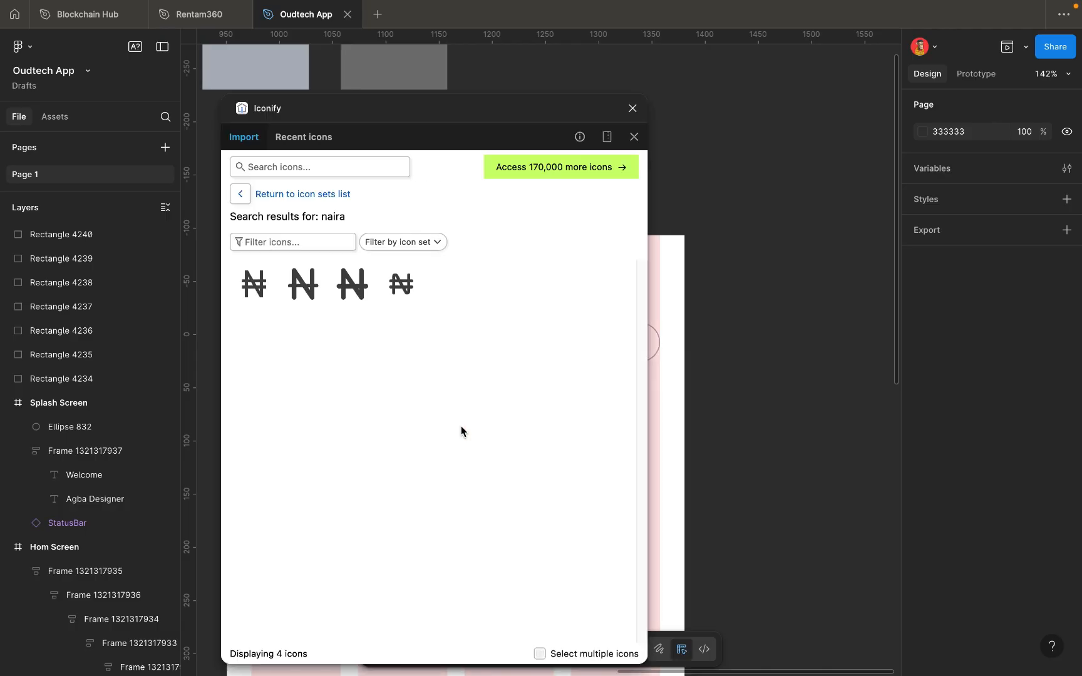
Search Iconify for "notification" icons and browse the bell designs.
left_click(328, 164)
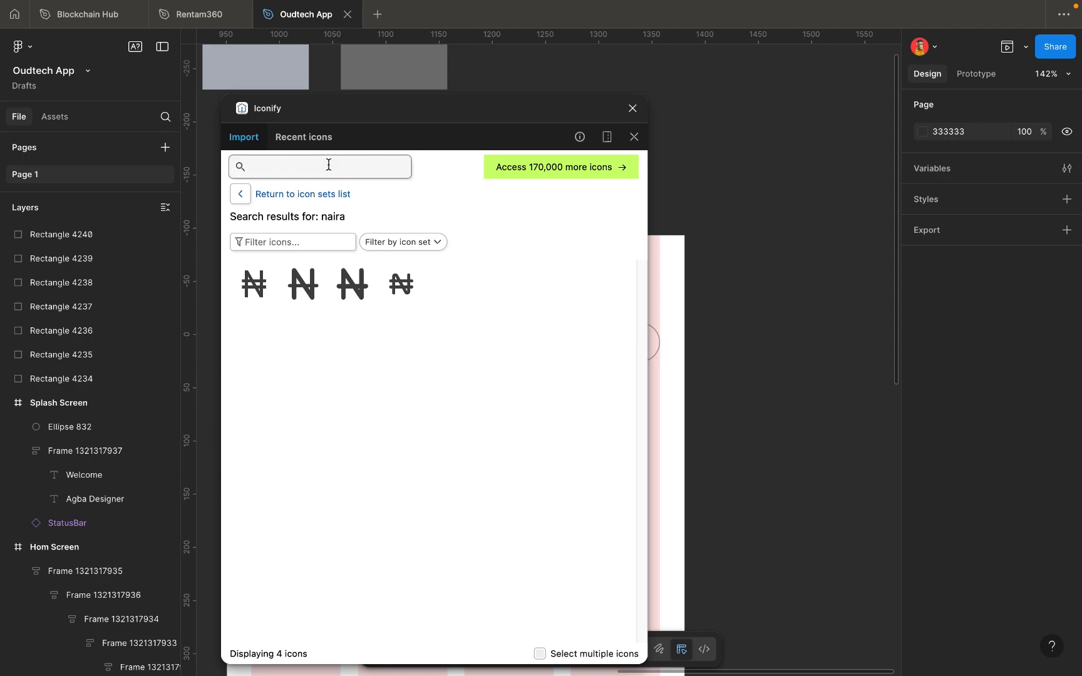
type("notific")
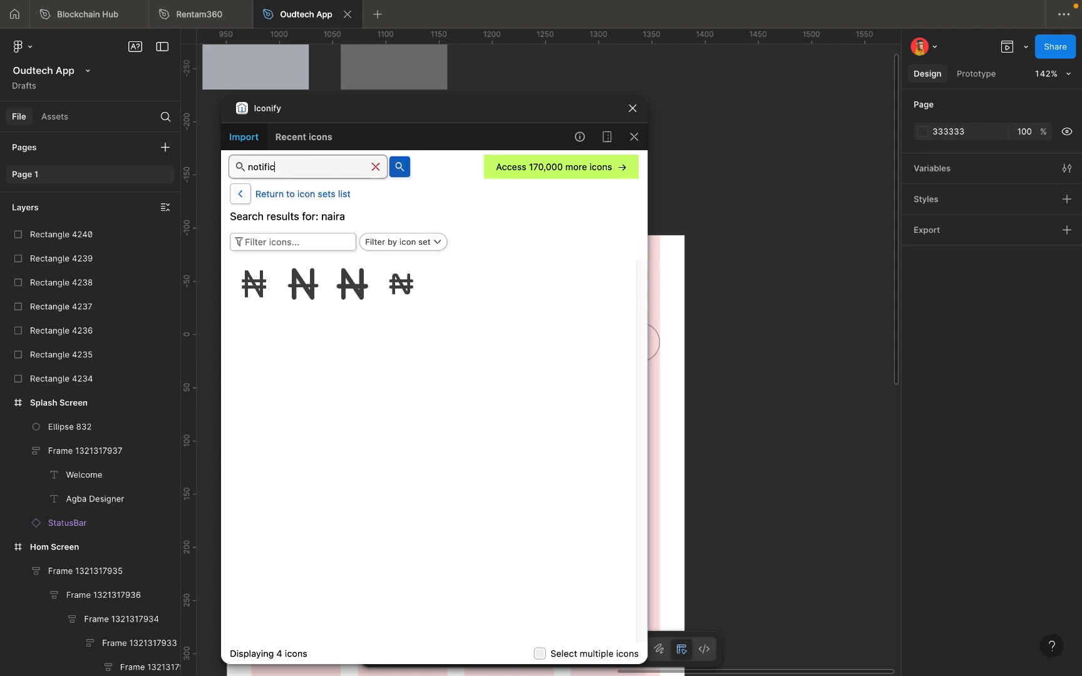
type("ation")
left_click(399, 167)
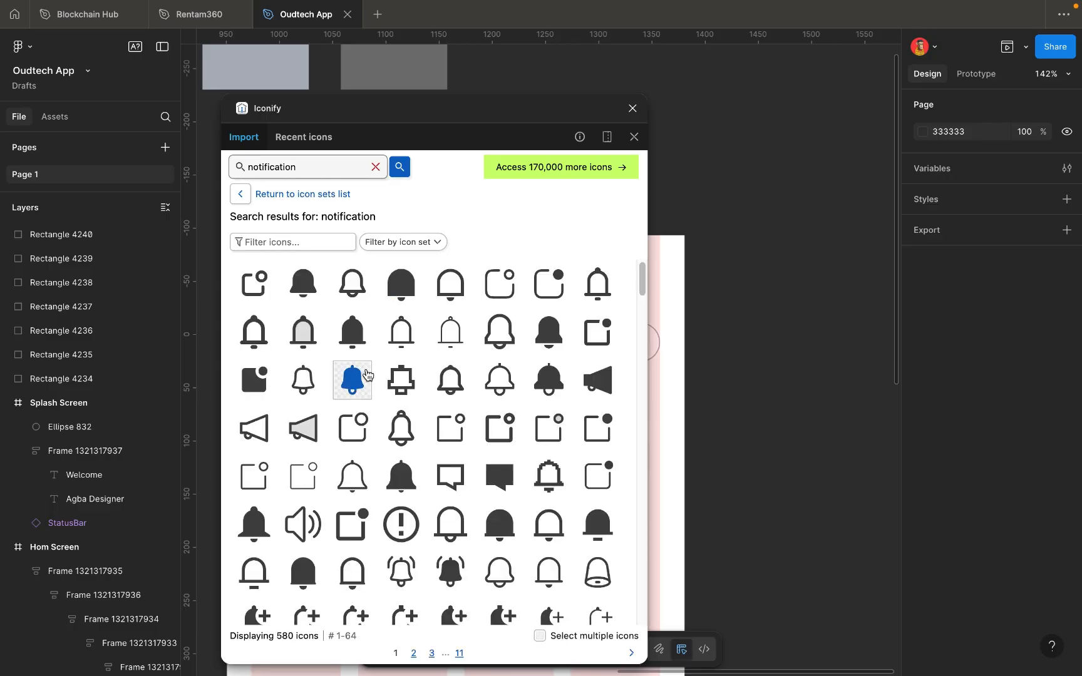
scroll(512, 427, "down", 1)
scroll(517, 423, "up", 1)
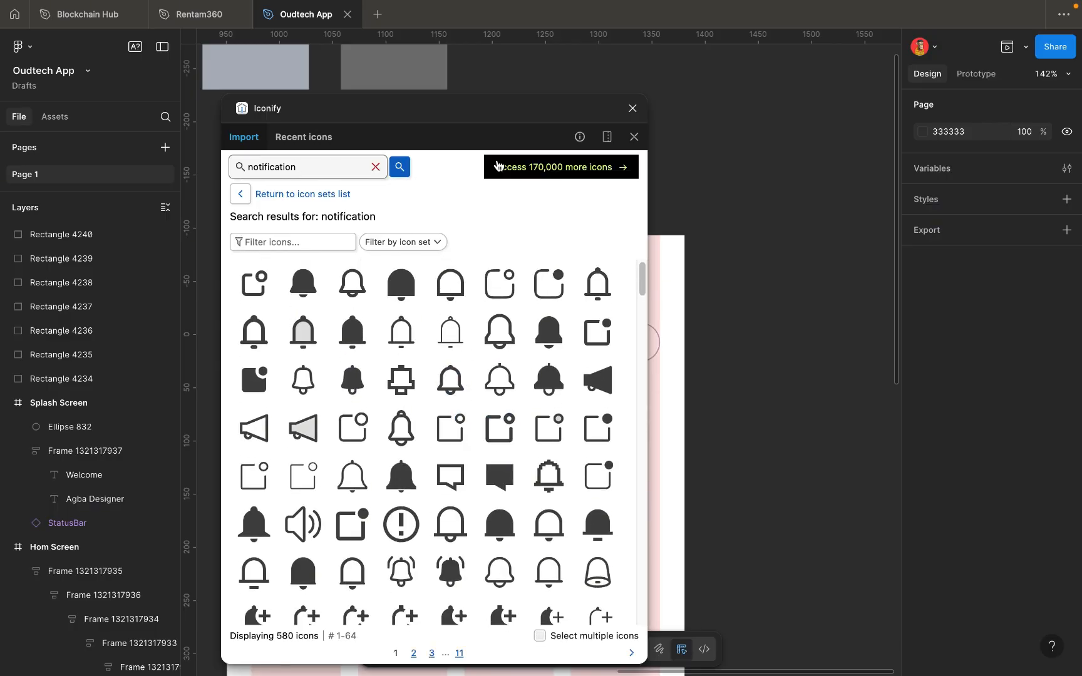
Place the carbon:notification bell icon on the Splash Screen beside the outlined circle, at X 346, Y 109, and close Iconify.
left_click_drag(495, 133, 763, 116)
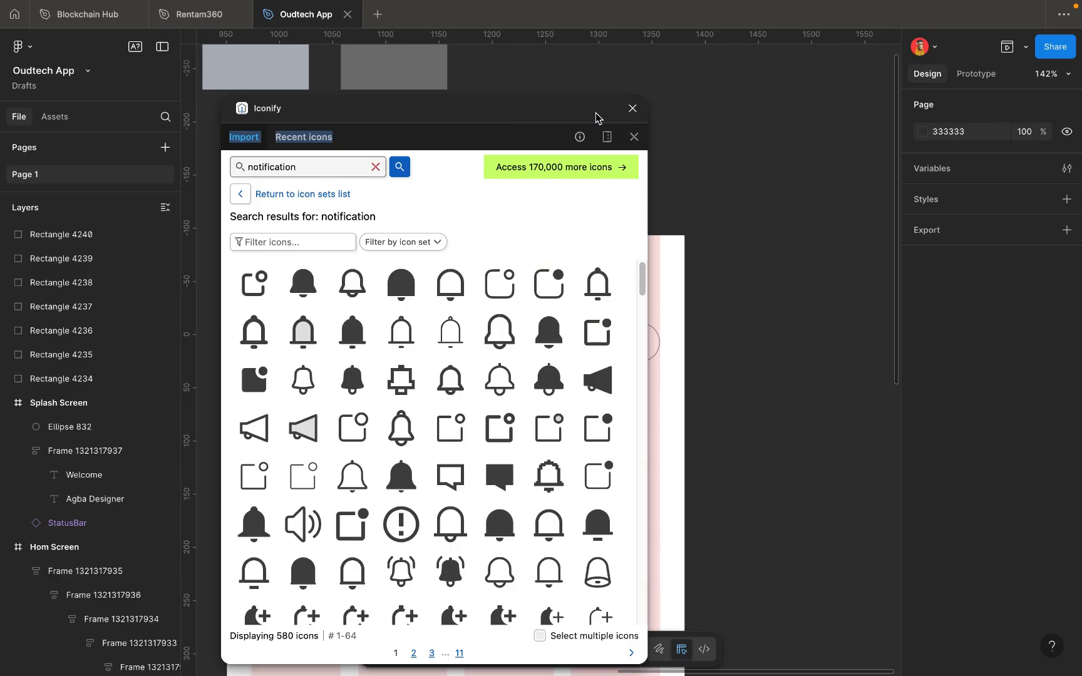
left_click_drag(526, 123, 998, 97)
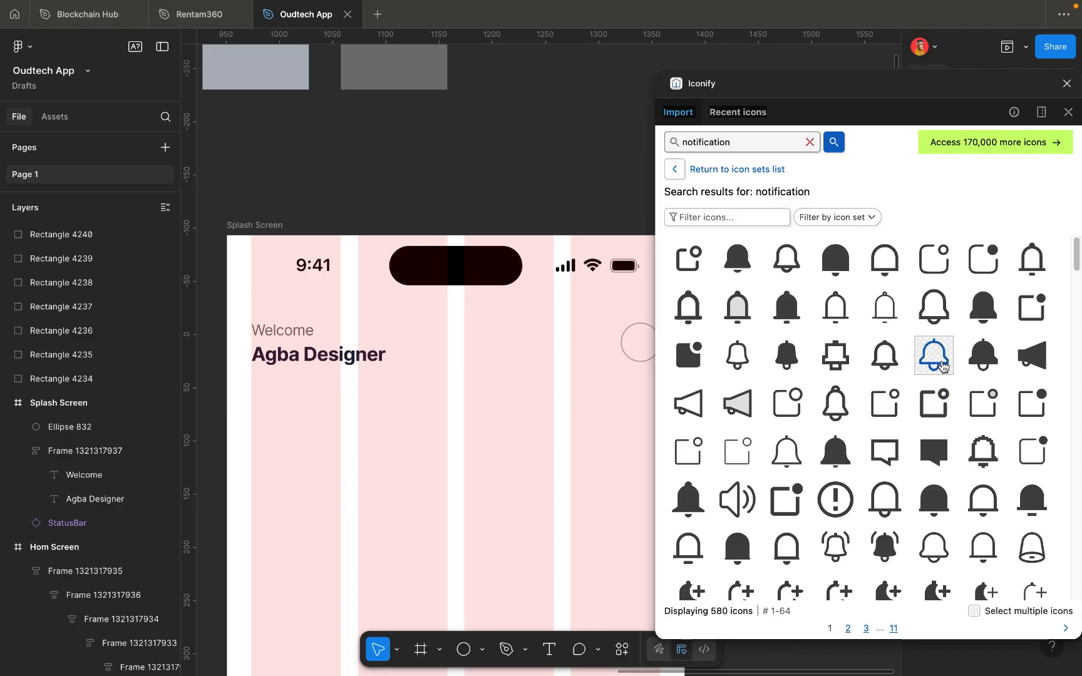
left_click_drag(937, 358, 604, 365)
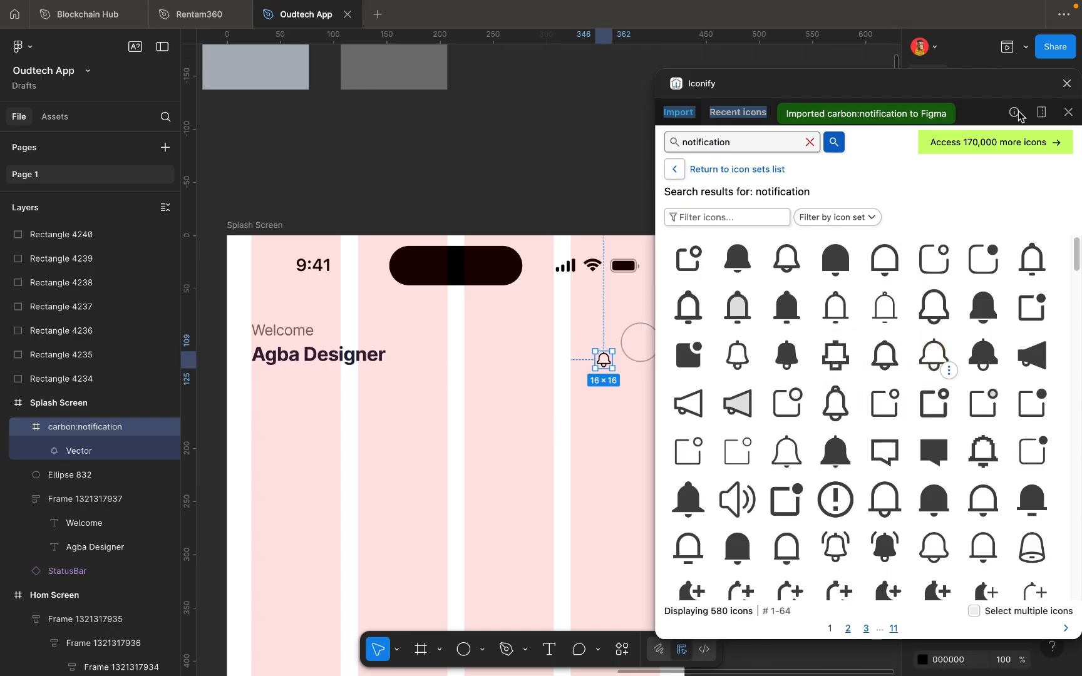
left_click(1065, 83)
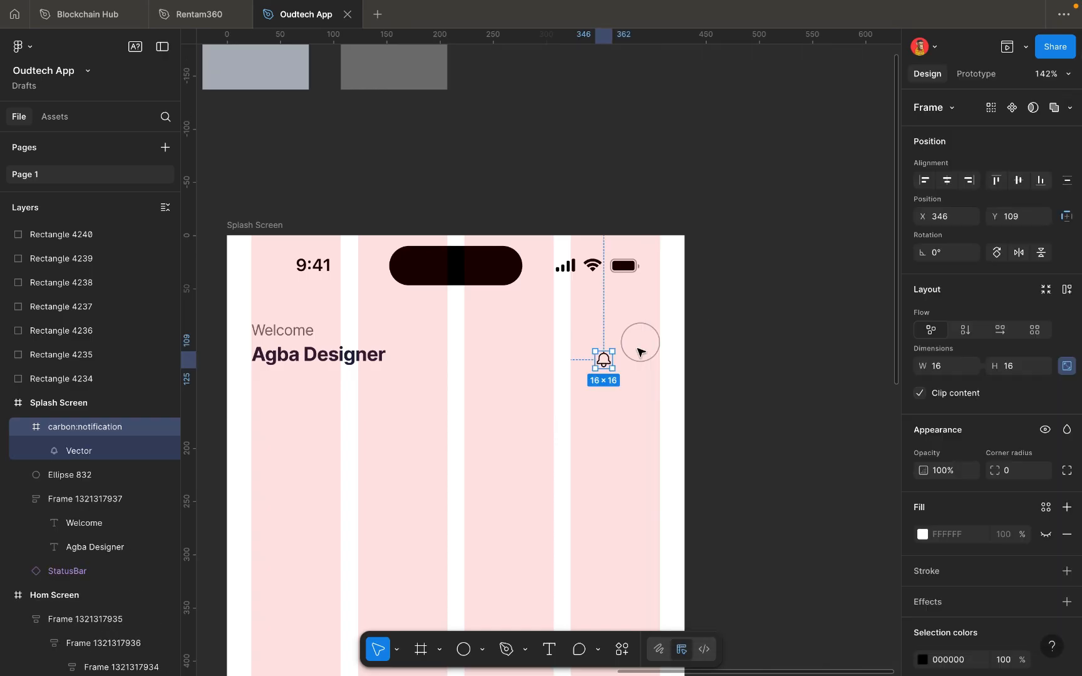
Resize the bell icon to 18 × 18 and centre it inside the outlined circle at X 380, Y 92.
scroll(641, 347, "up", 3)
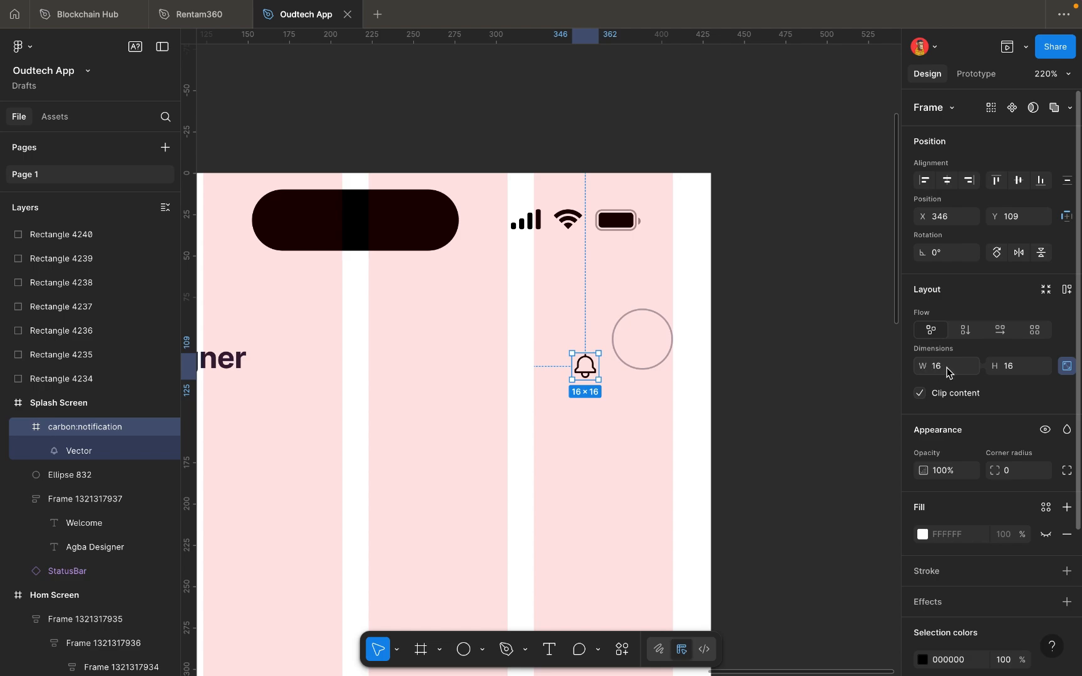
left_click(947, 369)
key("Up")
key("Up")
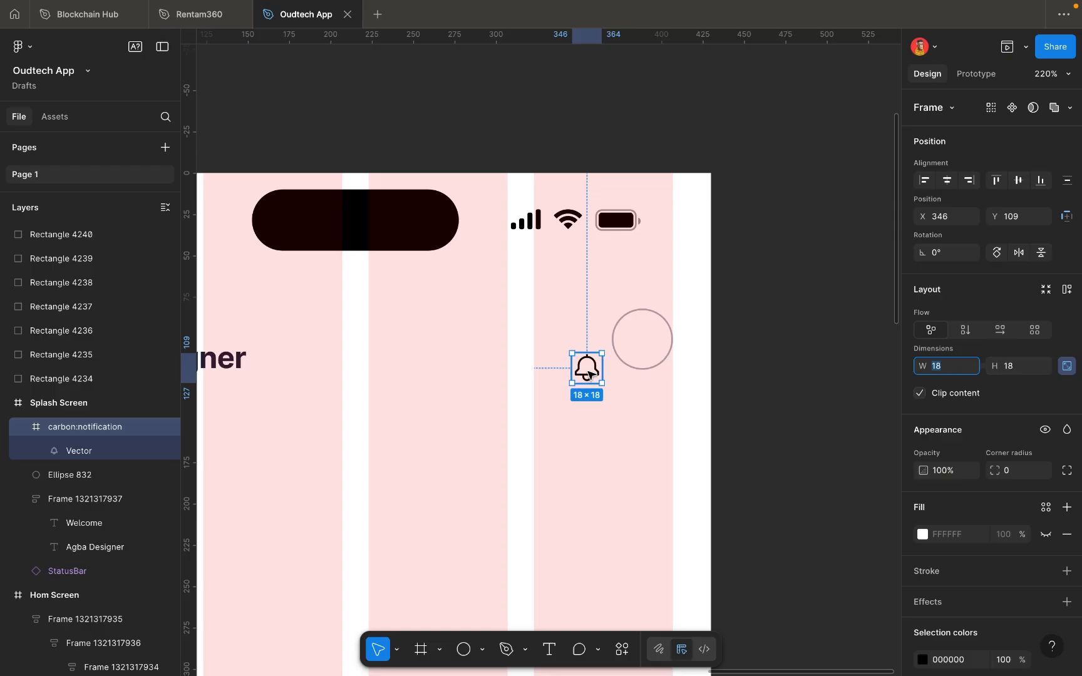
left_click_drag(597, 371, 645, 345)
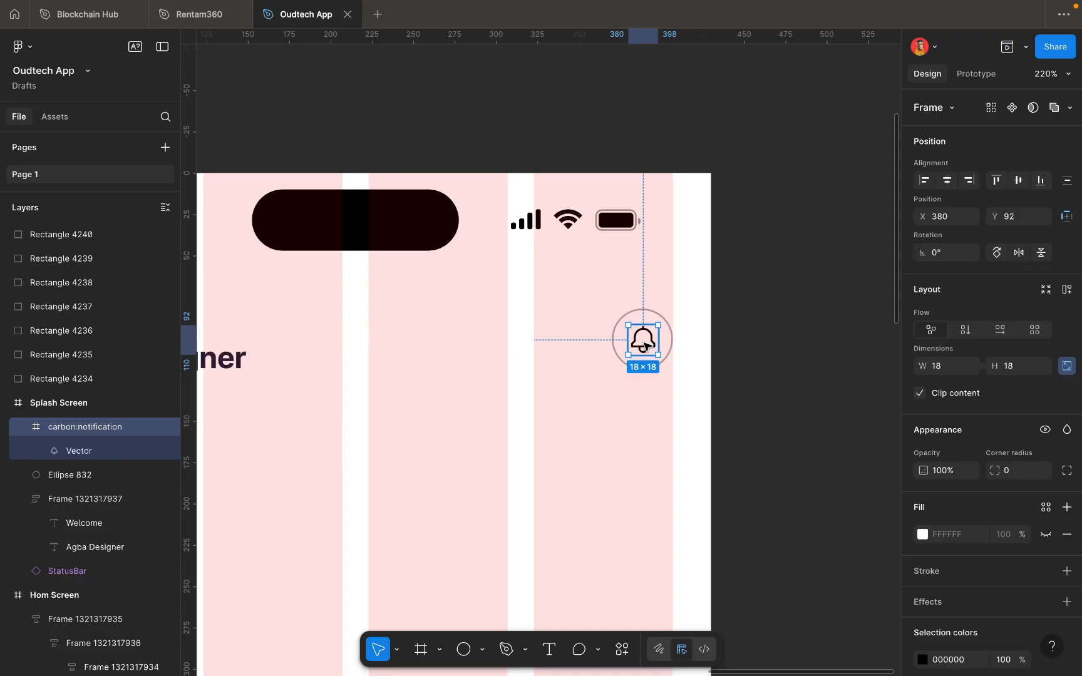
Combine the bell icon and its surrounding circle into one auto layout frame.
scroll(644, 345, "up", 5)
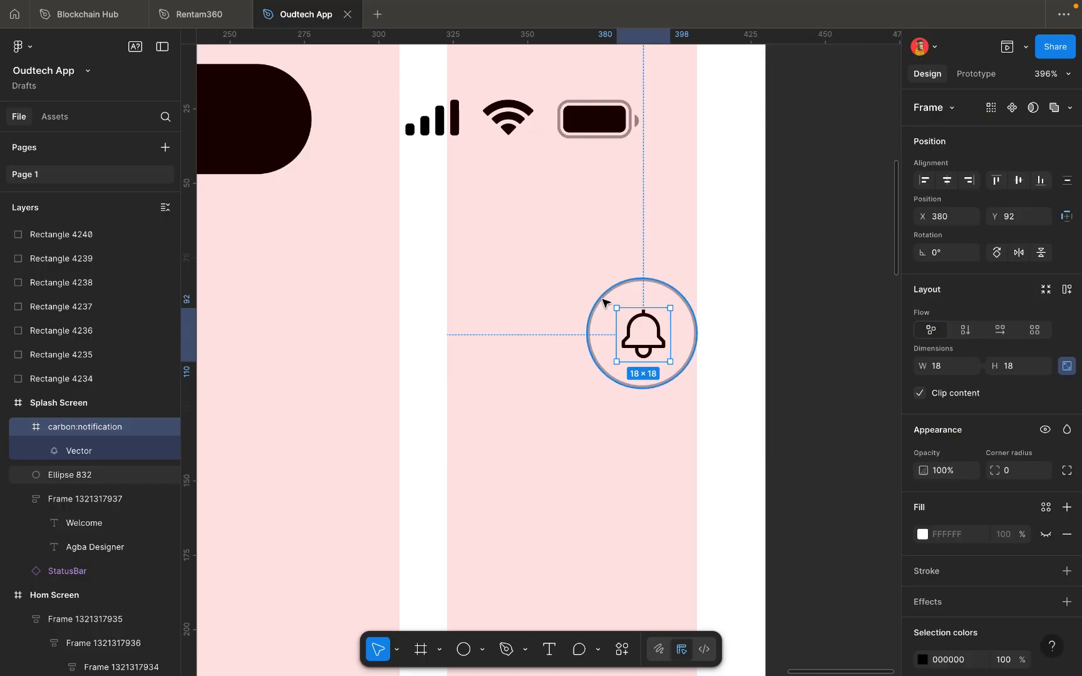
left_click(602, 302, "shift")
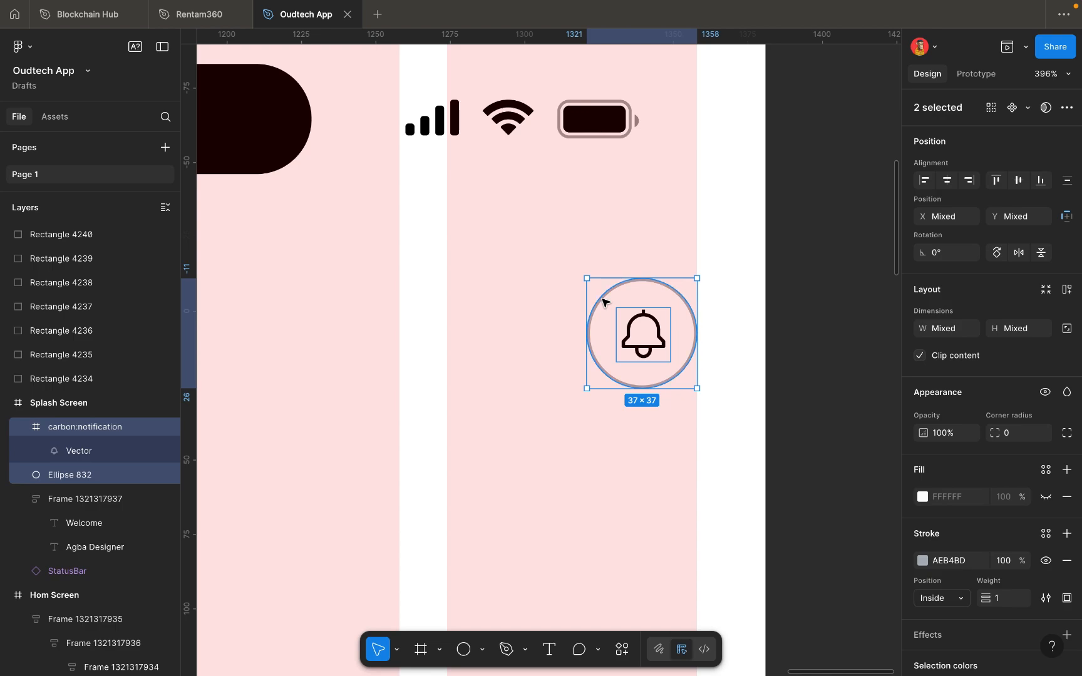
key("shift+a")
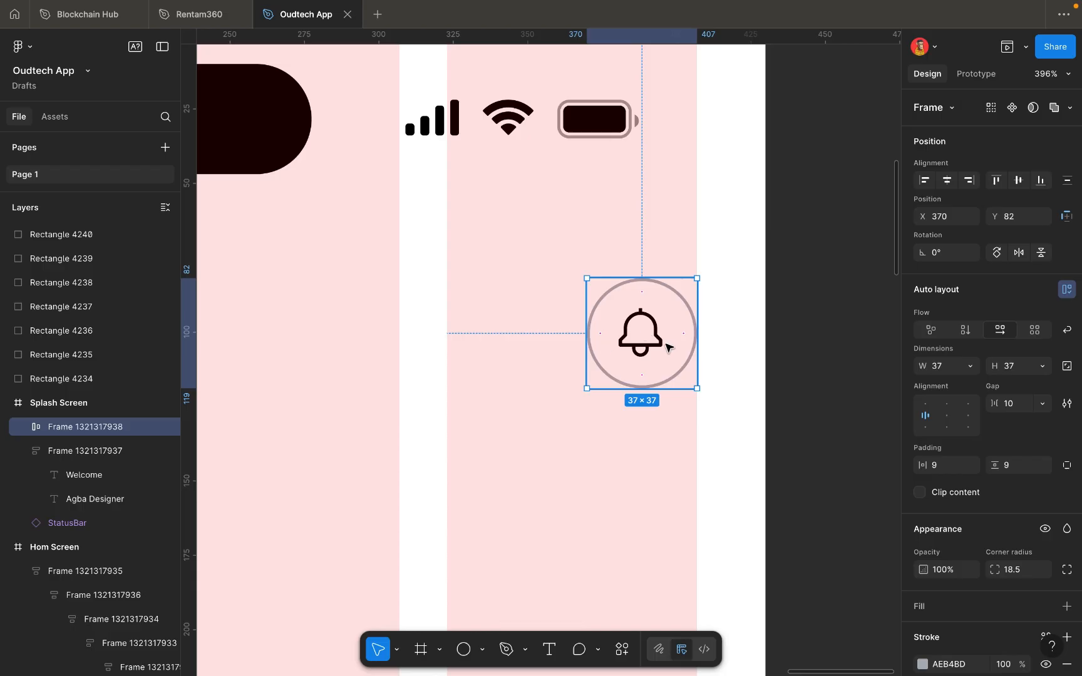
Combine the Welcome and Agba Designer text frame with the bell button in one horizontal auto layout header row.
scroll(668, 347, "down", 10)
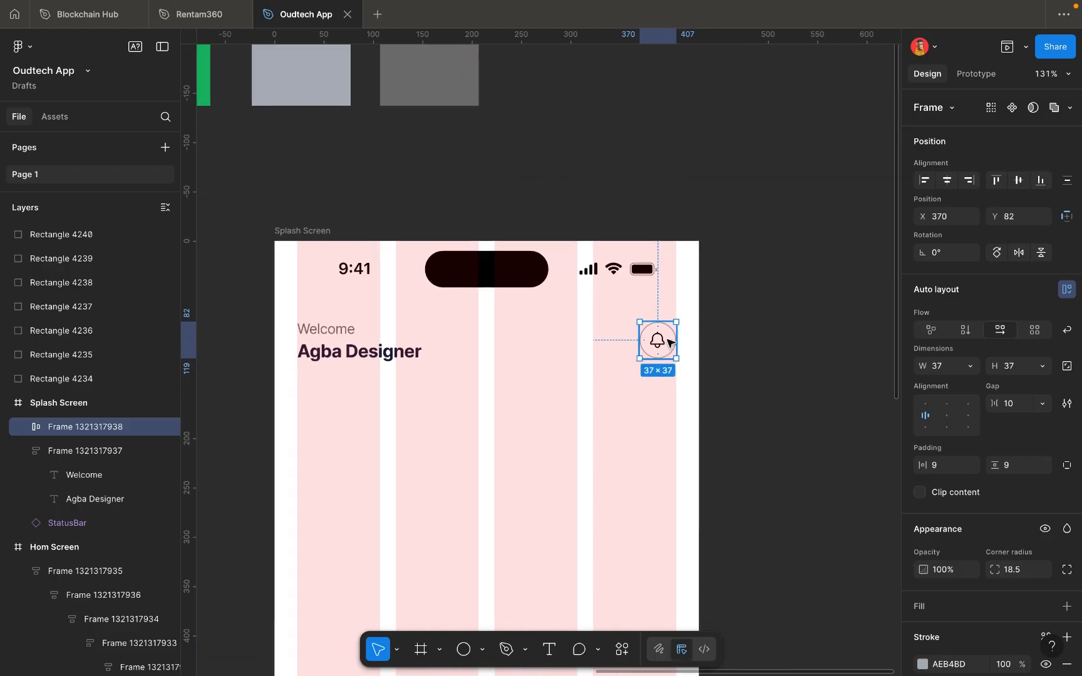
left_click(360, 362)
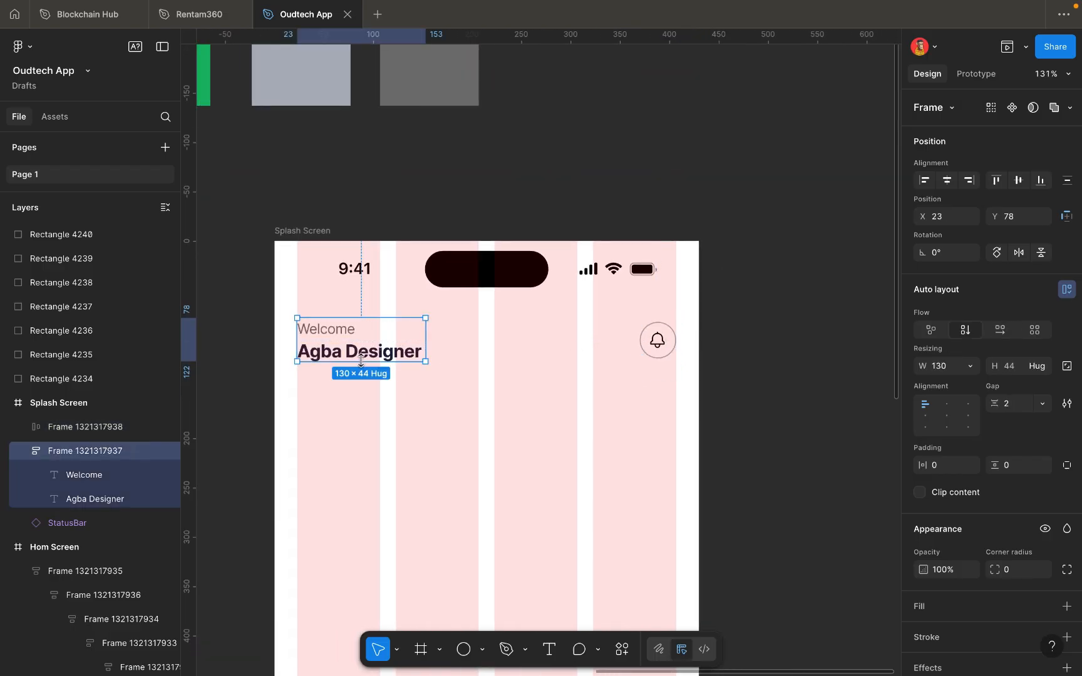
left_click(647, 348, "shift")
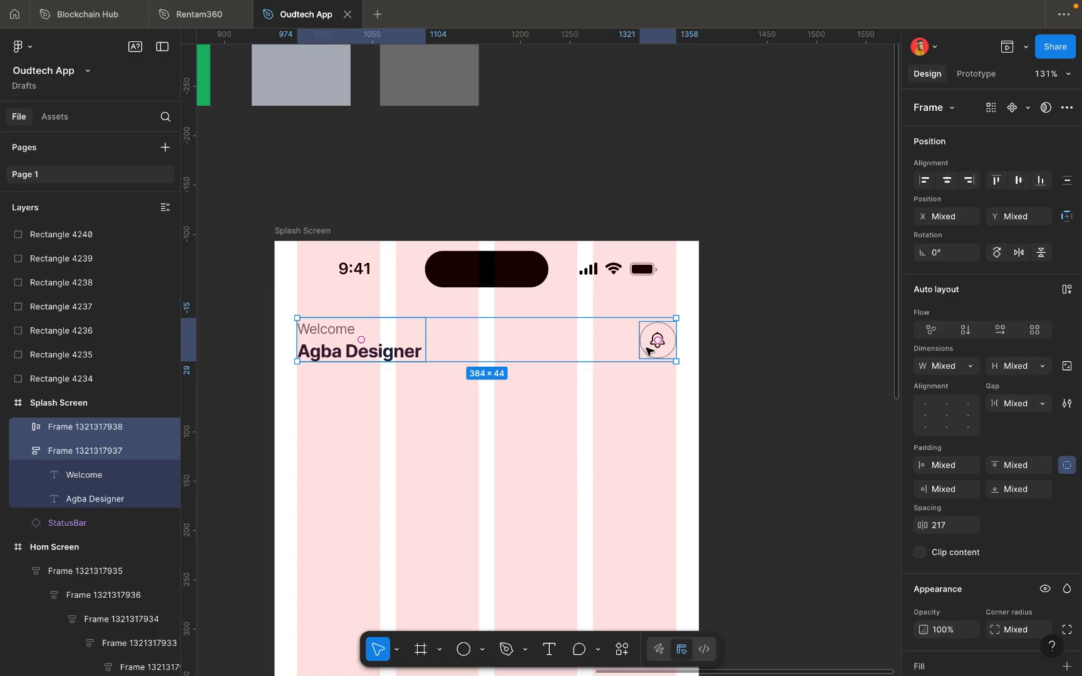
key("shift+a")
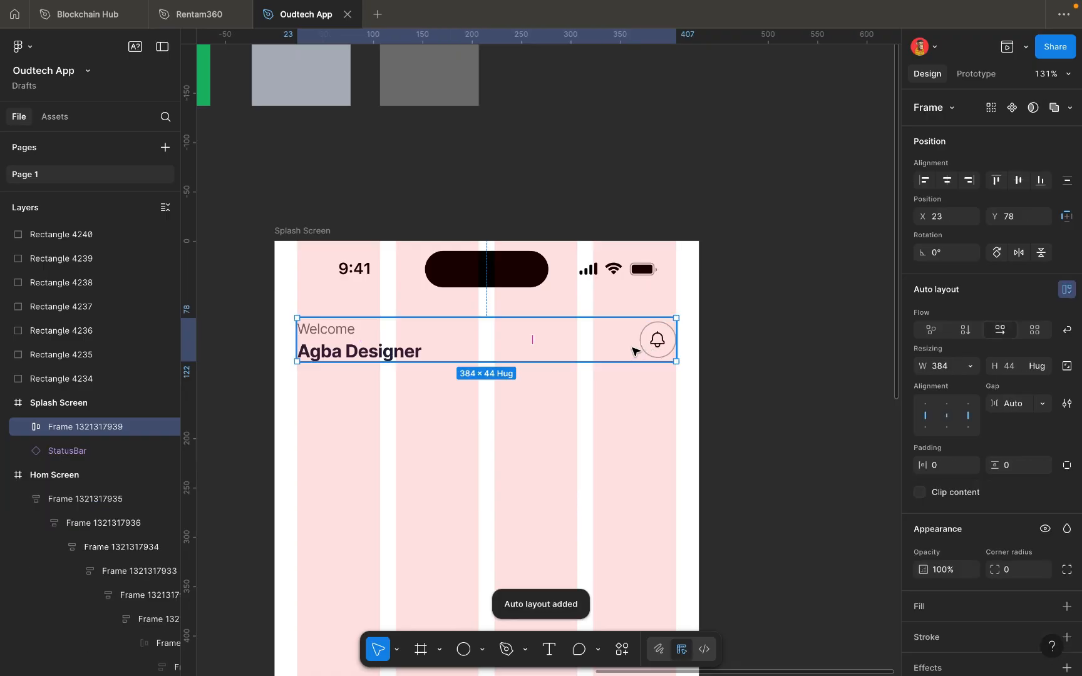
left_click(725, 387)
Set the header row's gap between the text group and the bell button to 217.
left_click(621, 354)
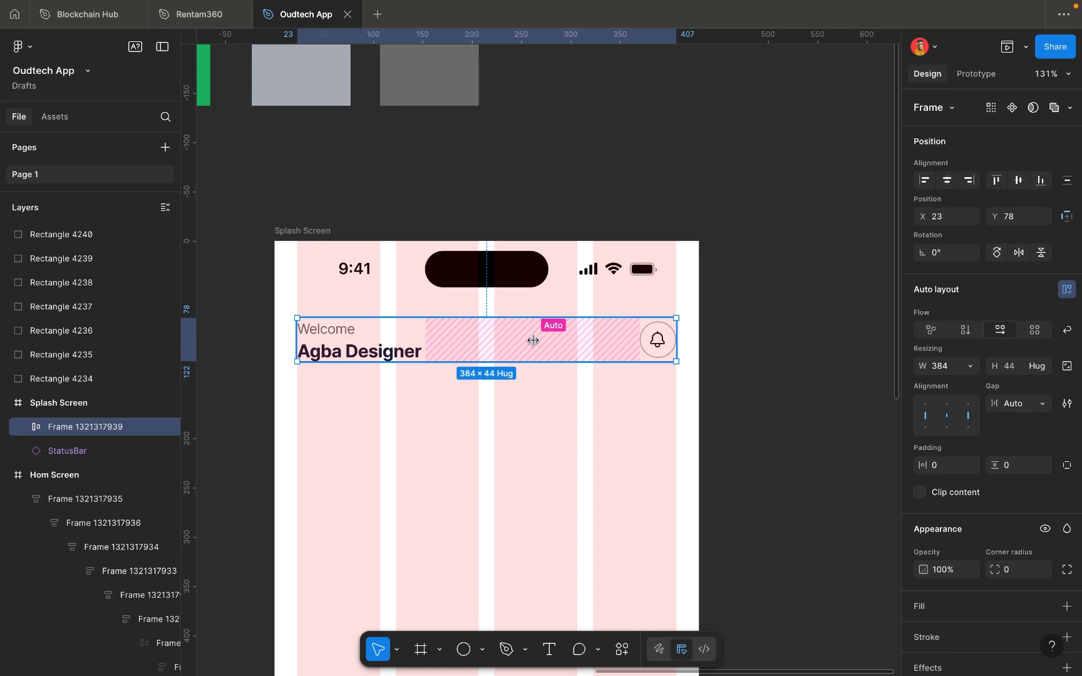
mouse_move(521, 340)
left_mouse_down()
mouse_move(474, 349)
mouse_move(534, 340)
left_mouse_up()
scroll(533, 340, "up", 5)
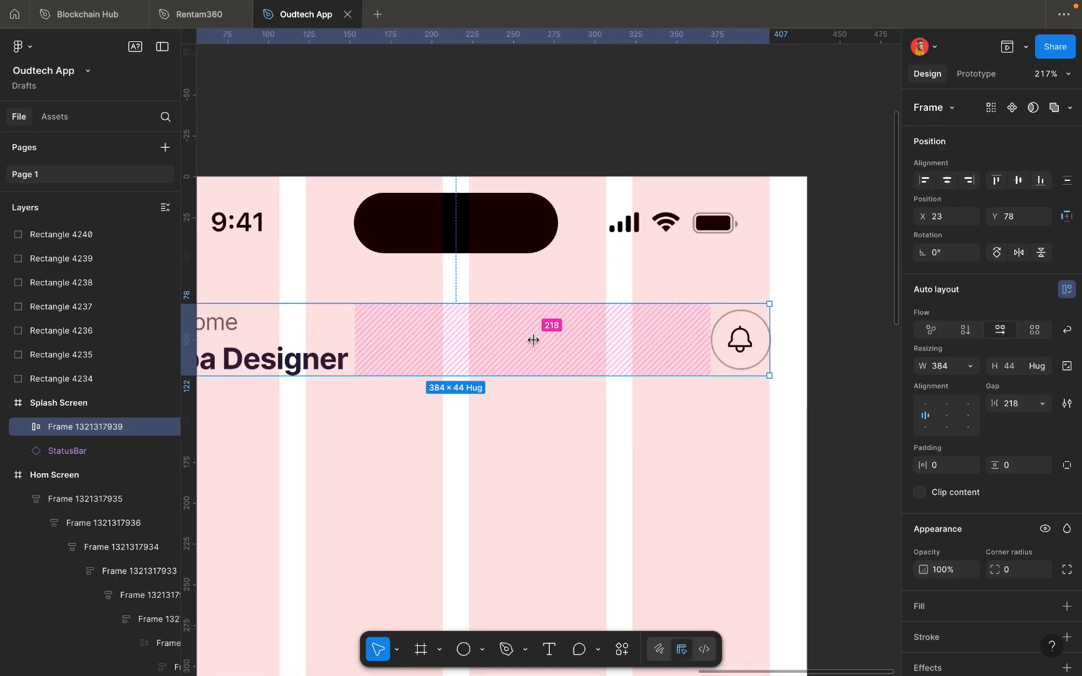
left_click(789, 351)
left_click(708, 337)
left_click(708, 337)
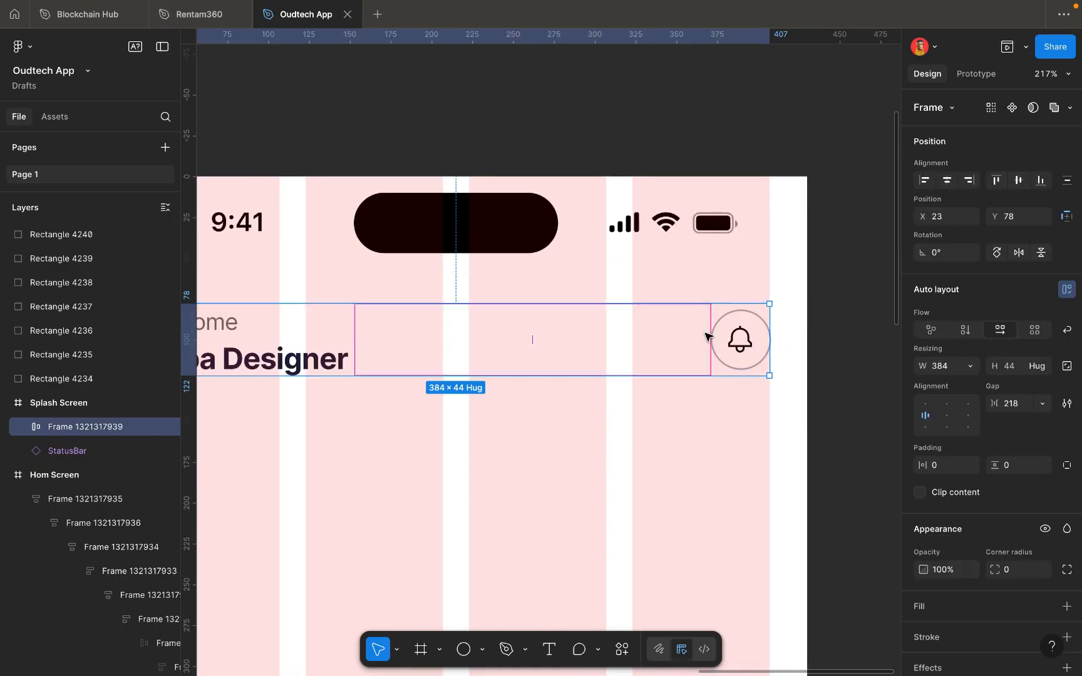
key("Escape")
left_click_drag(530, 338, 533, 338)
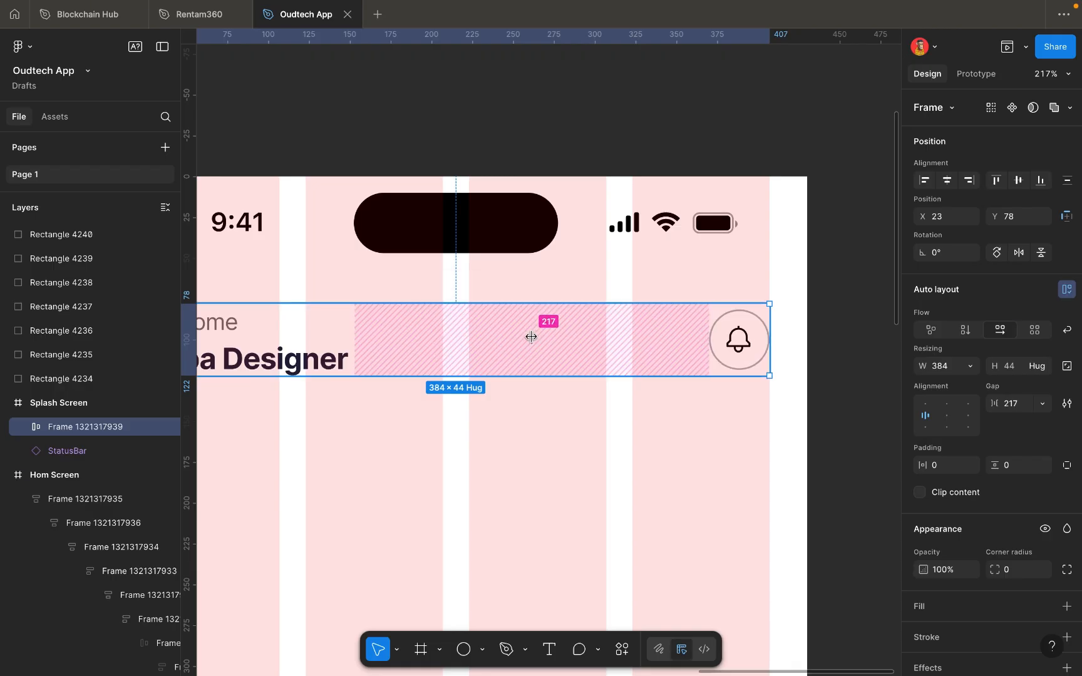
left_click(543, 458)
Hide the 4-column layout guide on the Hom Screen frame.
scroll(543, 463, "down", 5)
scroll(543, 463, "down", 3)
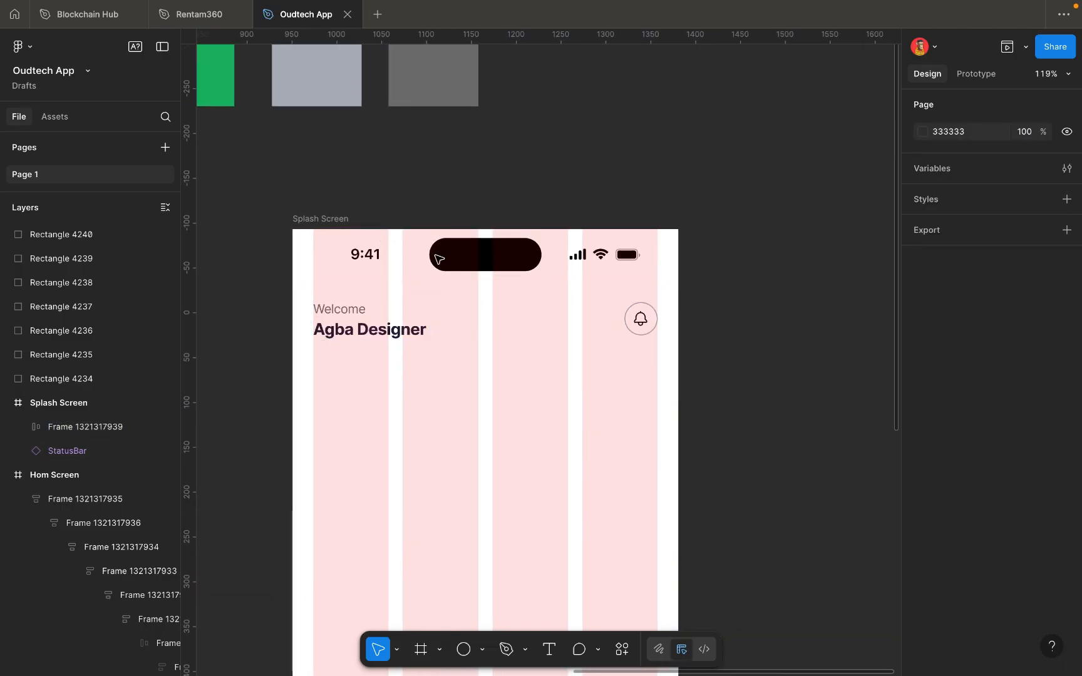
scroll(601, 384, "down", 3)
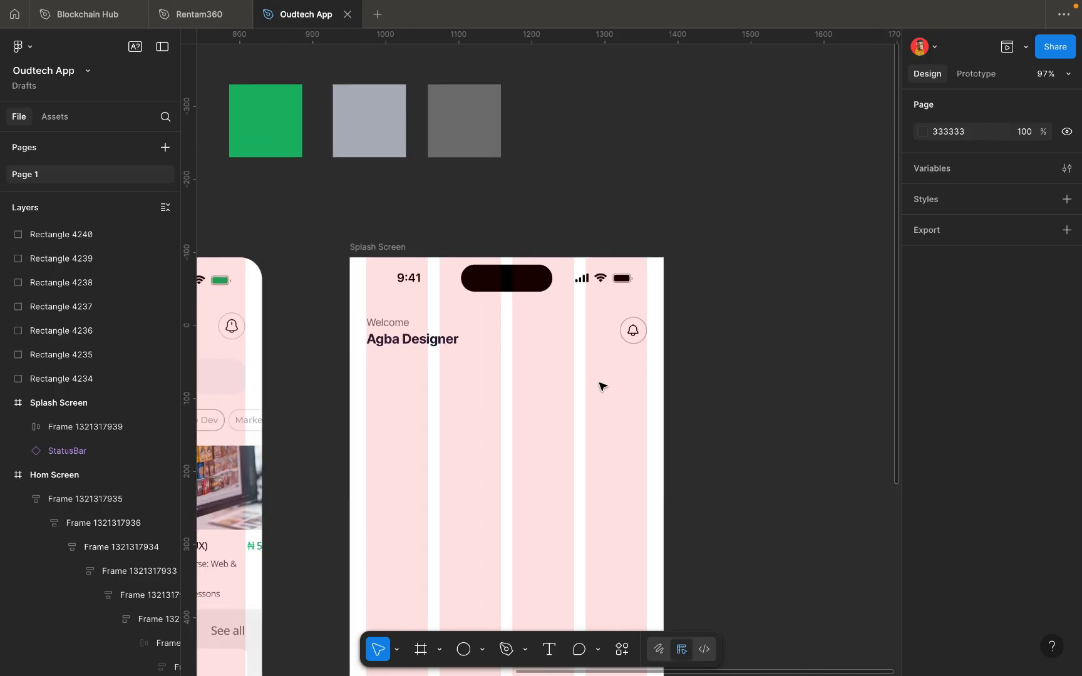
scroll(601, 384, "left", 5)
scroll(601, 385, "down", 2)
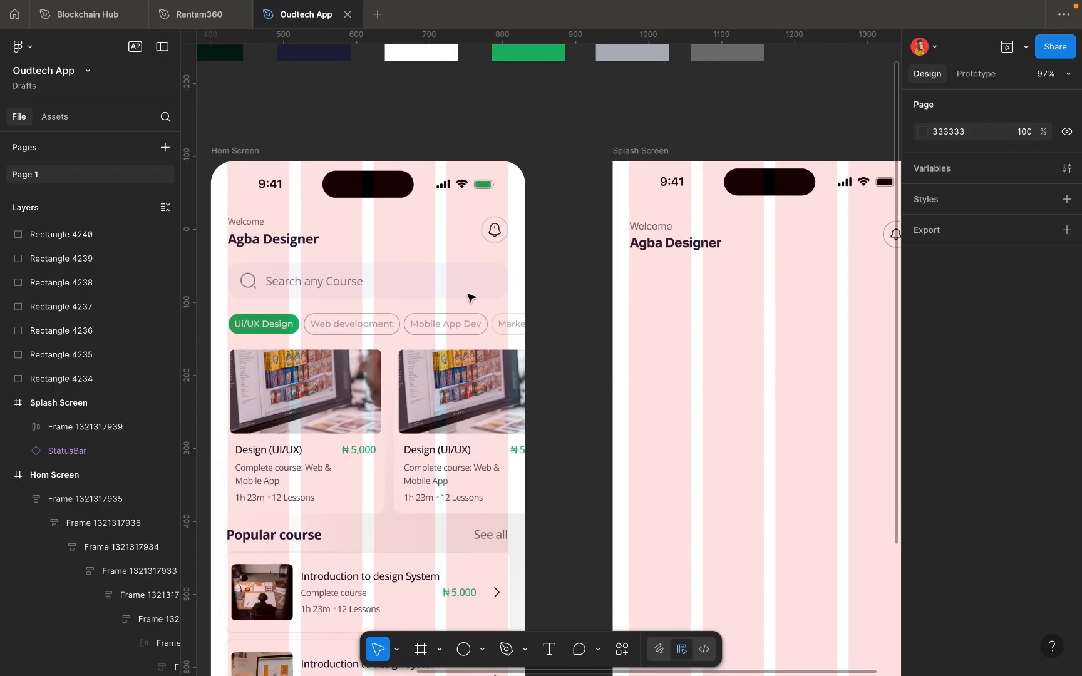
left_click(263, 153)
scroll(1044, 564, "down", 6)
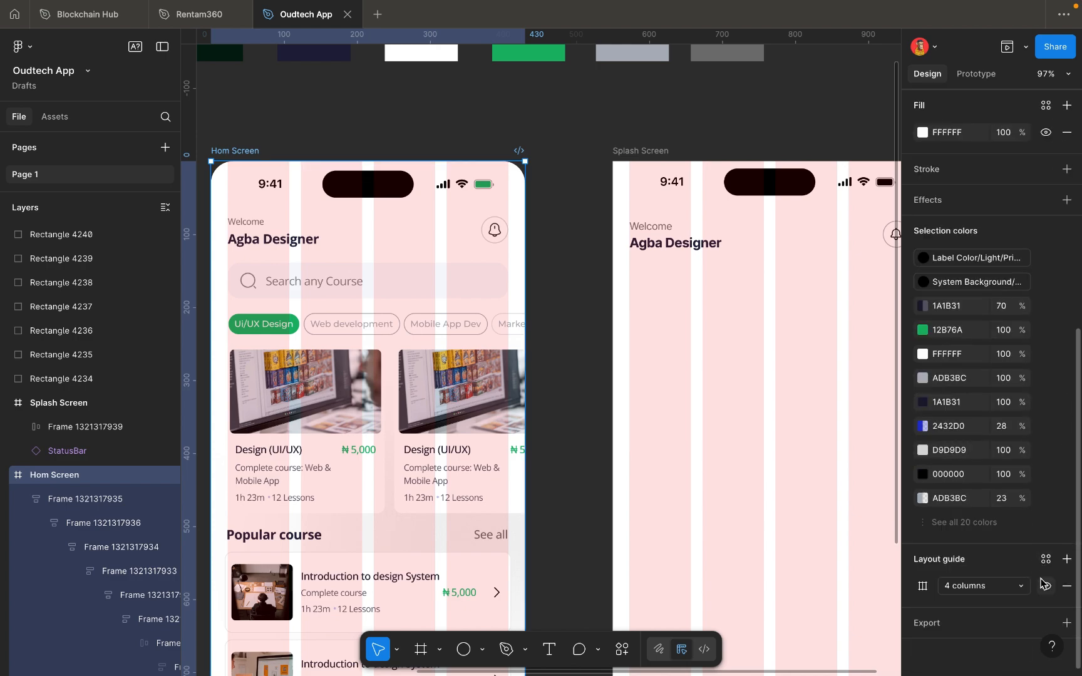
left_click(1044, 585)
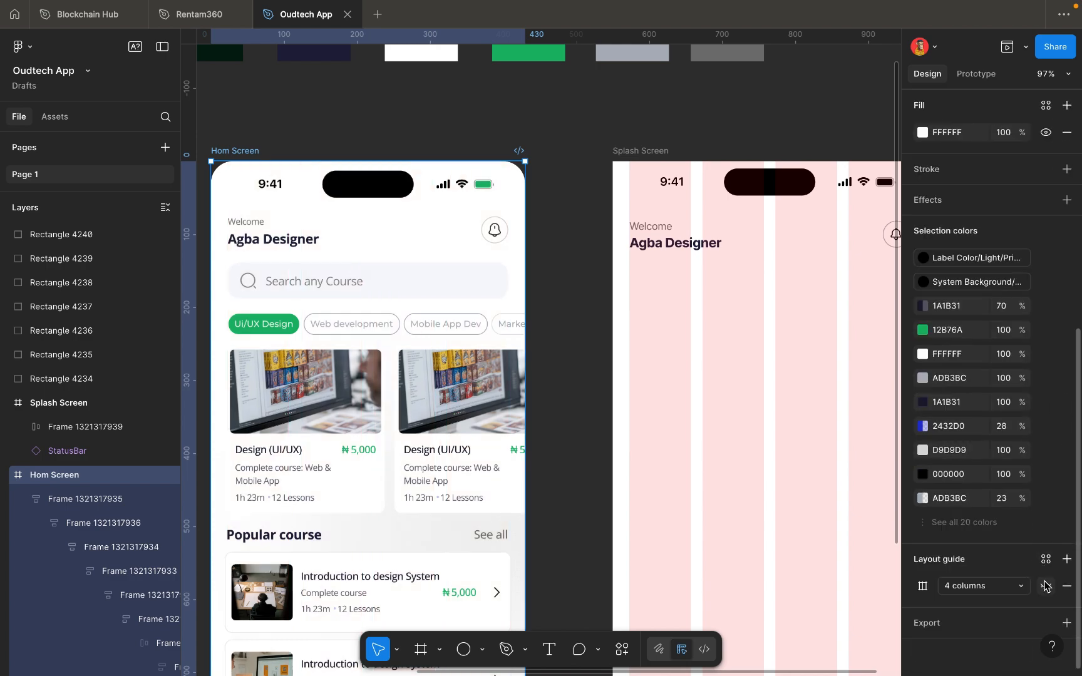
left_click(437, 279)
left_click(437, 279)
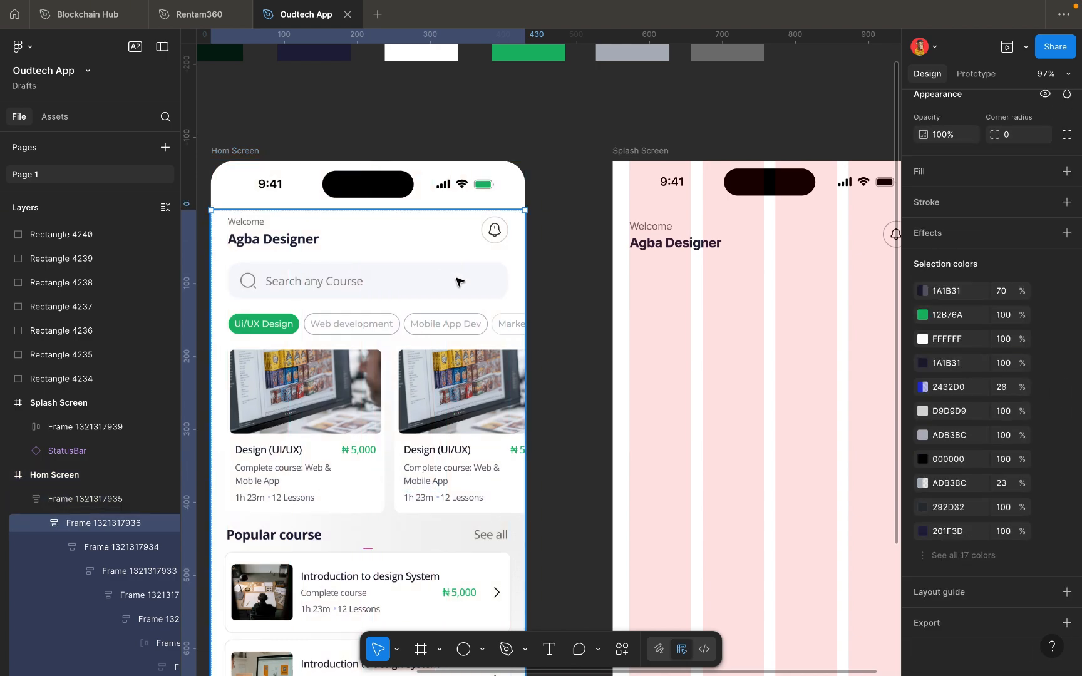
Run the Iconify plugin again and search it for "search" icons.
scroll(658, 350, "down", 2)
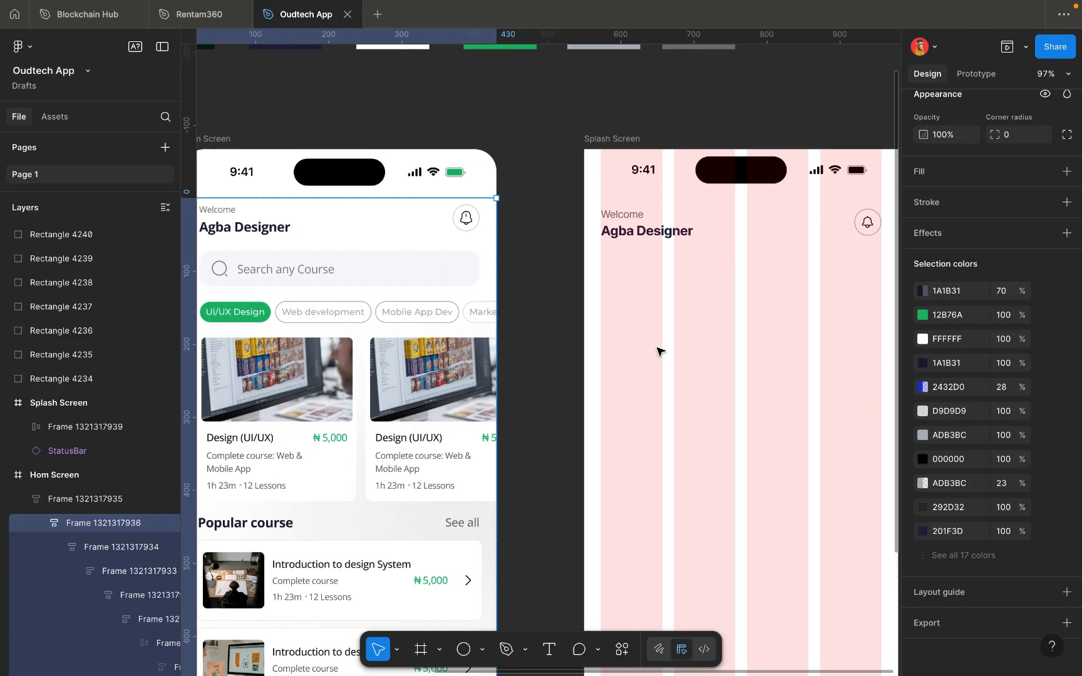
scroll(659, 350, "right", 2)
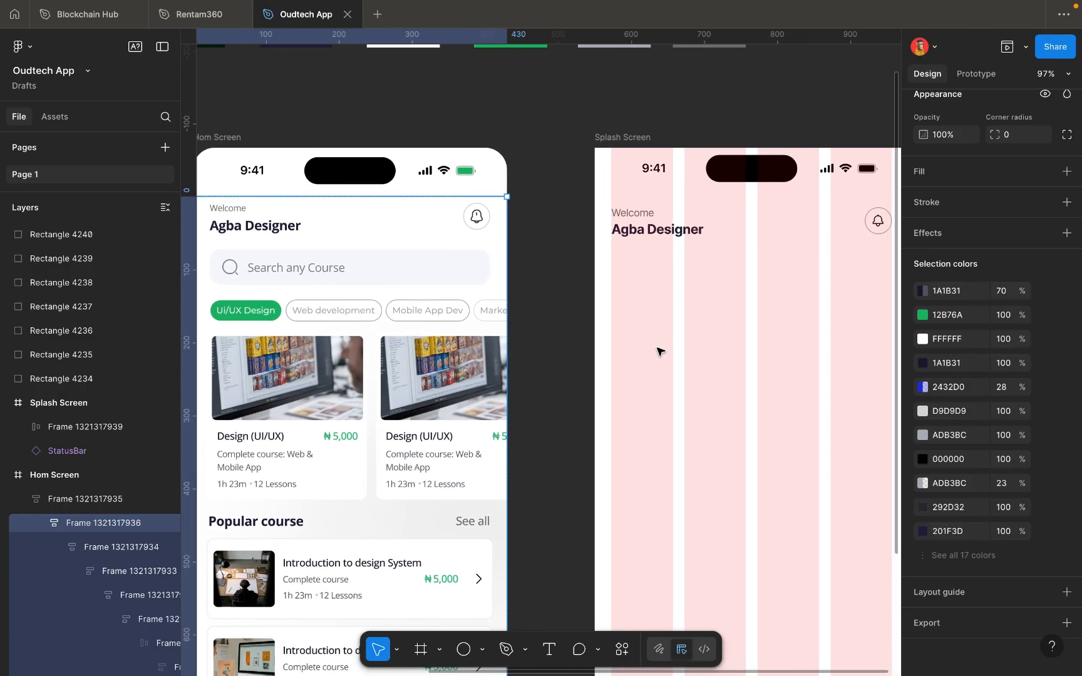
scroll(659, 350, "right", 4)
scroll(659, 350, "down", 2)
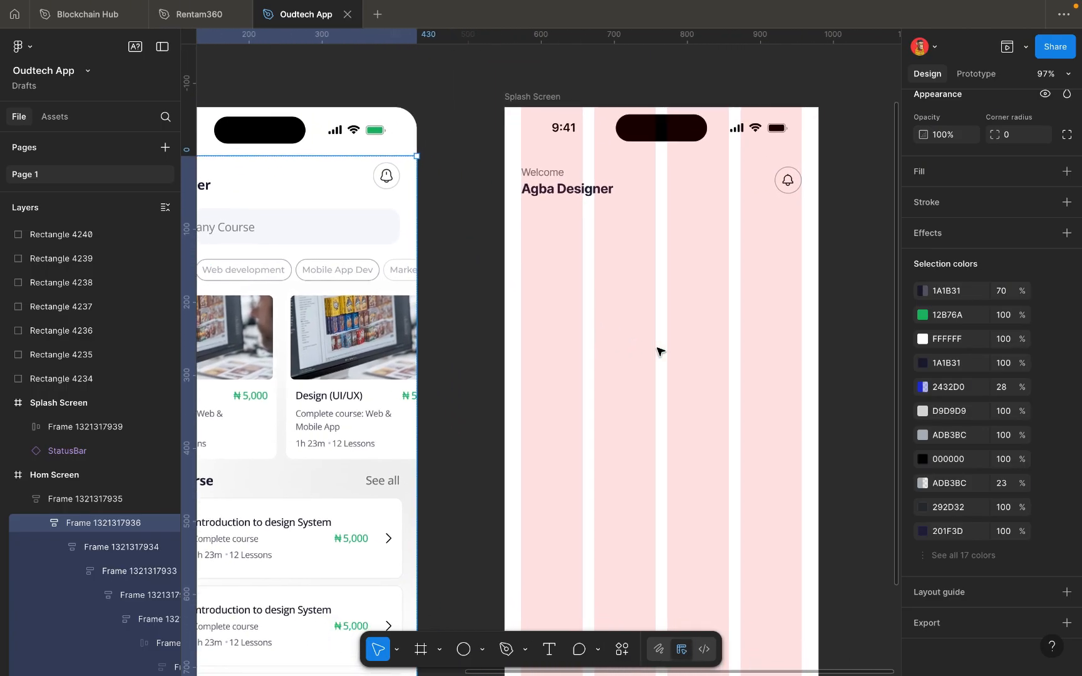
left_click(624, 650)
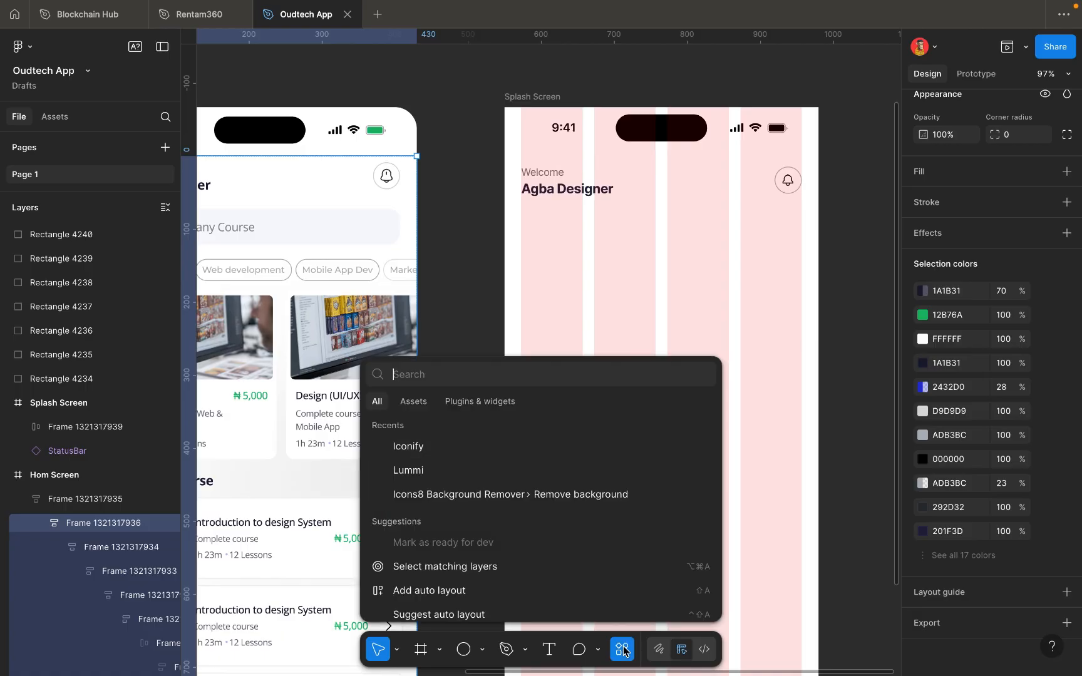
left_click(540, 446)
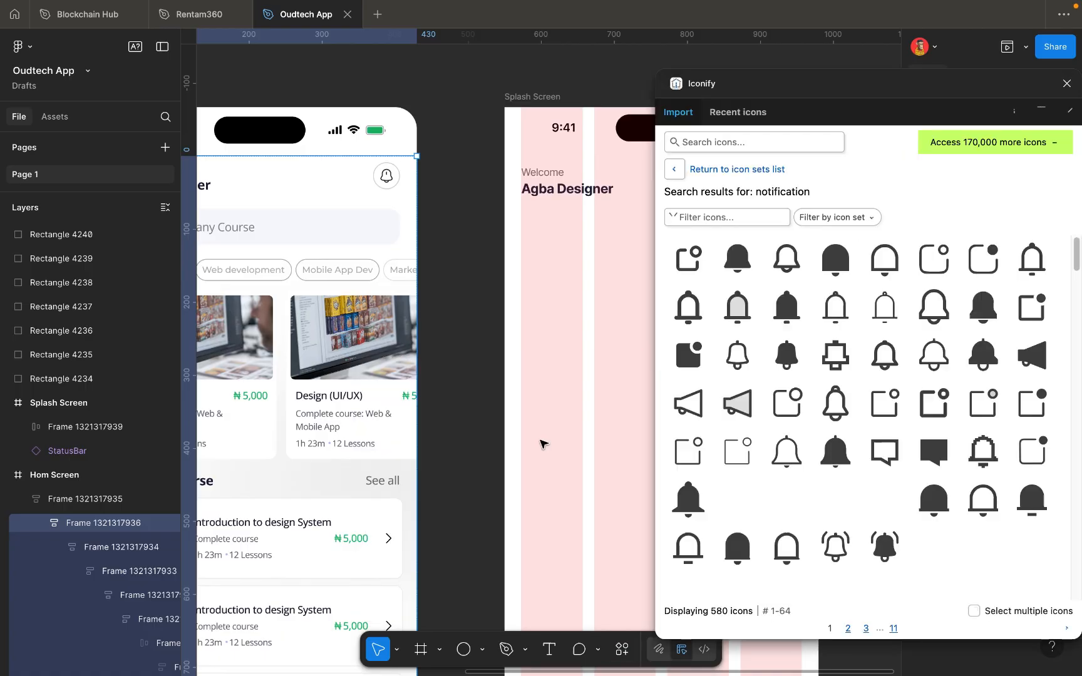
left_click(709, 143)
type("search")
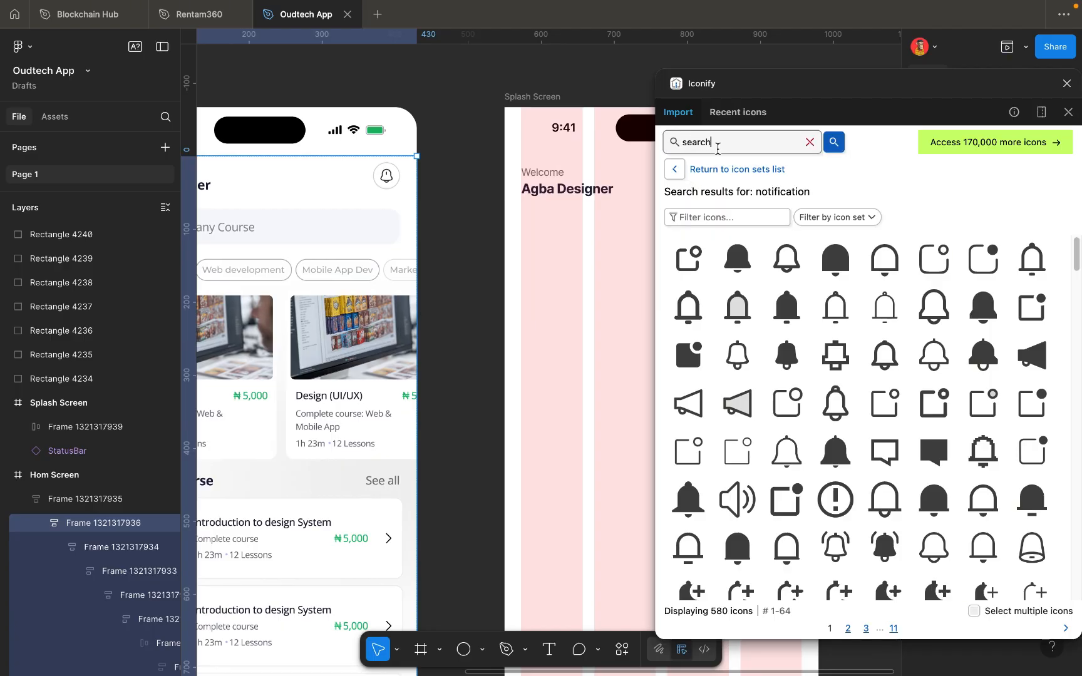
key("Return")
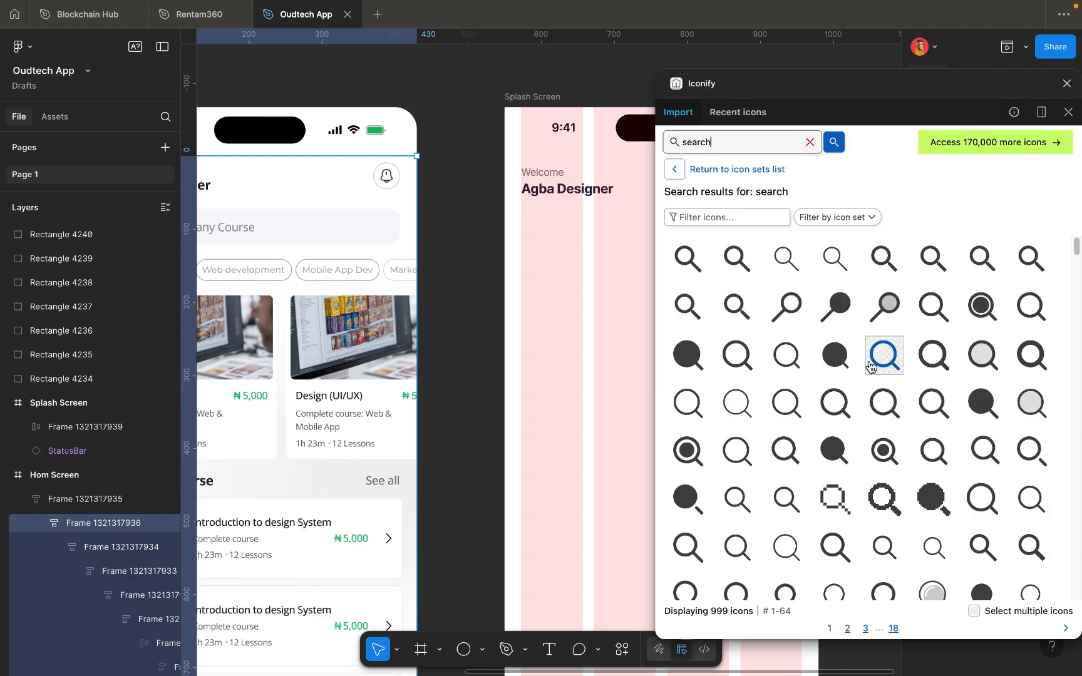
Try the iconamoon:search-thin icon on the Splash Screen beneath the Agba Designer text, then delete it.
left_click(749, 404)
left_click_drag(749, 404, 565, 246)
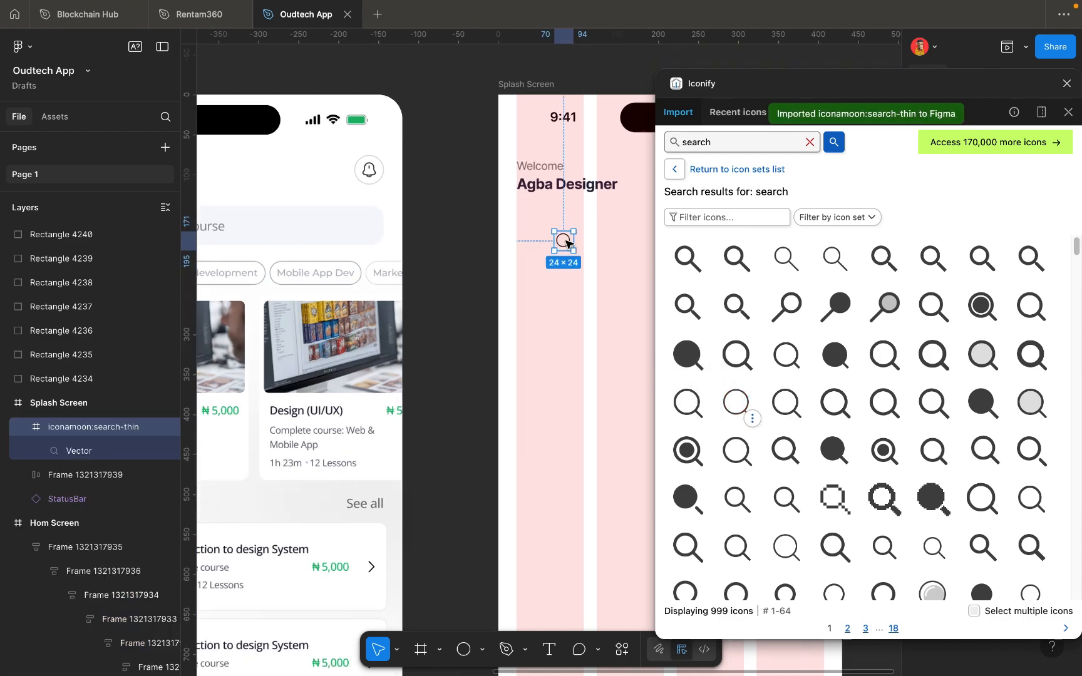
scroll(566, 245, "up", 3)
left_click_drag(565, 245, 526, 211)
scroll(525, 210, "down", 3)
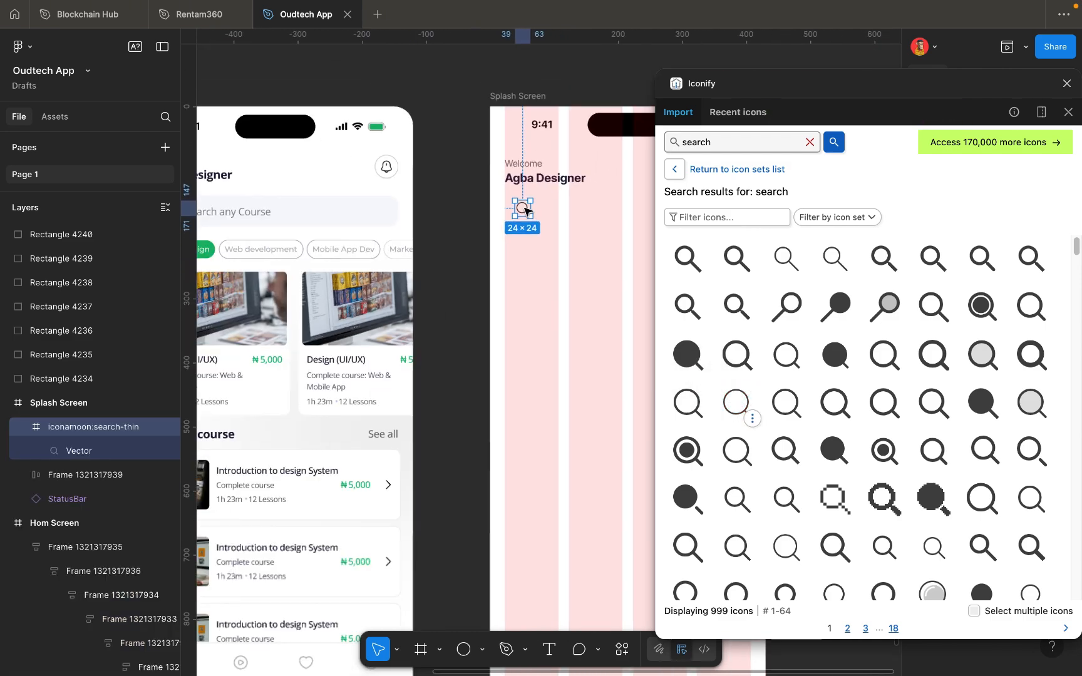
scroll(526, 211, "down", 1)
scroll(527, 211, "up", 3)
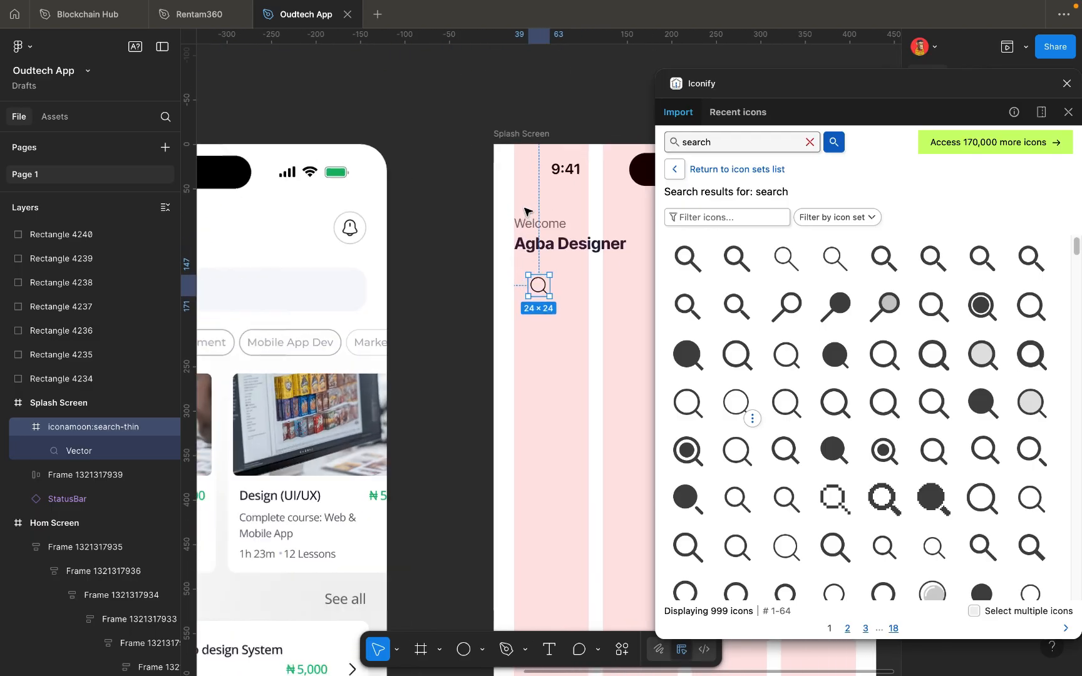
scroll(526, 211, "up", 2)
key("Delete")
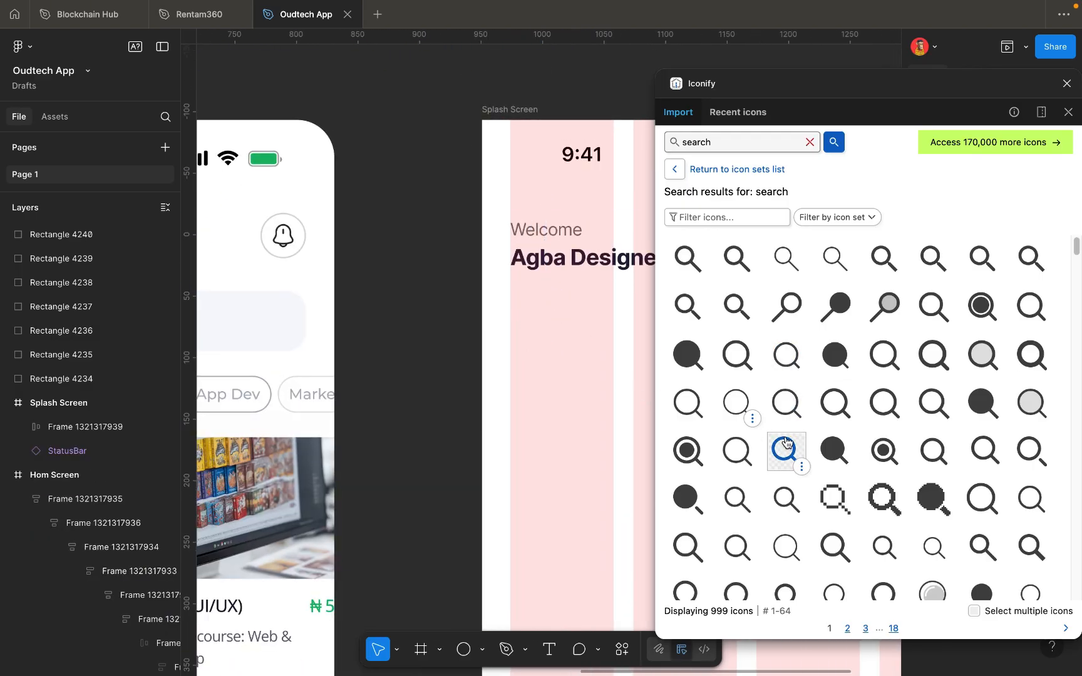
Place the mynaui:search icon on the Splash Screen beneath the Agba Designer text at X 30, Y 142.
left_click(789, 367)
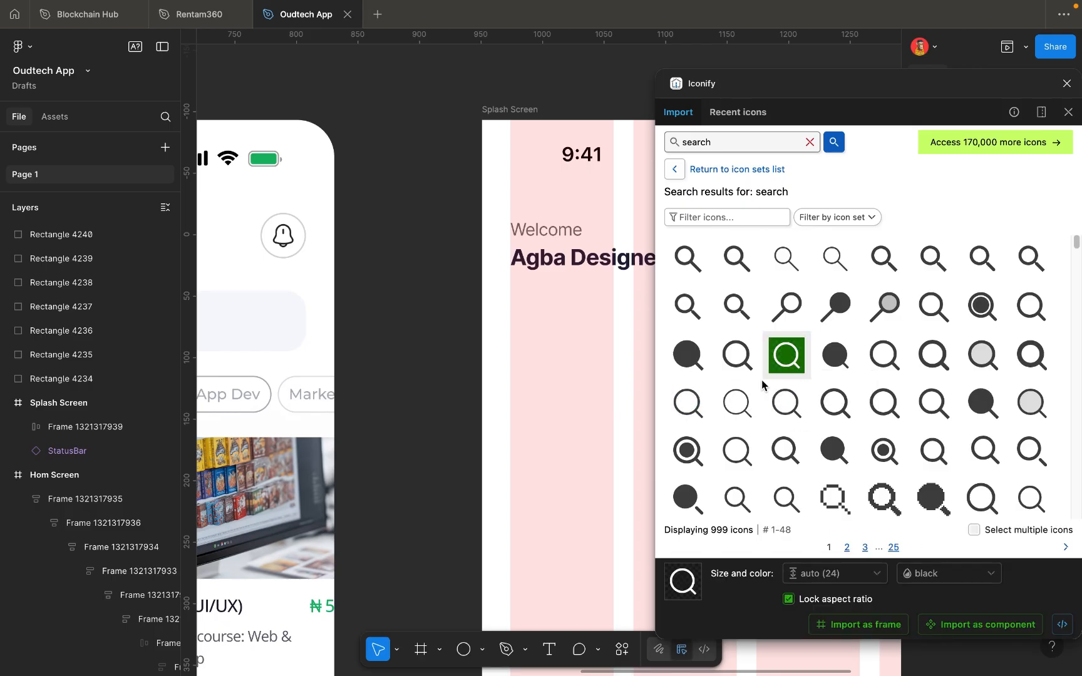
left_click_drag(785, 355, 551, 306)
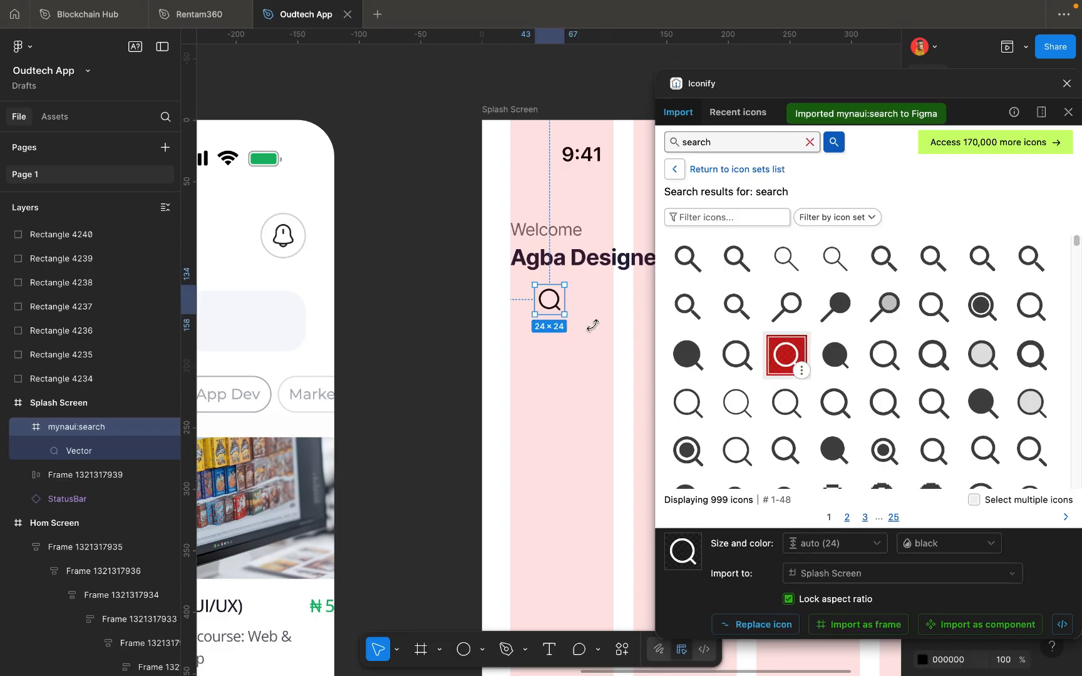
left_click_drag(554, 300, 537, 309)
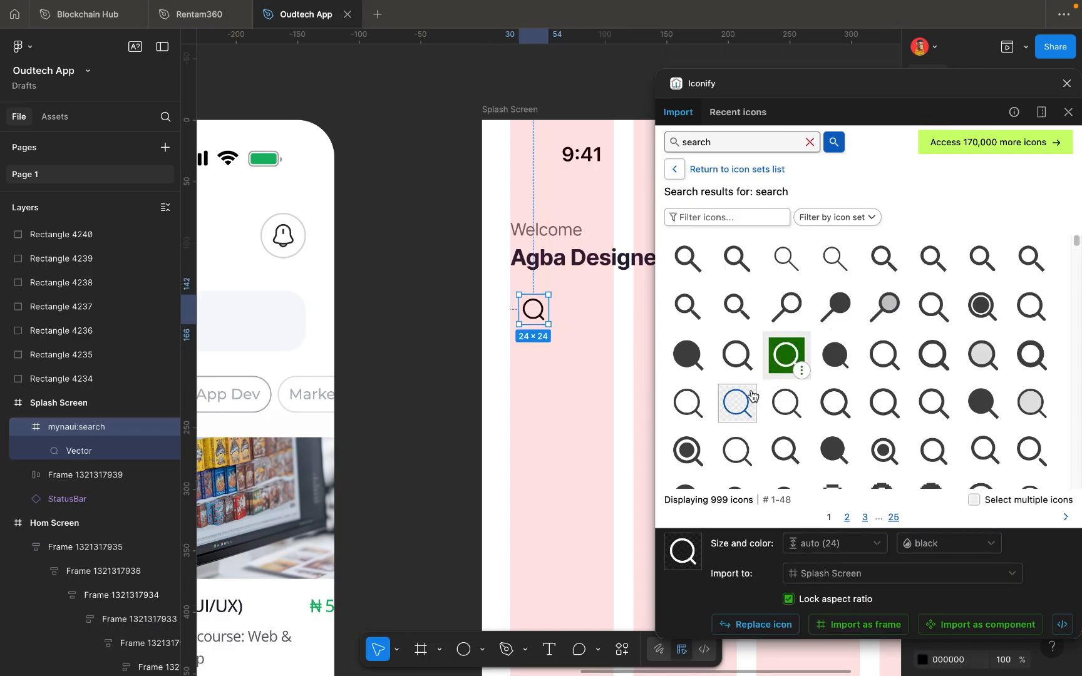
scroll(582, 324, "left", 10)
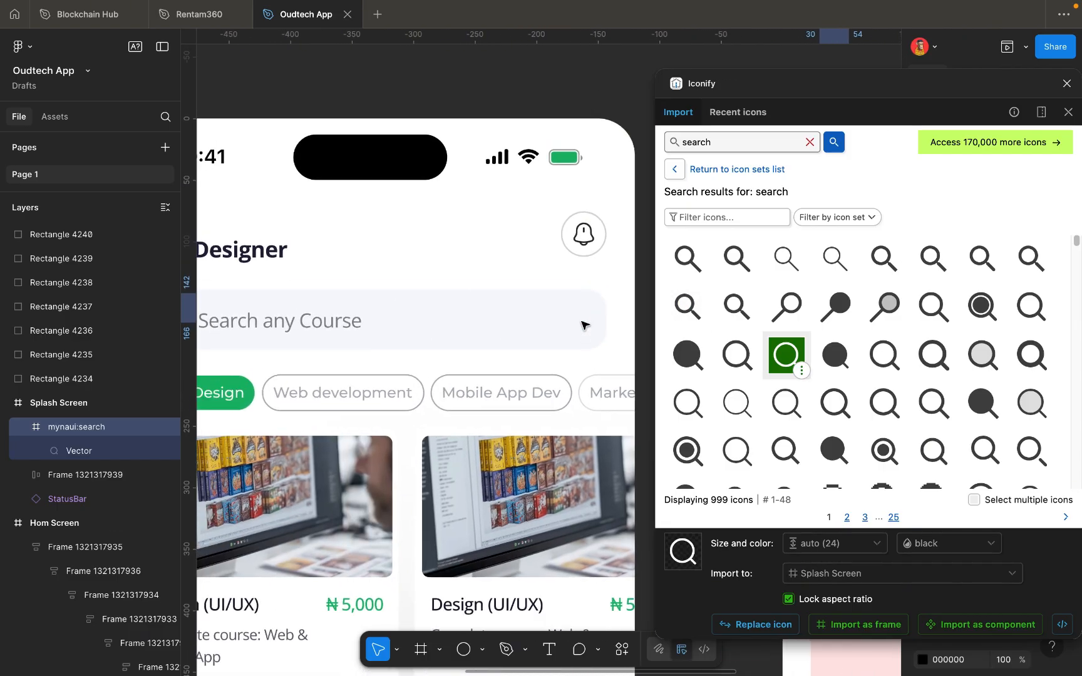
Look through the Iconify search results for alternative magnifier icons, then close the plugin.
scroll(582, 324, "right", 10)
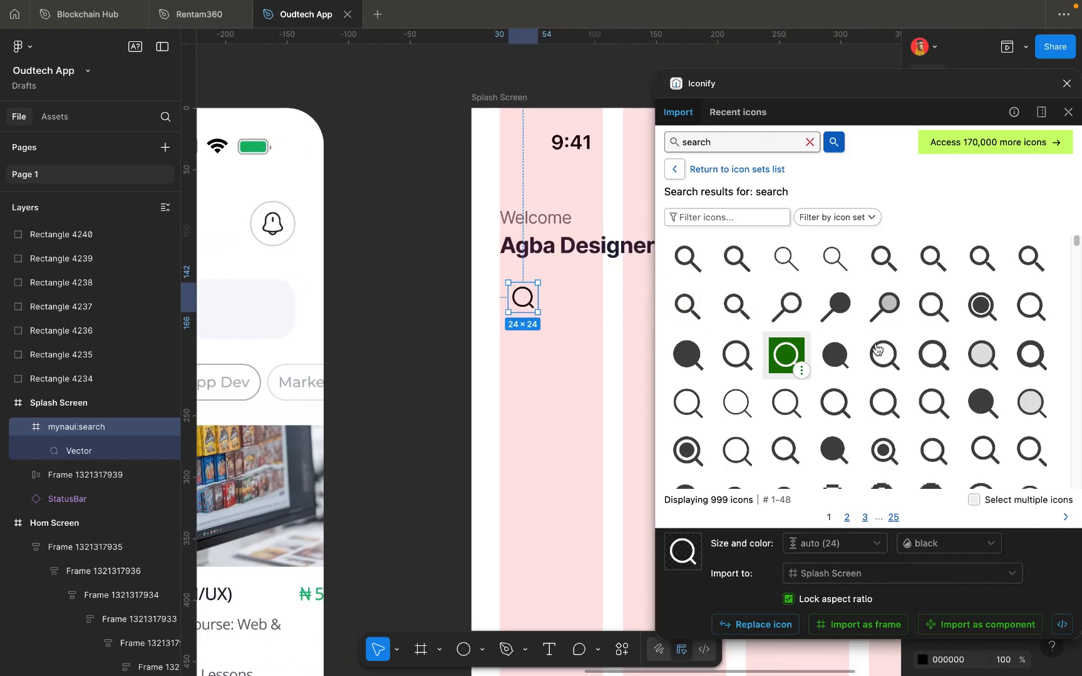
scroll(938, 395, "down", 2)
scroll(937, 395, "down", 5)
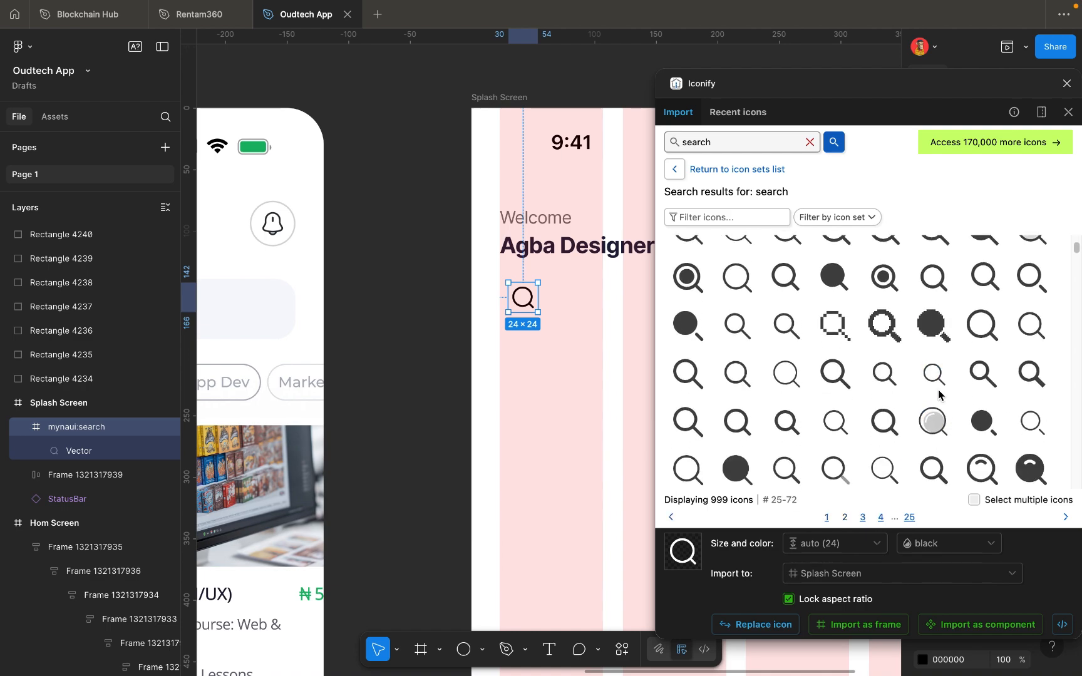
scroll(938, 395, "up", 5)
scroll(938, 394, "down", 2)
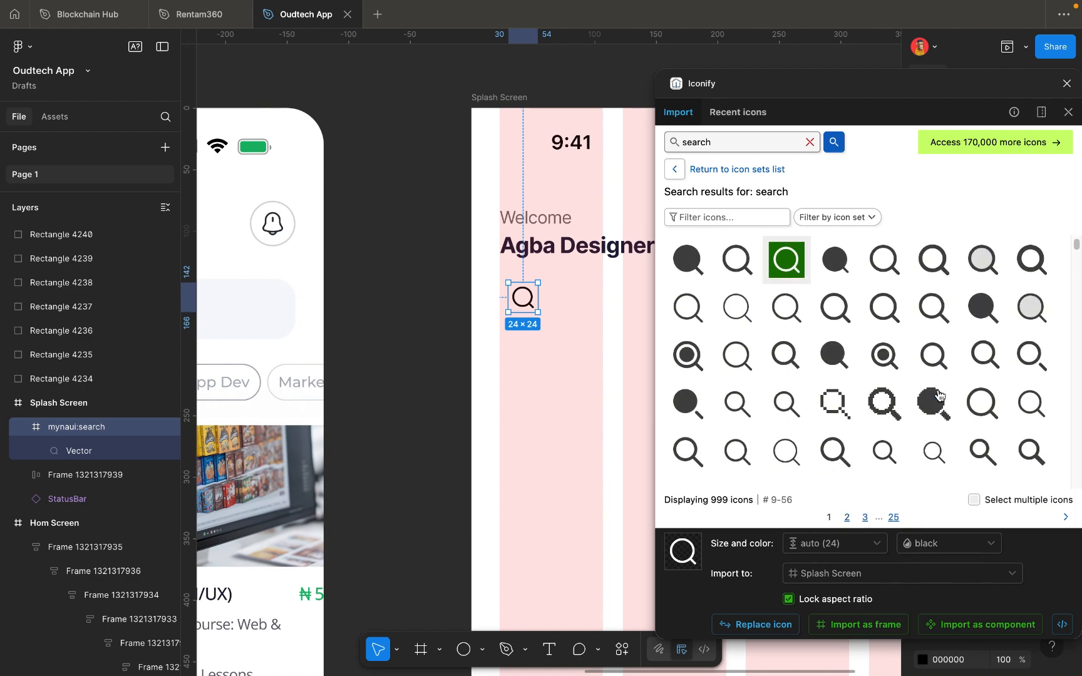
scroll(938, 395, "up", 1)
scroll(938, 394, "down", 4)
scroll(938, 394, "down", 3)
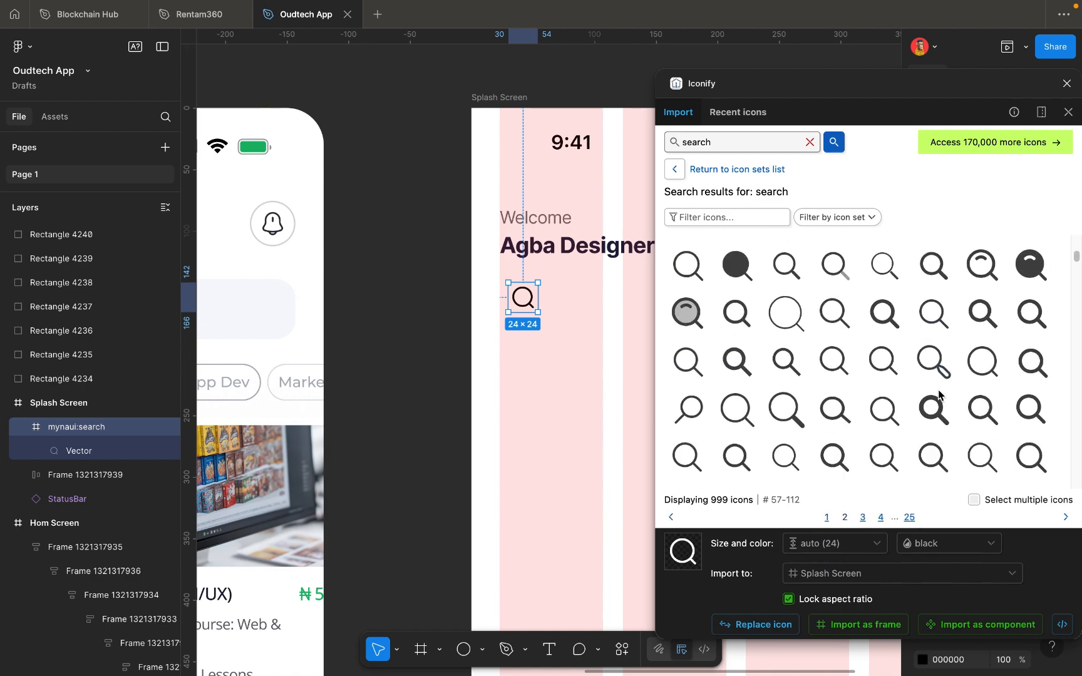
scroll(938, 395, "up", 7)
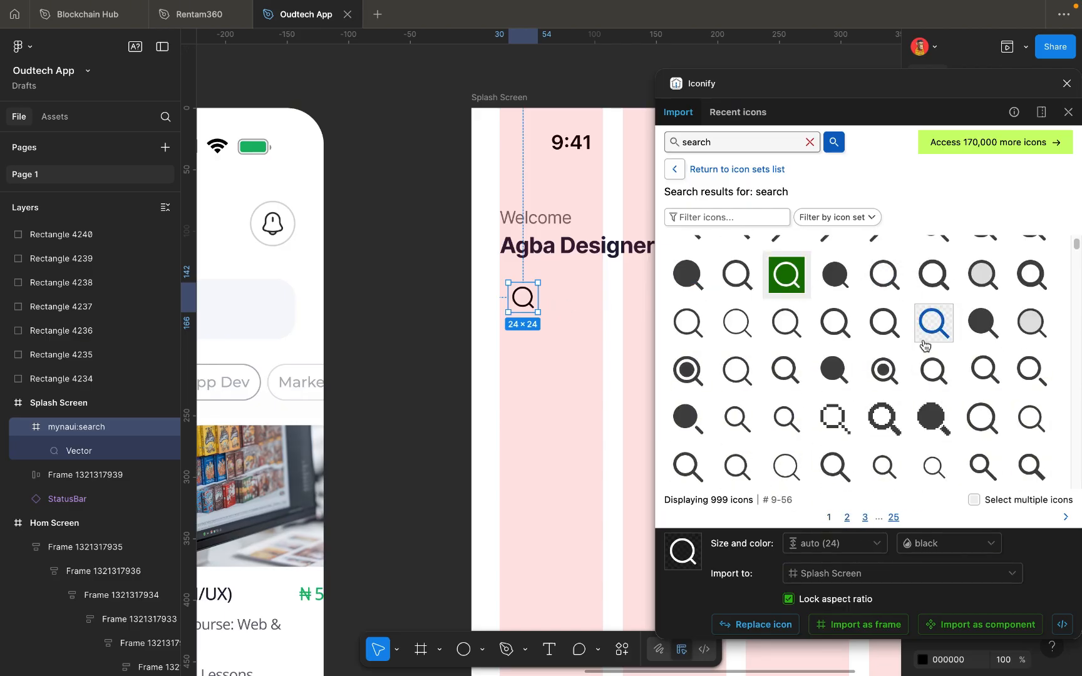
left_click(1067, 83)
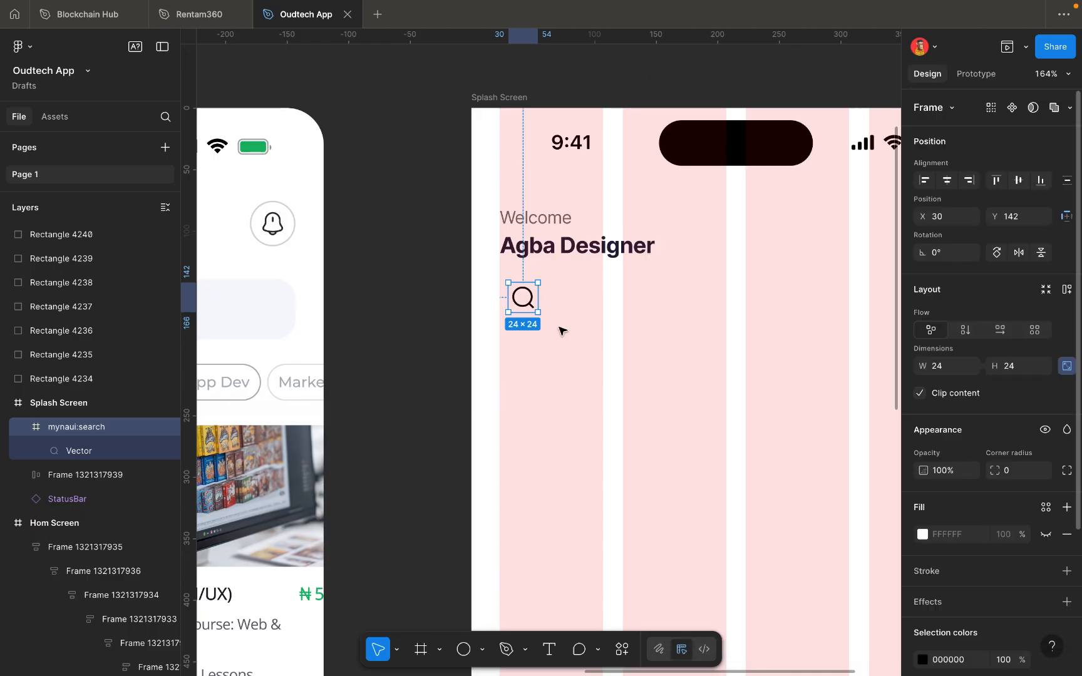
Inspect the typography settings of the Welcome text and the search icon's placement on the Splash Screen.
scroll(532, 308, "up", 3)
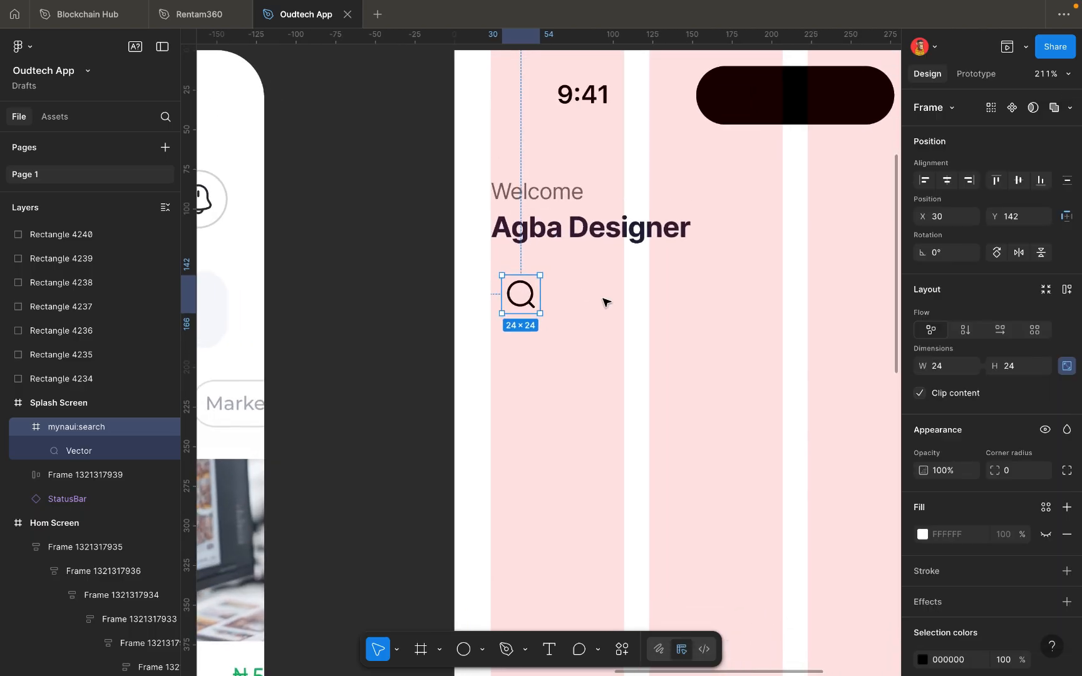
scroll(603, 302, "down", 5)
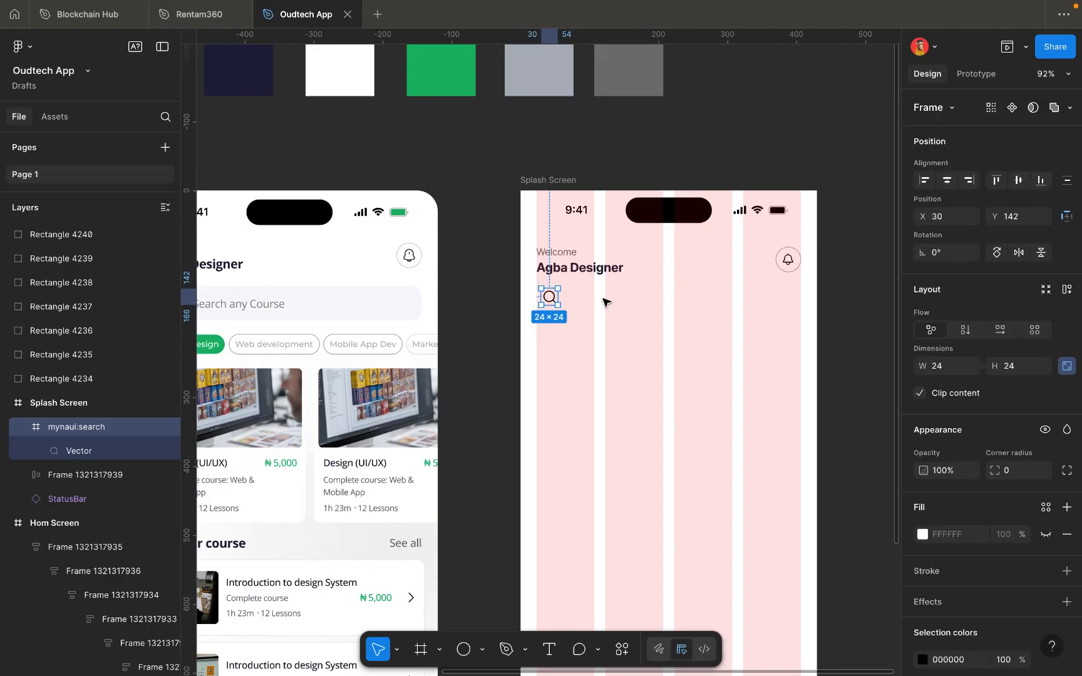
scroll(603, 302, "up", 4)
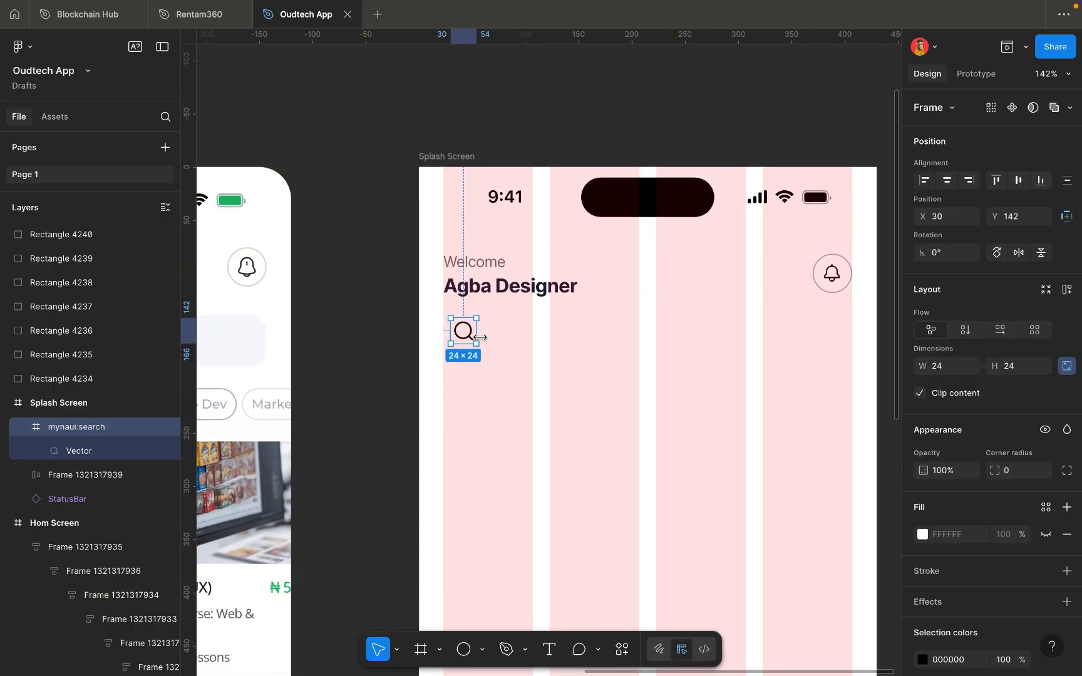
left_click(484, 262)
double_click(484, 262)
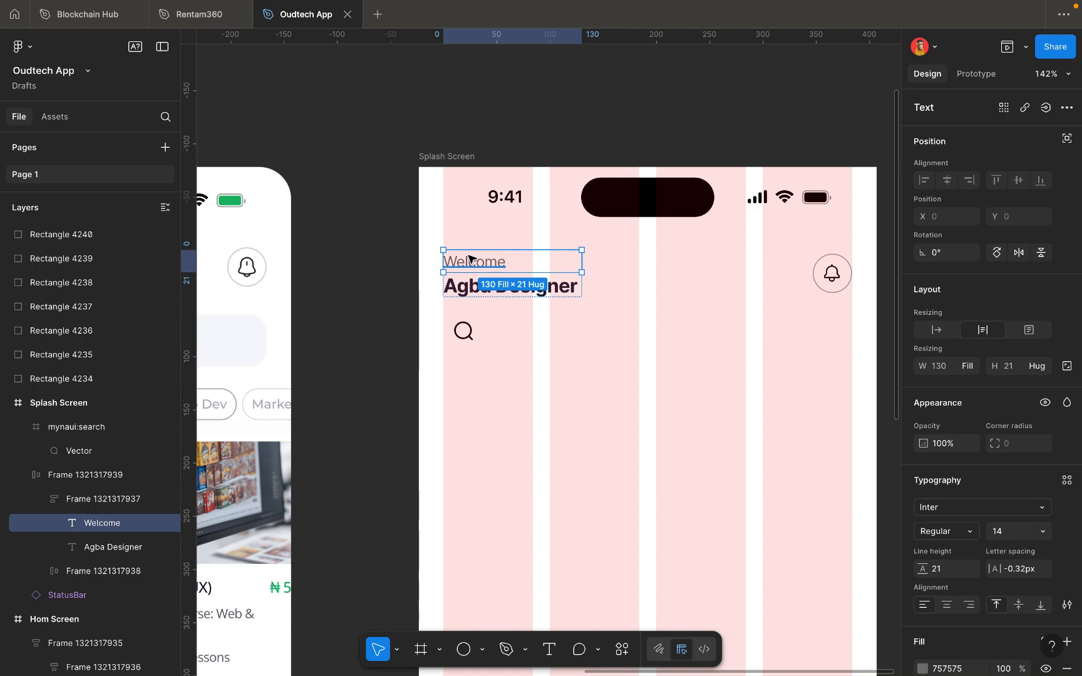
left_click(495, 324)
left_click(474, 328)
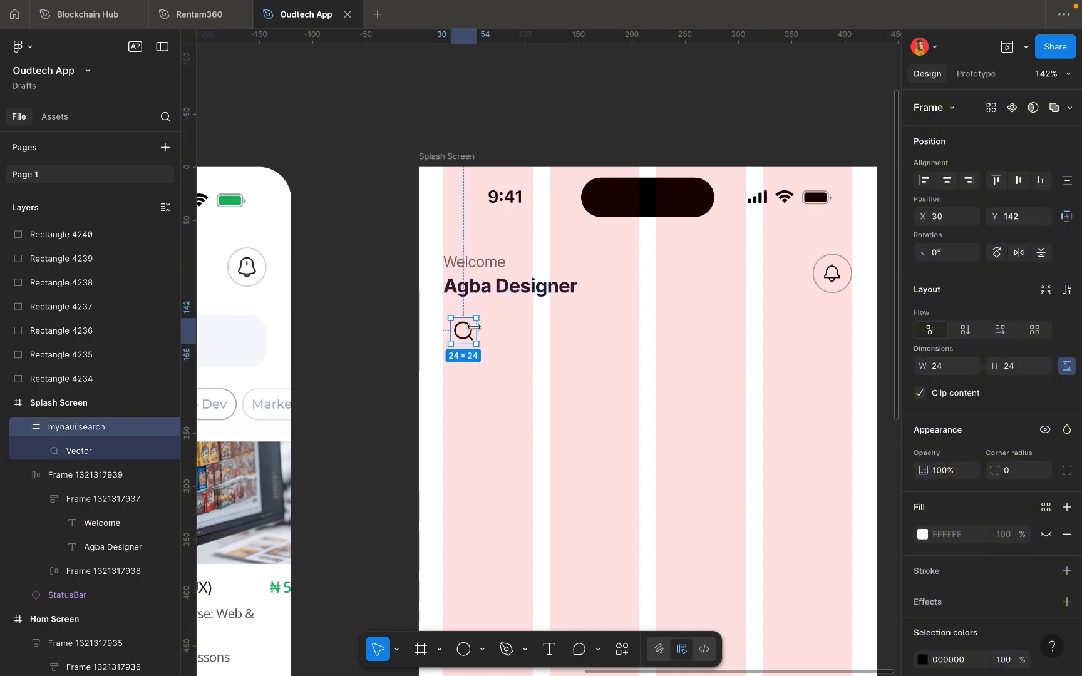
left_click(491, 344)
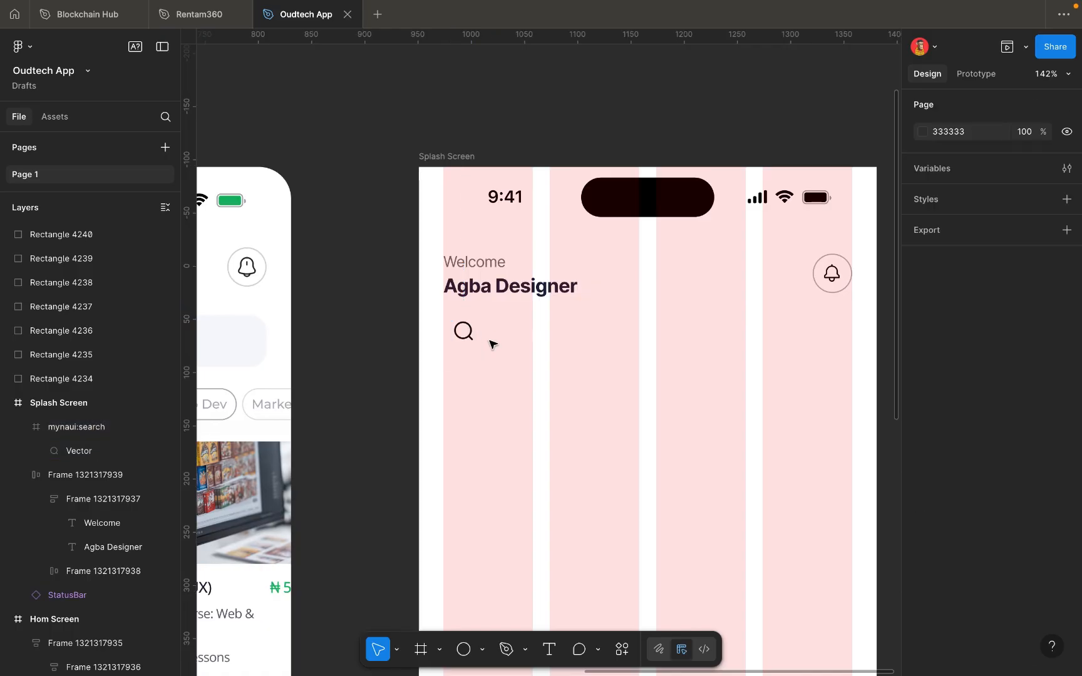
Start a new text layer to the right of the search icon on the Splash Screen.
left_click(551, 649)
left_click(506, 332)
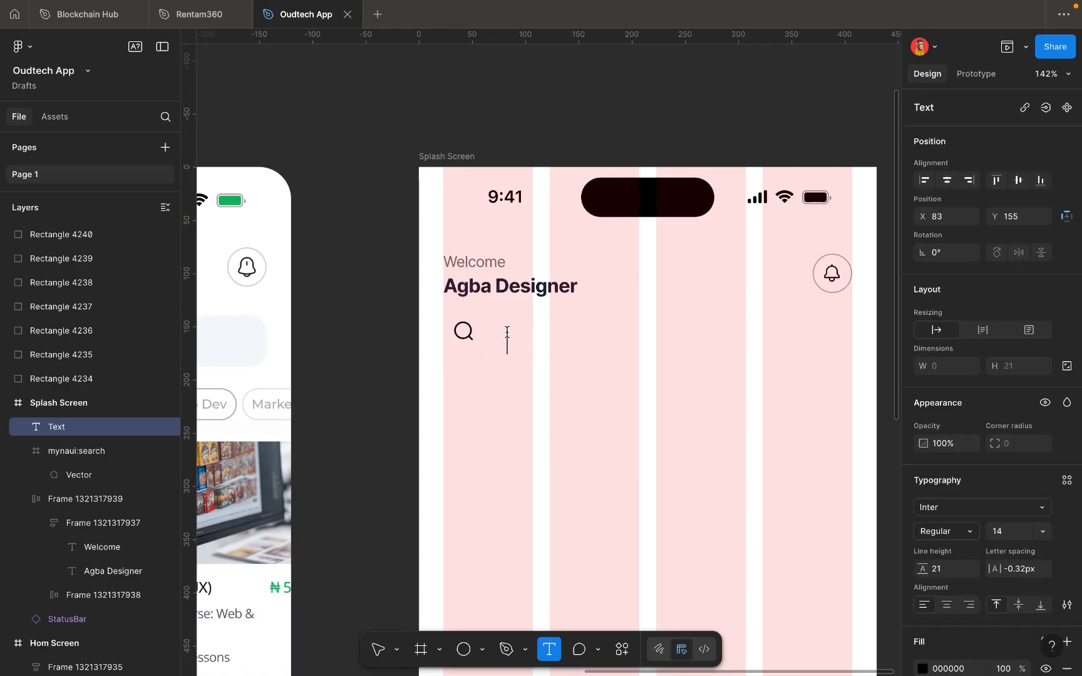
Enter the placeholder text "Search for Course" beside the search icon on the Splash Screen.
type("Sear")
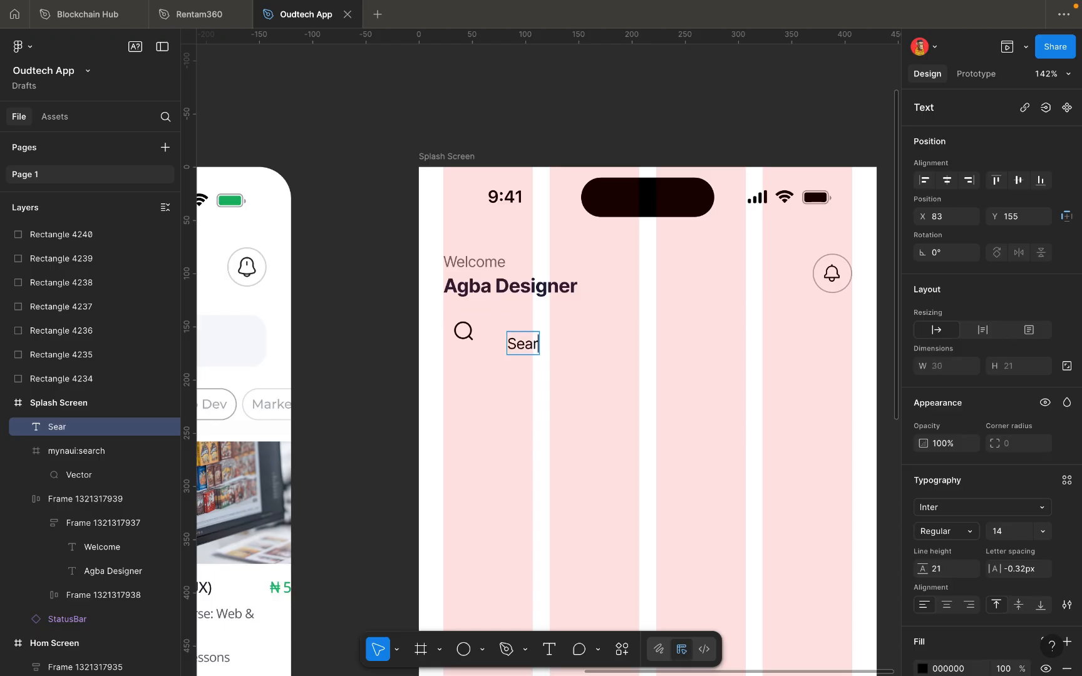
type("ch for")
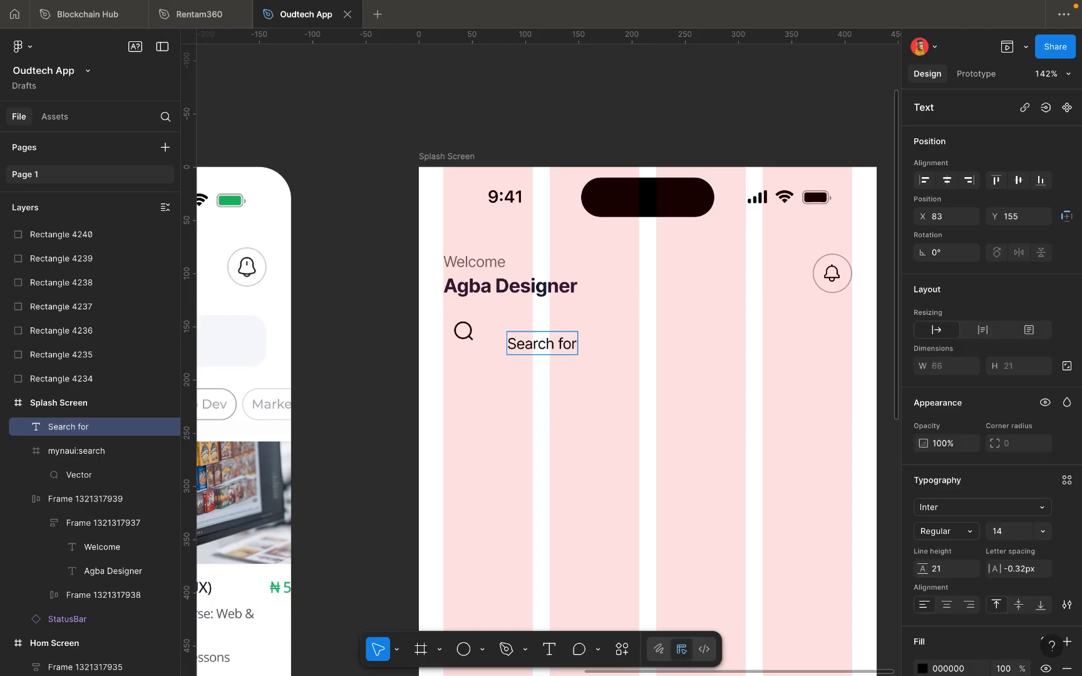
type(" Course")
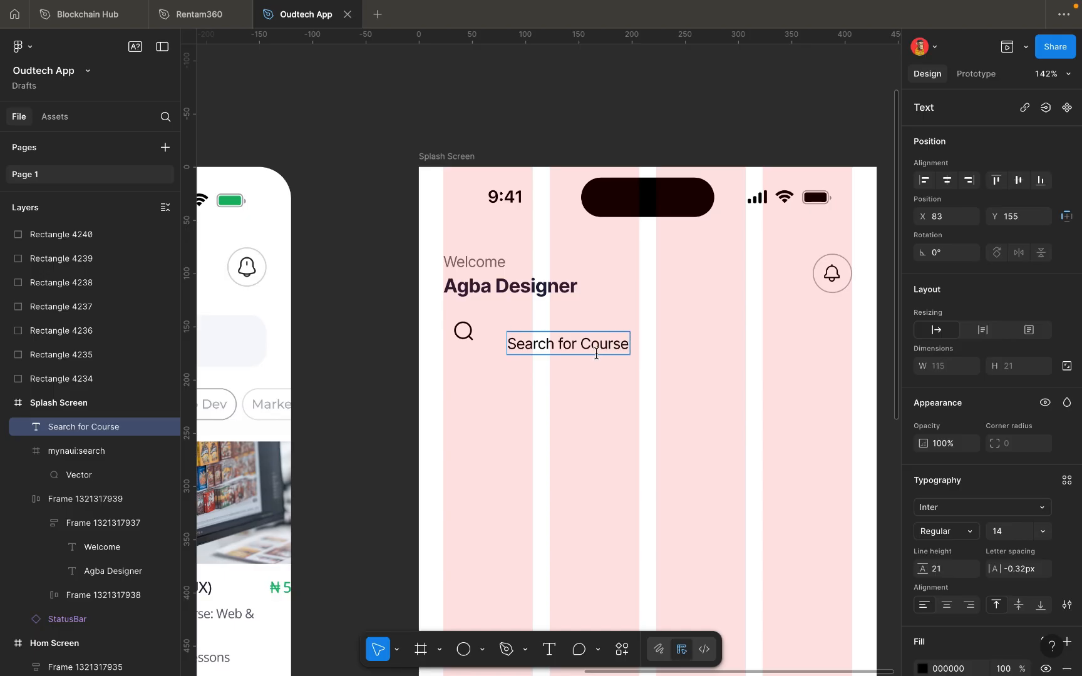
key("Escape")
Move the "Search for Course" text level with the search icon and close beside it, at X 64, Y 143.
left_click_drag(583, 344, 584, 331)
key("Left")
key("Left")
key("Left")
key("Left")
key("Left")
key("Left")
key("Left")
key("Left")
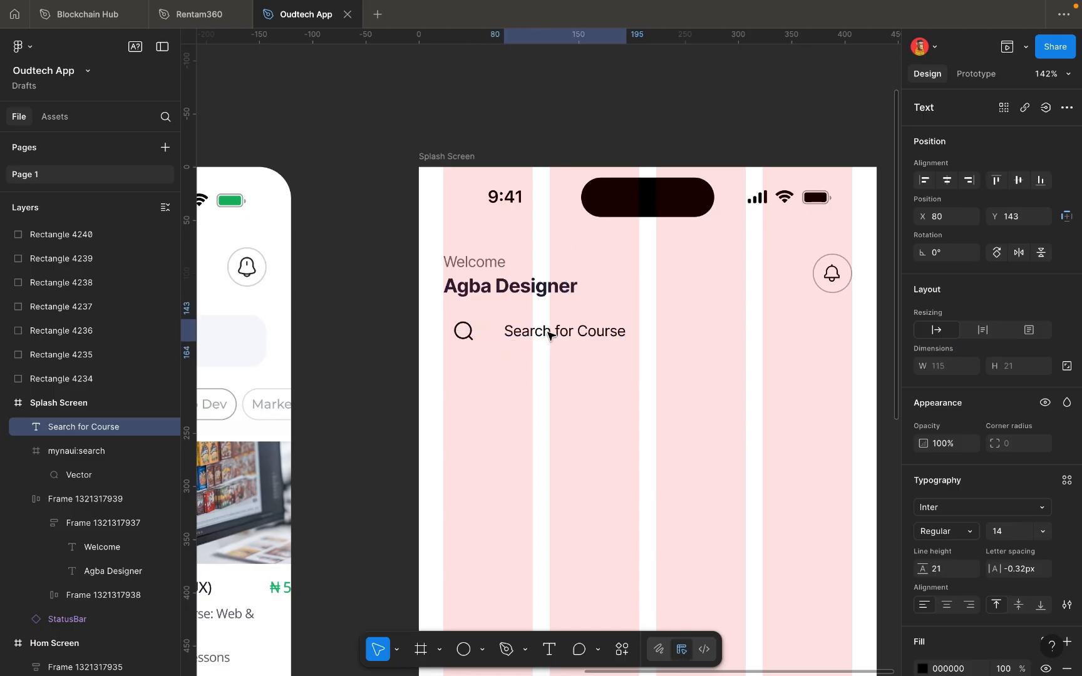
key("Left")
key("Left")
key("Left")
key("Left")
key("Left")
key("Left")
key("Left")
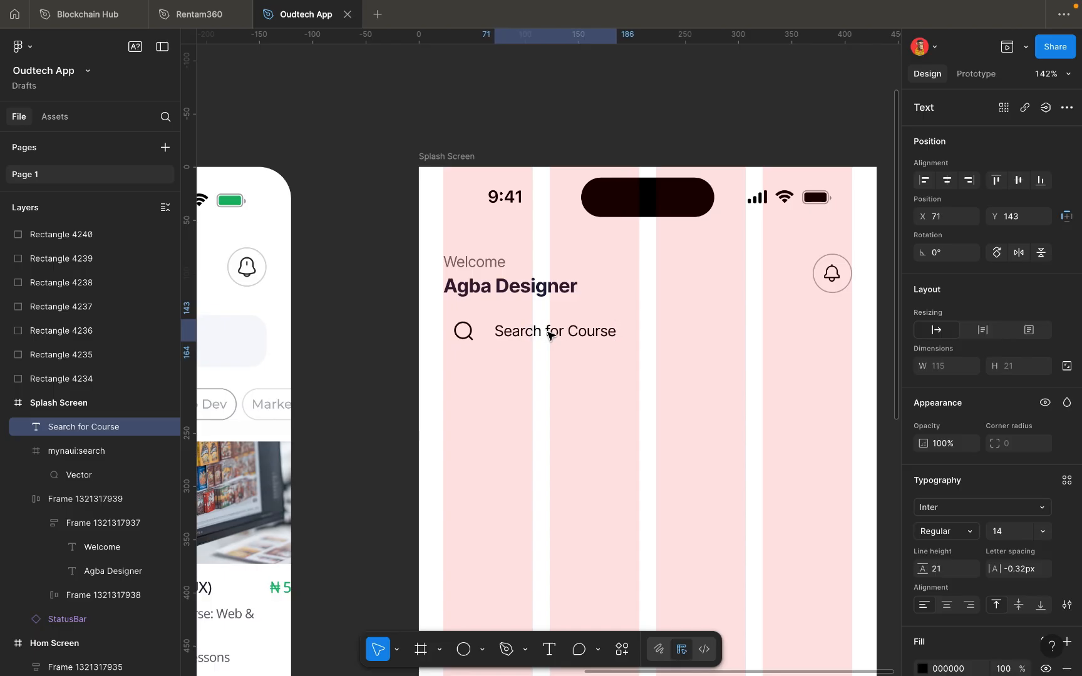
key("Left")
key("Left")
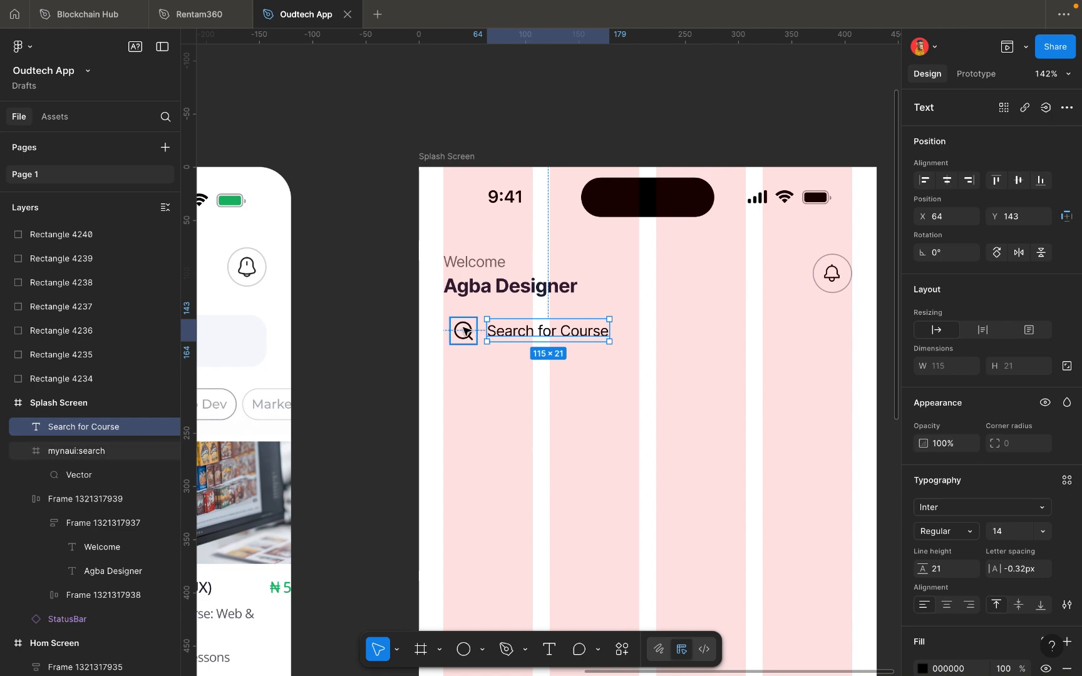
Combine the search icon and the "Search for Course" text into an auto layout frame.
left_click(463, 330, "shift")
left_click(512, 331)
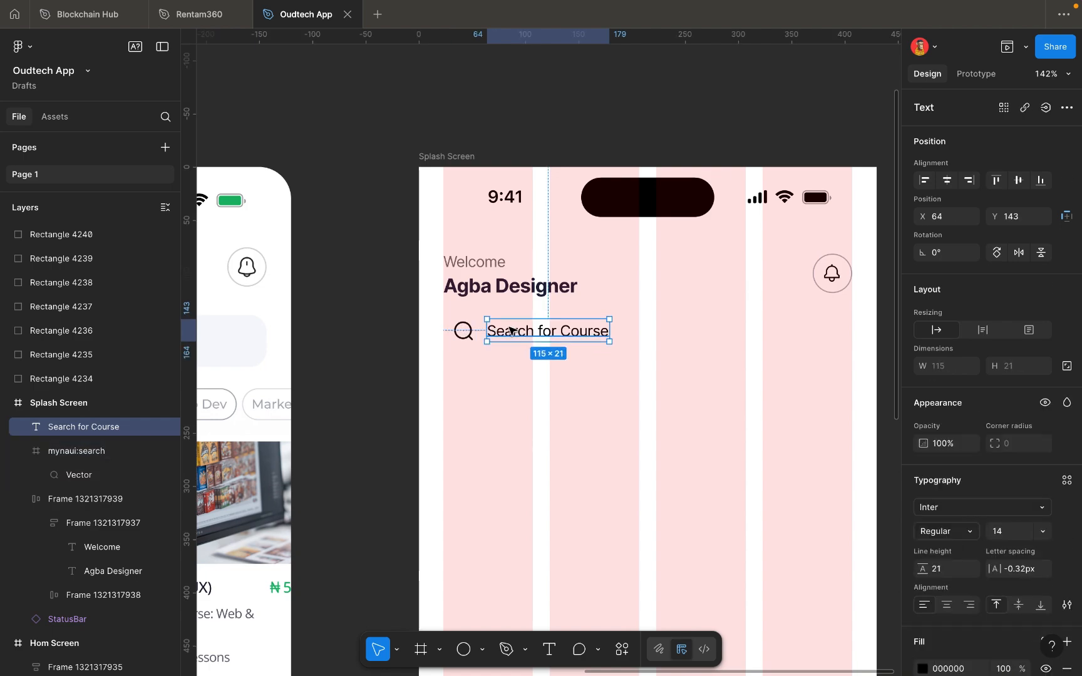
left_click(466, 334, "shift")
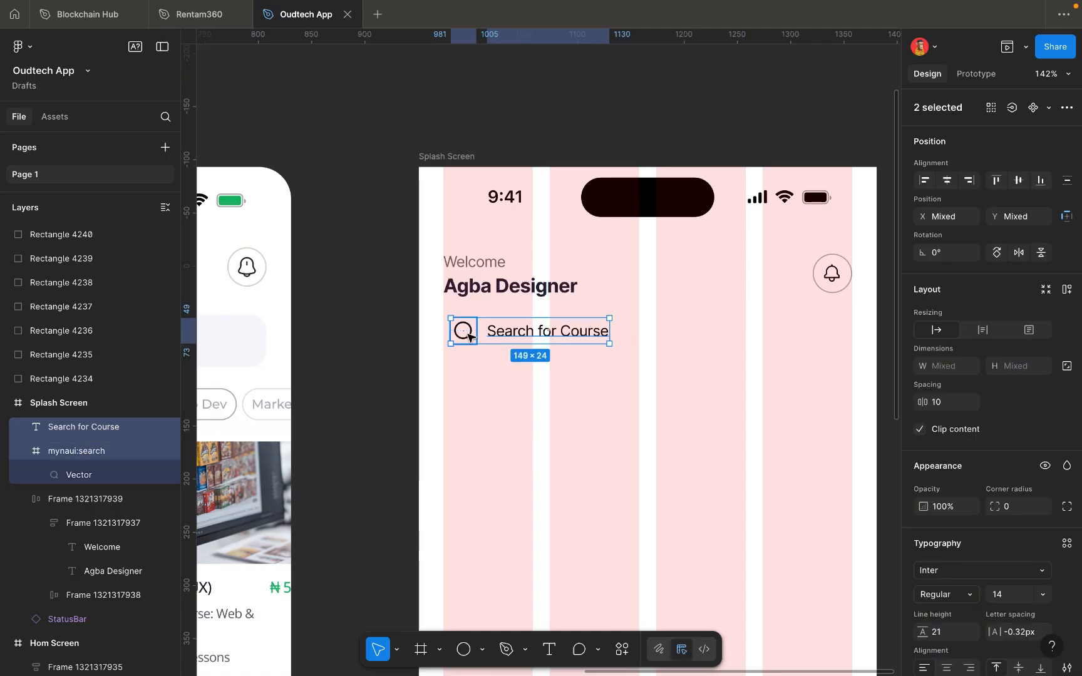
key("shift+a")
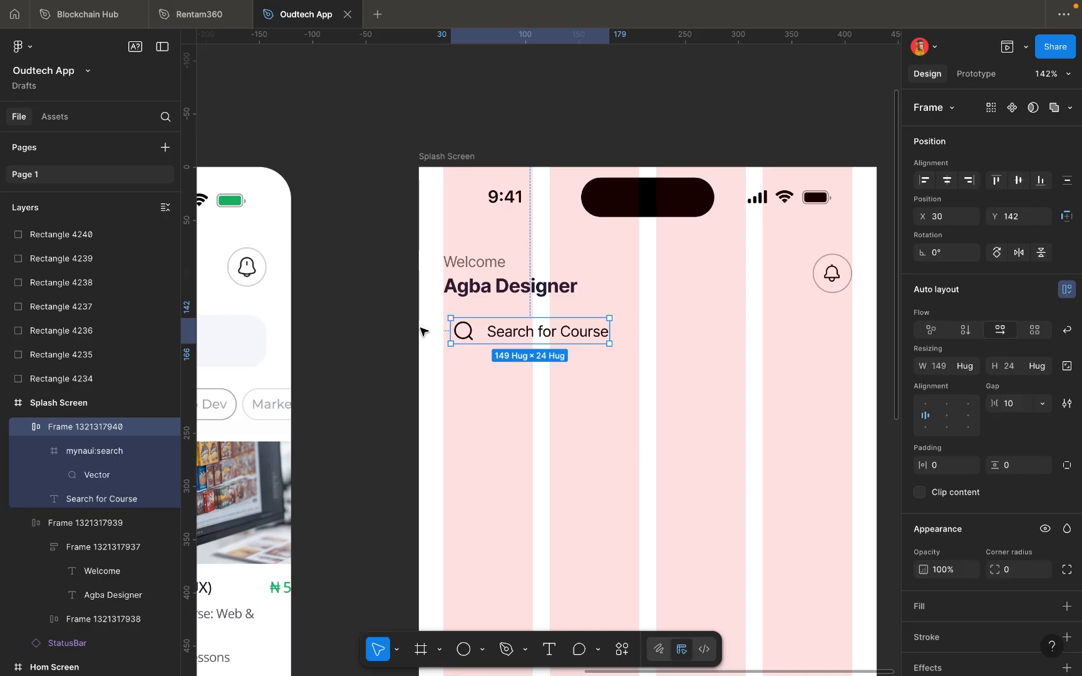
Try a horizontal padding of 10 on the search frame, then reset it to 0.
left_click(1019, 466)
left_click(940, 466)
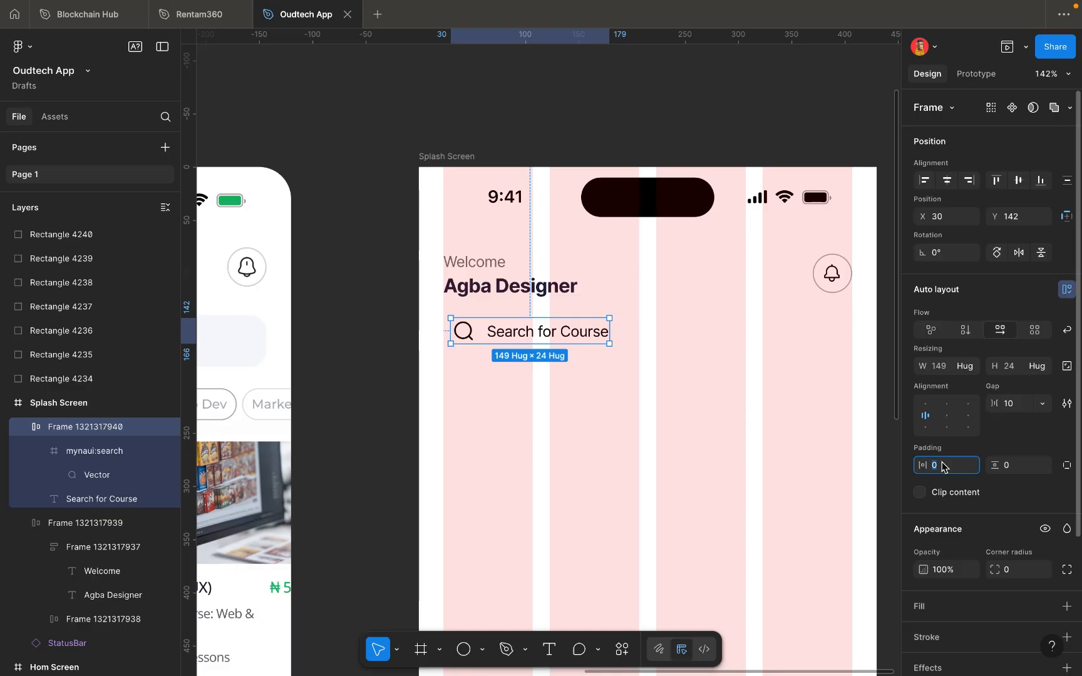
left_click(945, 469)
key("Up")
key("Up")
key("Up")
key("Up")
key("Up")
key("Up")
key("Up")
key("Up")
key("Up")
key("Up")
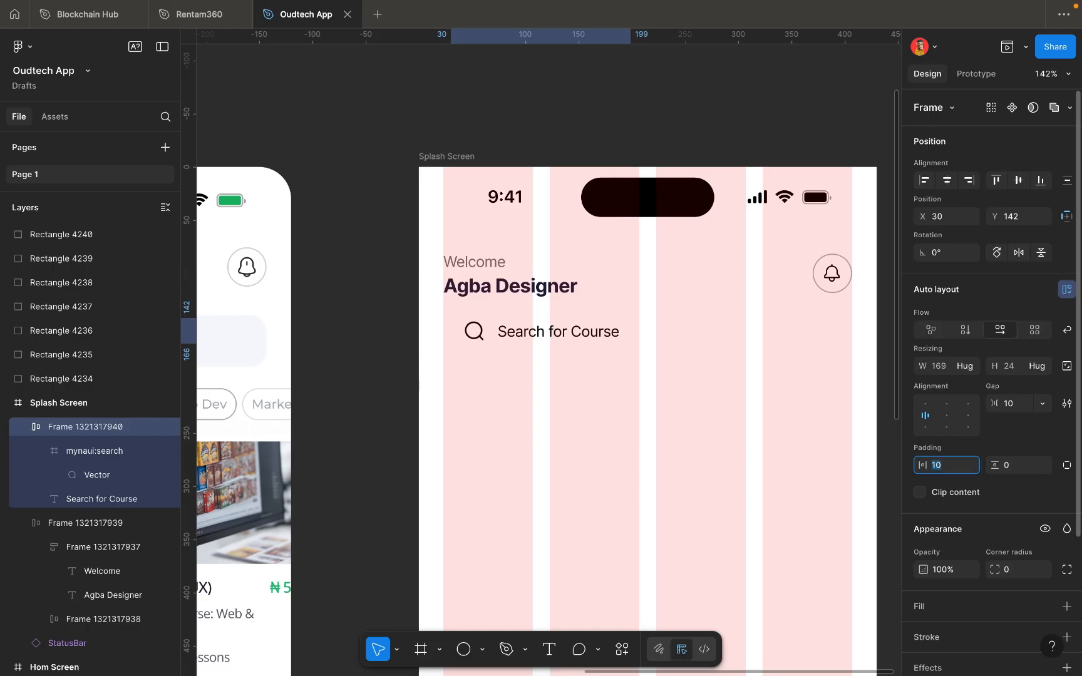
key("Down")
key("Down")
key("Down")
key("Down")
type("0")
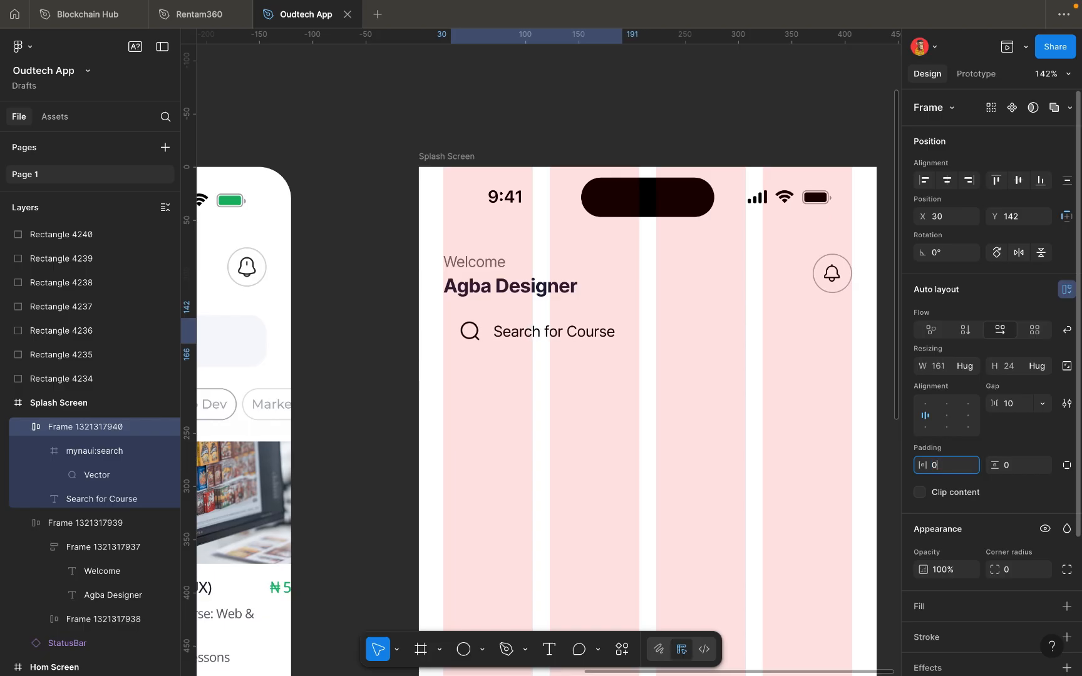
left_click(793, 467)
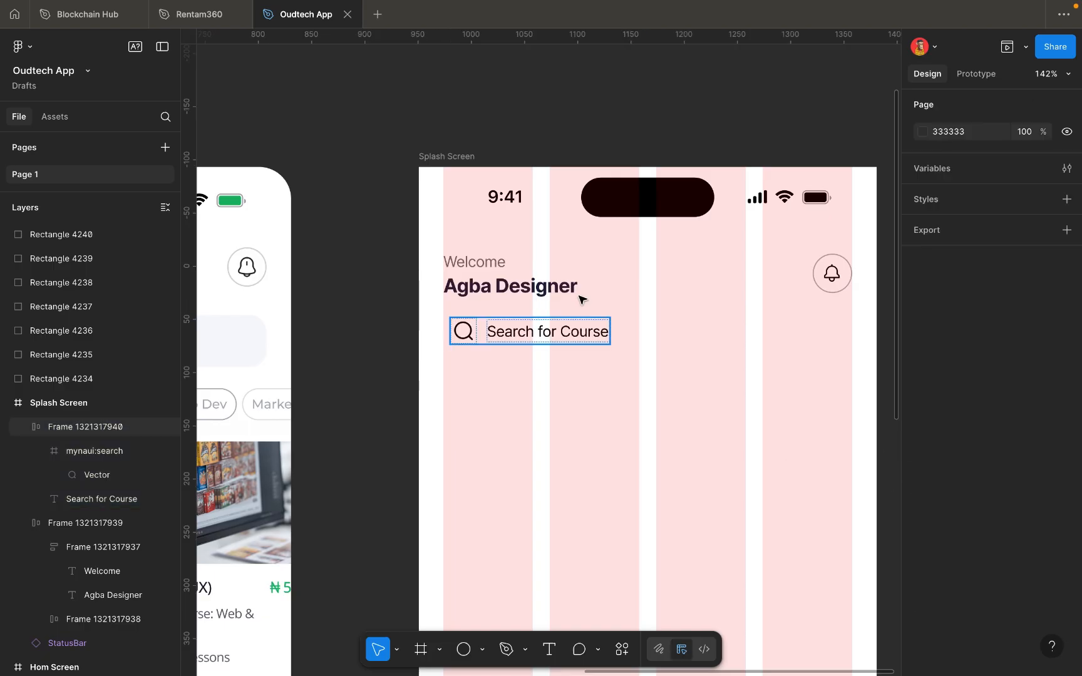
Enable individual padding on the search frame and set its left padding to 8.
left_click(582, 338)
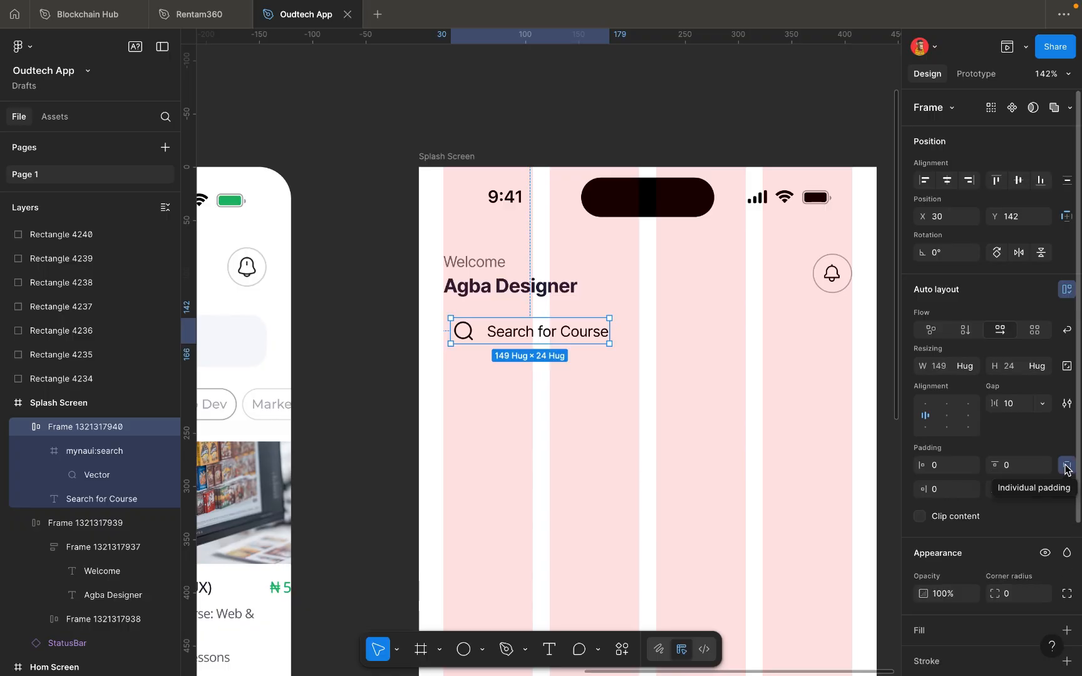
left_click(1066, 467)
left_click(950, 469)
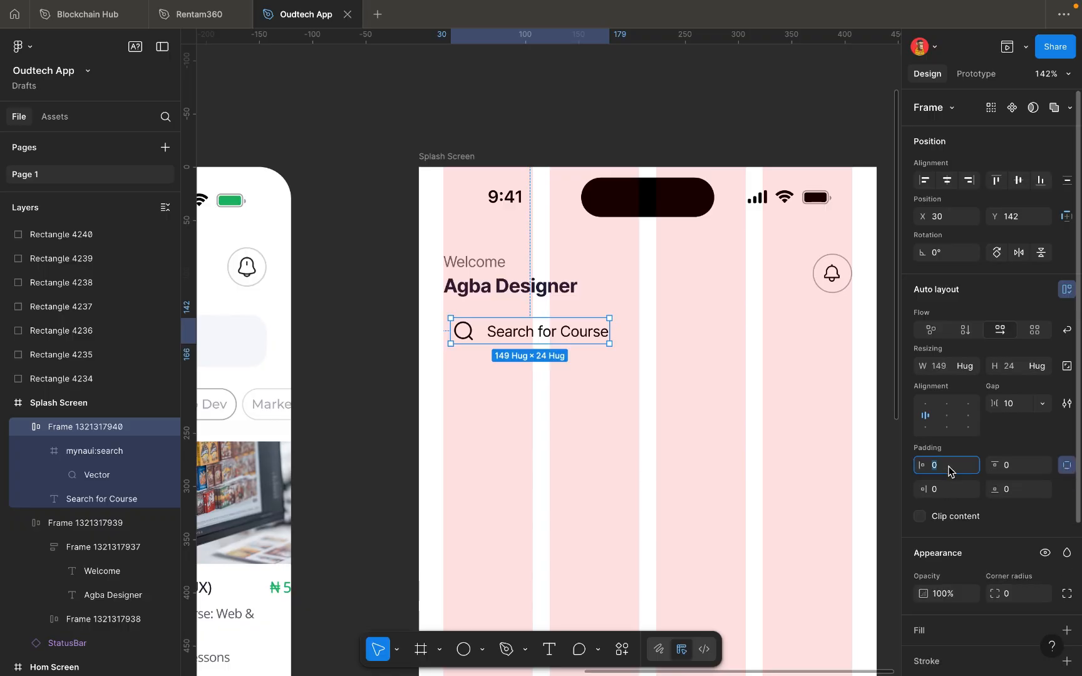
key("BackSpace")
type("8")
left_click(945, 489)
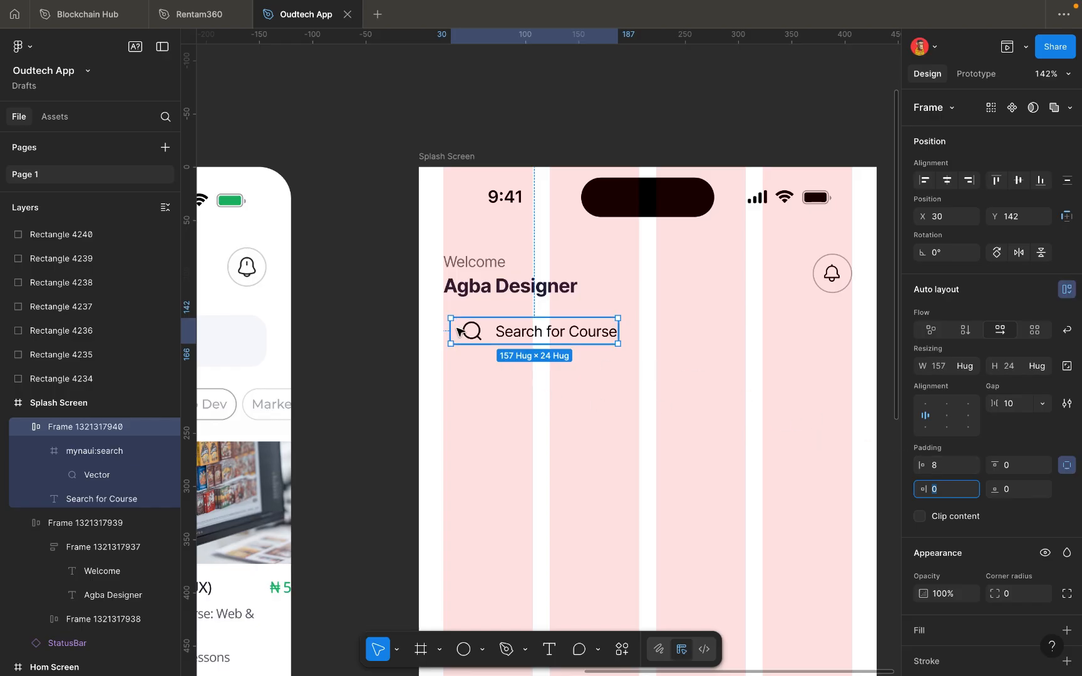
Try a left padding of 10 on the search frame and return it to 8.
left_click(941, 465)
type("10")
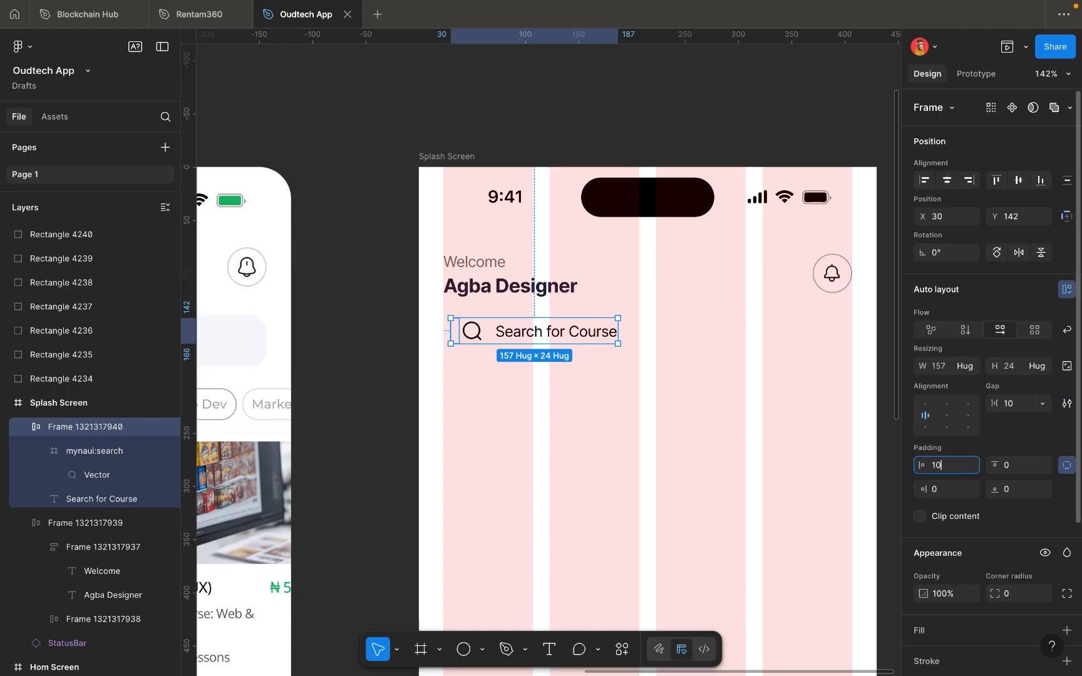
key("Return")
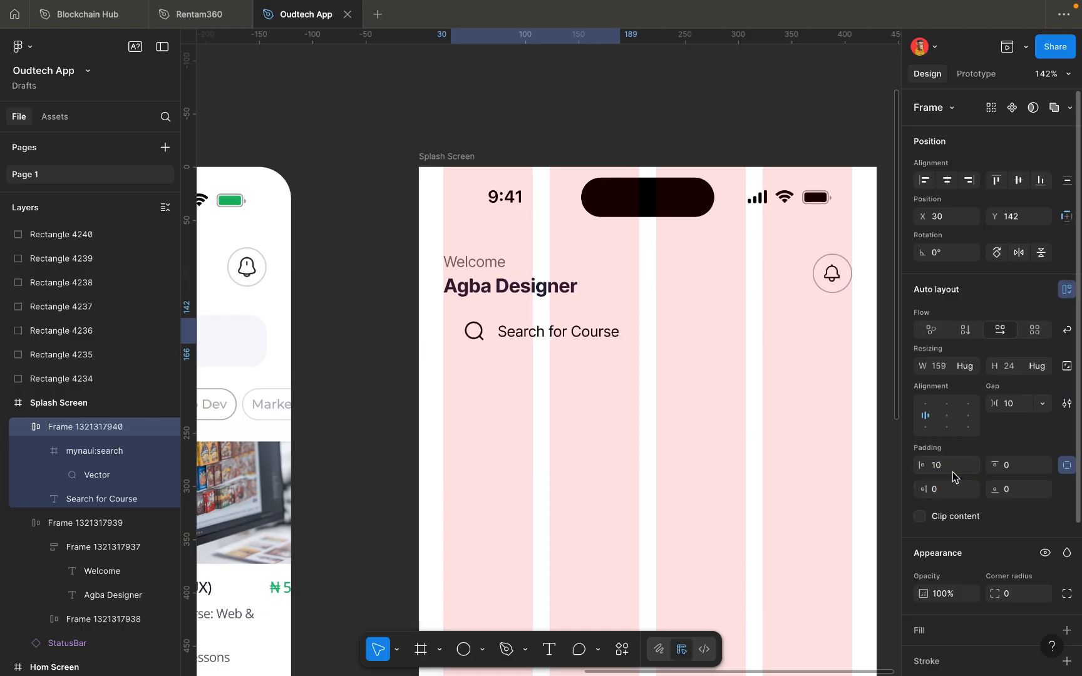
left_click(952, 469)
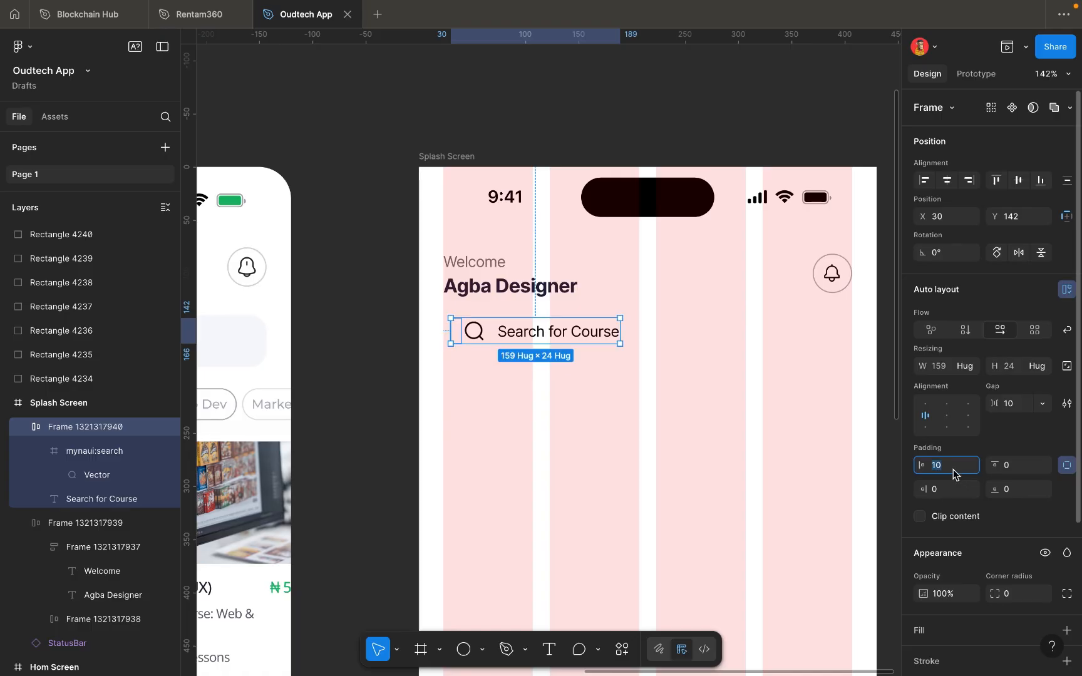
key("BackSpace")
type("8")
key("Return")
Set the search frame's right padding to 200.
left_click(951, 491)
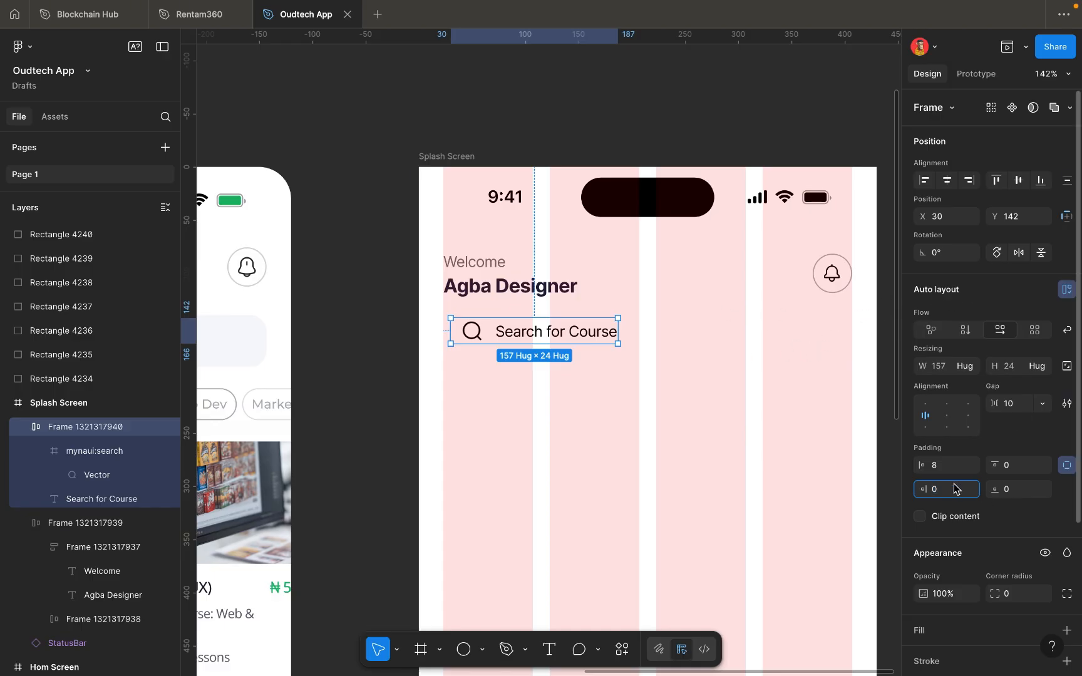
type("200")
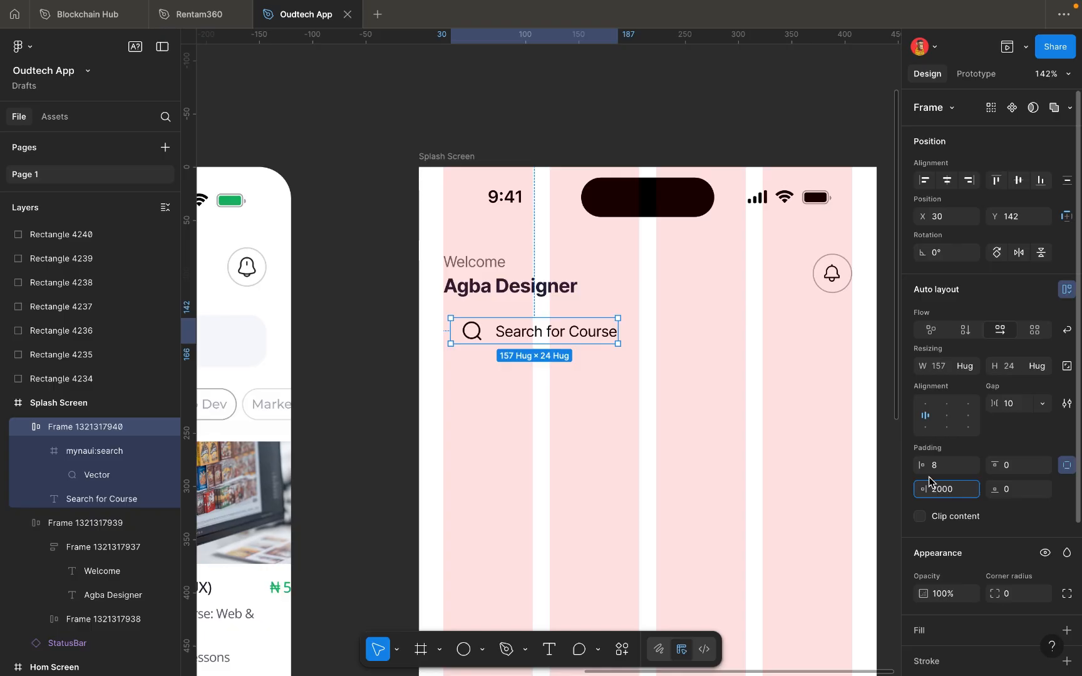
left_click(682, 378)
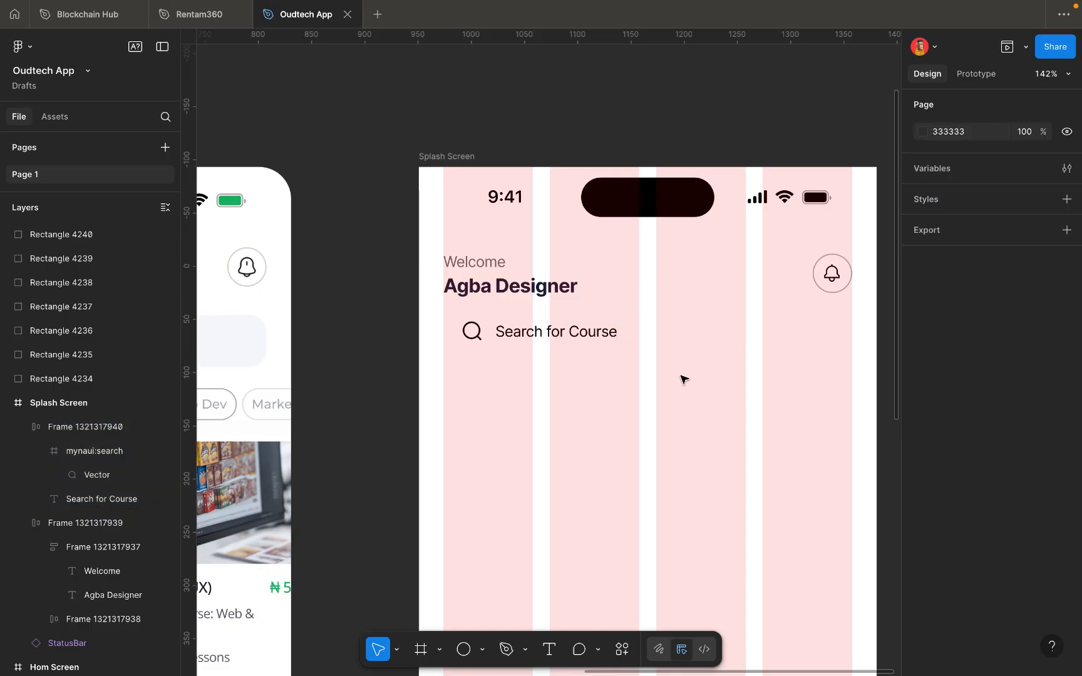
Increase the search frame's right padding to 210.
left_click(621, 340)
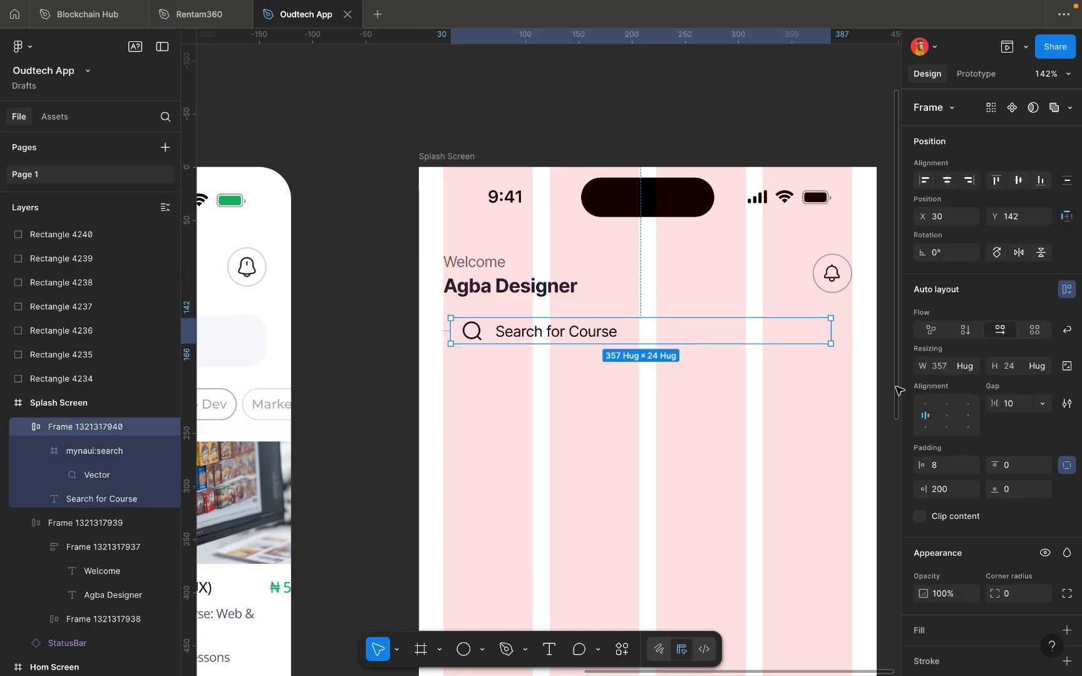
left_click(955, 497)
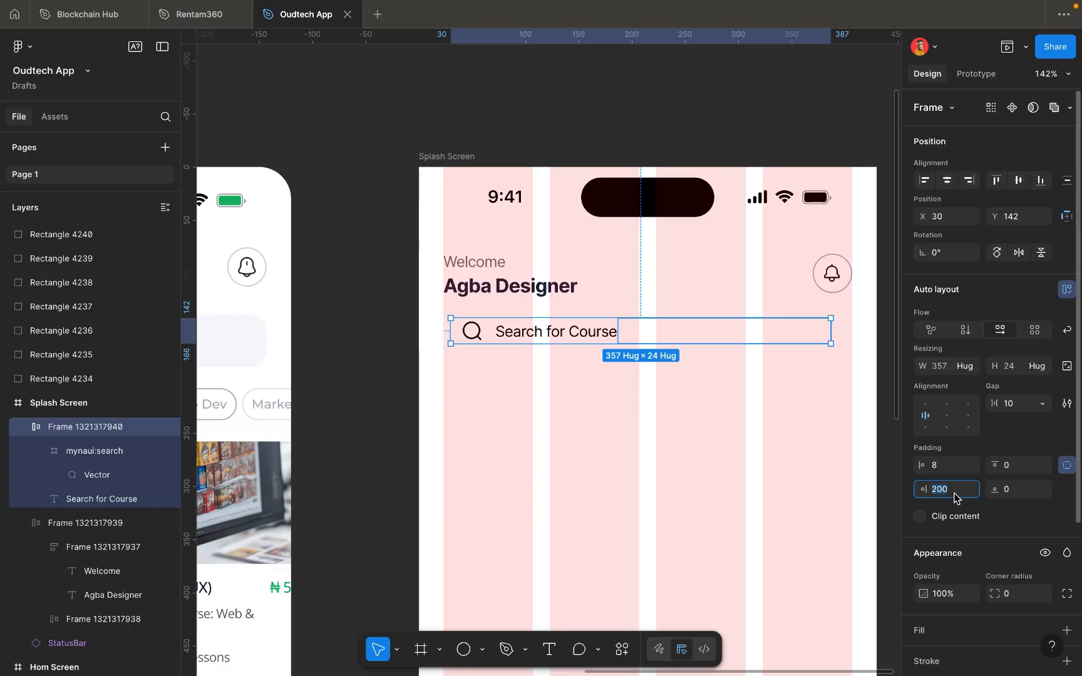
key("BackSpace")
type("20")
left_click(805, 462)
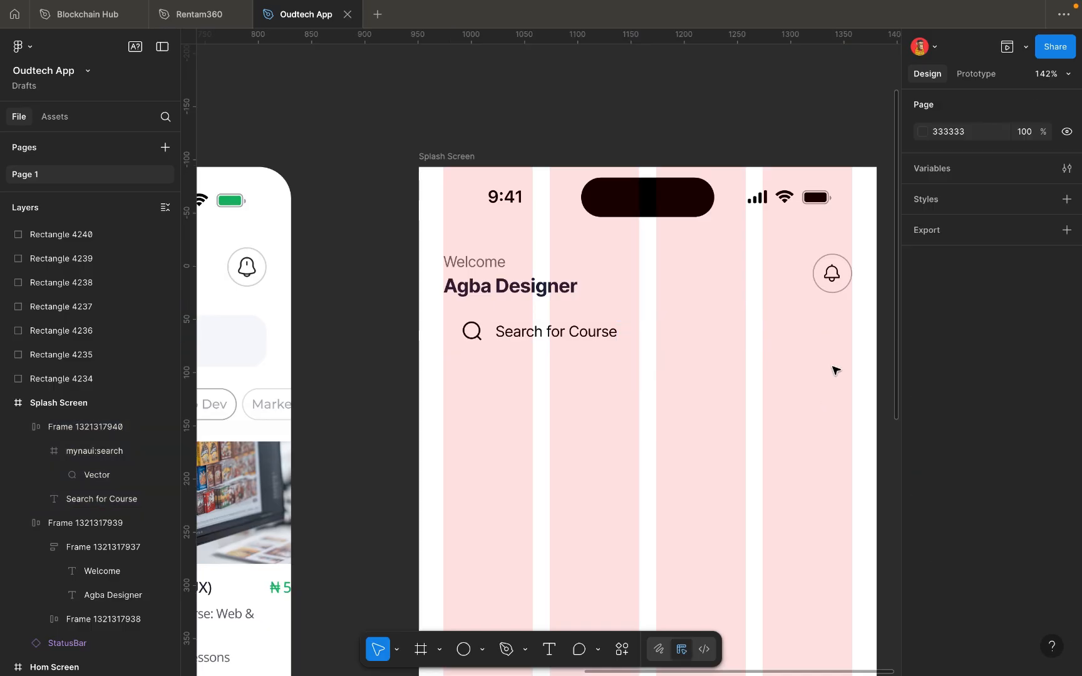
Increase the search frame's right padding to 215.
left_click(816, 336)
left_click(955, 489)
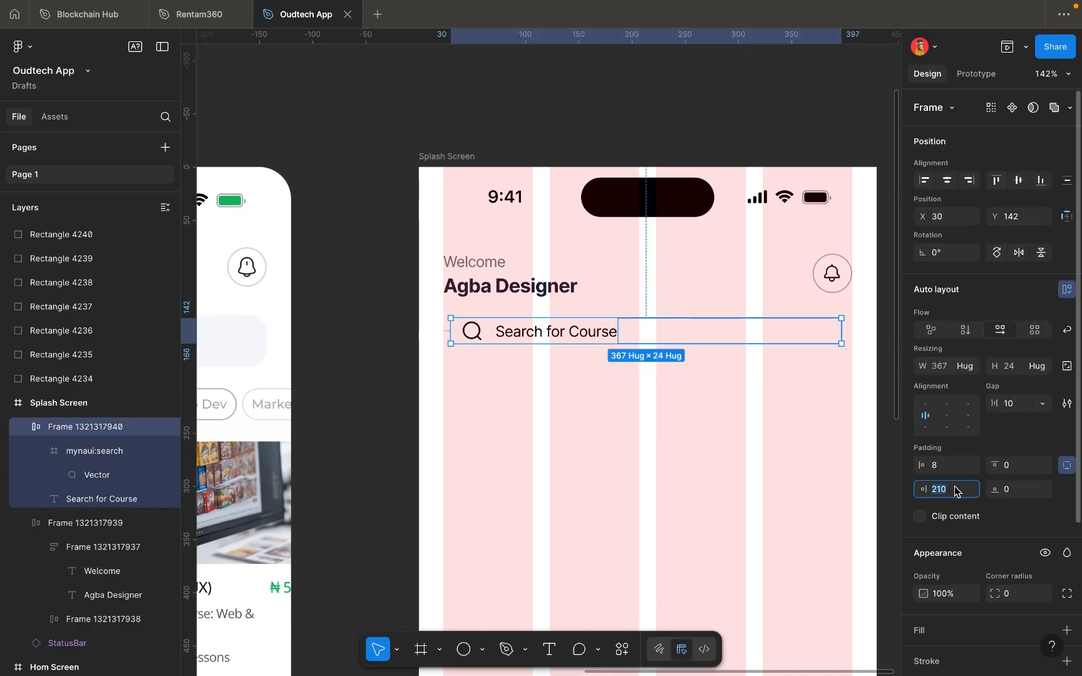
key("BackSpace")
type("2")
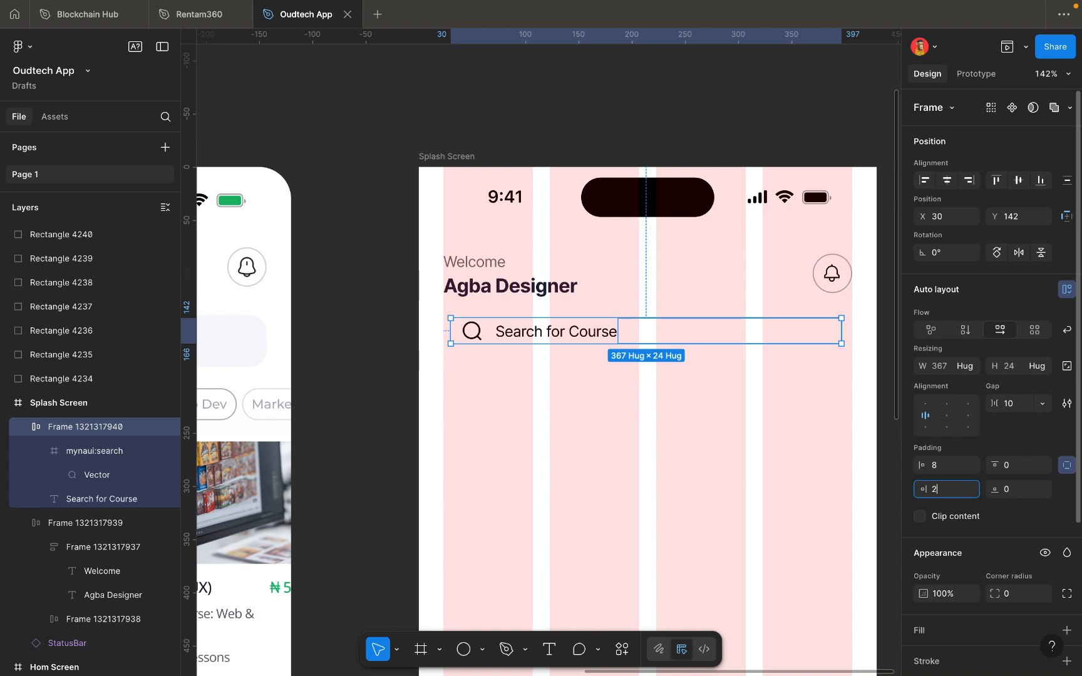
type("15")
left_click(814, 413)
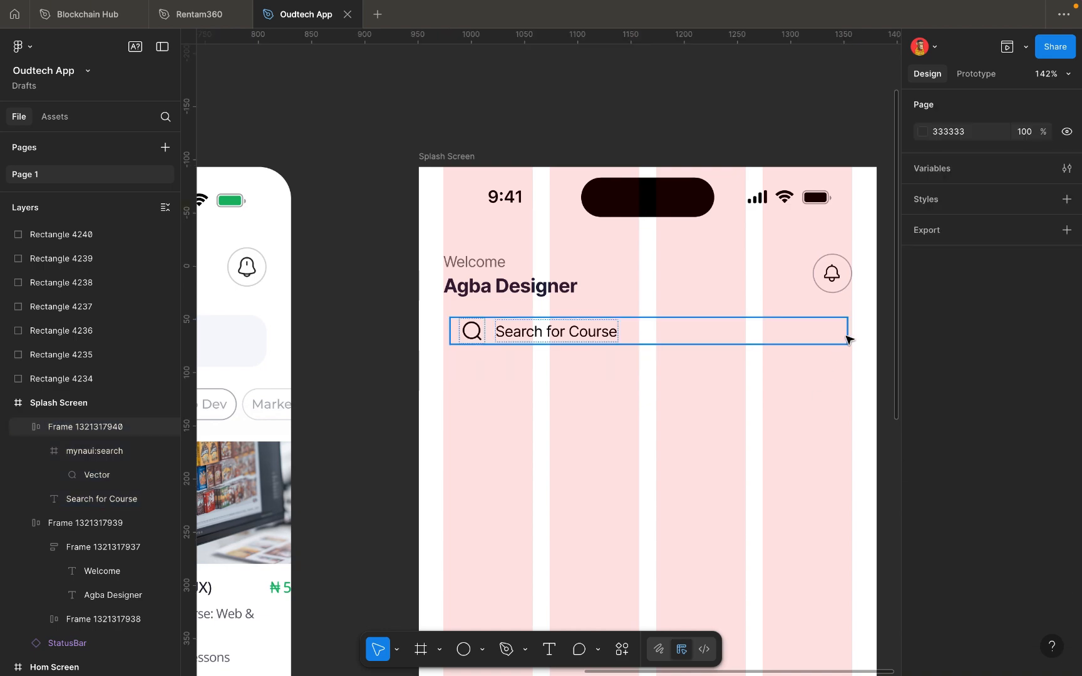
Raise the search frame's right padding to 220 to extend it to the last grid column's outer edge.
left_click(846, 338)
scroll(855, 333, "up", 5)
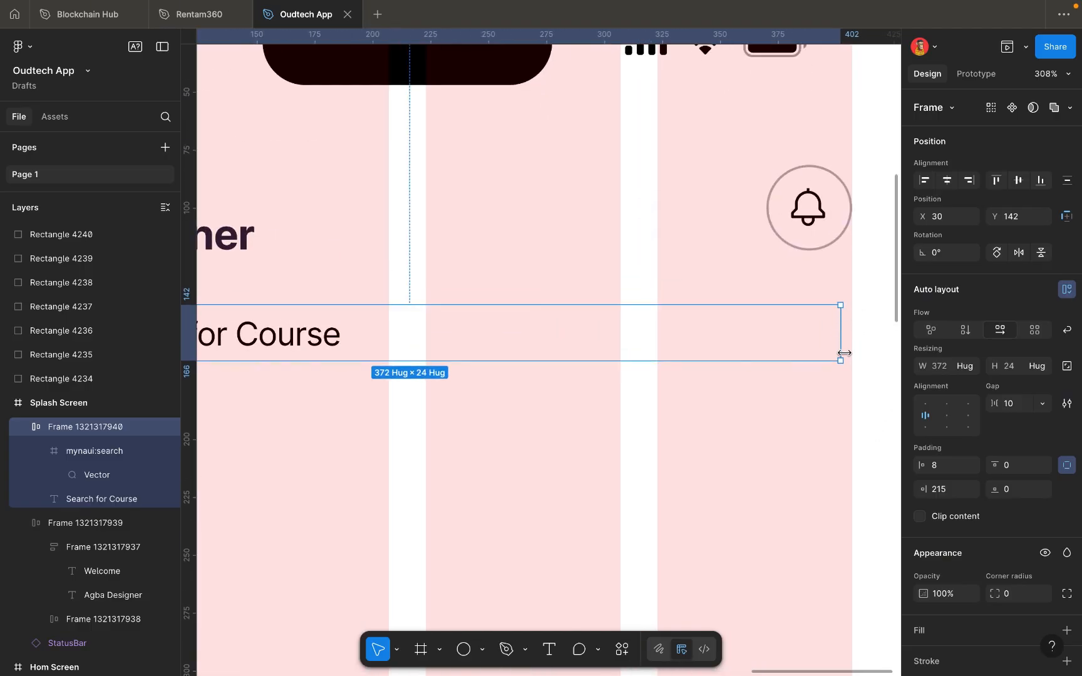
left_click(946, 493)
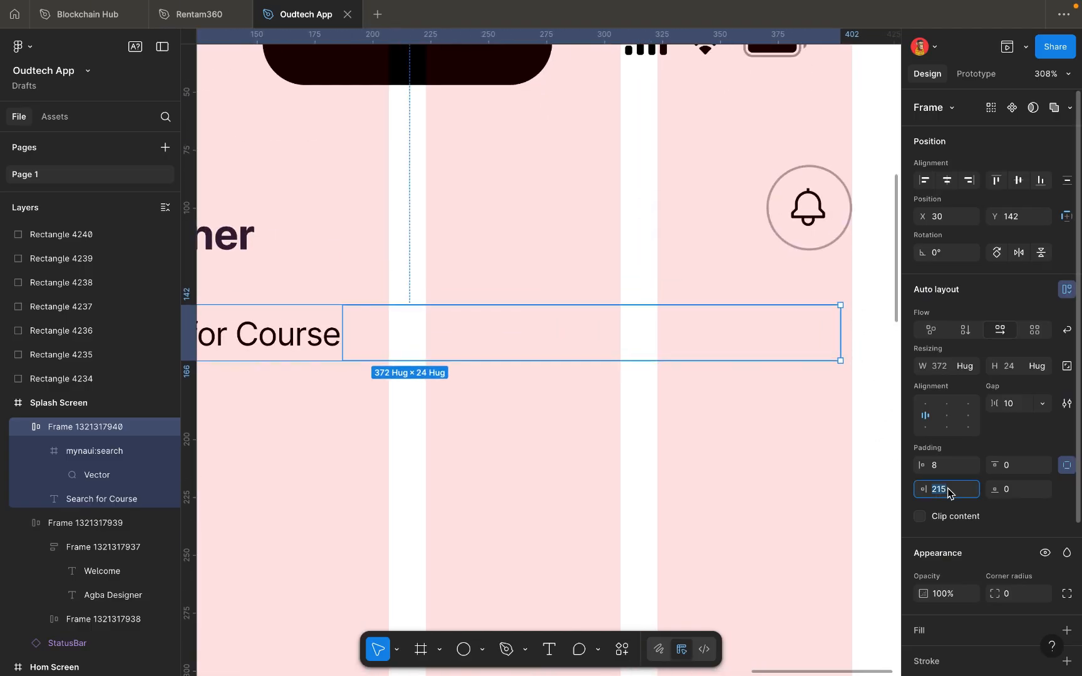
key("Up")
key("Up")
key("Up")
key("Up")
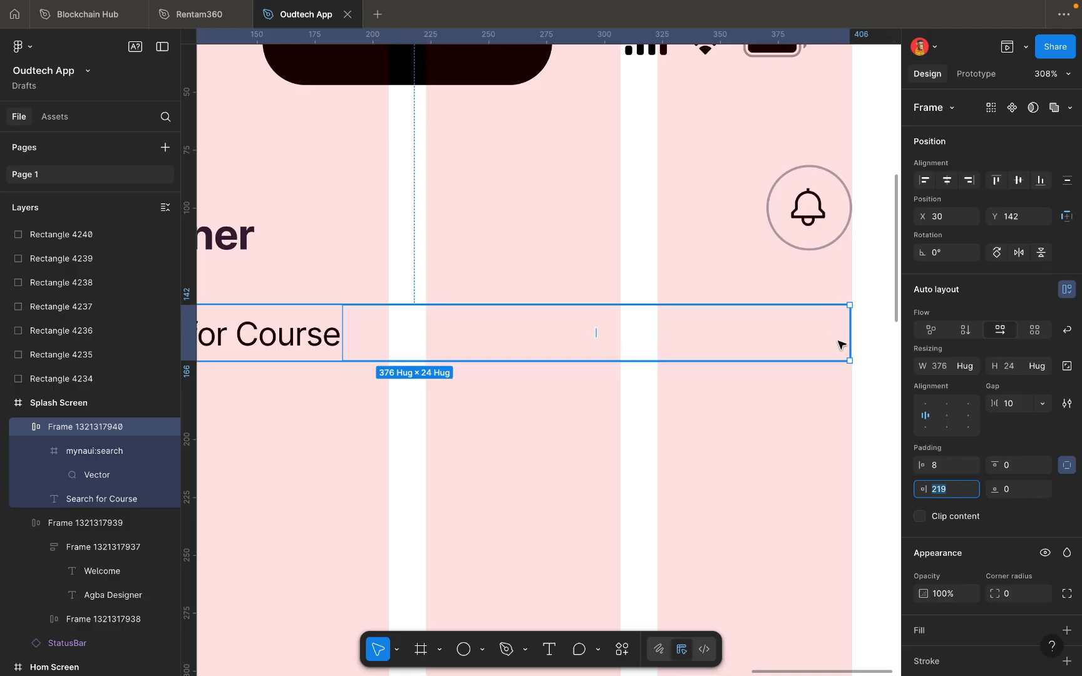
key("Up")
scroll(831, 329, "down", 5)
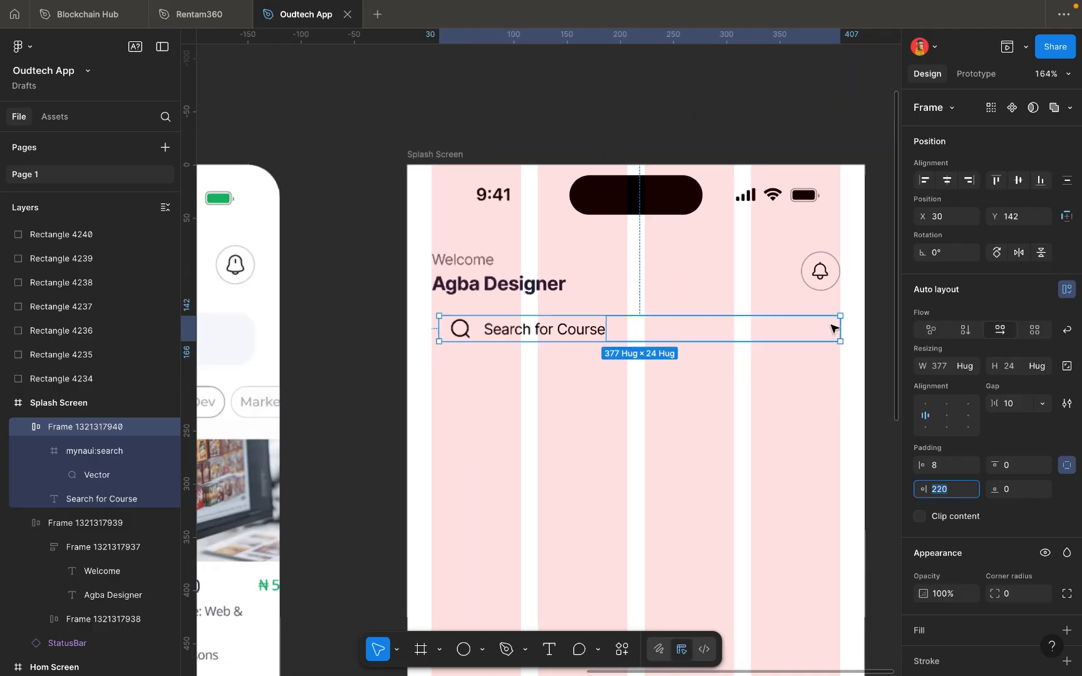
left_click(732, 413)
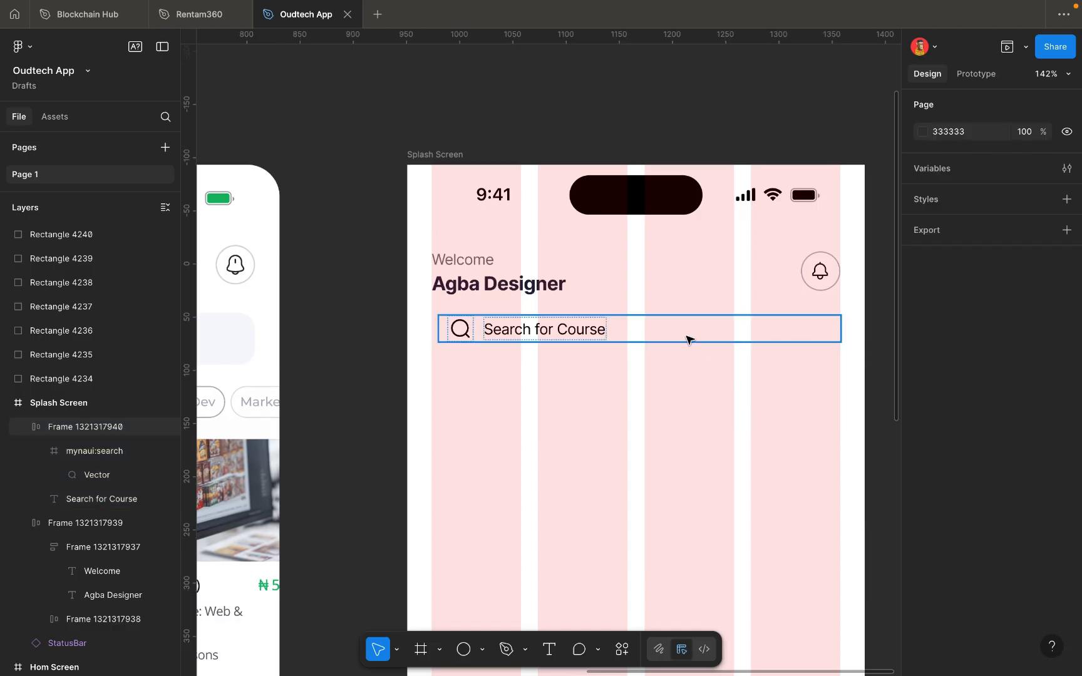
Nudge the search frame to X 23 so its starting edge meets the first layout grid column.
left_click(688, 340)
scroll(688, 340, "up", 2)
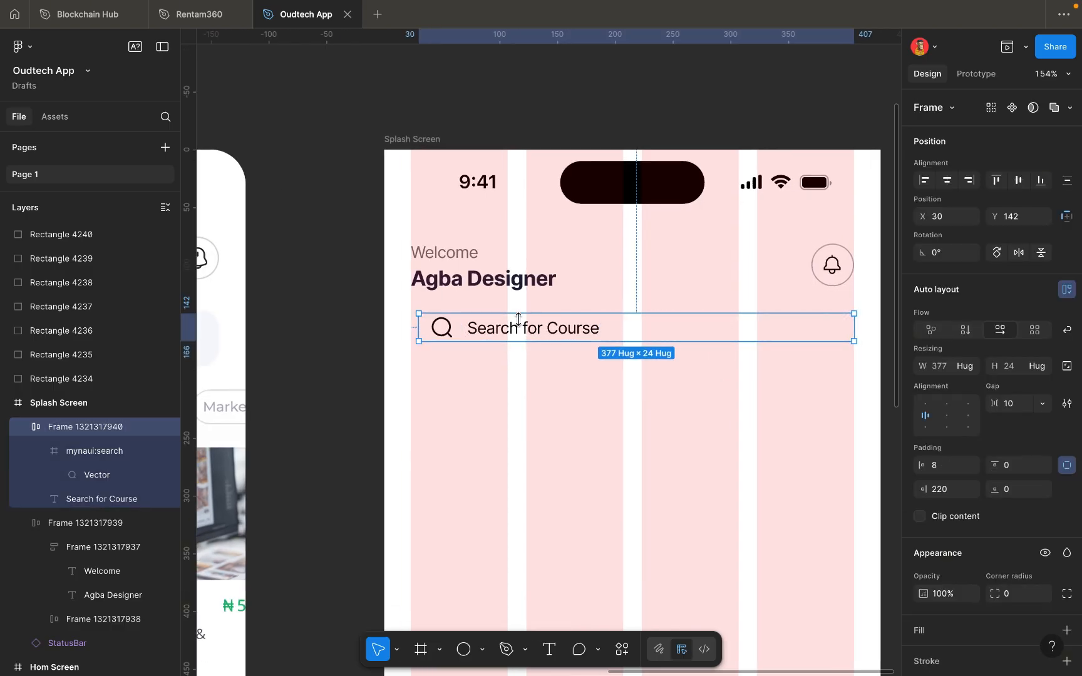
key("Left")
key("Left")
key("Left")
key("Left")
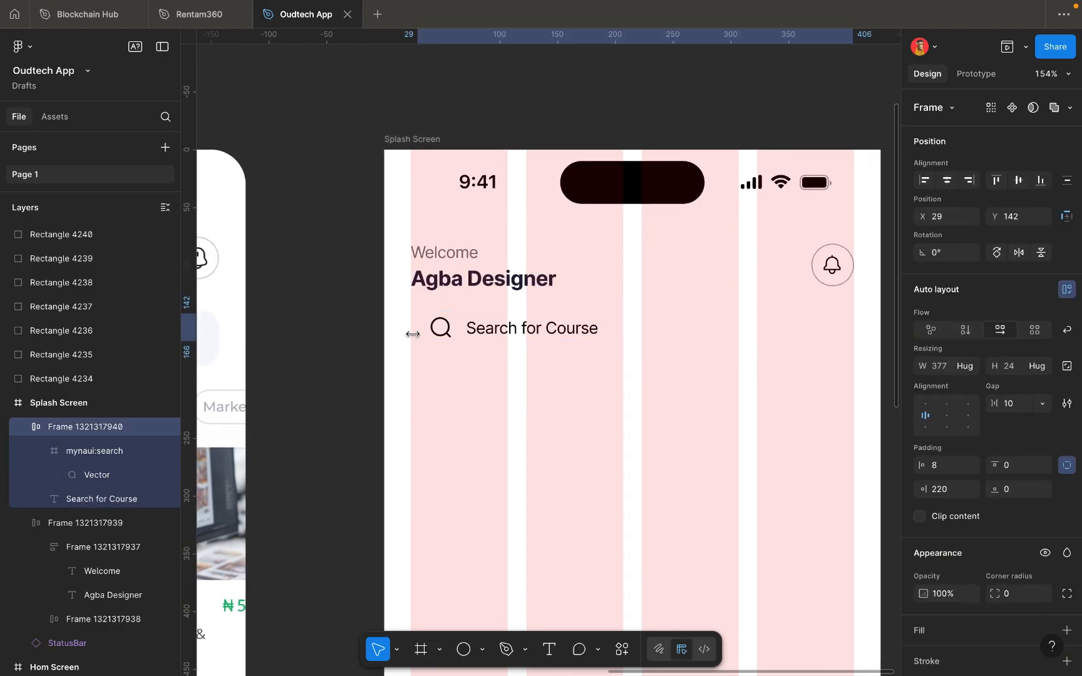
key("Left")
key("Left")
key("Left")
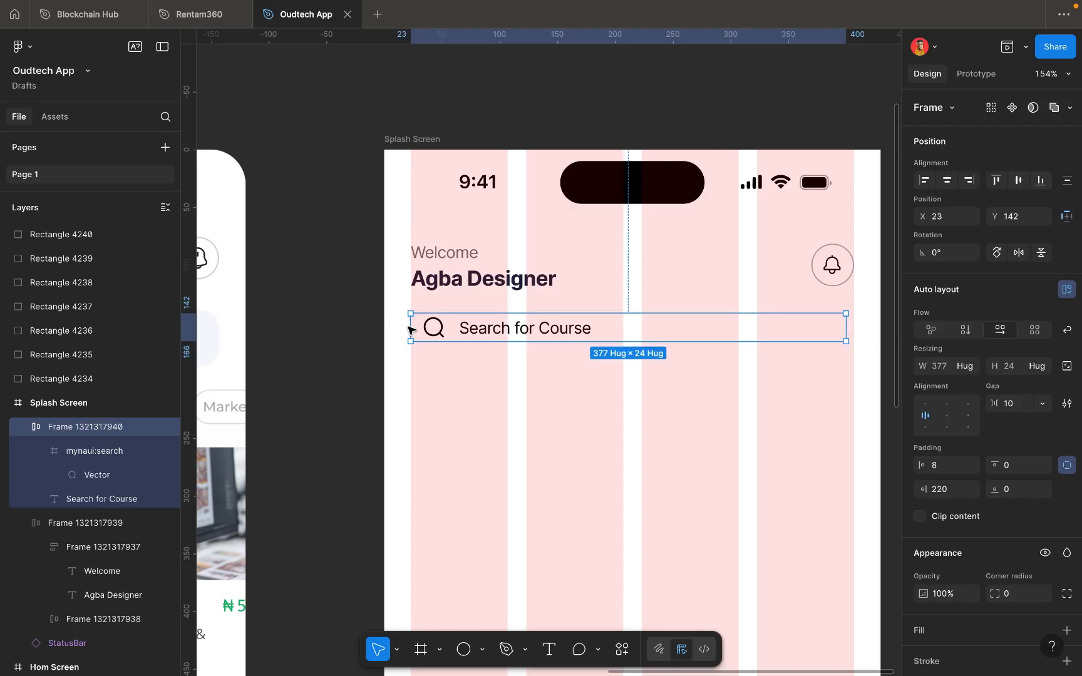
key("Right")
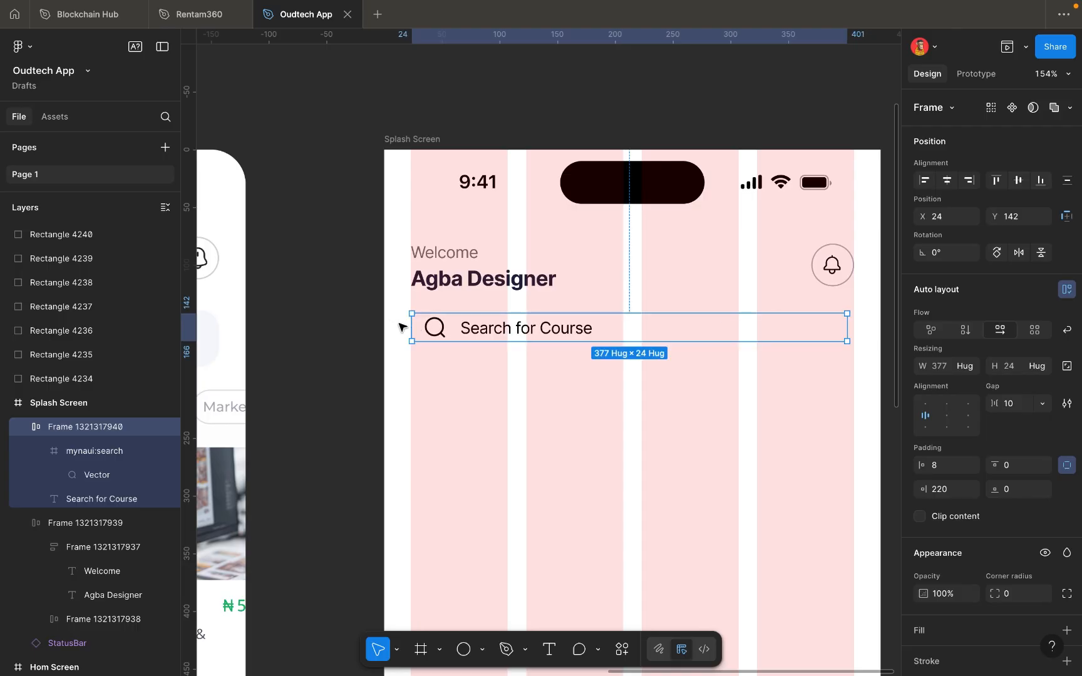
key("Left")
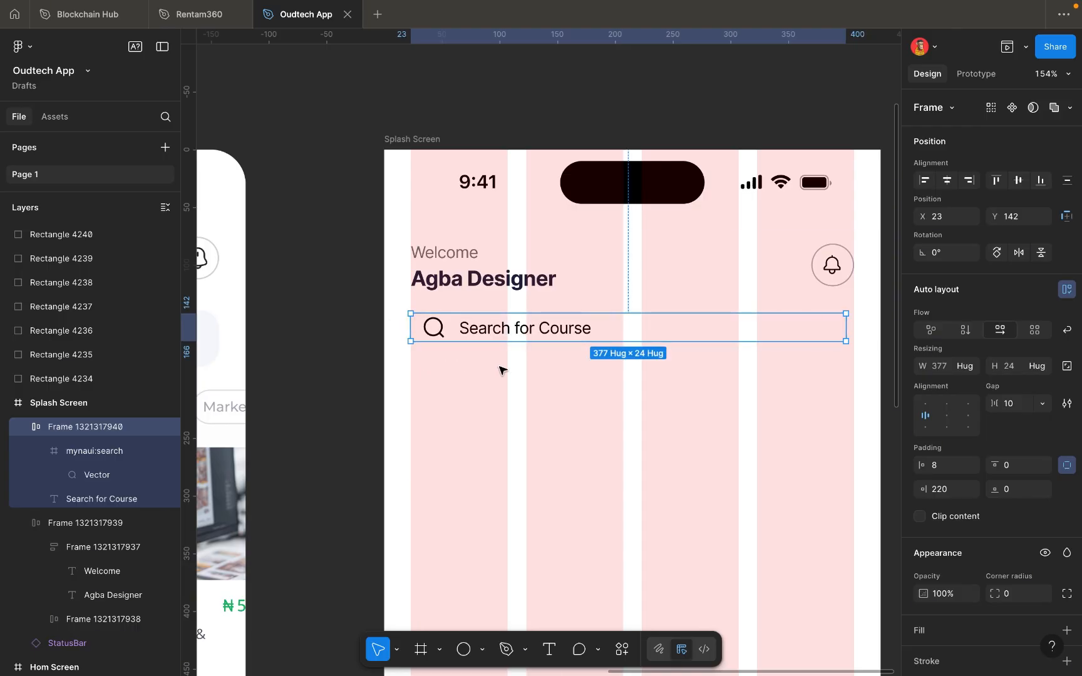
Set the search frame's right padding to 227 so it reaches the last grid column's outer edge.
scroll(842, 331, "up", 5)
scroll(843, 332, "right", 2)
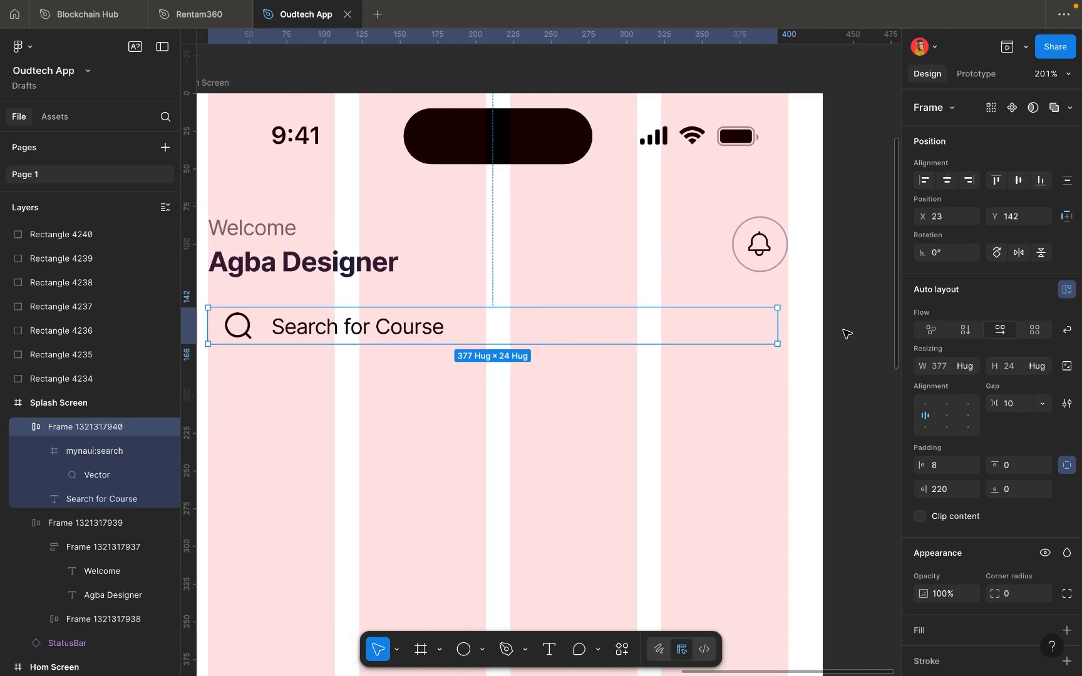
scroll(838, 333, "up", 2)
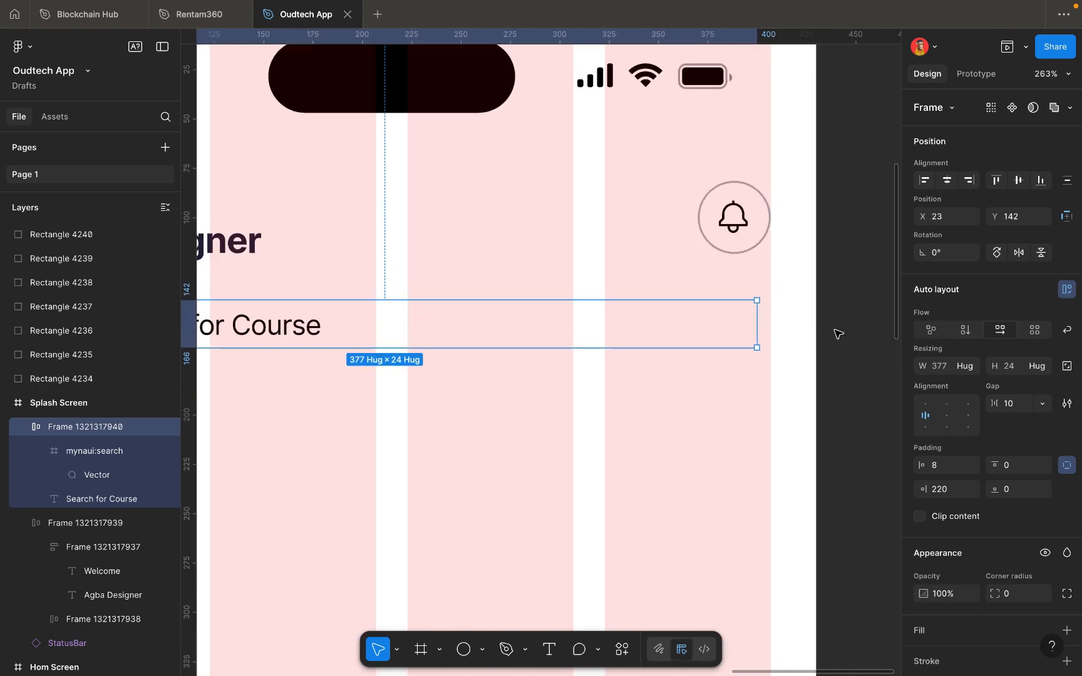
left_click(954, 490)
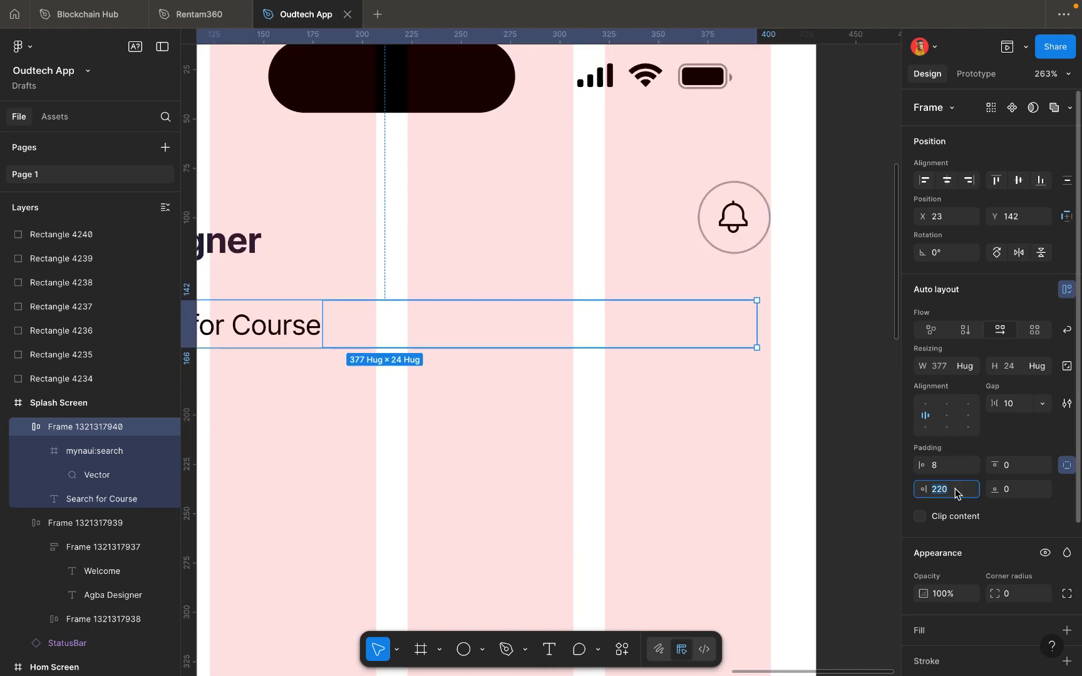
key("Up")
key("Up")
key("Up")
key("Up")
key("Up")
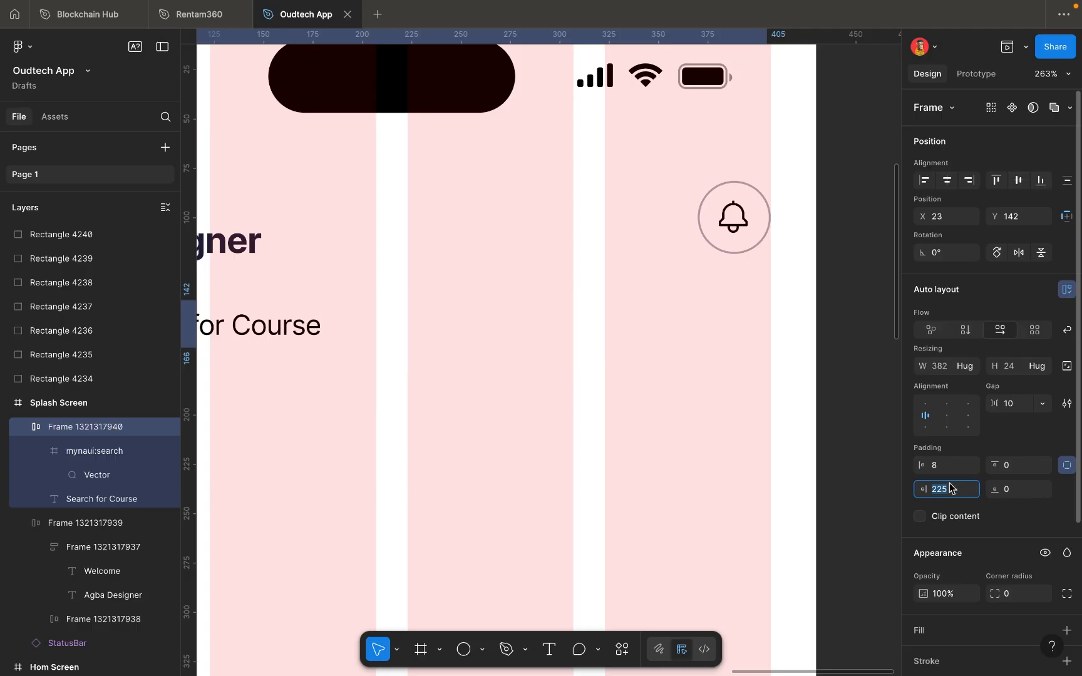
key("Up")
key("Up")
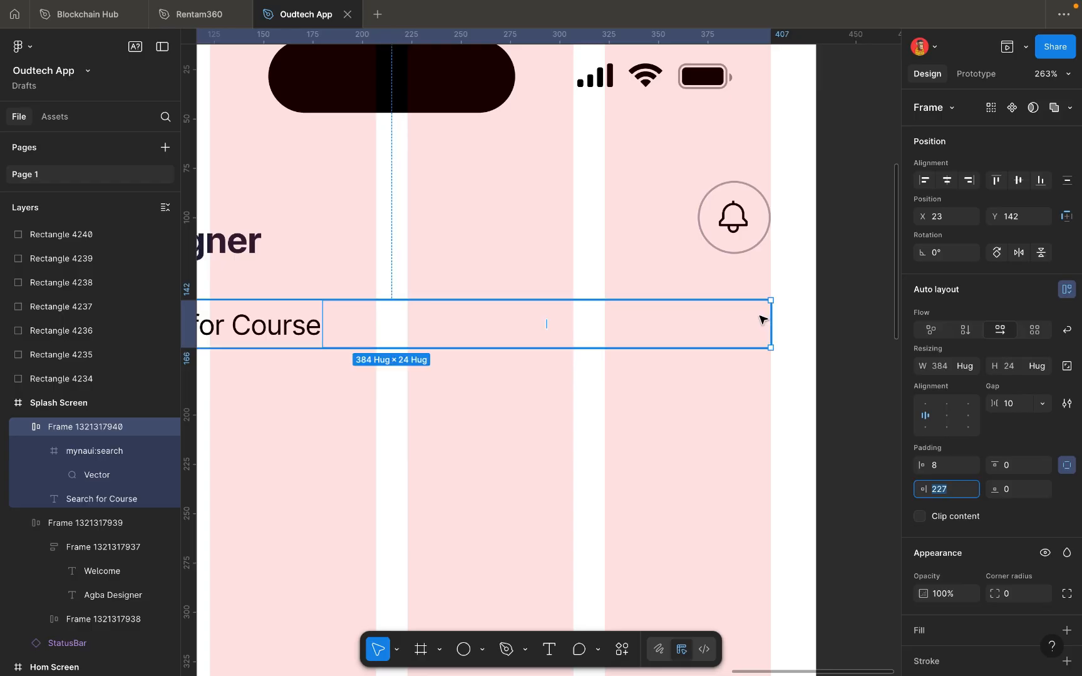
scroll(761, 319, "down", 5, "ctrl")
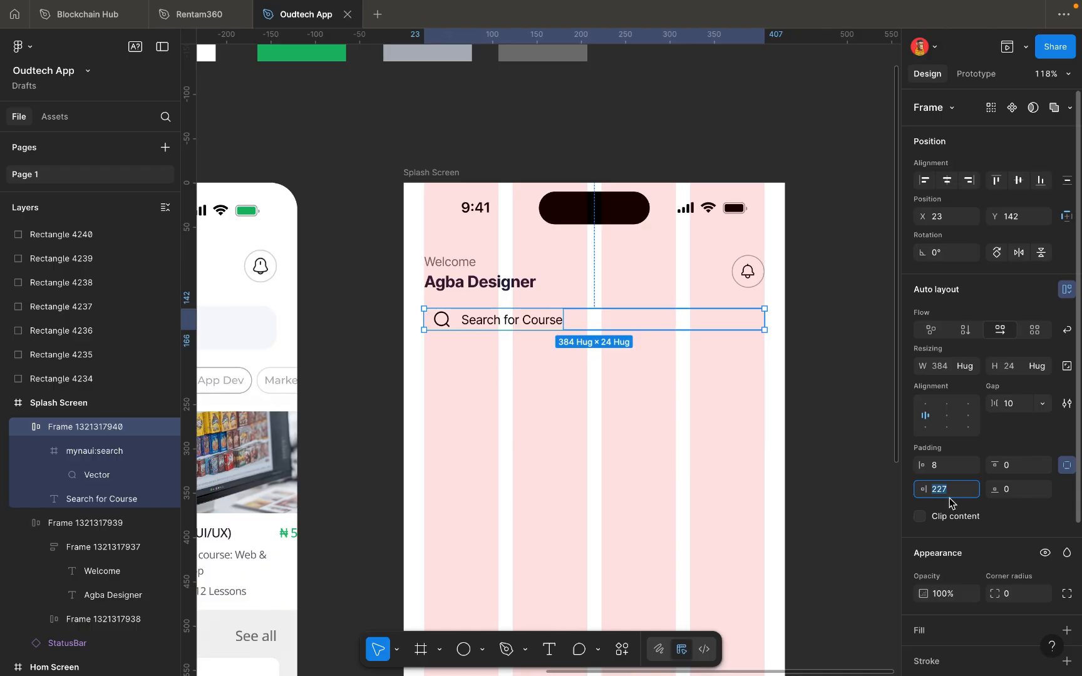
left_click(722, 418)
Set the search frame's vertical padding to 10, applied equally above and below its content.
left_click(594, 316)
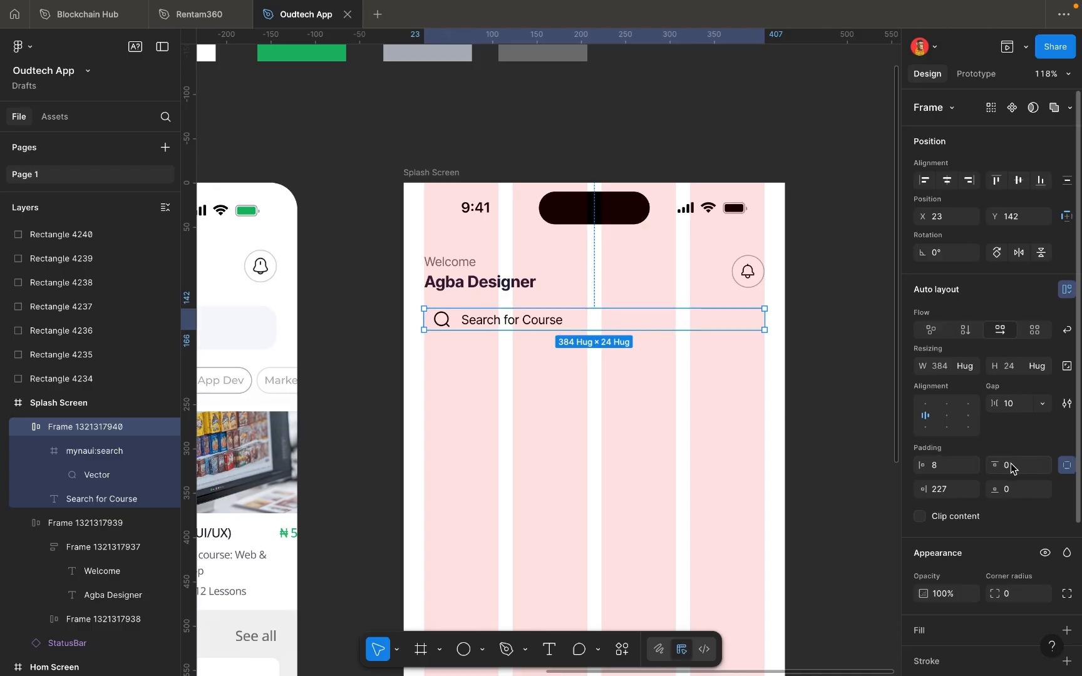
left_click(1064, 466)
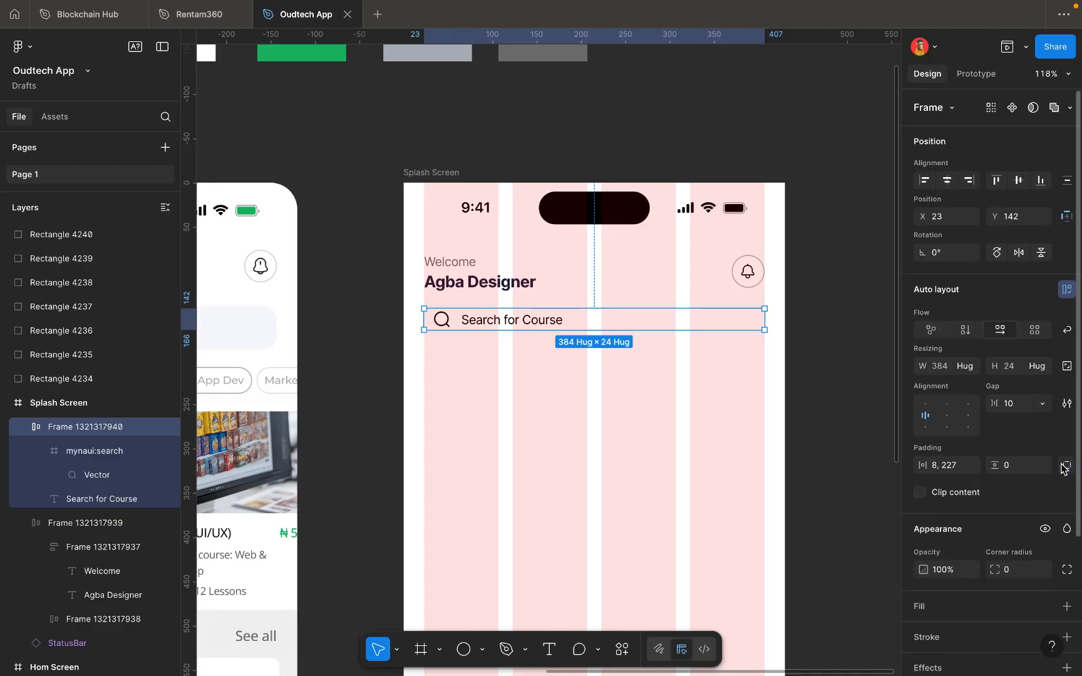
left_click(1023, 469)
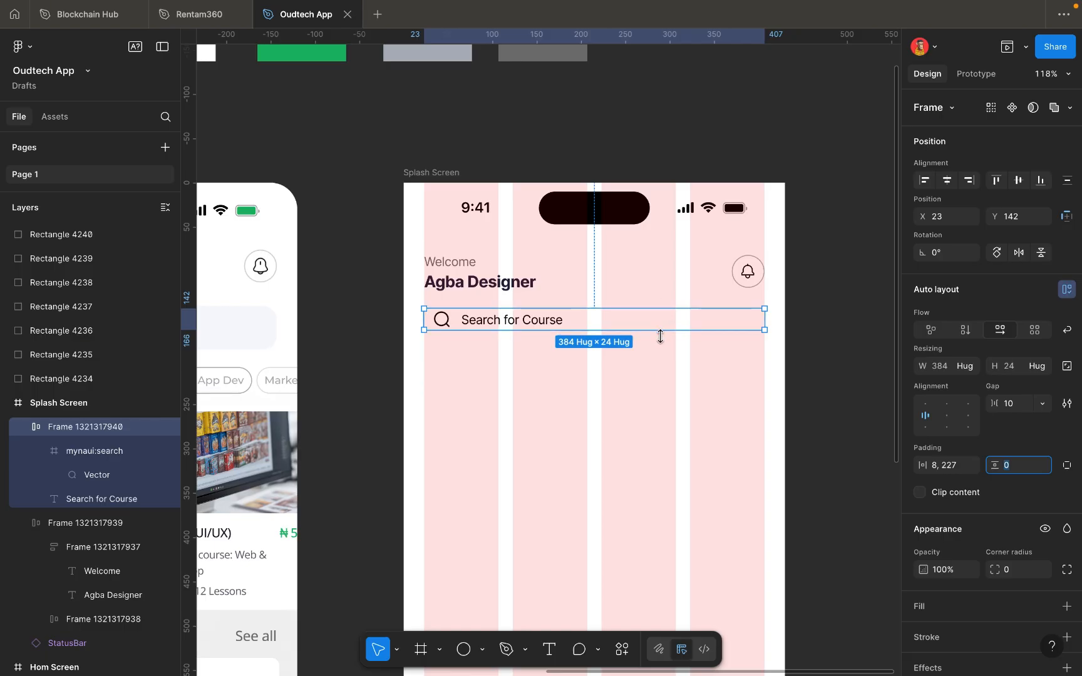
key("Up")
key("Up")
key("Up")
key("Up")
key("Up")
key("Up")
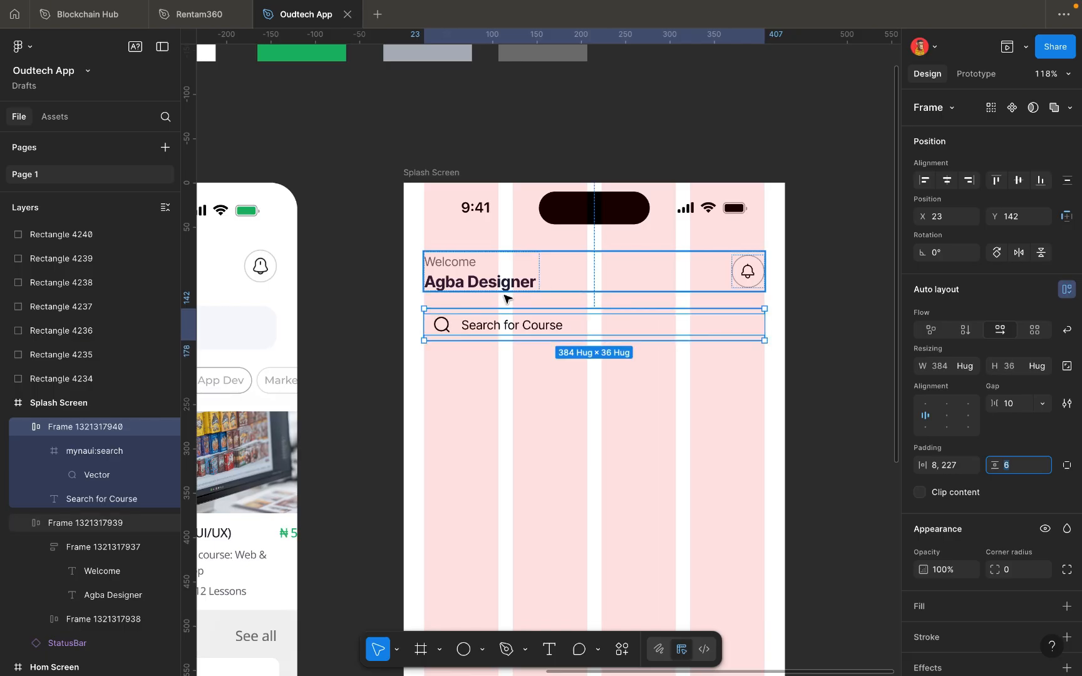
key("Up")
key("Up")
key("Up")
key("Up")
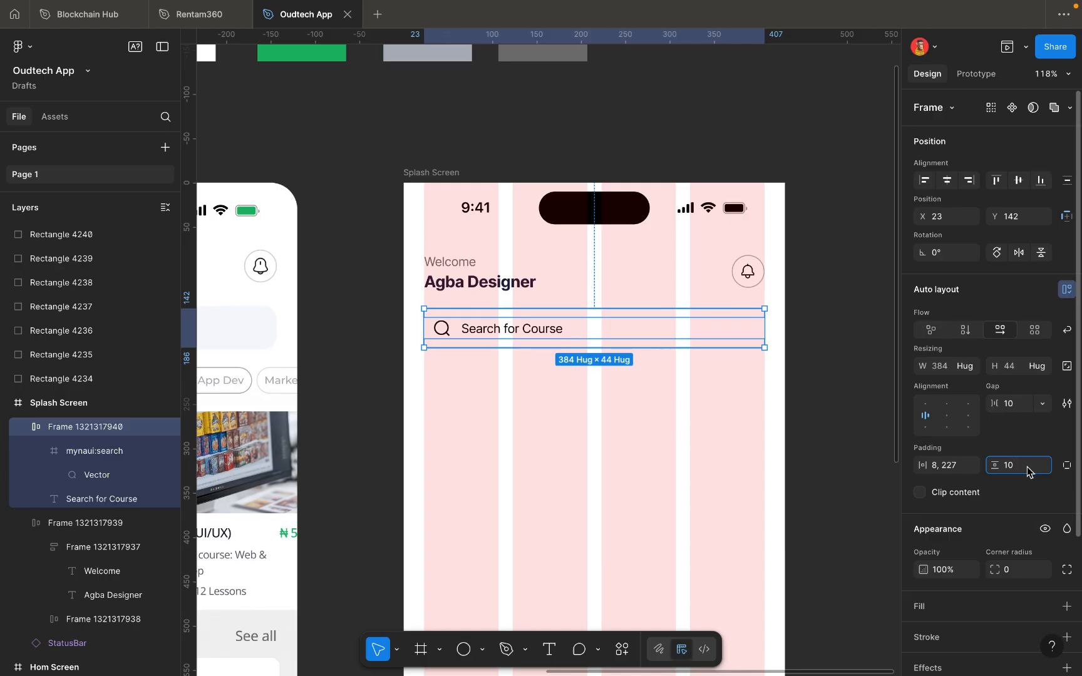
left_click(1067, 465)
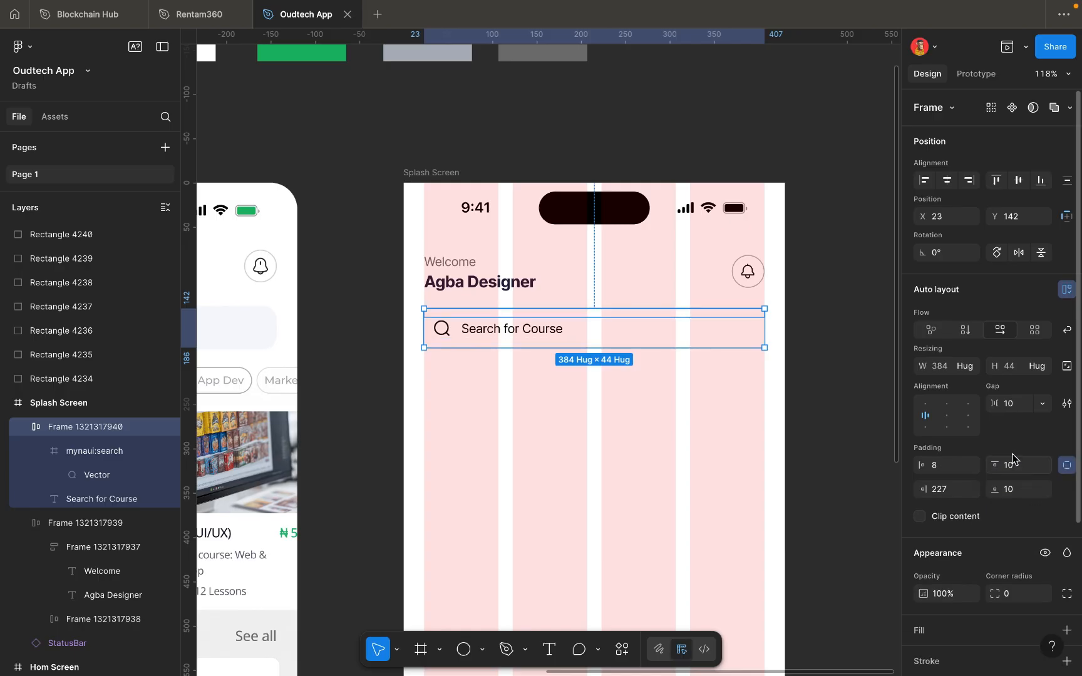
left_click(1067, 465)
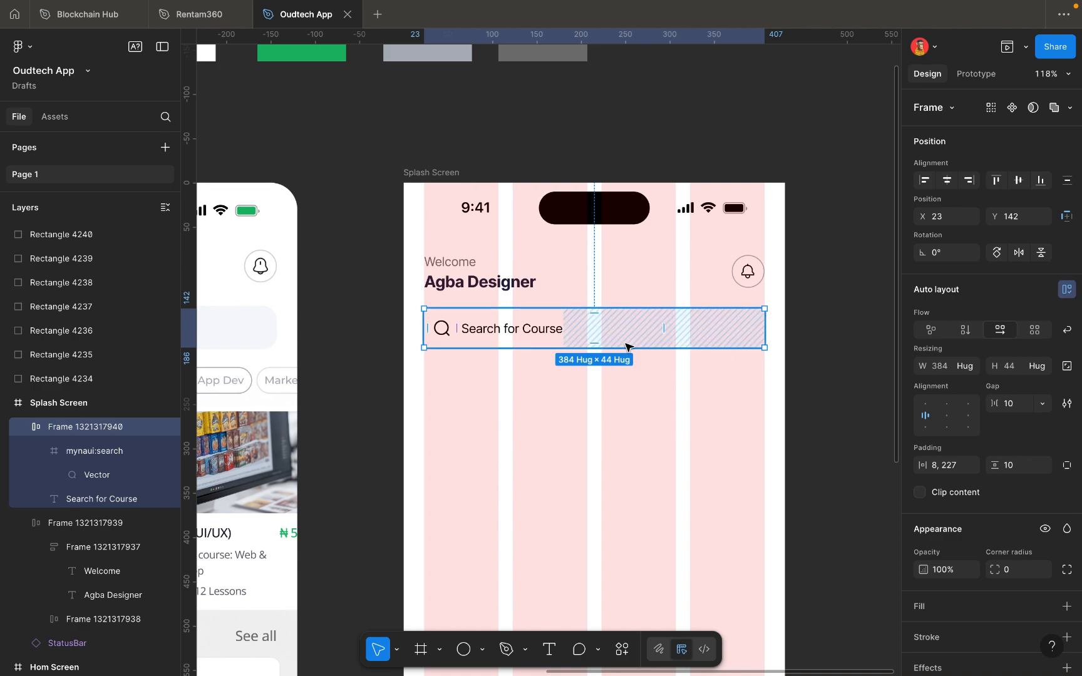
Add a fill to the search frame and sample its colour F6F8FA from the Hom Screen's search bar.
left_click(940, 616)
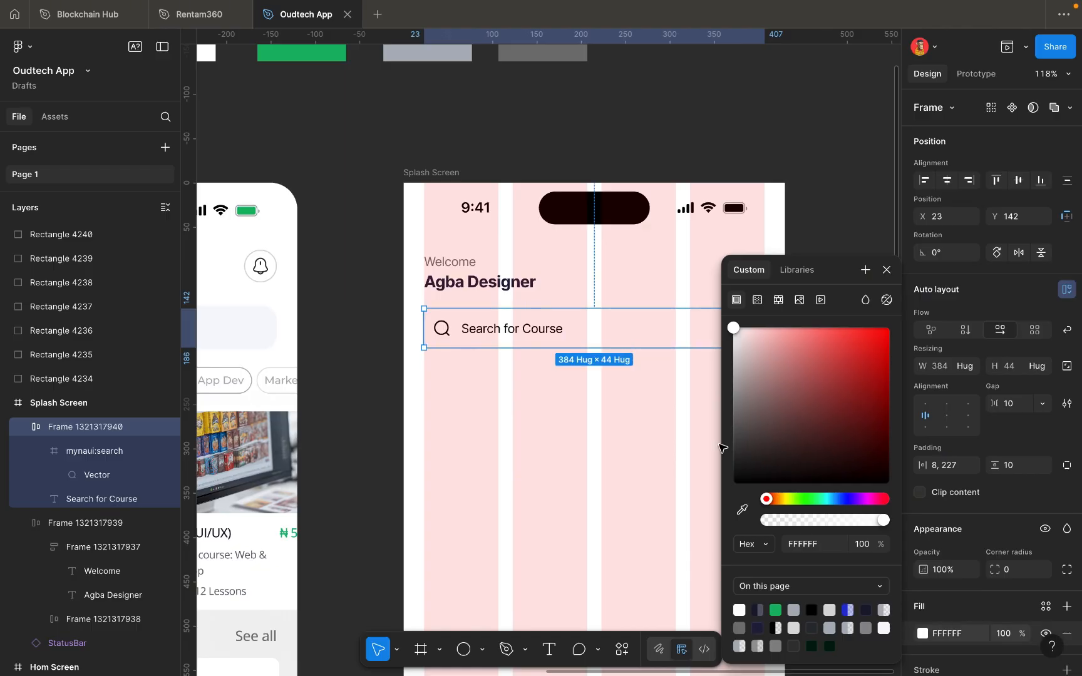
left_click(742, 514)
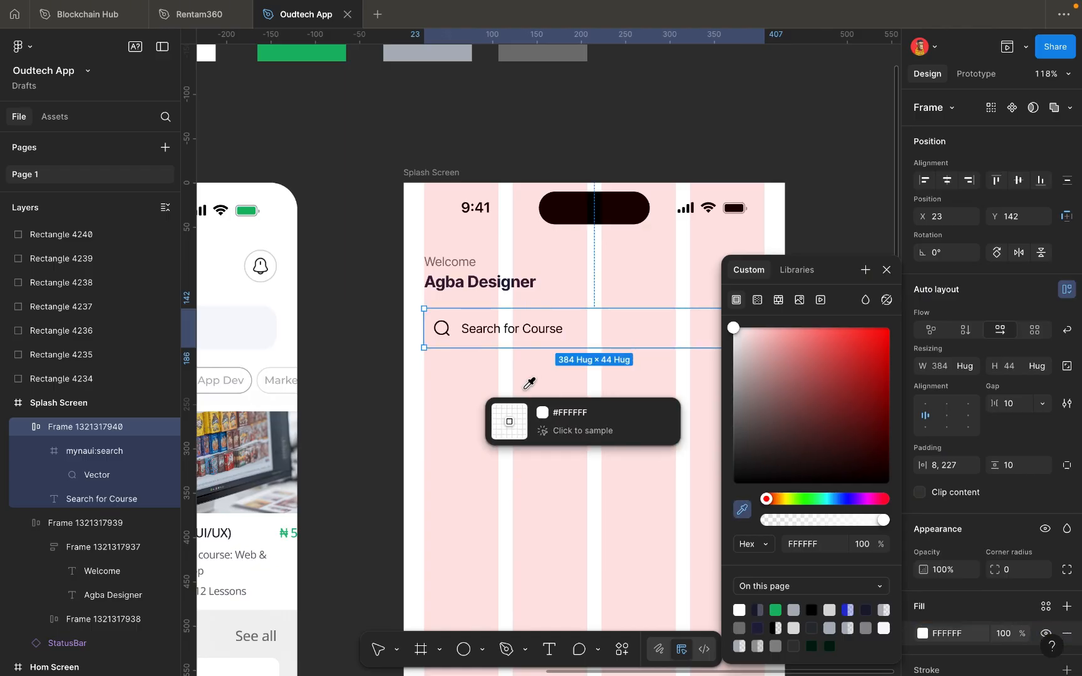
scroll(527, 381, "left", 7)
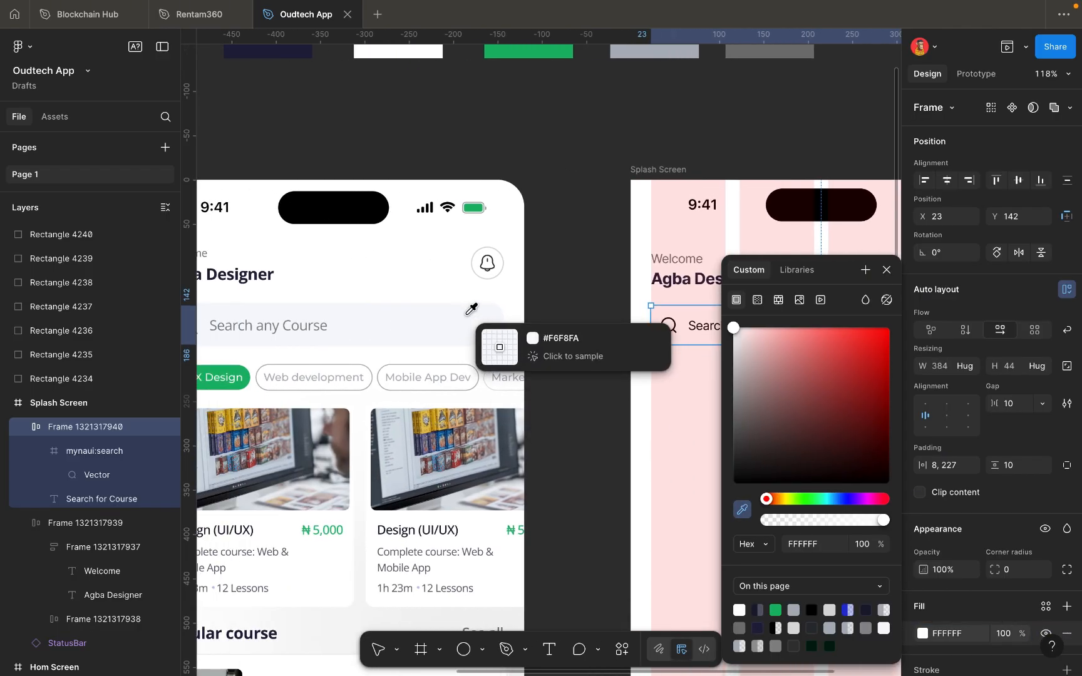
left_click(472, 313)
scroll(509, 324, "right", 3)
scroll(509, 324, "right", 3)
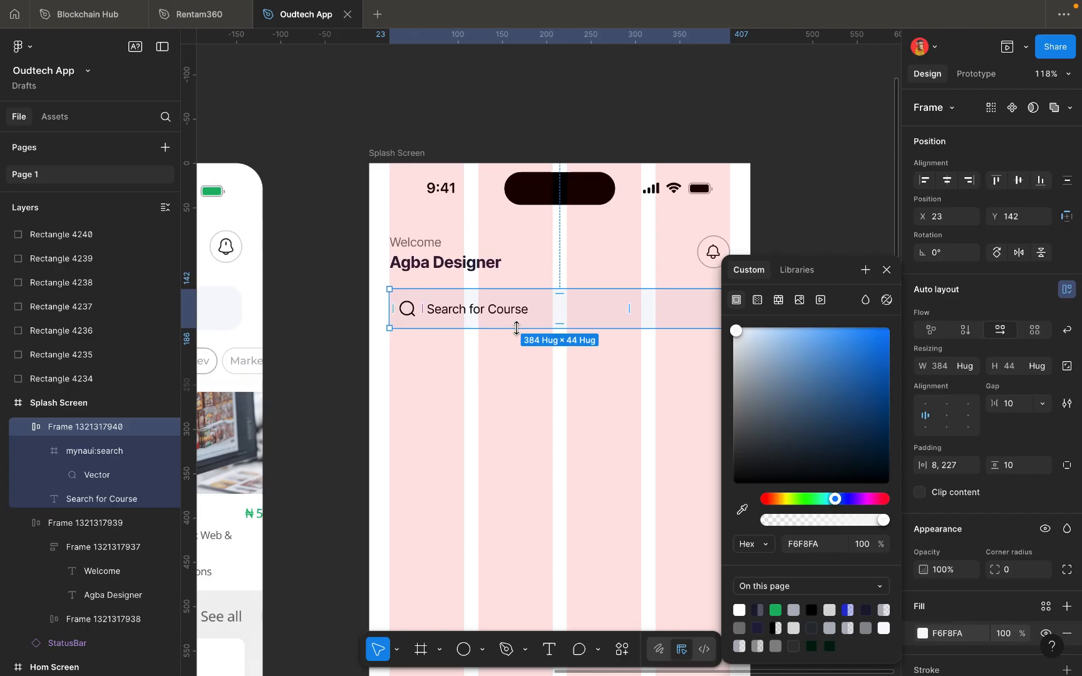
left_click(505, 393)
Set the search frame's corner radius to 10.
left_click(553, 316)
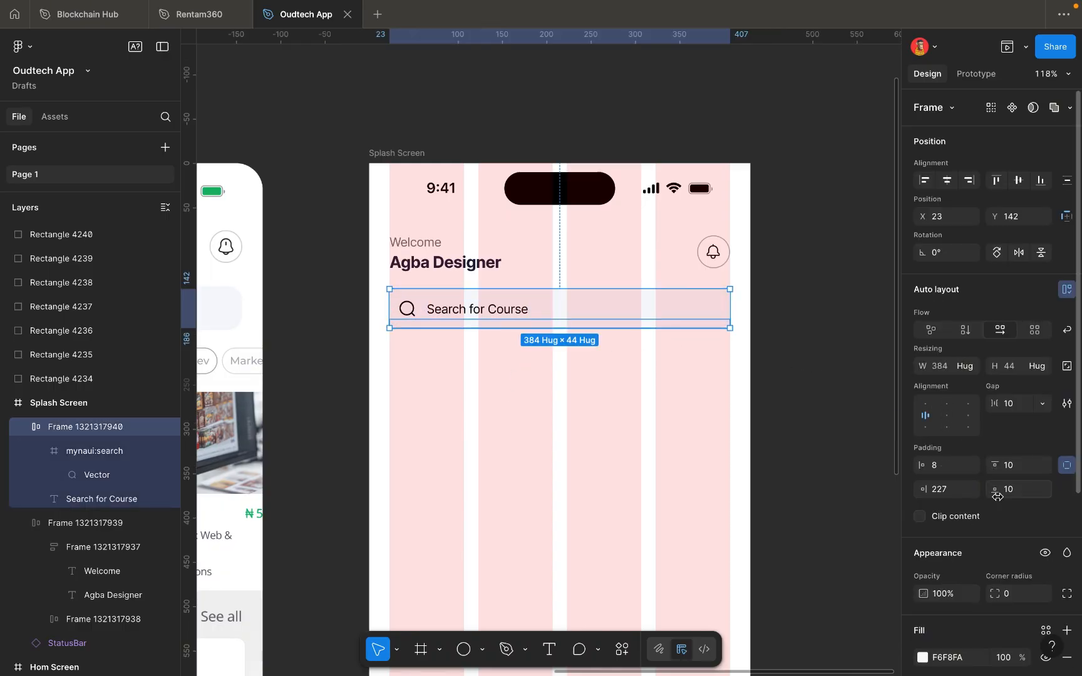
left_click(1021, 594)
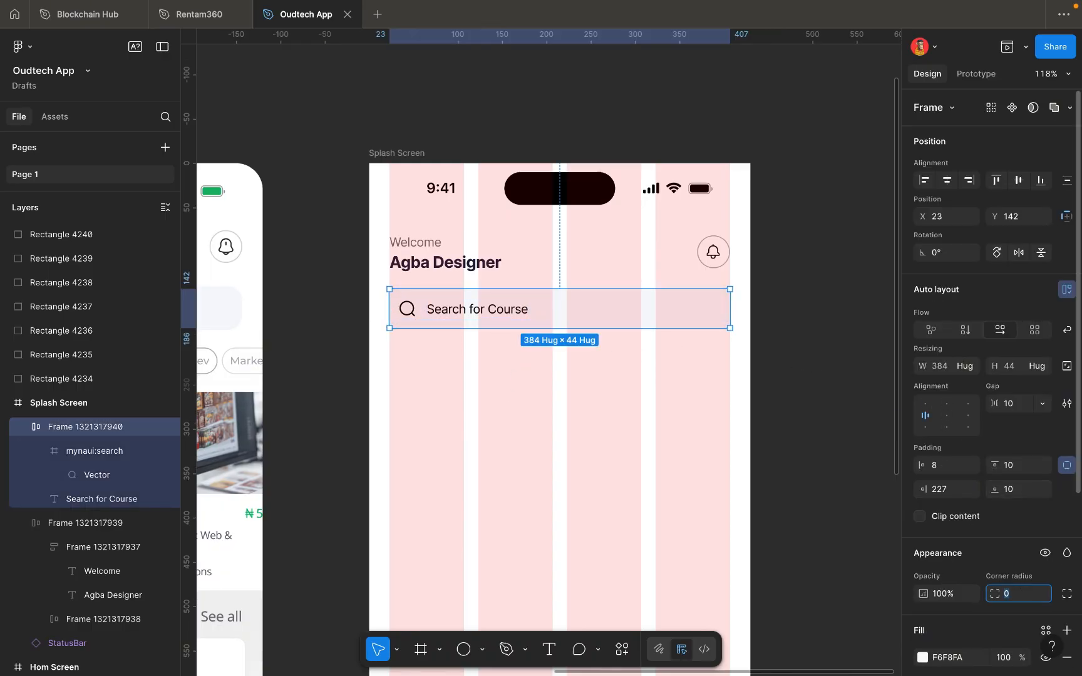
type("1")
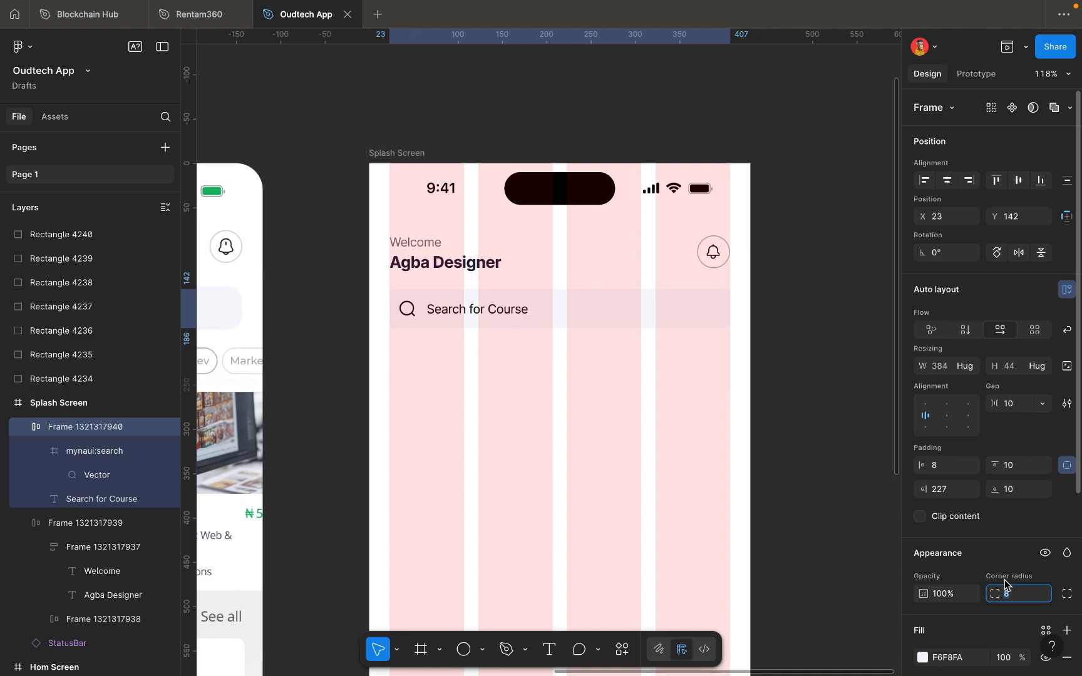
key("Up")
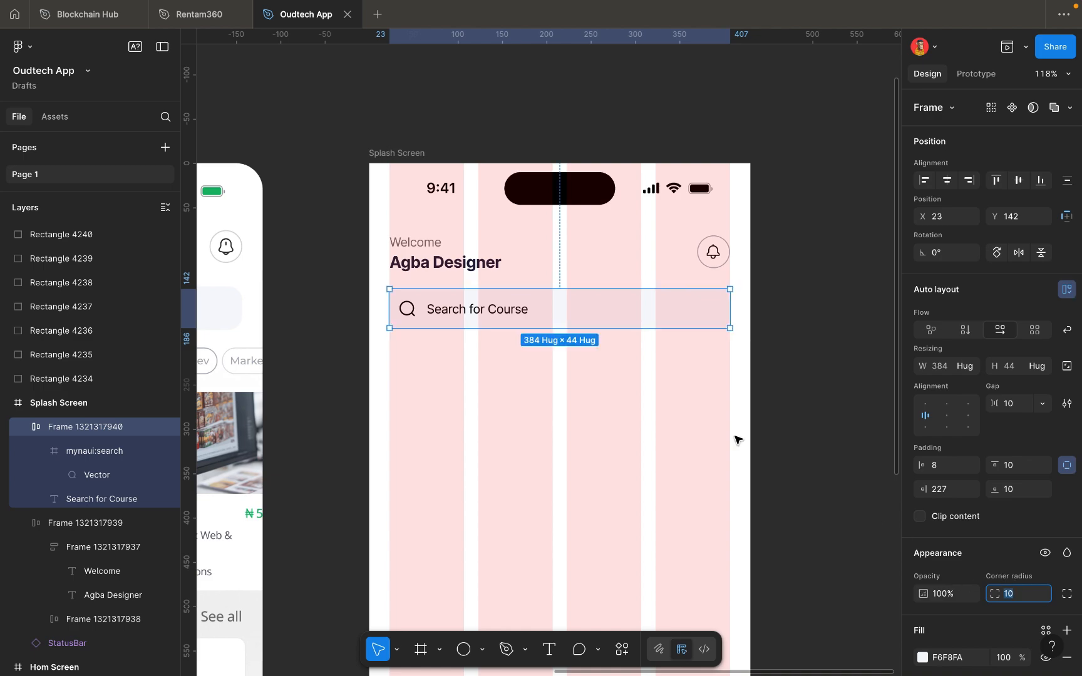
left_click(737, 440)
Compare the Splash Screen's search bar with the reference search bar on the Hom Screen.
scroll(737, 439, "down", 5)
scroll(736, 439, "left", 3)
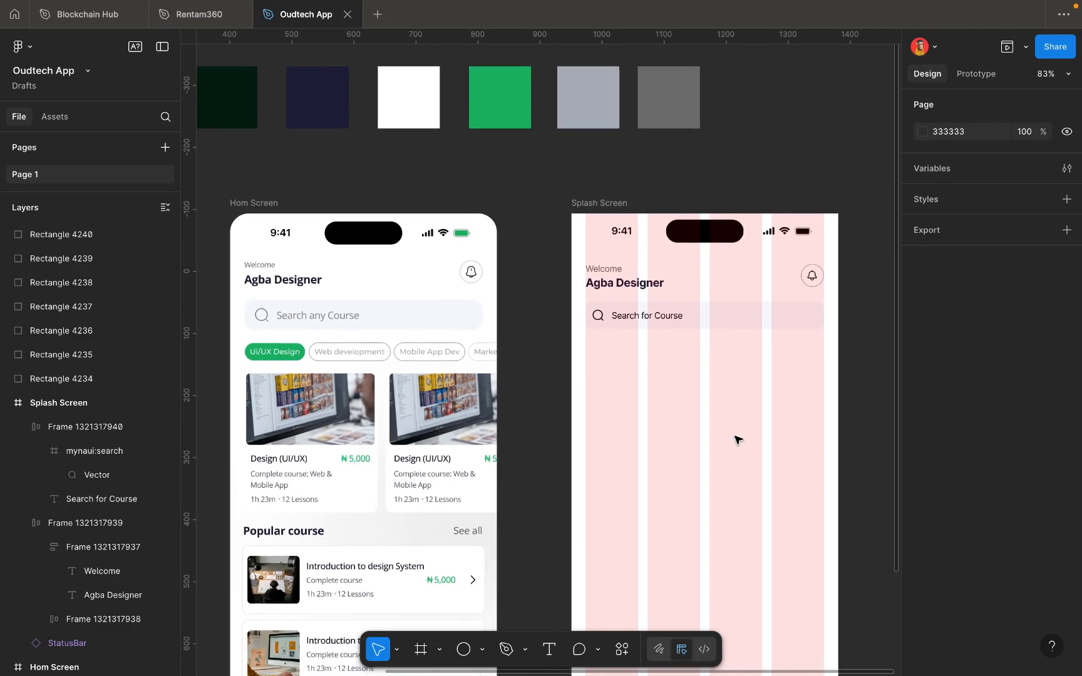
left_click(717, 325)
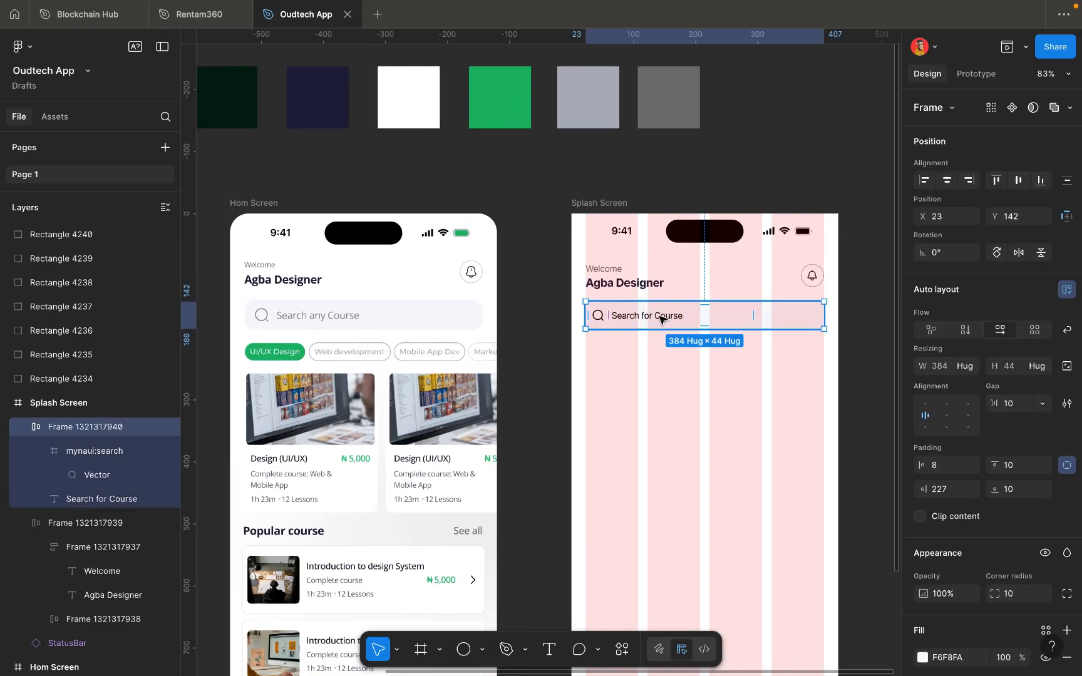
scroll(306, 319, "up", 5)
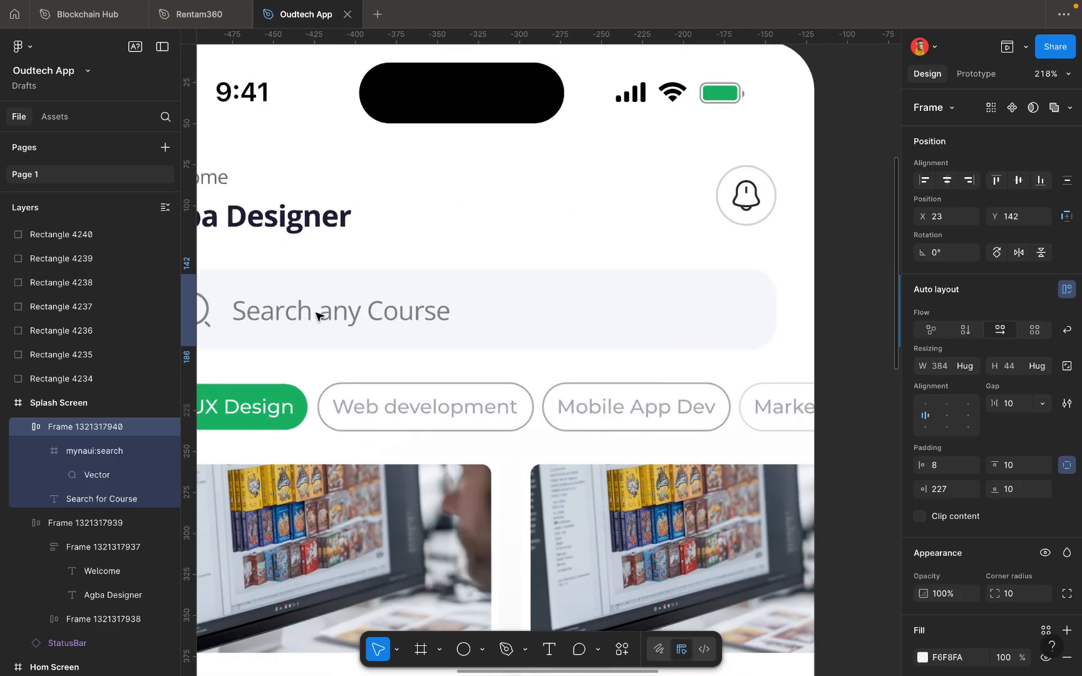
scroll(401, 325, "down", 5)
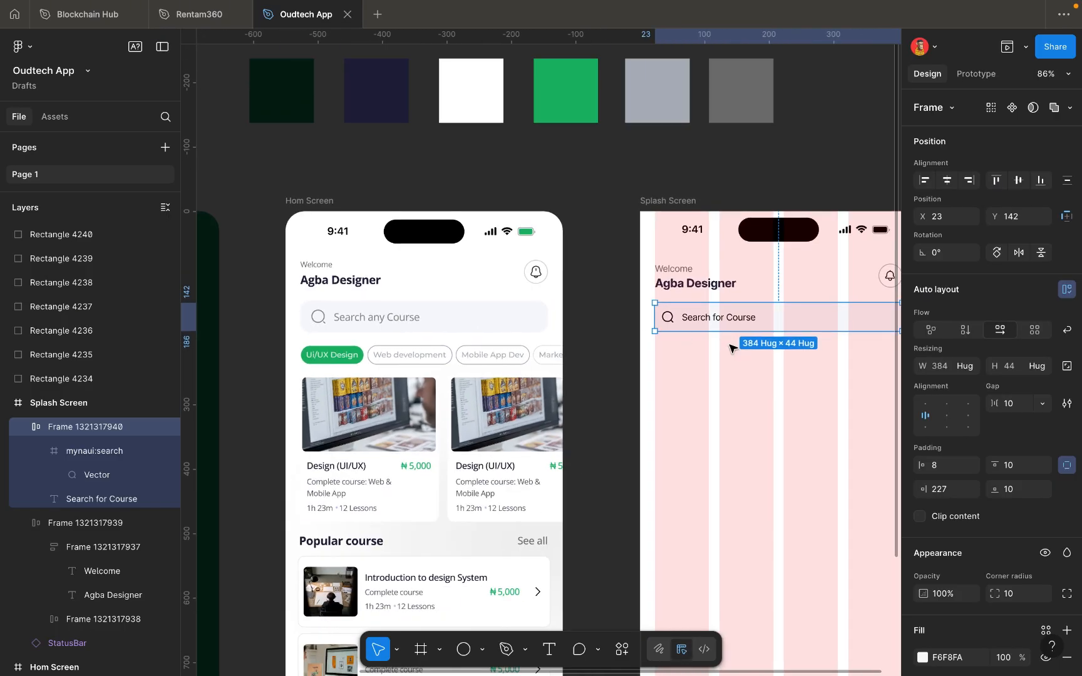
scroll(662, 332, "up", 5)
scroll(662, 316, "right", 3)
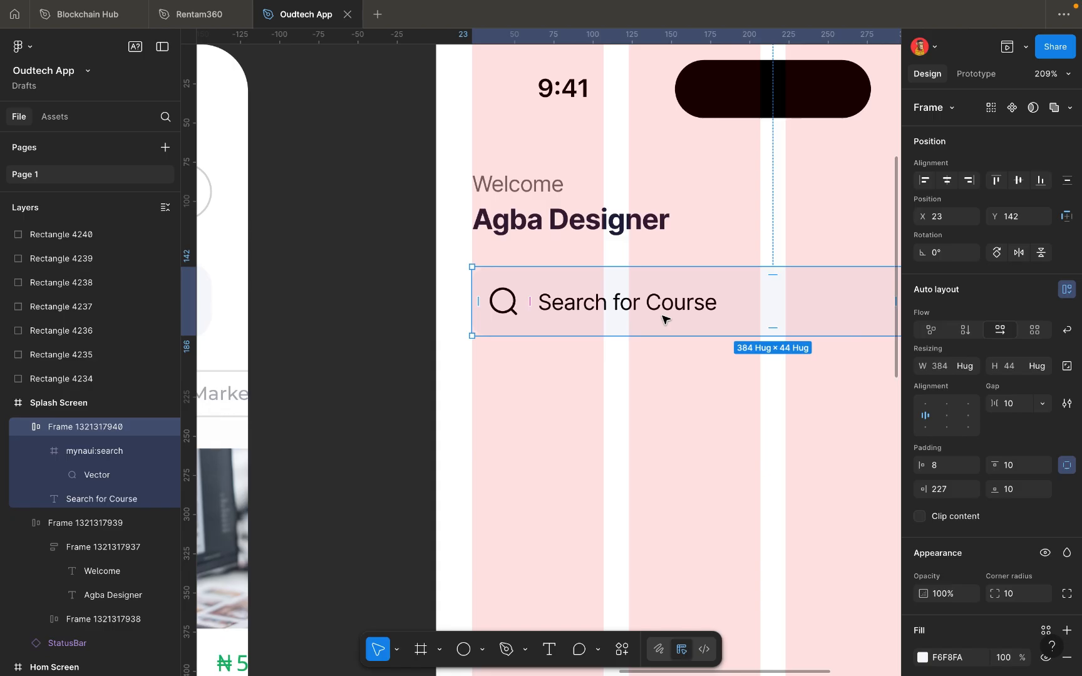
scroll(662, 319, "down", 5)
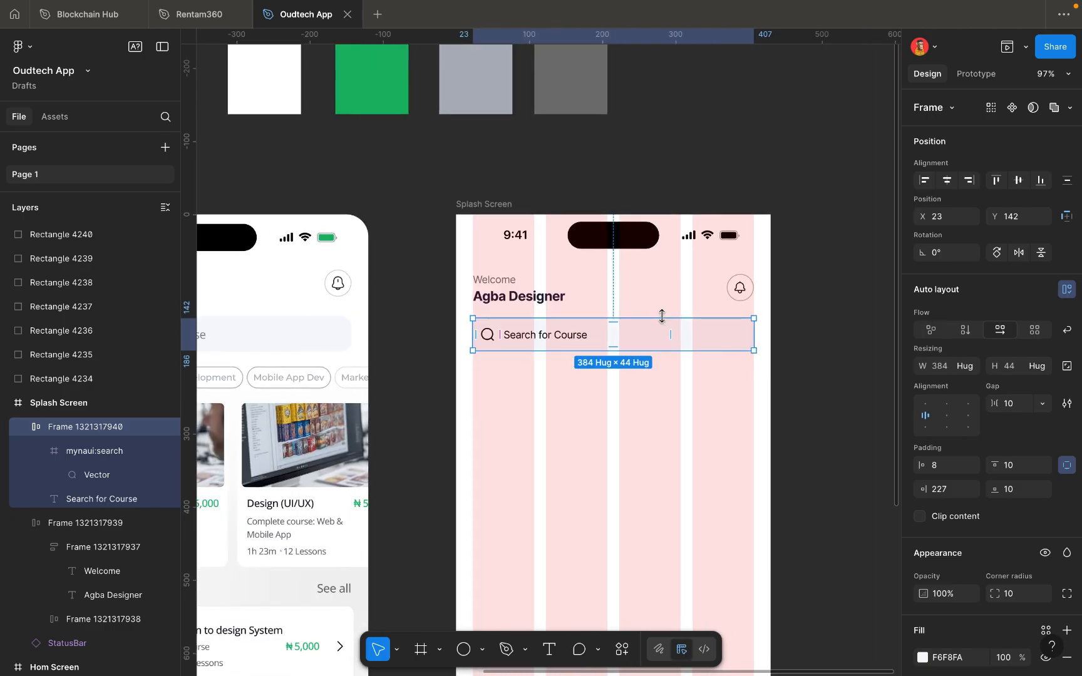
Hide the layout guides and select the "Search for Course" placeholder text.
key("ctrl+g")
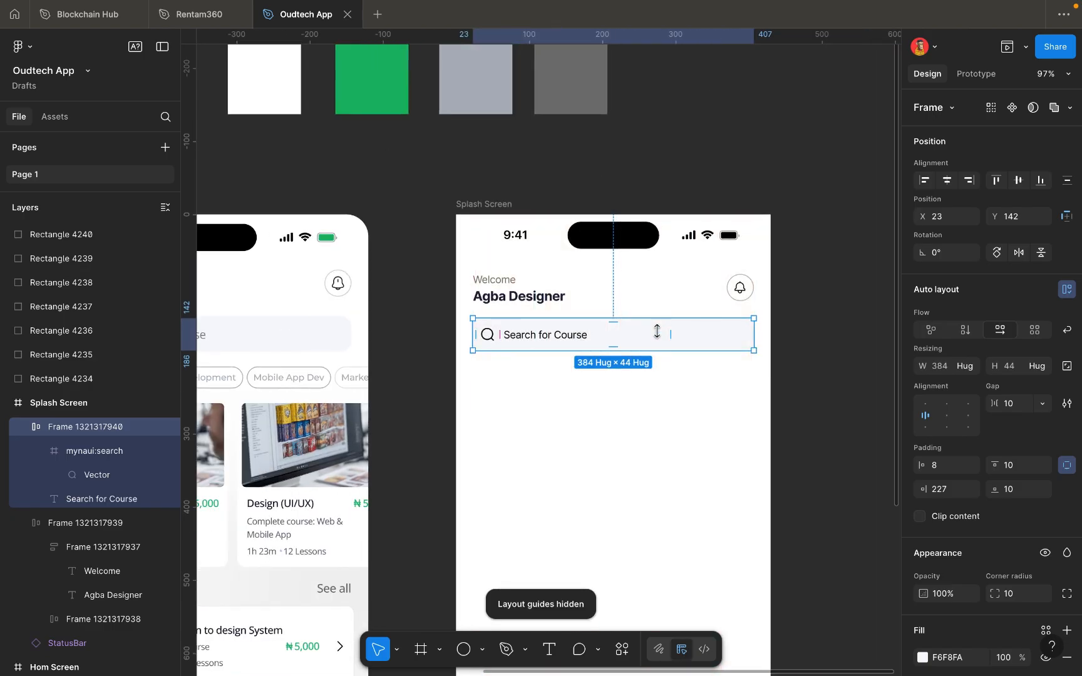
left_click(652, 369)
scroll(586, 339, "up", 1)
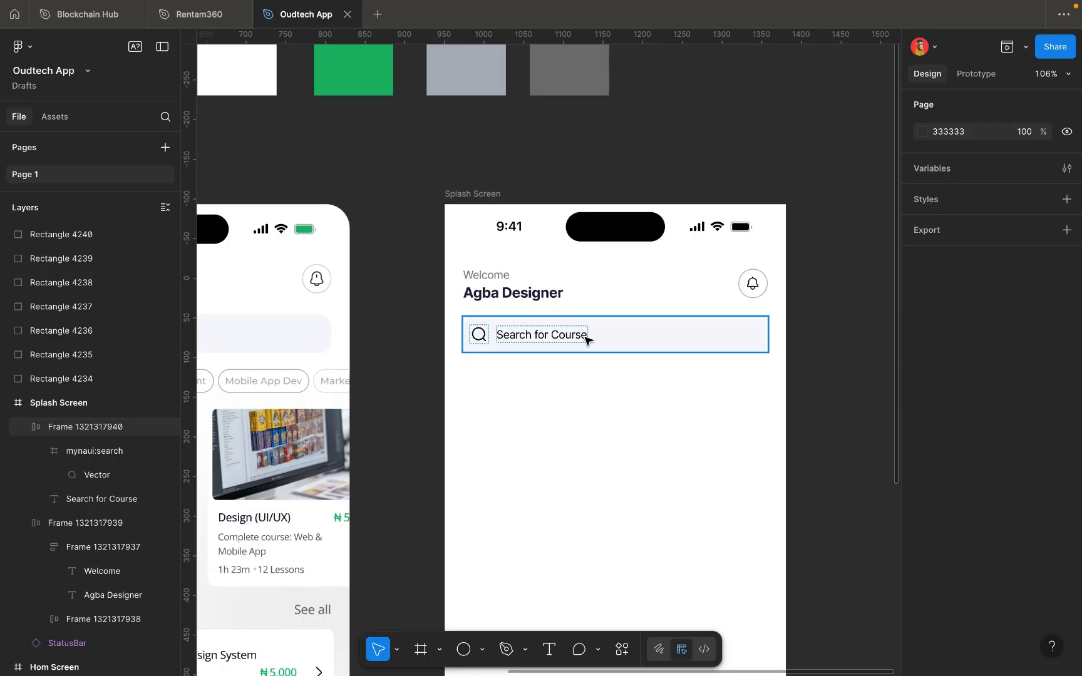
left_click(586, 337)
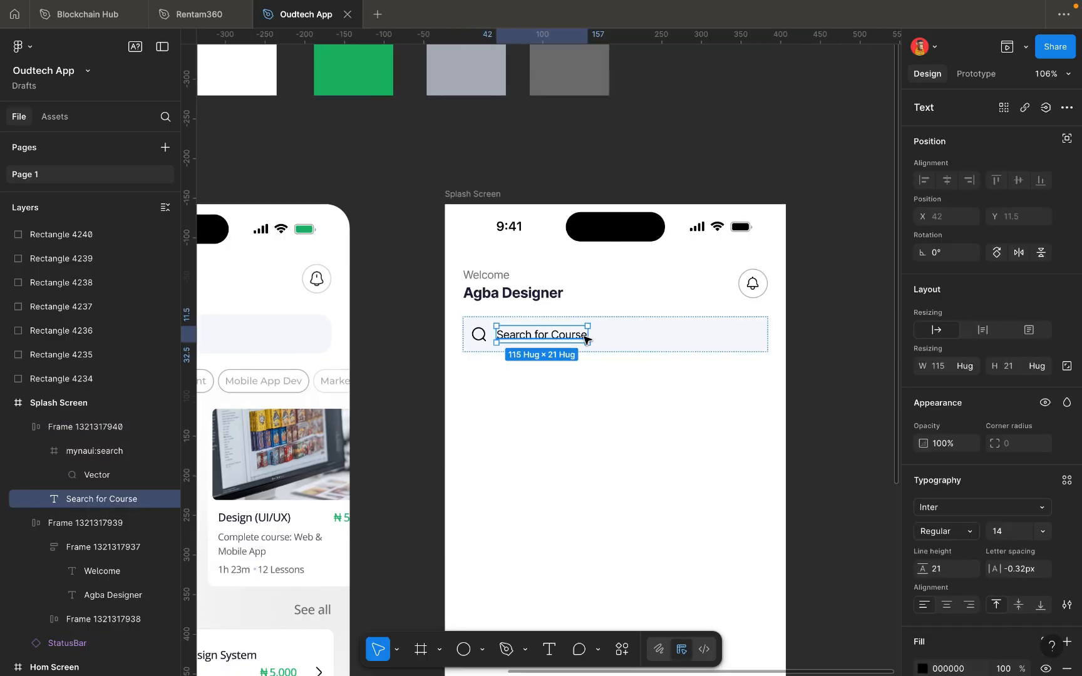
Recolour the search icon and the "Search for Course" placeholder to 757575, sampled from the dark grey palette swatch.
left_click(479, 335, "shift")
scroll(482, 339, "left", 2)
scroll(486, 340, "left", 1)
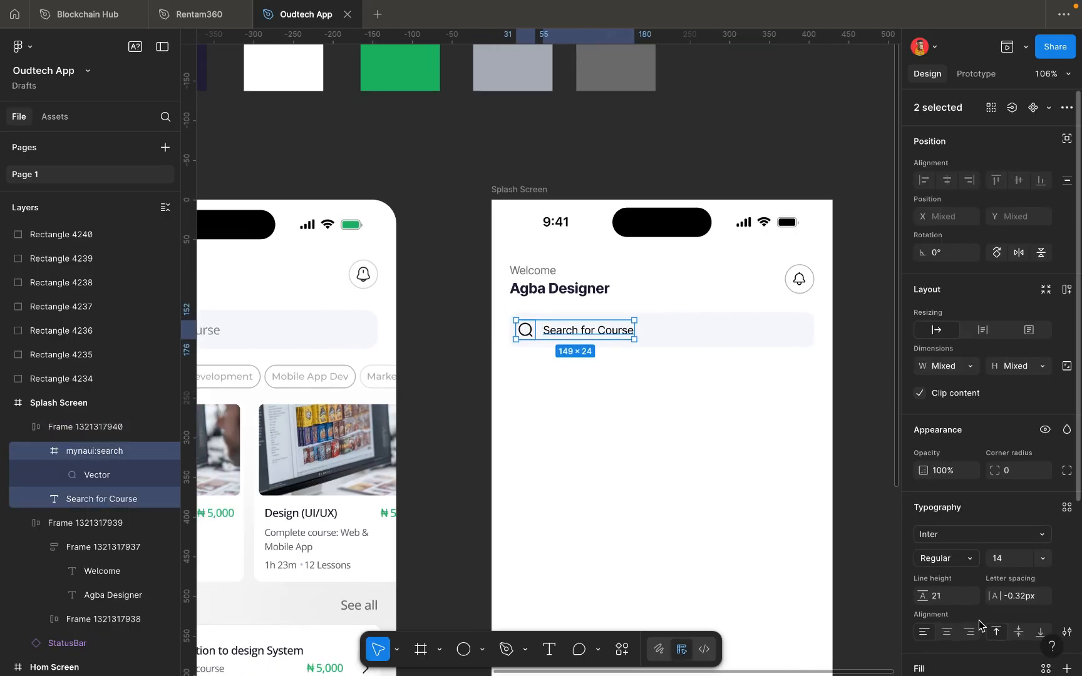
scroll(978, 619, "down", 4)
left_click(922, 586)
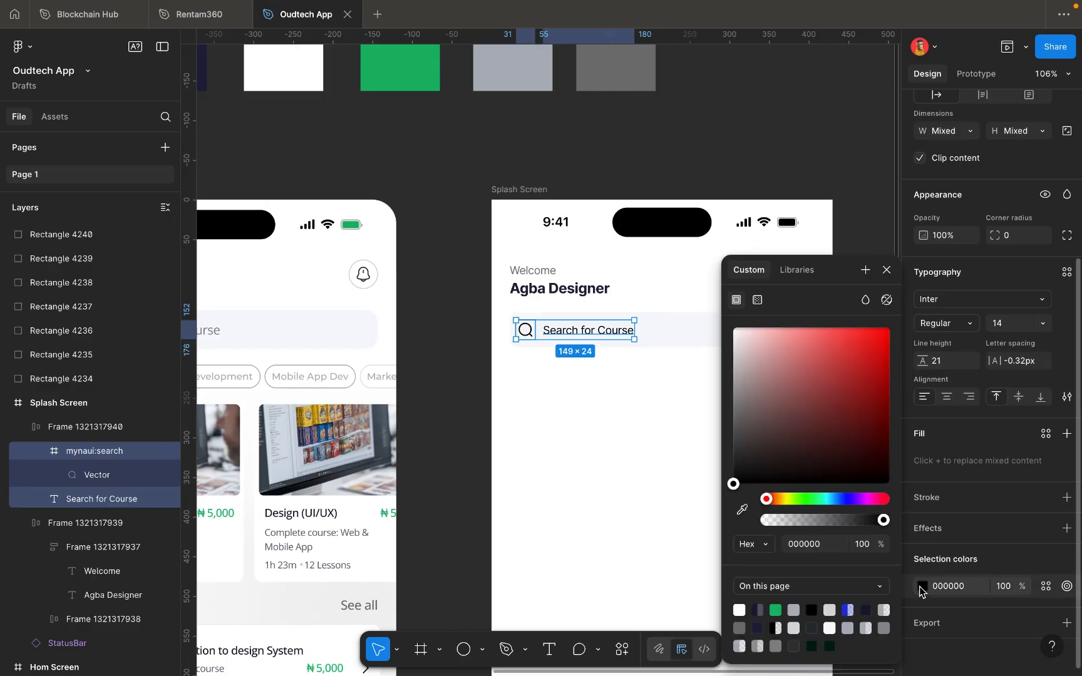
left_click(740, 510)
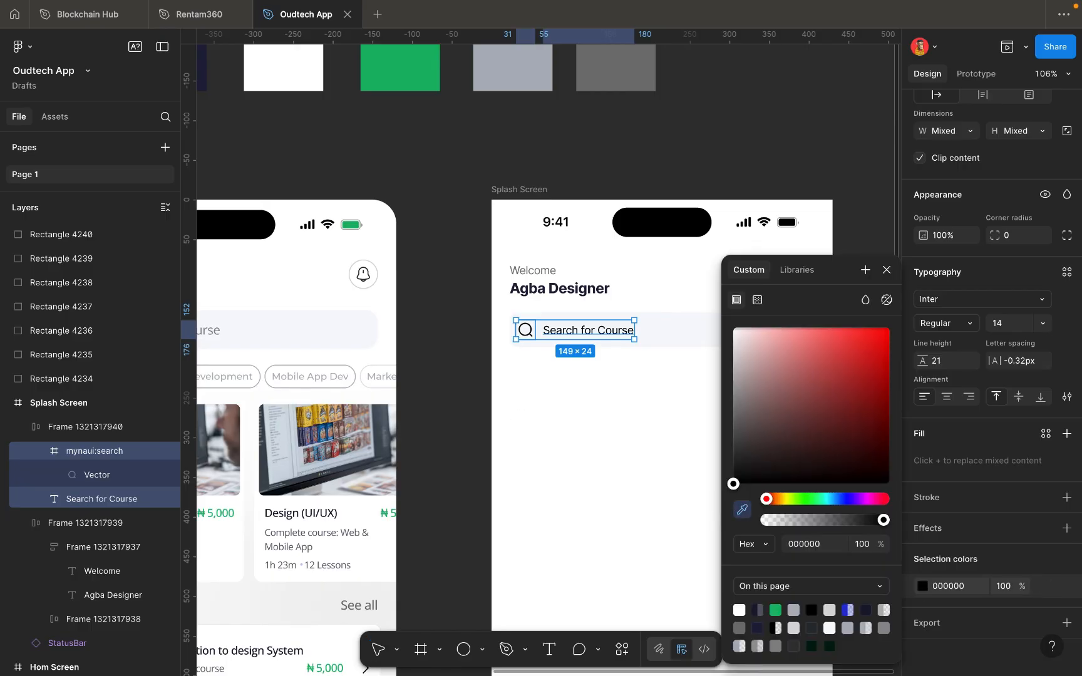
scroll(515, 416, "left", 4)
scroll(514, 416, "up", 1)
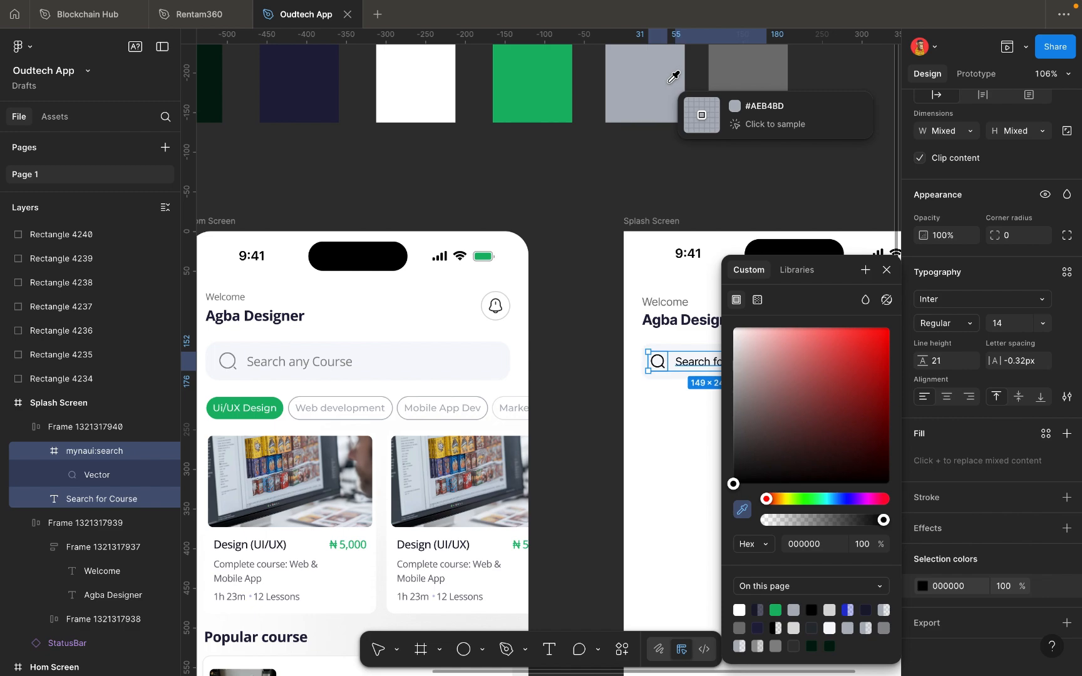
left_click(734, 69)
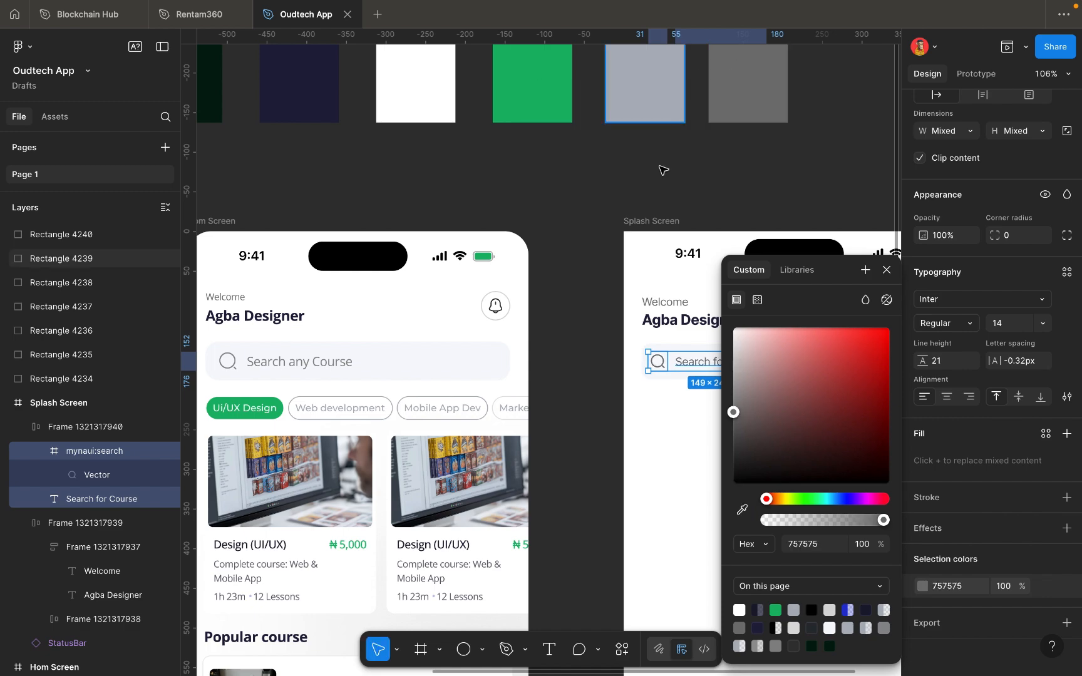
scroll(637, 281, "right", 2)
scroll(637, 281, "up", 1)
right_click(637, 281)
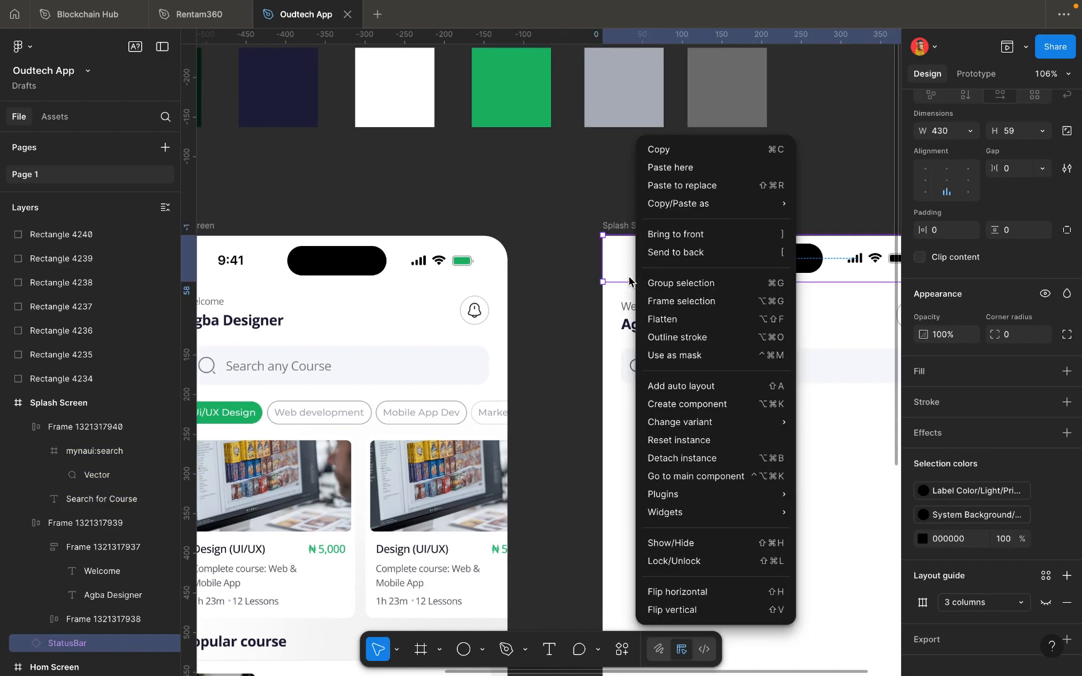
left_click(605, 280)
scroll(611, 278, "right", 3)
scroll(611, 278, "down", 1)
left_click(625, 413)
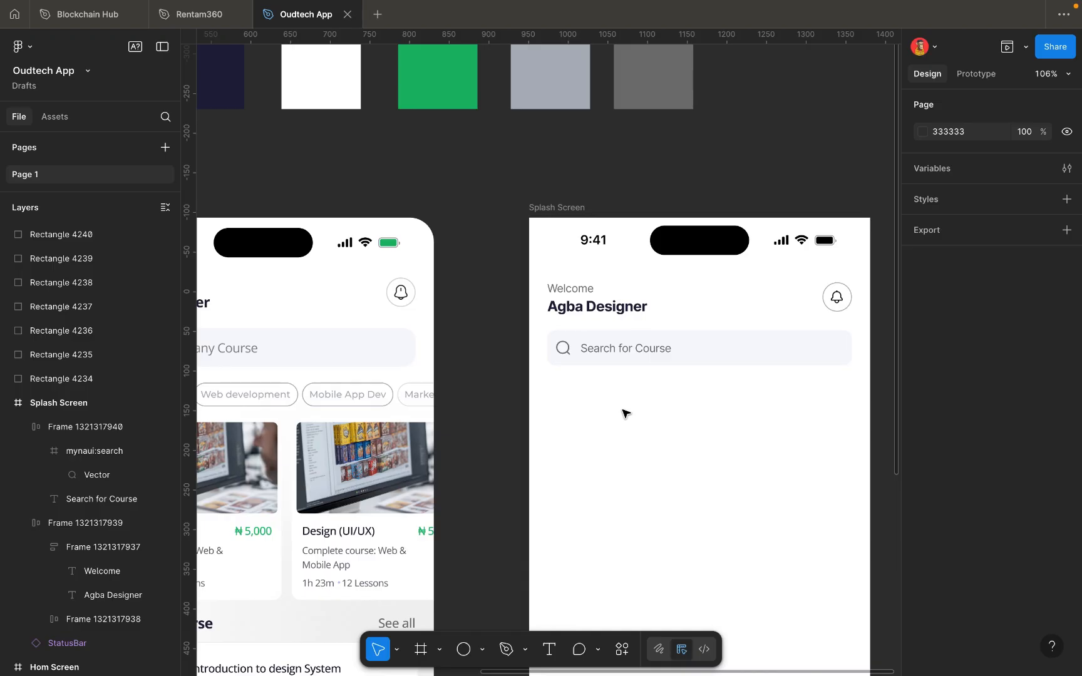
Review the Splash Screen's search bar and examine the row of category chips below the Hom Screen's search bar.
left_click(660, 87)
left_click(631, 389)
scroll(630, 389, "down", 2)
scroll(631, 389, "right", 2)
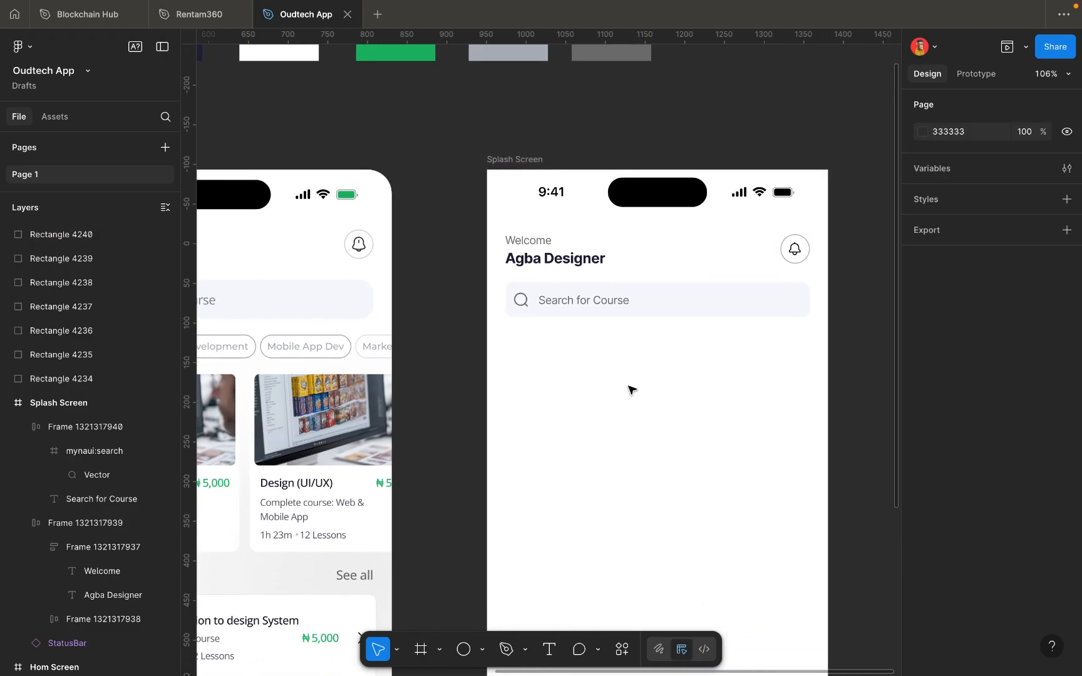
scroll(630, 388, "down", 2)
scroll(630, 389, "right", 2)
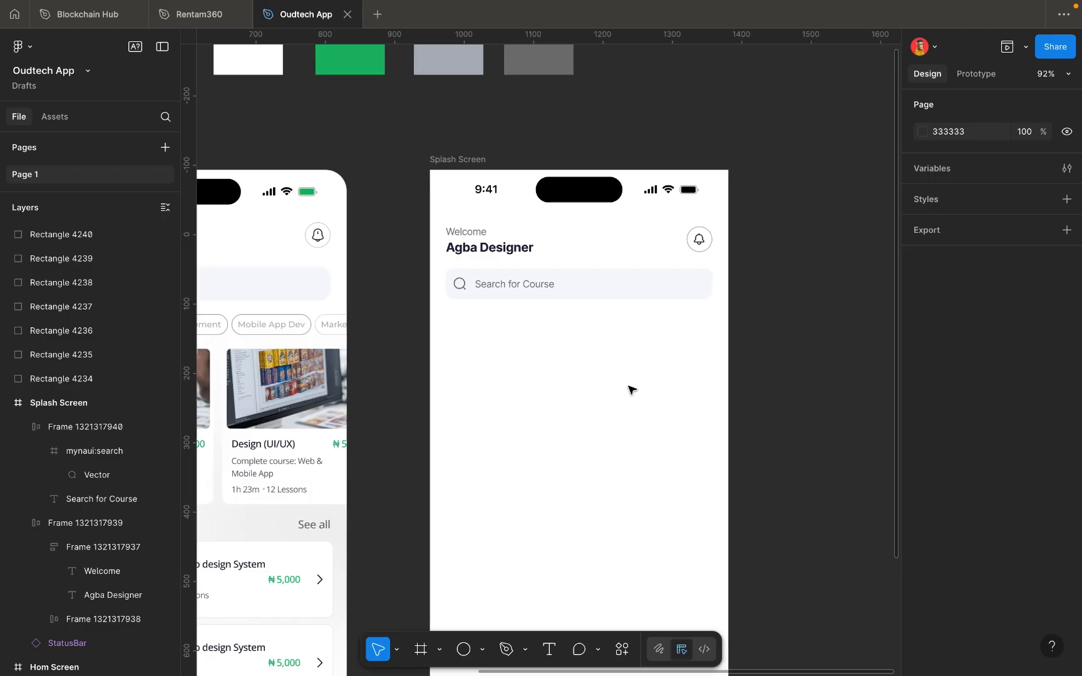
left_click(608, 298)
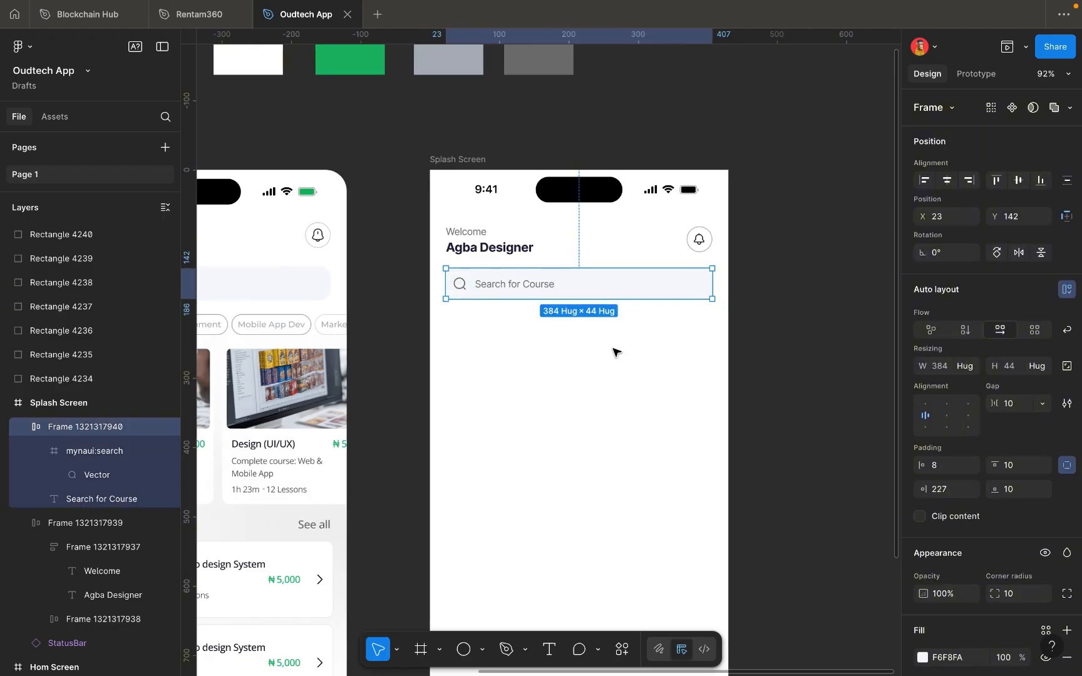
left_click(613, 349)
scroll(613, 349, "down", 2)
scroll(613, 349, "left", 2)
scroll(614, 348, "down", 1)
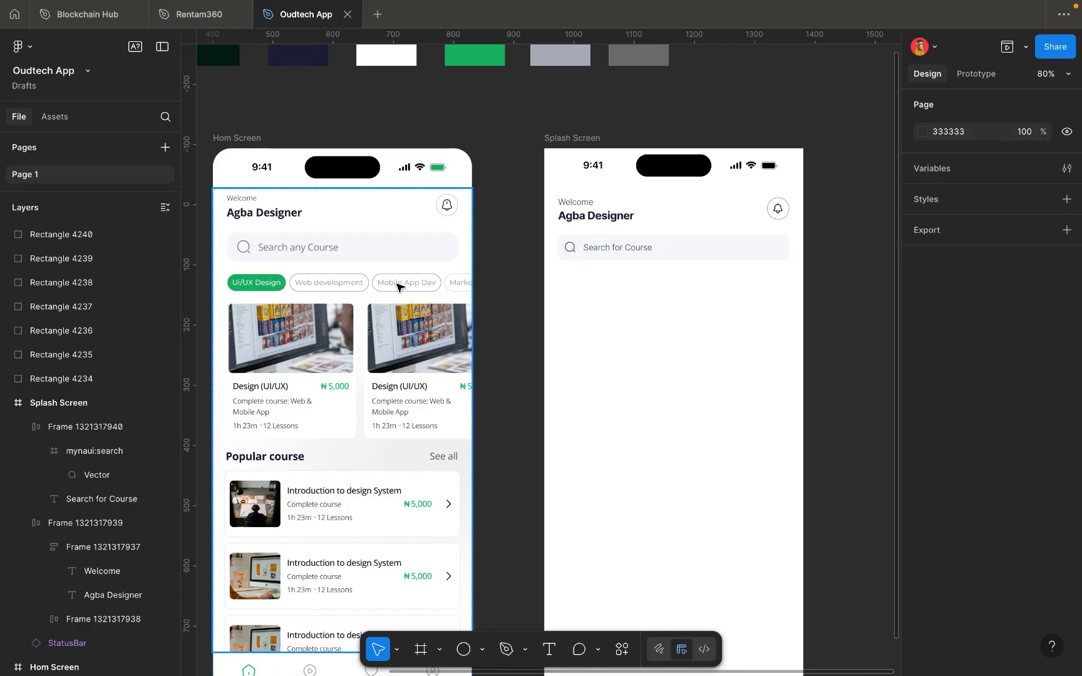
left_click(396, 285)
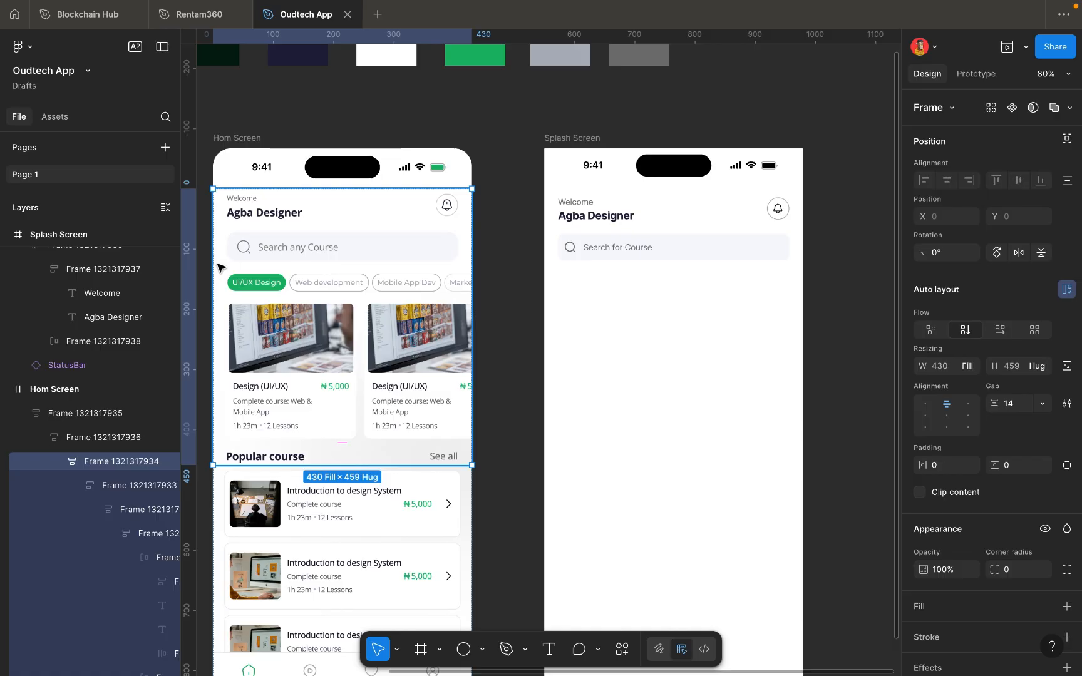
key("shift+2")
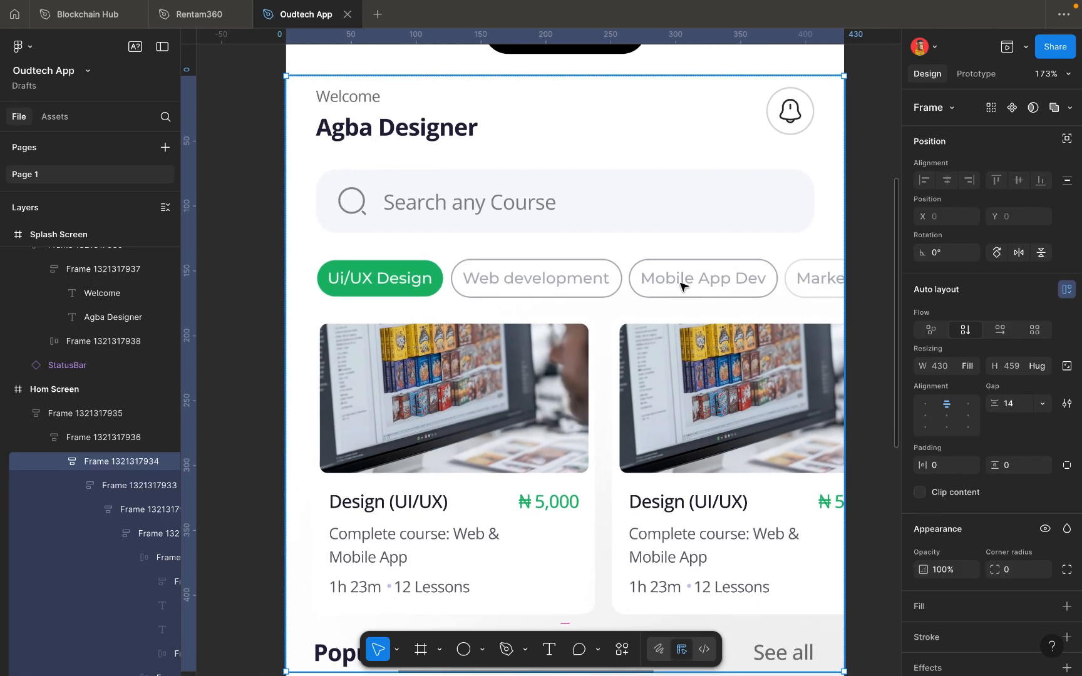
scroll(681, 286, "right", 5)
scroll(681, 287, "down", 5, "ctrl")
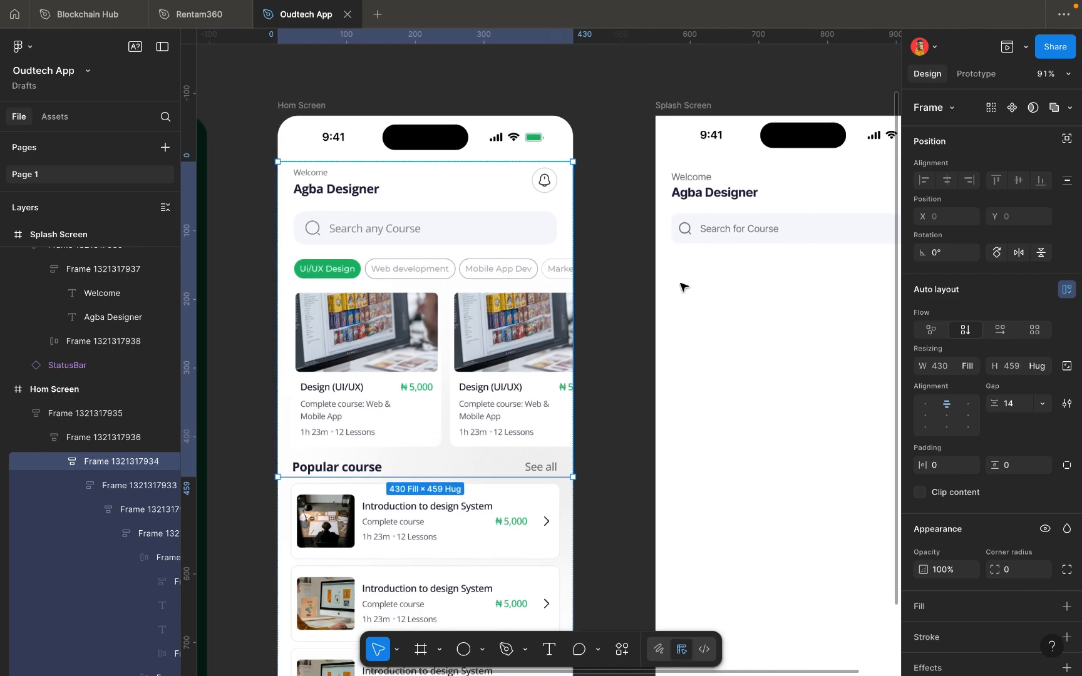
left_click(632, 282)
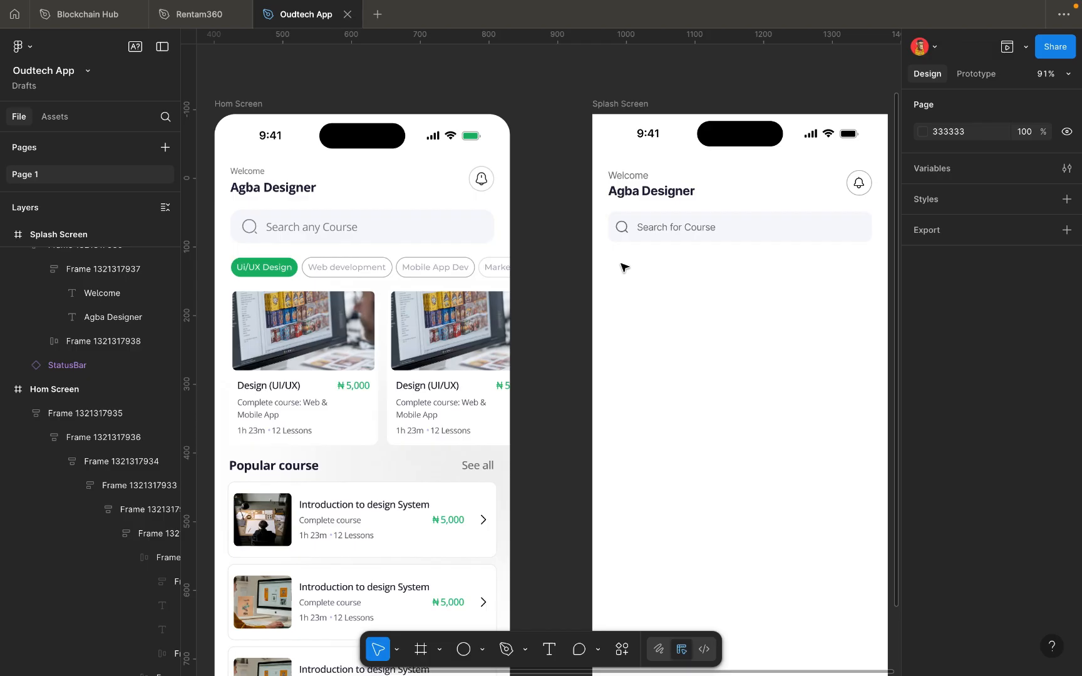
Add the text "UI/UX Design" below the search bar on the Splash Screen.
left_click(550, 650)
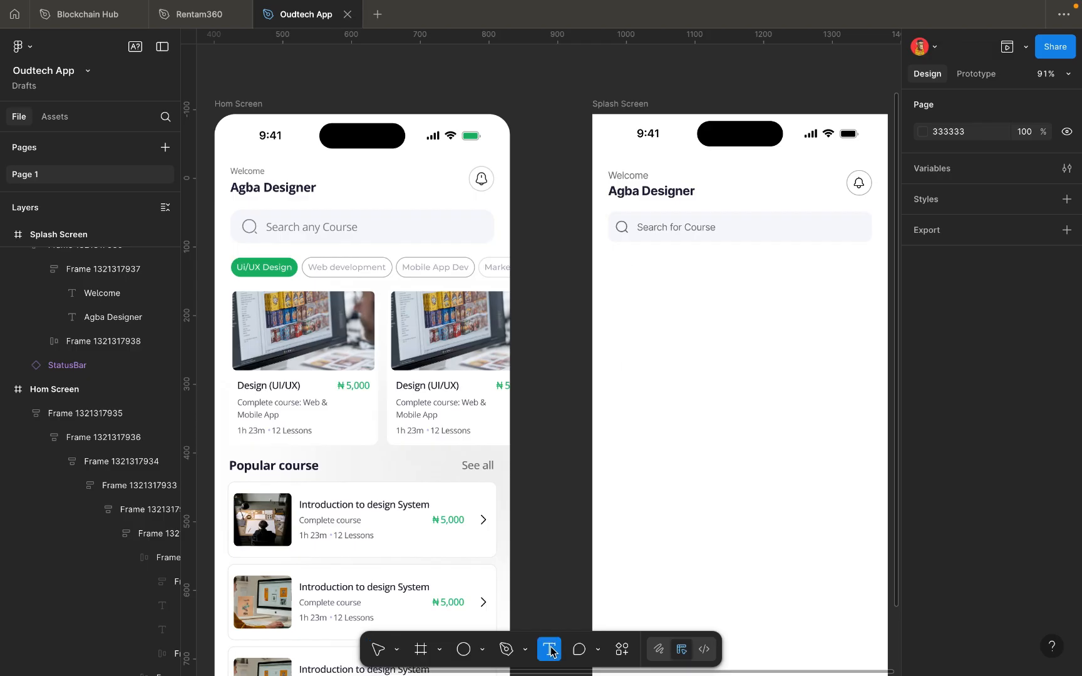
left_click(623, 273)
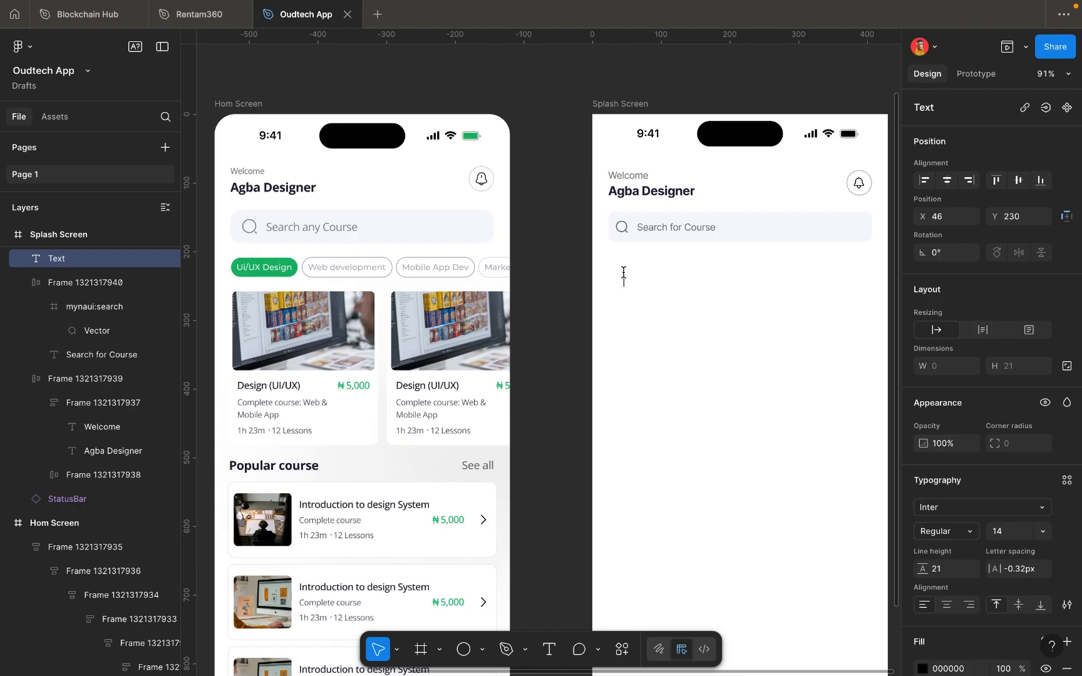
type("UI/")
type("UX Des")
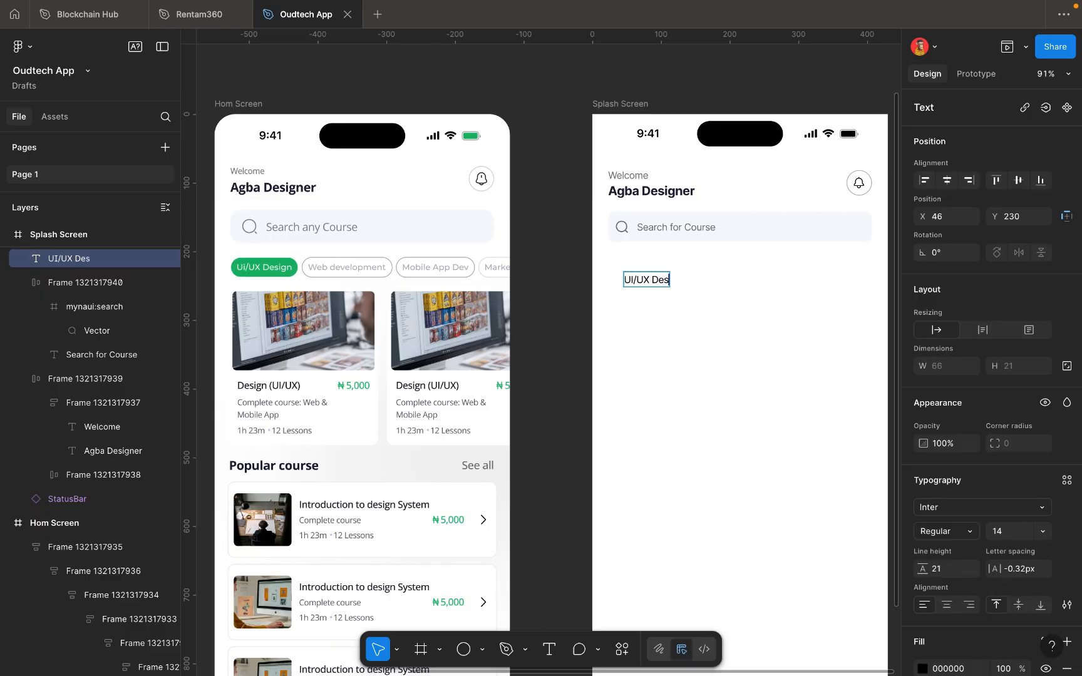
type("ign")
key("Escape")
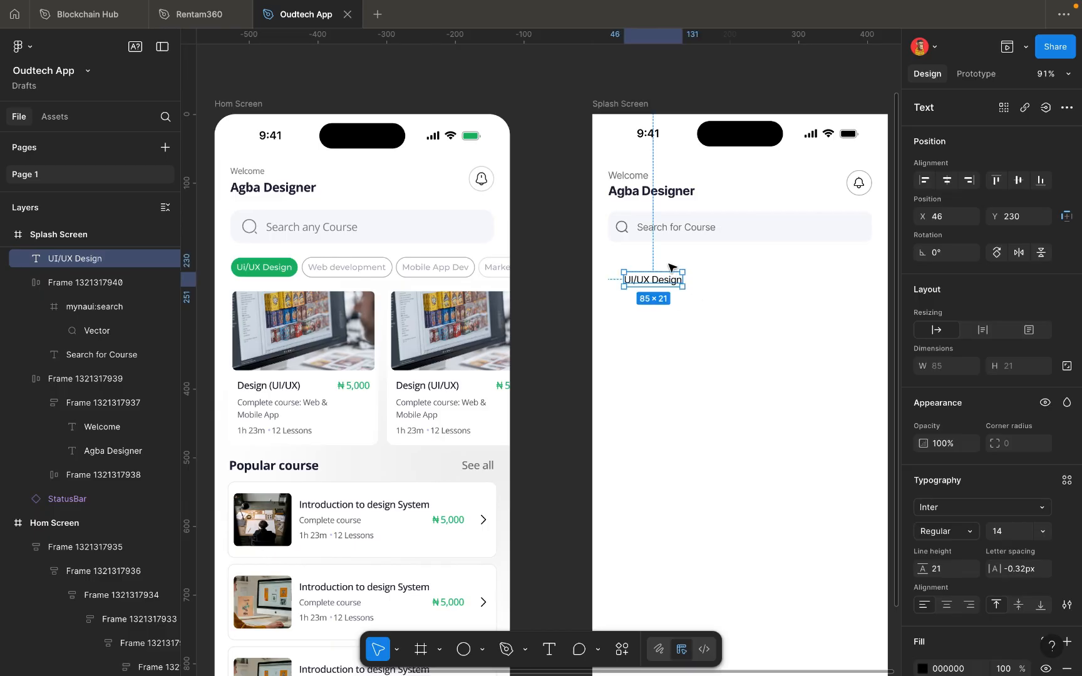
Wrap the "UI/UX Design" text in an auto layout frame and set its vertical padding to 5.
scroll(676, 291, "up", 3)
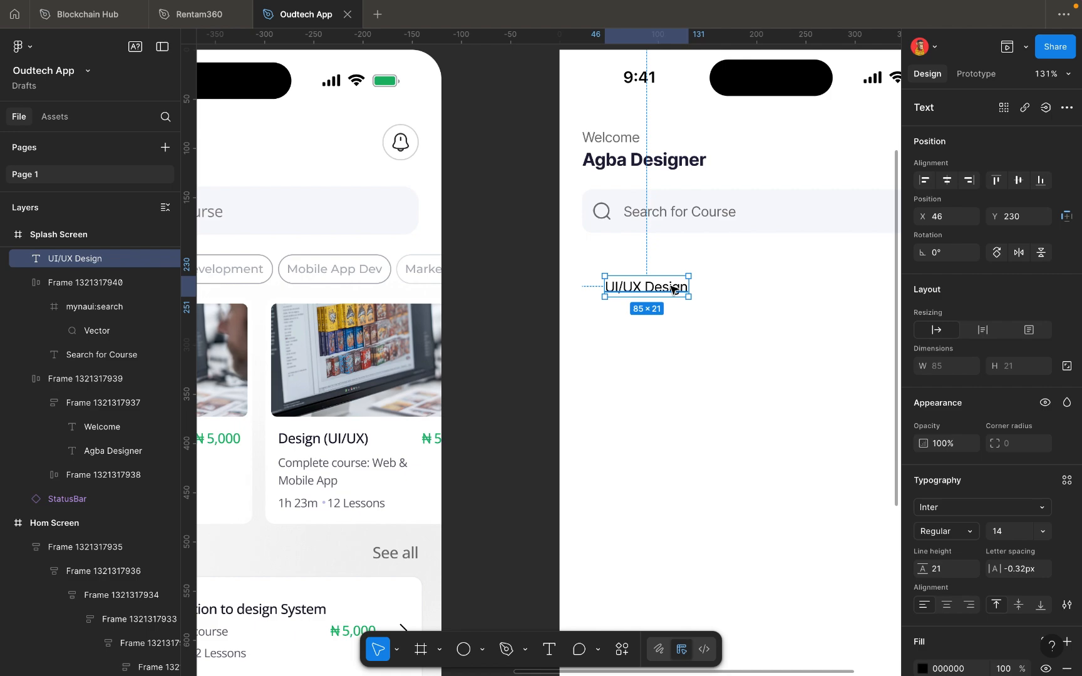
key("shift+a")
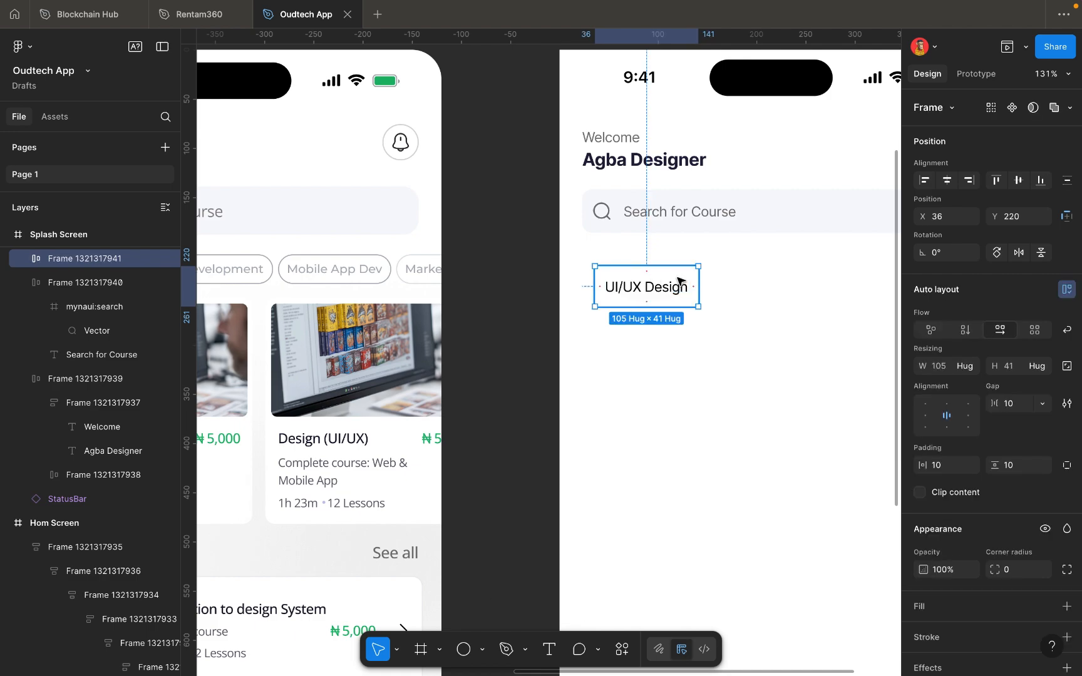
scroll(678, 282, "down", 3)
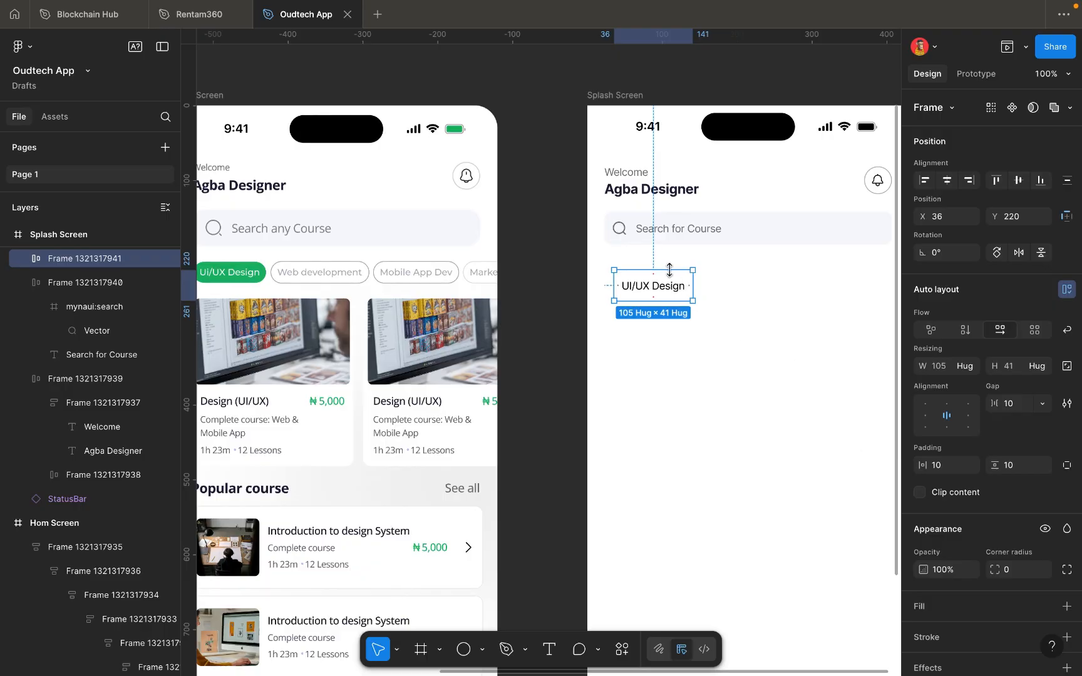
scroll(667, 269, "left", 2)
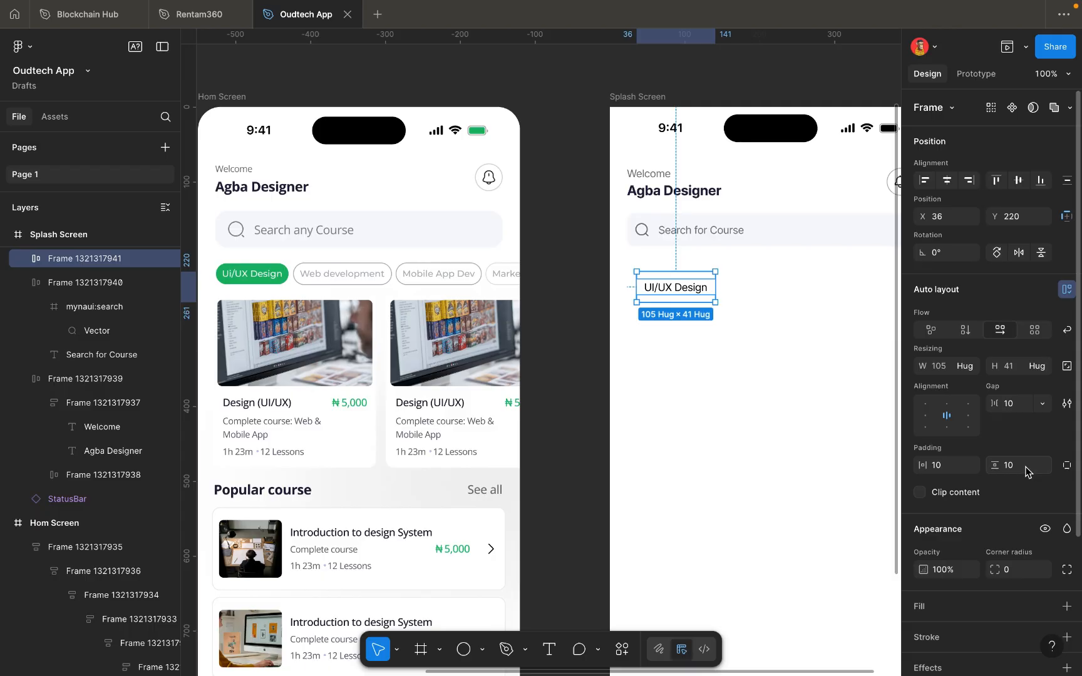
left_click(1025, 473)
key("Down")
key("Down")
key("Down")
key("Down")
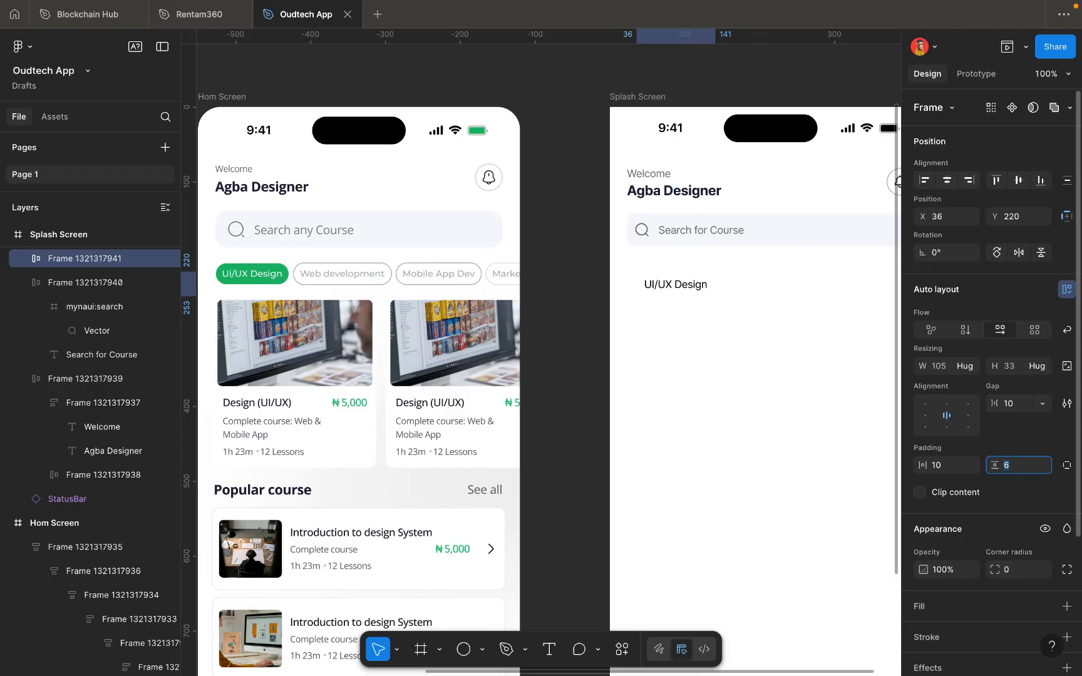
key("Down")
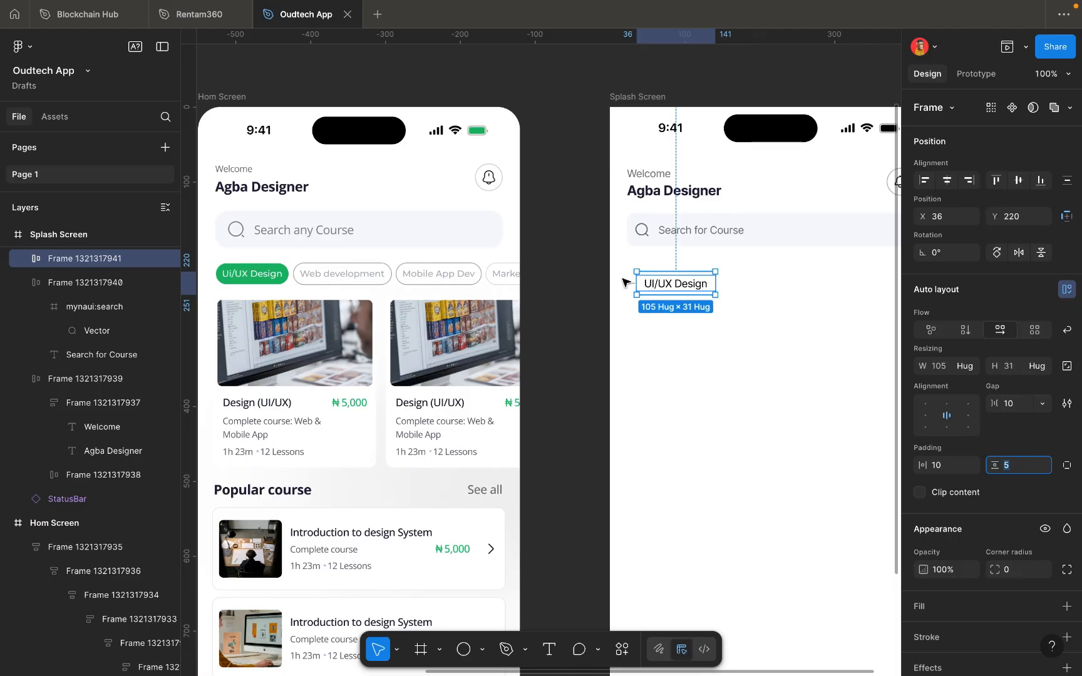
scroll(623, 283, "up", 2)
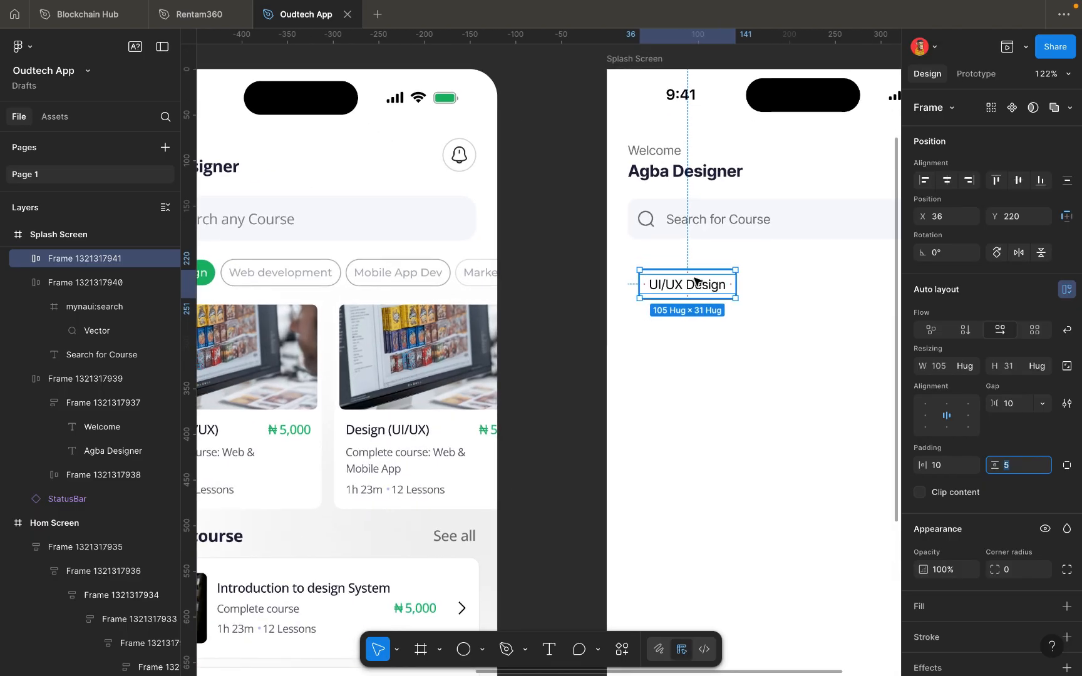
scroll(695, 280, "down", 2)
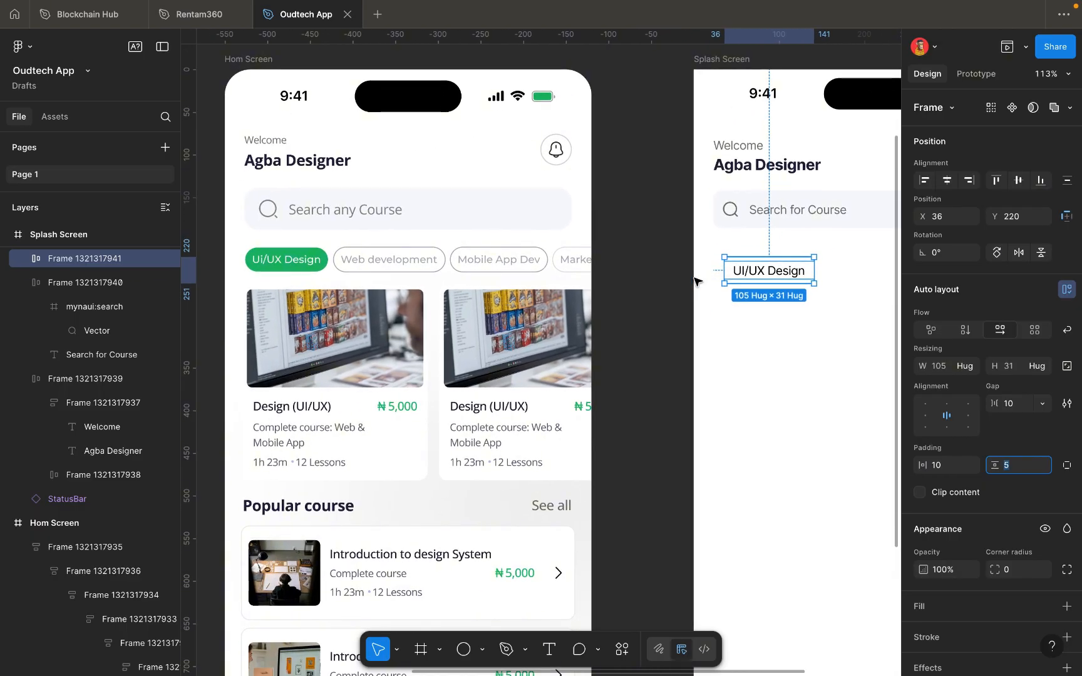
scroll(696, 278, "right", 3)
scroll(696, 279, "down", 1)
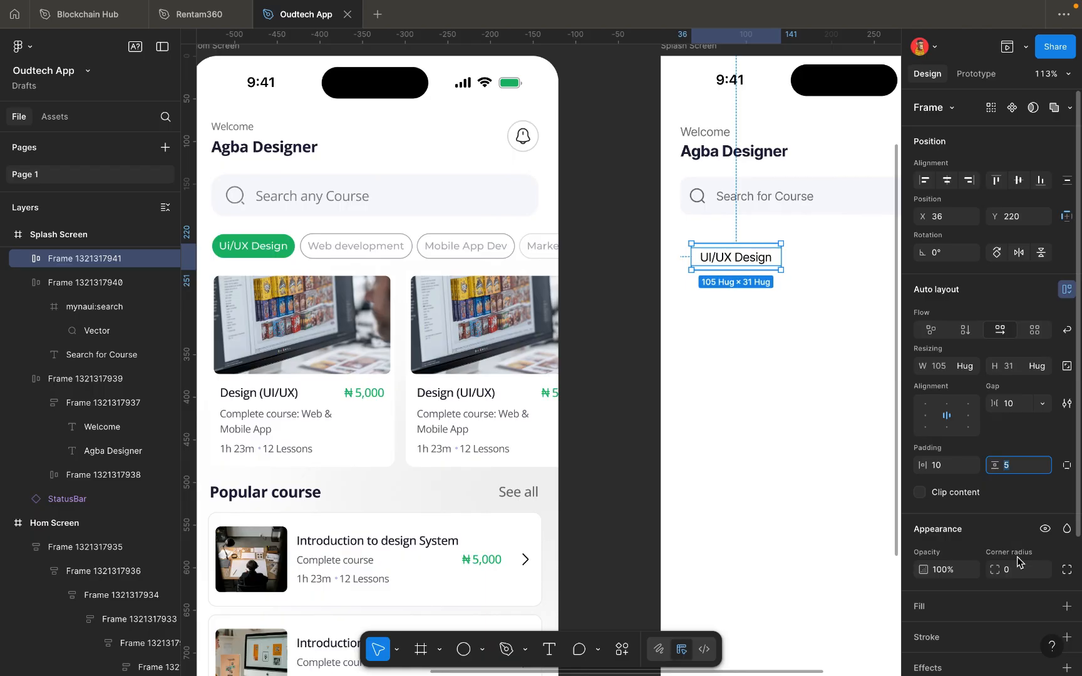
Add a fill to the "UI/UX Design" frame and sample the green 12B76A from the palette swatch.
left_click(936, 615)
left_click(935, 614)
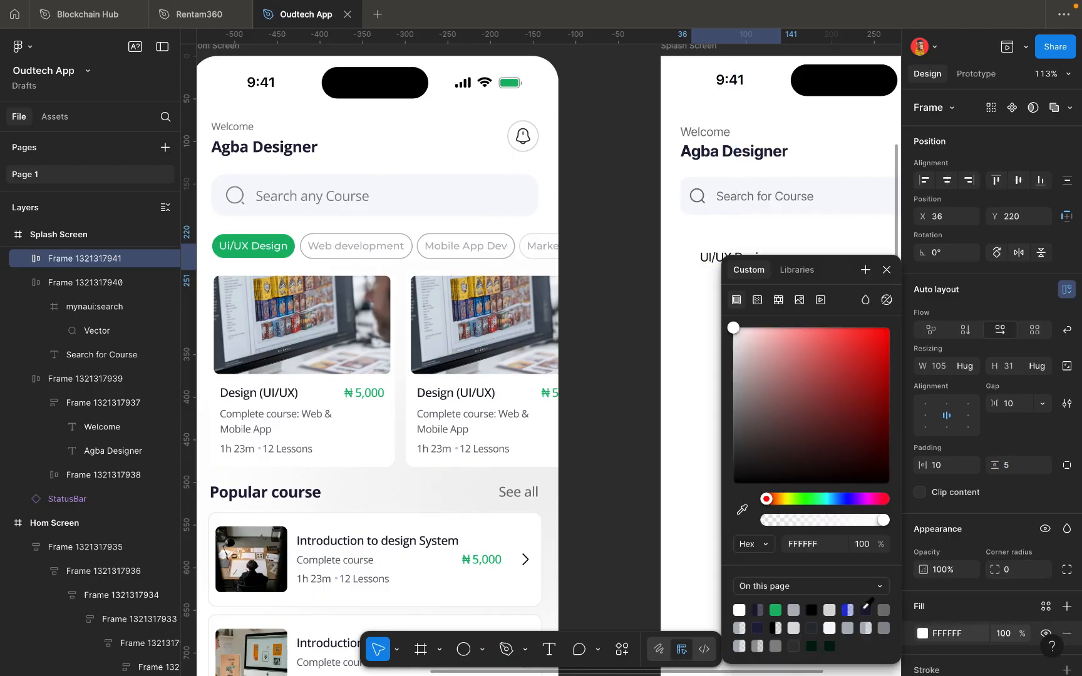
left_click(741, 512)
scroll(551, 285, "up", 5)
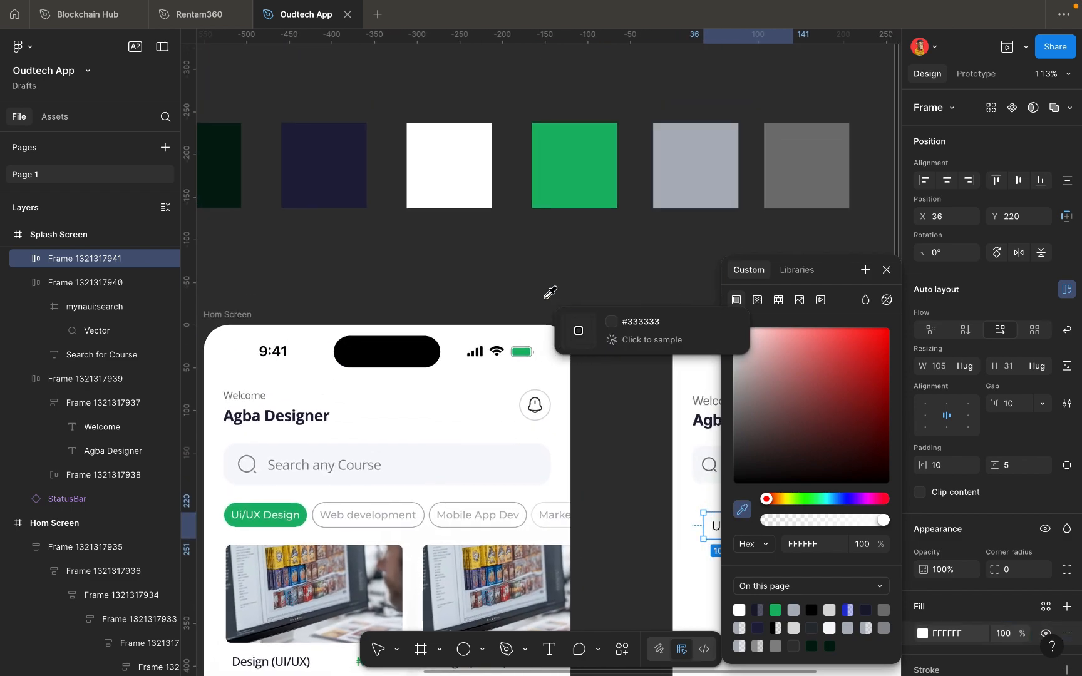
left_click(572, 175)
scroll(570, 175, "right", 3)
scroll(570, 182, "down", 5)
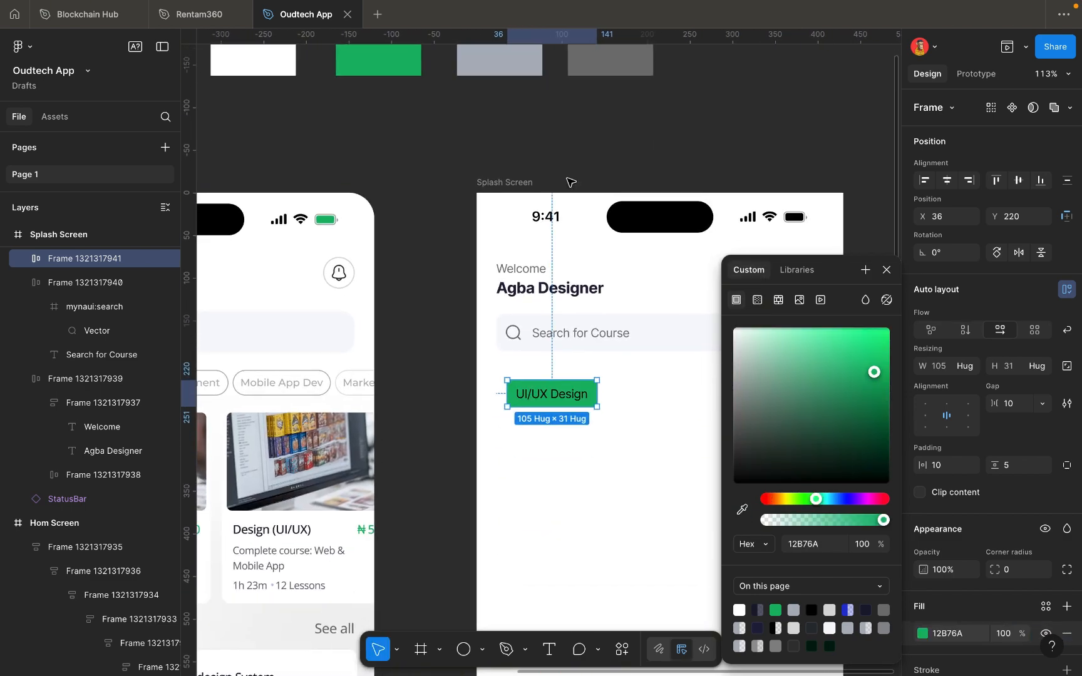
Set the fill of the "UI/UX Design" text inside the green frame to white, FFFFFF.
double_click(570, 323)
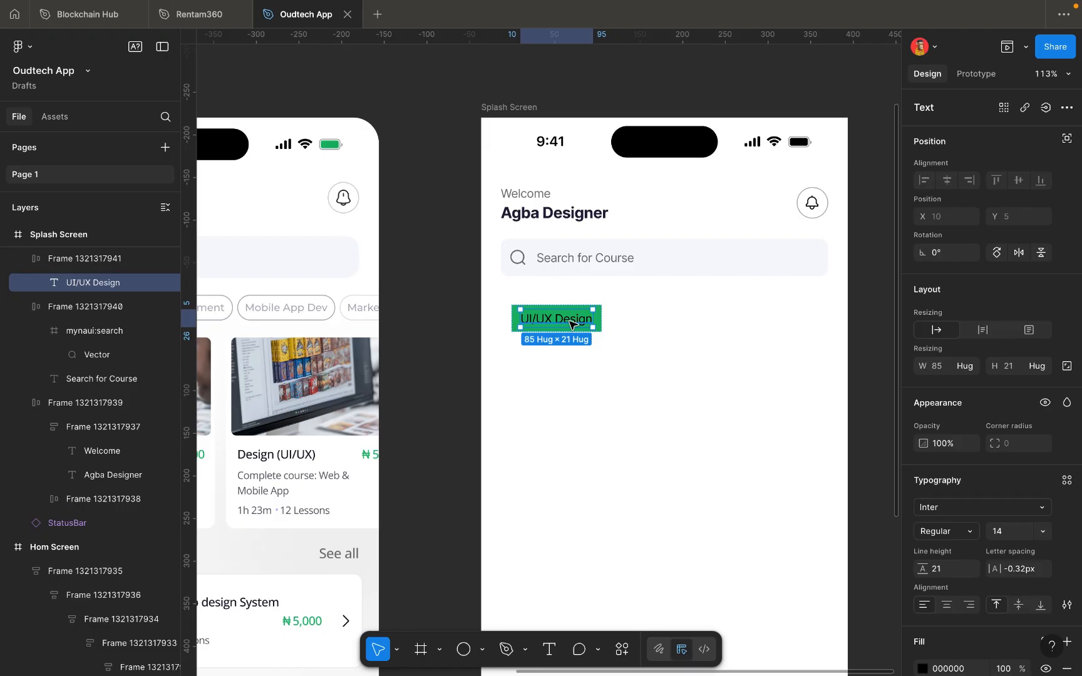
scroll(932, 554, "down", 3)
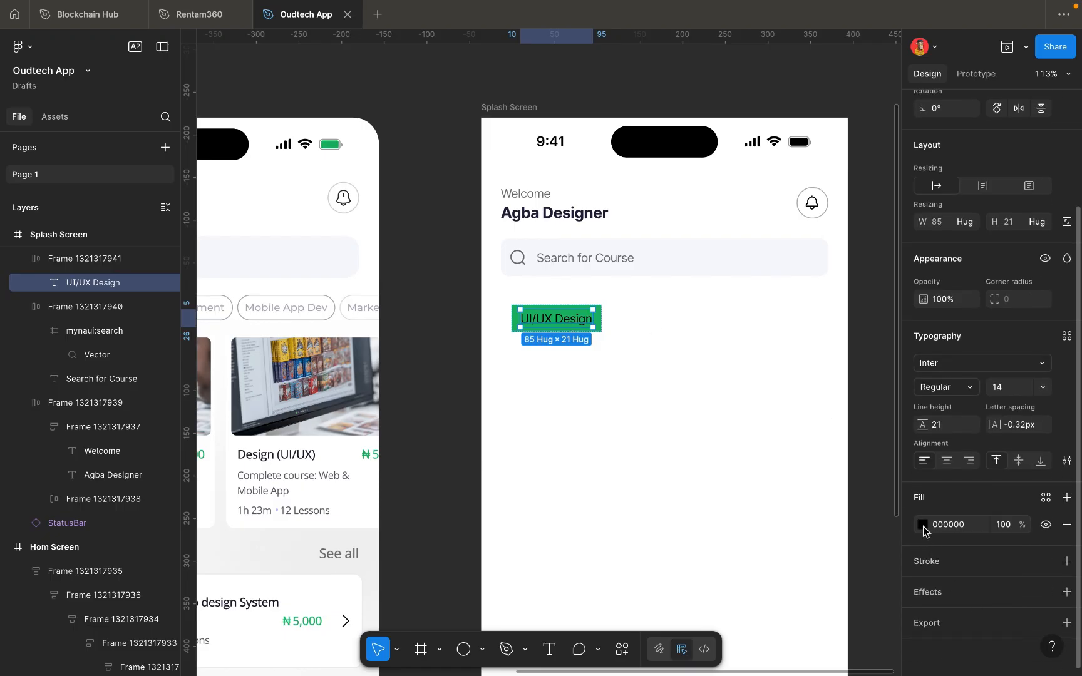
left_click(922, 524)
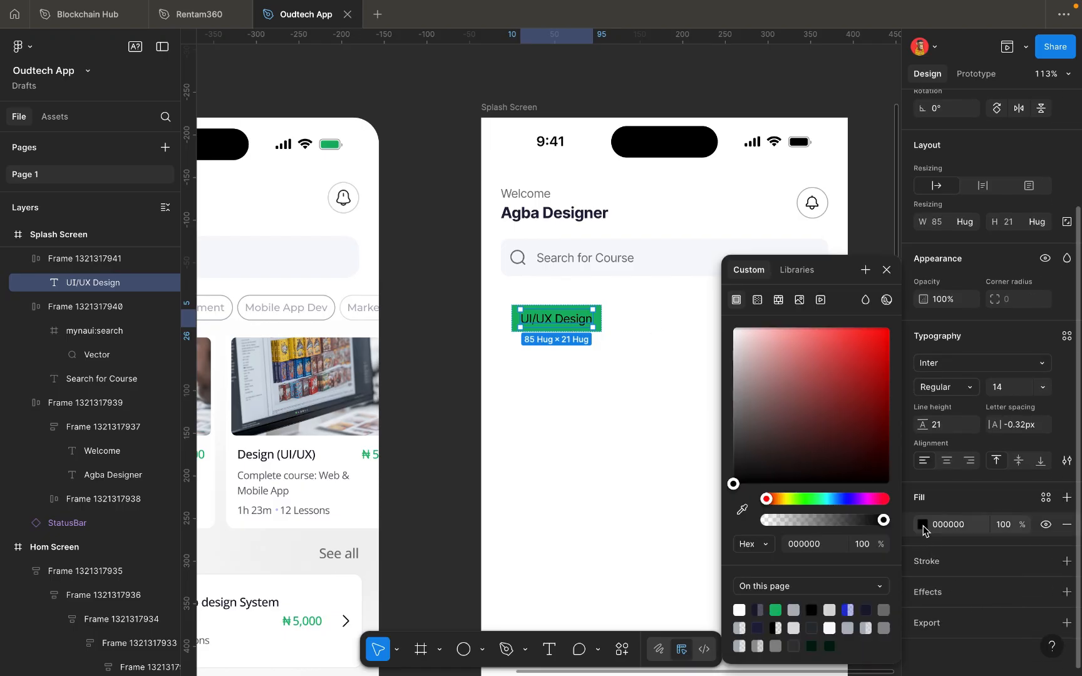
left_click(739, 609)
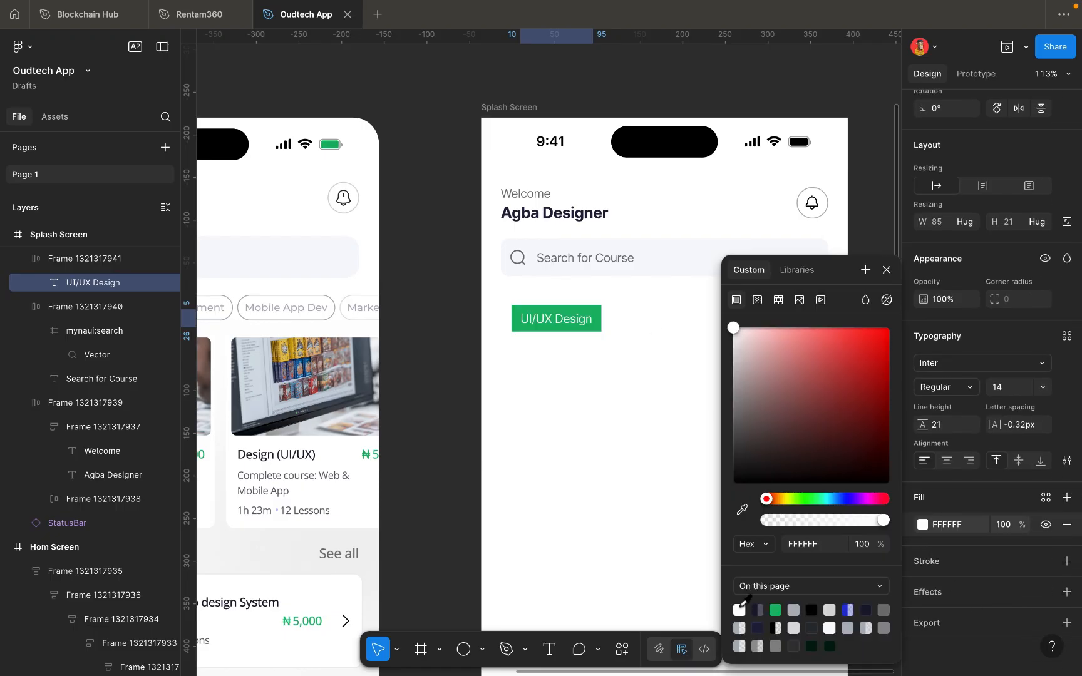
Round the corners of the green "UI/UX Design" chip frame with a corner radius of 20.
left_click(604, 305)
left_click(595, 313)
scroll(595, 313, "down", 3)
scroll(549, 307, "left", 2)
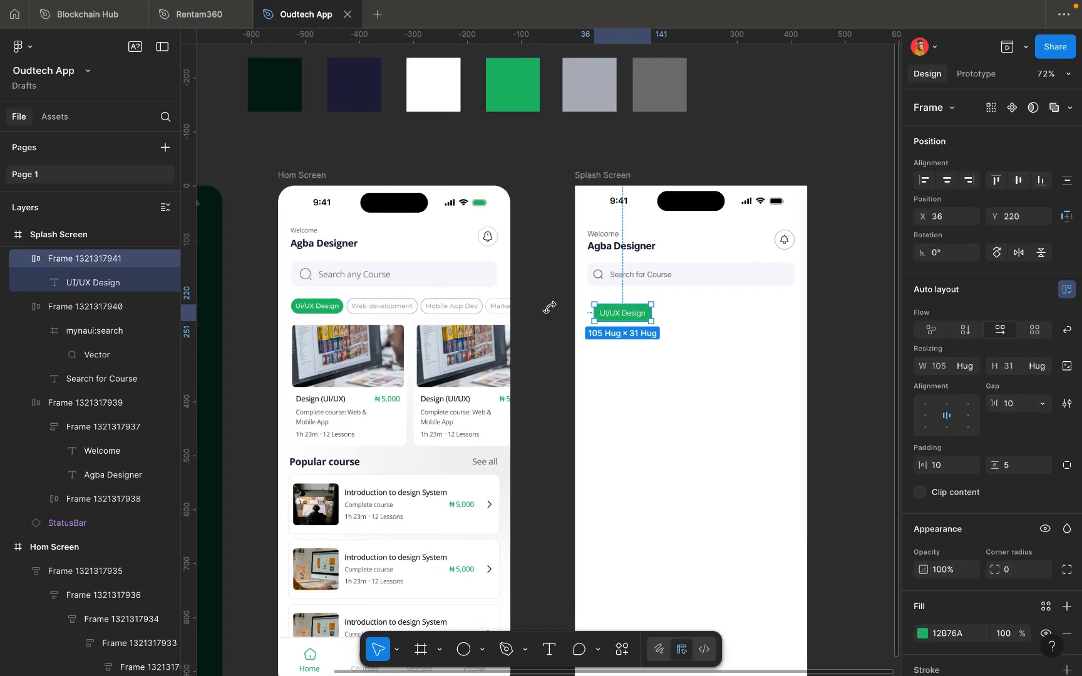
scroll(658, 318, "up", 4)
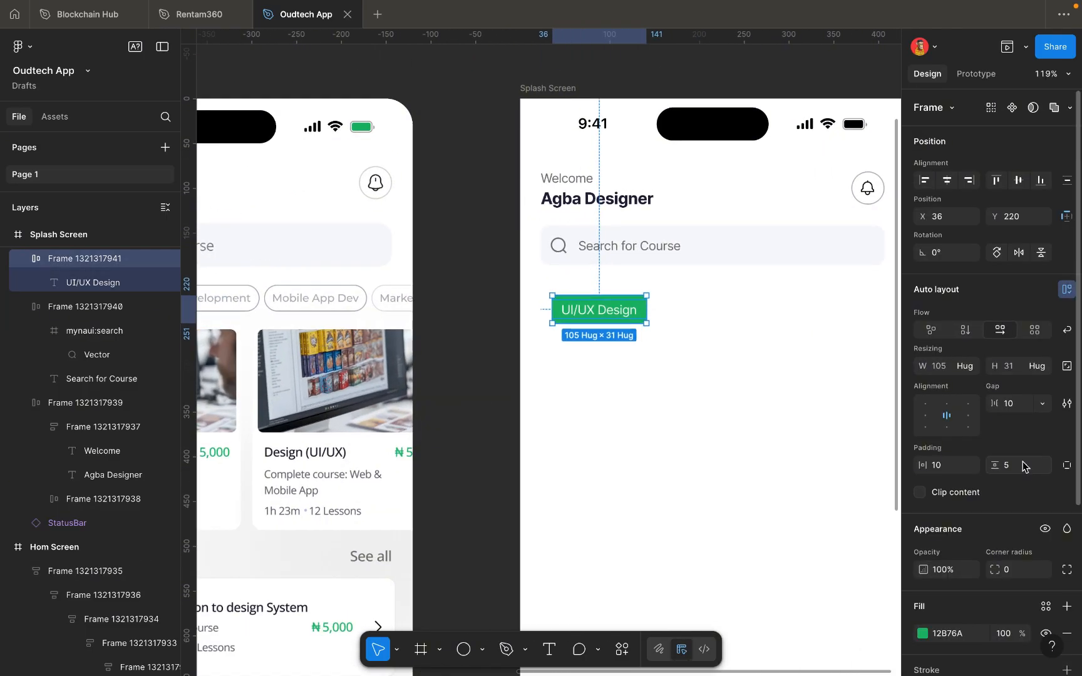
left_click(1021, 571)
key("BackSpace")
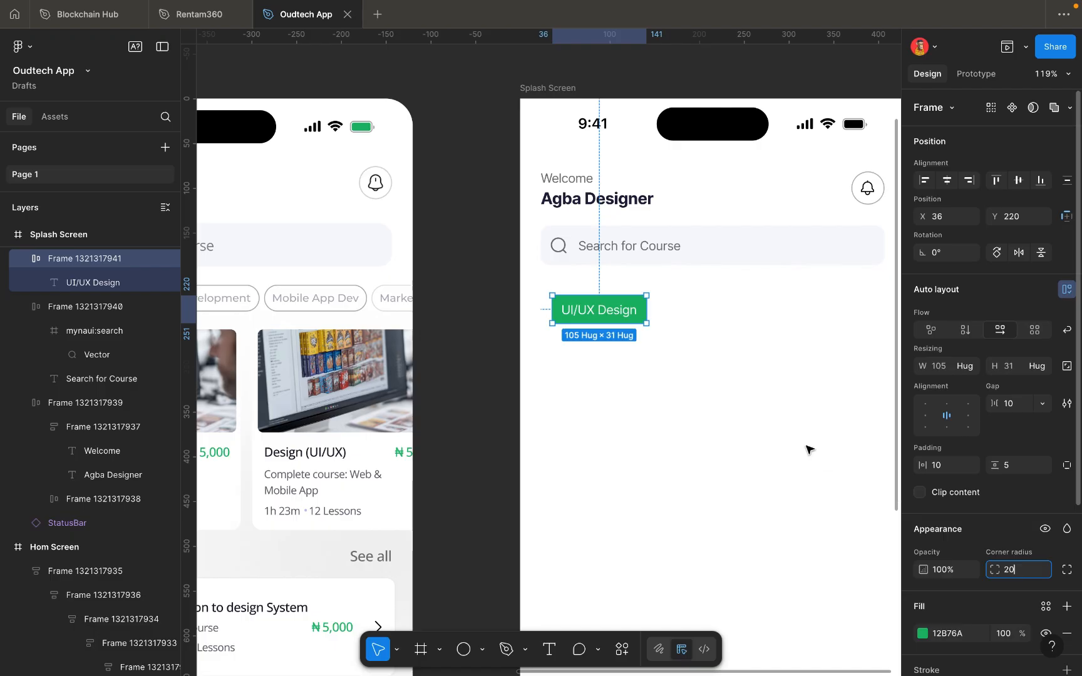
left_click(759, 411)
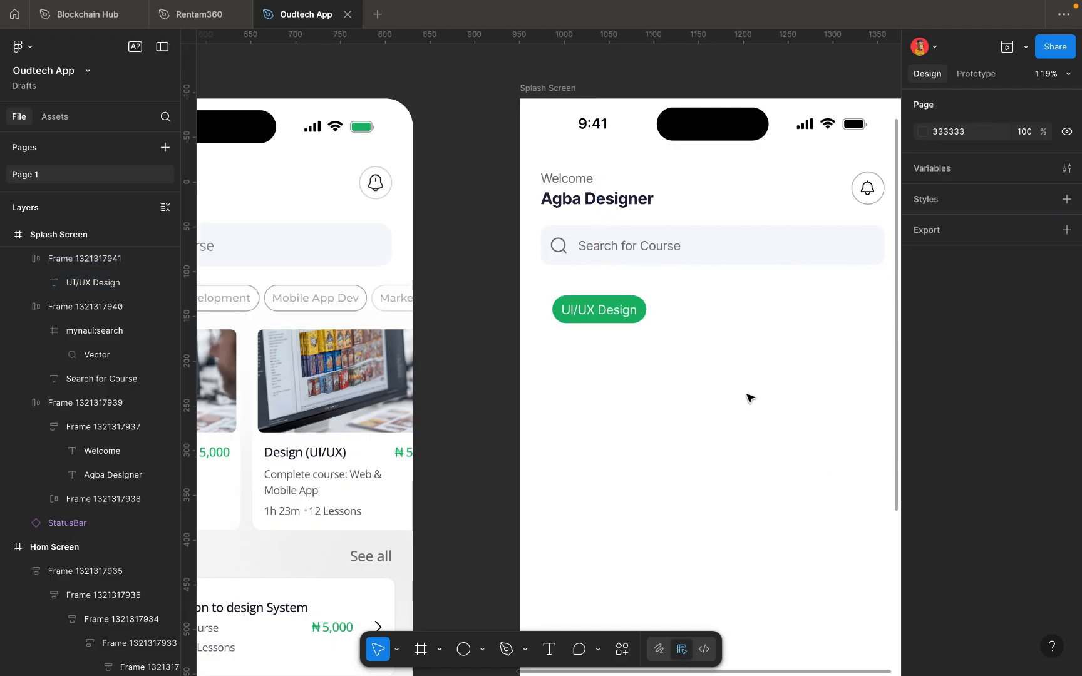
Move the "UI/UX Design" chip to X 23, Y 206, flush with the search bar's left edge and just below it.
scroll(749, 398, "down", 5)
scroll(706, 365, "up", 3)
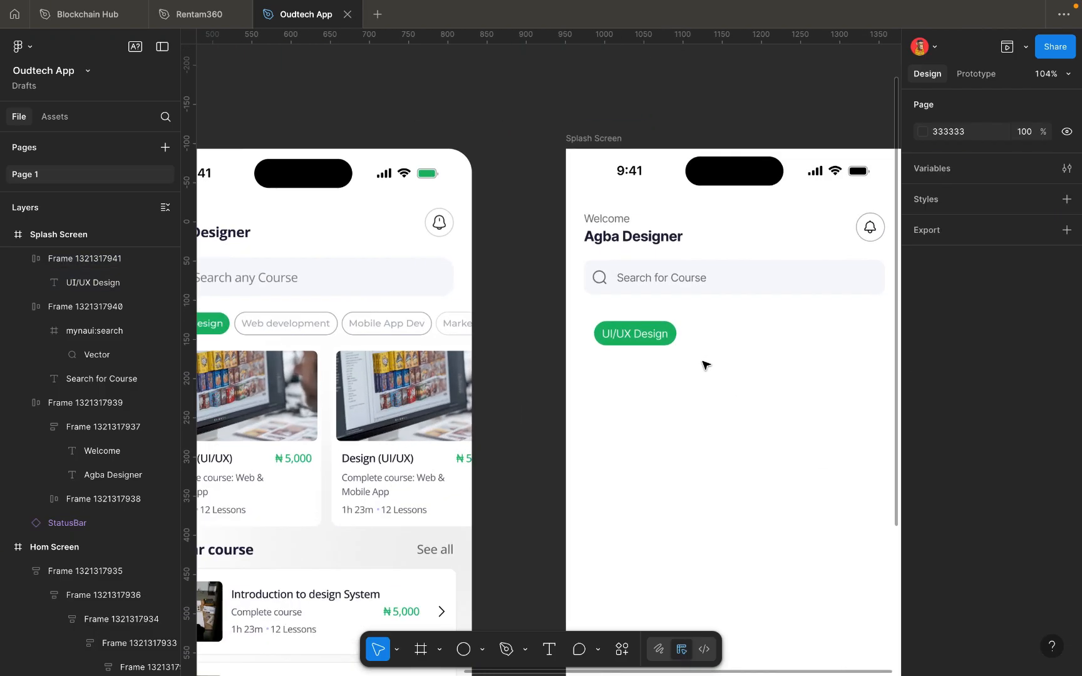
left_click(663, 339)
left_click_drag(651, 332, 643, 323)
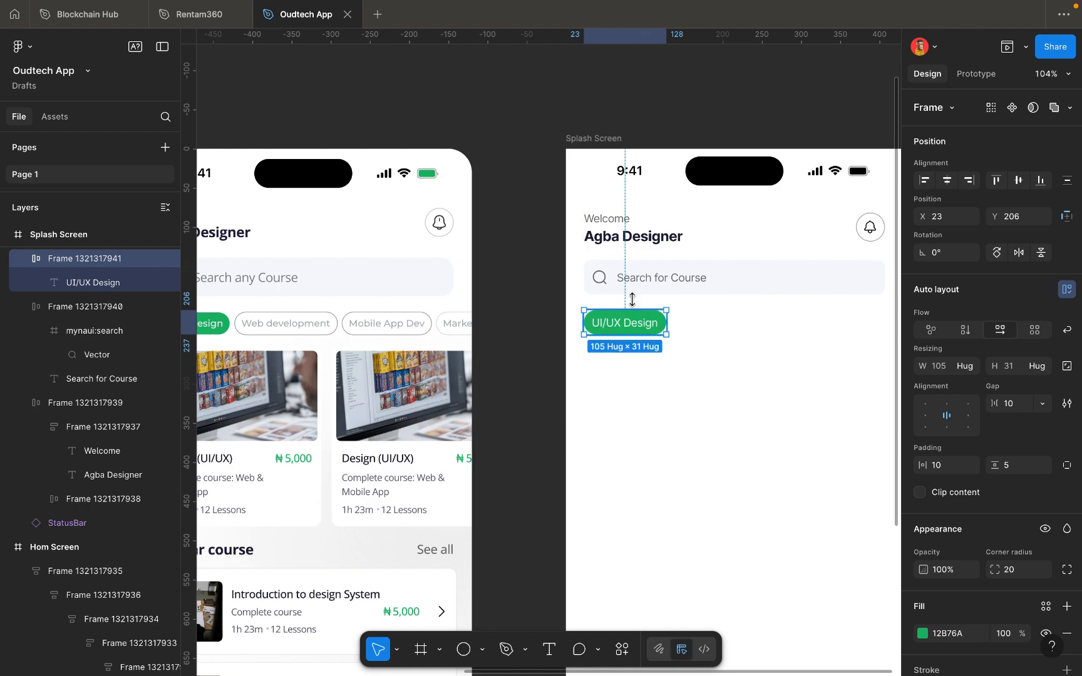
Make the 4-column layout guide of the Splash Screen frame visible.
left_click(595, 139)
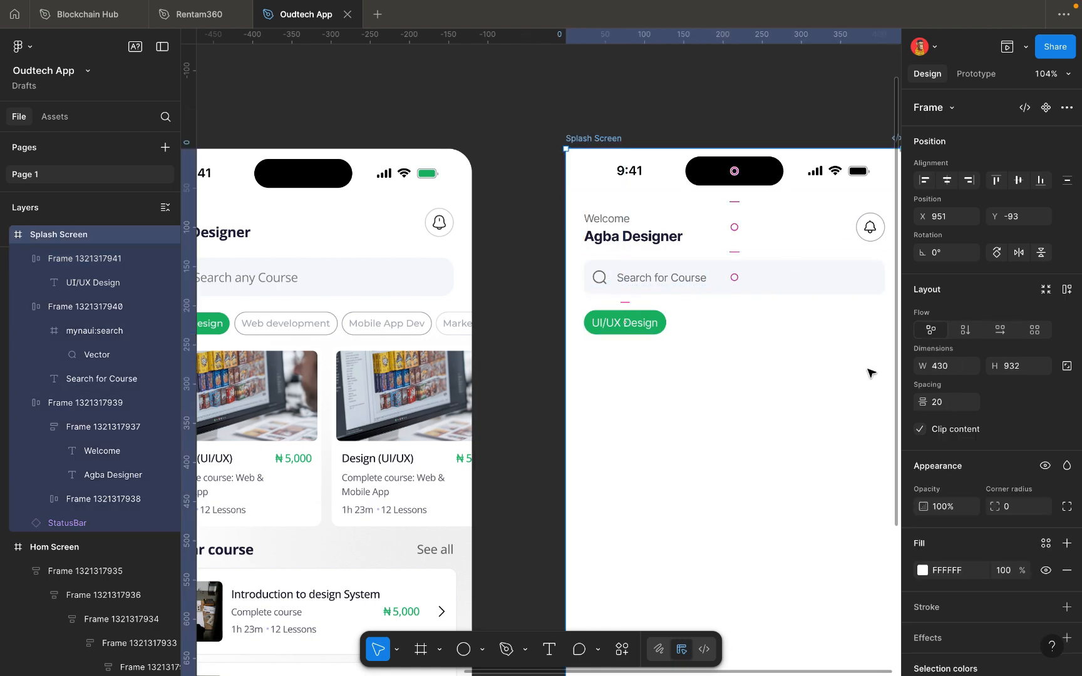
scroll(1058, 526, "down", 5)
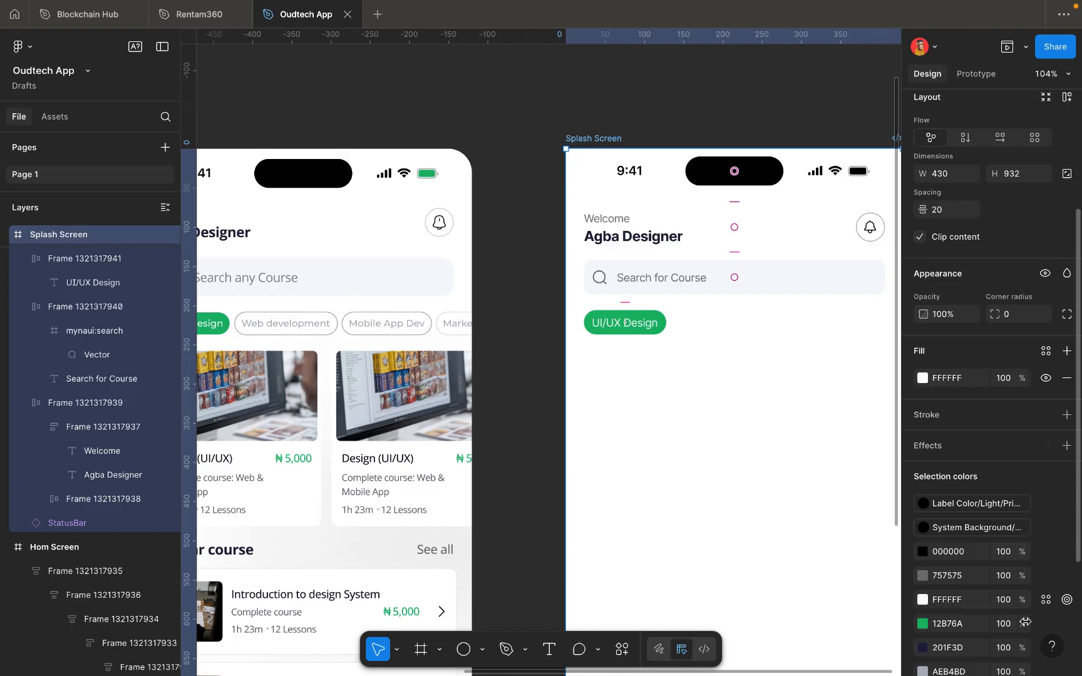
scroll(1027, 623, "down", 5)
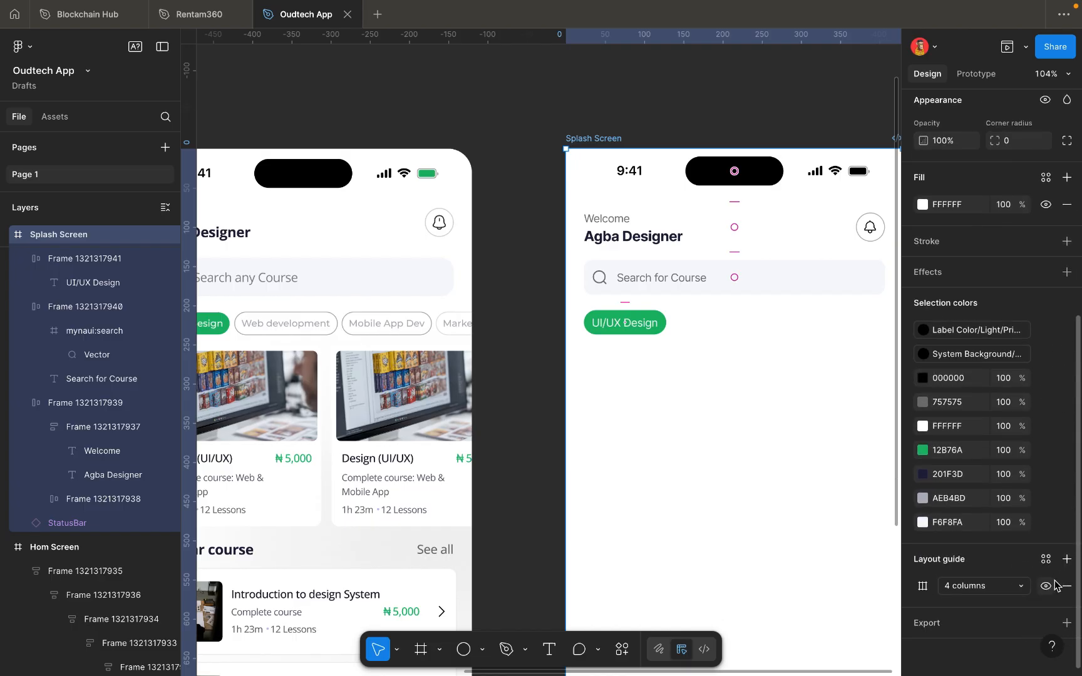
left_click(1050, 586)
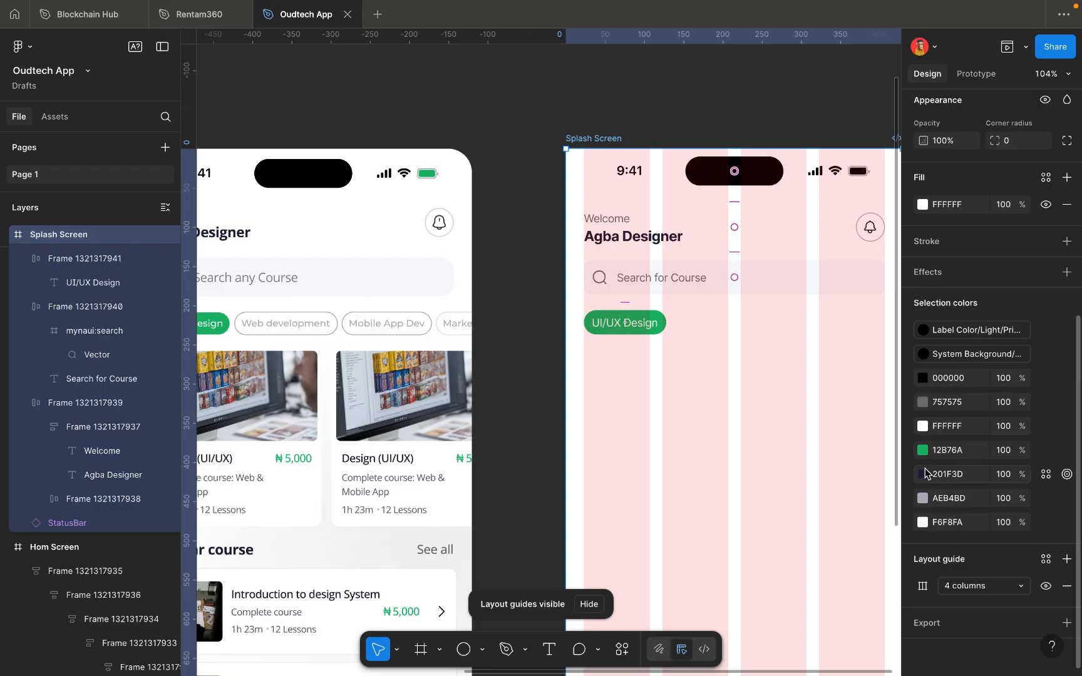
Duplicate the "UI/UX Design" chip to its right on the same line, with an 8 px space between the two.
left_click(641, 321)
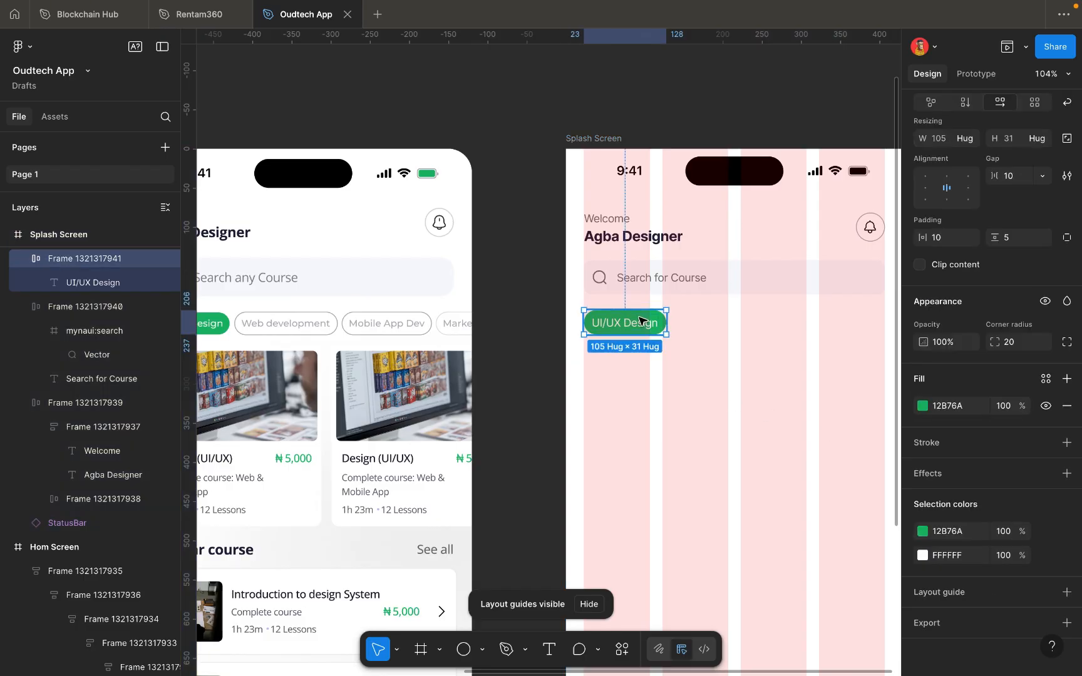
scroll(638, 318, "right", 1)
scroll(639, 318, "down", 1)
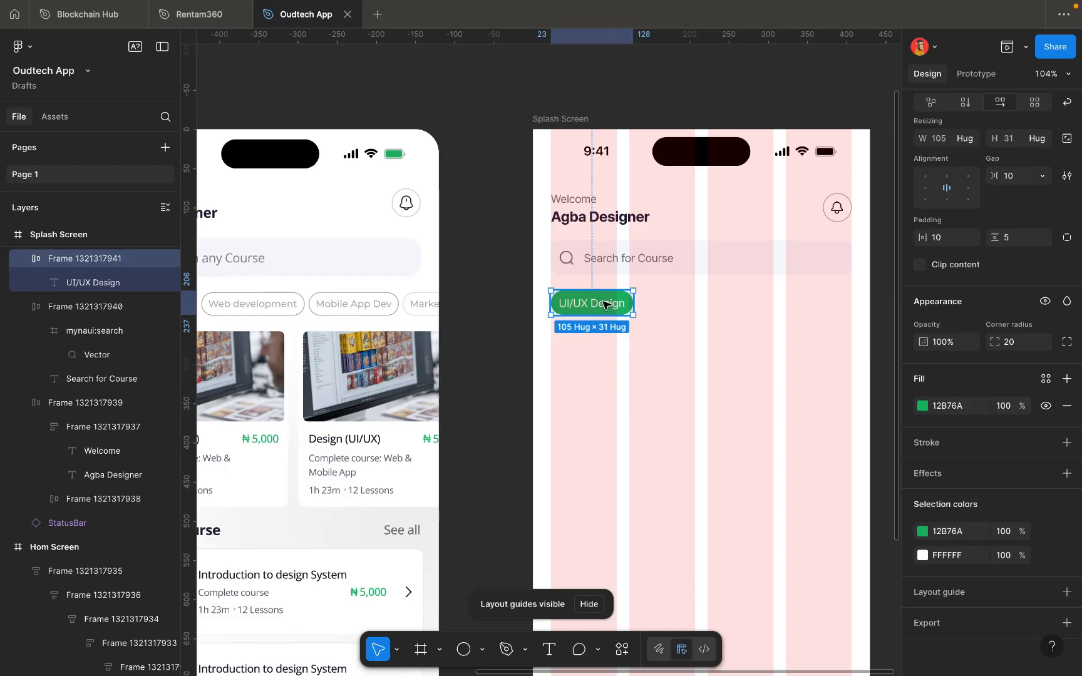
left_click_drag(606, 304, 697, 303)
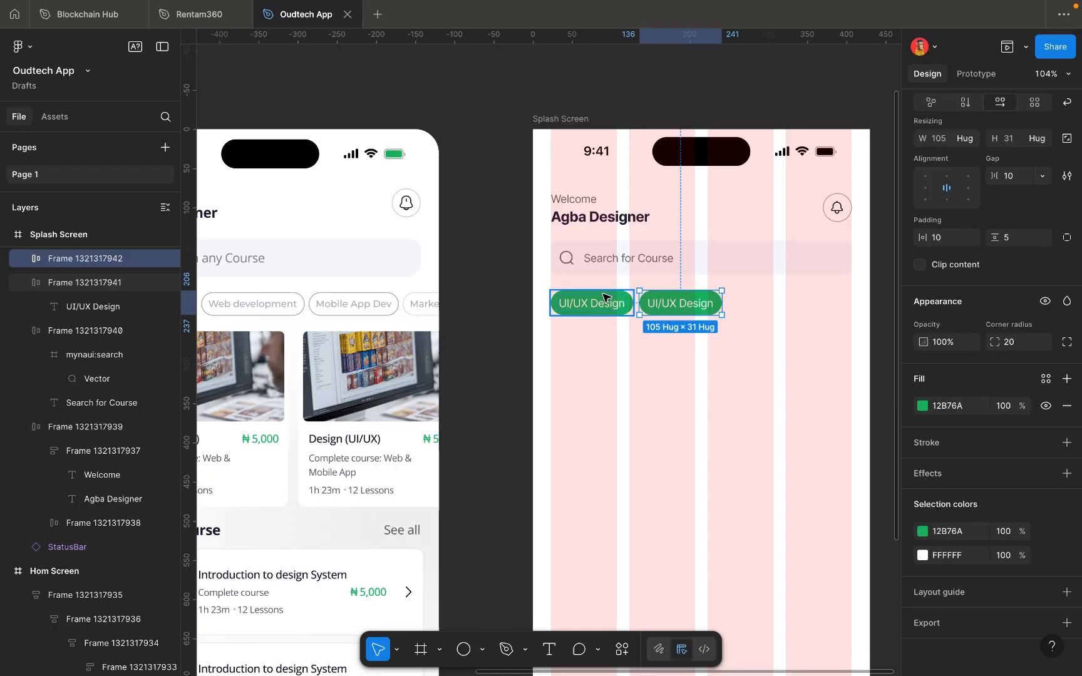
Wrap the two green chips in a horizontal auto layout frame and set the gap between them to 6.
left_click(603, 297, "shift")
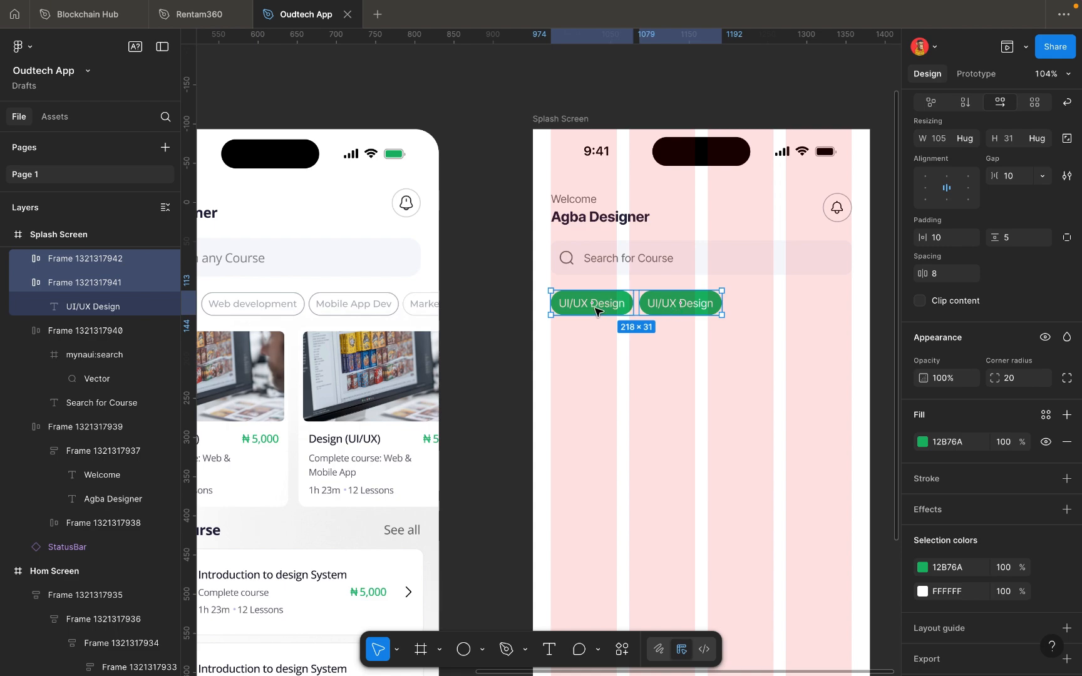
key("shift+a")
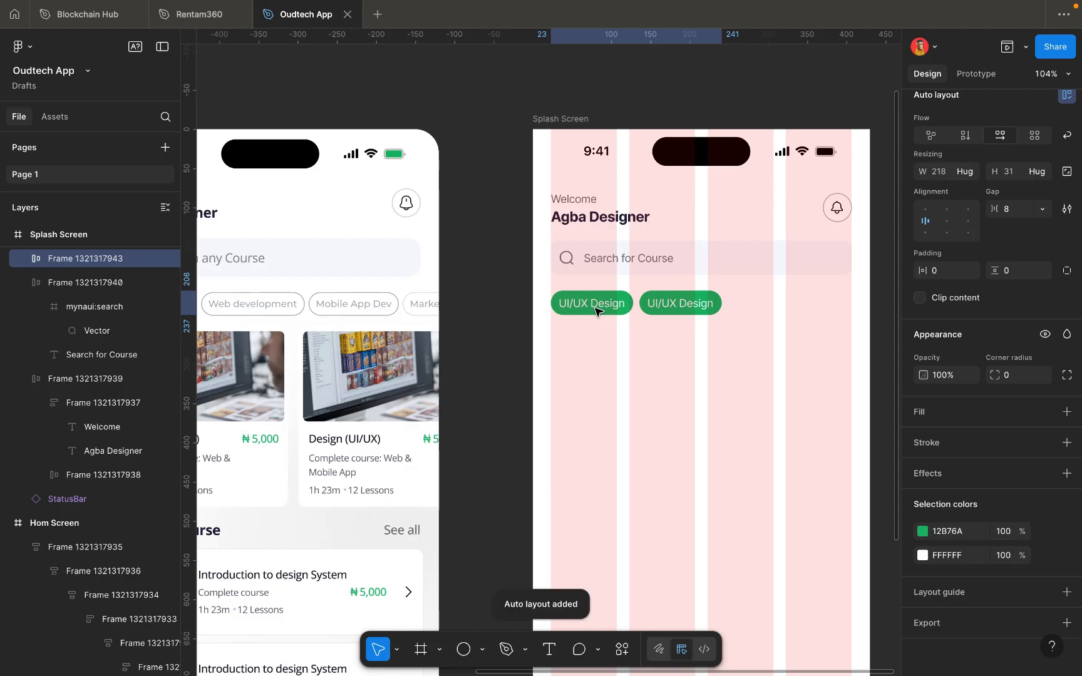
scroll(645, 301, "up", 3)
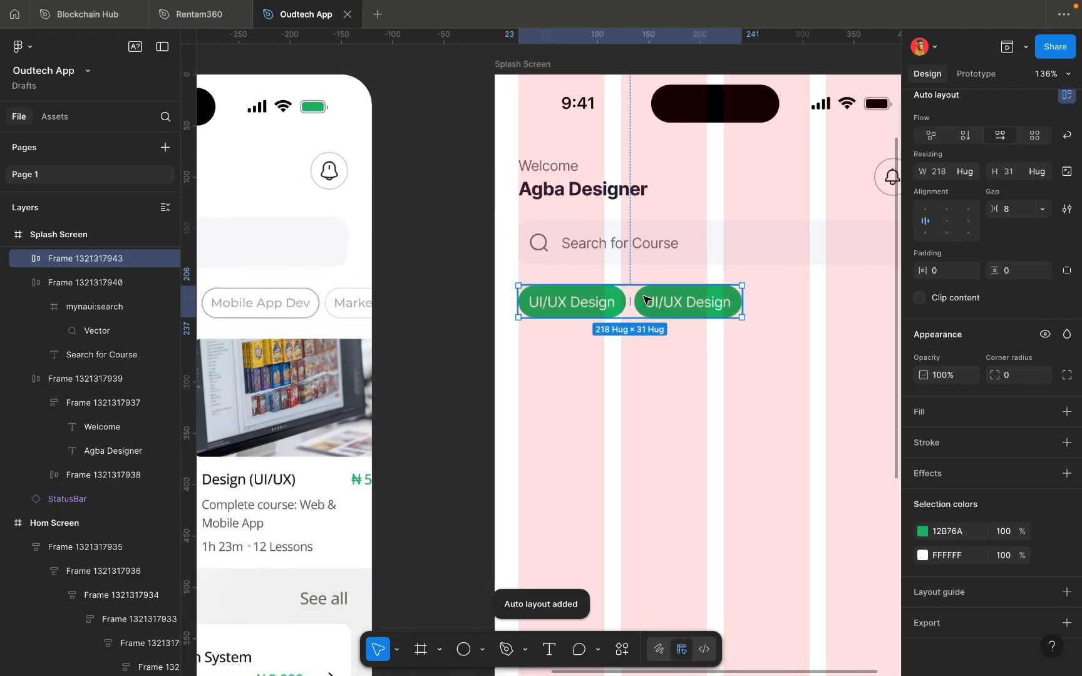
scroll(645, 302, "up", 5)
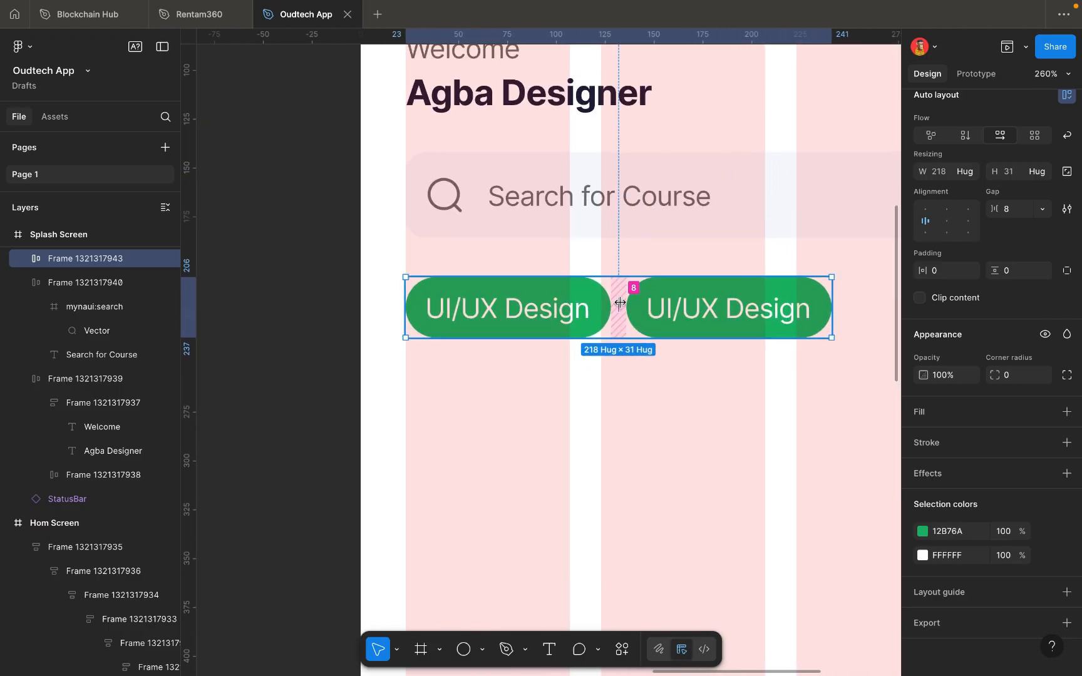
mouse_move(620, 303)
left_mouse_down()
mouse_move(688, 307)
mouse_move(621, 303)
left_mouse_up()
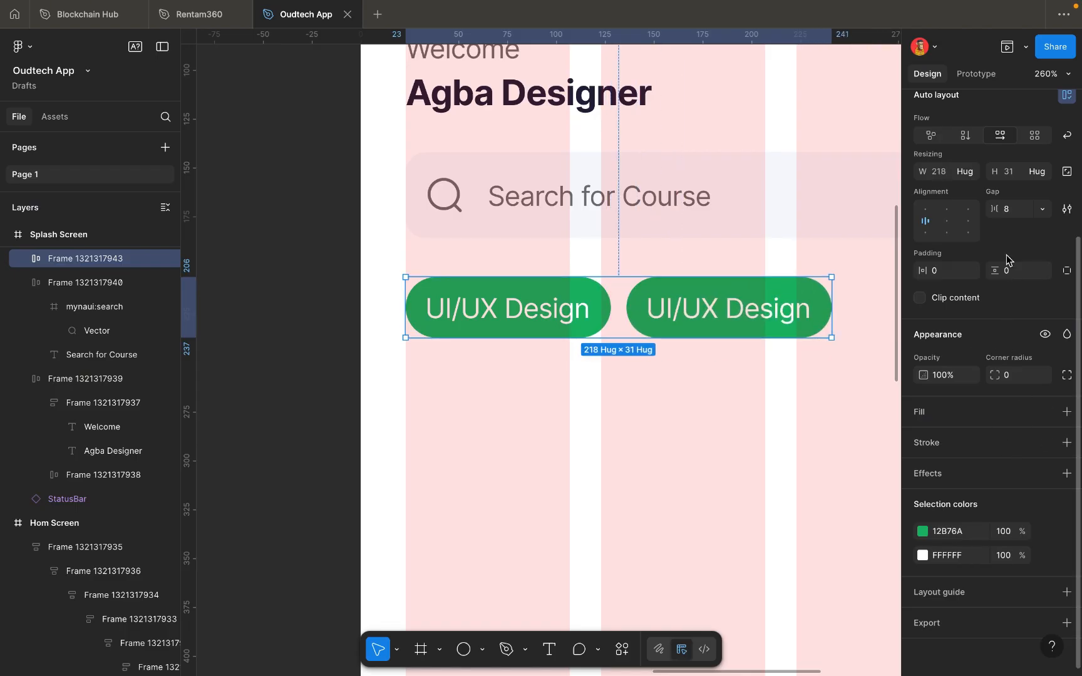
scroll(1007, 259, "up", 2)
left_click(1019, 275)
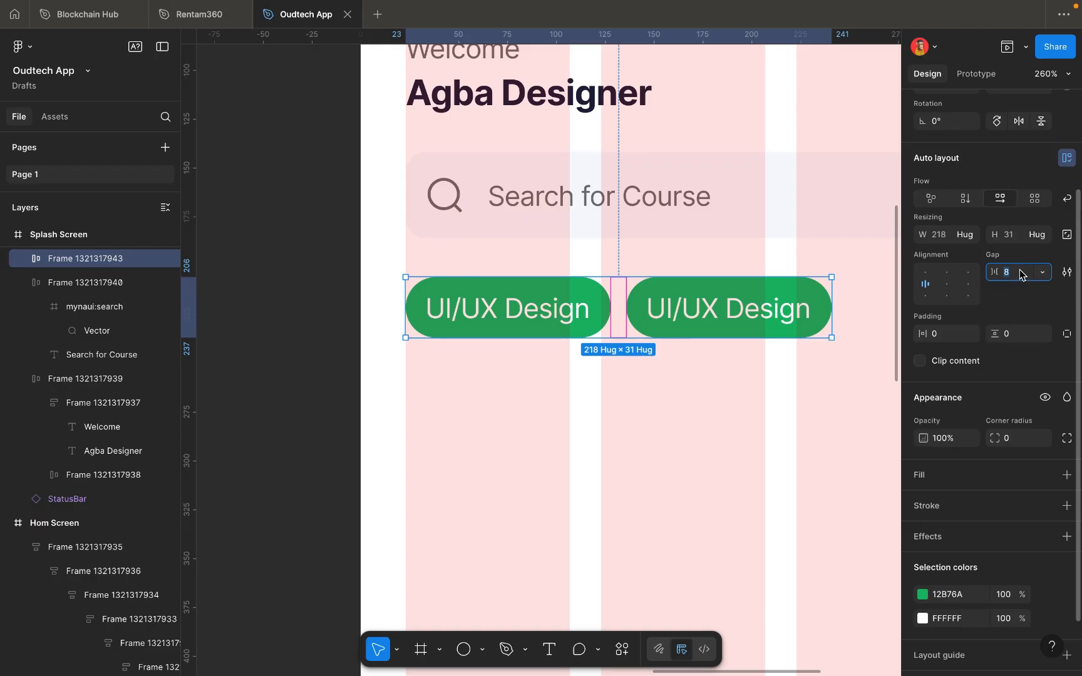
type("4")
key("Return")
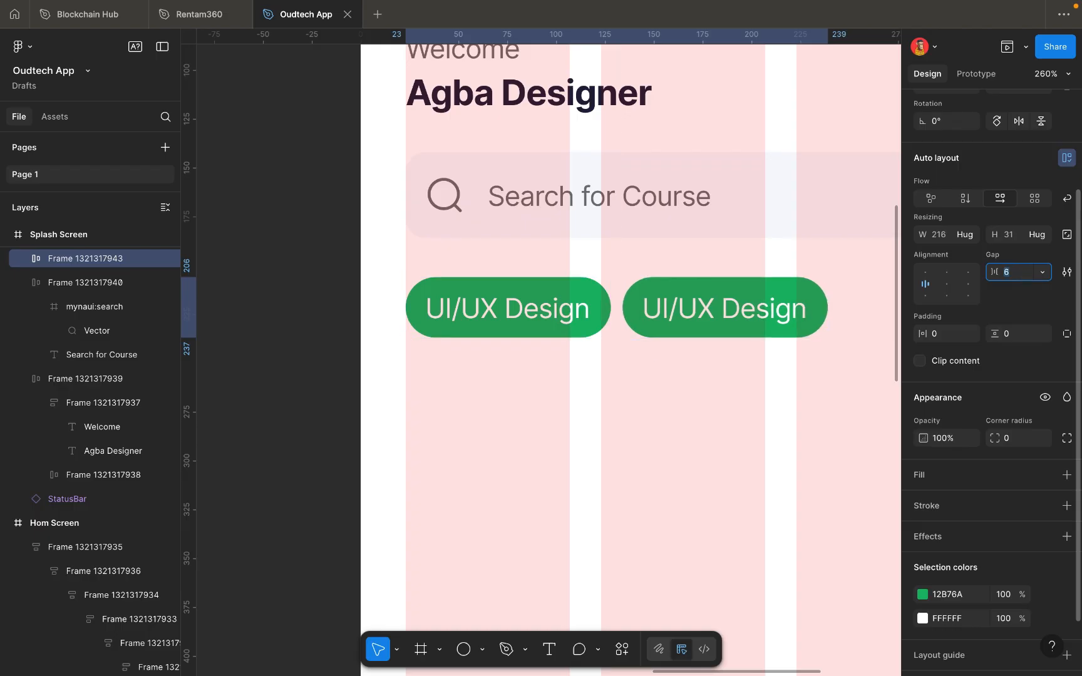
key("Up")
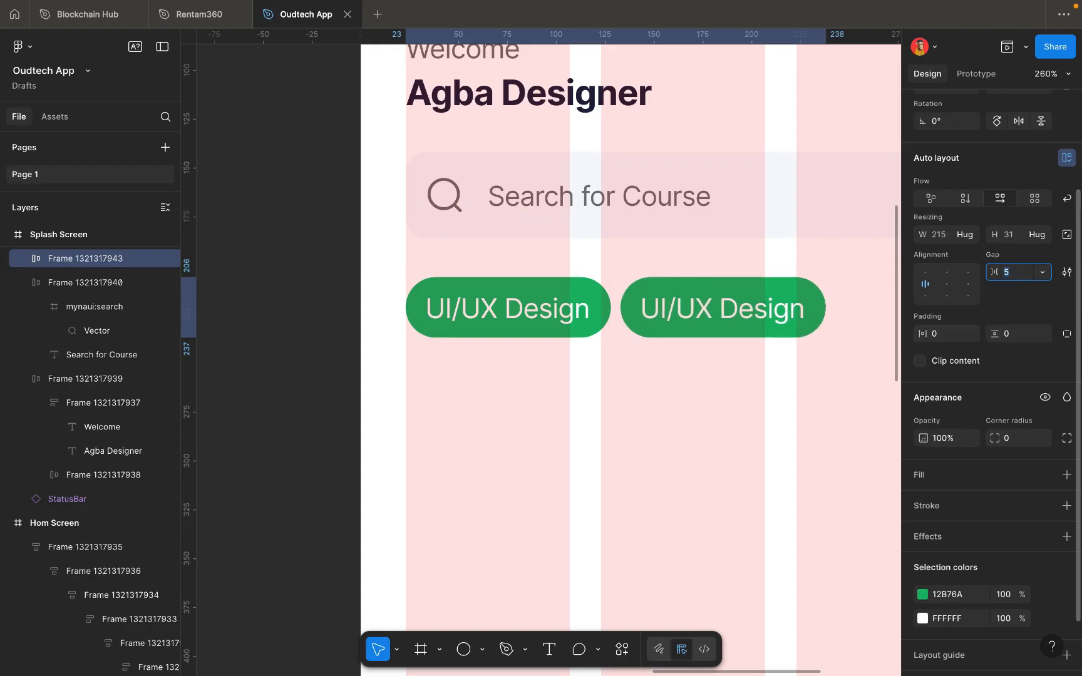
key("Up")
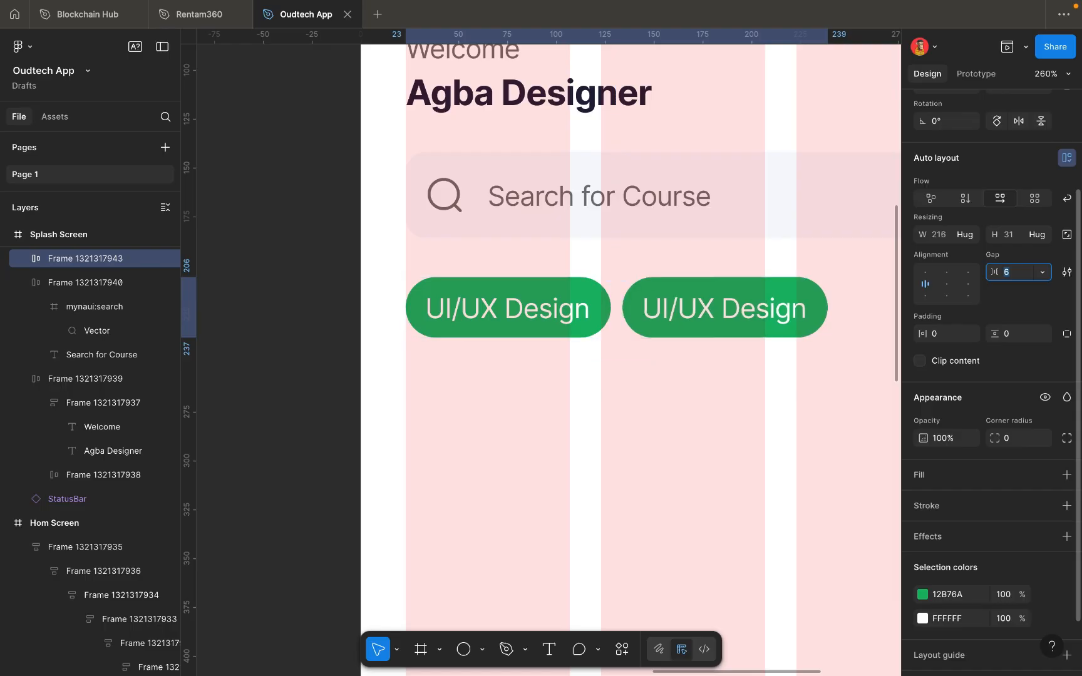
Add a stroke to the second chip and sample the grey AEB4BD from the palette swatch above the screens.
left_click(709, 316)
double_click(709, 316)
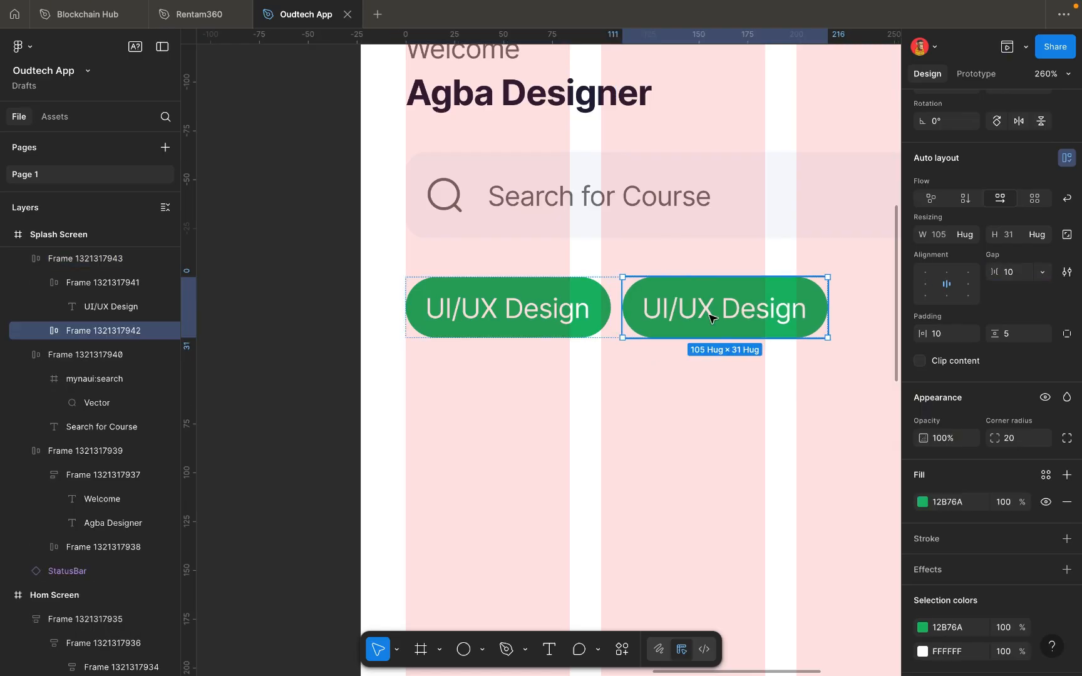
scroll(709, 316, "down", 5)
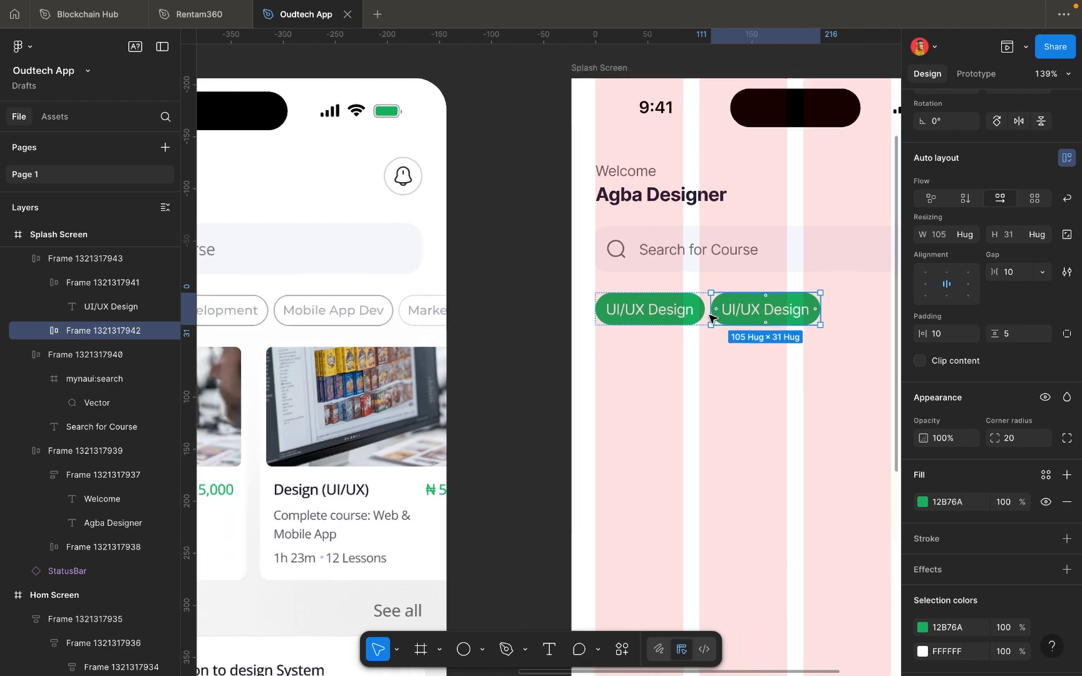
scroll(811, 296, "right", 3)
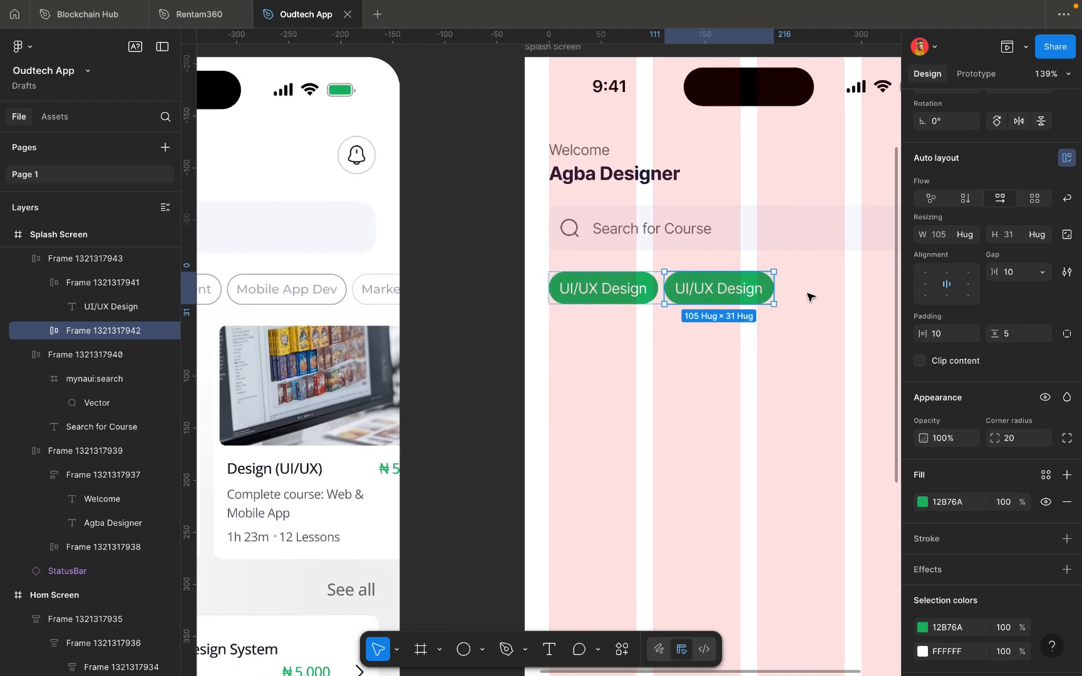
scroll(988, 550, "down", 1)
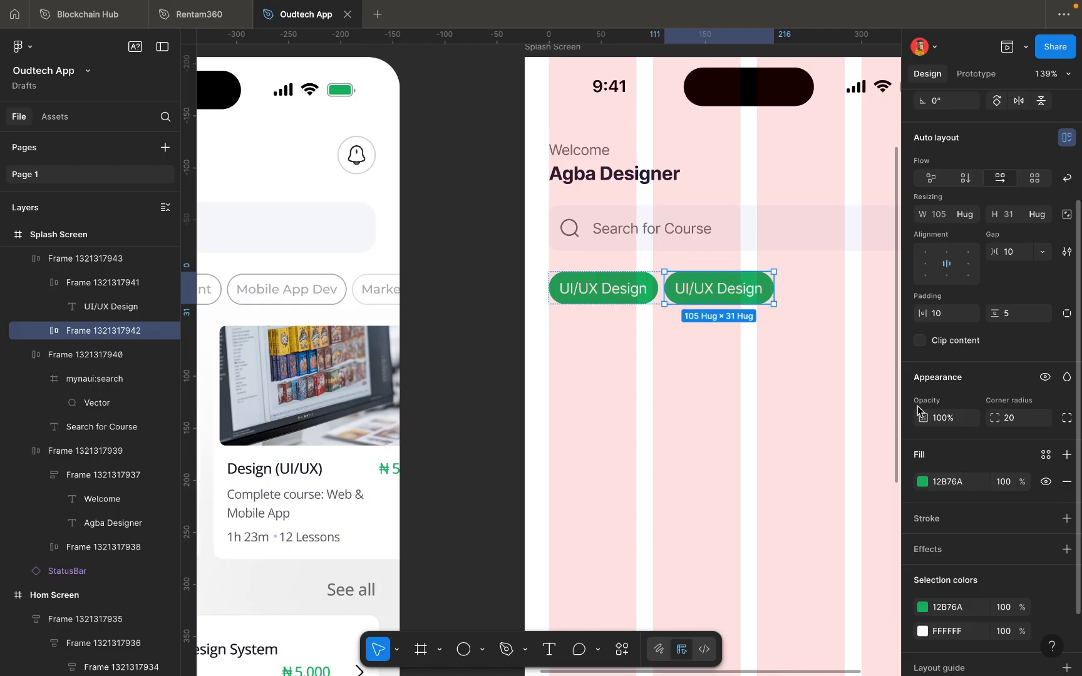
left_click(946, 519)
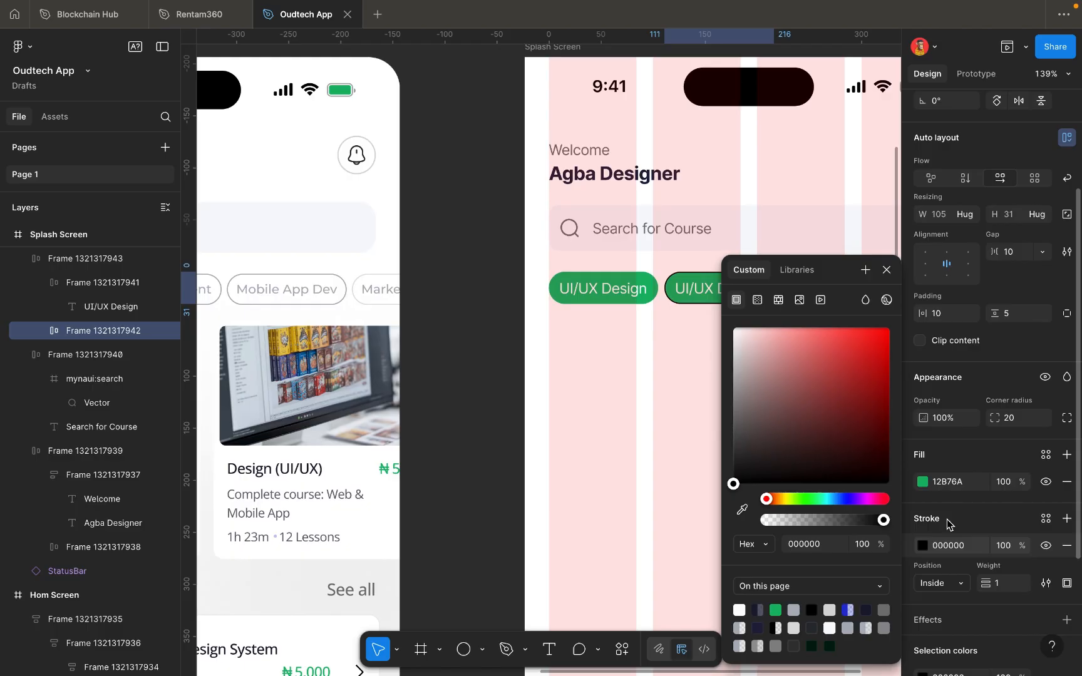
left_click(924, 546)
left_click(923, 546)
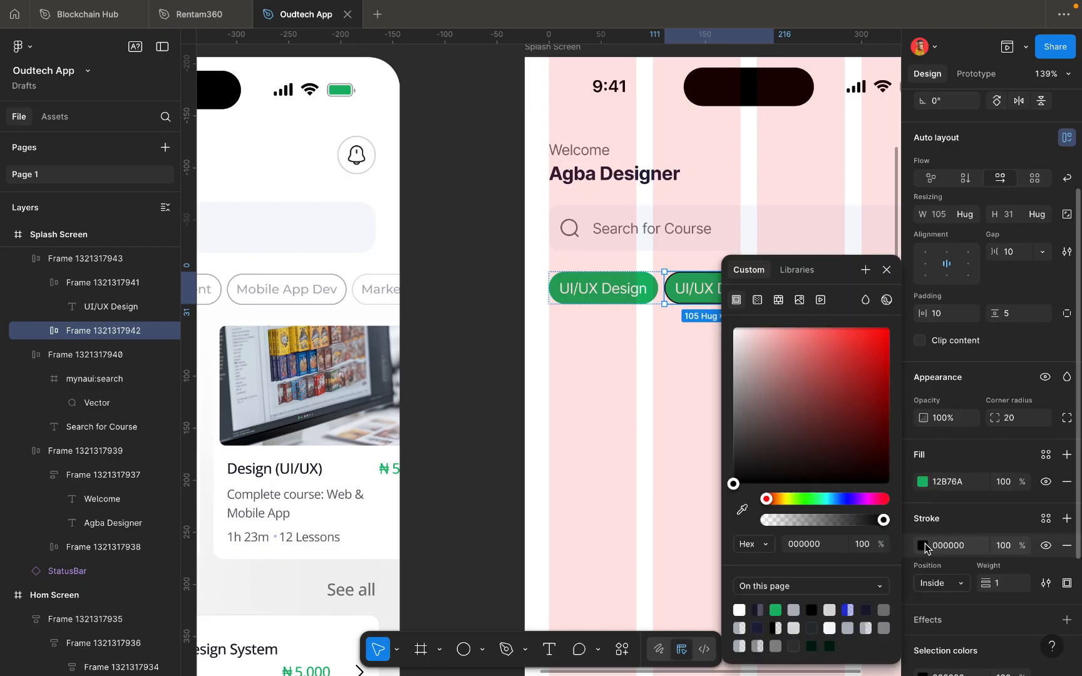
left_click(743, 513)
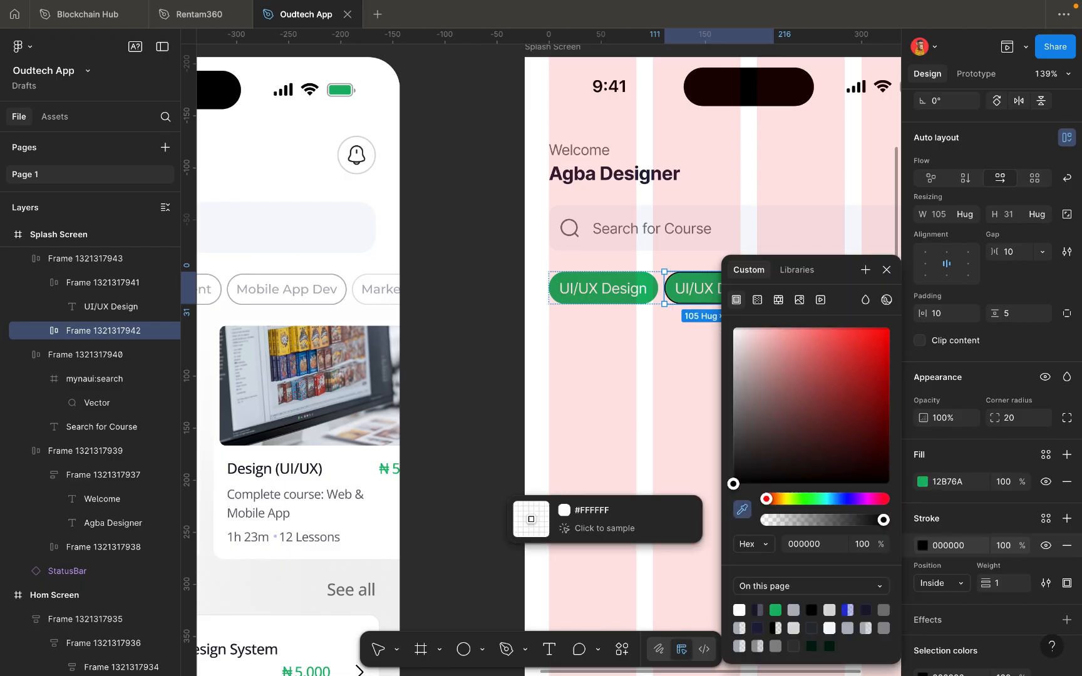
scroll(556, 318, "up", 5)
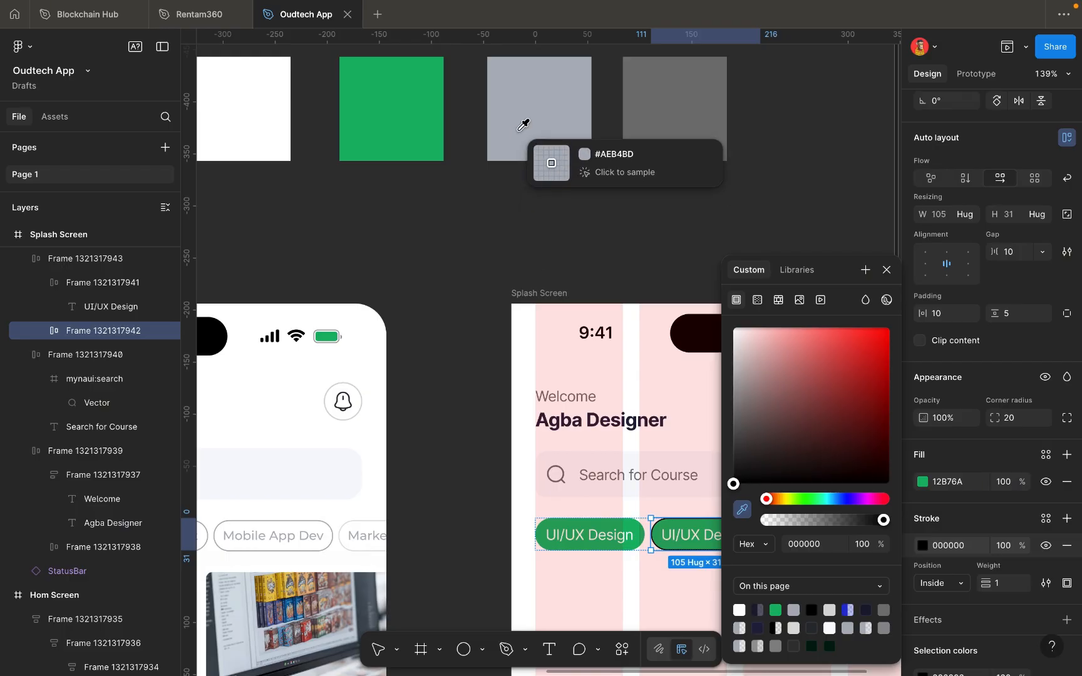
left_click(523, 125)
Recolour the second chip's "UI/UX Design" text with the grey AEB4BD sampled from the palette swatch above the screens.
scroll(643, 499, "down", 4)
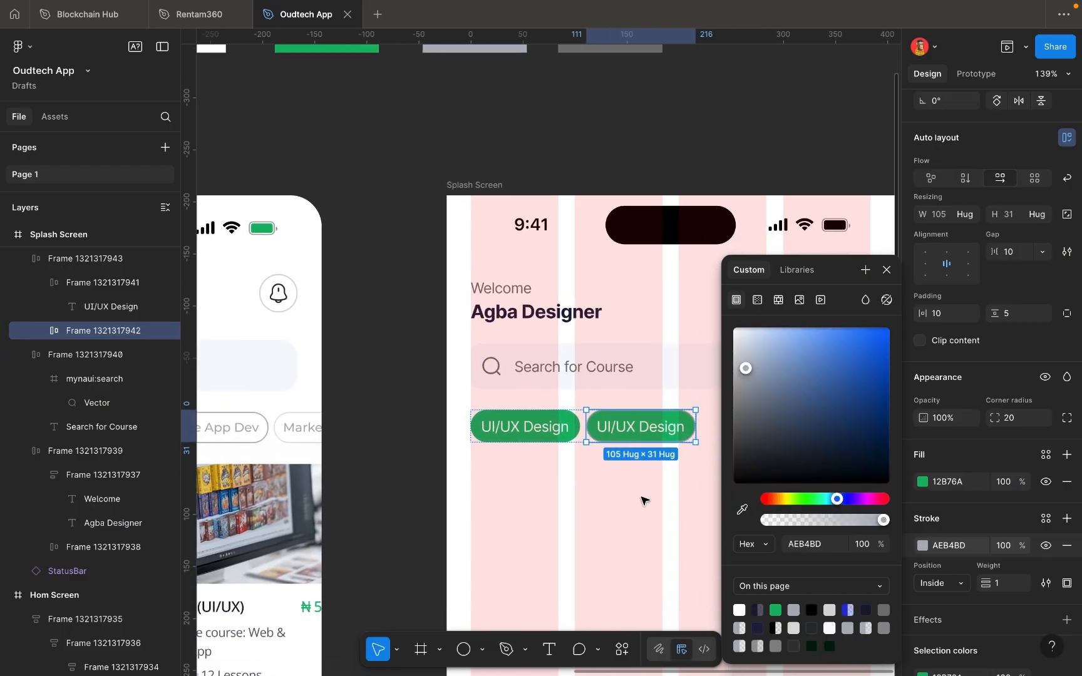
scroll(643, 499, "right", 1)
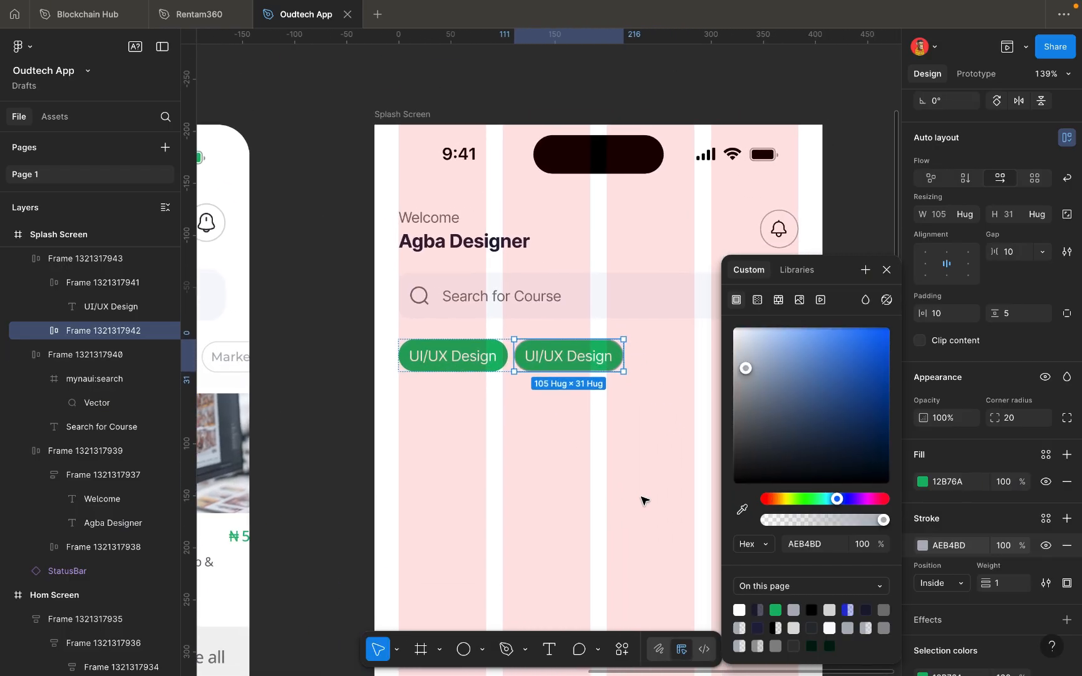
double_click(586, 360)
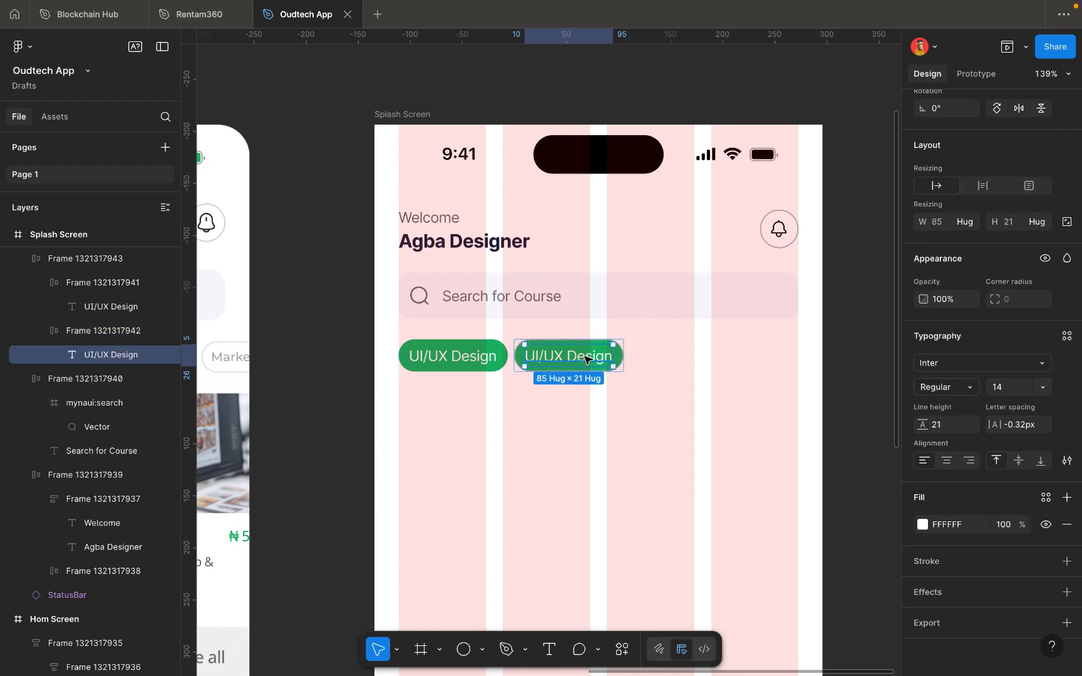
left_click(922, 525)
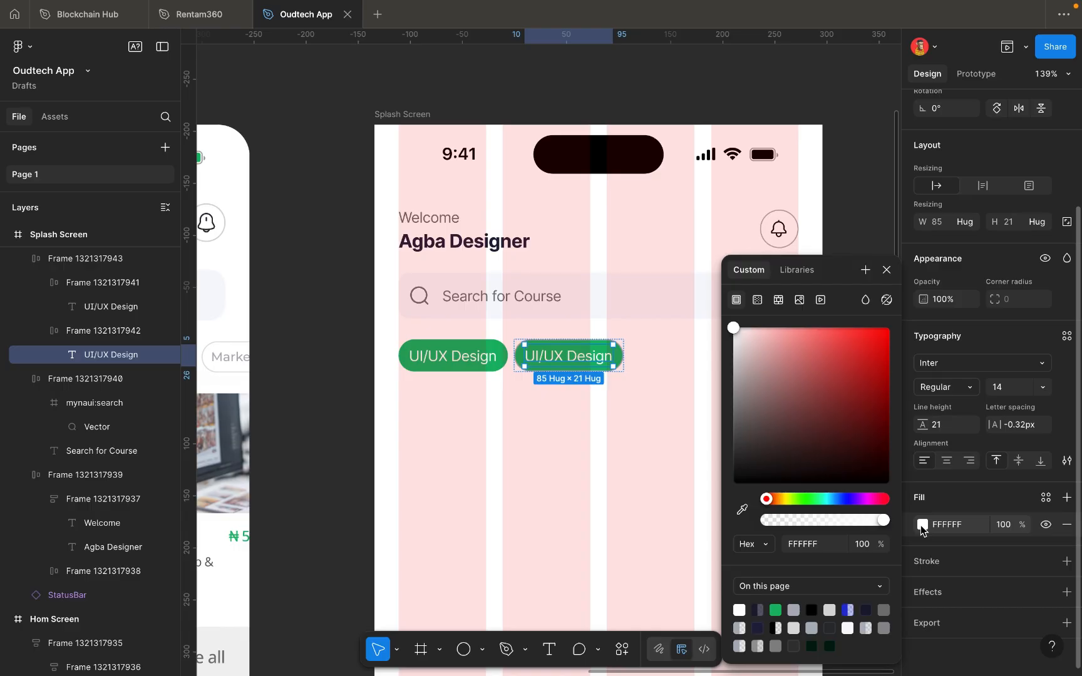
left_click(741, 509)
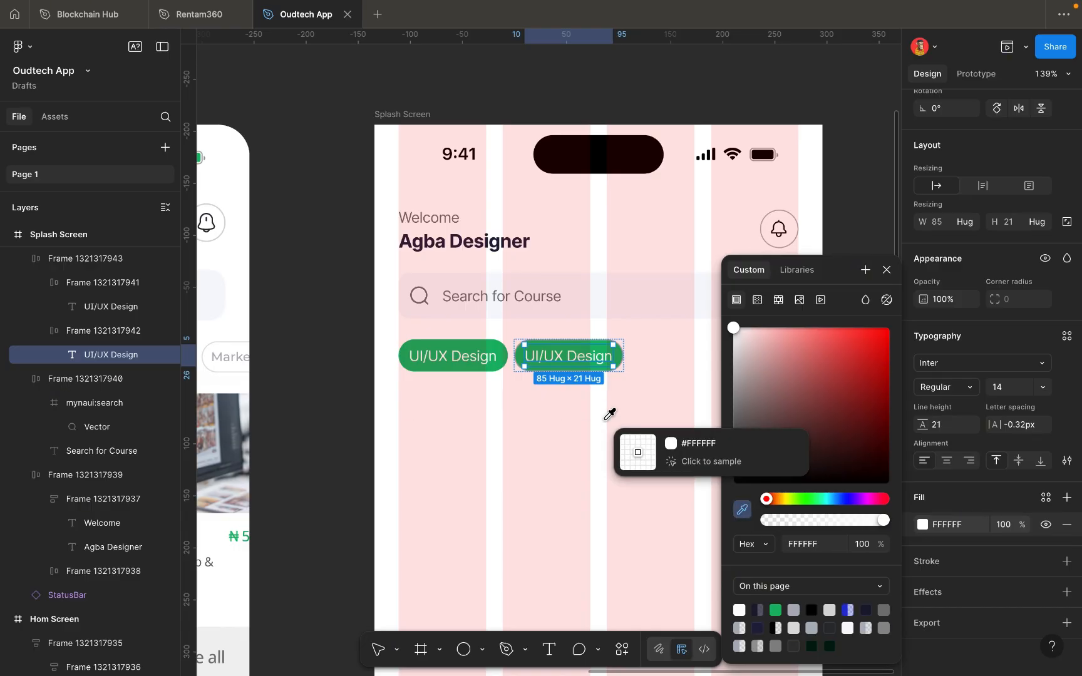
scroll(611, 432, "up", 10)
scroll(610, 432, "left", 2)
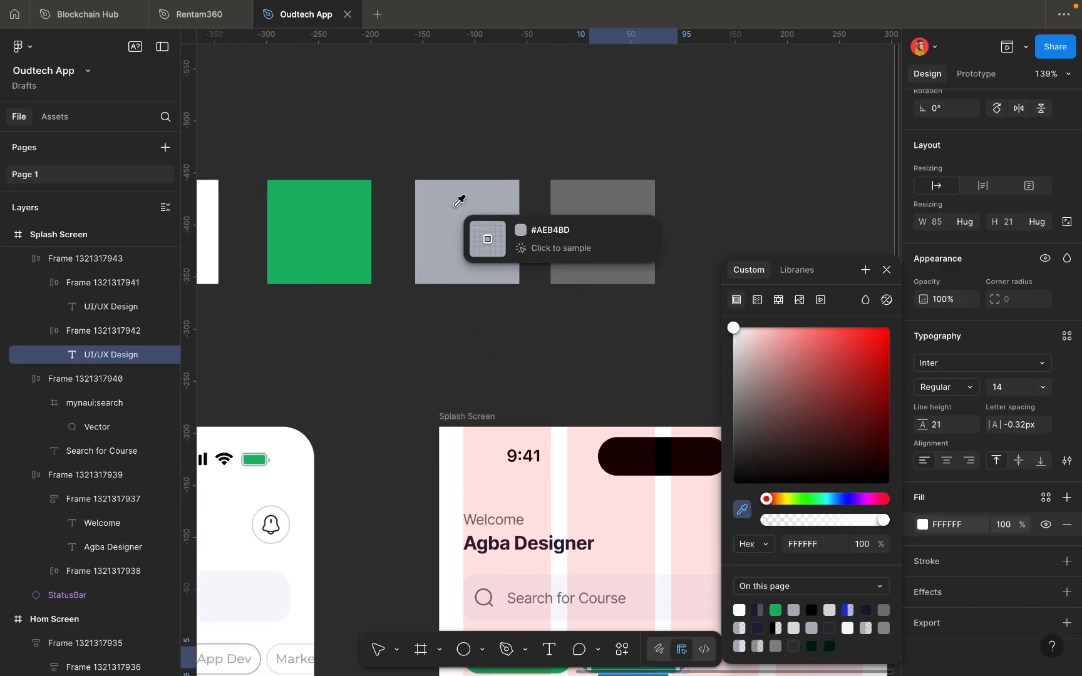
left_click(459, 200)
scroll(496, 363, "down", 6)
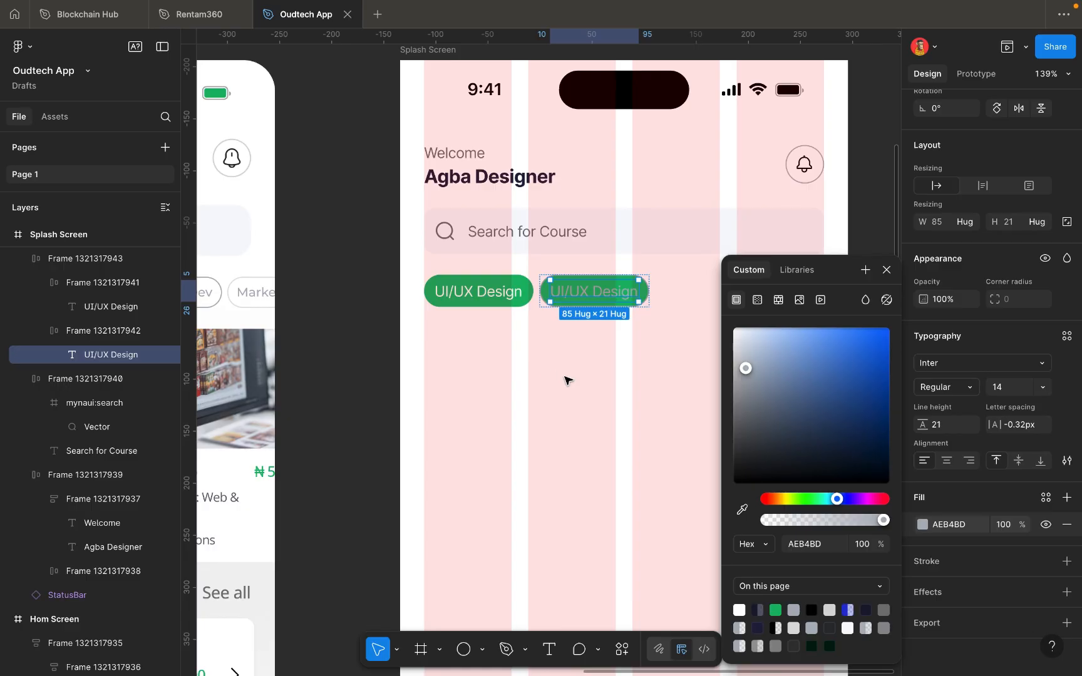
Remove the green 12B76A fill from the second chip, keeping its grey stroke.
left_click(566, 380)
left_click(582, 295)
left_click(584, 292)
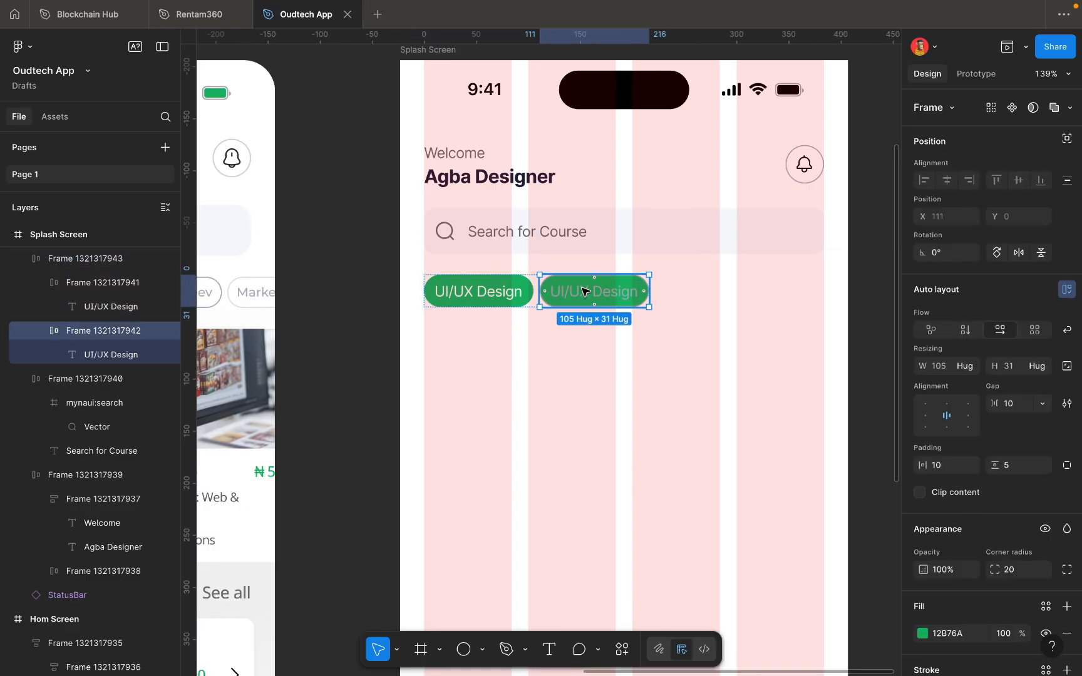
scroll(582, 292, "up", 5)
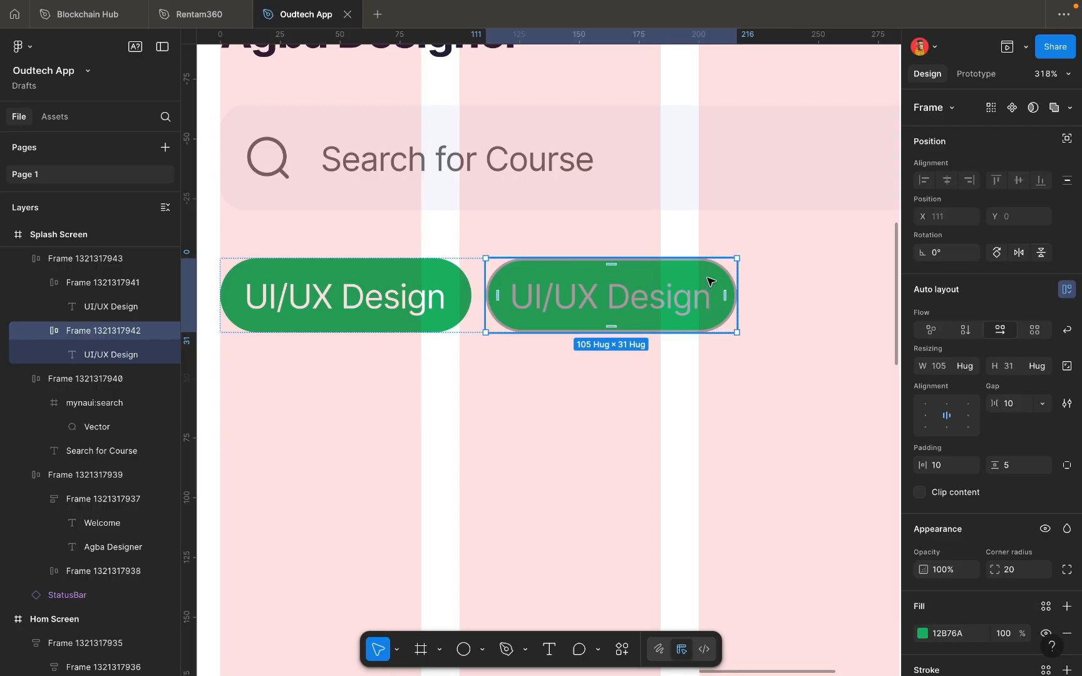
scroll(986, 610, "down", 3)
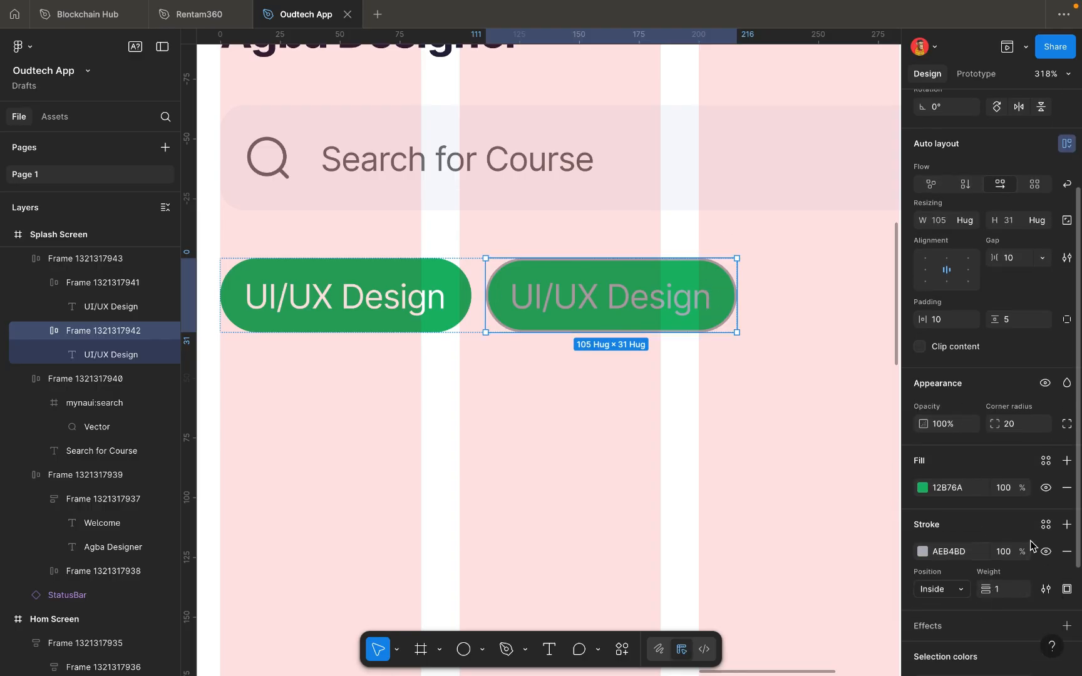
left_click(1067, 488)
left_click(788, 391)
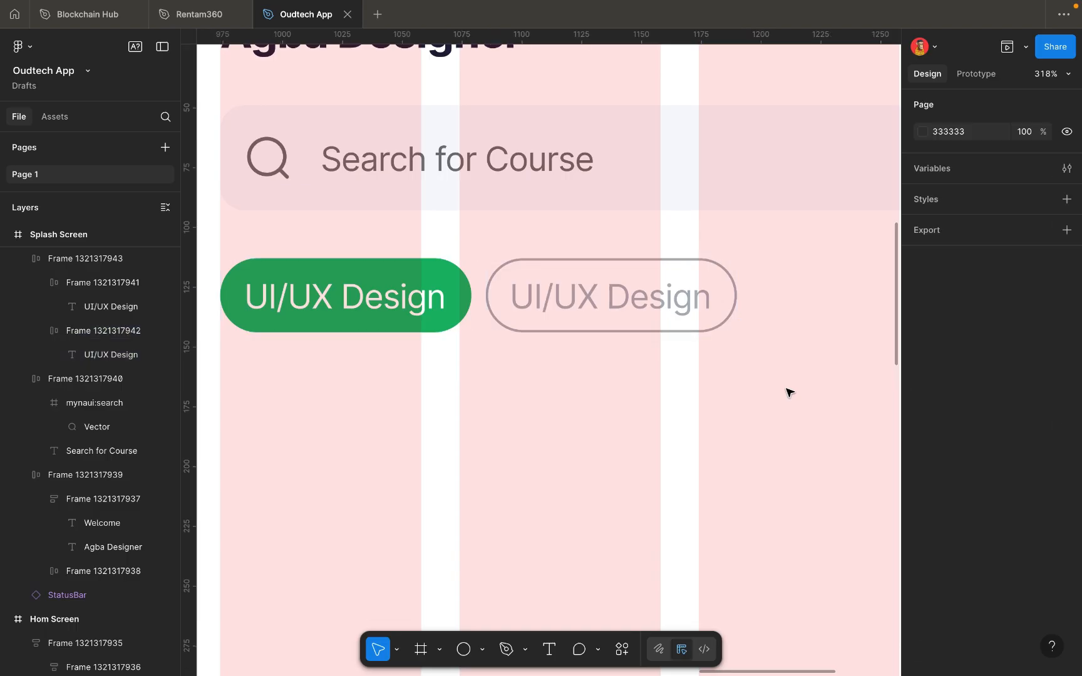
Hide the 4-column layout guide of the Splash Screen frame.
scroll(788, 392, "down", 10)
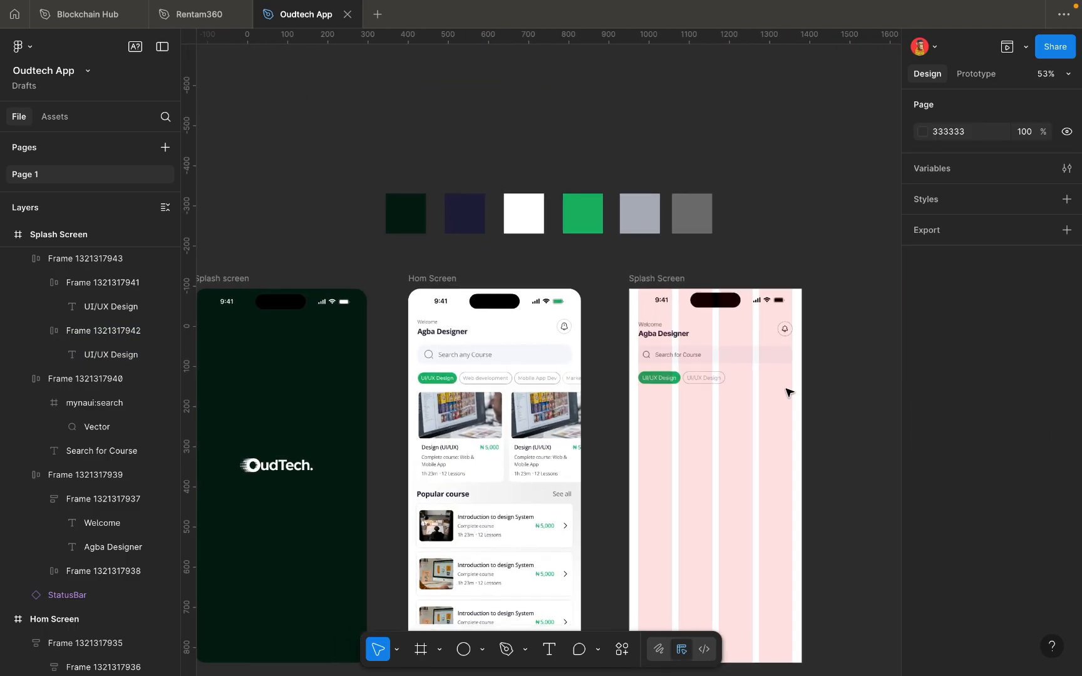
scroll(714, 393, "up", 5)
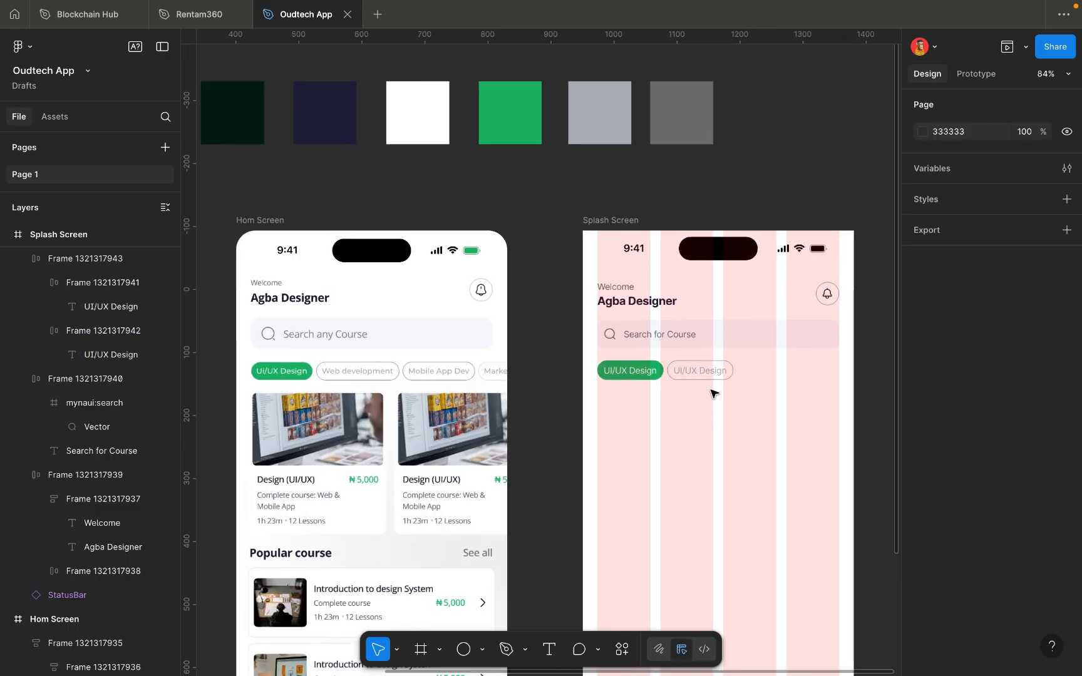
left_click(613, 222)
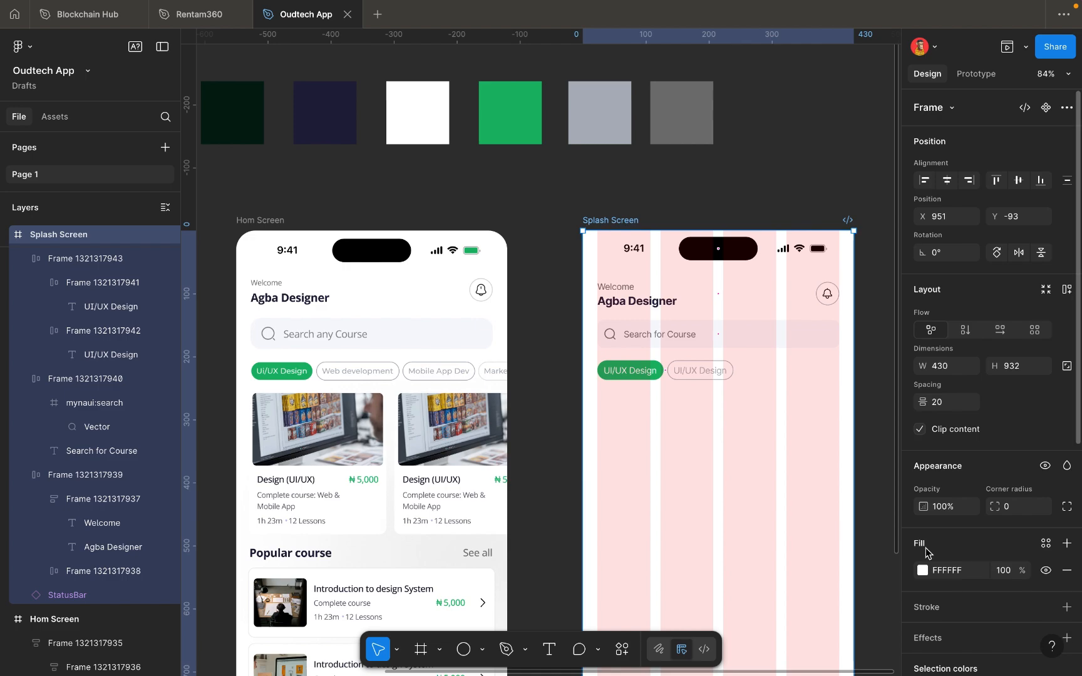
scroll(987, 573, "down", 6)
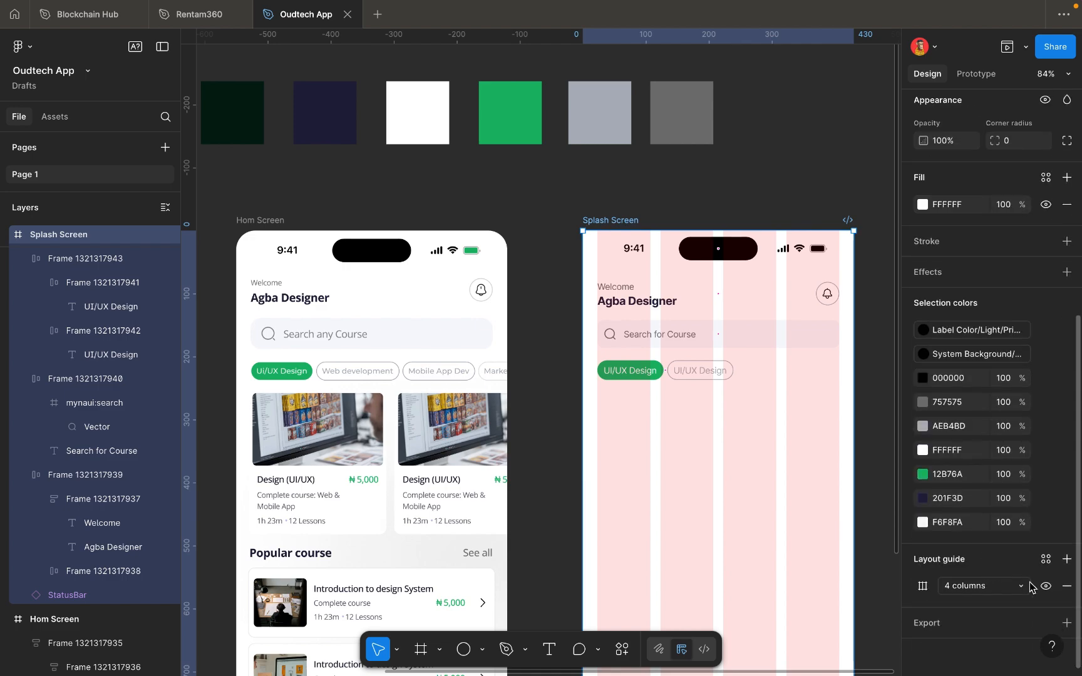
left_click(1047, 586)
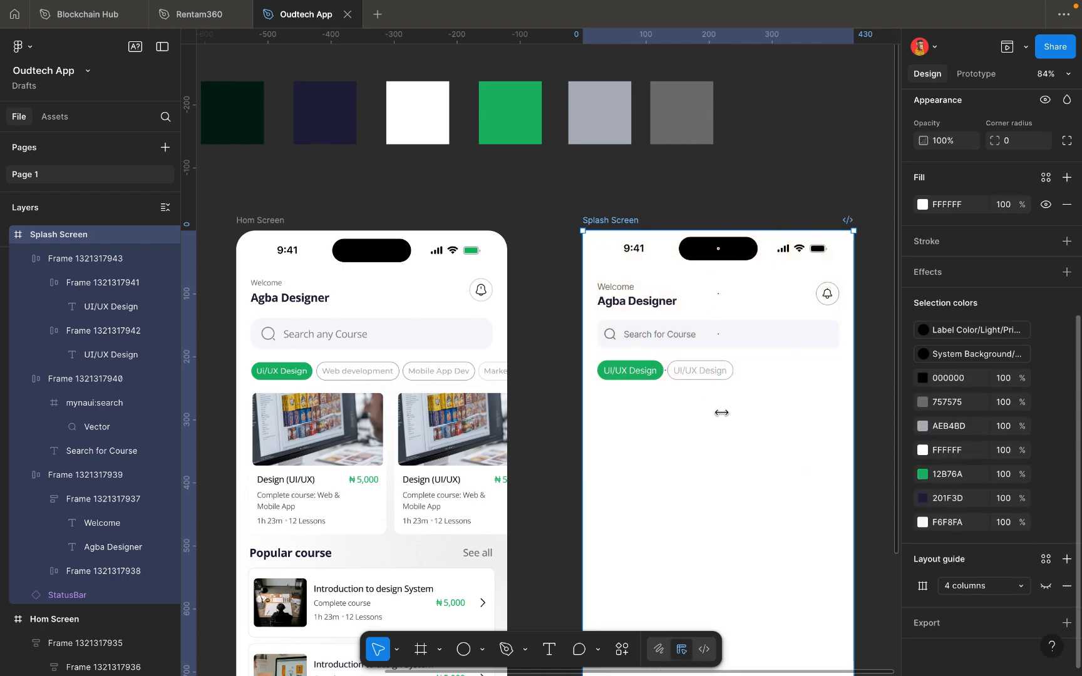
Change the outlined second chip's label to "Web development".
scroll(733, 378, "up", 3)
double_click(701, 369)
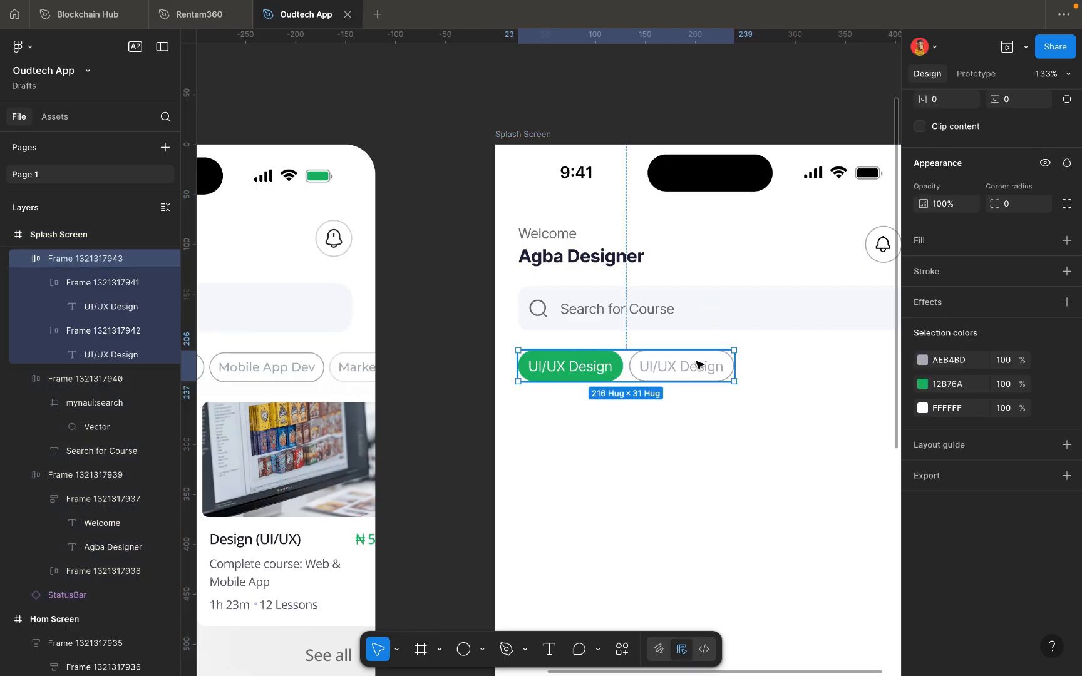
scroll(699, 364, "down", 6)
scroll(699, 365, "up", 5)
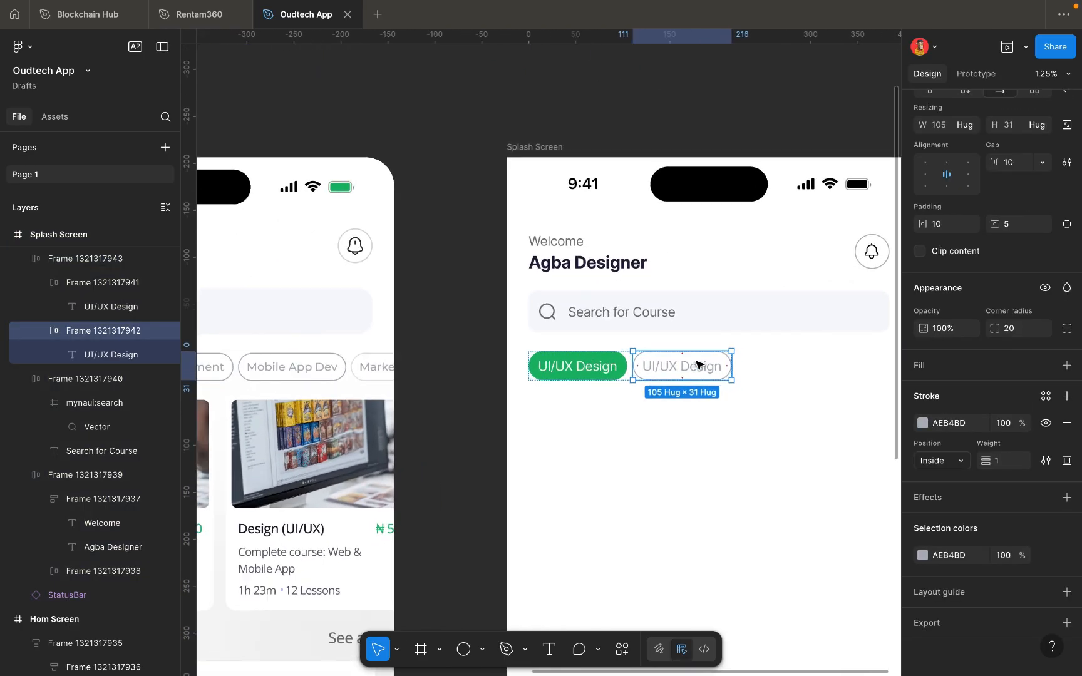
scroll(696, 362, "left", 2)
scroll(696, 362, "left", 4)
scroll(696, 362, "down", 2)
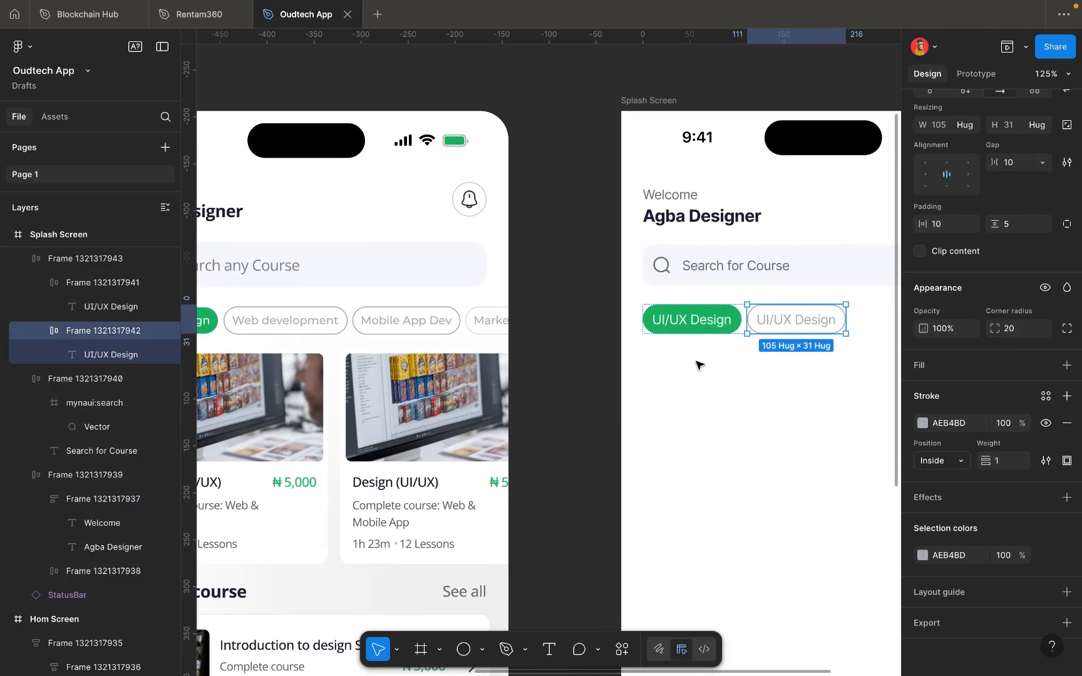
double_click(793, 322)
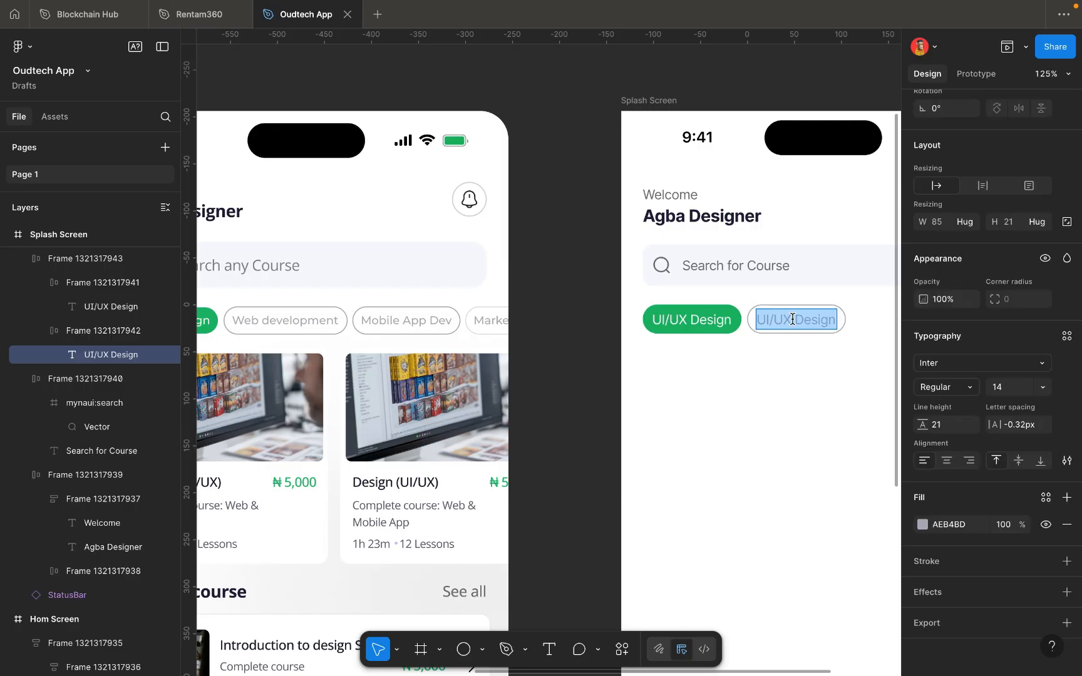
key("BackSpace")
type("Web")
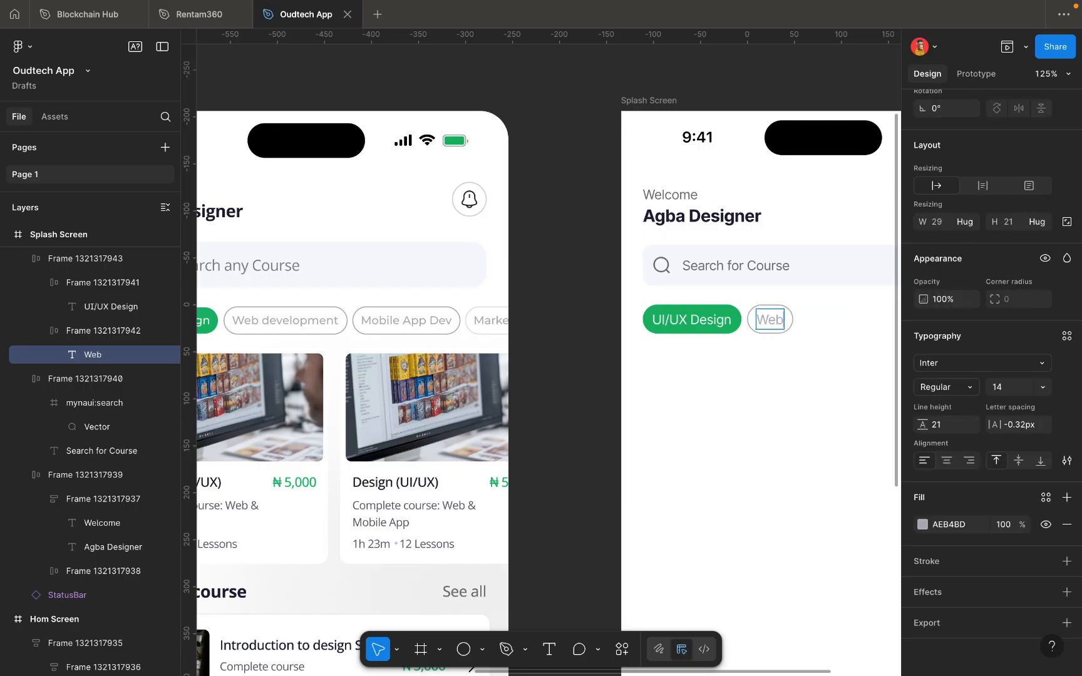
type(" develop")
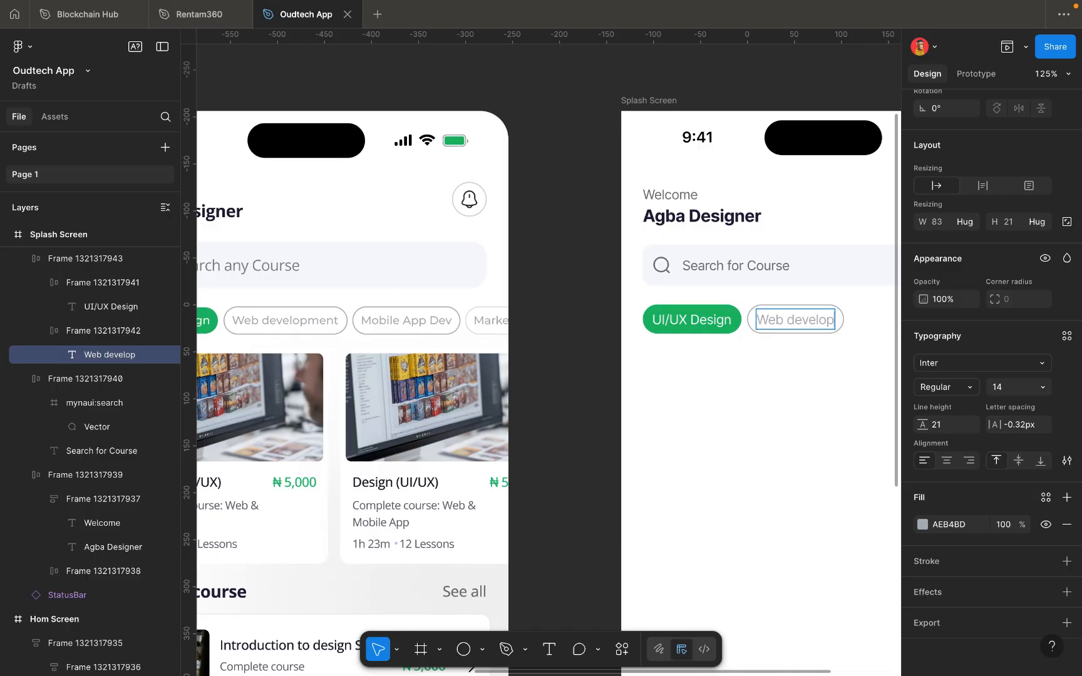
type("ment")
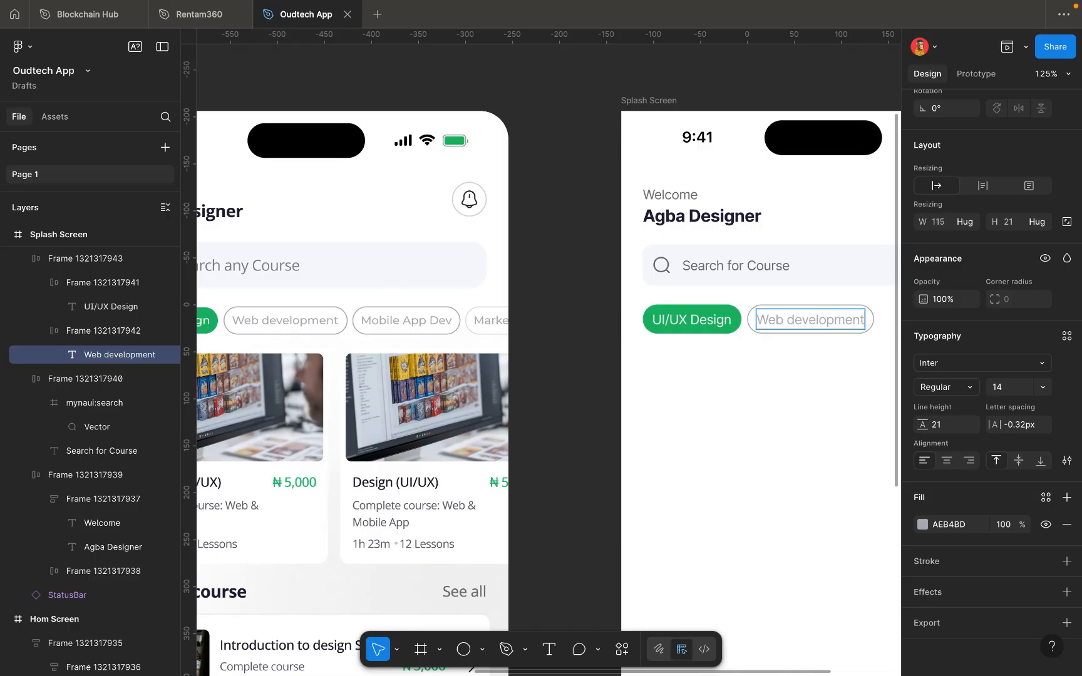
key("Escape")
scroll(790, 366, "right", 3)
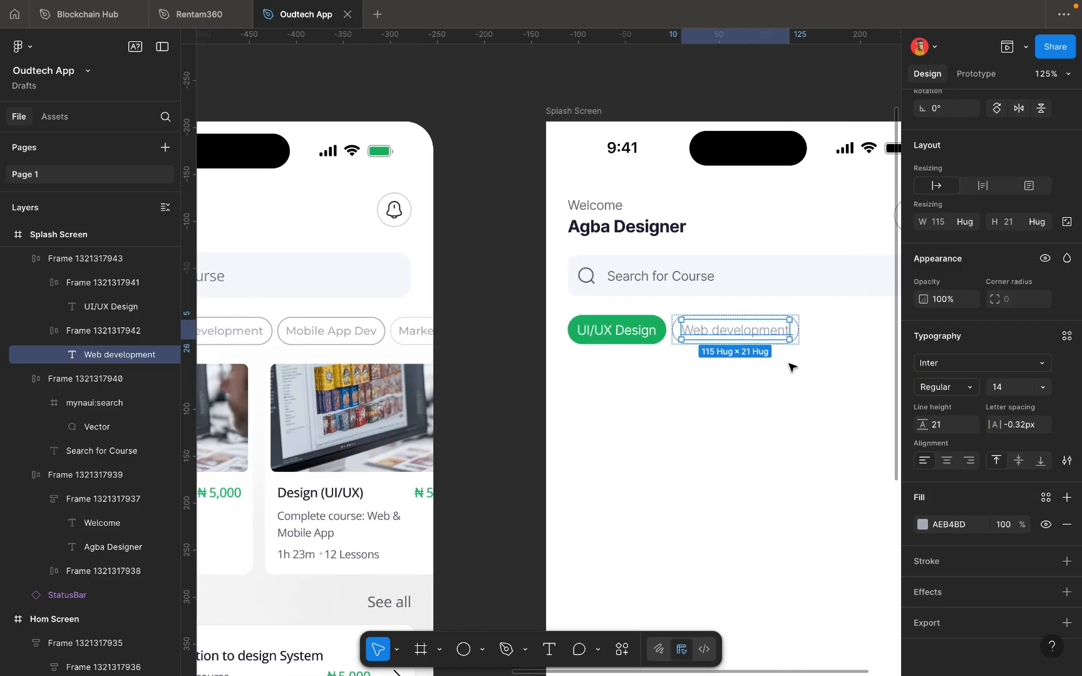
Duplicate the outlined "Web development" chip inside the chip row's auto layout frame to make a third chip.
left_click(792, 365)
left_click(779, 331)
scroll(745, 338, "up", 3)
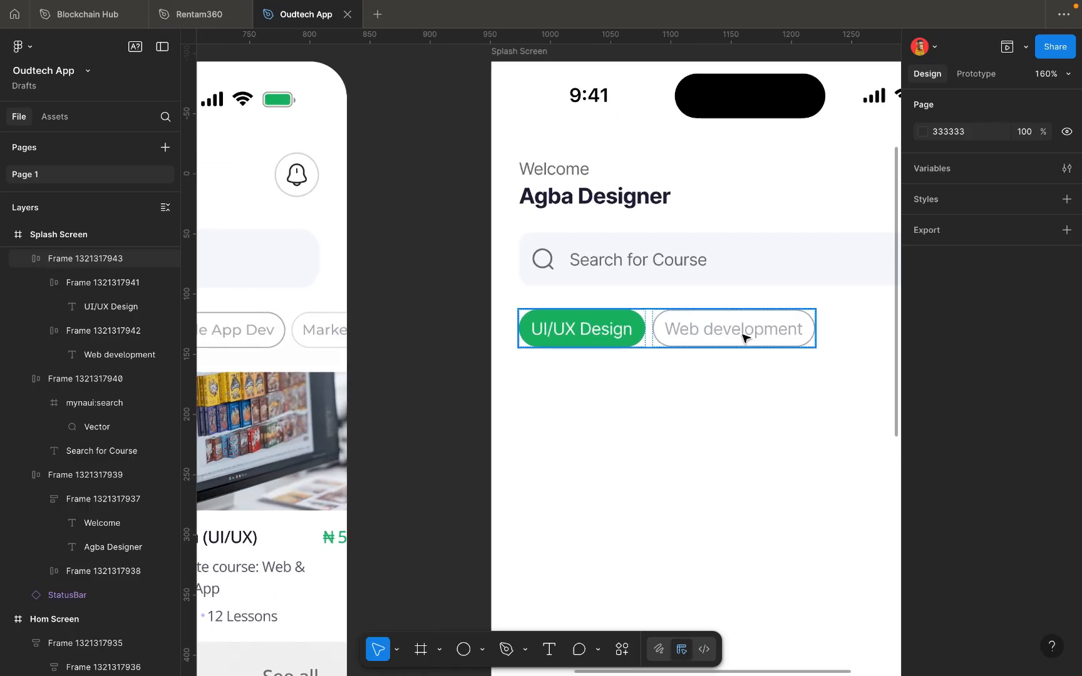
double_click(713, 314)
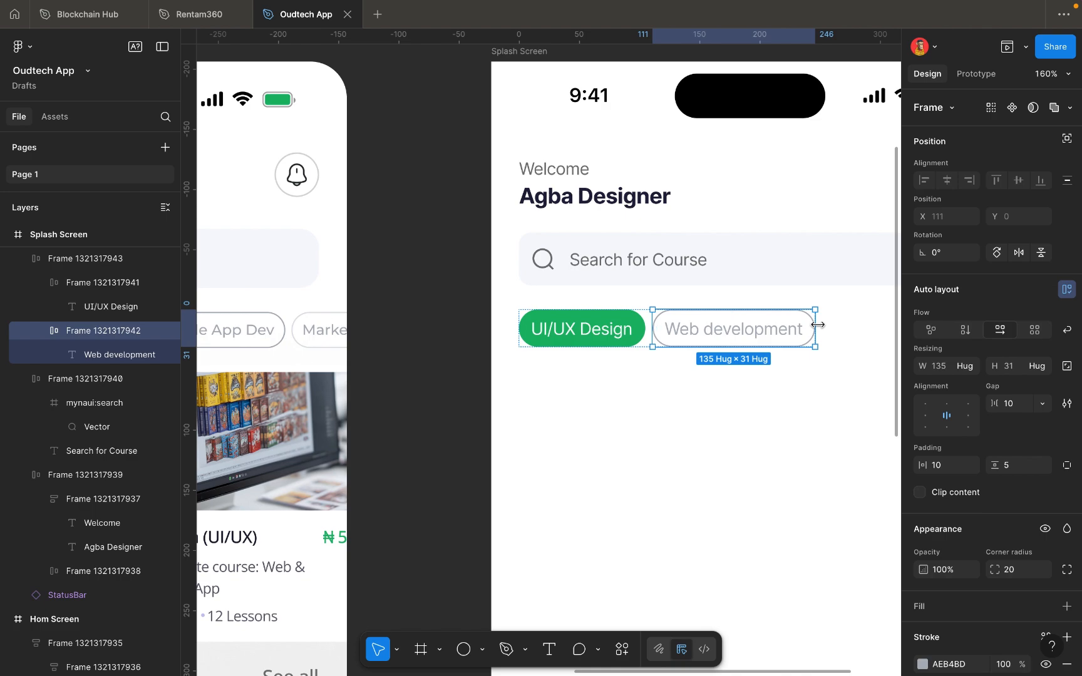
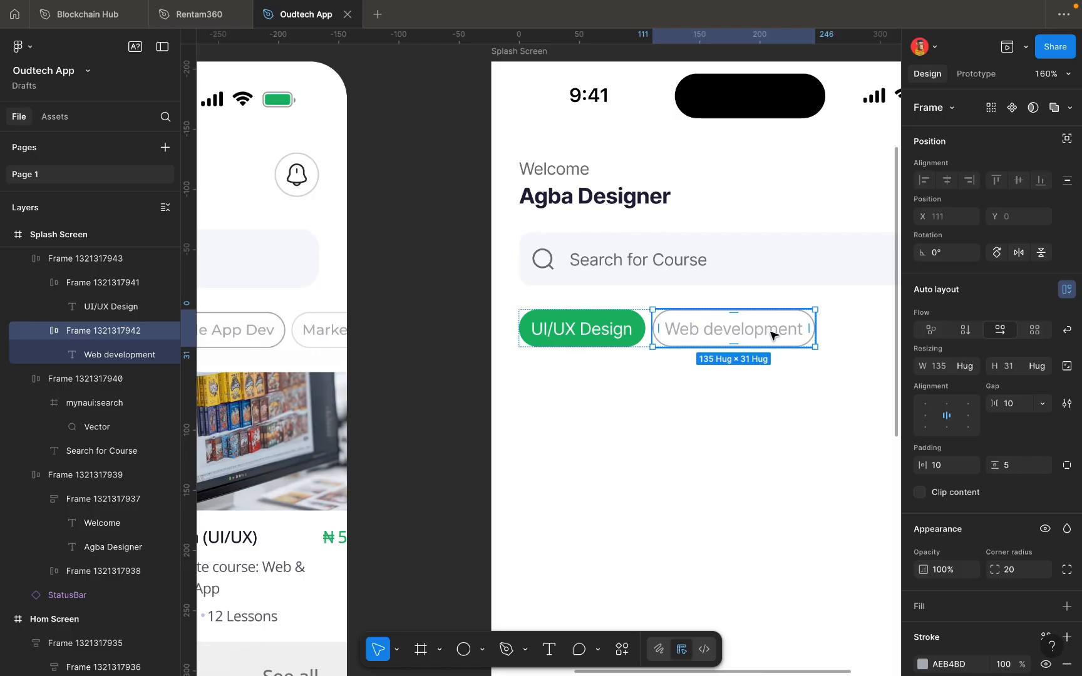
scroll(772, 335, "down", 5)
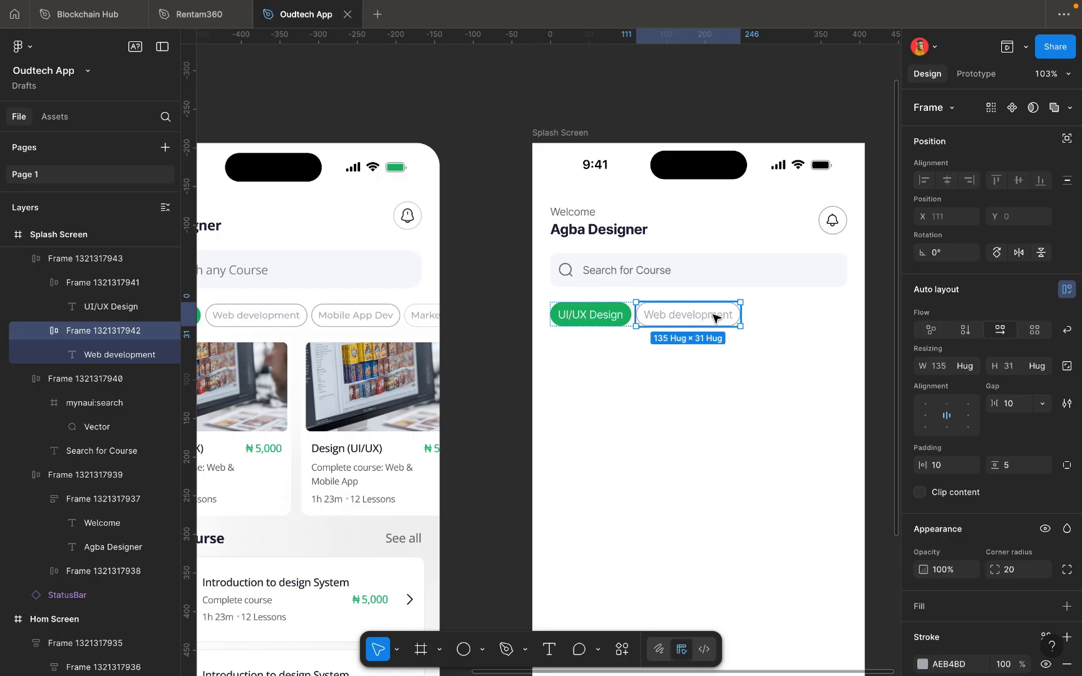
key("ctrl+d")
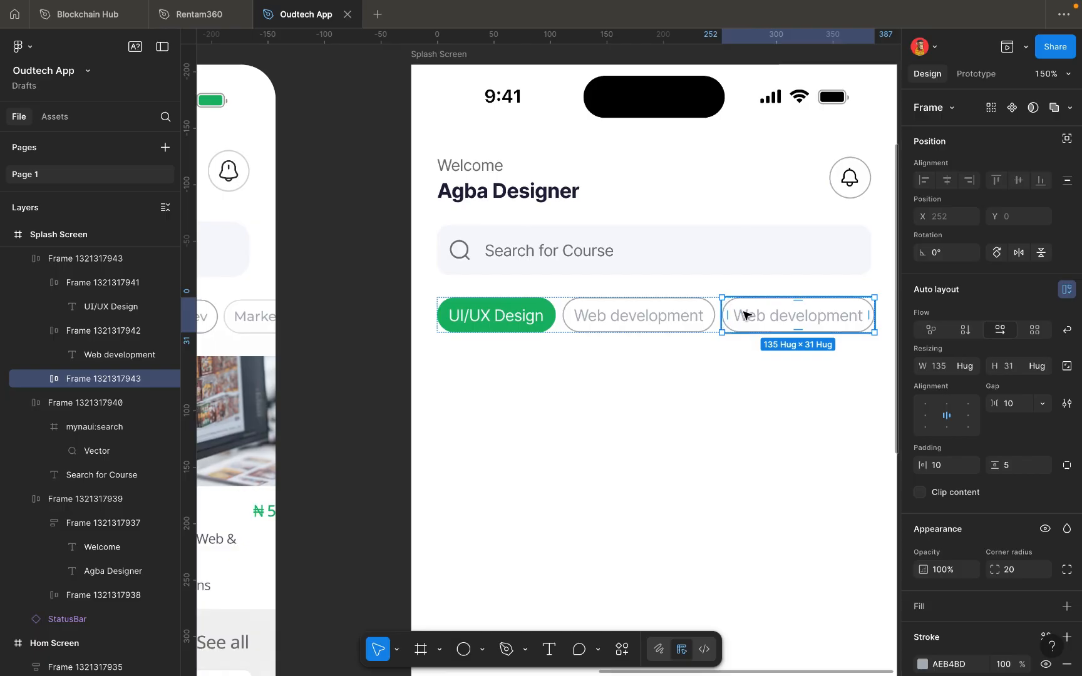
scroll(743, 315, "up", 3)
scroll(735, 315, "up", 4)
scroll(736, 315, "down", 4)
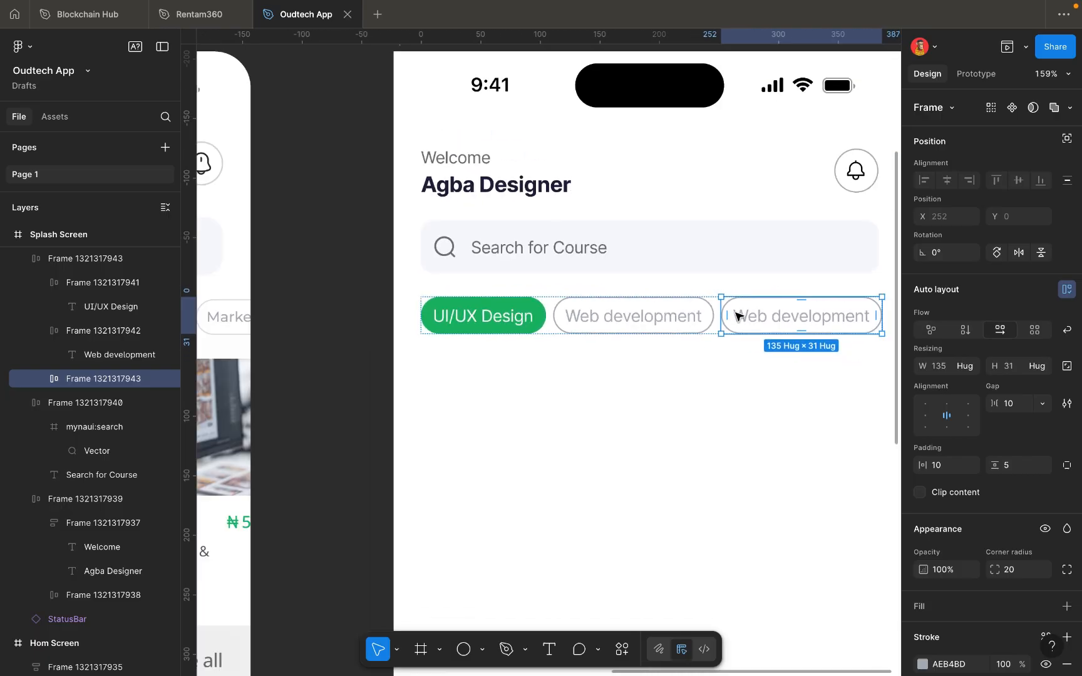
left_click(736, 363)
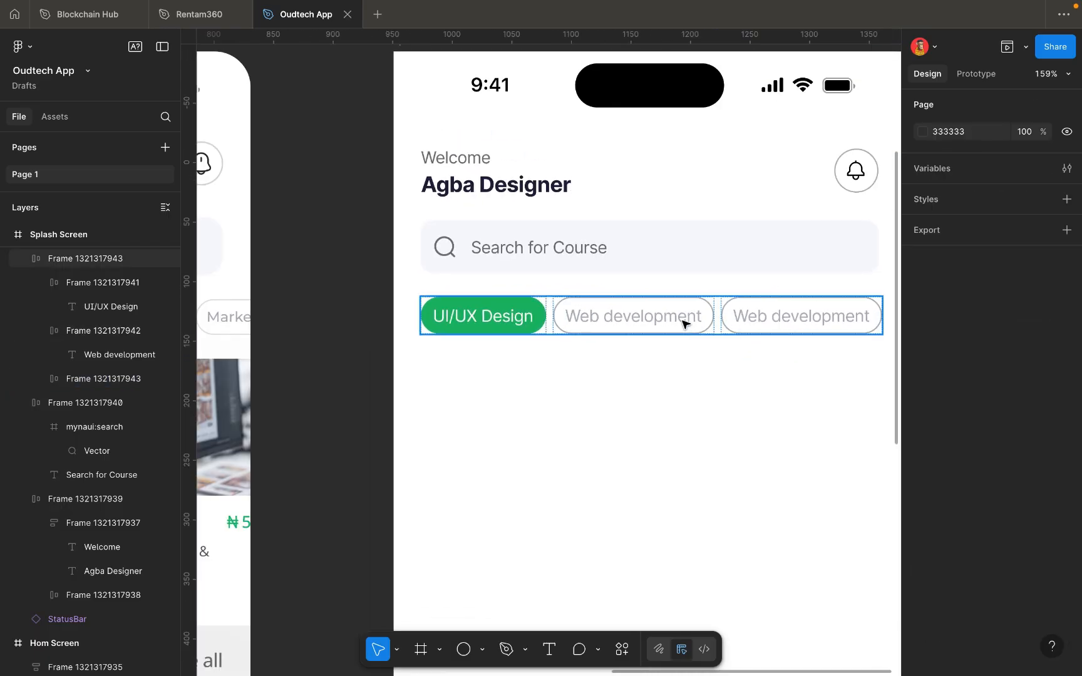
Change the label of the third chip in the Splash Screen's chip row to "Mobile App Dev".
left_click(682, 322)
scroll(739, 355, "down", 5)
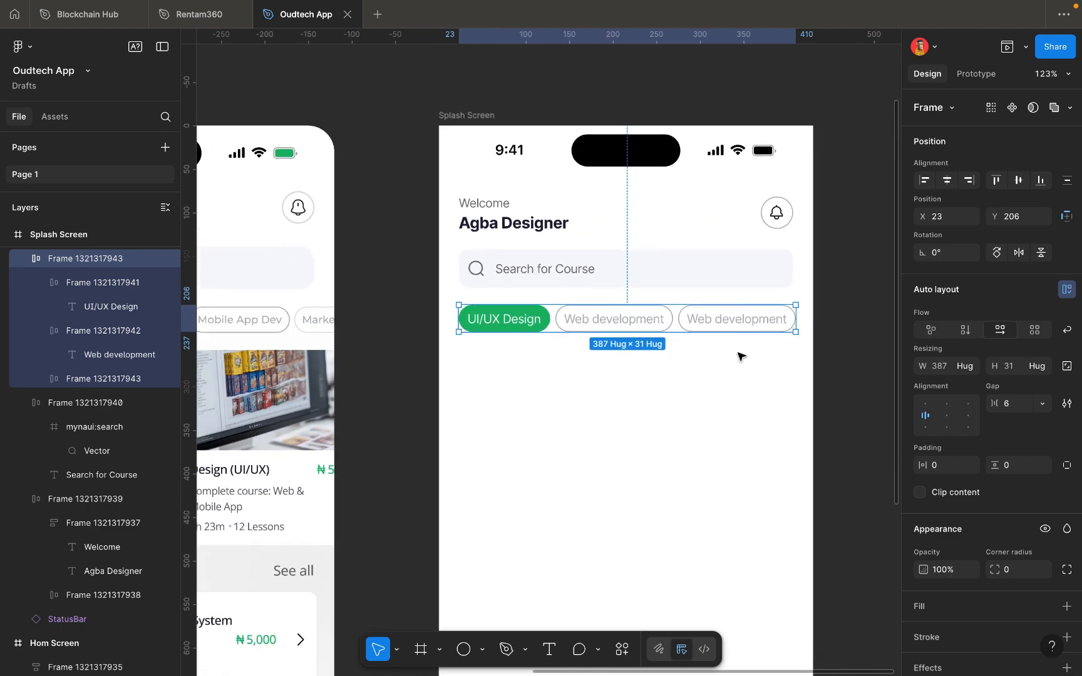
scroll(764, 330, "left", 5)
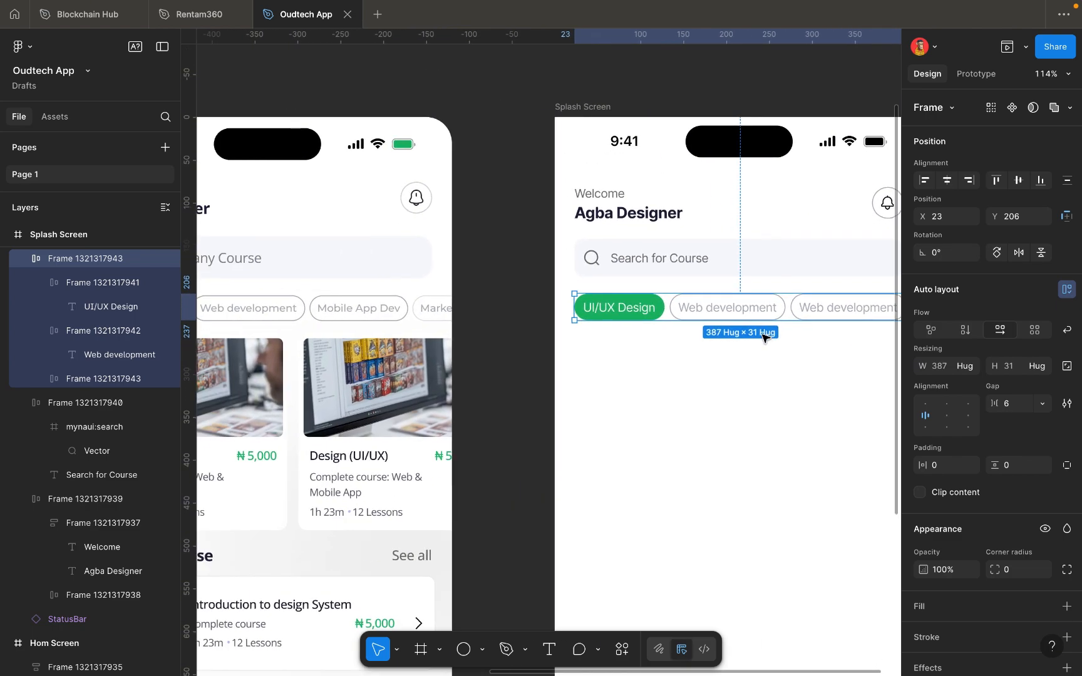
double_click(836, 301)
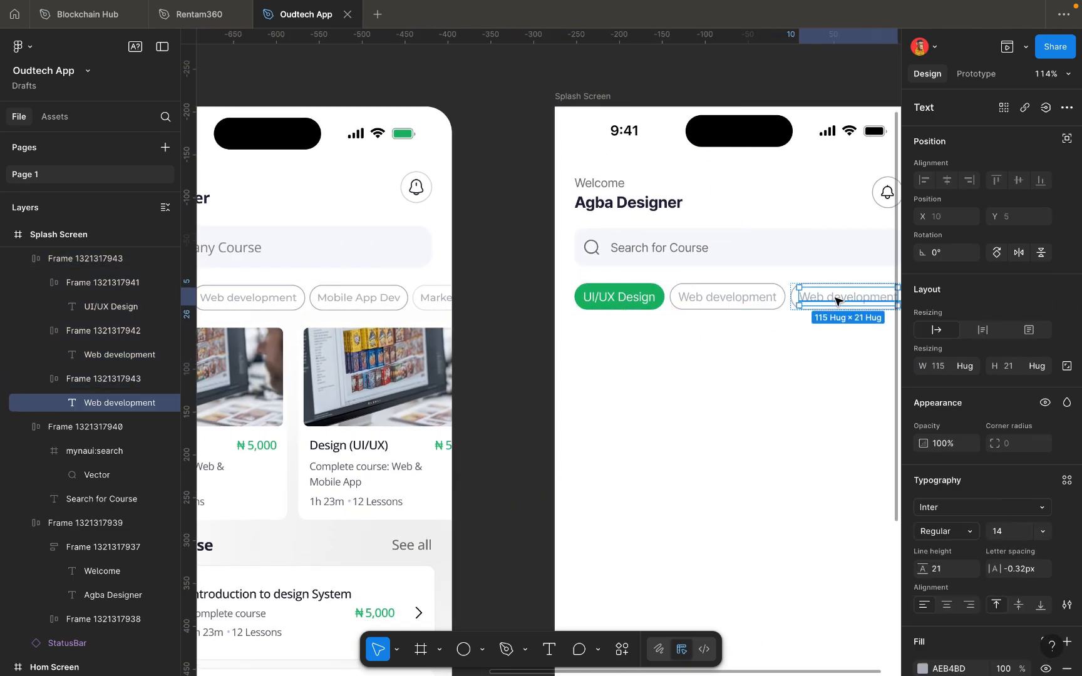
double_click(835, 299)
type("Mobi")
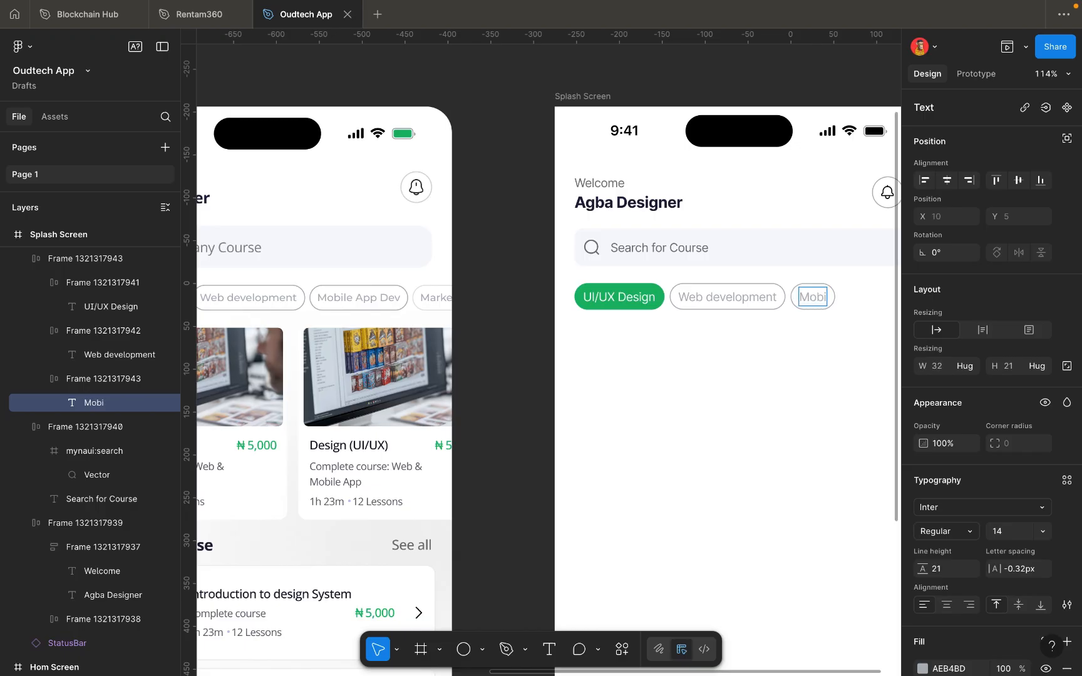
type("le App")
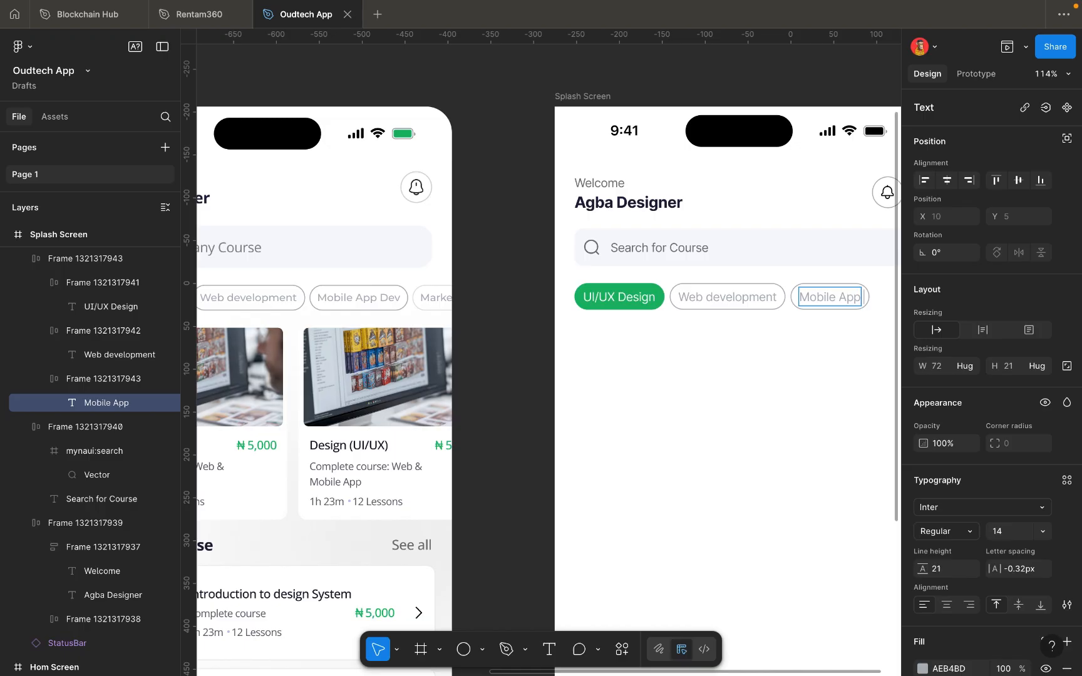
type(" Dev")
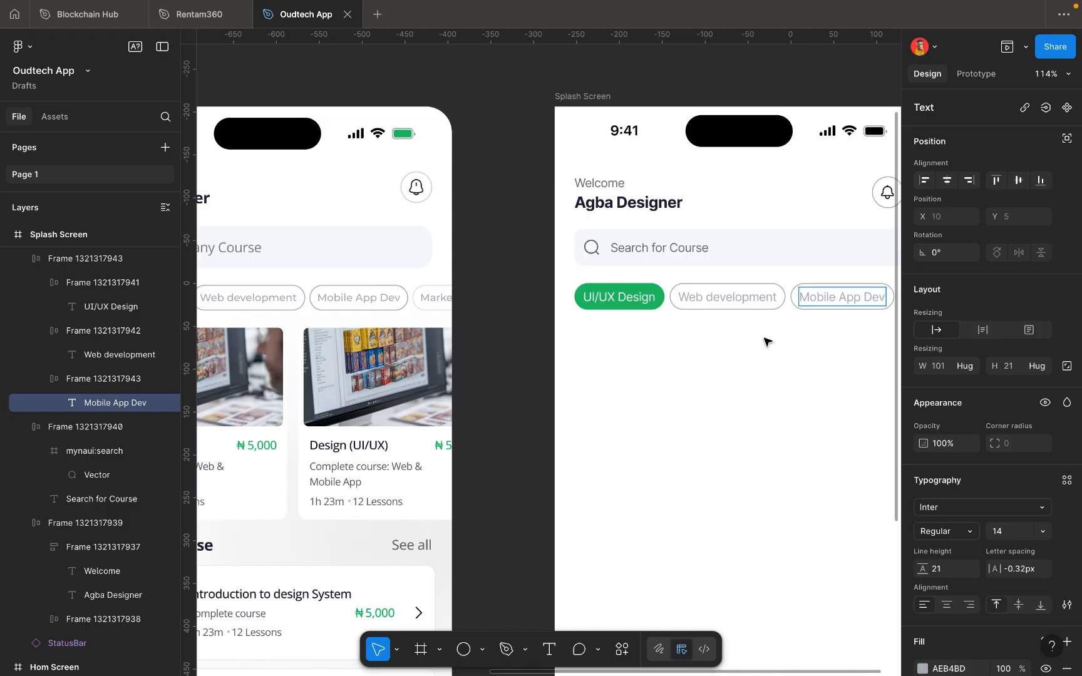
key("Escape")
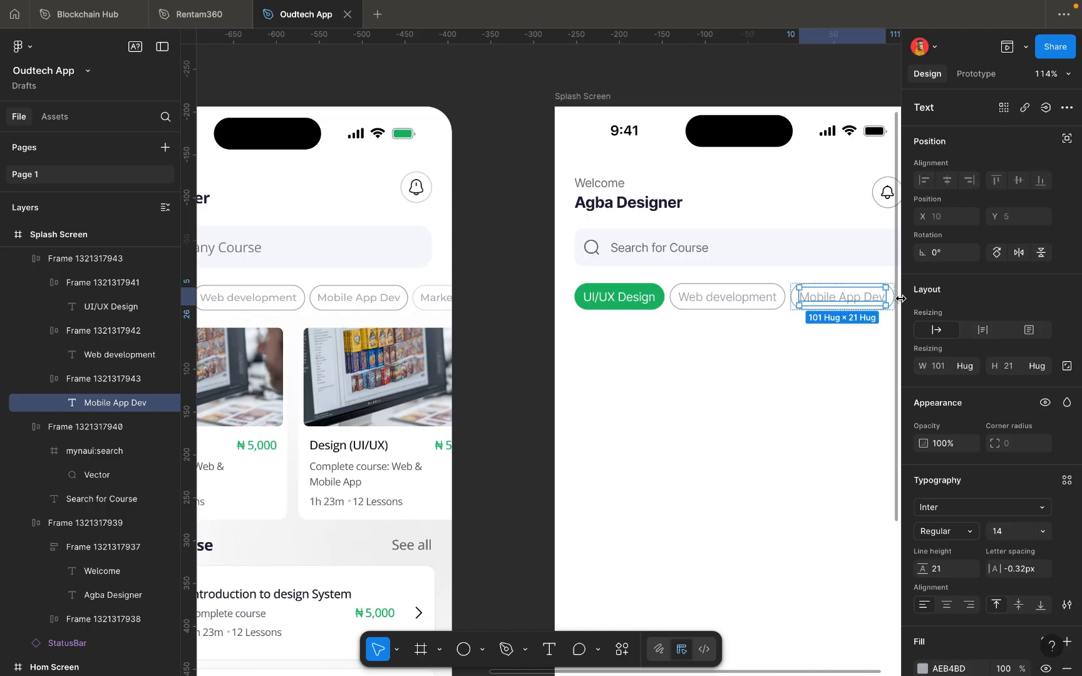
scroll(813, 379, "right", 5)
scroll(814, 379, "up", 2)
left_click(780, 381)
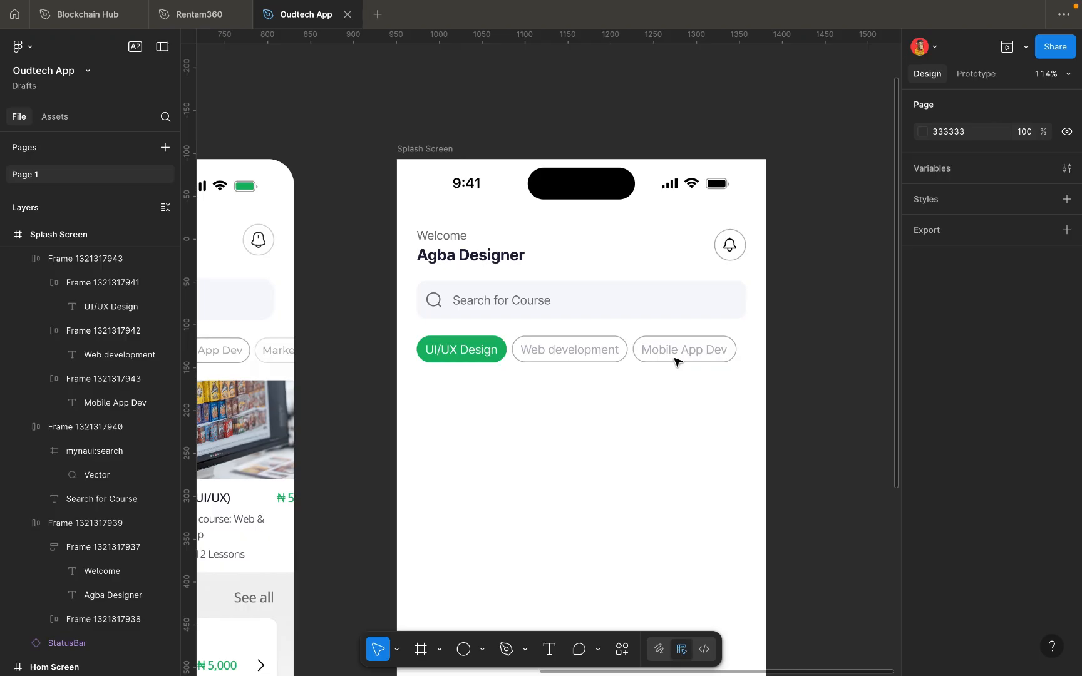
Duplicate the "Mobile App Dev" chip as a fourth chip in the row and change its label to "Marketing".
left_click(681, 352)
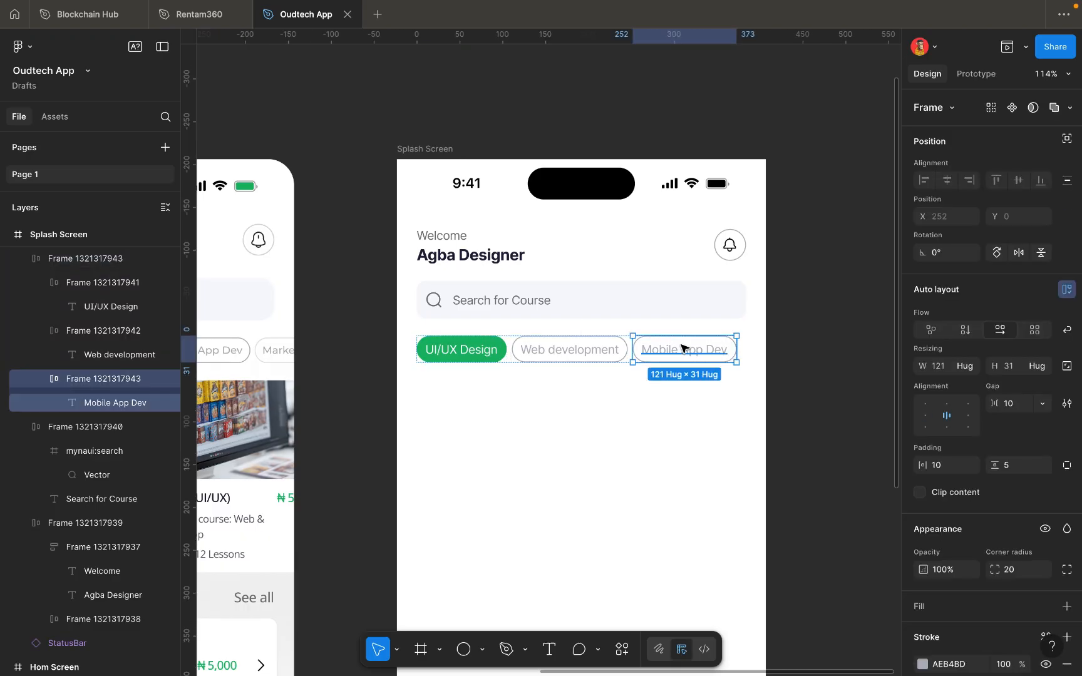
key("ctrl+d")
scroll(750, 349, "up", 5)
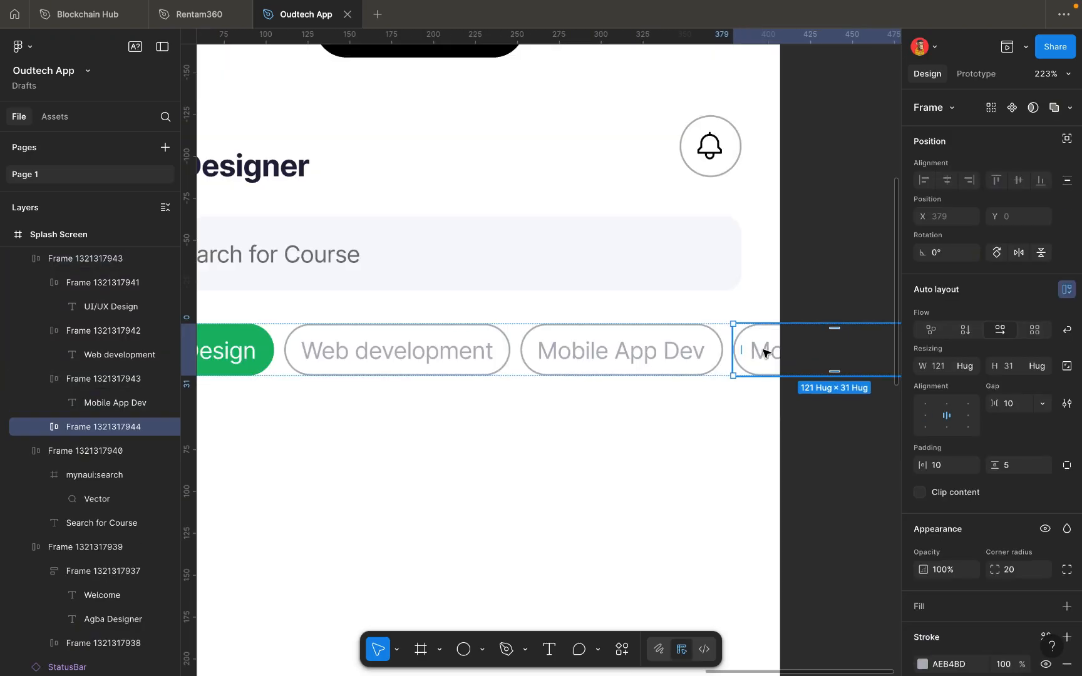
scroll(762, 353, "up", 6)
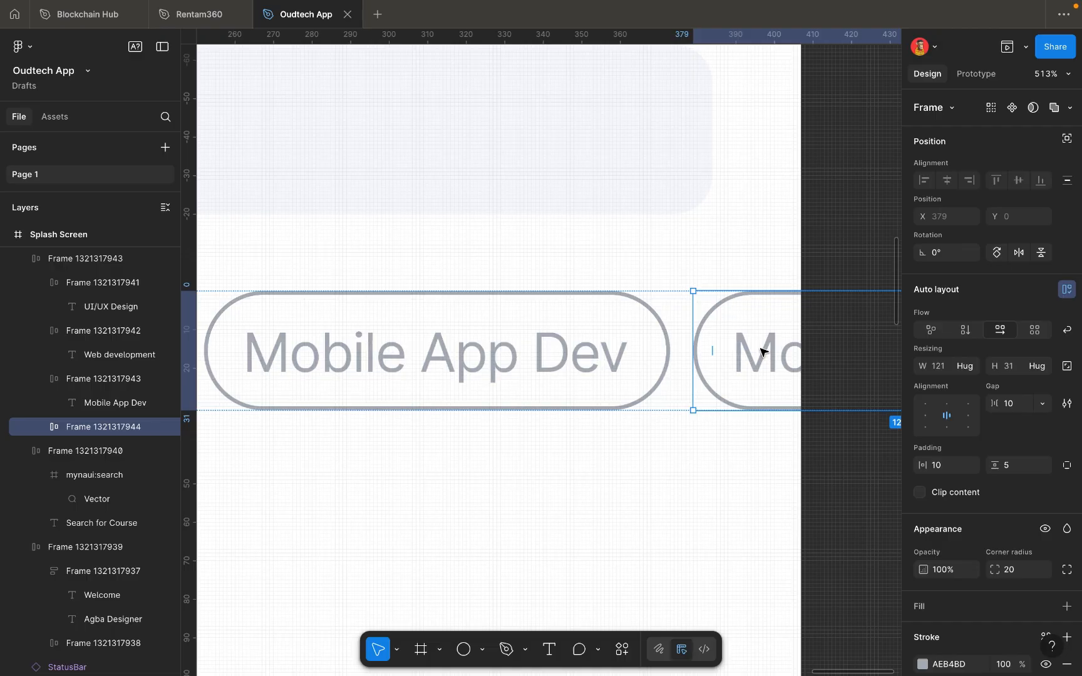
double_click(762, 350)
double_click(761, 350)
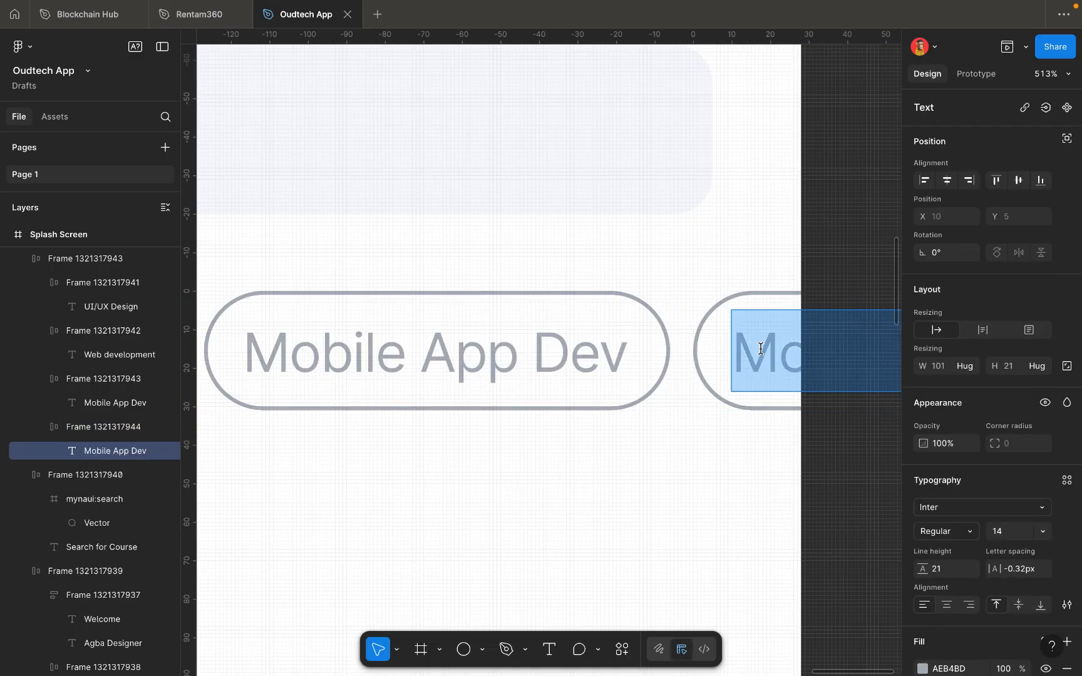
key("BackSpace")
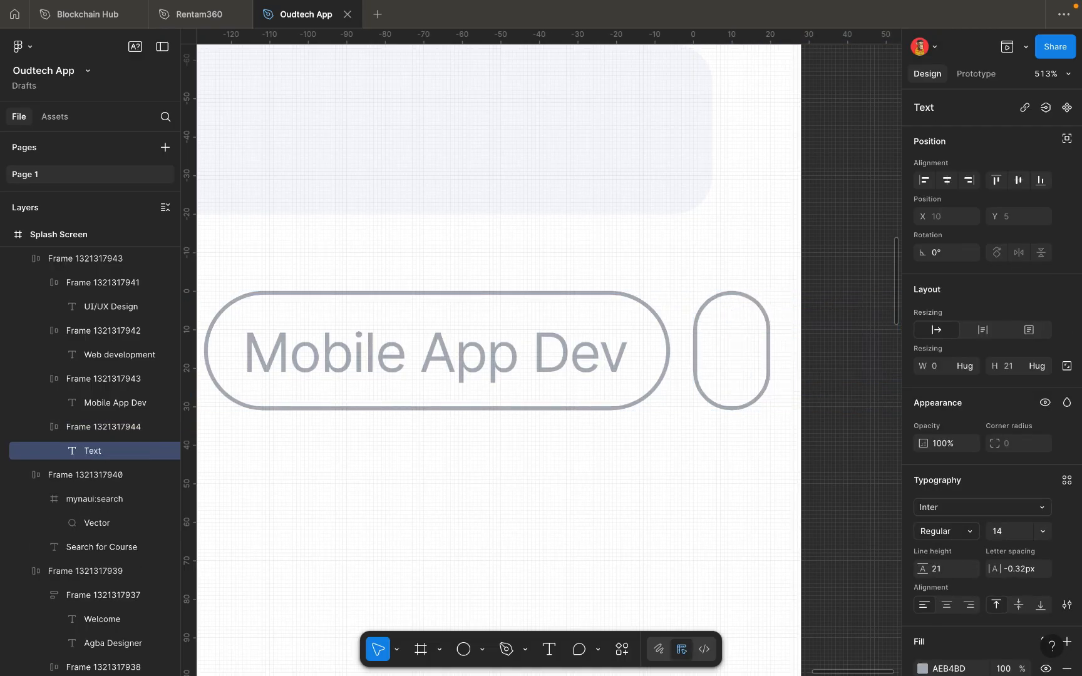
type("Marketing")
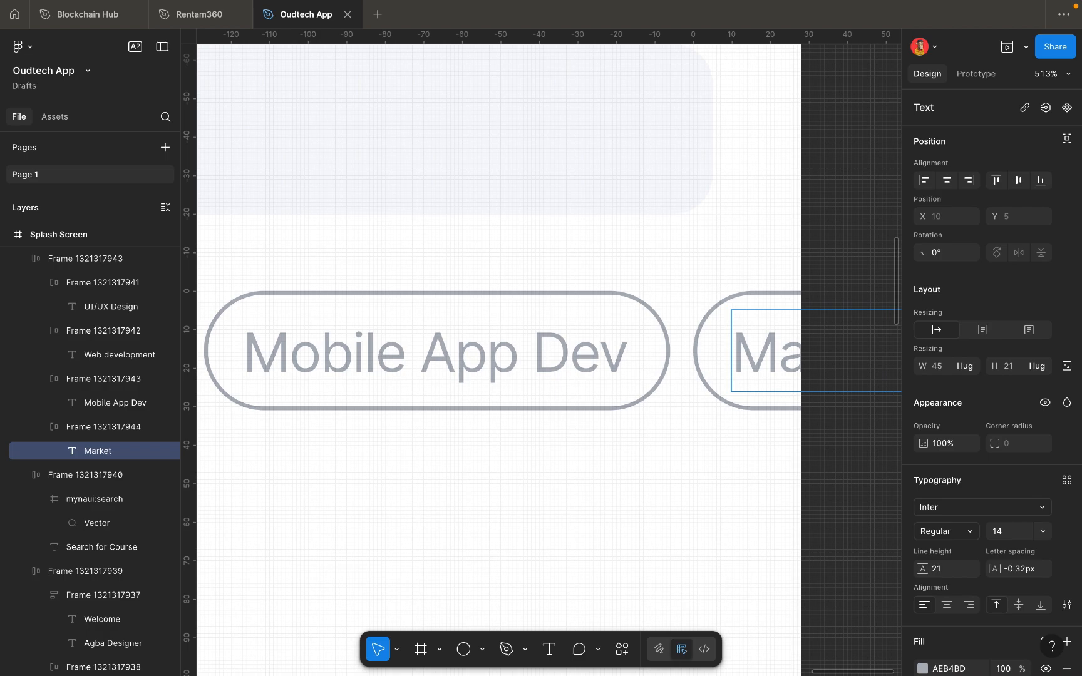
key("Escape")
key("Escape")
scroll(725, 487, "down", 10)
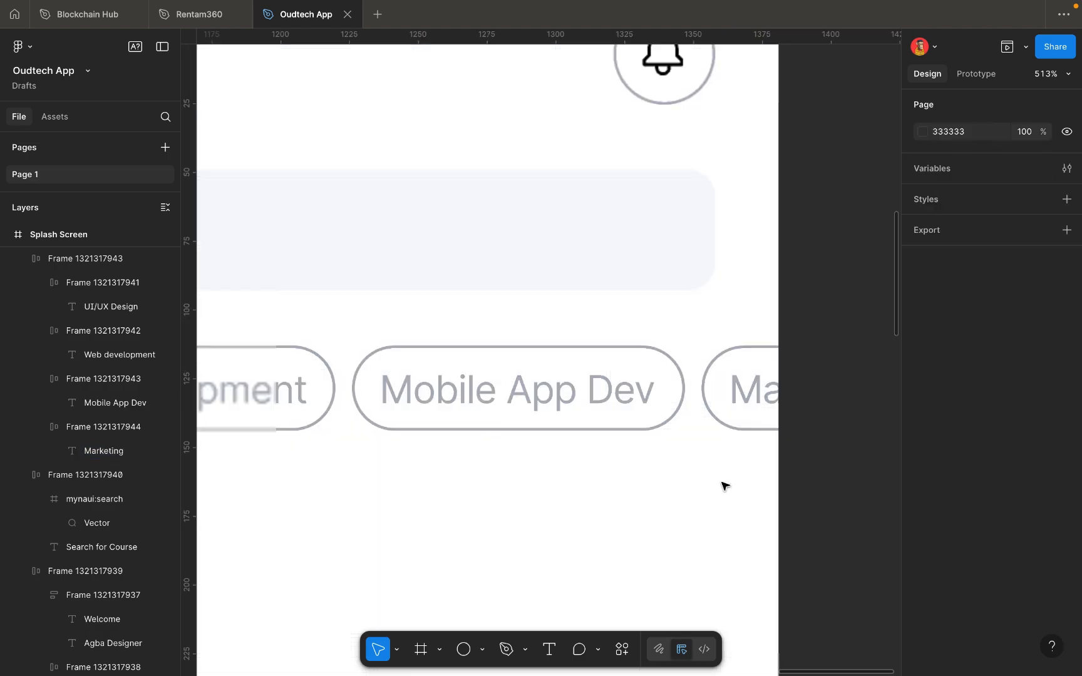
scroll(695, 487, "down", 5)
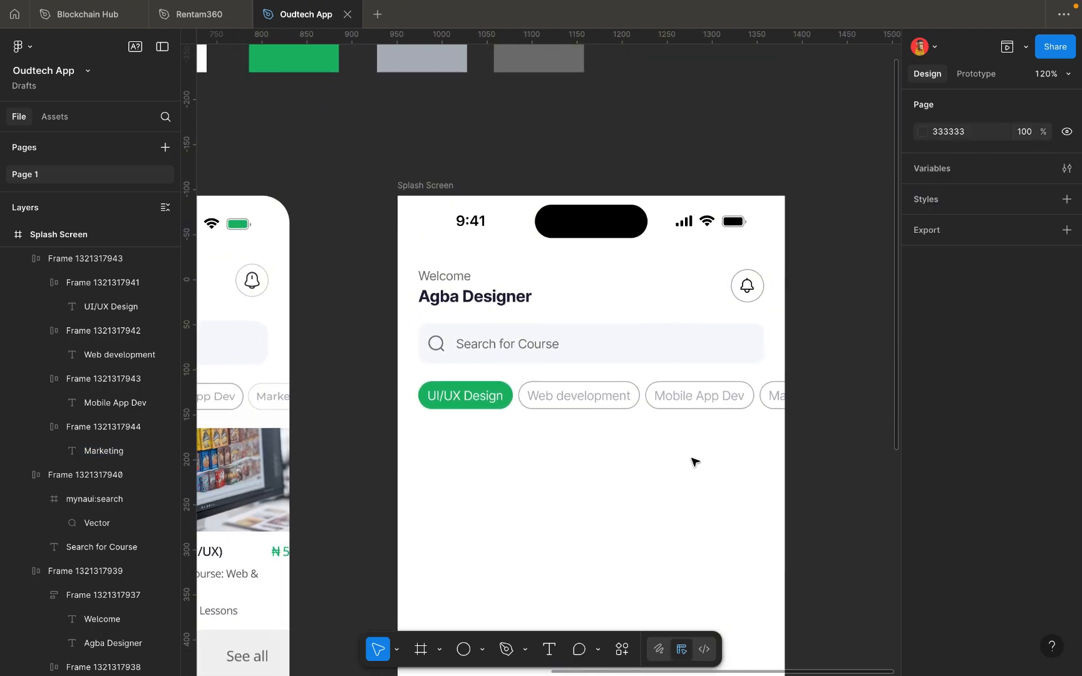
Compare the Splash Screen's chip row with the Hom Screen and examine the course cards below the reference chips.
scroll(693, 435, "down", 1)
scroll(692, 436, "left", 1)
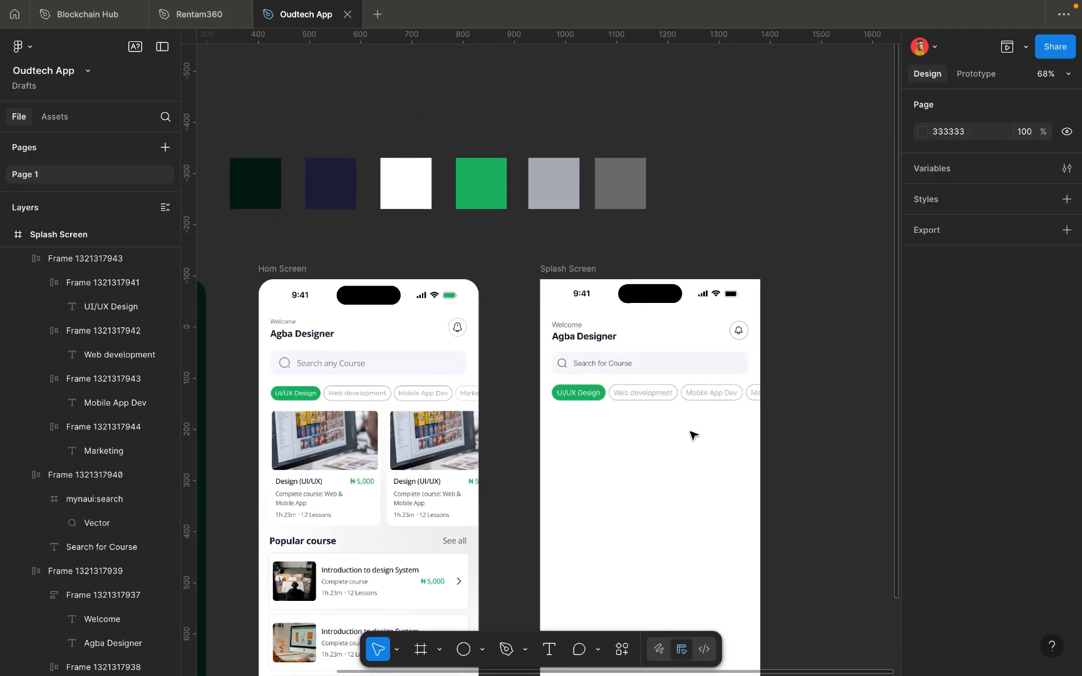
left_click(671, 398)
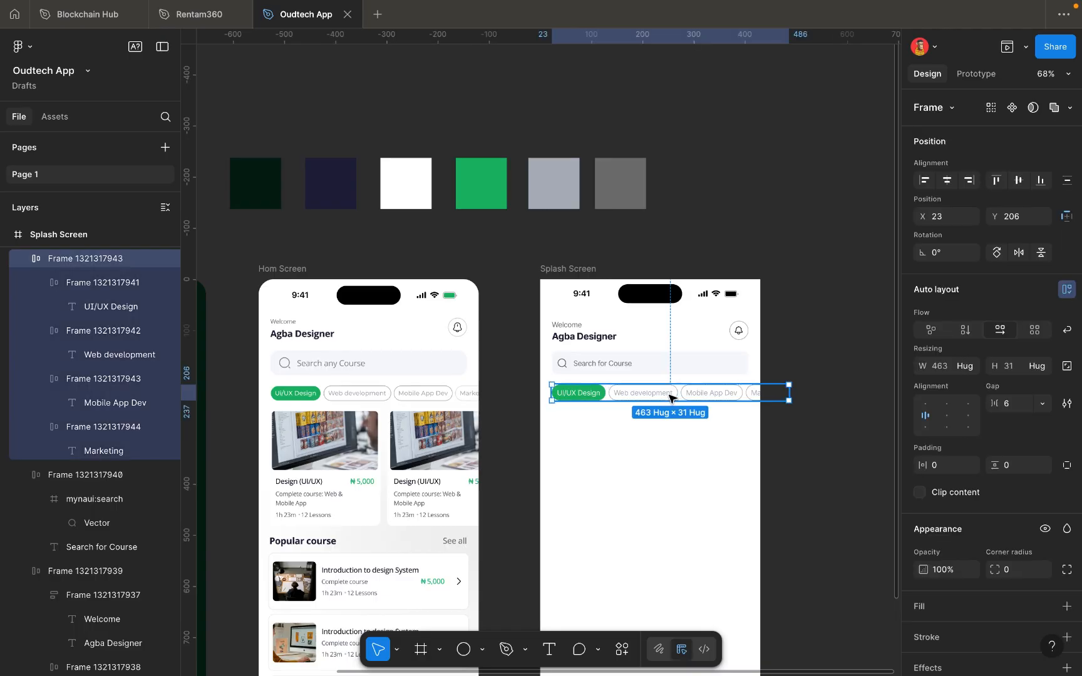
scroll(669, 398, "up", 1)
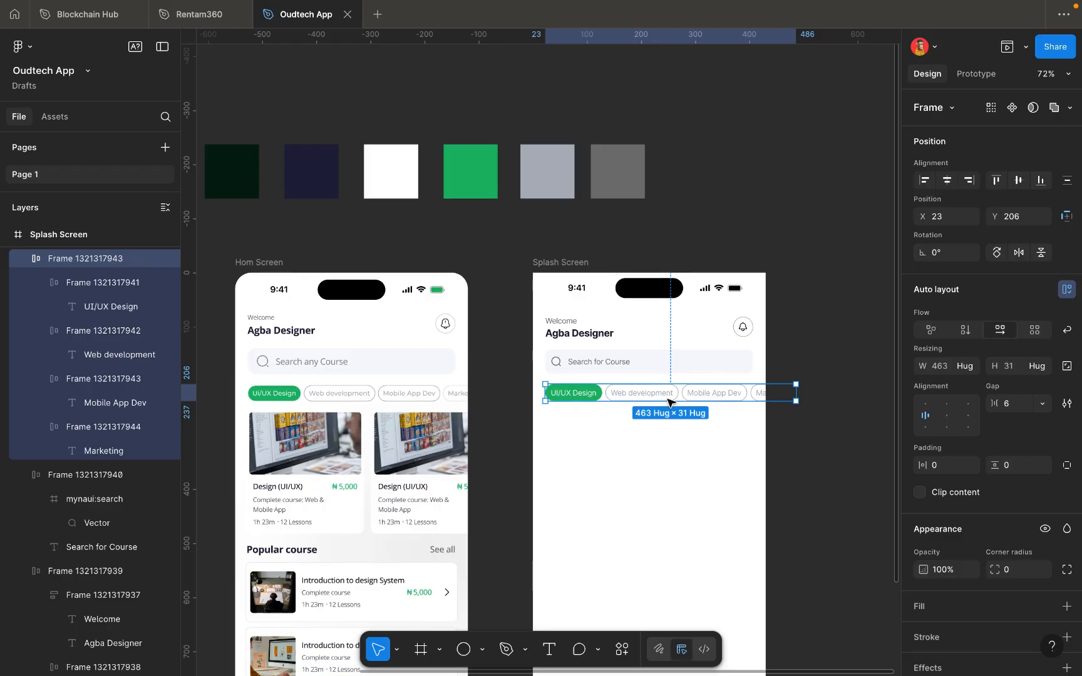
left_click(686, 442)
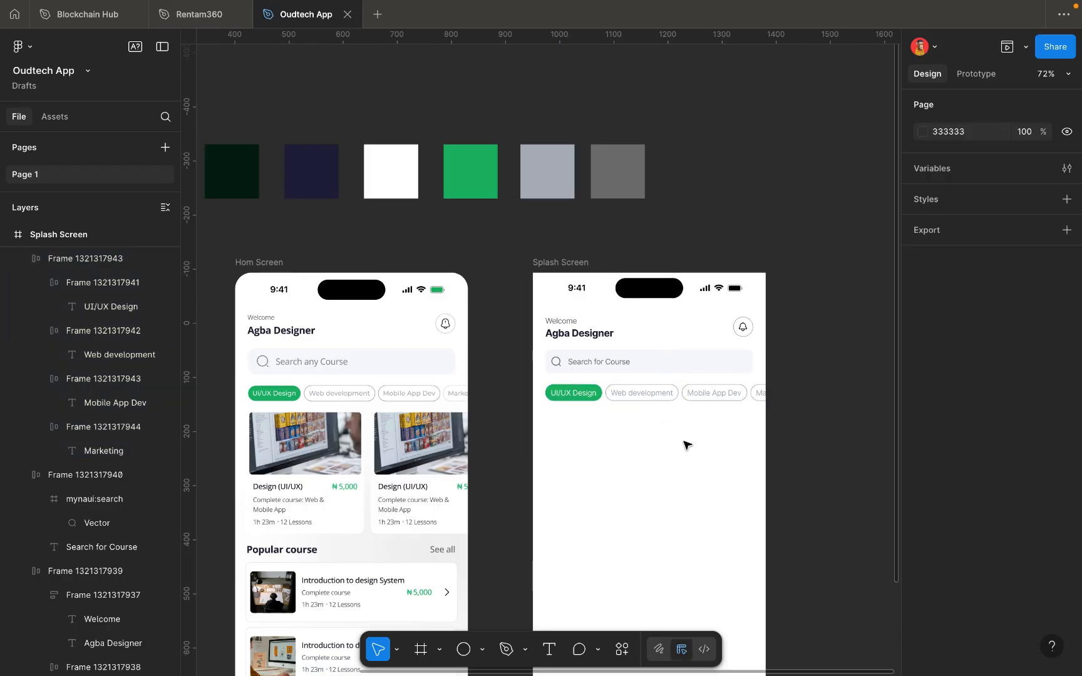
scroll(687, 445, "down", 2)
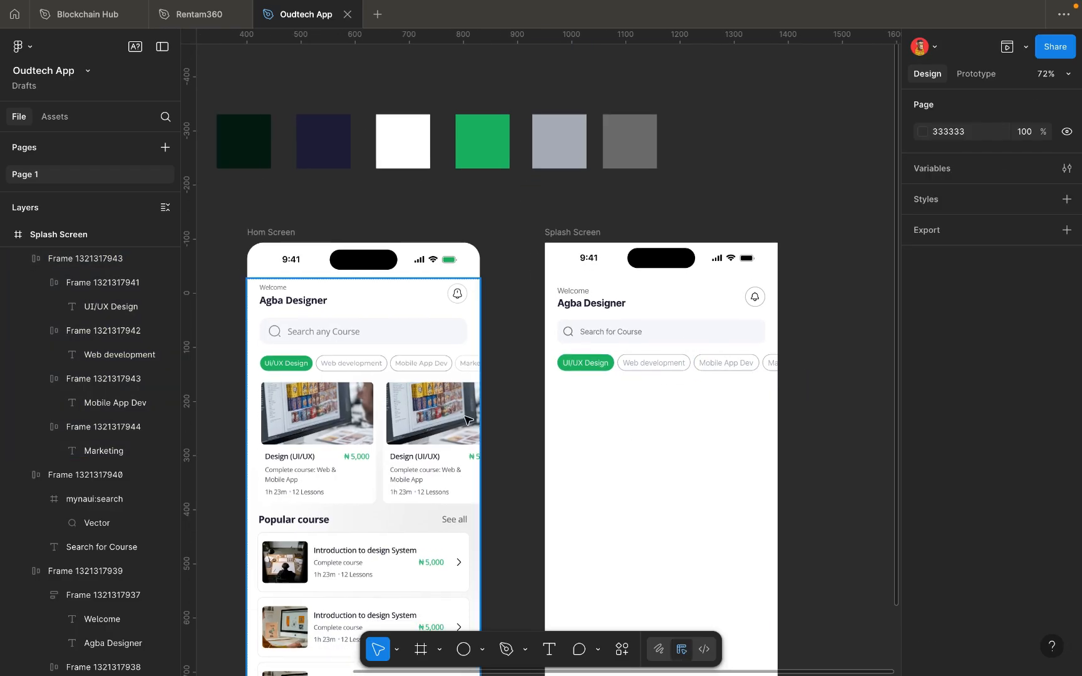
scroll(401, 410, "up", 5)
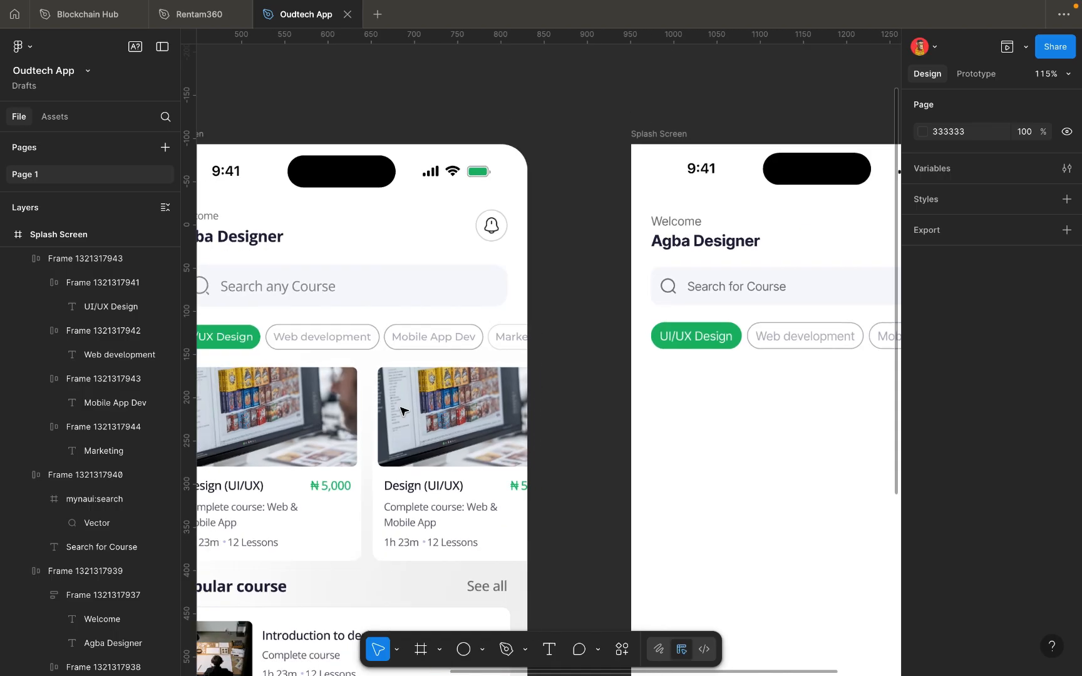
scroll(388, 476, "left", 3)
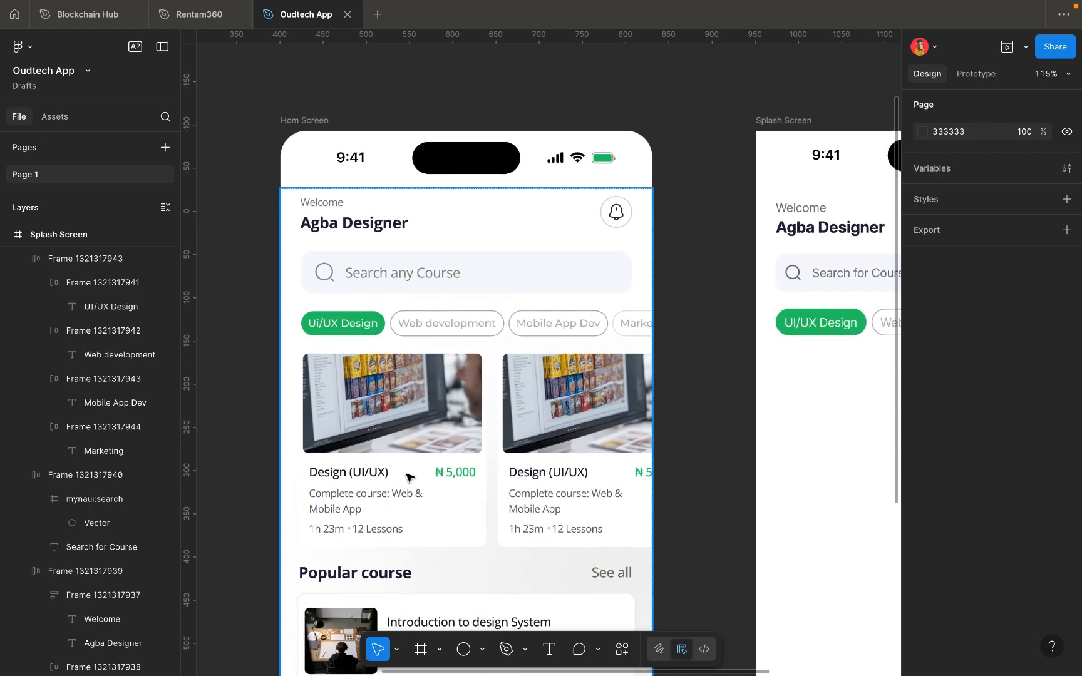
scroll(405, 475, "down", 3)
scroll(407, 478, "right", 6)
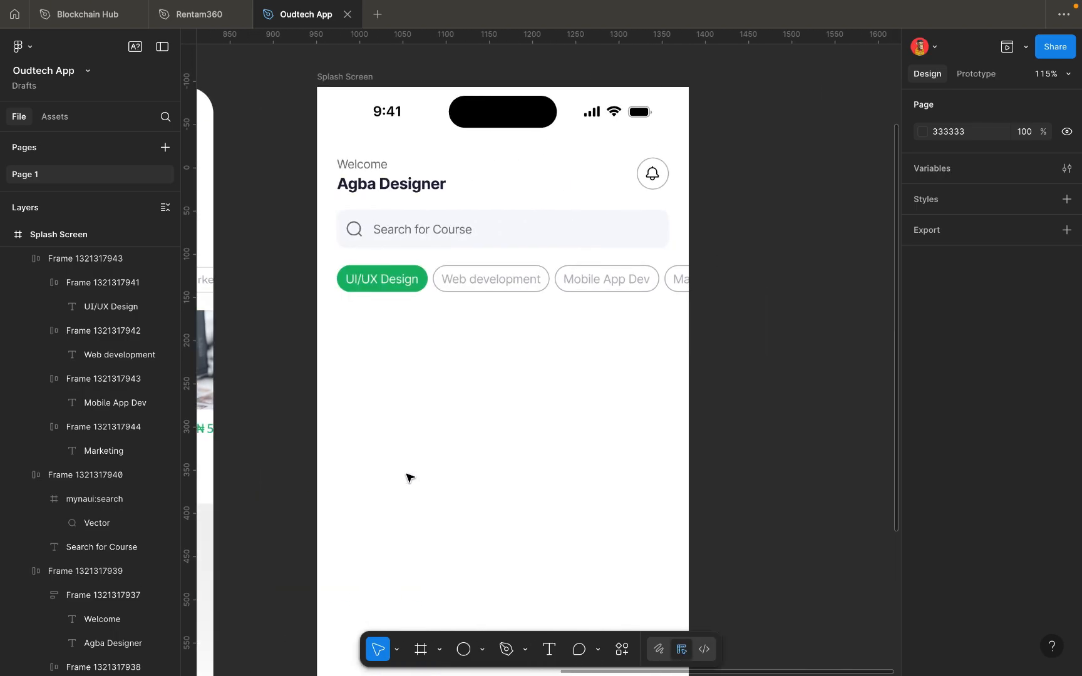
scroll(410, 478, "down", 4)
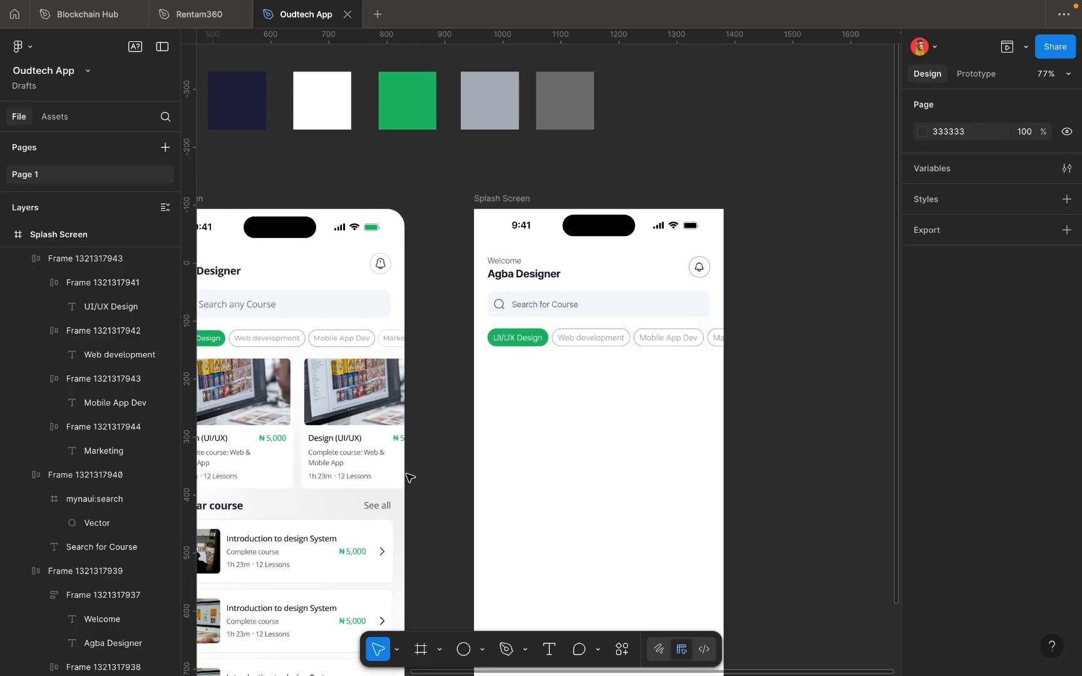
scroll(408, 476, "left", 2)
scroll(387, 415, "up", 3)
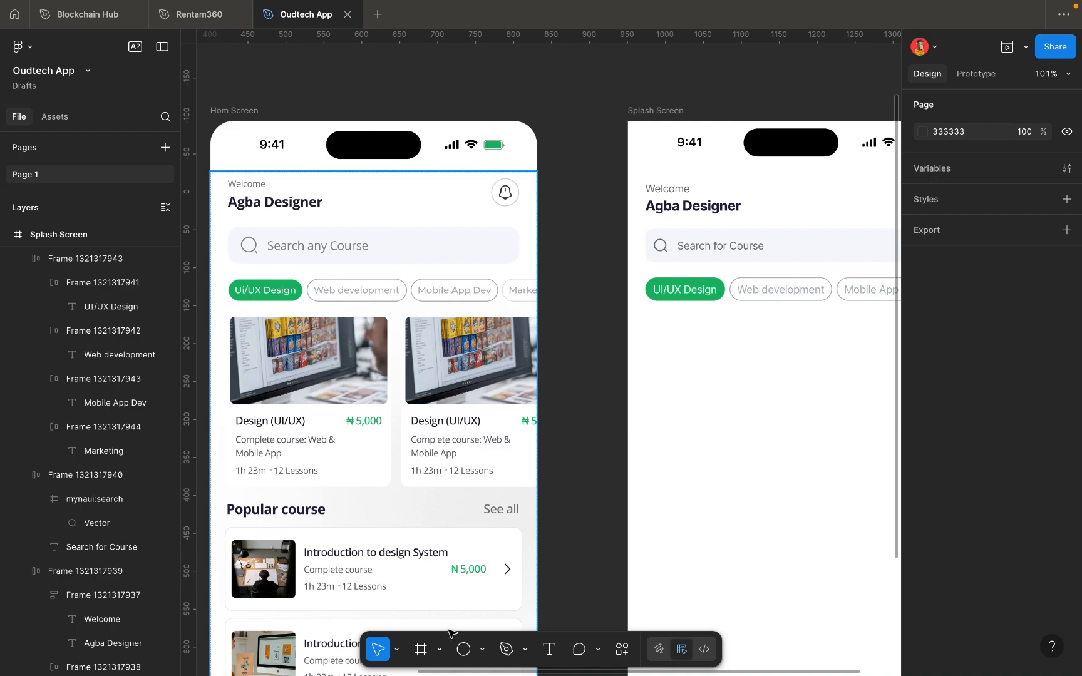
Draw a frame about 183 × 172 below the Splash Screen's chip row and give it a white FFFFFF fill.
left_click(421, 651)
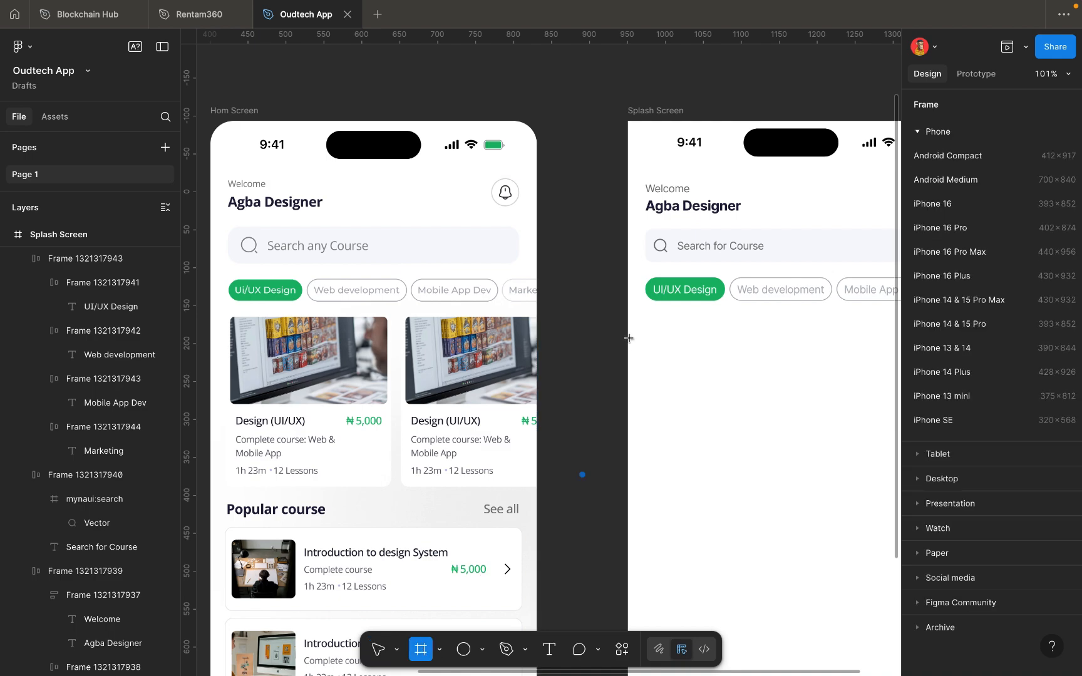
left_click_drag(652, 320, 790, 450)
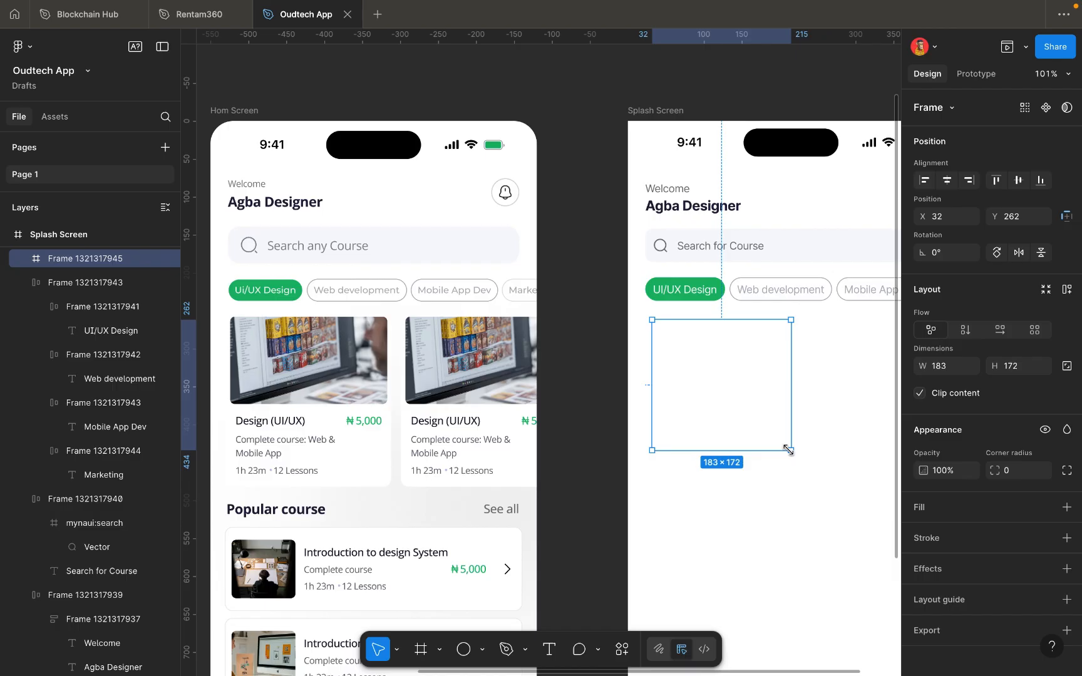
left_click(934, 512)
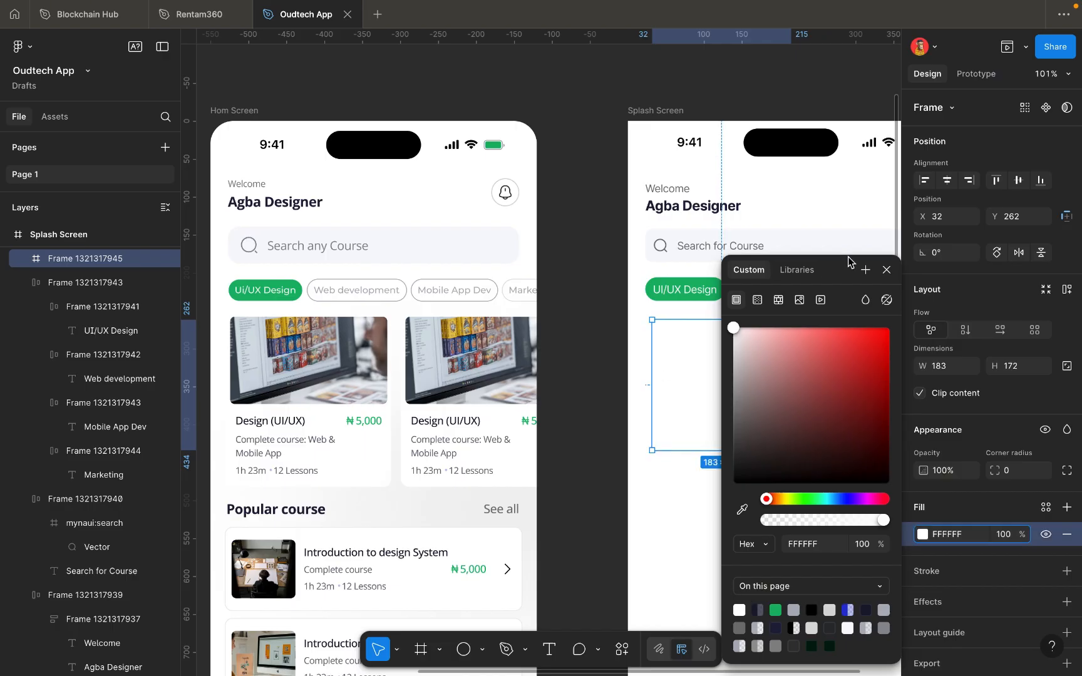
left_click(887, 270)
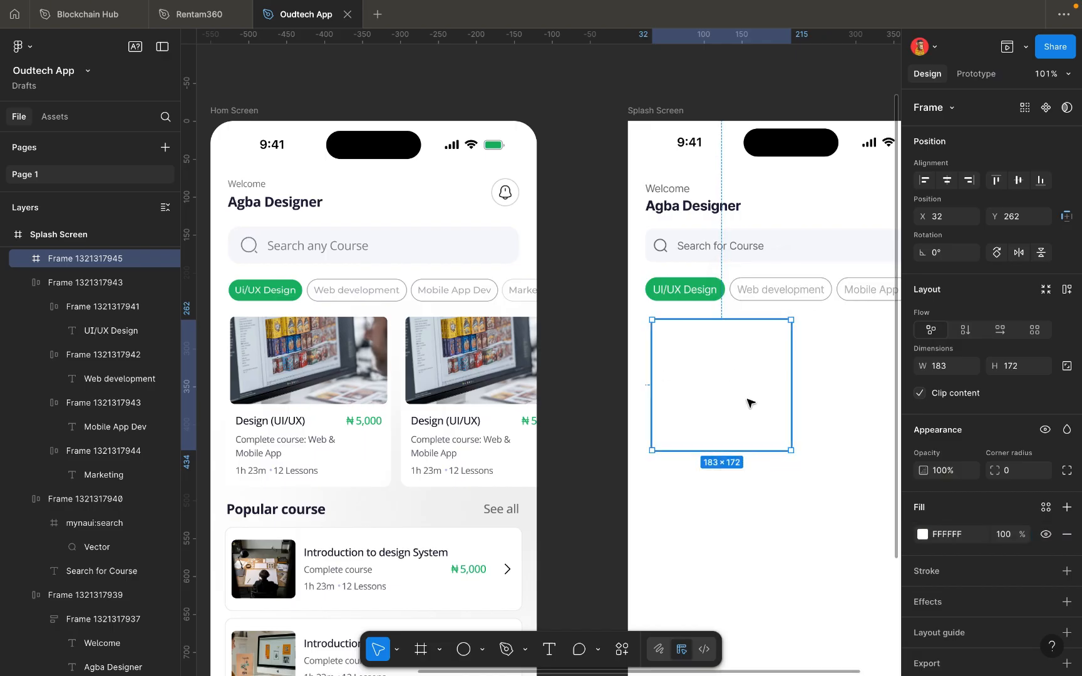
Resize the new white frame to match the Hom Screen's first course card, 218 wide and 230 high.
scroll(749, 402, "down", 2)
scroll(750, 402, "right", 1)
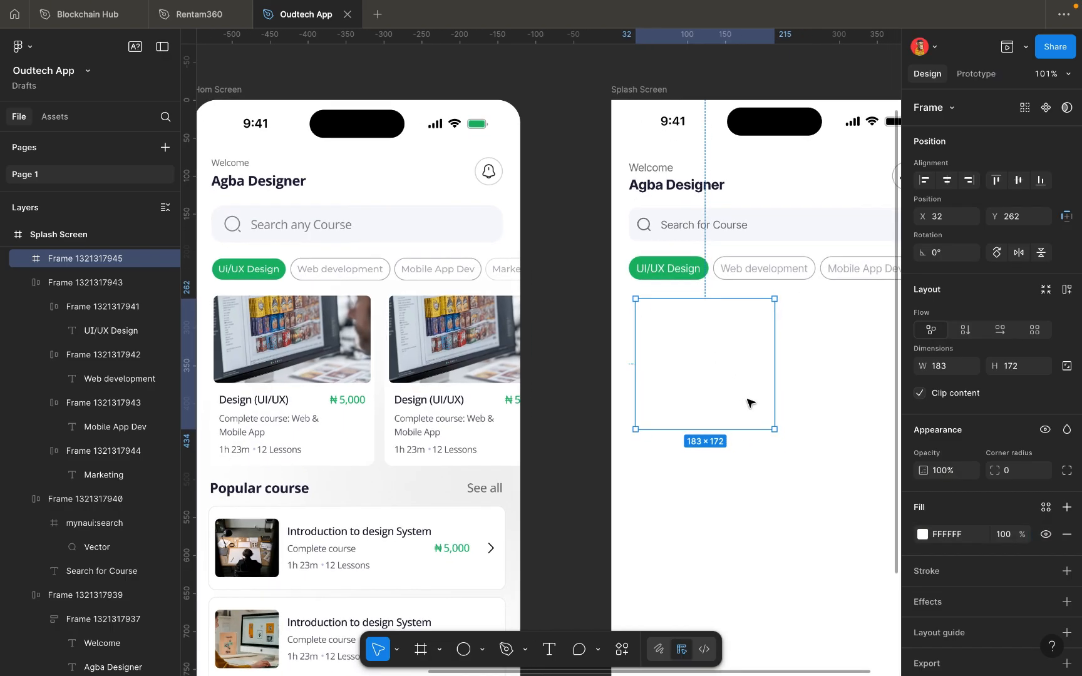
left_click(337, 426)
double_click(337, 426)
double_click(336, 426)
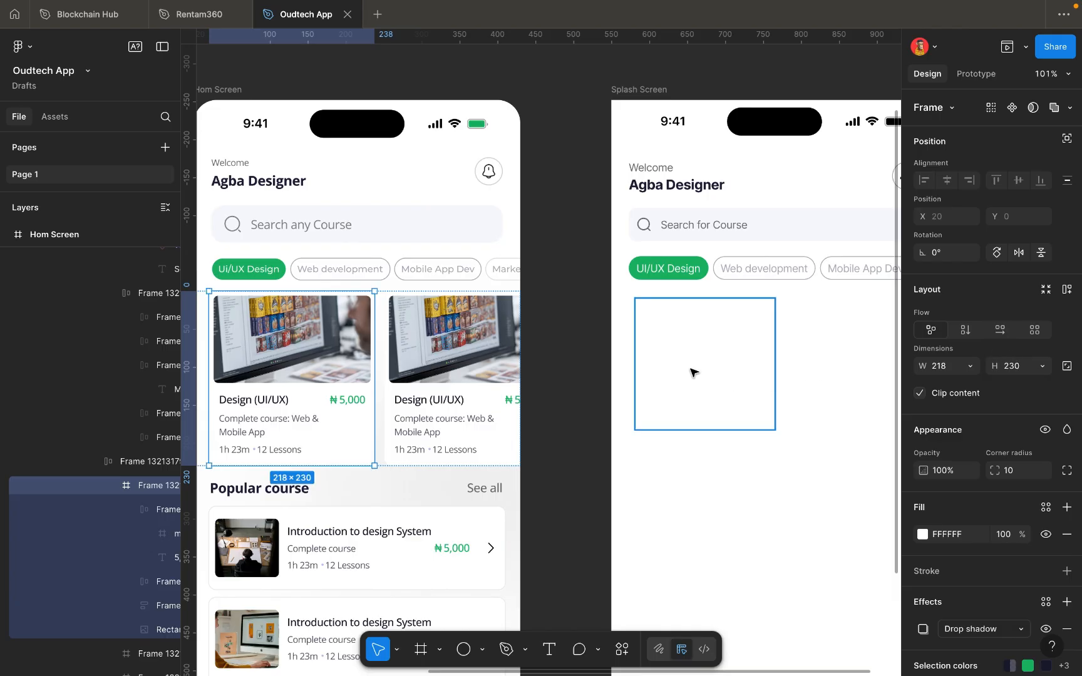
left_click(701, 372)
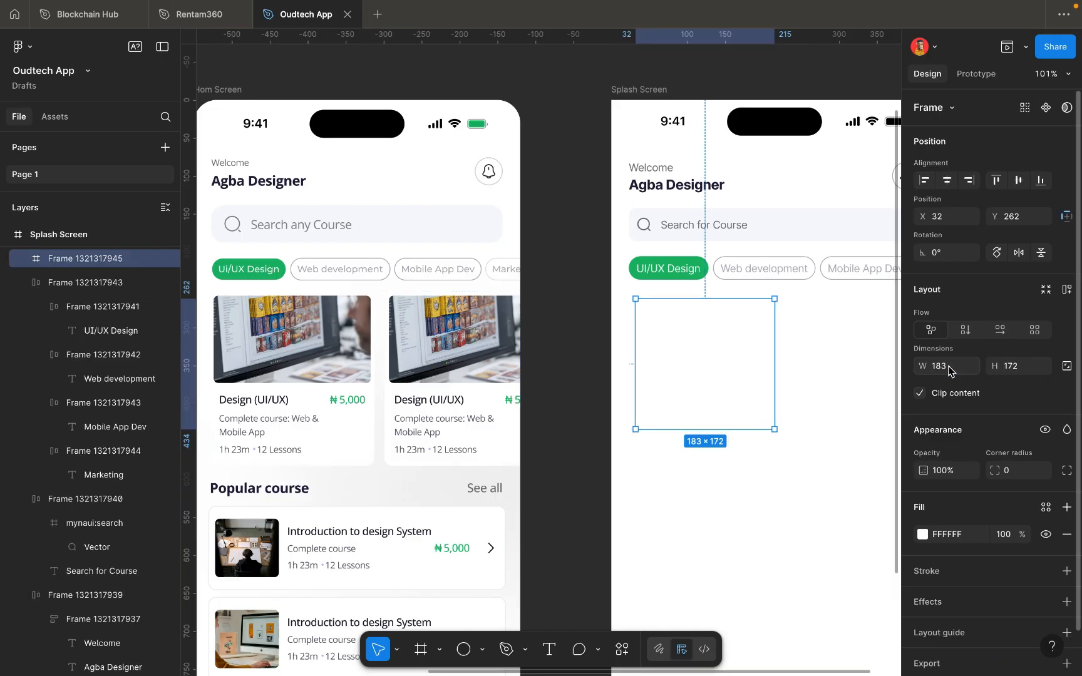
left_click(946, 366)
key("BackSpace")
type("2")
left_click(1014, 368)
key("BackSpace")
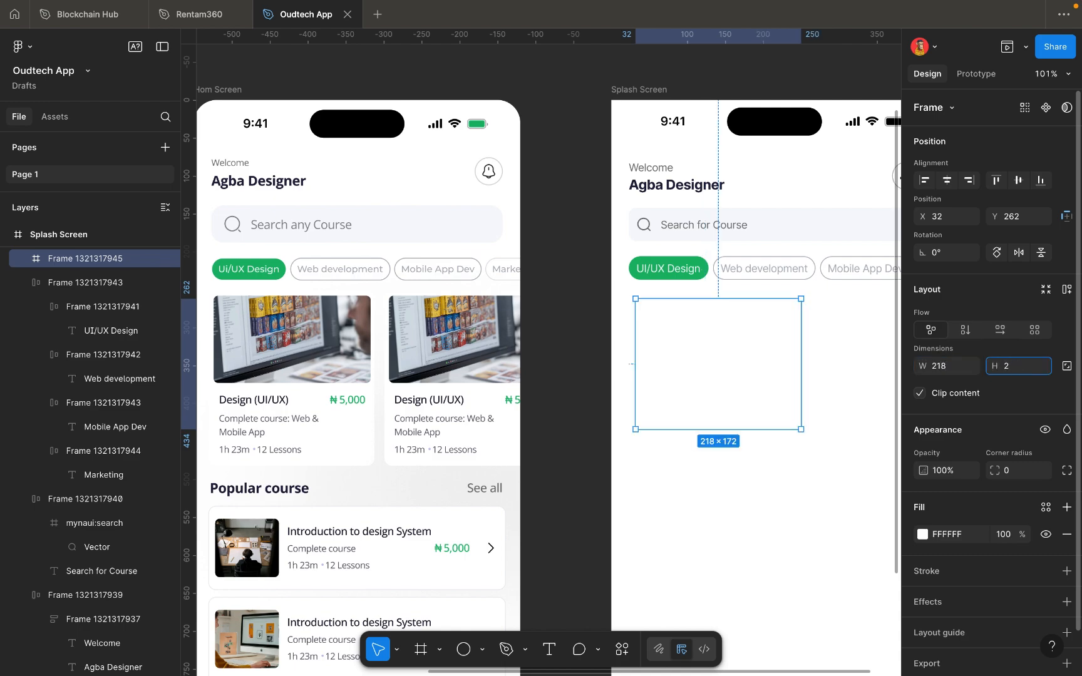
left_click(845, 437)
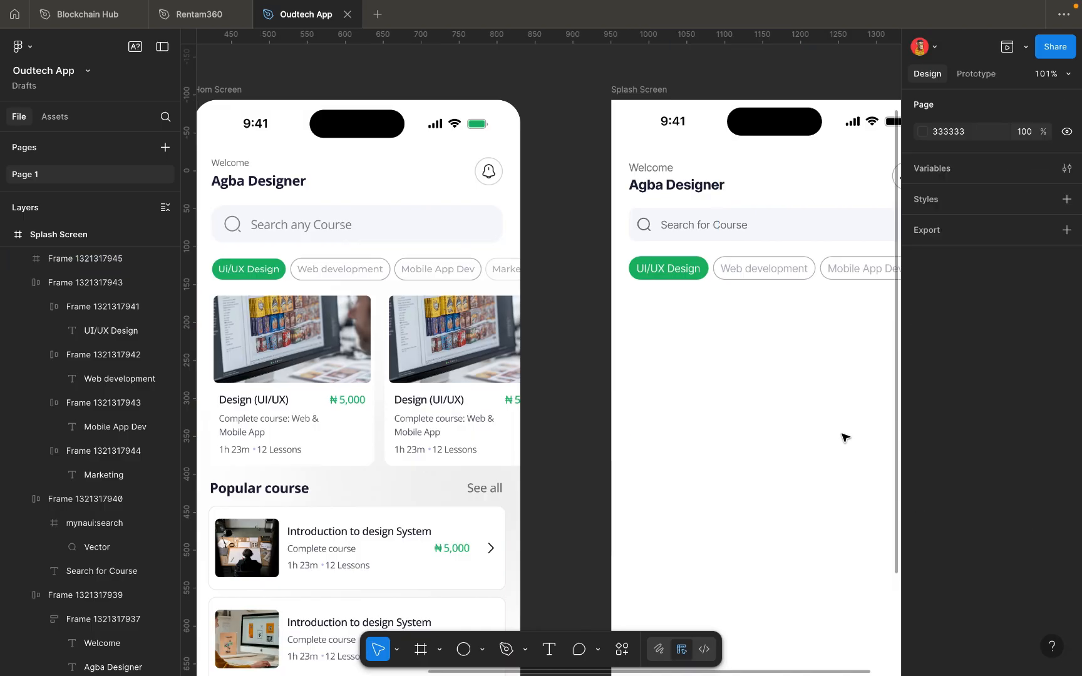
Round the corners of the white card frame on the Splash Screen with a corner radius of 8.
left_click(763, 389)
scroll(763, 388, "down", 3)
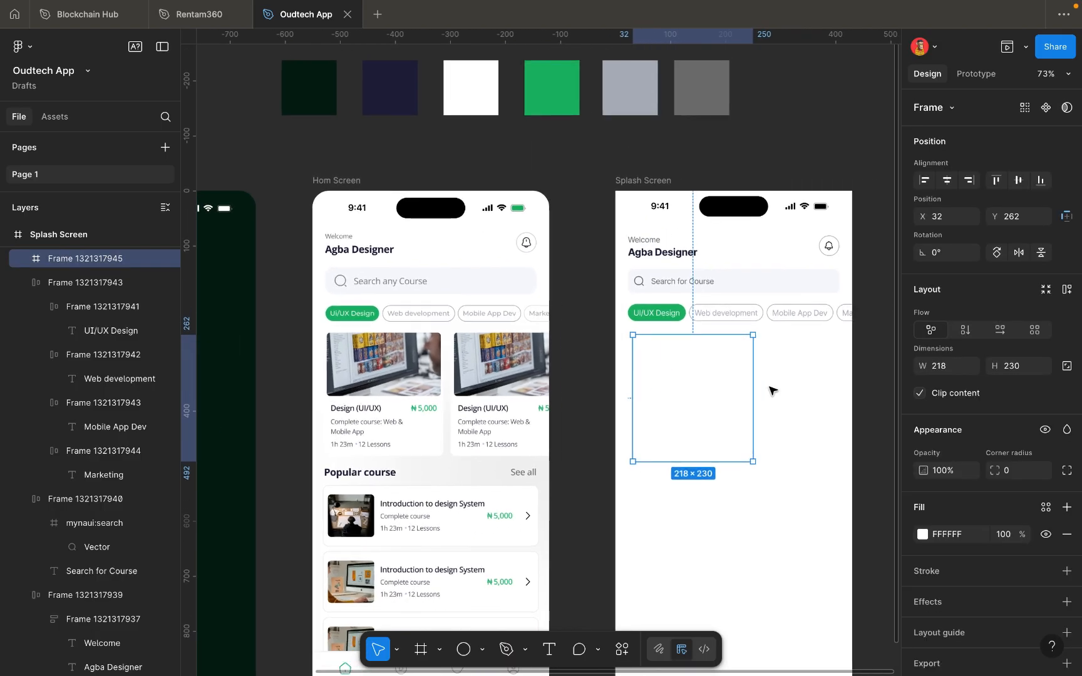
left_click(1027, 470)
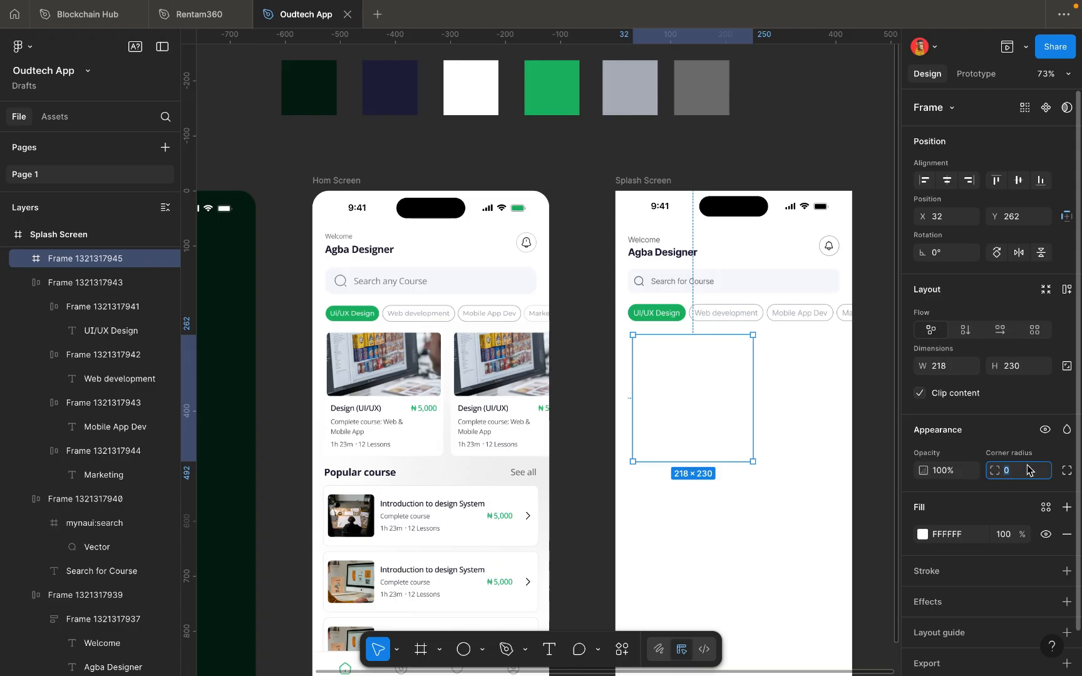
type("8")
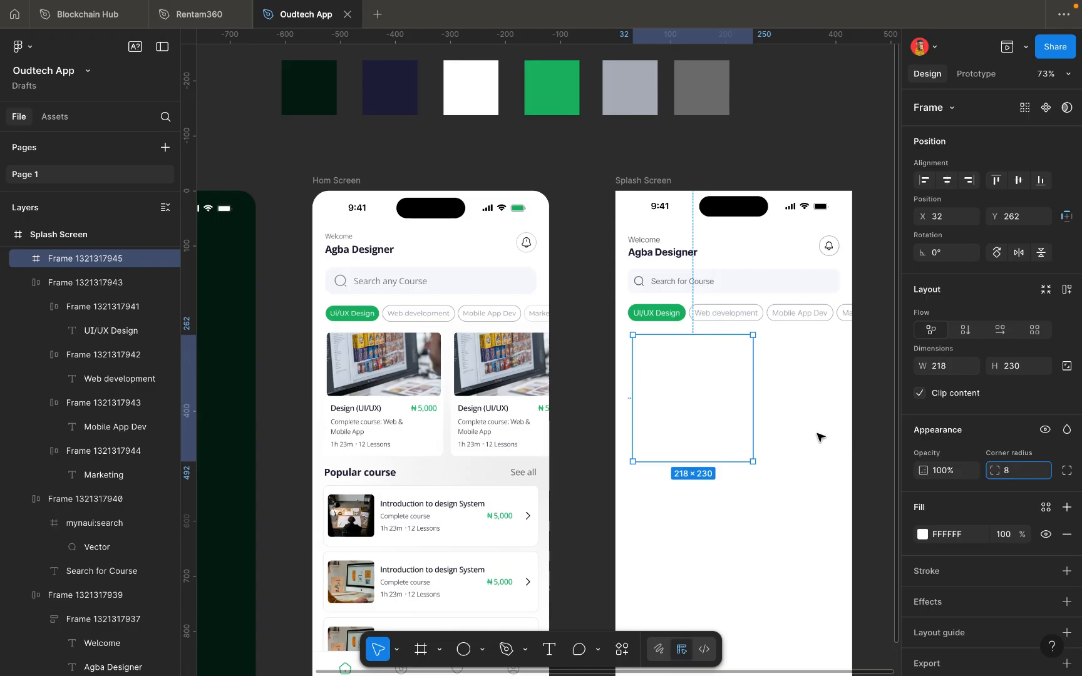
left_click(741, 434)
left_click(714, 424)
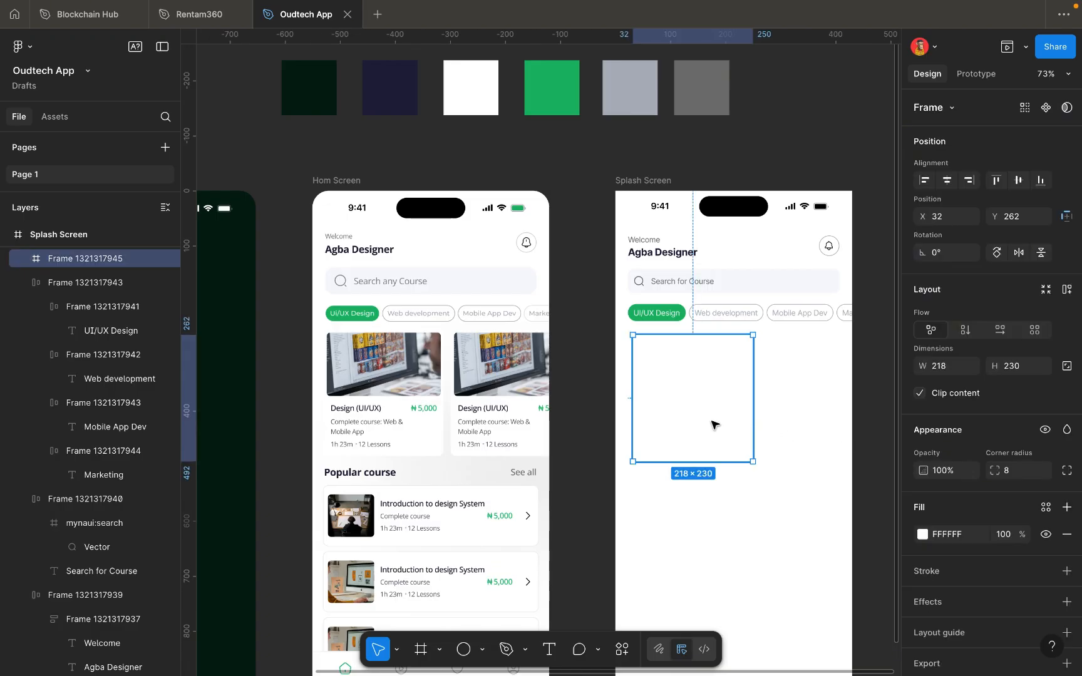
Compare with the Hom Screen's course cards and add a drop shadow effect to the white card frame.
scroll(430, 418, "up", 5)
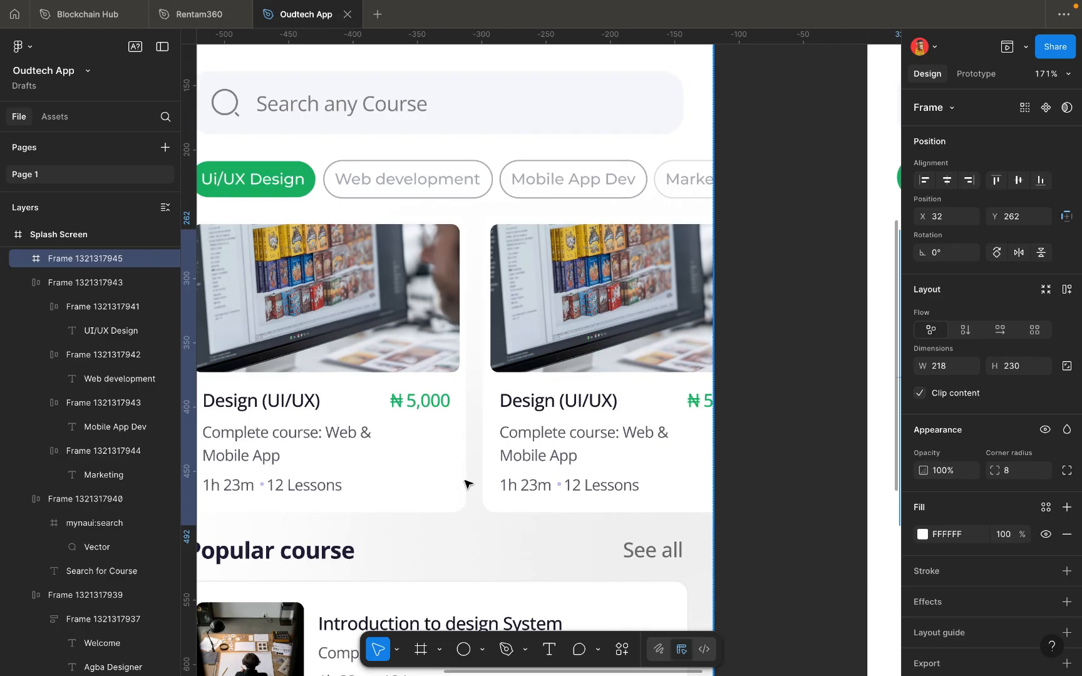
scroll(479, 492, "down", 5)
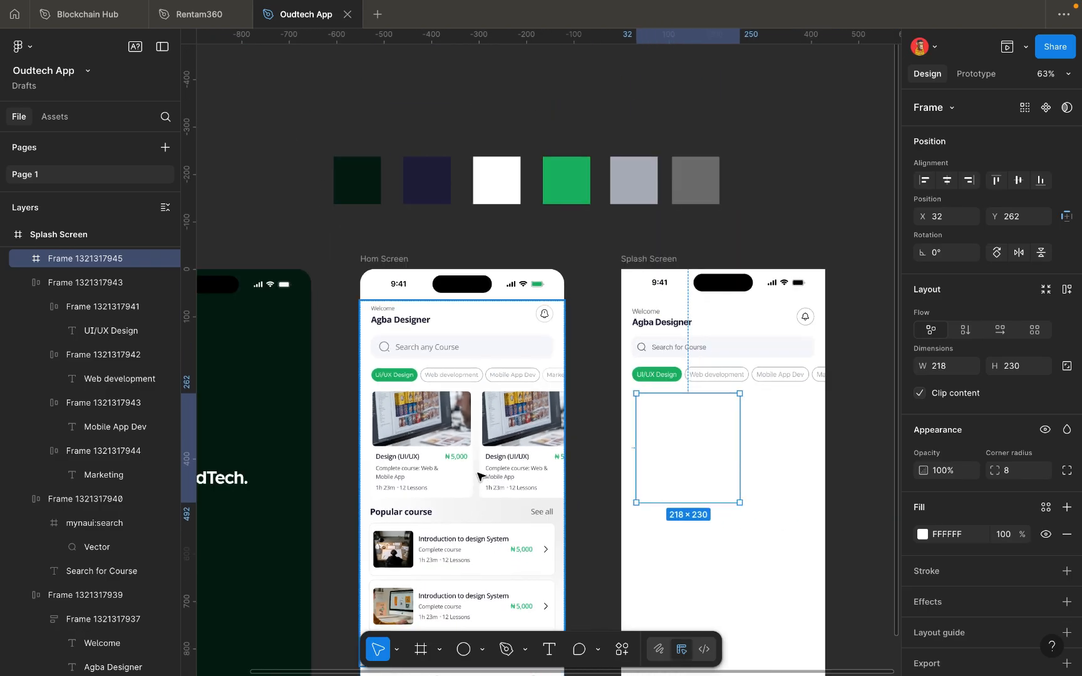
scroll(479, 477, "up", 3)
scroll(479, 477, "down", 2)
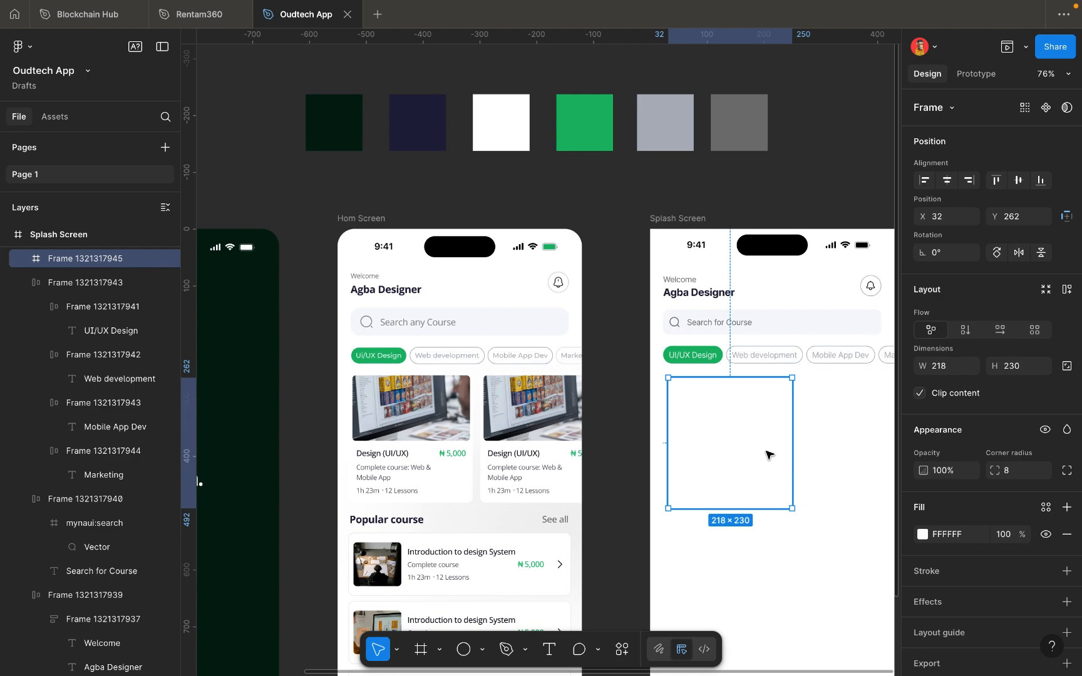
scroll(947, 502, "down", 2)
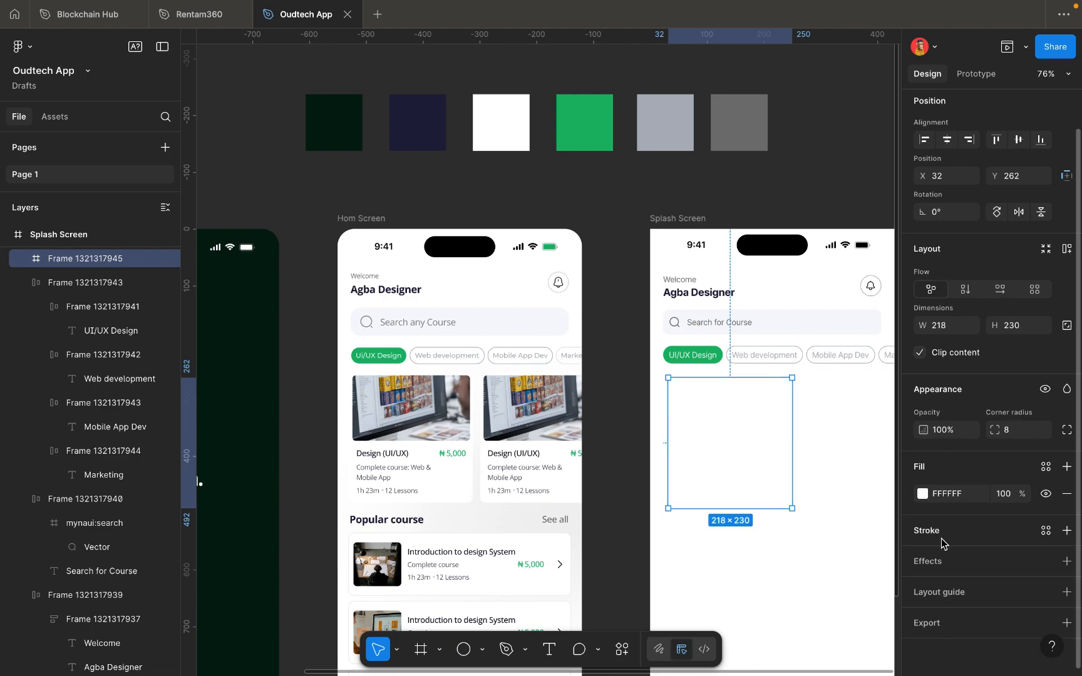
left_click(1067, 562)
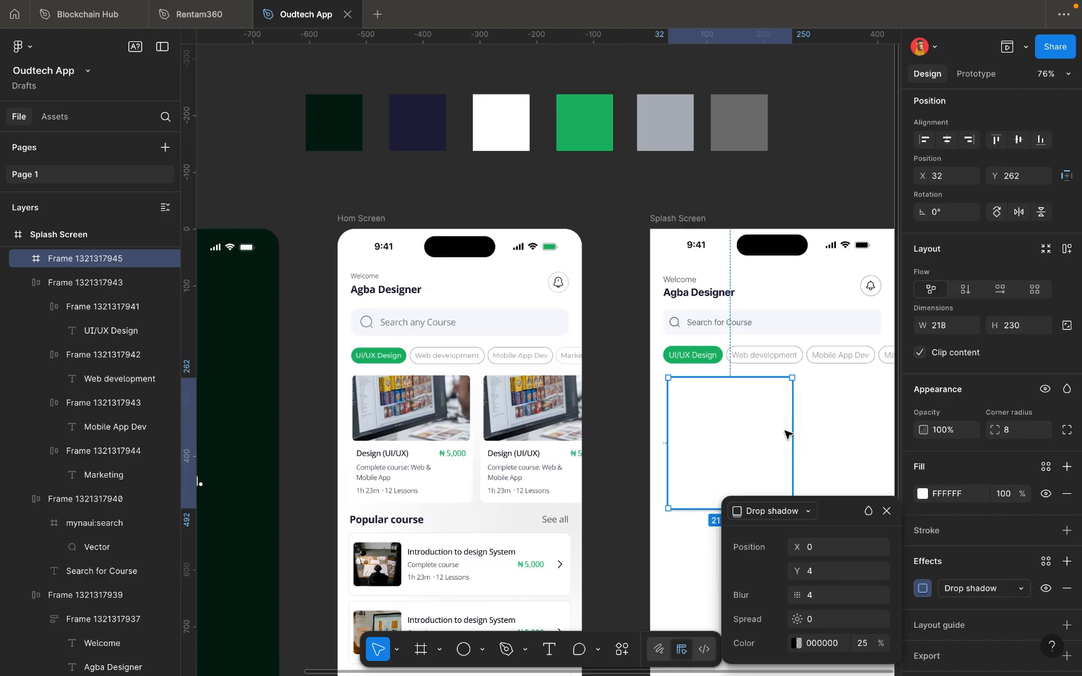
scroll(770, 429, "down", 2)
scroll(740, 411, "up", 5)
scroll(740, 412, "down", 1)
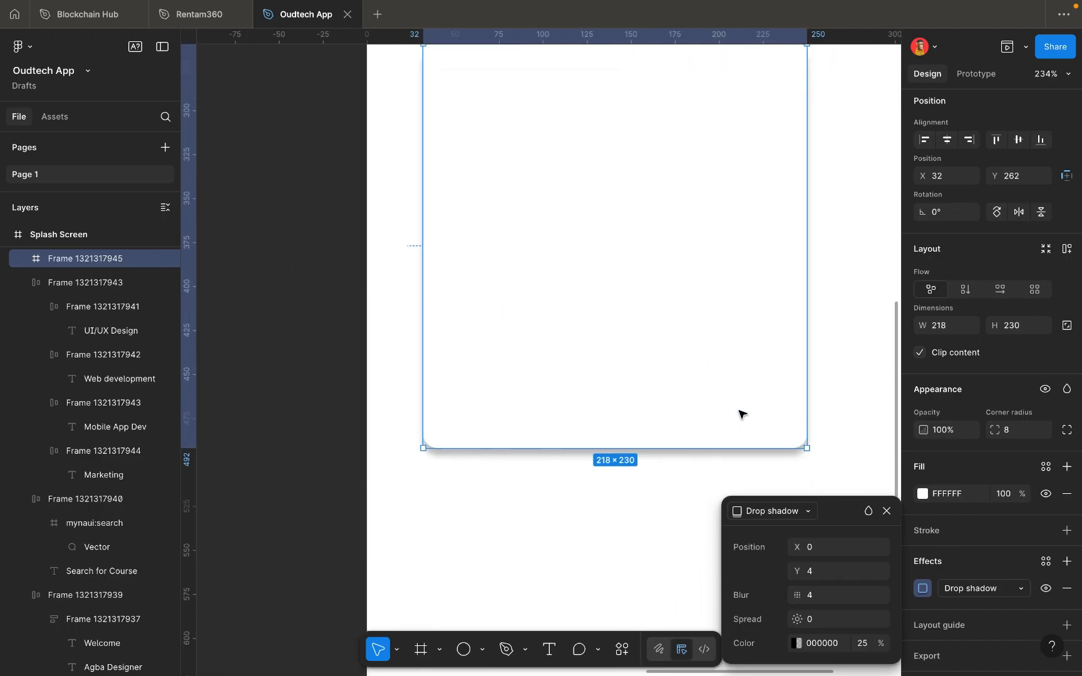
scroll(741, 412, "down", 3)
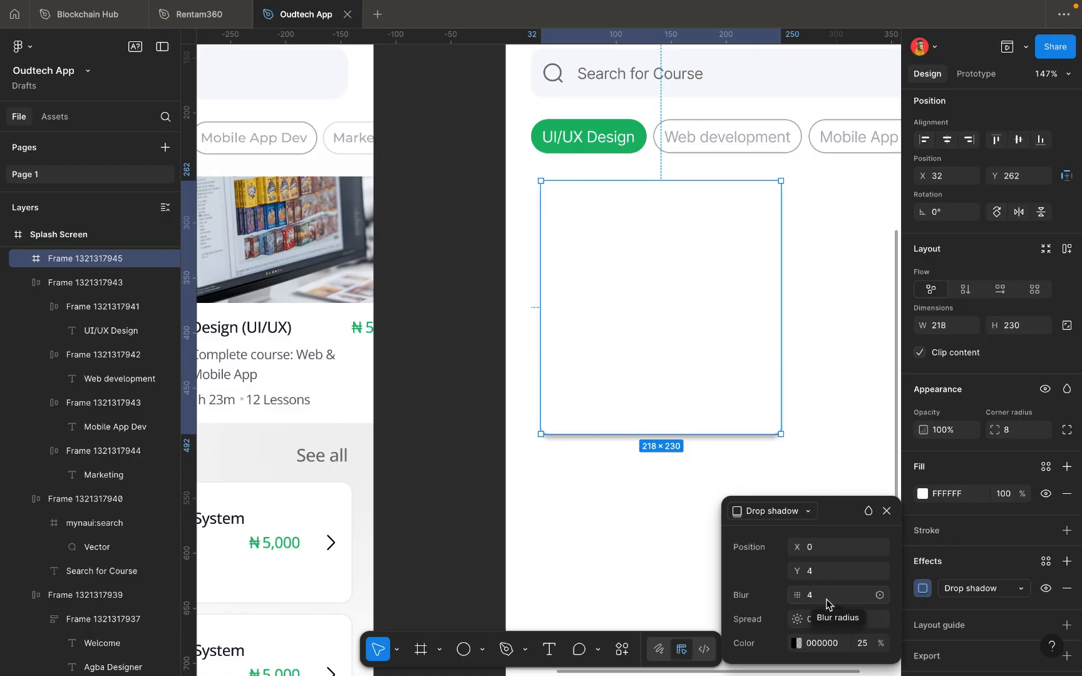
Raise the blur of the card frame's drop shadow to 220.
left_click(721, 476)
left_click(714, 412)
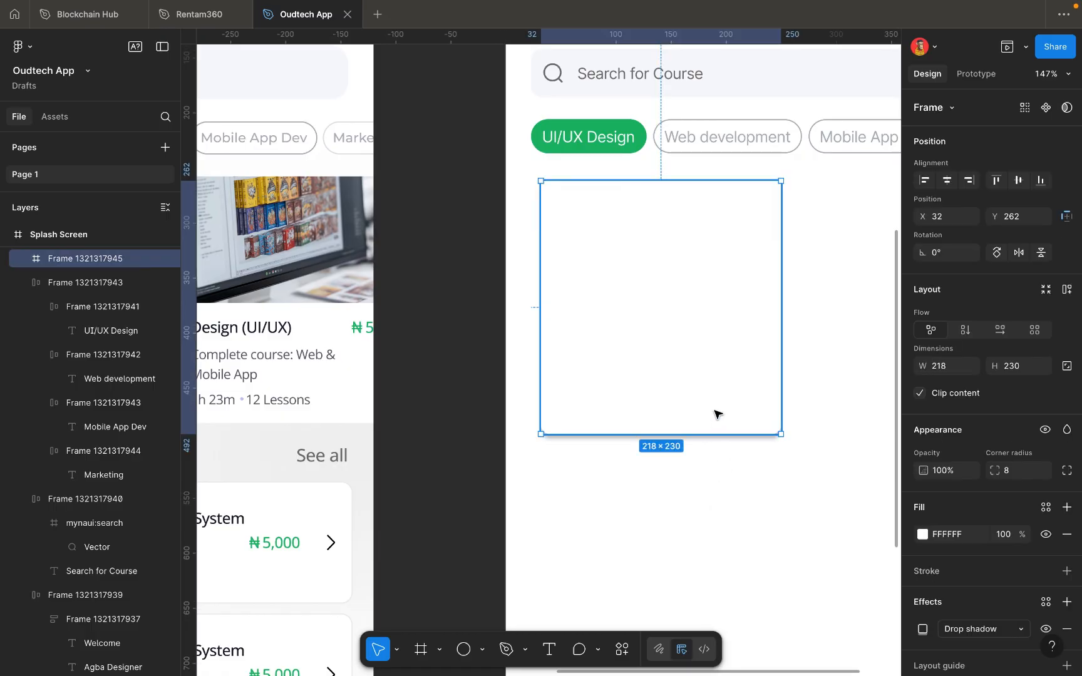
left_click(923, 629)
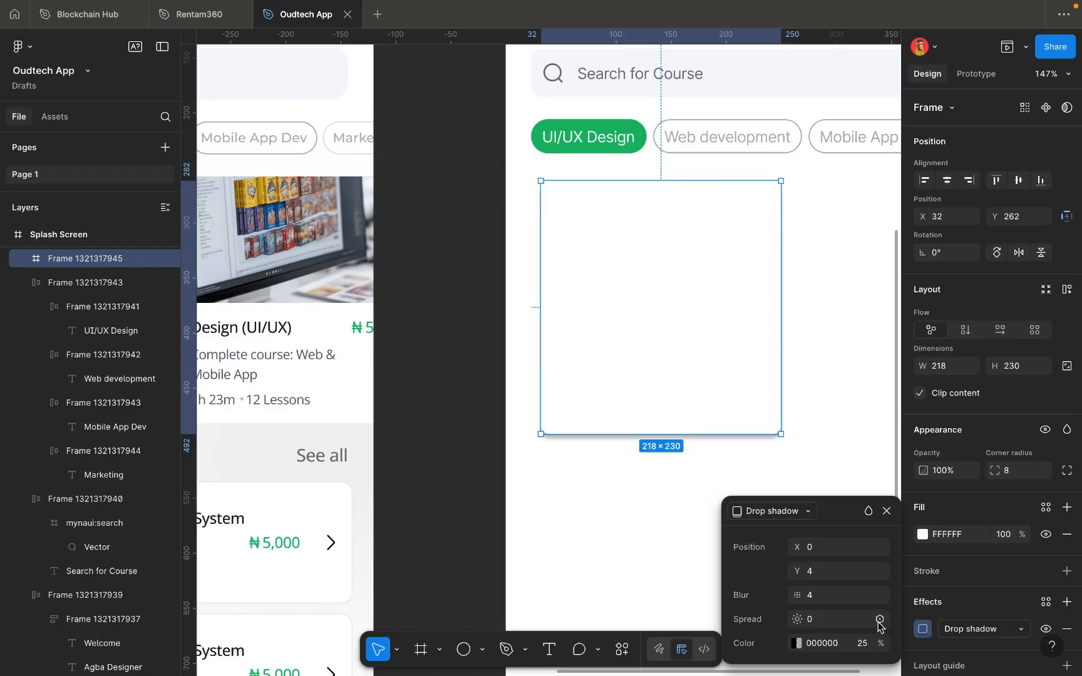
left_click(839, 600)
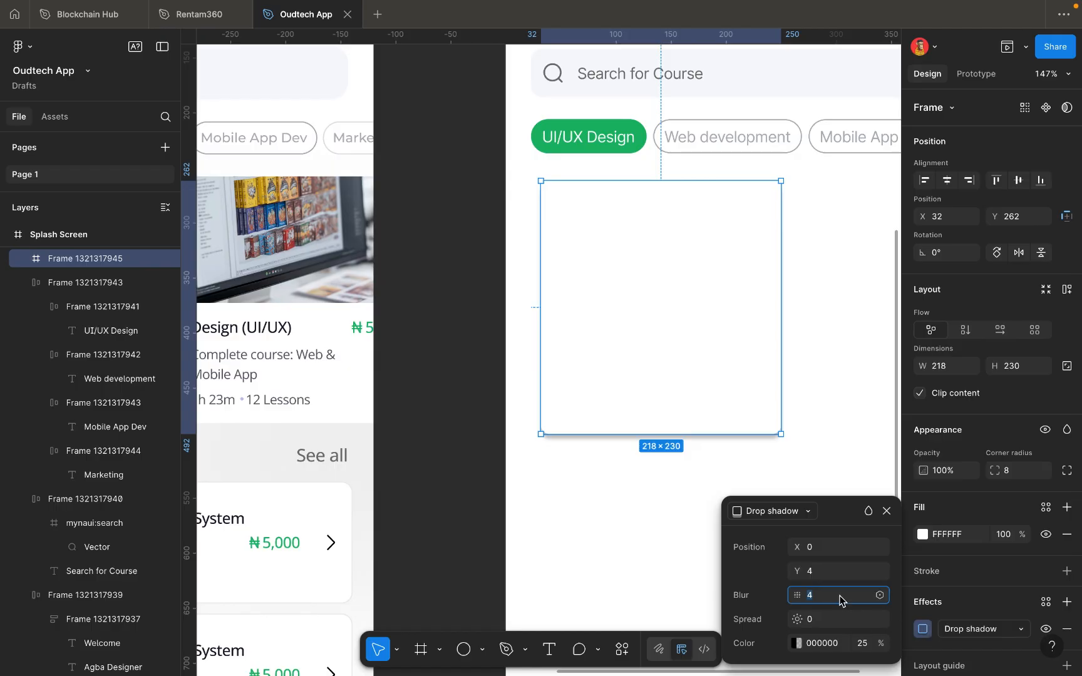
key("Up")
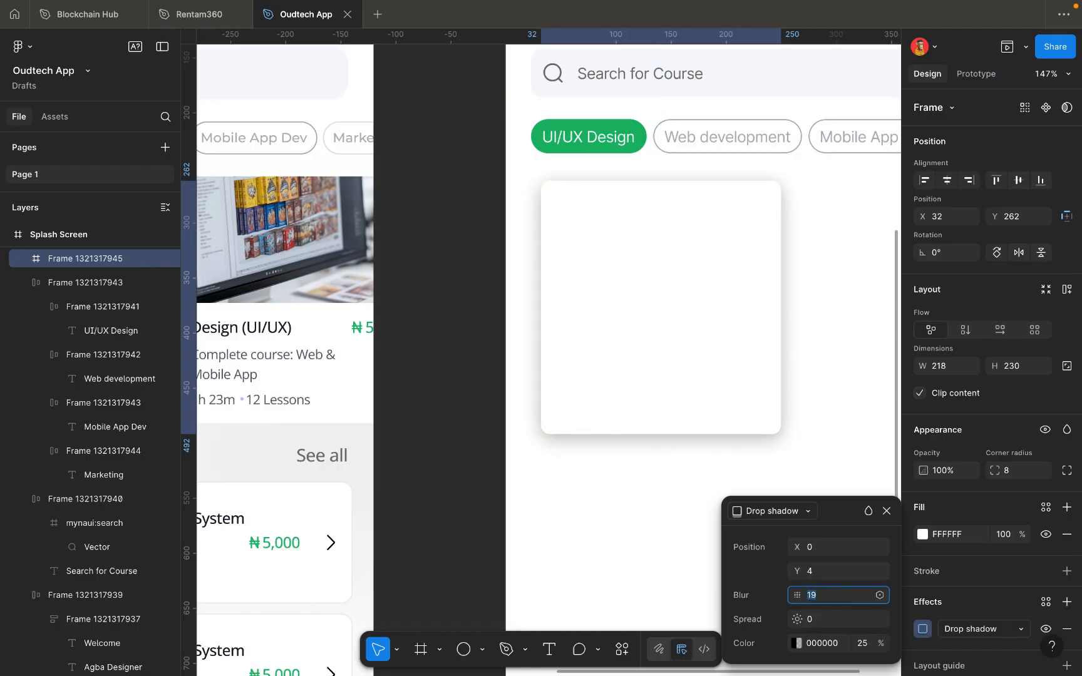
key("shift+Up")
key("shift+Up")
key("shift+Up")
key("shift+Up")
key("shift+Up")
key("shift+Up")
key("shift+Up")
key("shift+Up")
key("shift+Up")
key("shift+Up")
key("shift+Up")
key("shift+Up")
key("shift+Up")
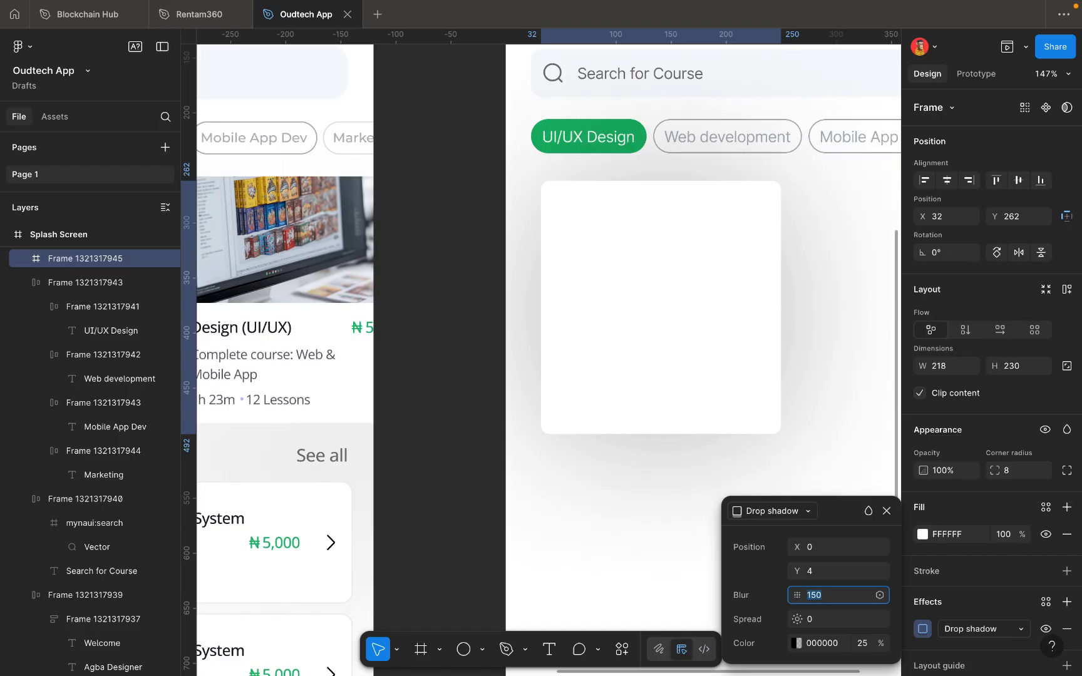
key("shift+Up")
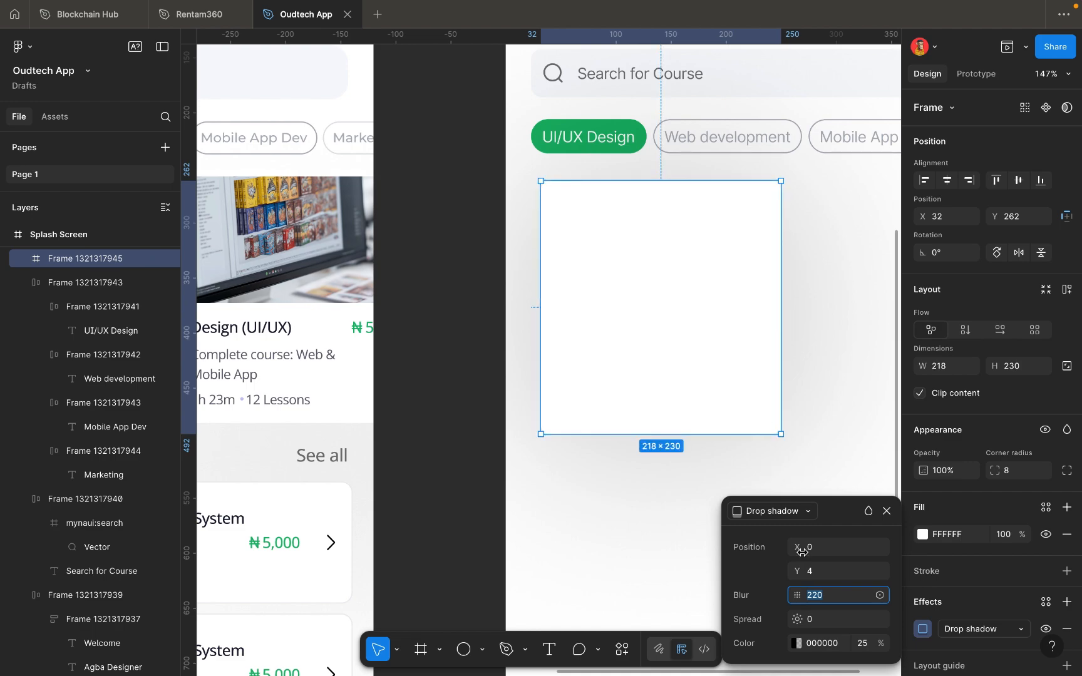
Increase the X offset of the card frame's drop shadow to 155.
left_click(825, 551)
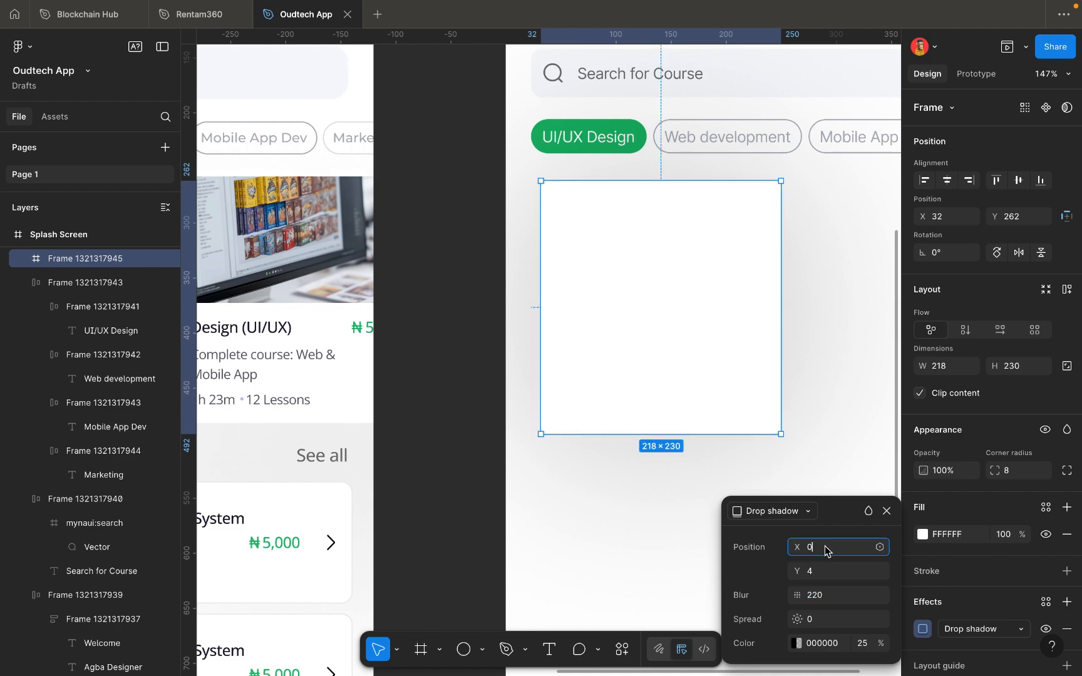
key("Up")
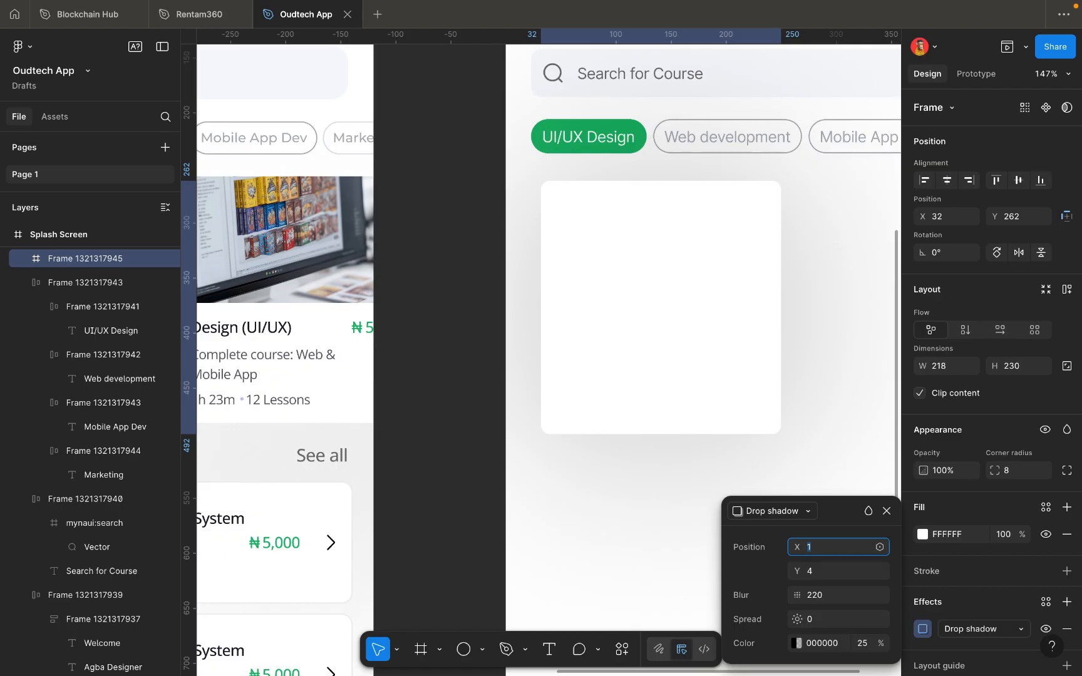
key("shift+Up")
key("shift+Up")
key("shift+Up")
key("shift+Up")
key("shift+Up")
key("shift+Up")
key("Up")
key("Up")
key("Up")
key("Up")
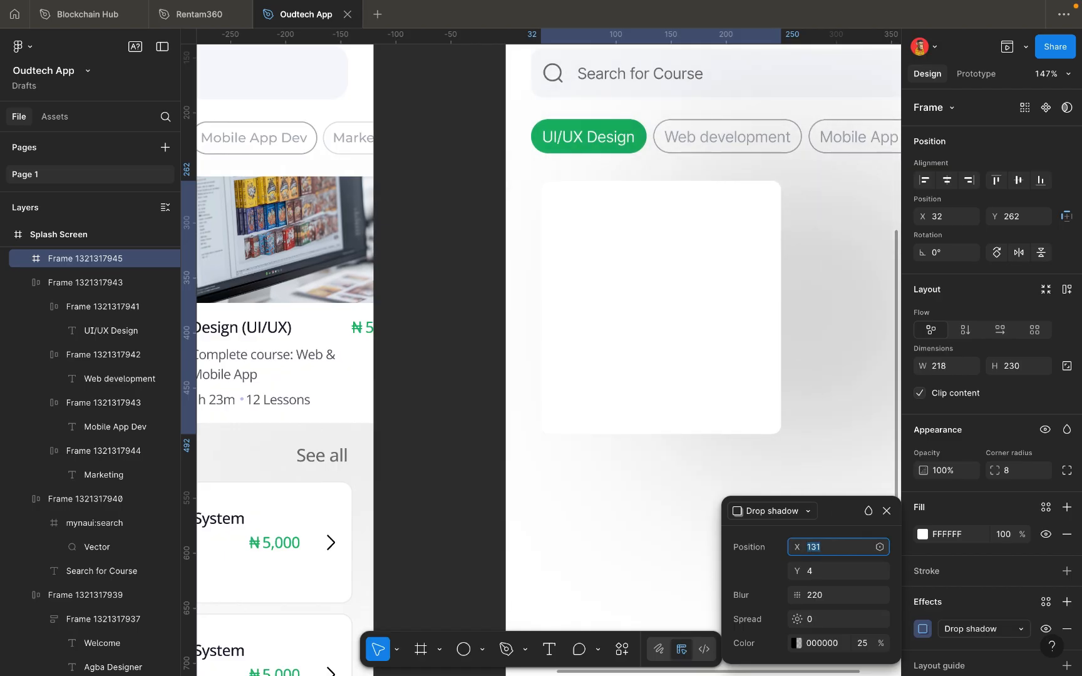
key("shift+Up")
key("shift+Up")
key("Up")
key("Up")
Increase the Y offset of the card frame's drop shadow to 206.
left_click(817, 563)
key("shift+Up")
key("Up")
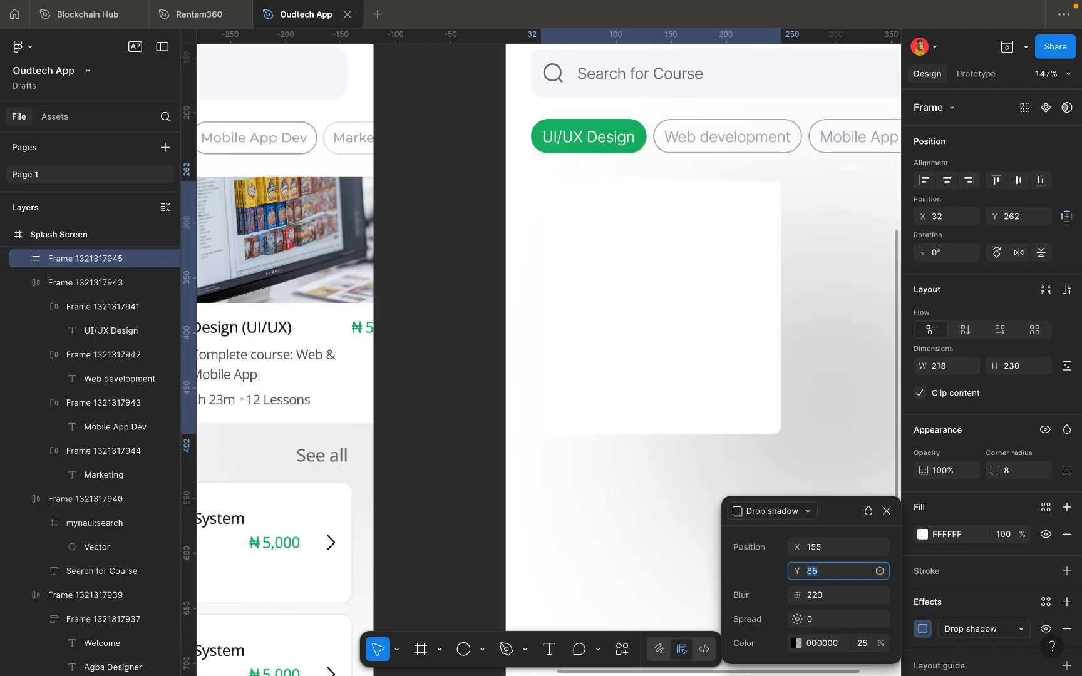
key("shift+Up")
key("shift+Up")
key("shift+Up")
key("shift+Up")
key("shift+Up")
key("shift+Up")
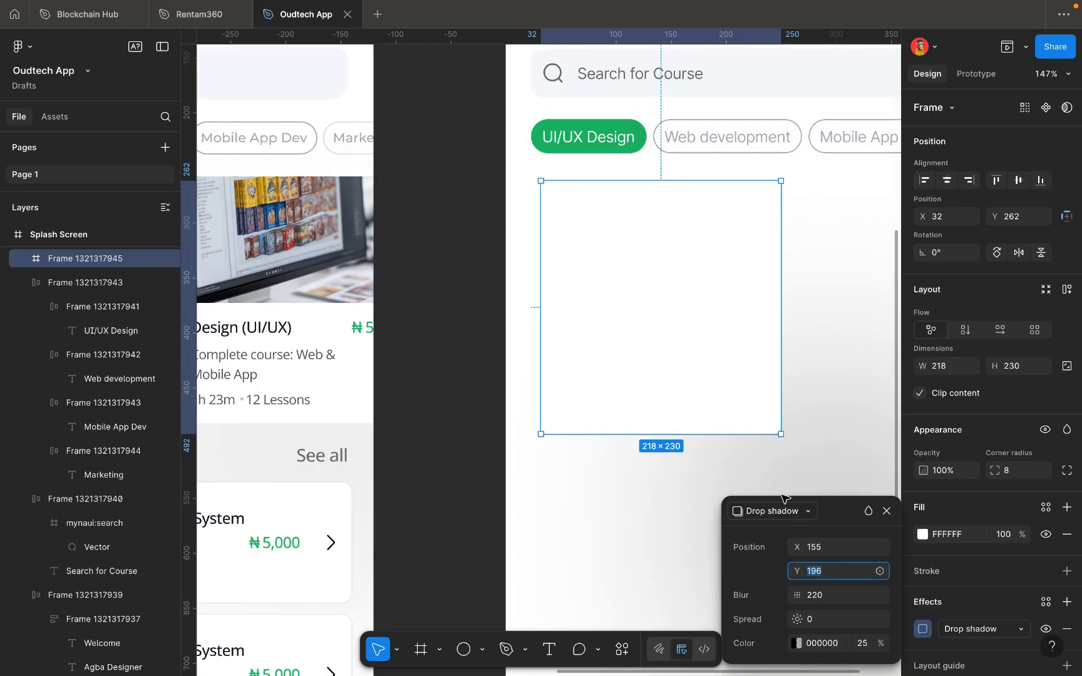
key("shift+Up")
left_click(744, 446)
left_click(731, 413)
scroll(731, 414, "down", 5)
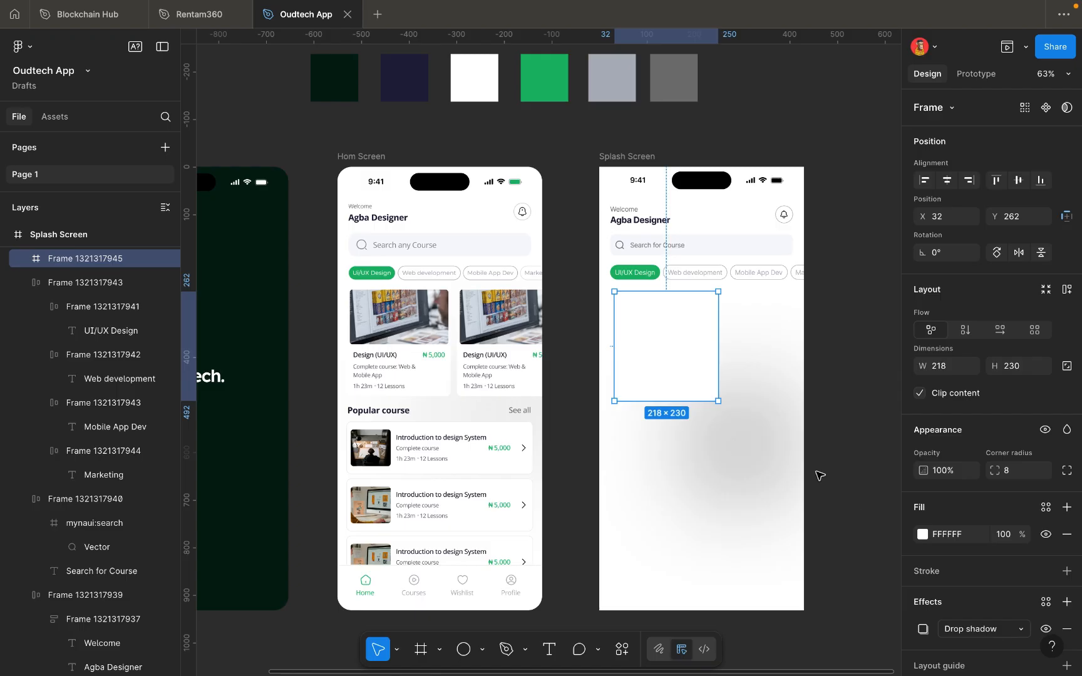
Try lowering the drop shadow's Y offset to 202 and bring it back to 206.
left_click(924, 630)
left_click(840, 578)
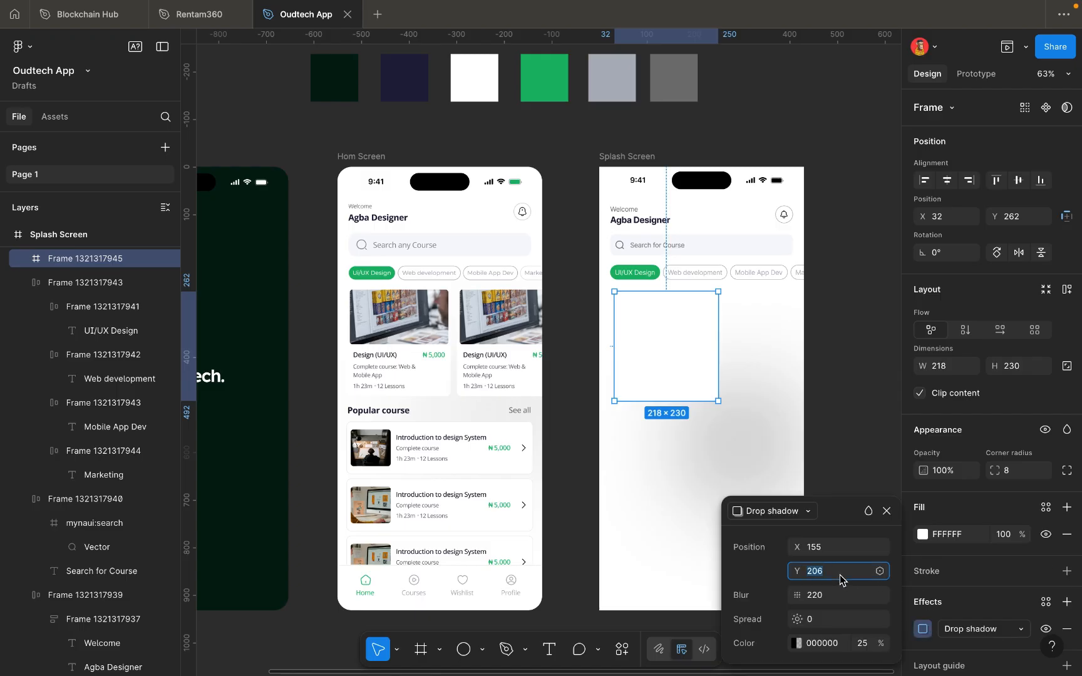
key("Down")
key("Down")
key("Down")
key("Down")
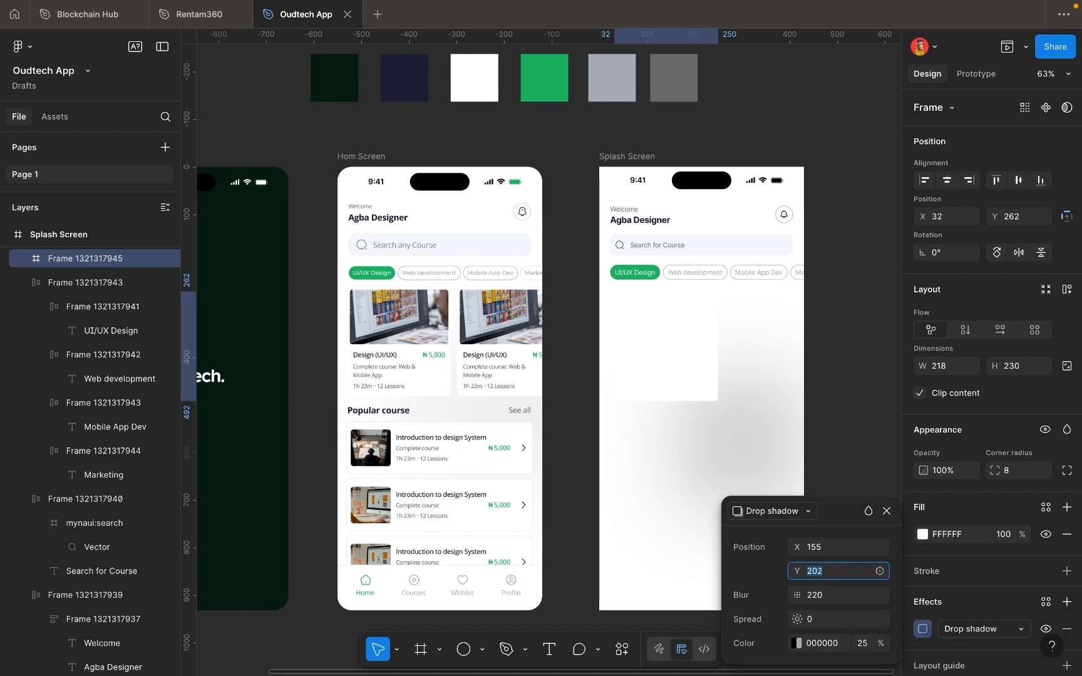
key("Up")
key("Up")
key("Up")
key("Up")
key("Up")
key("Up")
key("Up")
key("Up")
key("Up")
key("Up")
key("Up")
key("Up")
key("Up")
key("Up")
key("Up")
key("Up")
key("Up")
key("Up")
key("Up")
key("Up")
Shift the card frame's drop shadow sideways by lowering its X offset to -79.
left_click(828, 552)
key("Down")
key("Down")
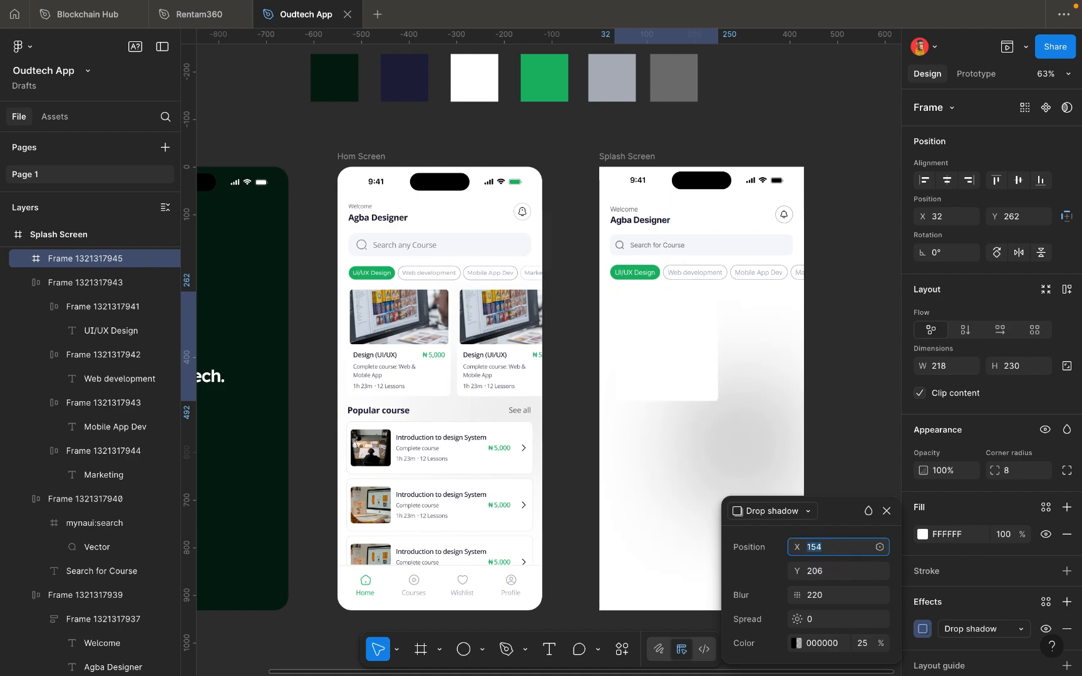
key("Down")
key("Down")
key("Down")
key("Down")
key("Down")
key("Down")
key("Down")
key("Down")
key("Down")
key("Down")
key("Down")
key("Down")
key("Down")
key("Down")
key("Down")
key("Down")
key("Down")
key("Down")
key("Down")
key("Down")
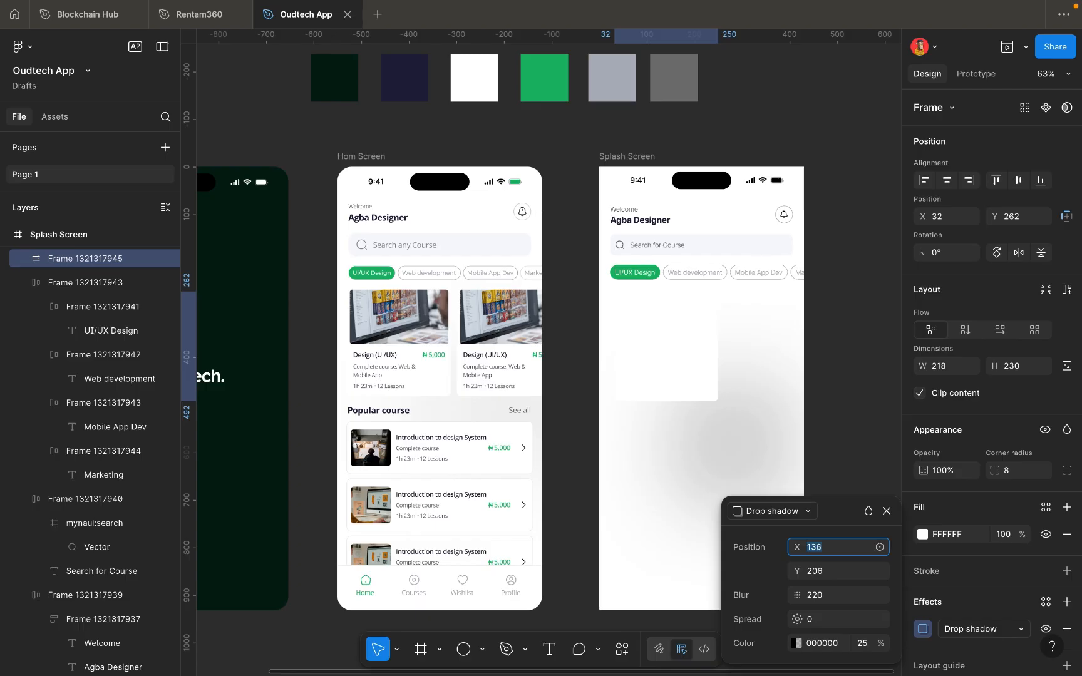
key("Down")
key("Down")
key("shift+Down")
key("shift+Down")
key("shift+Down")
key("shift+Down")
key("shift+Down")
key("shift+Down")
key("shift+Down")
key("shift+Down")
key("shift+Down")
key("shift+Down")
key("shift+Down")
key("shift+Down")
key("shift+Down")
key("shift+Down")
key("shift+Down")
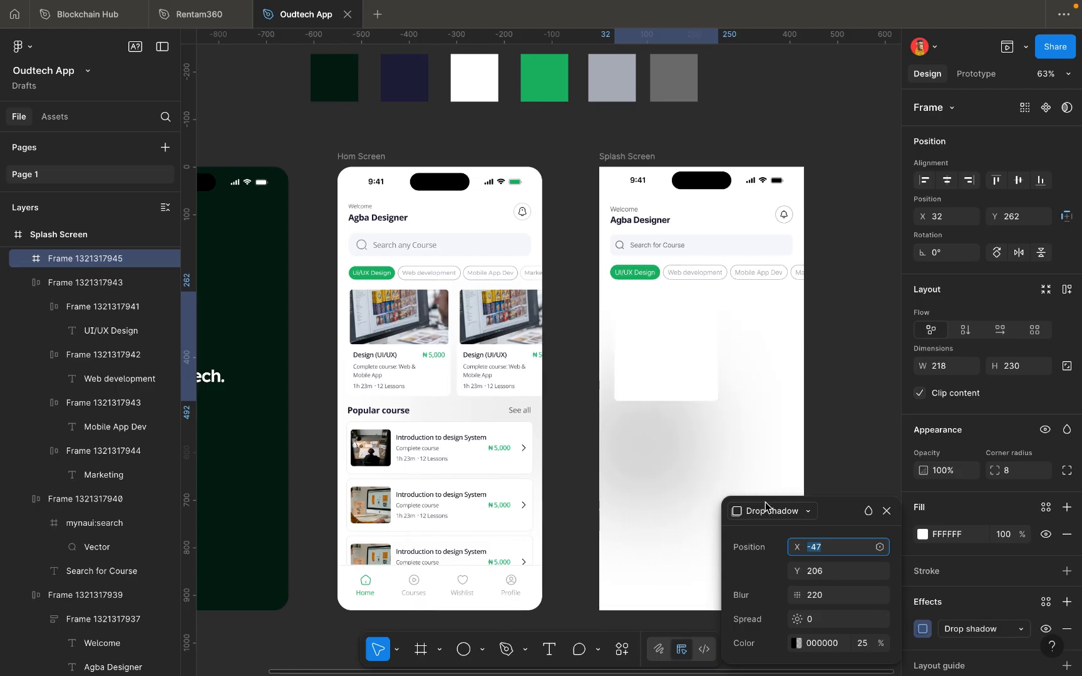
scroll(704, 459, "up", 3)
scroll(704, 460, "right", 1)
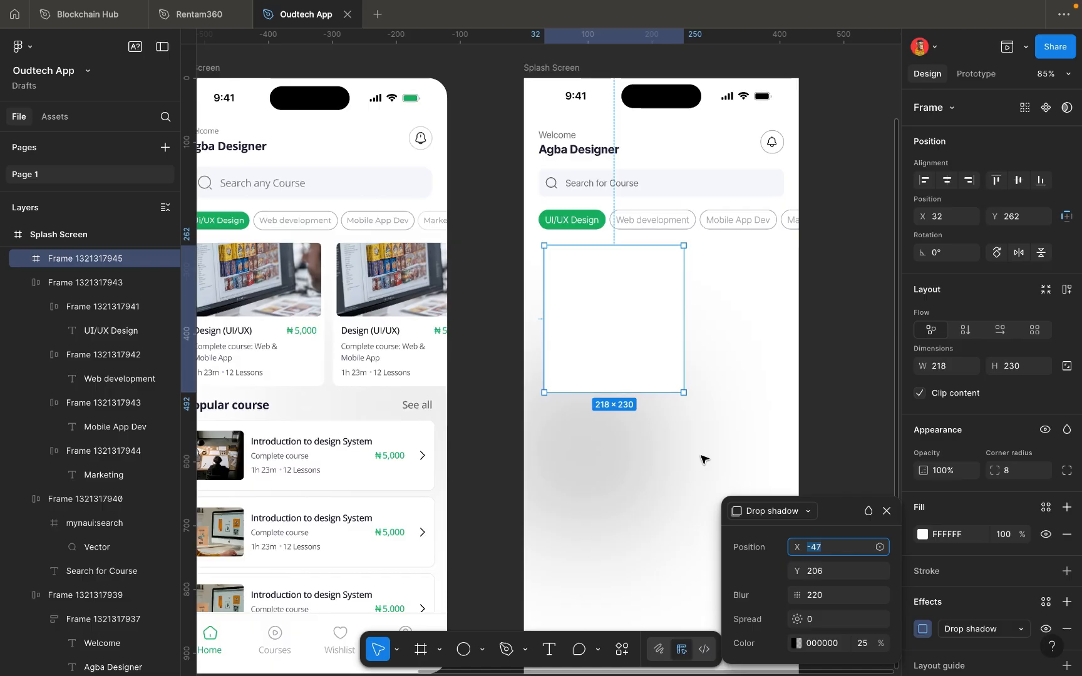
key("shift+Down")
key("shift+Down")
key("shift+Down")
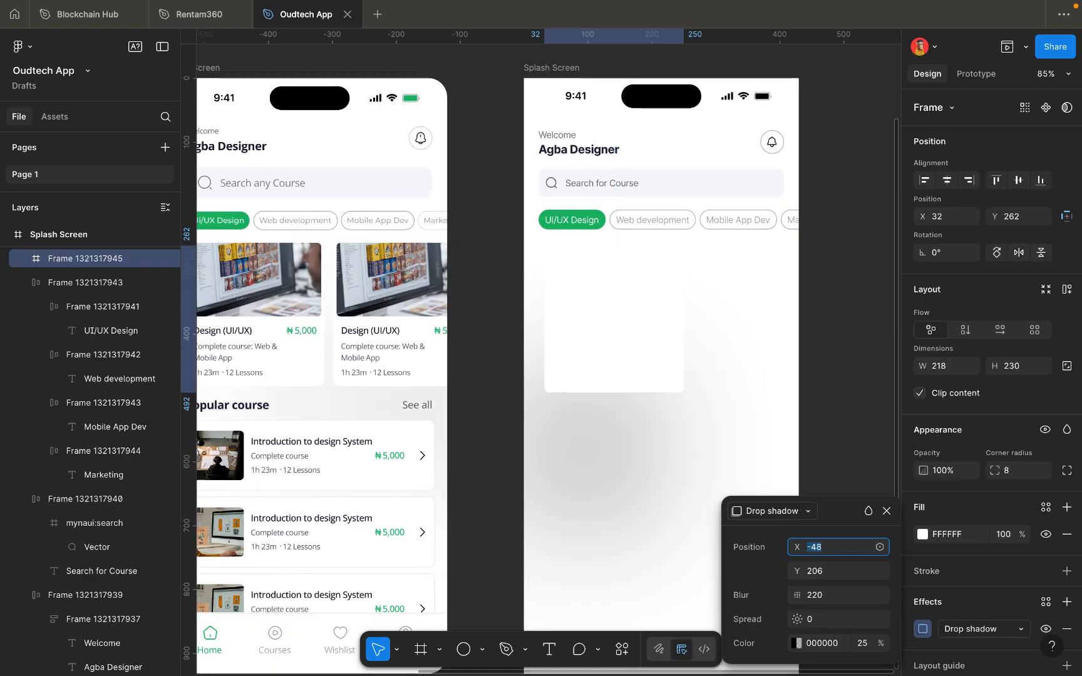
key("Up")
key("Up")
key("Down")
key("Down")
key("Down")
key("Down")
scroll(532, 413, "left", 2)
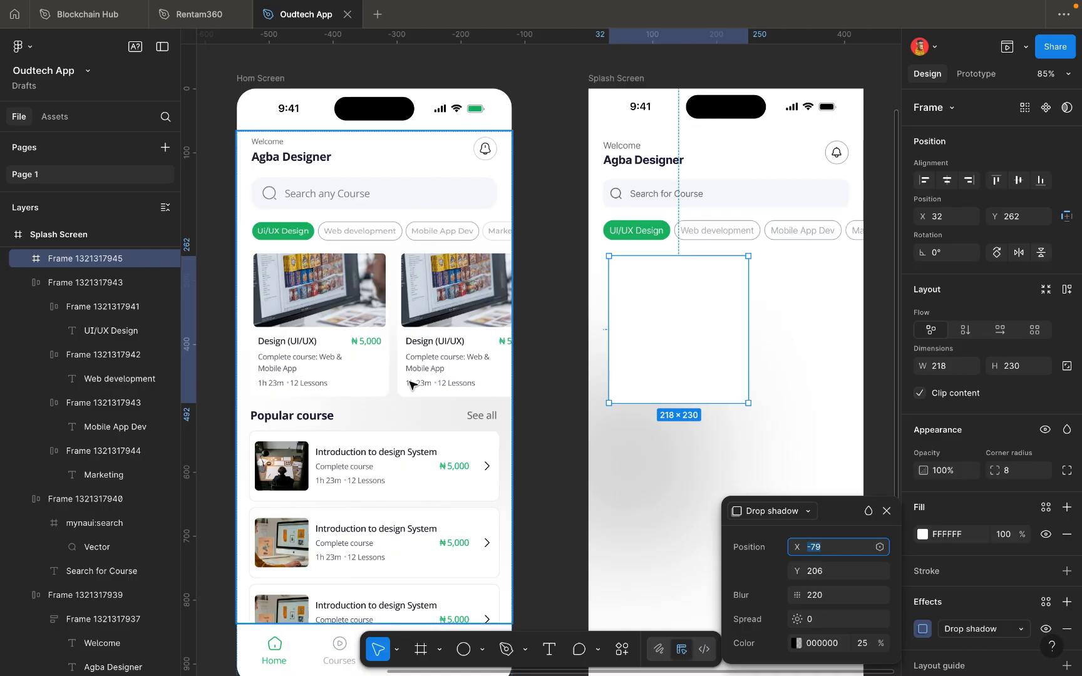
Inspect the drop shadow settings of the Hom Screen's first course card, and reselect the white card frame on the Splash Screen.
left_click(404, 376)
double_click(404, 376)
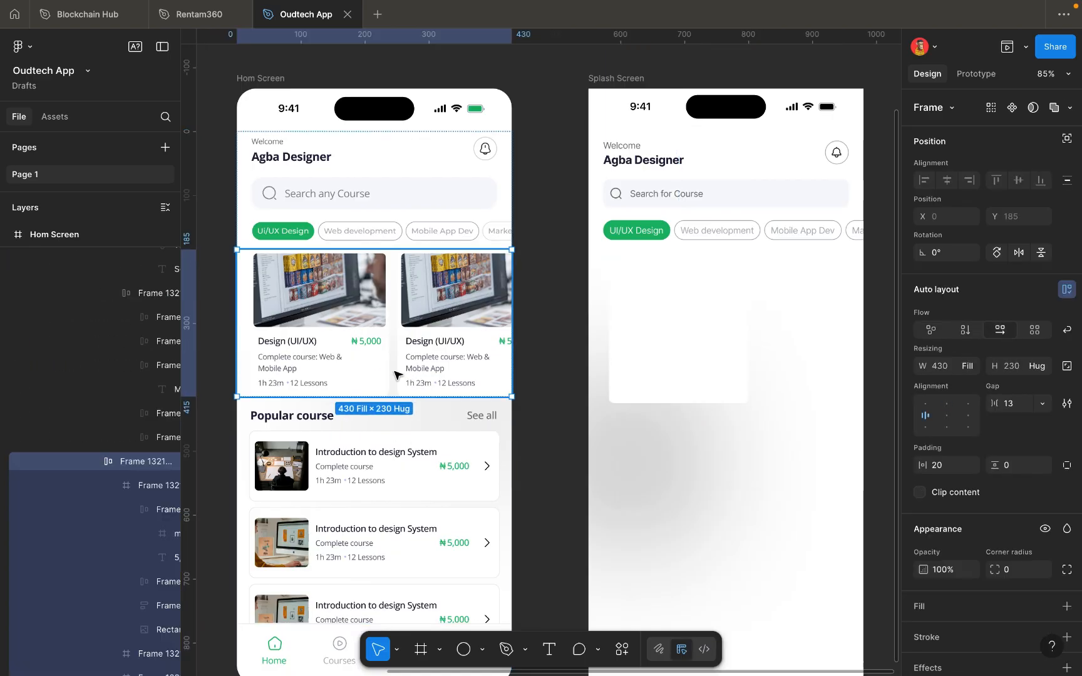
double_click(385, 368)
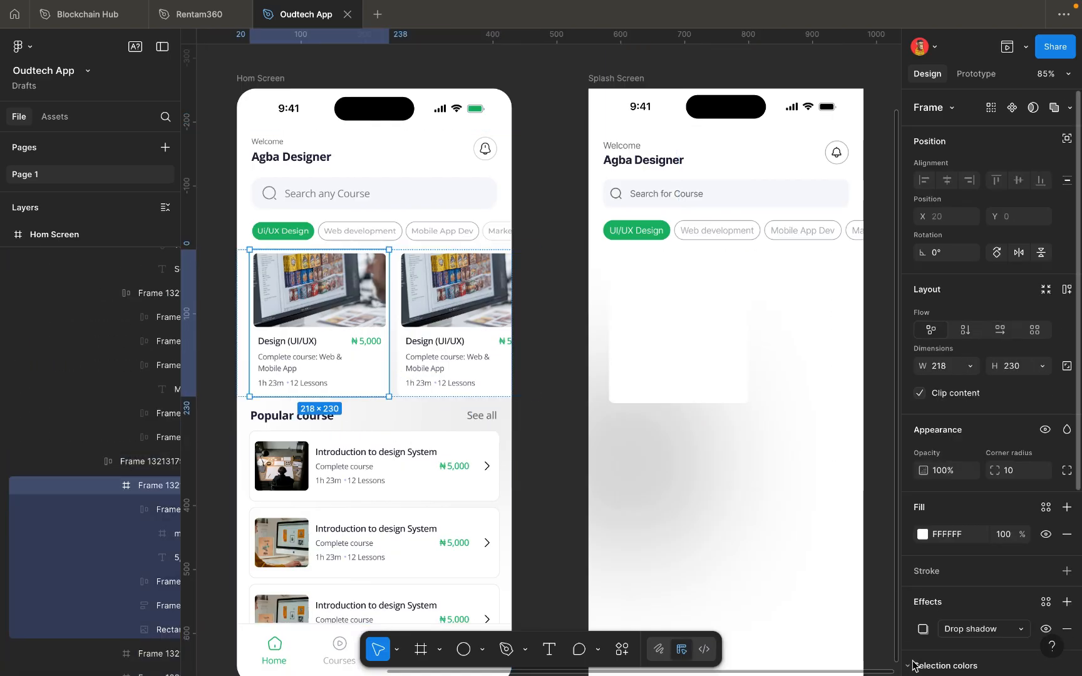
left_click(923, 629)
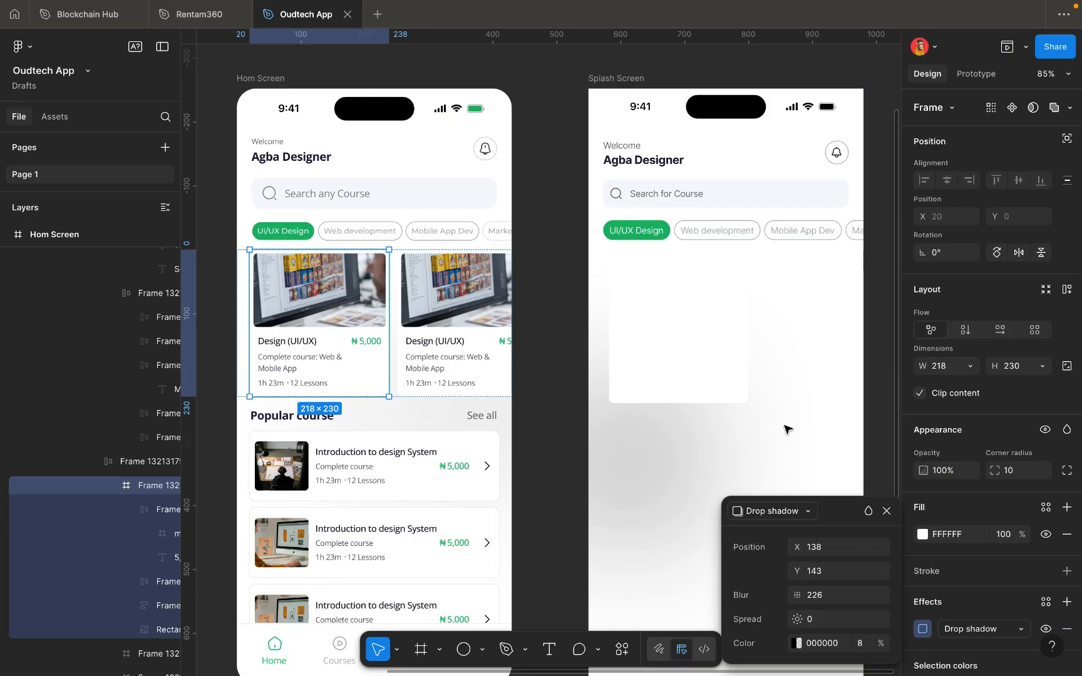
left_click(726, 384)
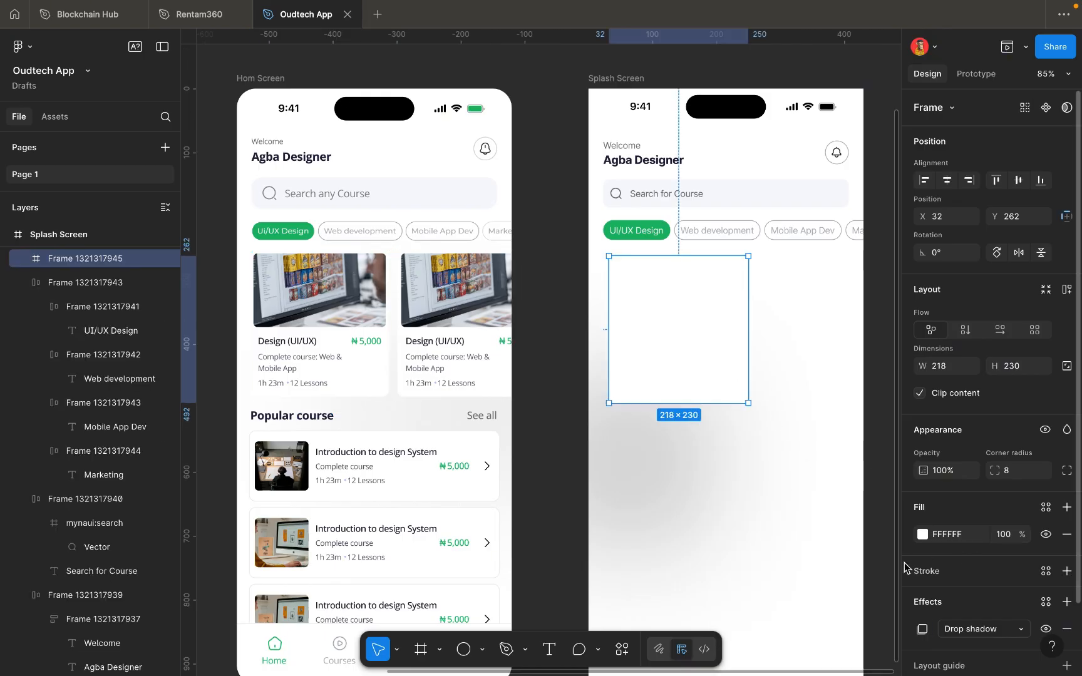
Set the card frame's drop shadow offset to X 138 and Y 143.
left_click(924, 628)
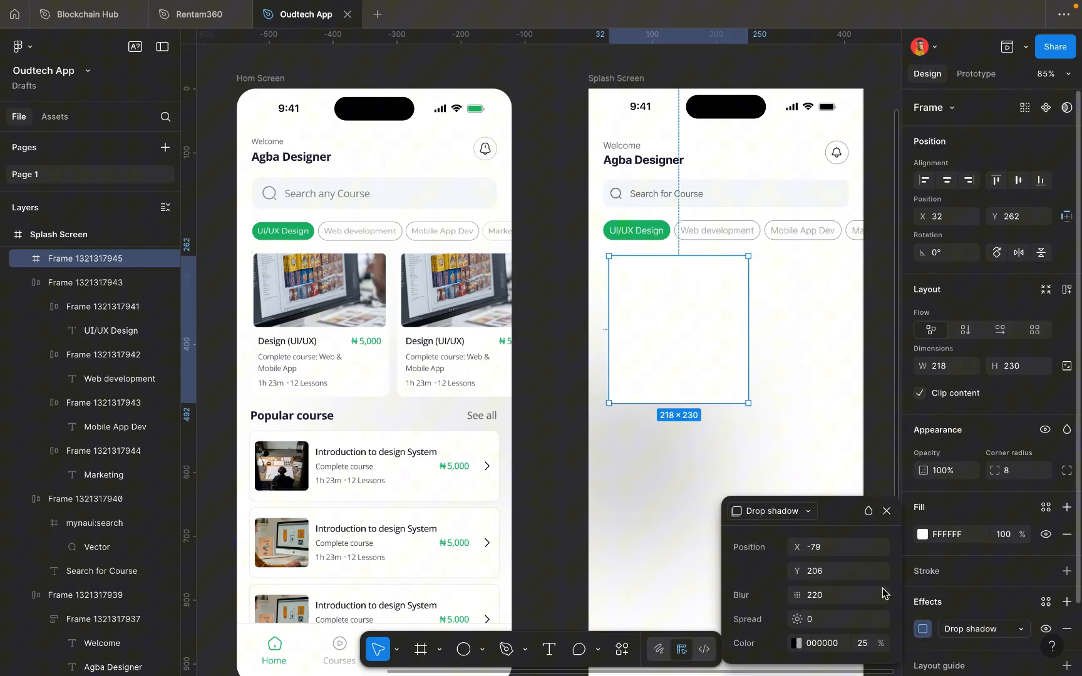
left_click(833, 549)
type("138")
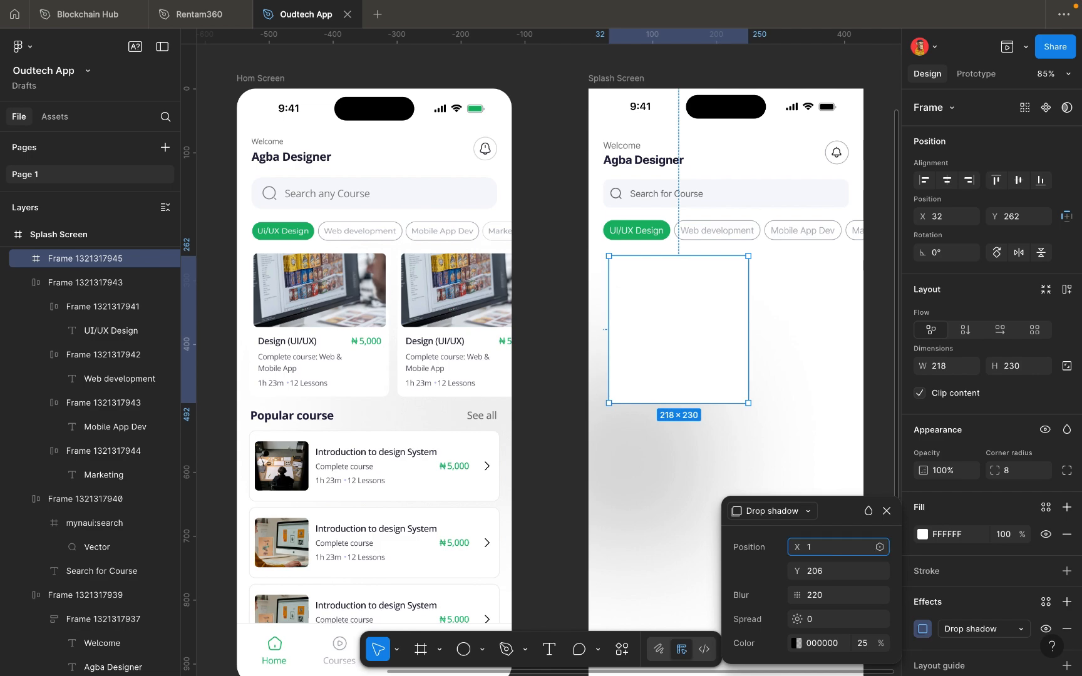
left_click(827, 568)
type("1")
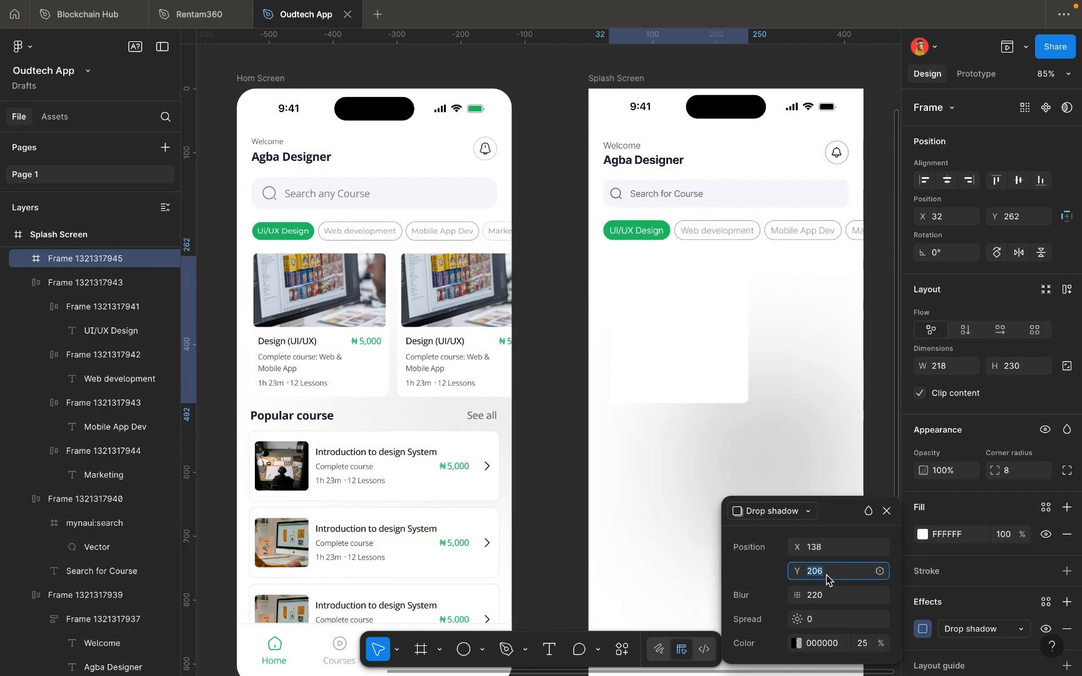
type("43")
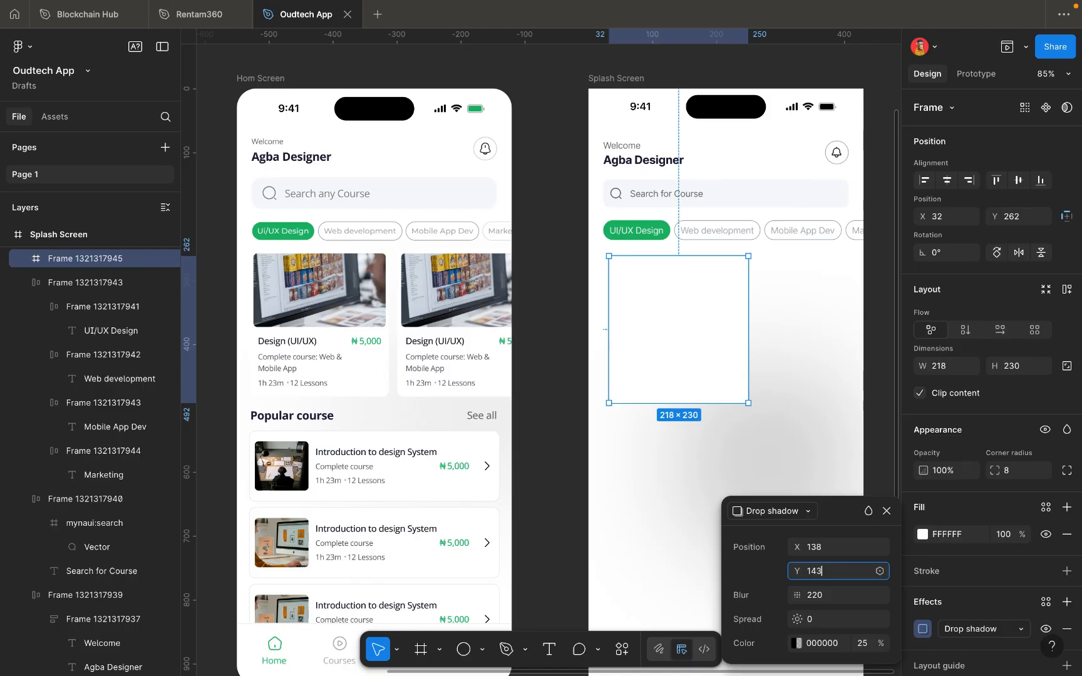
left_click(756, 431)
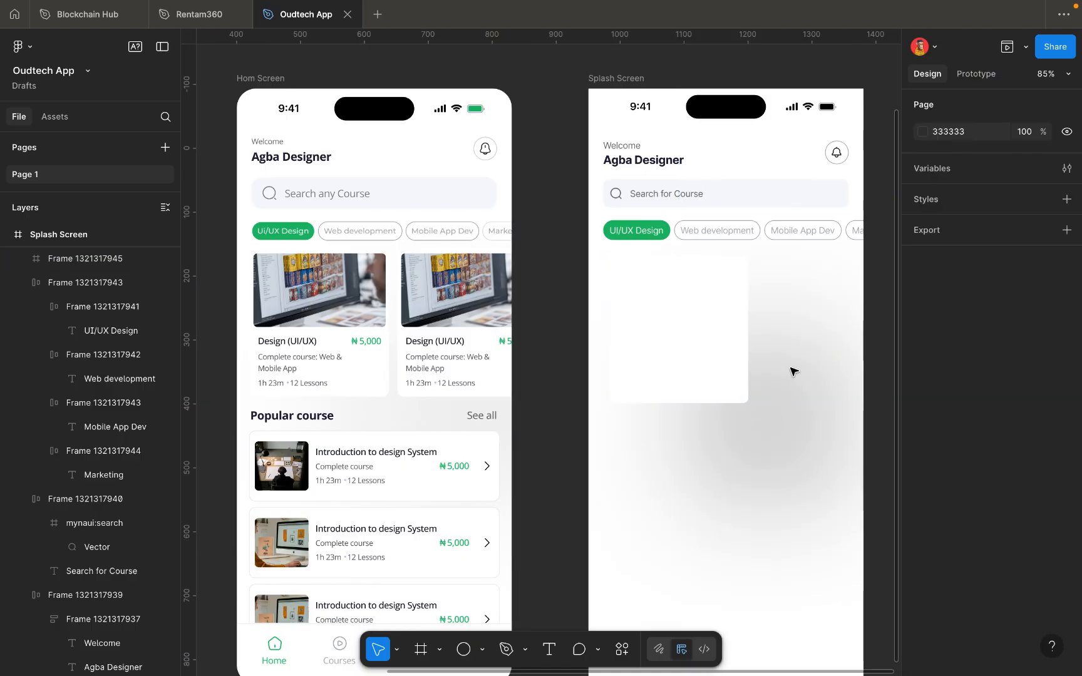
Draw a rectangle about 177 × 84 in the upper part of the white card frame on the Splash Screen.
left_click(708, 374)
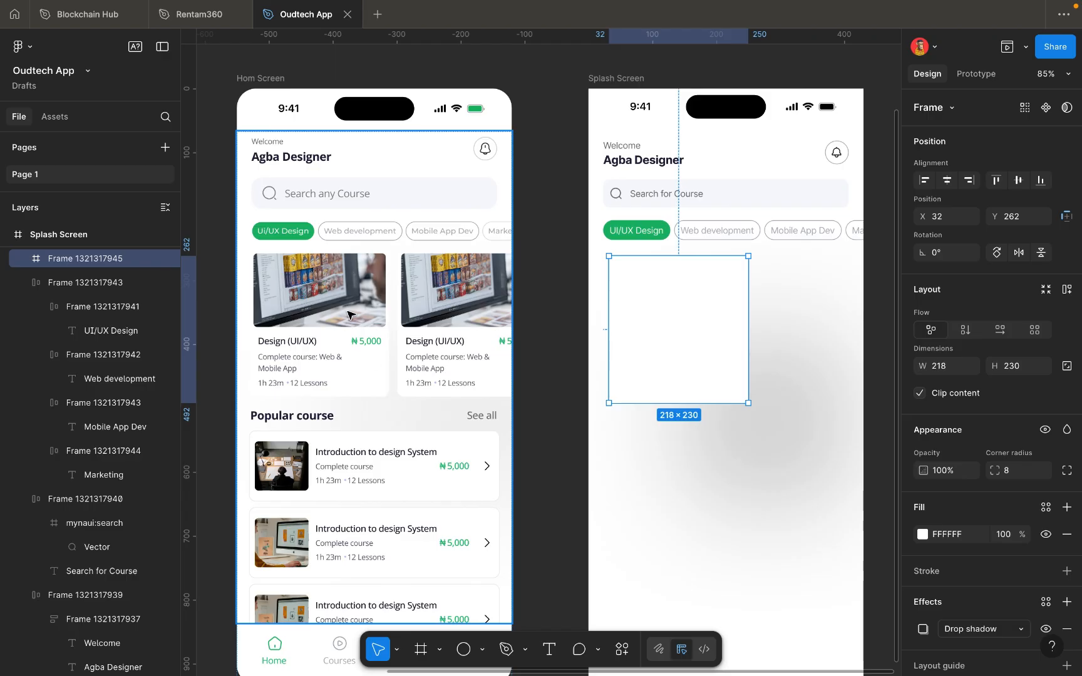
left_click(338, 287)
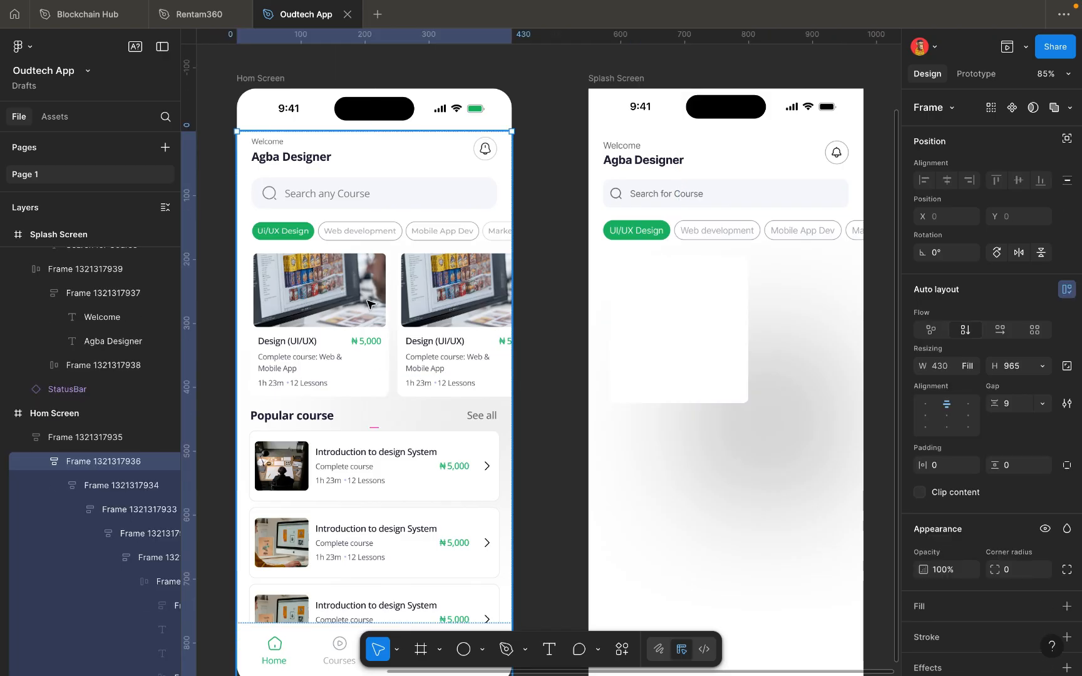
left_click(653, 375)
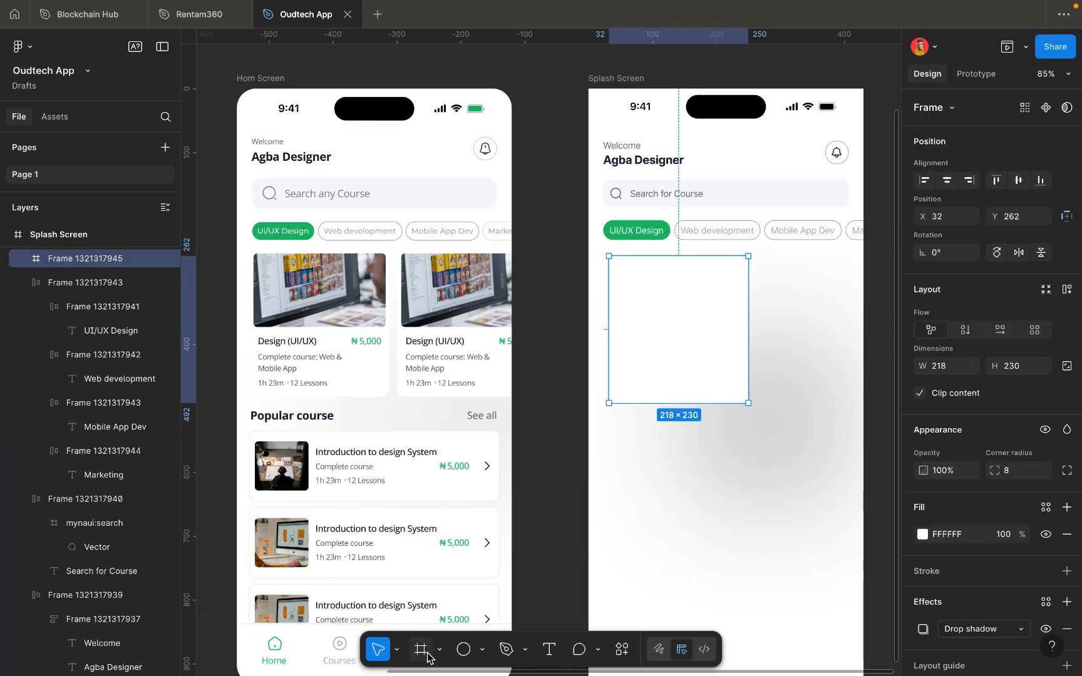
left_click(482, 650)
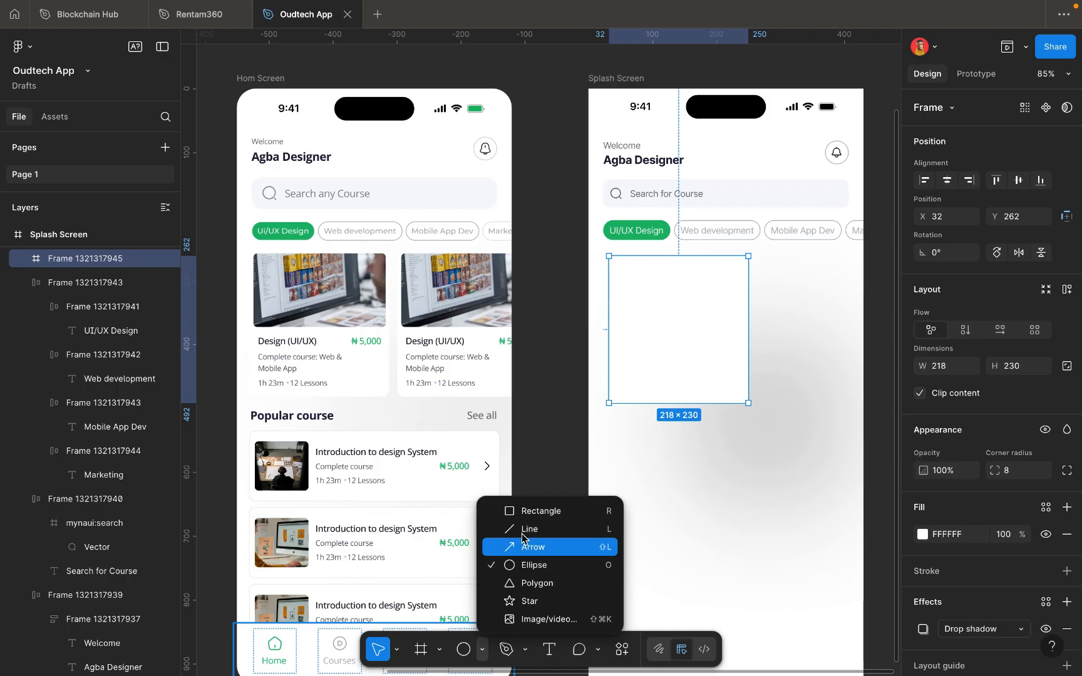
left_click(529, 512)
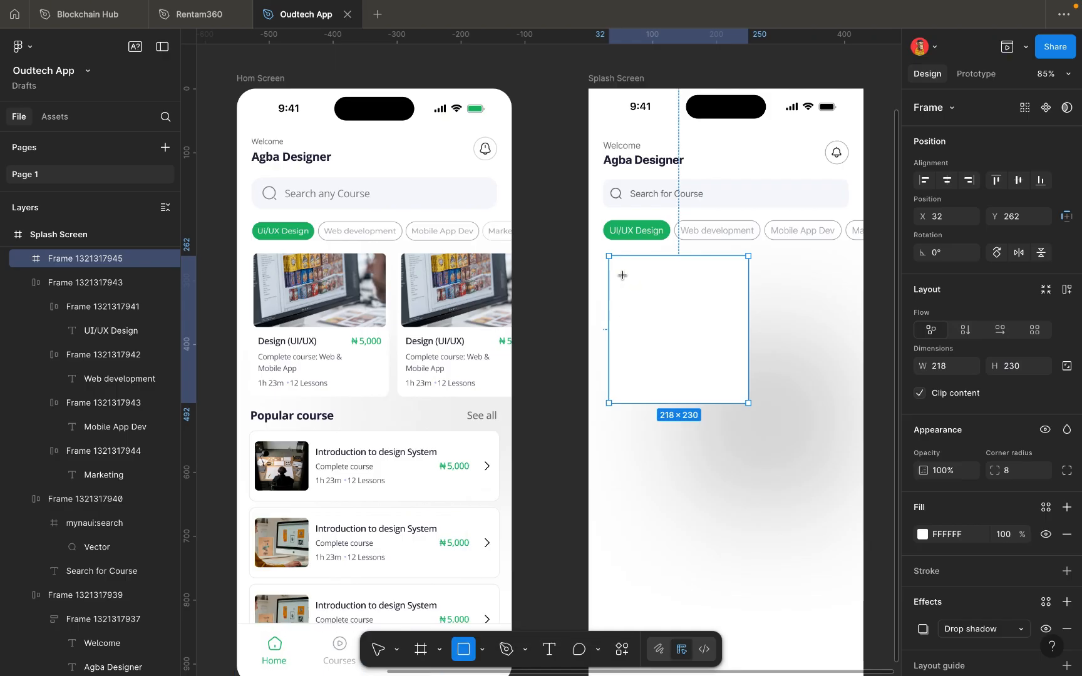
left_click_drag(622, 275, 736, 329)
Widen the grey rectangle on both sides to about 196, with its left edge at X 8 in the card.
scroll(736, 329, "up", 5)
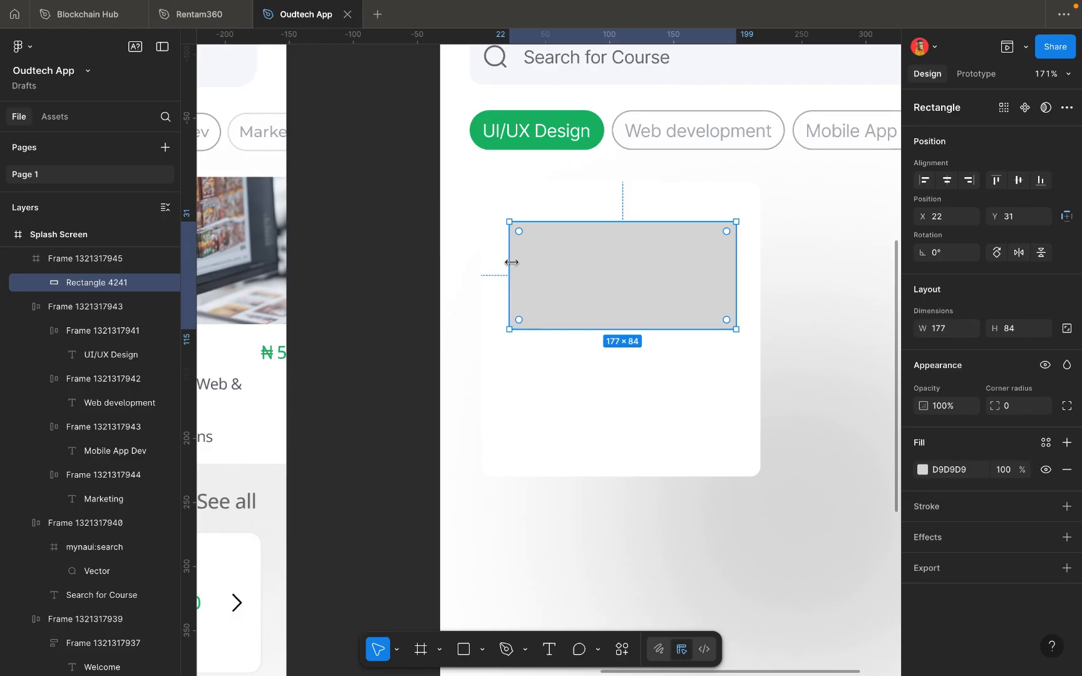
left_click_drag(512, 262, 498, 260)
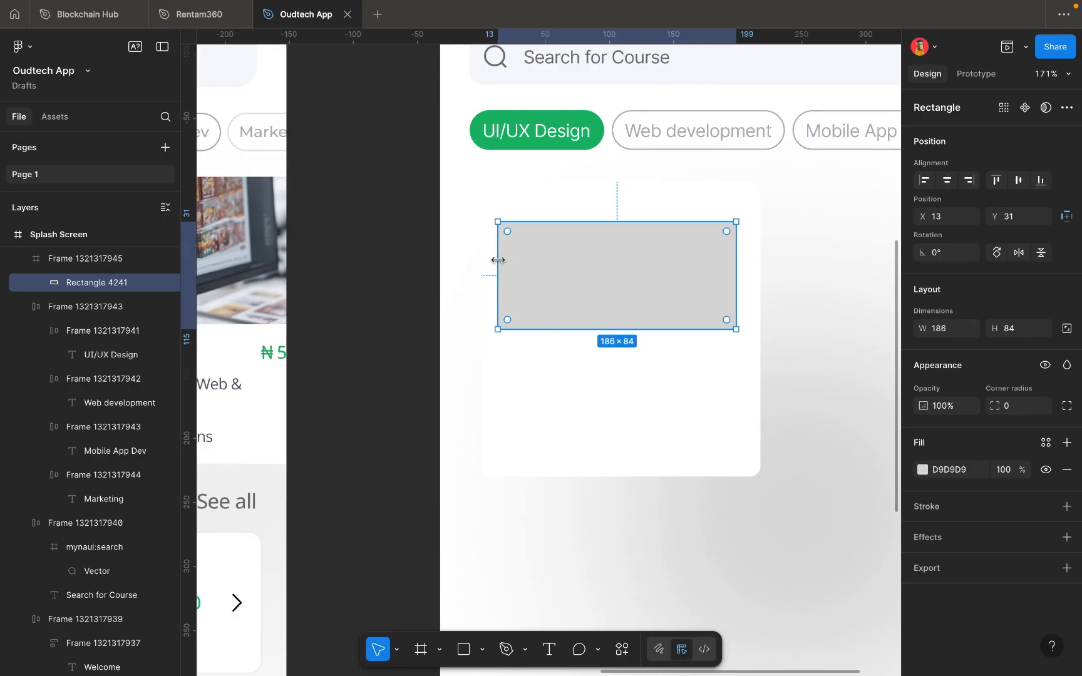
scroll(497, 260, "down", 5)
scroll(492, 263, "up", 5)
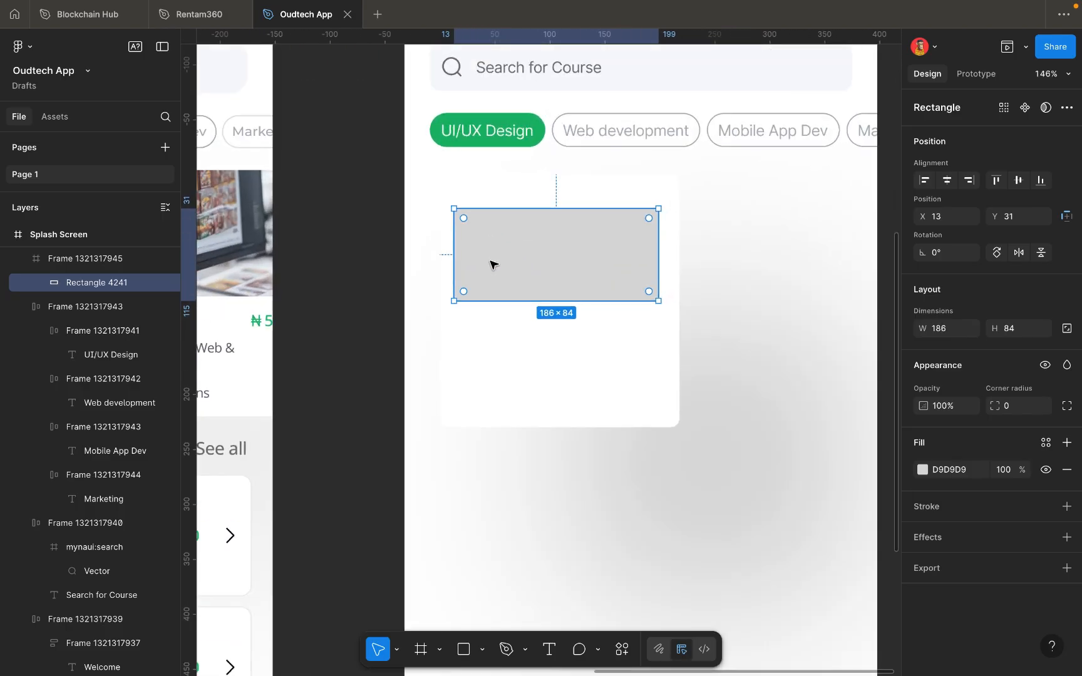
left_click_drag(452, 249, 448, 249)
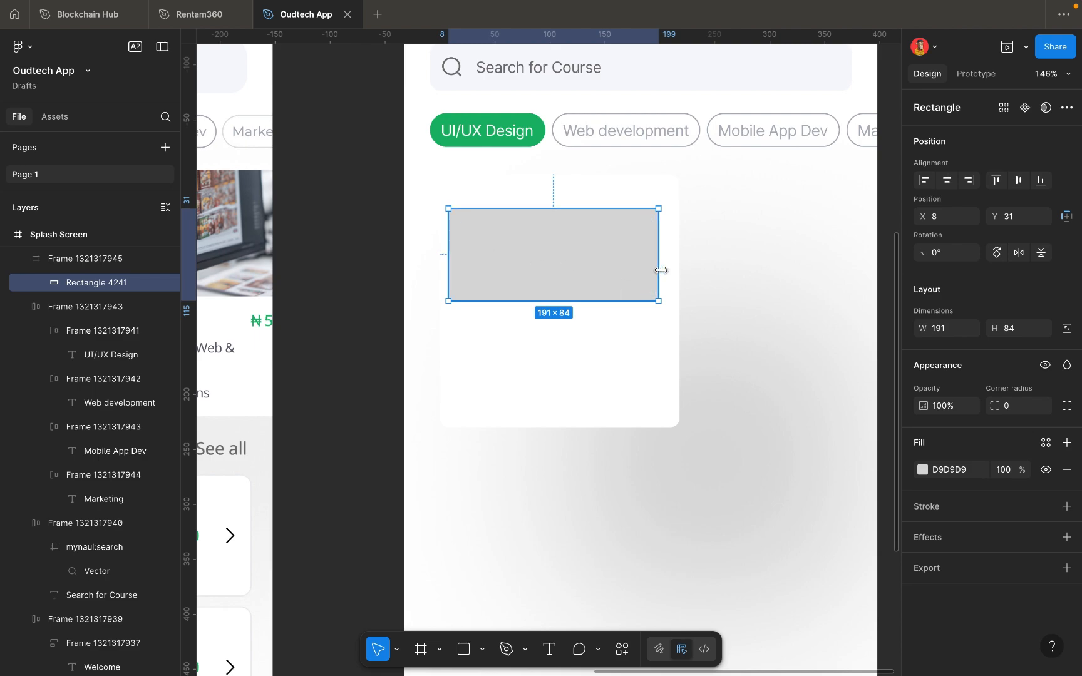
left_click_drag(661, 271, 665, 270)
scroll(664, 270, "up", 2)
scroll(665, 271, "left", 1)
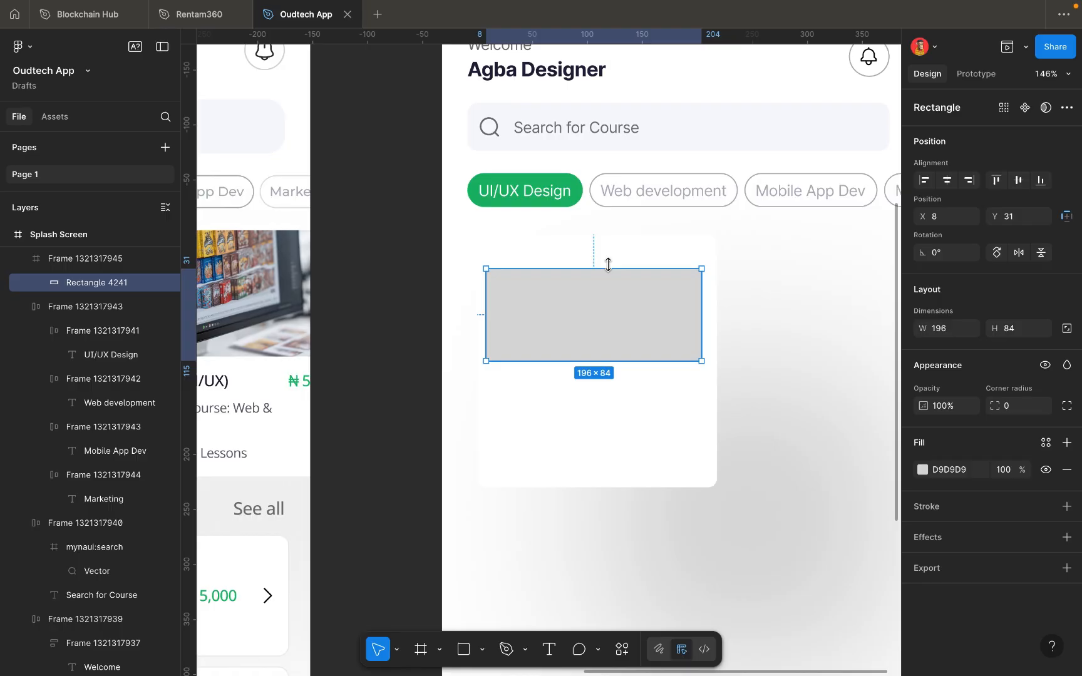
Add a black 000000 inside stroke of weight 1 to the card frame.
left_click(696, 400)
scroll(1012, 564, "down", 5)
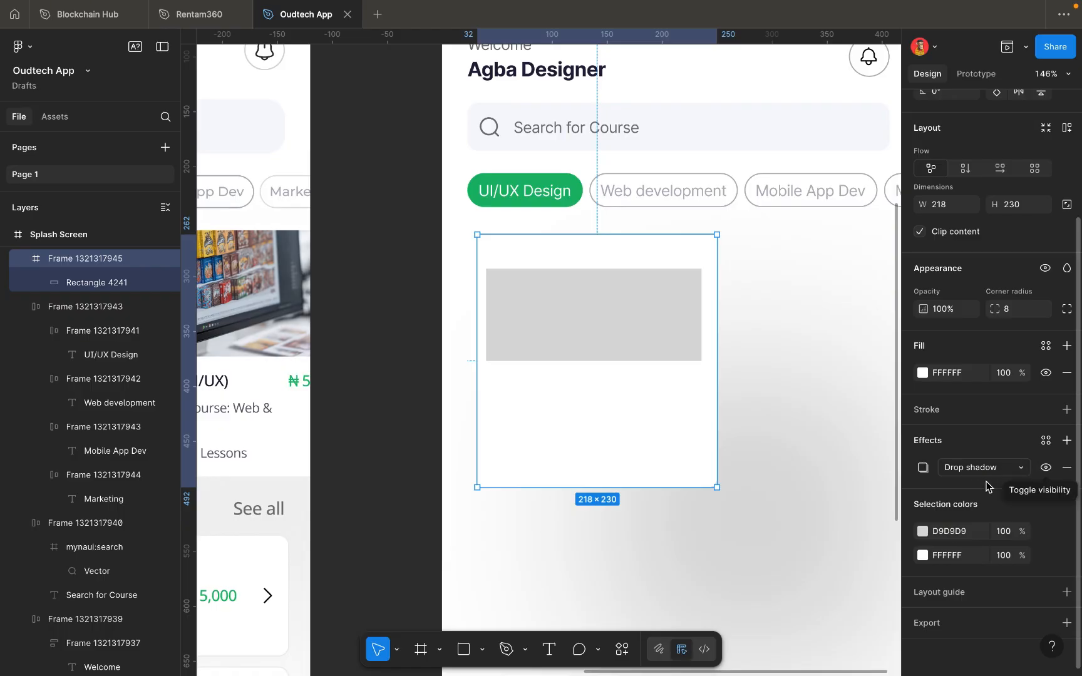
left_click(953, 408)
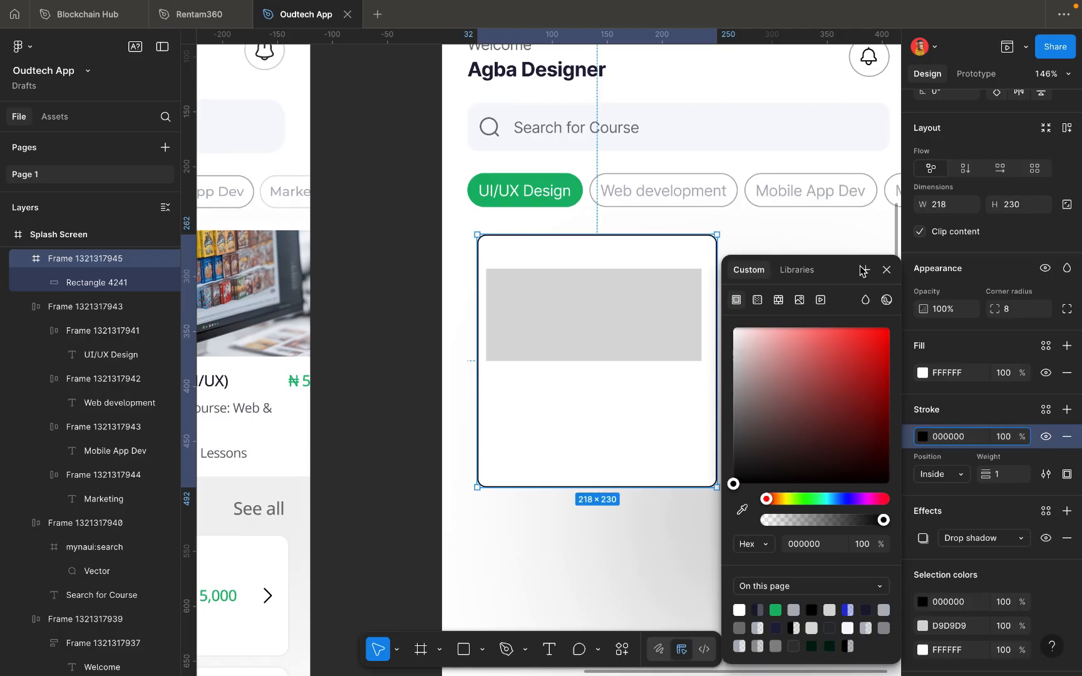
left_click(886, 270)
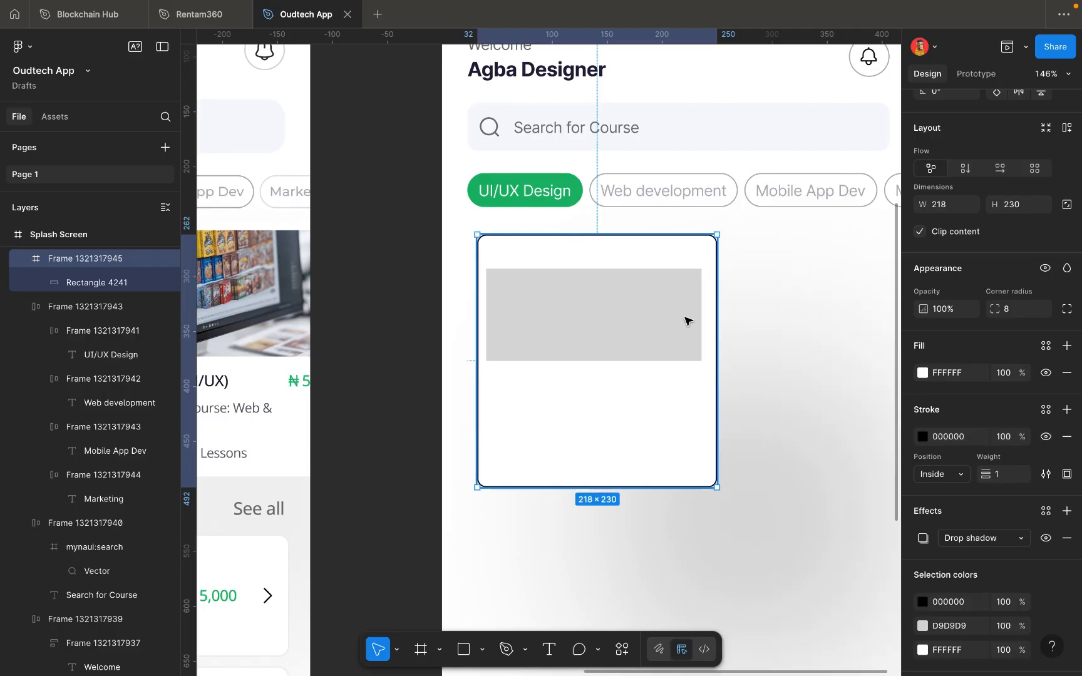
Extend the grey rectangle's top and right edges to about 201 × 106, placing its top edge at Y 9.
left_click(610, 331)
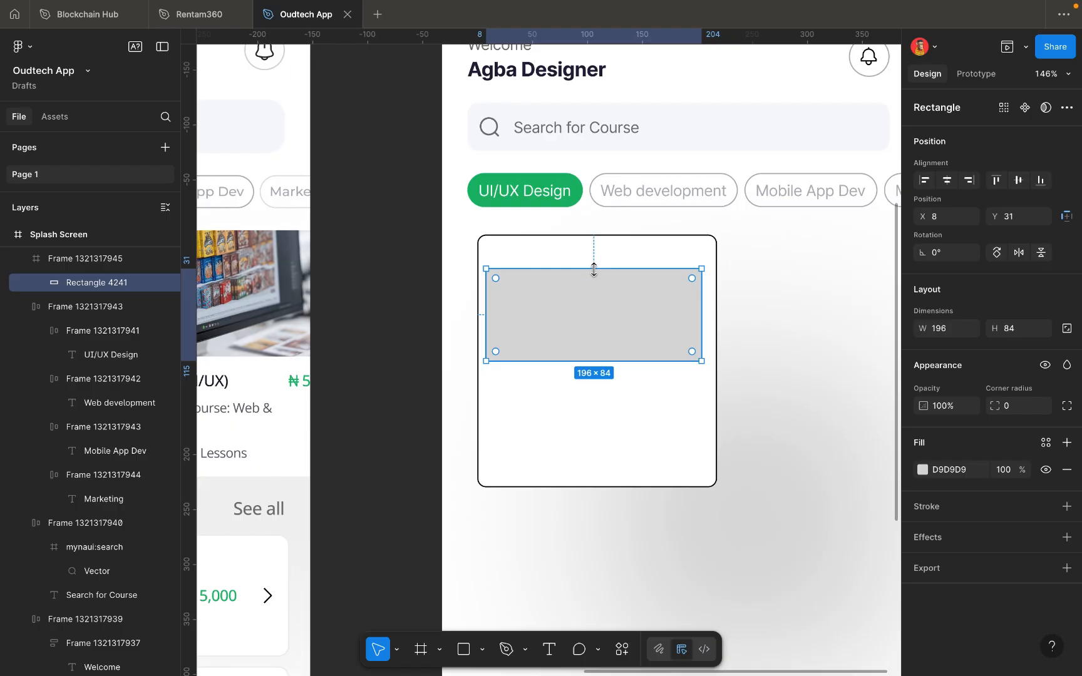
left_click_drag(594, 269, 593, 251)
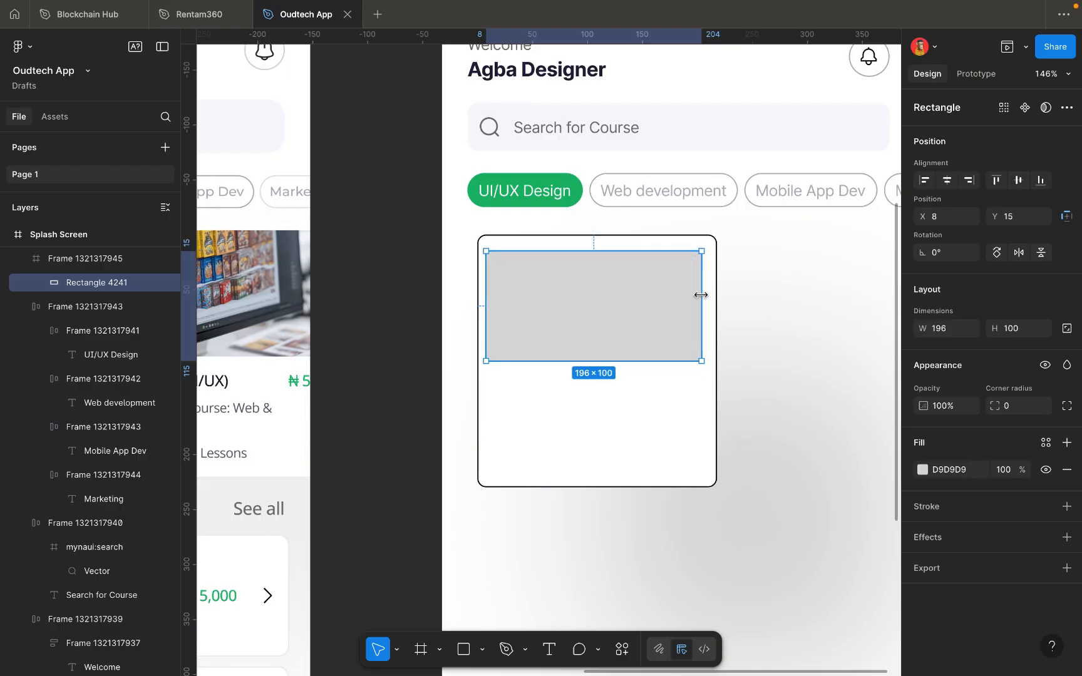
left_click_drag(700, 296, 707, 298)
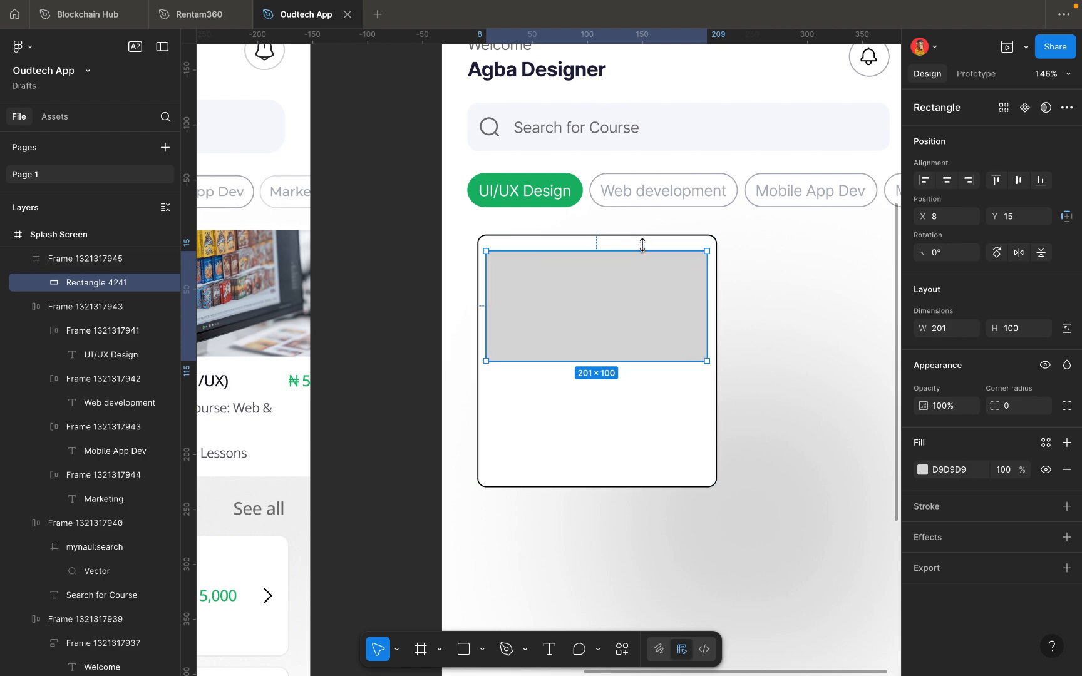
left_click_drag(642, 244, 642, 239)
scroll(642, 244, "down", 5)
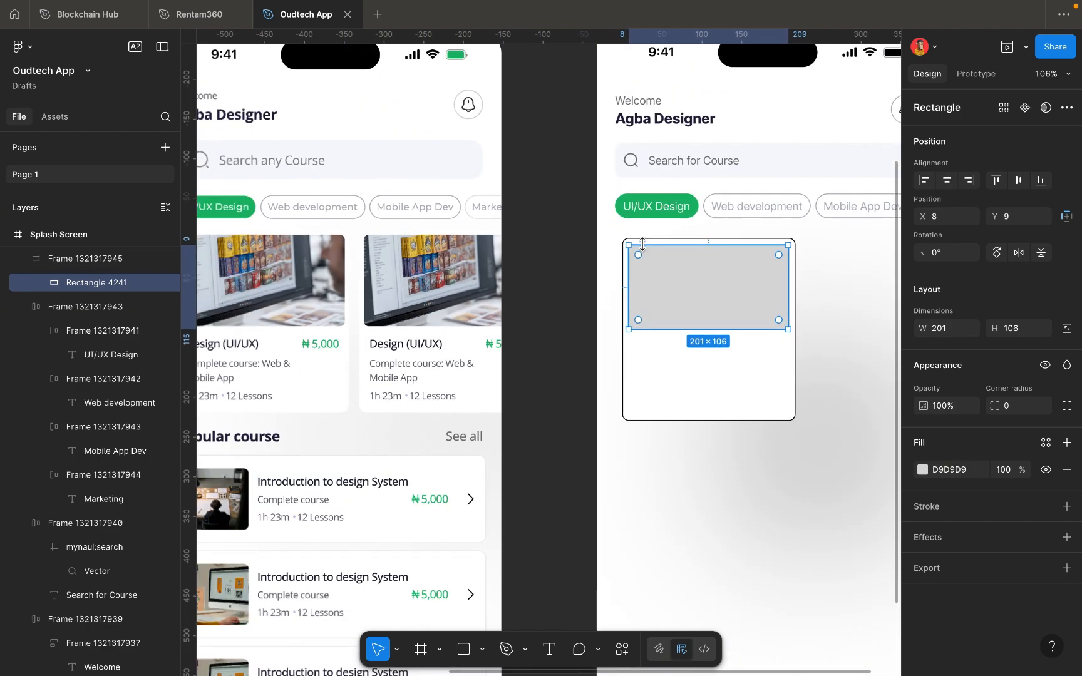
Round the corners of the card's grey image rectangle with a corner radius of 5.
scroll(644, 246, "left", 4)
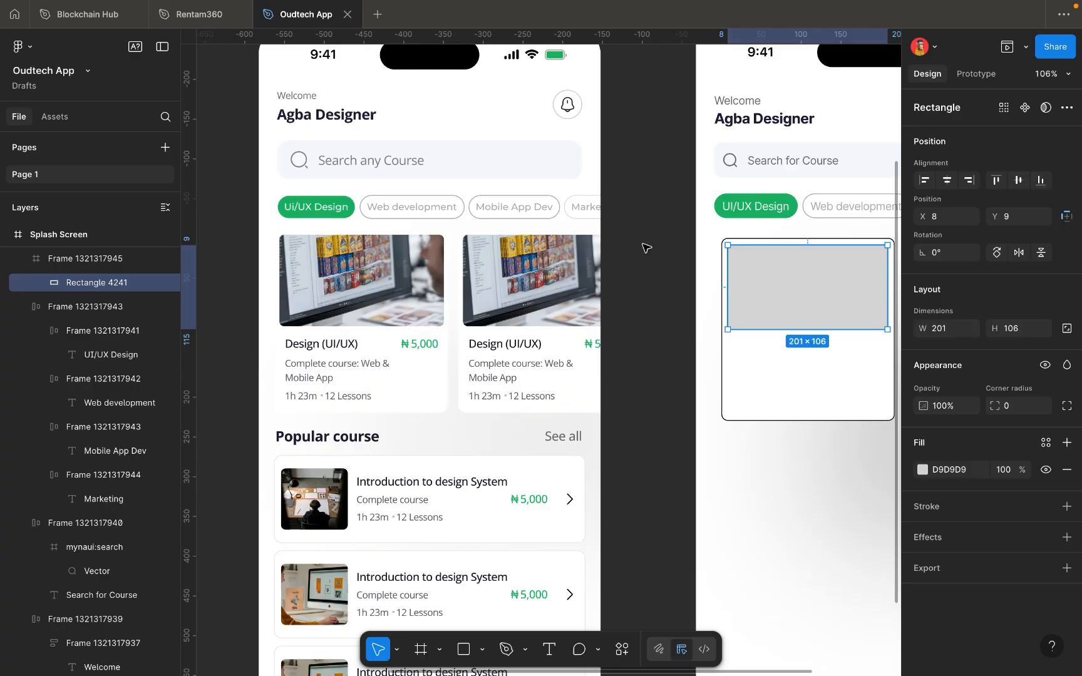
left_click(515, 276)
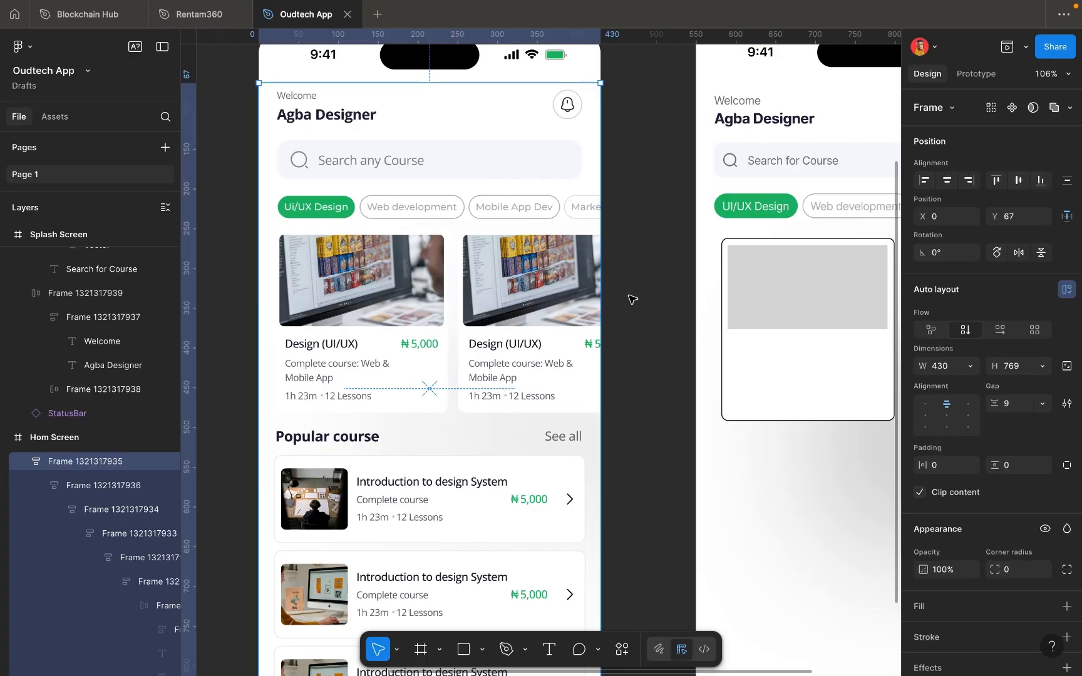
scroll(632, 300, "right", 5)
left_click(689, 293)
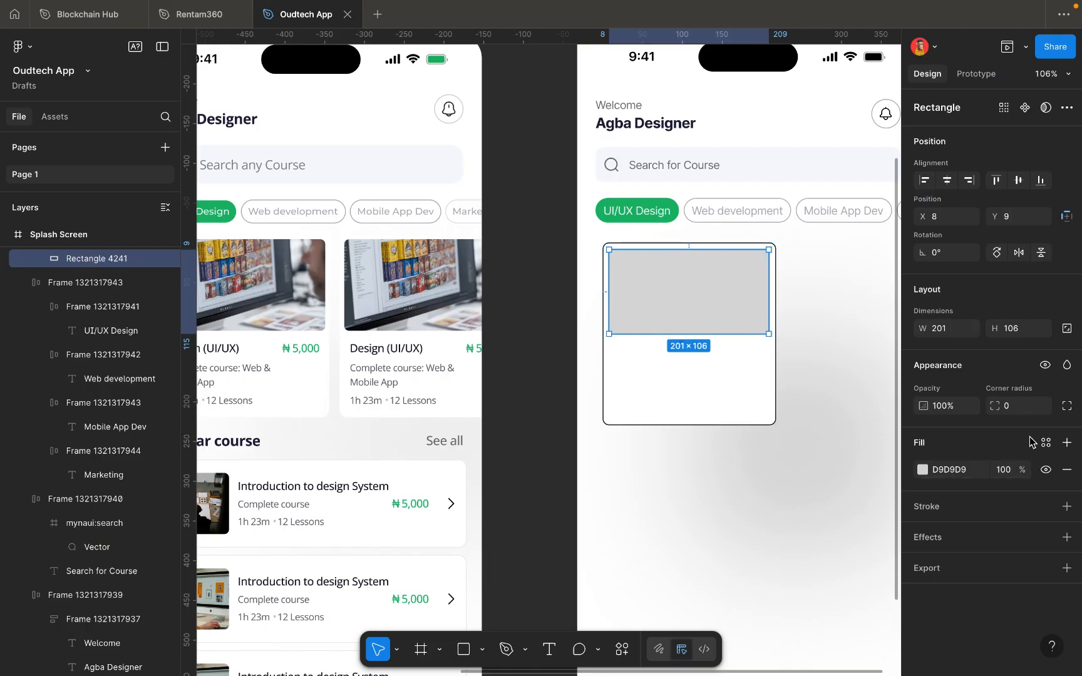
left_click(1022, 407)
type("4")
key("Return")
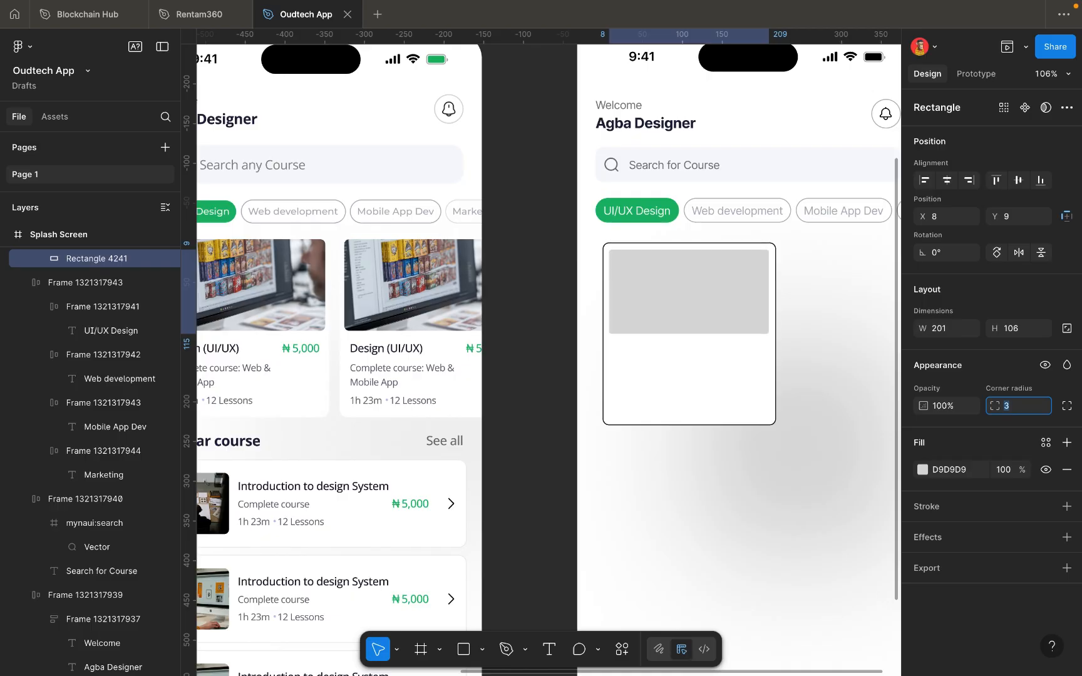
left_click(844, 407)
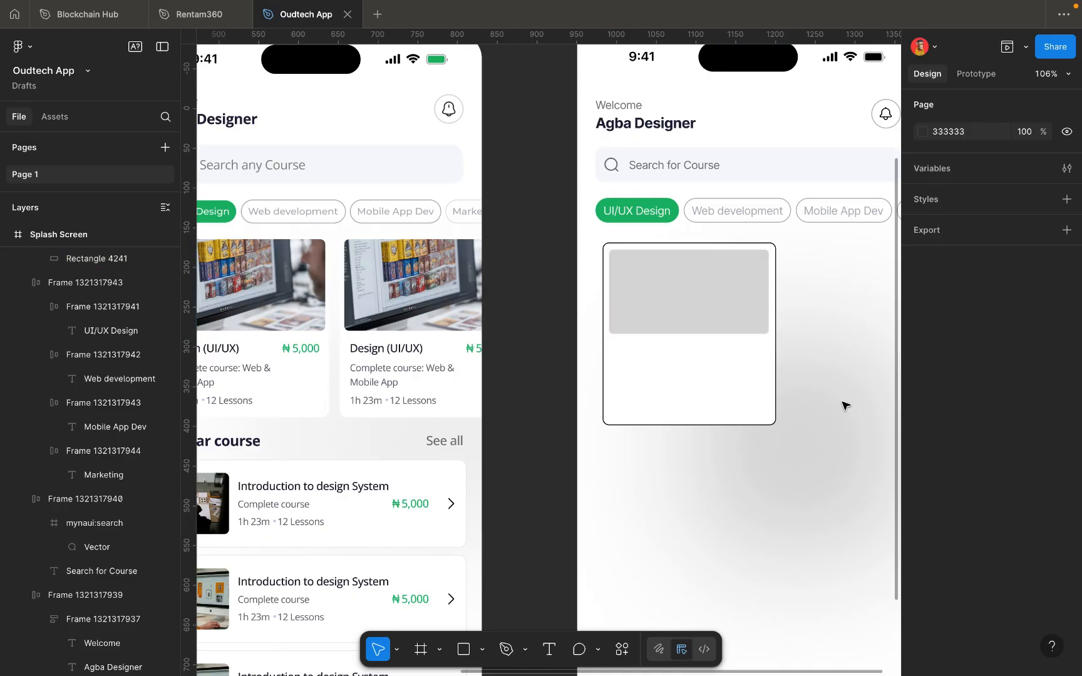
left_click(746, 320)
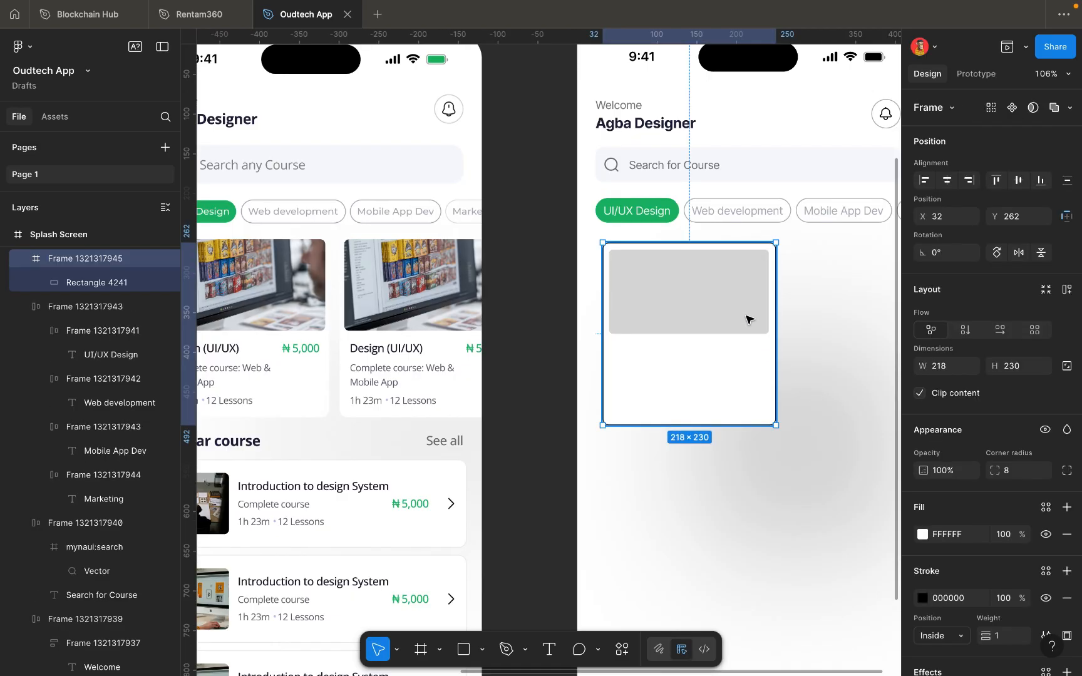
left_click(747, 319)
Add the title text "Design (Ui/UX)" below the grey rectangle in the card and position it at X 21, Y 131.
scroll(749, 314, "left", 4)
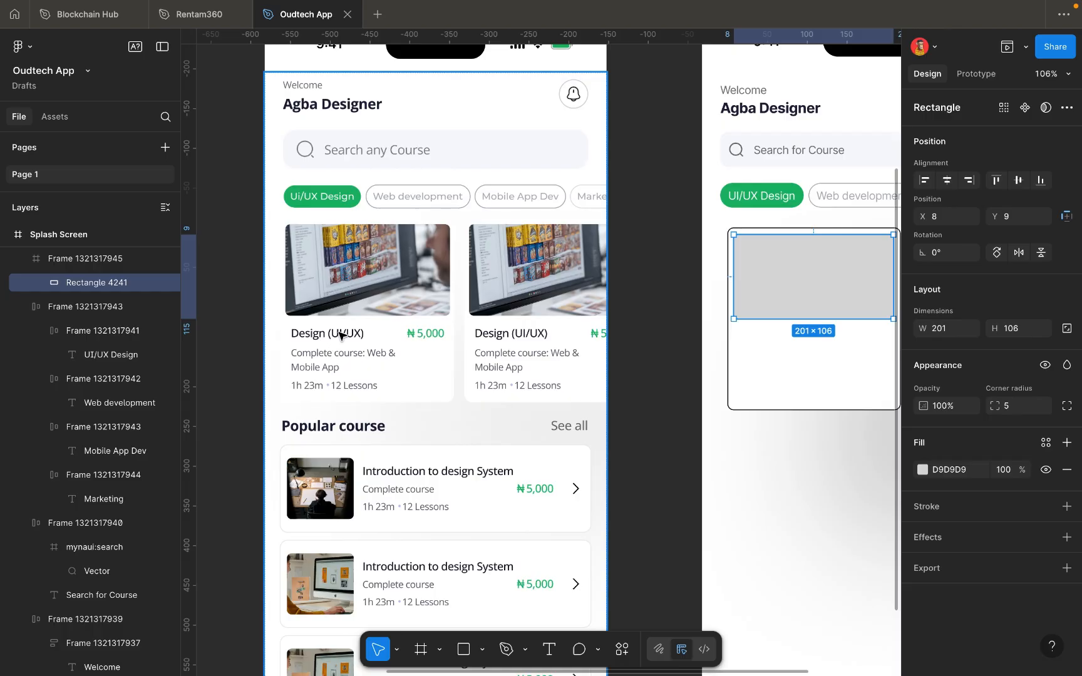
left_click(765, 368)
scroll(764, 368, "right", 2)
scroll(765, 368, "down", 1)
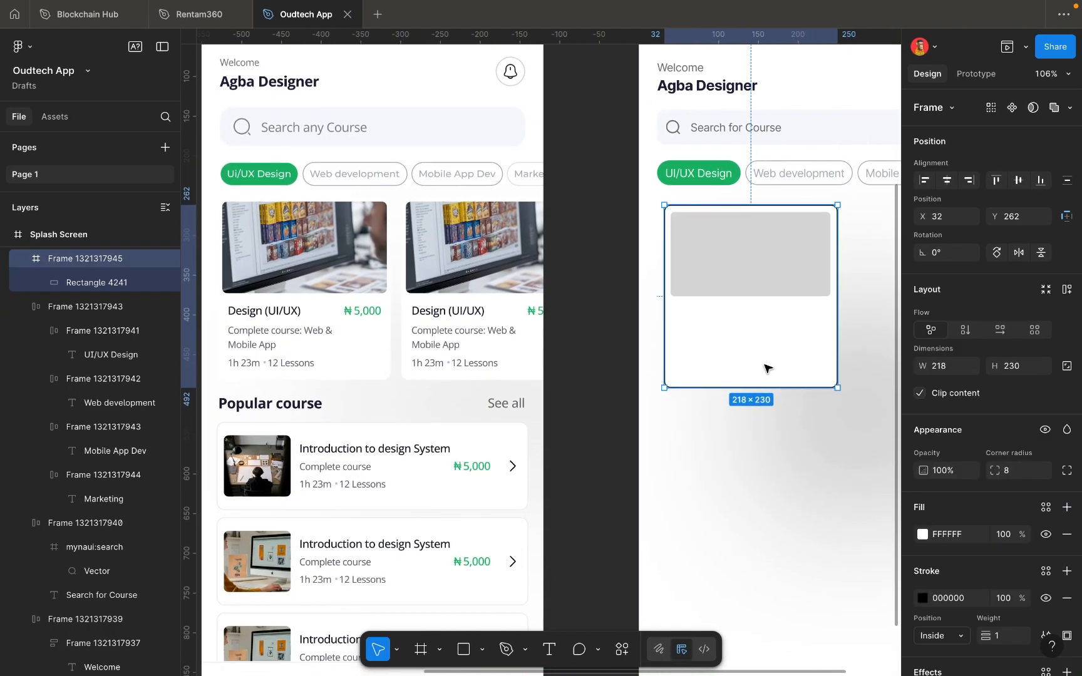
key("t")
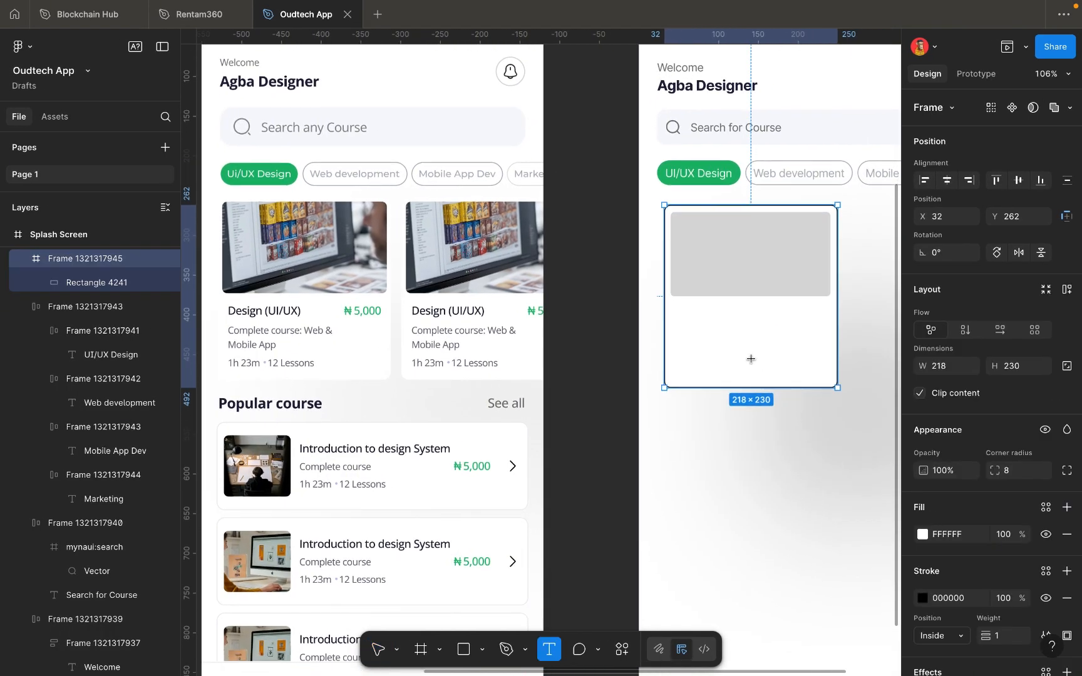
left_click(695, 324)
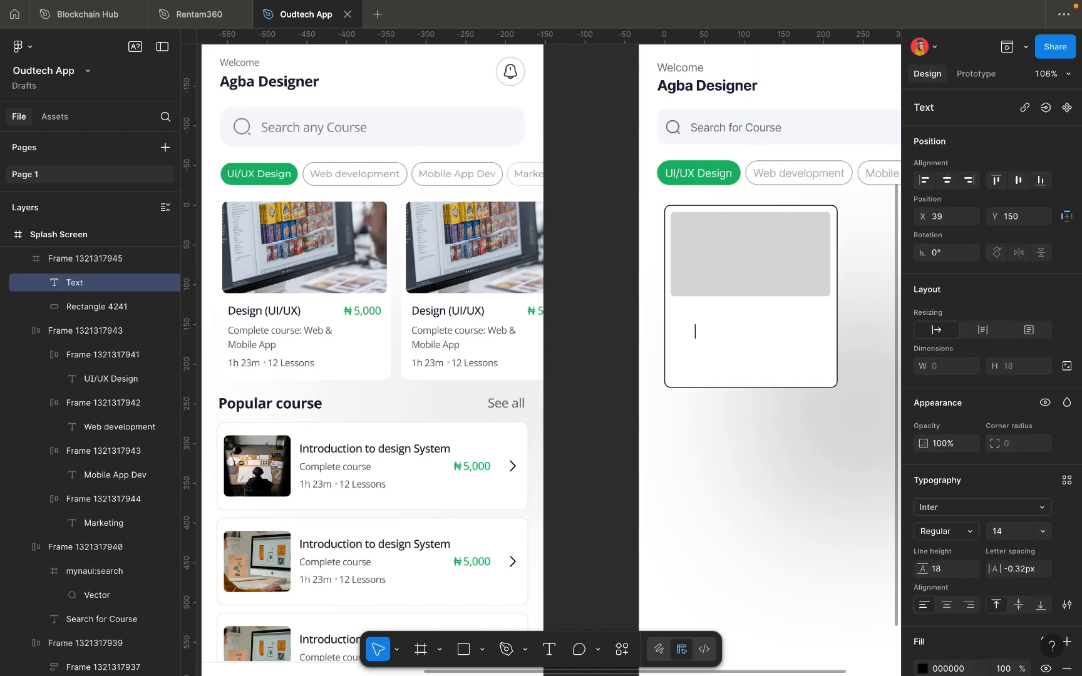
type("Design")
type("(U")
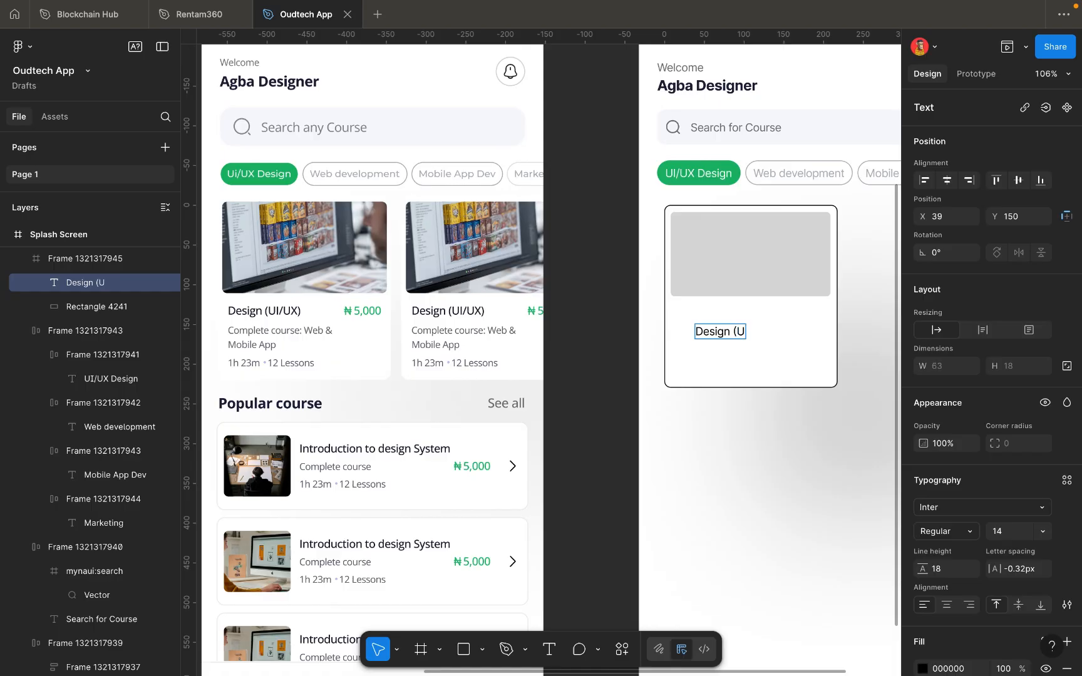
type("i/UX)")
key("Escape")
left_click_drag(730, 332, 728, 317)
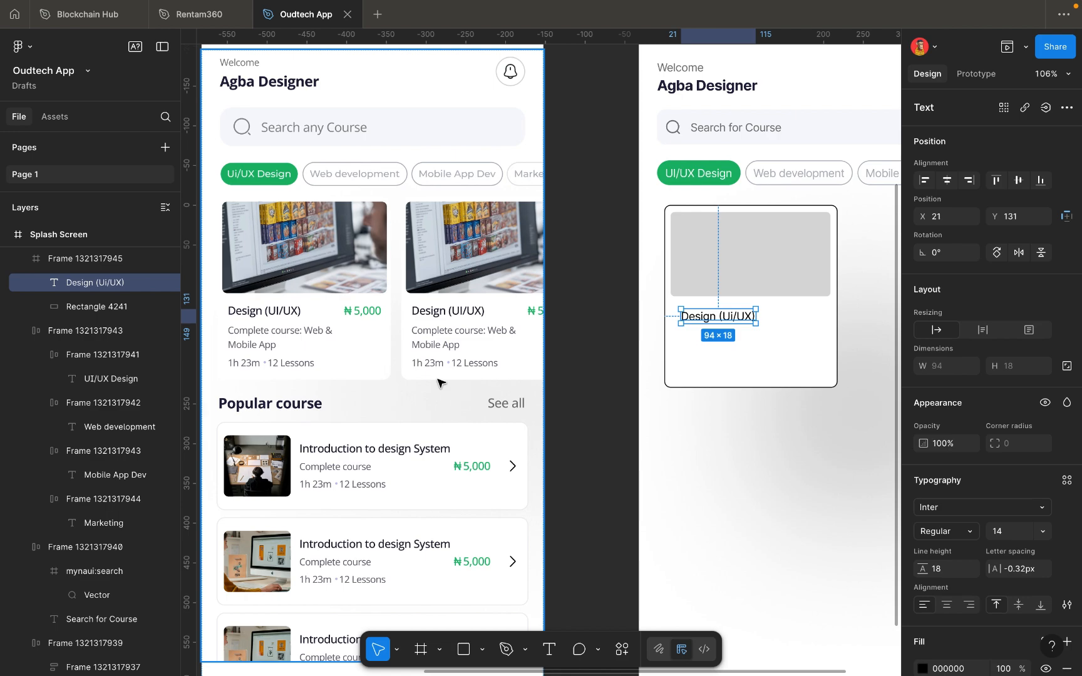
Check the reference card title's typography and set the new card's "Design (Ui/UX)" title to Medium weight, size 12.
double_click(285, 315)
double_click(284, 314)
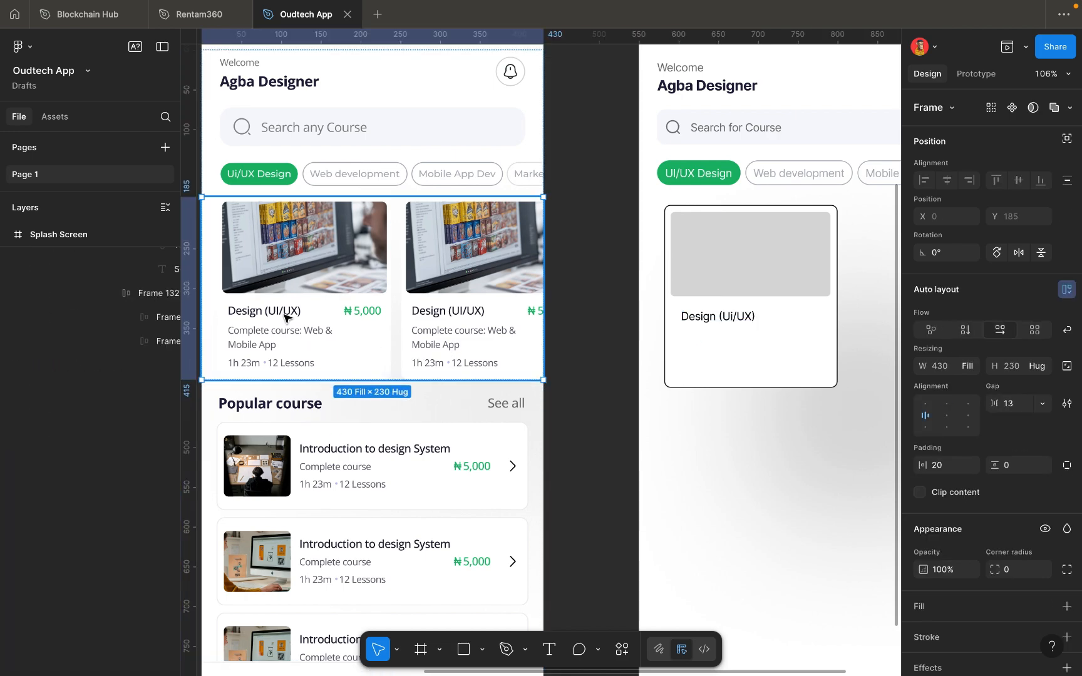
double_click(284, 315)
double_click(284, 314)
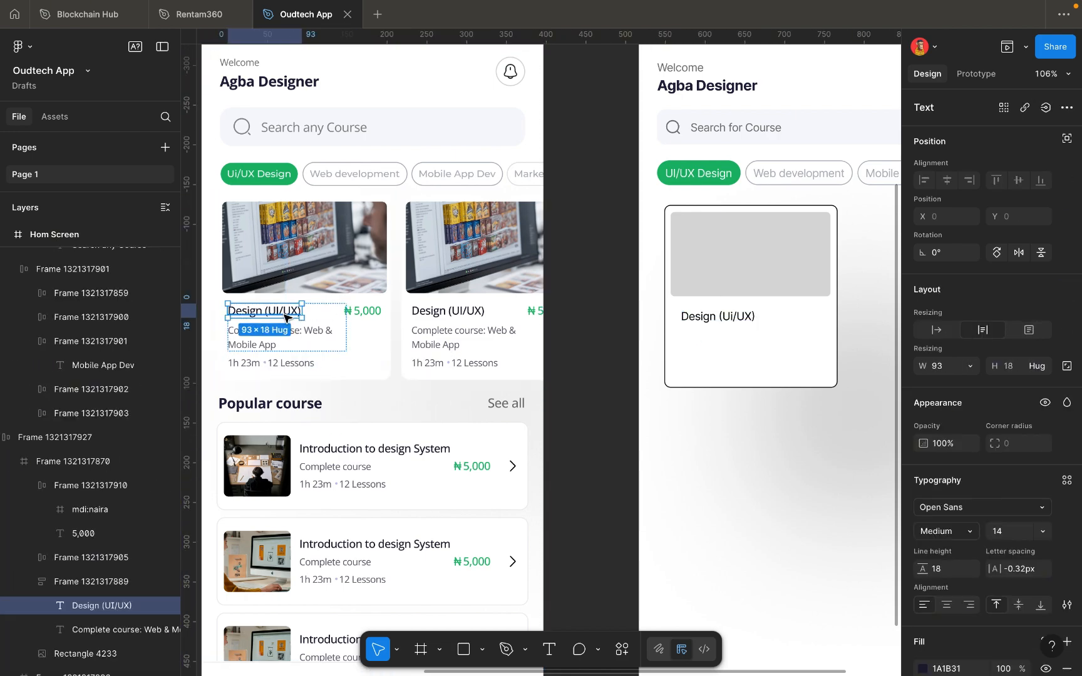
left_click(733, 316)
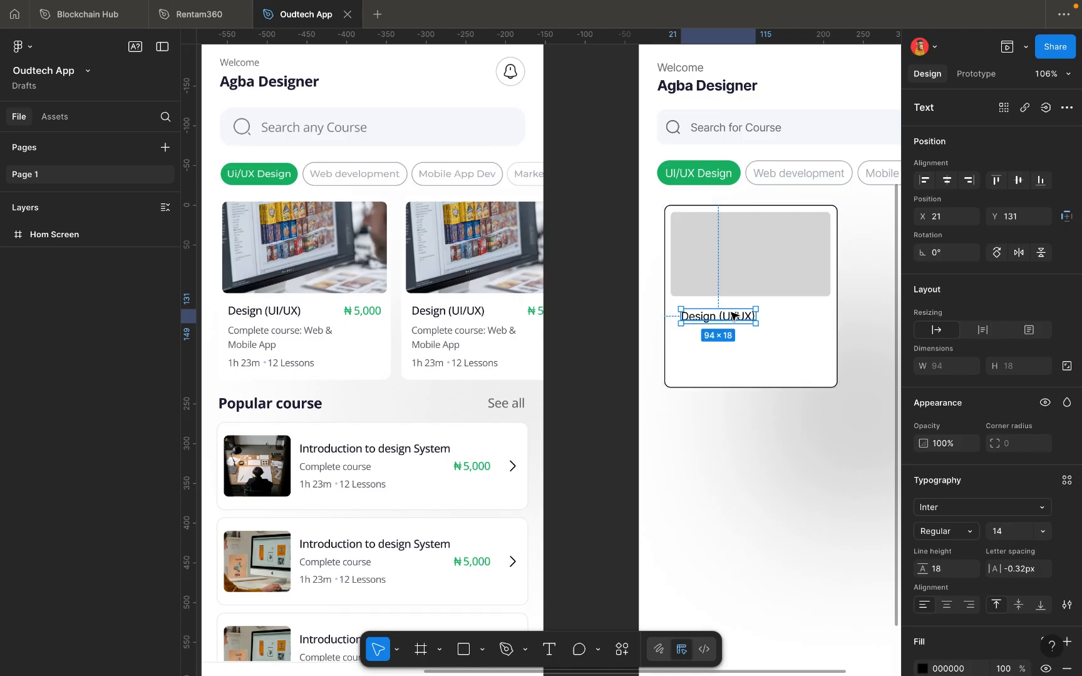
left_click(967, 533)
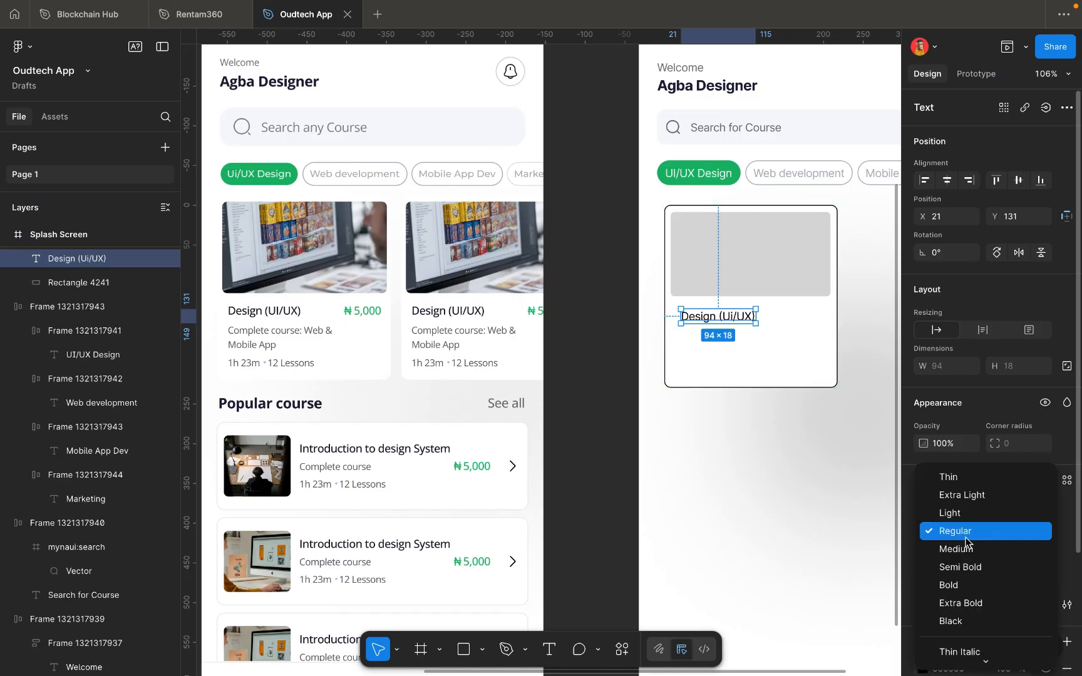
left_click(962, 549)
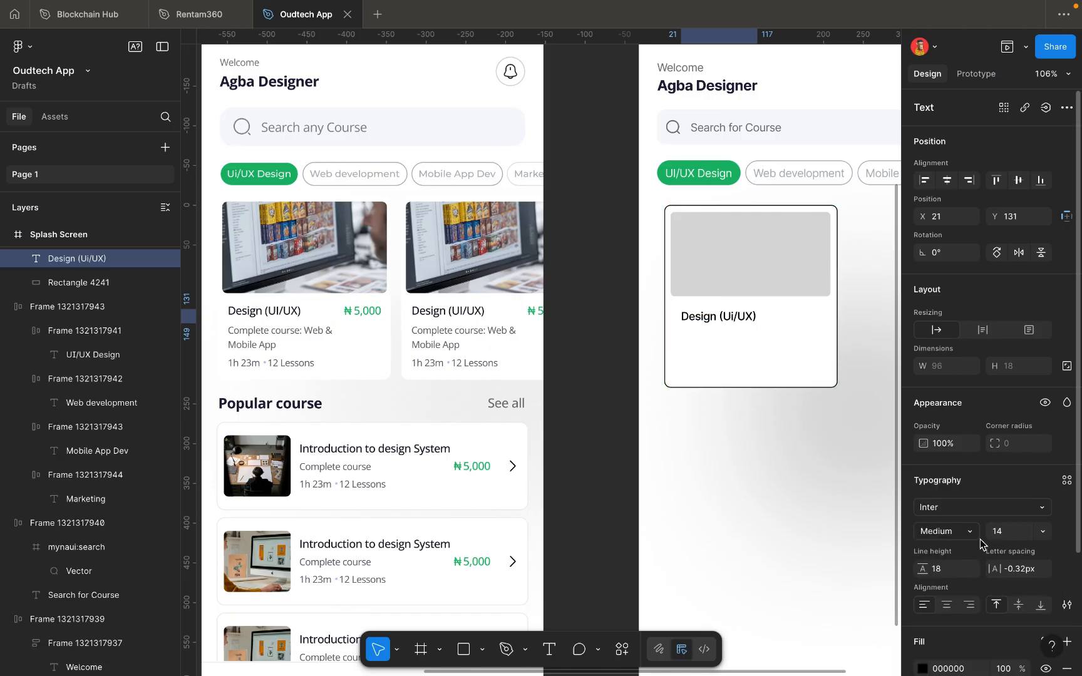
left_click(1011, 530)
type("12")
key("Return")
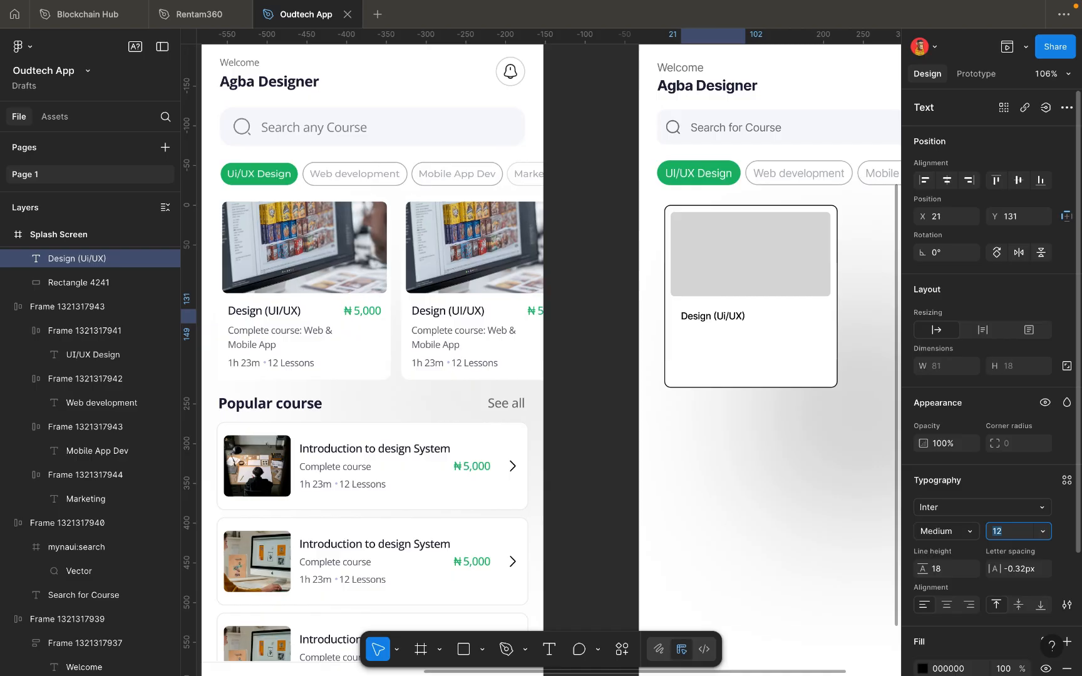
Move the "Design (Ui/UX)" title slightly within the new card to X 18, Y 129.
scroll(714, 317, "up", 3)
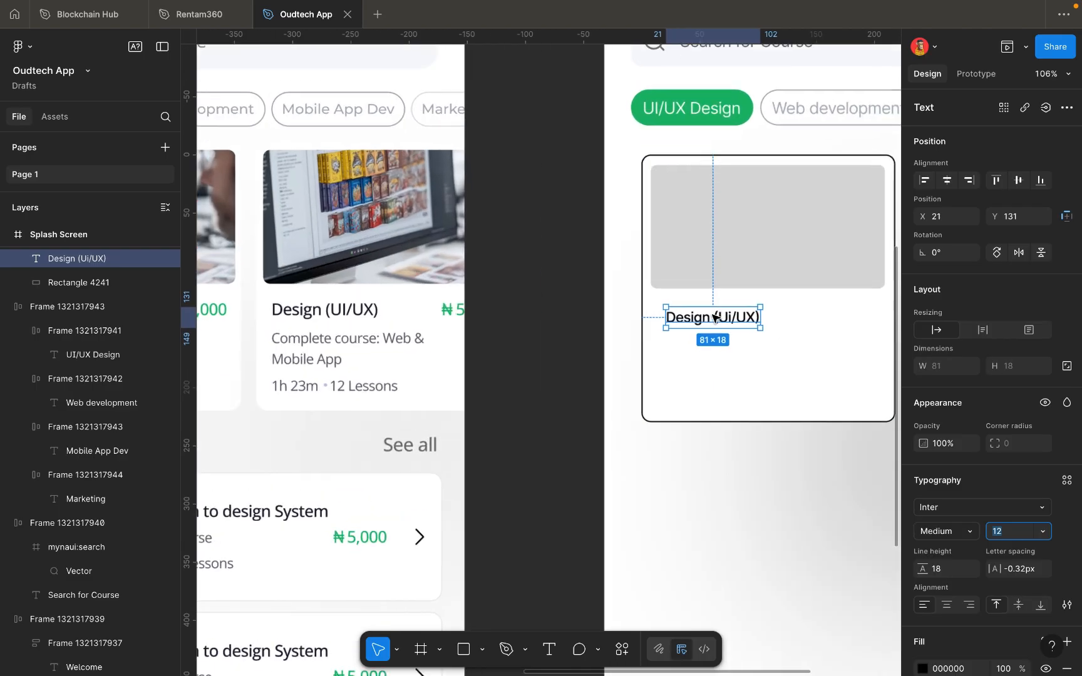
left_click_drag(714, 318, 709, 315)
scroll(710, 314, "right", 3)
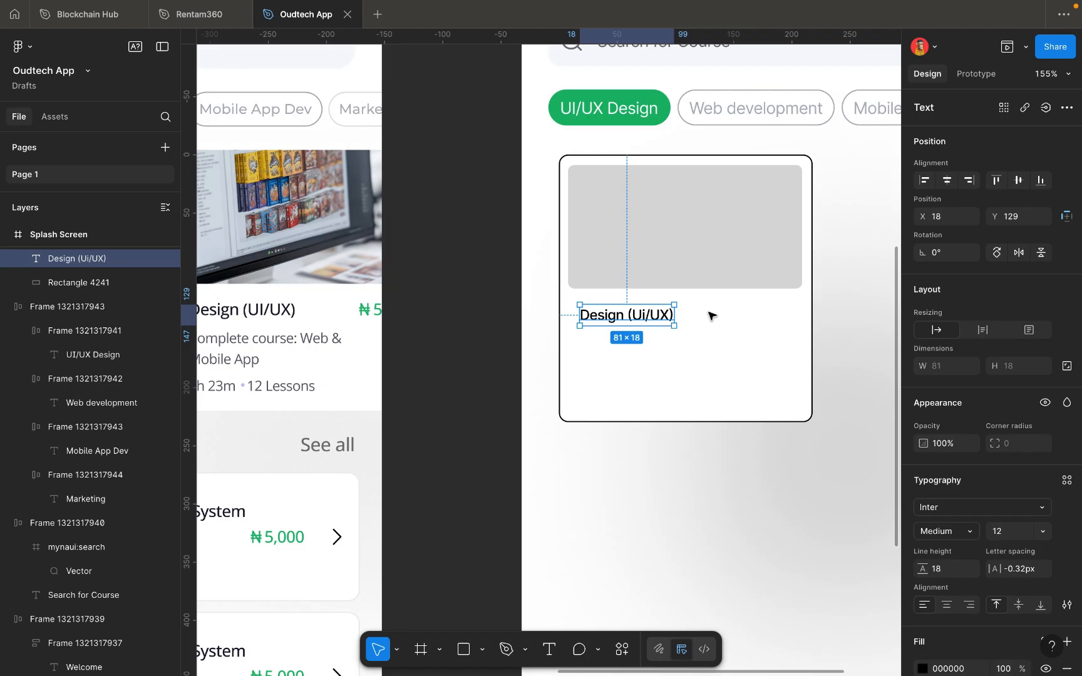
Find a naira icon with the Iconify plugin and import the first mdi:naira result into the new card.
scroll(710, 315, "down", 5)
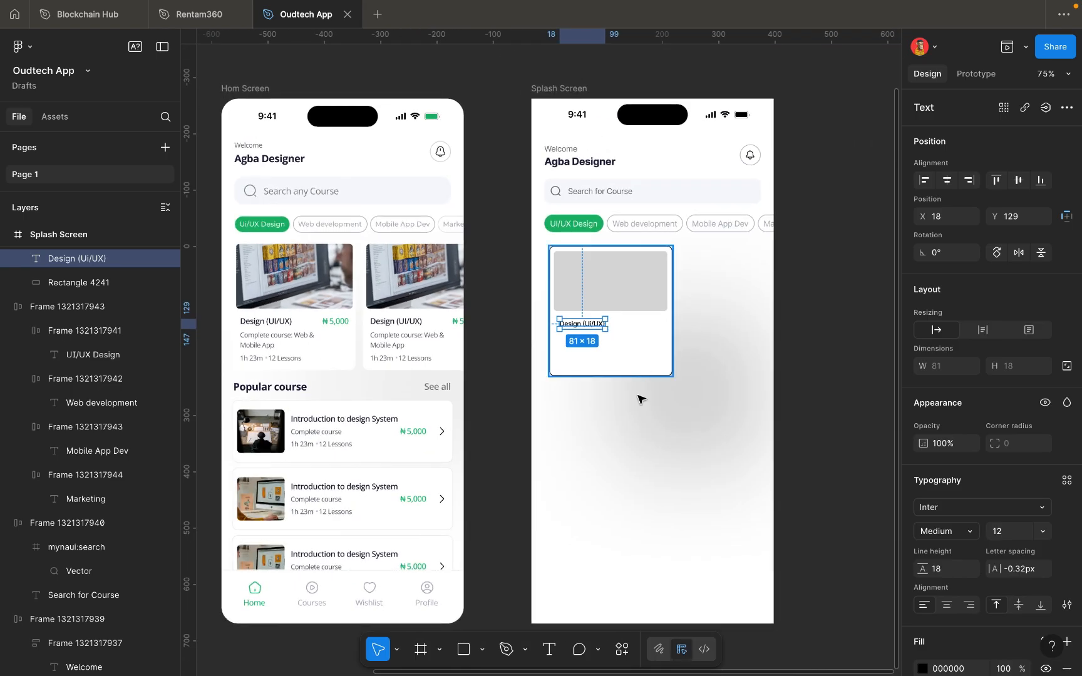
left_click(624, 654)
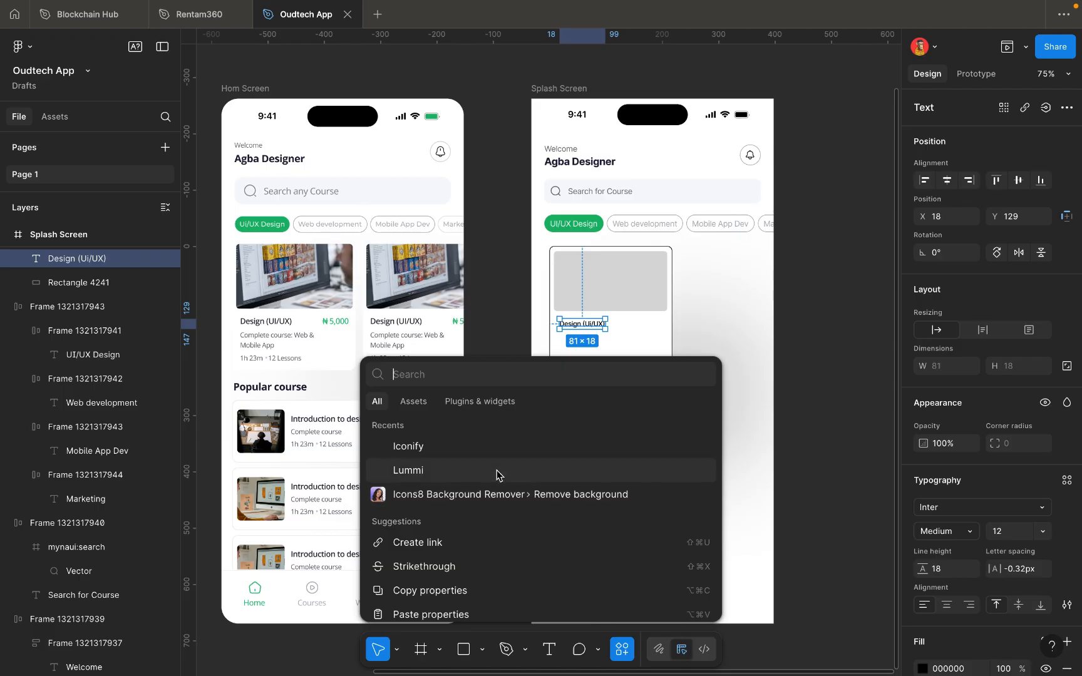
left_click(498, 452)
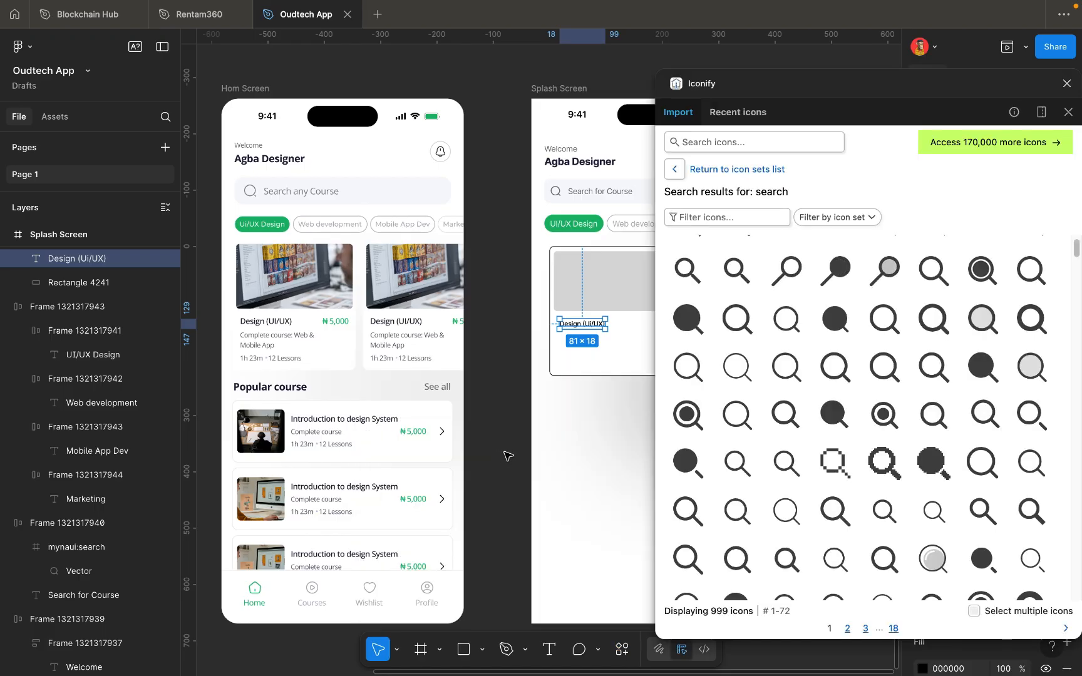
left_click(711, 142)
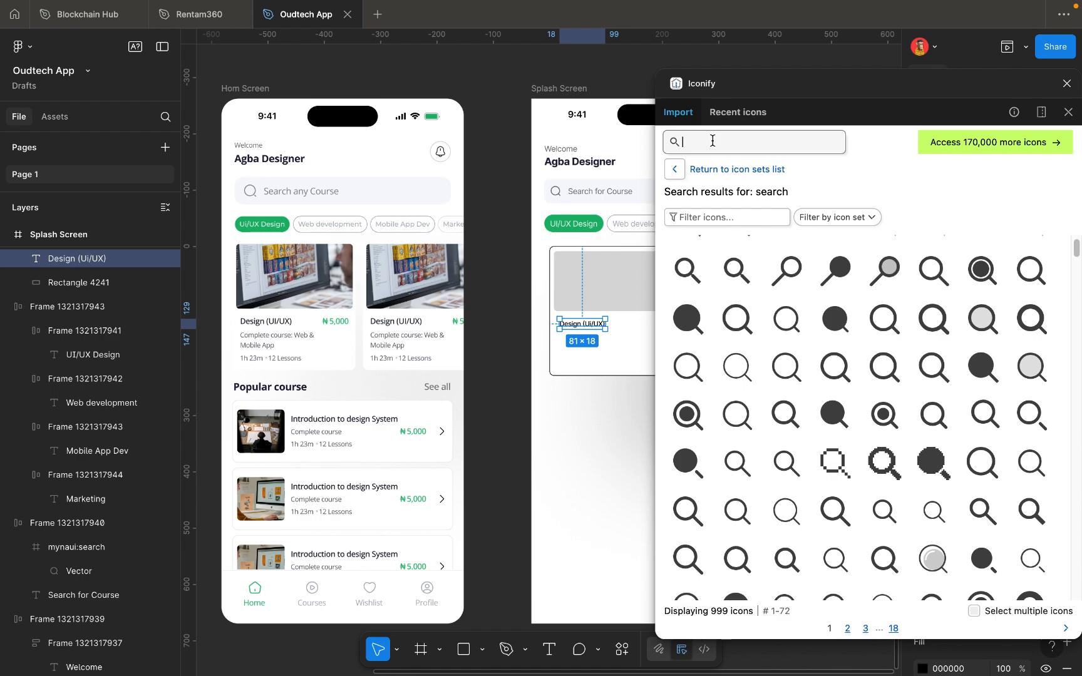
type("naira")
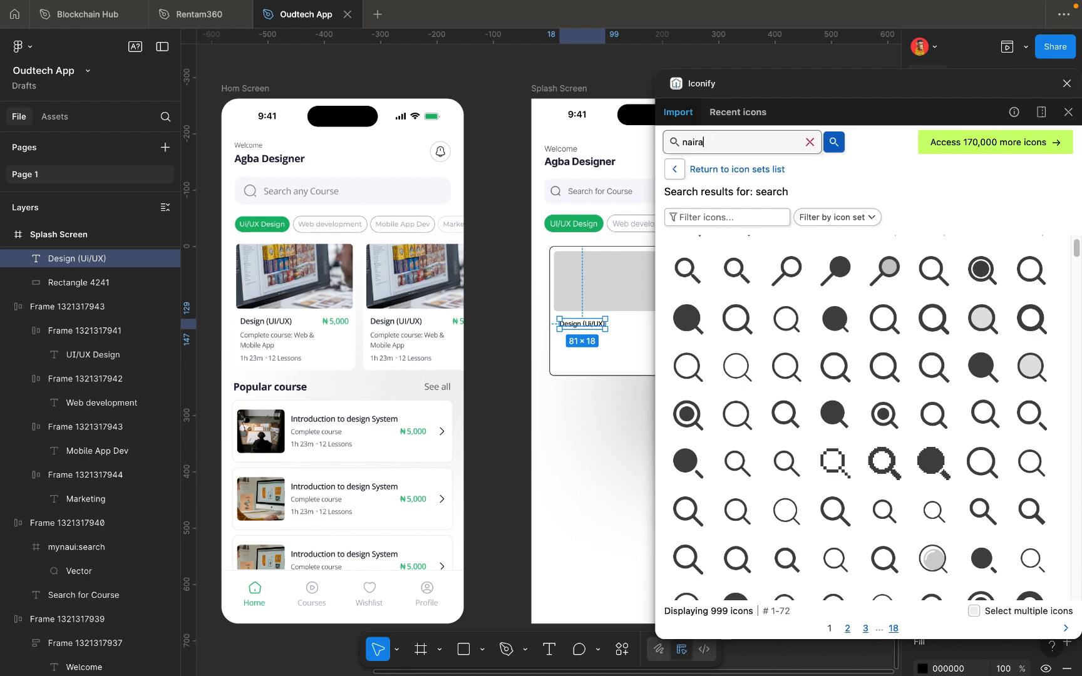
key("Return")
left_click_drag(688, 259, 641, 343)
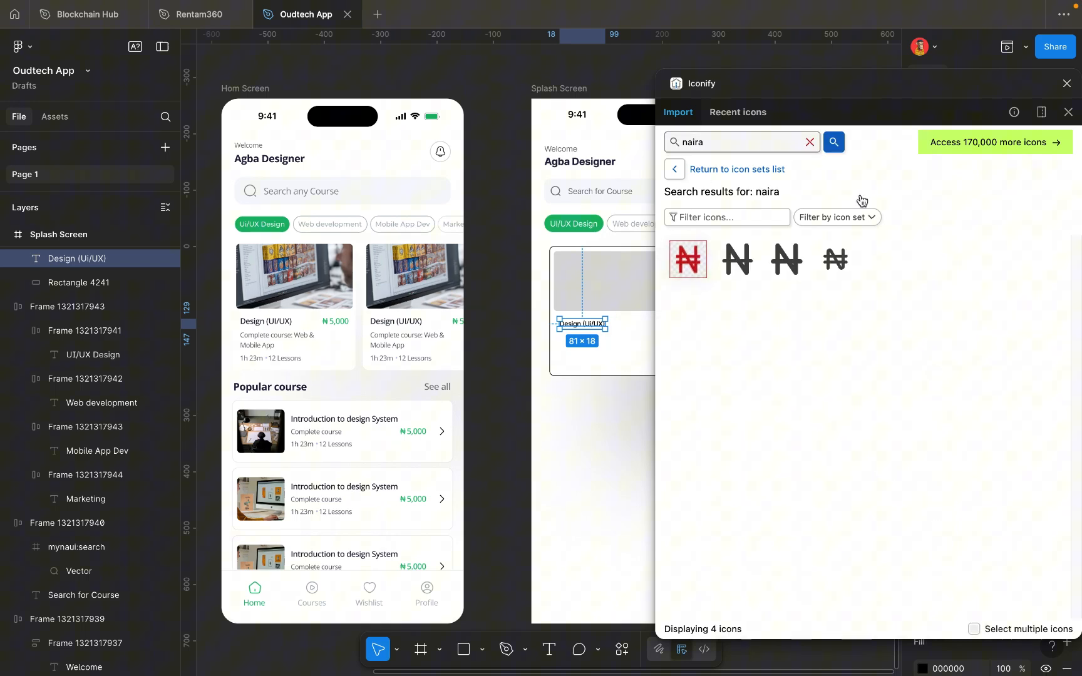
left_click(1067, 83)
Resize the naira icon to 18 × 18 and place it on the title's row at X 145, Y 129.
scroll(611, 394, "up", 5)
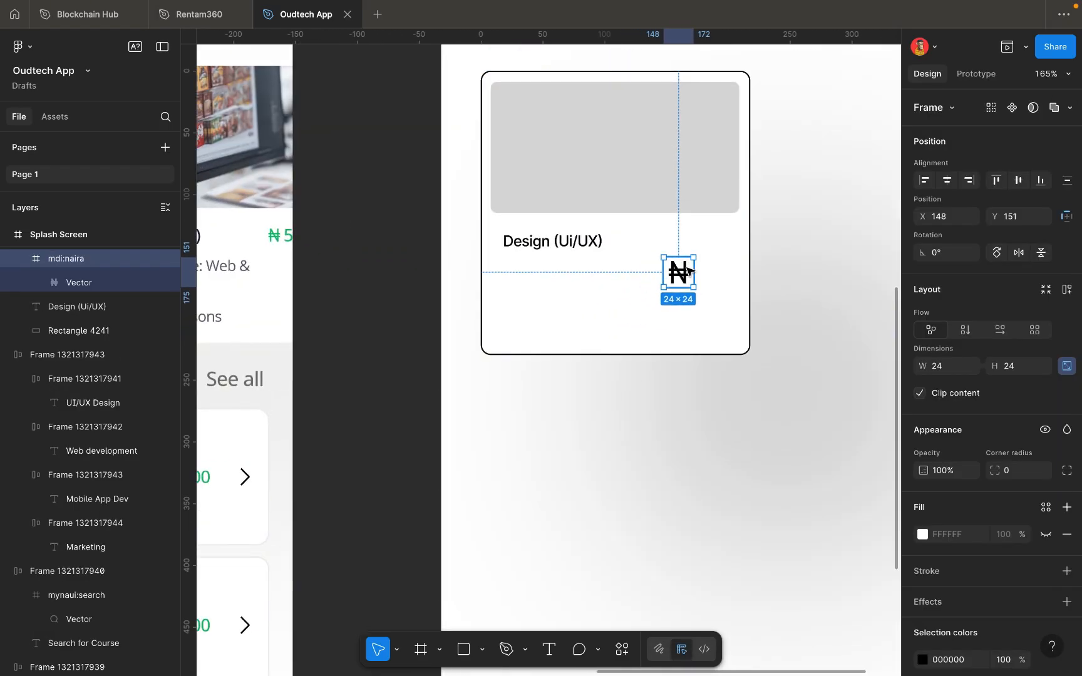
left_click_drag(692, 270, 688, 268)
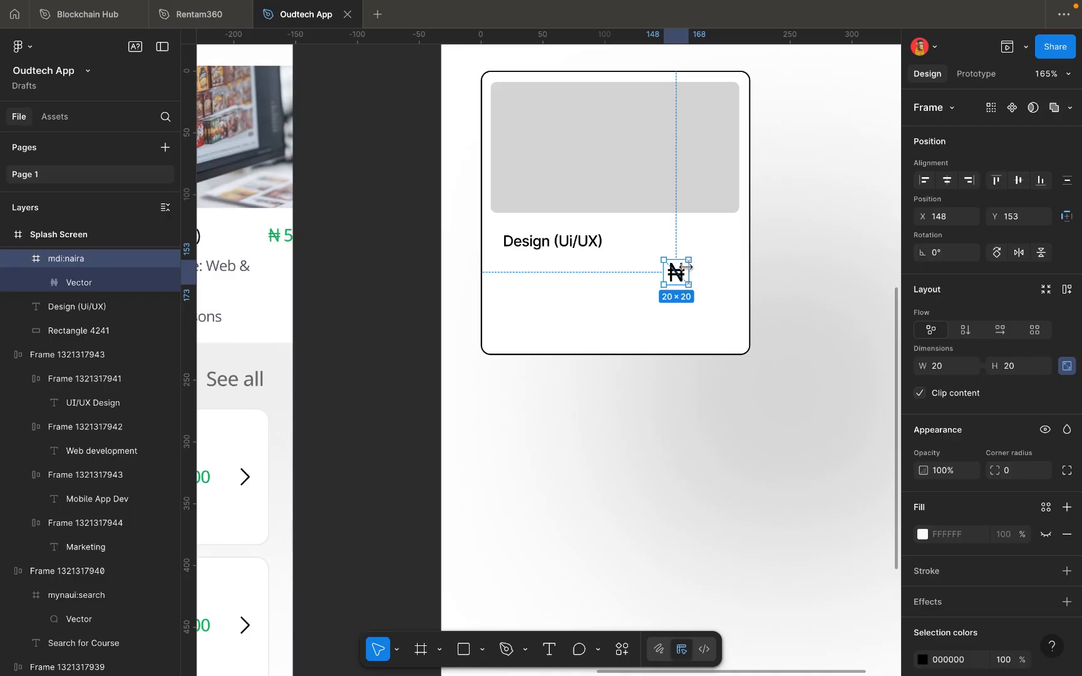
left_click_drag(684, 268, 679, 243)
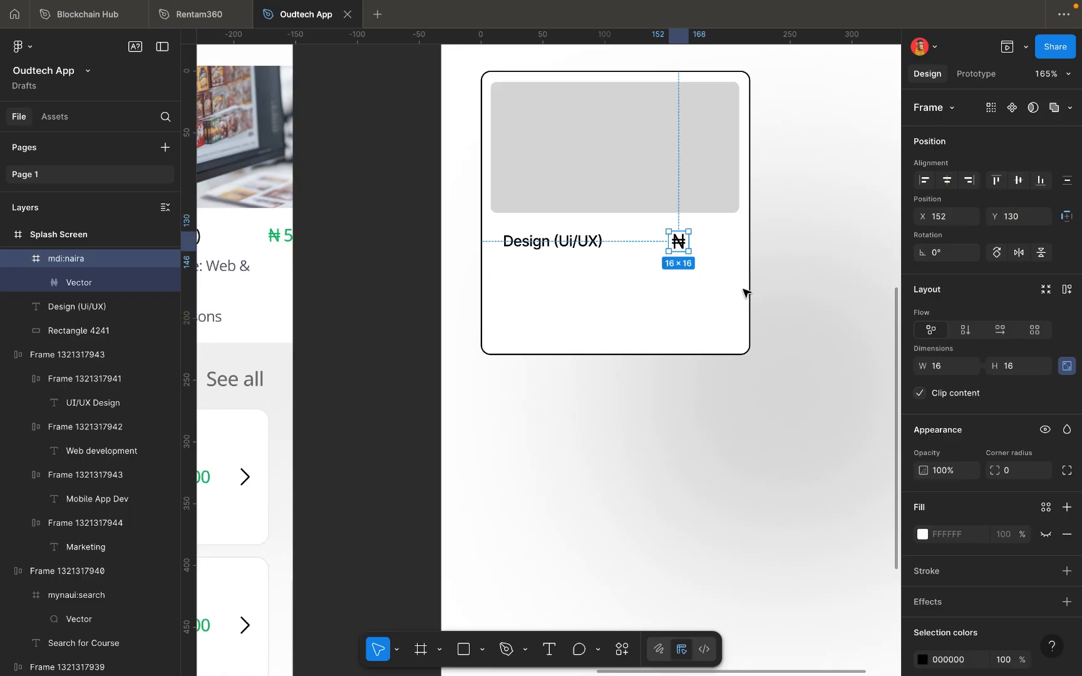
left_click(952, 374)
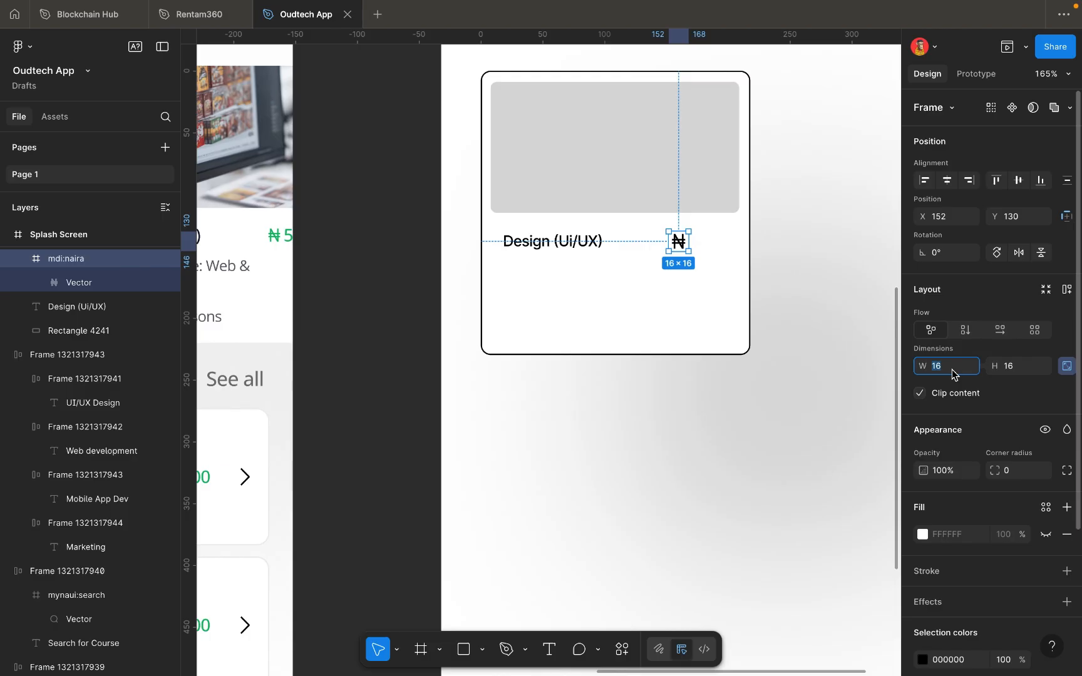
type("18")
key("Return")
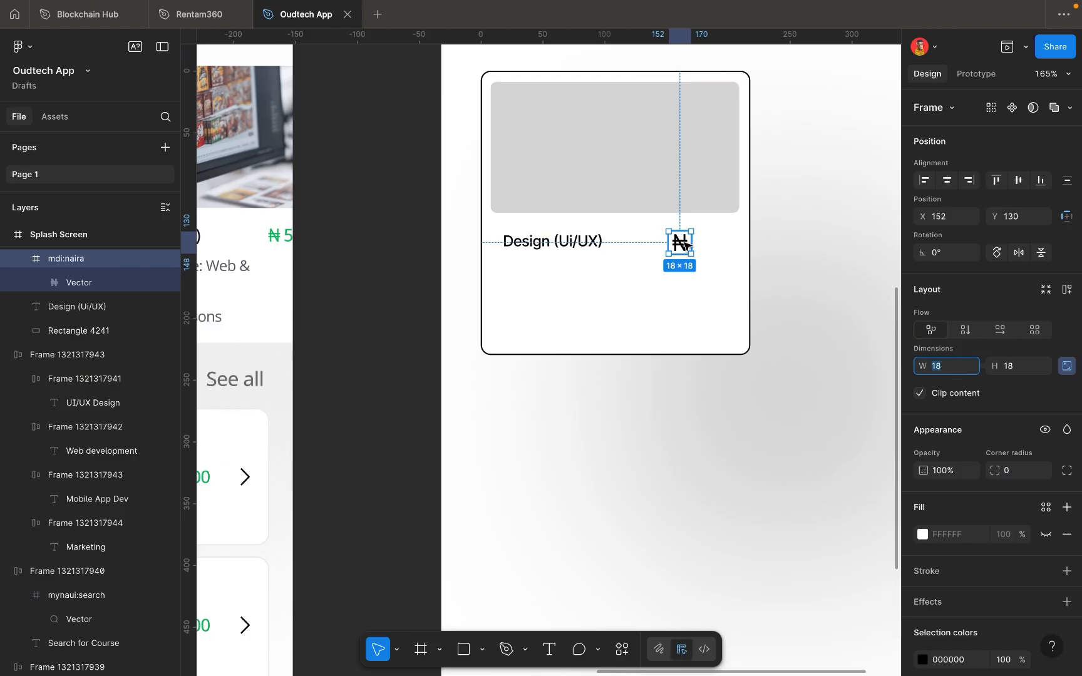
left_click_drag(681, 243, 671, 242)
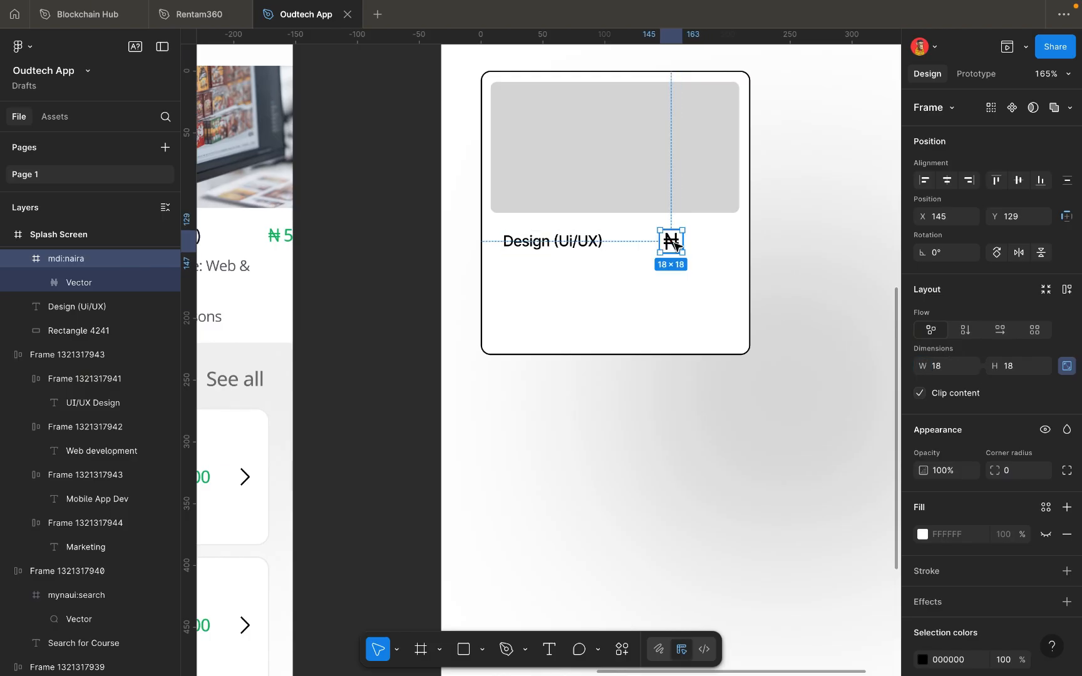
Duplicate the card title below the original and replace the copy's text with "5,000".
left_click(546, 248)
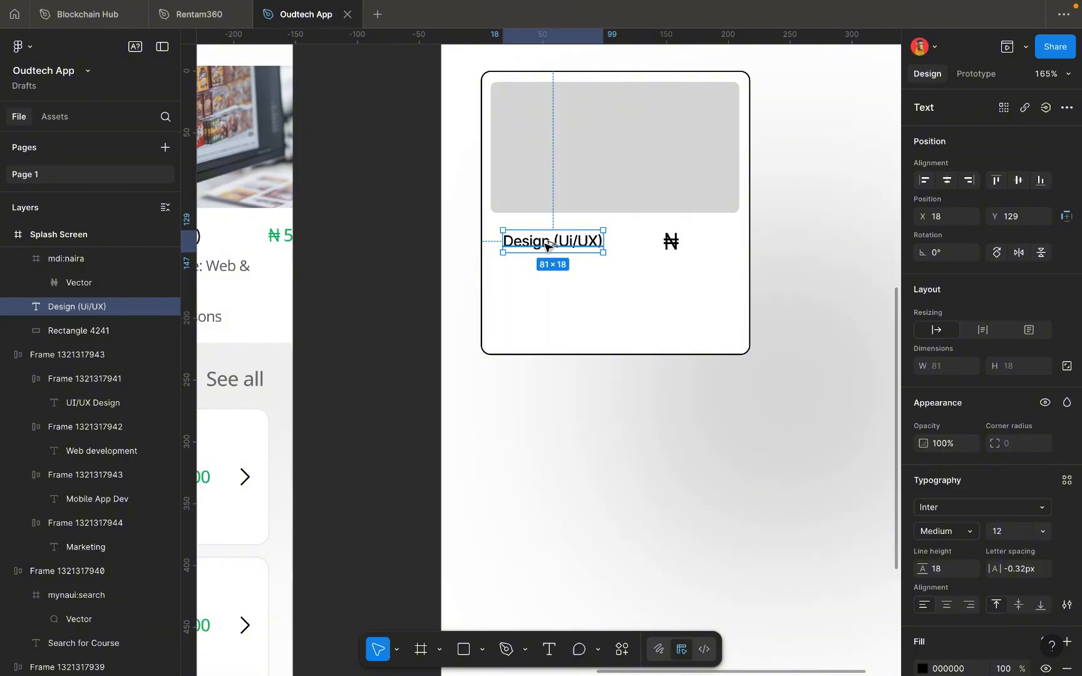
left_click_drag(546, 246, 570, 288, "alt")
double_click(570, 290)
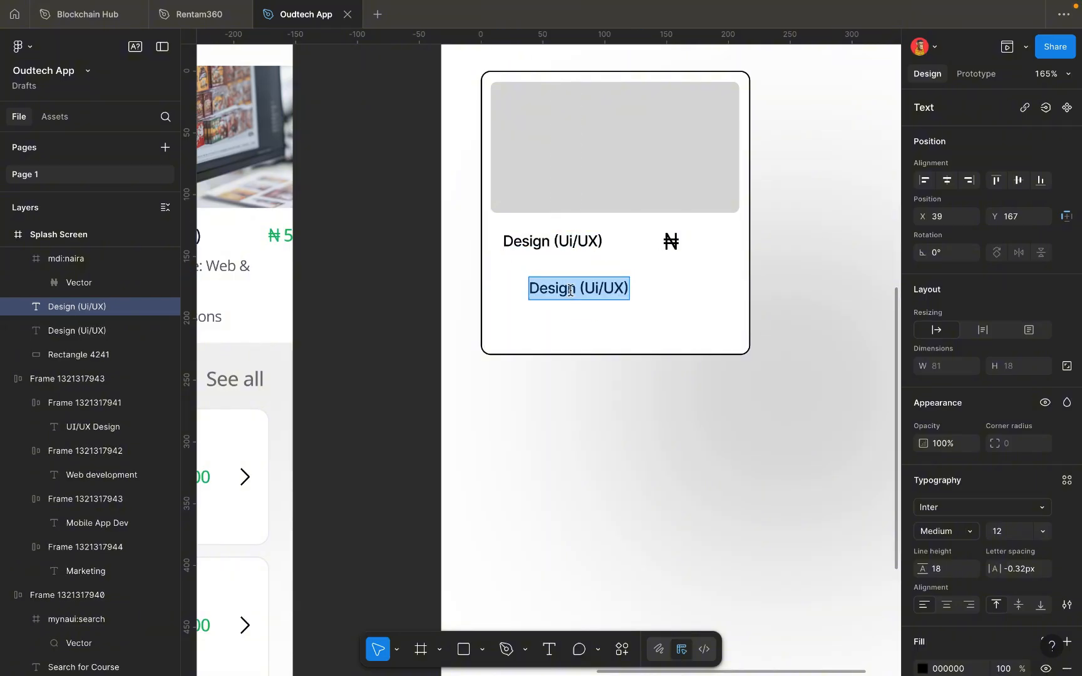
key("BackSpace")
type("5")
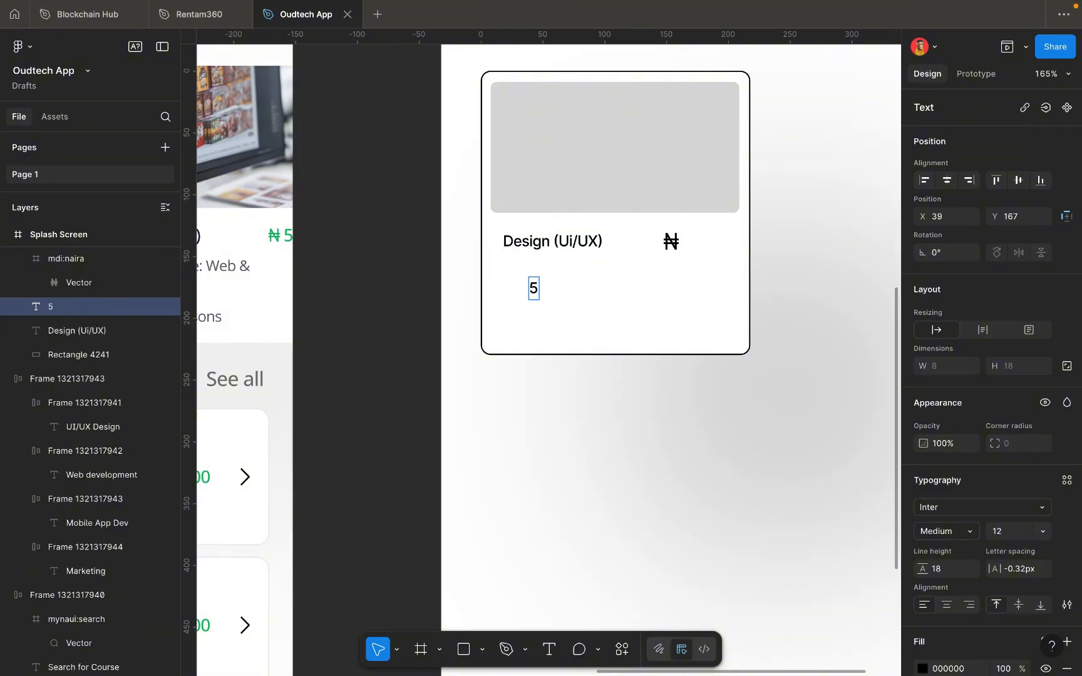
type(",000")
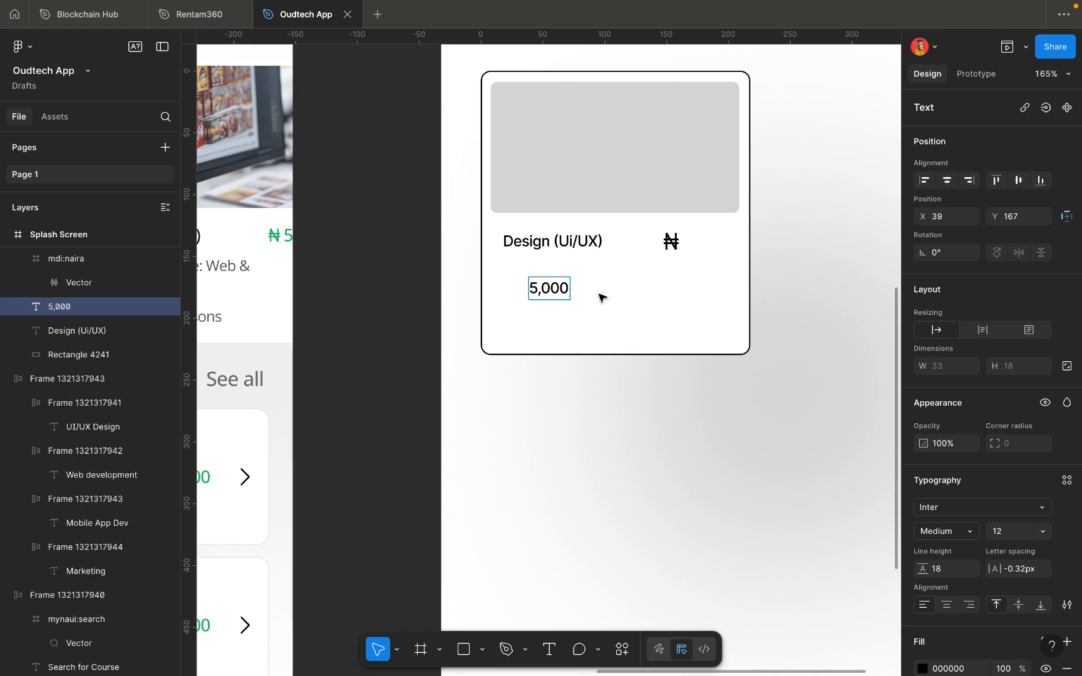
key("Escape")
Fill the "5,000" text with green 12B76A and place it beside the naira icon at X 167, Y 129.
scroll(964, 550, "down", 5)
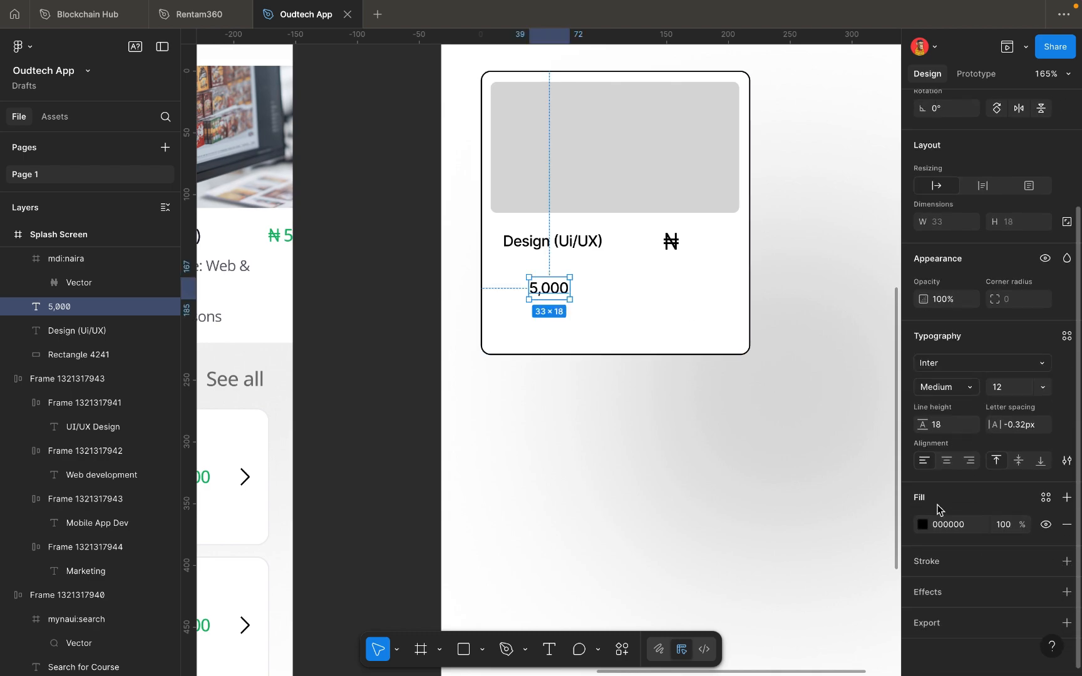
left_click(922, 524)
left_click(775, 610)
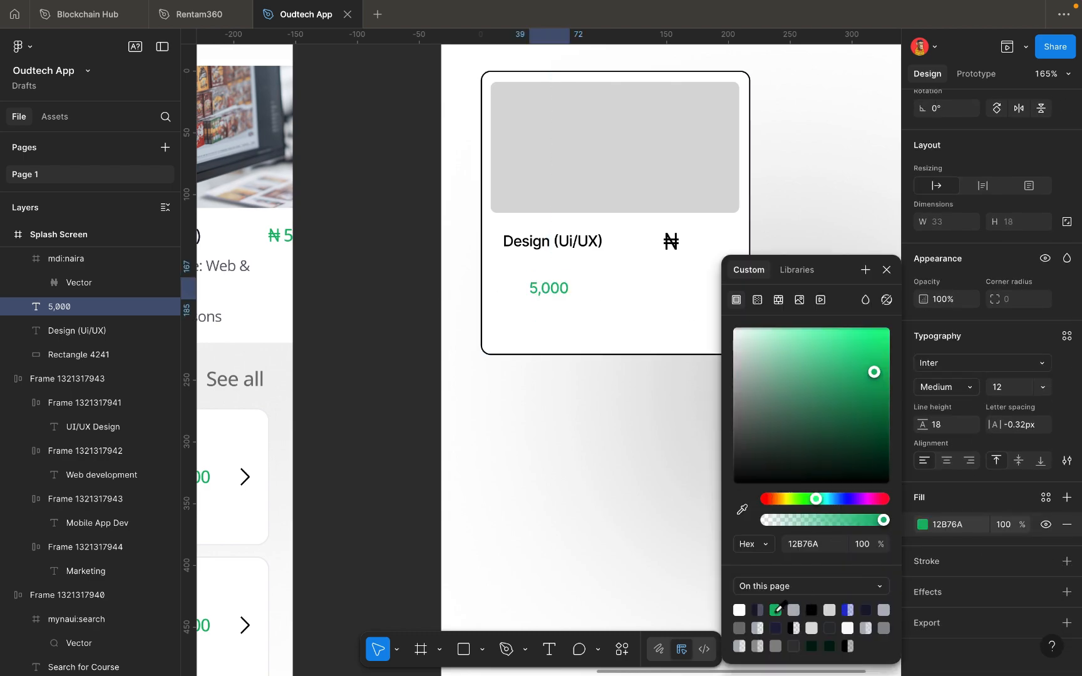
left_click_drag(542, 294, 702, 251)
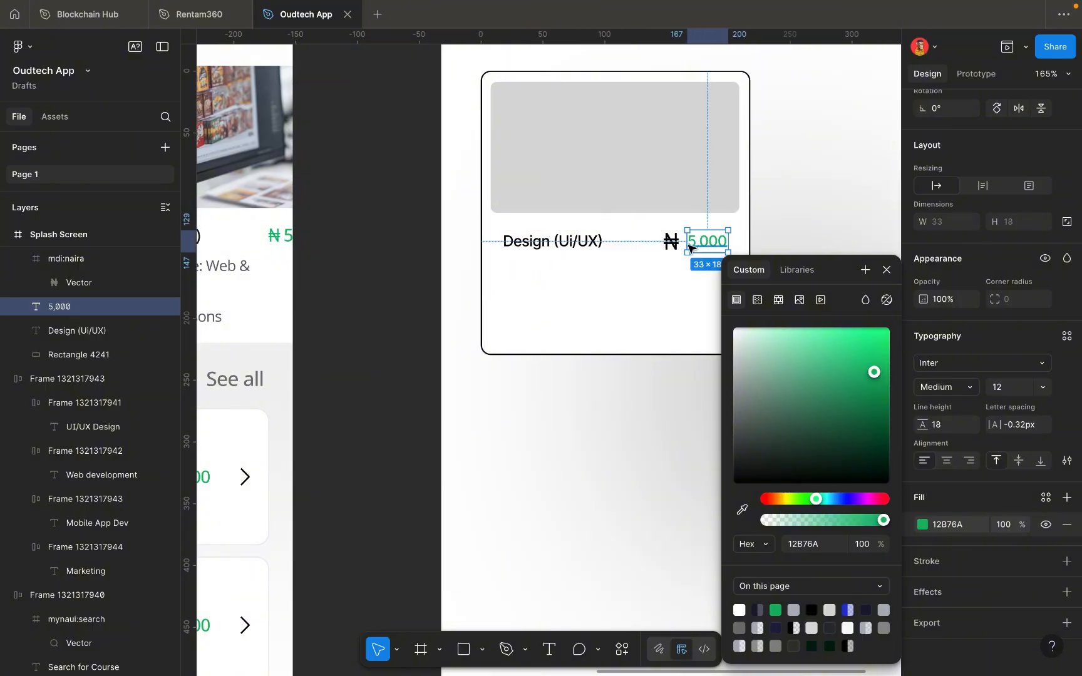
Recolour the naira icon to green 12B76A and reduce its size to 16 × 16.
left_click(671, 241)
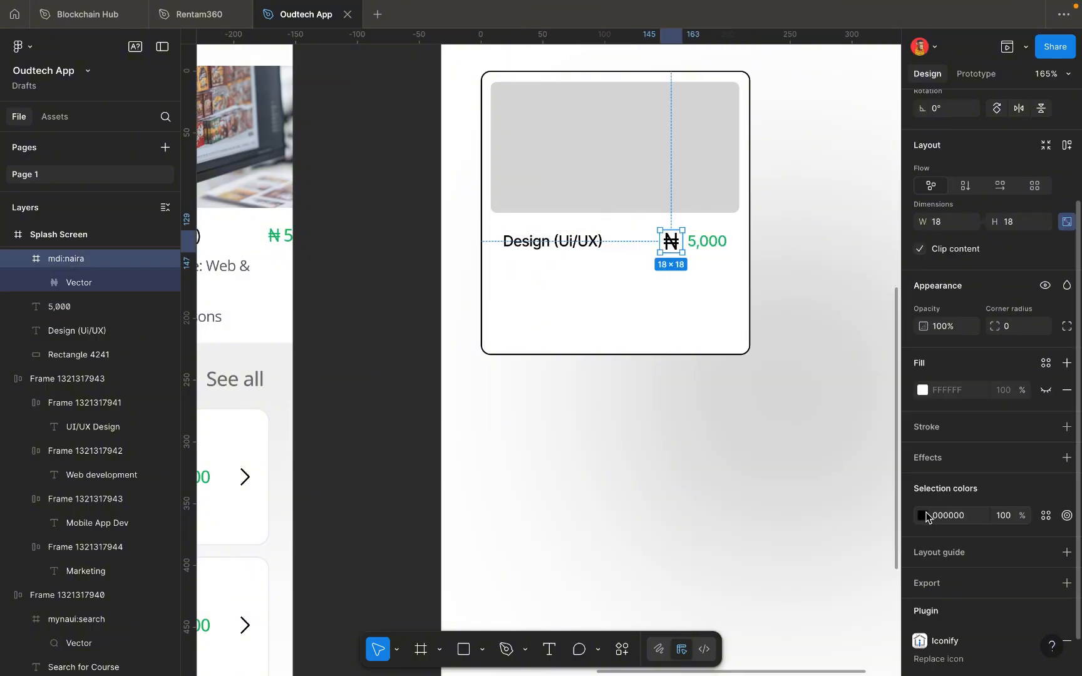
left_click(923, 516)
left_click(775, 609)
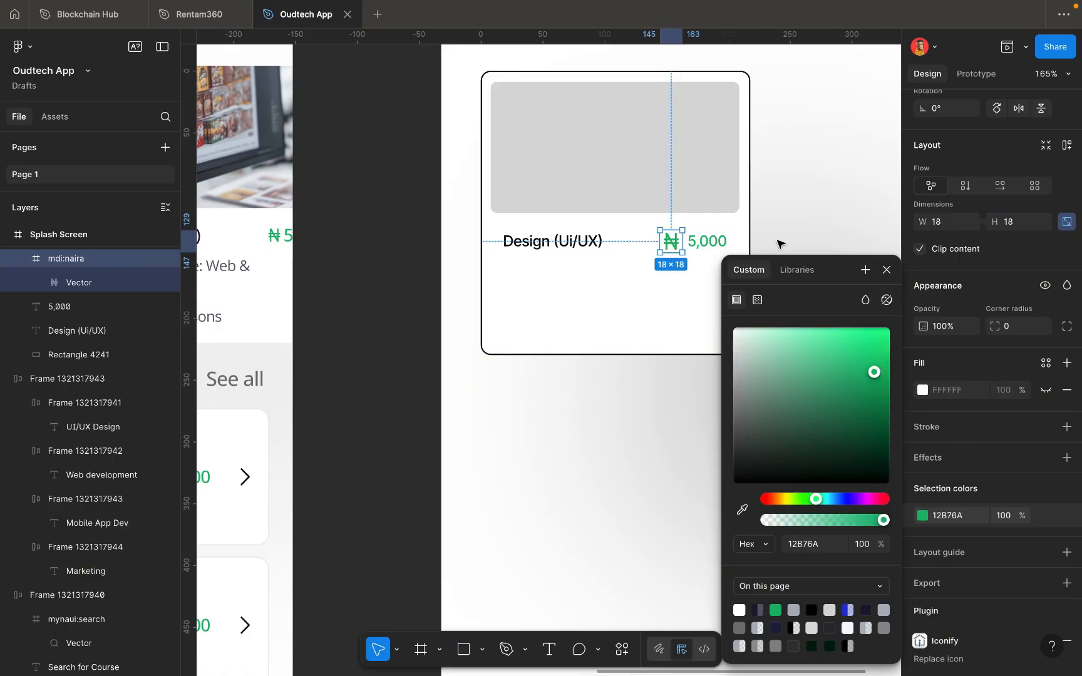
left_click(887, 270)
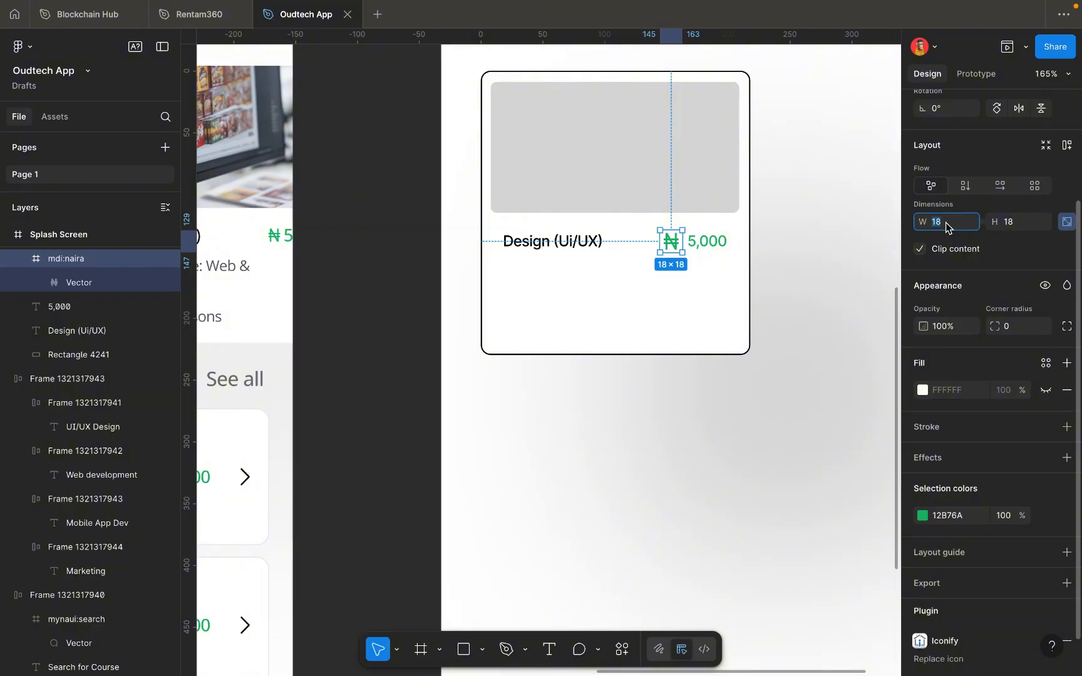
key("Down")
key("Down")
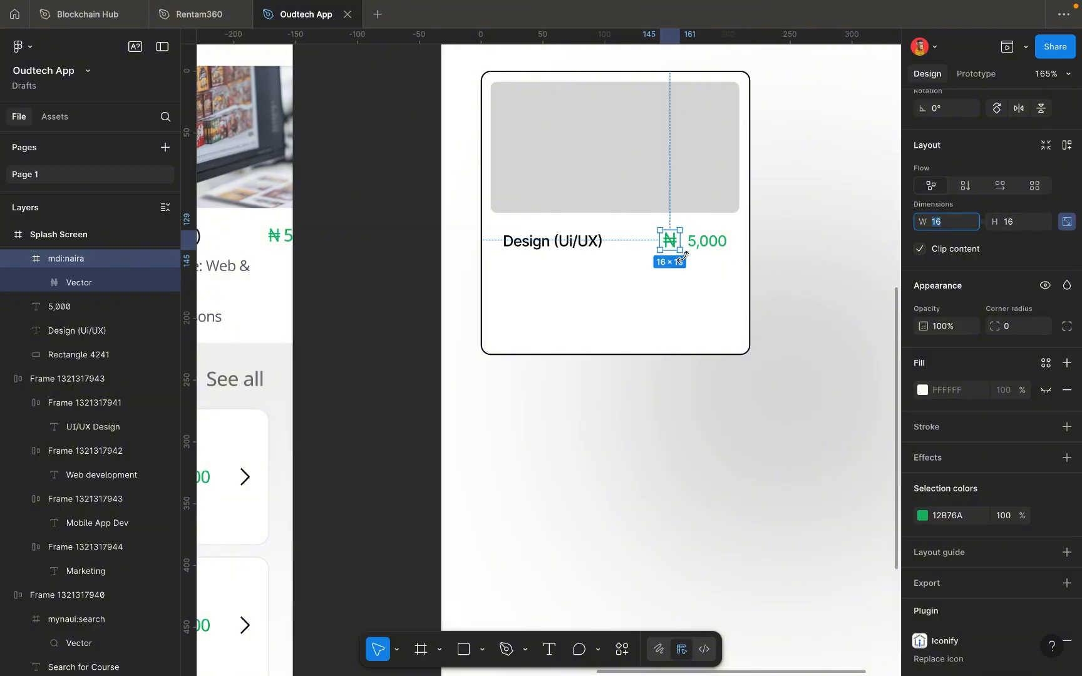
key("Return")
Nudge the "5,000" price text closer to the naira icon, to X 160.
scroll(685, 256, "up", 5)
left_click(711, 230)
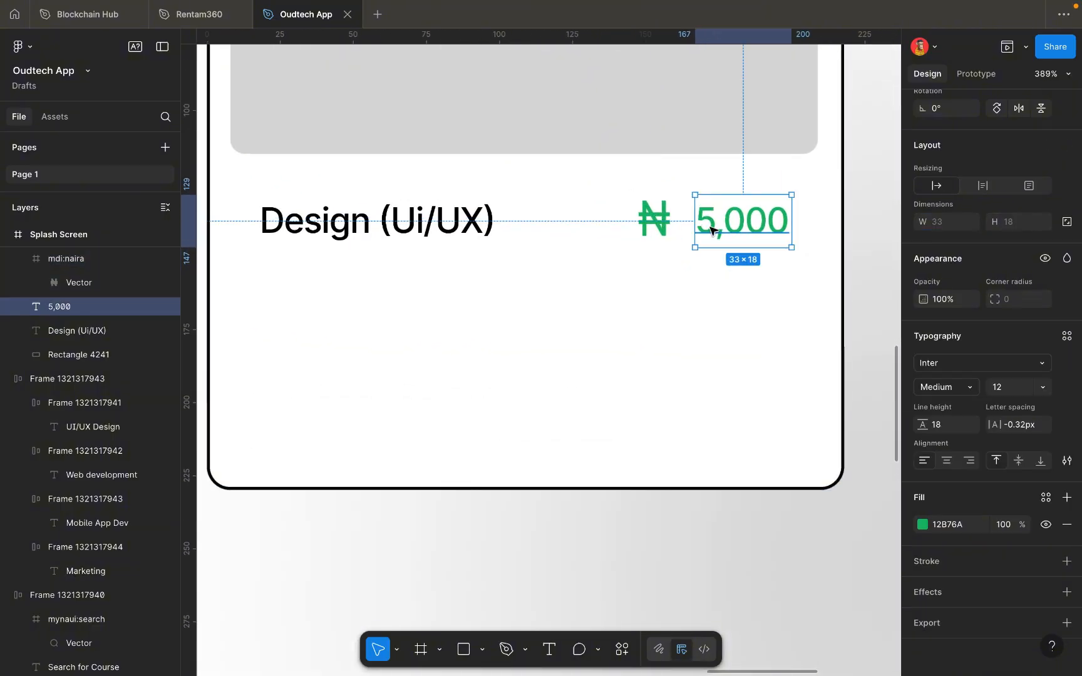
key("Left")
key("Left")
key("Left")
key("Left")
key("Left")
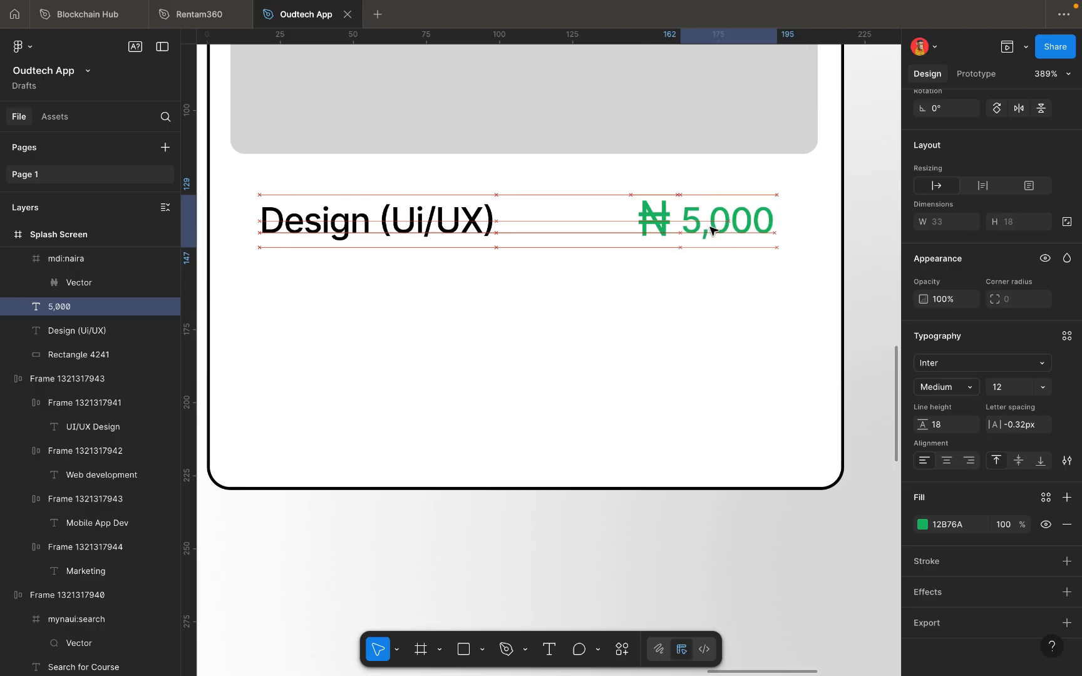
key("Left")
key("Left")
Combine the naira icon and the "5,000" text in a horizontal auto layout frame.
left_click(711, 230)
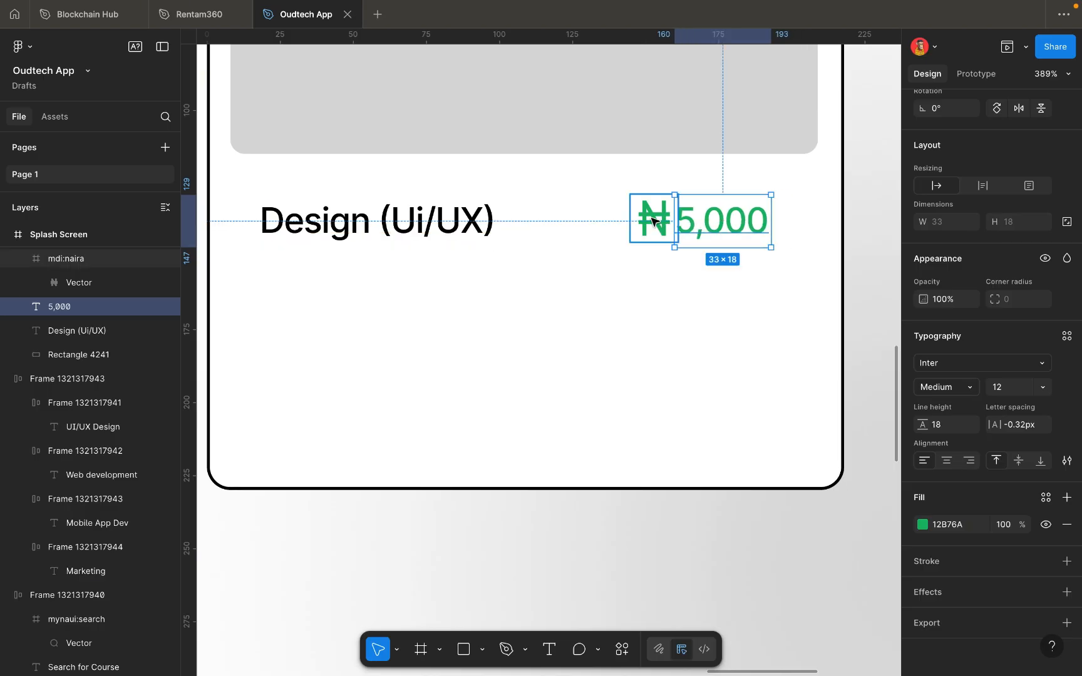
left_click(651, 220, "shift")
key("shift+a")
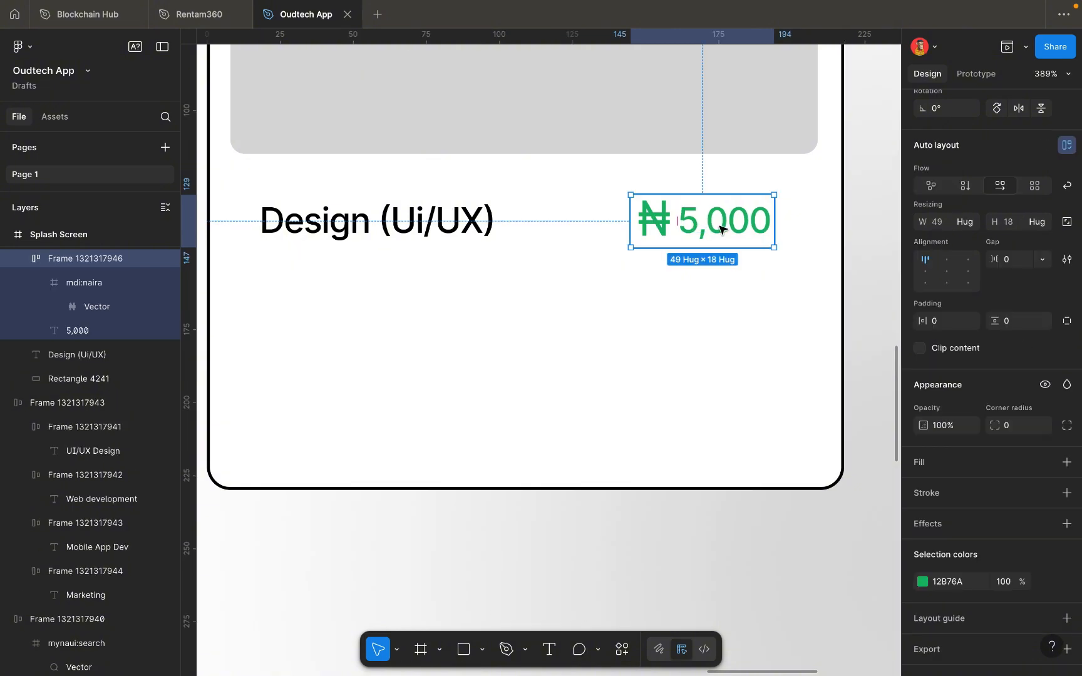
Combine the "Design (Ui/UX)" title and the naira price frame in a horizontal auto layout frame.
left_click(455, 231)
left_click(657, 224, "shift")
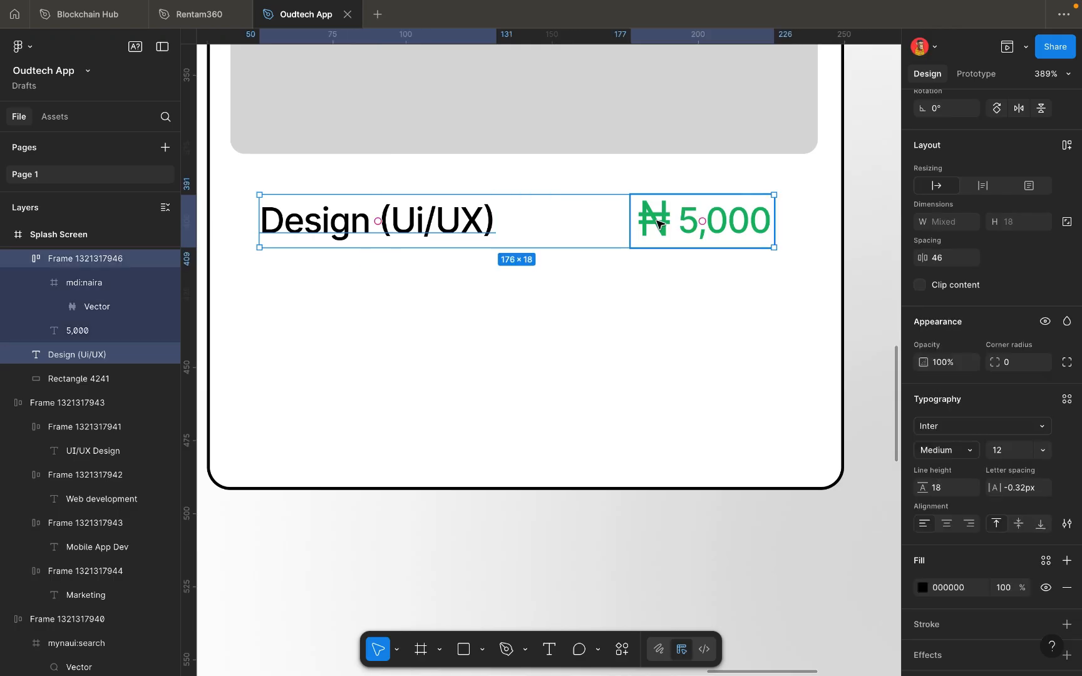
key("shift+a")
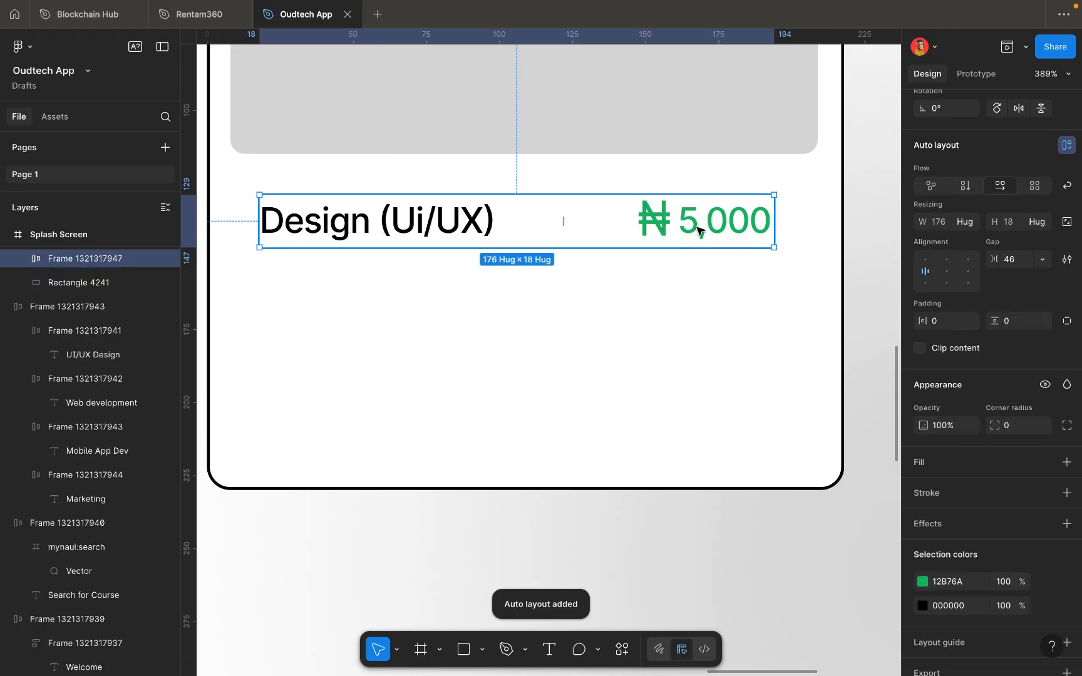
Duplicate the "Design (Ui/UX)" title below the title row at X 18, Y 156, and set the copy's weight to Regular.
scroll(697, 230, "down", 10)
left_click(640, 289)
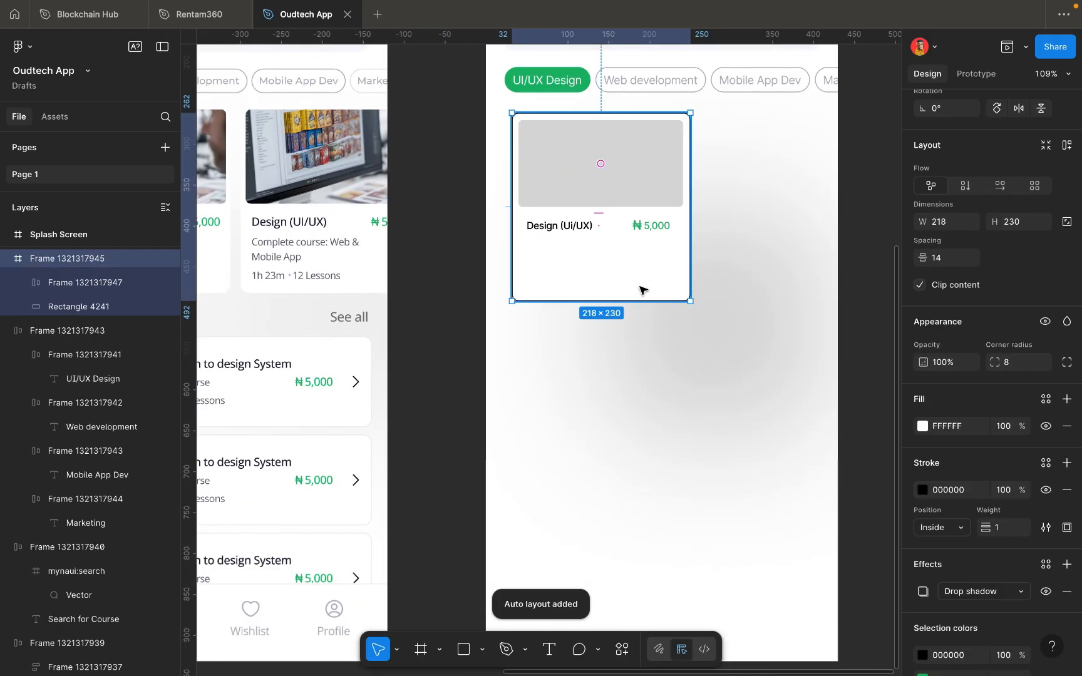
scroll(640, 289, "left", 5)
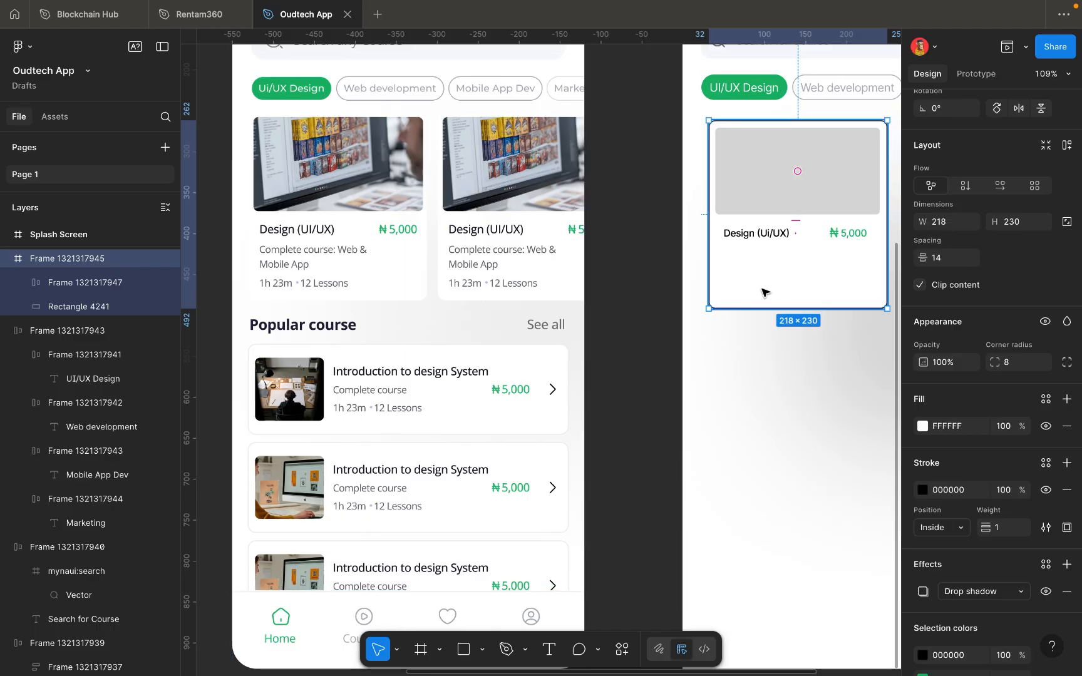
scroll(763, 293, "right", 3)
scroll(783, 274, "up", 2)
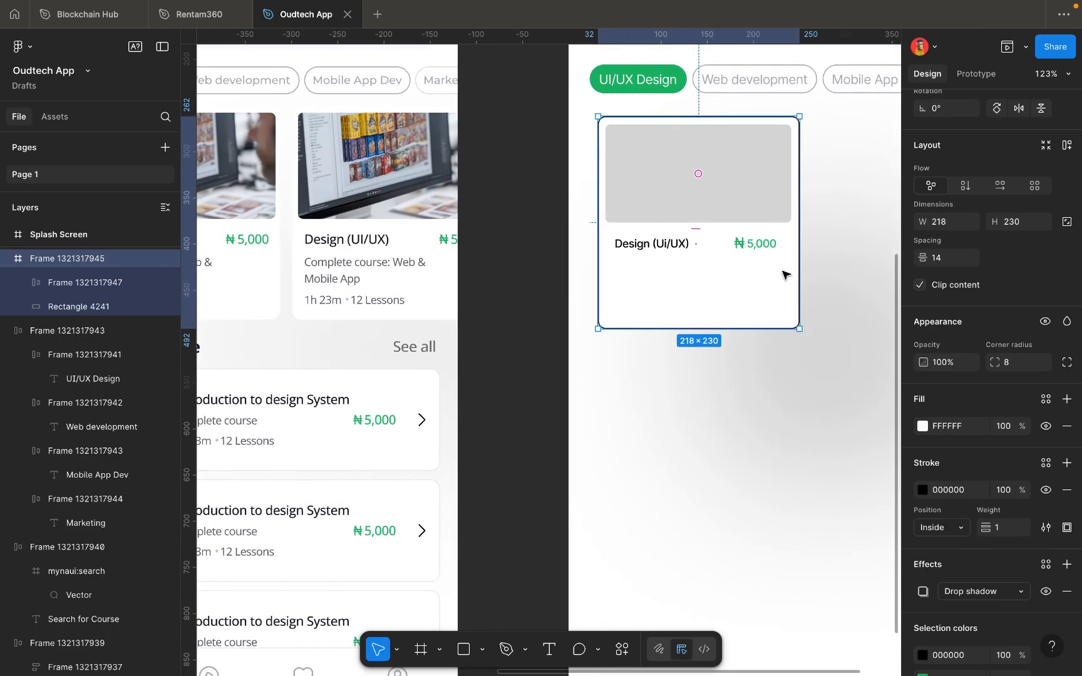
scroll(784, 273, "right", 2)
double_click(633, 263)
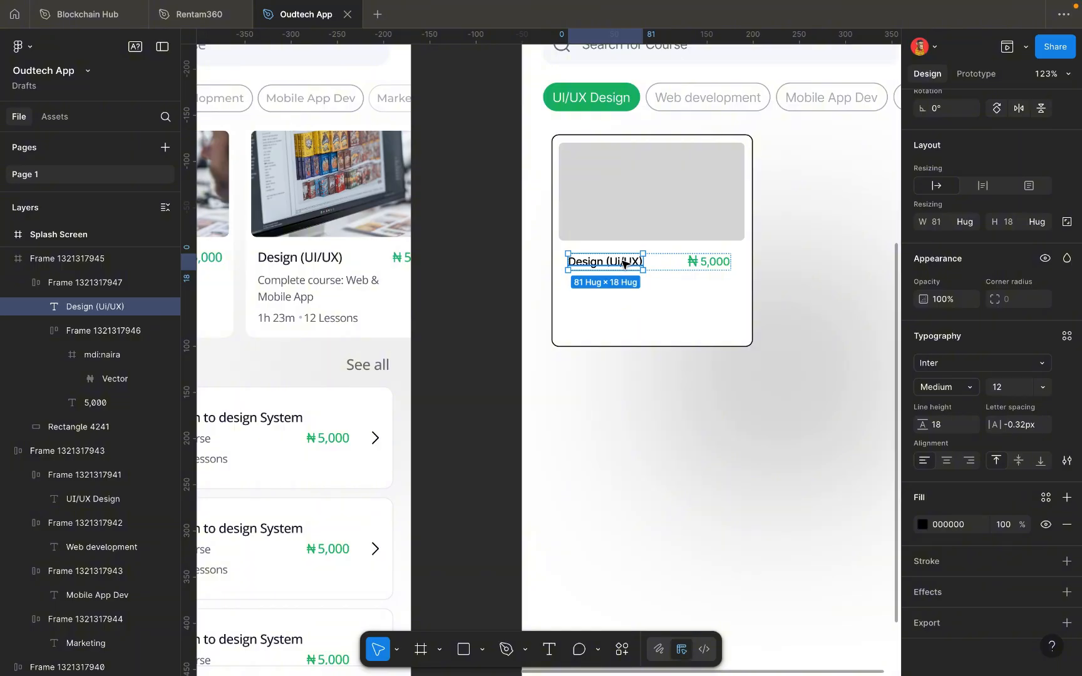
scroll(626, 263, "up", 3)
left_click(669, 271)
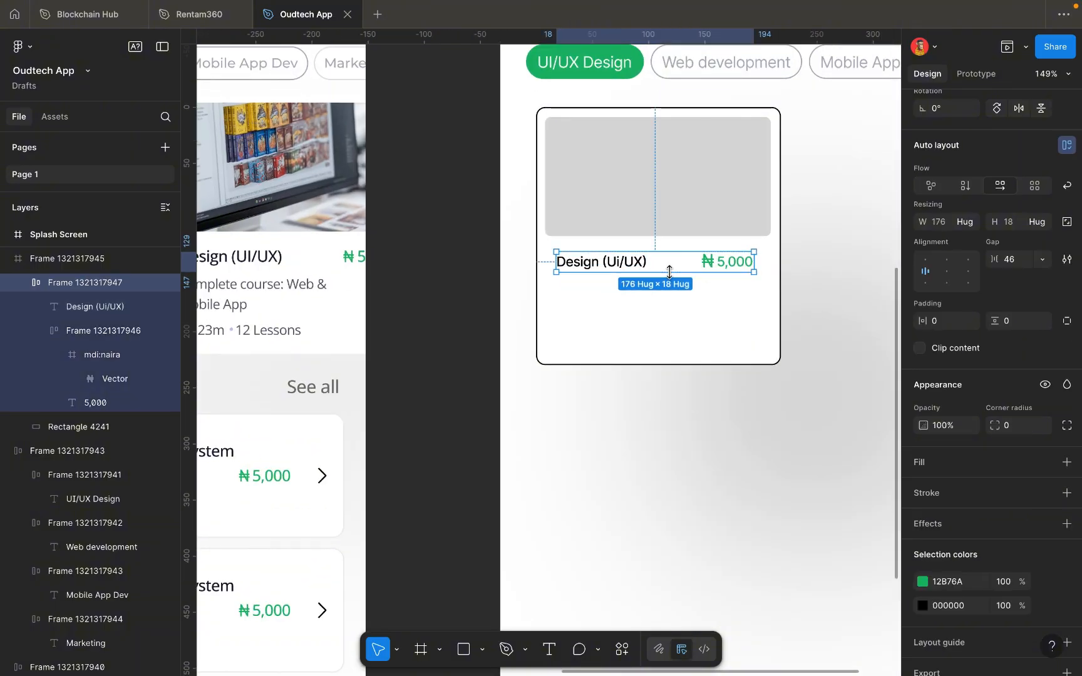
double_click(630, 266)
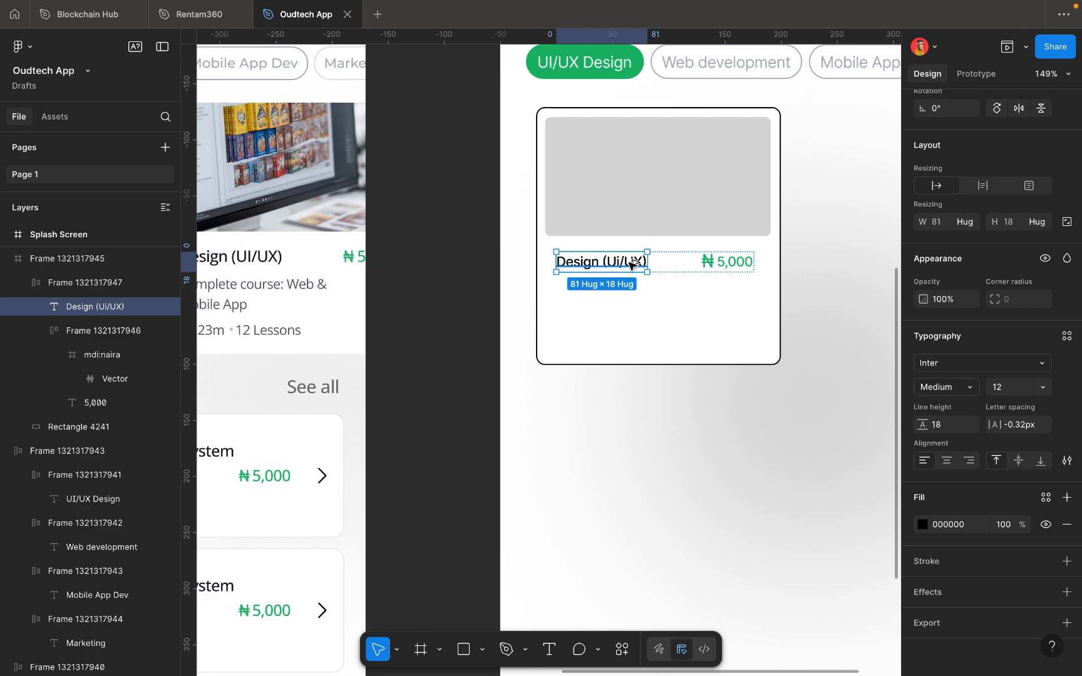
left_click_drag(631, 265, 633, 293)
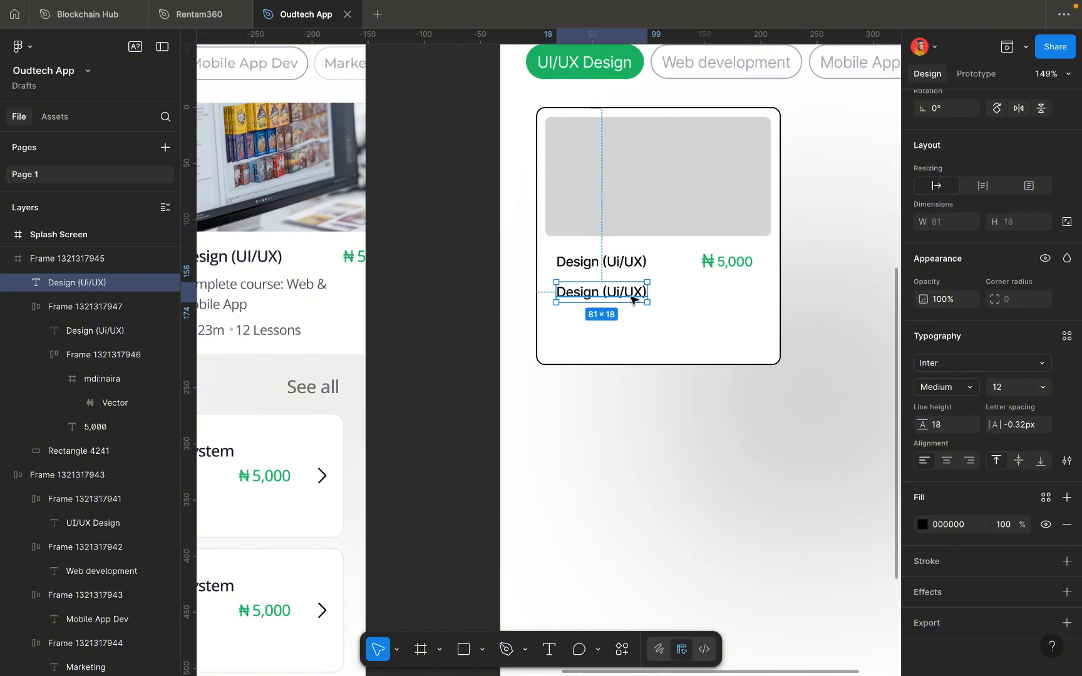
left_click(967, 387)
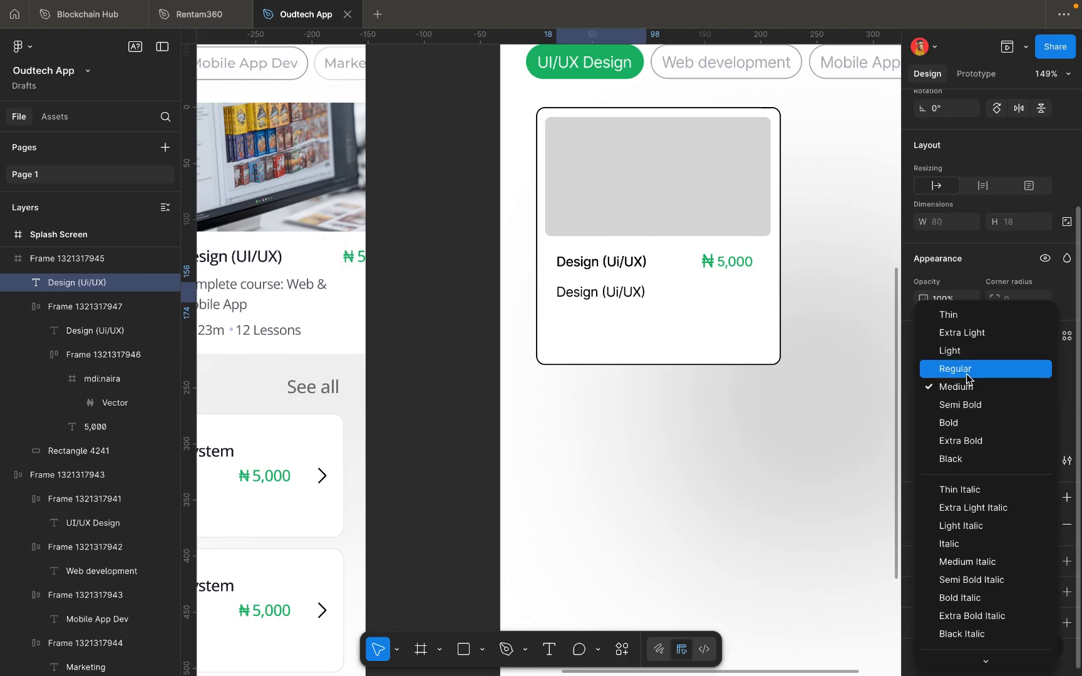
left_click(968, 370)
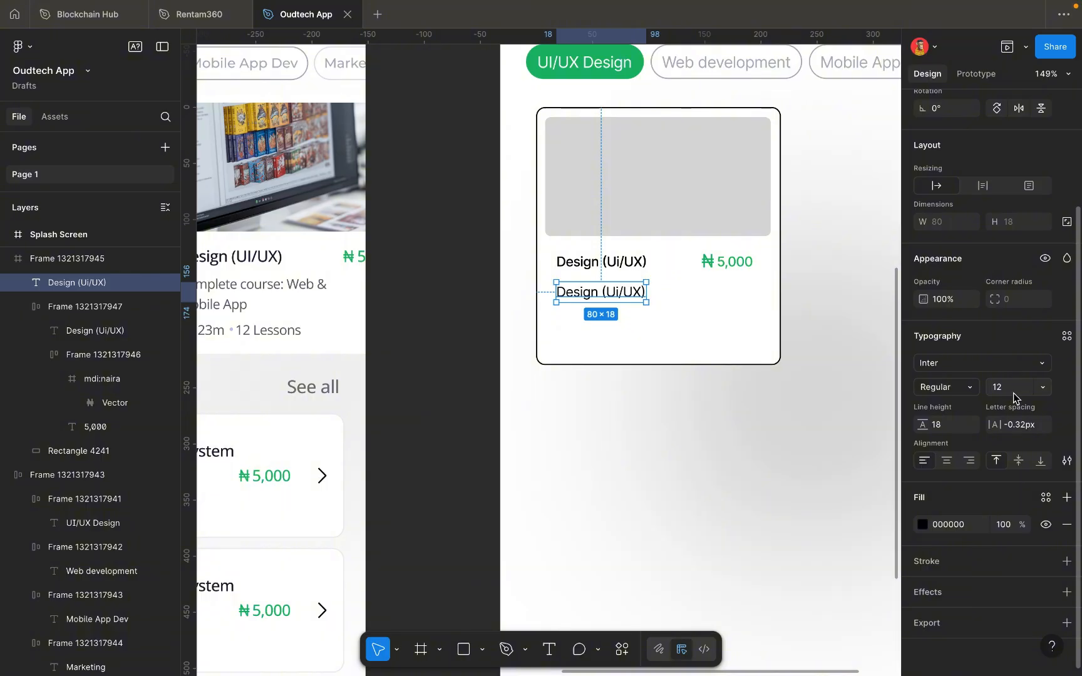
Copy the description text "Complete course: Web & Mobile App" from the first course card on the Hom Screen.
scroll(730, 343, "down", 5)
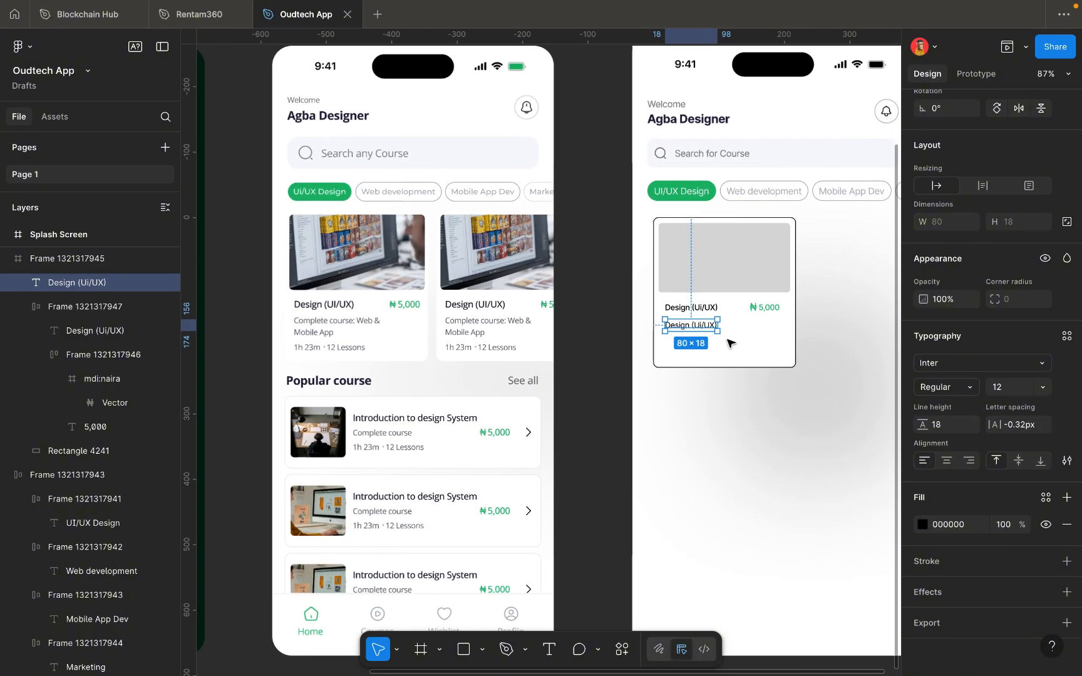
scroll(729, 343, "up", 3)
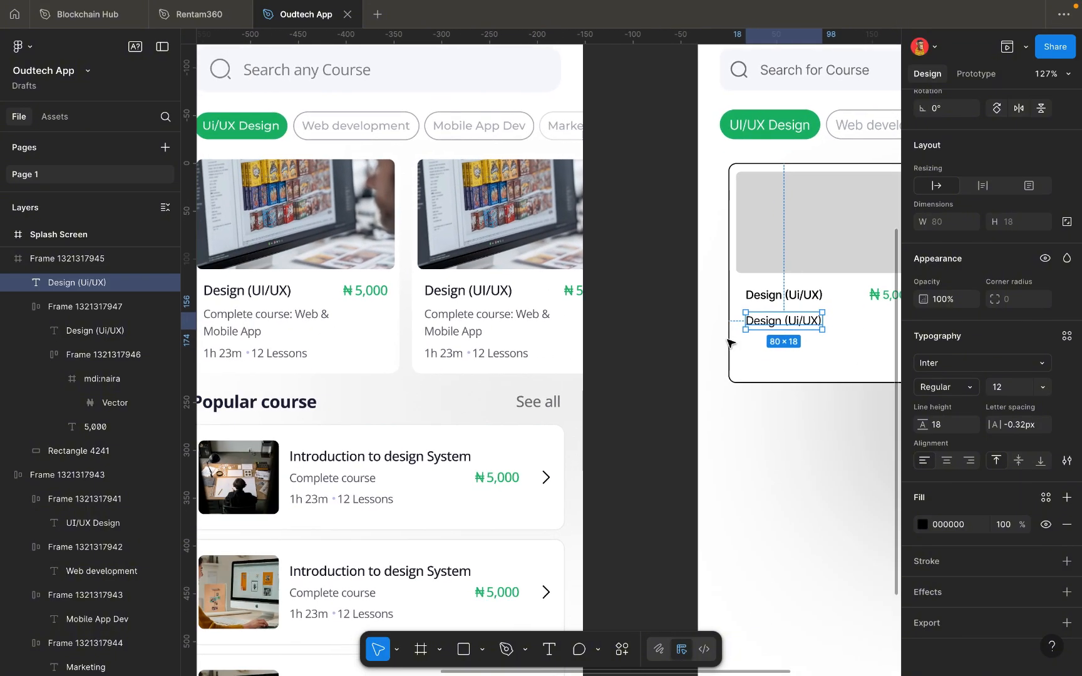
scroll(729, 343, "left", 5)
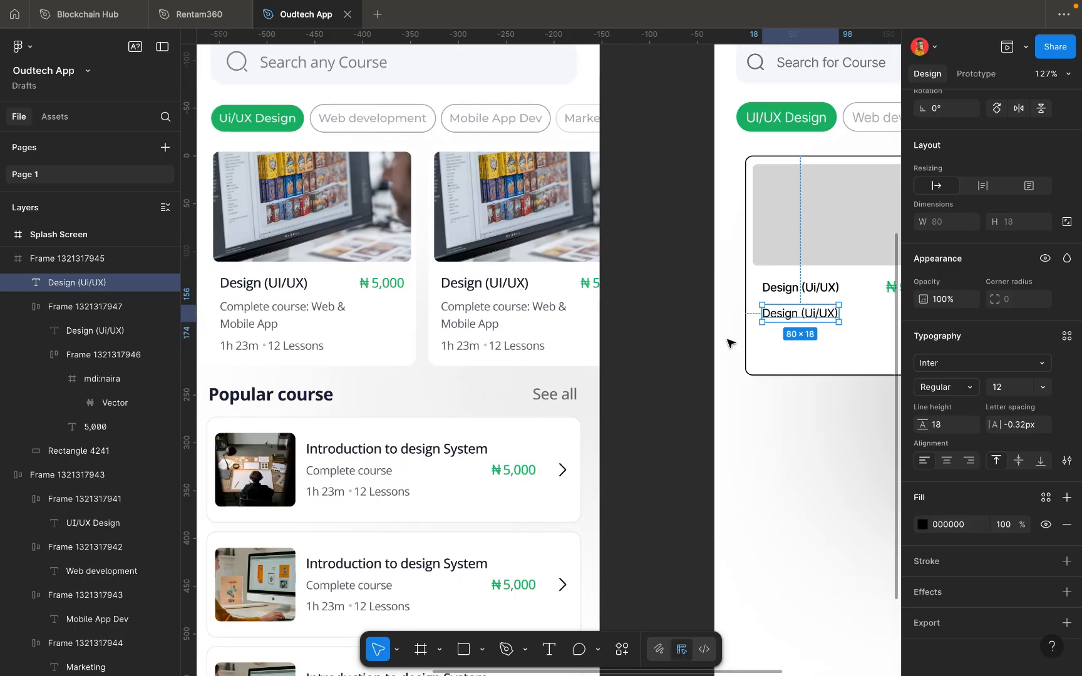
left_click(468, 348)
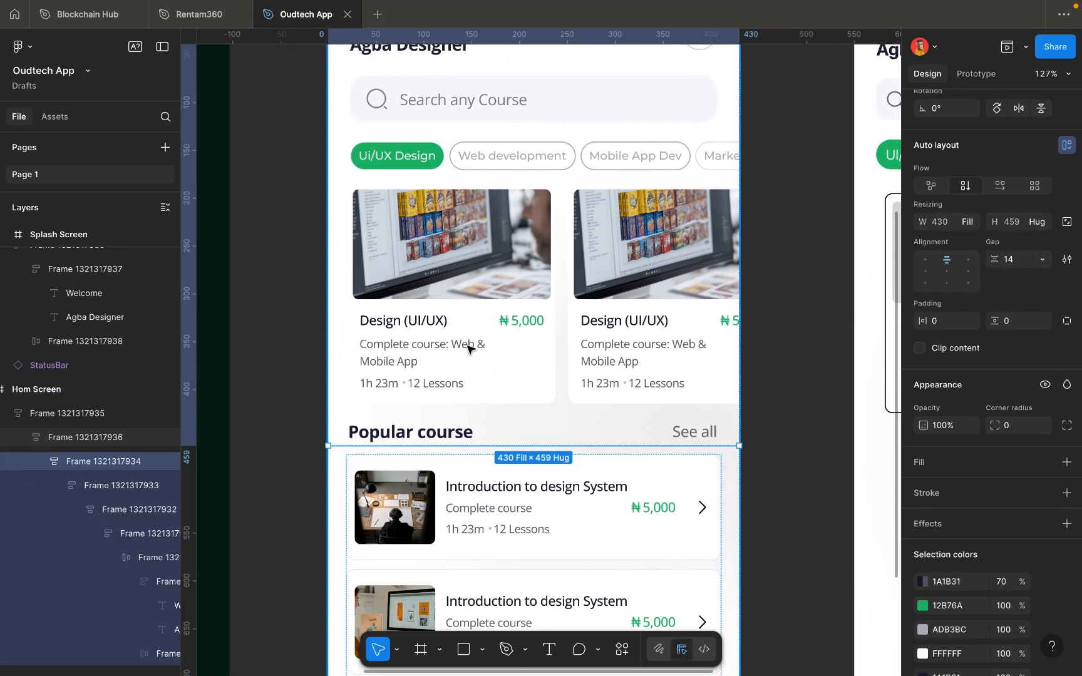
double_click(468, 348)
double_click(468, 348)
double_click(467, 346)
key("ctrl+c")
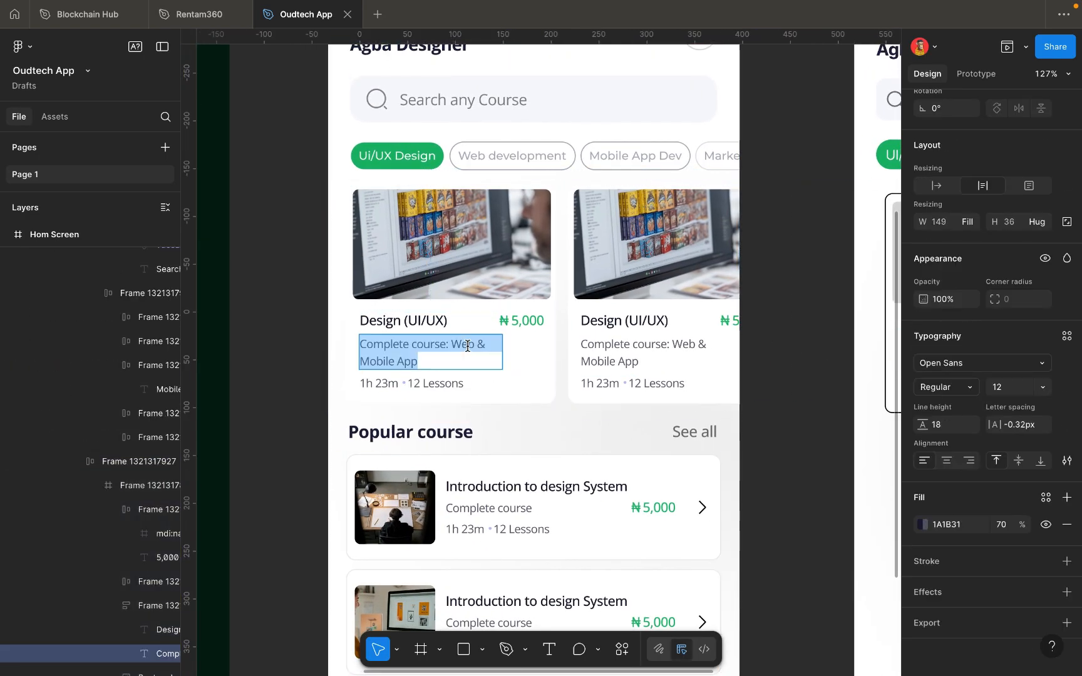
Replace the duplicated title's text in the new card with the copied "Complete course: Web & Mobile App".
scroll(467, 347, "right", 10)
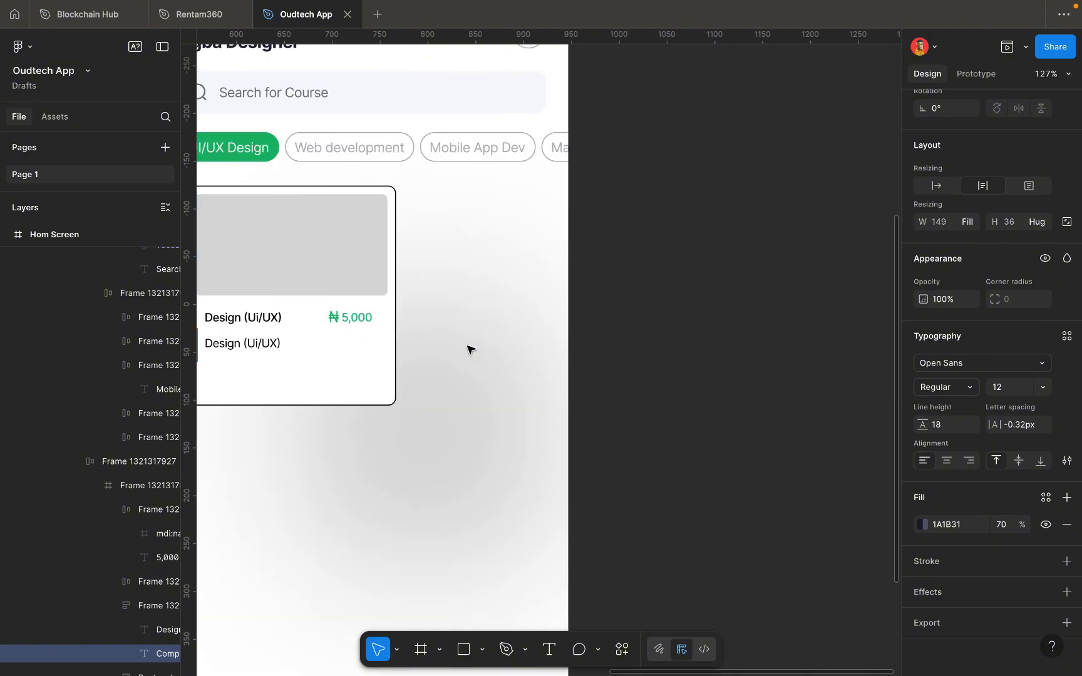
double_click(414, 349)
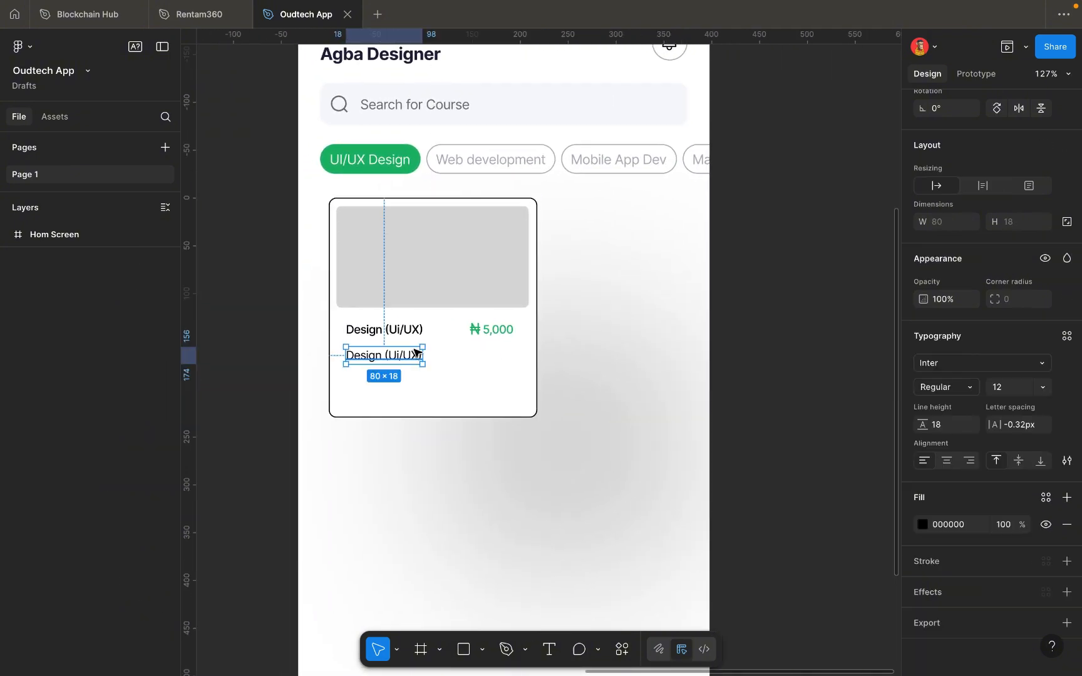
double_click(413, 349)
key("BackSpace")
key("ctrl+v")
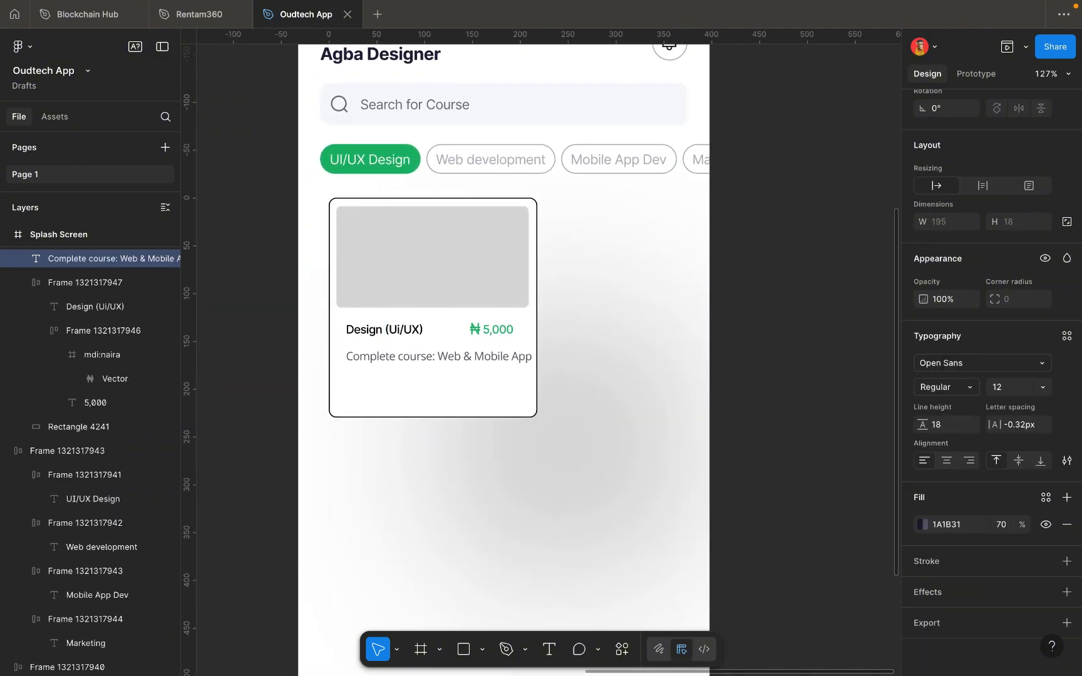
key("Escape")
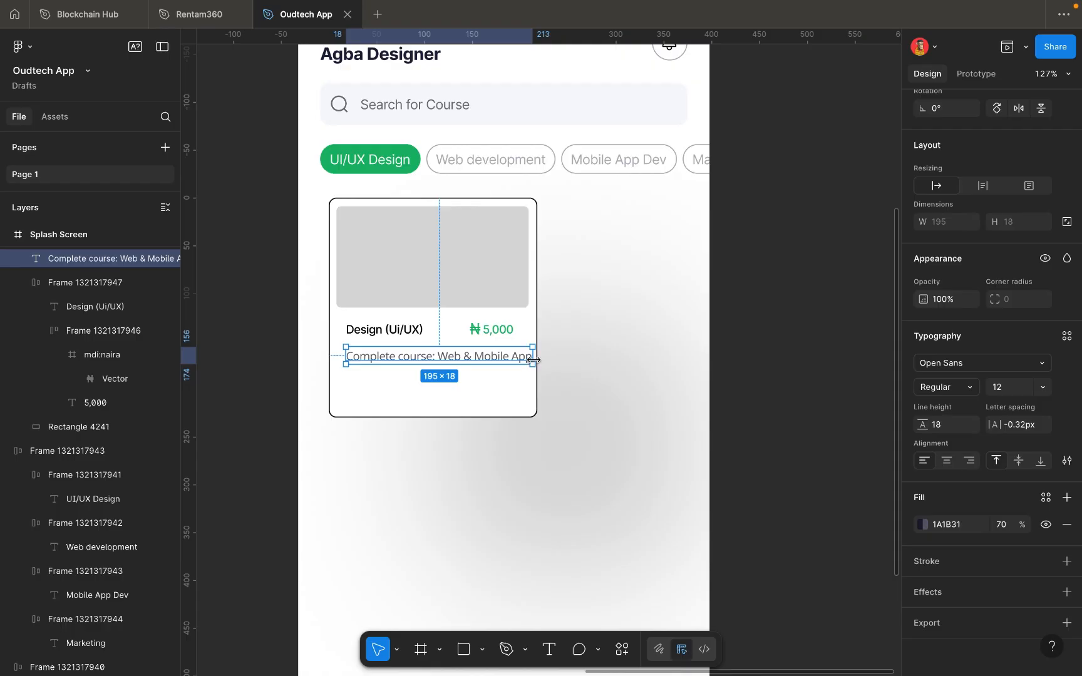
Narrow the description text to a width of 121 so it wraps onto two lines, and shift it left to X 13.
left_click_drag(533, 360, 462, 359)
scroll(463, 360, "left", 2)
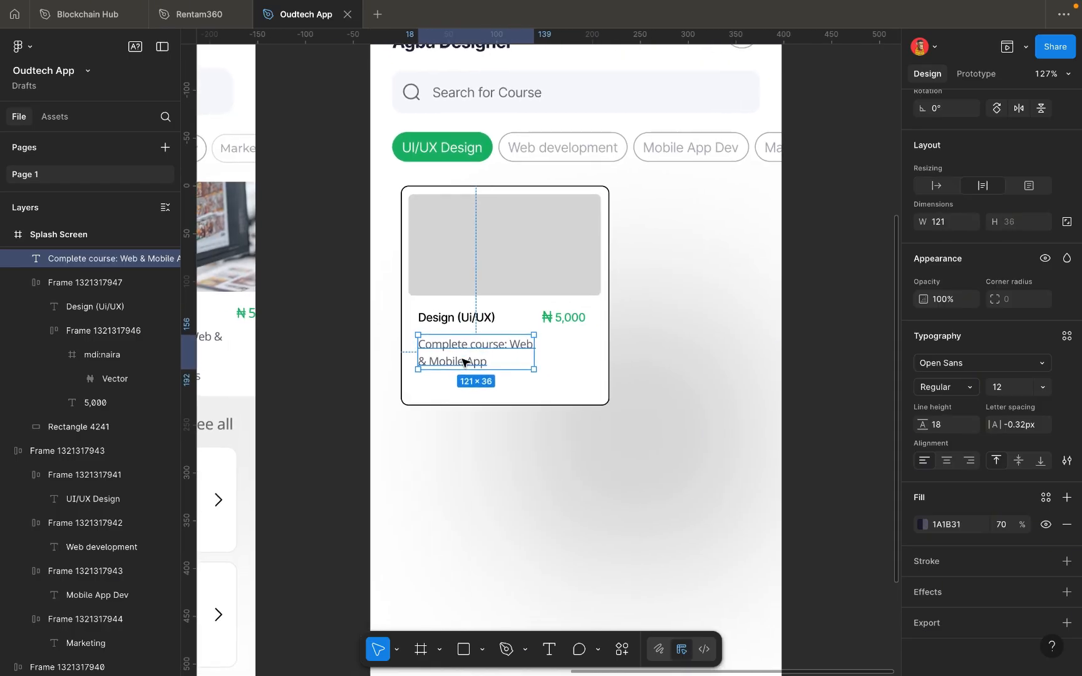
scroll(464, 361, "up", 4)
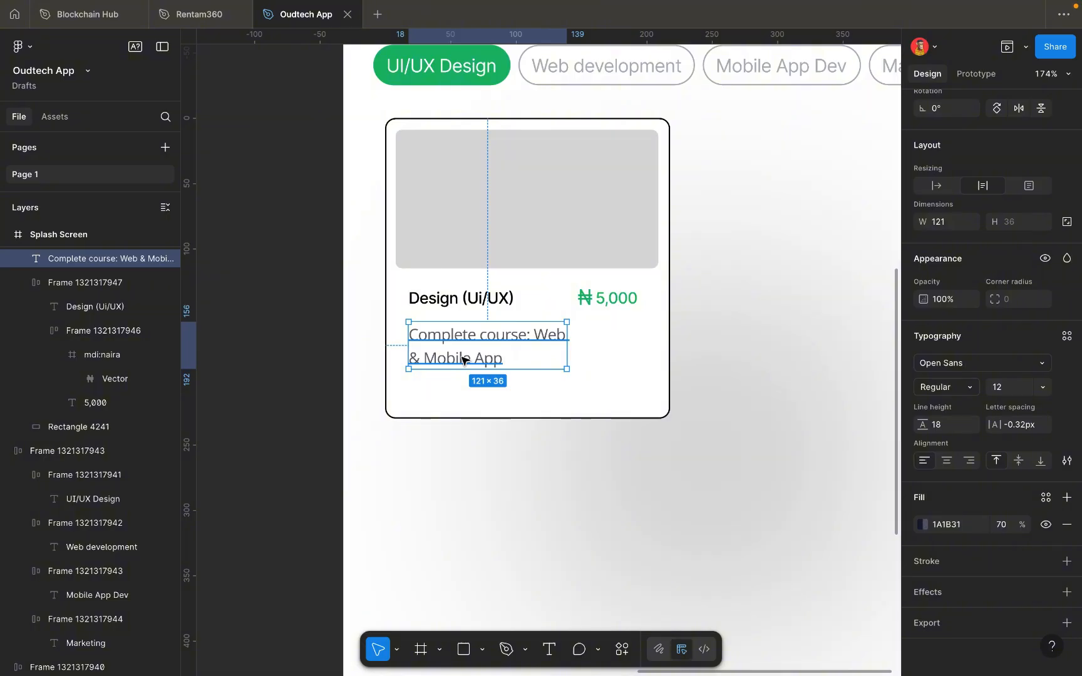
left_click(465, 296, "shift")
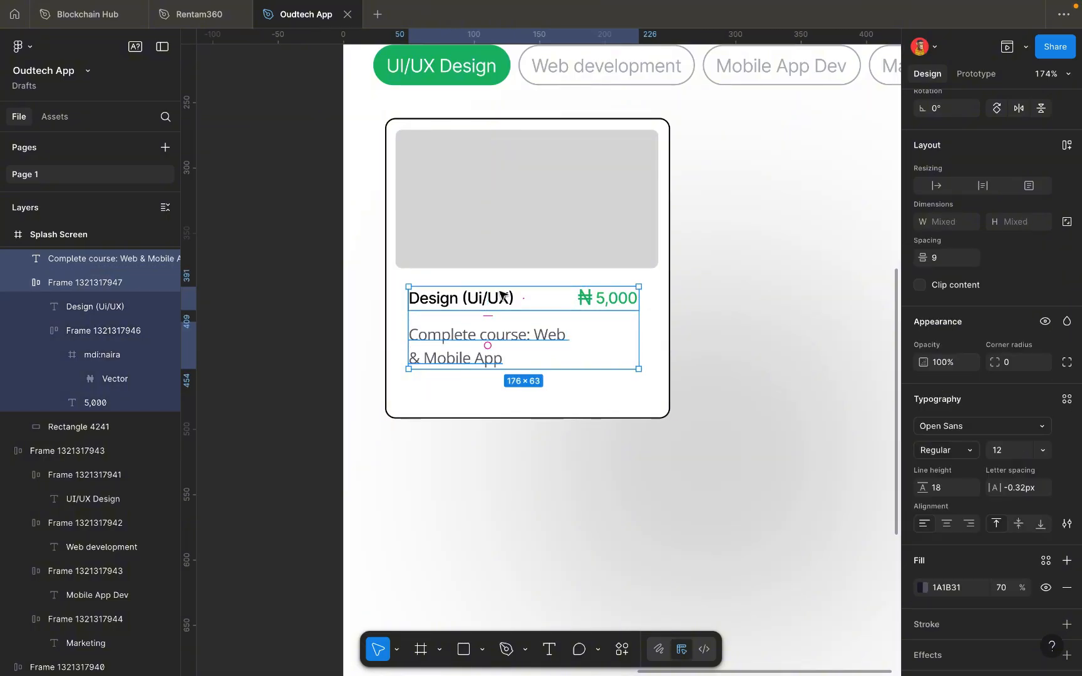
left_click(465, 295)
left_click(465, 297)
left_click(480, 346)
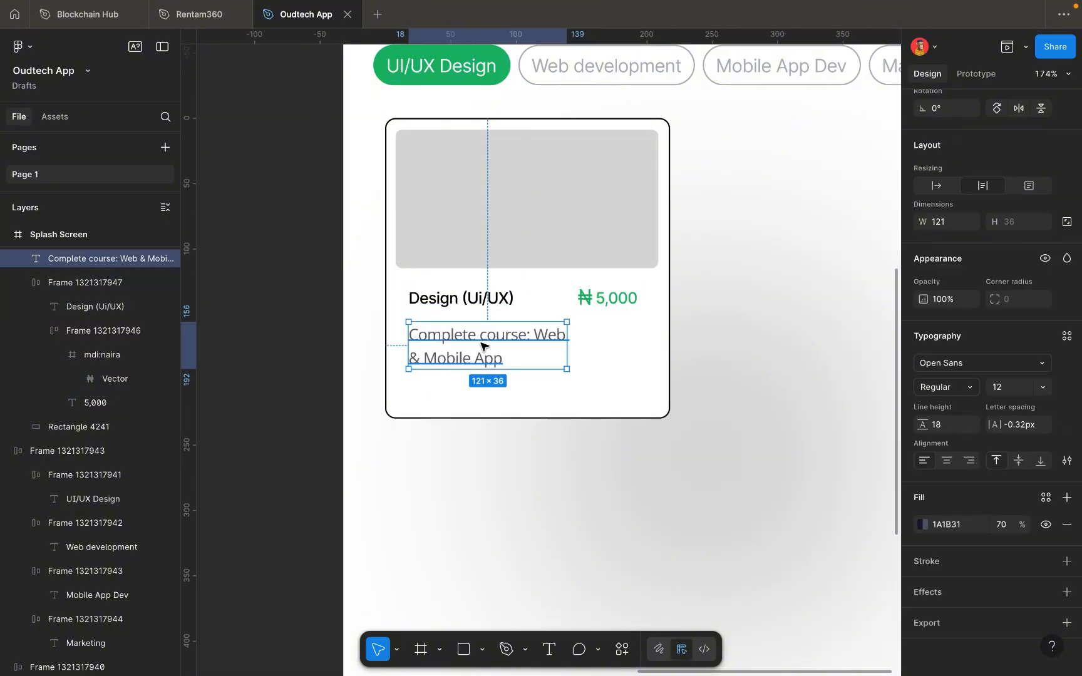
left_click_drag(481, 346, 475, 346)
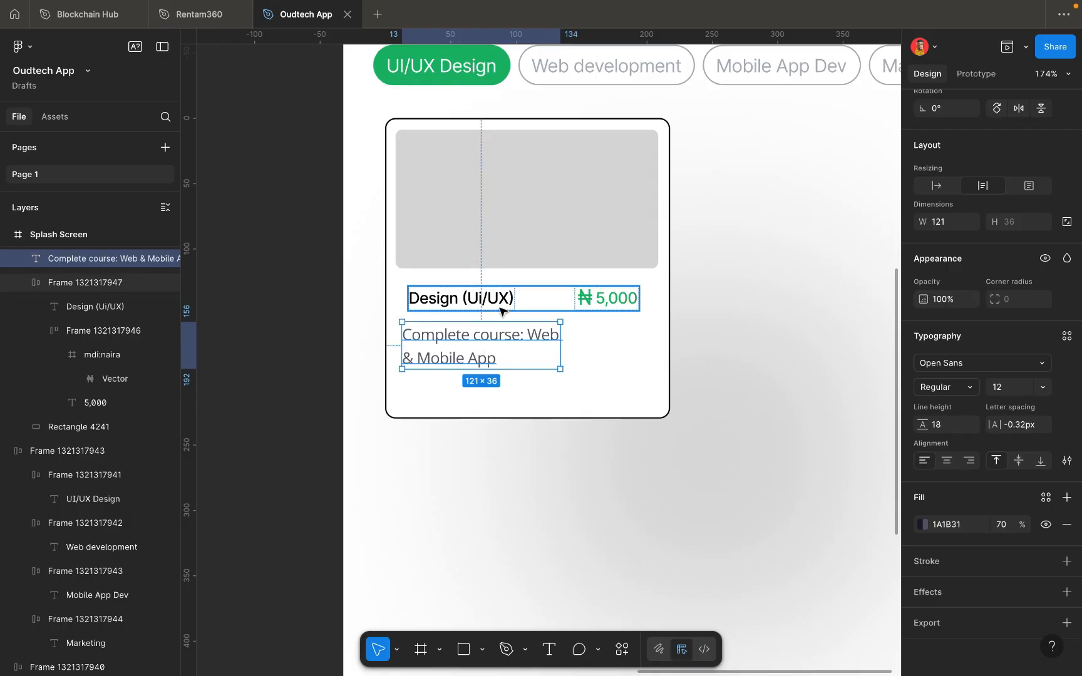
Widen the gap between the "Design (Ui/UX)" title and the naira price to 53.
left_click(531, 304)
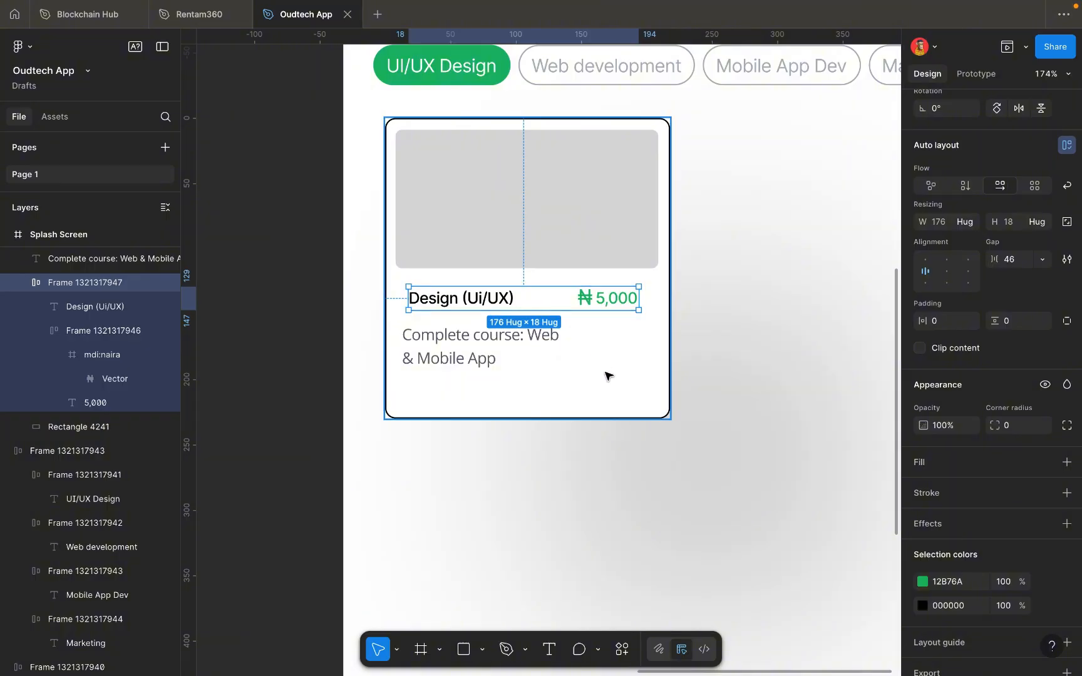
left_click(605, 319)
left_click(610, 305)
left_click(611, 306)
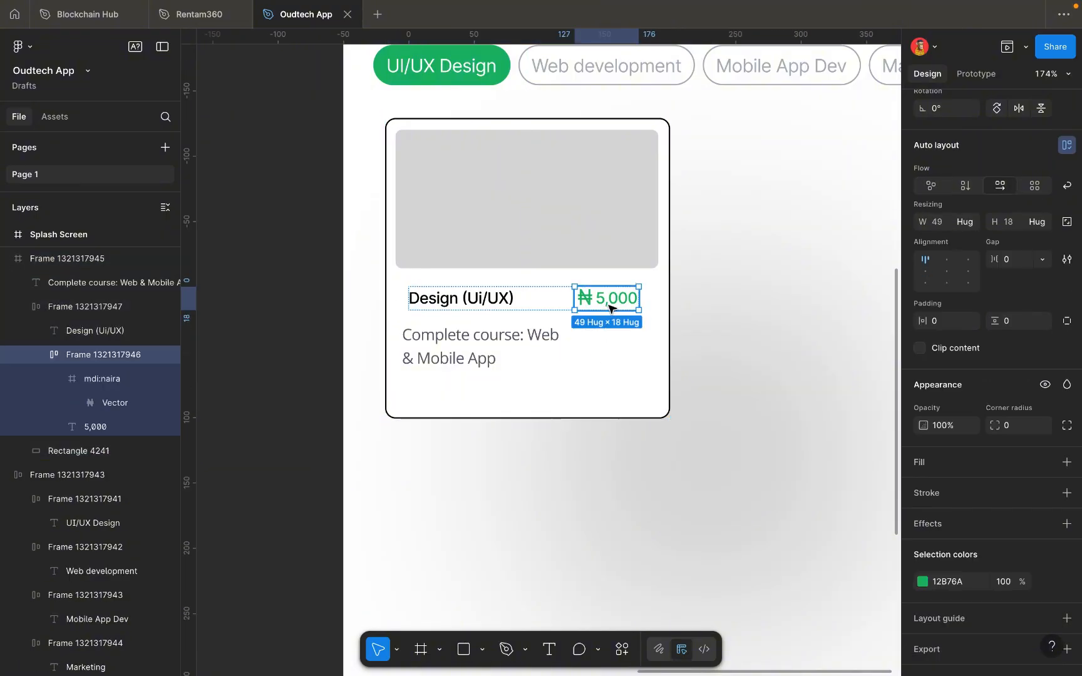
left_click(544, 291)
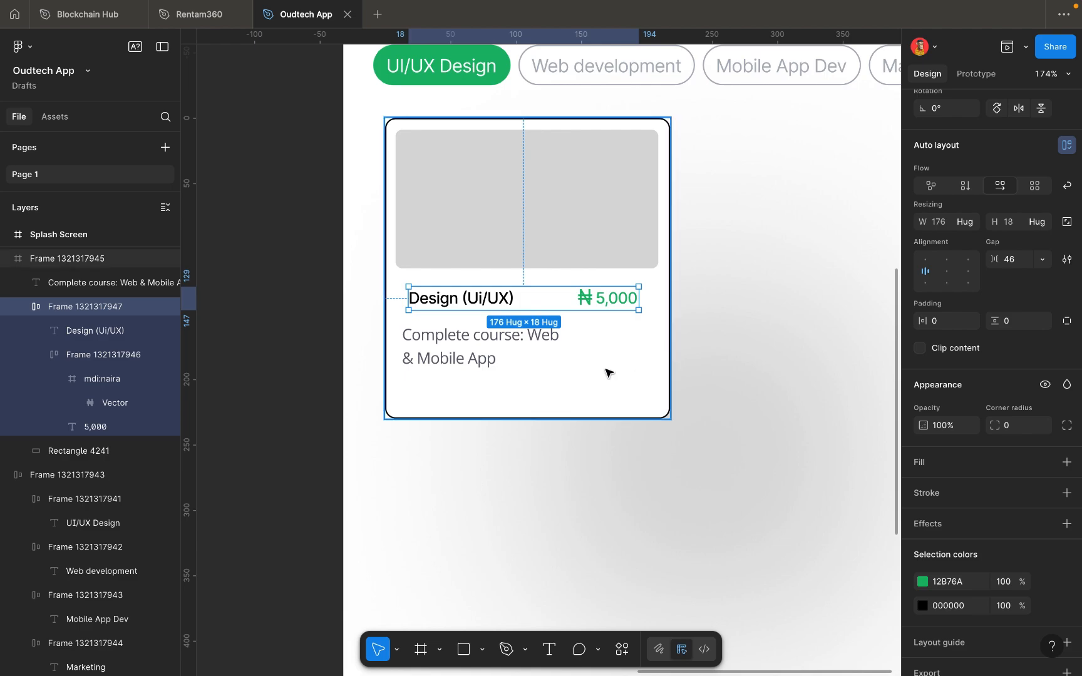
scroll(588, 374, "left", 2)
scroll(577, 374, "up", 5)
left_click(565, 367)
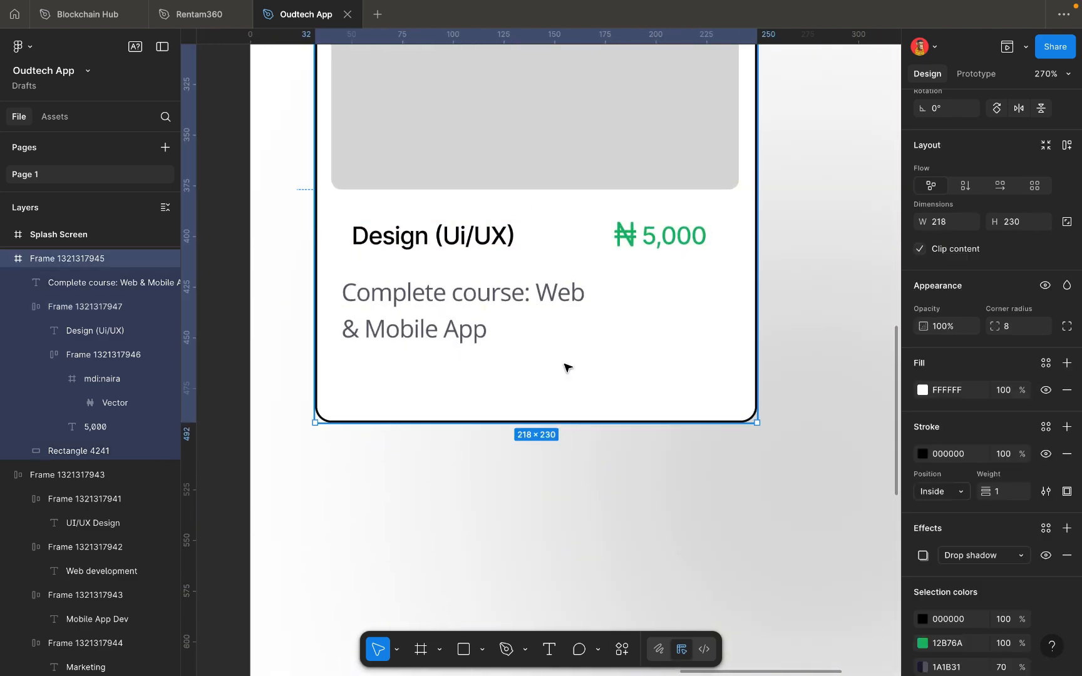
left_click(435, 239)
left_click(435, 239)
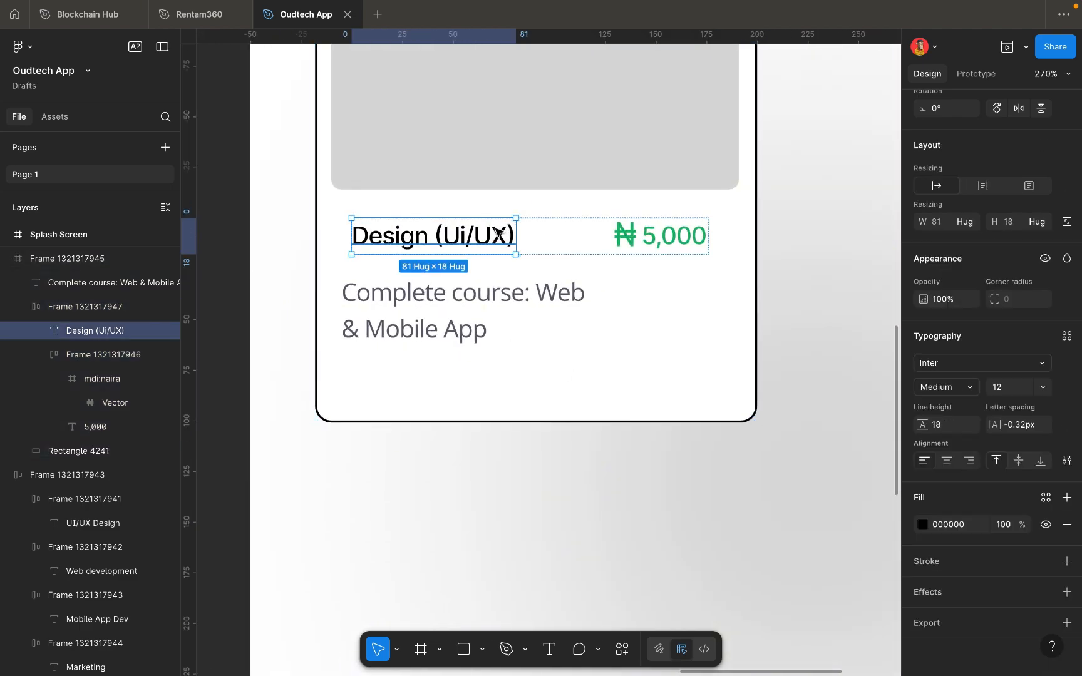
left_click(560, 236)
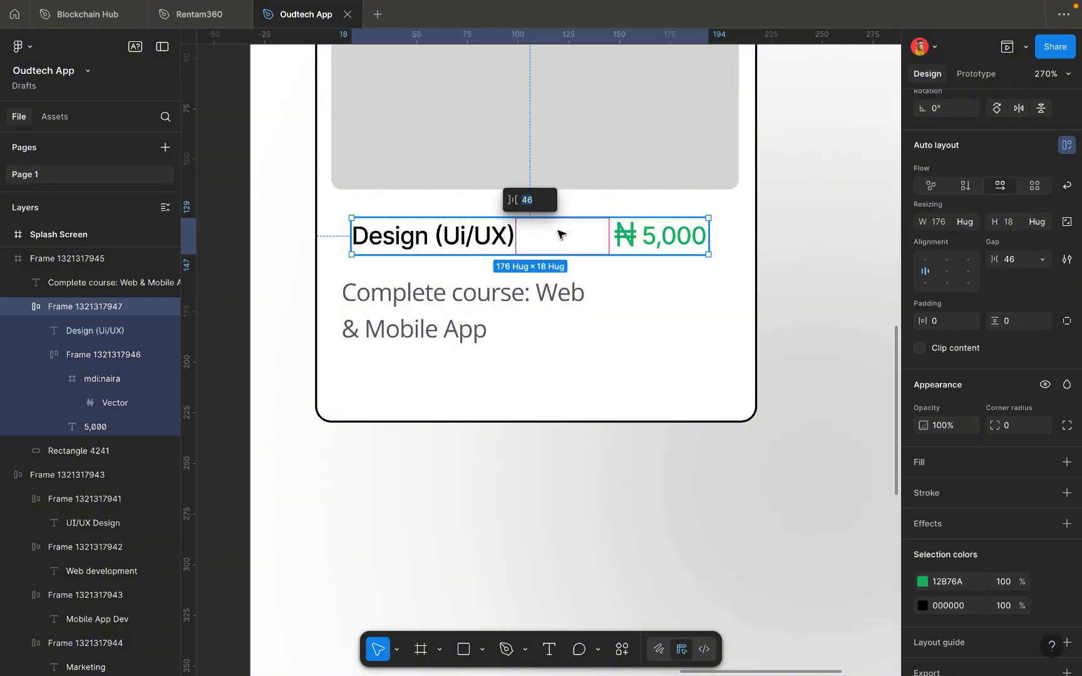
left_click_drag(557, 236, 566, 233)
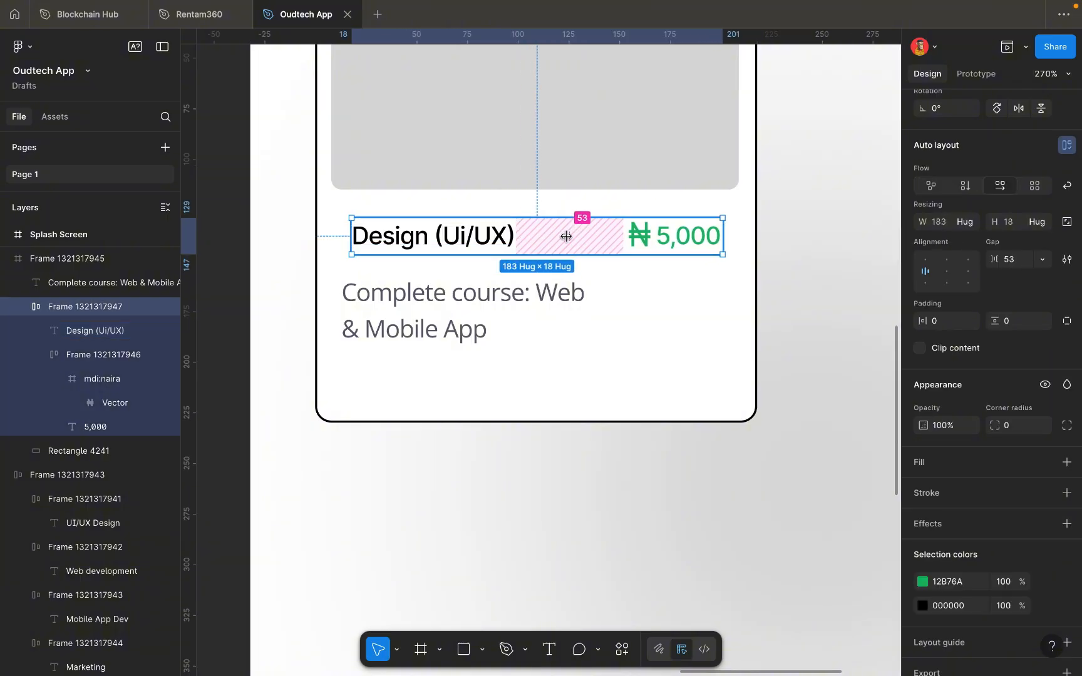
key("Escape")
Nudge the title and price row left to X 13, flush with the description text below it.
left_click(507, 251)
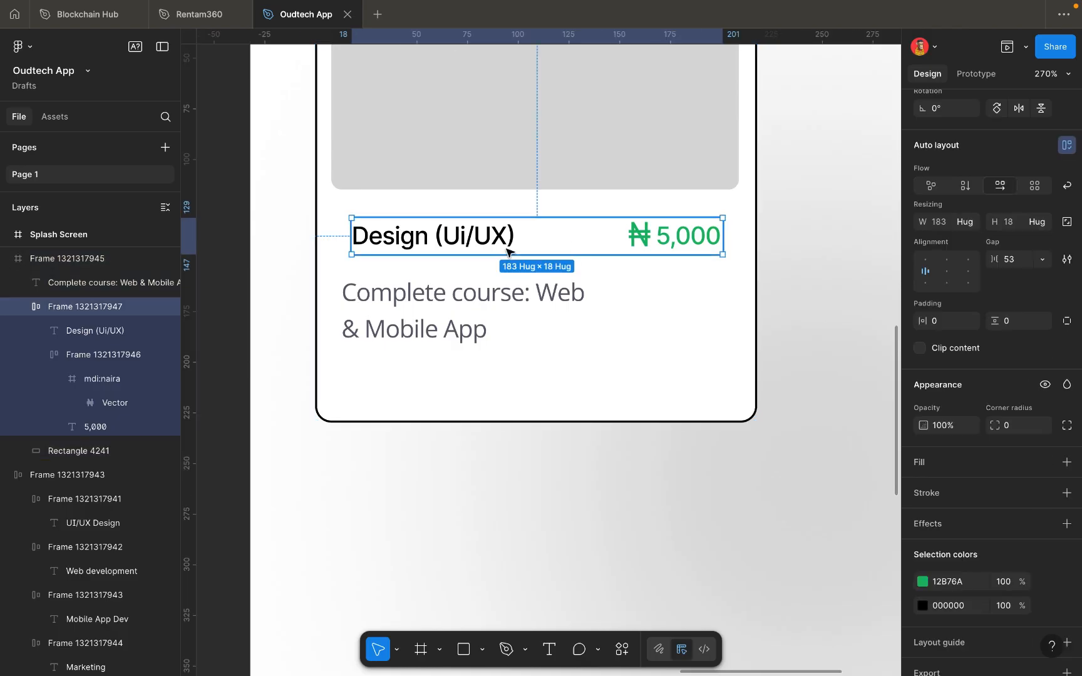
key("Left")
key("Left")
key("Left")
key("Left")
key("Left")
key("Left")
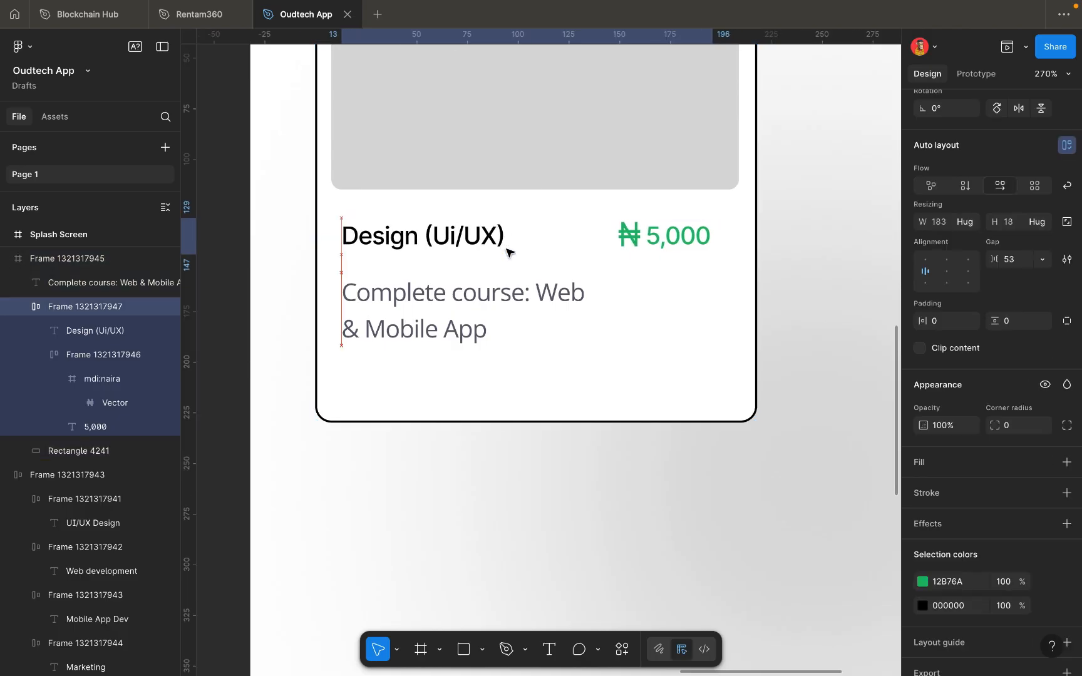
key("Right")
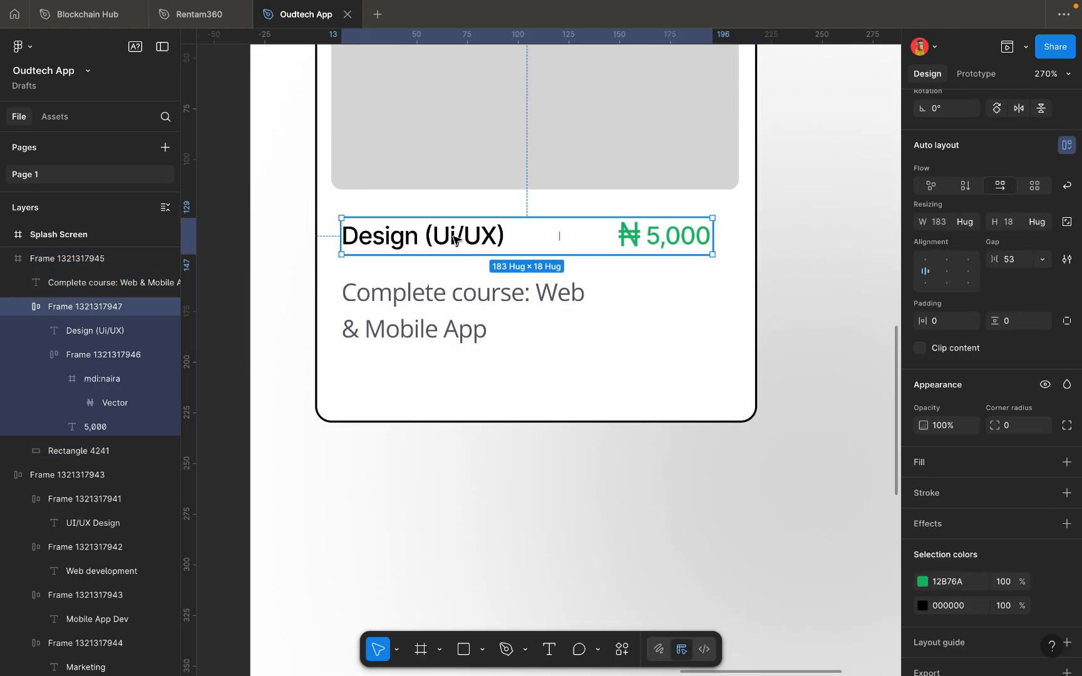
Widen the gap between the "Design (Ui/UX)" title and the naira price to 58.
key("Right")
key("Left")
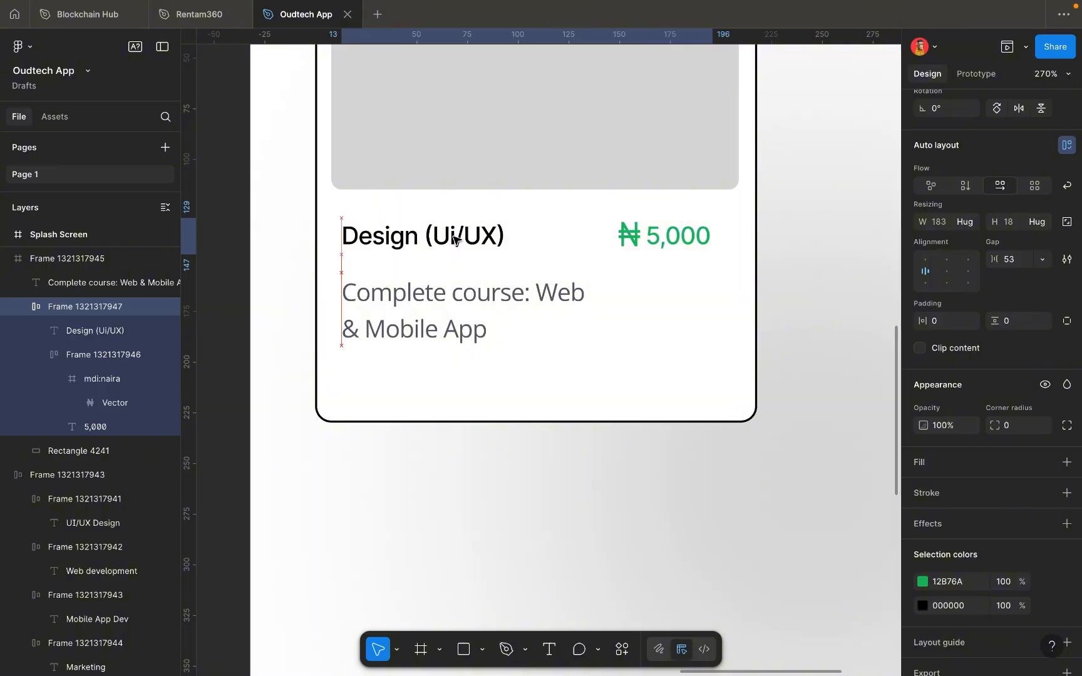
left_click(555, 239)
left_click_drag(556, 237, 564, 239)
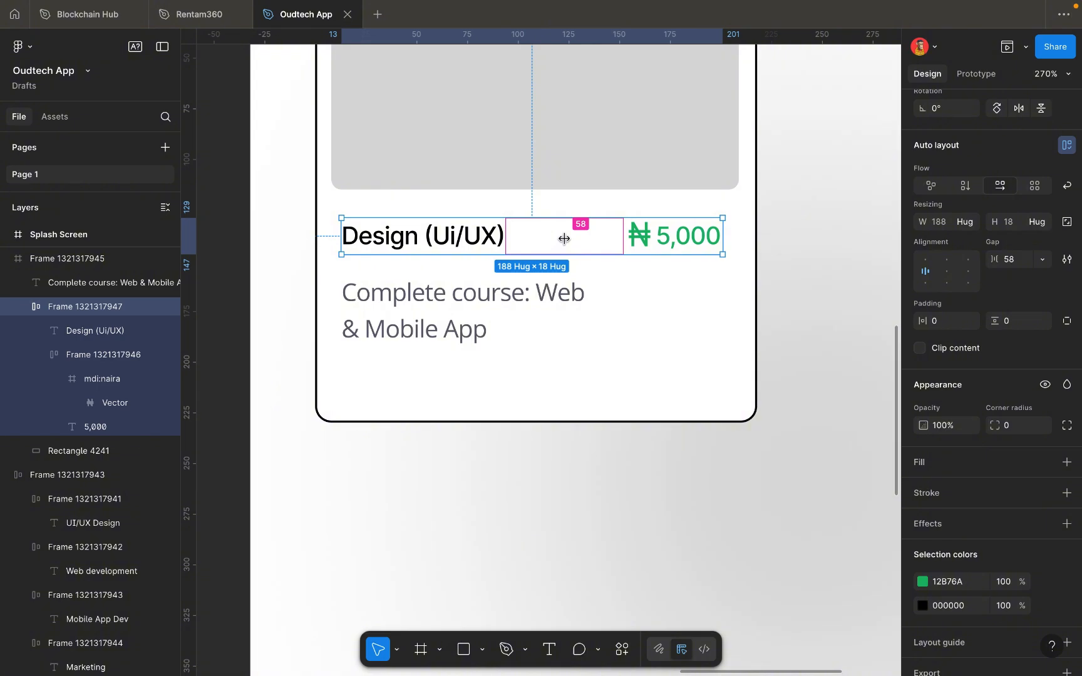
left_click(1024, 265)
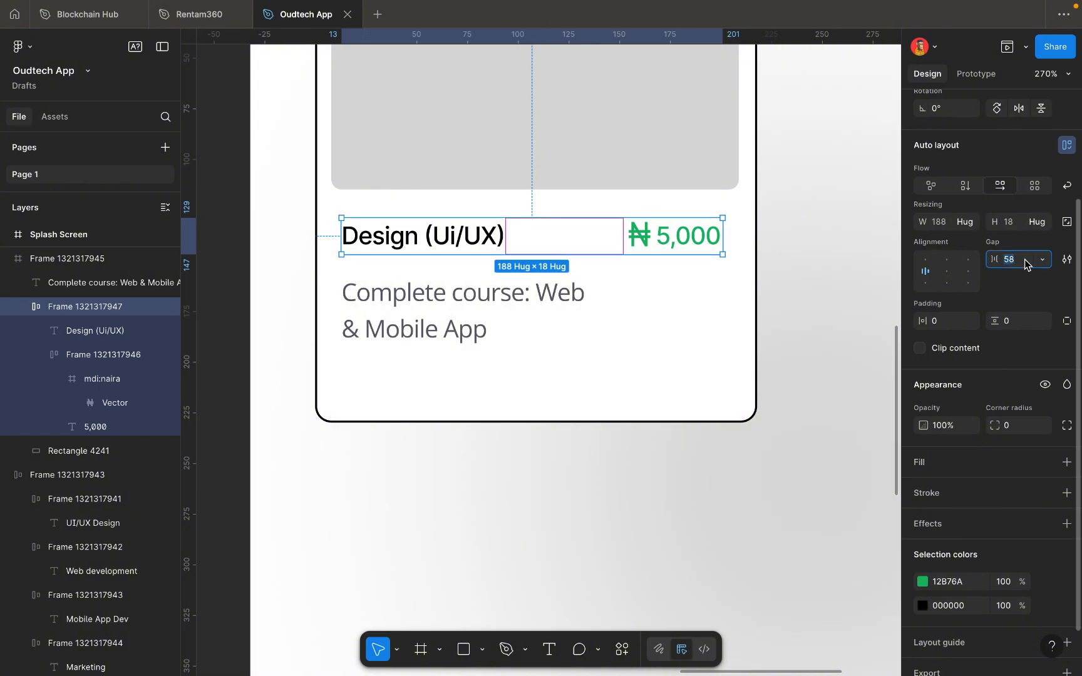
key("Down")
key("Up")
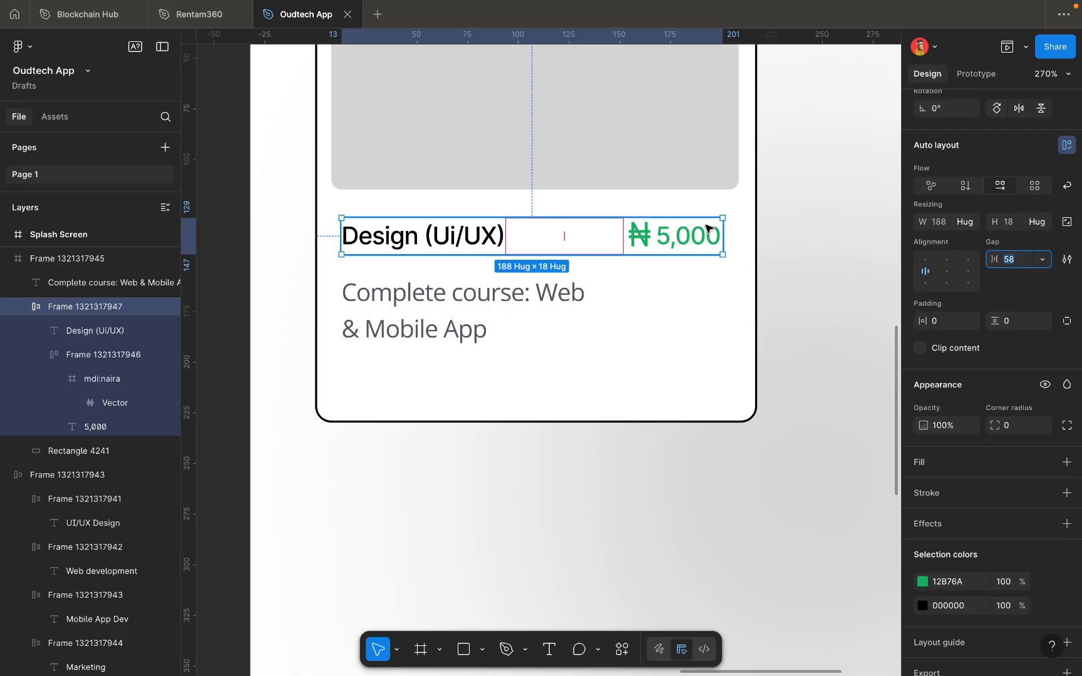
left_click(701, 290)
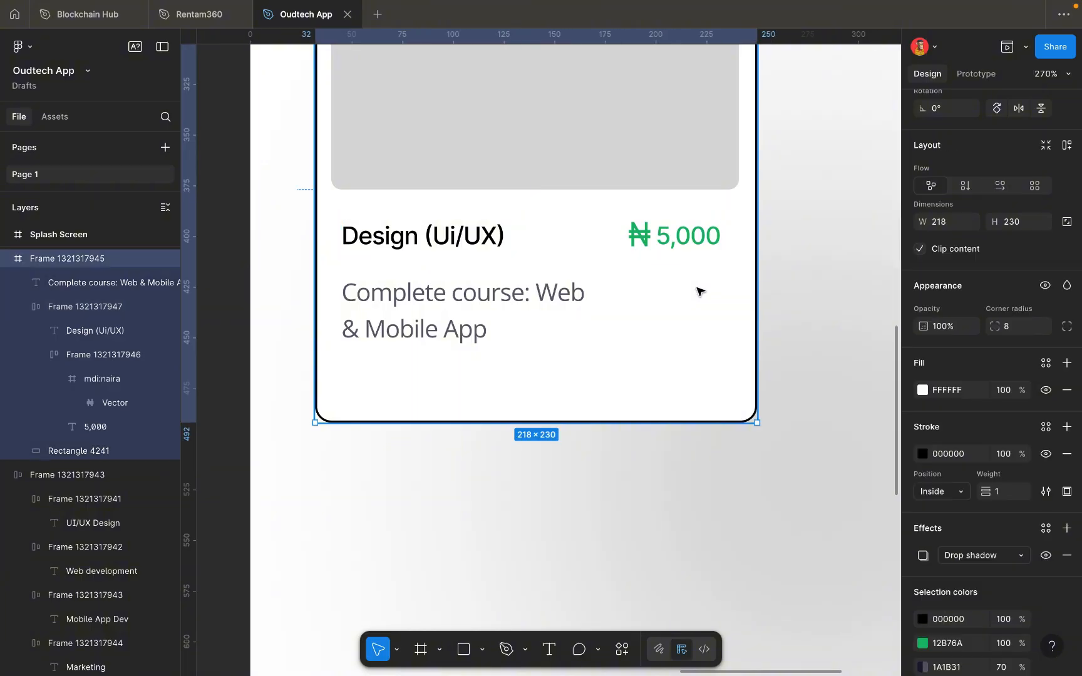
Move the two-line description text up to Y 149, closer beneath the title and price row.
scroll(699, 293, "down", 2)
scroll(699, 293, "down", 1)
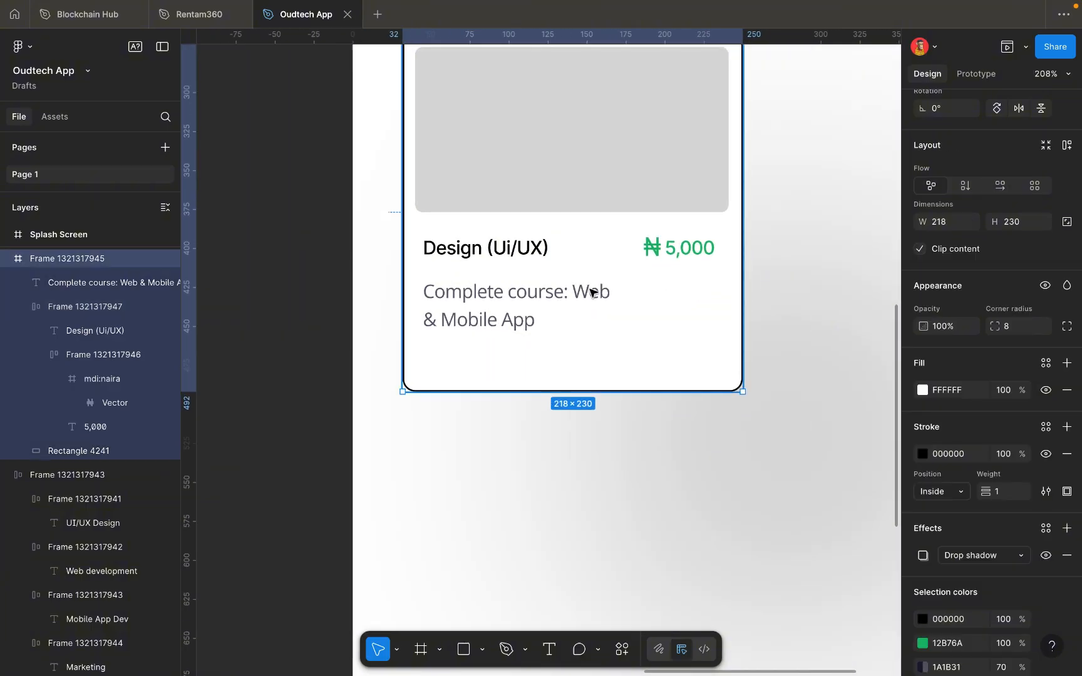
left_click(590, 291)
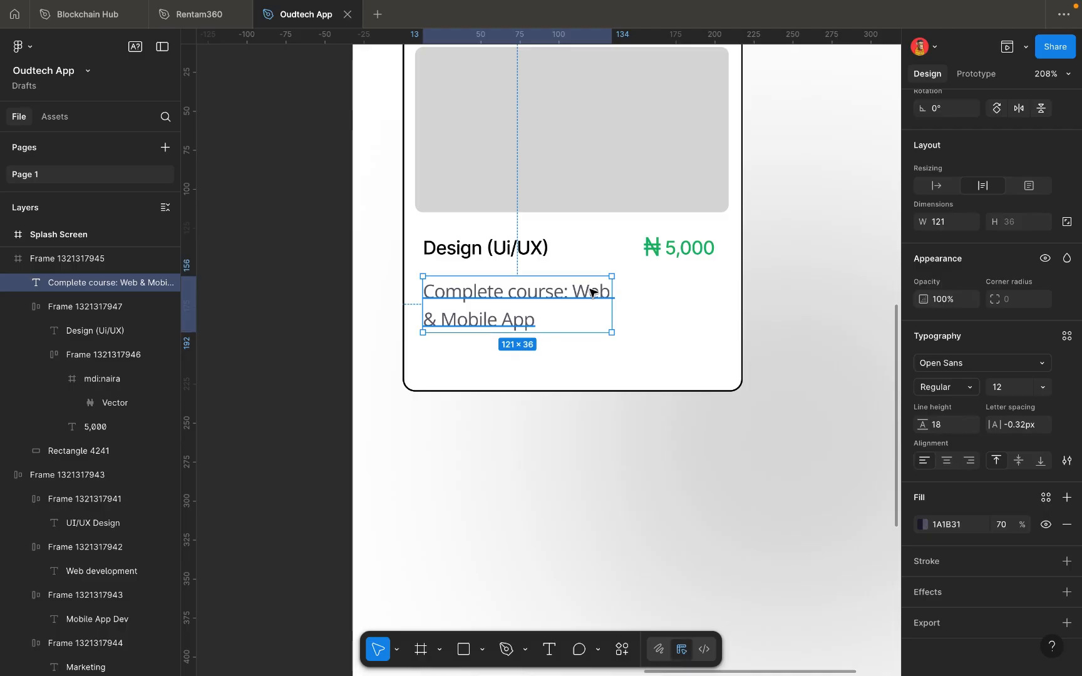
key("Up")
key("Up")
key("Up")
key("Up")
key("Up")
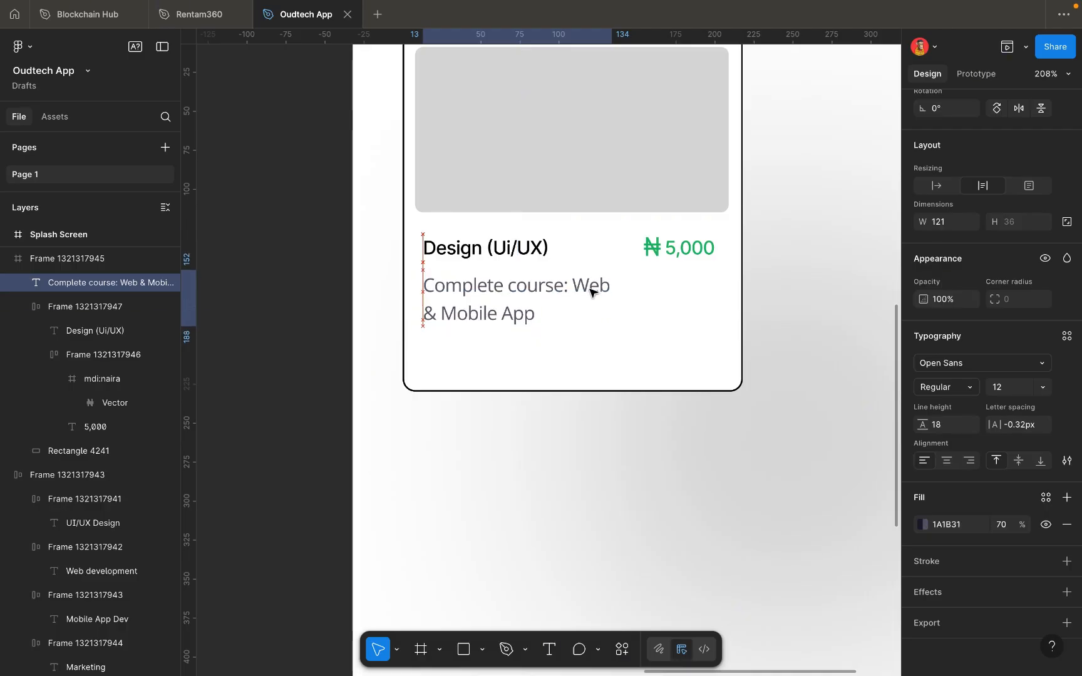
Check the description text's fill color and opacity against the reference card, and examine the reference's duration and lessons line.
scroll(591, 291, "down", 5)
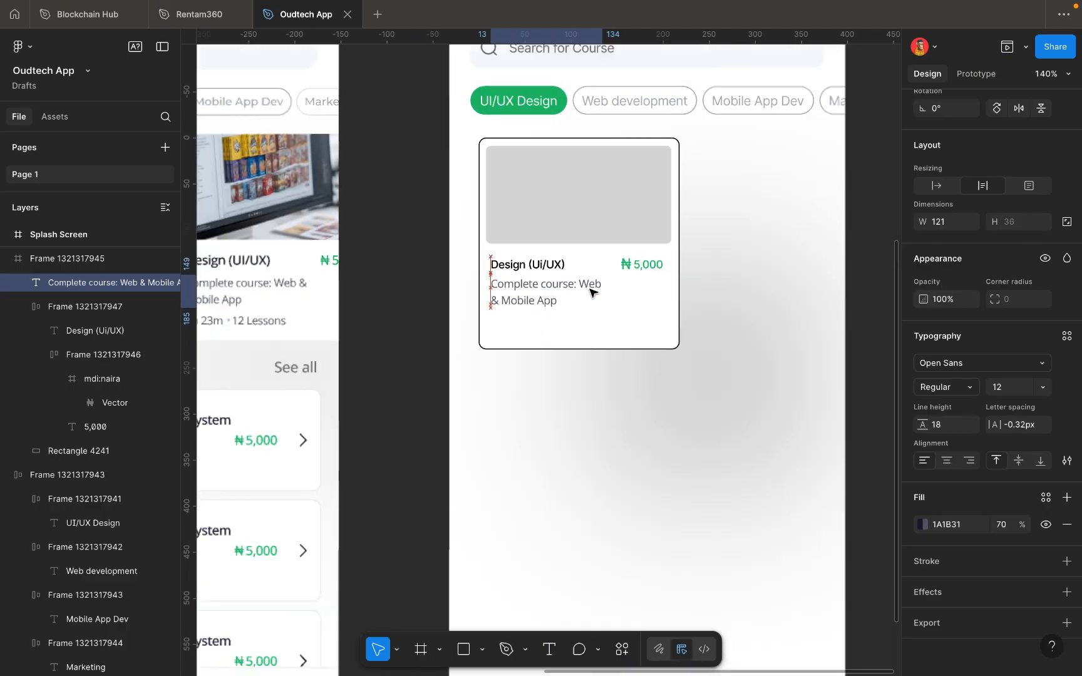
scroll(591, 291, "left", 1)
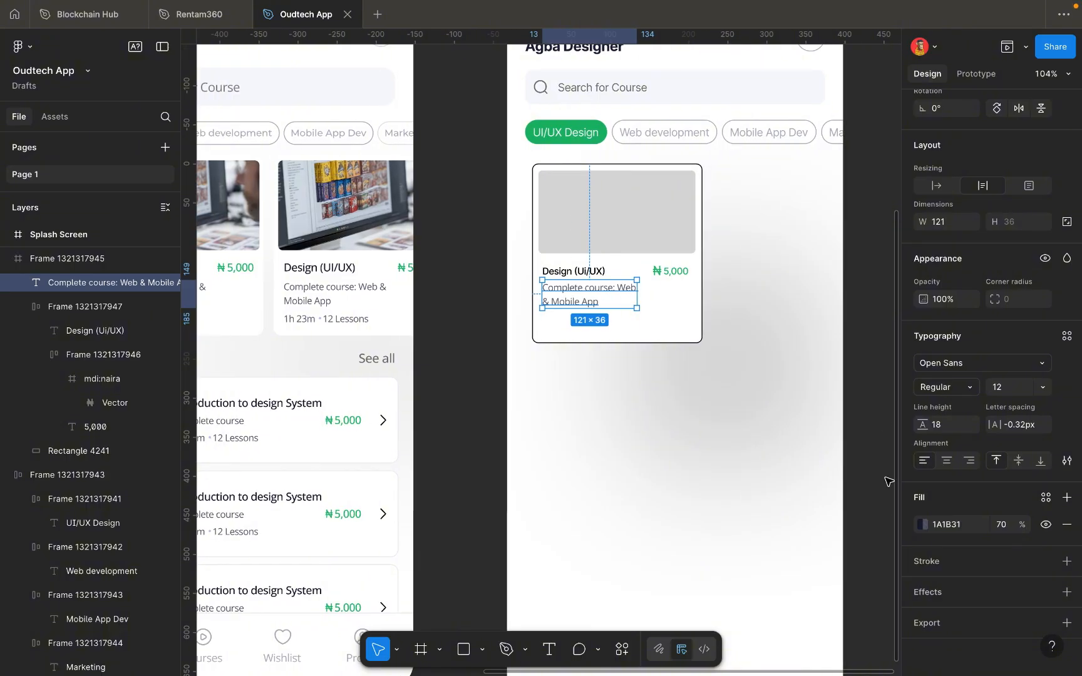
left_click(921, 524)
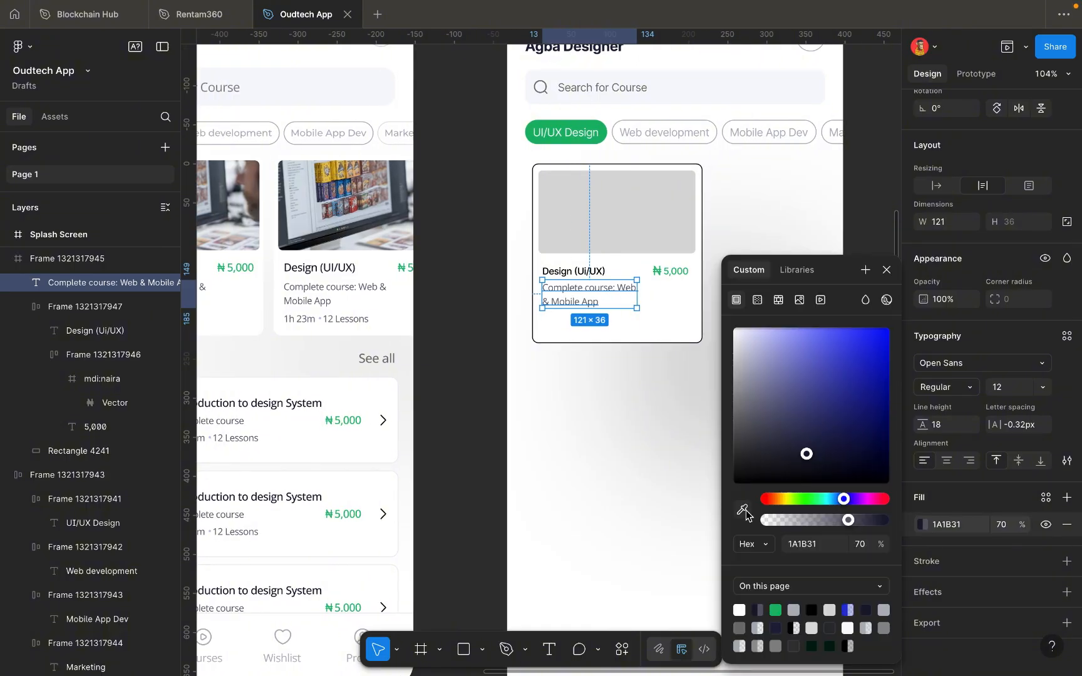
left_click(646, 481)
scroll(646, 481, "left", 5)
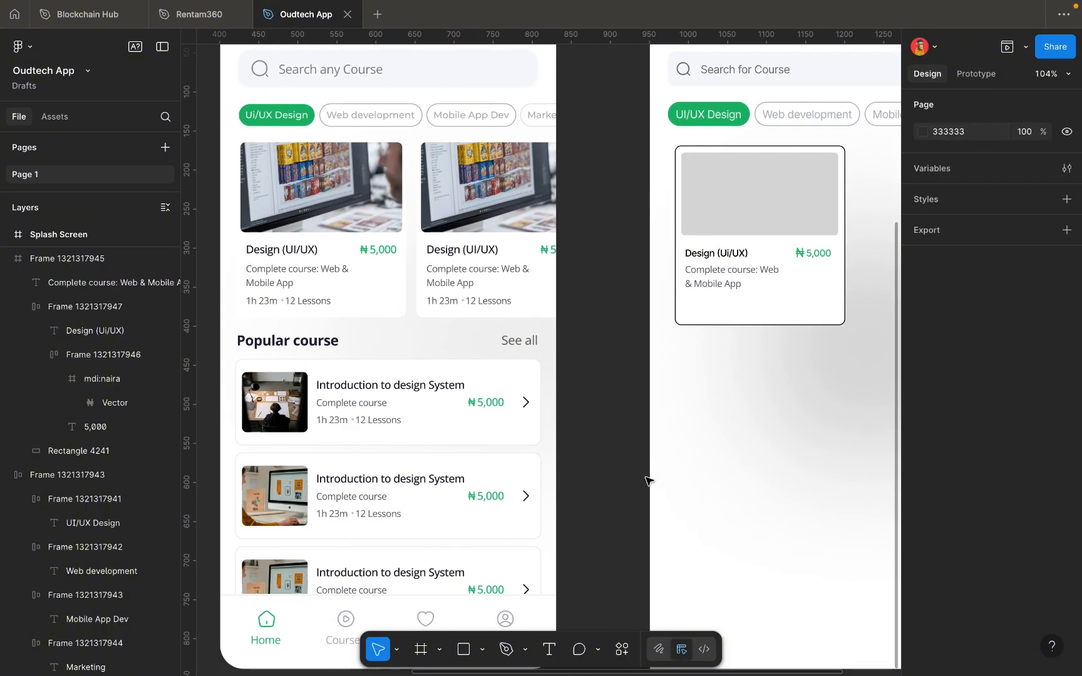
left_click(717, 282)
scroll(939, 573, "down", 3)
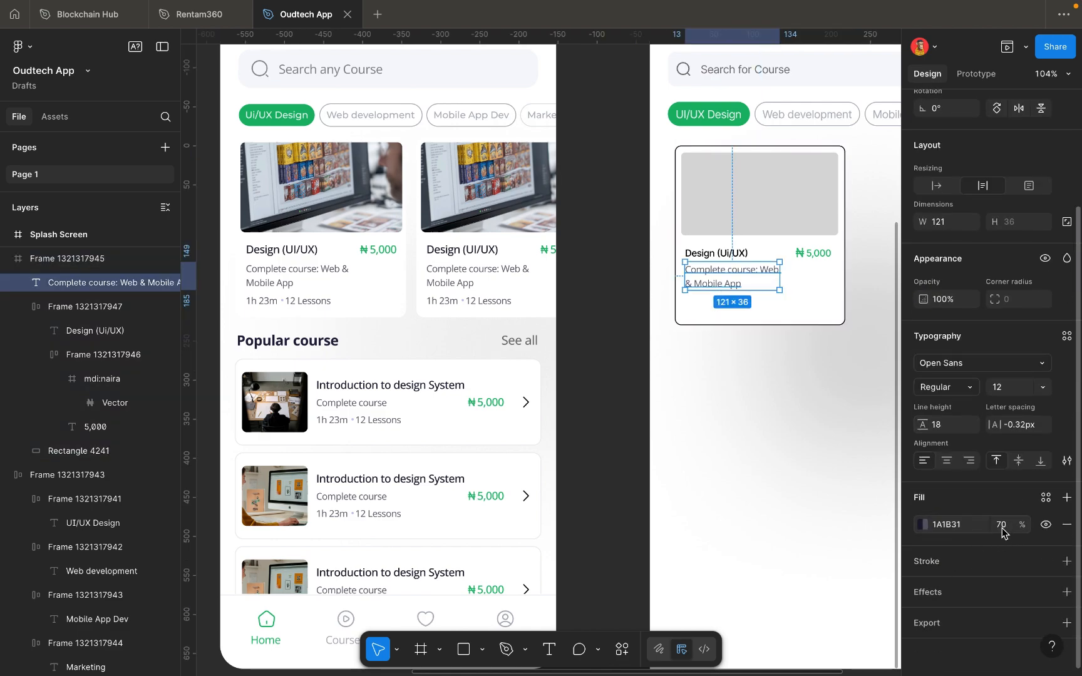
left_click(757, 408)
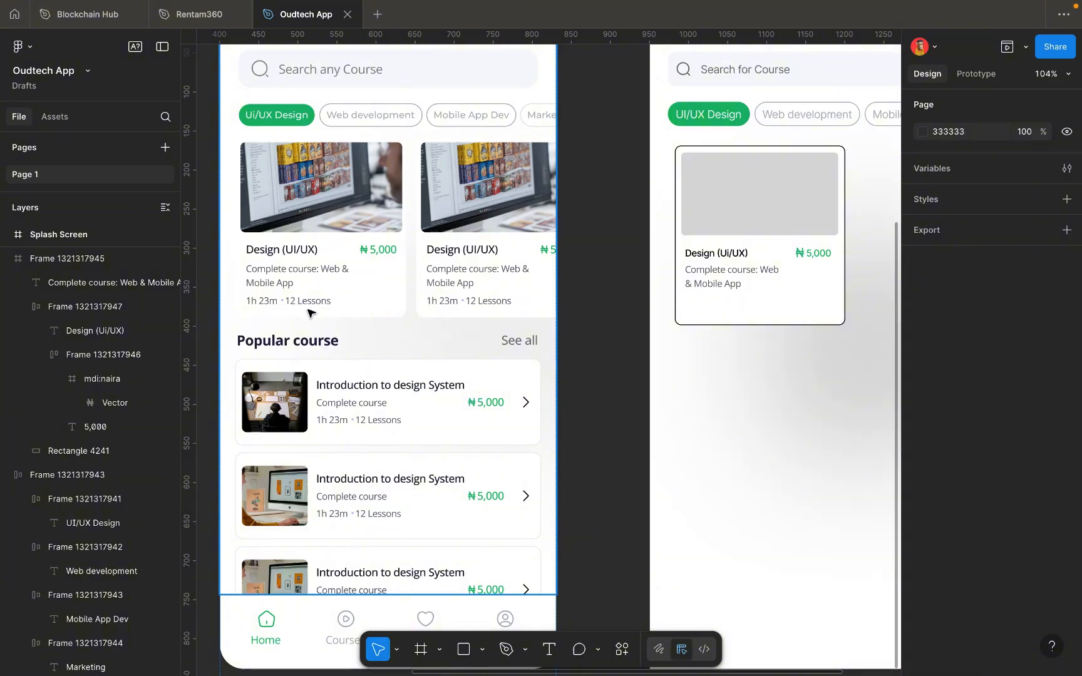
scroll(322, 308, "up", 2)
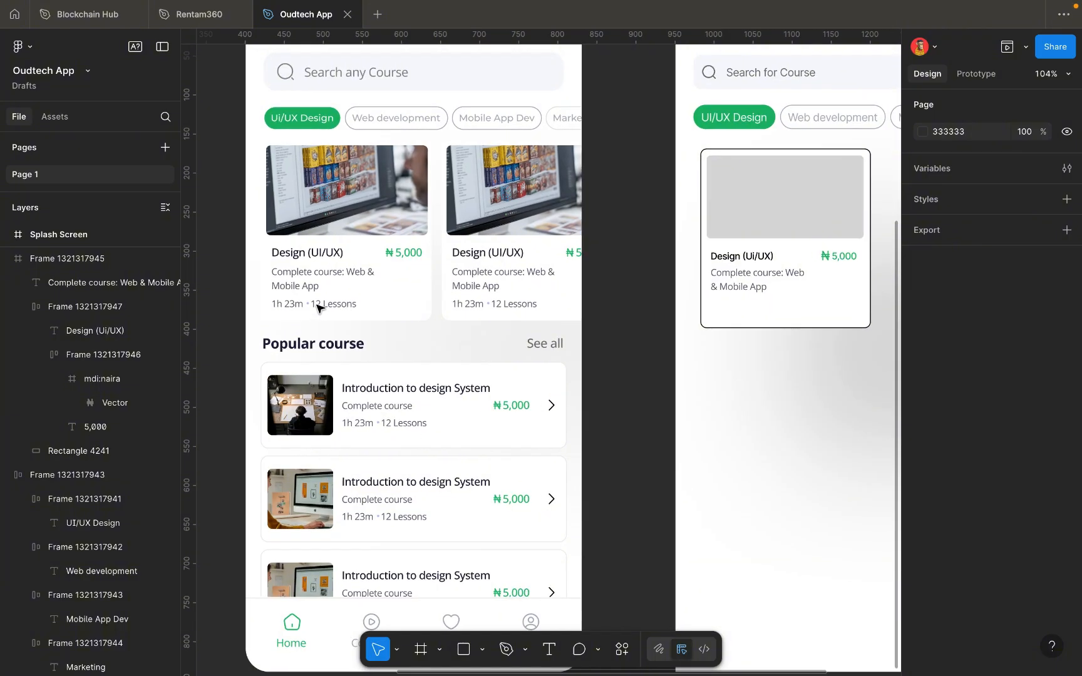
scroll(319, 308, "up", 3)
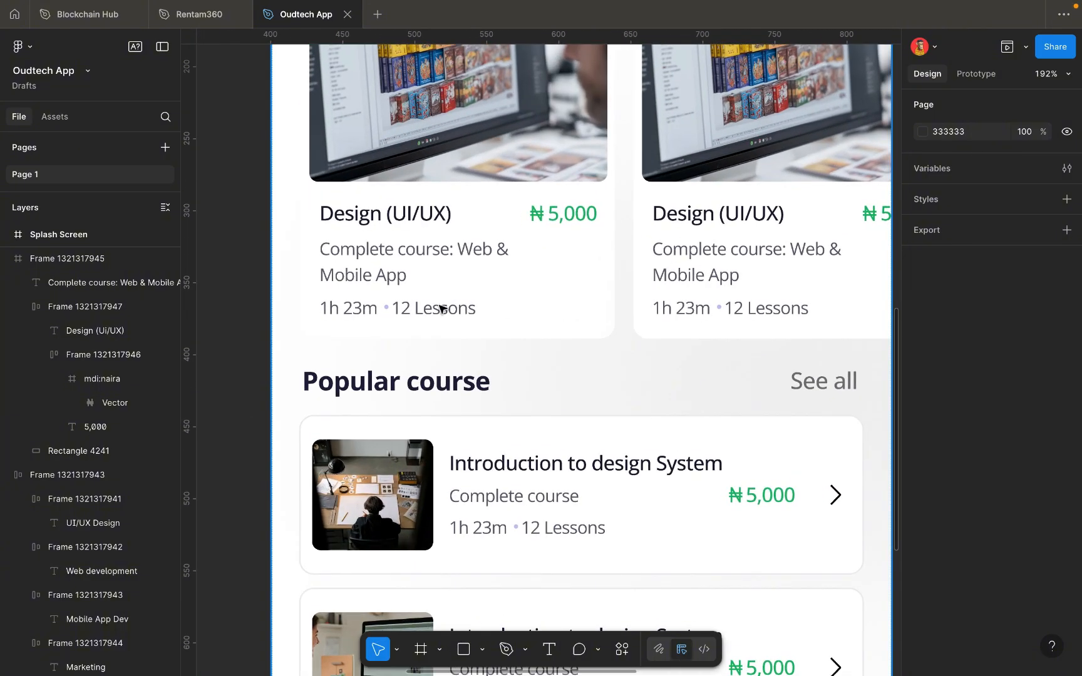
scroll(440, 308, "down", 2)
scroll(440, 308, "down", 3)
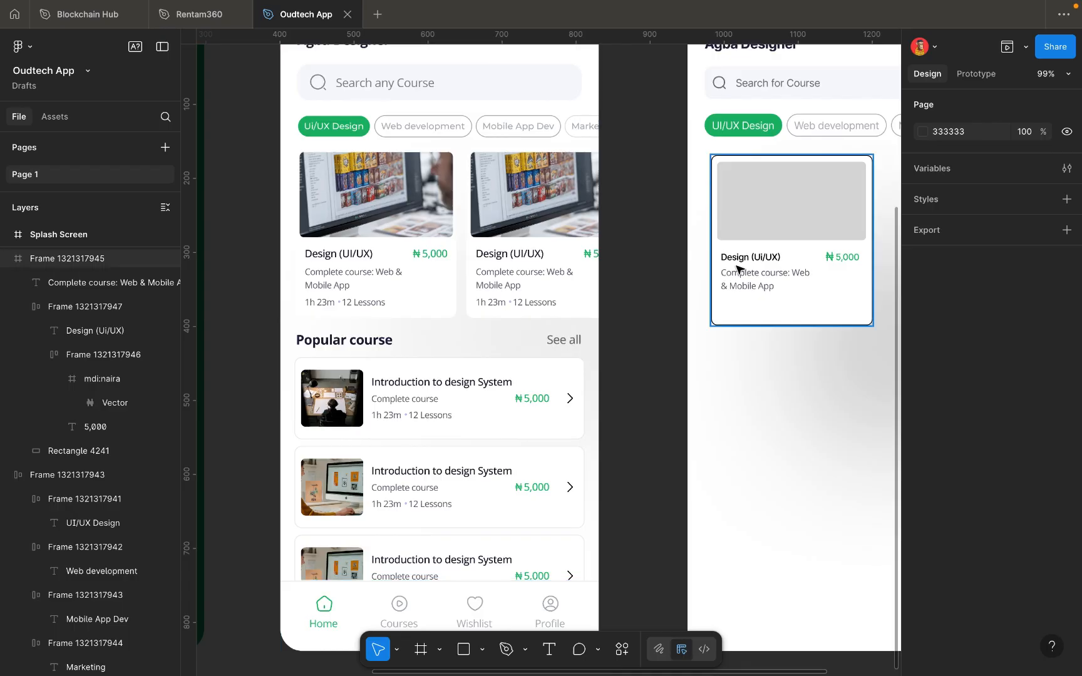
Duplicate the course description text just below itself in the card and change the copy to "1h 23m - 12 Lessons".
left_click(740, 274)
left_click(742, 275)
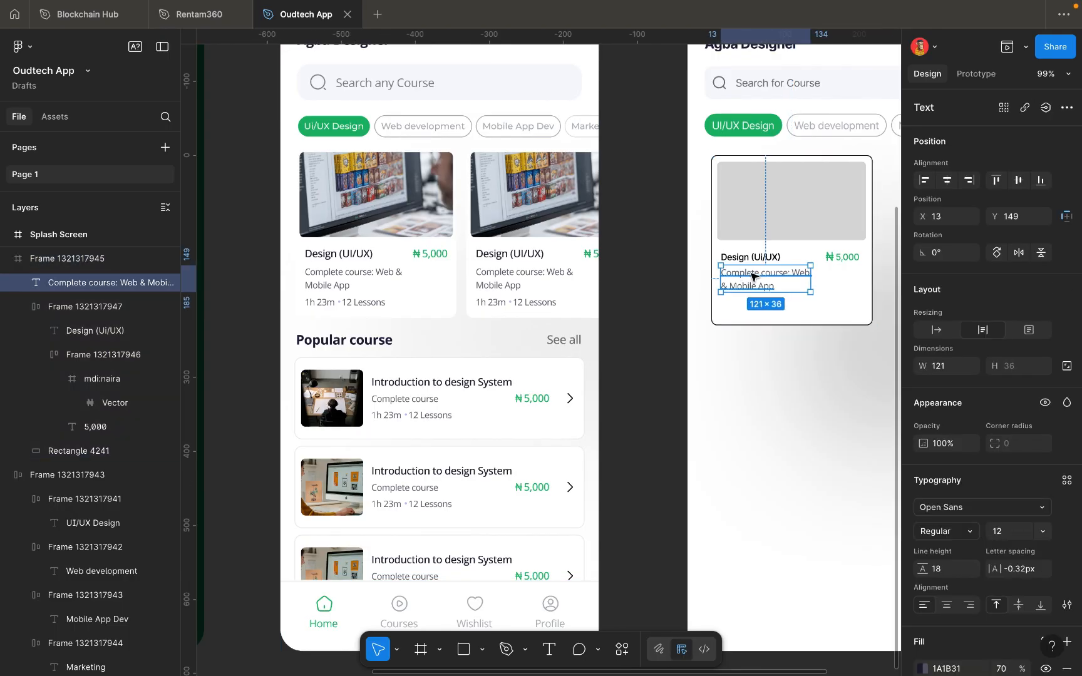
left_click_drag(753, 276, 754, 306)
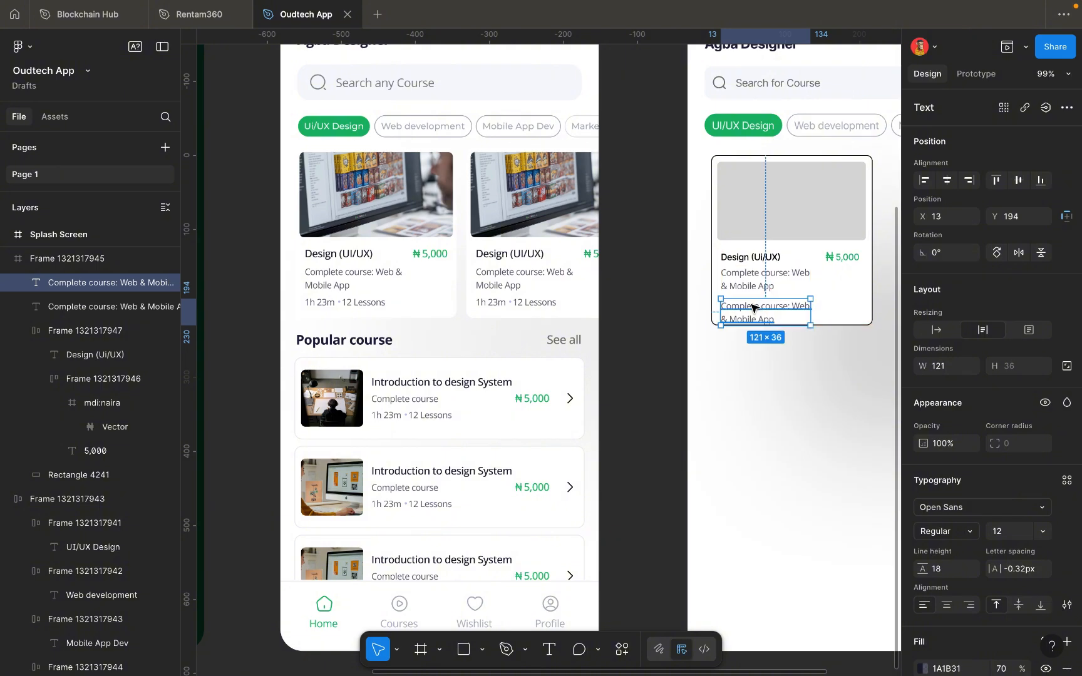
scroll(749, 306, "up", 2)
double_click(746, 304)
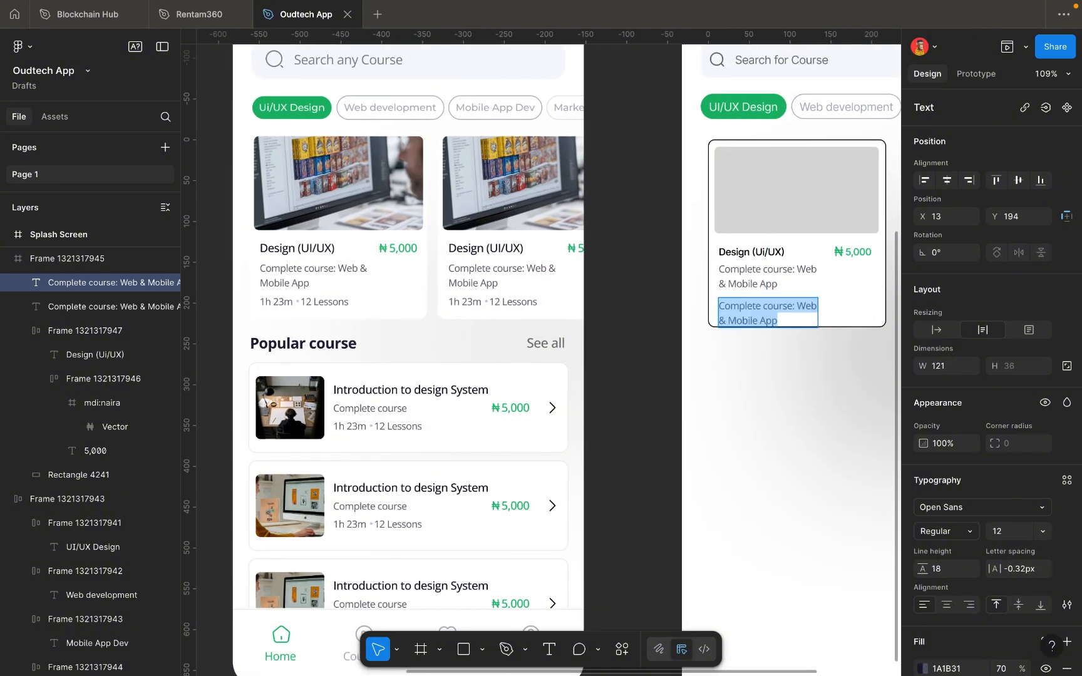
type("1h 23")
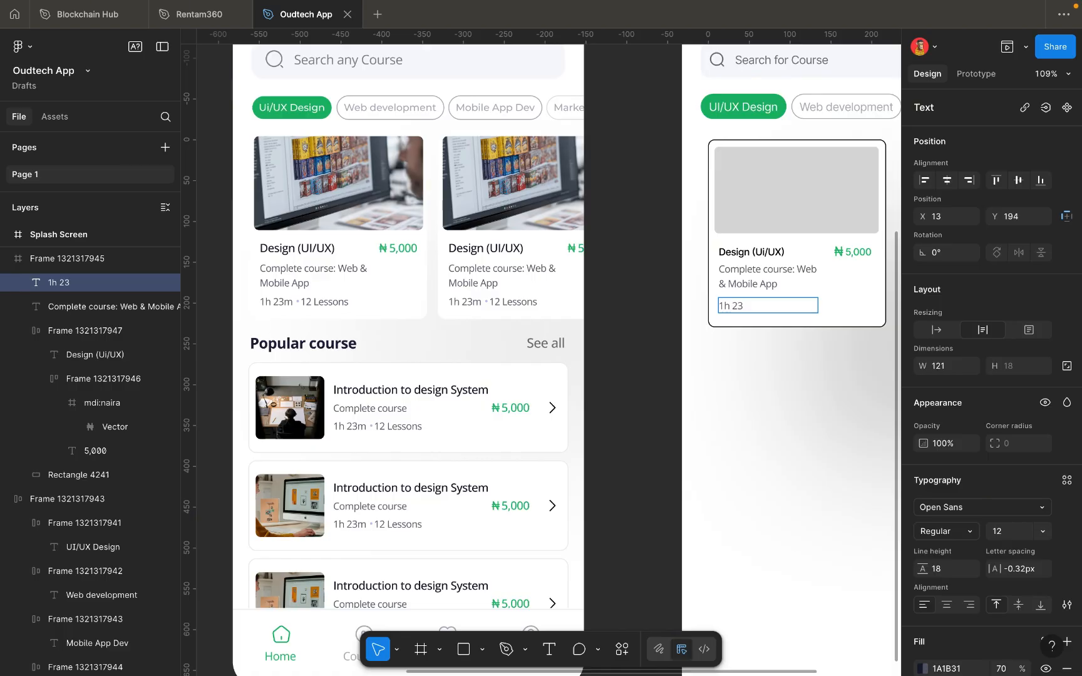
type("m - 12 Lessons")
key("Escape")
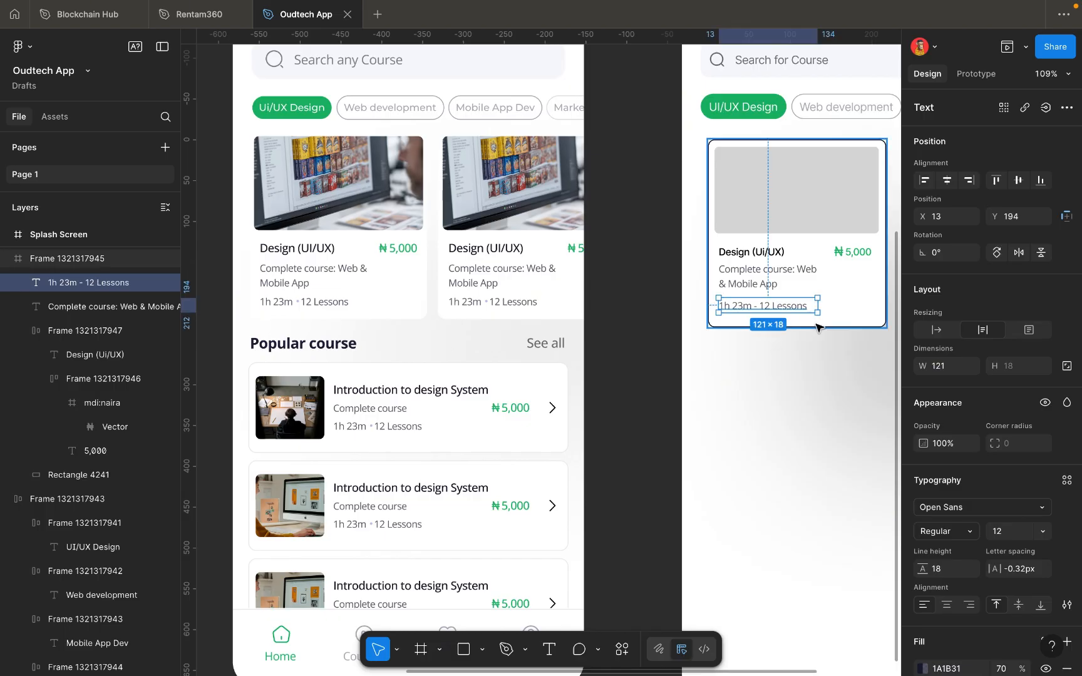
Narrow the "1h 23m - 12 Lessons" text box to a width of 115 and place it at Y 193 in the card.
left_click_drag(817, 305, 813, 306)
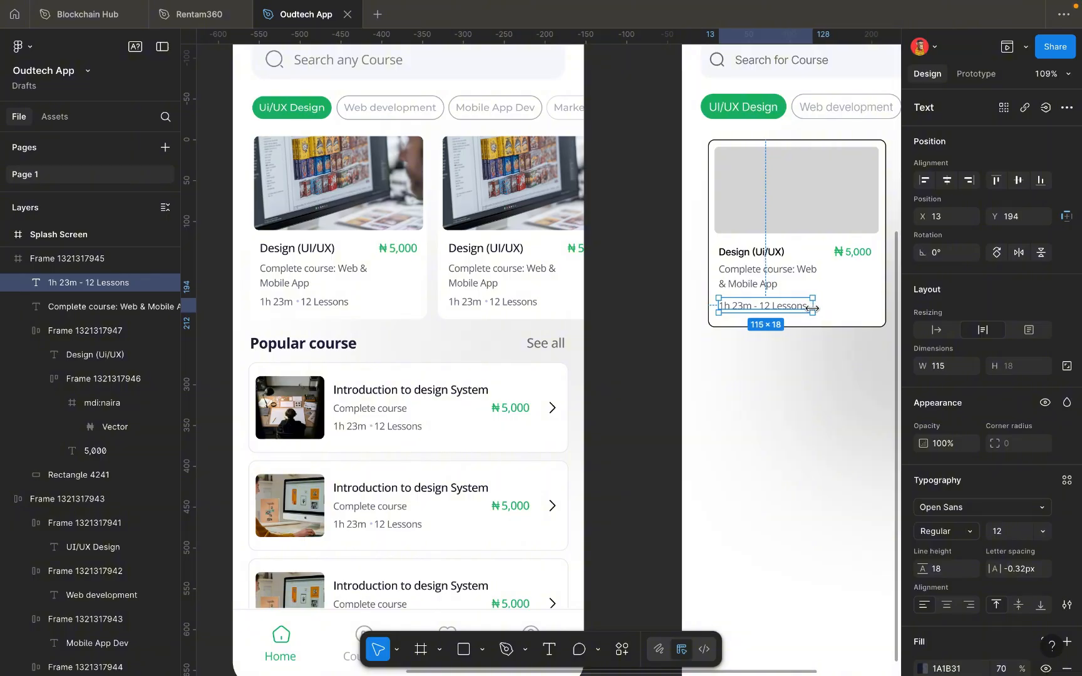
key("Up")
key("Up")
key("Up")
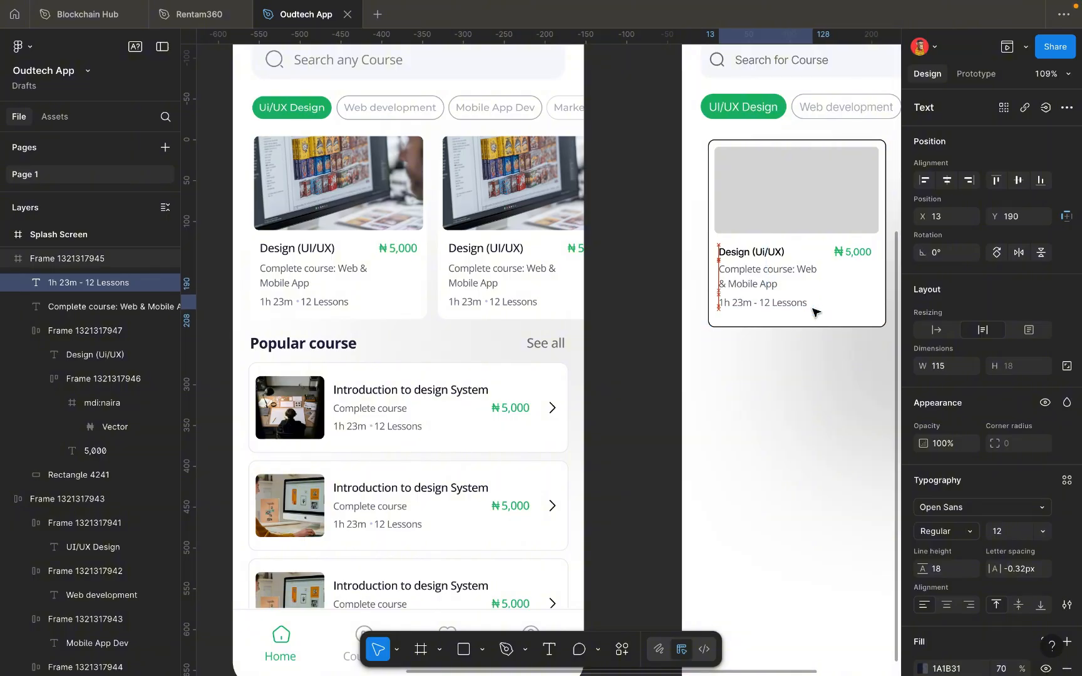
key("Down")
key("Down")
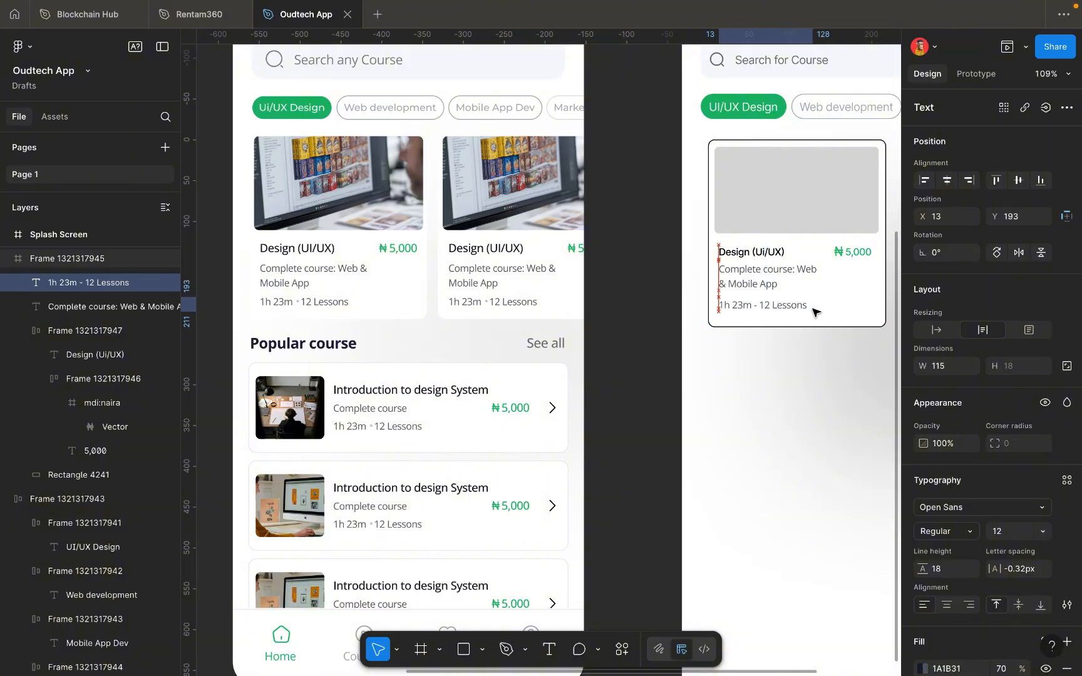
scroll(812, 311, "up", 2)
scroll(813, 311, "up", 2)
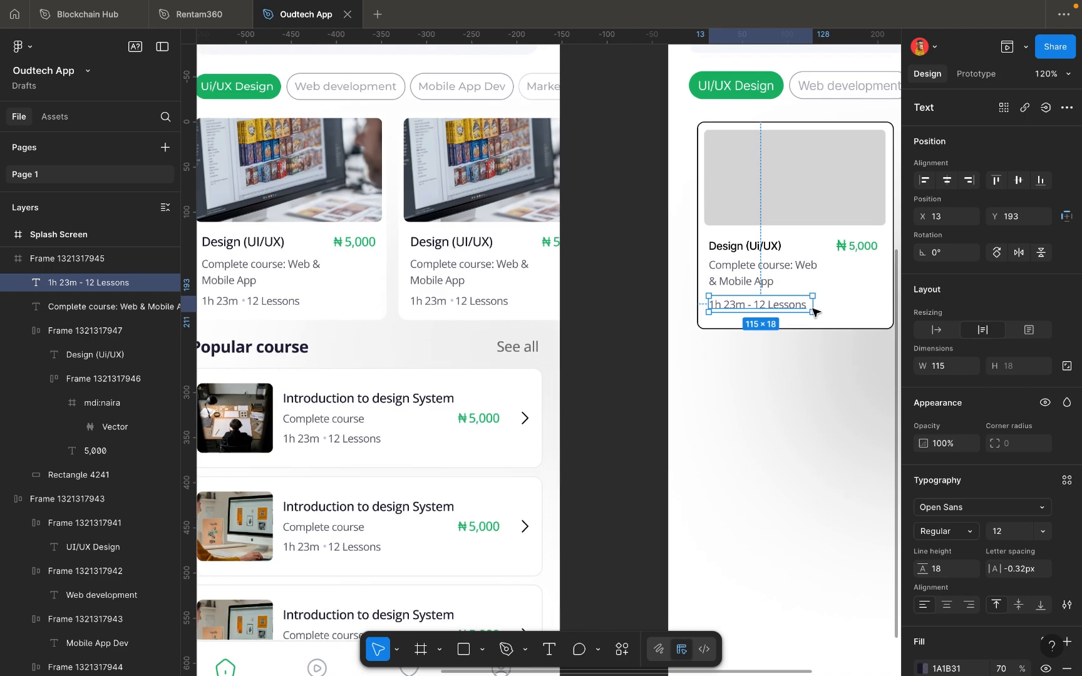
scroll(813, 311, "down", 5)
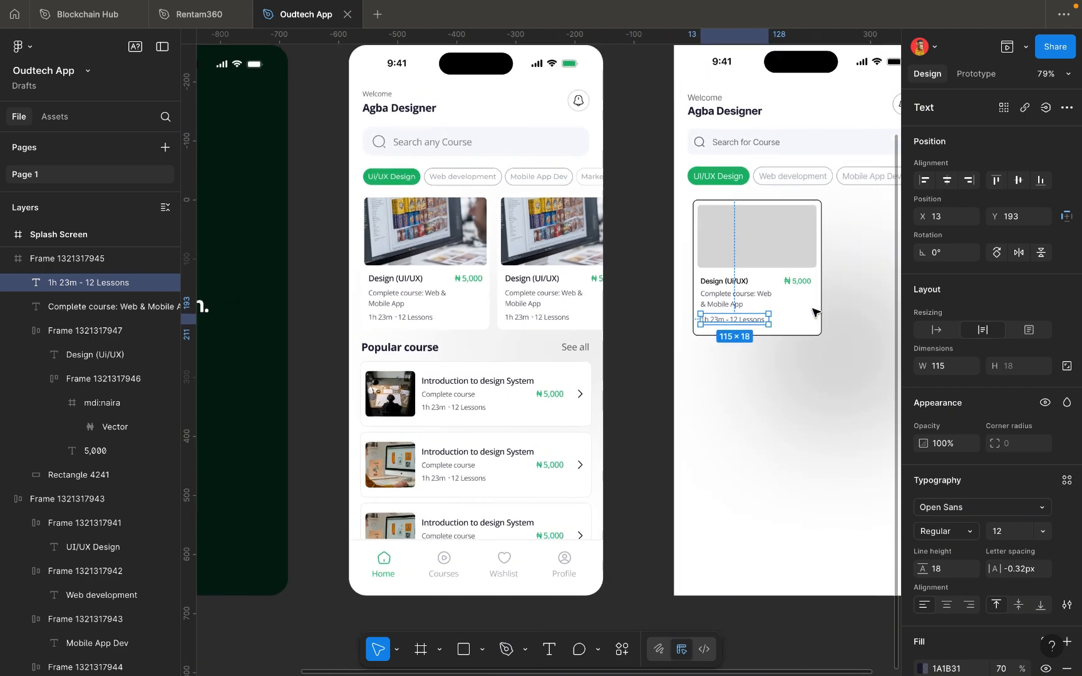
left_click(826, 313)
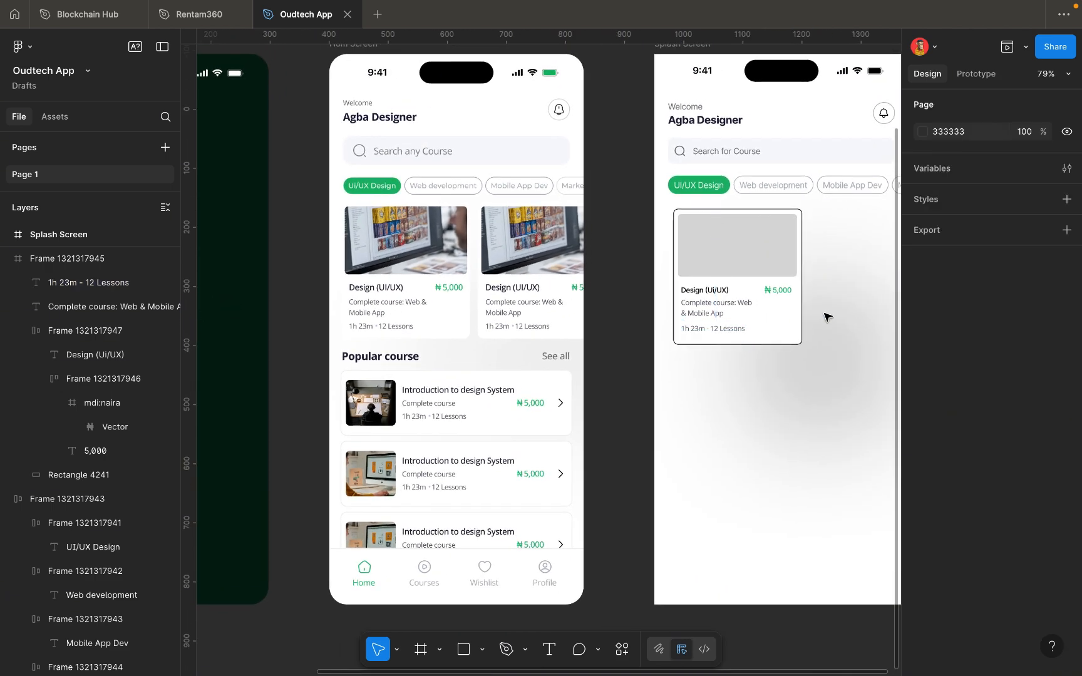
Run the Unsplash plugin for the card's grey image placeholder and search for "tech", keeping the card uncovered.
scroll(761, 284, "up", 5)
left_click(759, 243)
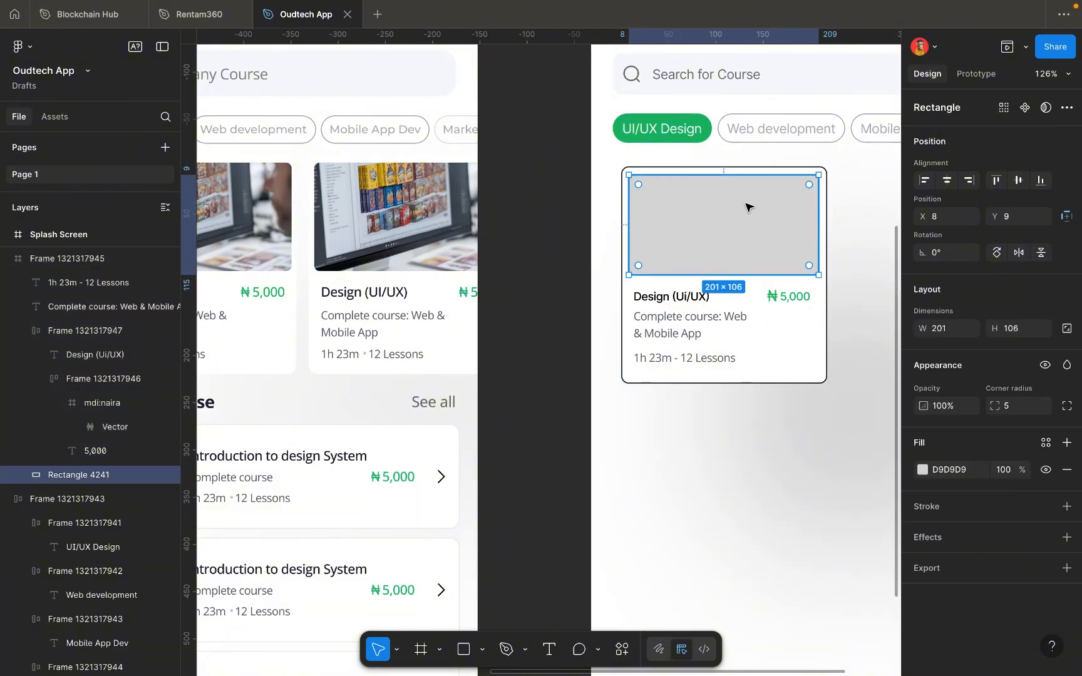
left_click(625, 652)
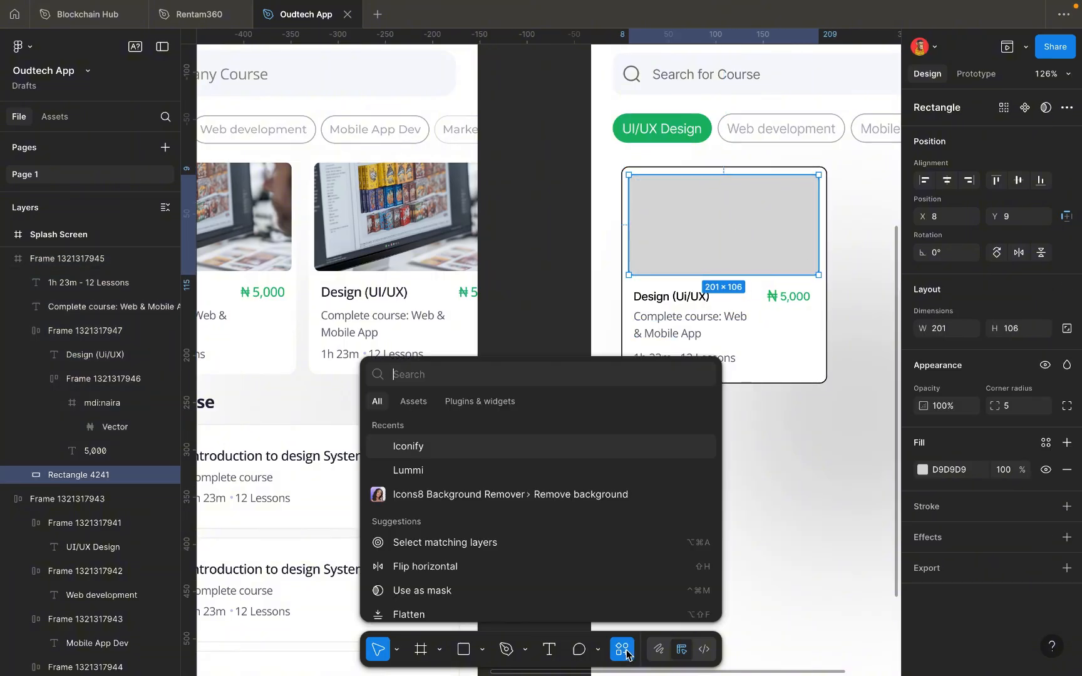
left_click(477, 401)
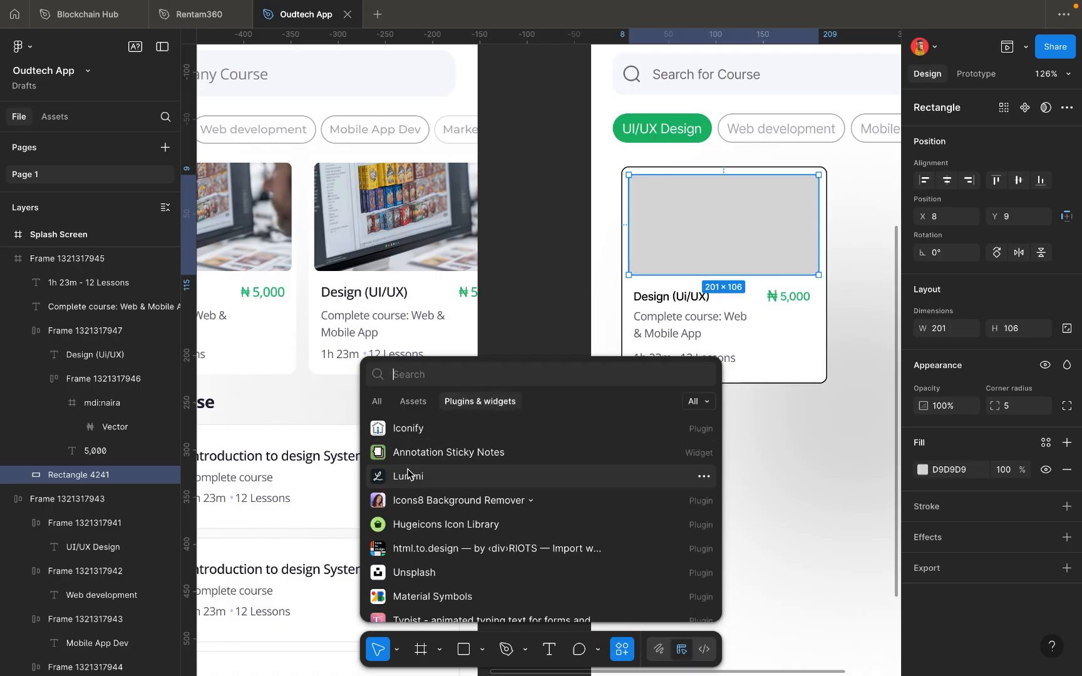
left_click(404, 575)
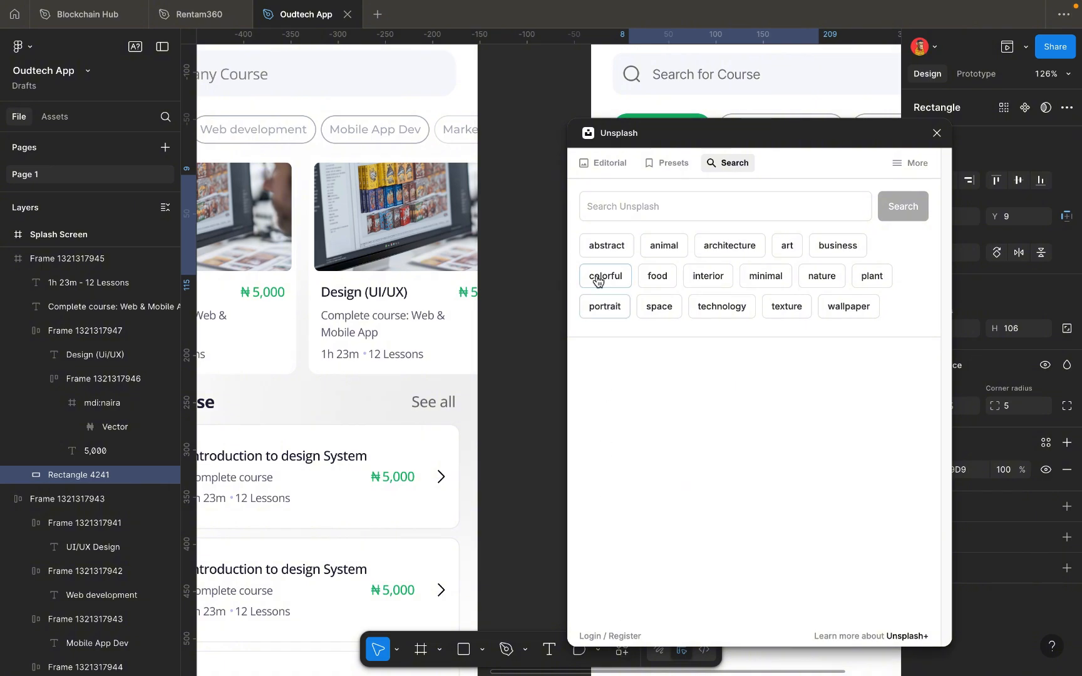
left_click(616, 216)
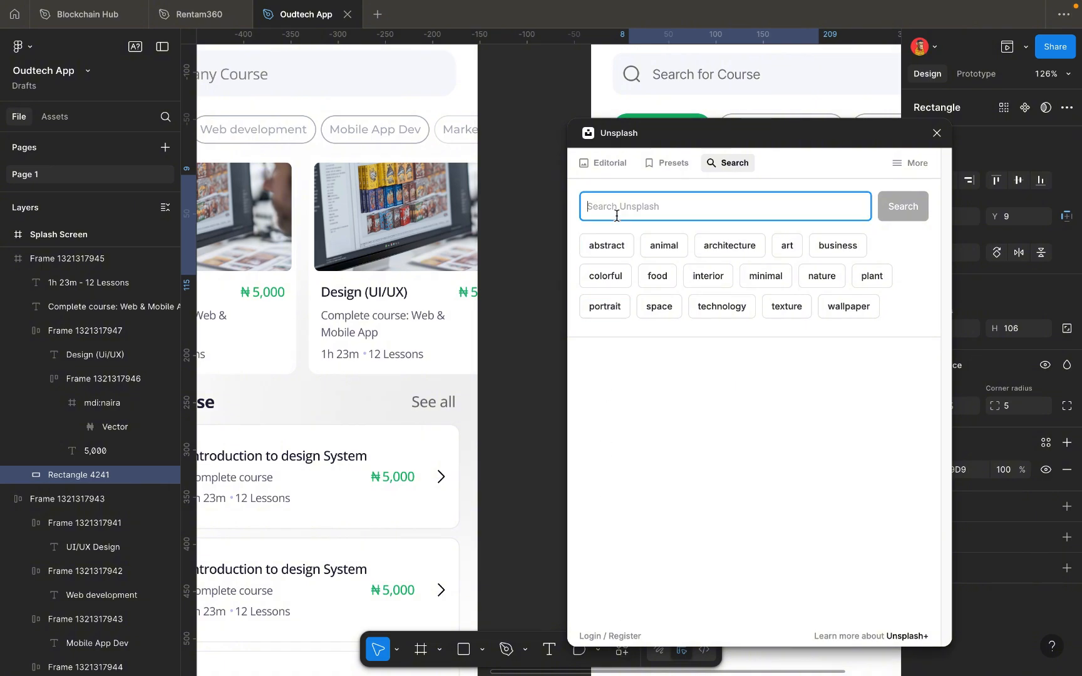
type("tech")
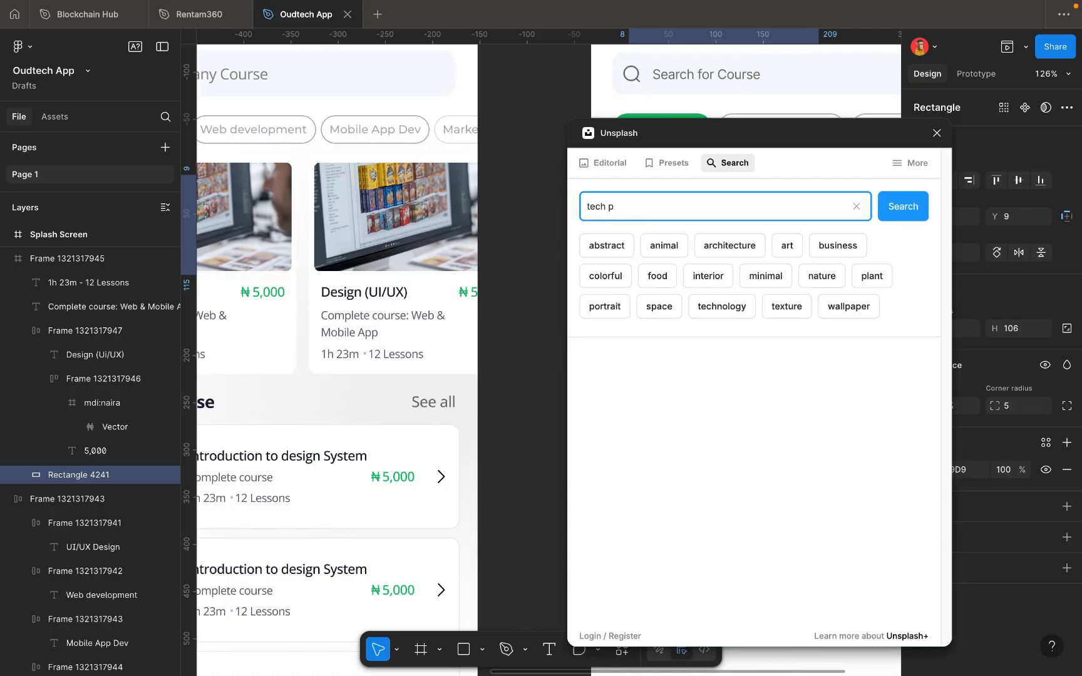
key("Return")
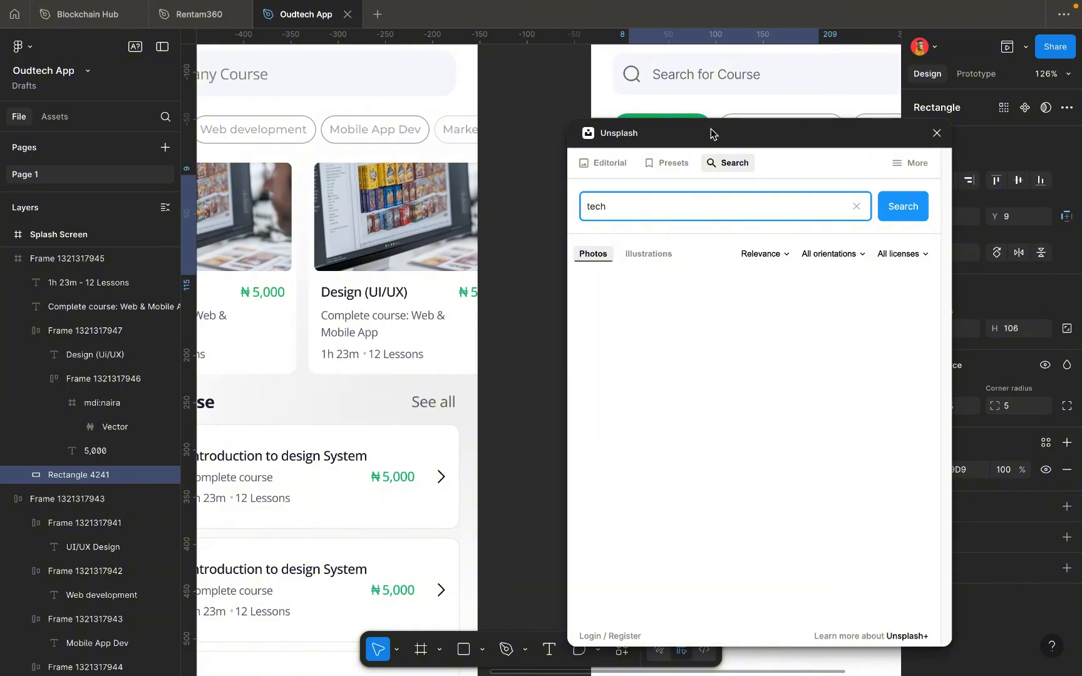
left_click_drag(698, 133, 544, 140)
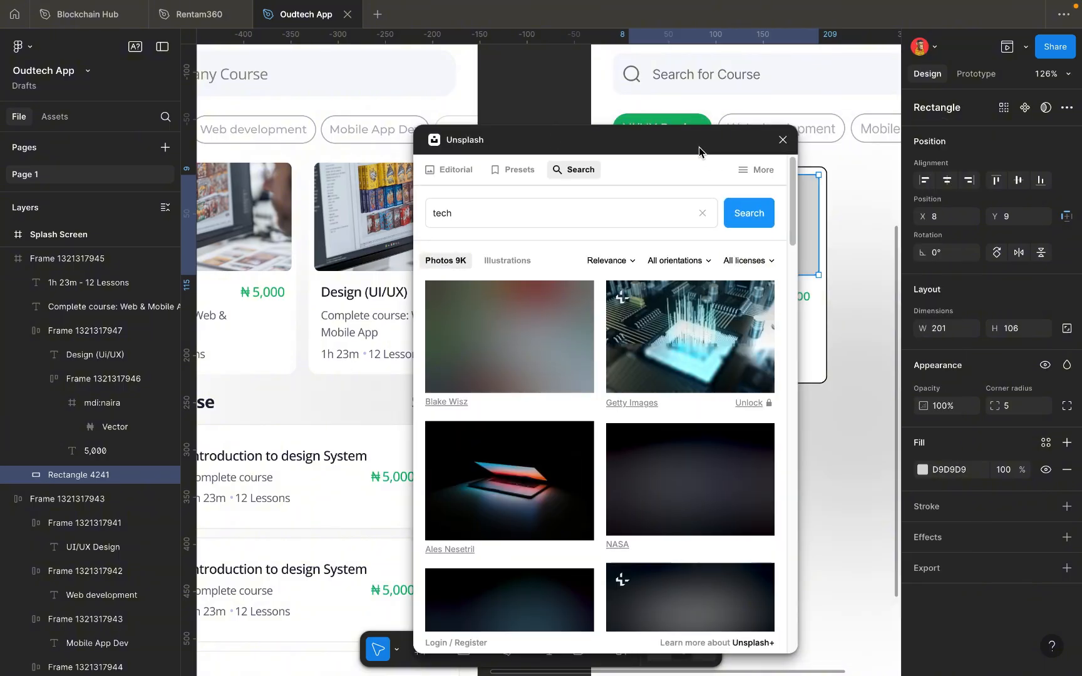
left_click_drag(698, 147, 455, 98)
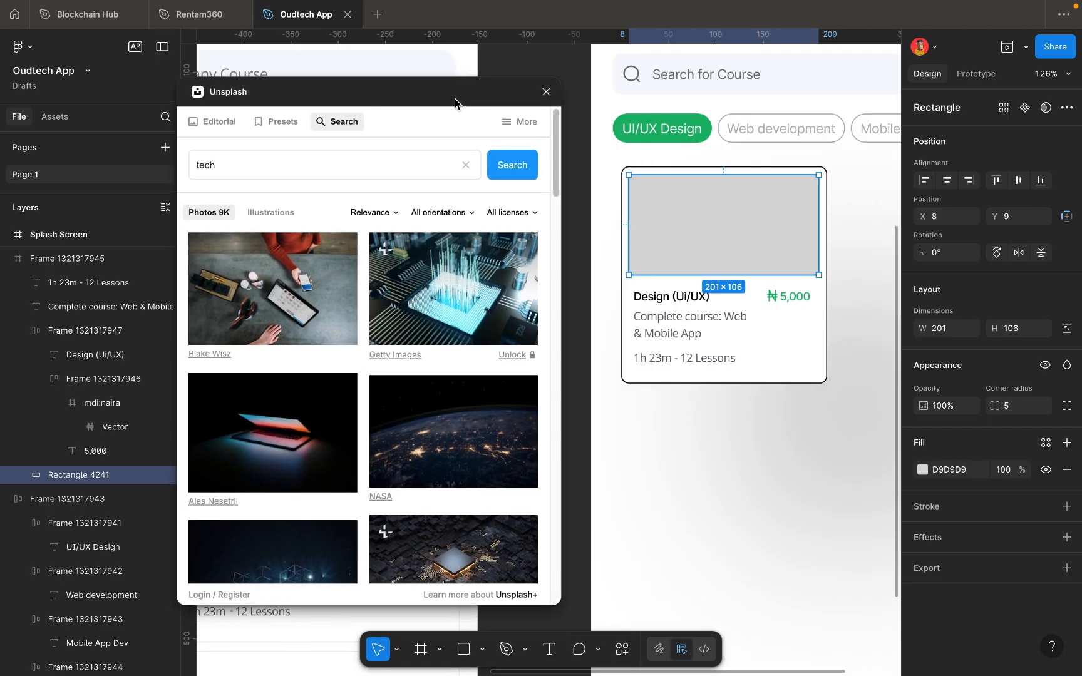
Try the glowing laptop, circuit chip and code screen photos as fills for the card's image placeholder.
left_click(786, 351)
left_click(764, 266)
left_click(276, 440)
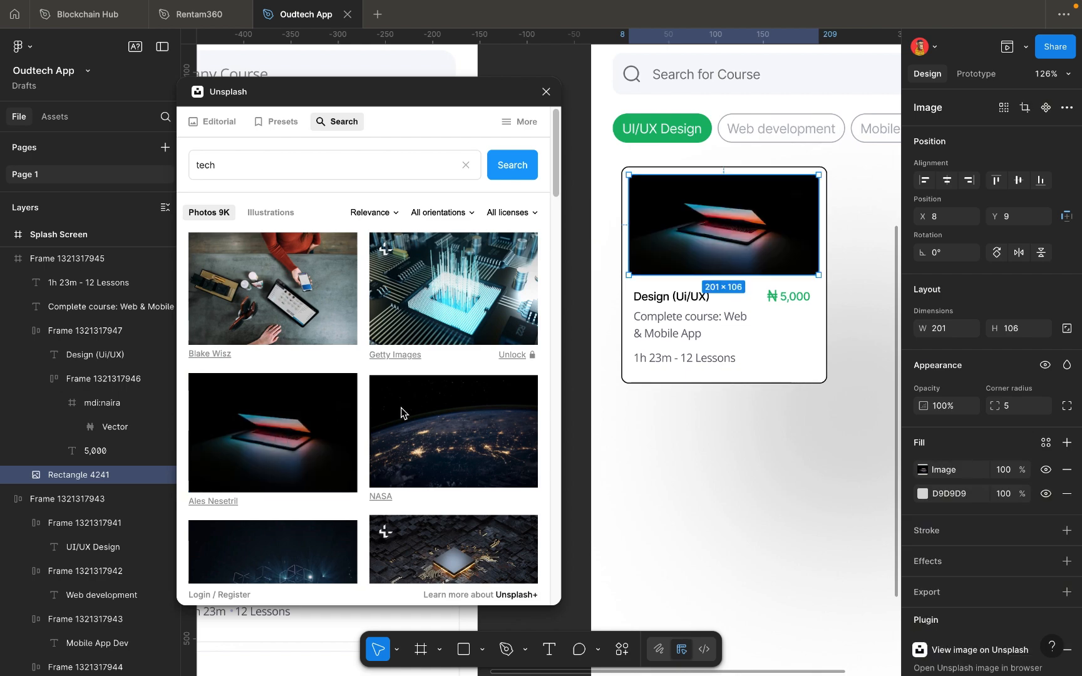
left_click(486, 306)
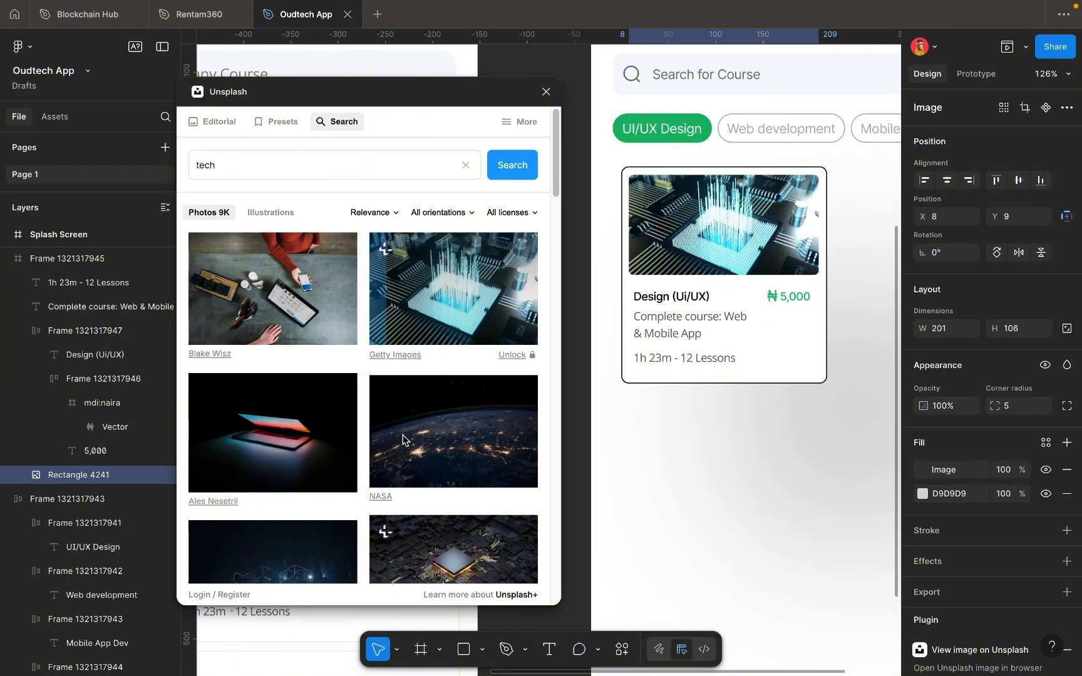
scroll(402, 434, "down", 8)
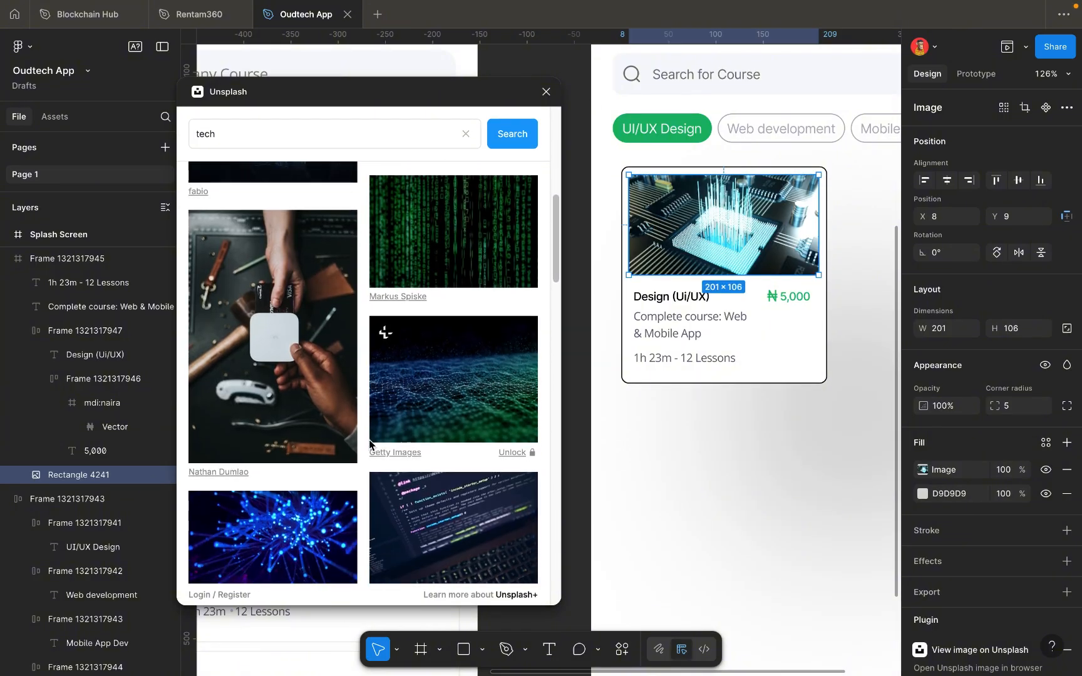
scroll(295, 366, "down", 5)
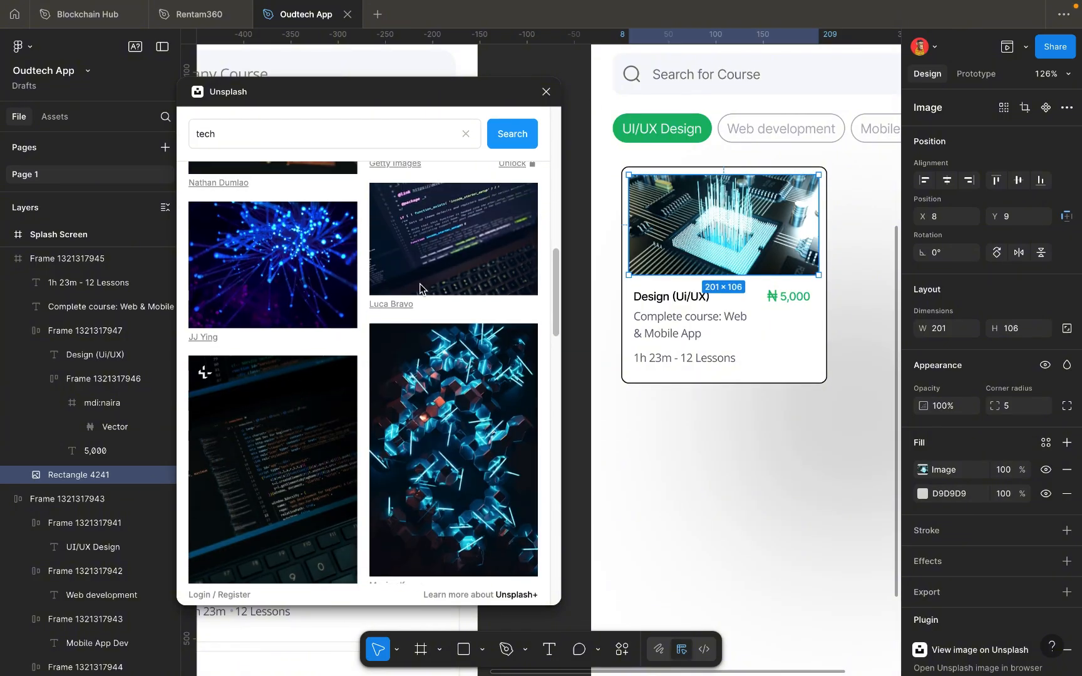
left_click(435, 264)
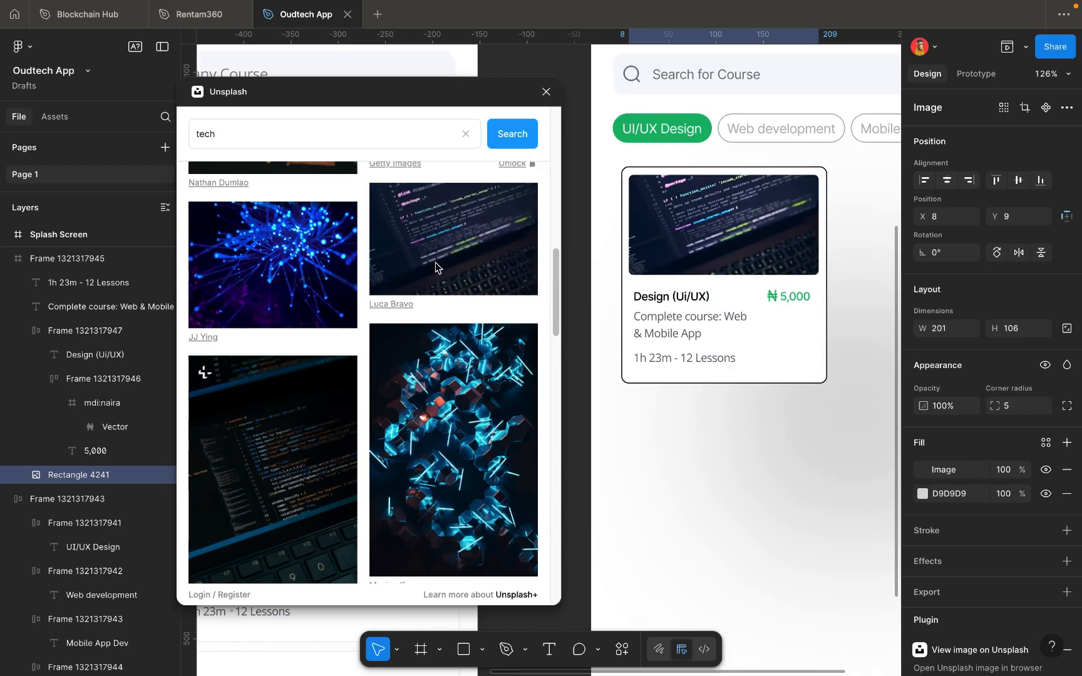
Fill the card's image placeholder with the photo of a laptop showing code on a white desk and close Unsplash.
scroll(459, 398, "down", 5)
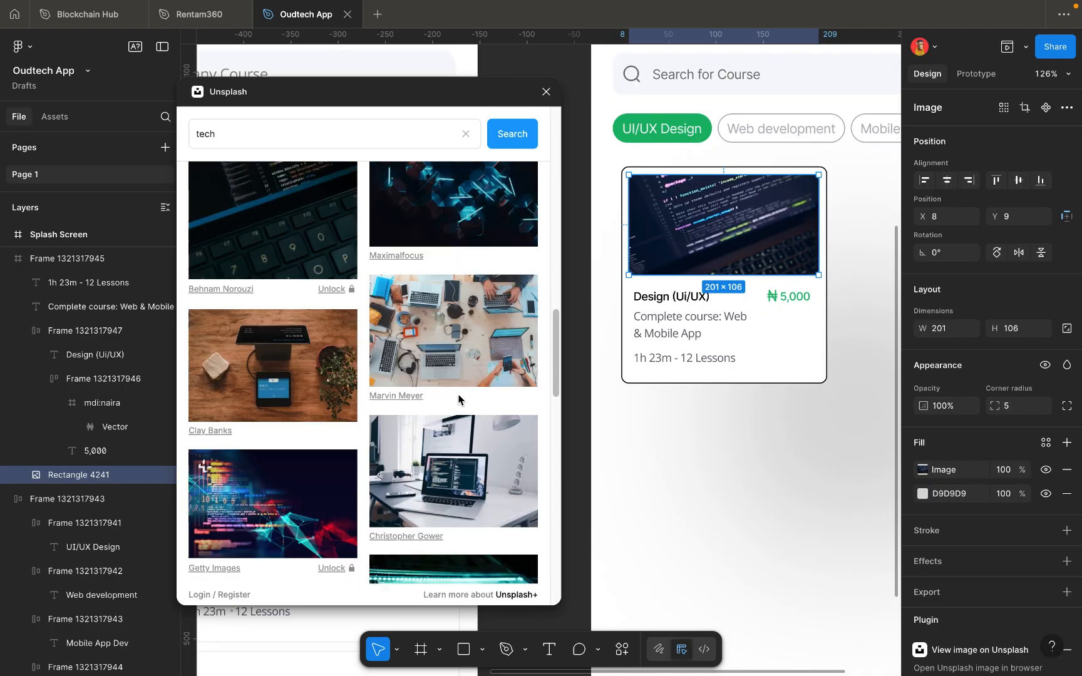
left_click(461, 431)
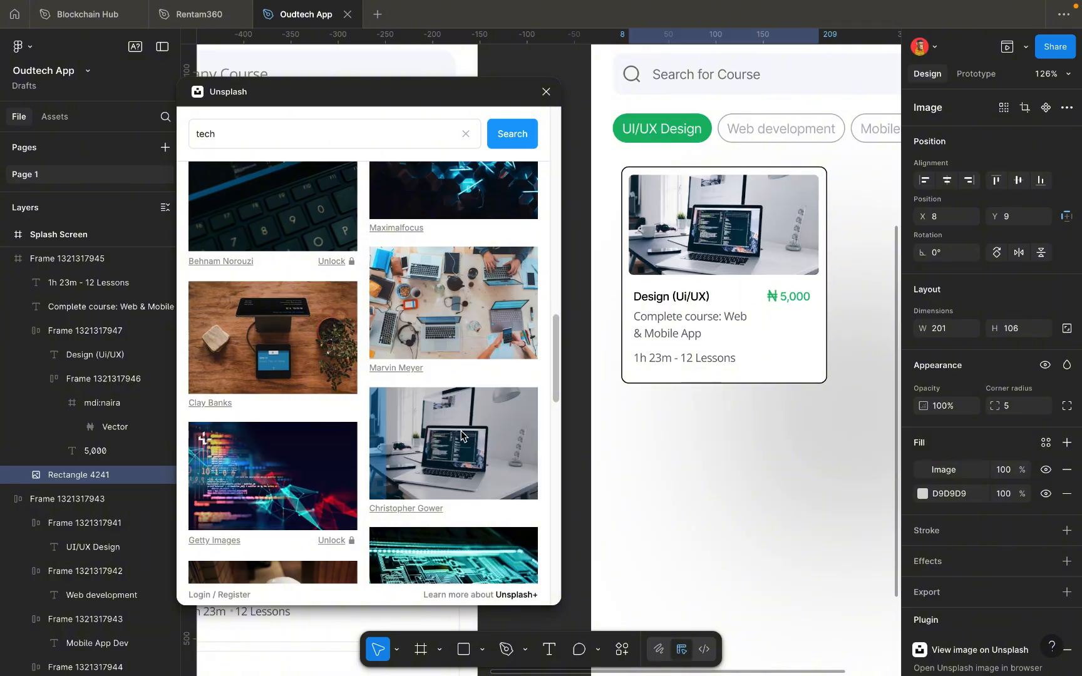
left_click(546, 91)
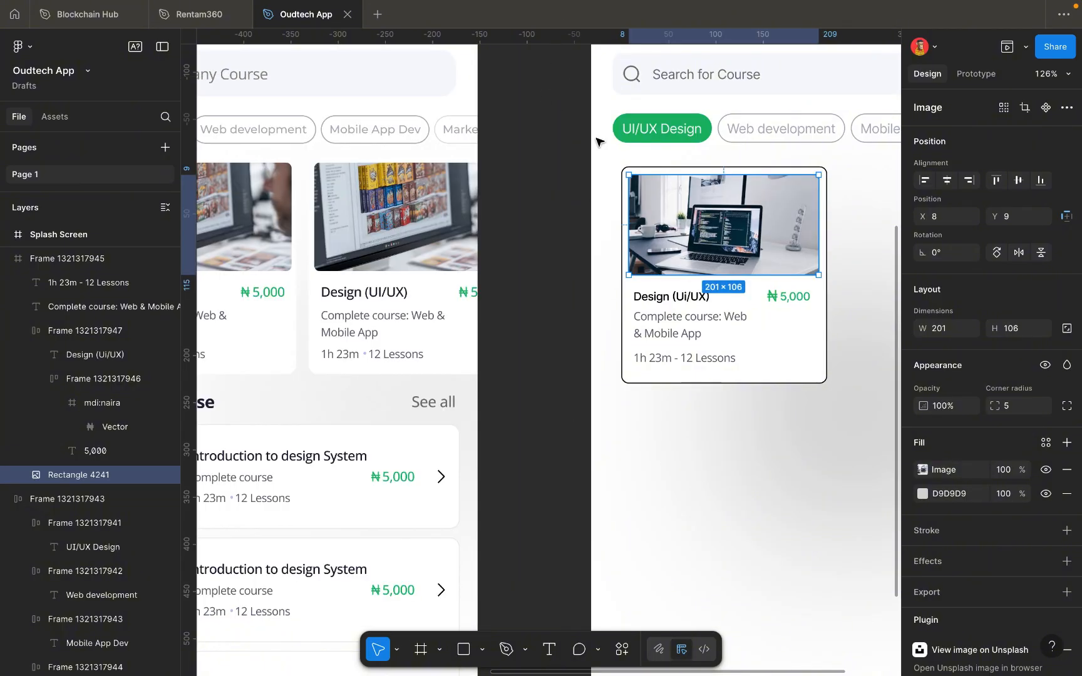
Remove the black stroke from the course card frame and add a drop shadow effect to it.
left_click(780, 380)
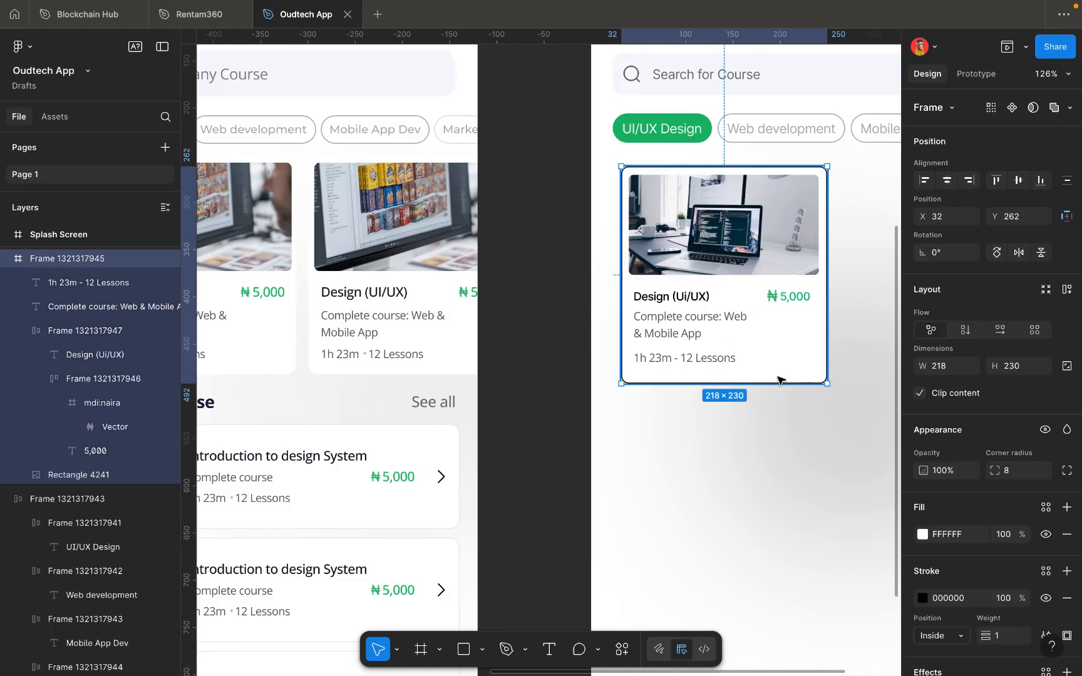
left_click(814, 462)
left_click(811, 376)
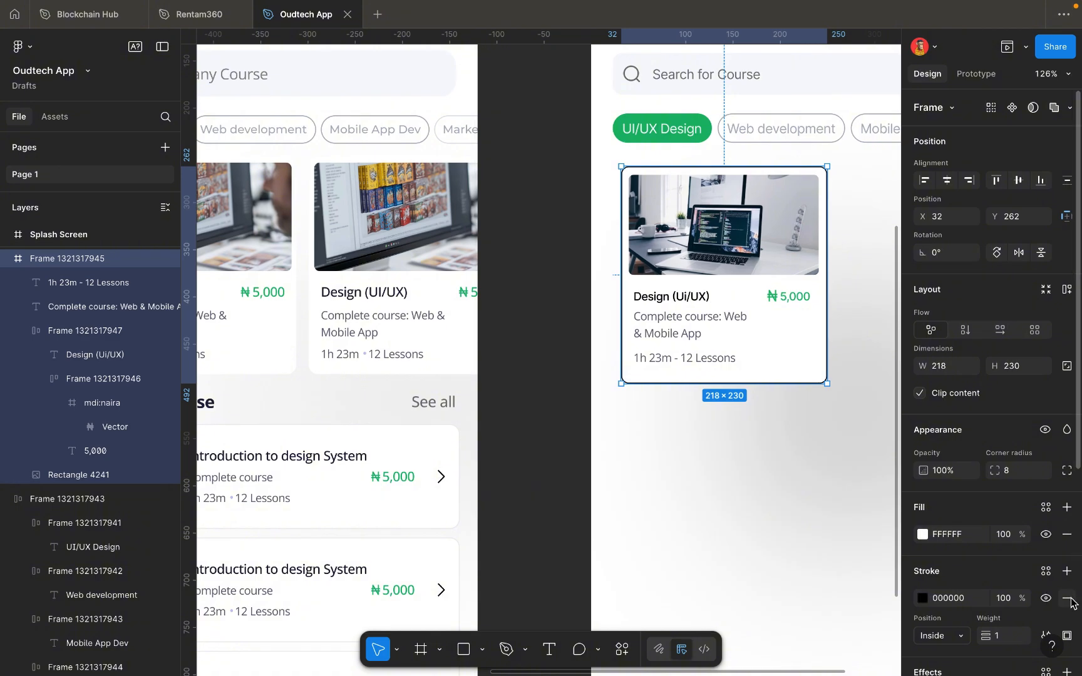
left_click(674, 474)
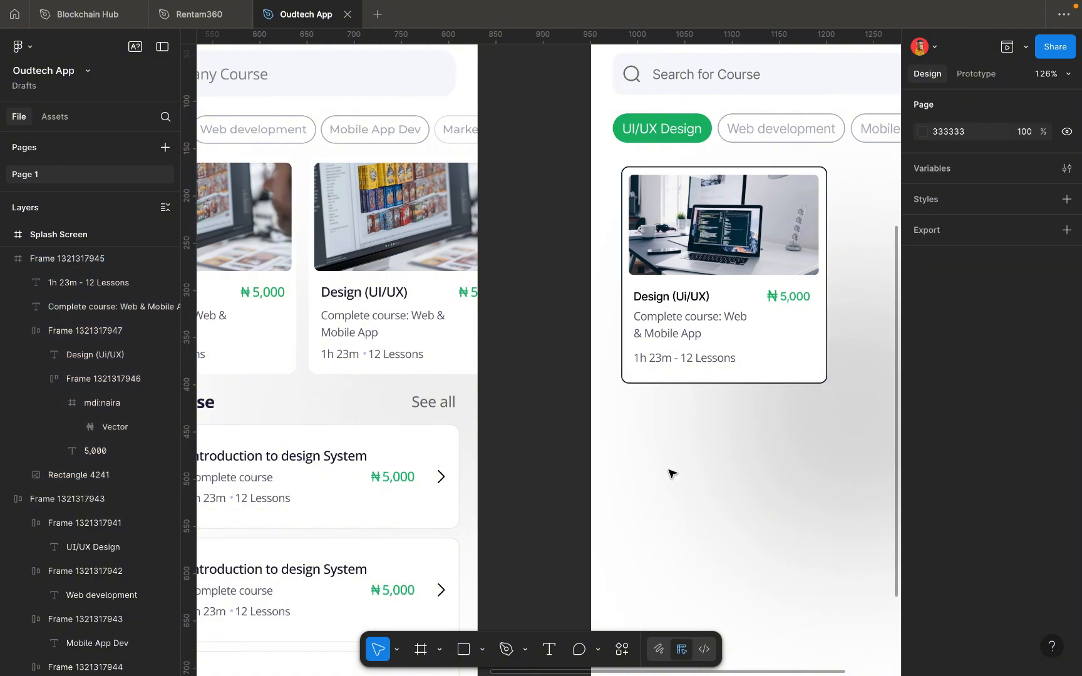
left_click(717, 383)
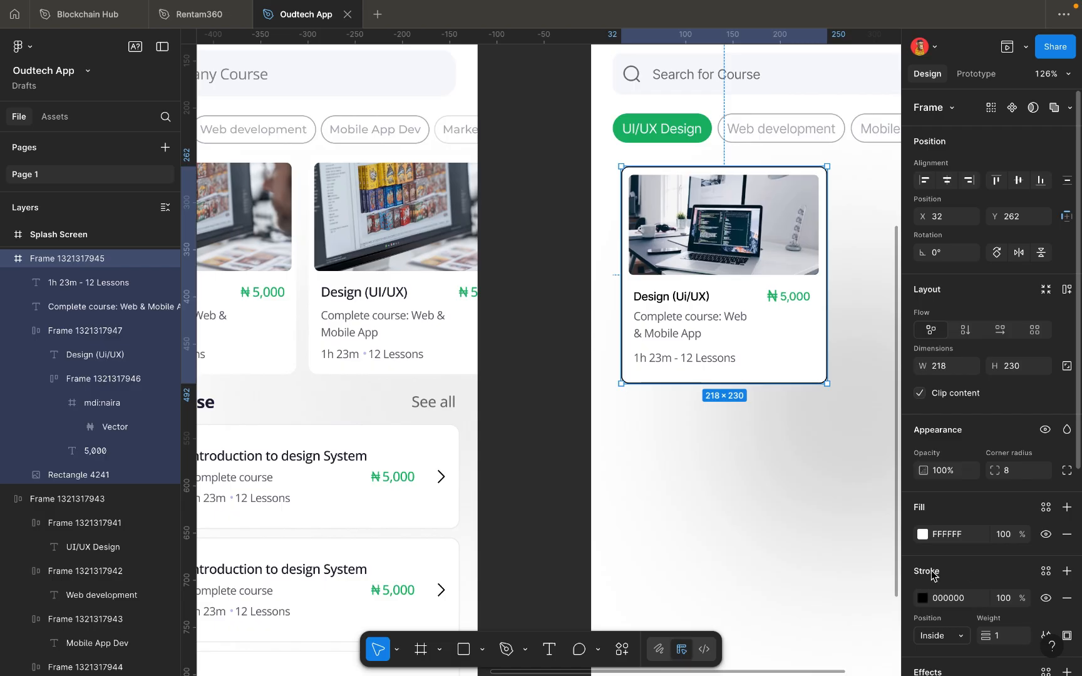
left_click(1067, 598)
left_click(1067, 602)
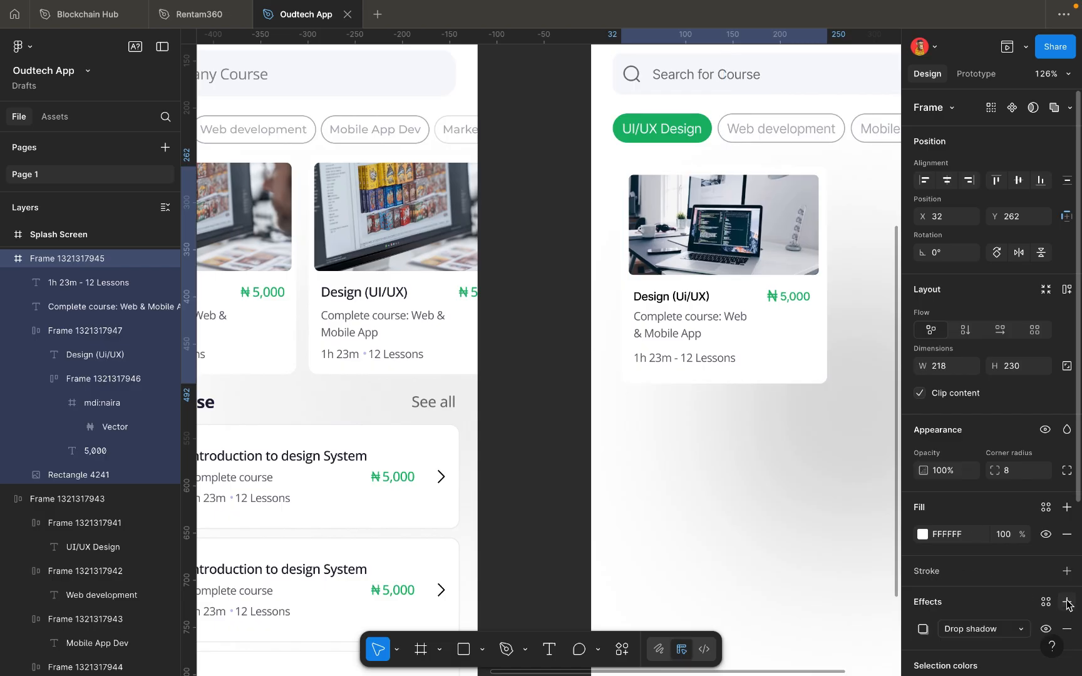
left_click(836, 446)
scroll(836, 446, "right", 2)
left_click(740, 374)
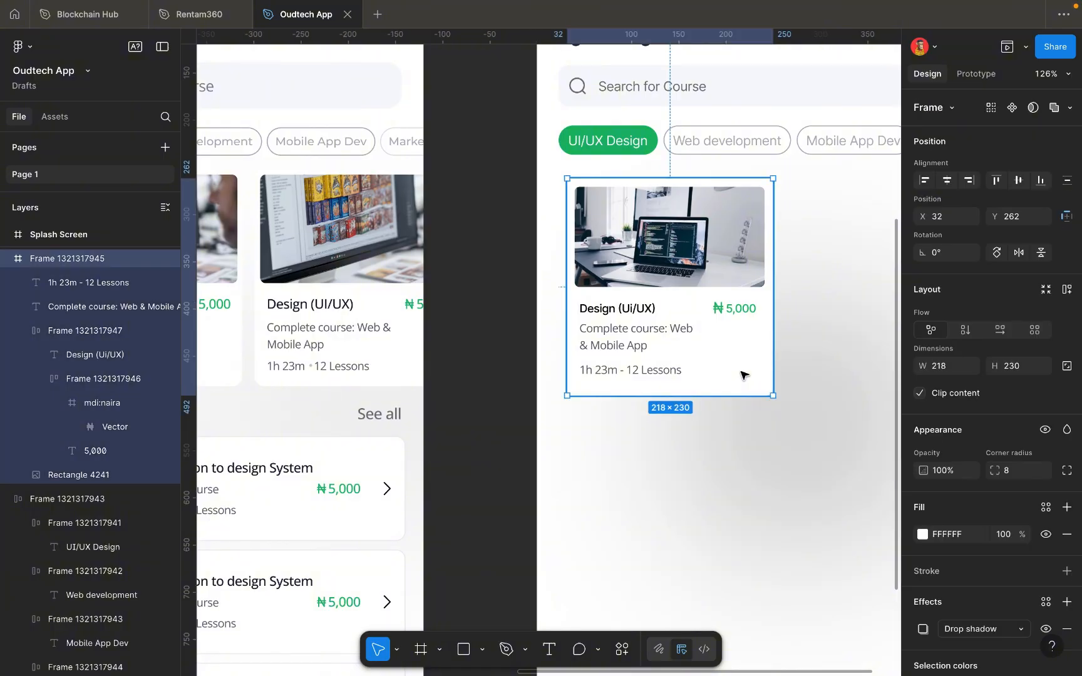
scroll(740, 375, "right", 2)
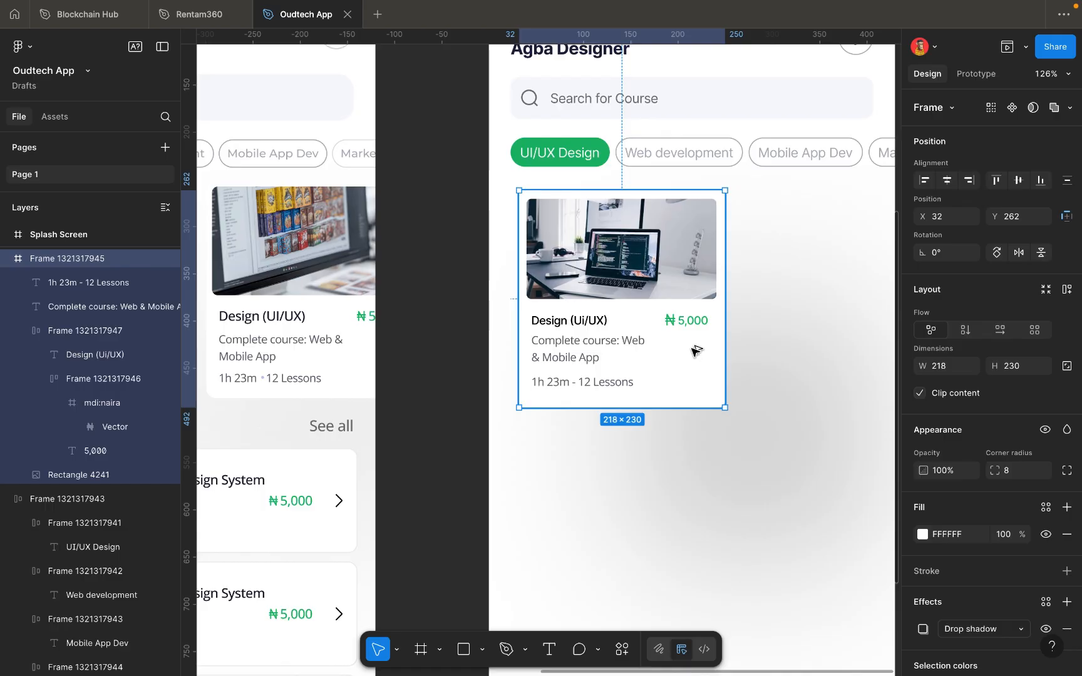
Duplicate the course card beside the original at X 255 and move the original card to X 23, in line with the search bar.
mouse_move(695, 350)
left_mouse_down()
mouse_move(891, 353)
mouse_move(775, 352)
mouse_move(724, 334)
mouse_move(862, 357)
mouse_move(685, 345)
mouse_move(707, 353)
mouse_move(871, 321)
mouse_move(681, 341)
mouse_move(676, 355)
left_mouse_up()
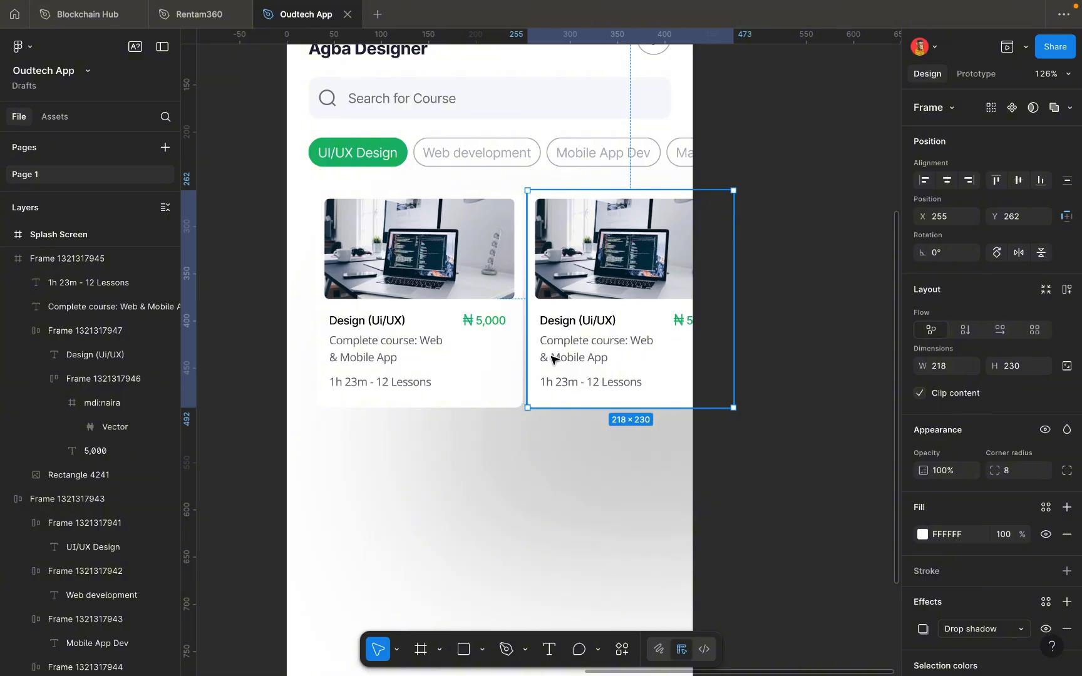
left_click(486, 354)
left_click_drag(486, 354, 485, 354)
key("Left")
key("Left")
key("Left")
key("Left")
key("Left")
key("Left")
key("Left")
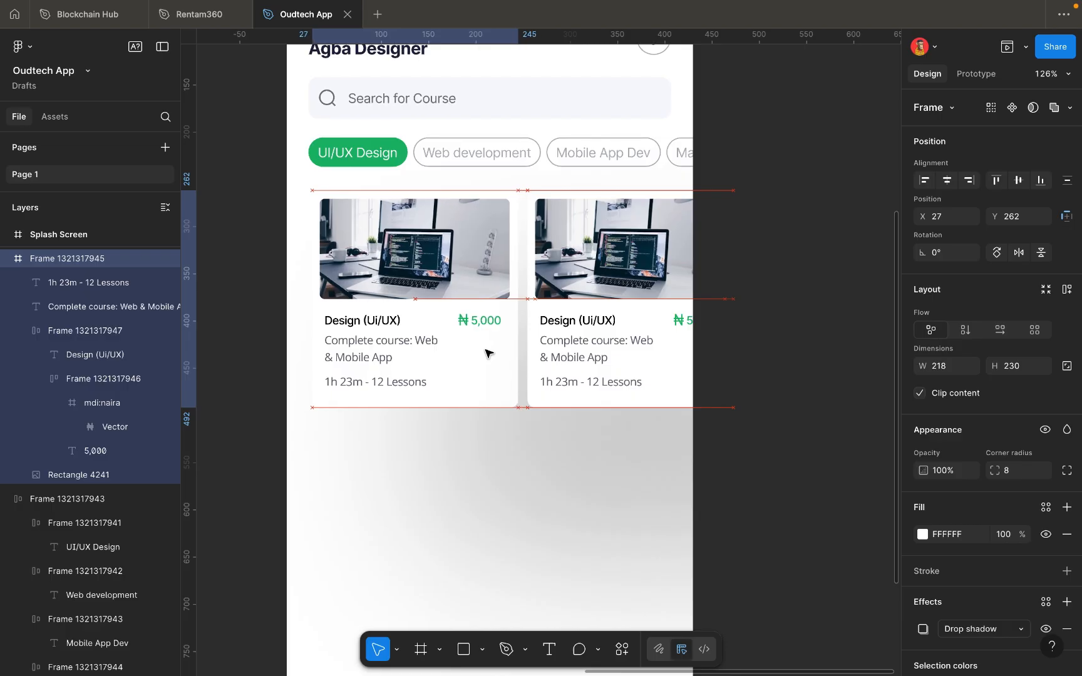
key("Right")
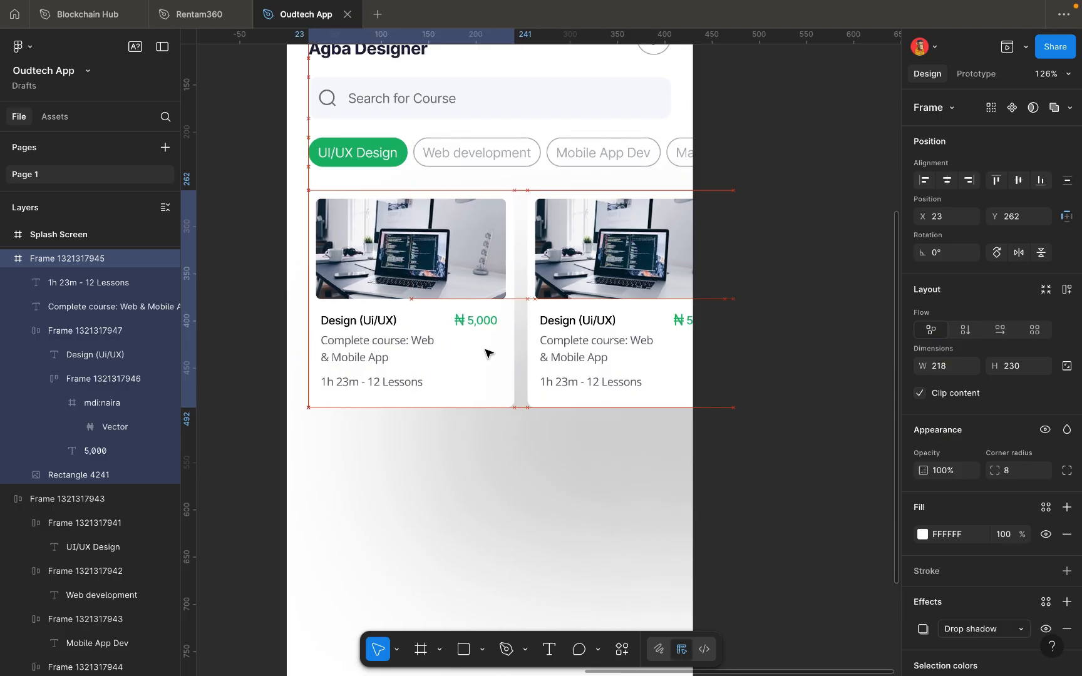
Combine the two course cards into one horizontal auto layout row with a gap of 14.
left_click(607, 354, "shift")
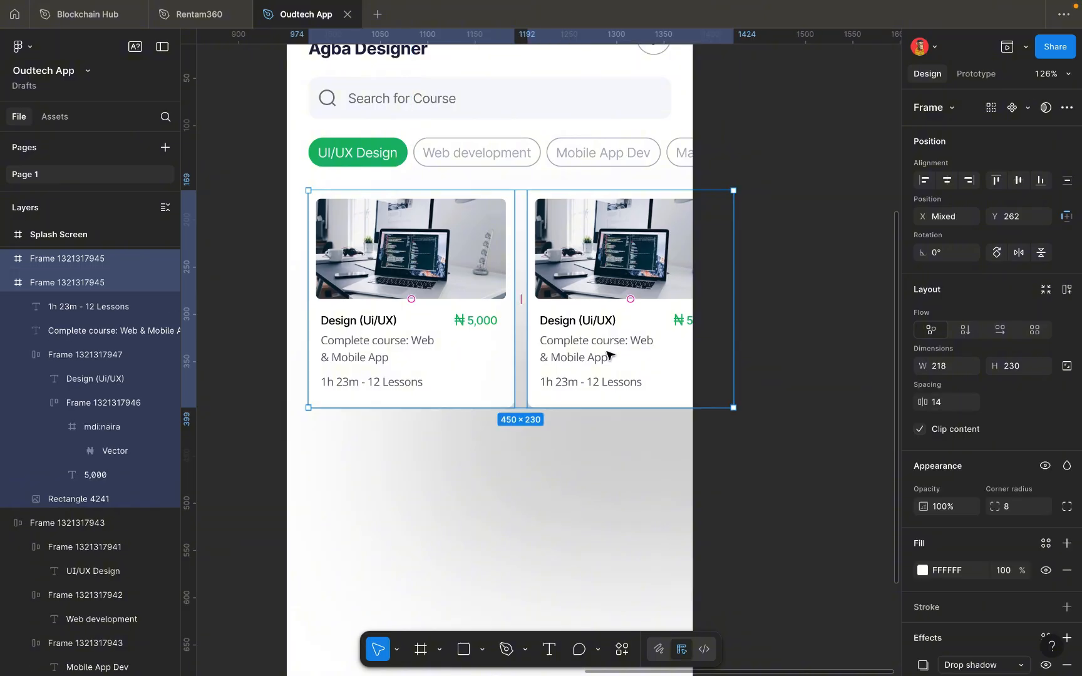
left_click(608, 475)
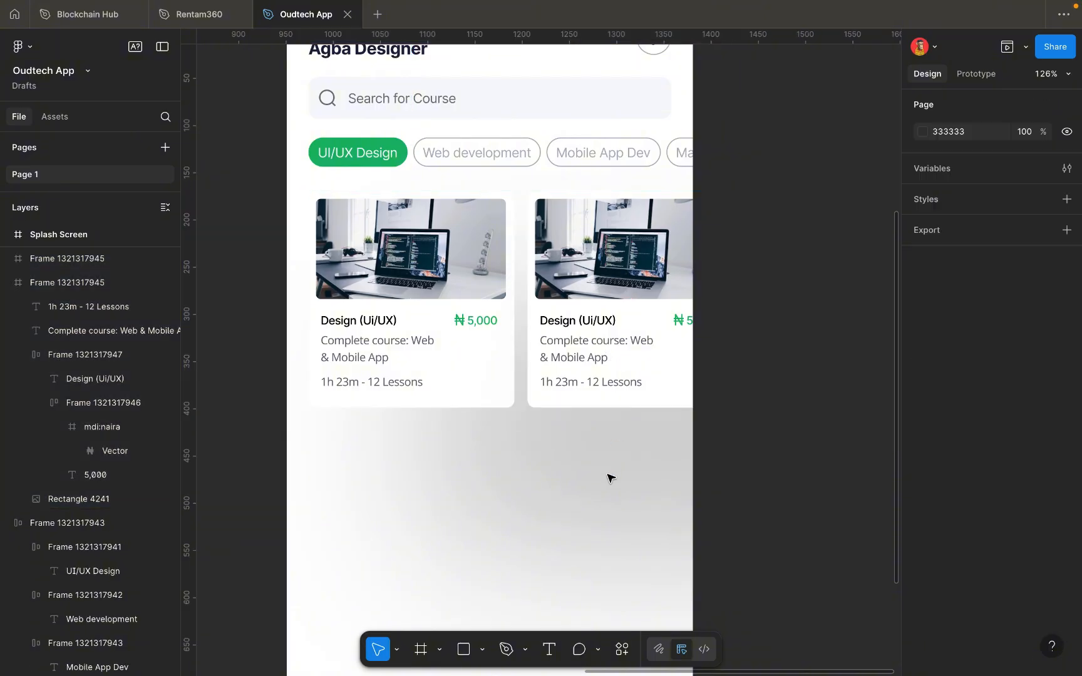
left_click(588, 395)
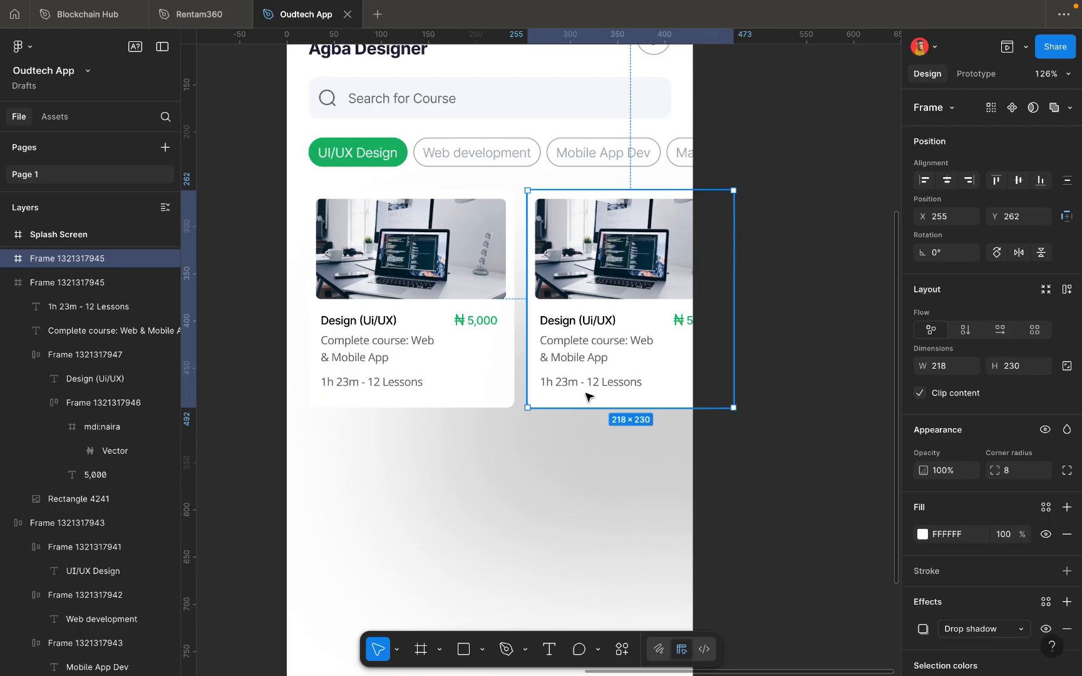
left_click(503, 377, "shift")
key("shift+a")
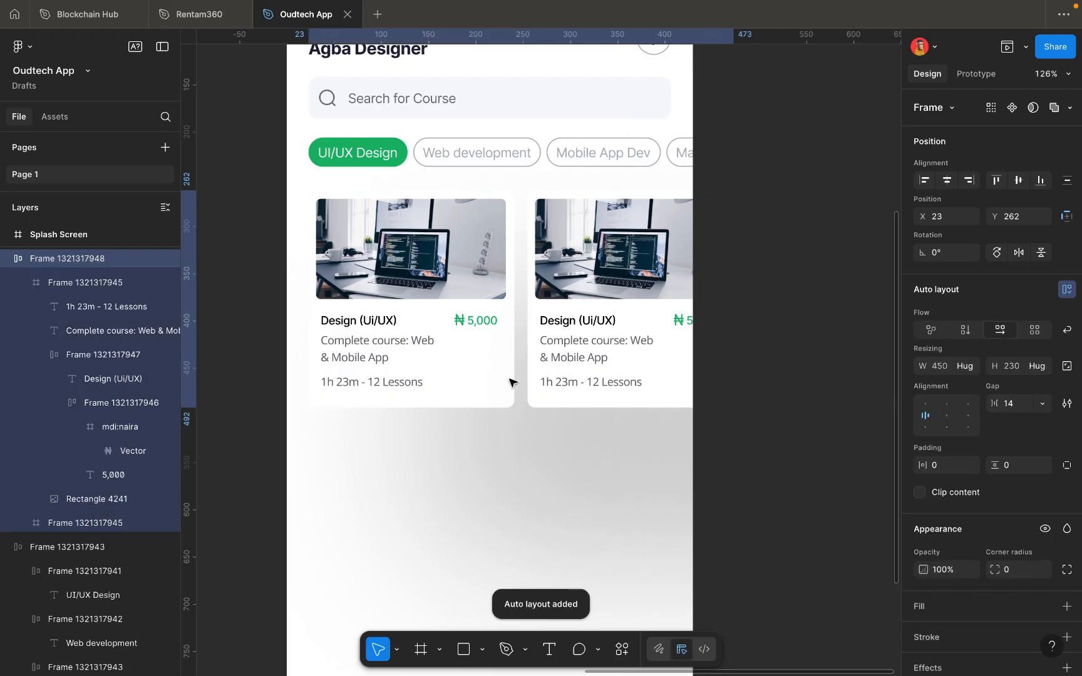
scroll(623, 416, "down", 5)
left_click(761, 474)
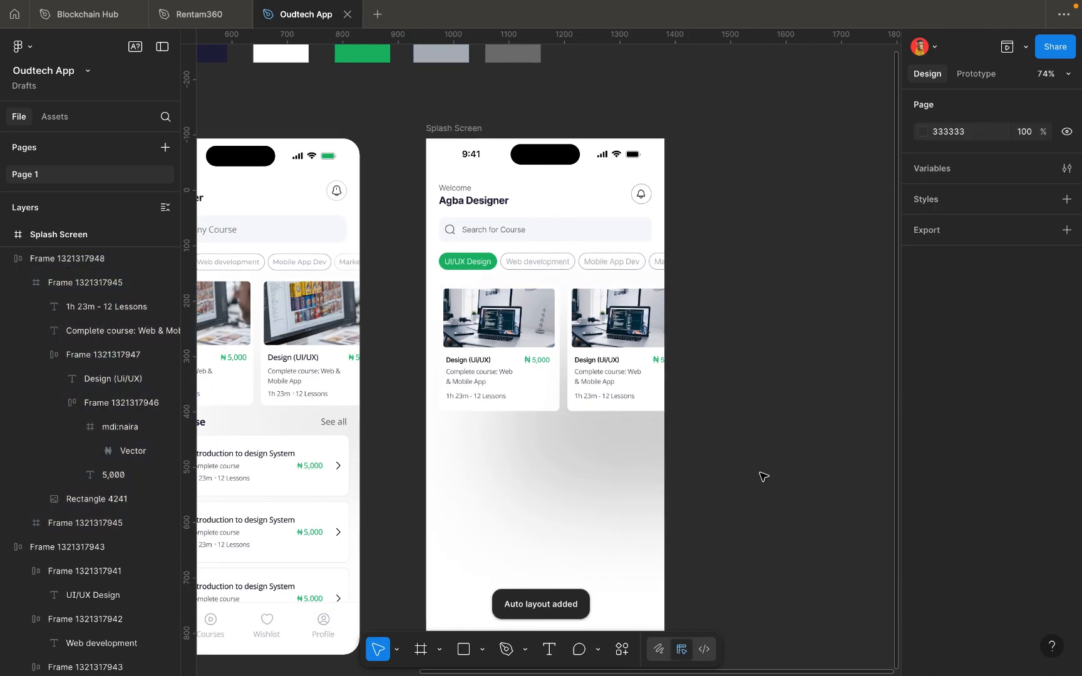
Lower the drop shadow color opacity of both course cards to 9%.
scroll(763, 476, "left", 3)
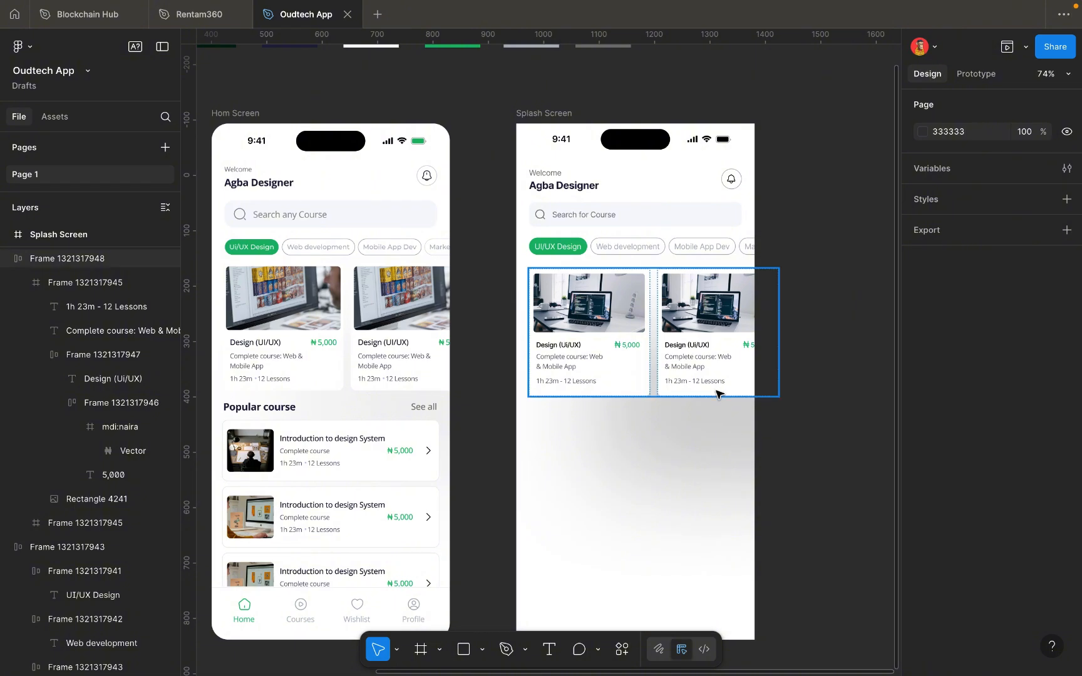
left_click(714, 381)
double_click(713, 381)
left_click(619, 368, "shift")
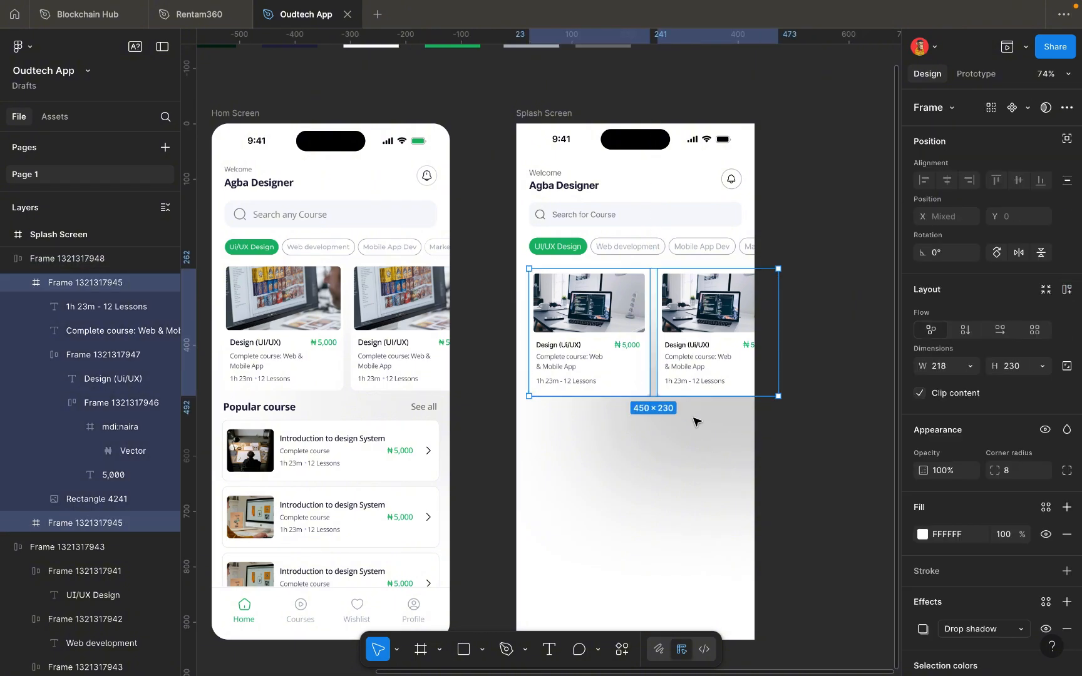
left_click(922, 629)
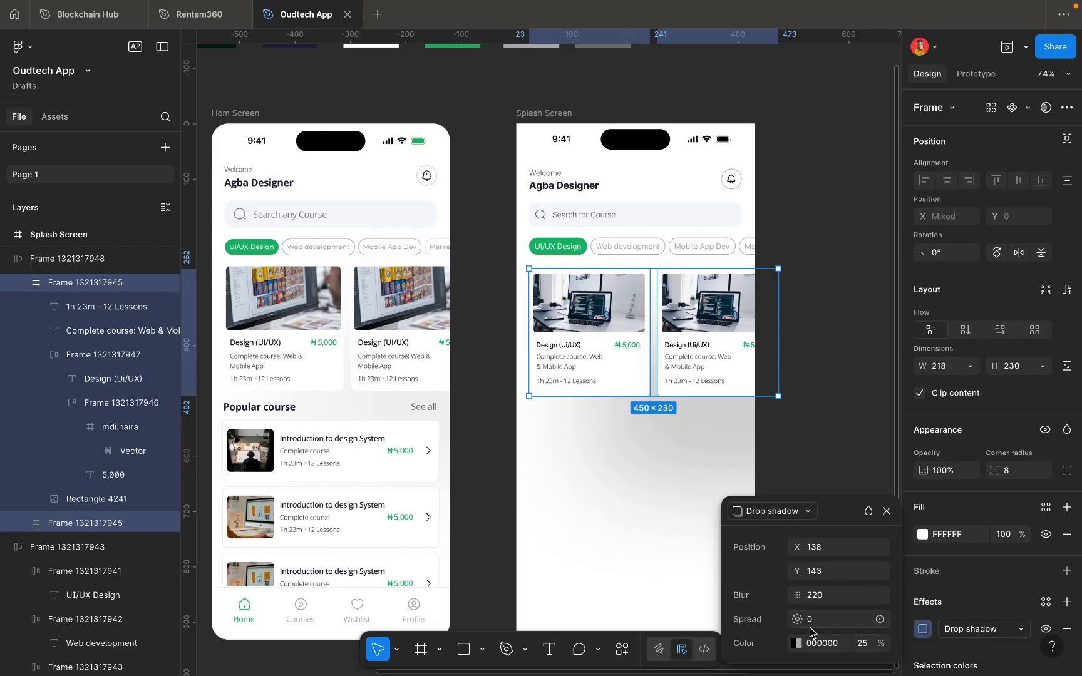
left_click(865, 648)
key("Down")
key("Down")
key("Down")
key("Down")
key("Down")
key("Down")
key("Down")
key("Down")
key("Down")
key("Down")
key("Down")
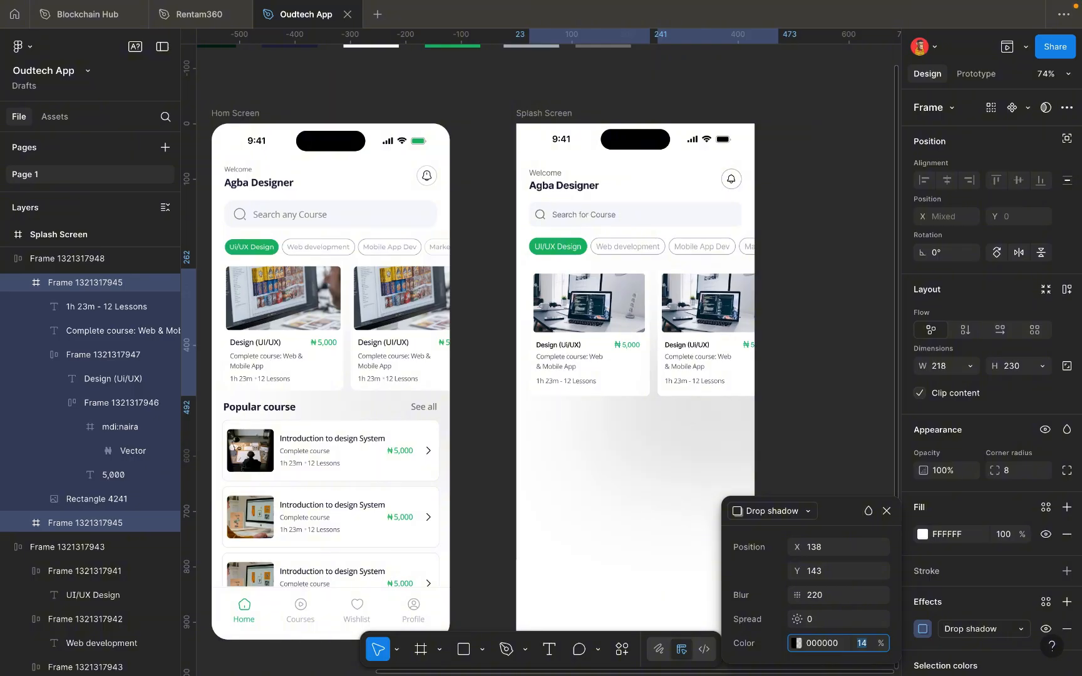
key("Down")
key("Down")
key("Down")
key("Down")
key("Down")
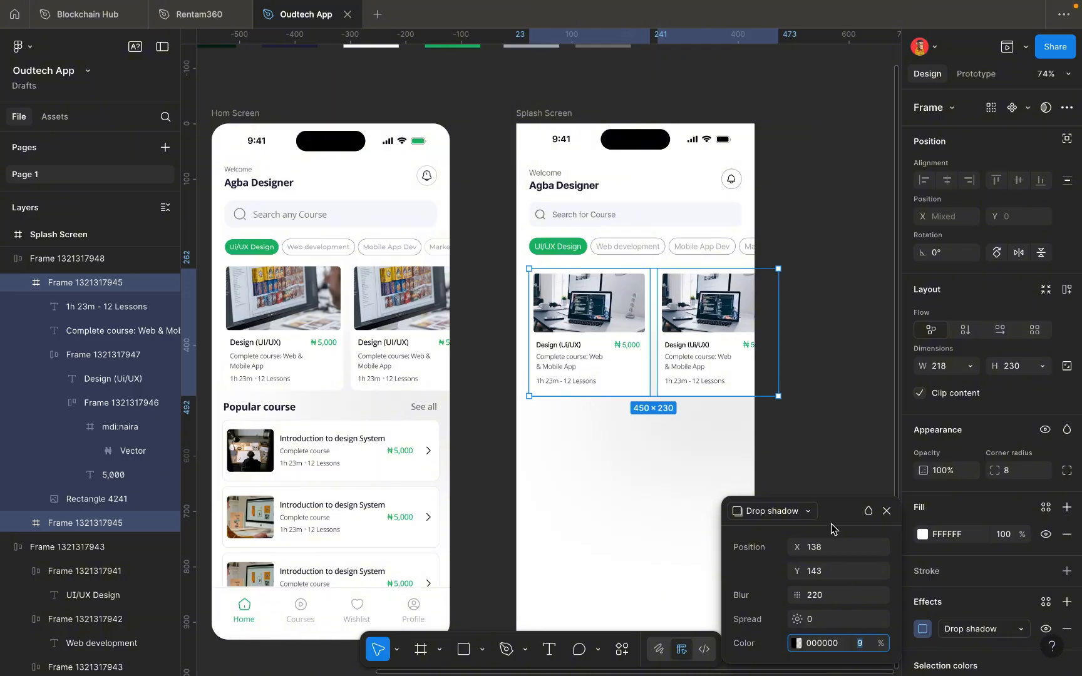
left_click(834, 478)
scroll(798, 434, "up", 5)
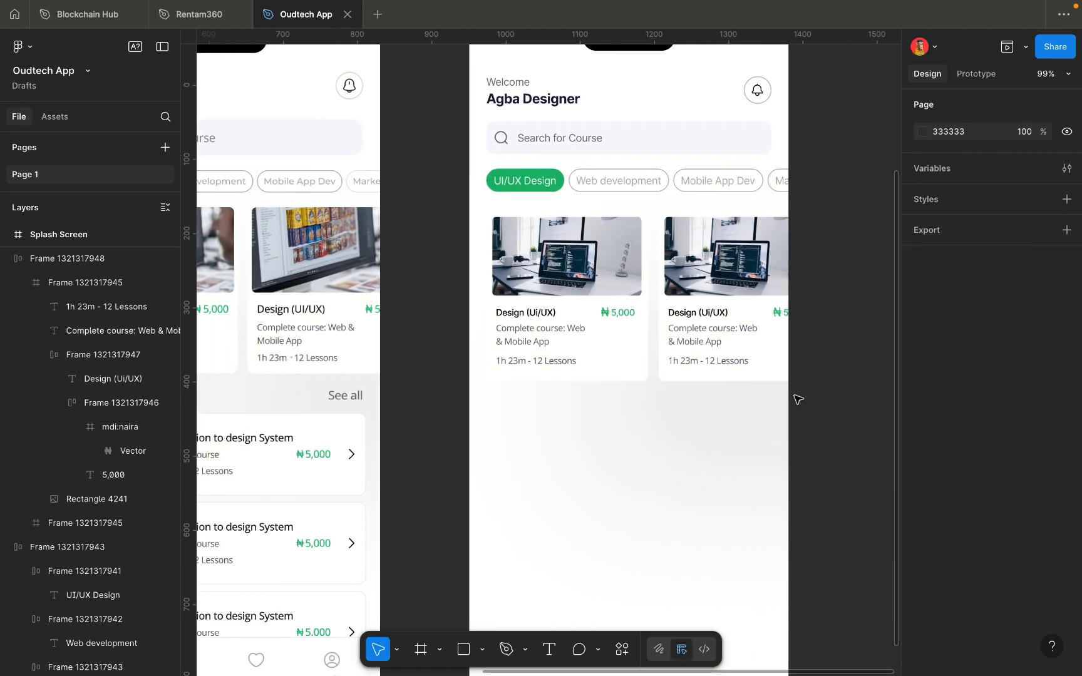
Move the row of course cards up to Y 250, closer to the category chips.
scroll(794, 400, "down", 3)
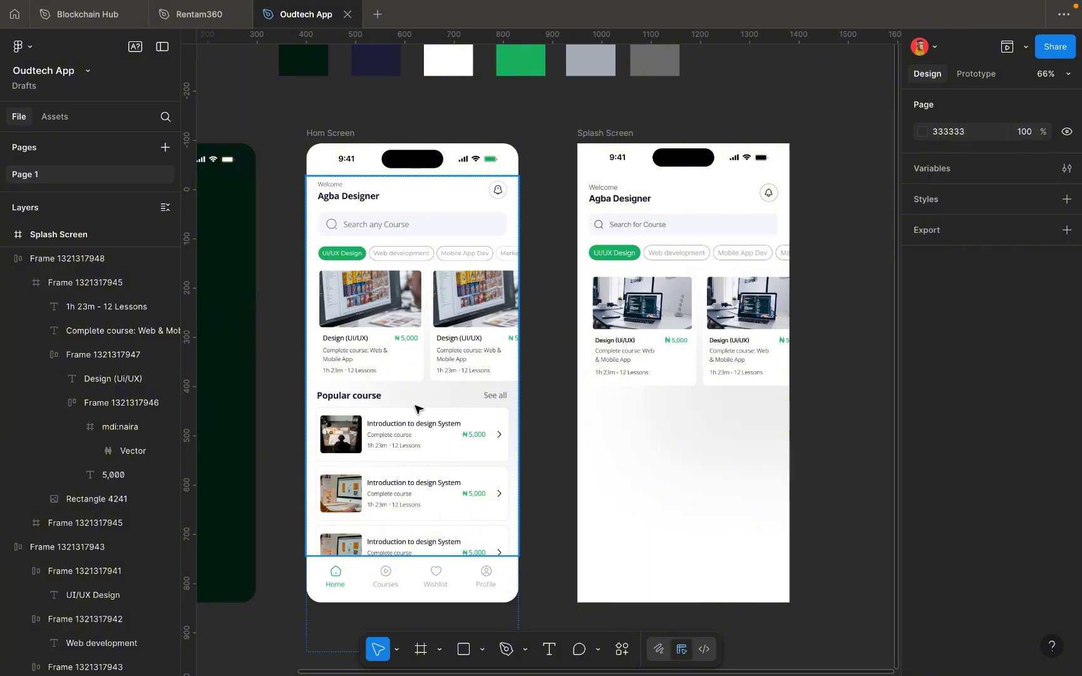
scroll(802, 428, "down", 2)
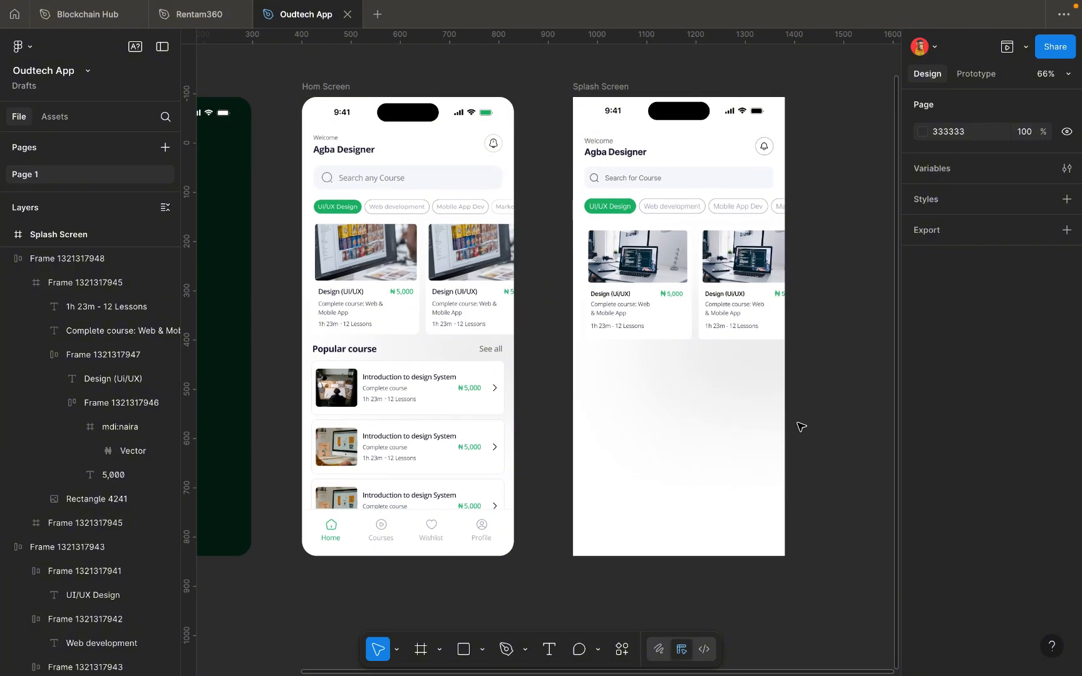
left_click(745, 315)
left_click_drag(745, 314, 745, 311)
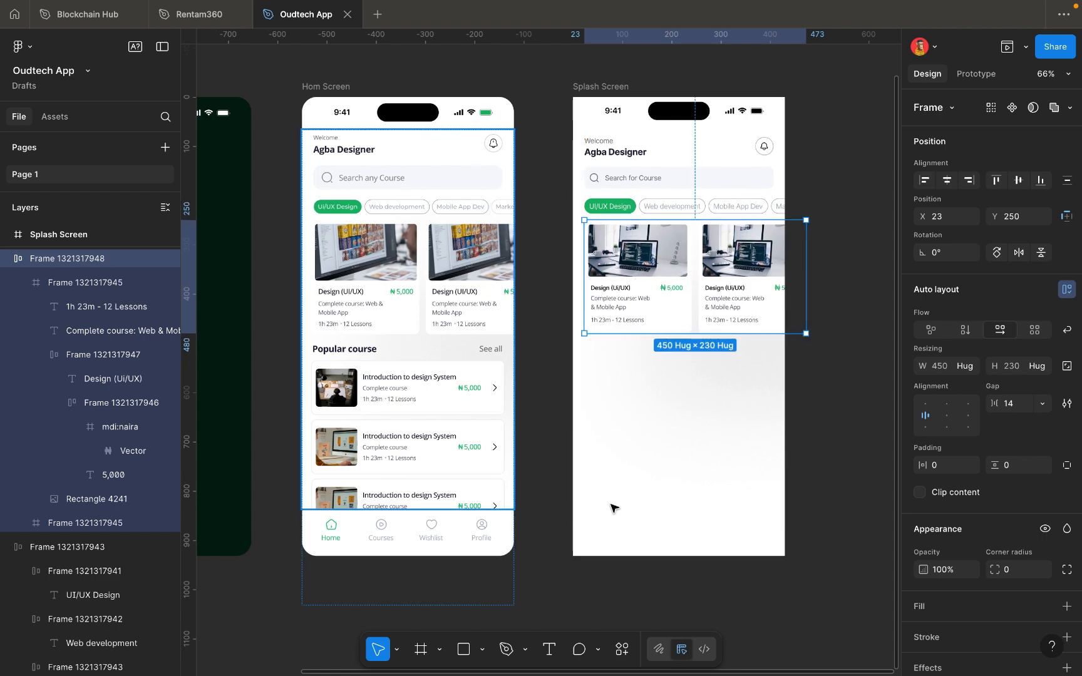
left_click(700, 469)
Add the text "Popular Course" below the course cards at about X 58, Y 530.
scroll(645, 355, "up", 2)
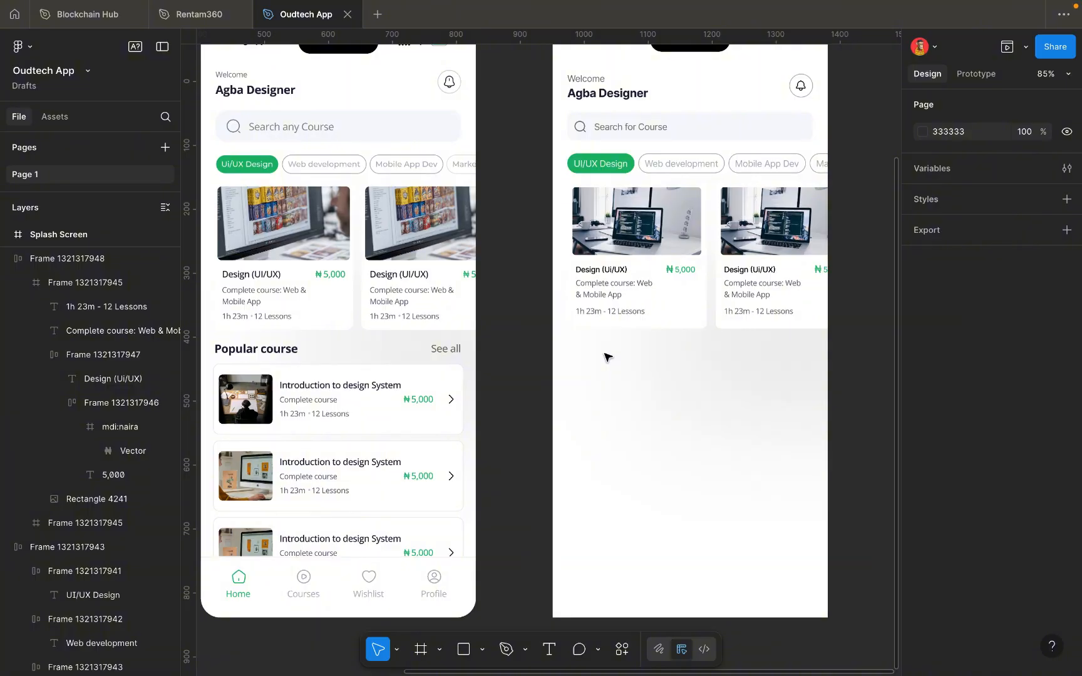
key("t")
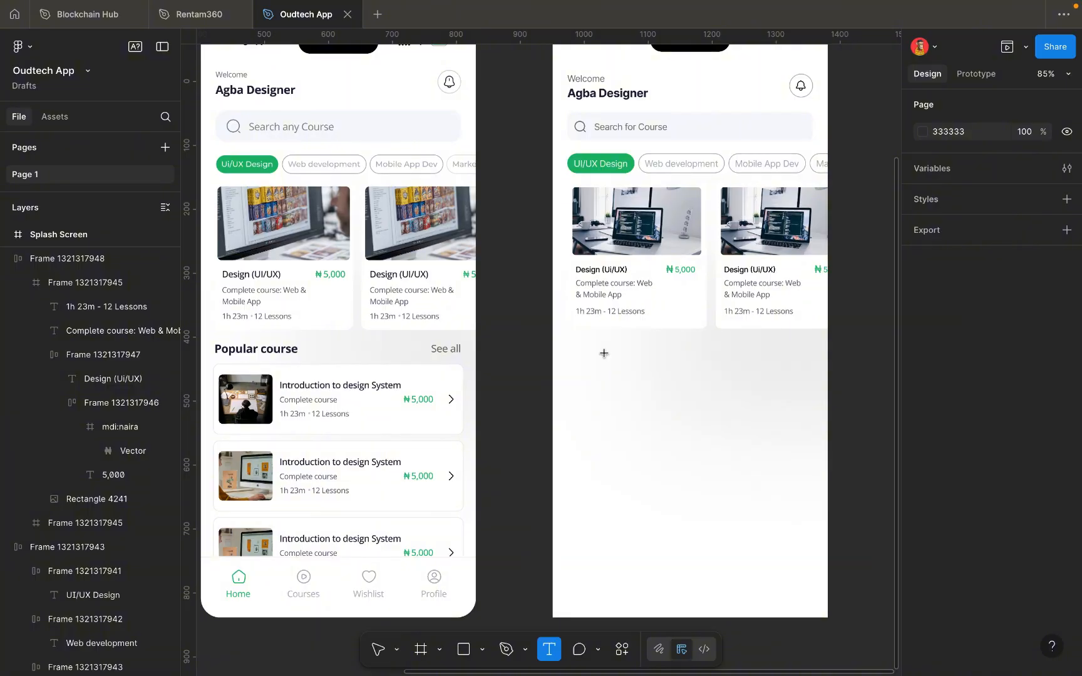
left_click(590, 360)
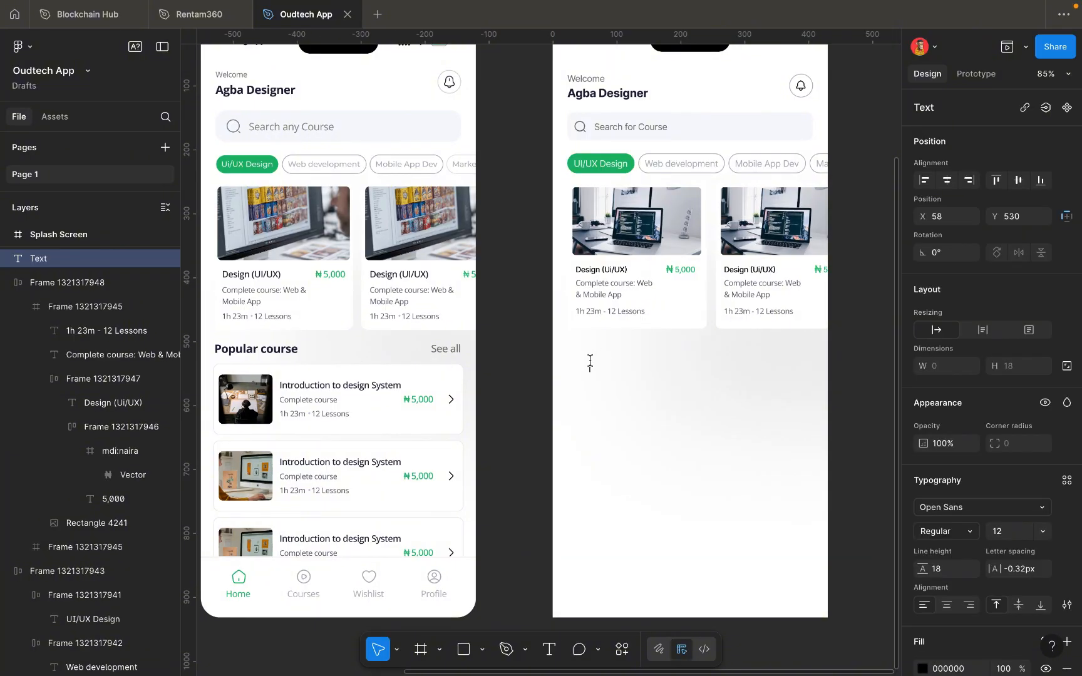
type("Popular Course")
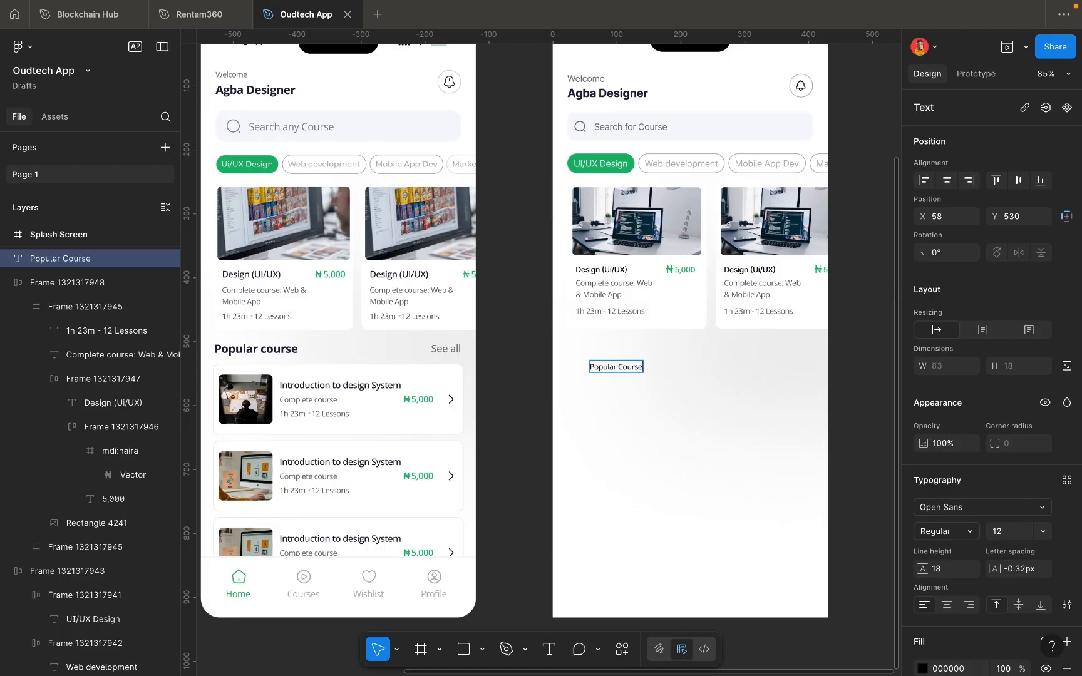
scroll(620, 372, "up", 3)
key("Escape")
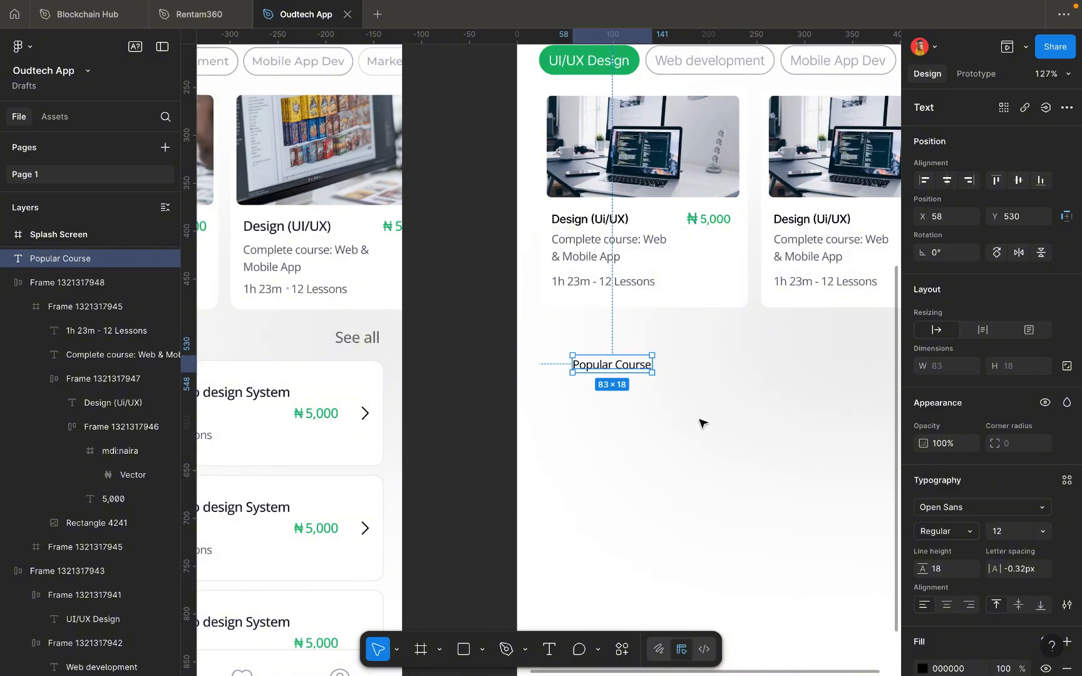
Check the reference heading's typography and set the "Popular Course" text to Bold, size 18.
scroll(629, 402, "left", 5)
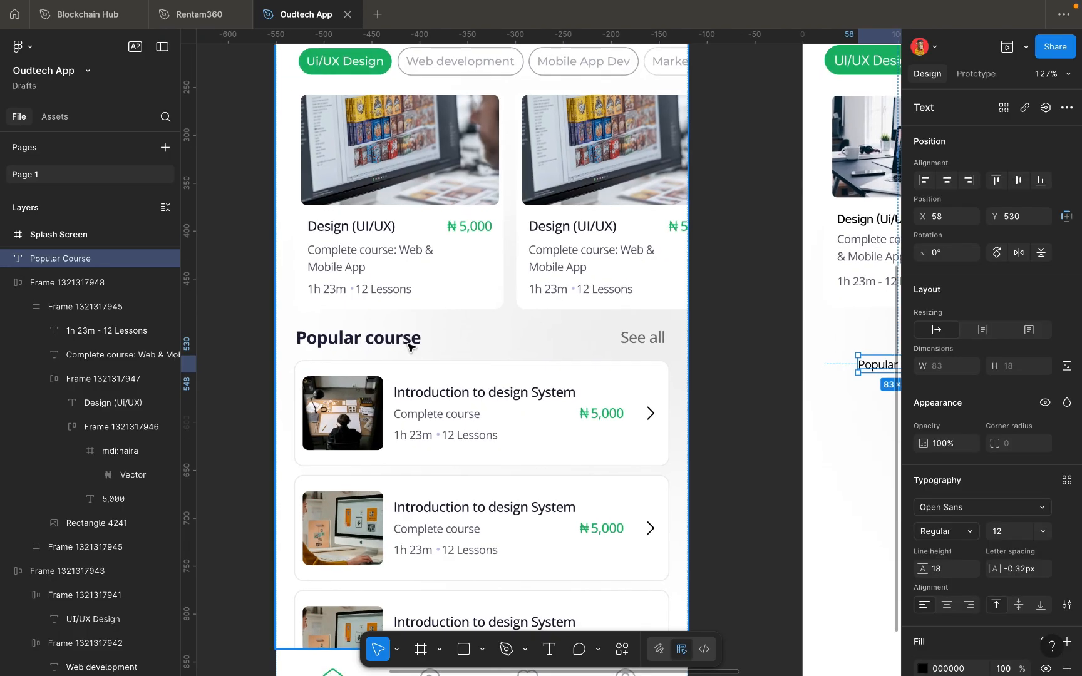
left_click(401, 342)
double_click(402, 341)
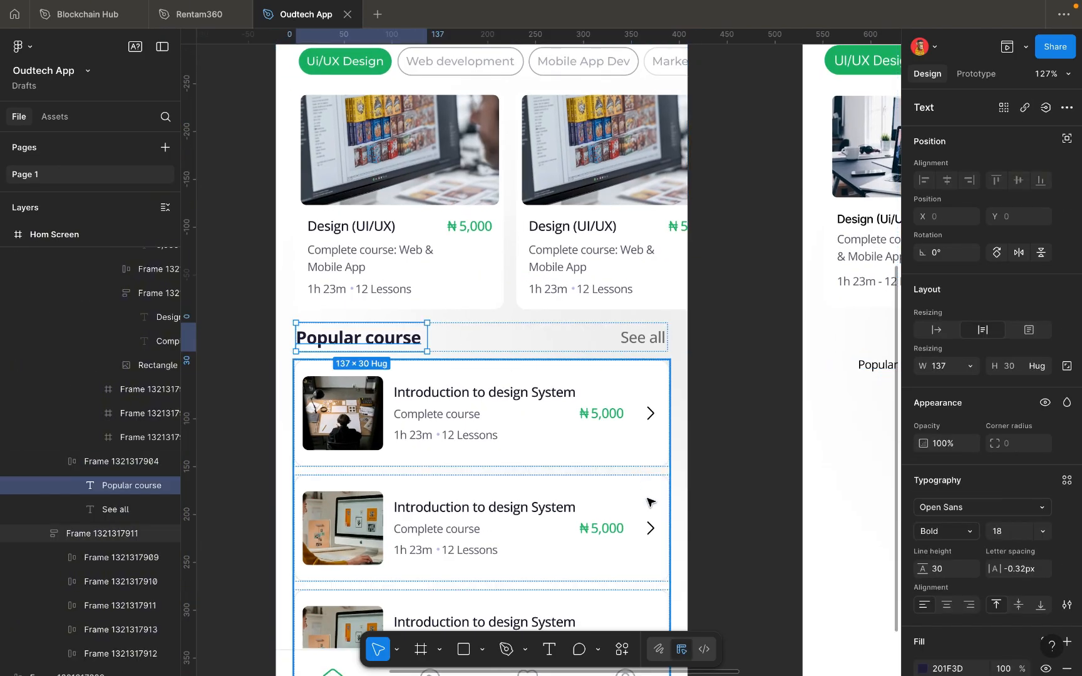
scroll(646, 498, "right", 5)
left_click(634, 359)
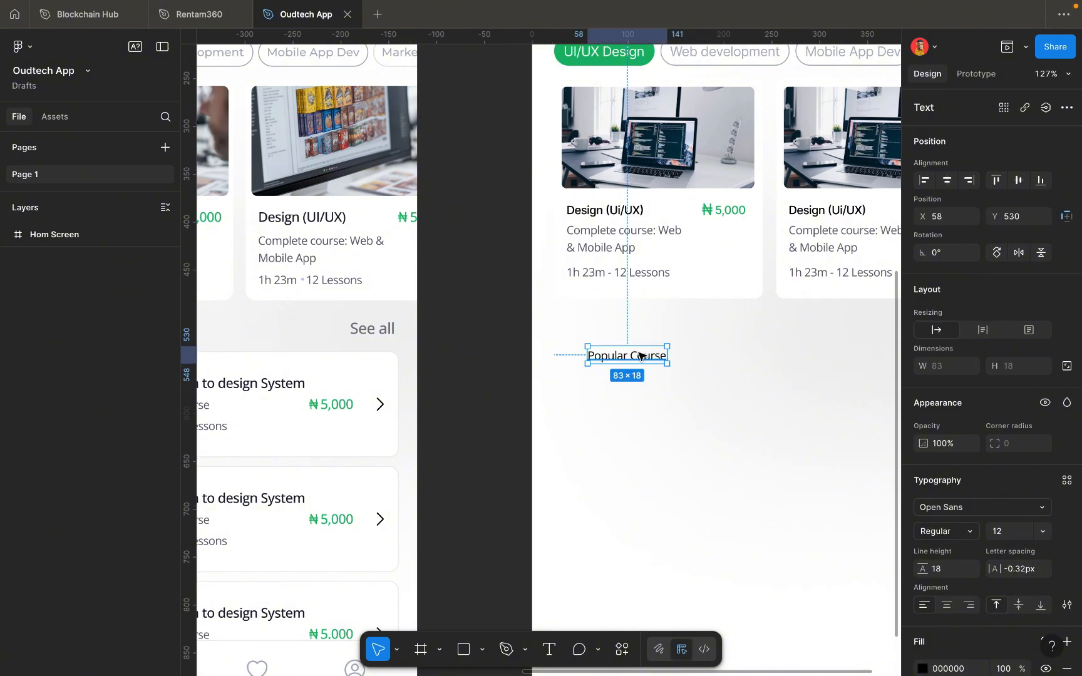
left_click(957, 537)
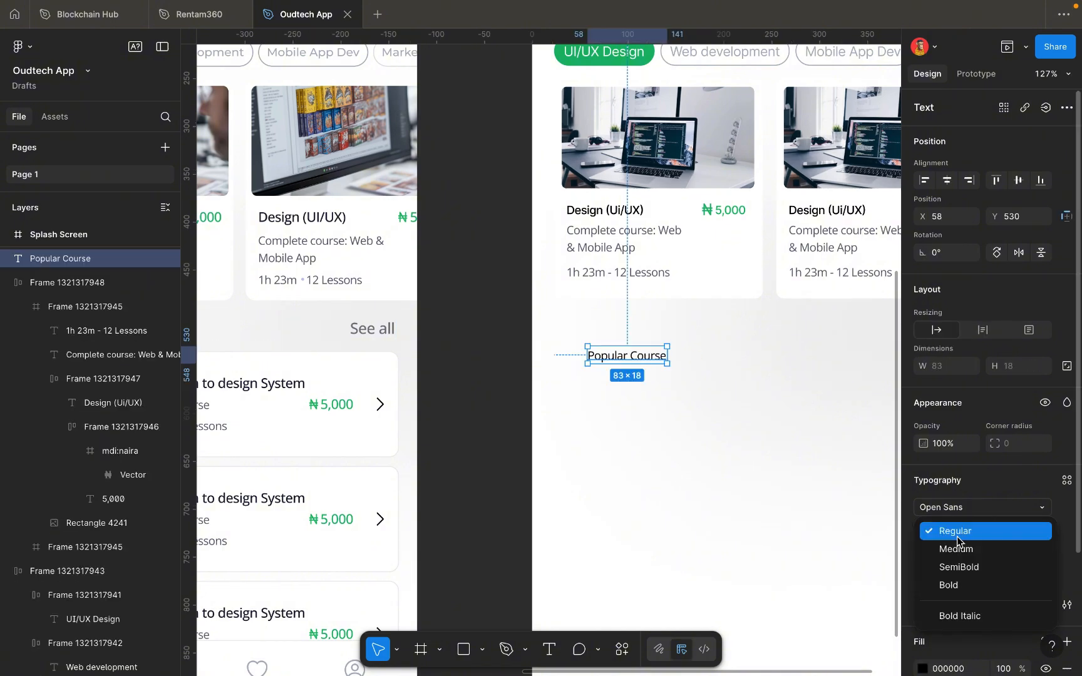
left_click(965, 584)
left_click(1009, 536)
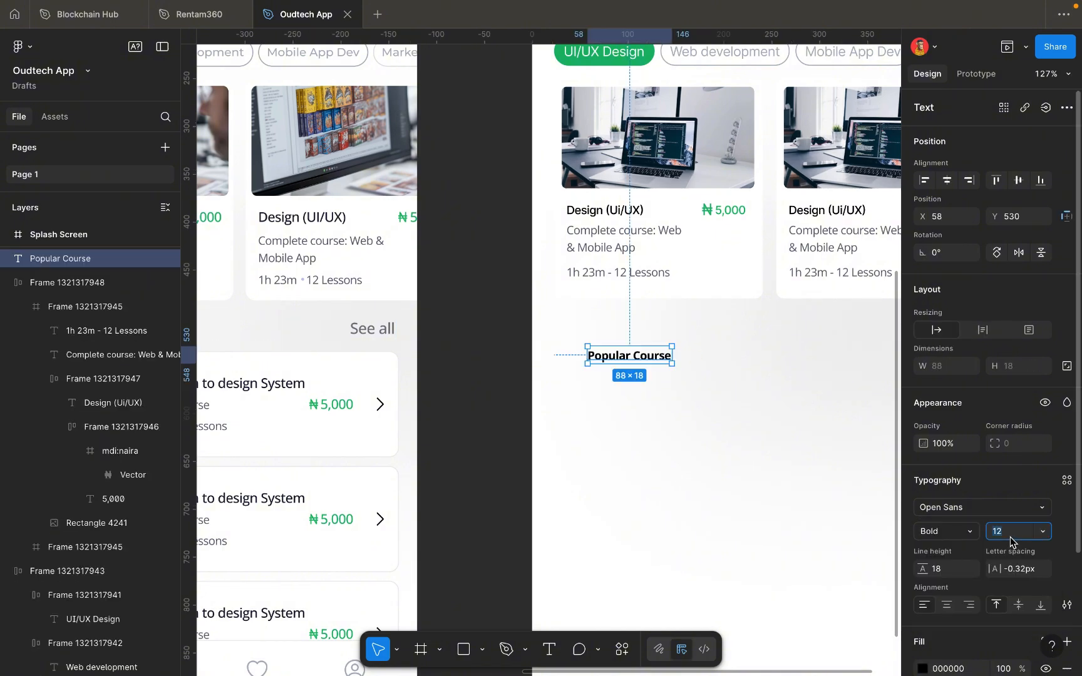
key("BackSpace")
left_click(808, 490)
scroll(712, 404, "down", 5)
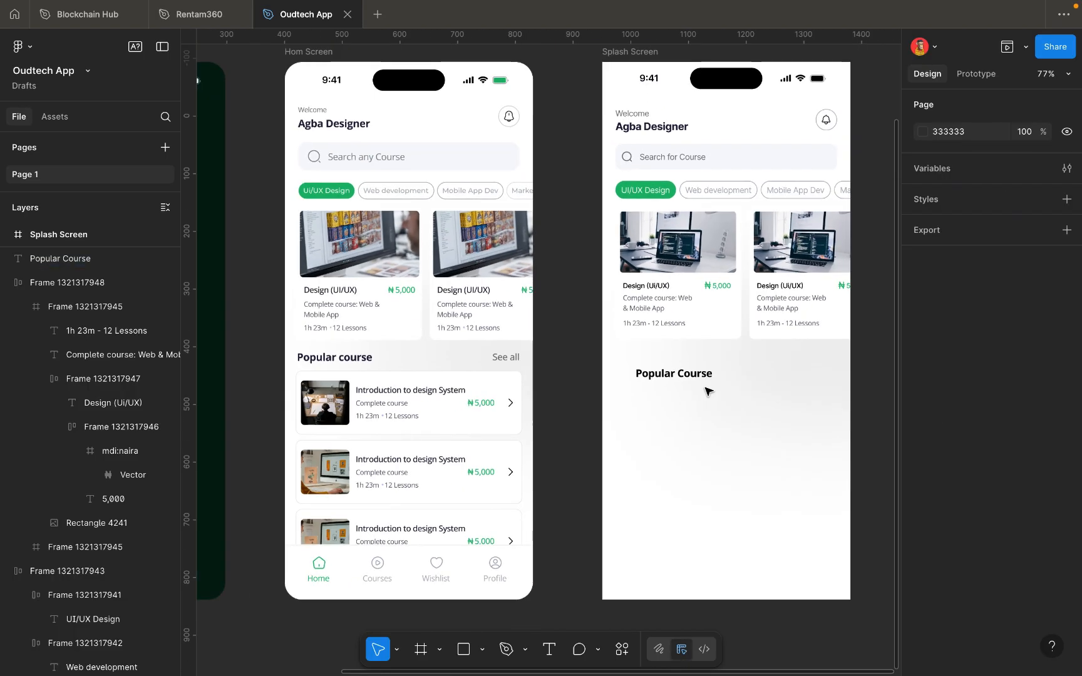
Sample the dark navy palette swatch 201F3D as the fill color of the "Popular Course" heading.
left_click(706, 379)
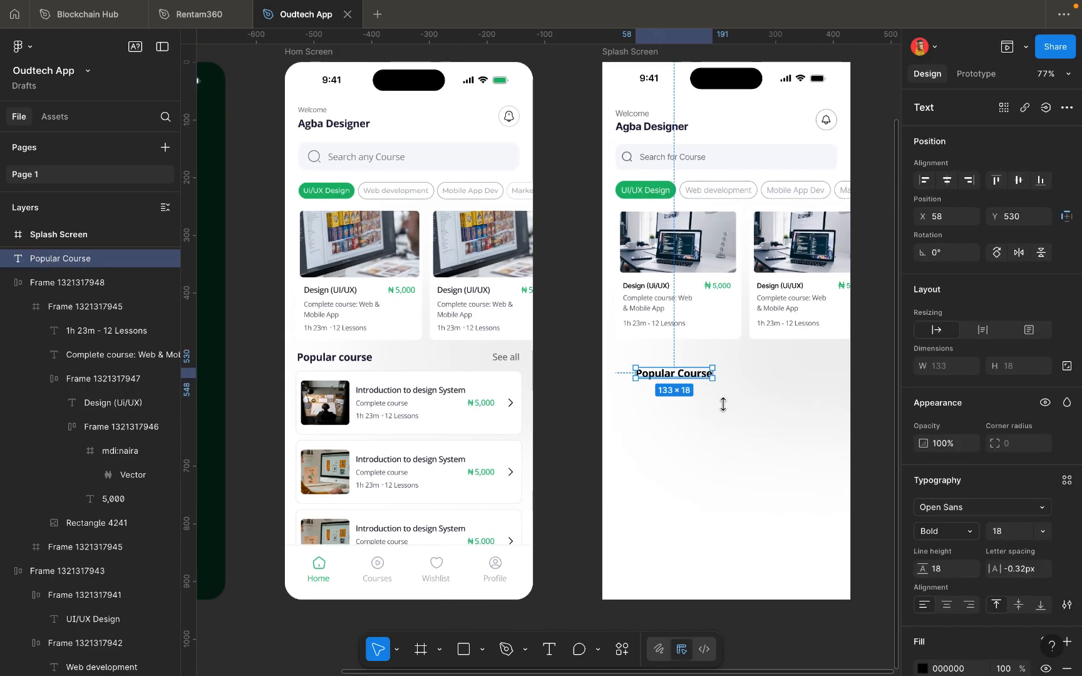
left_click(923, 669)
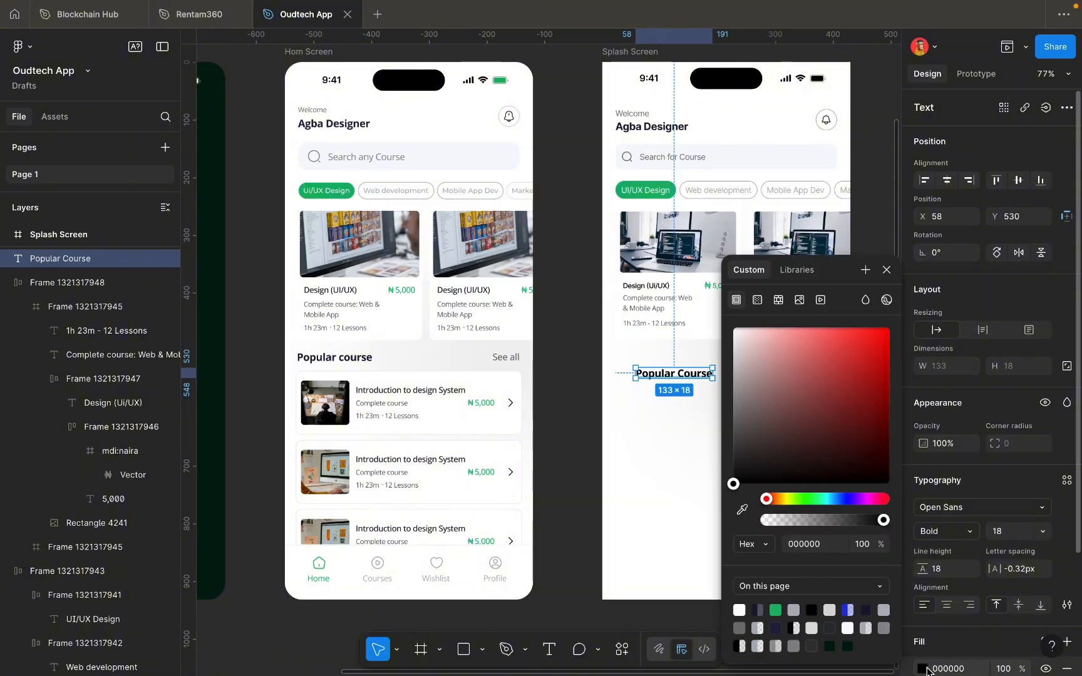
left_click(742, 510)
scroll(573, 338, "up", 5)
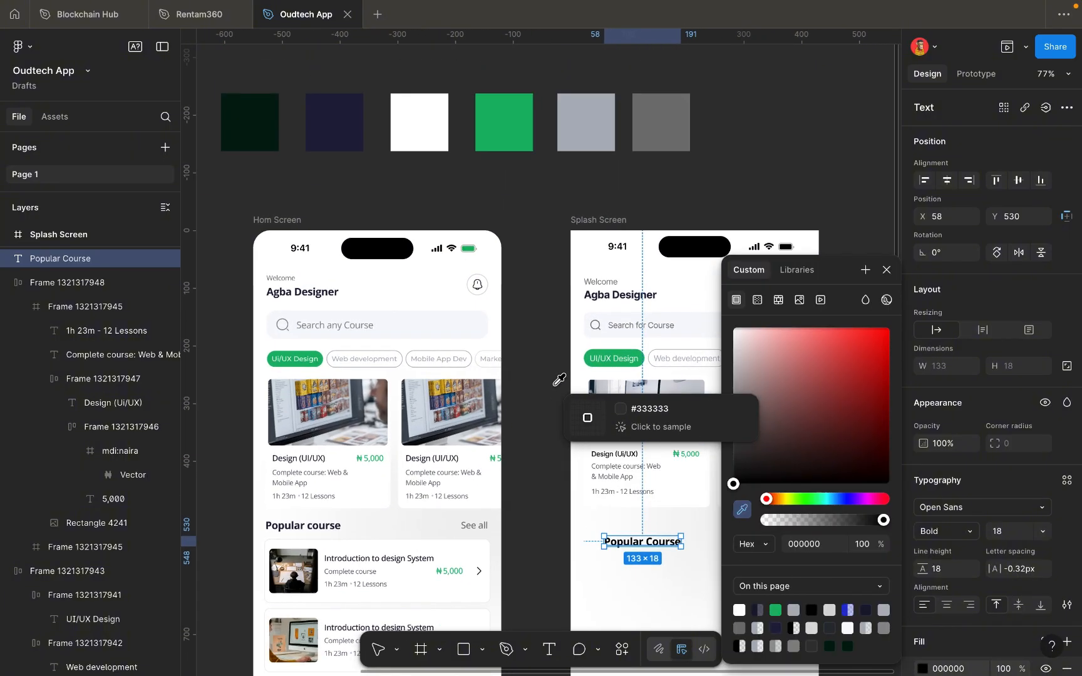
left_click(326, 146)
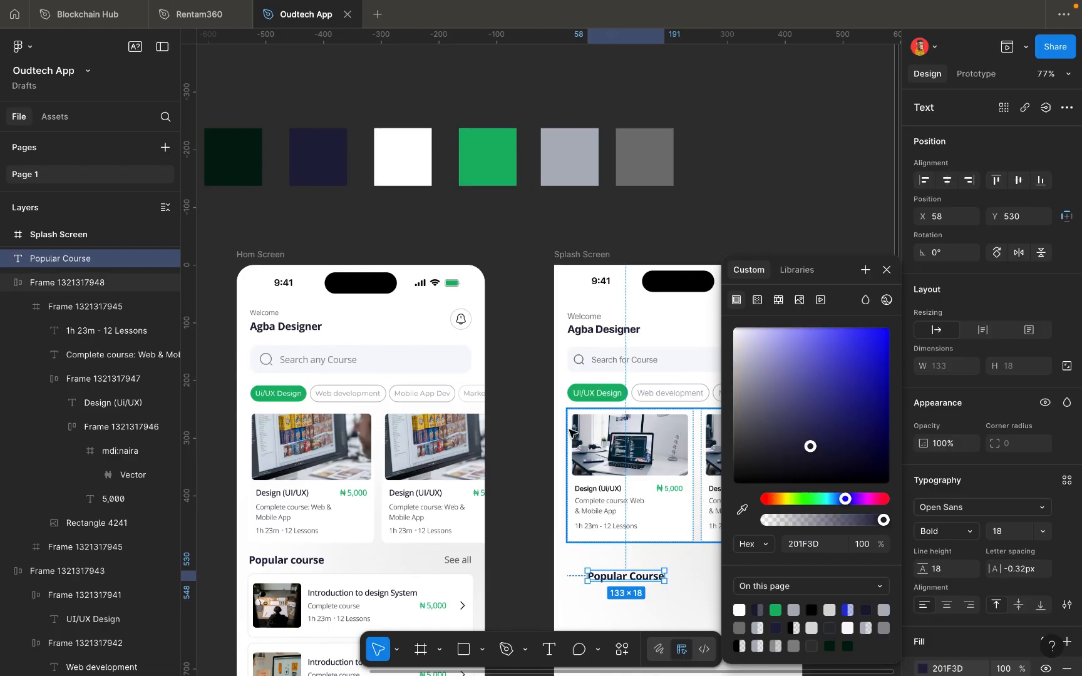
Move the "Popular Course" heading to X 23, Y 500, just below the course cards and aligned with their outer edge.
scroll(623, 498, "down", 4)
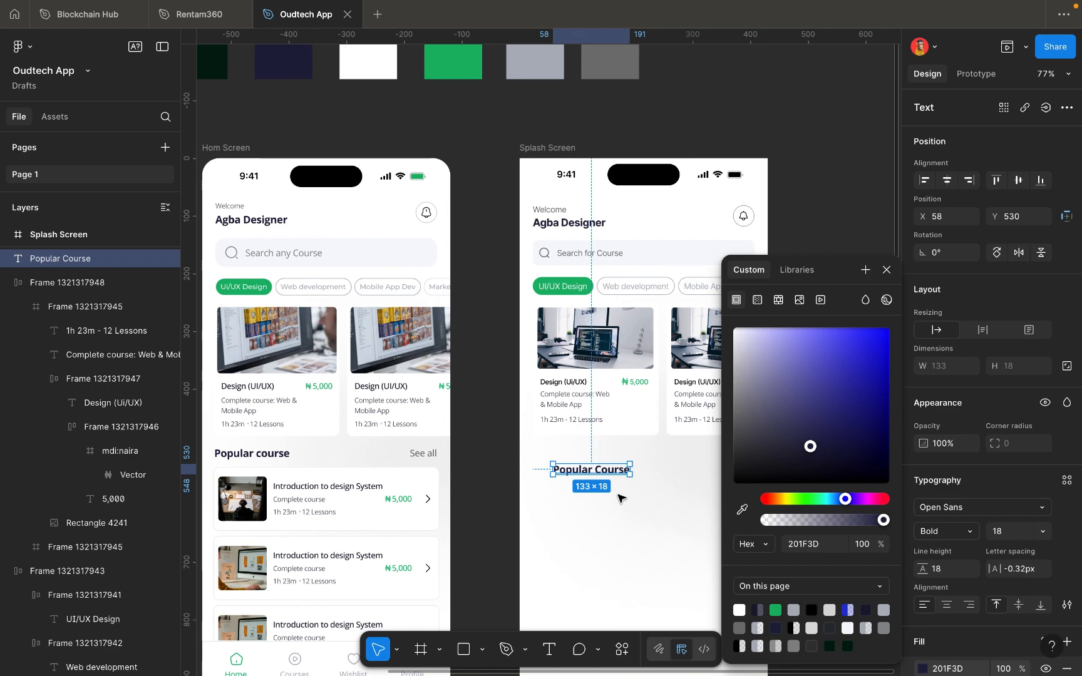
left_click_drag(603, 476, 576, 459)
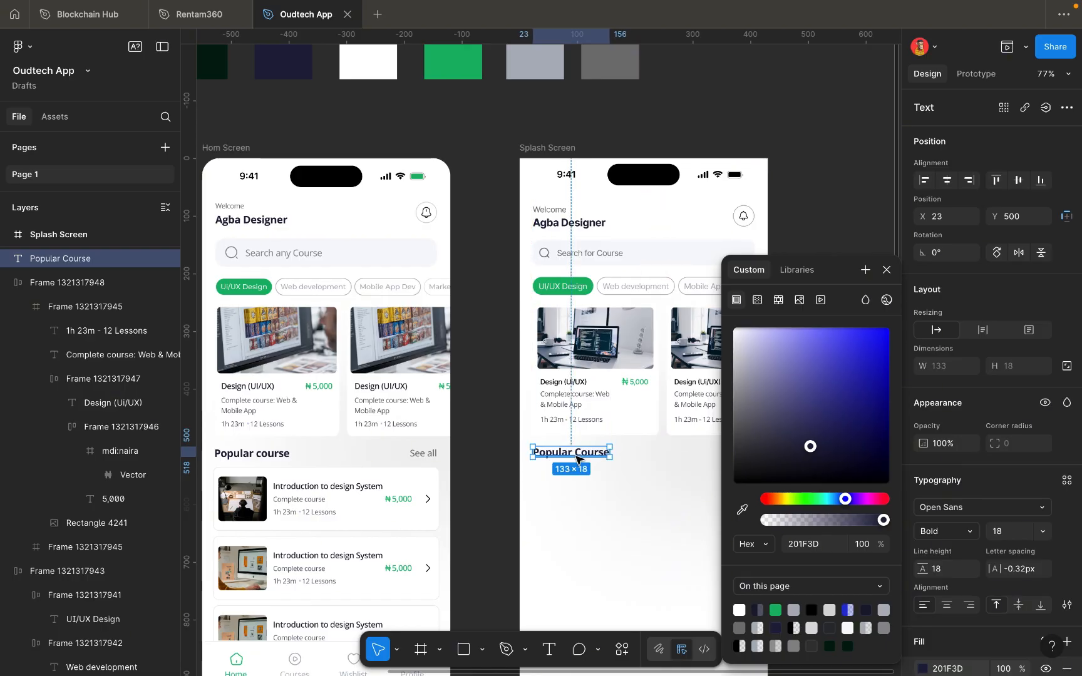
scroll(576, 459, "right", 3)
scroll(576, 459, "down", 2)
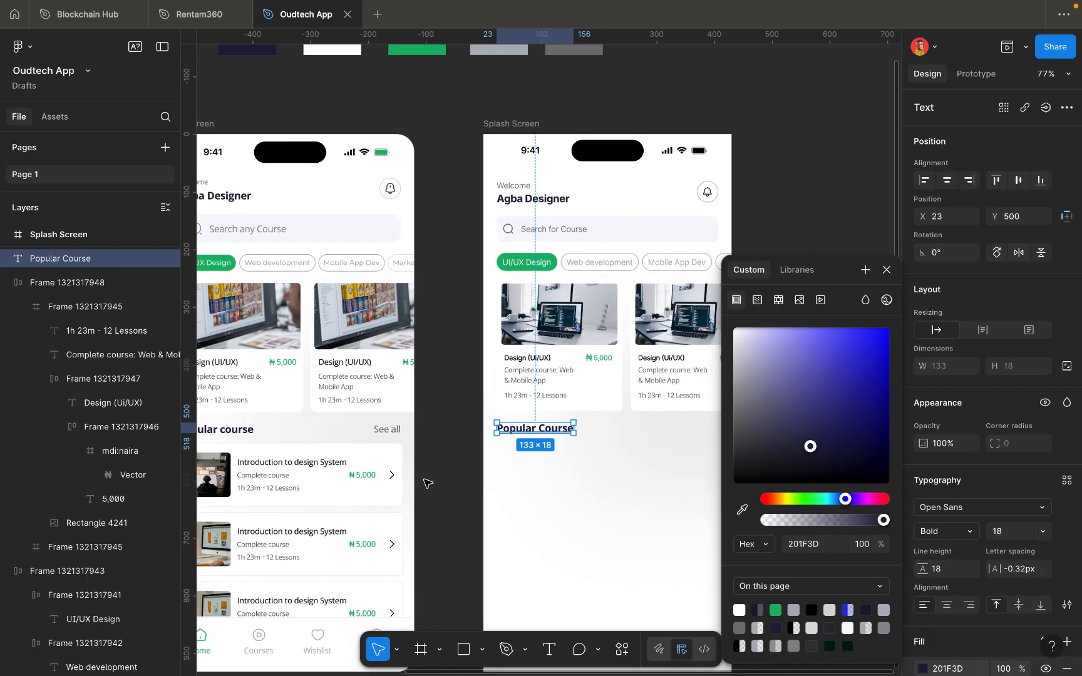
Duplicate the "Popular Course" heading along the same line to X 194 and change the copy's text to "See All".
left_click(549, 464)
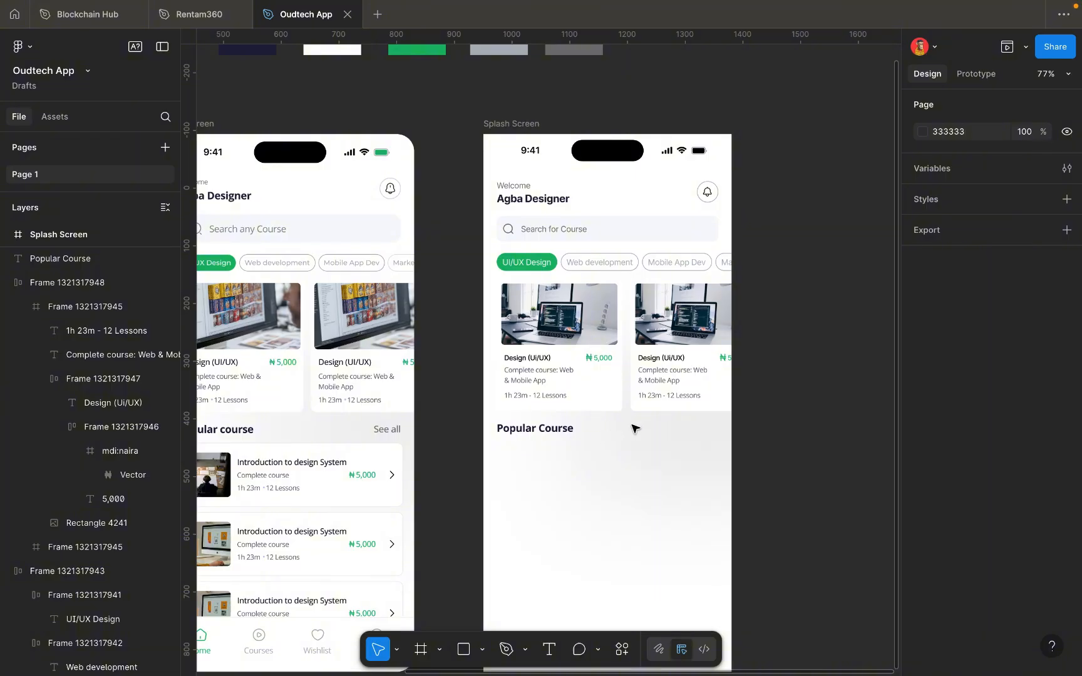
left_click(559, 428)
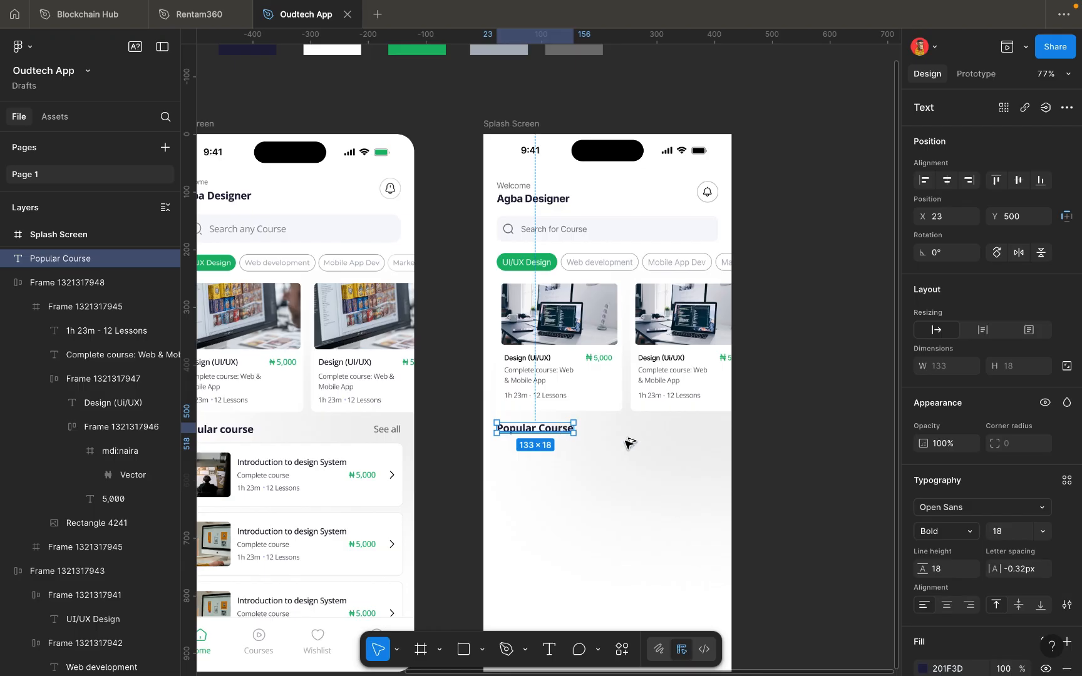
left_click_drag(559, 429, 658, 430)
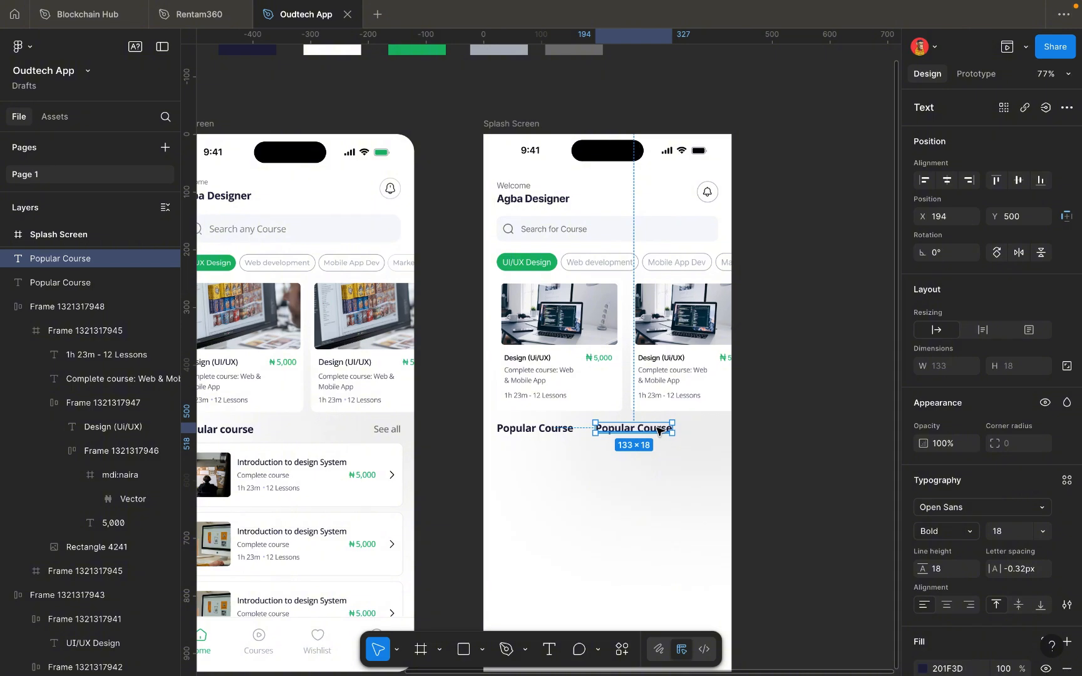
double_click(653, 429)
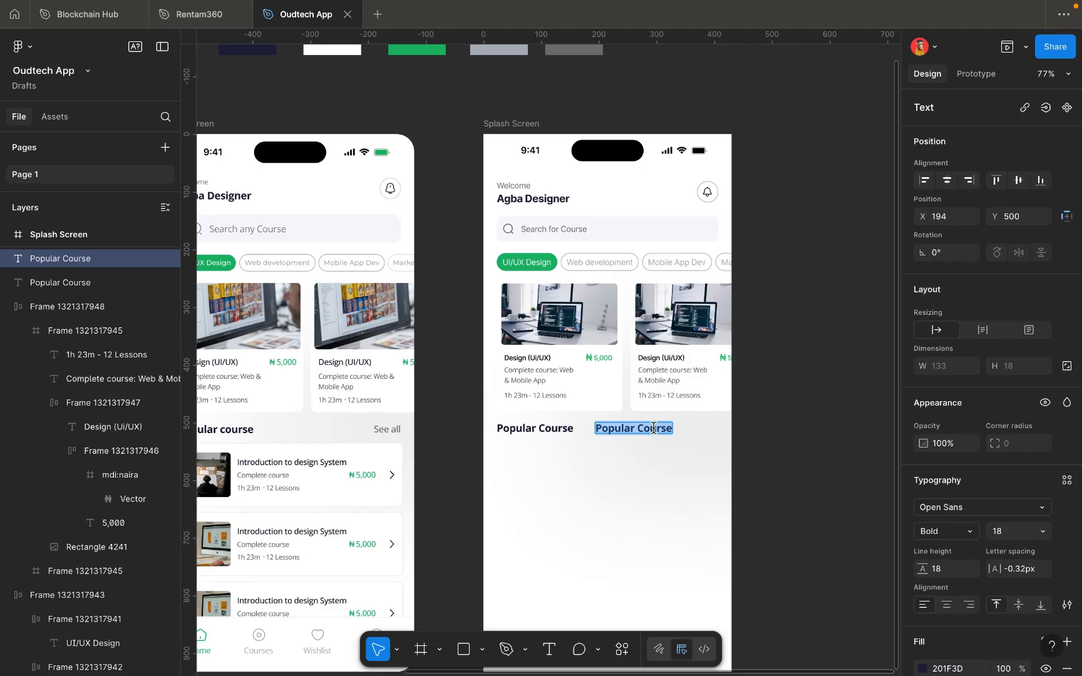
key("BackSpace")
type("S")
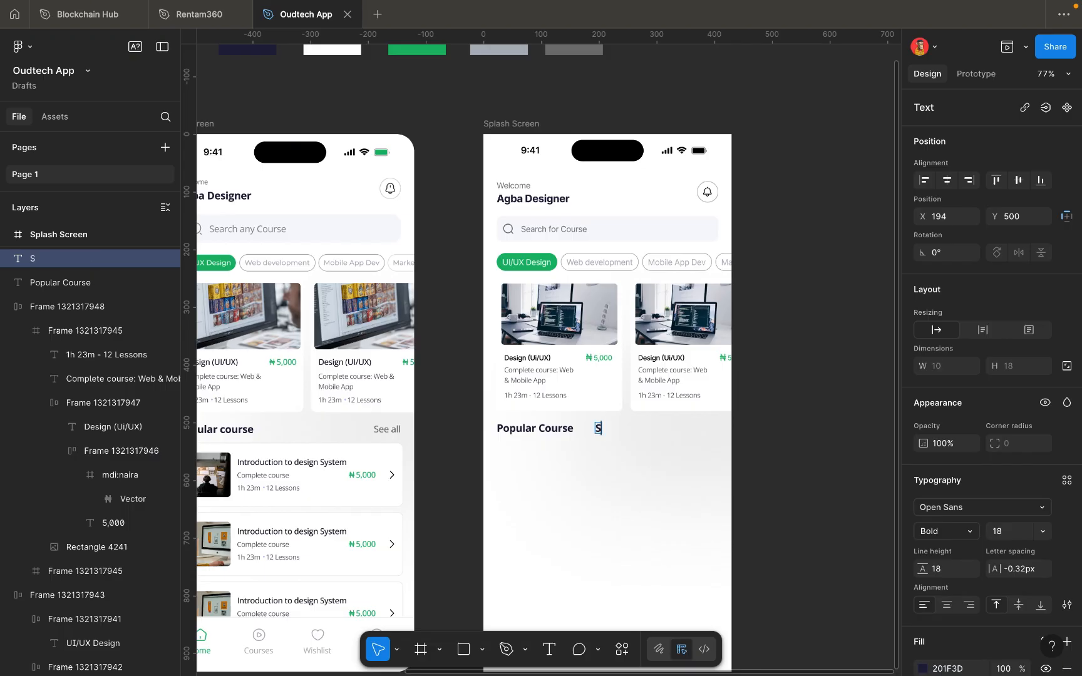
type("ee All")
key("Escape")
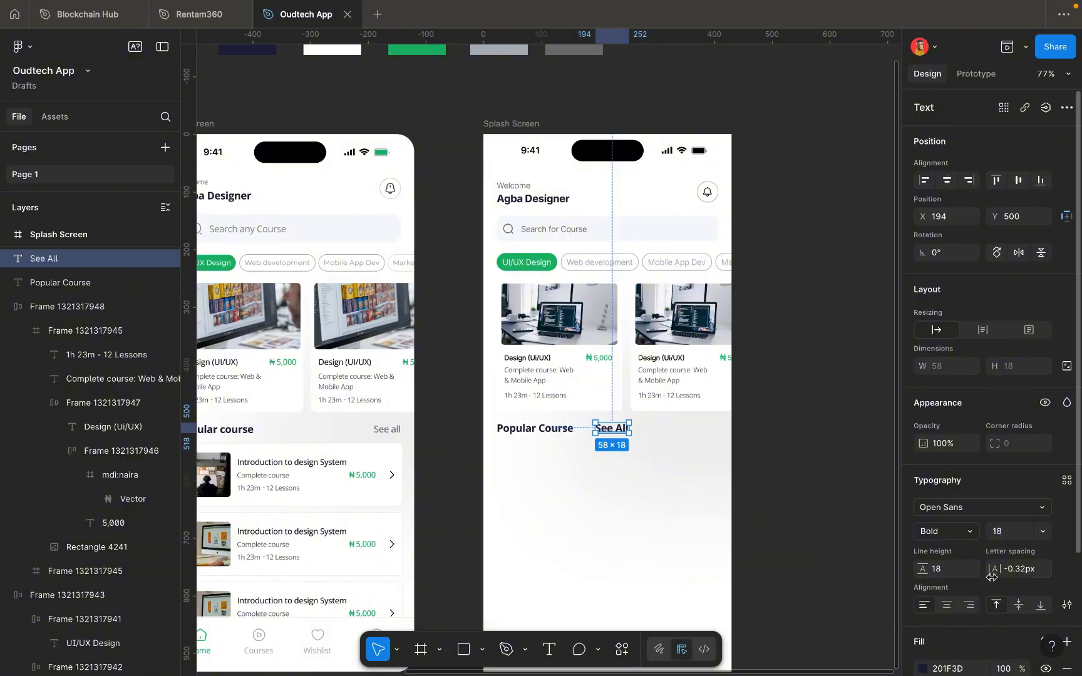
Set the "See All" text to Regular weight and font size 14.
scroll(984, 466, "down", 2)
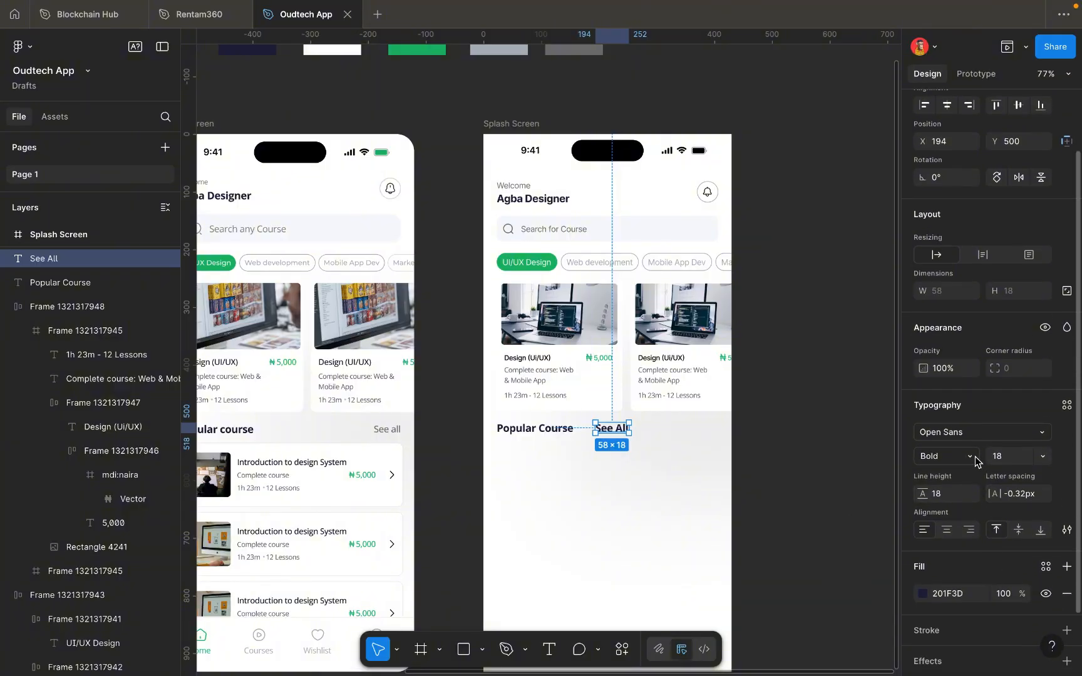
left_click(974, 462)
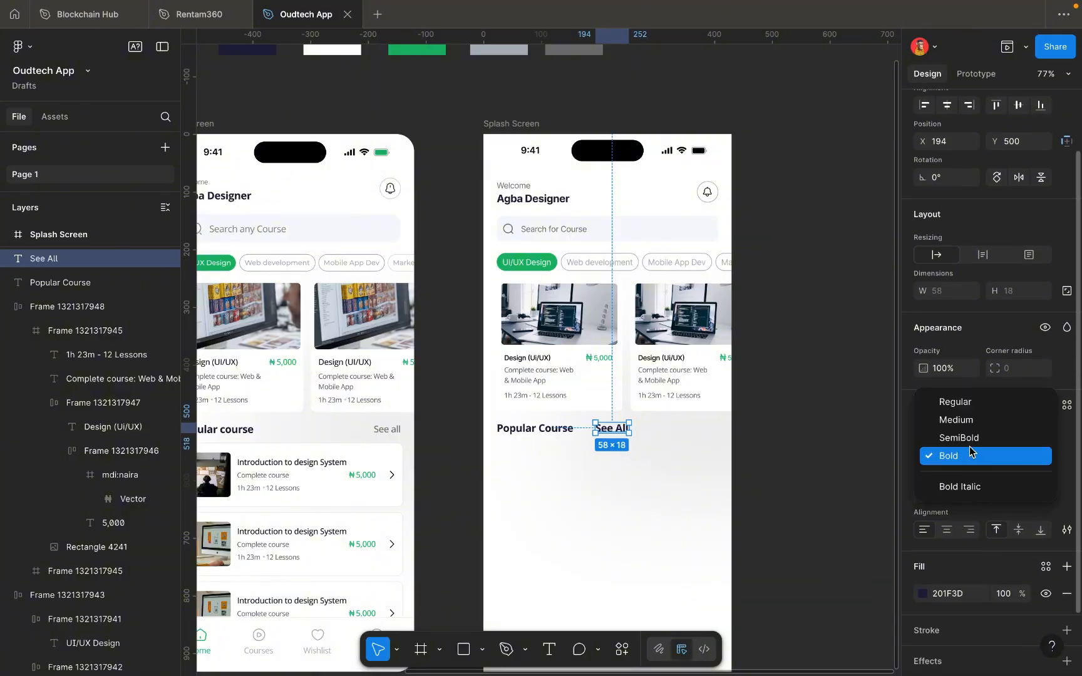
left_click(958, 403)
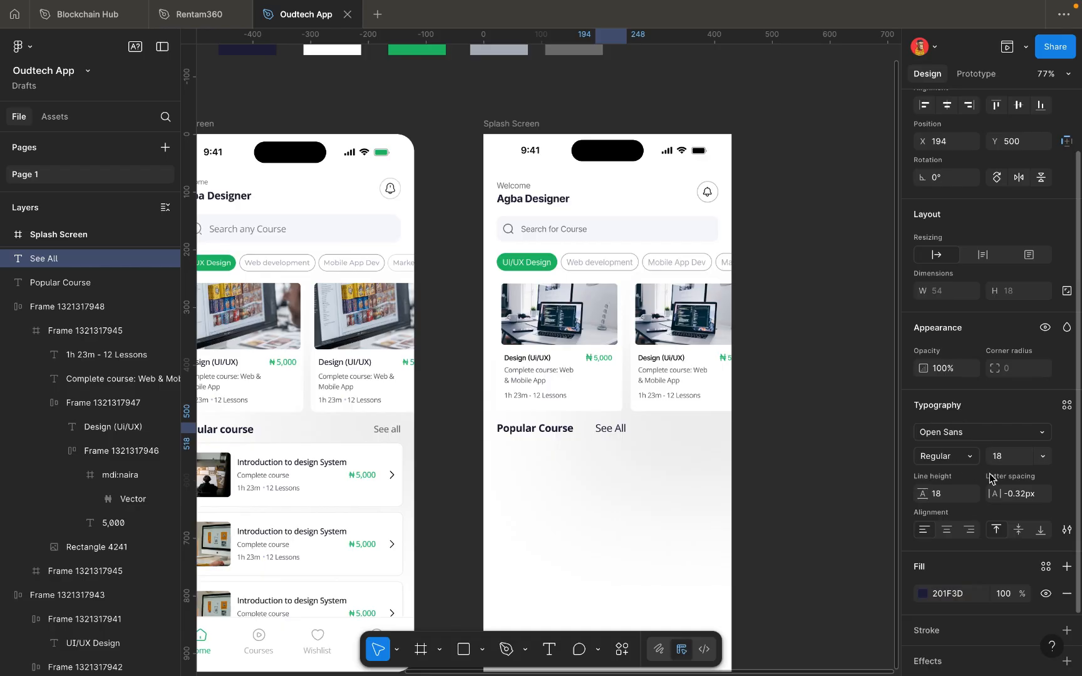
left_click(1001, 456)
key("Down")
key("Down")
key("Down")
key("Down")
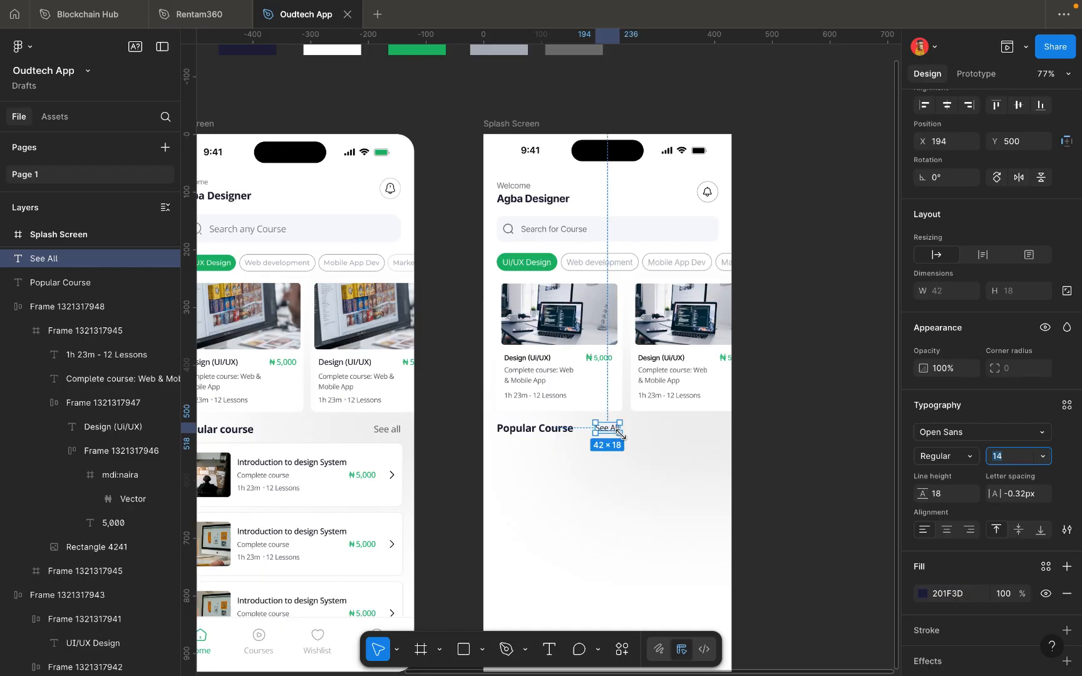
Move the "See All" text to the far end of the heading row, at X 369, Y 502.
scroll(604, 425, "up", 3)
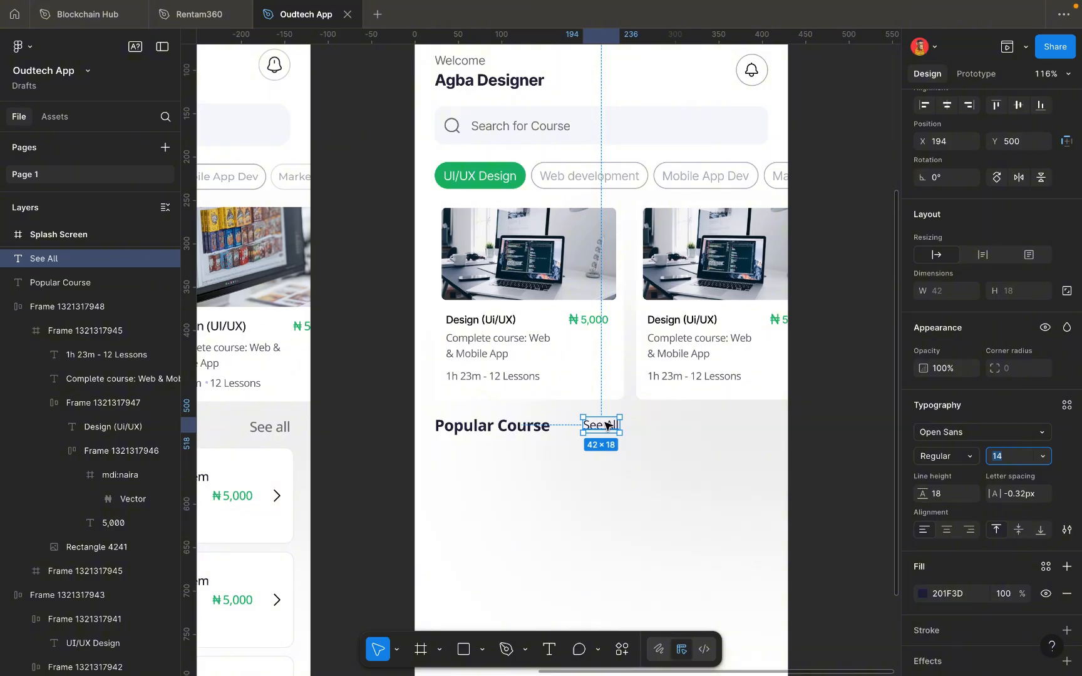
left_click_drag(605, 426, 757, 428)
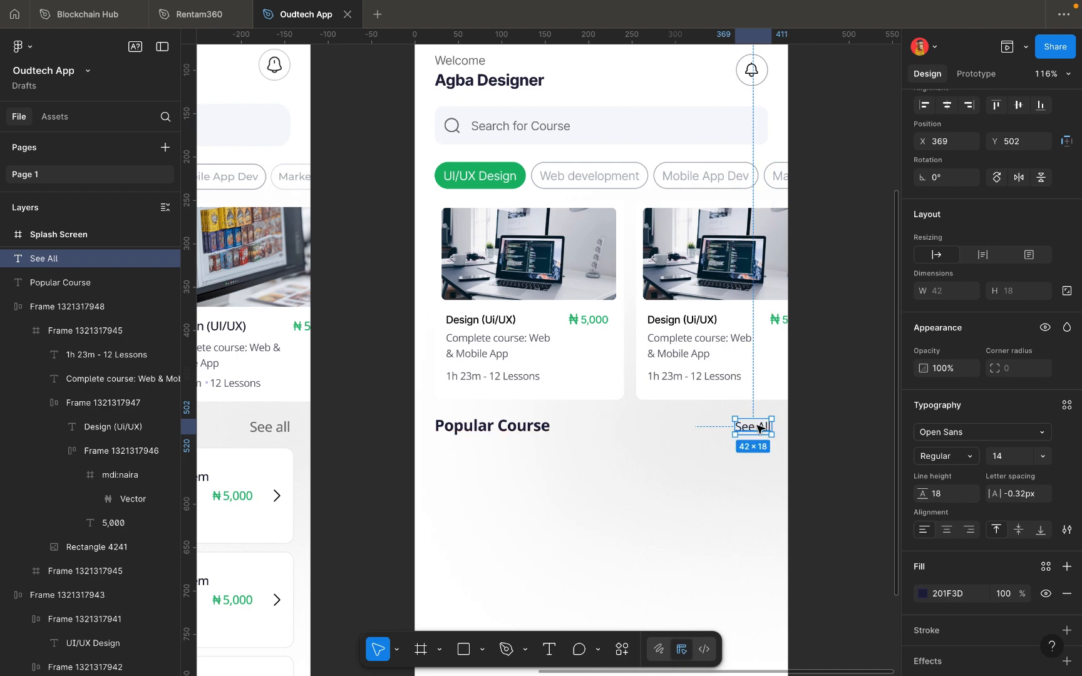
left_click(531, 428, "shift")
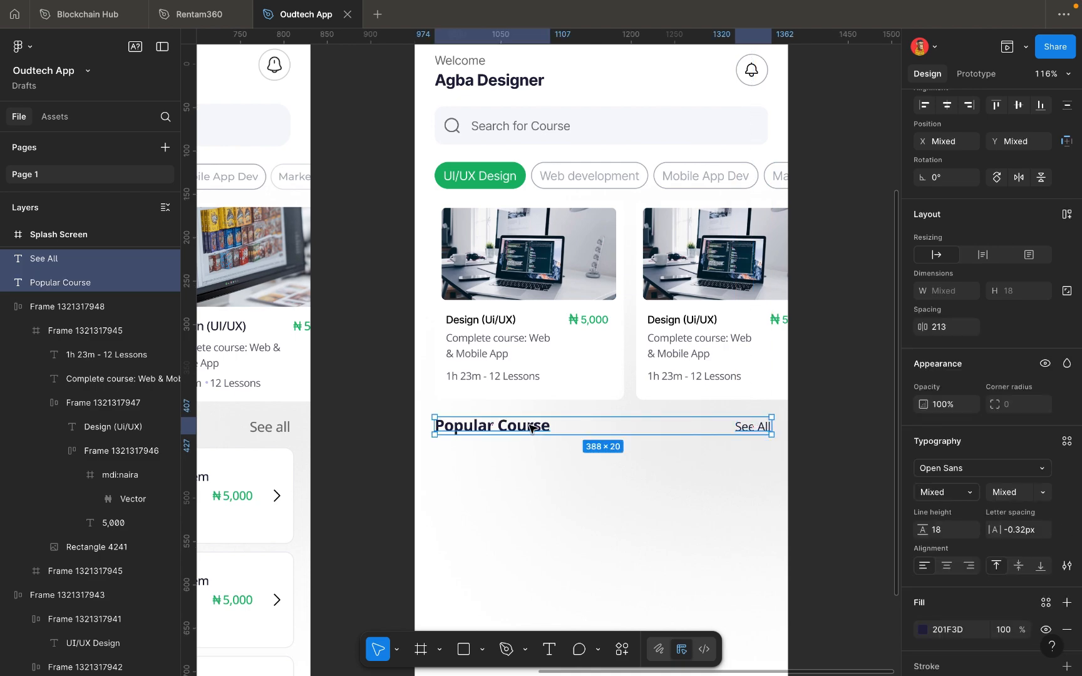
scroll(619, 444, "down", 3)
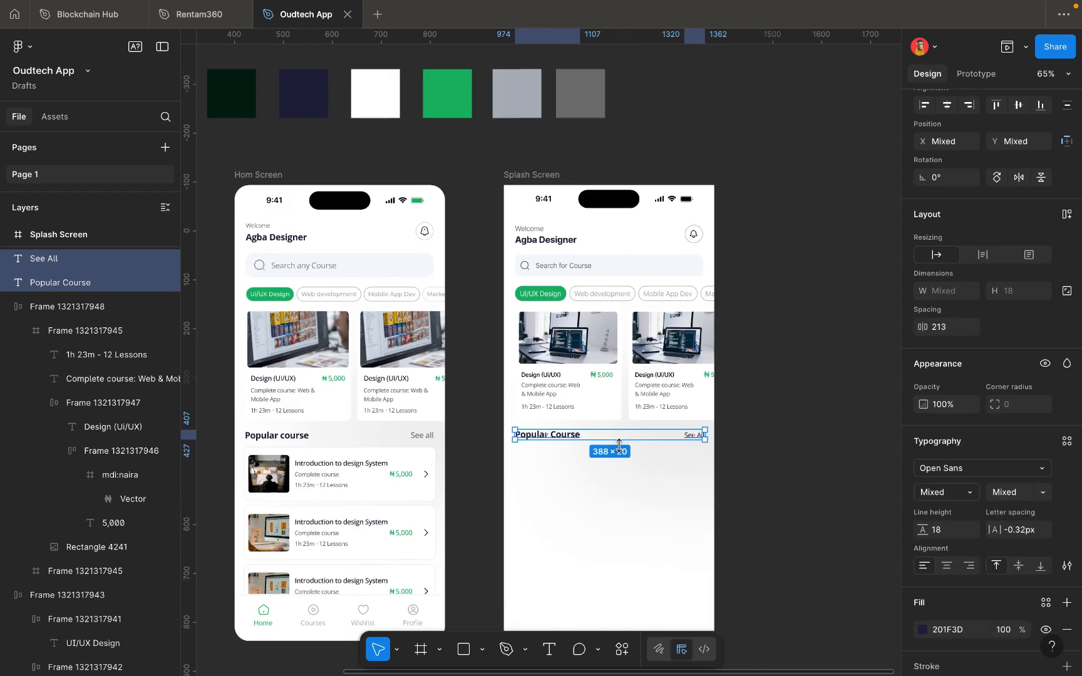
Show the frame's 4-column layout guide and nudge "See All" to X 366, in line with the last column's outer edge.
left_click(545, 177)
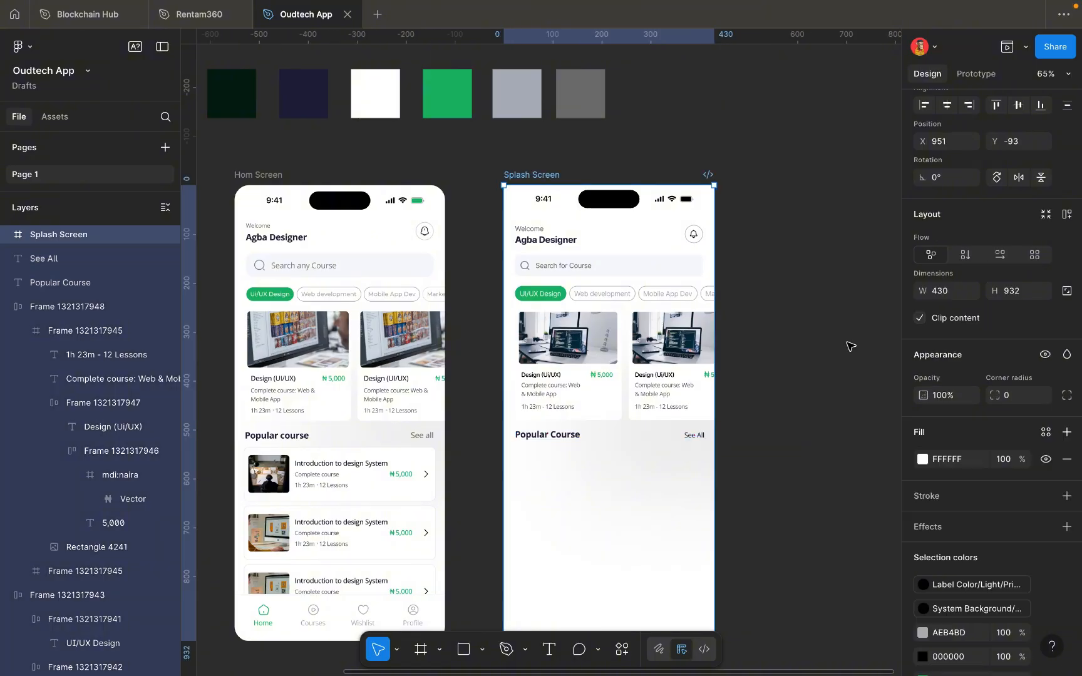
scroll(1002, 532, "down", 5)
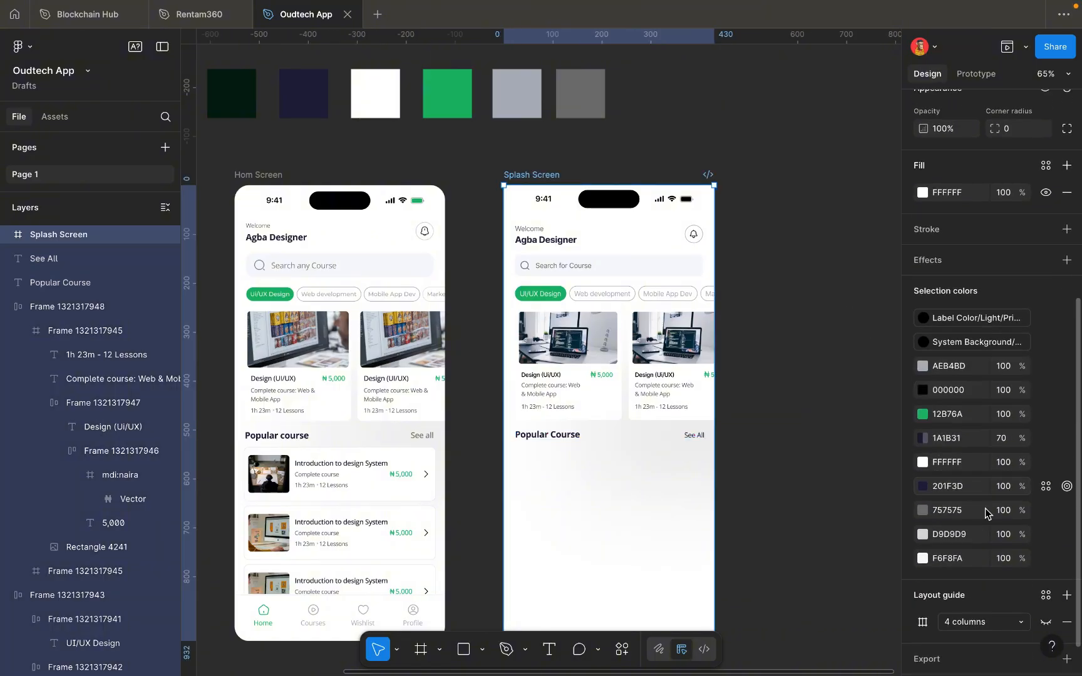
left_click(1046, 623)
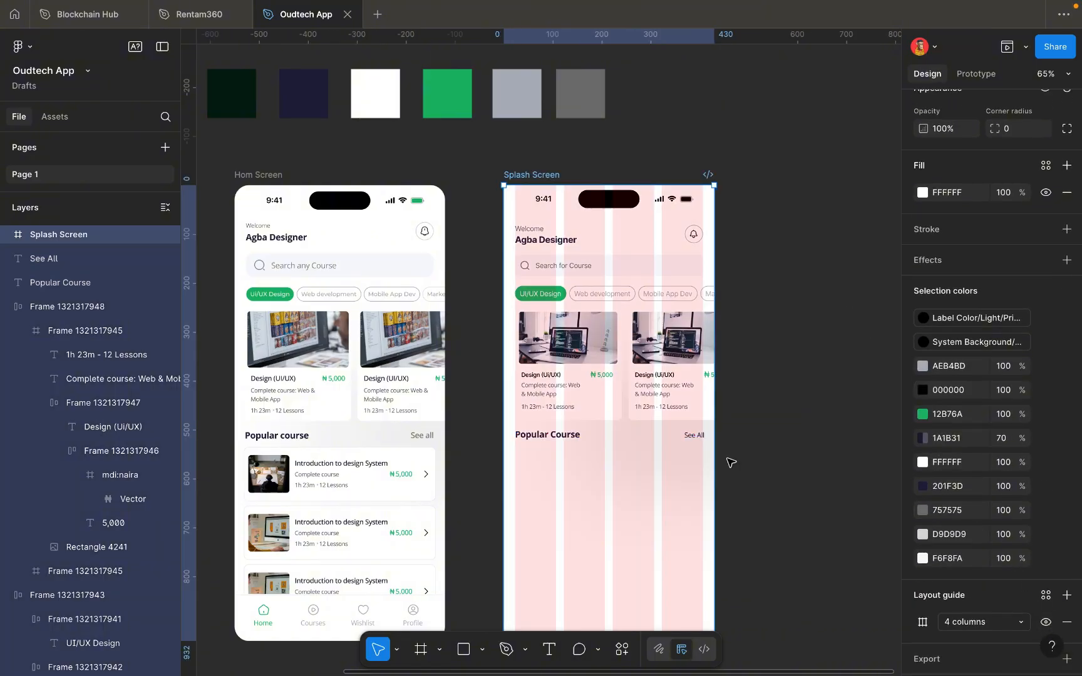
scroll(730, 462, "up", 4)
left_click(662, 413)
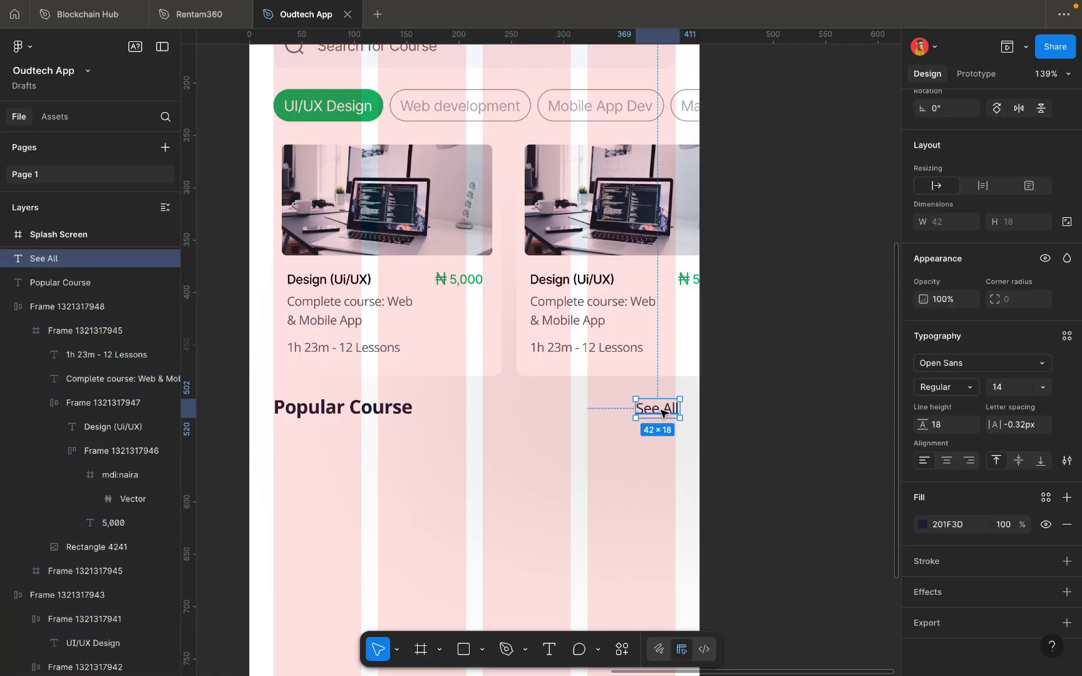
key("Left")
key("Left")
key("Left")
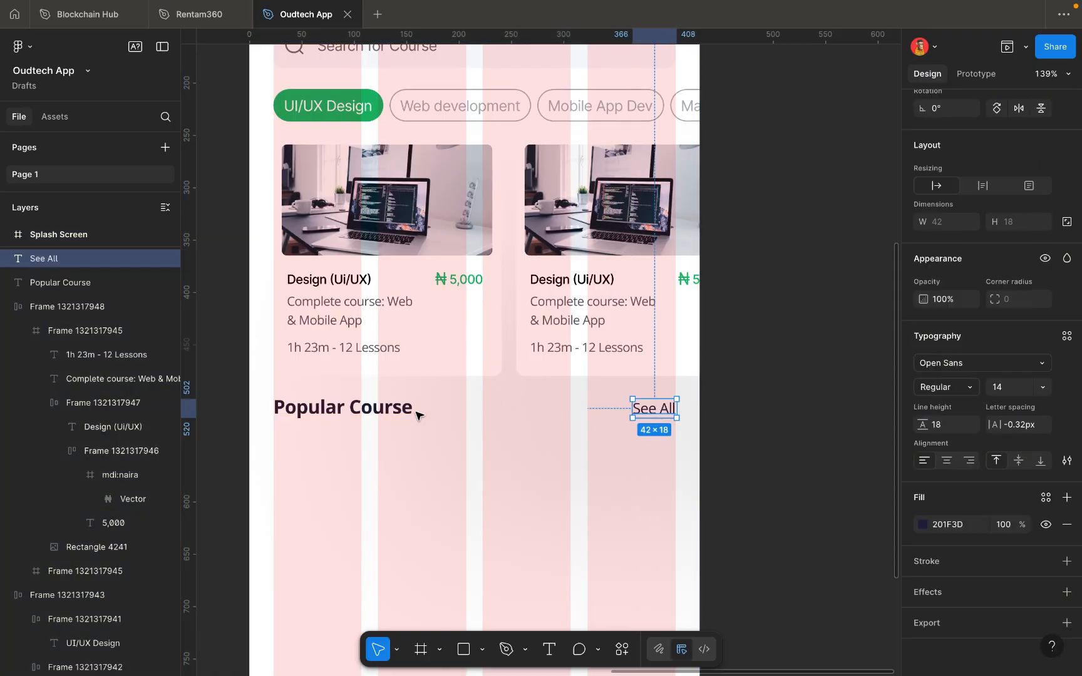
Combine "Popular Course" and "See All" into one horizontal auto layout row.
left_click(402, 417, "shift")
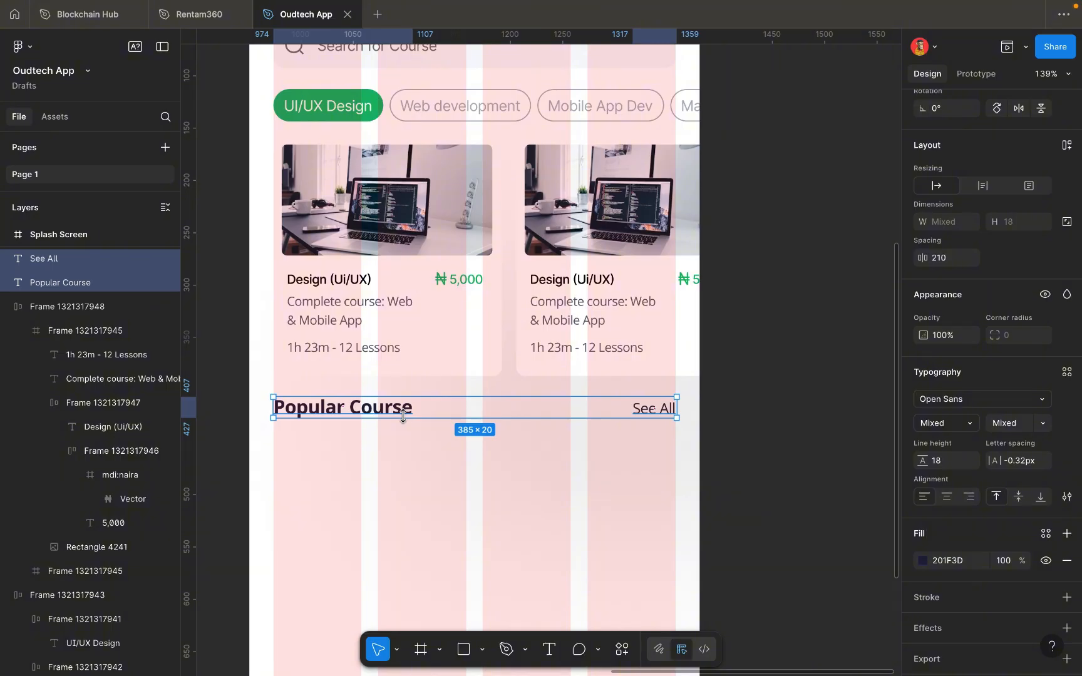
key("shift+a")
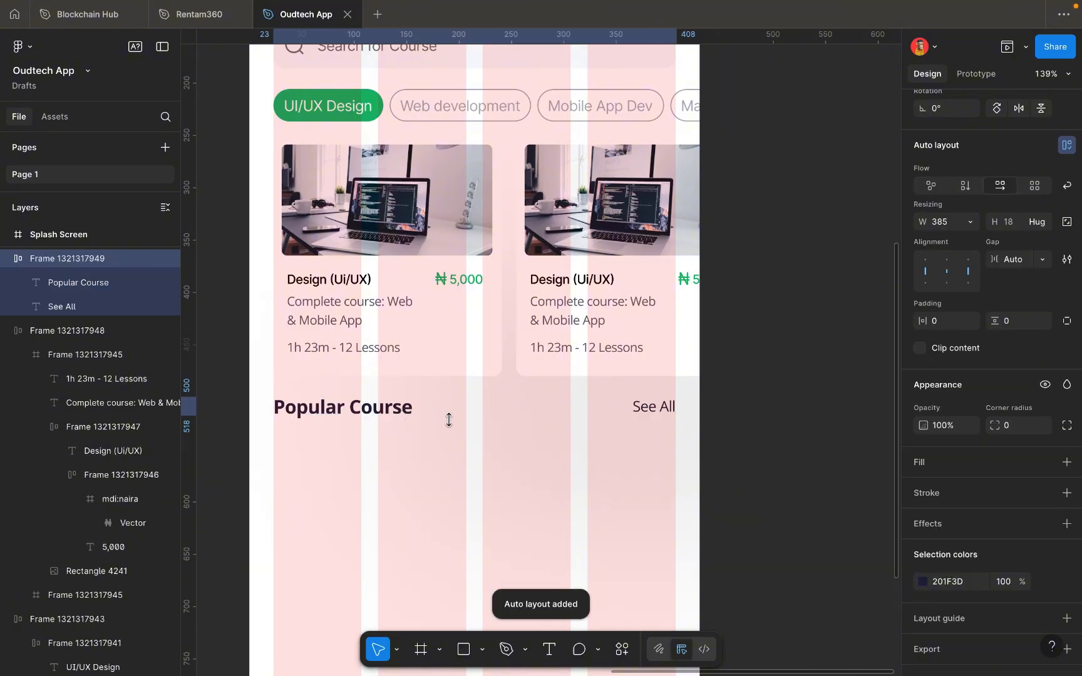
scroll(490, 416, "down", 5)
scroll(490, 417, "down", 5)
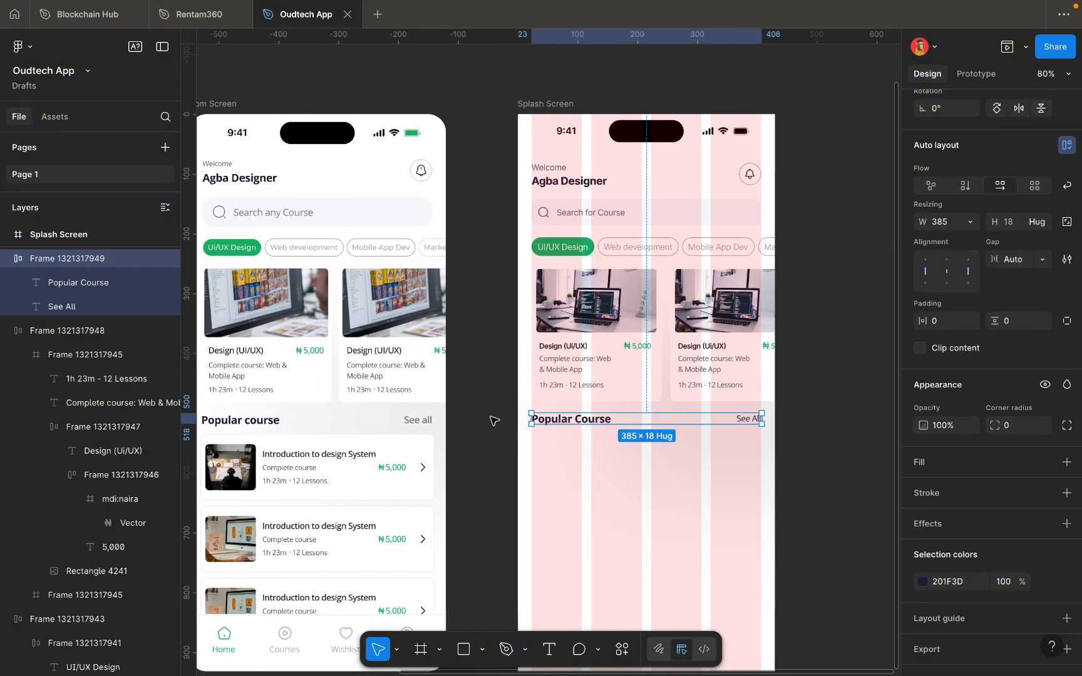
scroll(492, 418, "left", 5)
scroll(623, 219, "up", 2)
scroll(623, 219, "left", 1)
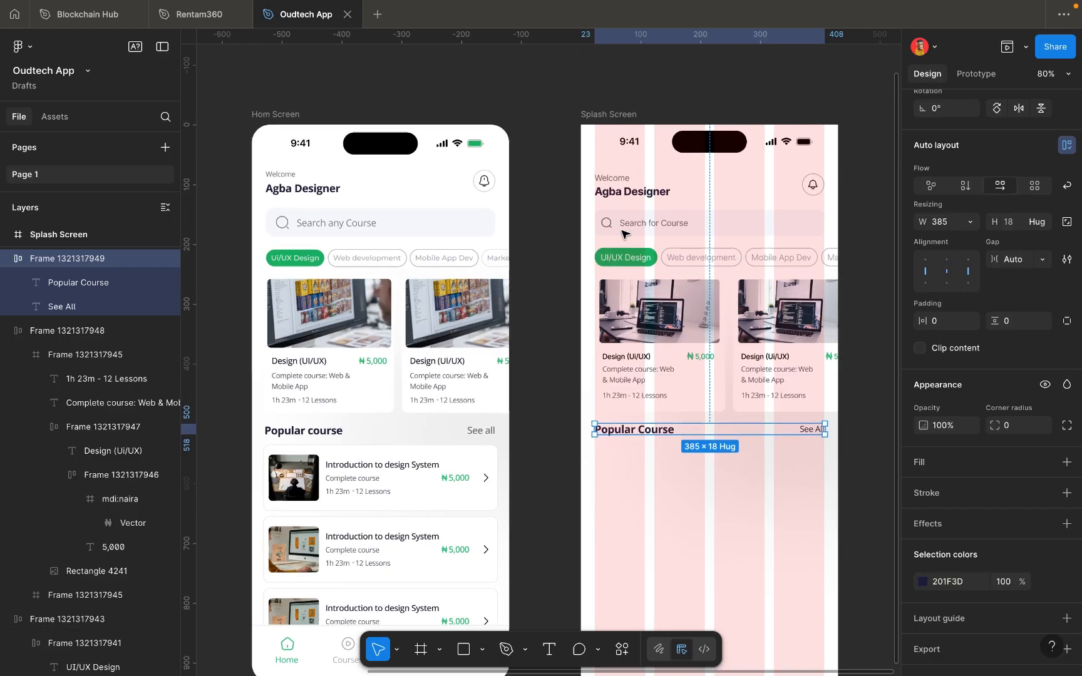
Hide the 4-column layout guide on the Splash Screen frame.
left_click(617, 143)
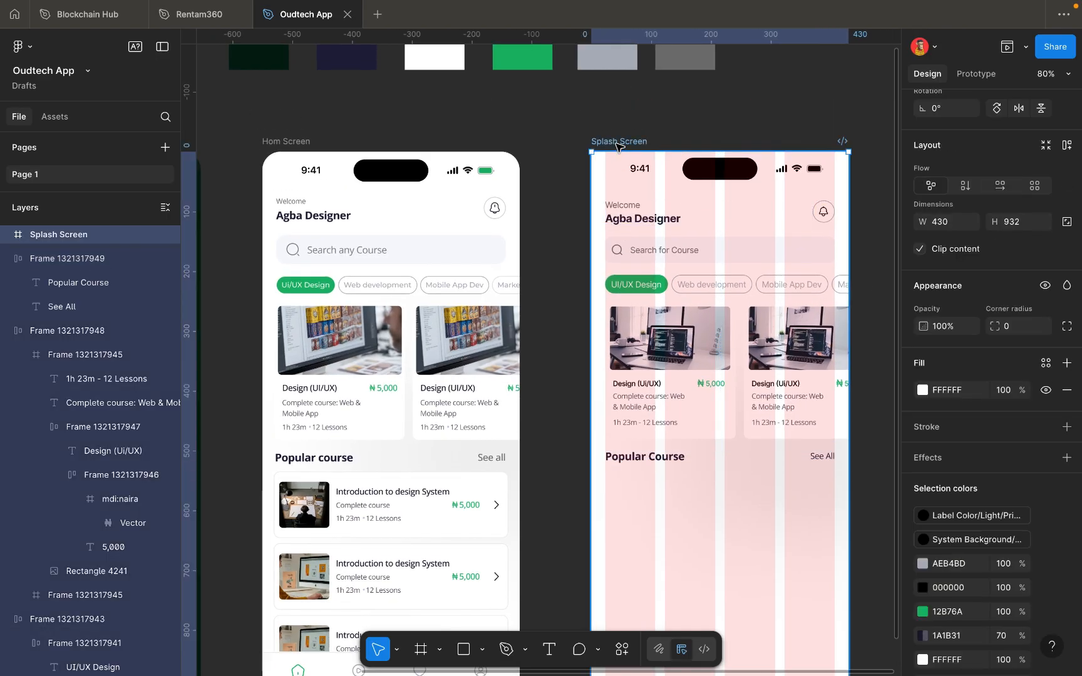
scroll(1001, 475, "down", 4)
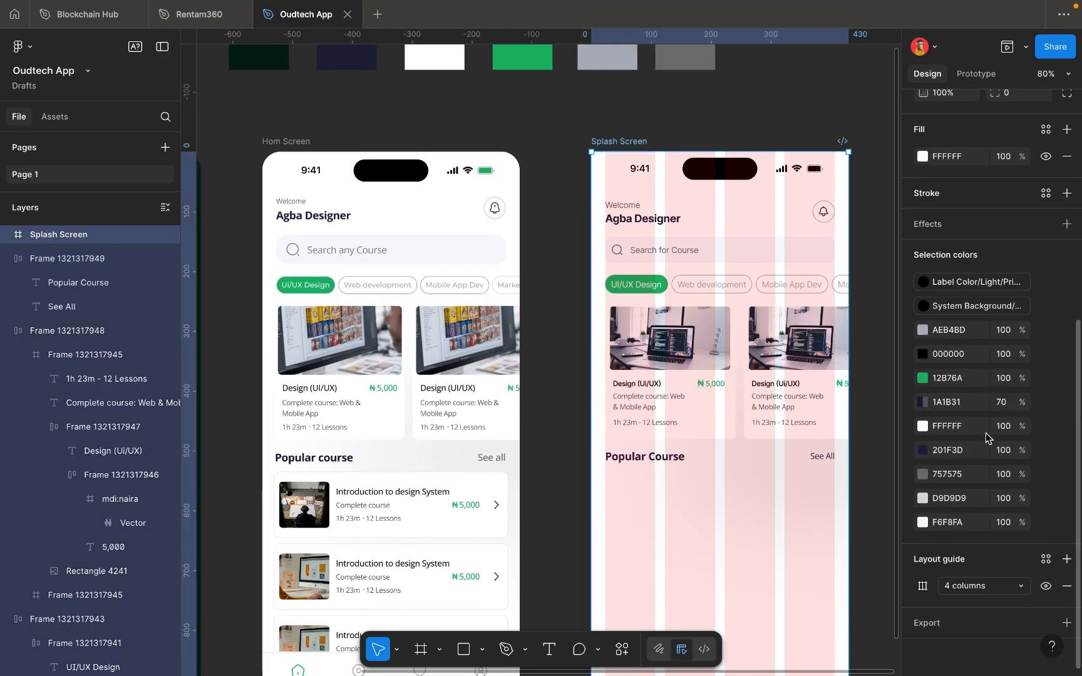
left_click(1046, 585)
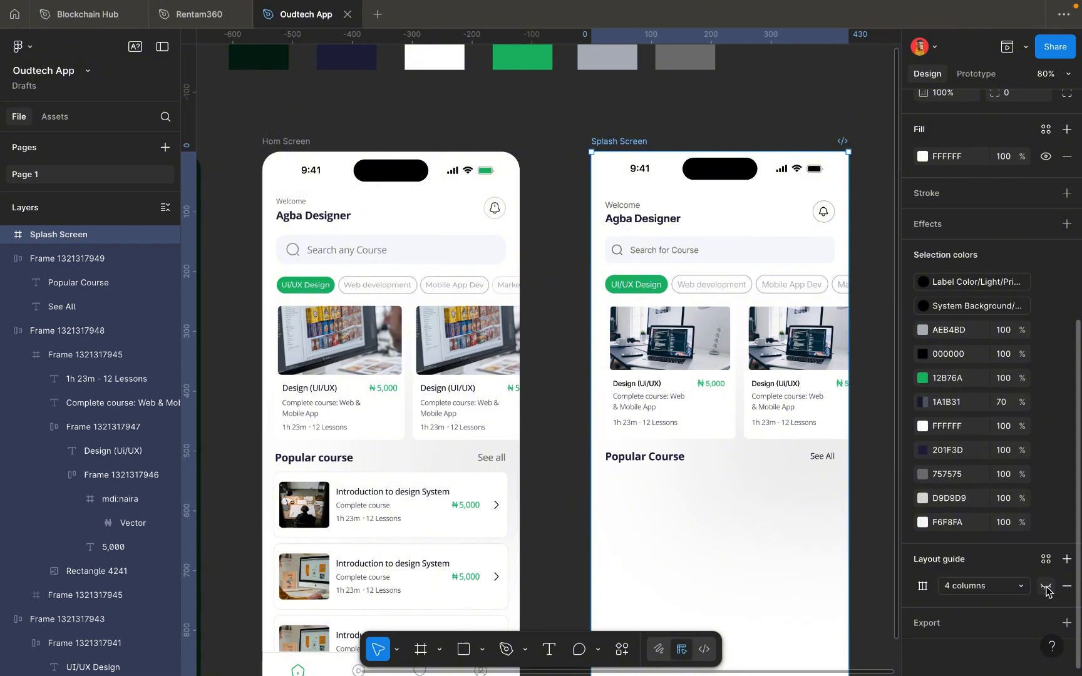
left_click(829, 581)
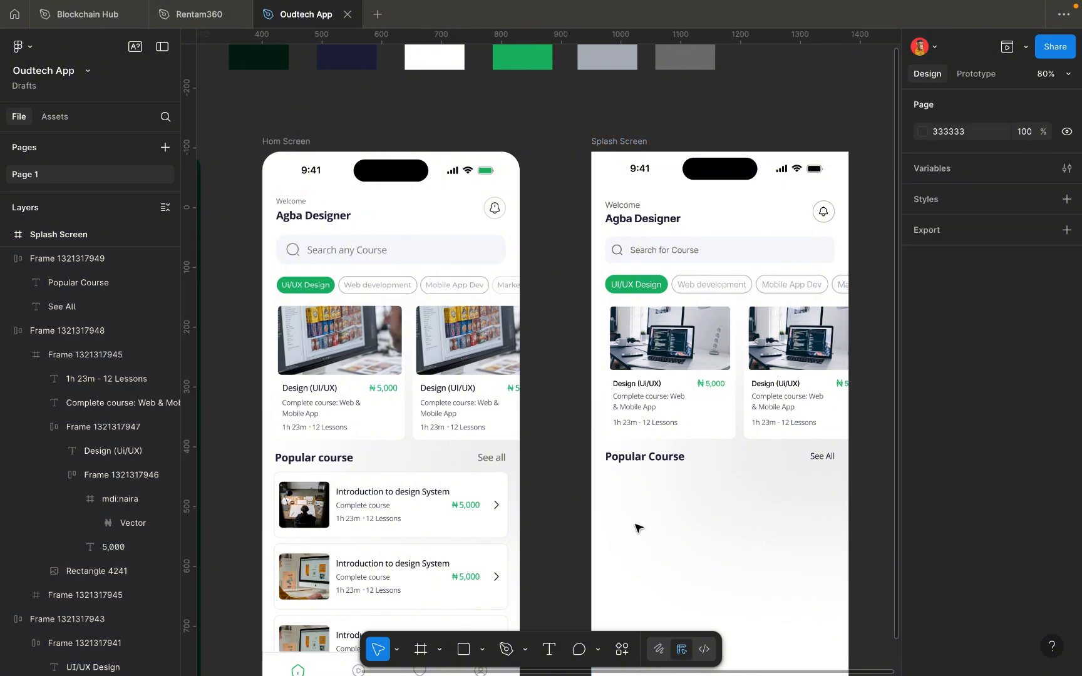
Check the reference "See all" label's typography and match the new "See All" text to its font size of 16.
left_click(491, 460)
double_click(491, 460)
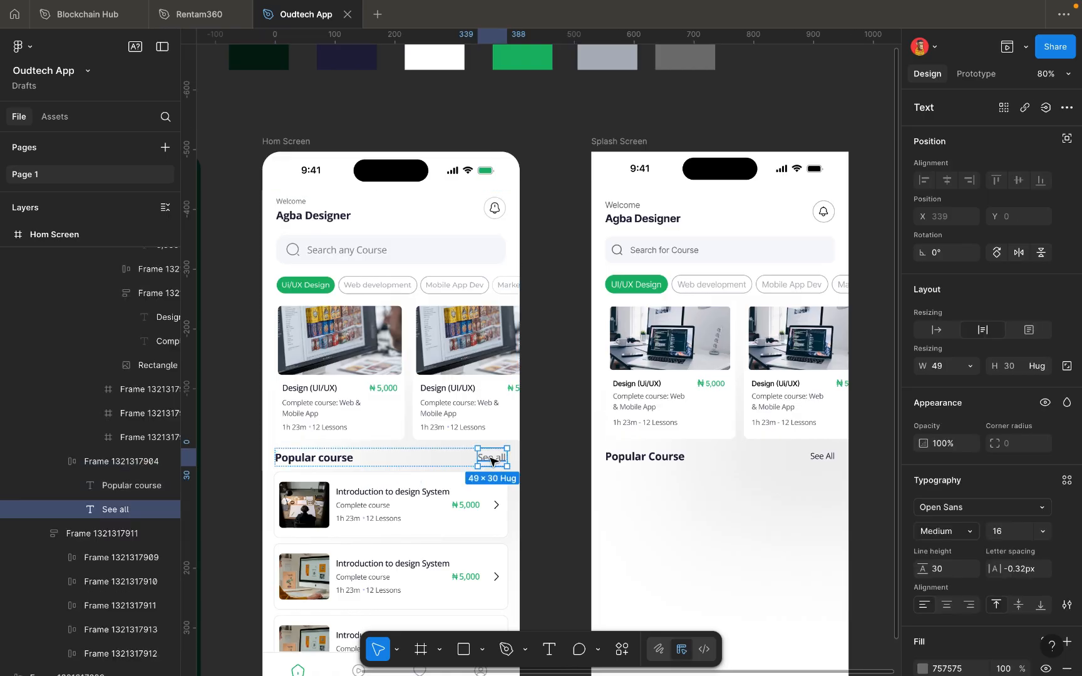
left_click(822, 456)
left_click(1011, 537)
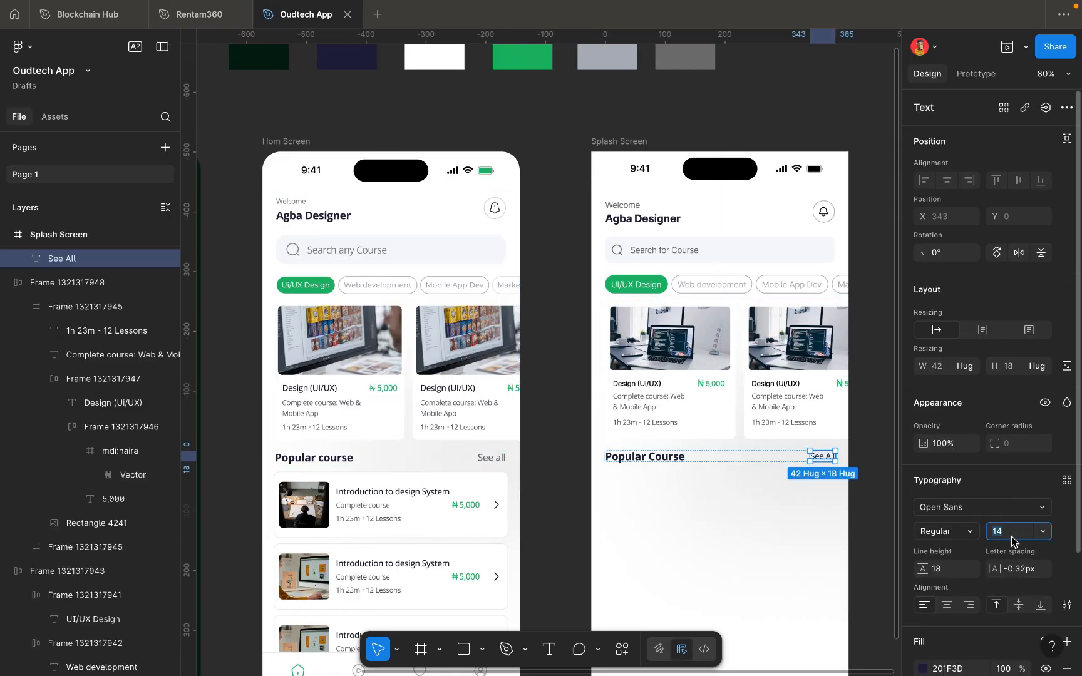
left_click(850, 530)
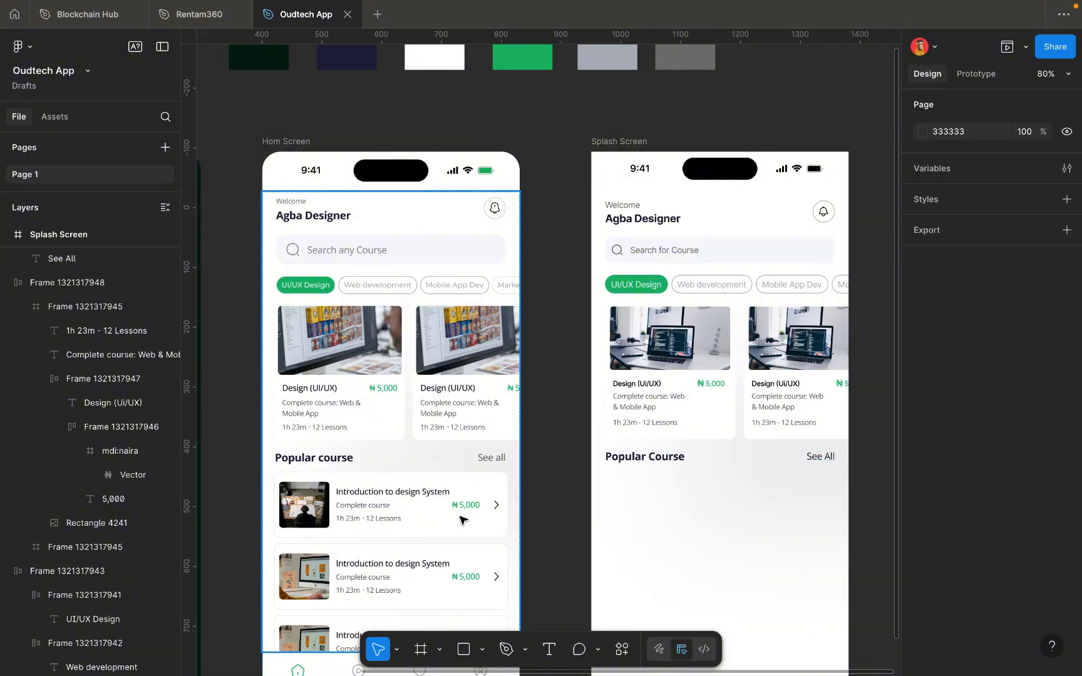
Draw a rectangle about 89 × 79 below the "Popular Course" heading at about X 34, Y 548 as the course thumbnail.
scroll(460, 520, "down", 2)
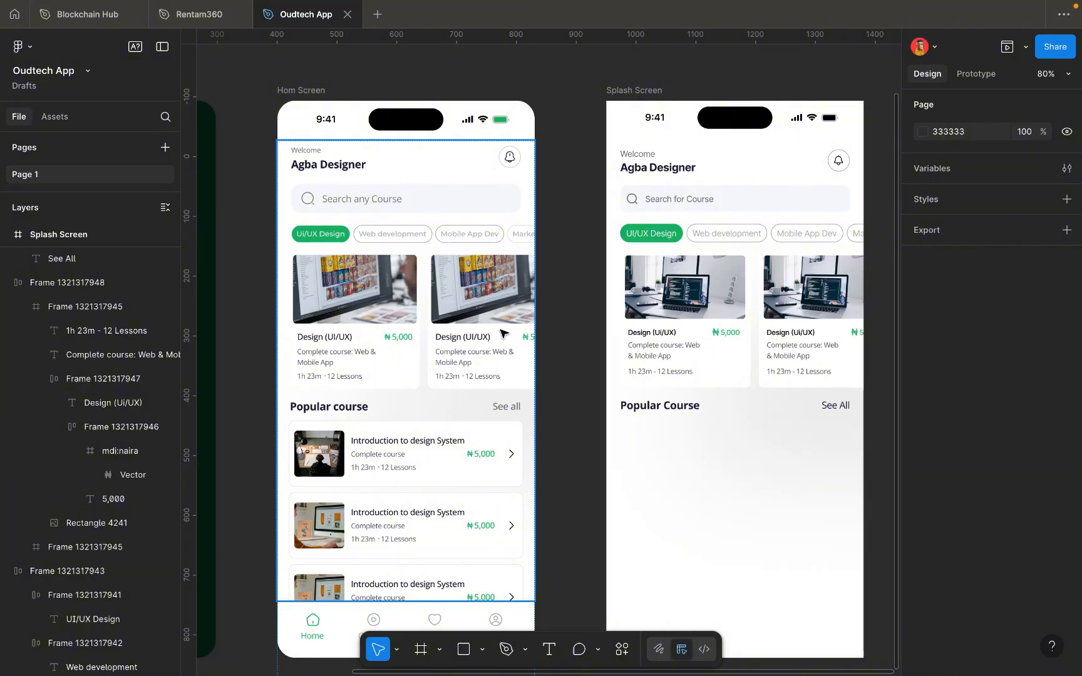
scroll(729, 430, "right", 3)
scroll(729, 429, "down", 1)
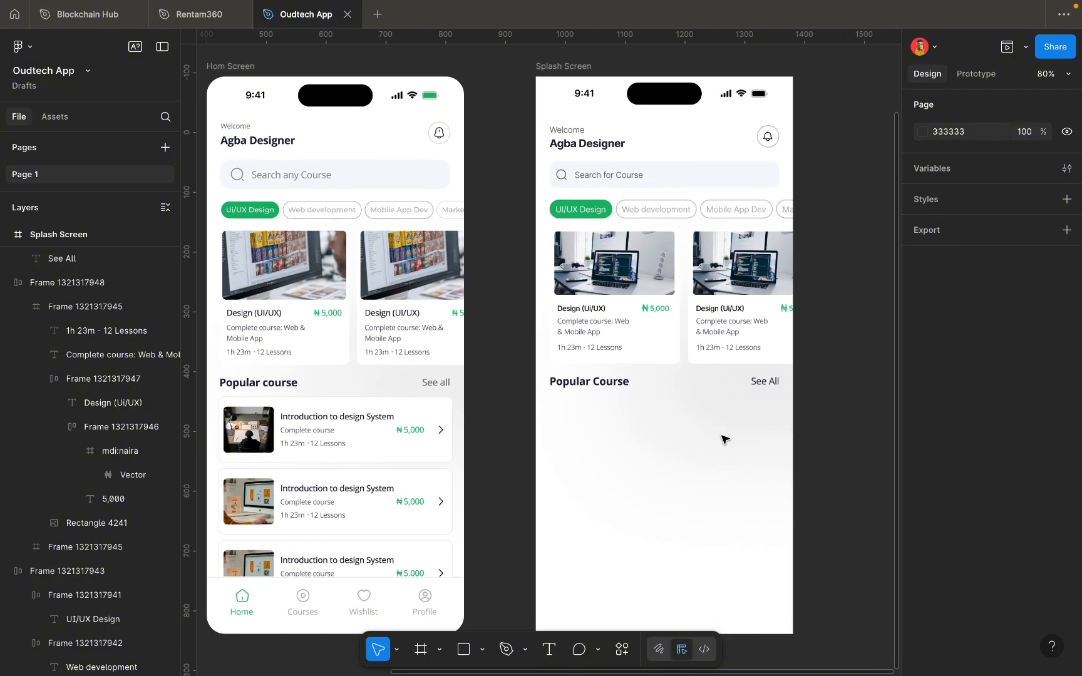
scroll(725, 439, "down", 1)
scroll(724, 440, "right", 1)
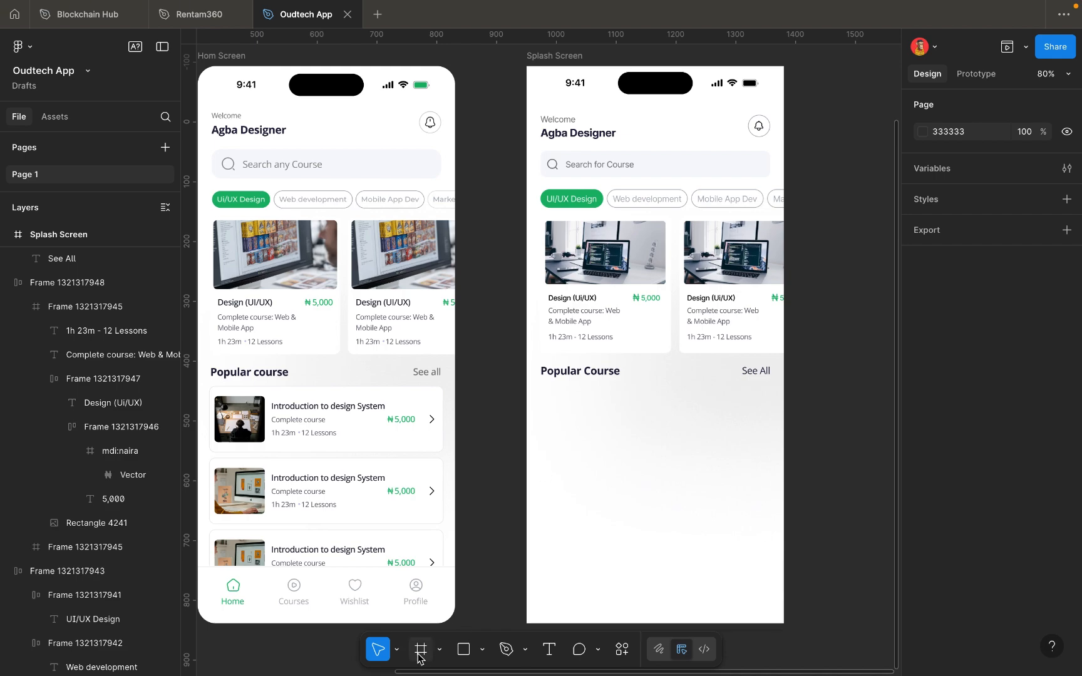
left_click(463, 651)
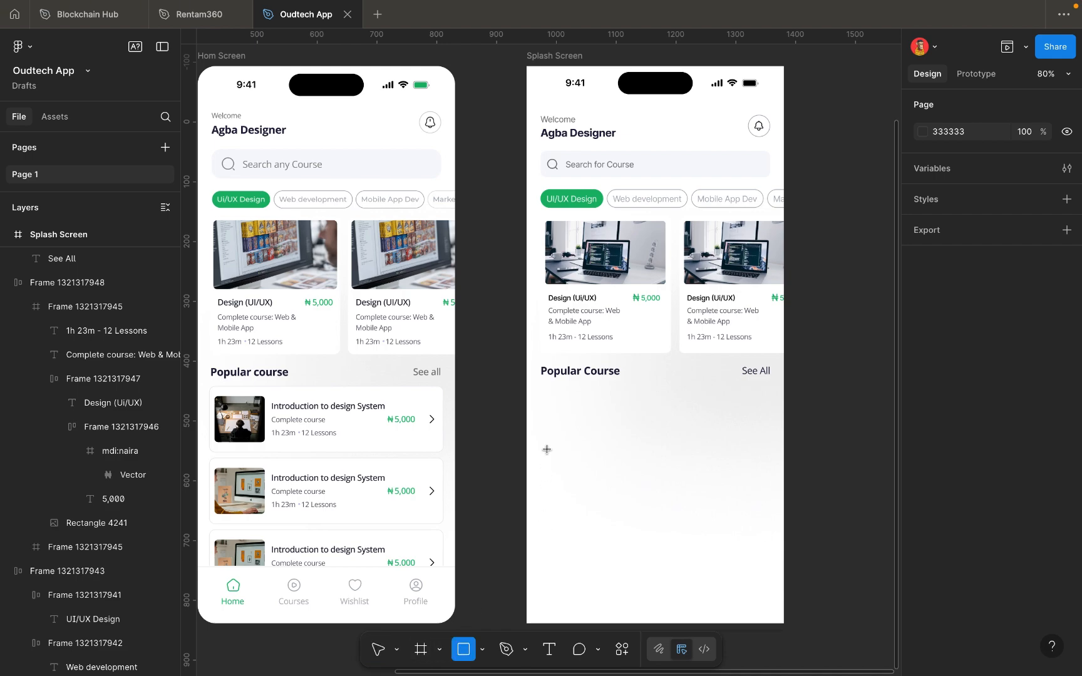
left_click_drag(547, 394, 600, 440)
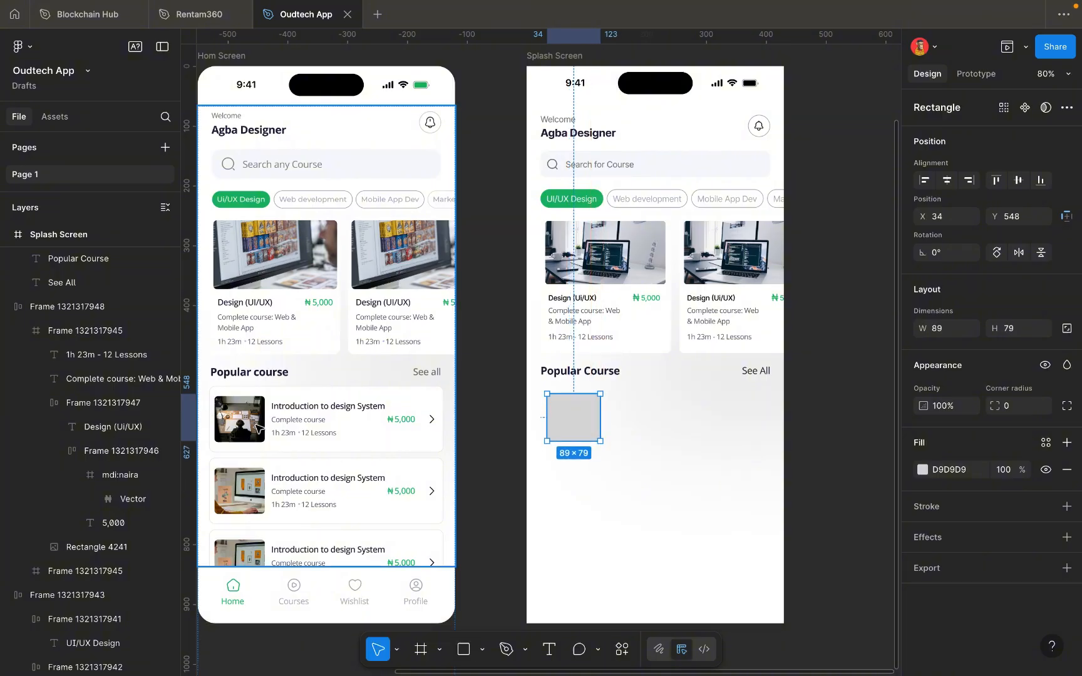
Check the reference course thumbnail's dimensions and resize the grey rectangle below "Popular Course" to 88 × 77.
left_click(256, 426)
double_click(256, 427)
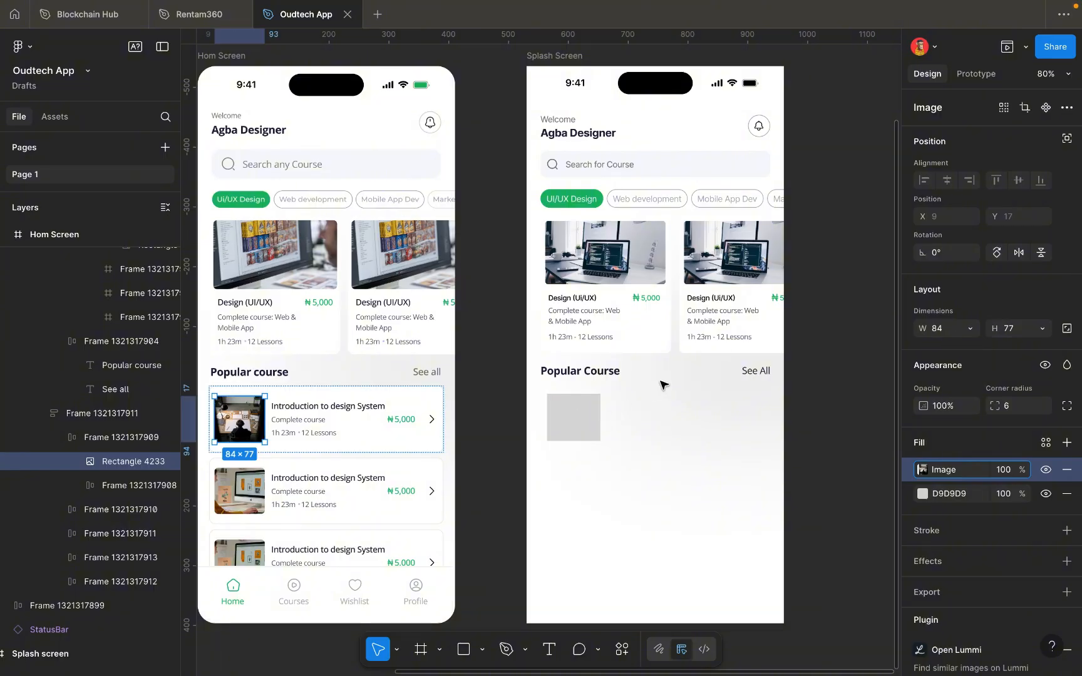
left_click(596, 418)
left_click(950, 331)
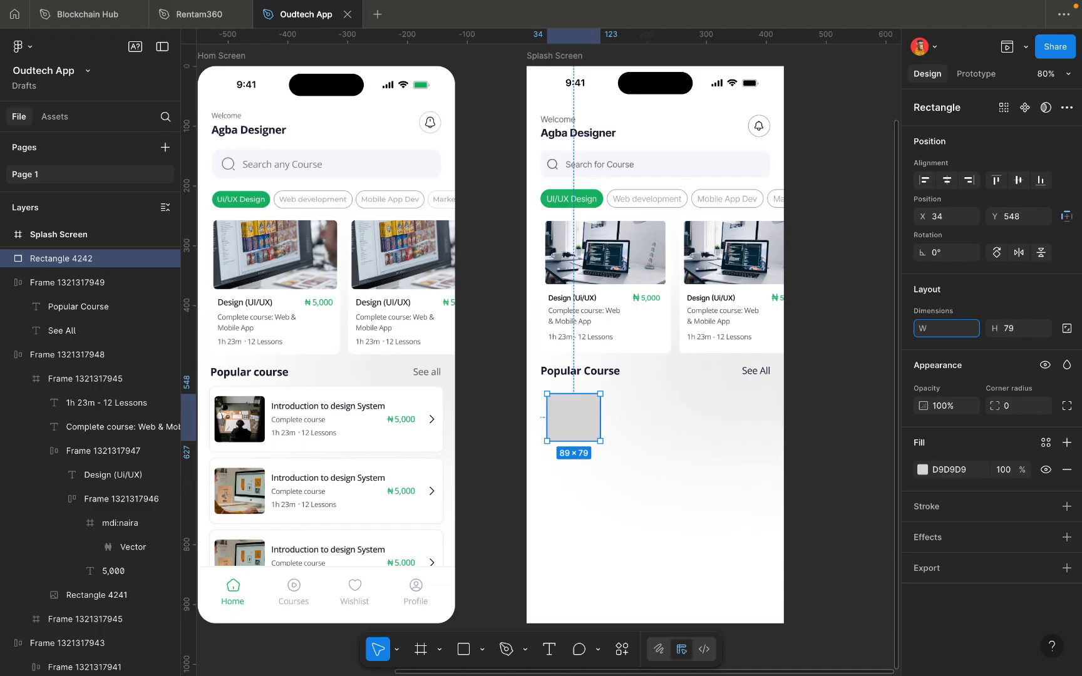
left_click(1028, 329)
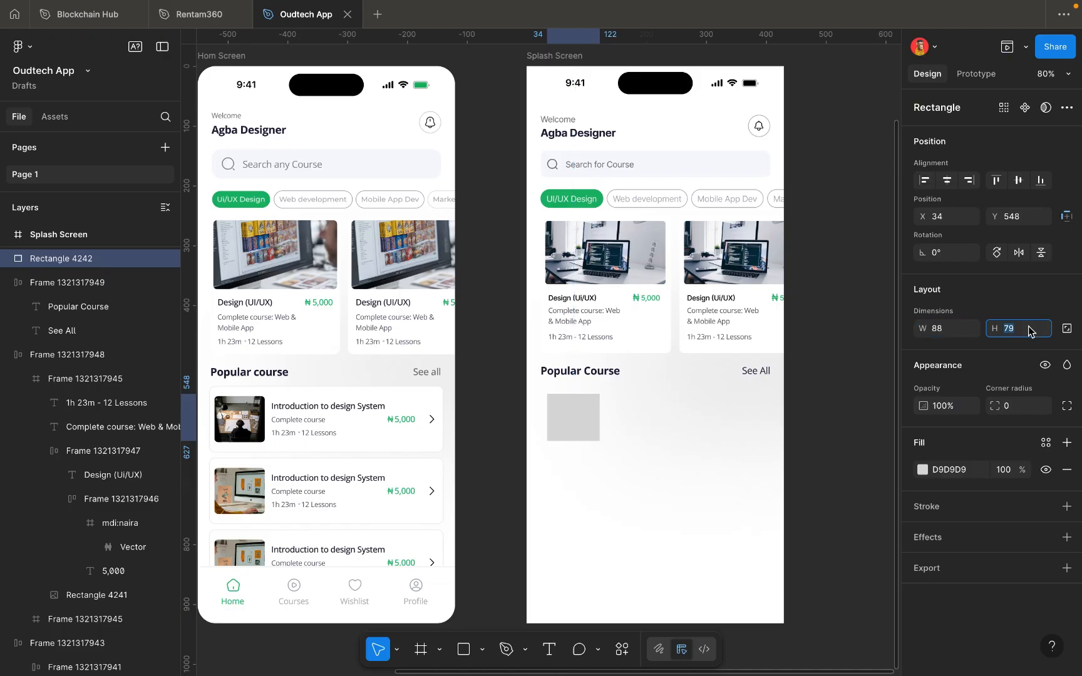
type("7")
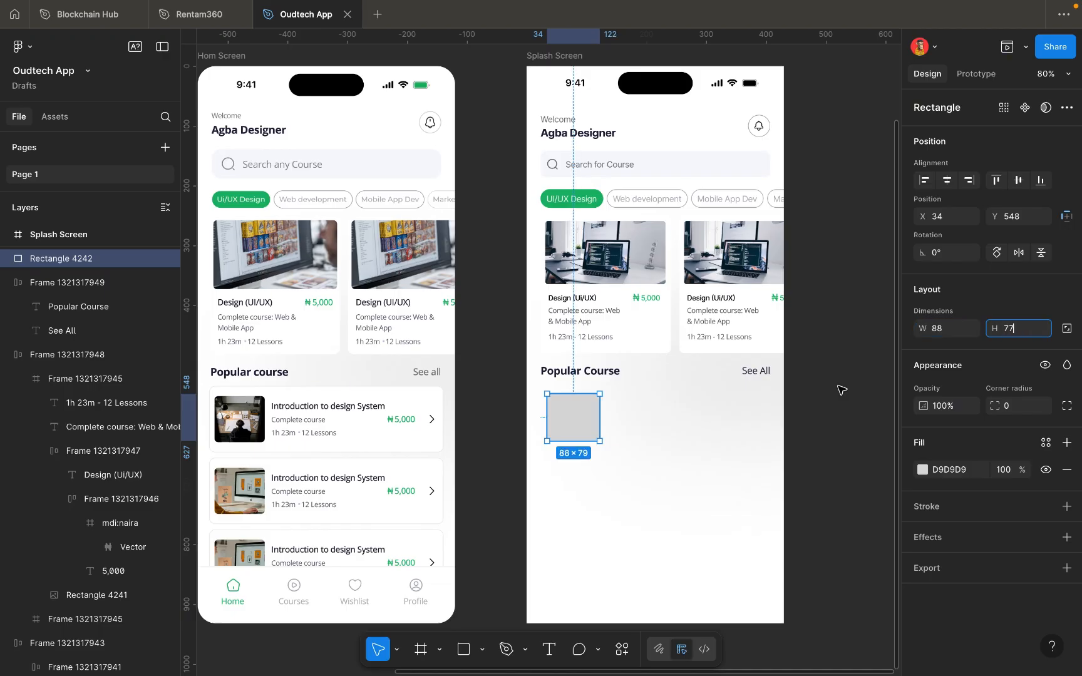
left_click(777, 422)
left_click(573, 428)
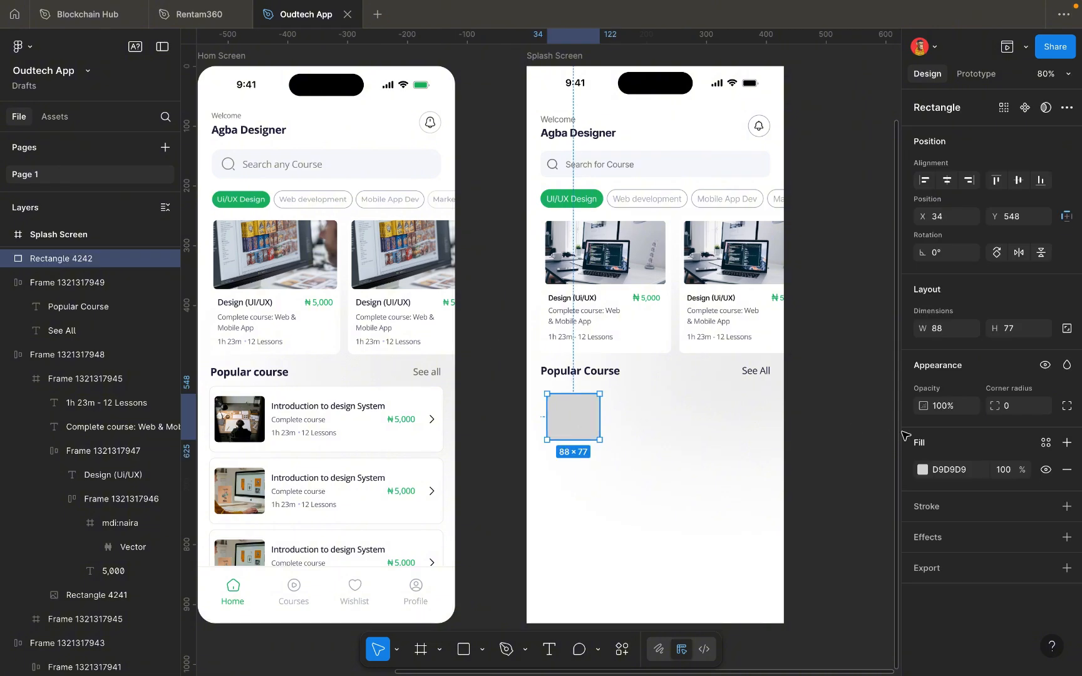
Round the grey thumbnail rectangle's corners with a radius of 7.
left_click(1016, 406)
key("BackSpace")
type("1")
key("Down")
left_click(612, 474)
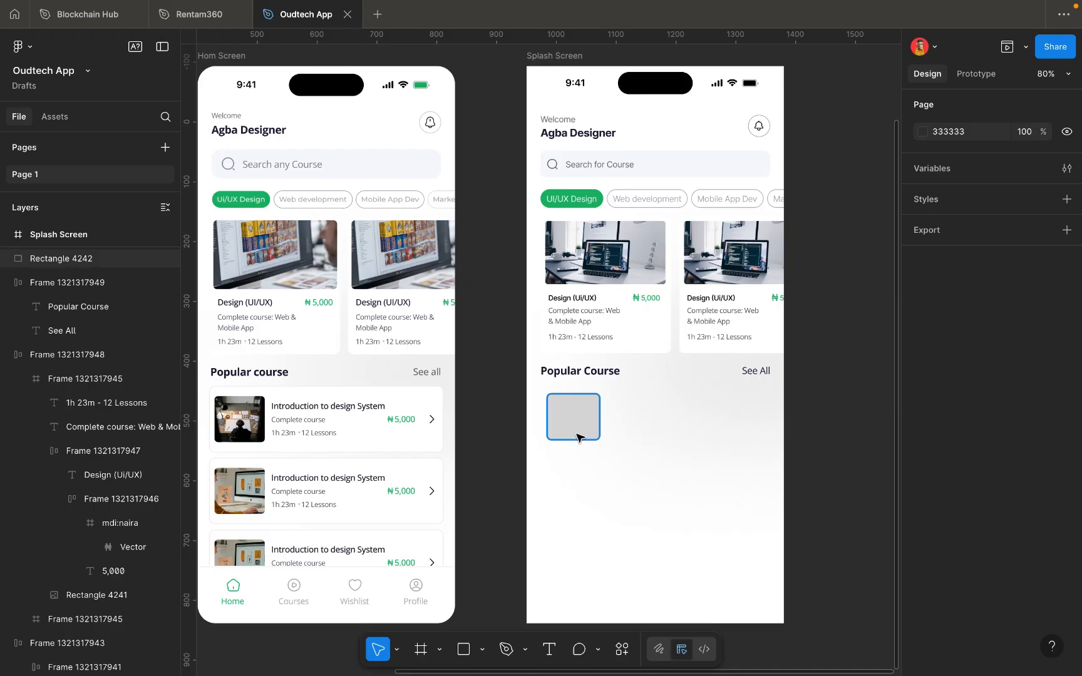
Move the thumbnail rectangle to X 23, Y 538, aligned with the start of the "Popular Course" heading.
left_click(579, 435)
left_click_drag(575, 429, 572, 424)
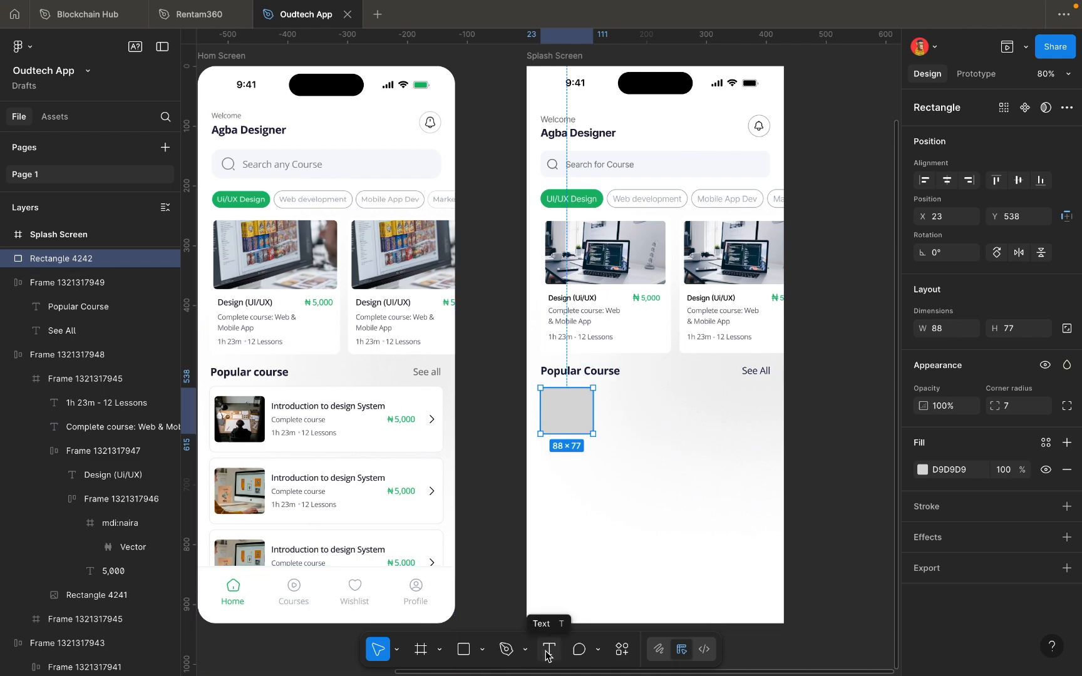
left_click(617, 435)
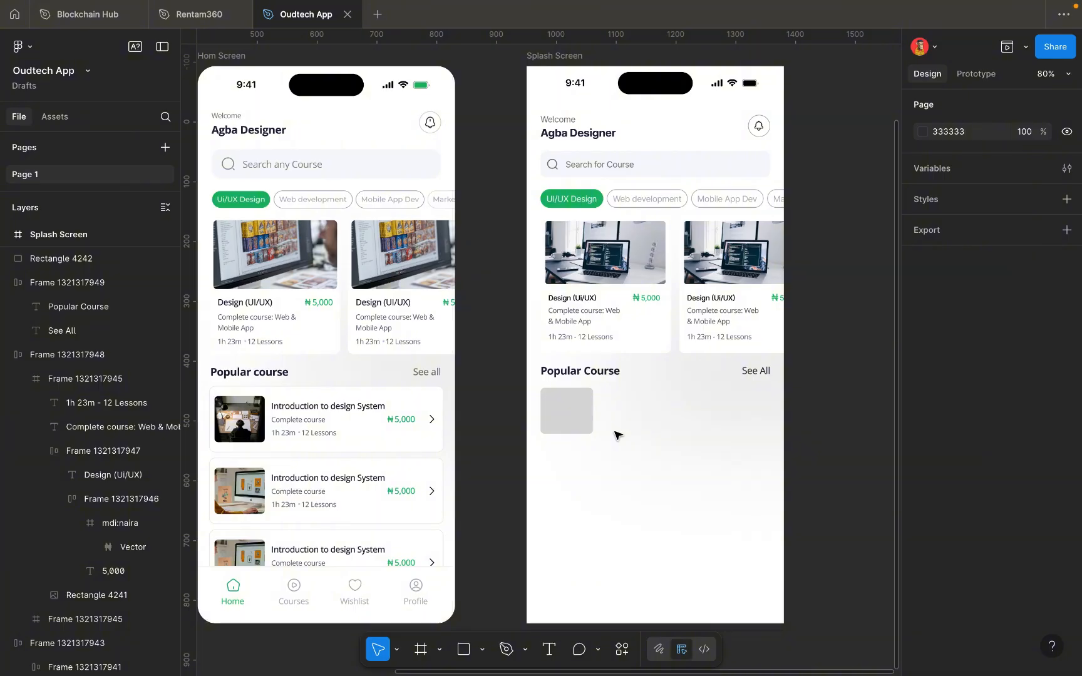
Add the text "Introduction to design System" beside the thumbnail rectangle as the course title.
key("t")
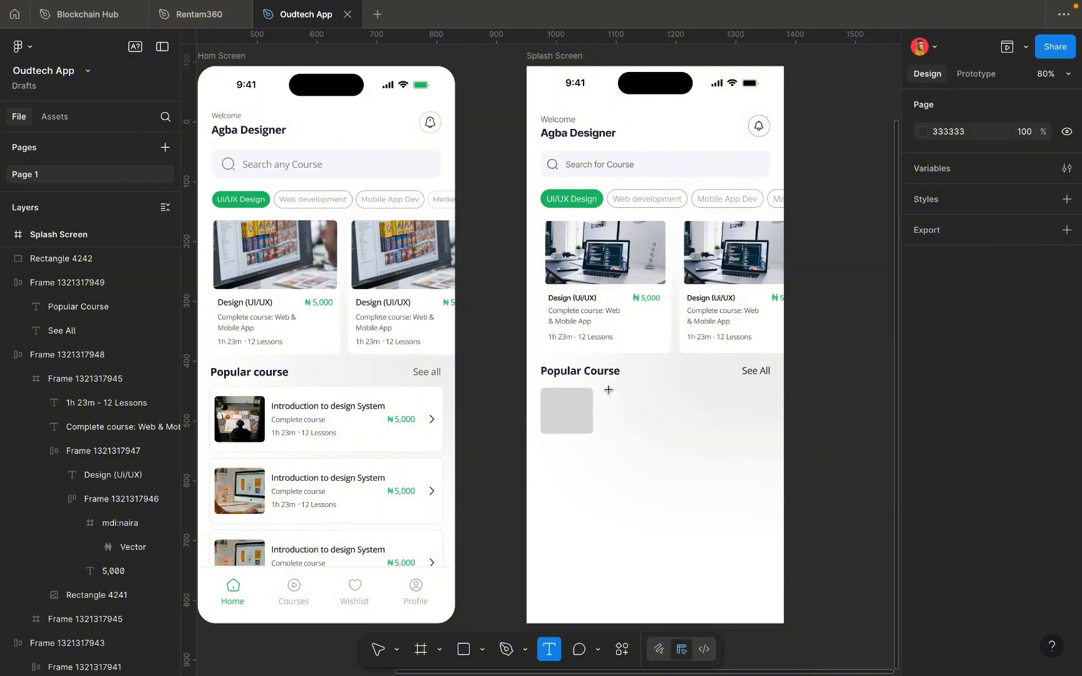
left_click(608, 390)
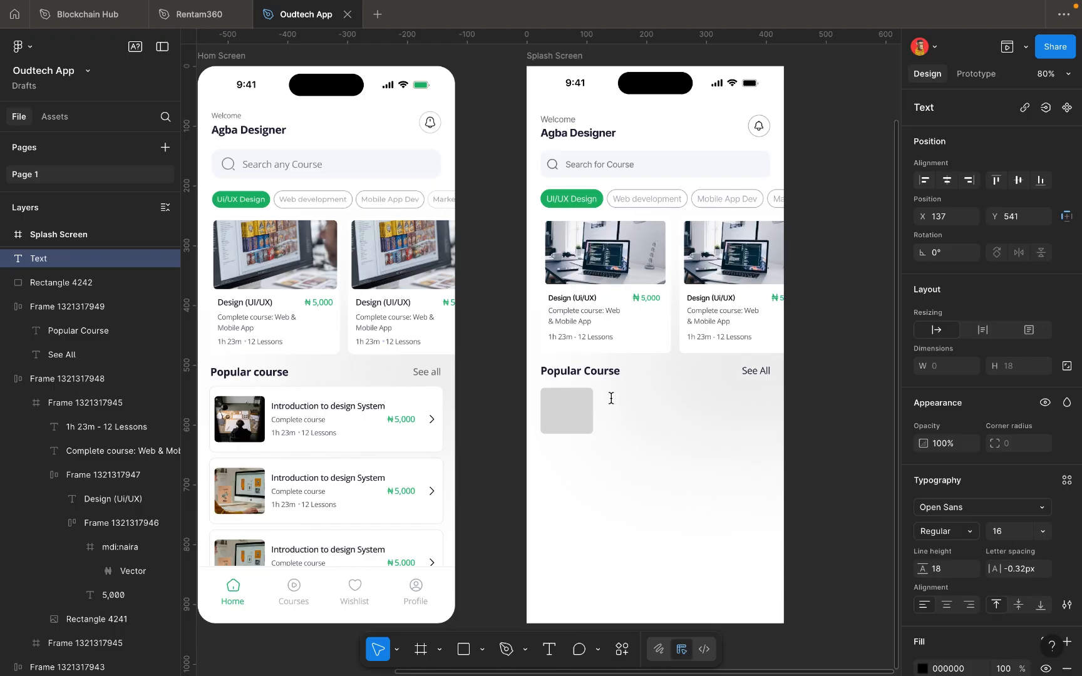
type("Introductio")
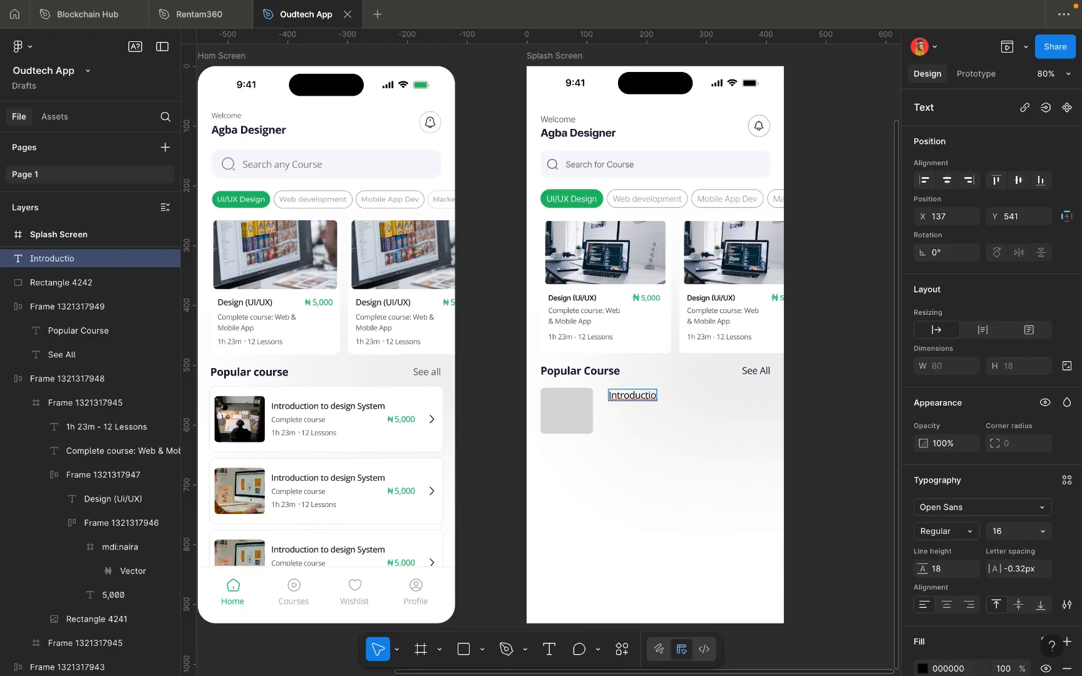
type("n to desi")
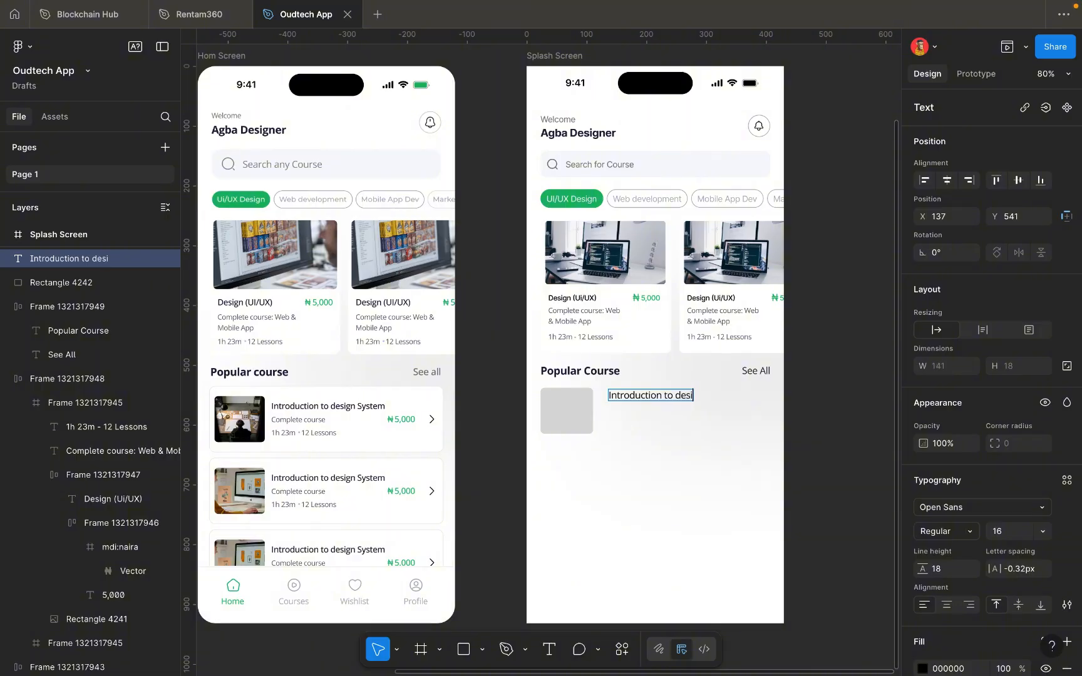
type("gn System")
scroll(619, 448, "up", 1)
key("Escape")
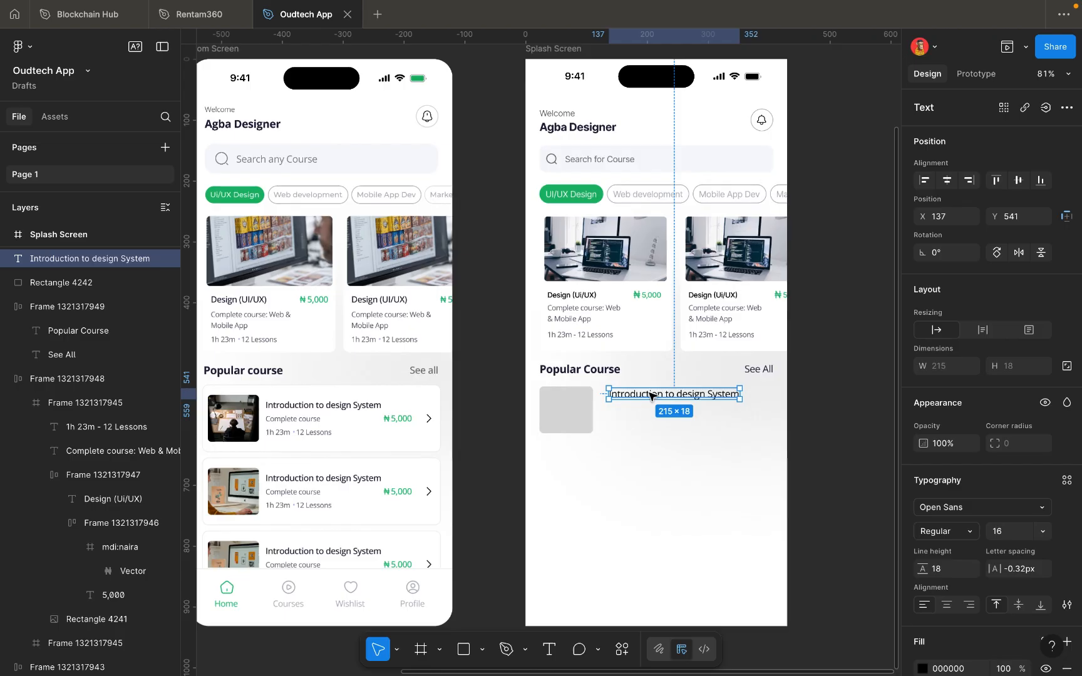
Move the "Introduction to design System" title to X 128, Y 545 and set its font weight to Medium.
left_click_drag(651, 394, 645, 397)
scroll(645, 397, "up", 2)
scroll(644, 397, "up", 2)
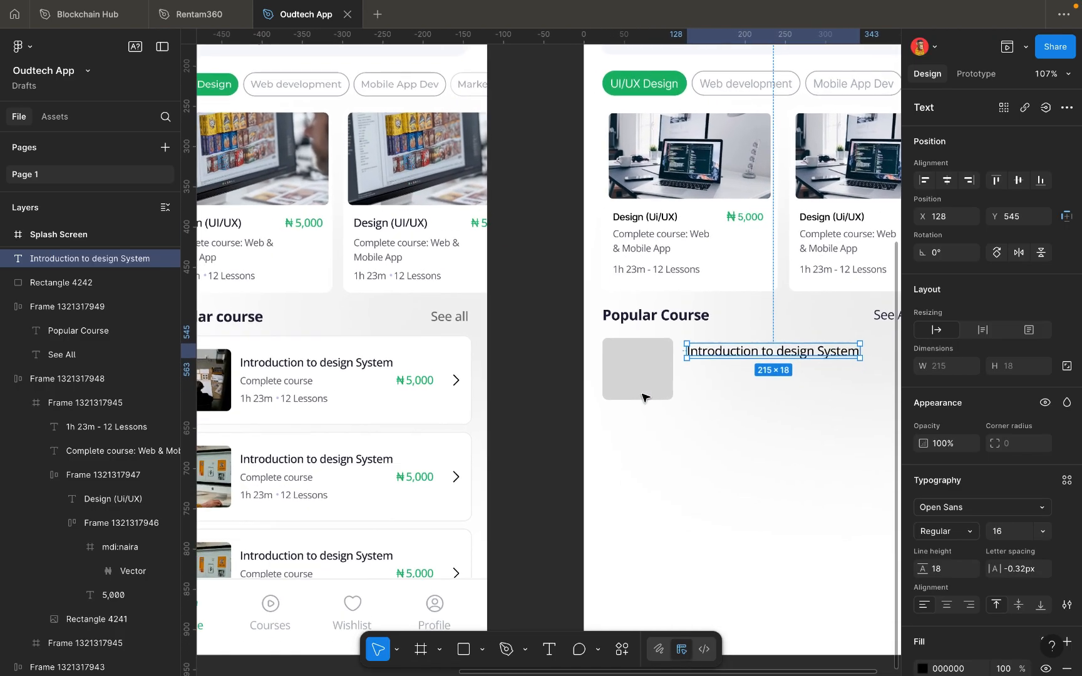
scroll(643, 397, "right", 2)
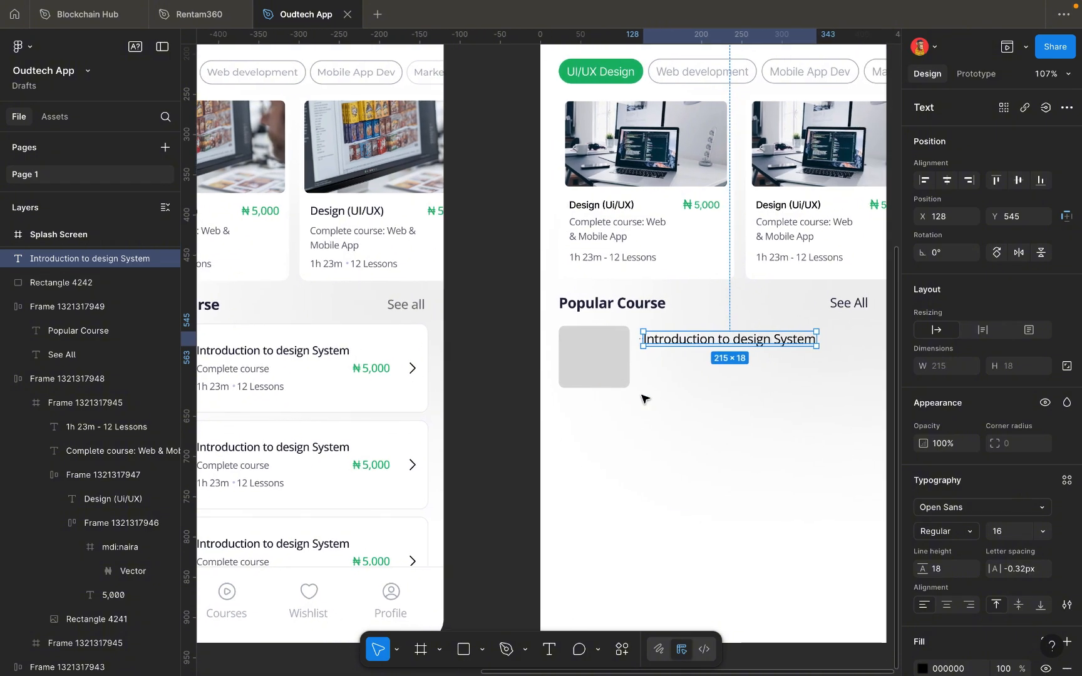
scroll(645, 397, "down", 1)
scroll(643, 396, "left", 2)
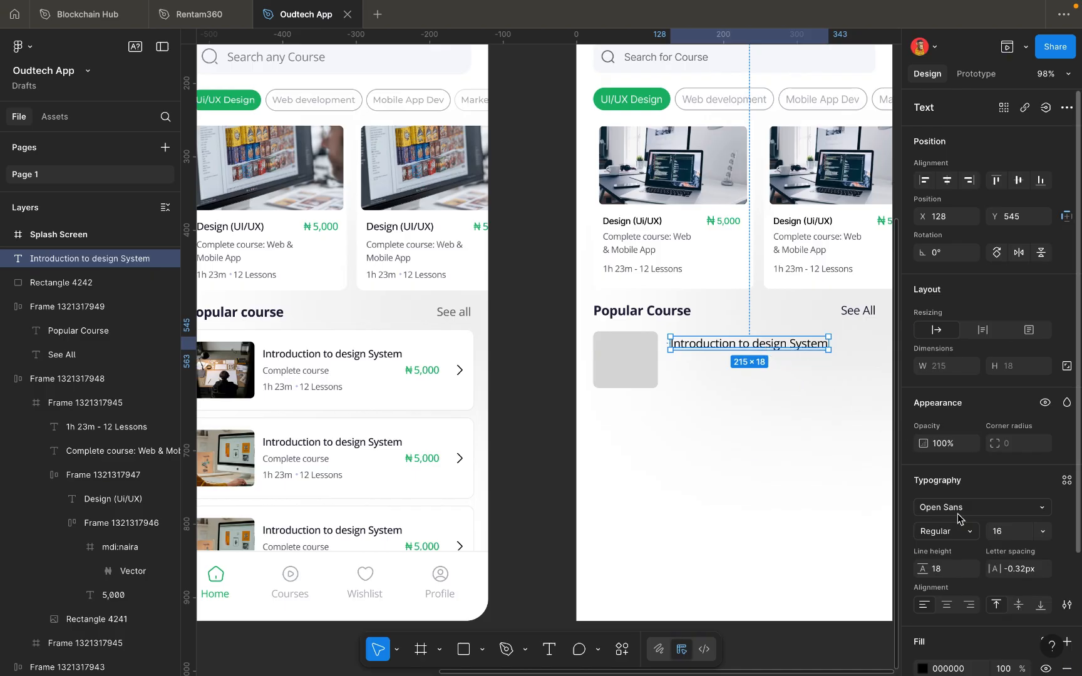
left_click(956, 530)
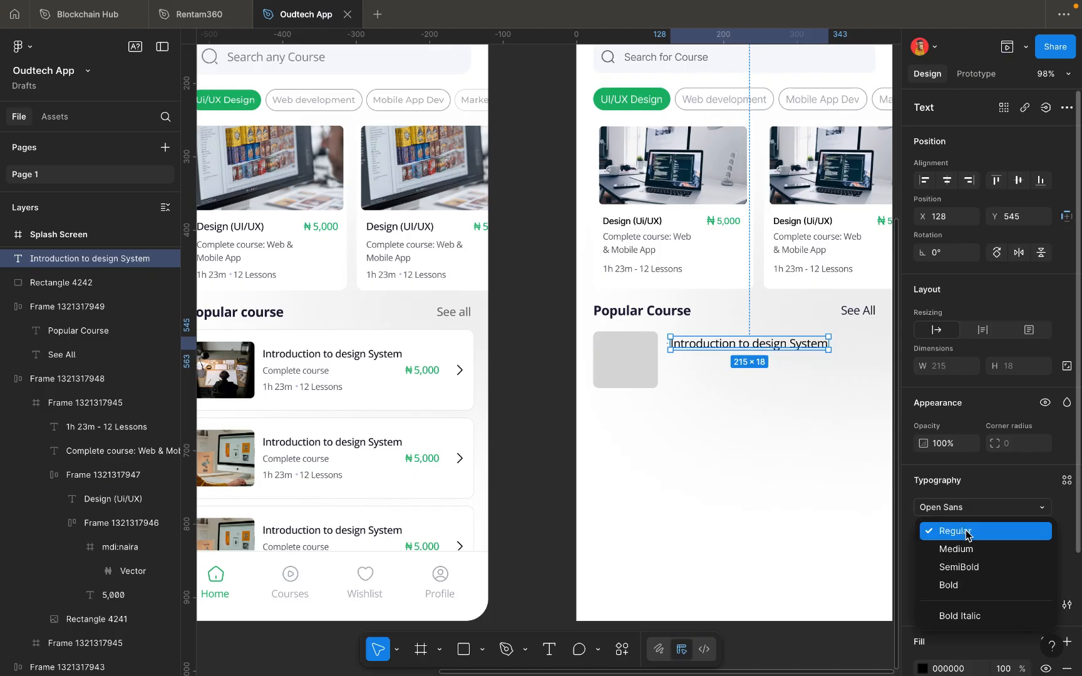
left_click(965, 548)
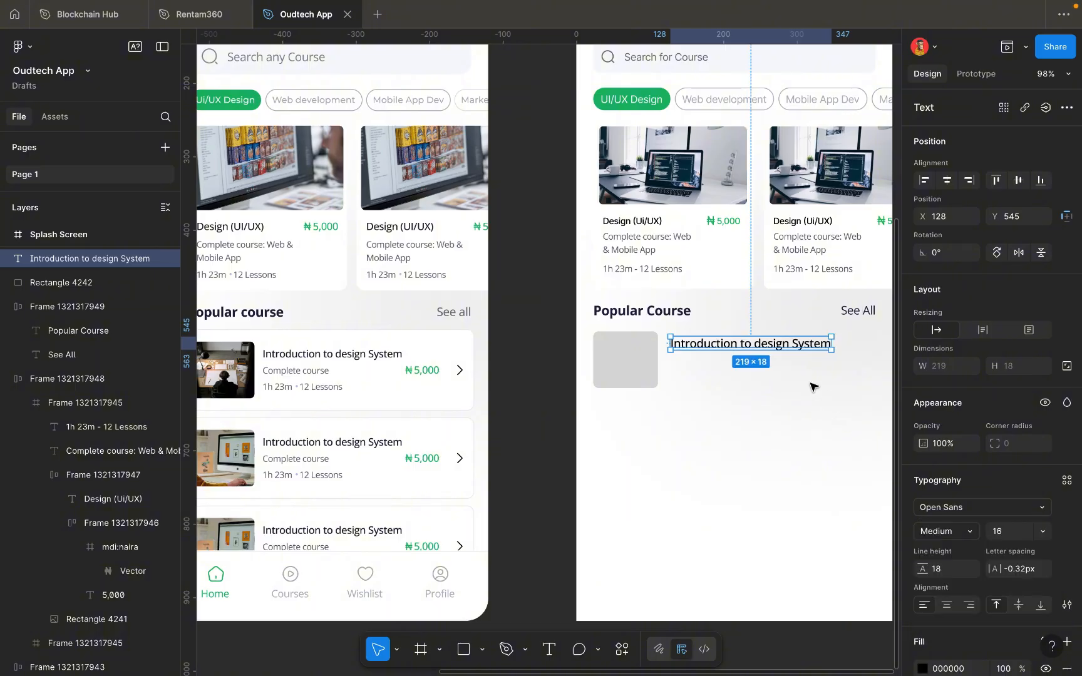
Duplicate the course title directly below at Y 568 and change the copy's text to "Complete Course".
left_click_drag(772, 348, 768, 359)
double_click(767, 358)
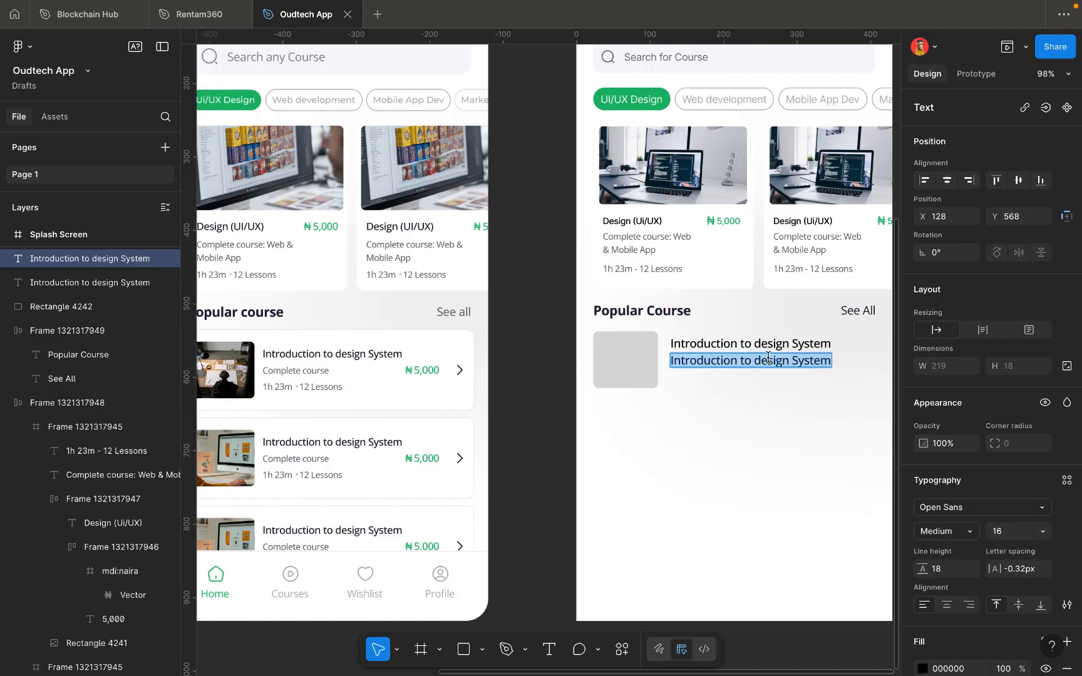
key("BackSpace")
type("Com")
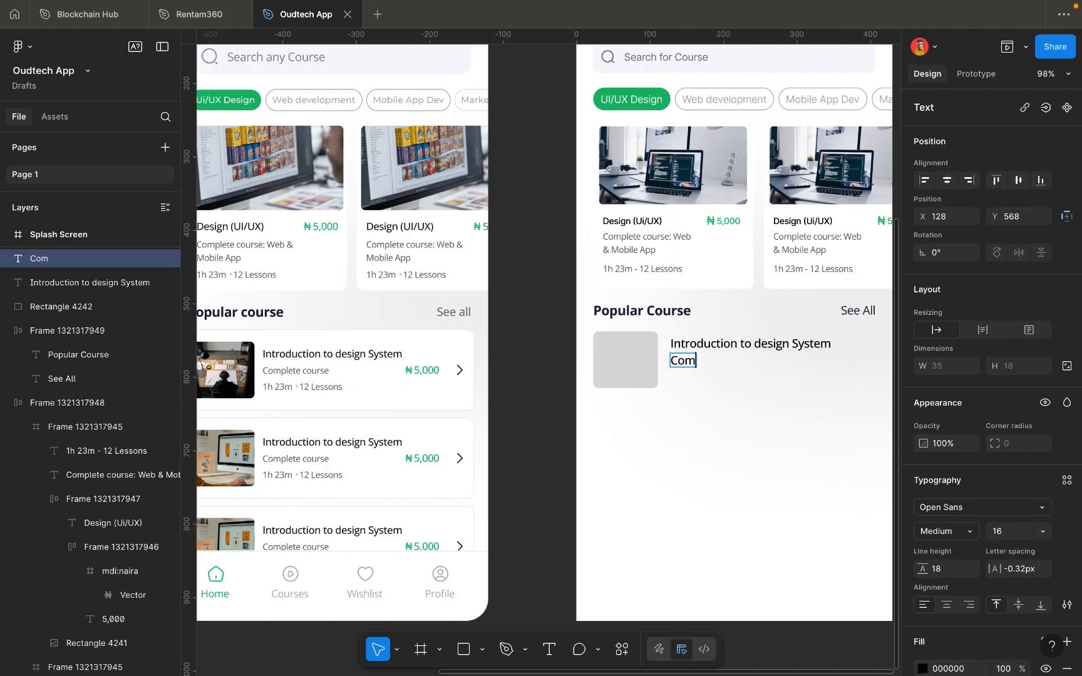
type("plete Course")
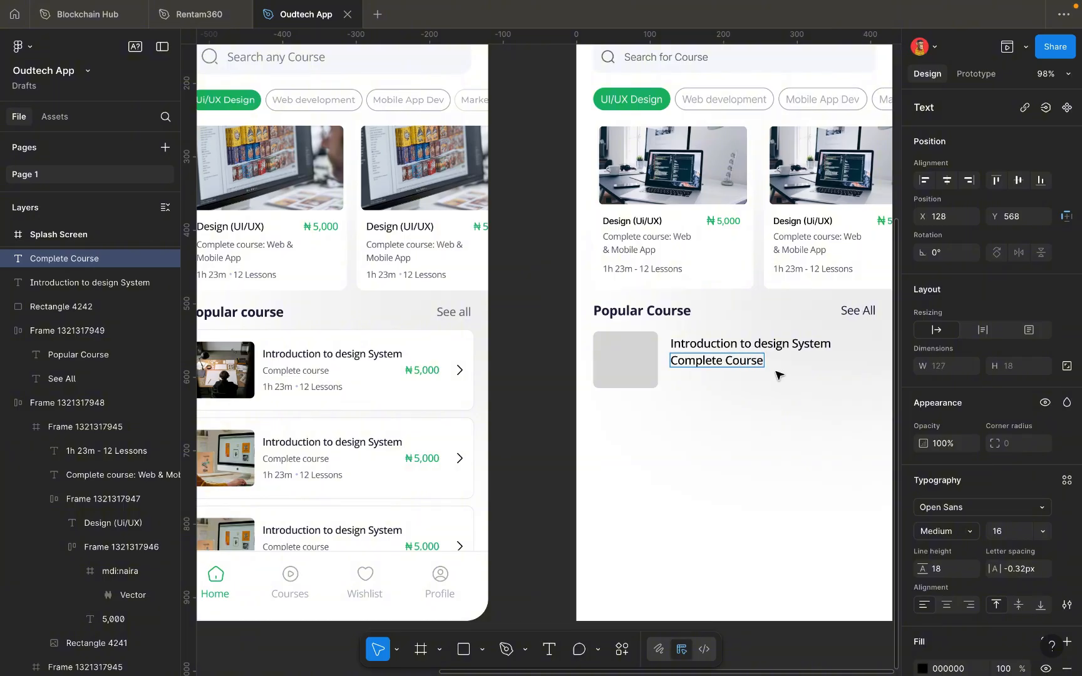
key("Escape")
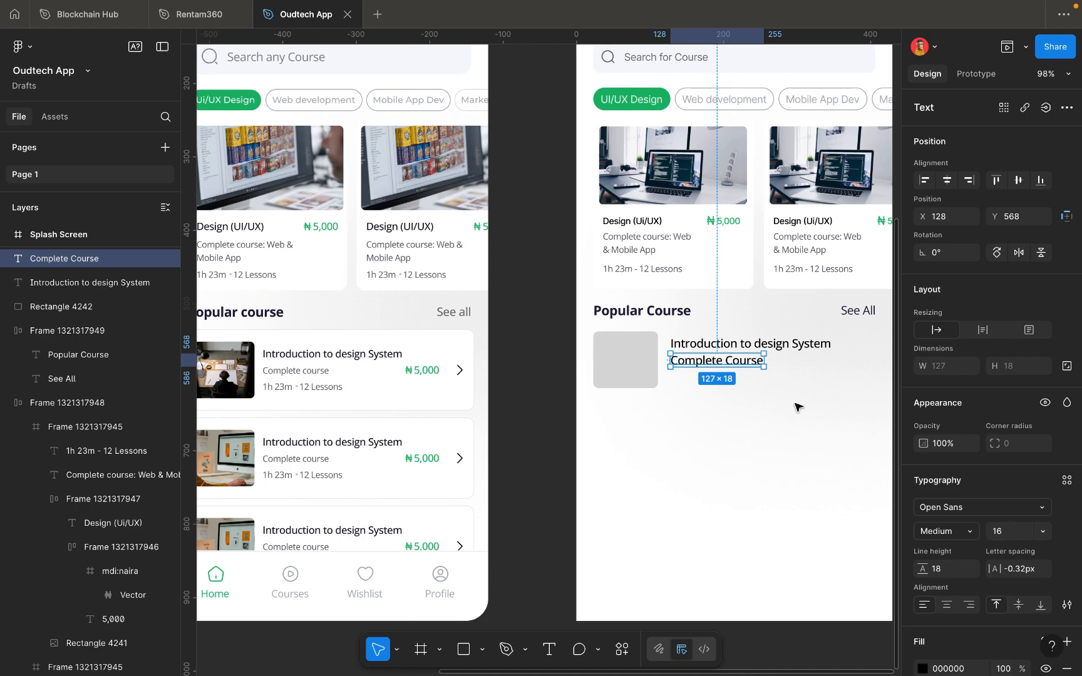
Set the "Complete Course" text to font size 12 and Regular weight.
left_click(1013, 532)
type("13")
key("Return")
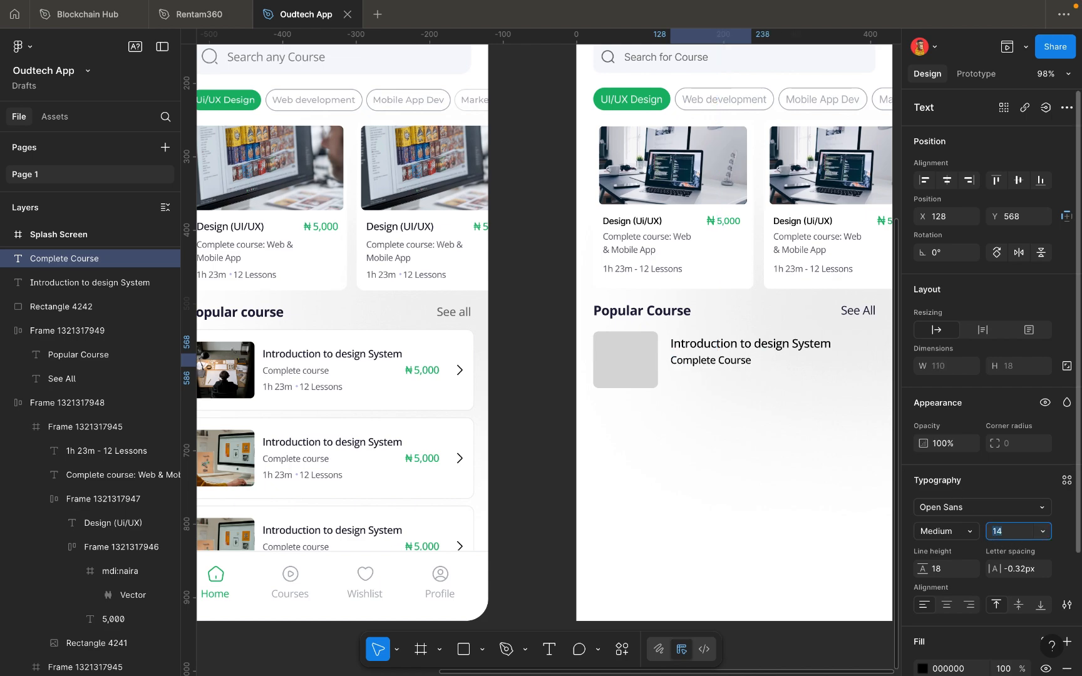
key("Down")
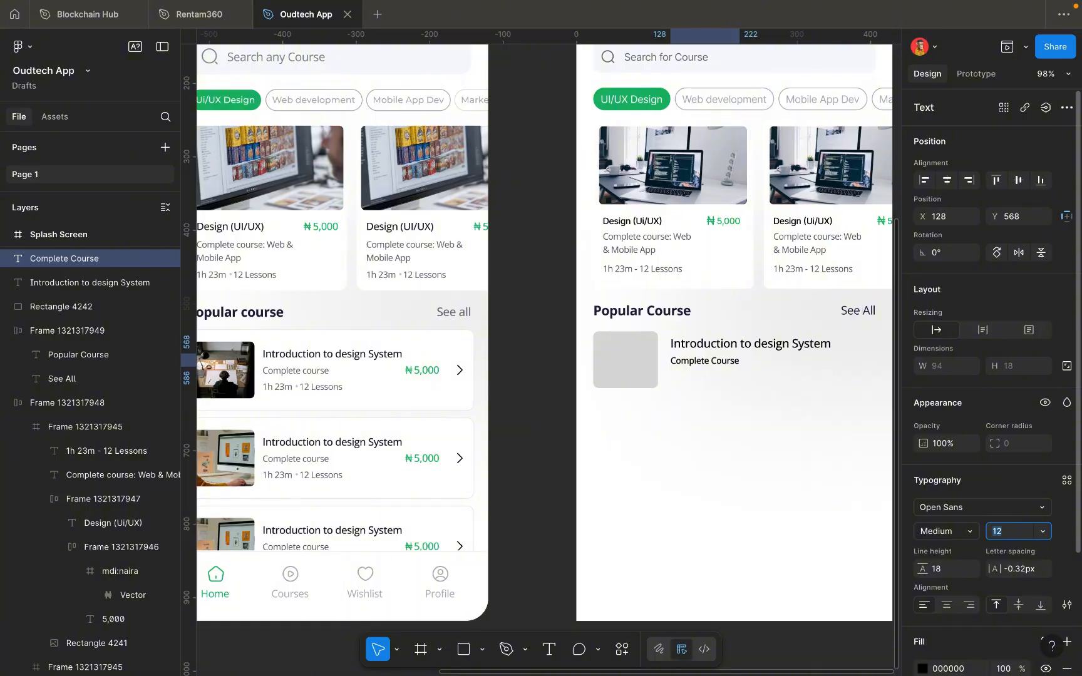
left_click(970, 534)
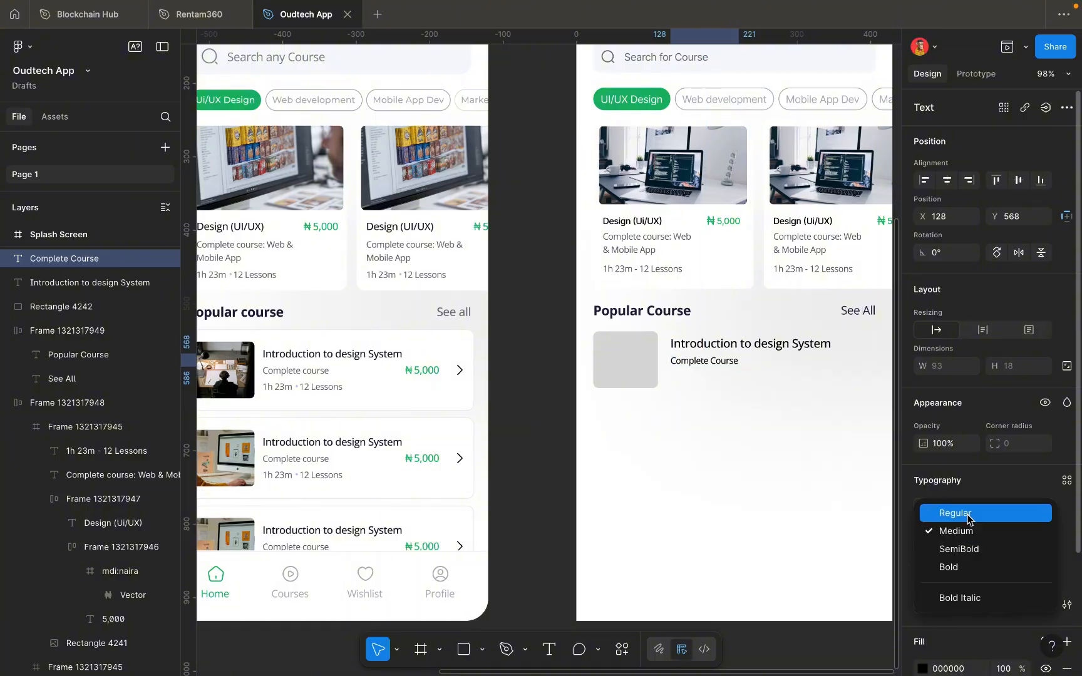
left_click(967, 515)
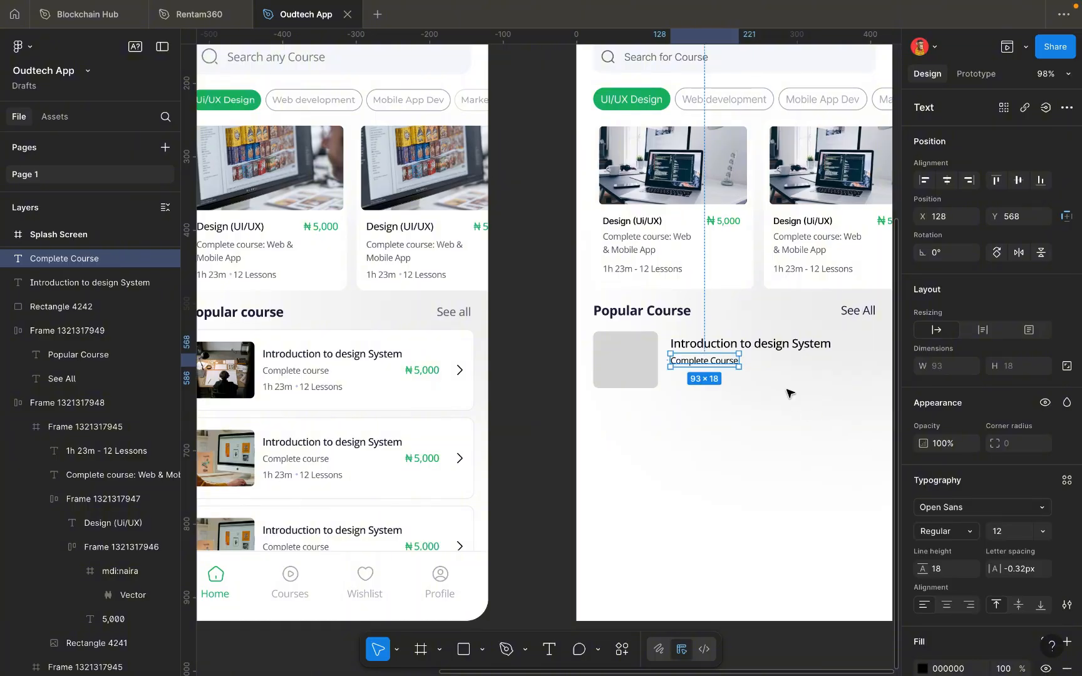
Recolor the "Complete Course" text to 757575 by sampling the dark grey swatch above the screens.
scroll(970, 608, "down", 5)
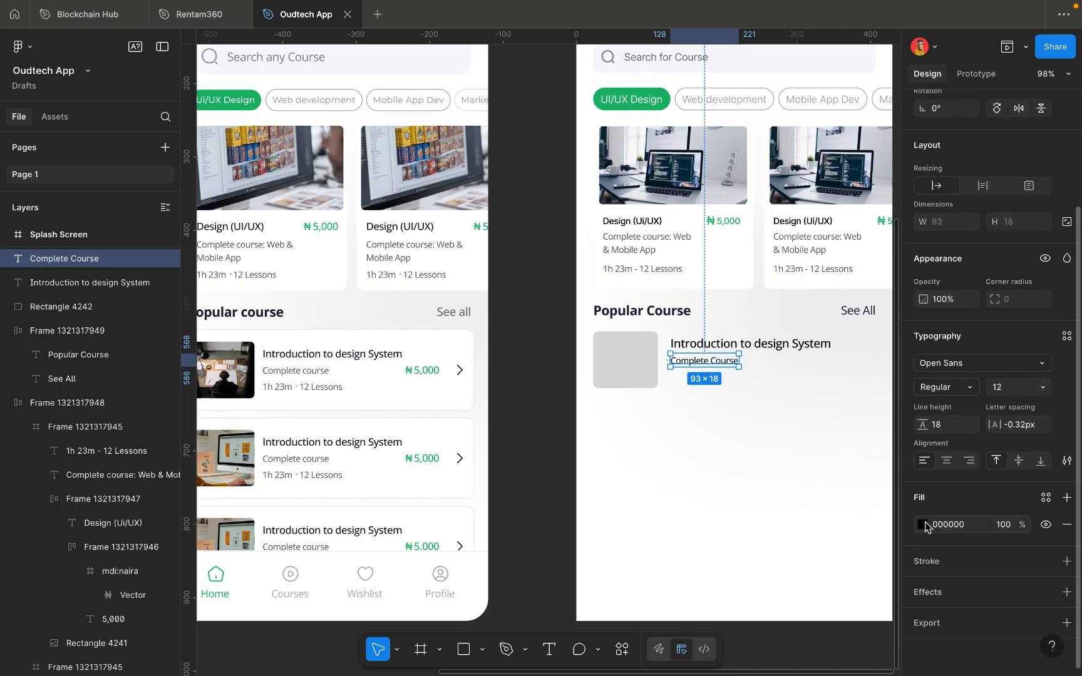
left_click(922, 525)
left_click(741, 509)
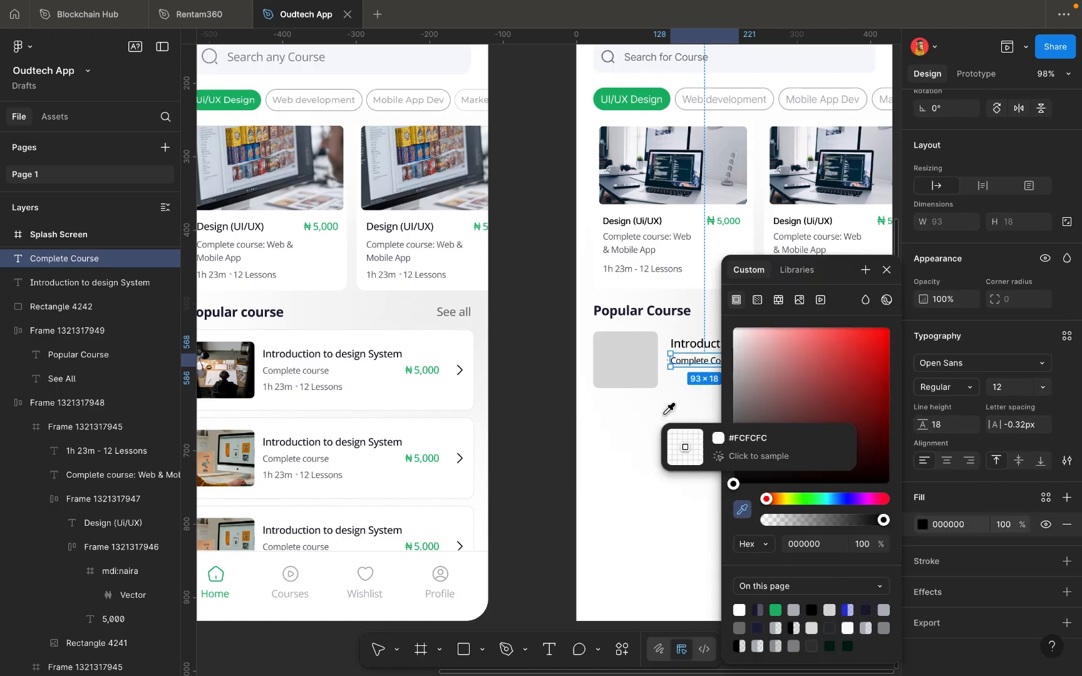
scroll(669, 409, "up", 10)
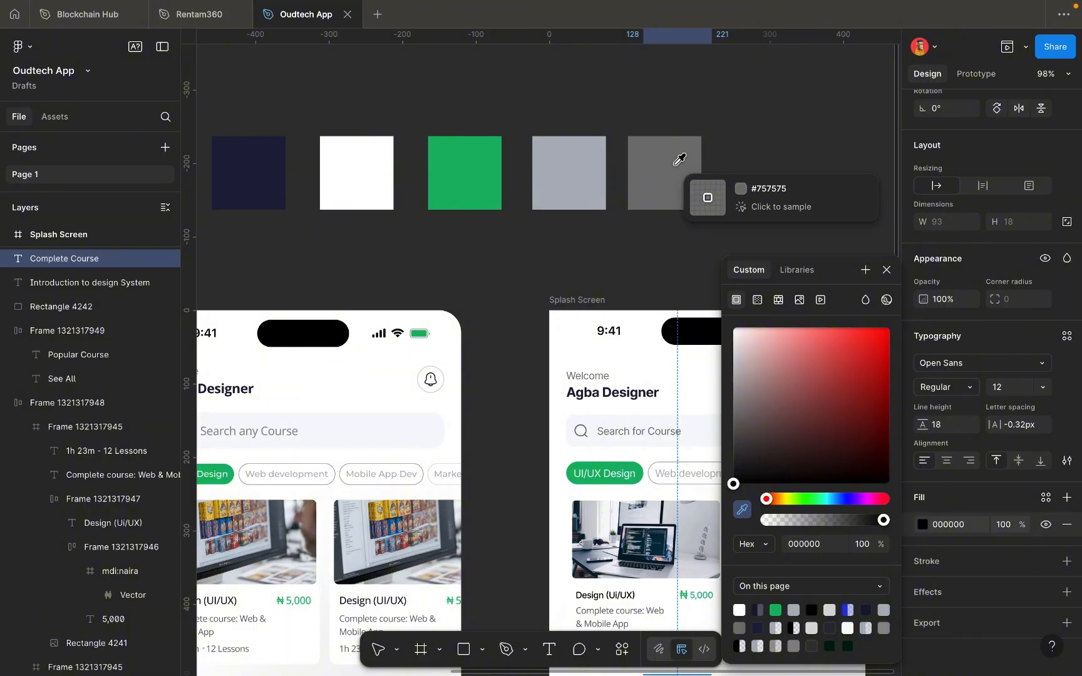
left_click(676, 163)
scroll(664, 452, "down", 8)
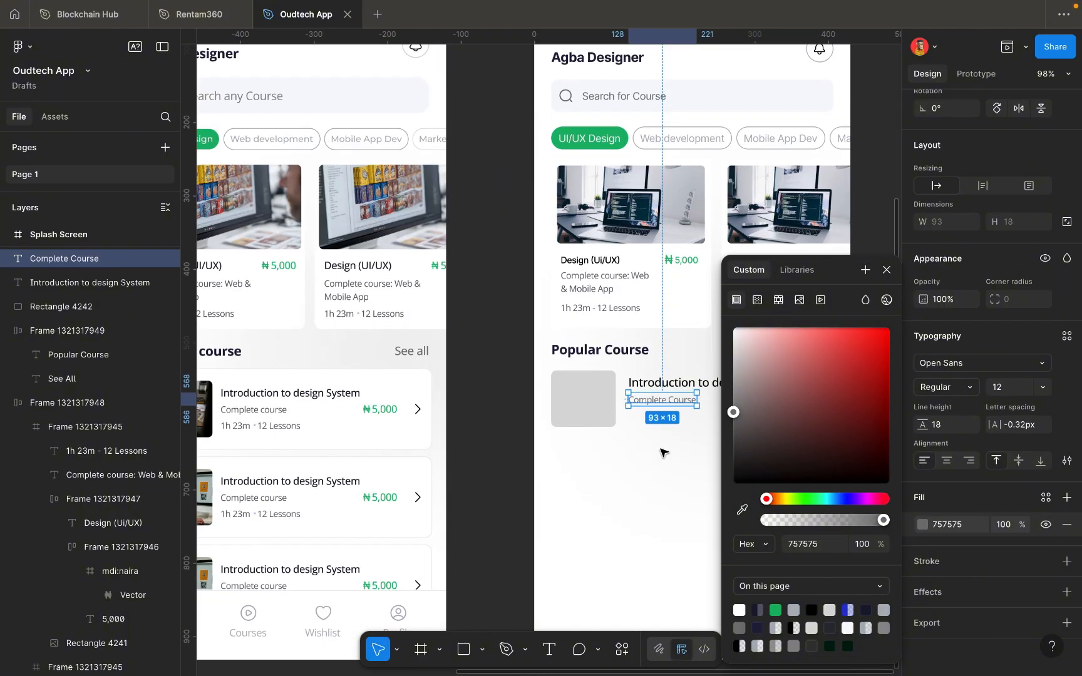
left_click(664, 452)
Duplicate the "1h 23m - 12 Lessons" text from the first UI/UX card and place the copy under "Complete Course" in the Popular Course item.
scroll(663, 451, "left", 2)
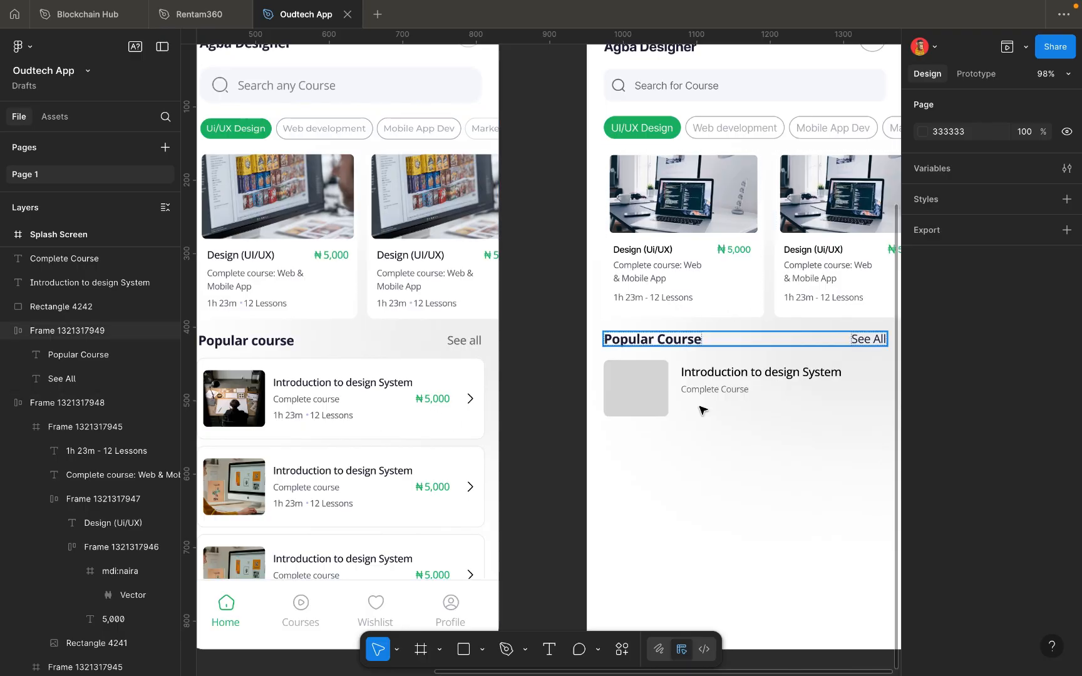
left_click(669, 305)
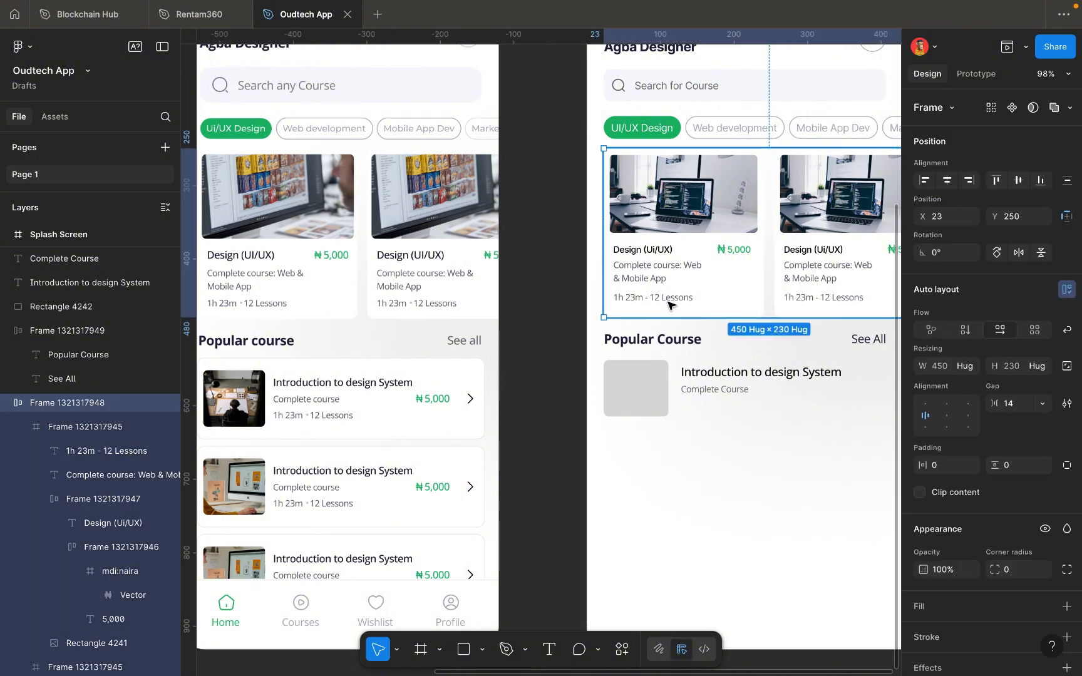
double_click(668, 305)
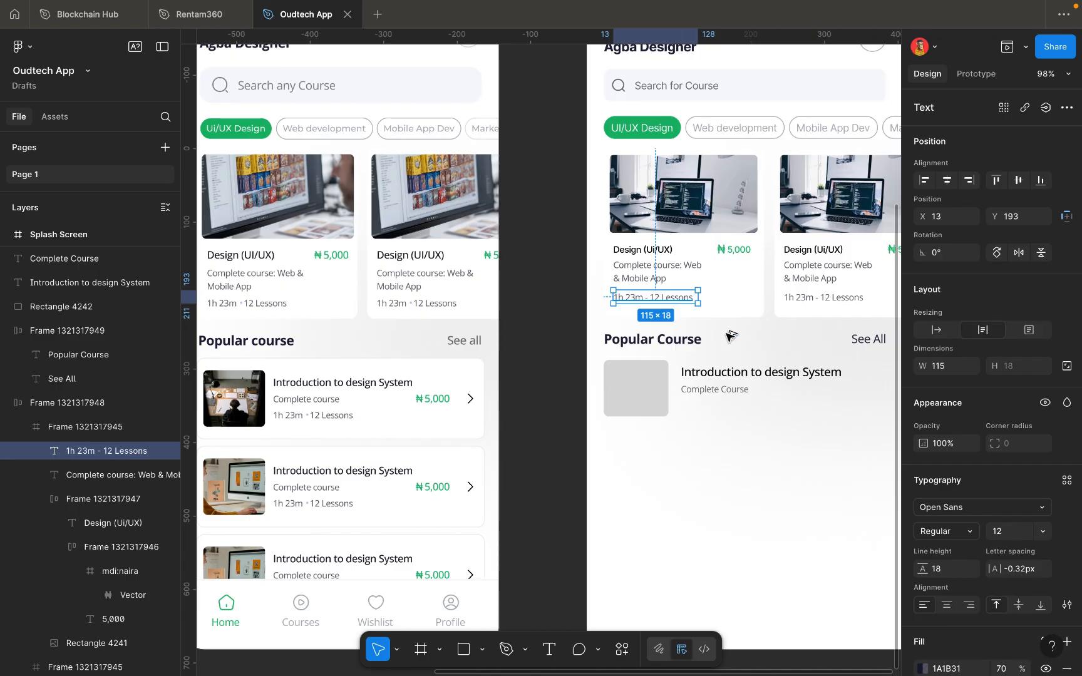
left_click_drag(681, 299, 753, 407)
scroll(736, 411, "up", 2)
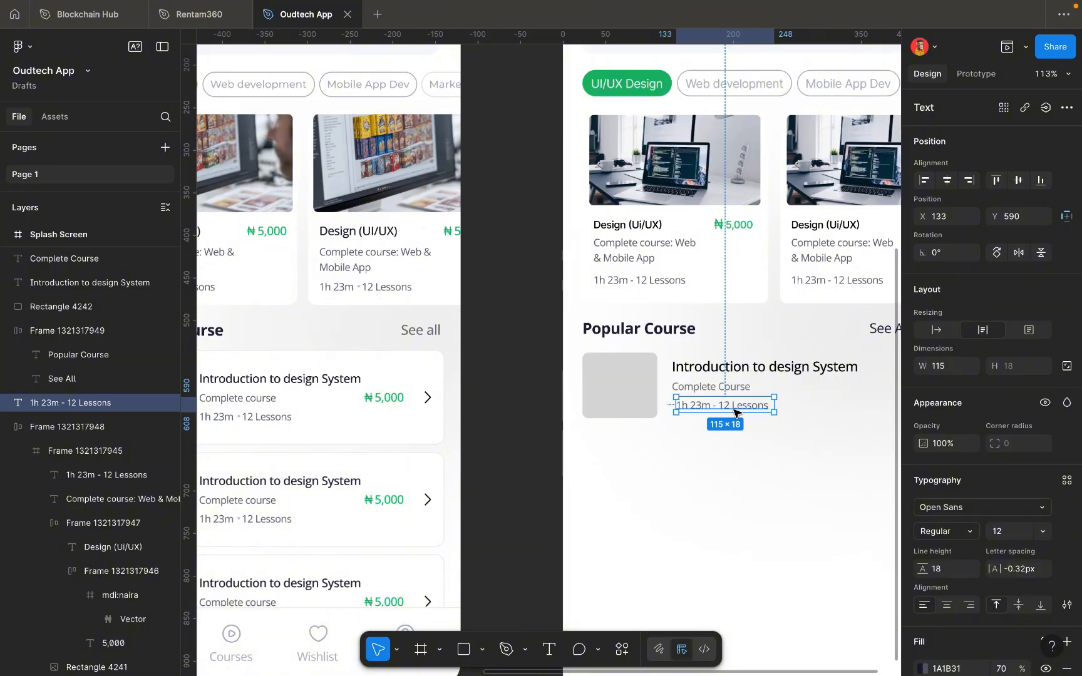
Align the copied "1h 23m - 12 Lessons" text with the course title's left edge at X 128, Y 591.
key("Left")
key("Left")
key("Left")
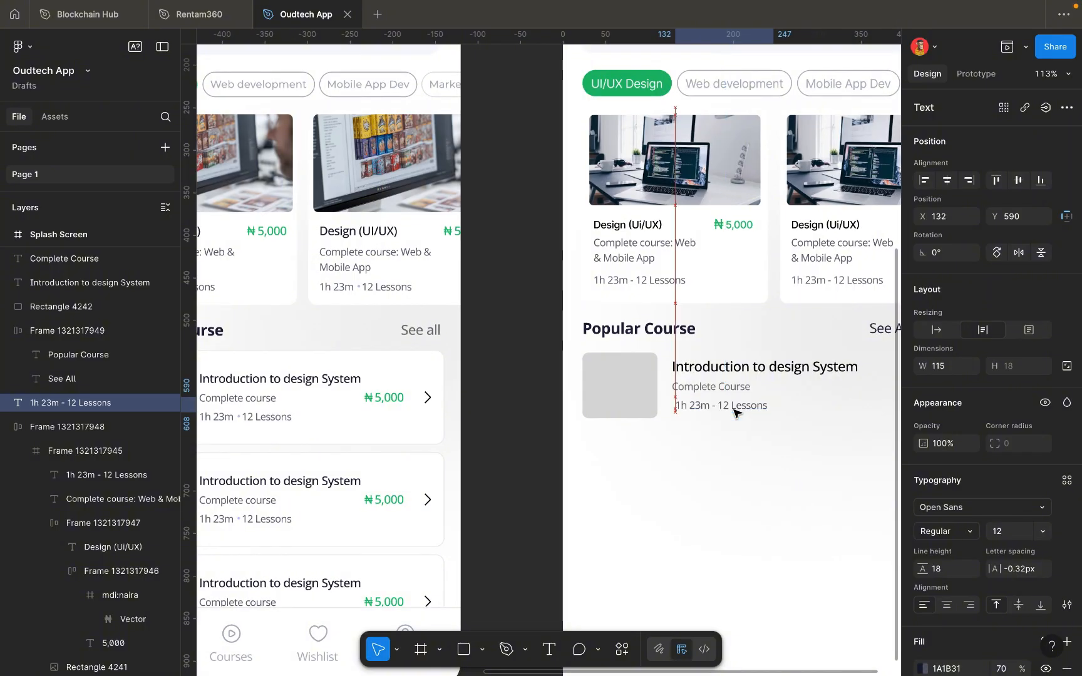
scroll(736, 411, "up", 3)
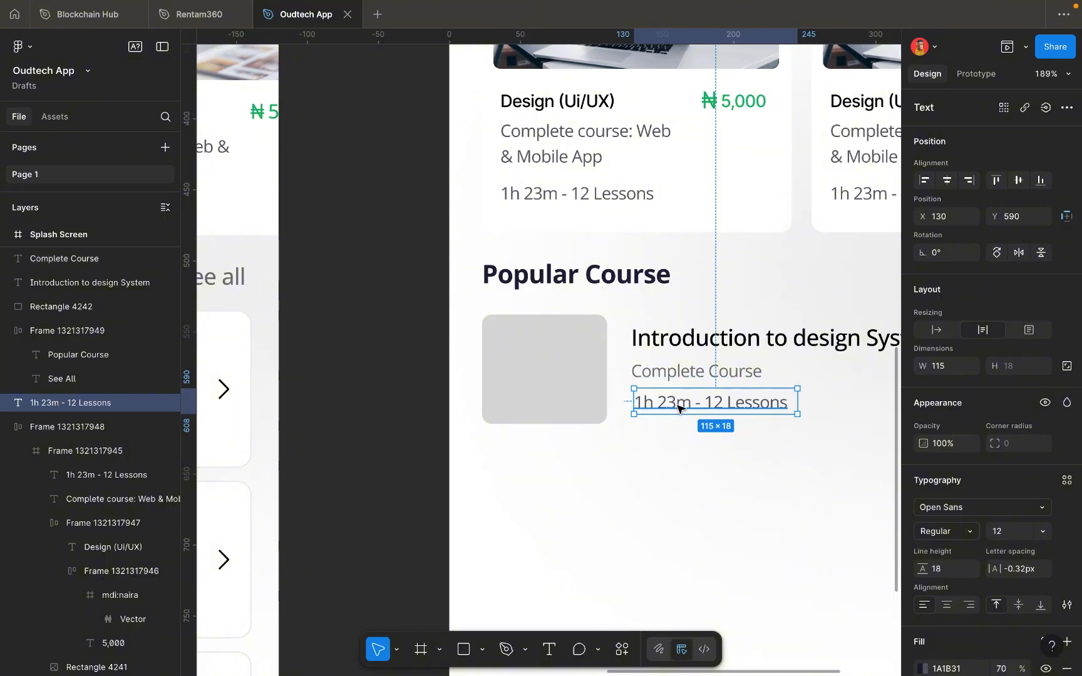
left_click_drag(678, 409, 678, 407)
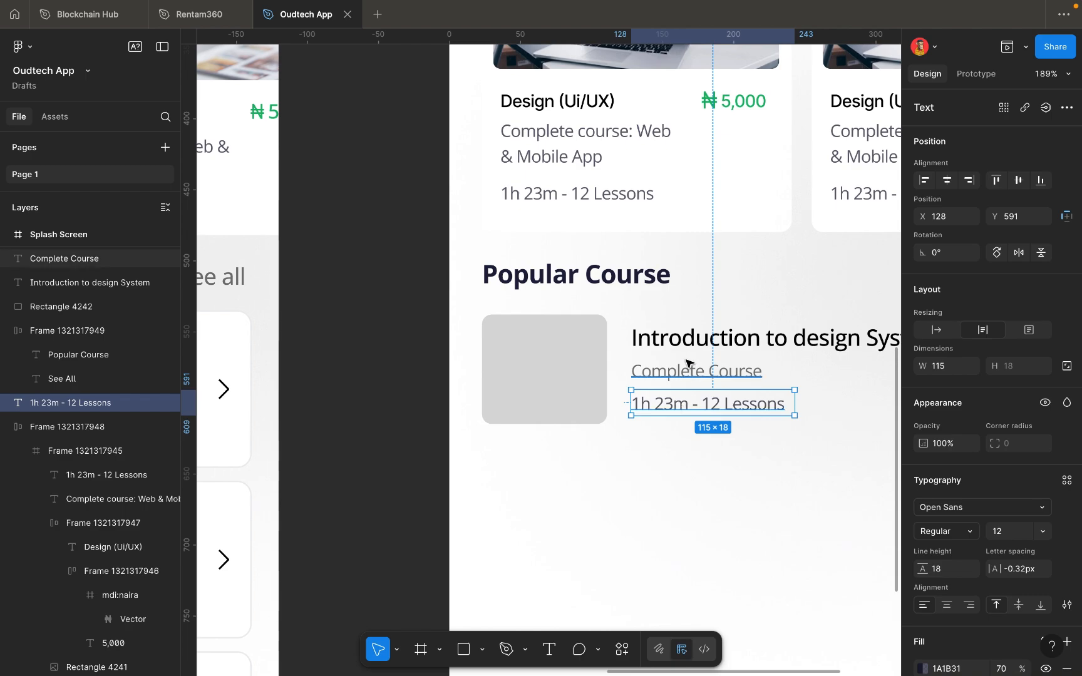
scroll(688, 364, "down", 6)
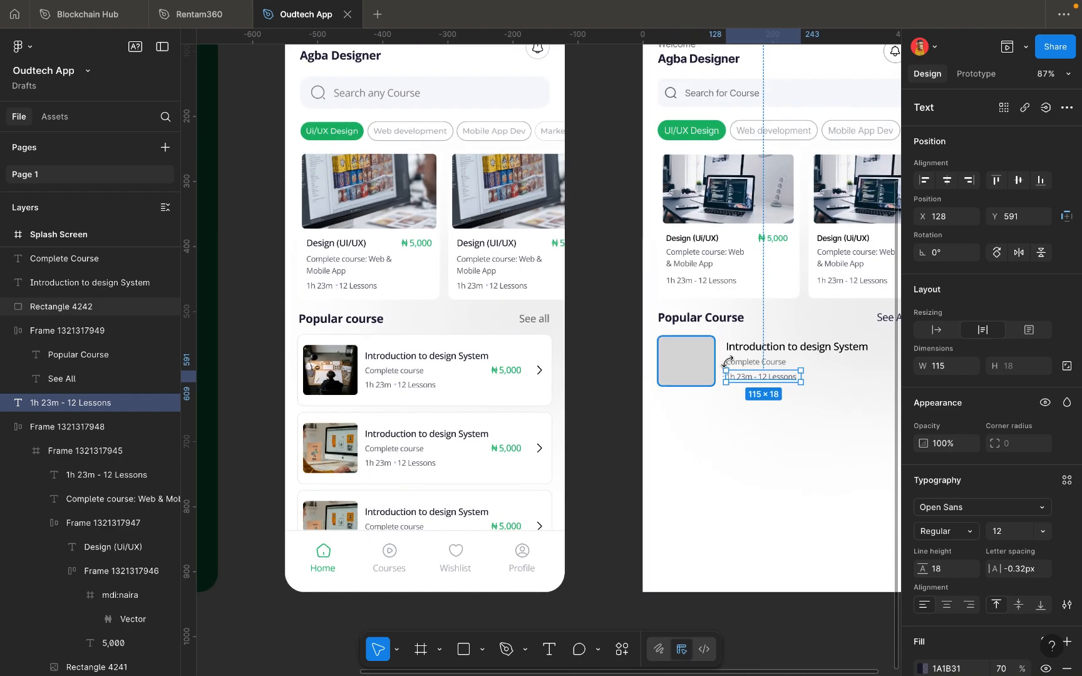
Tighten the list item's line spacing by moving "Complete Course" to Y 566 and "1h 23m - 12 Lessons" to Y 588.
scroll(727, 362, "up", 3)
left_click(749, 365)
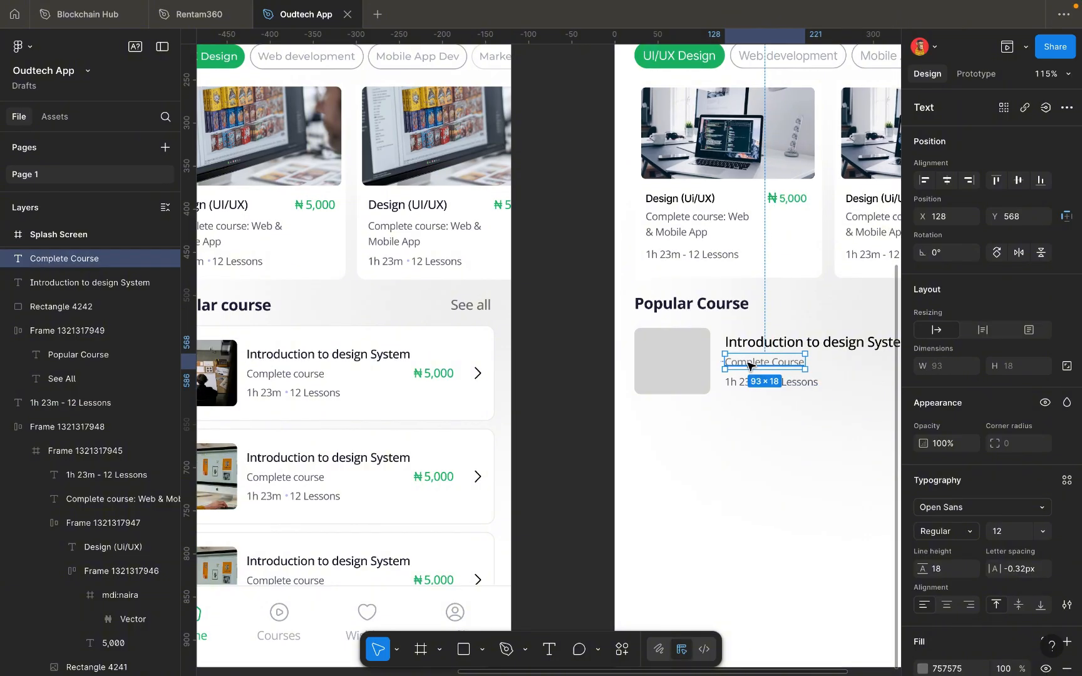
left_click(760, 382)
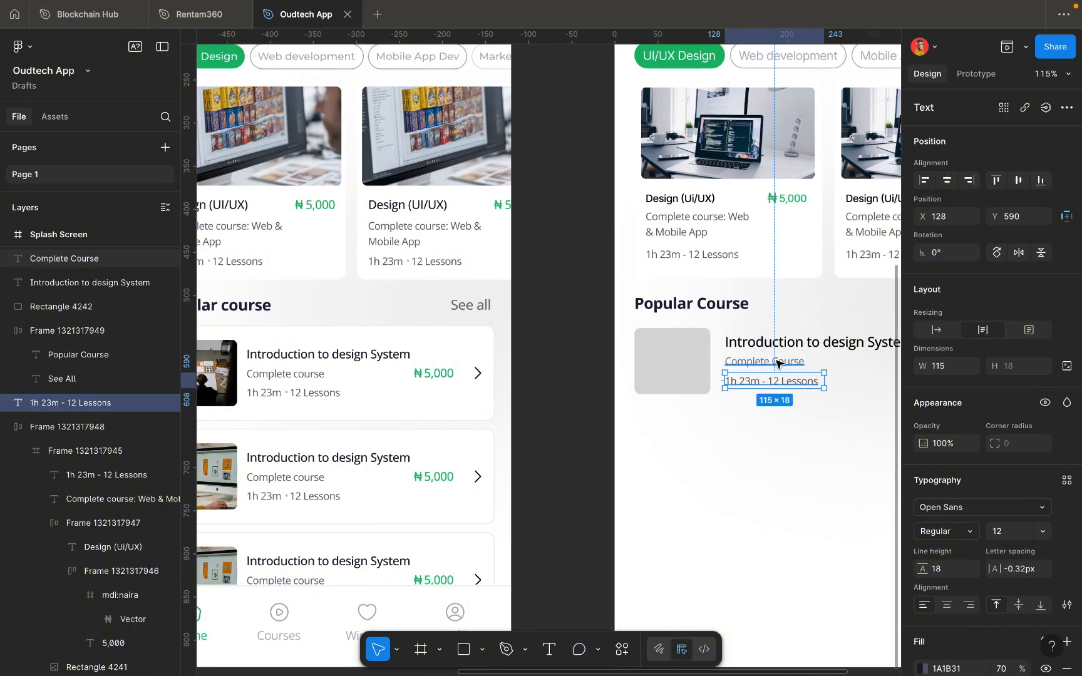
left_click(776, 364)
left_click_drag(776, 363, 776, 363)
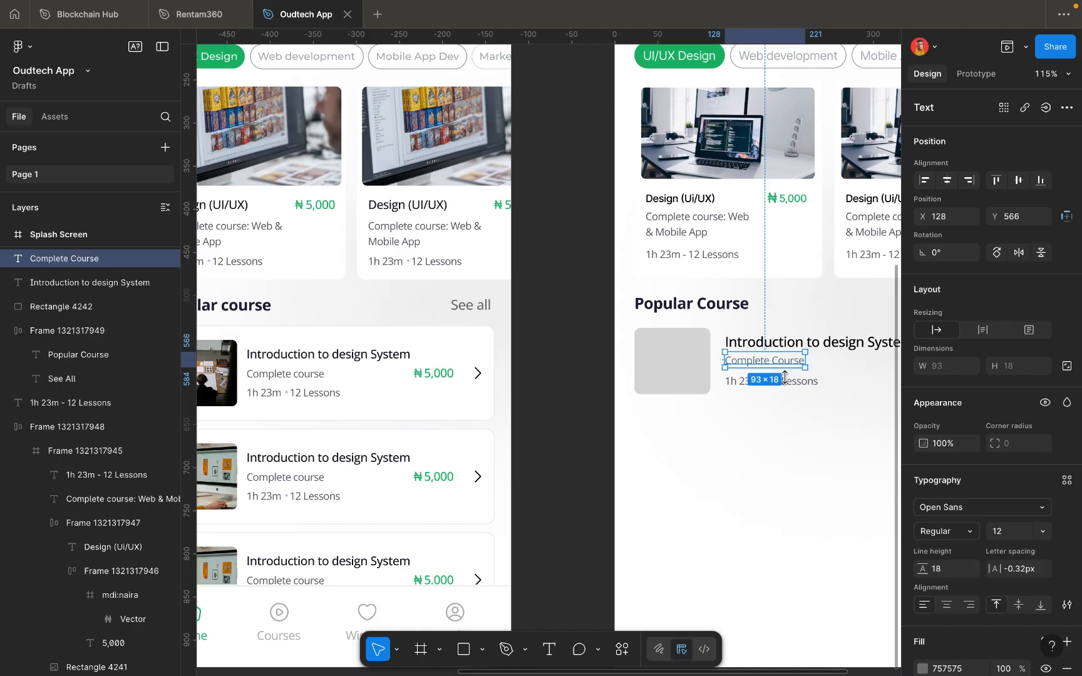
left_click(786, 381)
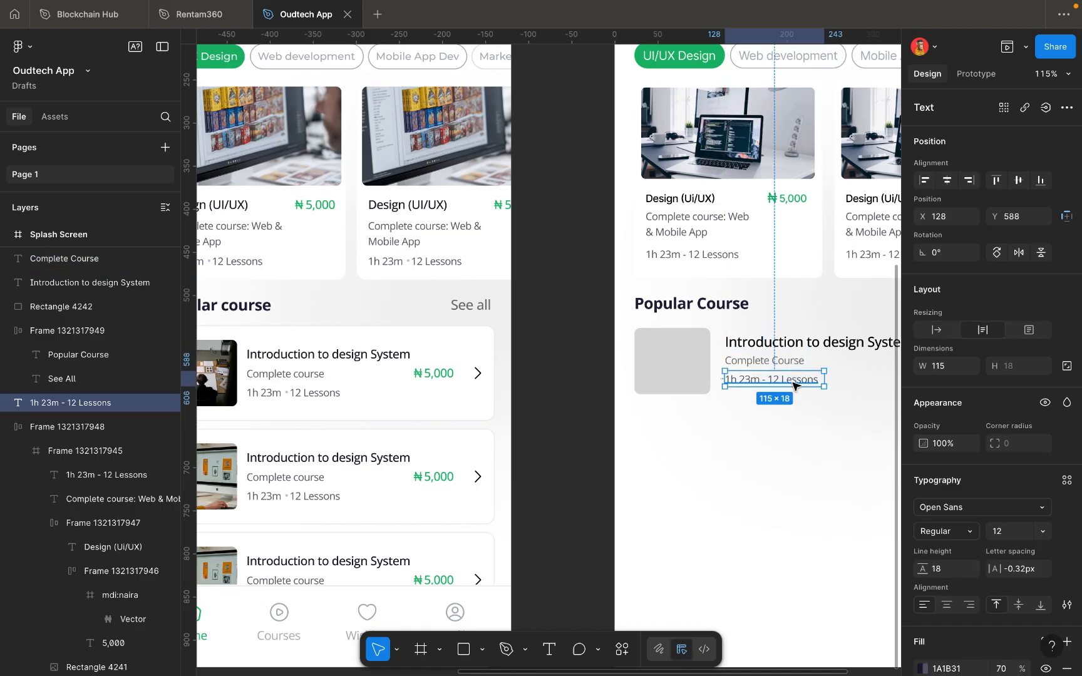
left_click(785, 362, "shift")
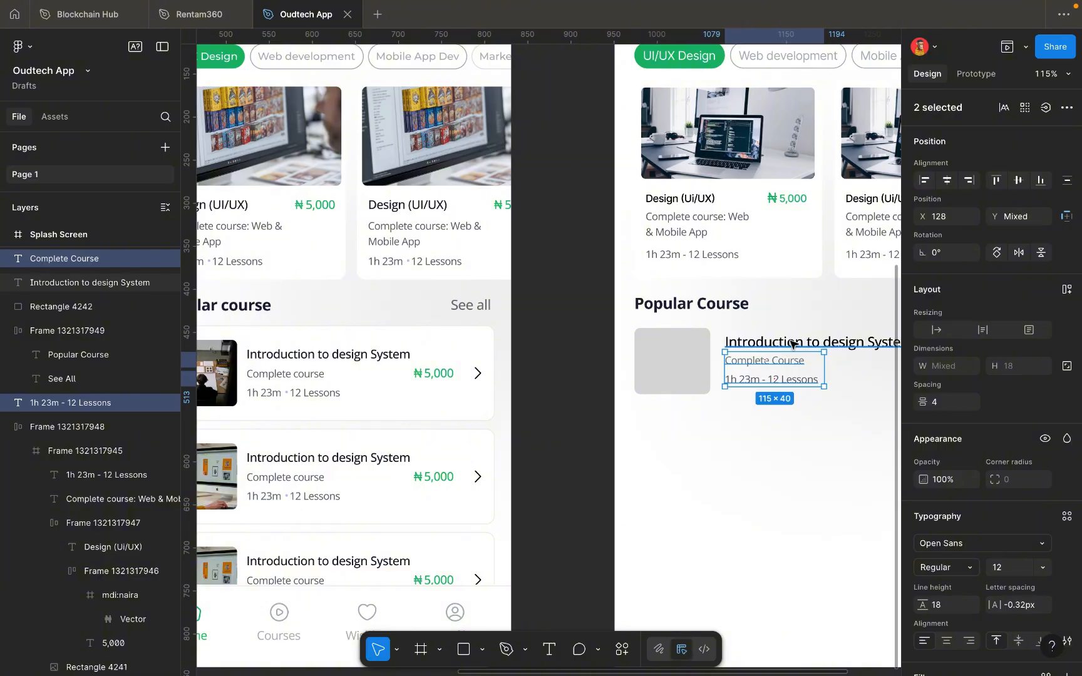
left_click(790, 344, "shift")
left_click(762, 454)
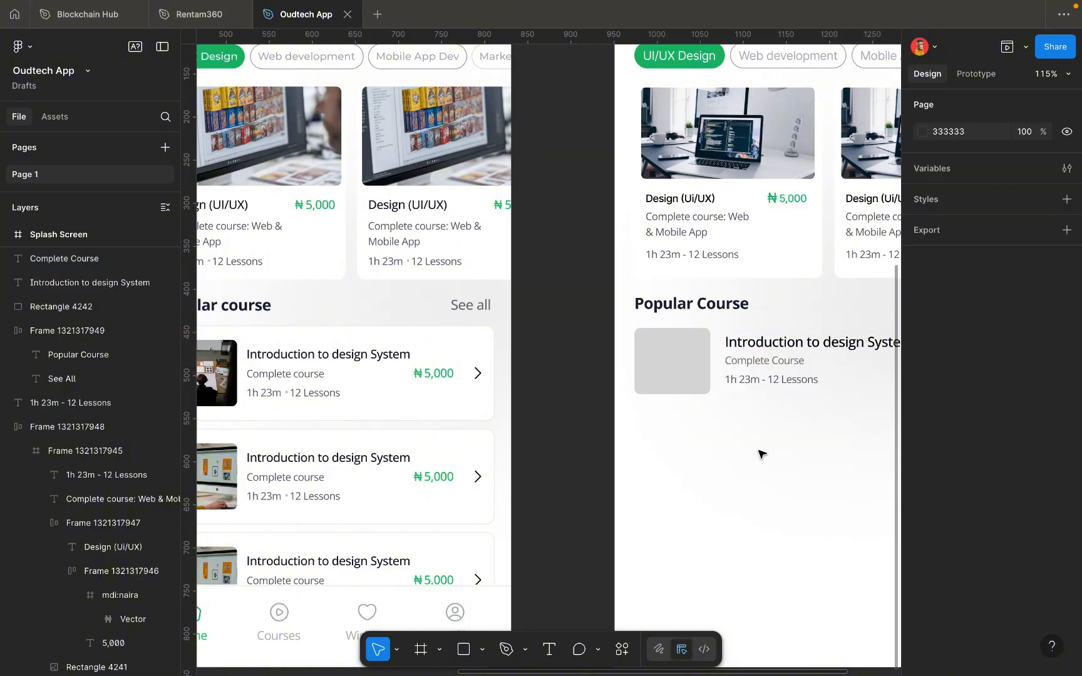
Duplicate the ₦5,000 price group from the first UI/UX card and place the copy at X 329, Y 575 beside the Popular Course text.
scroll(632, 434, "right", 2)
scroll(632, 434, "down", 1)
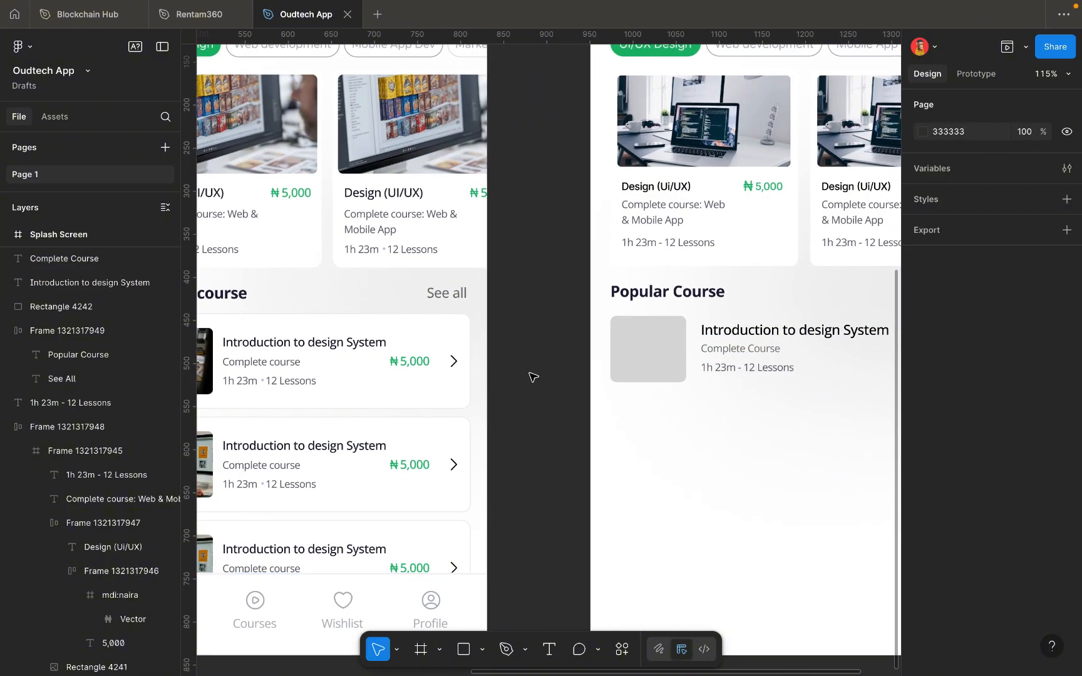
scroll(532, 374, "down", 5)
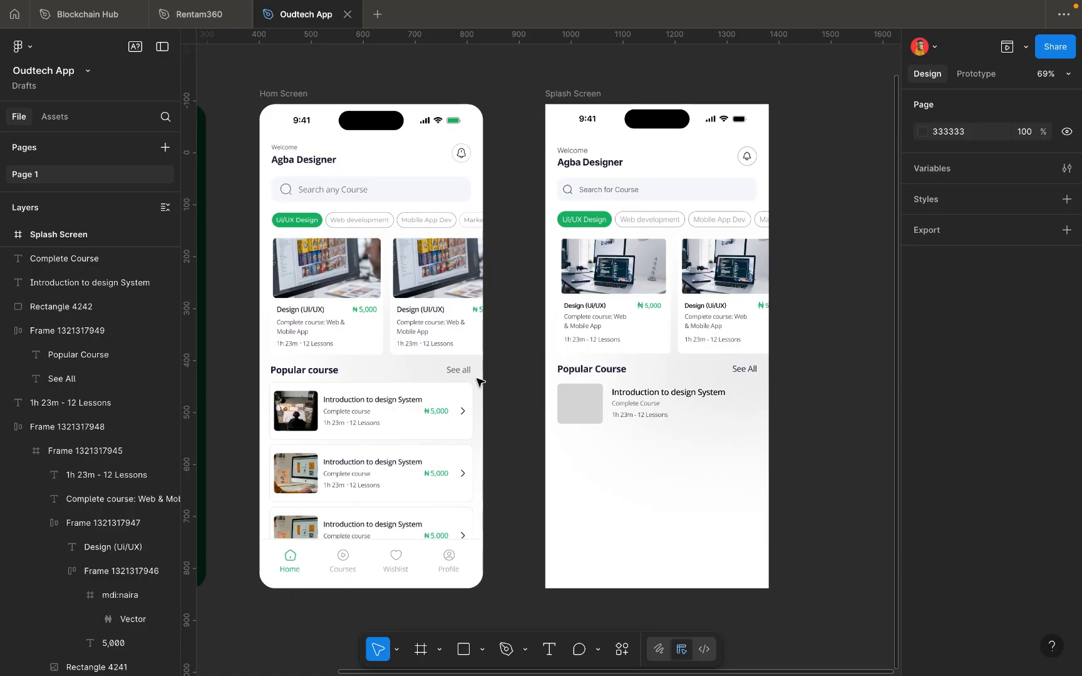
scroll(653, 318, "up", 8)
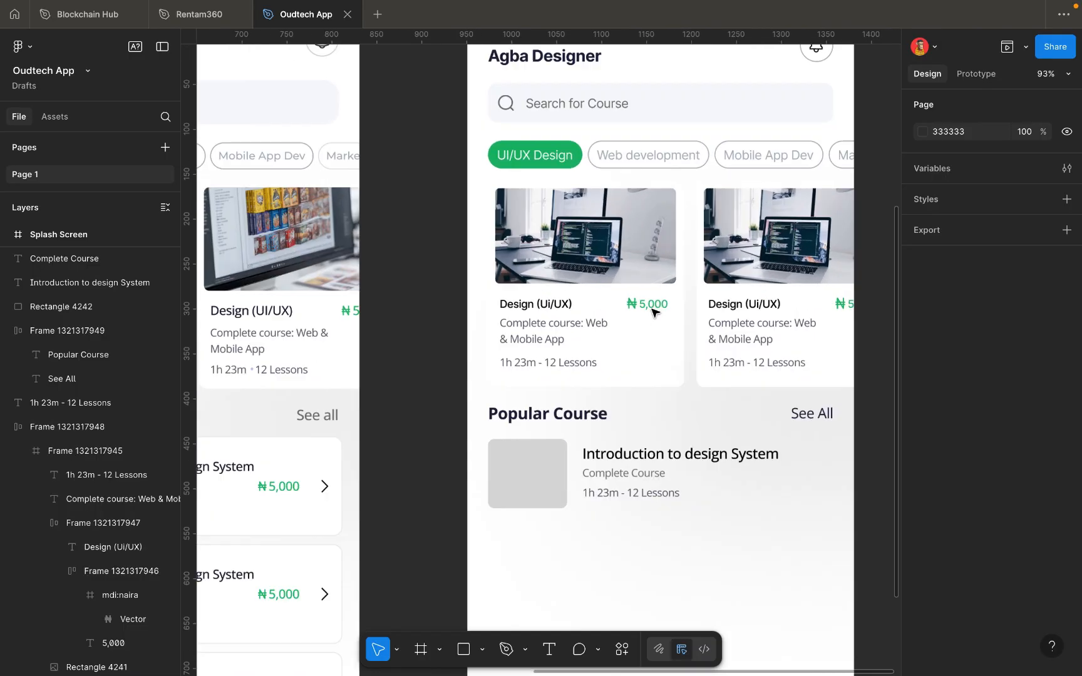
left_click(661, 307)
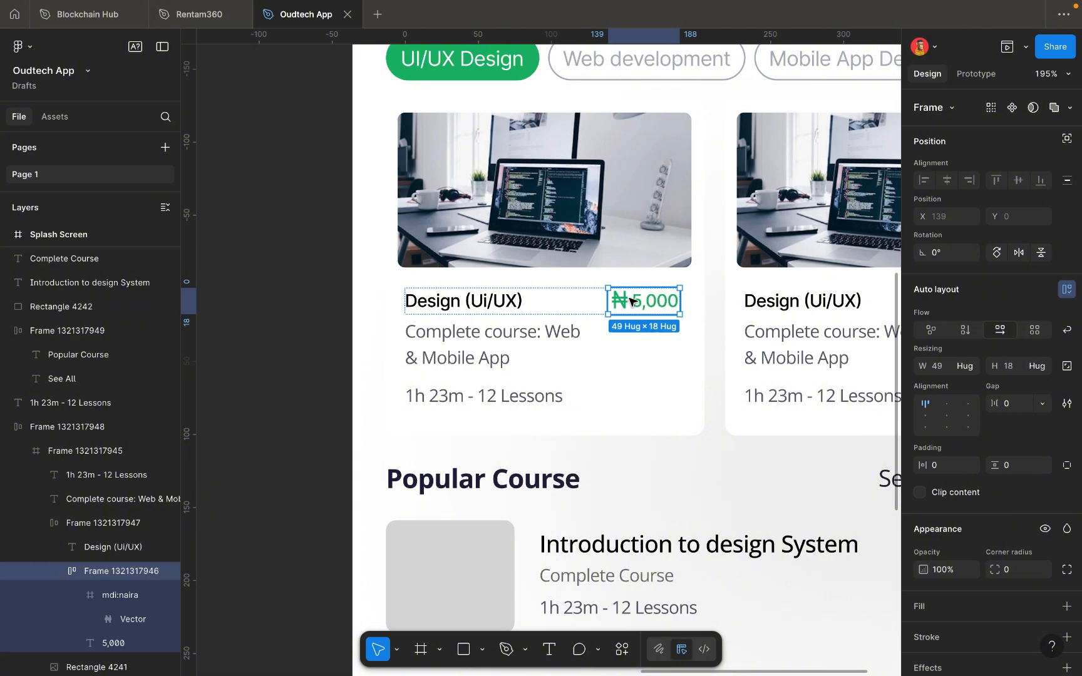
left_click(573, 335)
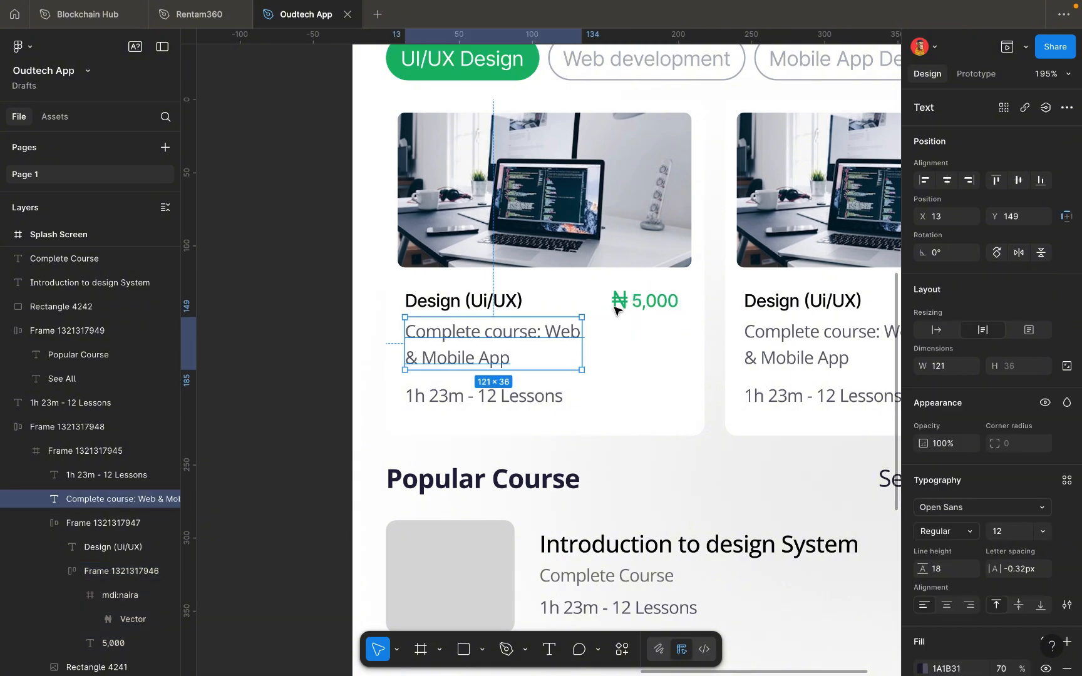
left_click(623, 305)
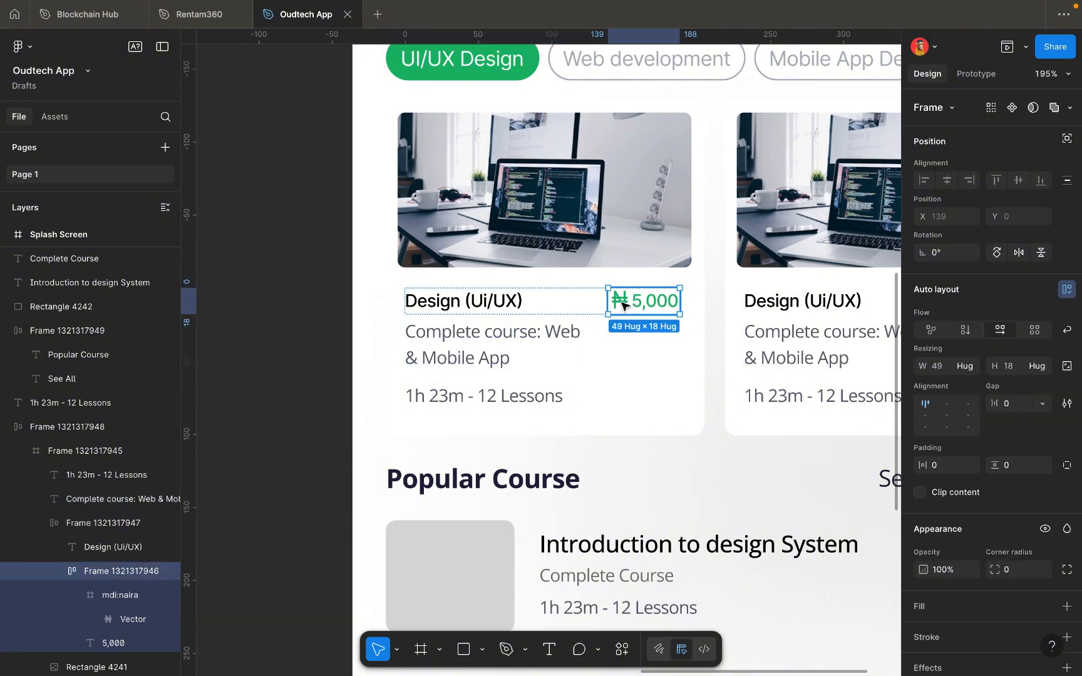
left_click(579, 336)
left_click(587, 300)
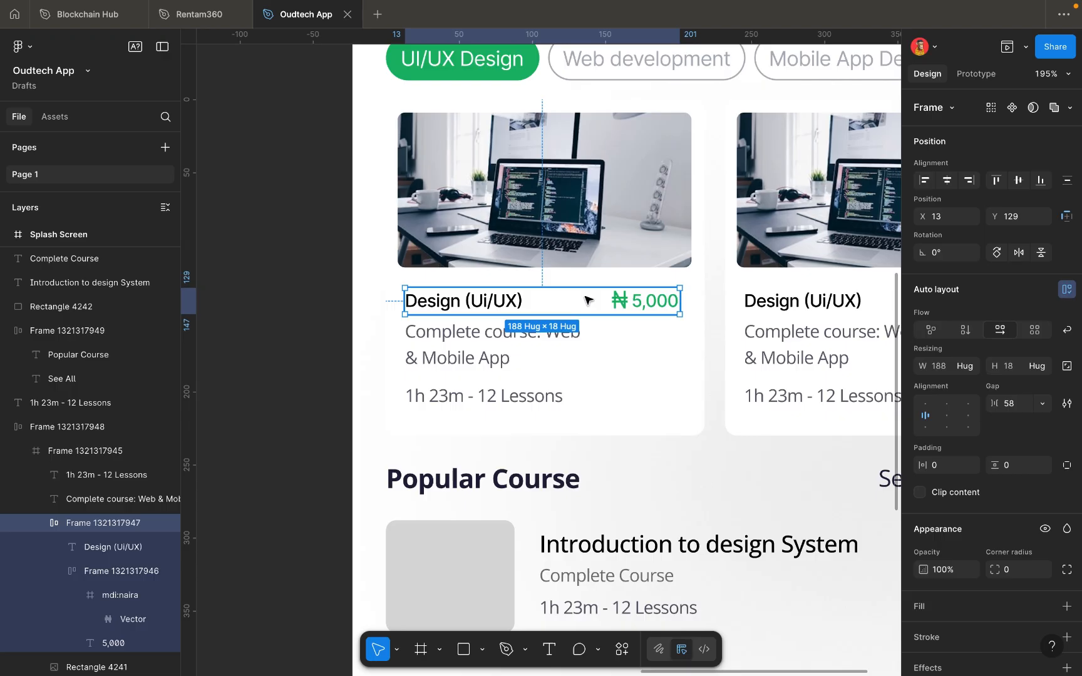
left_click(632, 302)
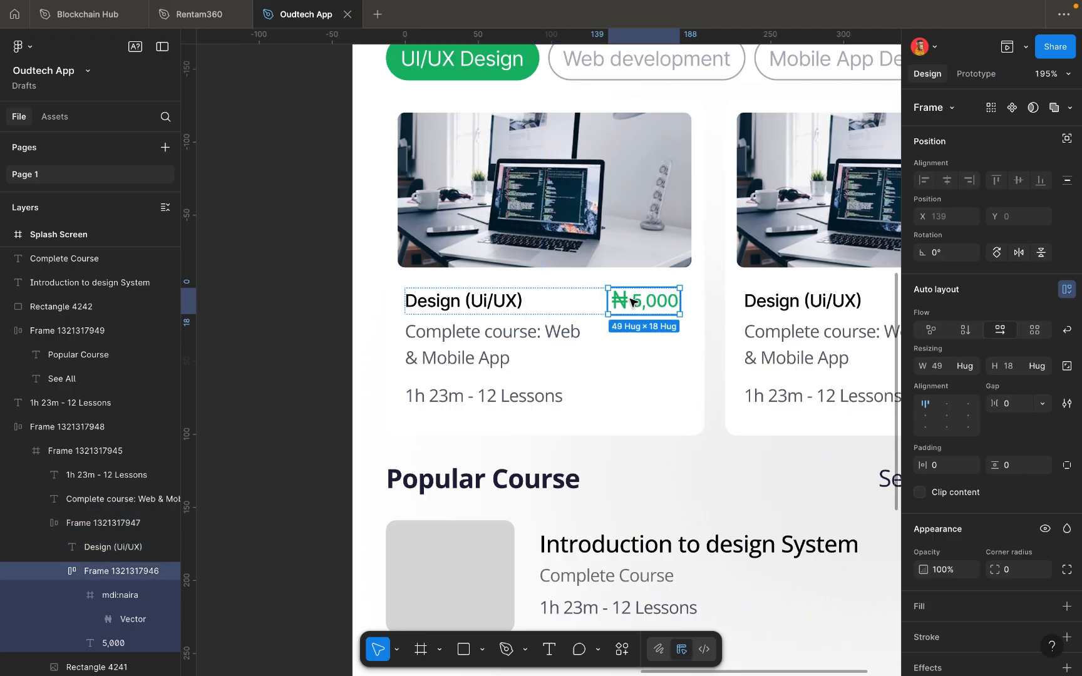
scroll(633, 302, "down", 5)
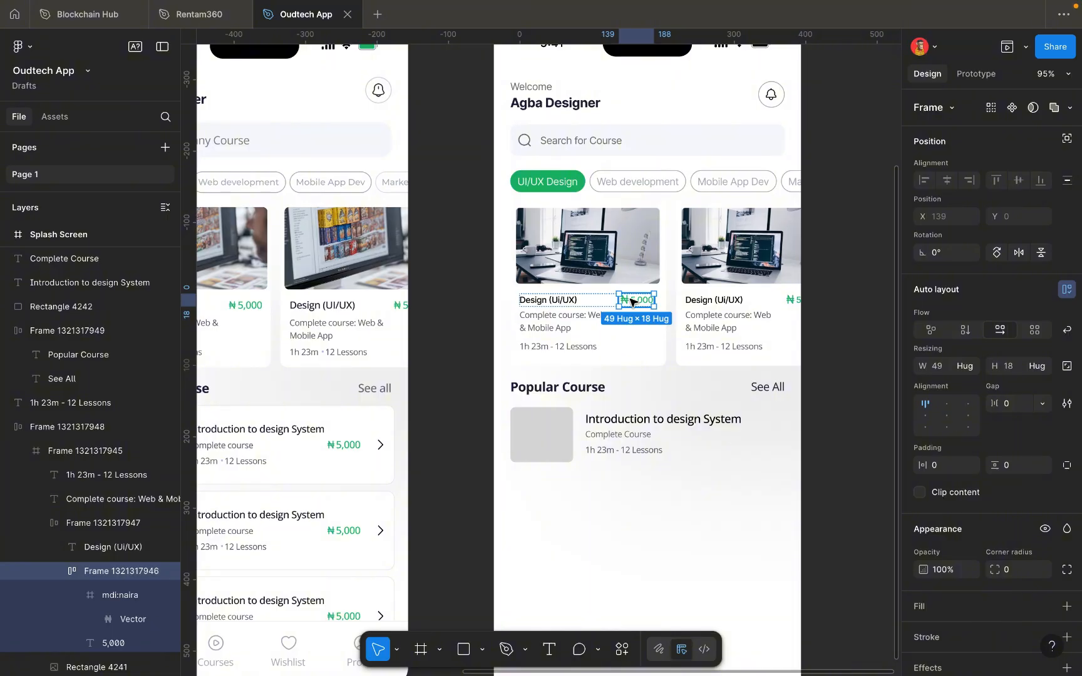
left_click_drag(632, 302, 687, 426)
left_click_drag(691, 434, 766, 439)
Search Iconify for "back" and import the weui:back-outlined chevron onto the blank area below the course thumbnail.
scroll(691, 442, "up", 5)
scroll(767, 440, "down", 5)
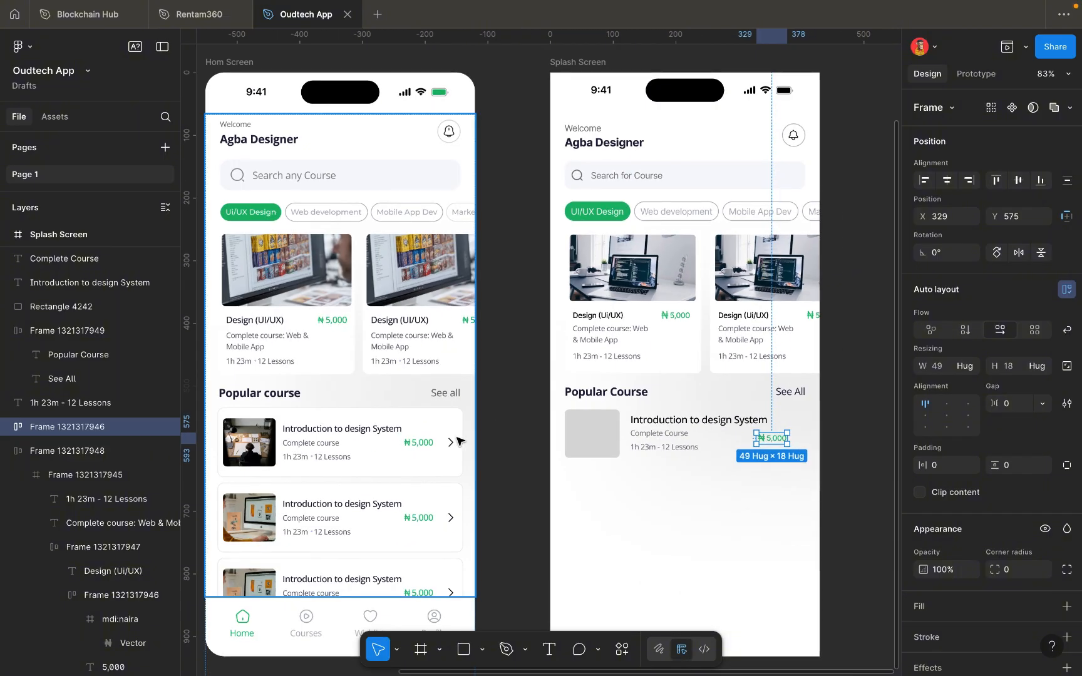
scroll(451, 443, "up", 2)
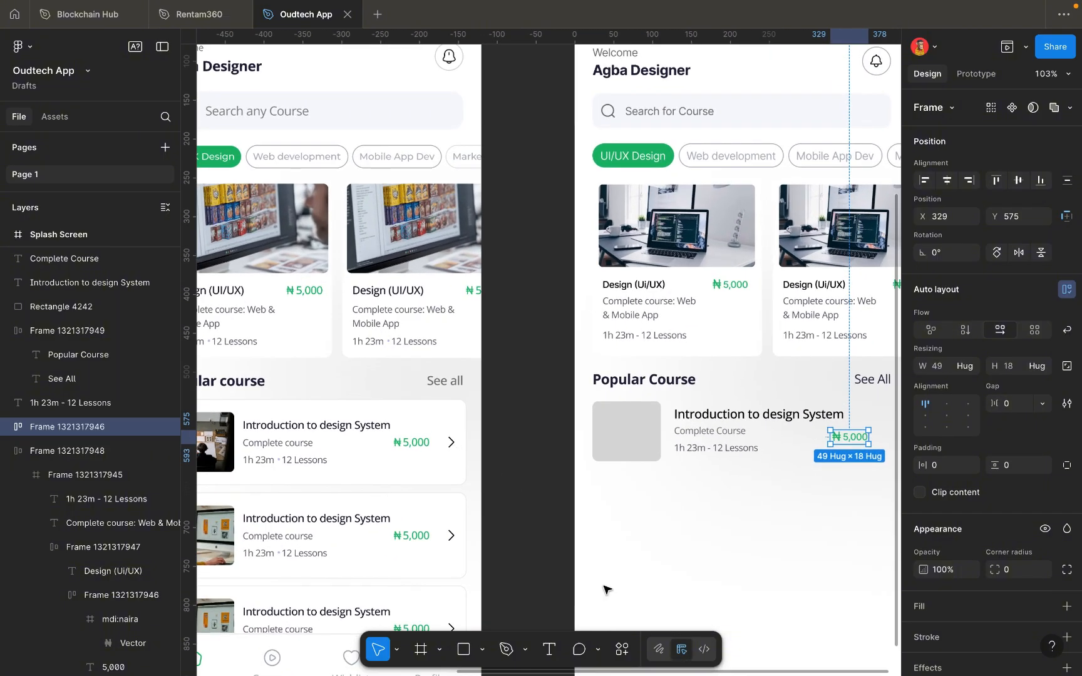
left_click(621, 650)
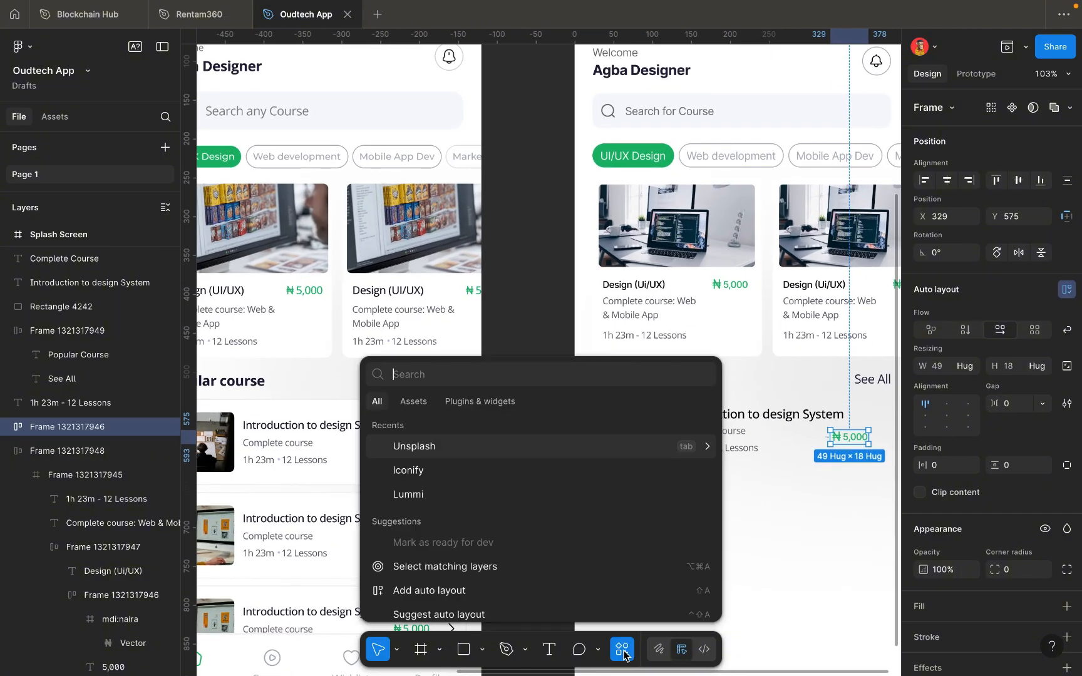
left_click(517, 475)
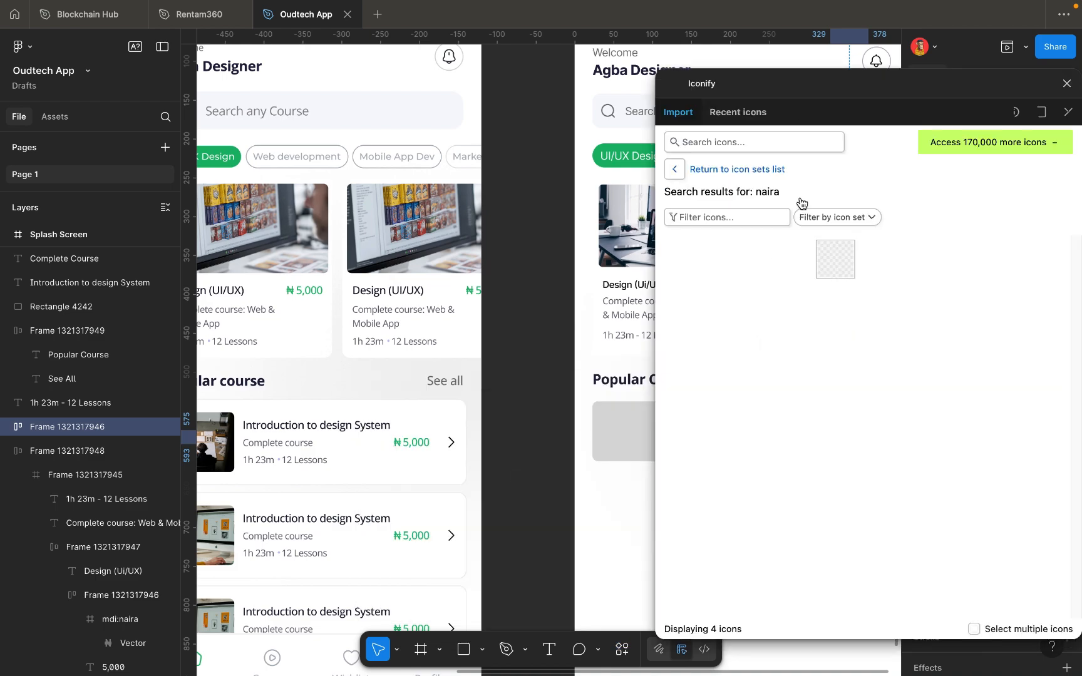
left_click(777, 146)
type("back")
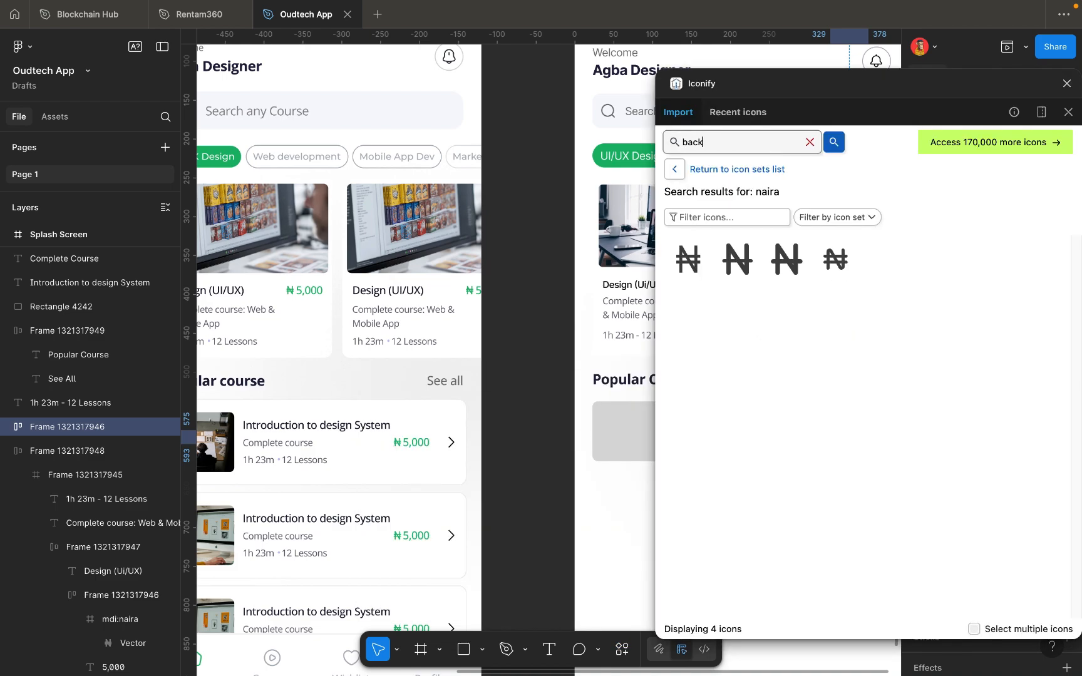
key("Return")
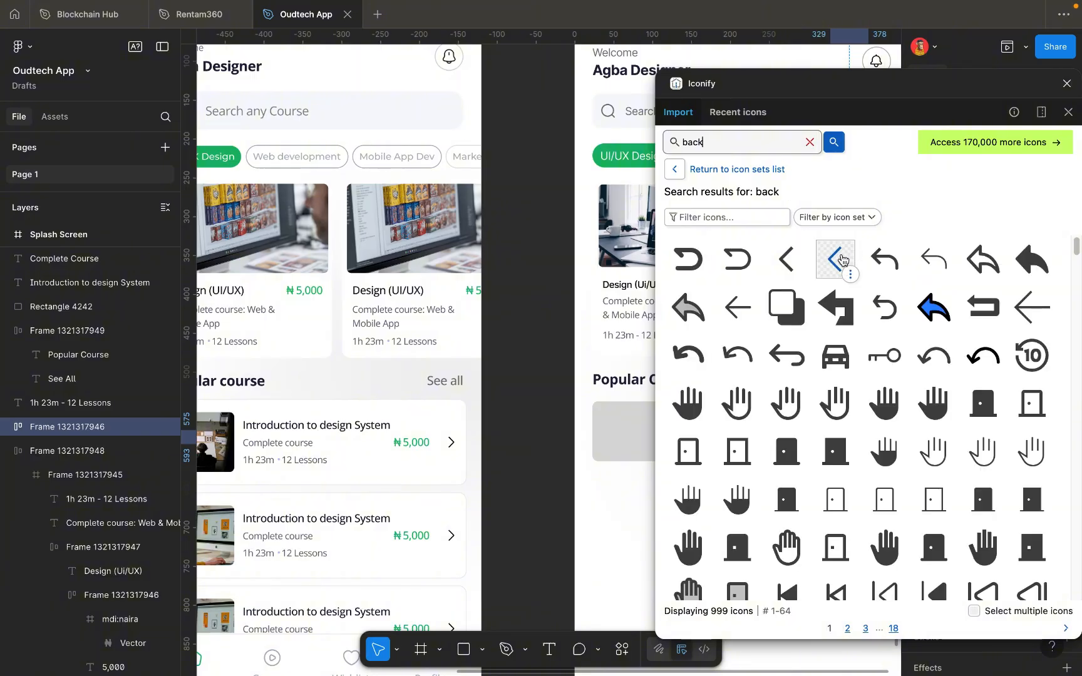
left_click_drag(826, 266, 618, 528)
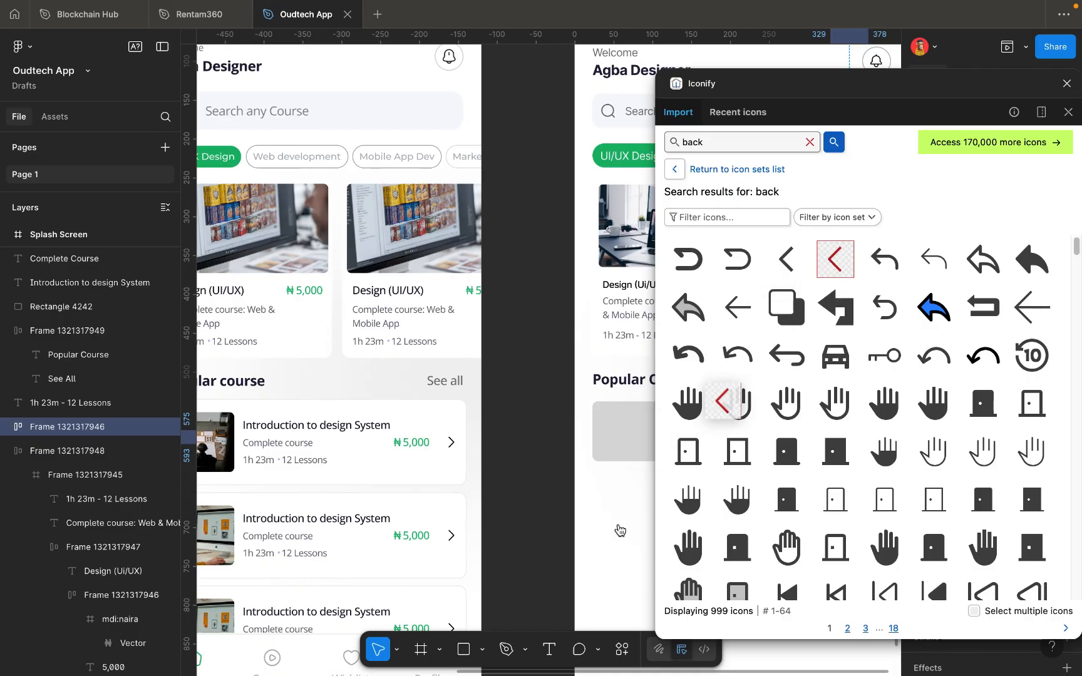
left_click(1067, 83)
scroll(762, 555, "right", 1)
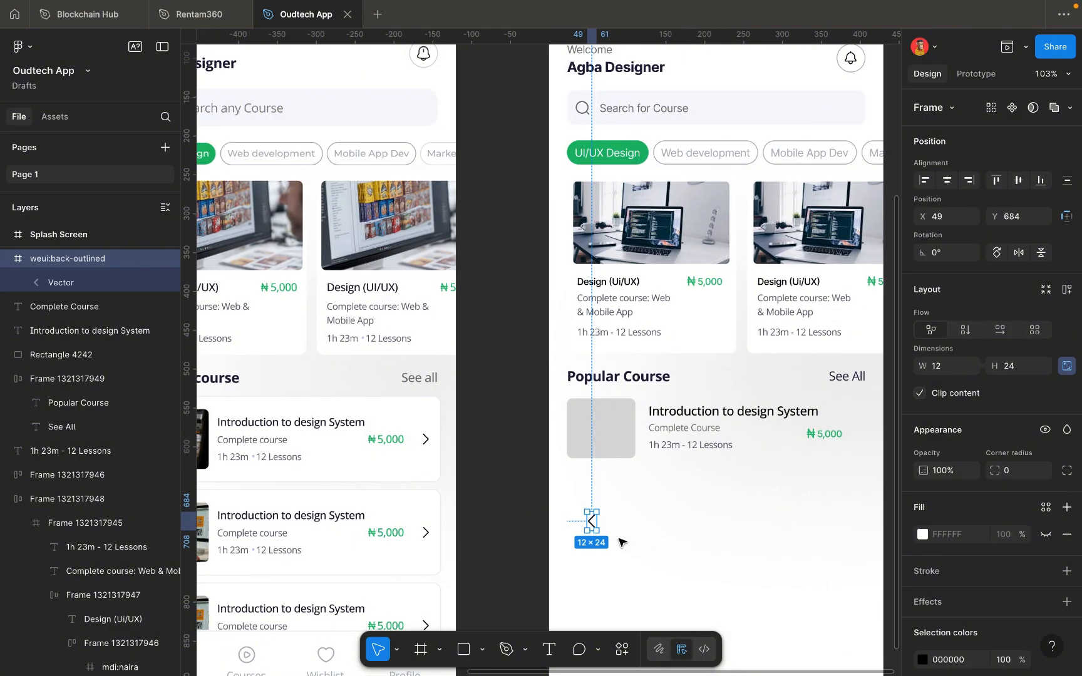
Flip the chevron icon to point right and place it beside the ₦5,000 price at X 383, Y 571.
left_click_drag(594, 523, 767, 498)
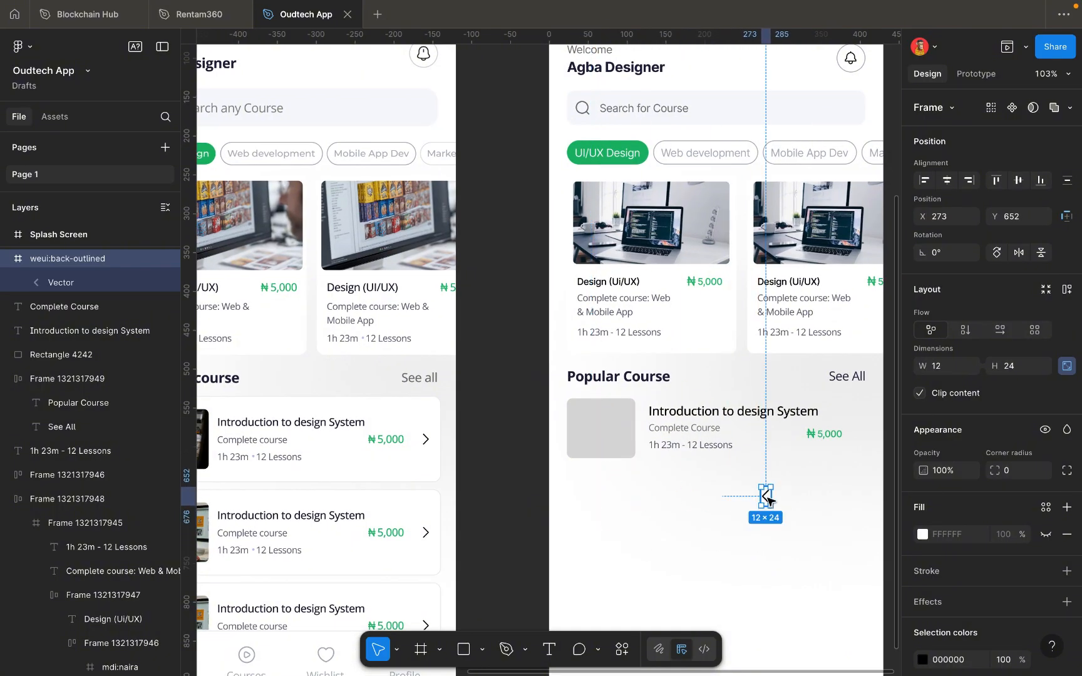
scroll(768, 498, "up", 3)
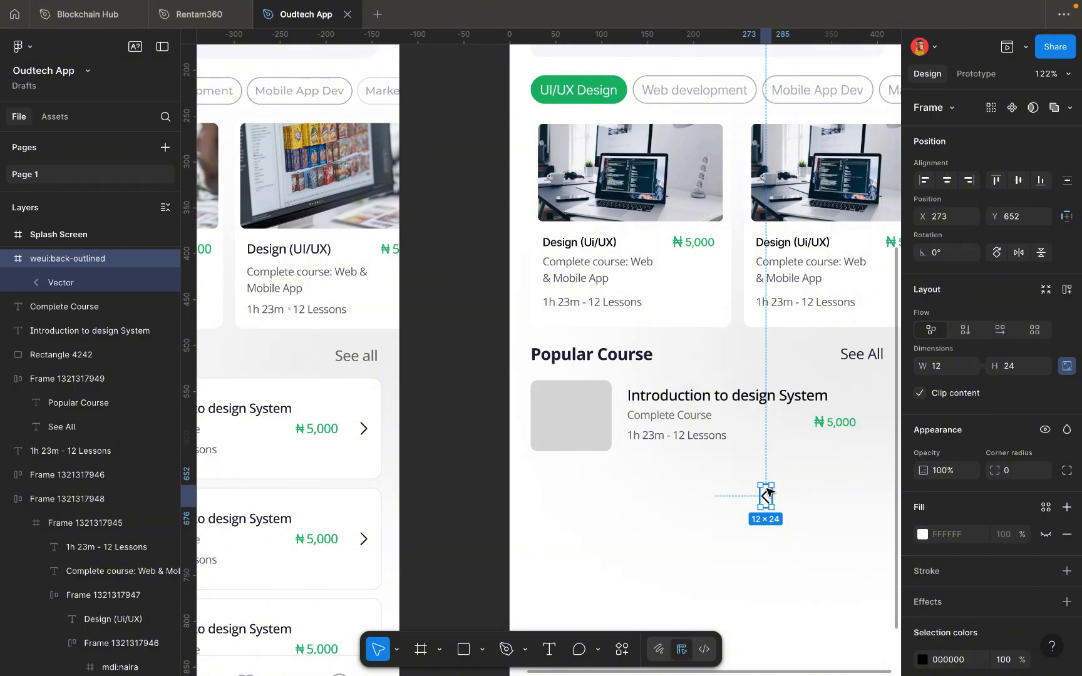
key("shift+h")
scroll(788, 532, "right", 2)
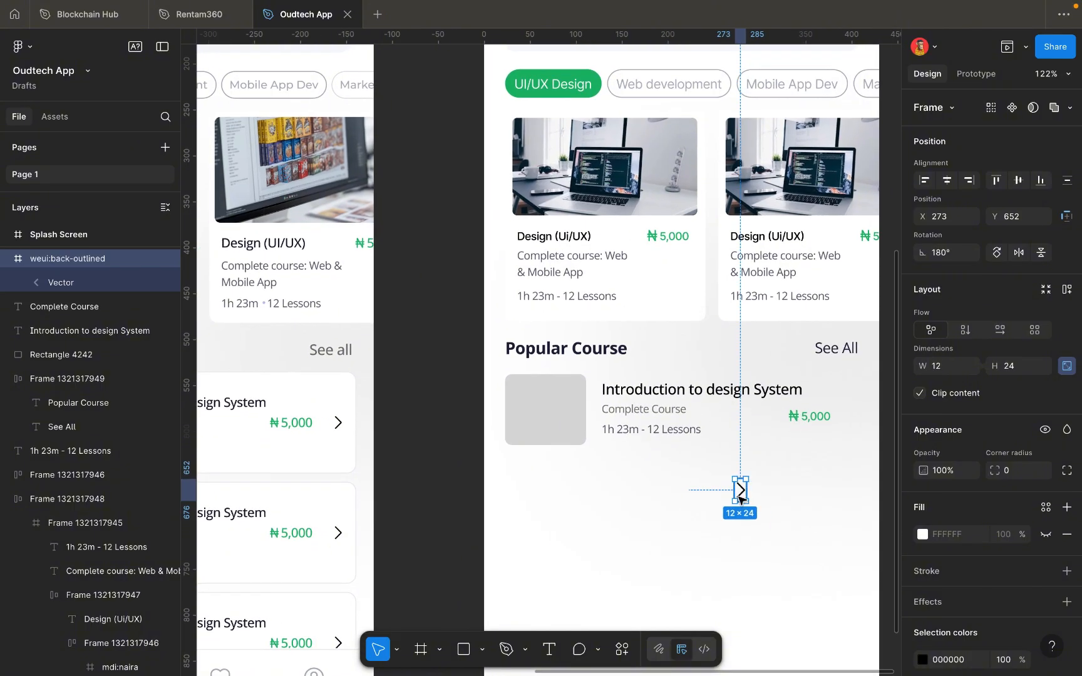
left_click_drag(740, 494, 841, 423)
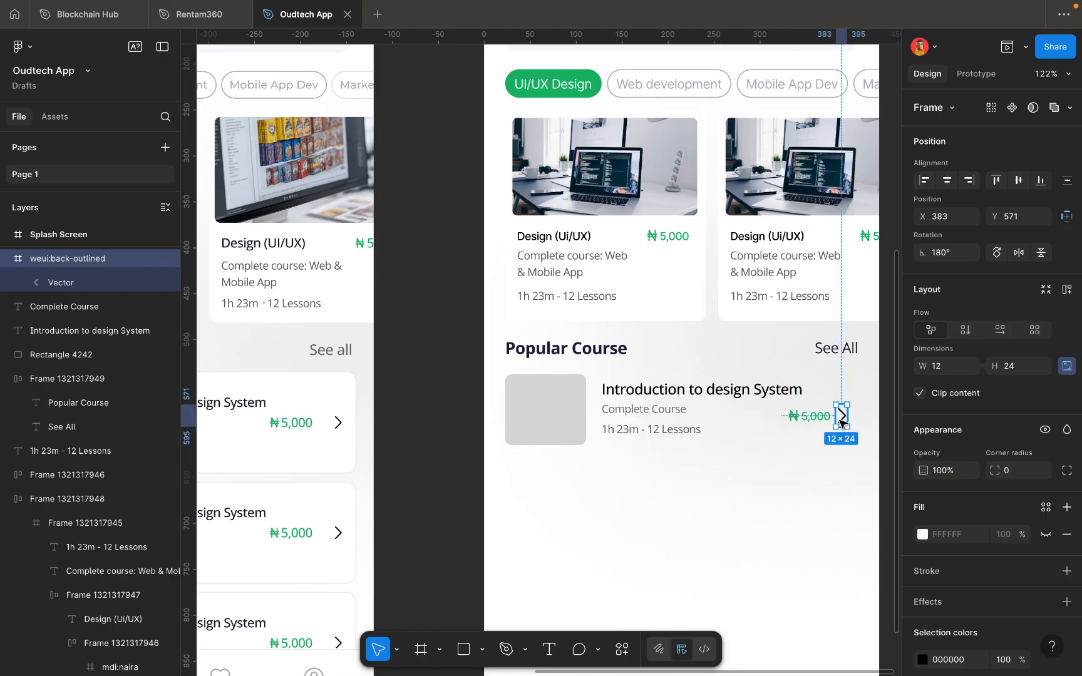
Resize the chevron icon beside the Popular Course price to 10 × 20 with its proportions locked.
left_click(812, 413)
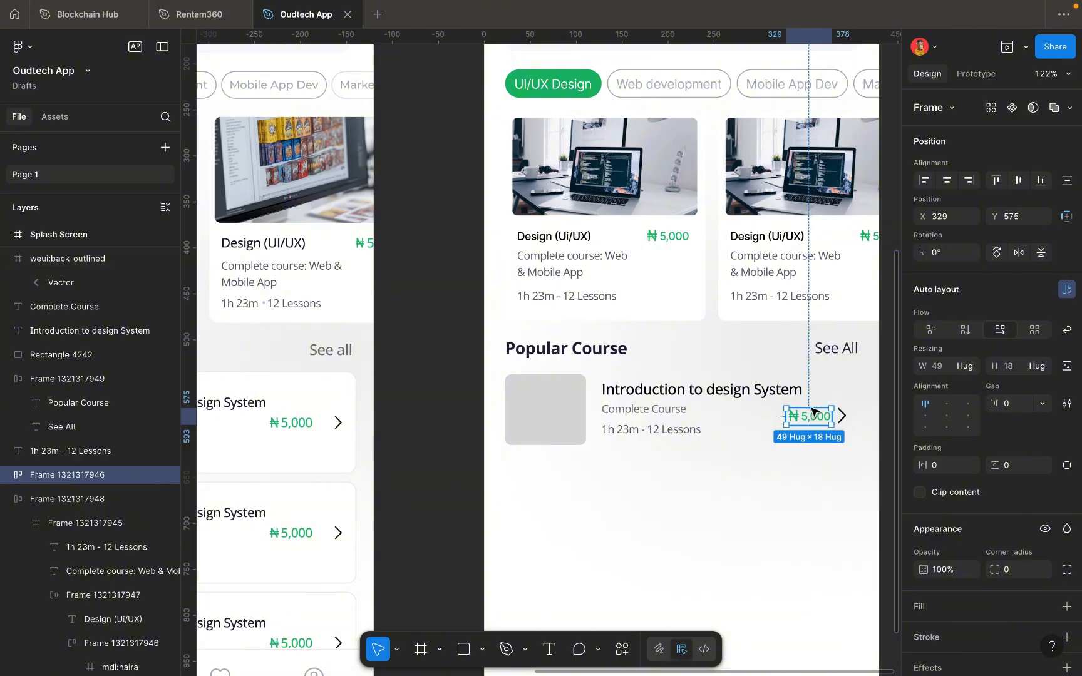
scroll(812, 413, "up", 2)
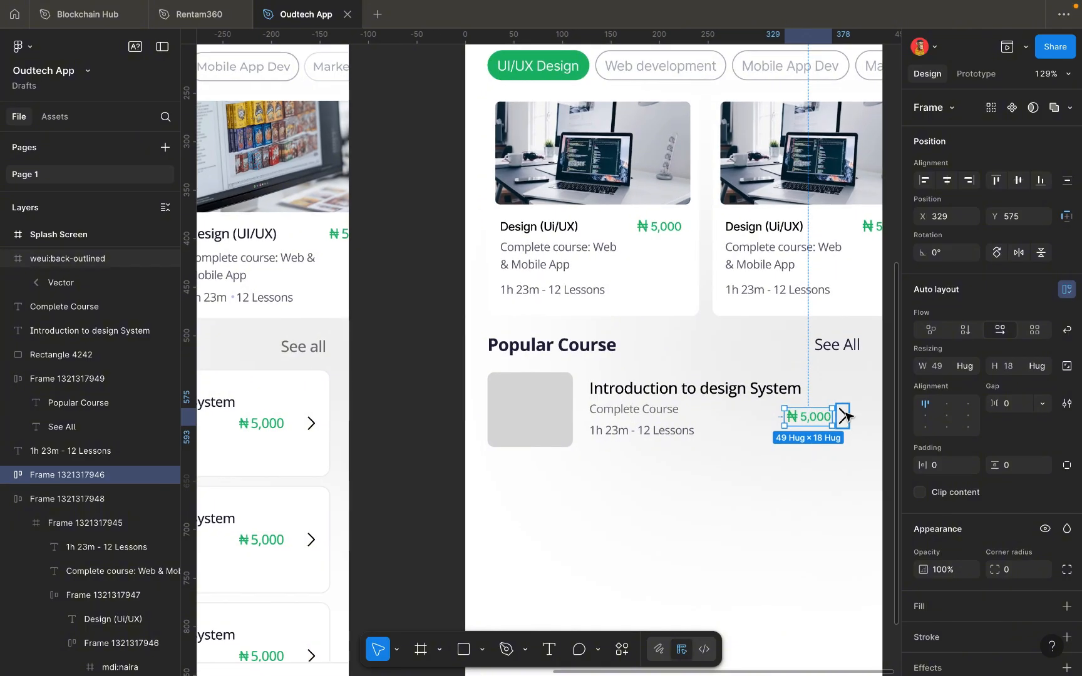
left_click(845, 416)
scroll(845, 415, "up", 5)
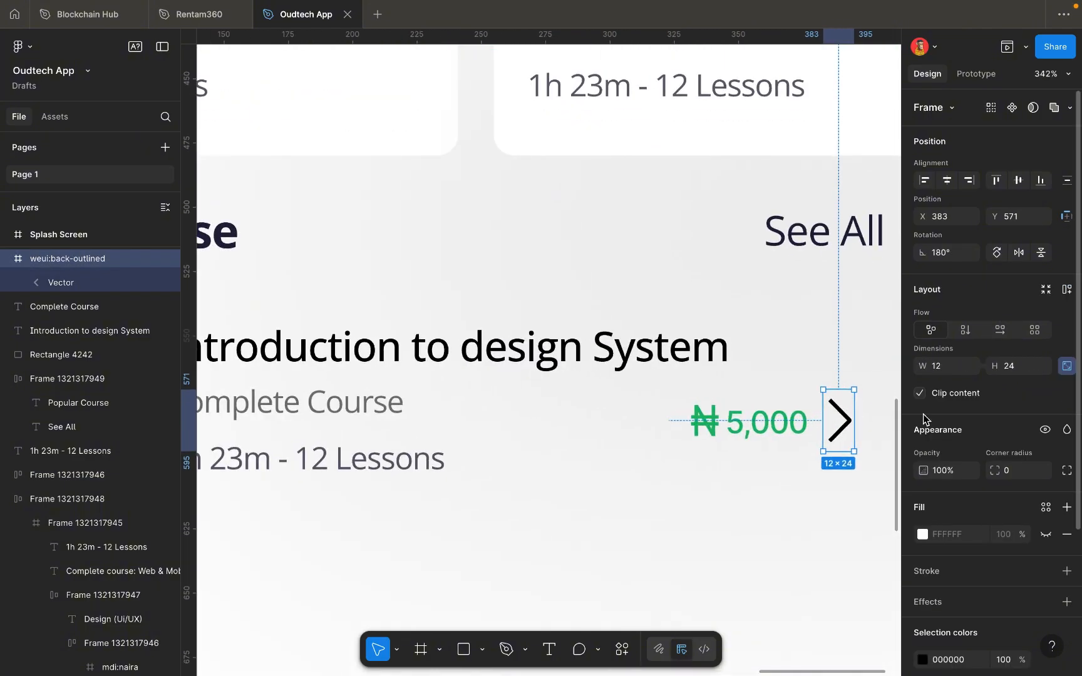
left_click(1015, 366)
key("Down")
key("Down")
key("Down")
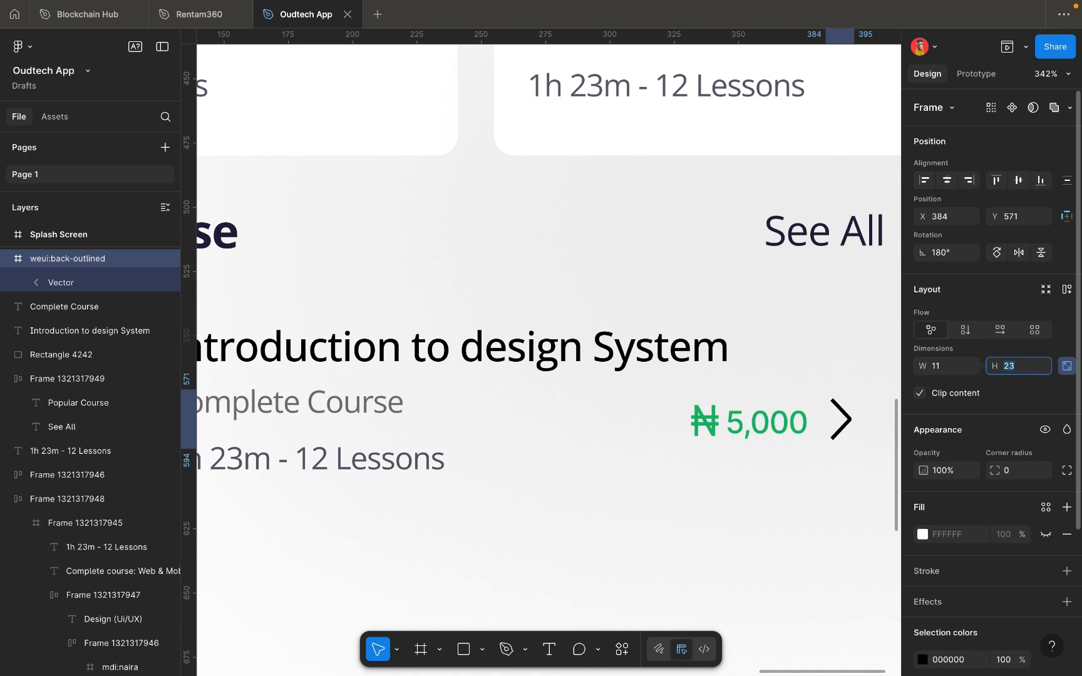
key("Down")
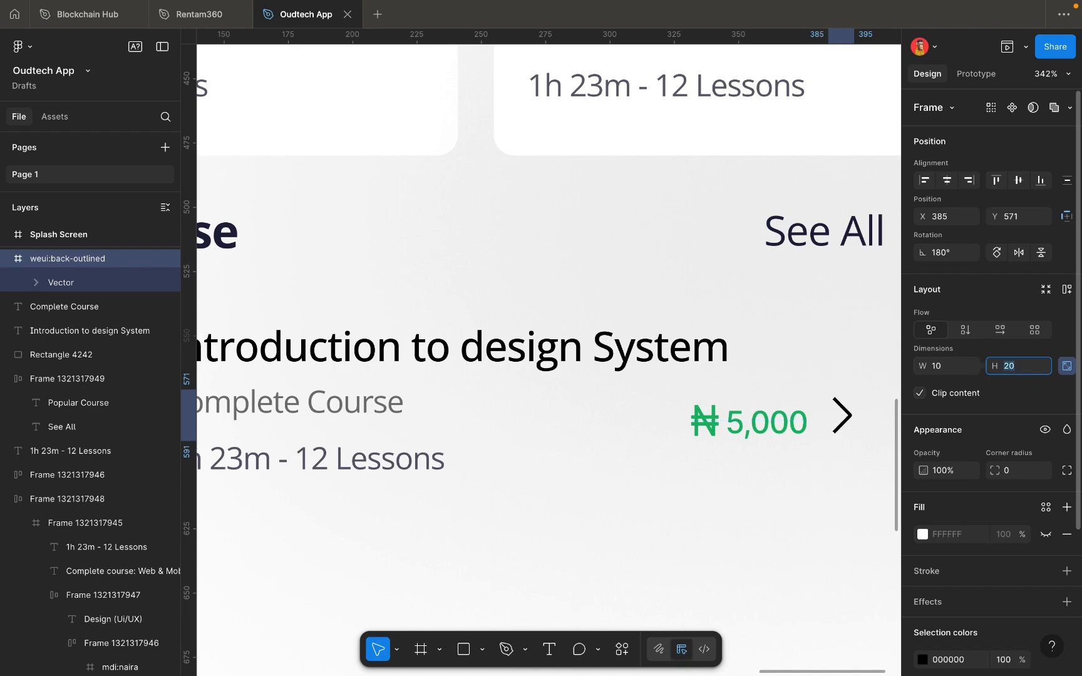
left_click(842, 415)
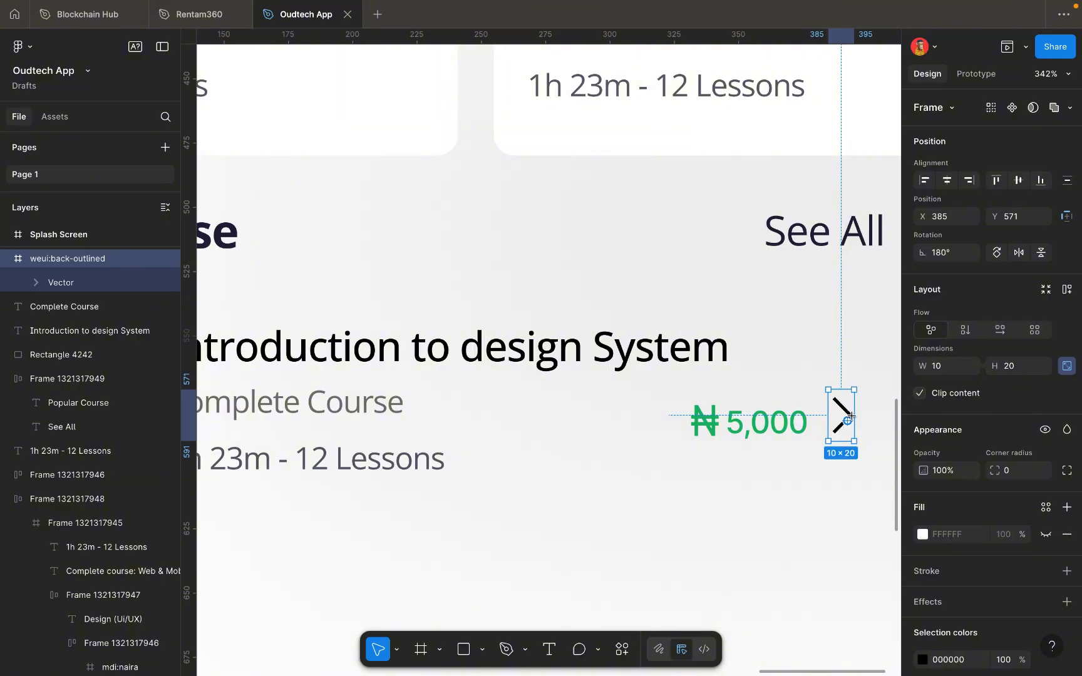
Move the chevron to X 384, Y 574 and group it with the ₦5,000 price in a horizontal auto layout.
left_click(869, 434)
left_click(844, 418)
left_click_drag(846, 414, 844, 422)
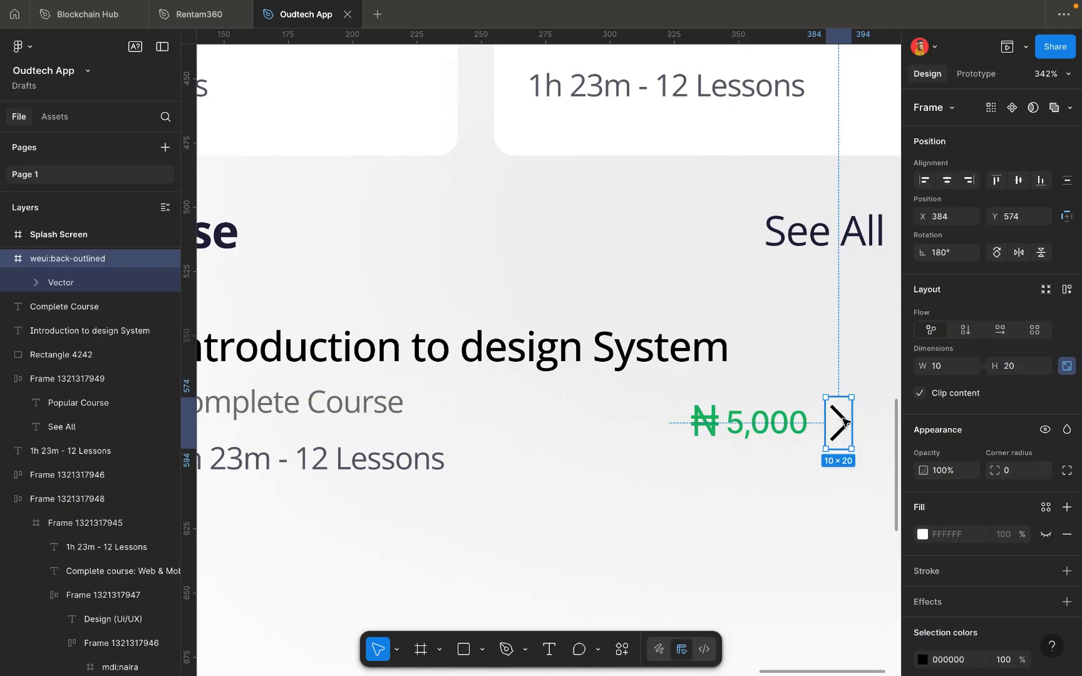
left_click(776, 424, "shift")
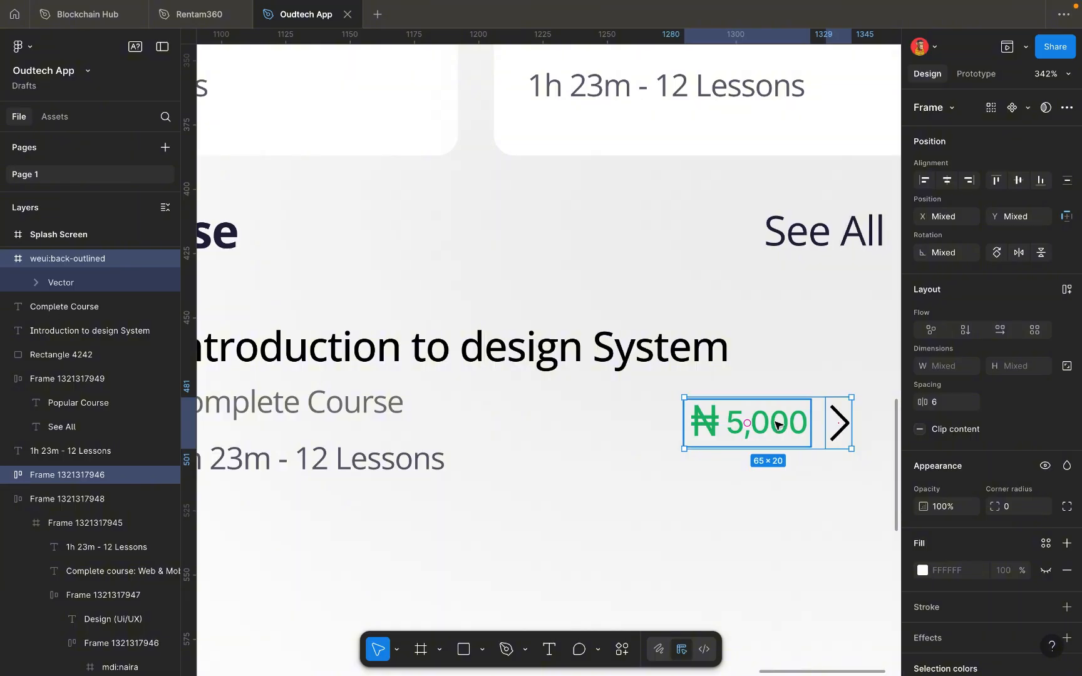
key("shift+a")
scroll(816, 425, "down", 5)
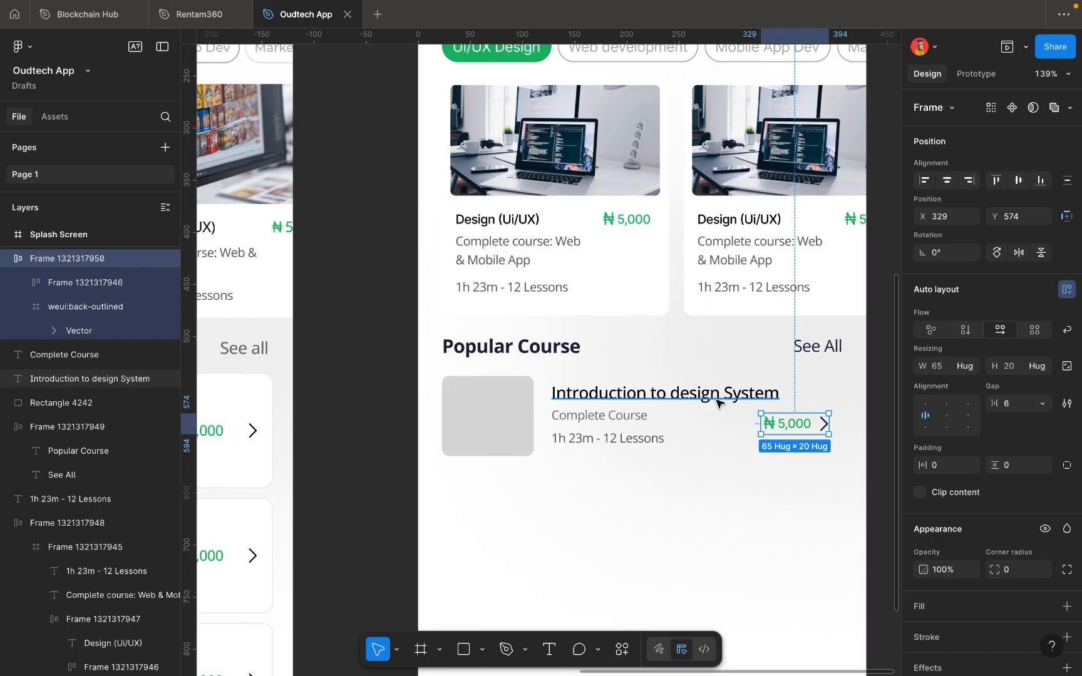
Examine how the text block, price and chevron are nested in the reference screen's first Popular course item.
left_click(716, 401)
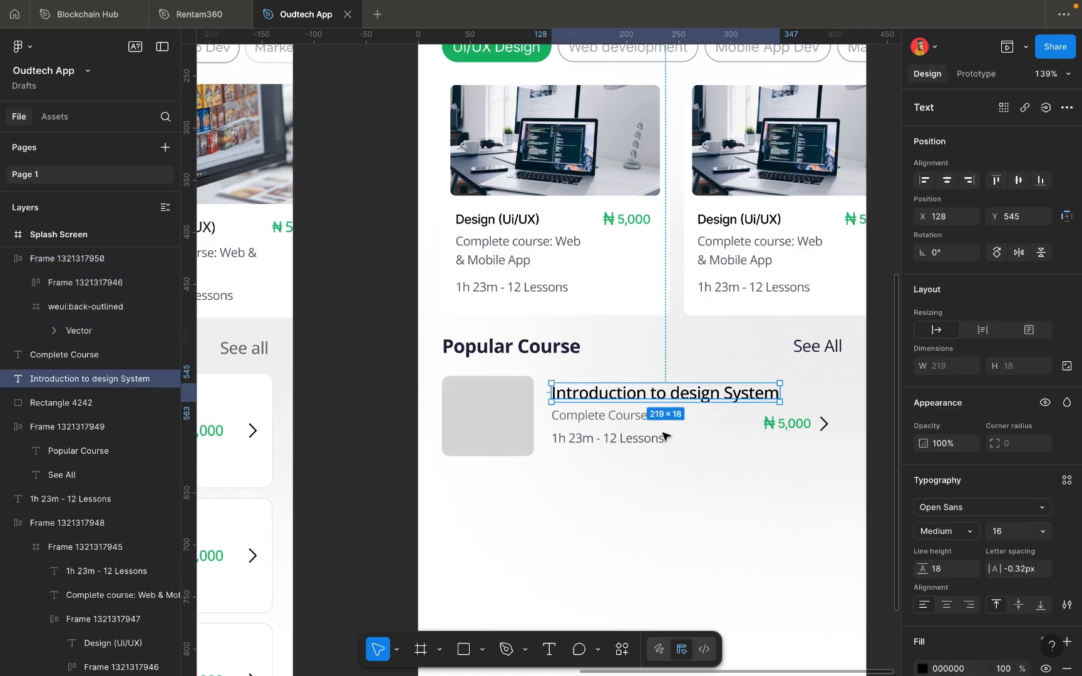
left_click(634, 419, "shift")
scroll(572, 451, "left", 10)
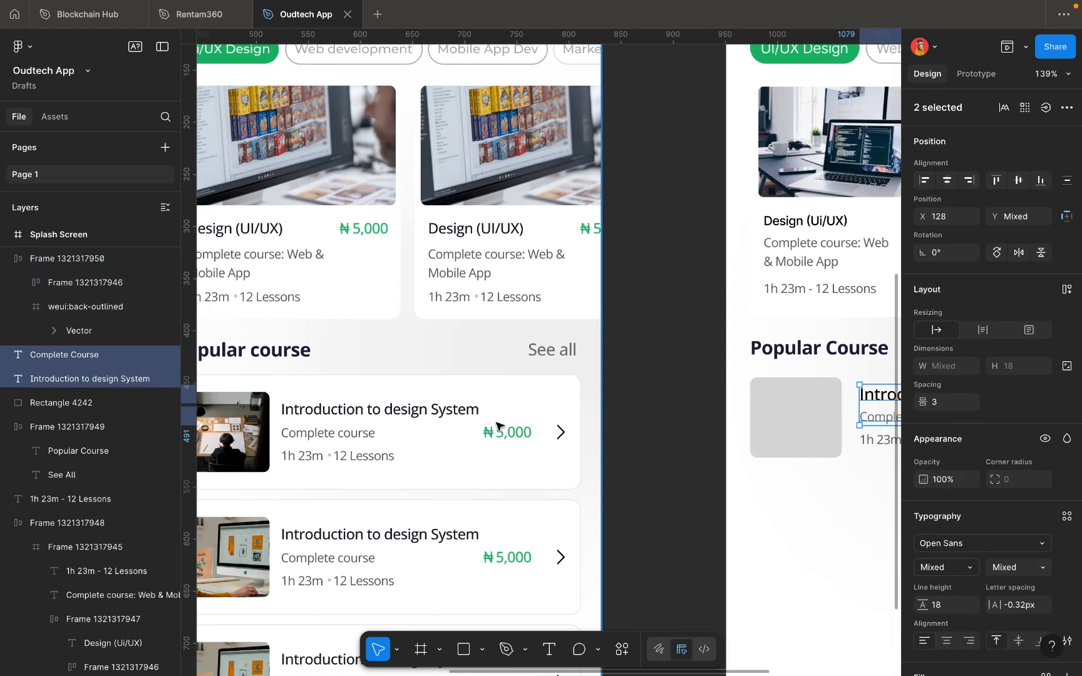
left_click(496, 427)
double_click(497, 425)
double_click(499, 436)
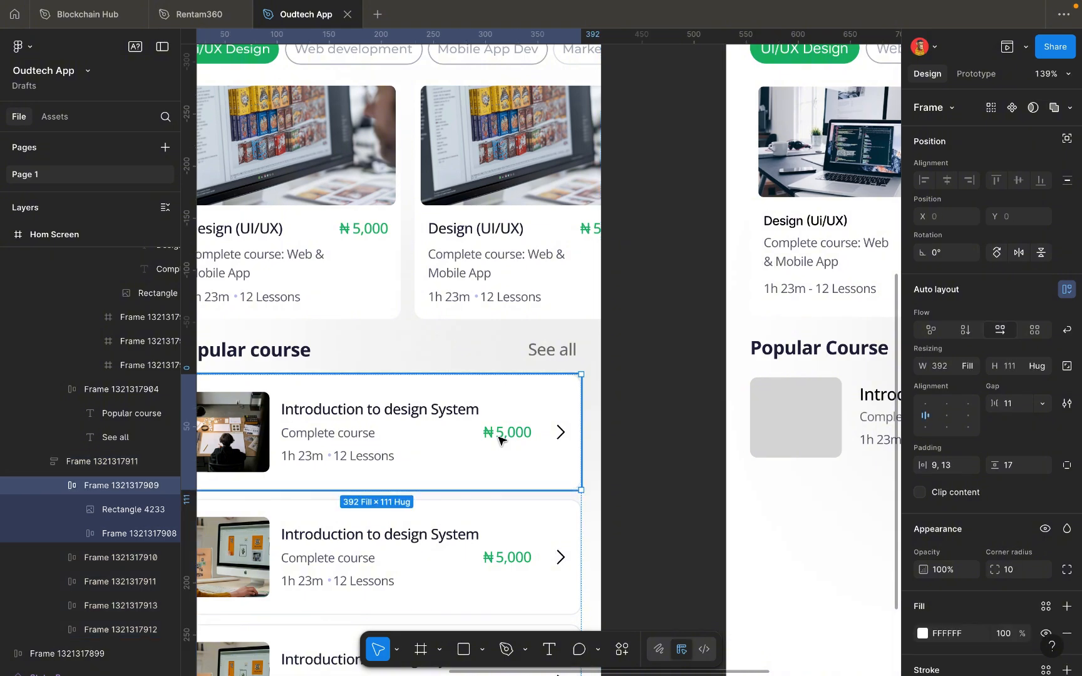
double_click(498, 437)
double_click(499, 437)
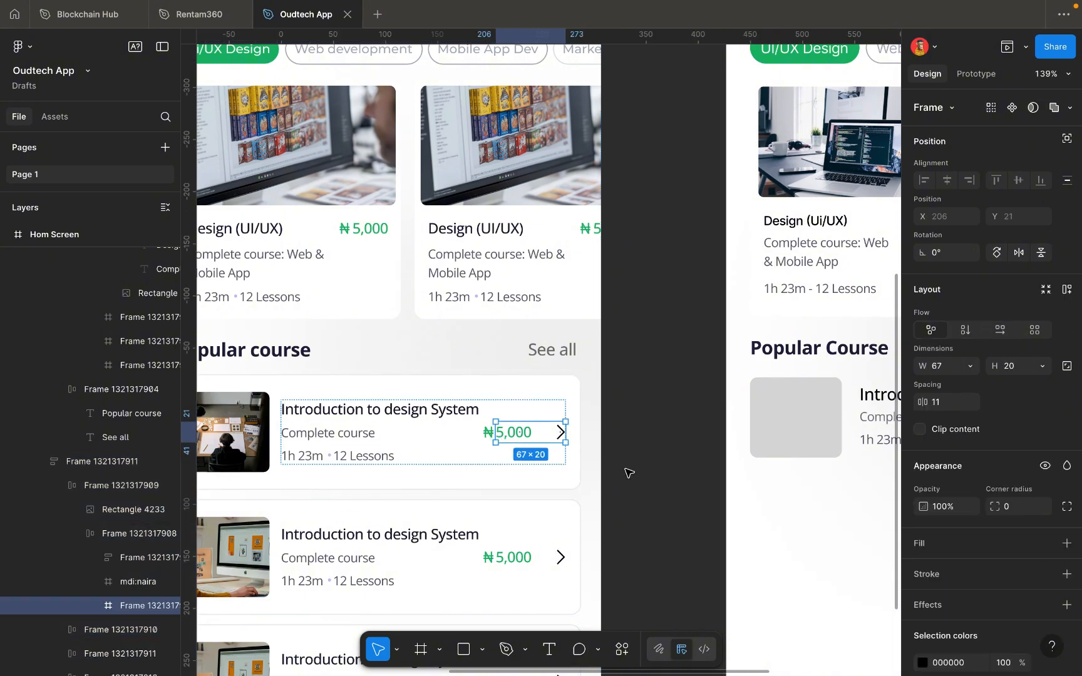
left_click(451, 445)
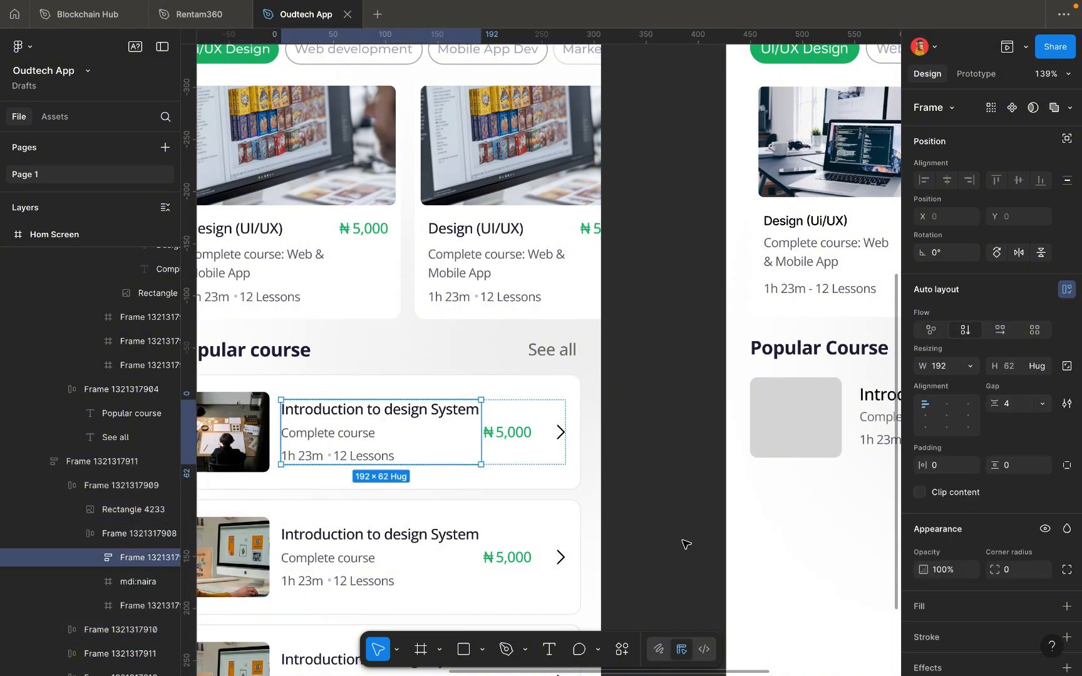
scroll(683, 543, "right", 5)
scroll(683, 542, "right", 2)
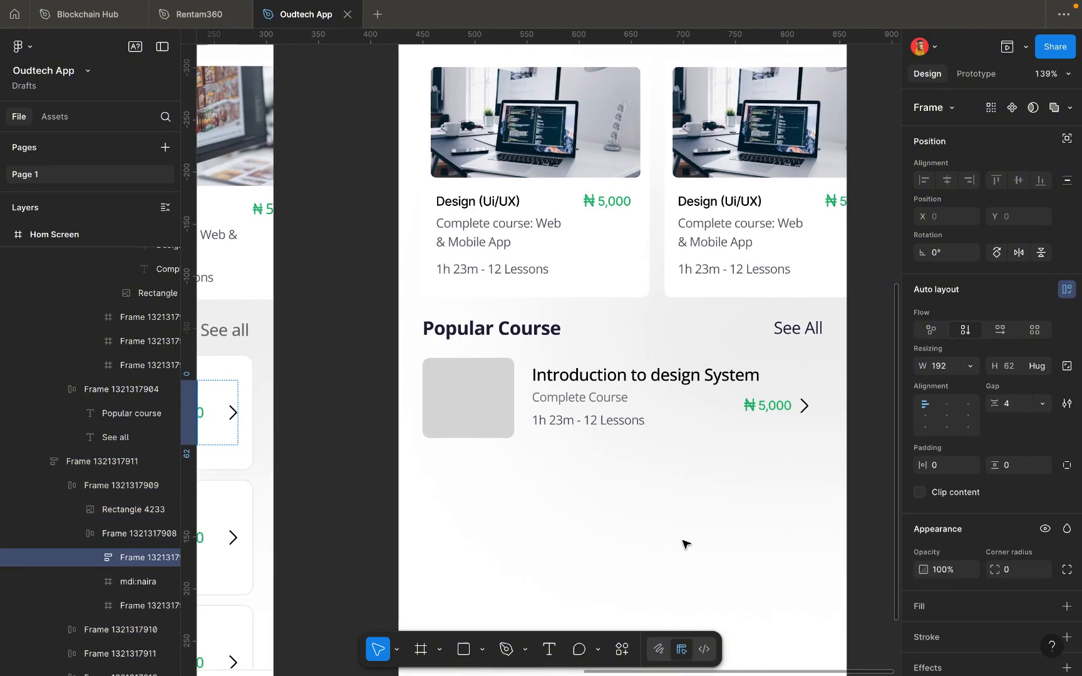
Set the font size of the "Introduction to design System" title to 14.
left_click(605, 383)
scroll(605, 385, "left", 7)
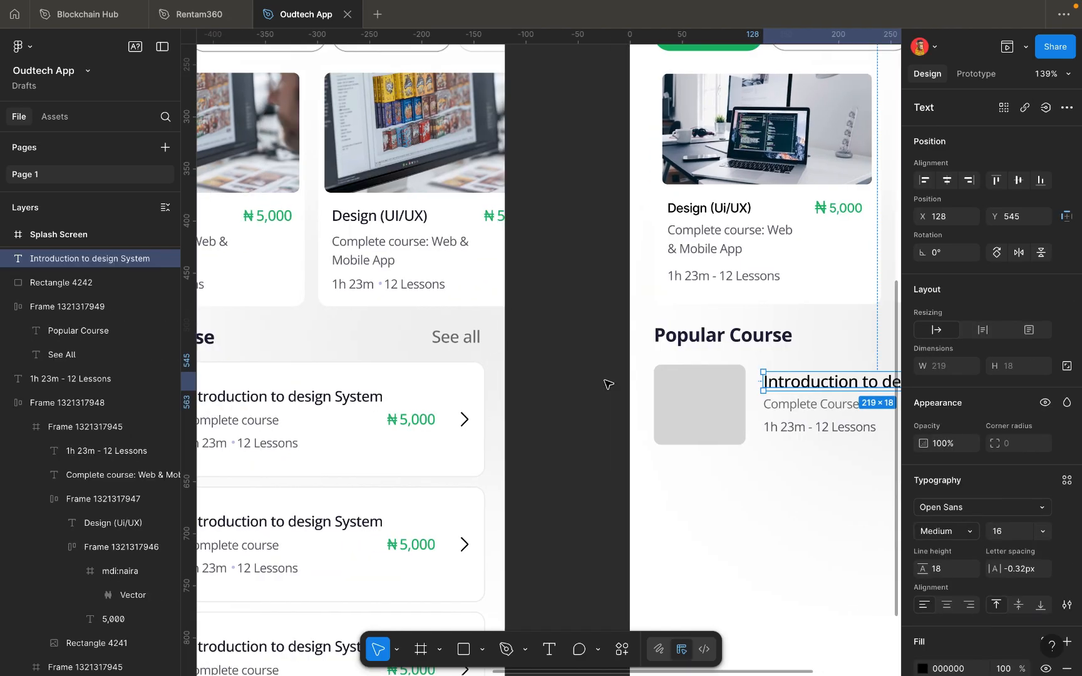
scroll(606, 383, "right", 7)
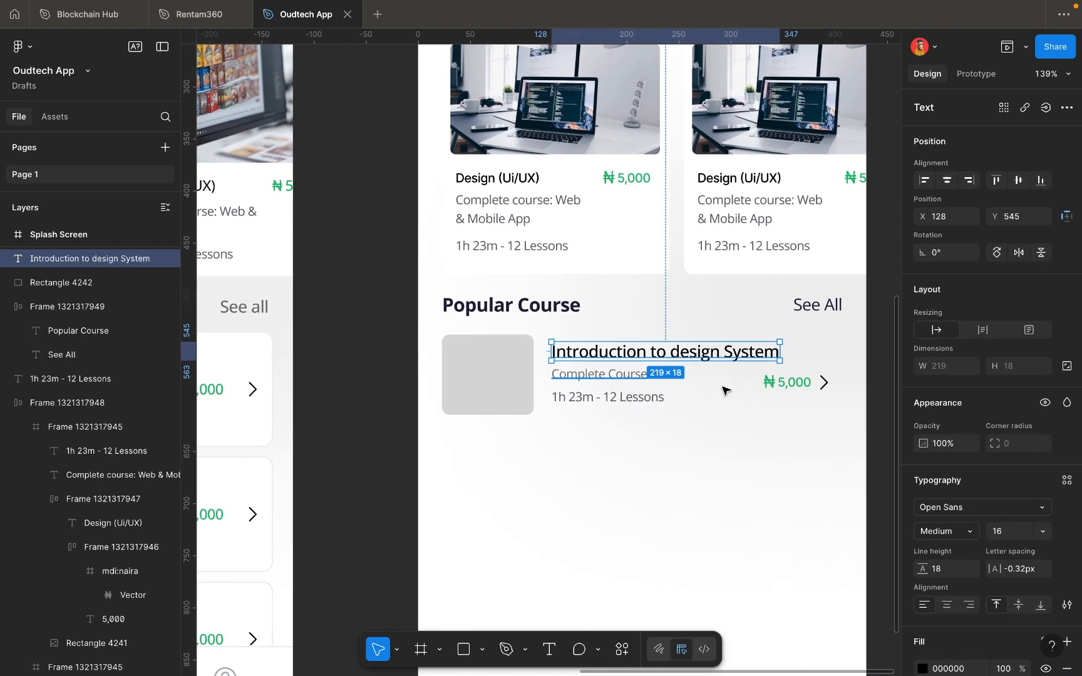
left_click(1009, 533)
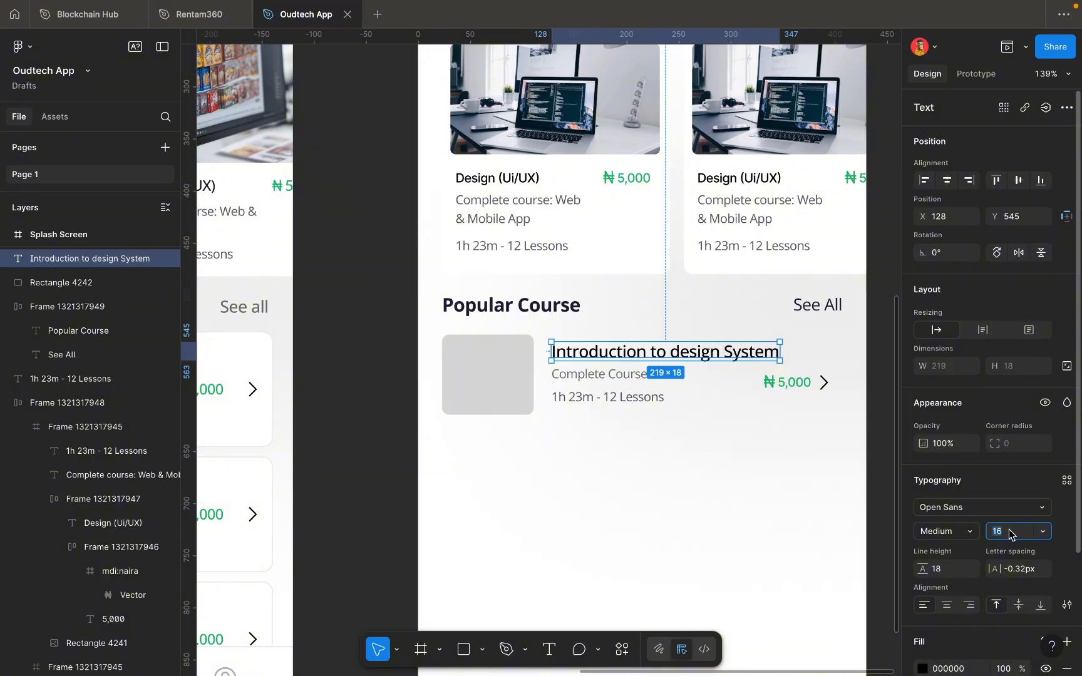
type("14")
key("Return")
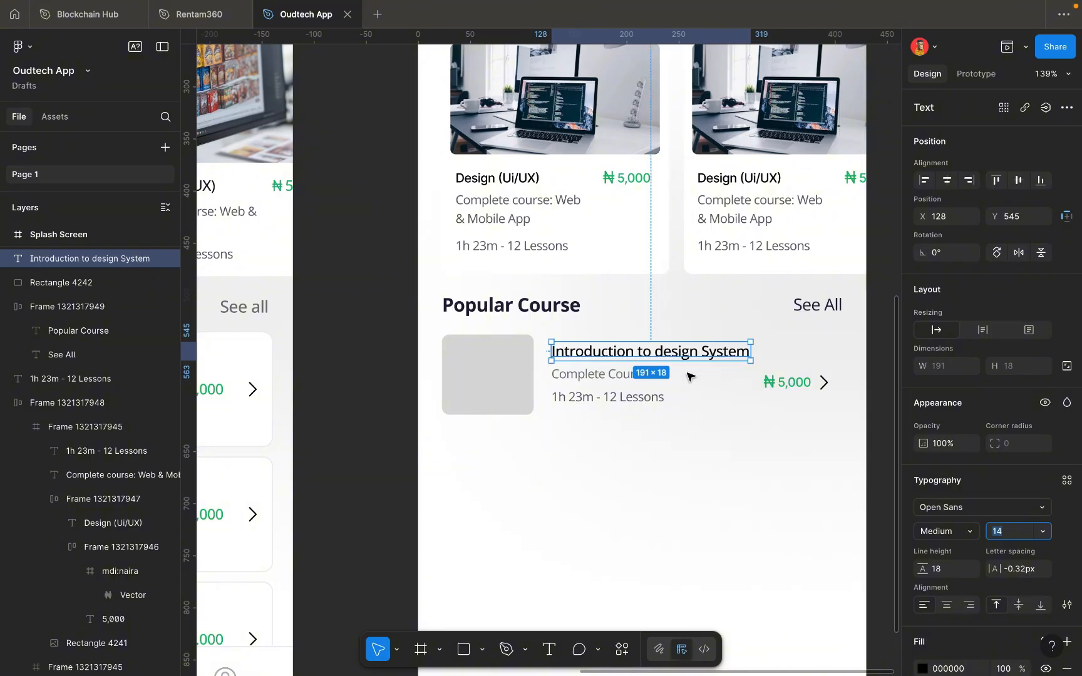
Wrap the title and "Complete Course" in an auto layout, and combine that with "1h 23m - 12 Lessons" in a vertical auto layout.
left_click(639, 377, "shift")
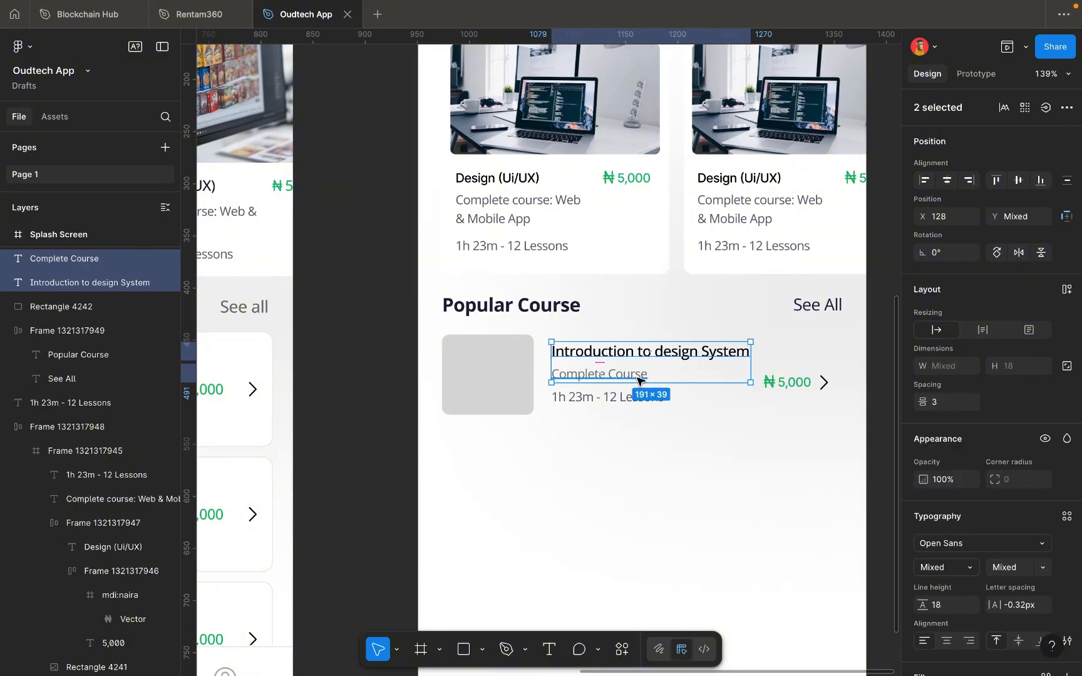
key("shift+a")
left_click(616, 401, "shift")
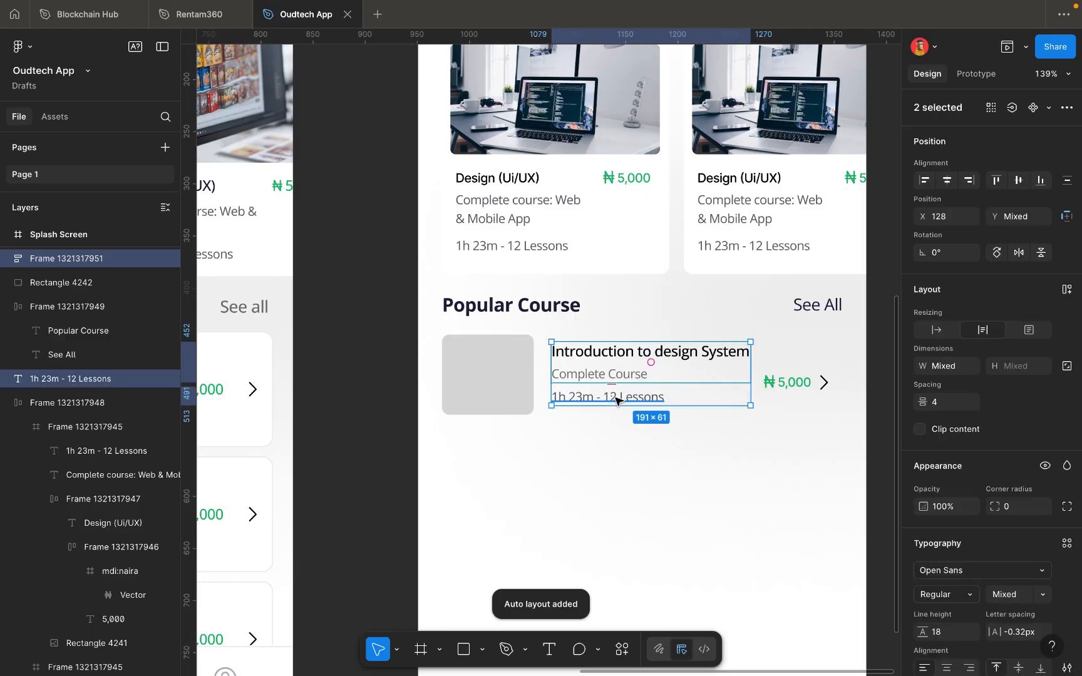
key("shift+a")
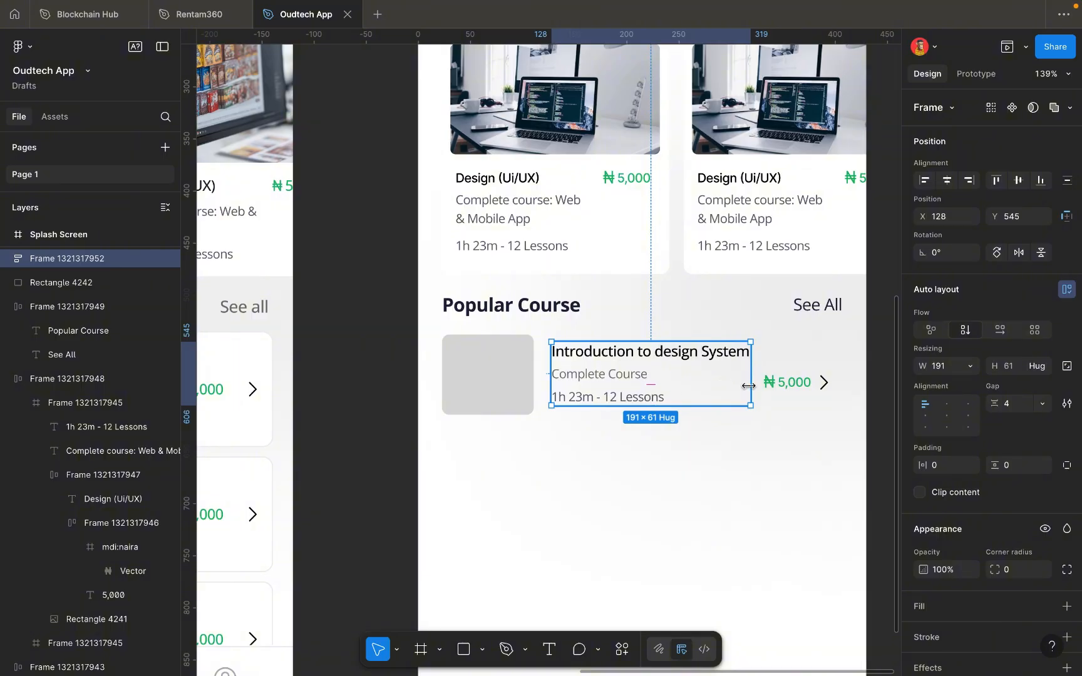
Combine the list item's text stack and the price-and-chevron group in a horizontal auto layout.
left_click(784, 383, "shift")
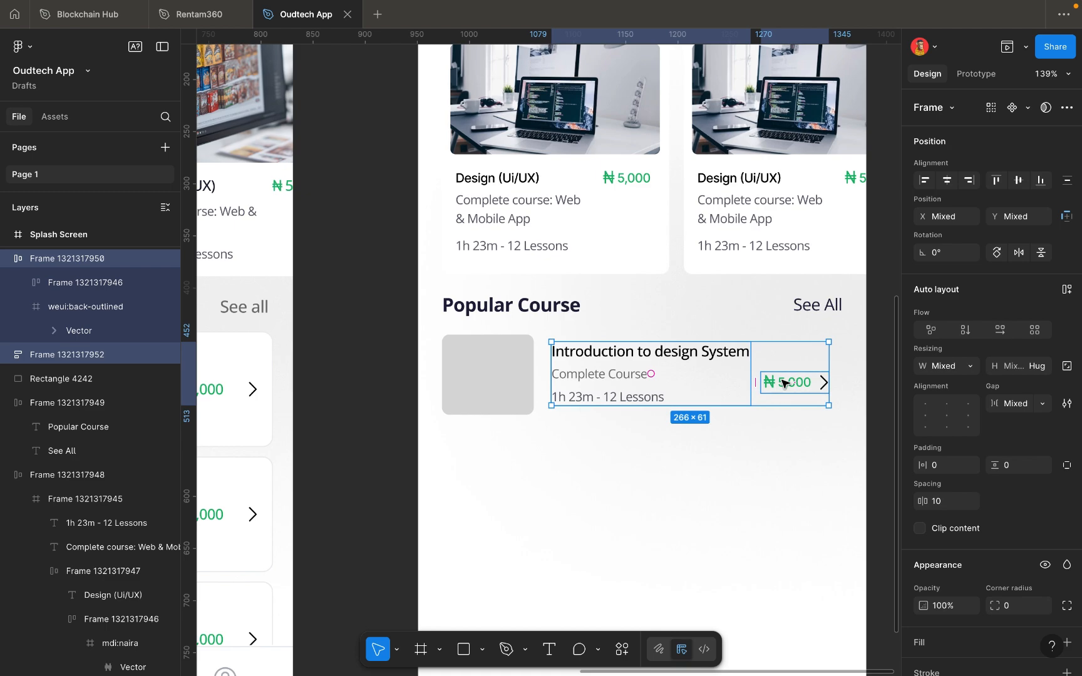
key("Escape")
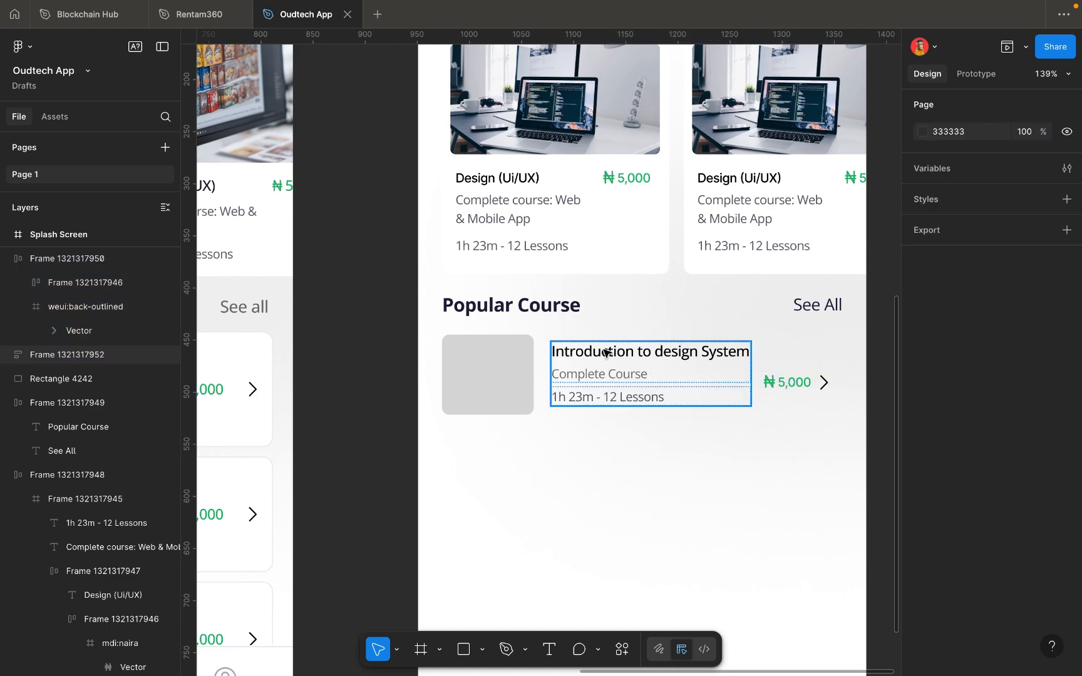
left_click(606, 354)
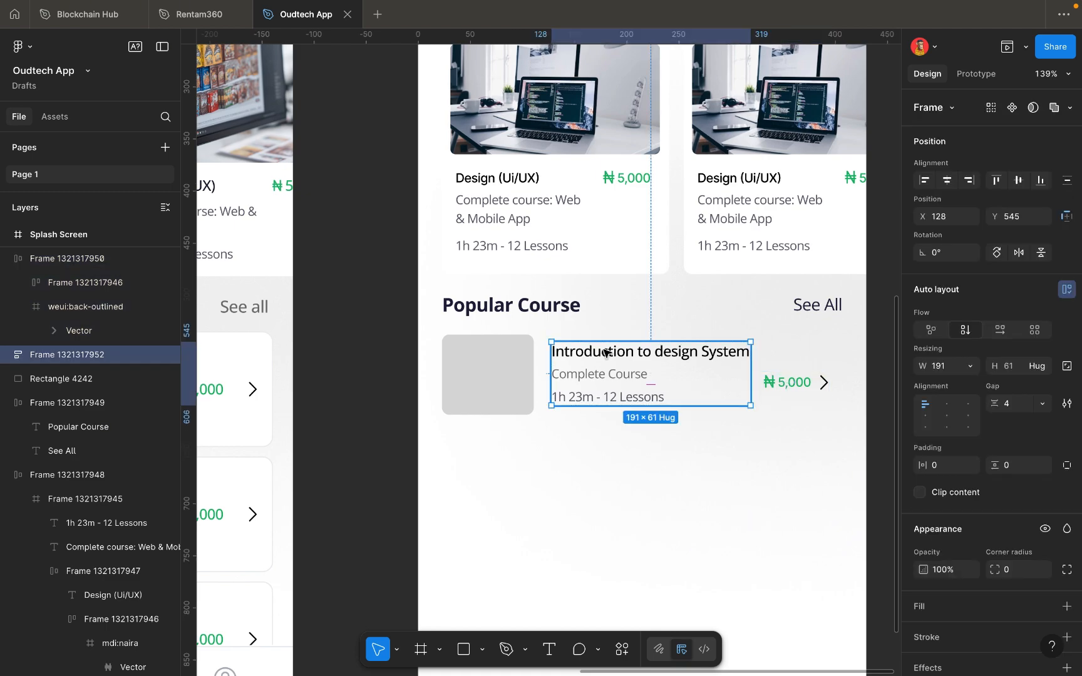
left_click(806, 384, "shift")
key("shift+a")
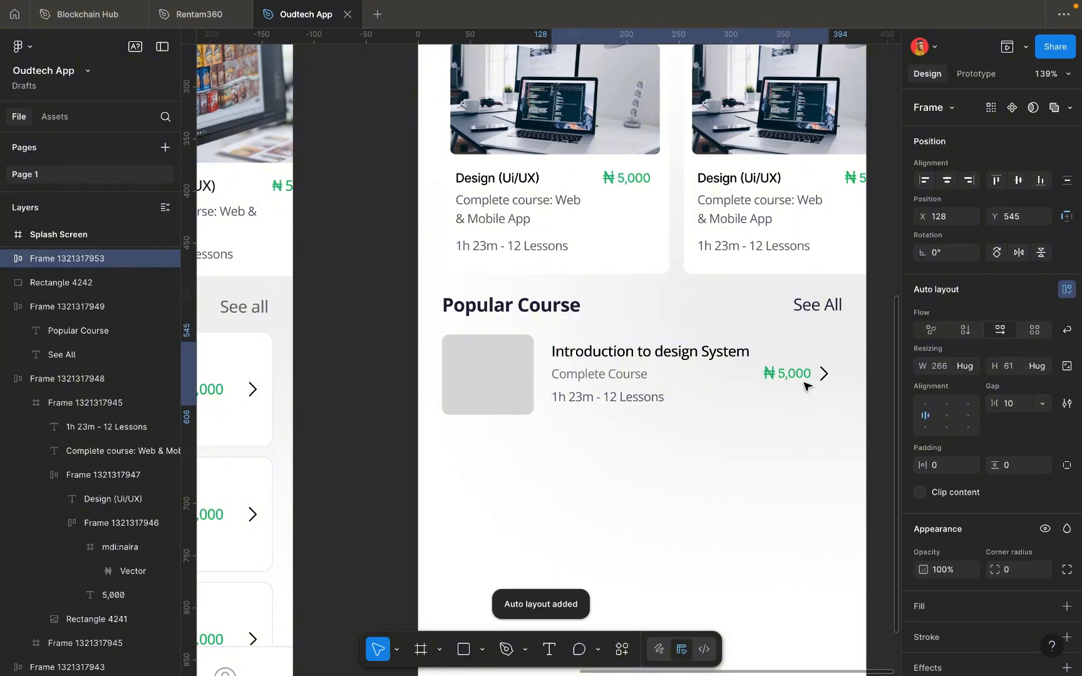
scroll(804, 423, "down", 5)
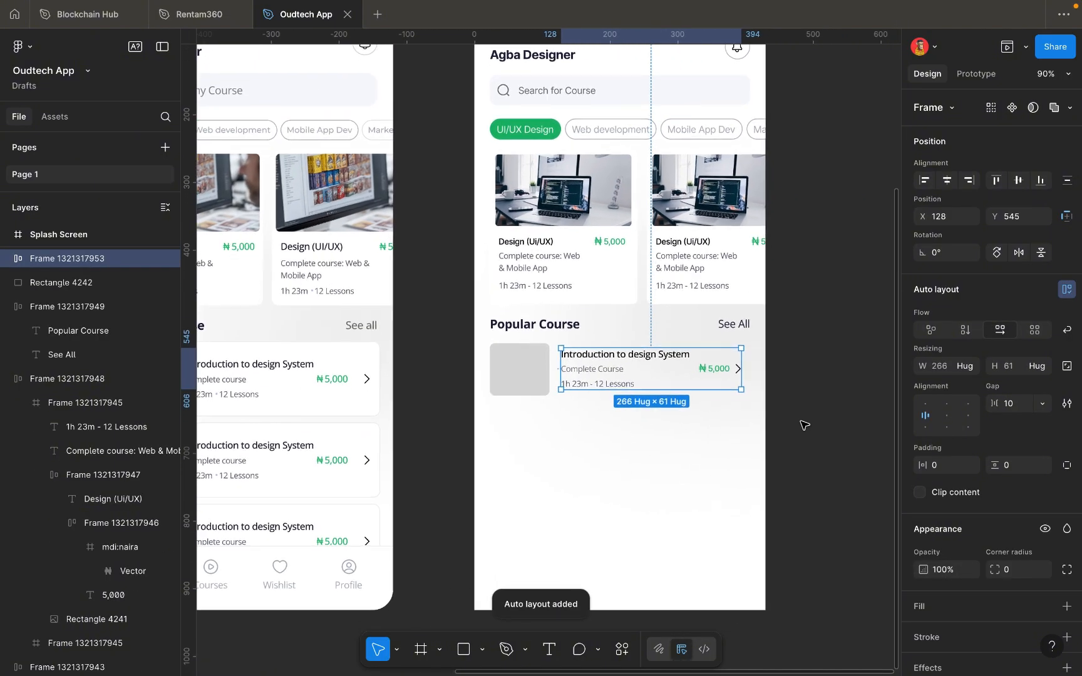
Set the gap between the list item's text stack and price group to 17.
scroll(701, 369, "up", 5)
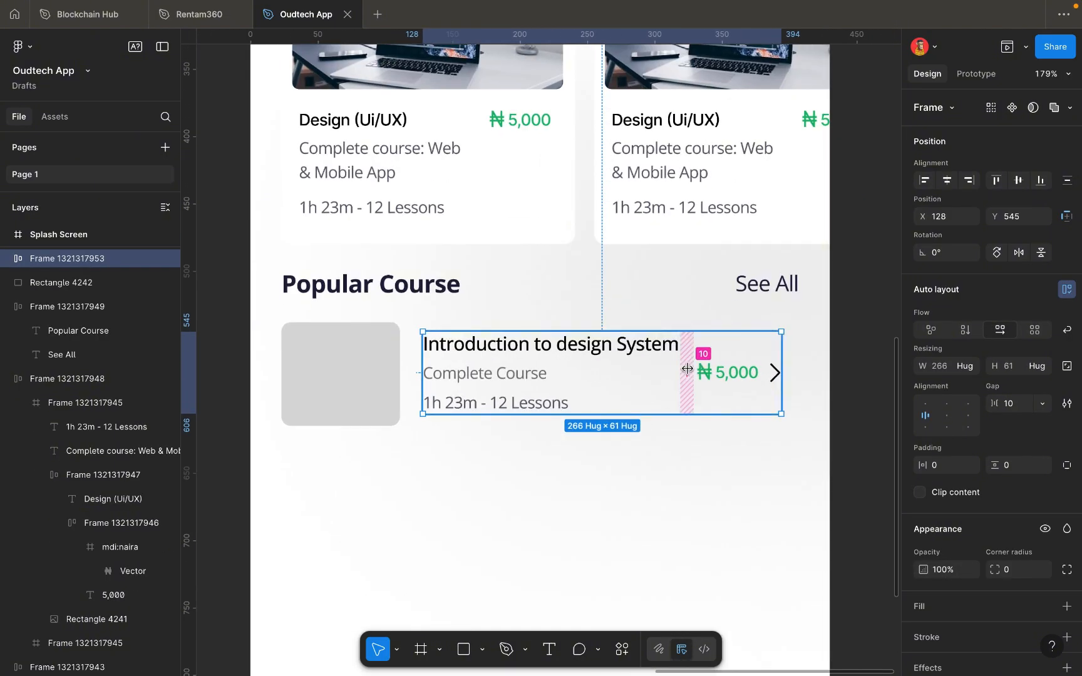
left_click(687, 369)
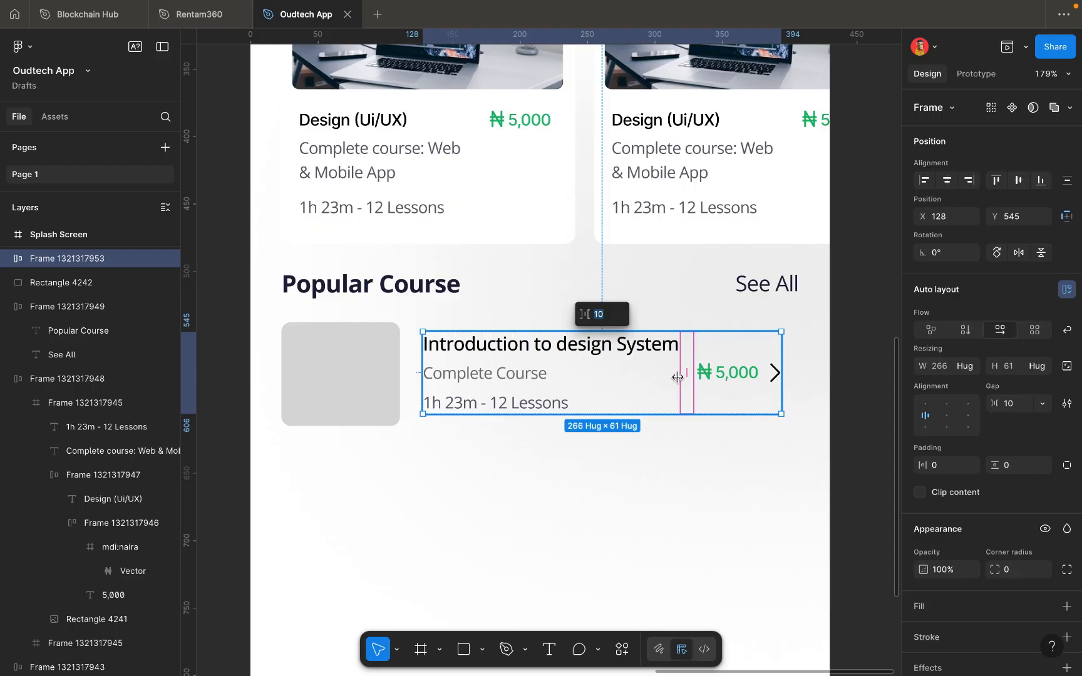
left_click(1022, 409)
key("Up")
key("Up")
key("Up")
key("Up")
key("Up")
key("Up")
key("Up")
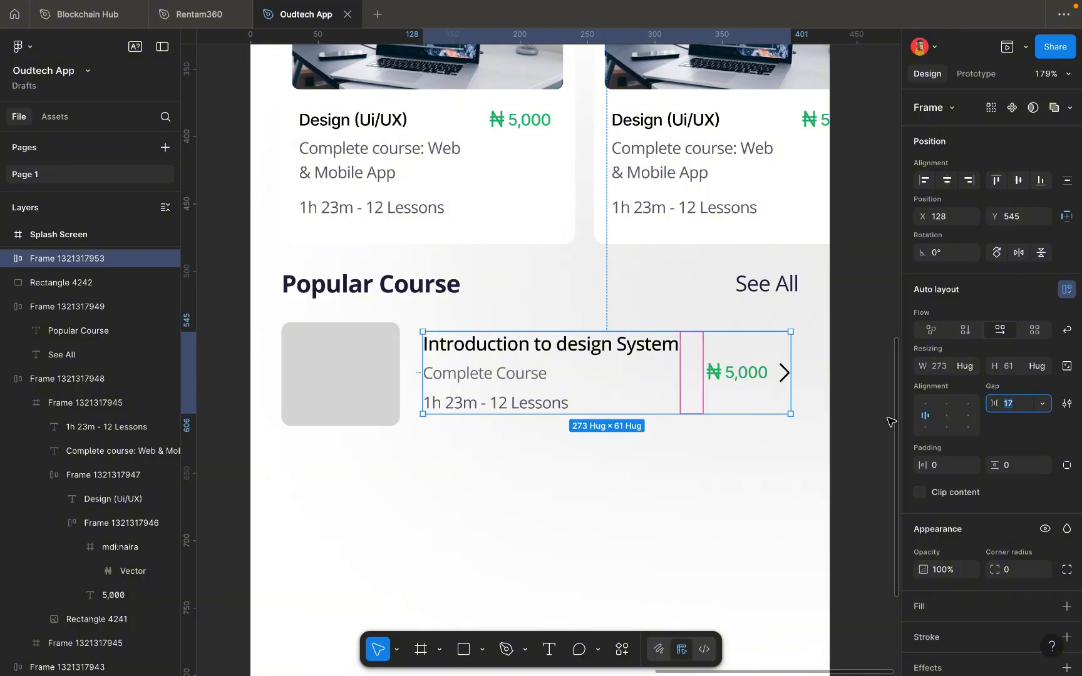
Combine the grey thumbnail rectangle and the course details frame in one horizontal auto layout, and select the resulting list item.
left_click(715, 450)
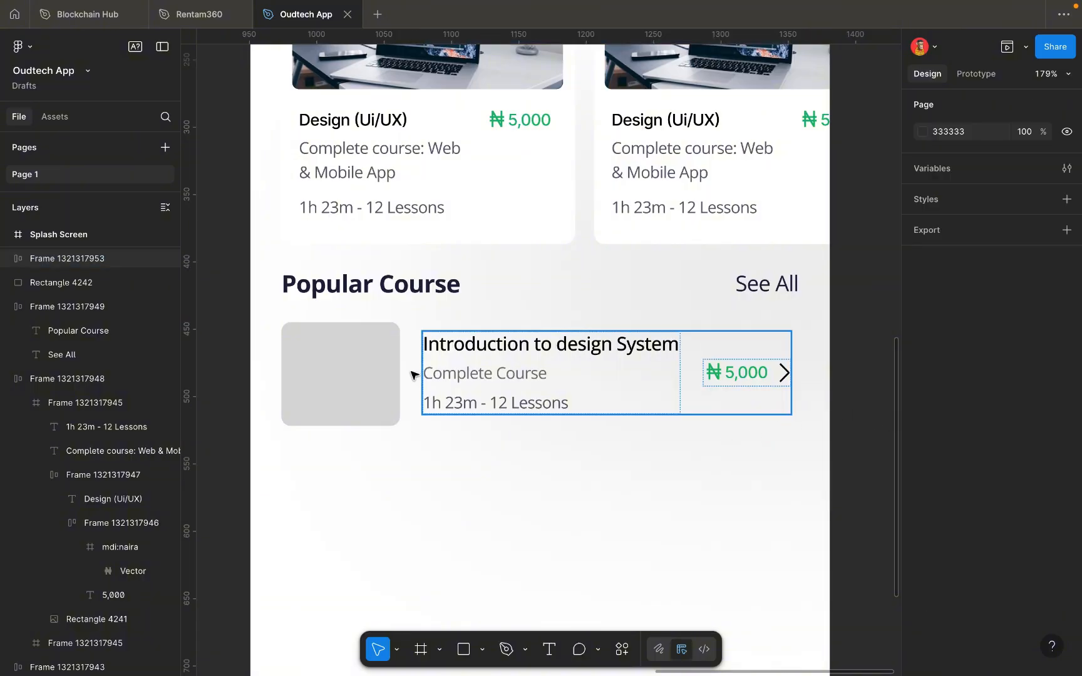
left_click(462, 379)
left_click(335, 374, "shift")
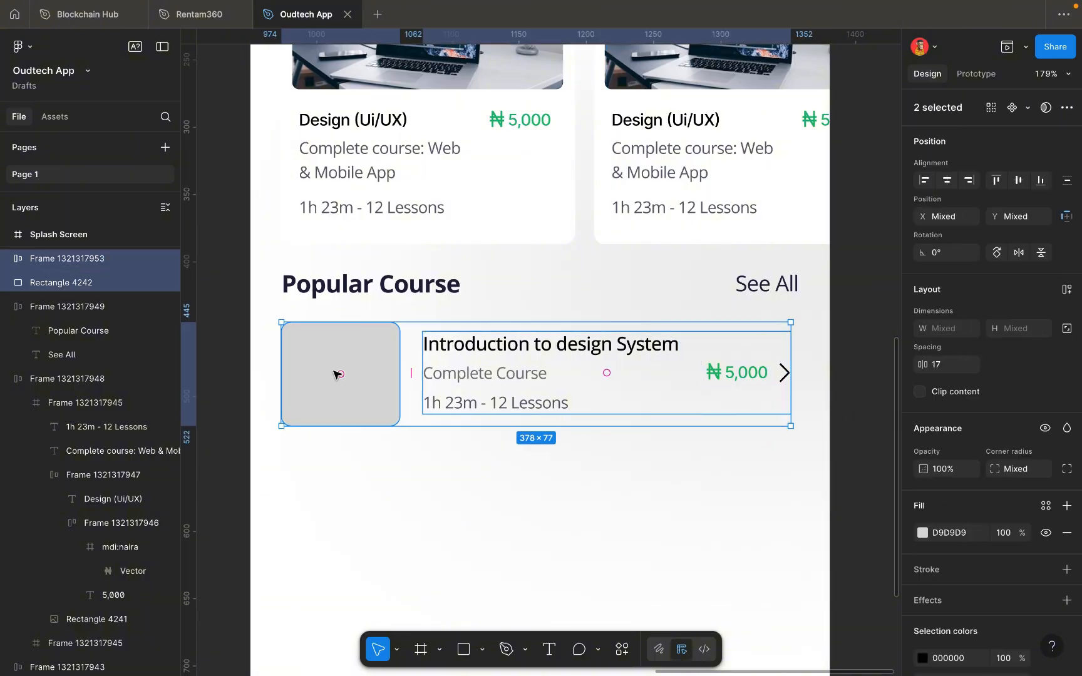
key("shift+a")
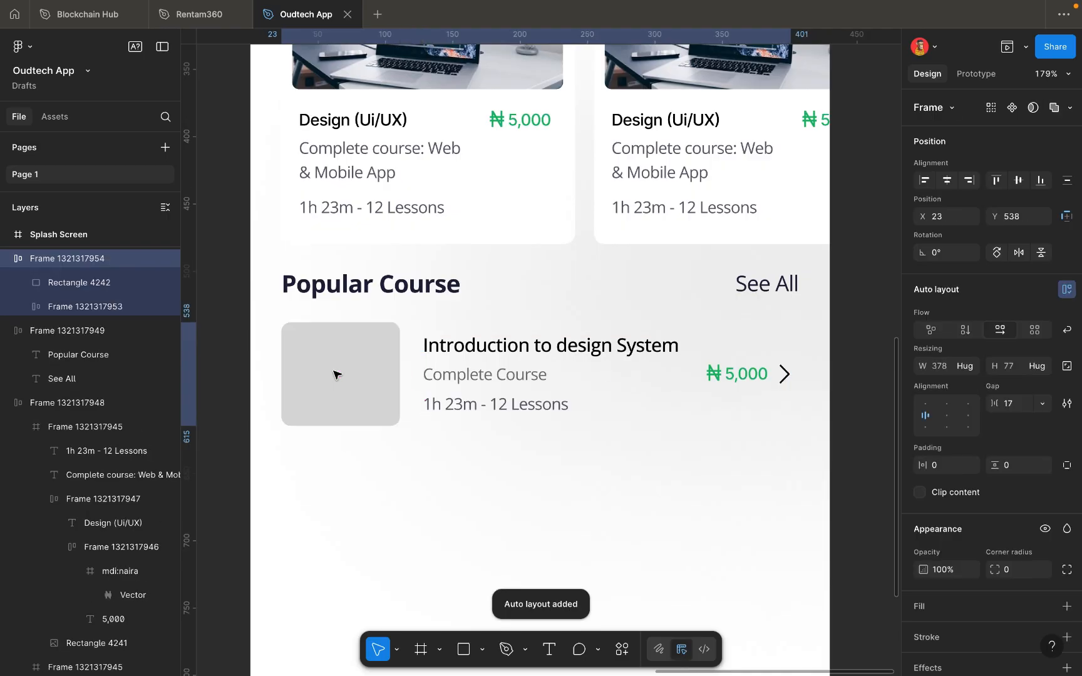
left_click(536, 464)
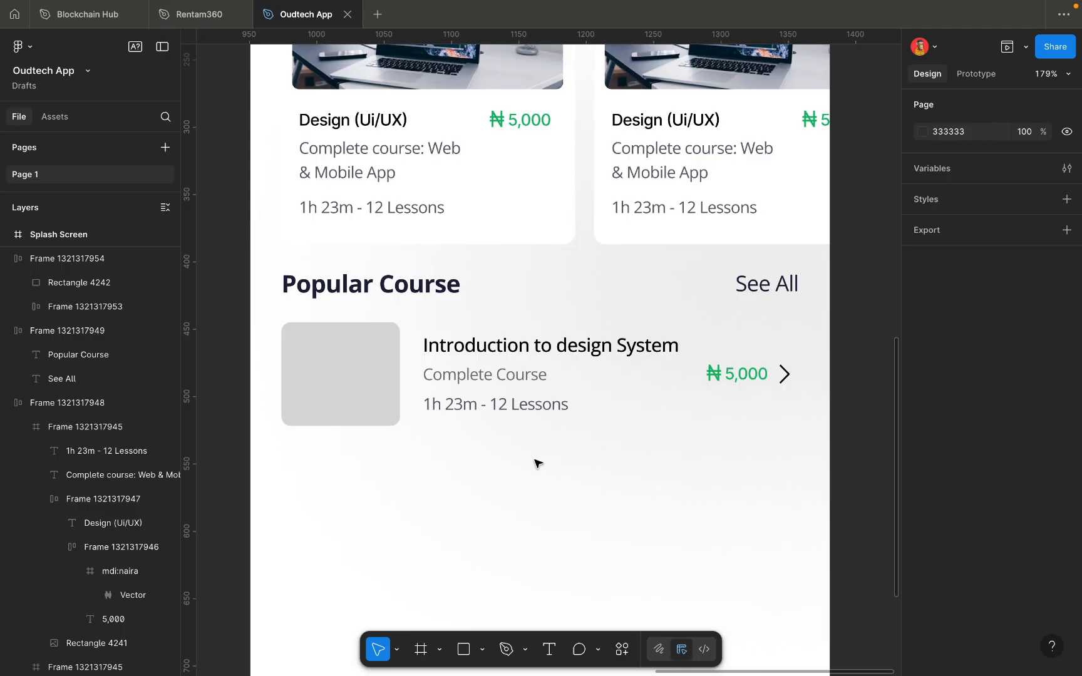
left_click(513, 373)
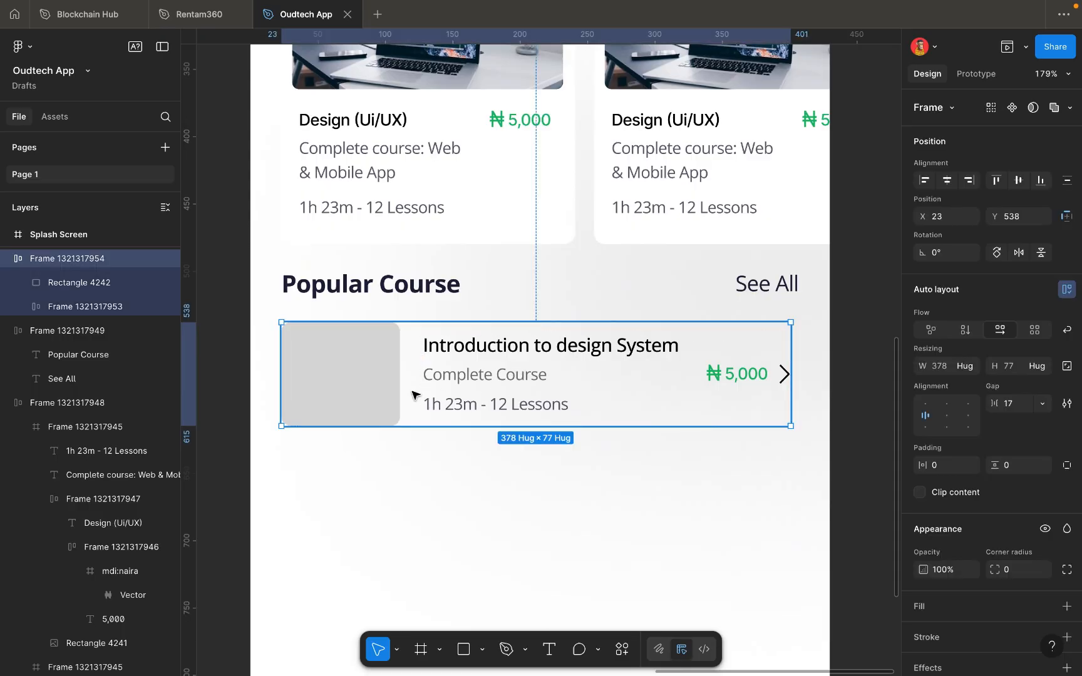
Examine the padding, border and background of the Popular course cards in the reference home screen.
scroll(504, 411, "left", 4)
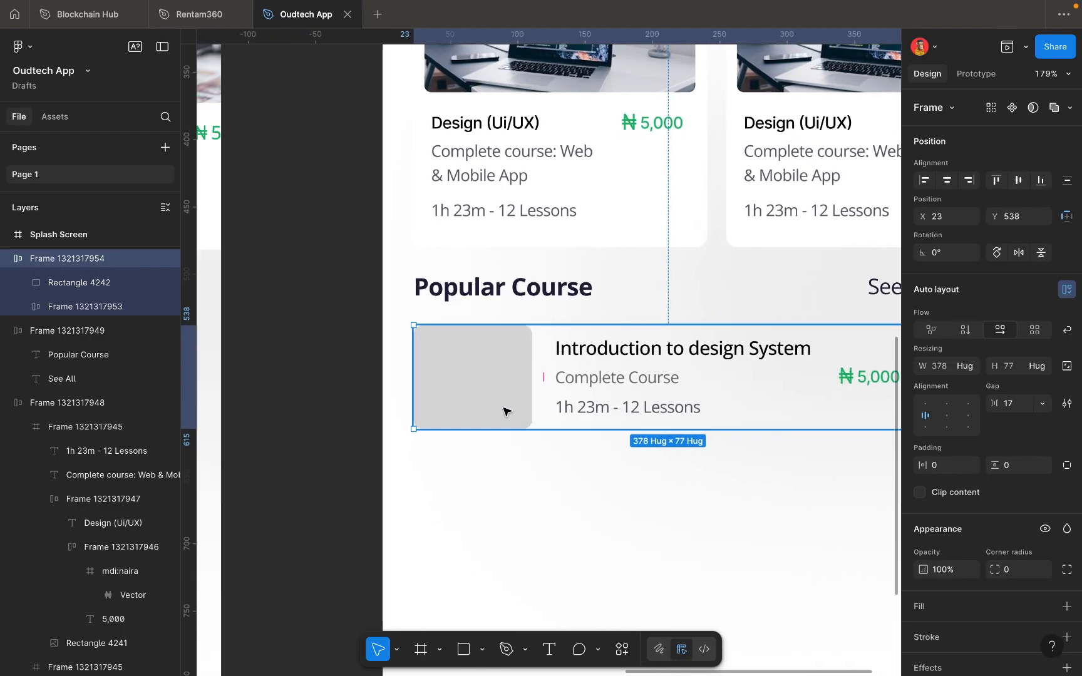
right_click(504, 408)
left_click(501, 408)
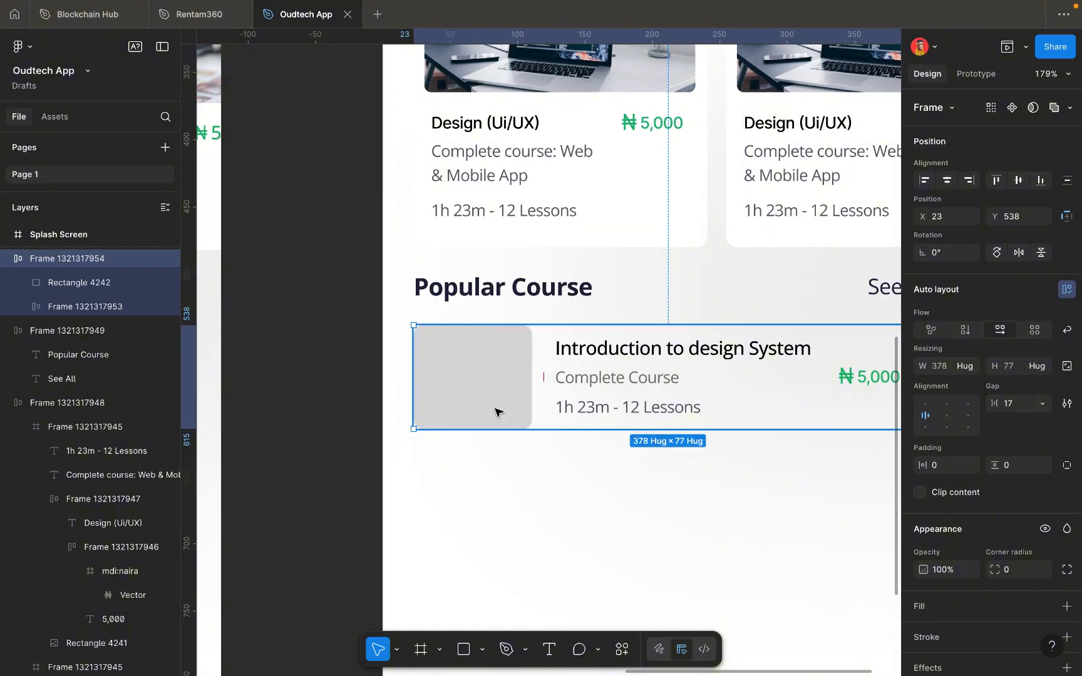
scroll(501, 410, "left", 10)
scroll(501, 415, "left", 2)
scroll(501, 415, "down", 1)
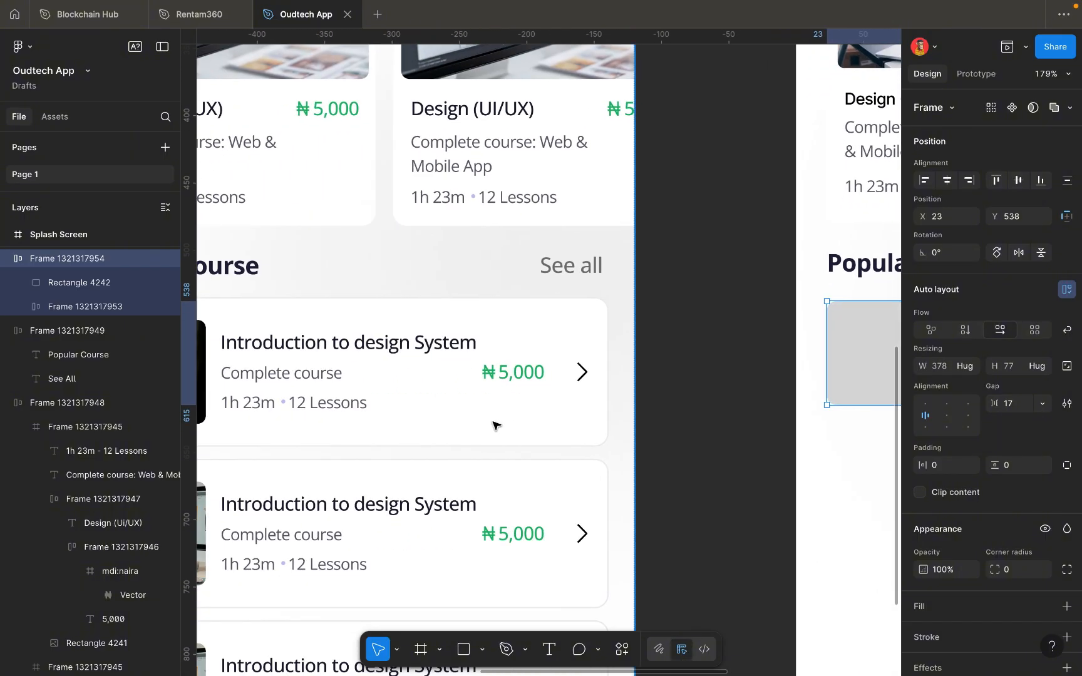
scroll(495, 425, "left", 4)
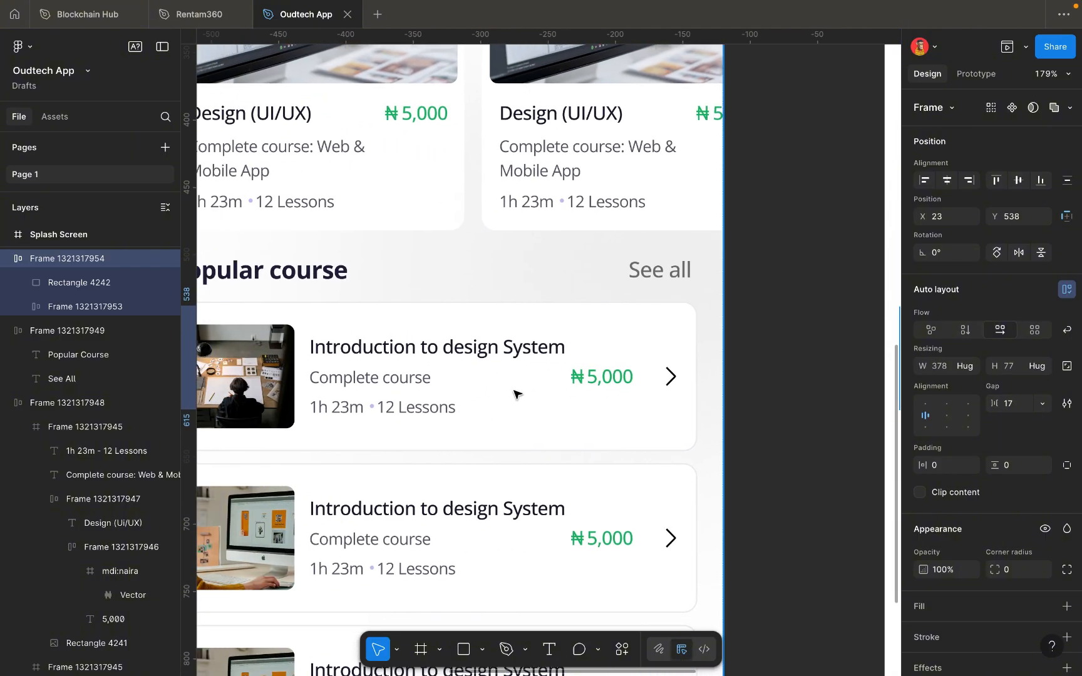
scroll(475, 376, "down", 3)
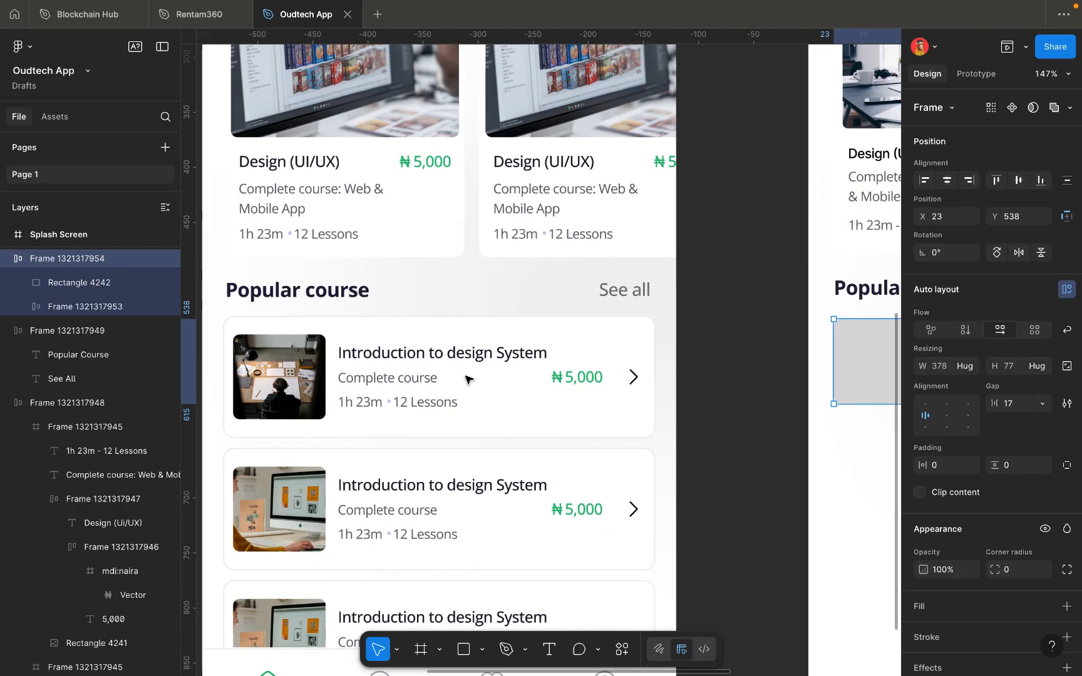
scroll(514, 391, "right", 10)
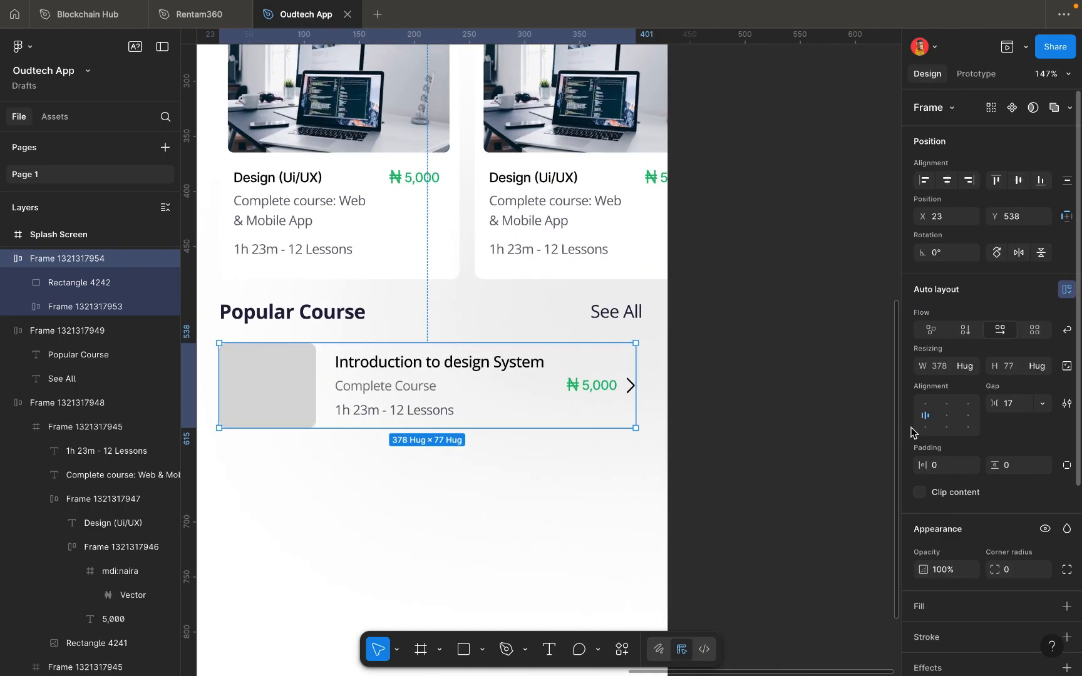
Set the Popular Course list item's horizontal padding to 8 and its vertical padding to 10.
left_click(948, 466)
key("Up")
key("Up")
key("Up")
key("Up")
key("Up")
key("Up")
key("Up")
key("Up")
key("Up")
key("Up")
key("Up")
key("Up")
key("Up")
key("Up")
key("Up")
key("Up")
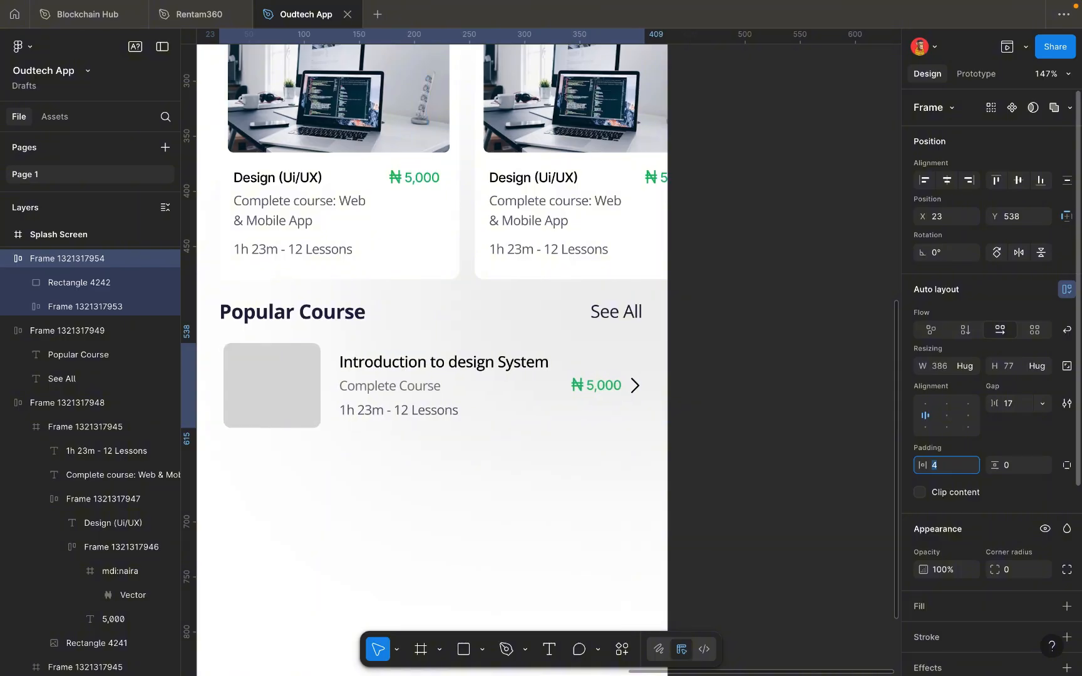
key("Down")
key("Down")
key("Down")
key("Down")
key("Down")
key("Down")
key("Down")
key("Down")
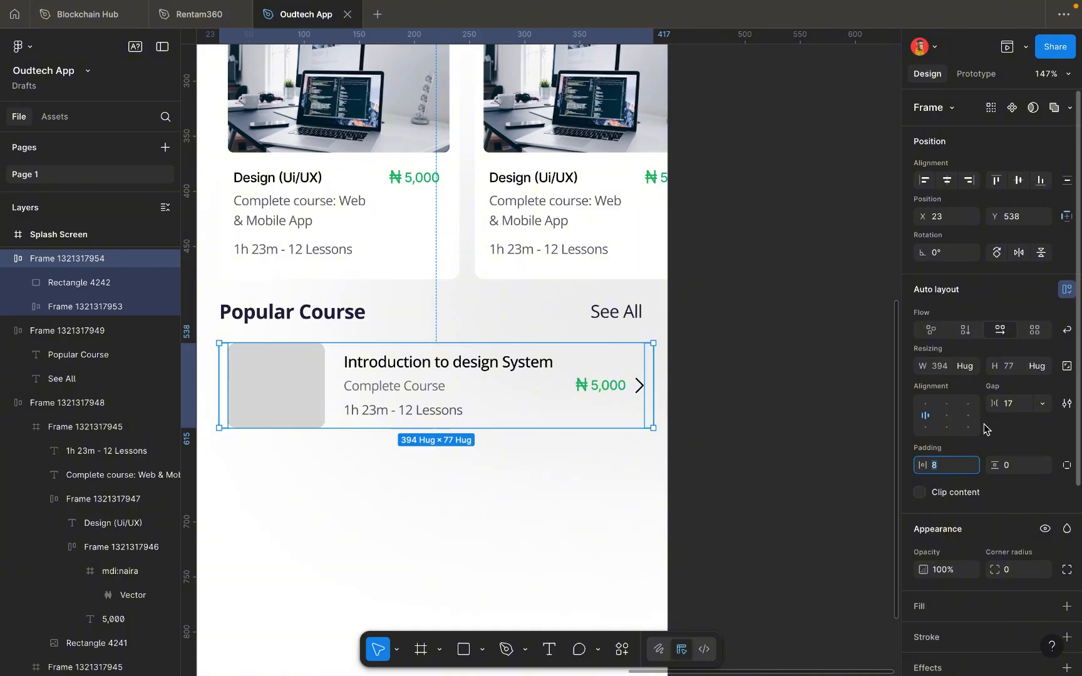
left_click(1019, 471)
key("Up")
key("Up")
key("Up")
key("Up")
key("Up")
key("Up")
key("Up")
key("Up")
key("Up")
key("Up")
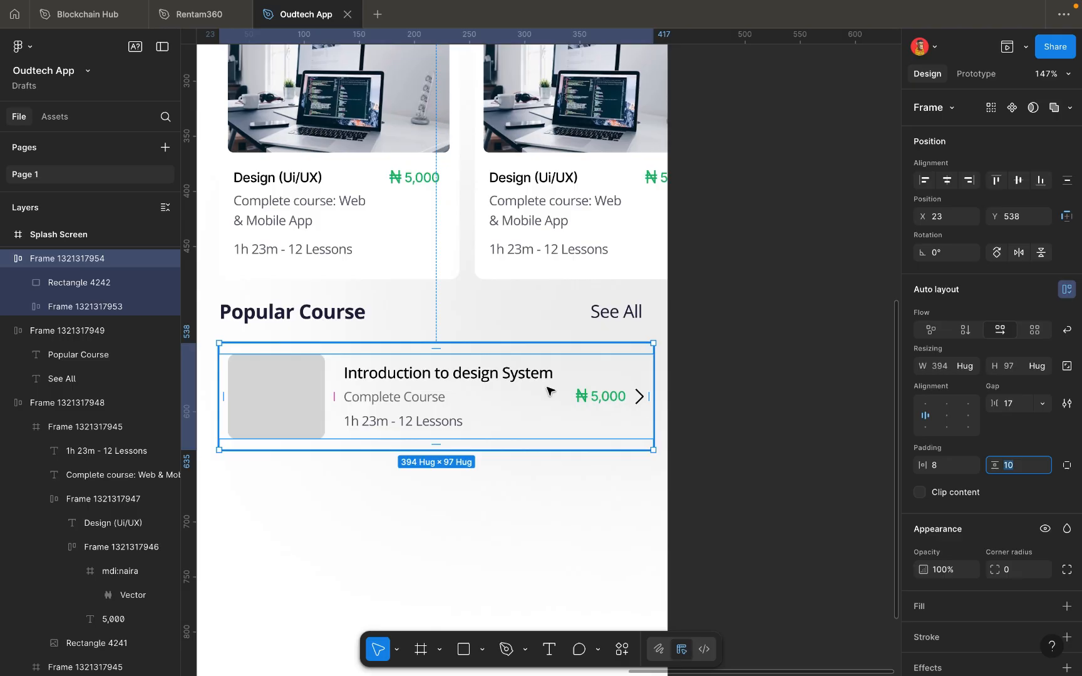
Add a white FFFFFF fill at 100% to the Popular Course list item and deselect it.
left_click(933, 607)
left_click(922, 633)
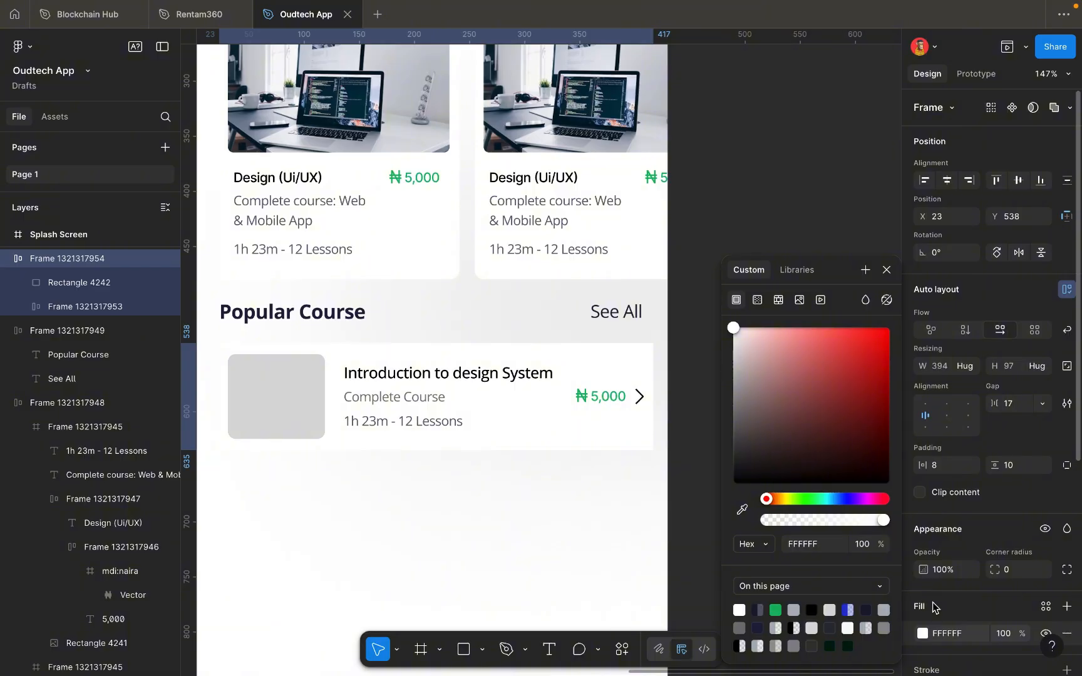
left_click(611, 480)
Set the Popular Course list item's vertical padding to 15.
scroll(611, 481, "down", 10)
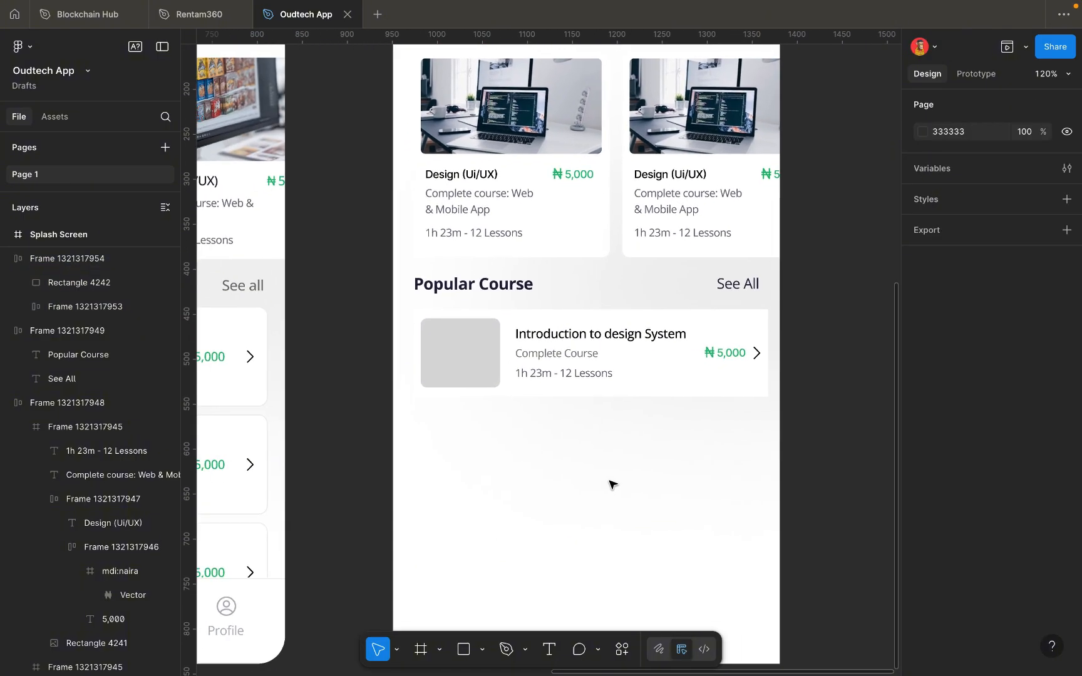
scroll(611, 484, "up", 1)
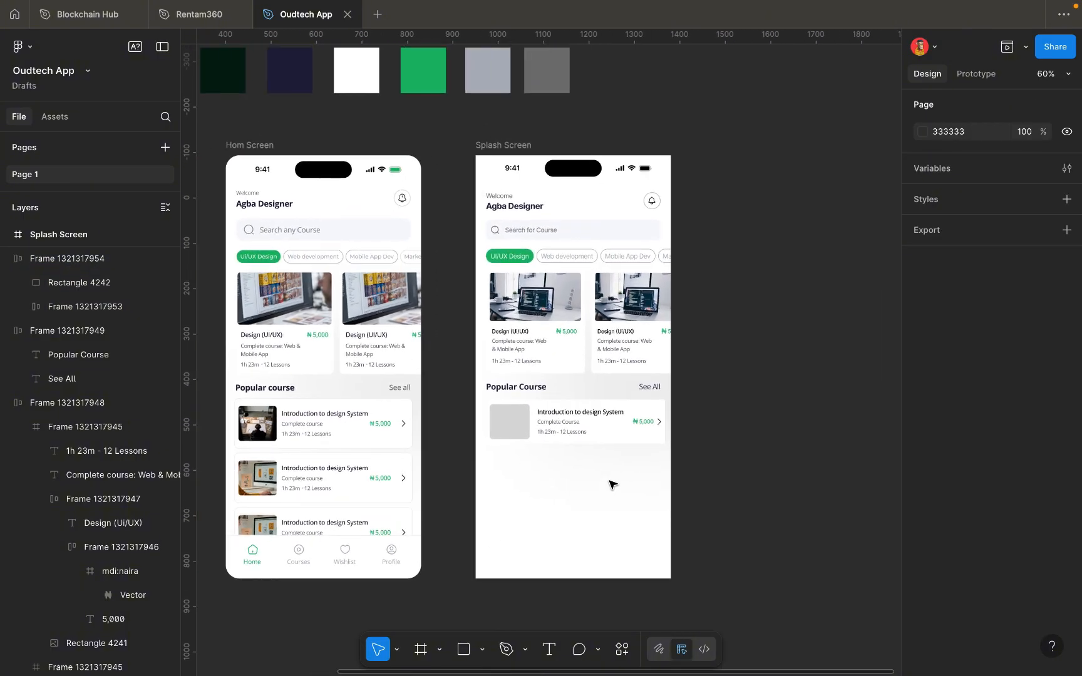
left_click(634, 430)
scroll(635, 430, "up", 3)
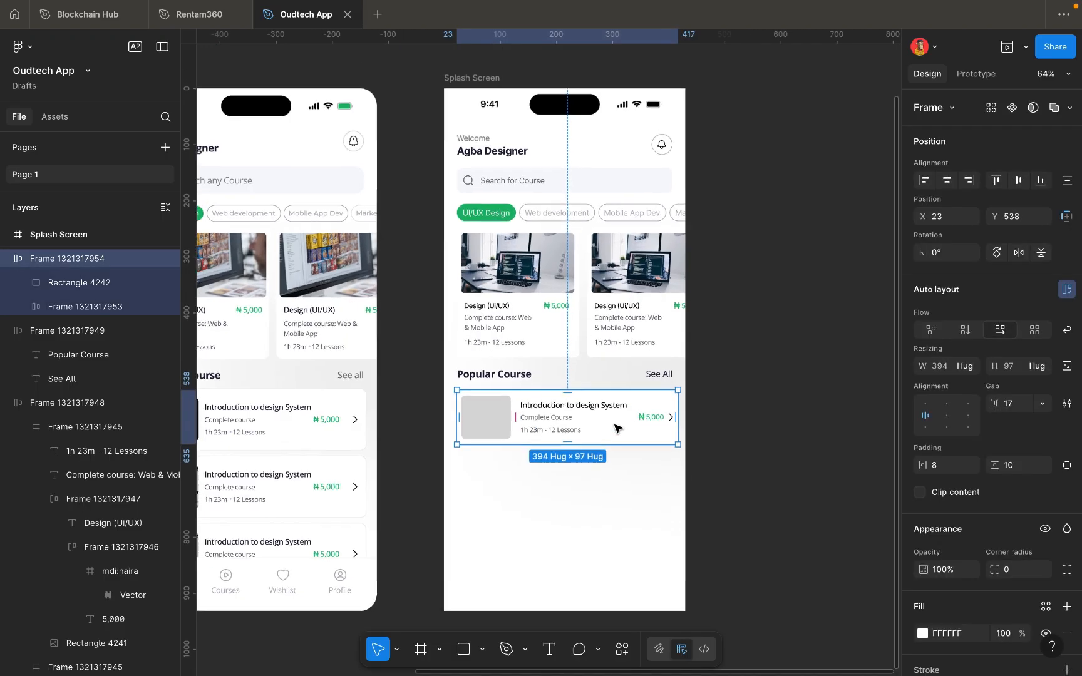
left_click(1024, 471)
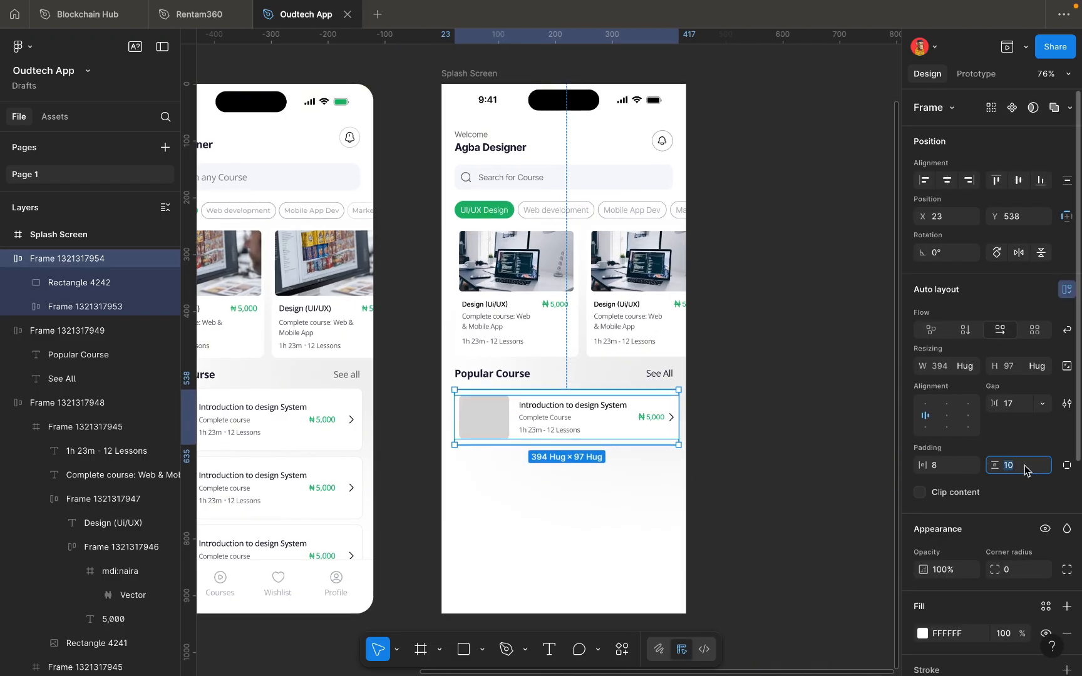
key("Up")
key("Up")
key("Up")
key("Up")
key("Up")
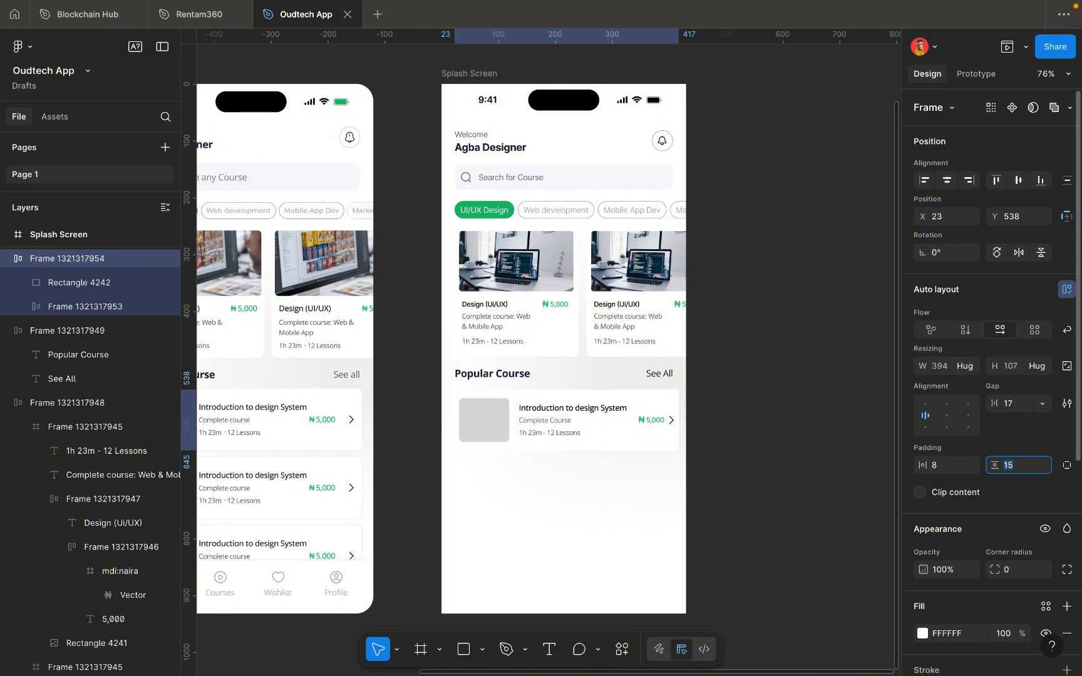
left_click(611, 519)
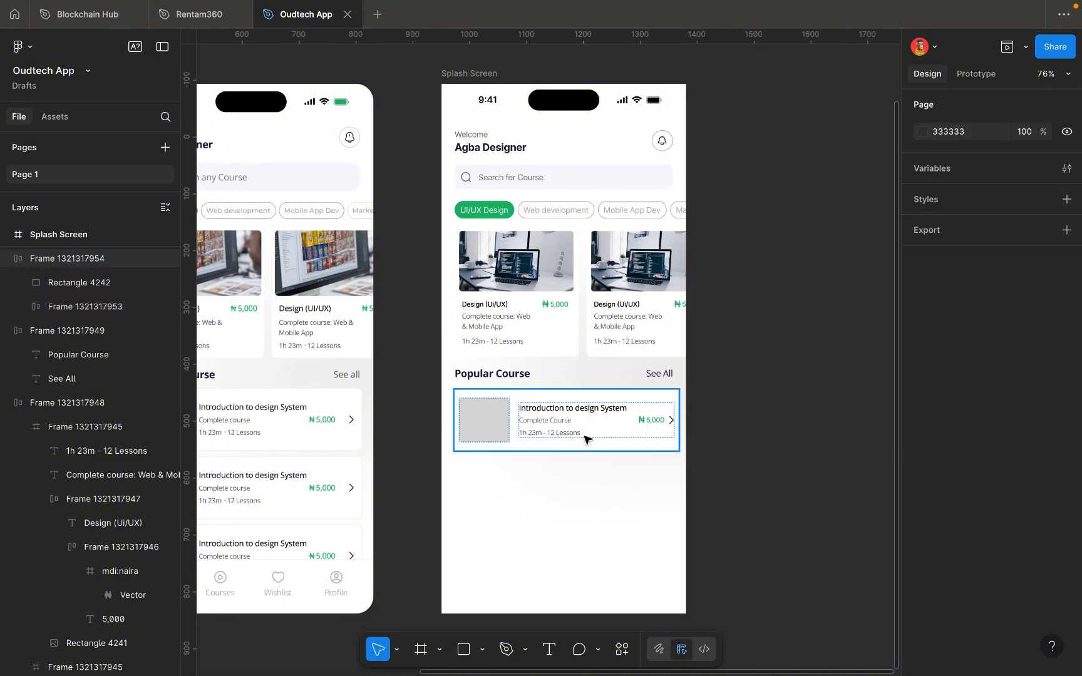
Add an inside stroke of weight 1 to the list item, sampling colour AEB4BD from the light grey palette swatch.
scroll(585, 440, "left", 2)
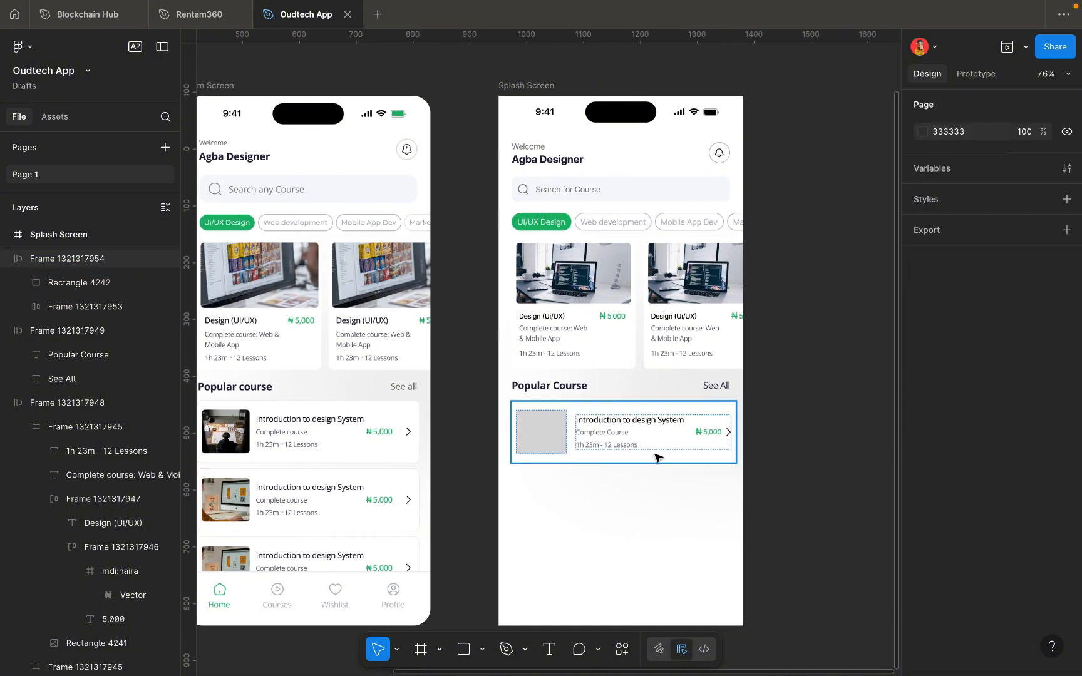
scroll(626, 450, "left", 3)
scroll(531, 449, "up", 5)
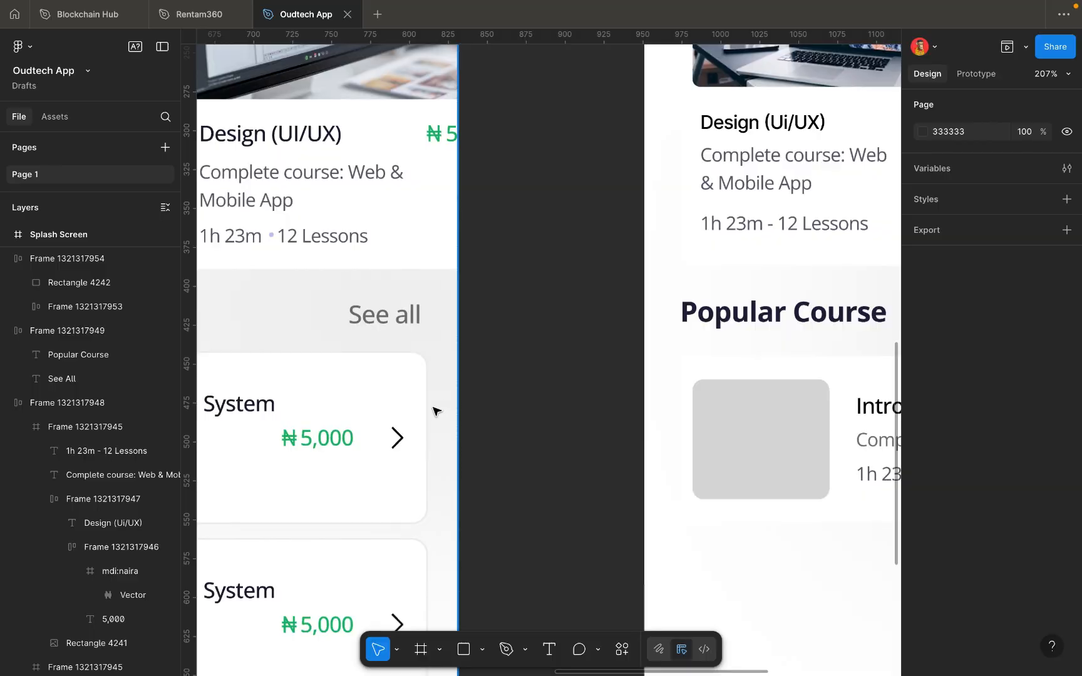
scroll(437, 482, "down", 6)
left_click(648, 471)
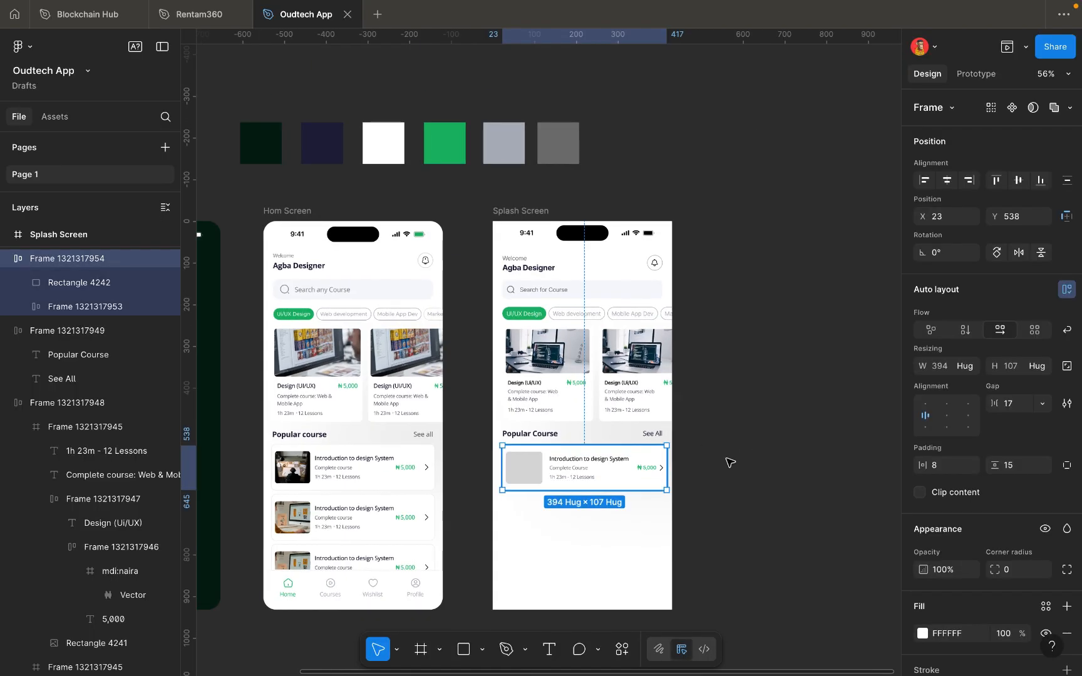
scroll(941, 606, "down", 4)
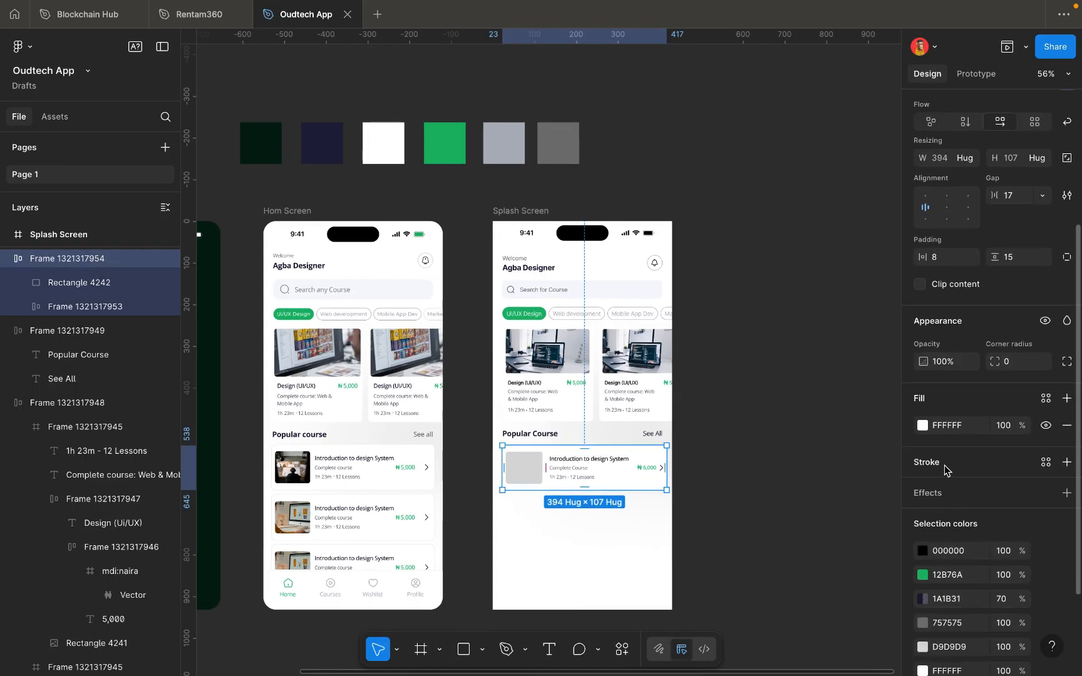
left_click(944, 466)
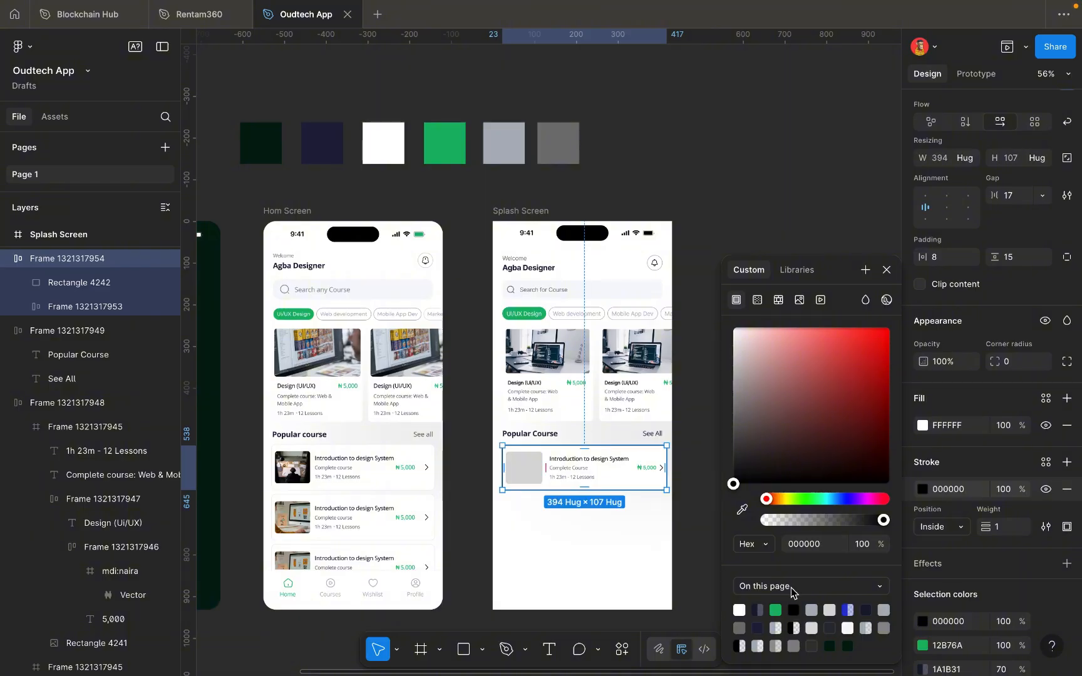
left_click(741, 512)
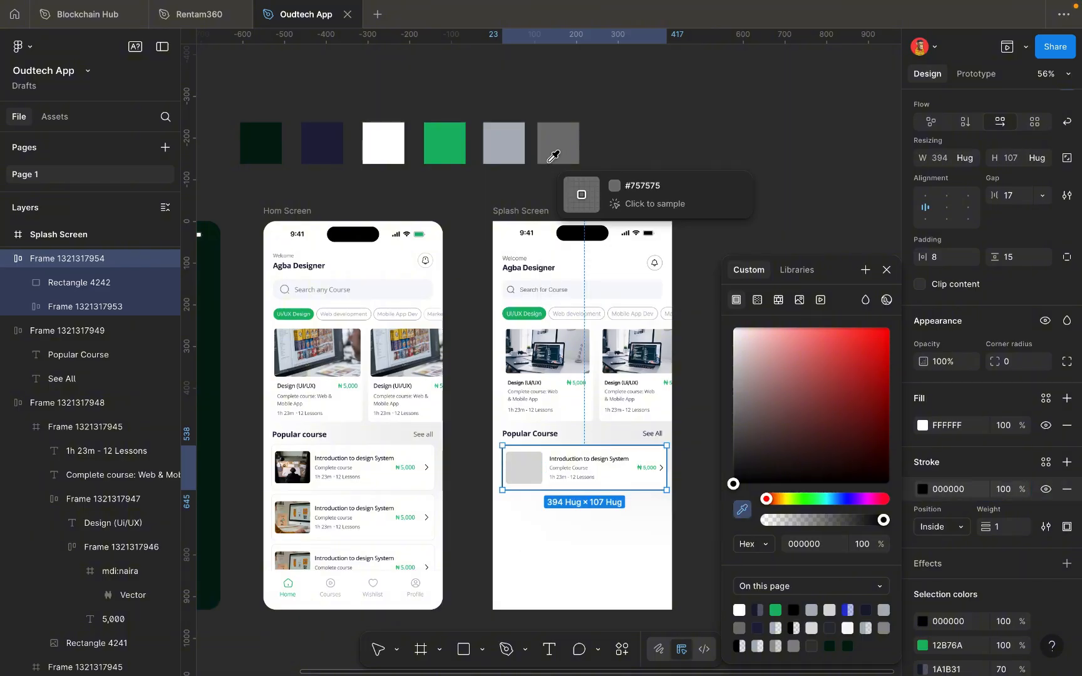
left_click(513, 140)
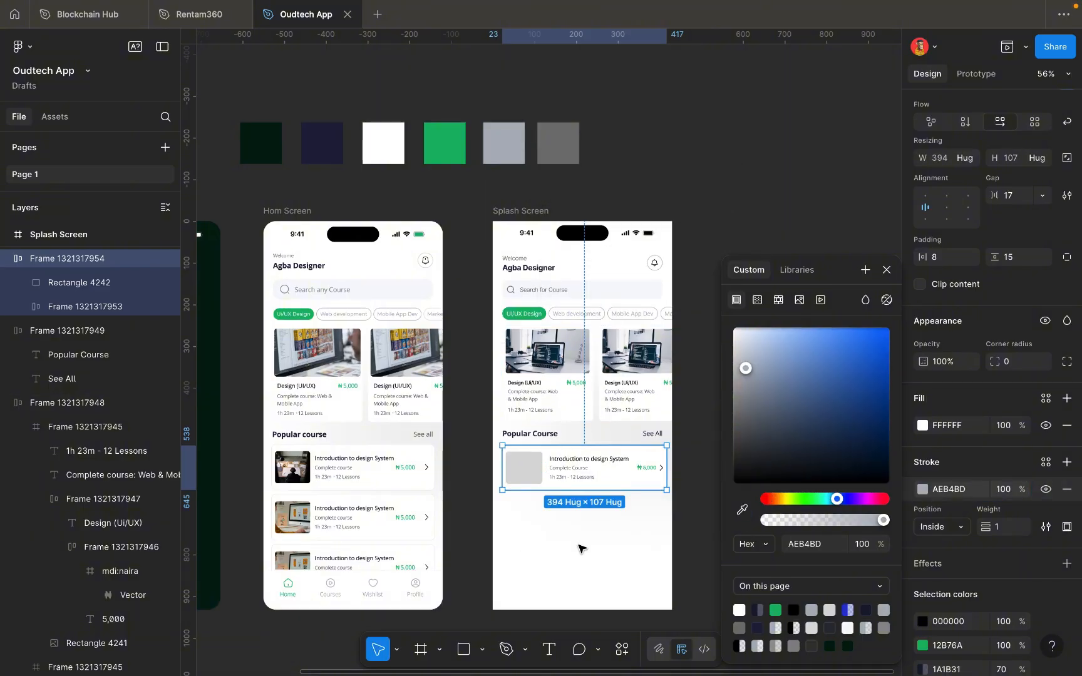
left_click(578, 549)
Set the opacity of the list item's grey stroke to 70%.
scroll(578, 548, "up", 8)
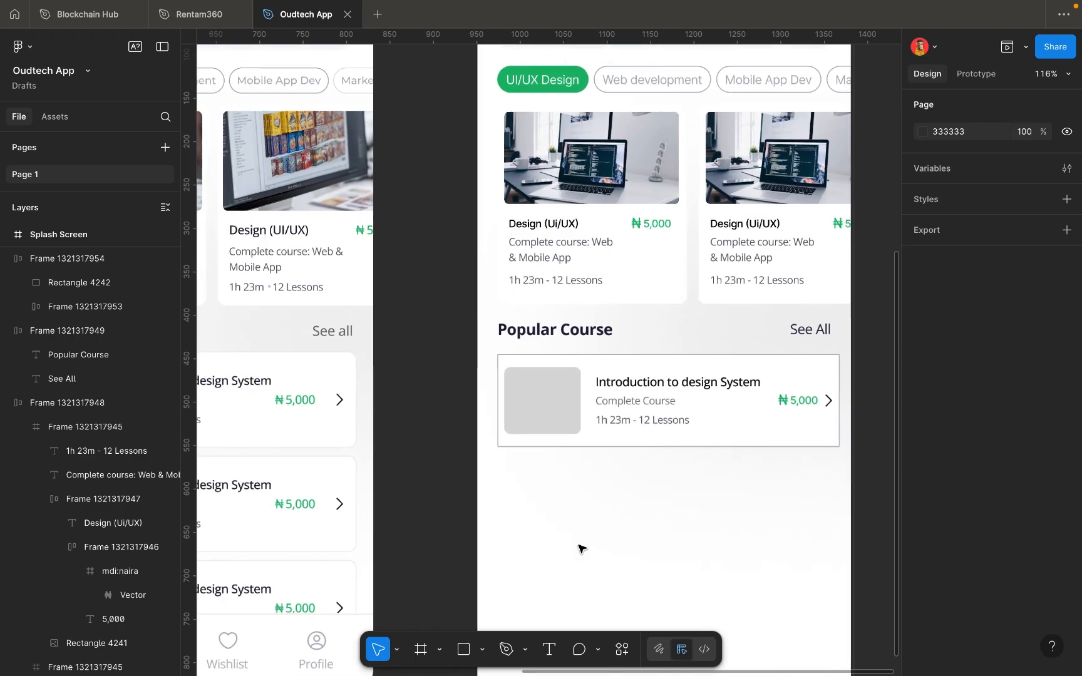
scroll(578, 549, "left", 5)
left_click(648, 432)
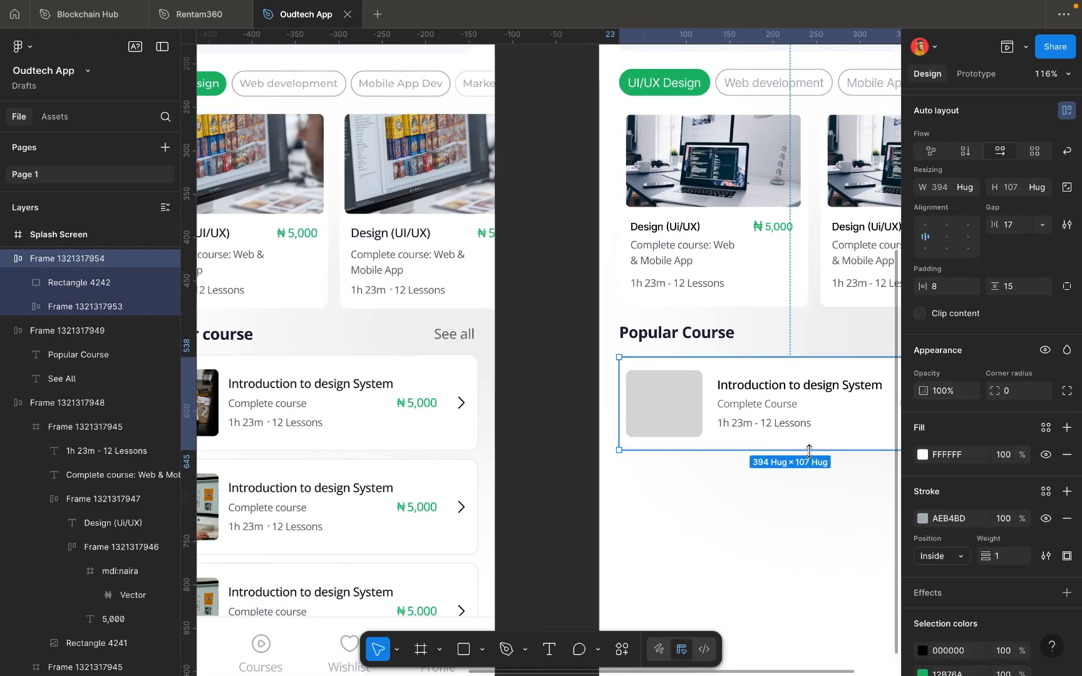
scroll(809, 451, "right", 2)
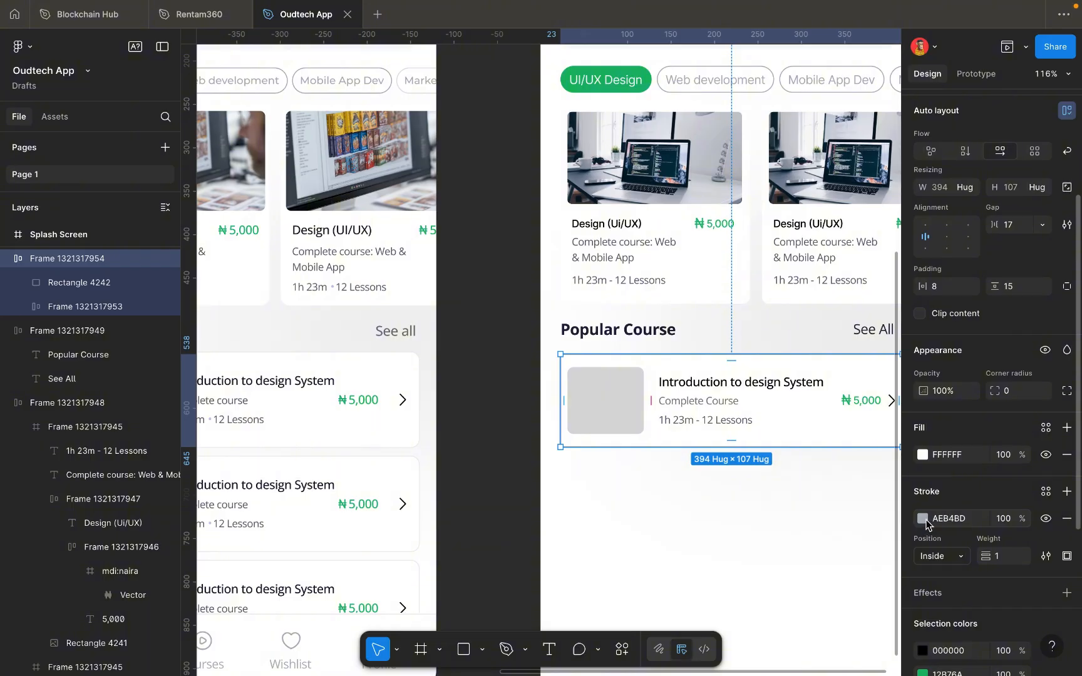
left_click(1005, 519)
key("BackSpace")
left_click(790, 537)
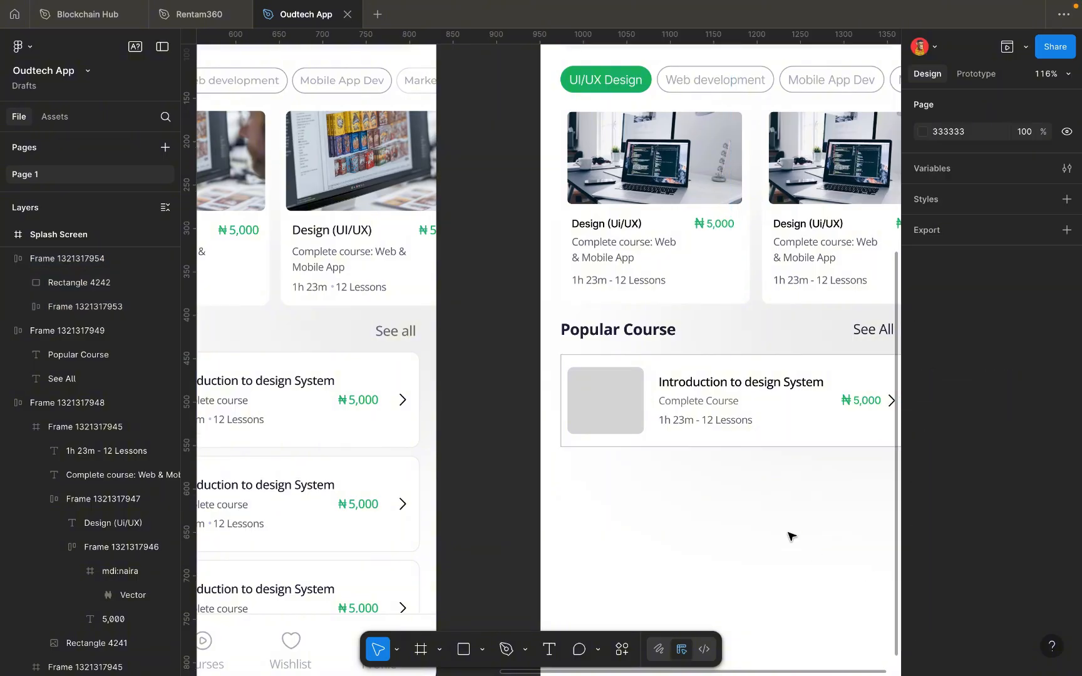
Set the opacity of the list item's AEB4BD stroke to 50%.
left_click(754, 445)
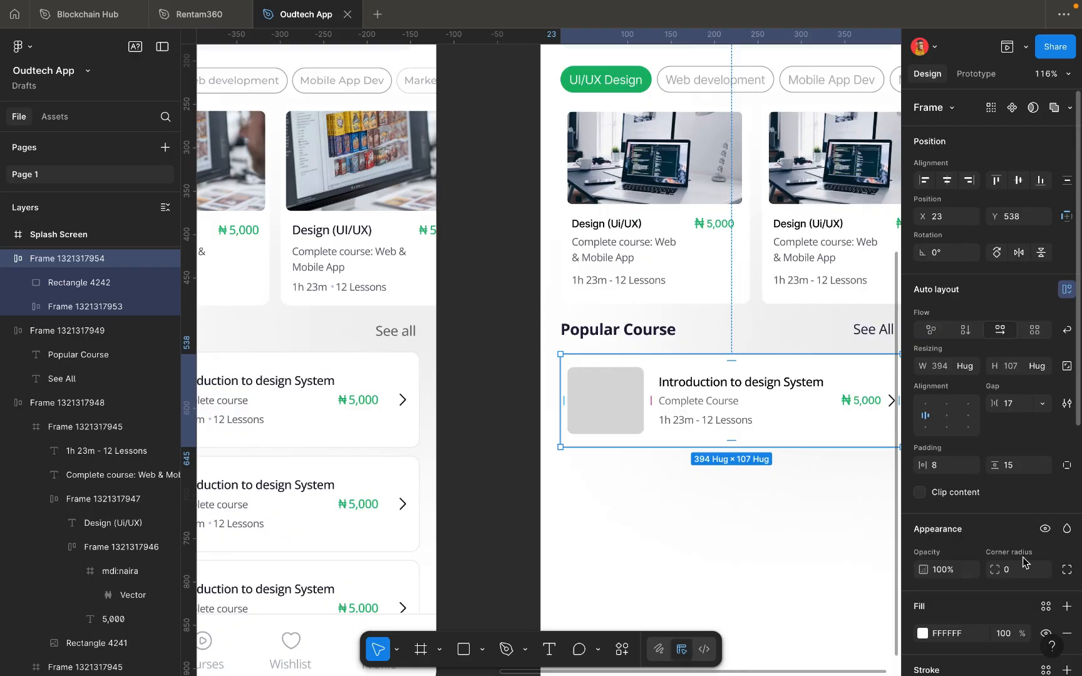
scroll(991, 518, "down", 7)
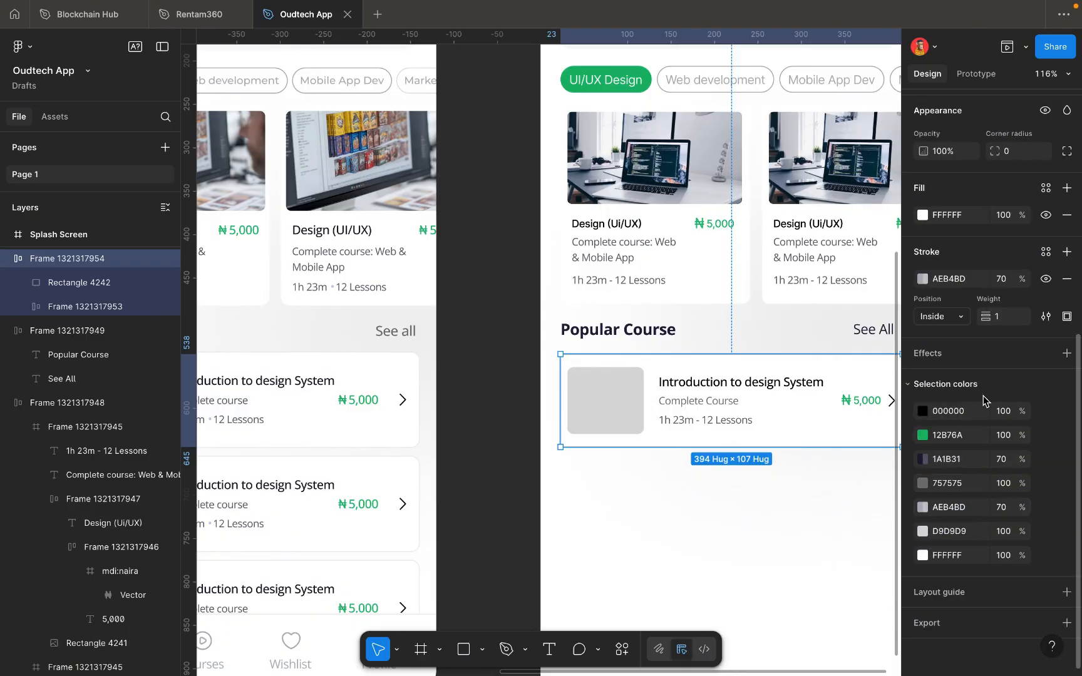
scroll(1009, 349, "up", 1)
left_click(1009, 337)
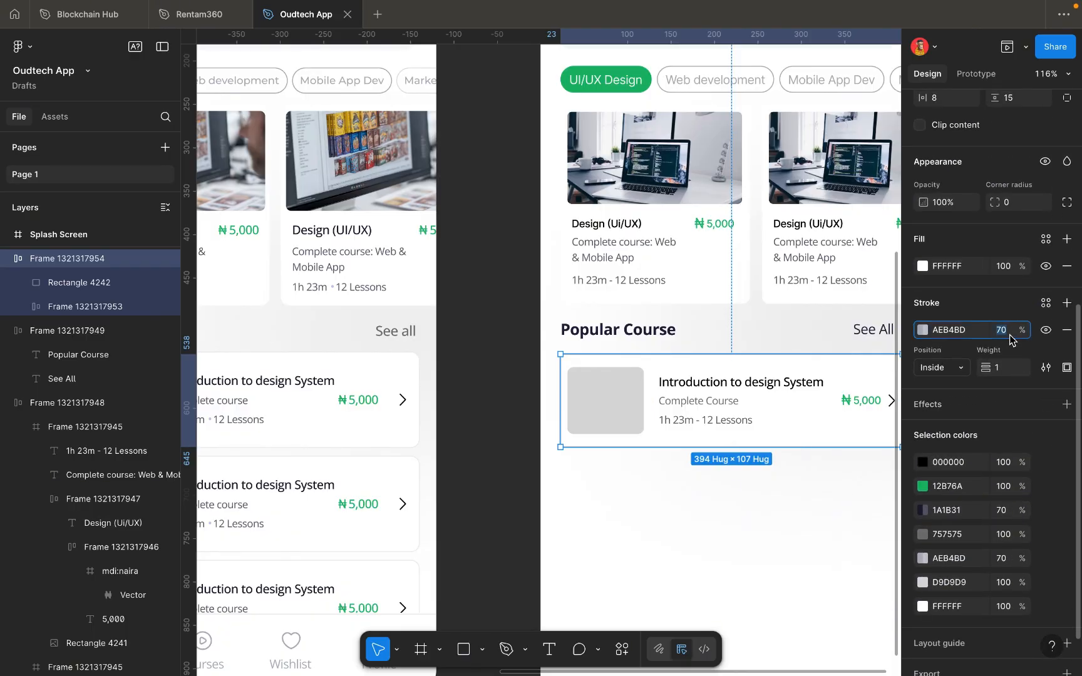
key("Down")
key("Down")
key("Down")
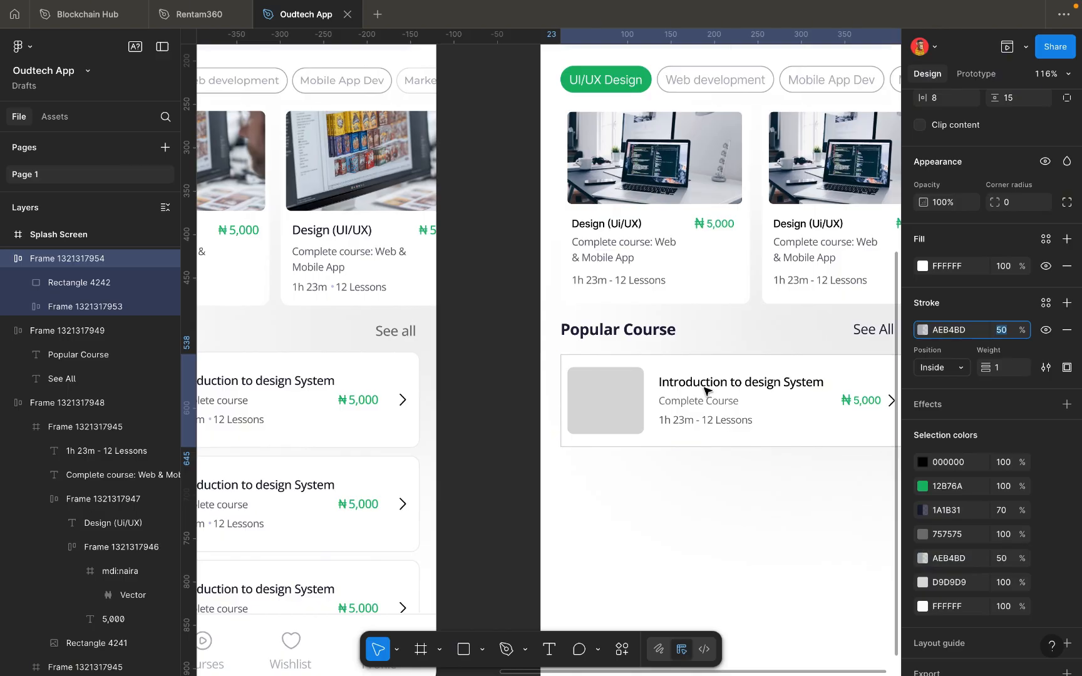
left_click(678, 438)
key("Escape")
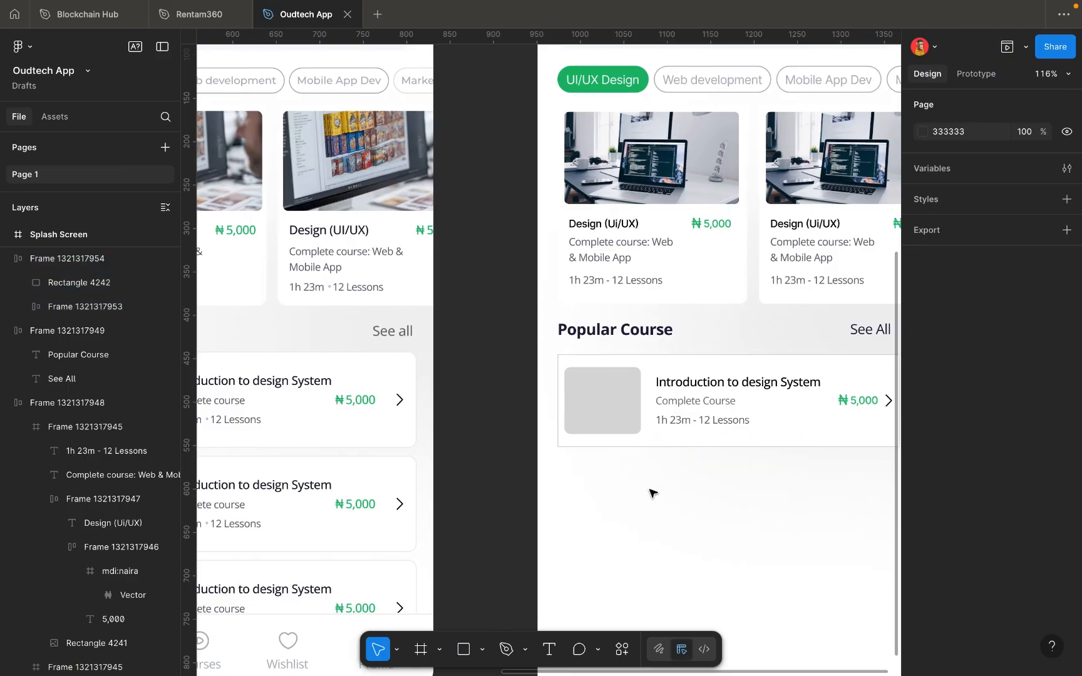
Set the Popular Course list item's corner radius to 10.
scroll(649, 492, "right", 3)
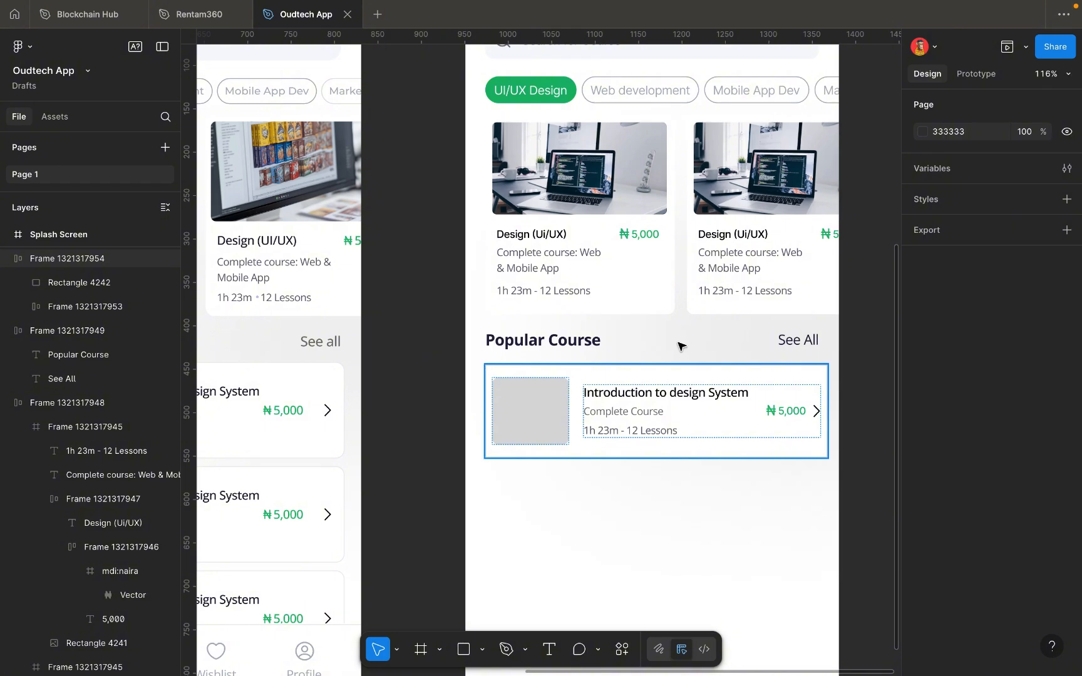
left_click(718, 431)
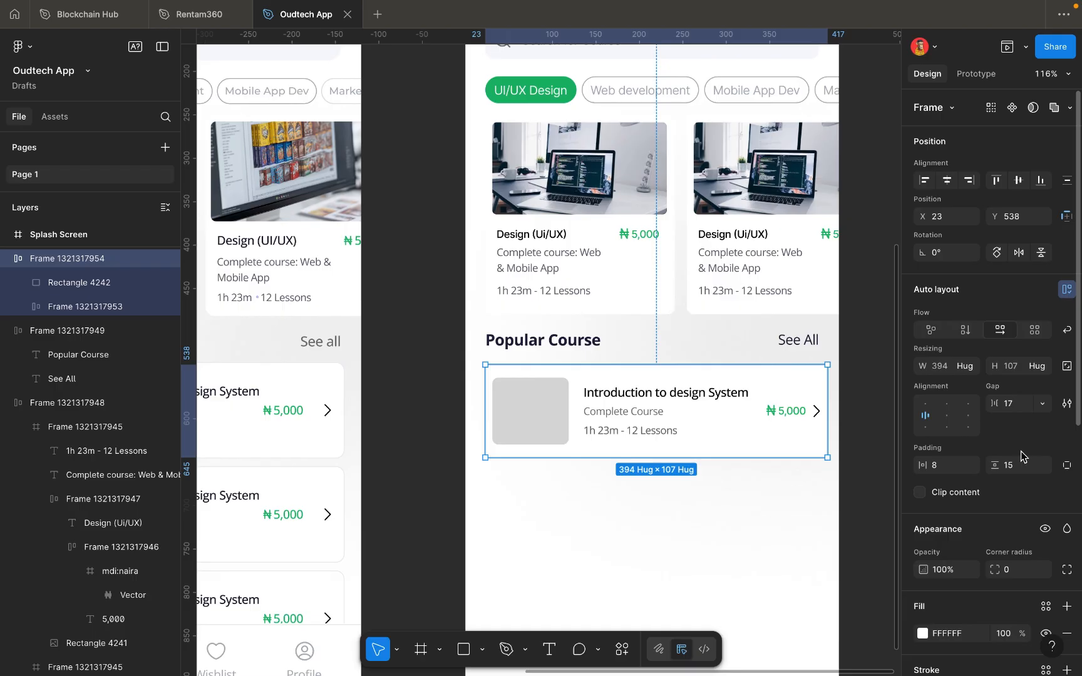
left_click(1024, 570)
type("4")
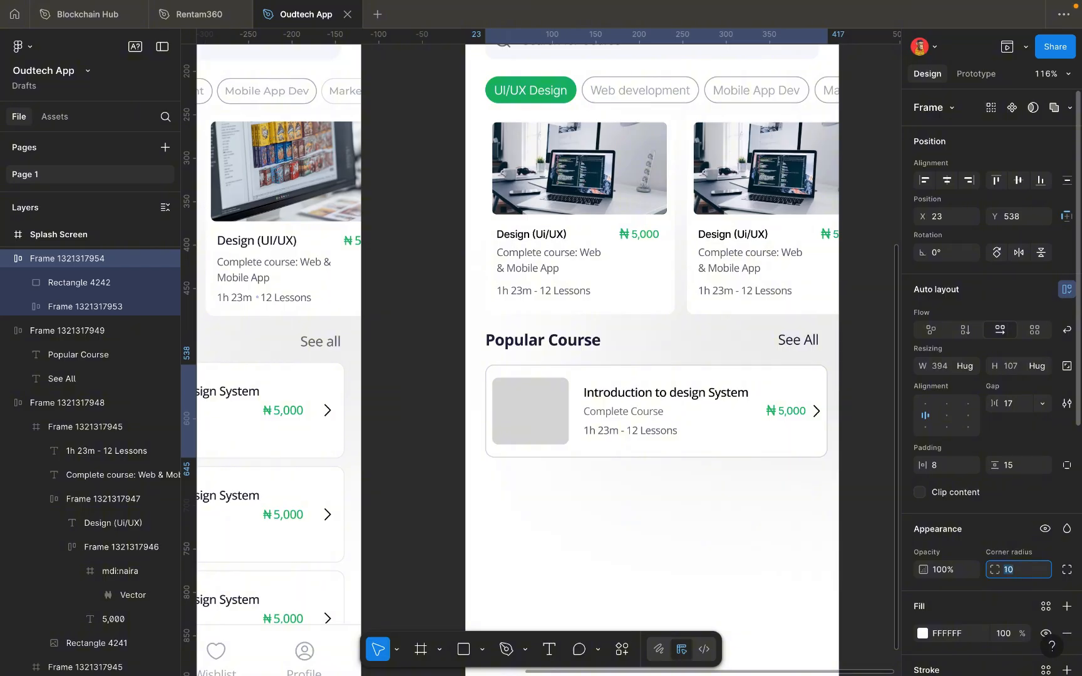
Set the opacity of the Popular Course list item's AEB4BD stroke to 39%.
left_click(857, 555)
scroll(767, 556, "left", 2)
scroll(767, 556, "left", 3)
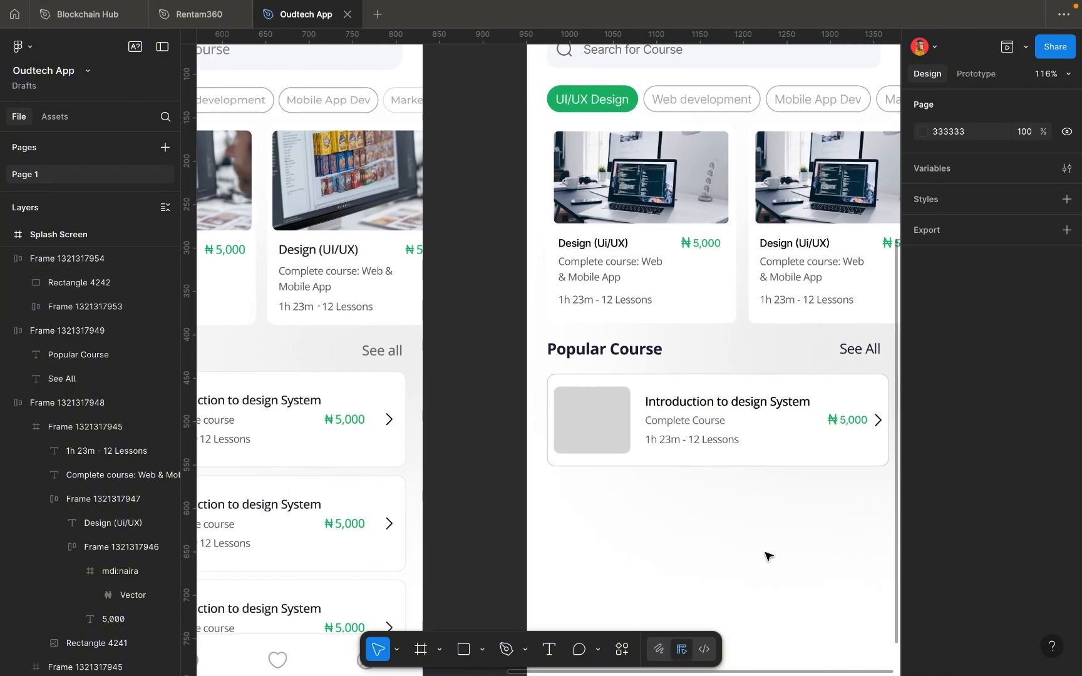
left_click(745, 469)
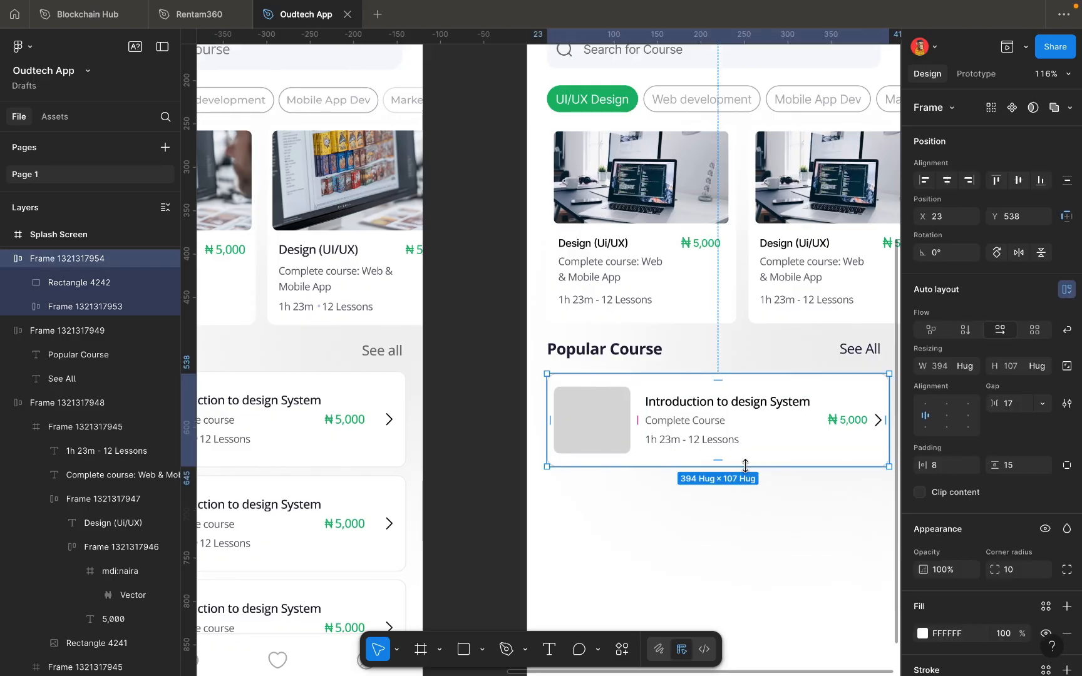
scroll(823, 561, "right", 3)
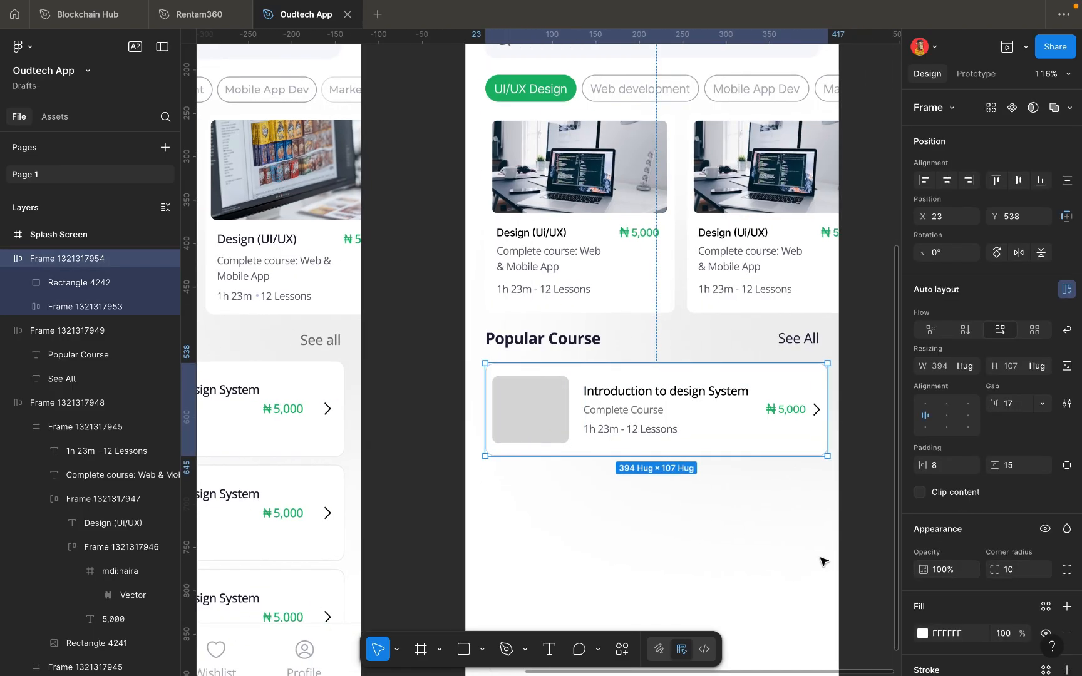
scroll(945, 573, "down", 3)
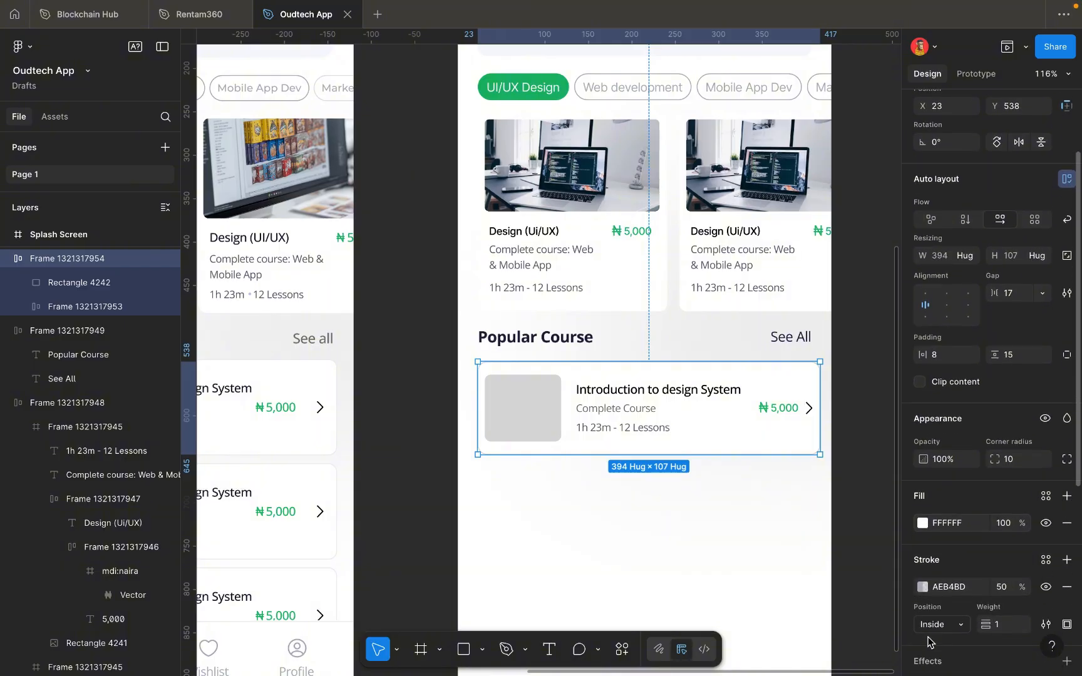
left_click(1002, 572)
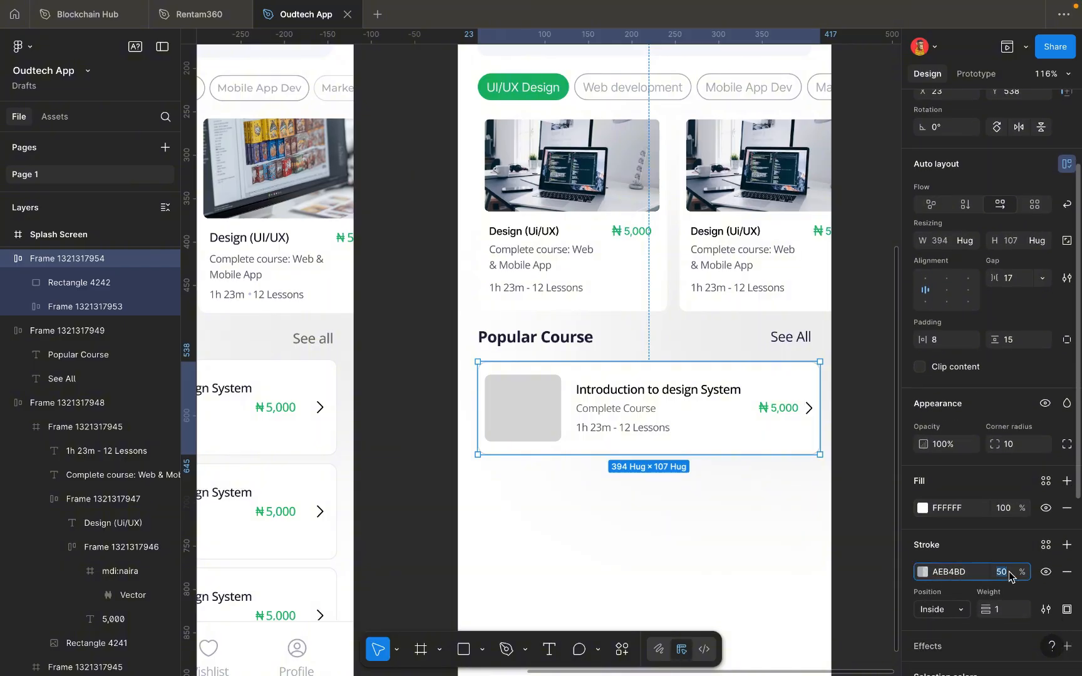
type("45")
key("Return")
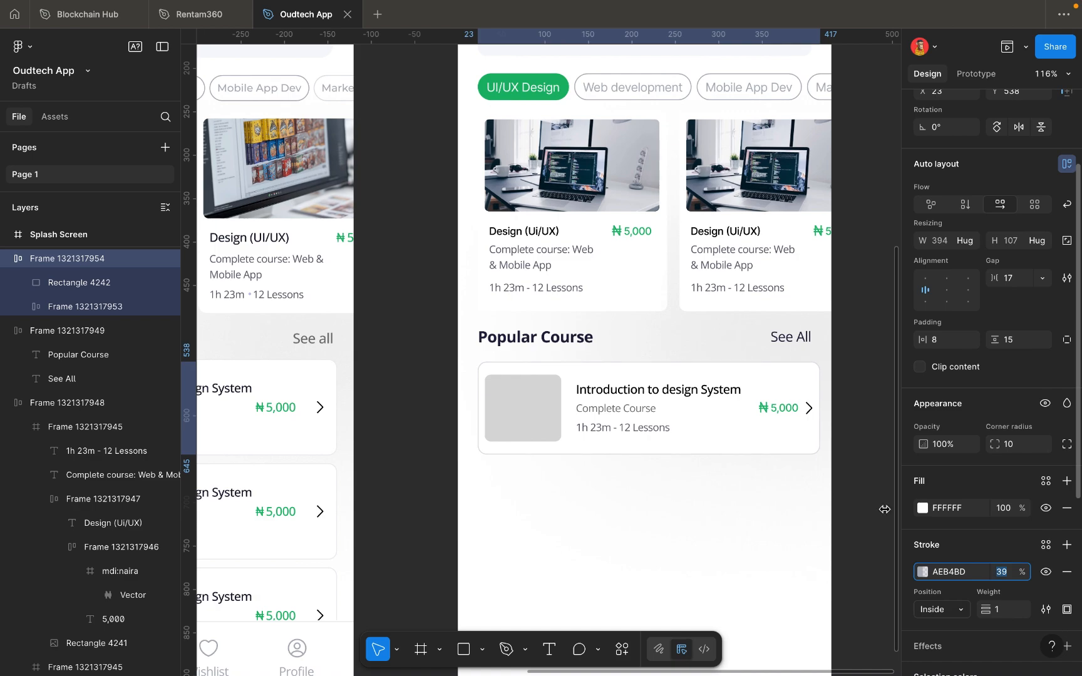
left_click(866, 493)
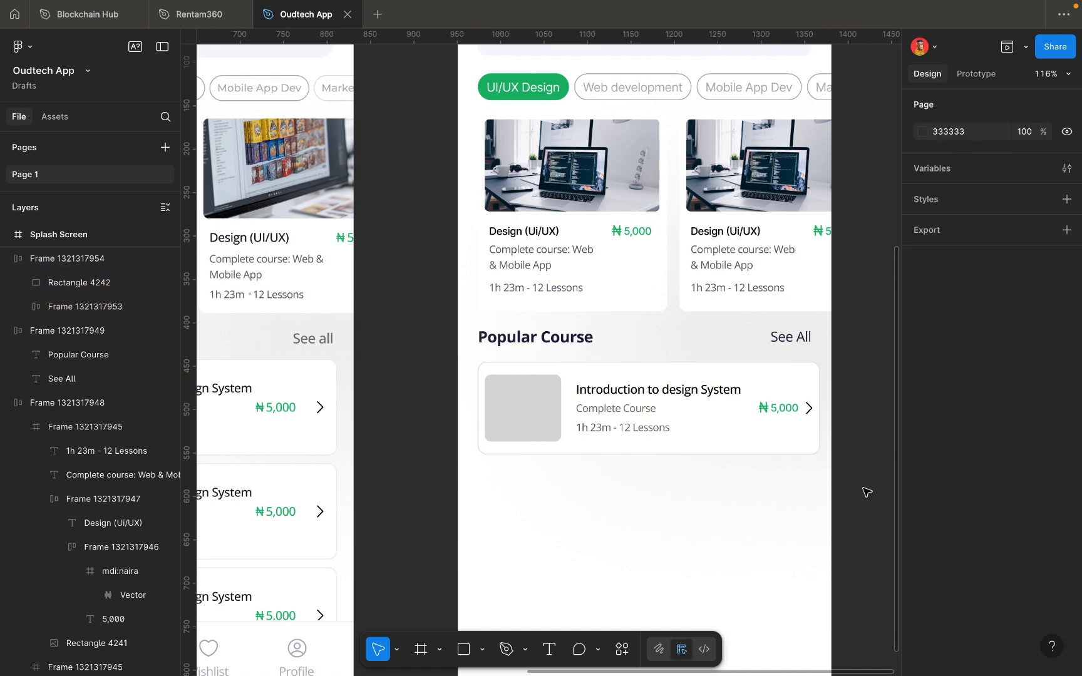
Select the list item's grey image placeholder and search the Unsplash plugin for "tech" photos.
scroll(866, 492, "left", 2)
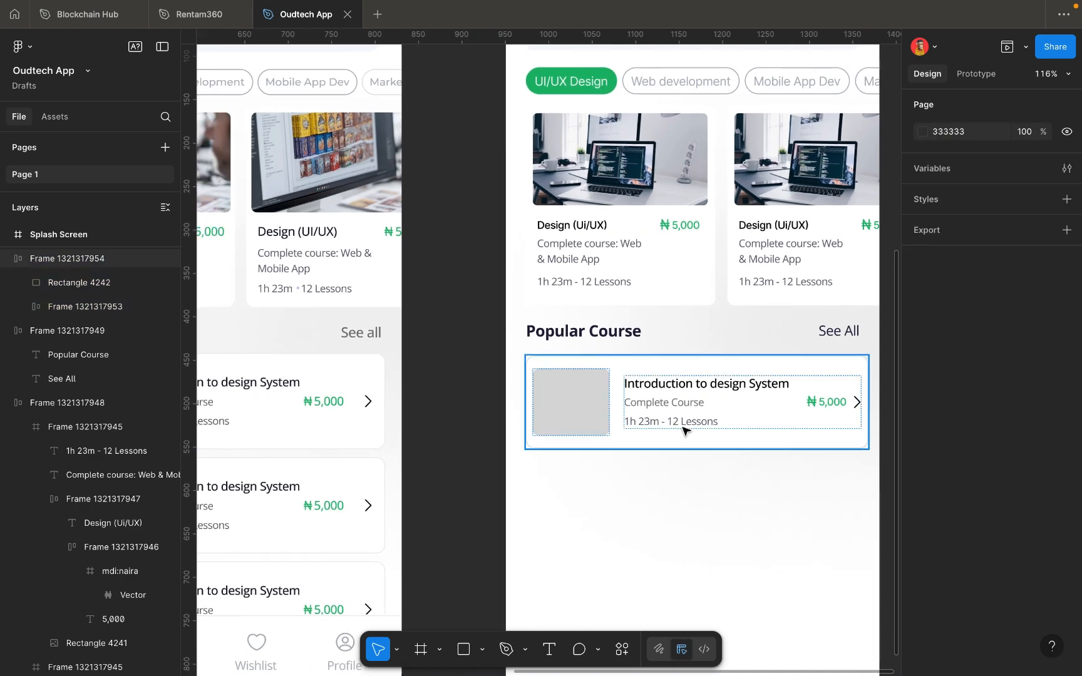
left_click(588, 403)
left_click(589, 404)
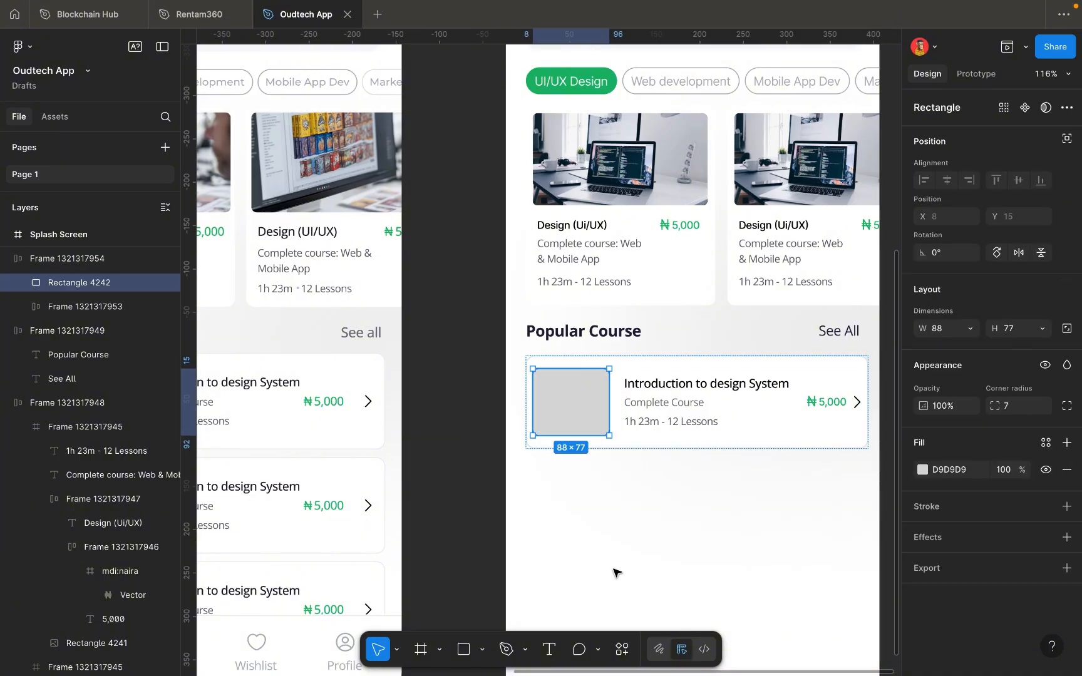
left_click(621, 651)
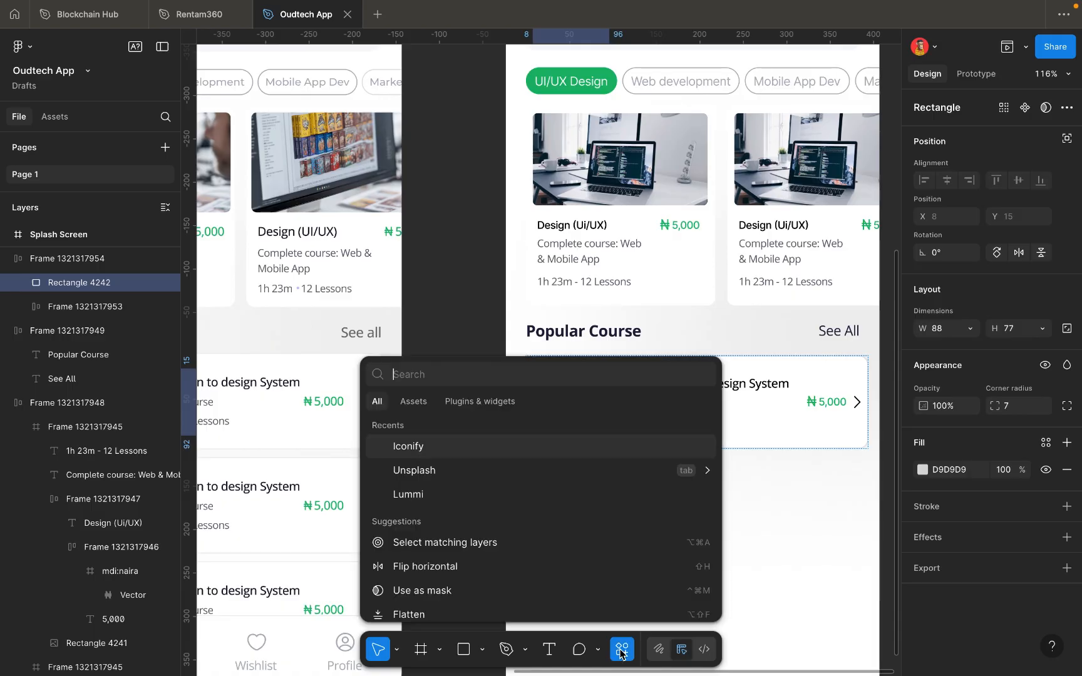
left_click(483, 404)
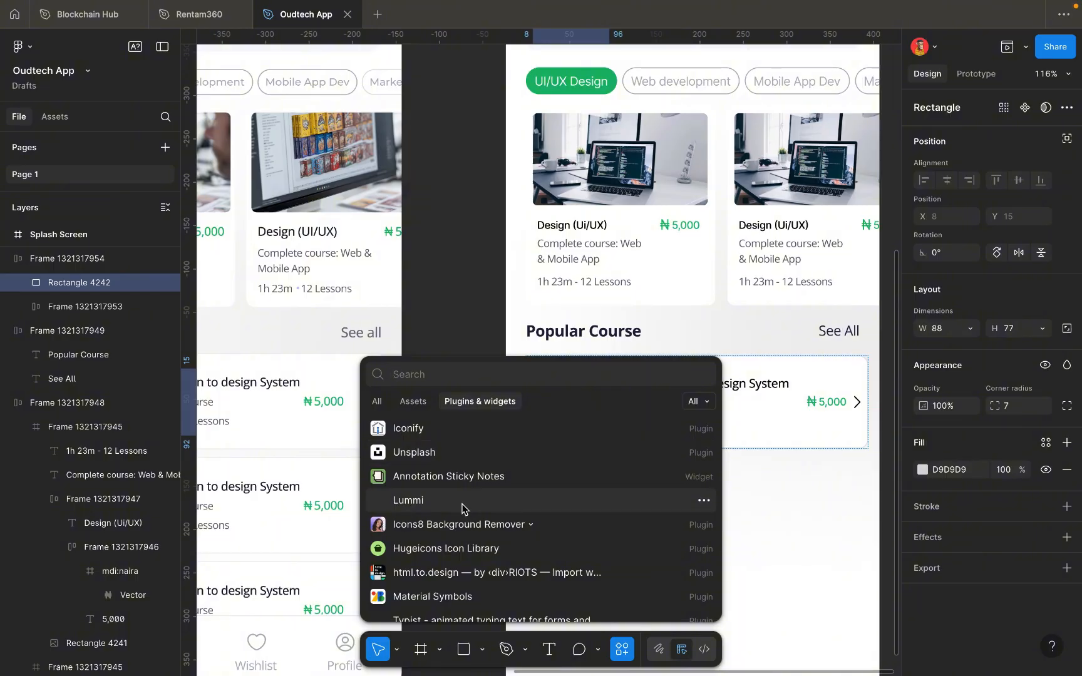
key("Escape")
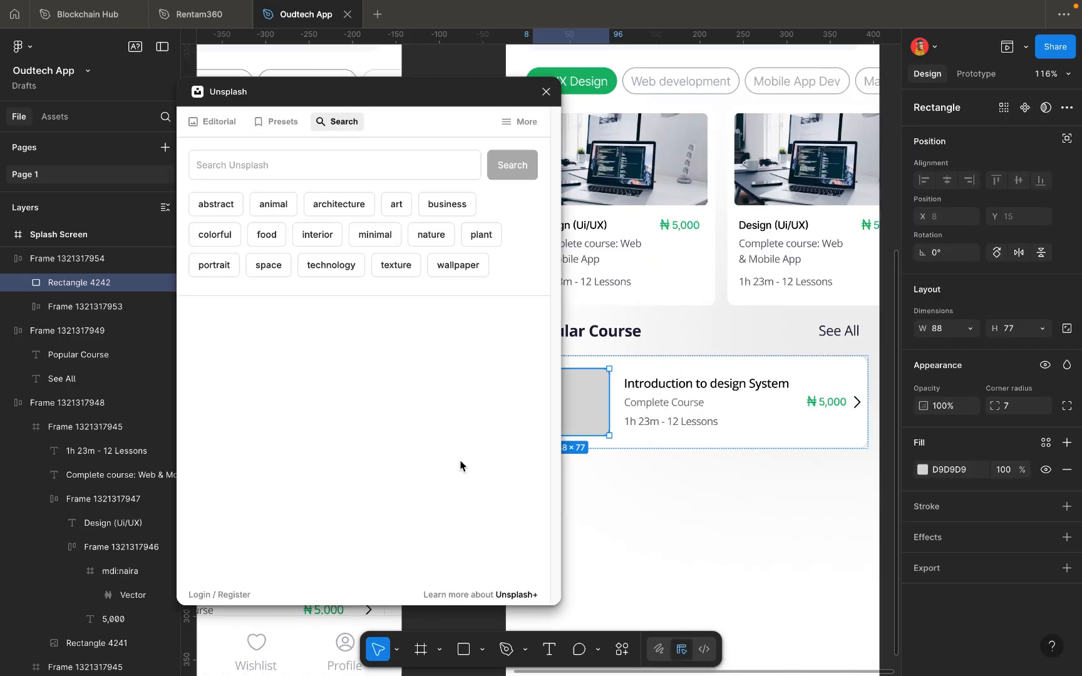
left_click(309, 162)
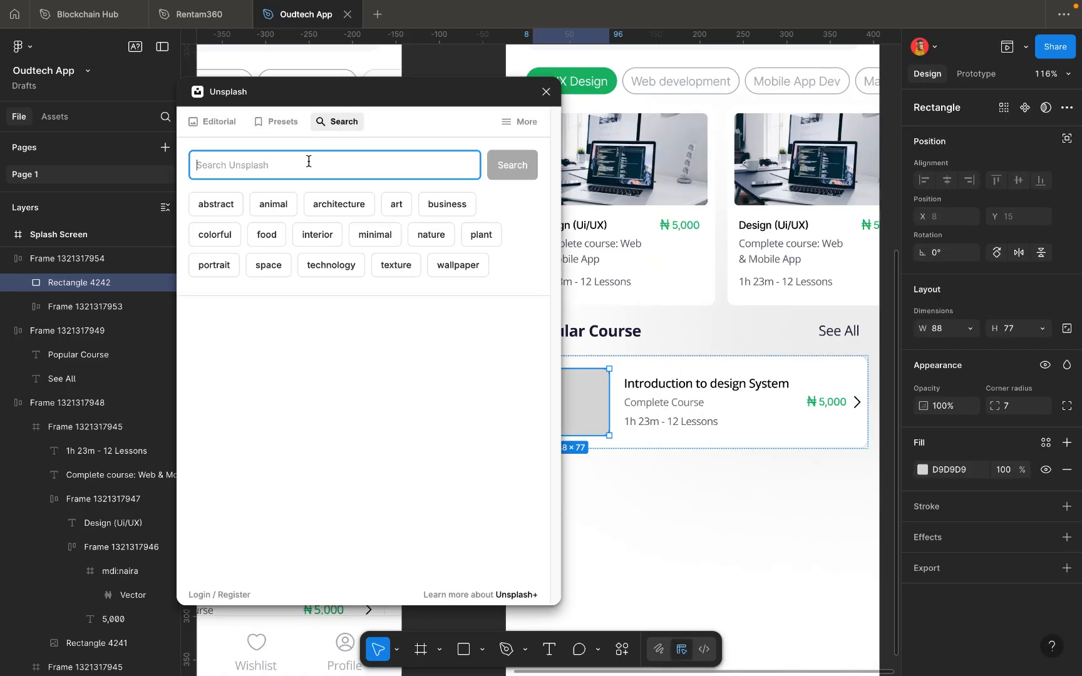
type("tech")
key("Return")
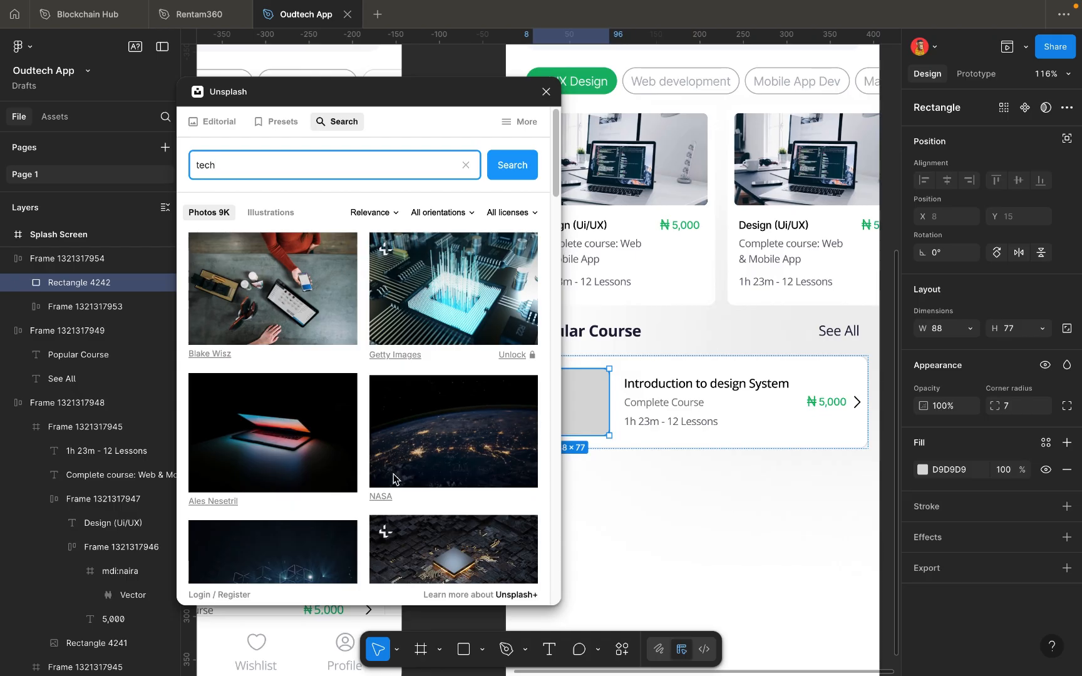
Fill the list item's placeholder with the Unsplash photo of code on a dark laptop above its keyboard.
scroll(393, 479, "down", 5)
scroll(355, 458, "down", 3)
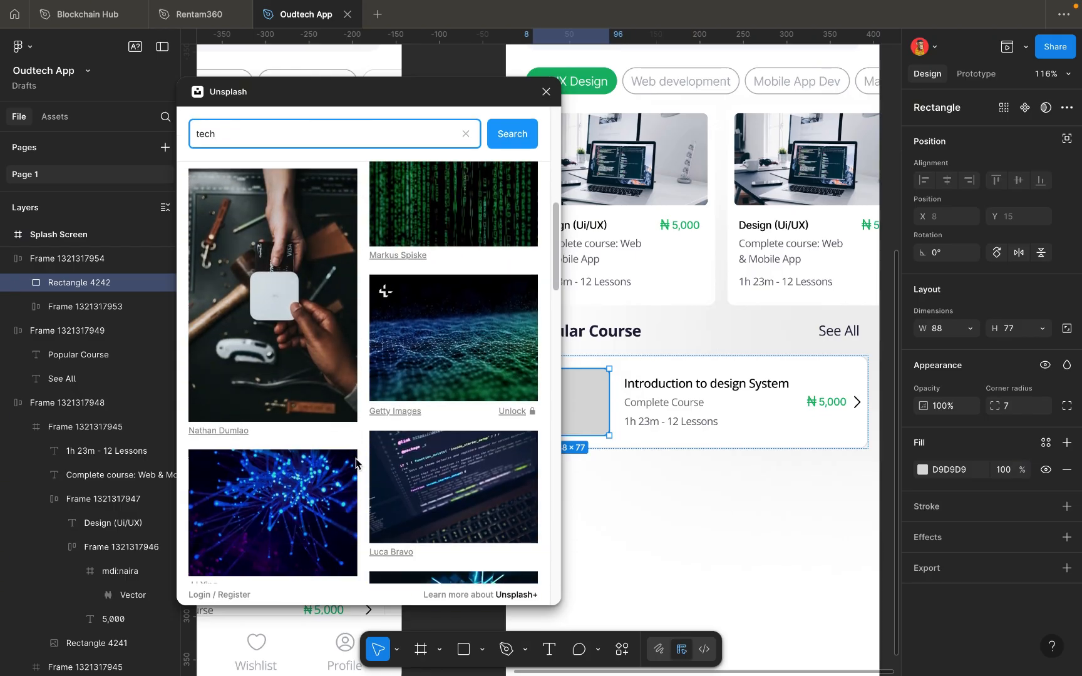
scroll(356, 460, "down", 4)
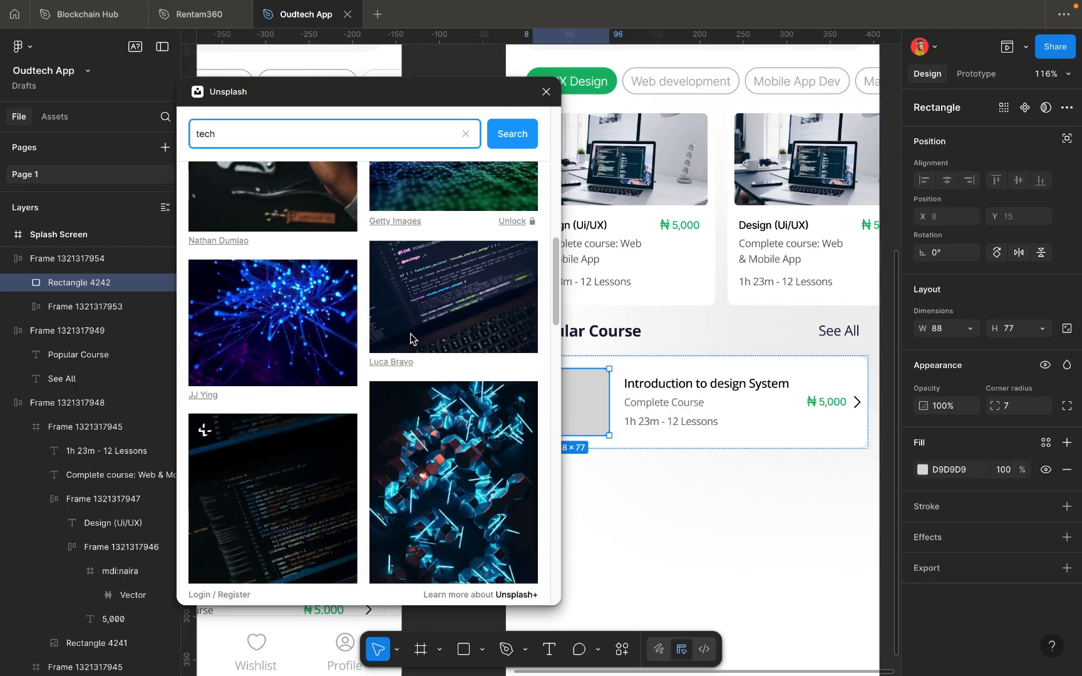
left_click(411, 334)
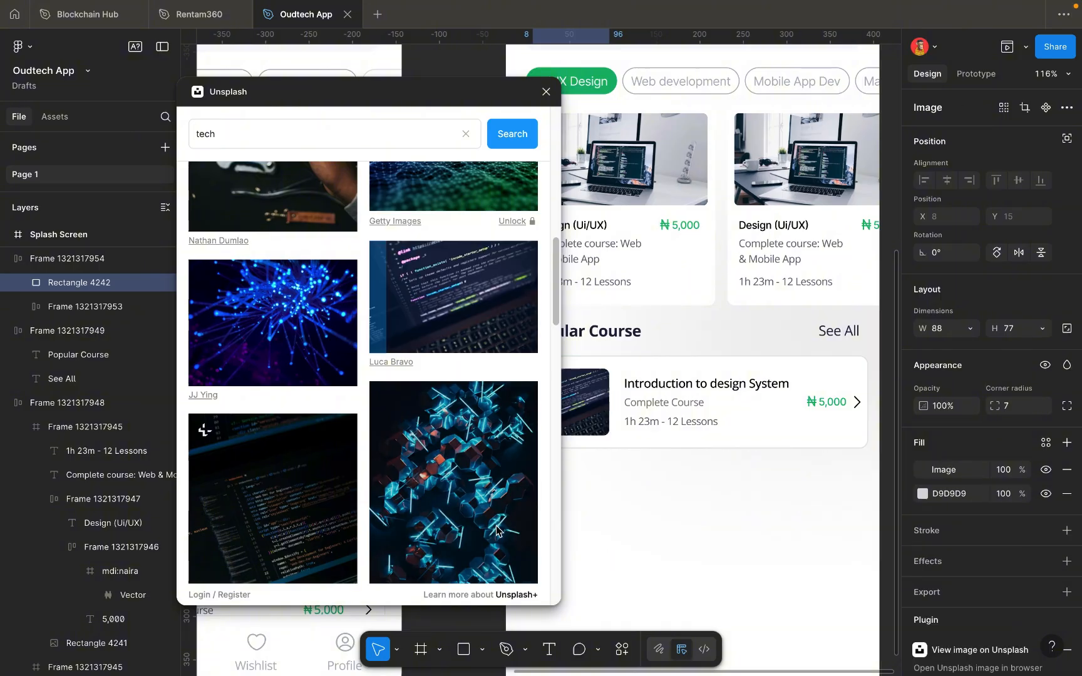
Replace the thumbnail image with the Unsplash photo of a half-open laptop lit in orange and purple.
scroll(496, 531, "down", 8)
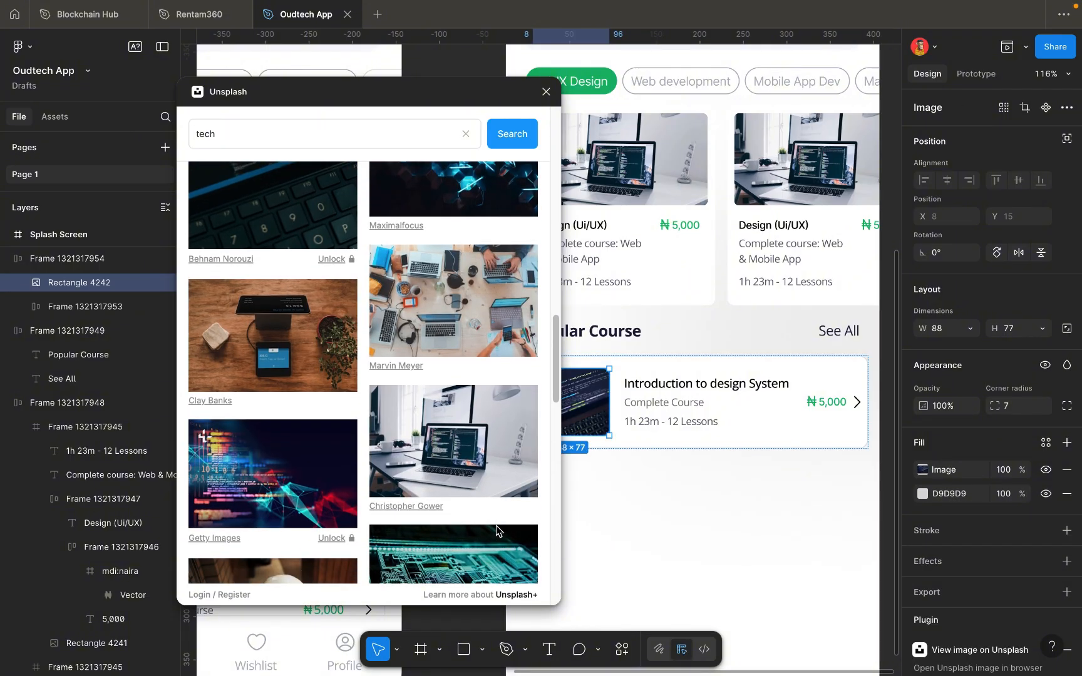
scroll(496, 531, "down", 10)
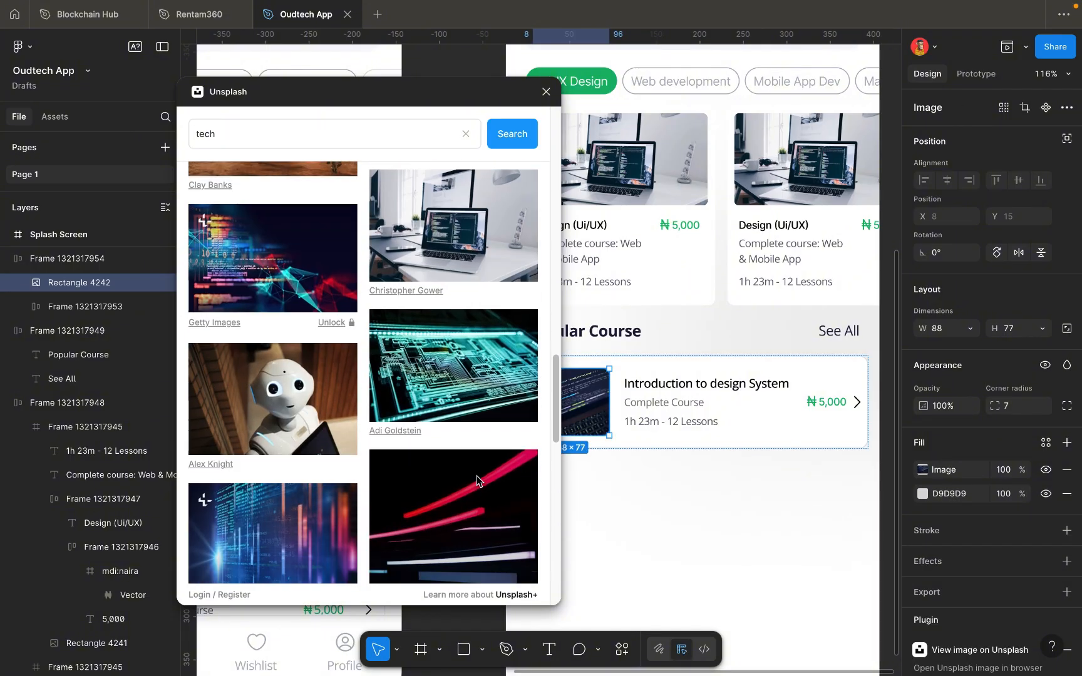
scroll(476, 475, "down", 2)
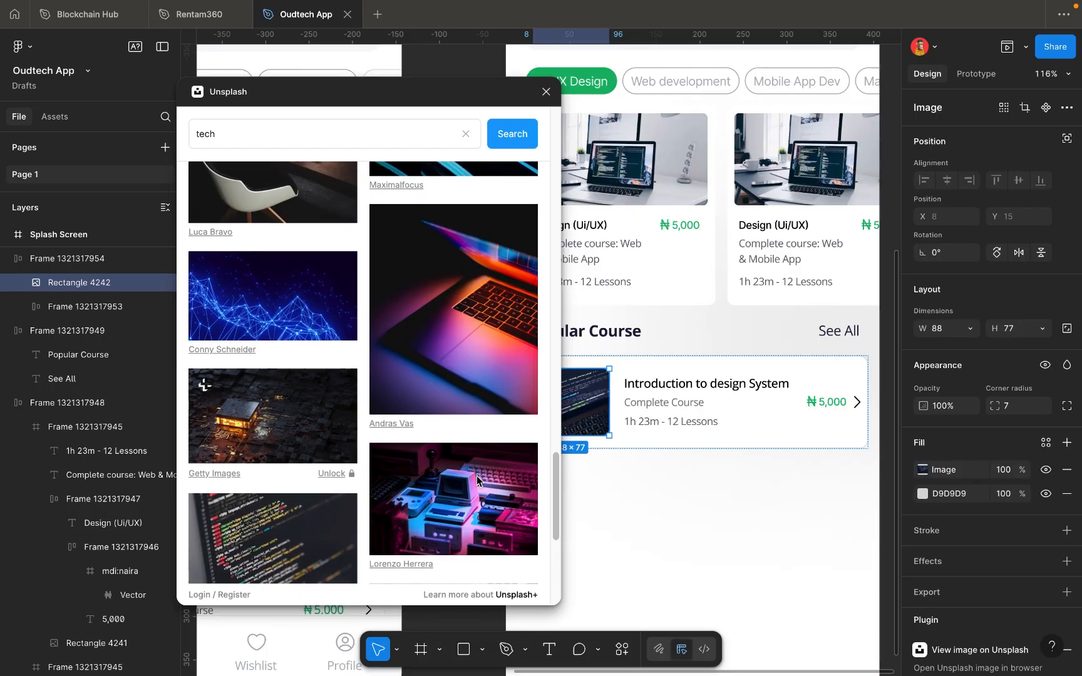
left_click(471, 368)
scroll(735, 538, "down", 1)
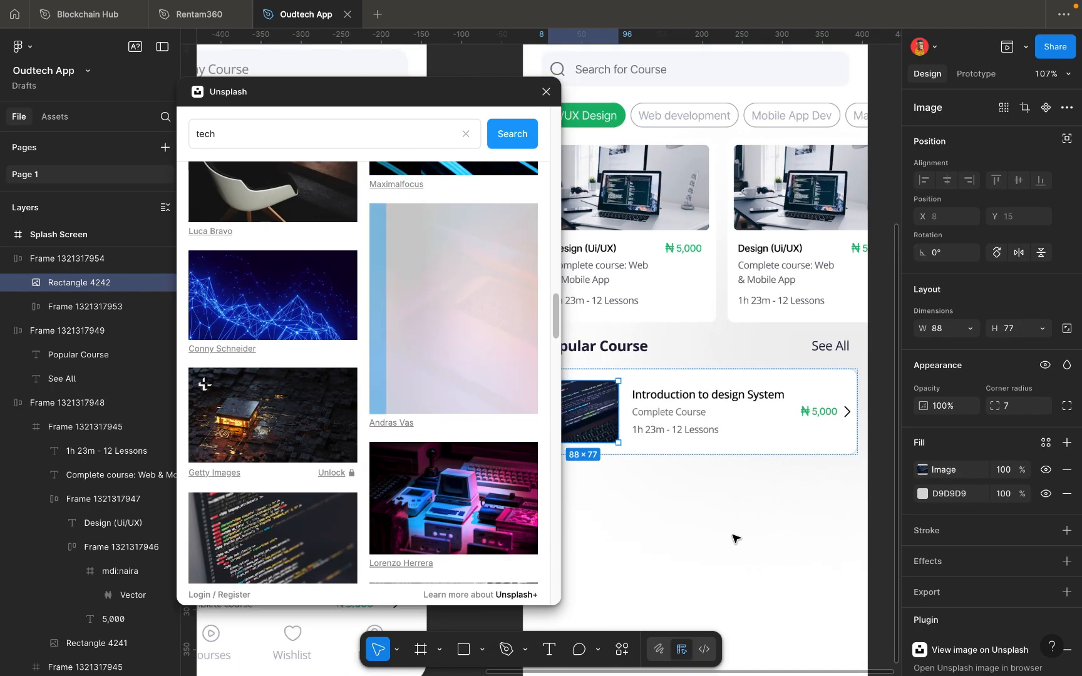
scroll(735, 539, "down", 2)
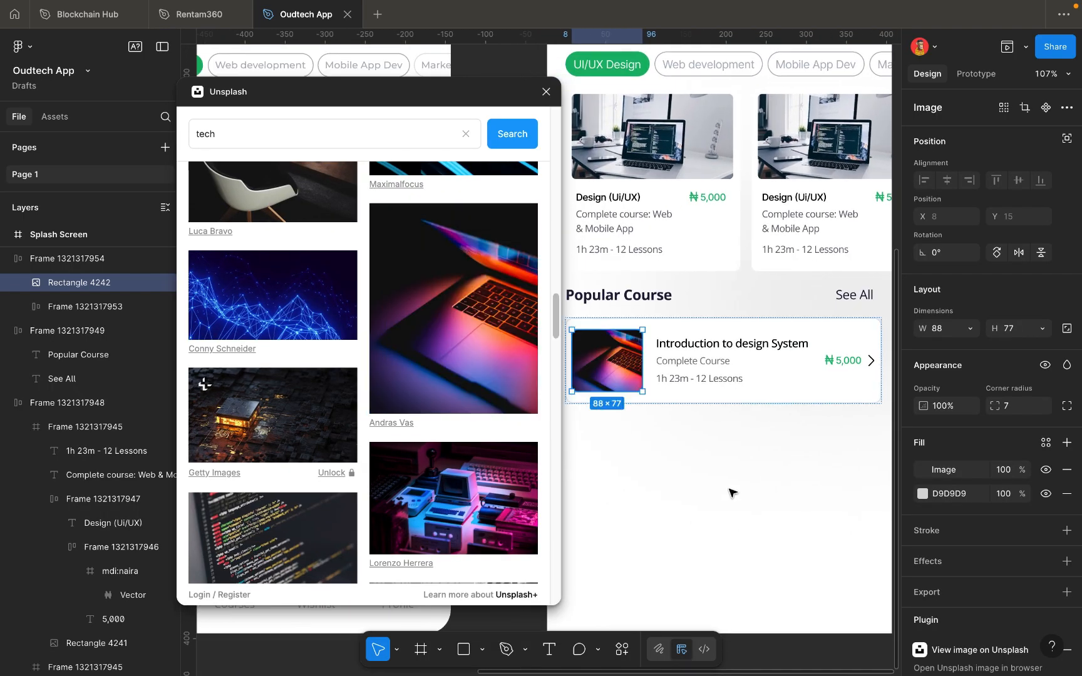
Replace the thumbnail image with the Unsplash close-up photo of colourful code on a dark screen, and close the plugin.
scroll(416, 513, "down", 3)
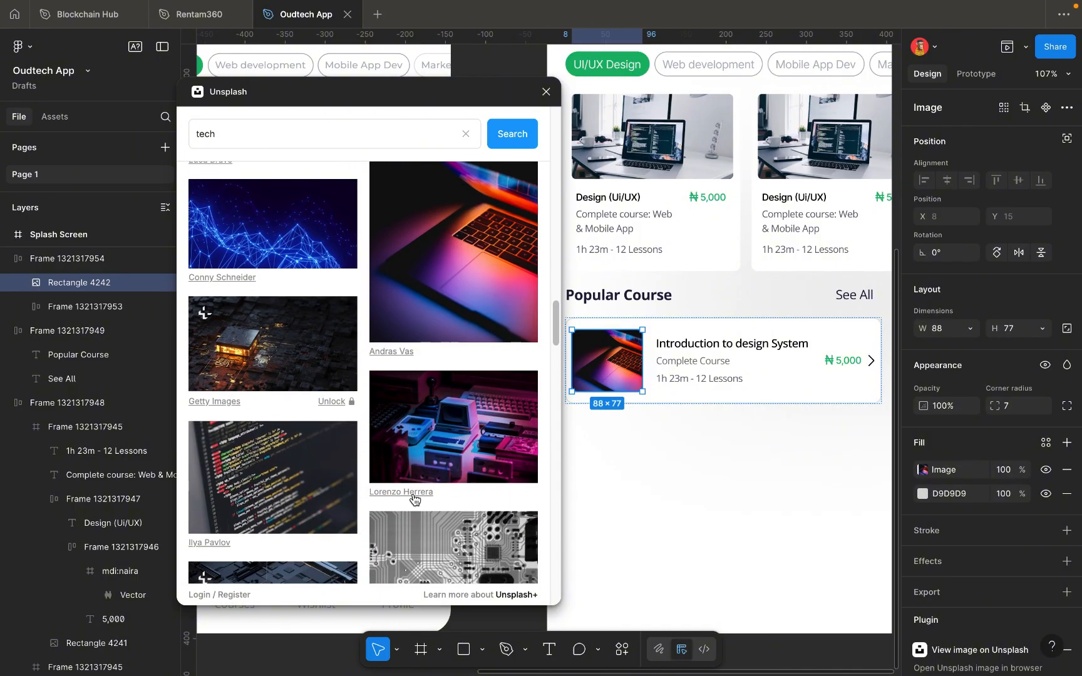
scroll(414, 497, "down", 2)
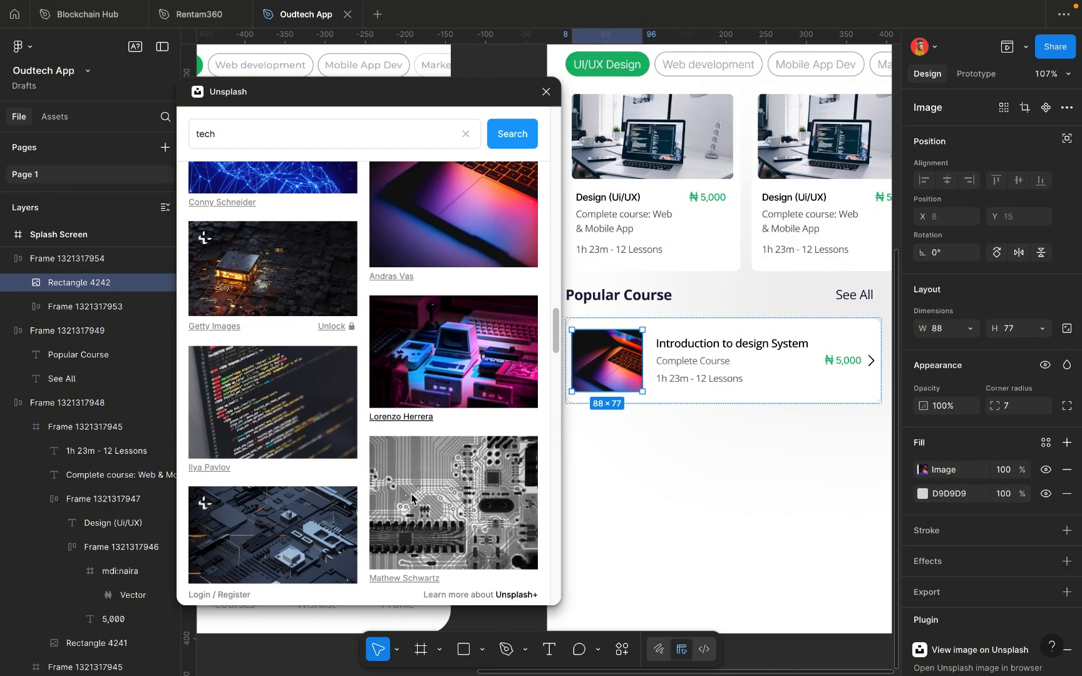
left_click(404, 416)
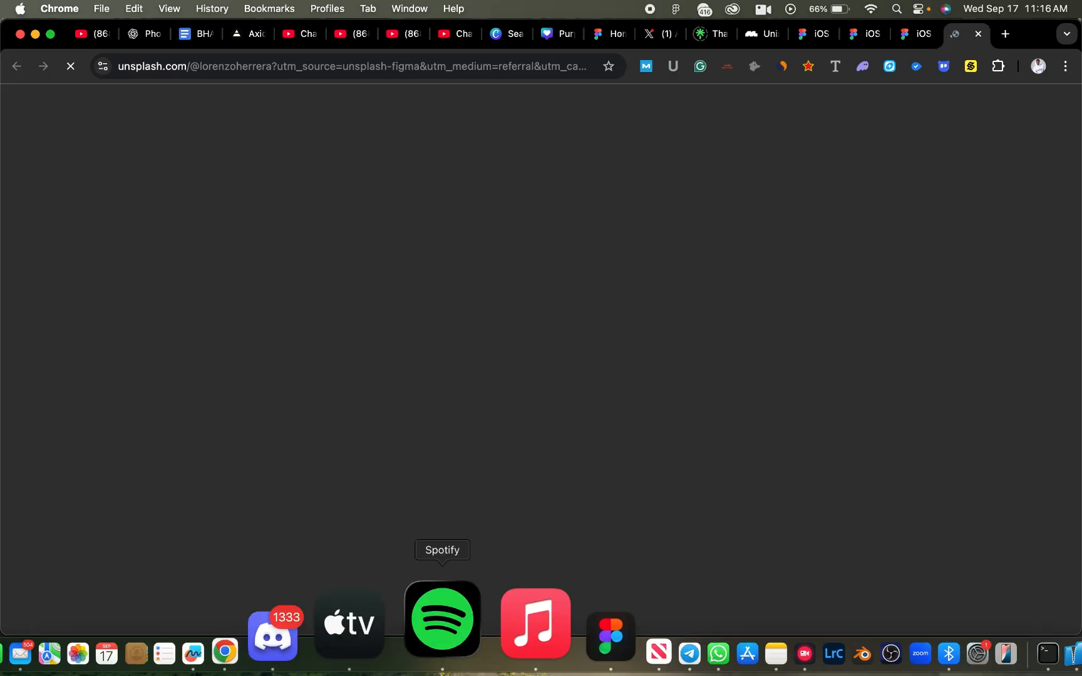
left_click(507, 637)
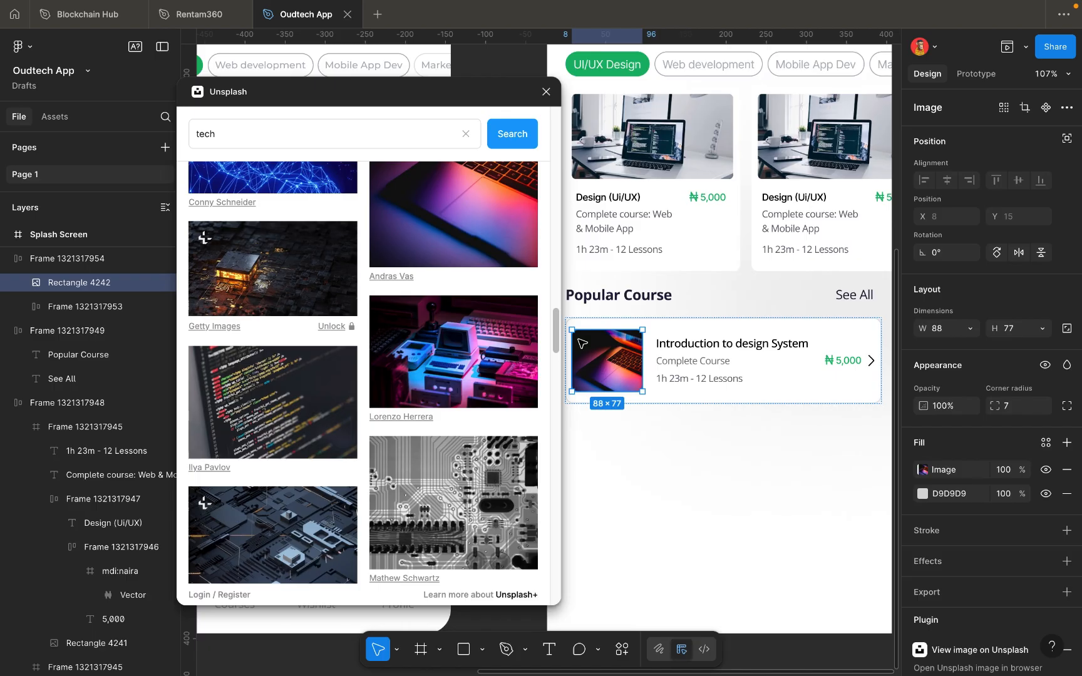
left_click(301, 390)
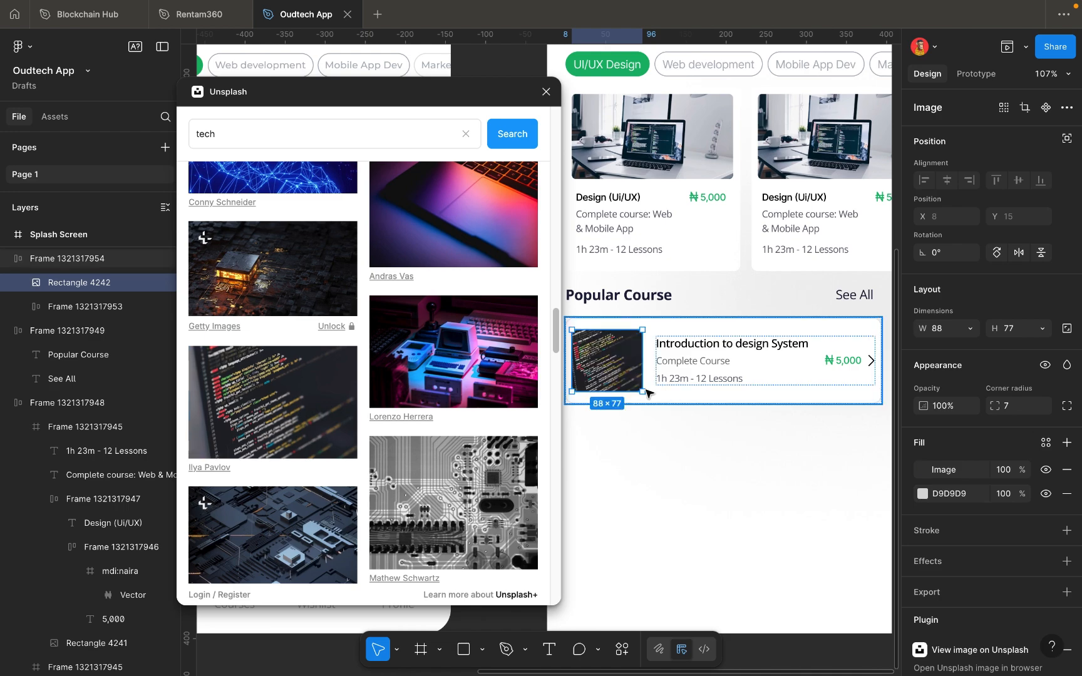
left_click(546, 93)
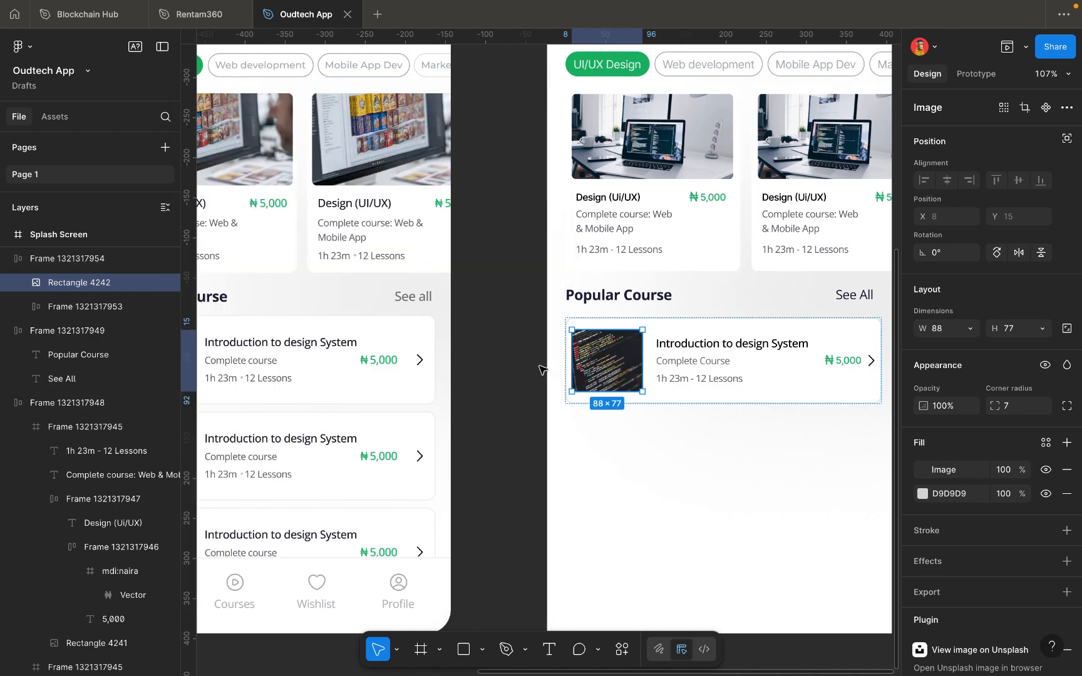
Centre the Popular Course list item horizontally within the home screen frame.
left_click(678, 465)
scroll(700, 463, "down", 6)
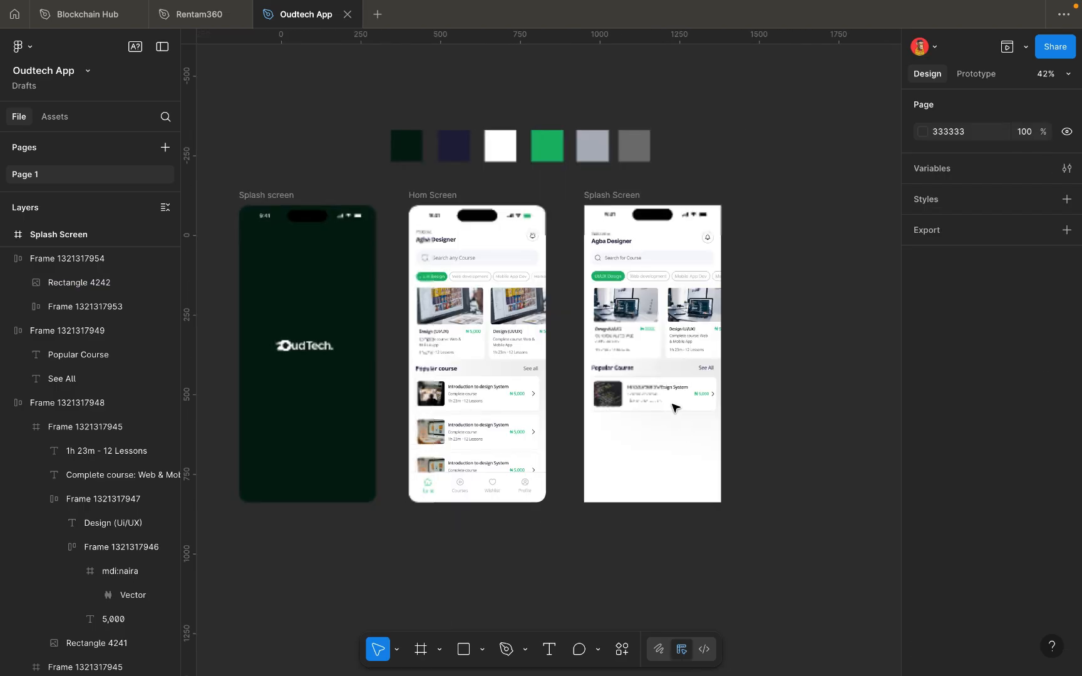
scroll(647, 381, "up", 6)
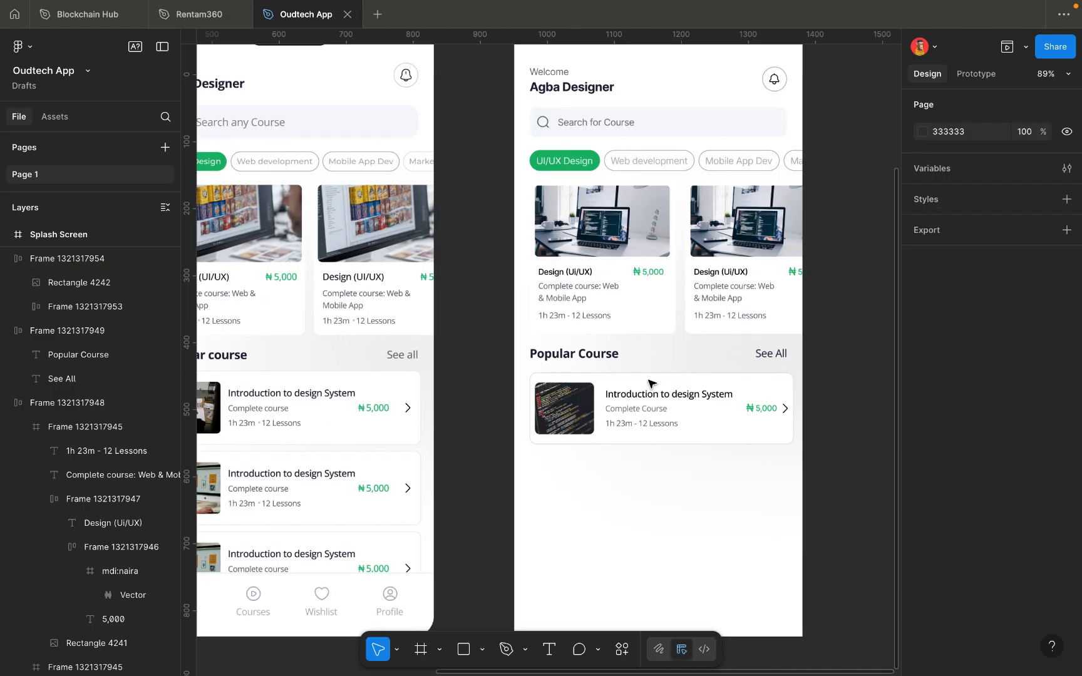
left_click(661, 380)
left_click(659, 380)
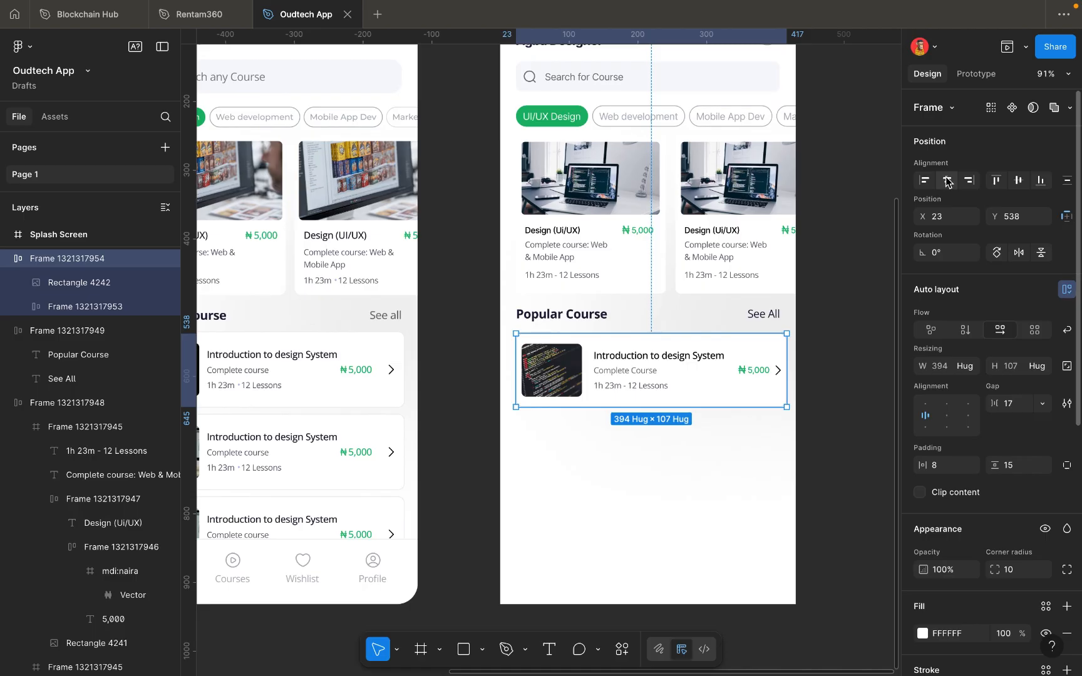
left_click(947, 181)
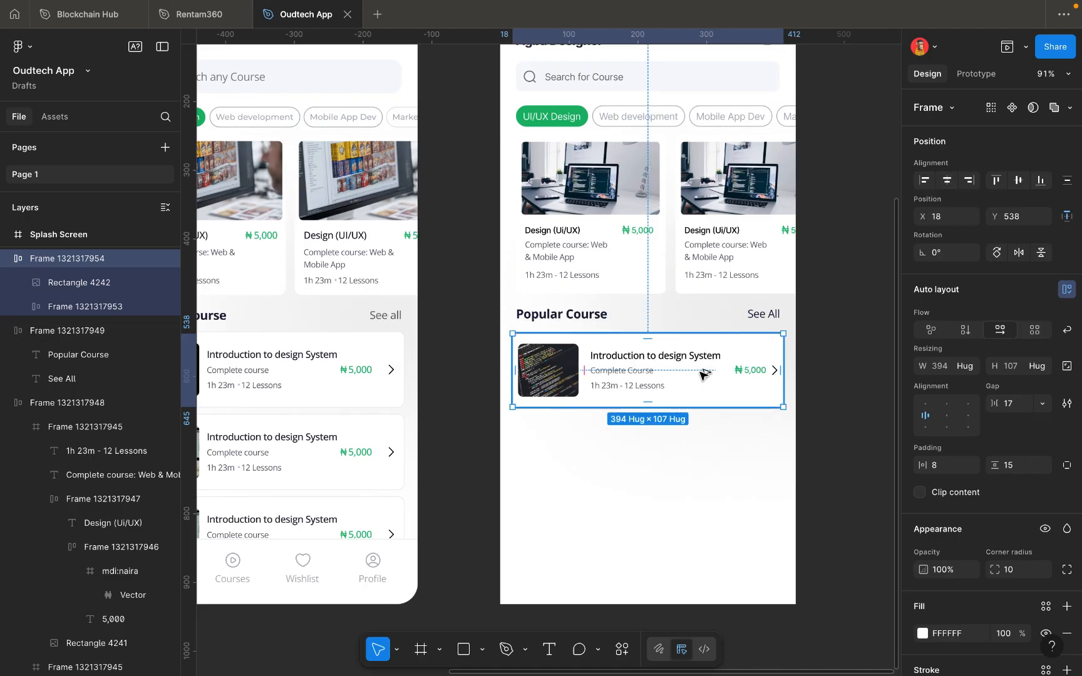
Duplicate the list item directly below the original and combine both in a vertical auto layout with a gap of 13.
left_click_drag(707, 394, 701, 452)
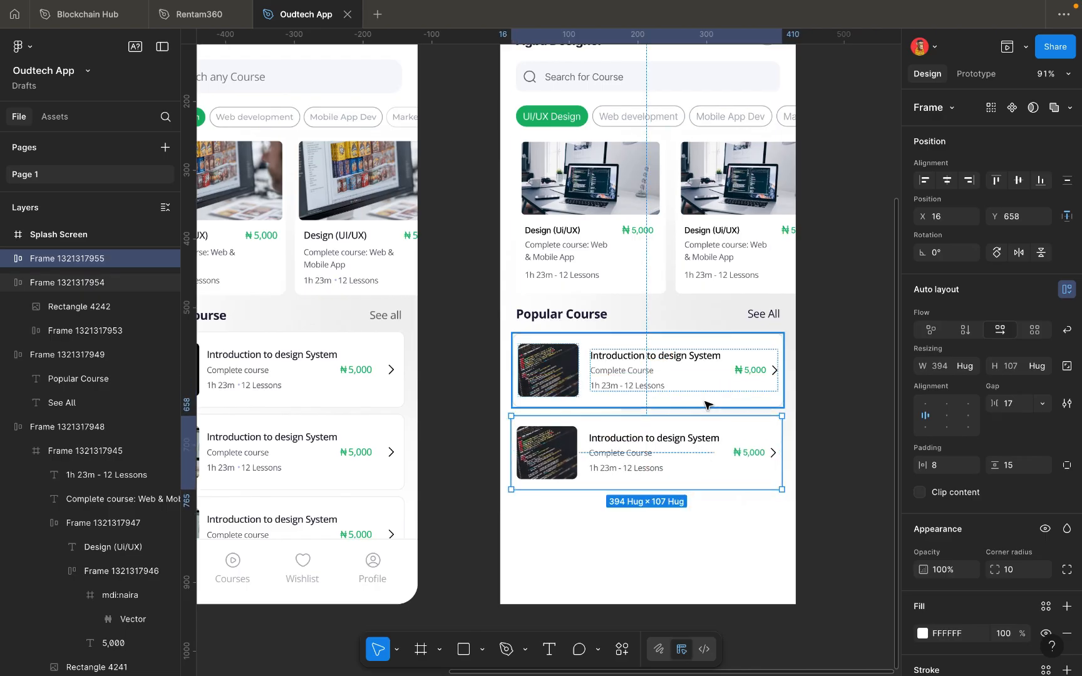
left_click(706, 405, "shift")
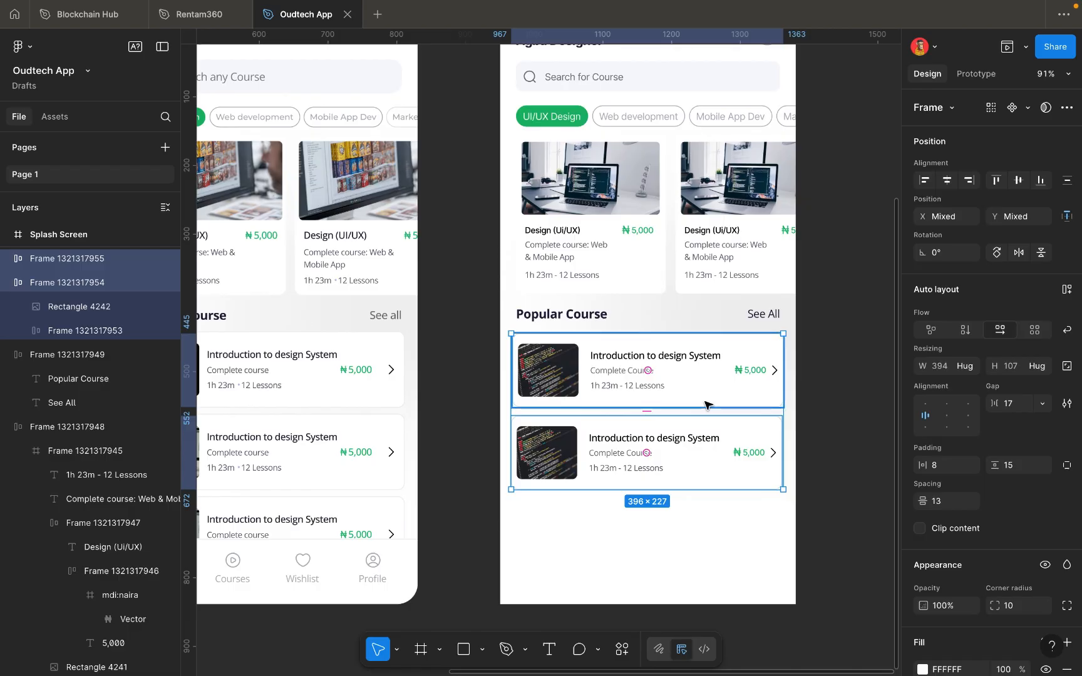
key("shift+a")
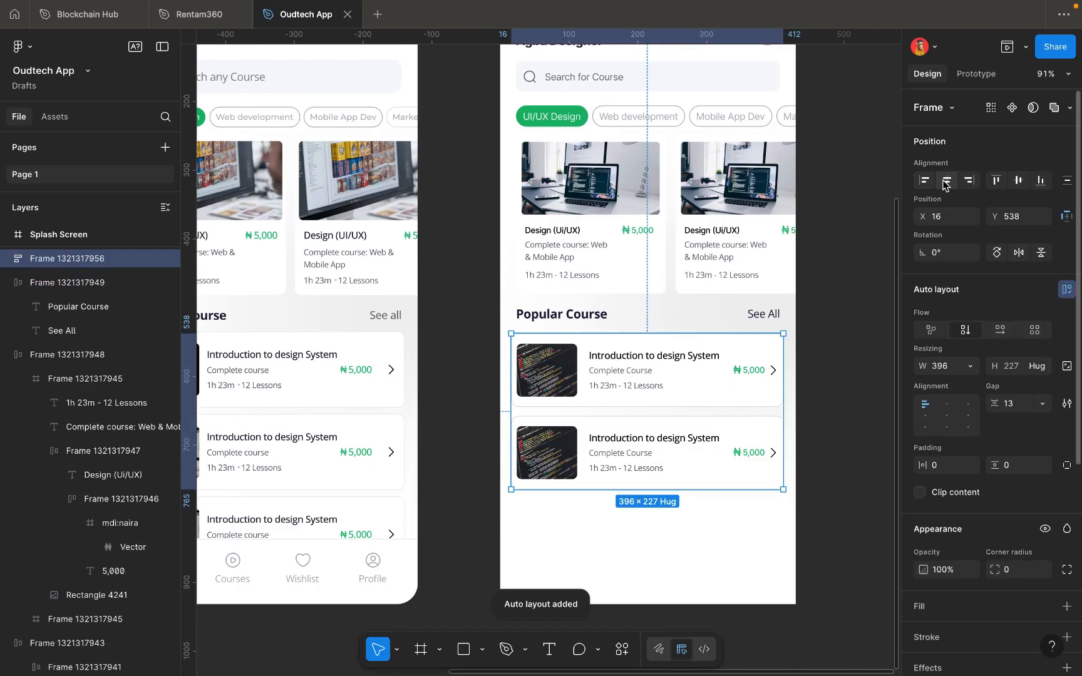
Centre the Popular Course list horizontally in the home screen frame and set the gap between its items to 7.
left_click(944, 182)
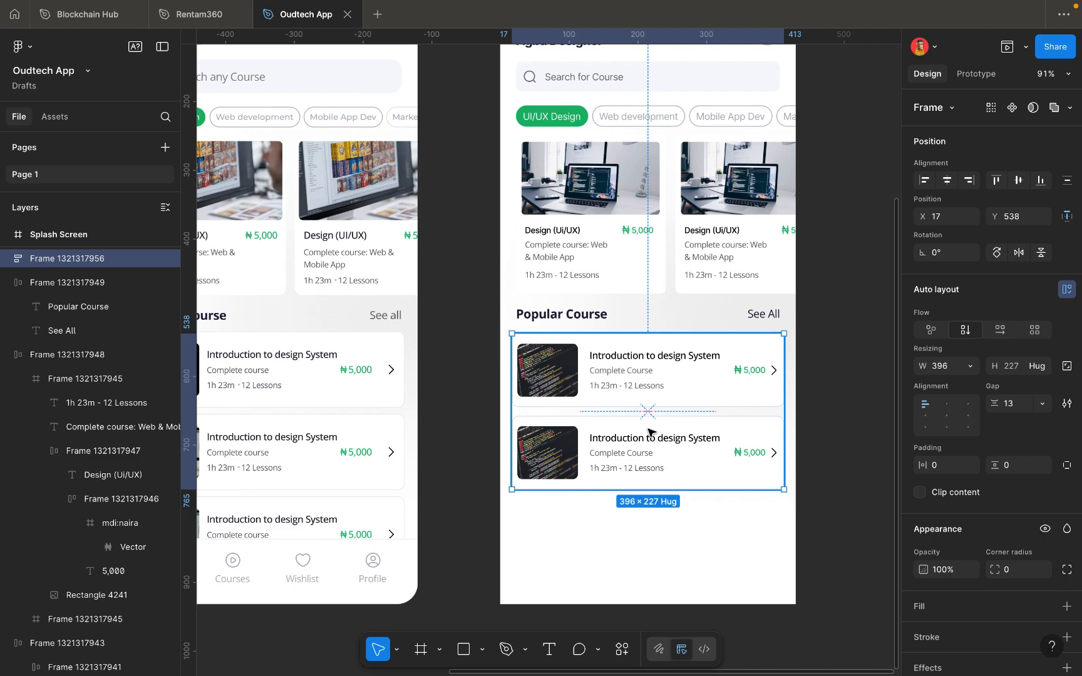
scroll(651, 432, "up", 5)
left_click(645, 382)
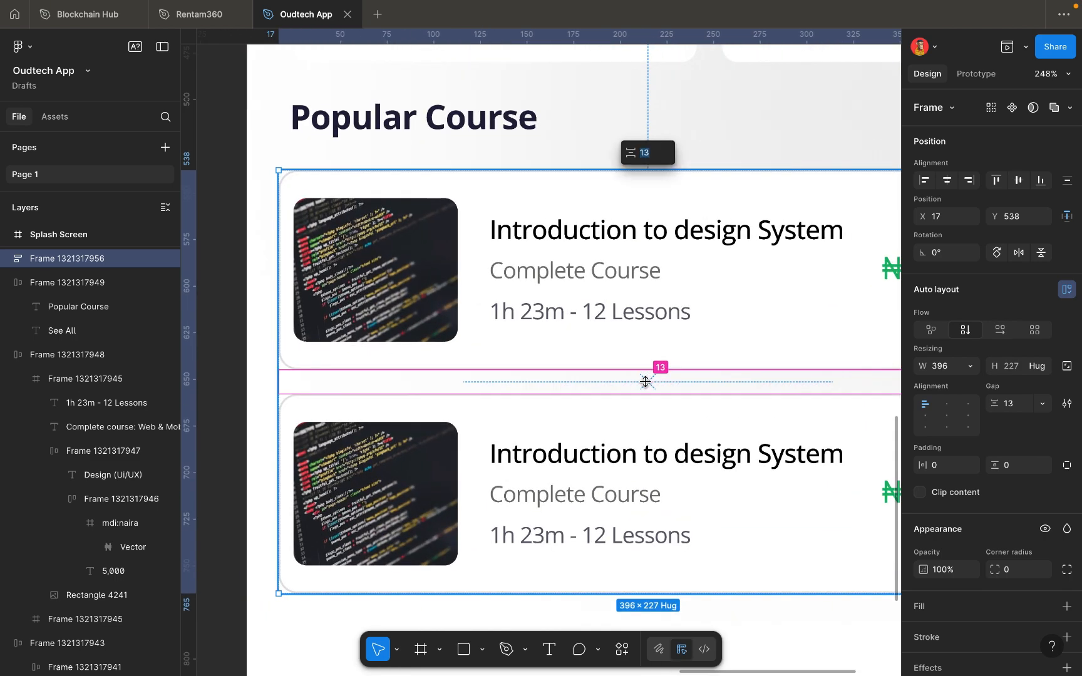
type("7")
key("Return")
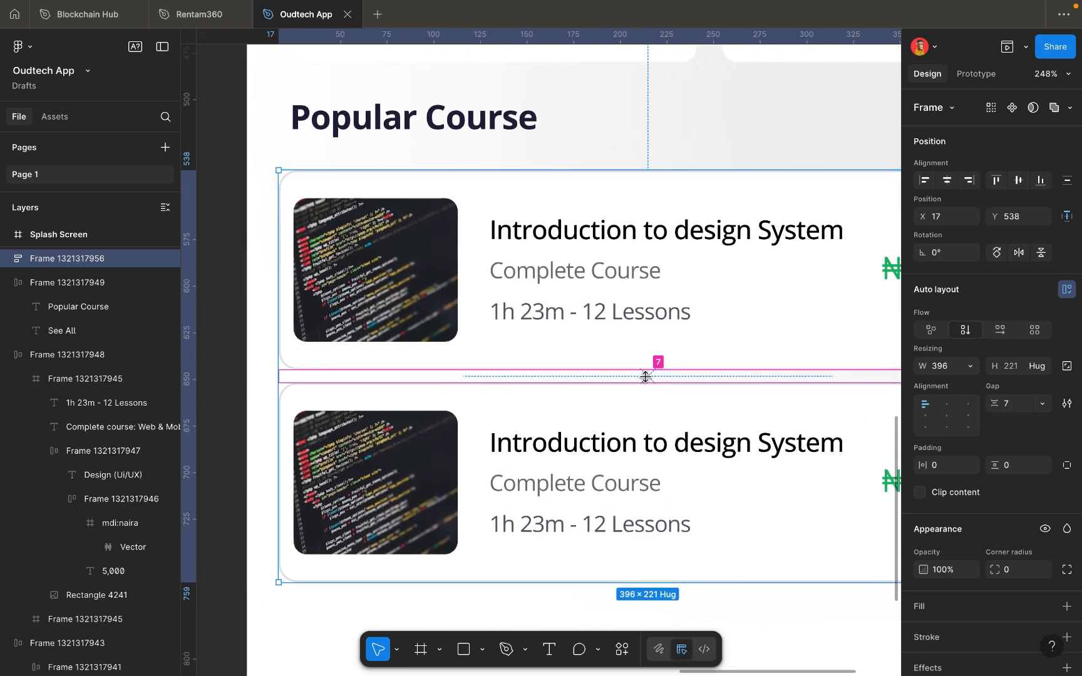
left_click(1015, 405)
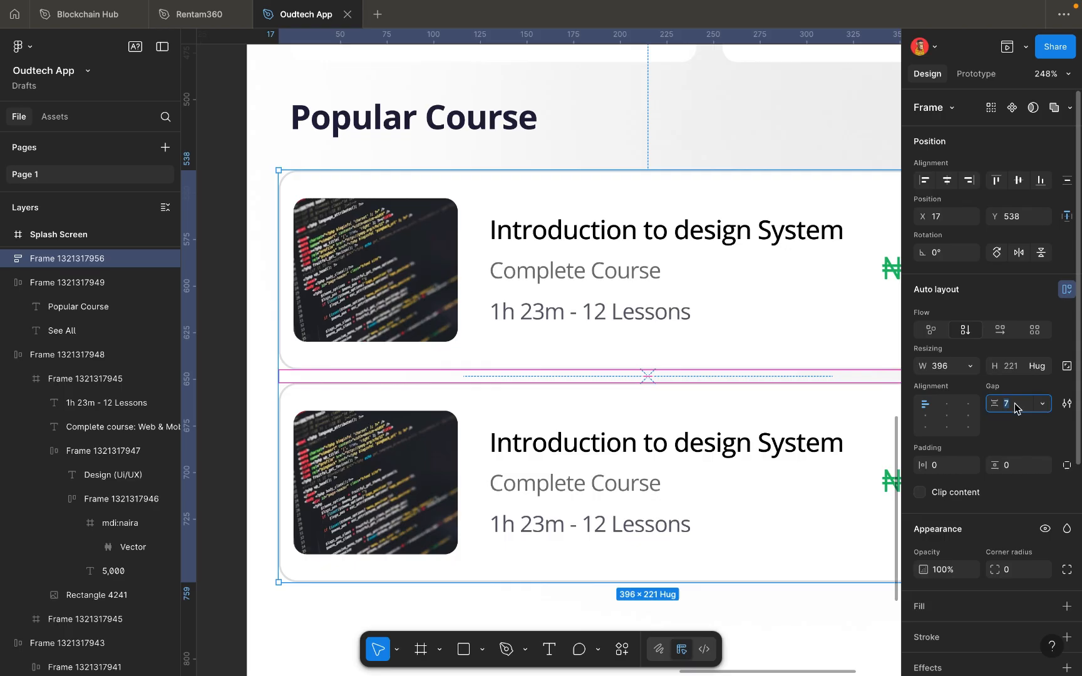
key("Down")
key("Down")
key("Up")
key("Up")
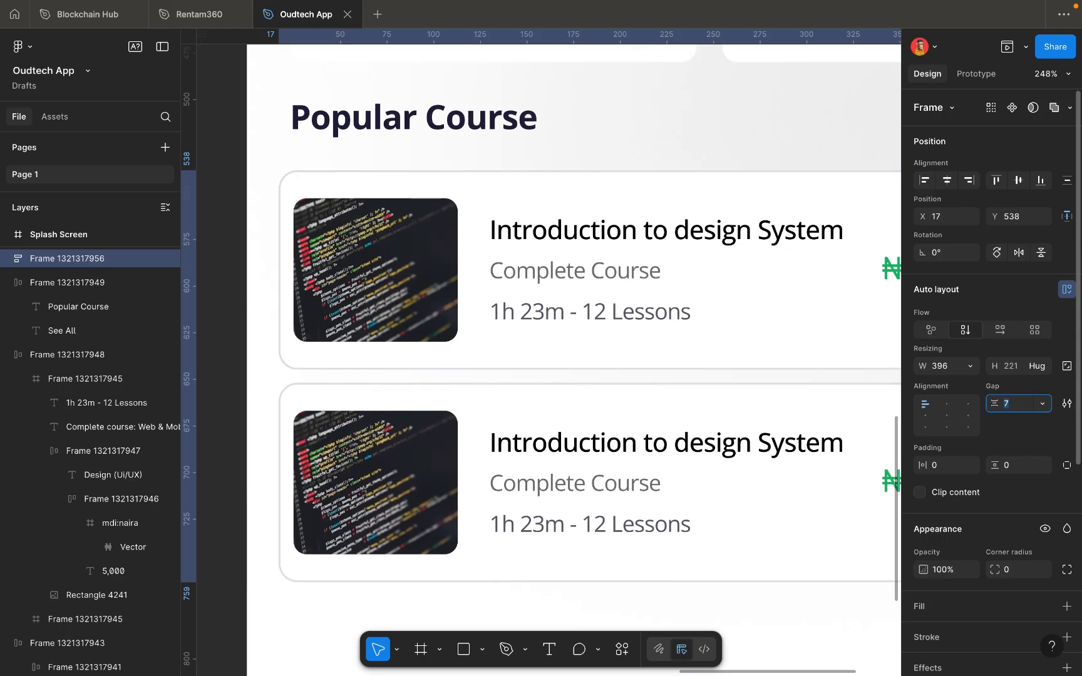
scroll(699, 451, "right", 2)
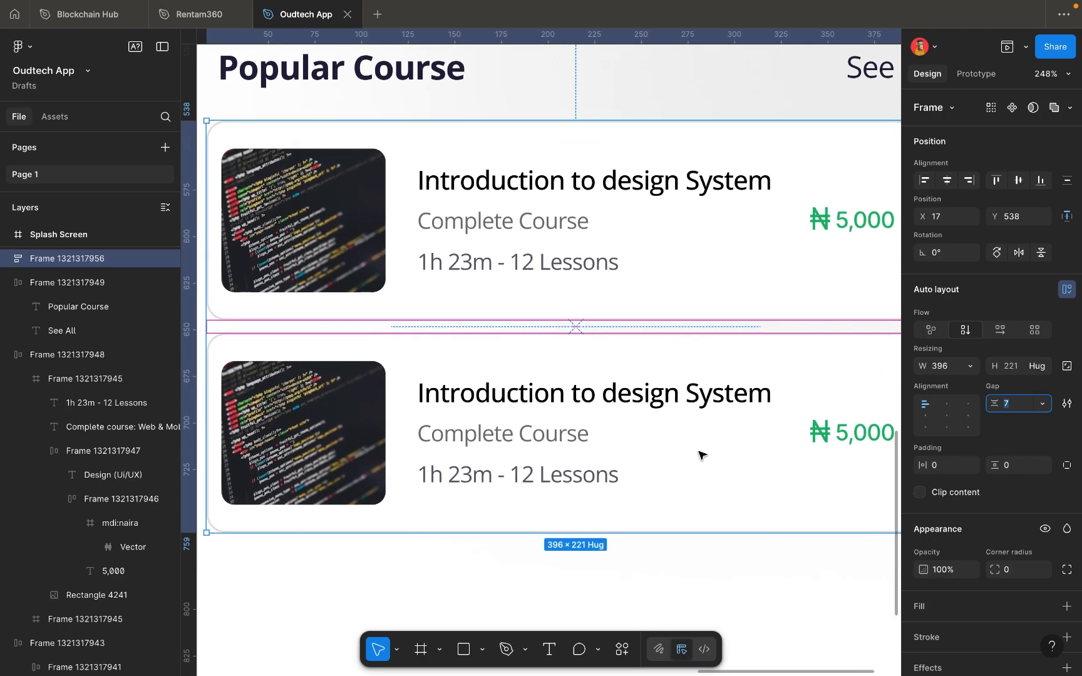
scroll(699, 451, "down", 5)
left_click(682, 532)
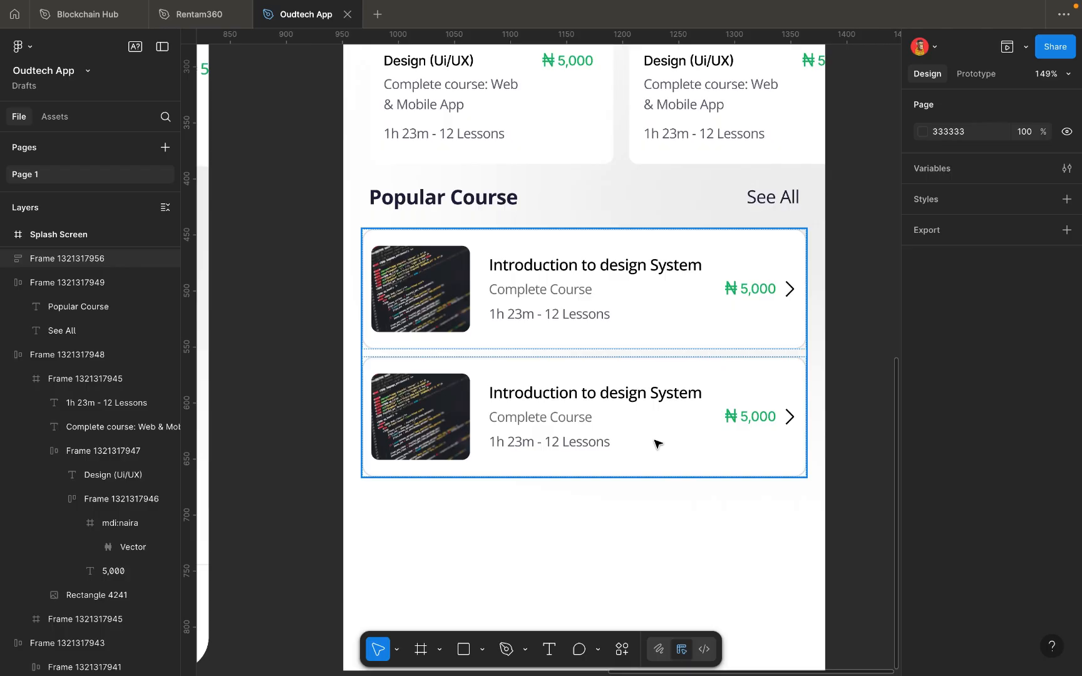
Duplicate the second Popular Course list item to add a third item below it in the stack.
left_click(656, 445)
left_click(655, 432)
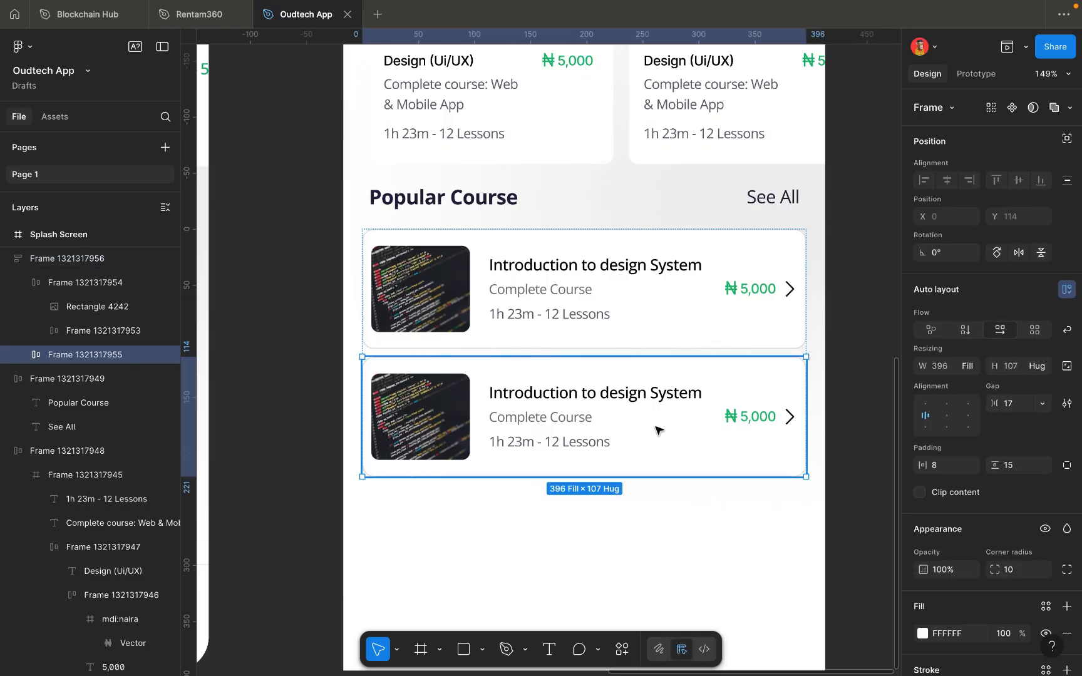
left_click(657, 399)
left_click(628, 284)
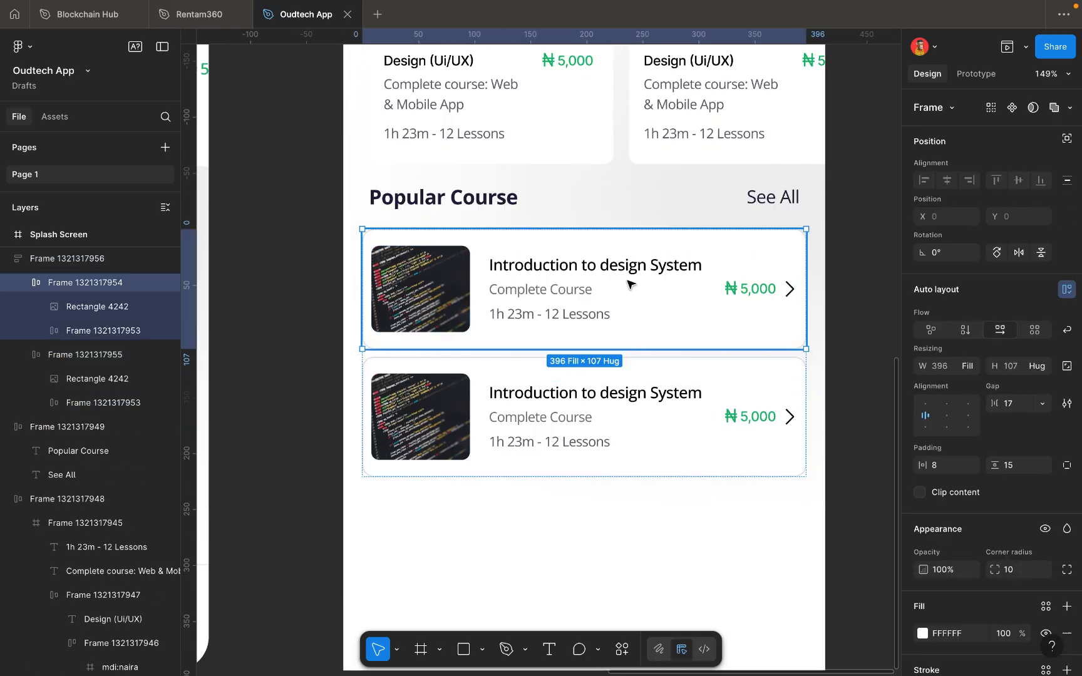
left_click(630, 376)
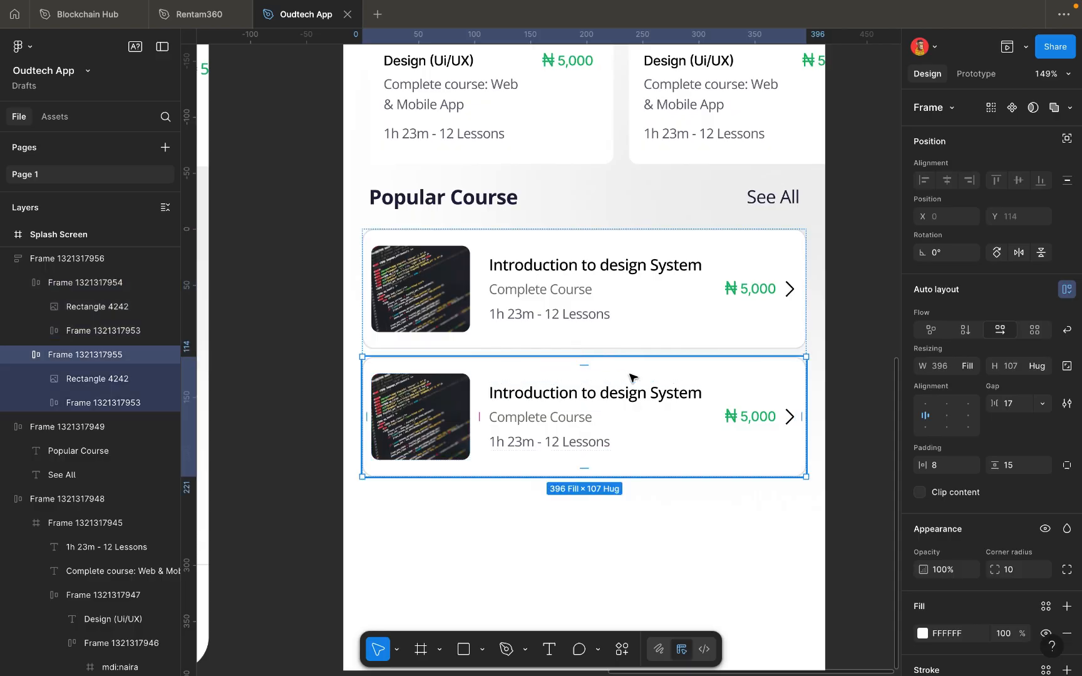
key("ctrl+d")
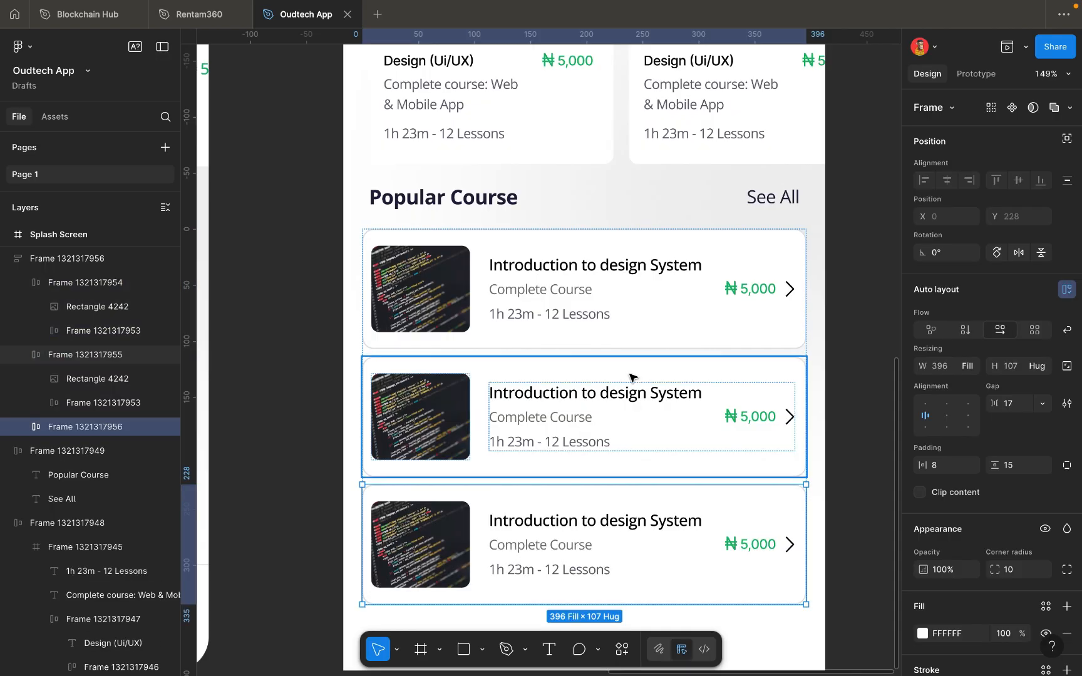
scroll(630, 376, "down", 5)
scroll(631, 376, "up", 4)
left_click(785, 403)
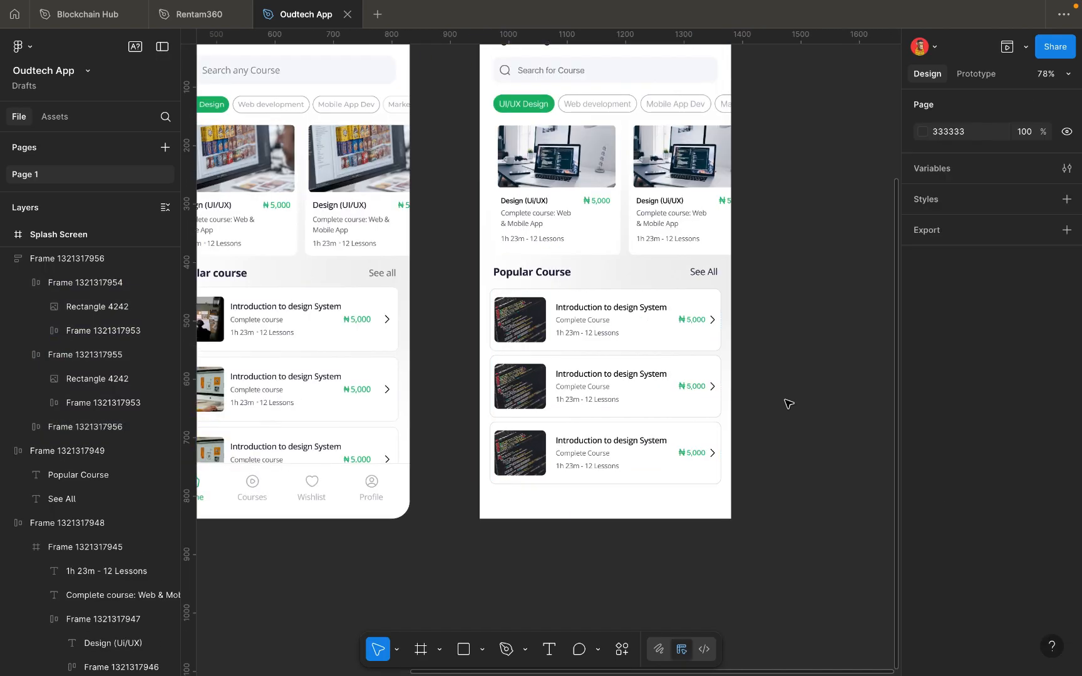
Review the new screen's header, search bar, category chips and course list against the reference home screen.
scroll(787, 404, "left", 2)
scroll(788, 404, "up", 4)
scroll(789, 404, "down", 1)
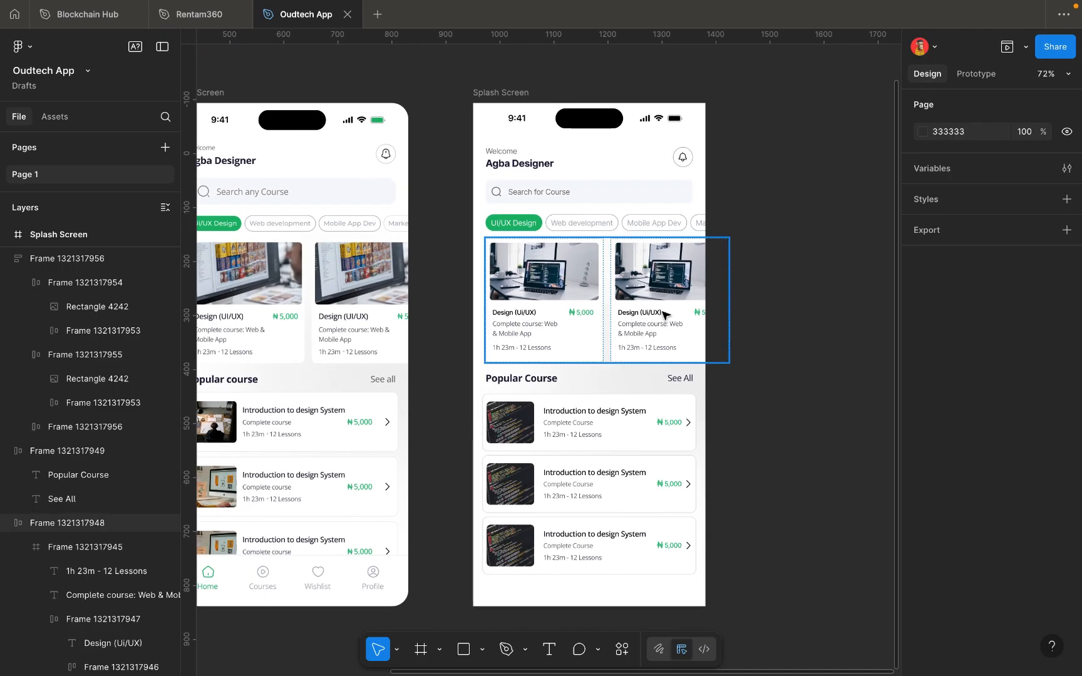
left_click(650, 170)
left_click(647, 191, "shift")
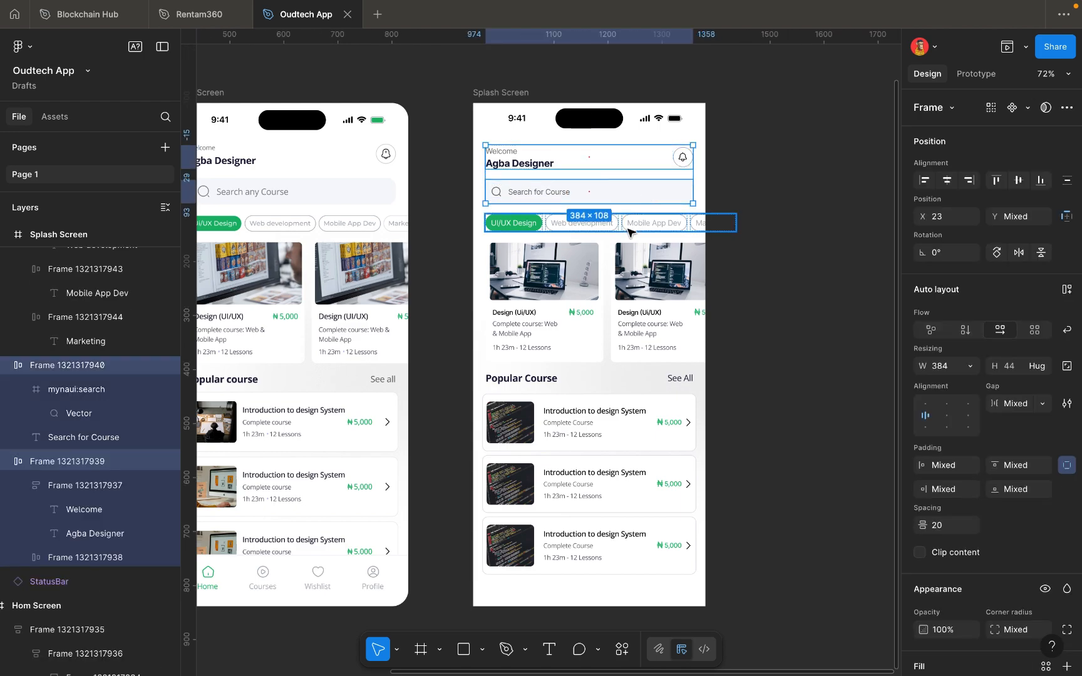
left_click(628, 227, "shift")
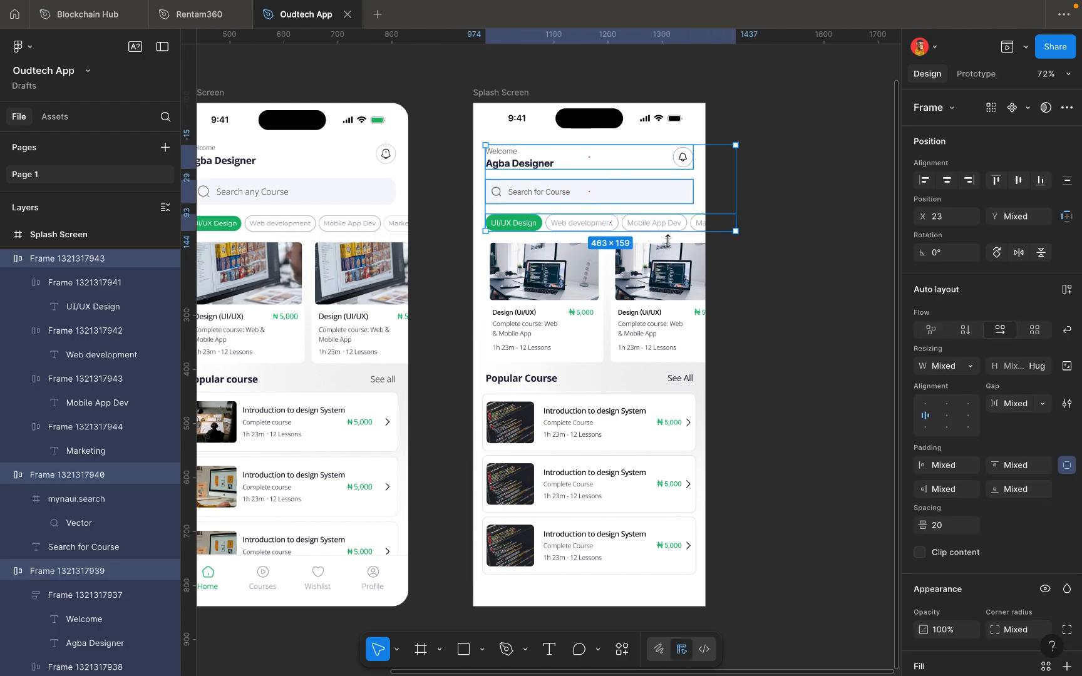
left_click(745, 296)
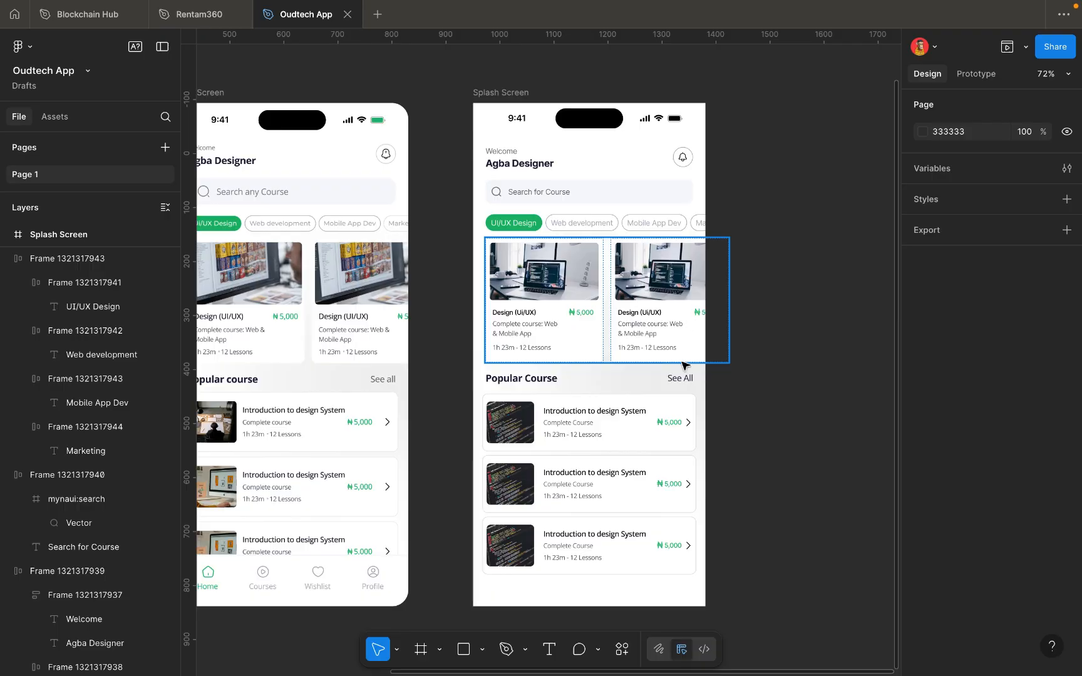
scroll(689, 363, "down", 1)
scroll(688, 363, "right", 1)
scroll(684, 364, "down", 1)
scroll(684, 364, "right", 1)
right_click(653, 397)
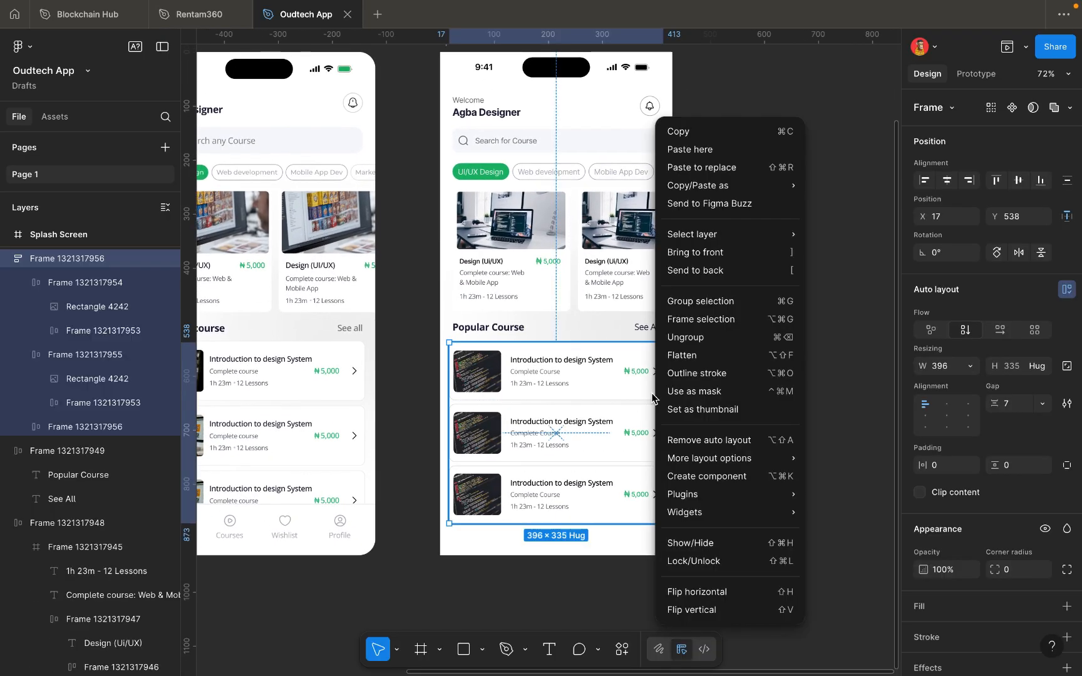
left_click(595, 374)
scroll(693, 355, "down", 3)
left_click(700, 356)
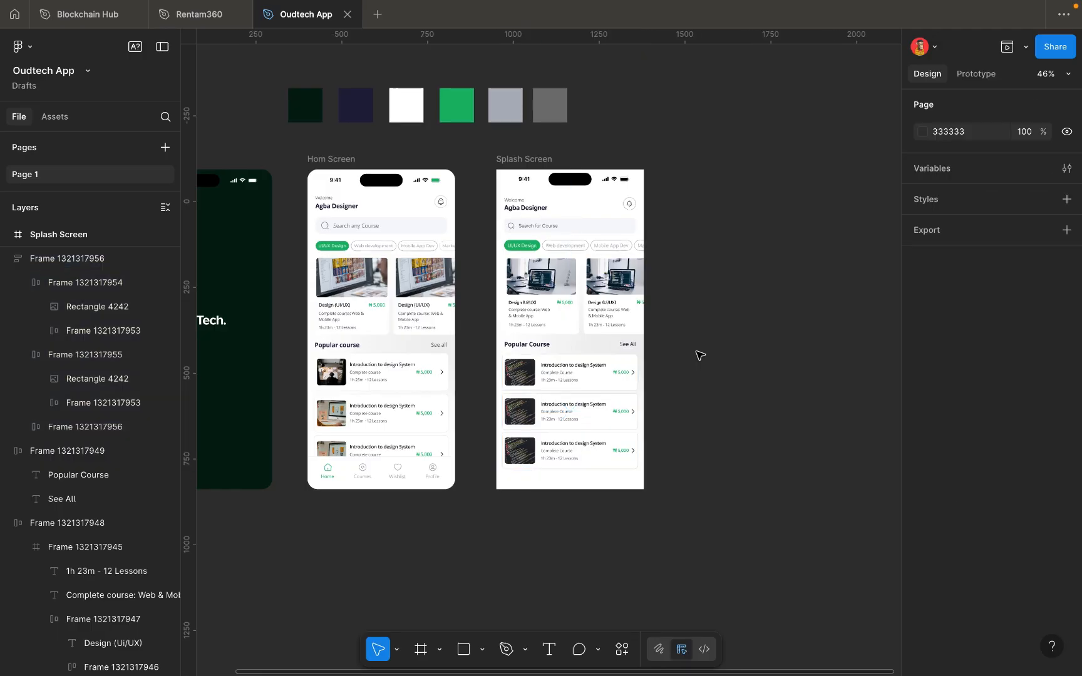
Move the Popular Course list up to Y 532, closer to its section heading.
scroll(696, 355, "up", 3)
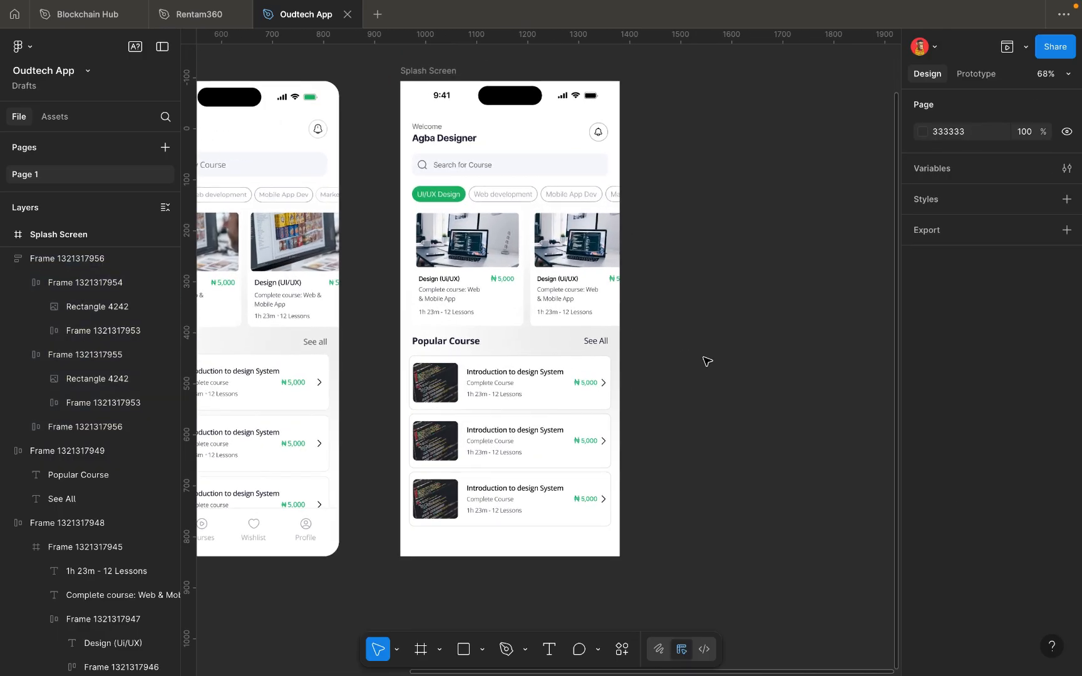
scroll(636, 382, "up", 4)
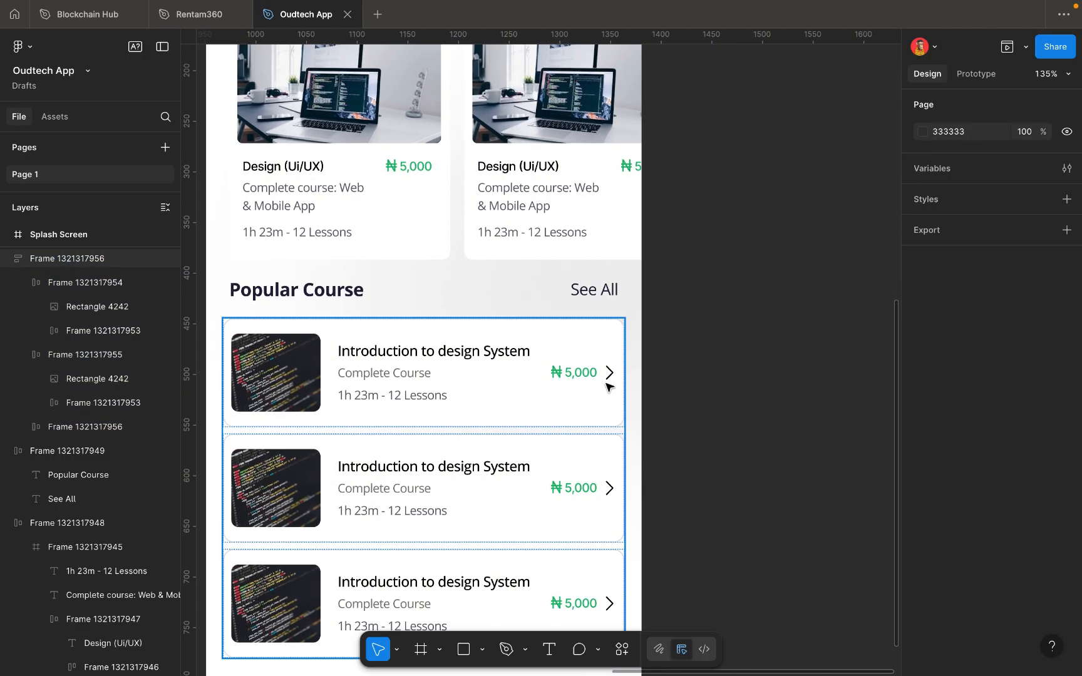
left_click(606, 386)
scroll(606, 386, "down", 5)
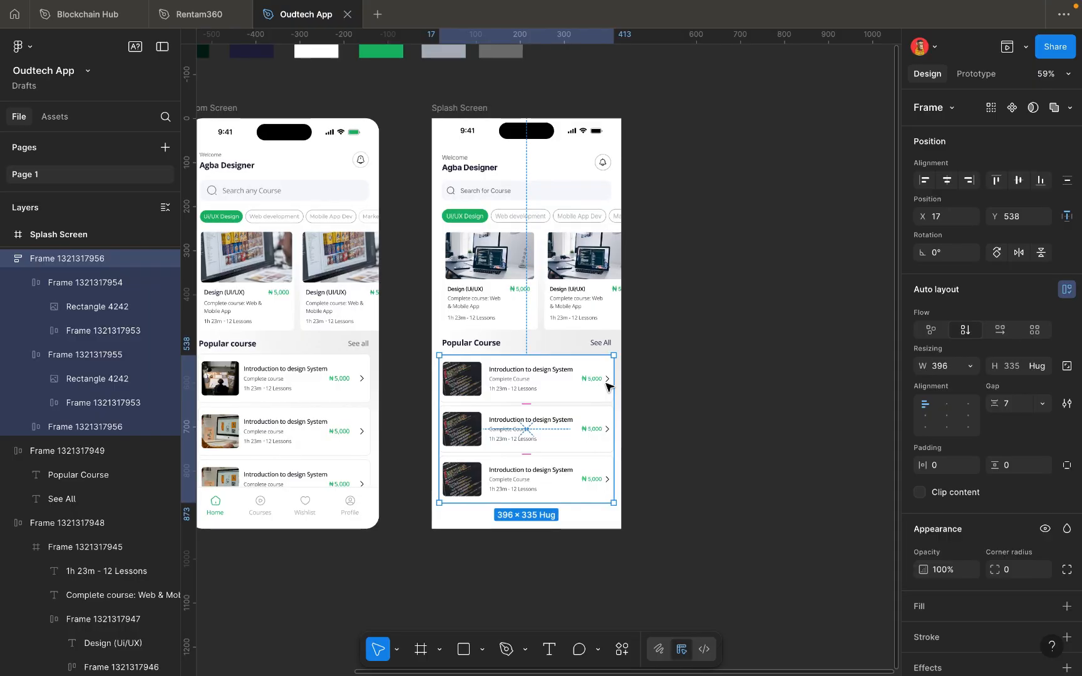
key("Up")
key("Up")
key("Up")
key("Up")
key("Up")
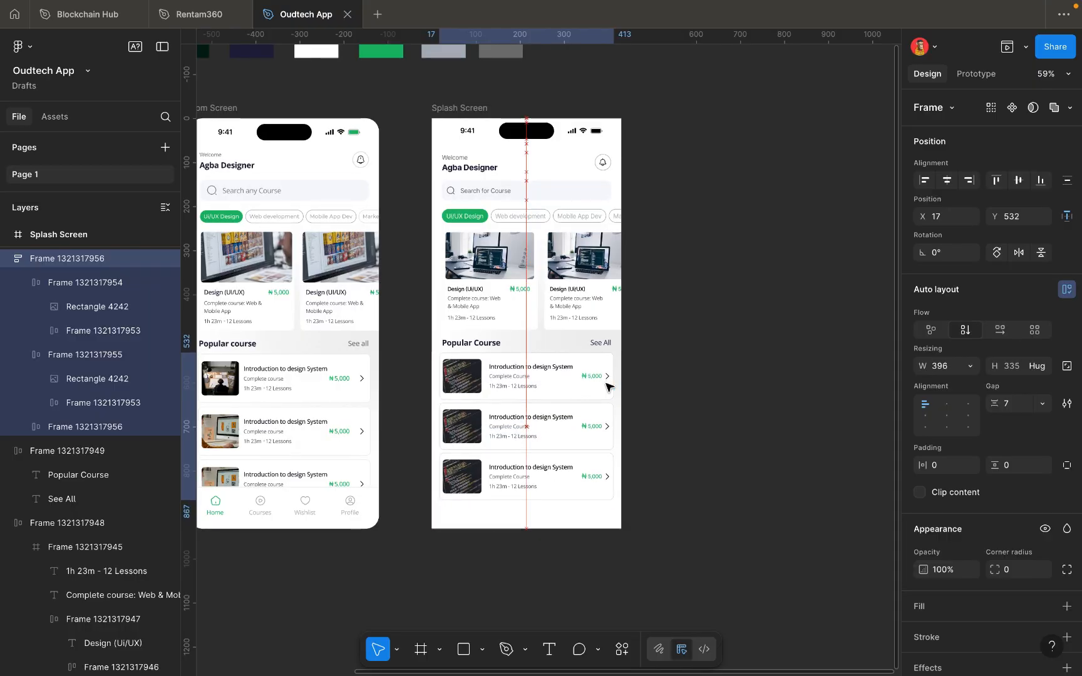
left_click(678, 406)
Examine the bottom navigation bar of the reference home screen and compare it with the new screen.
scroll(579, 320, "up", 5)
scroll(577, 321, "down", 6)
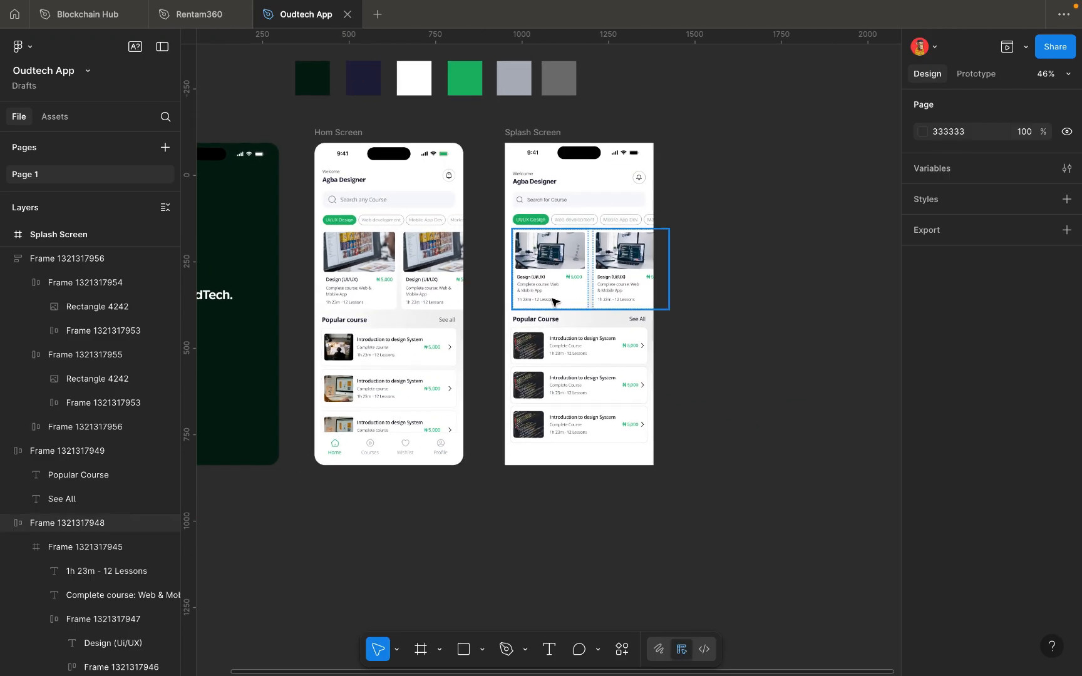
scroll(388, 413, "up", 6)
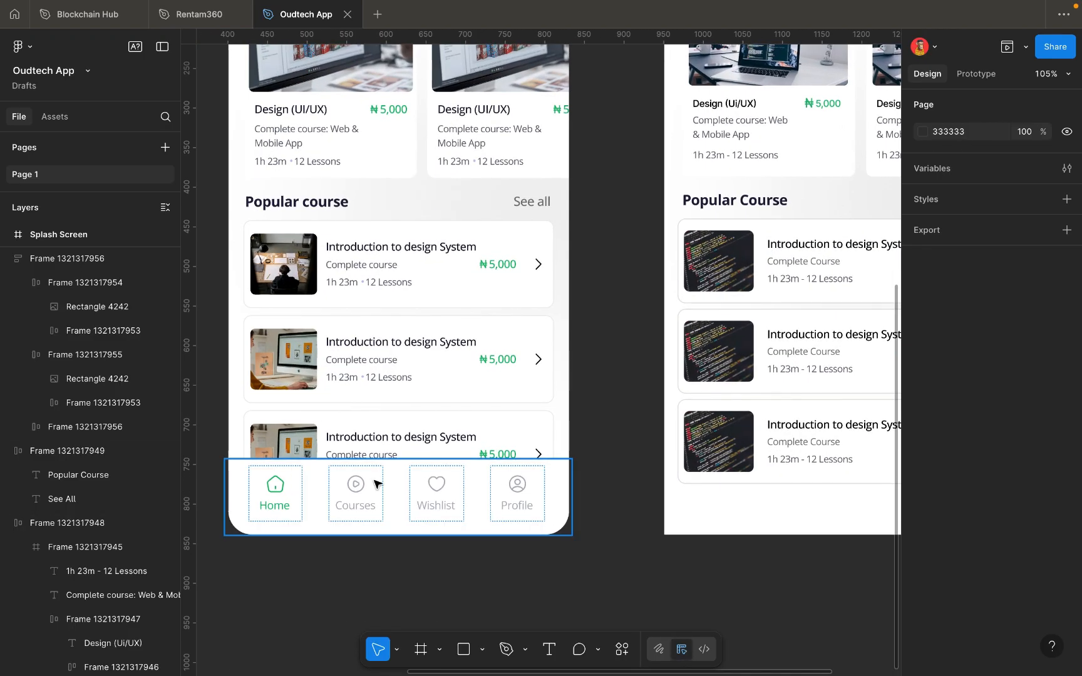
left_click(374, 481)
scroll(375, 482, "up", 3)
scroll(373, 482, "left", 3)
scroll(374, 482, "down", 2)
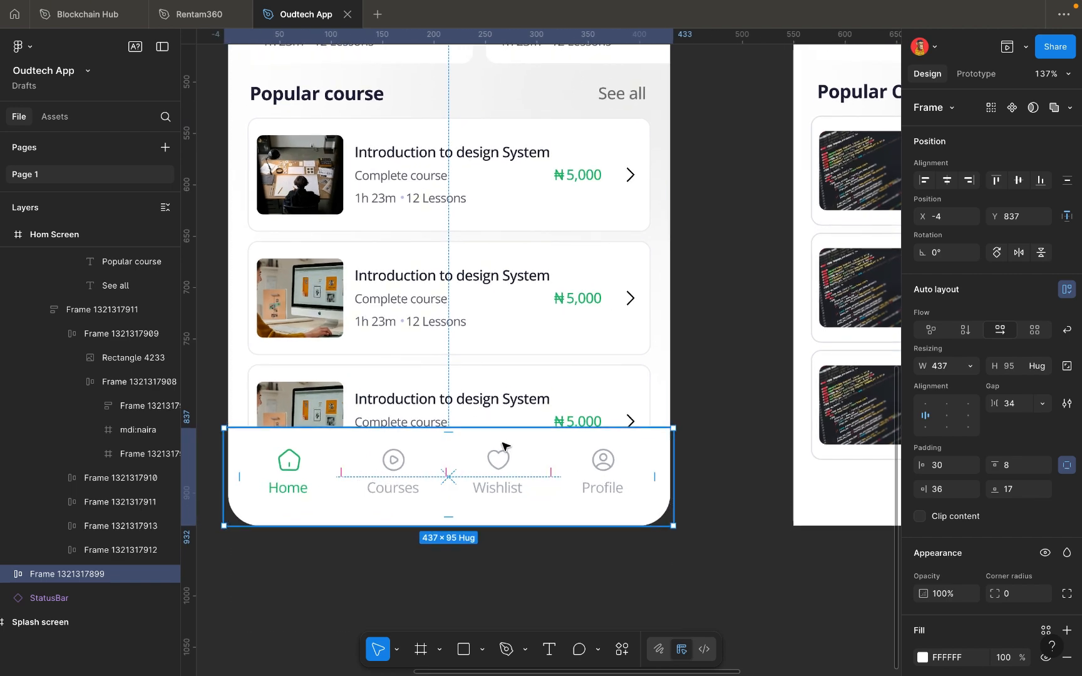
left_click(719, 458)
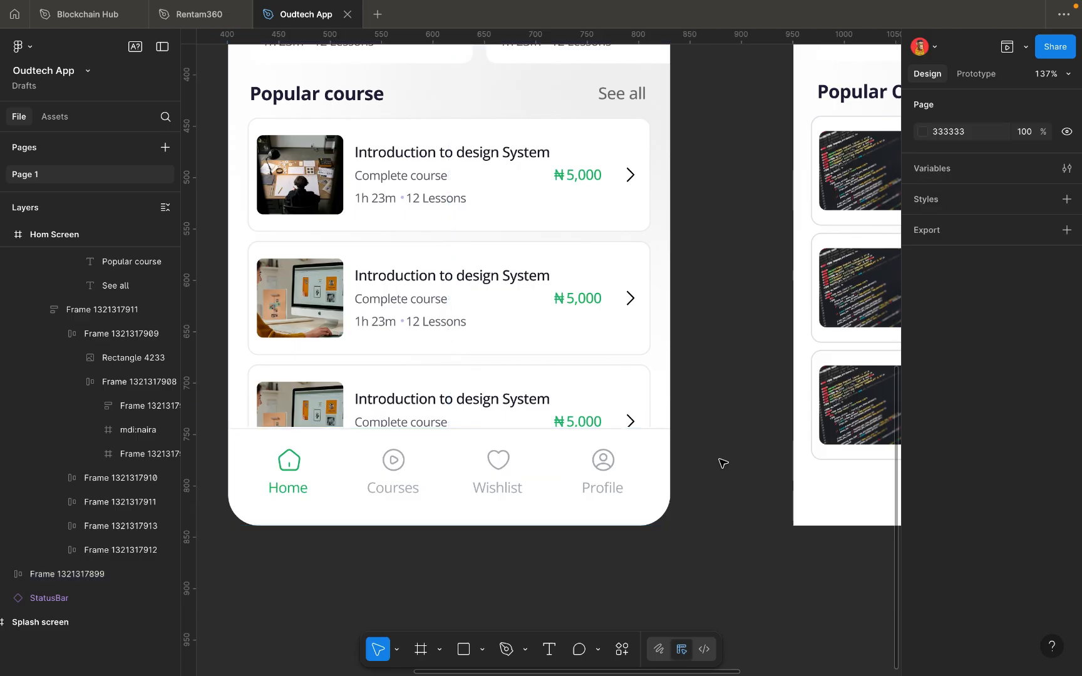
scroll(721, 461, "down", 3)
scroll(723, 463, "down", 5)
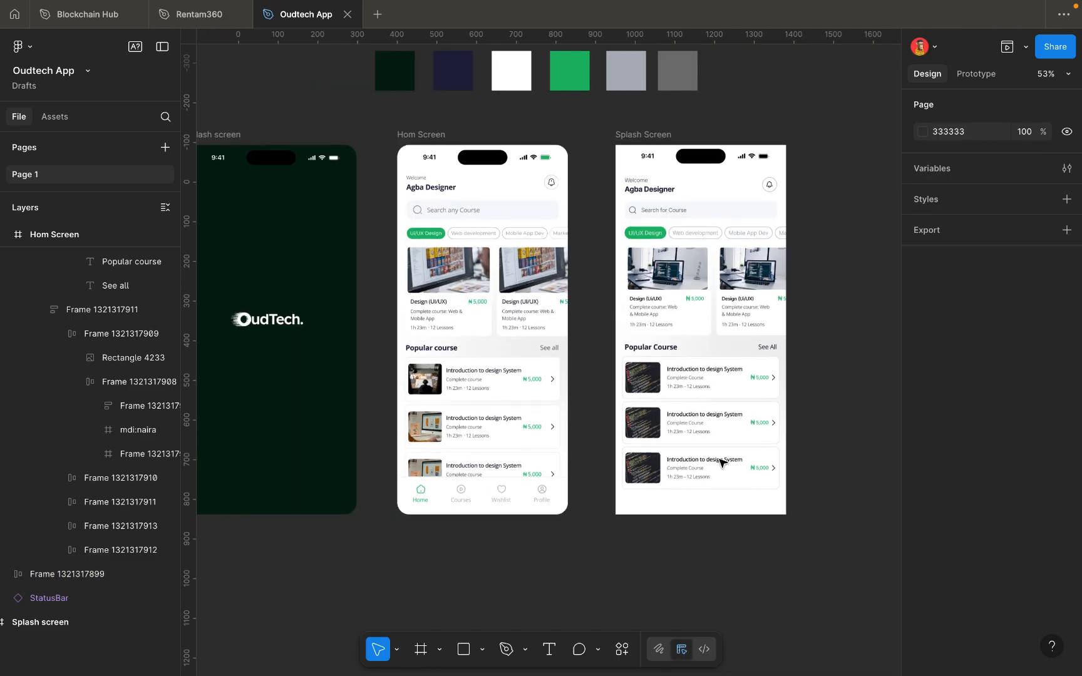
scroll(722, 463, "right", 1)
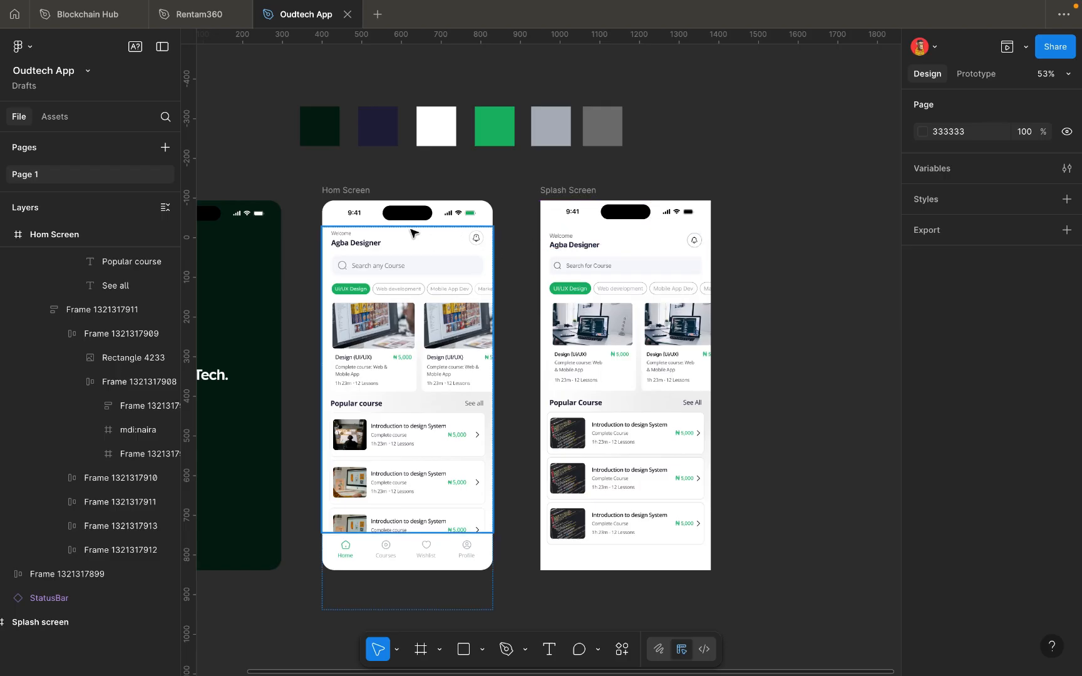
Round the corners of the new home screen frame with a corner radius of 30.
scroll(411, 233, "up", 5)
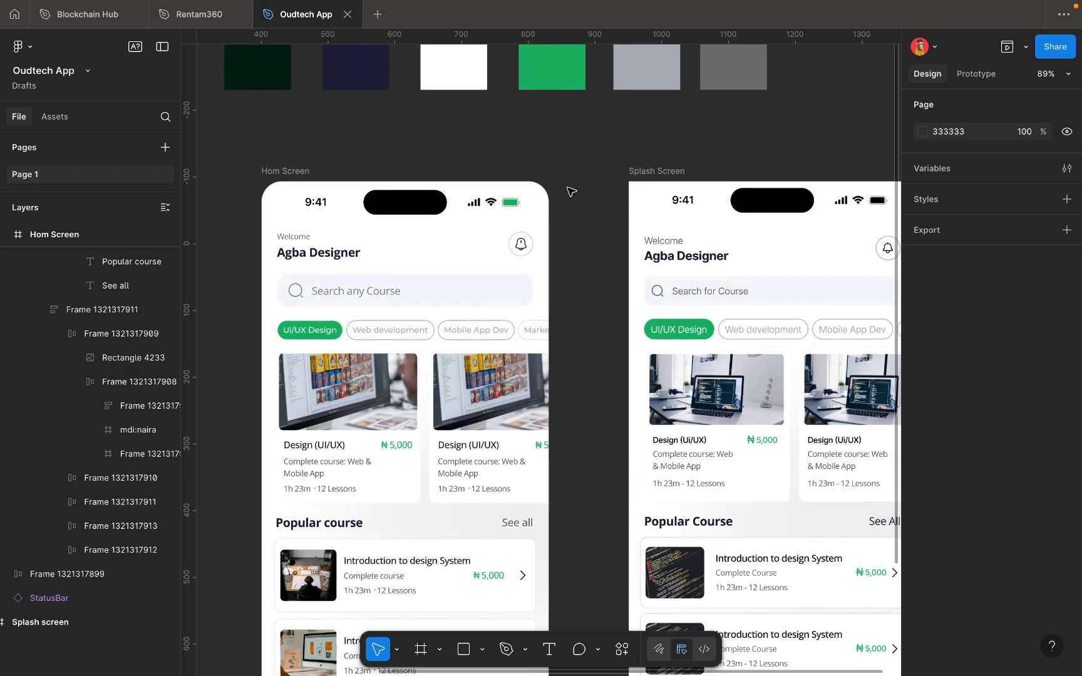
scroll(571, 191, "right", 2)
scroll(561, 188, "down", 1)
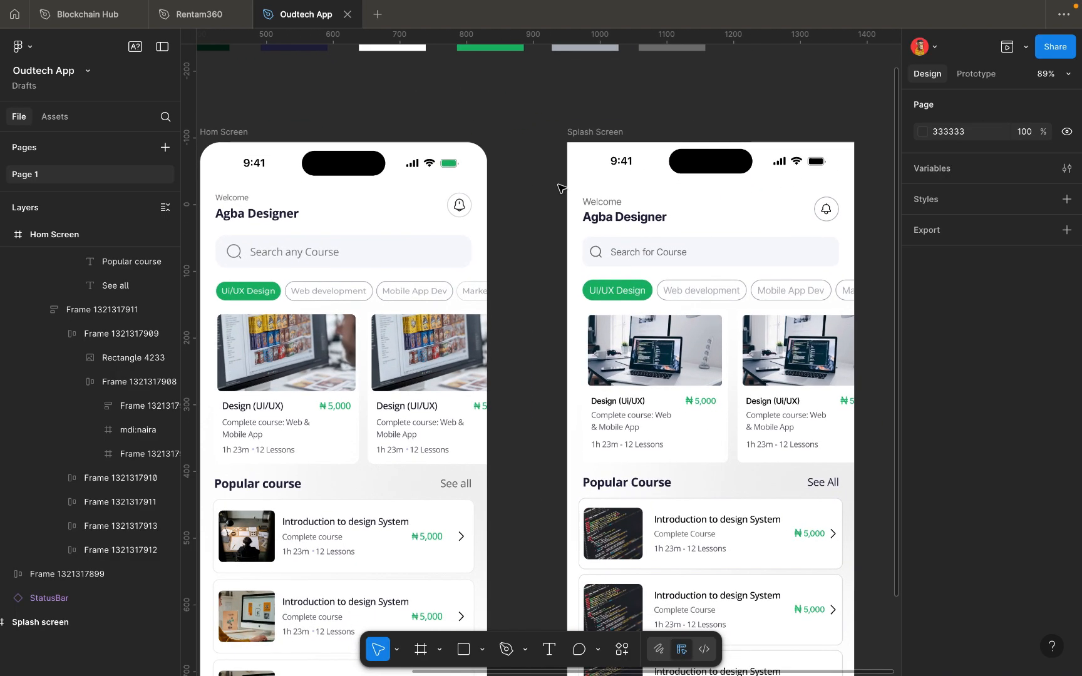
left_click(588, 132)
scroll(1020, 375, "down", 4)
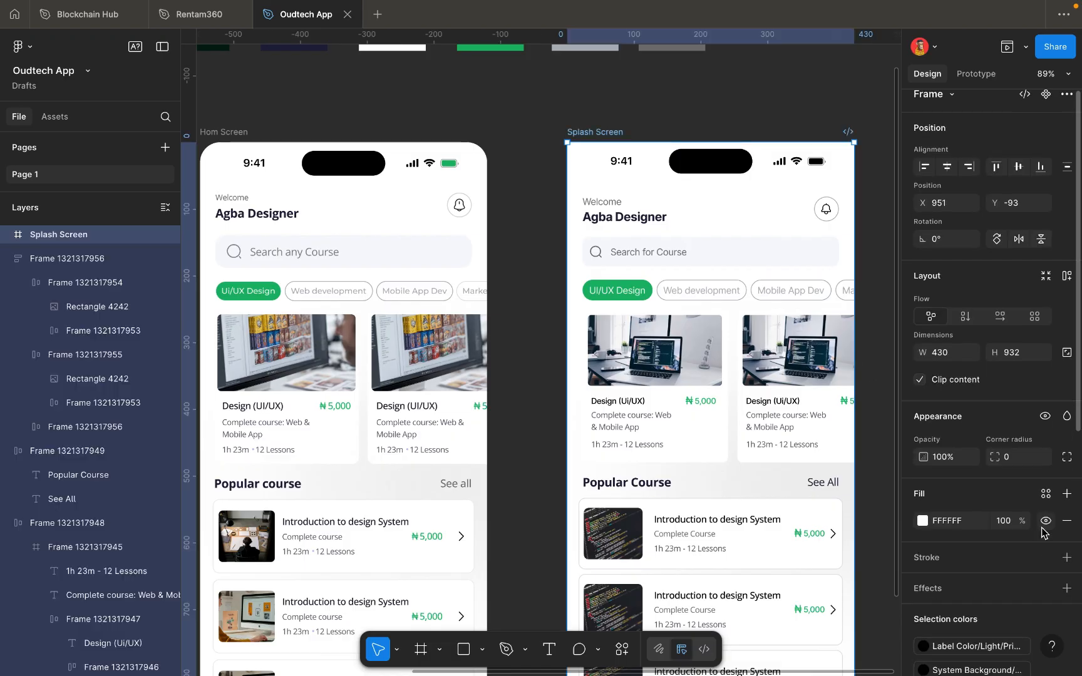
left_click(1017, 343)
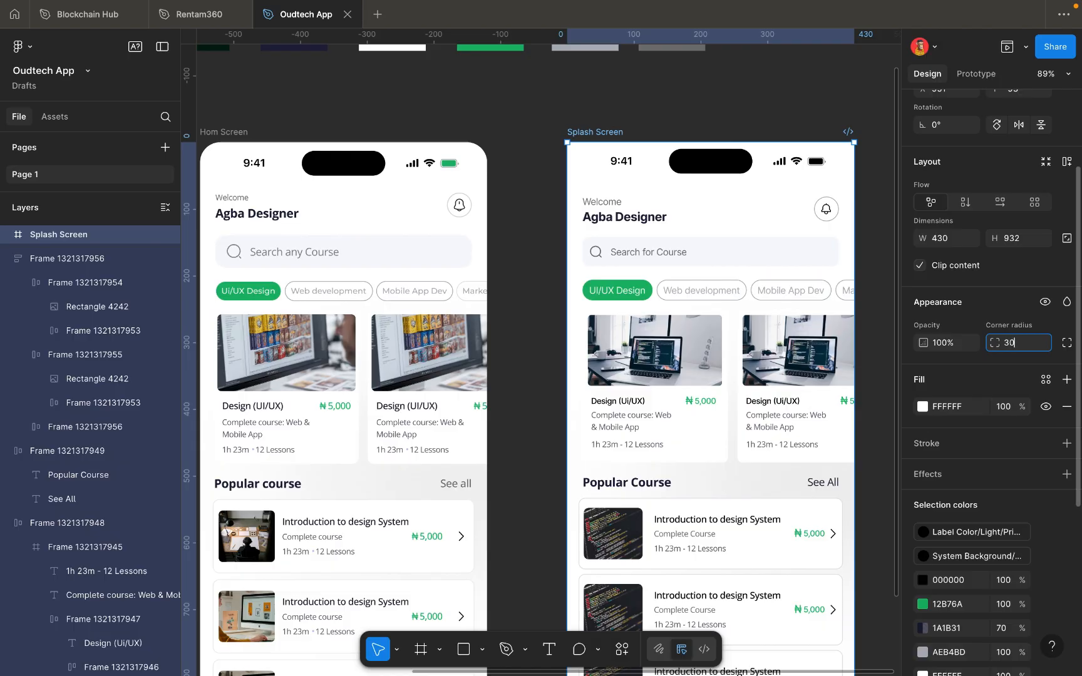
left_click(878, 333)
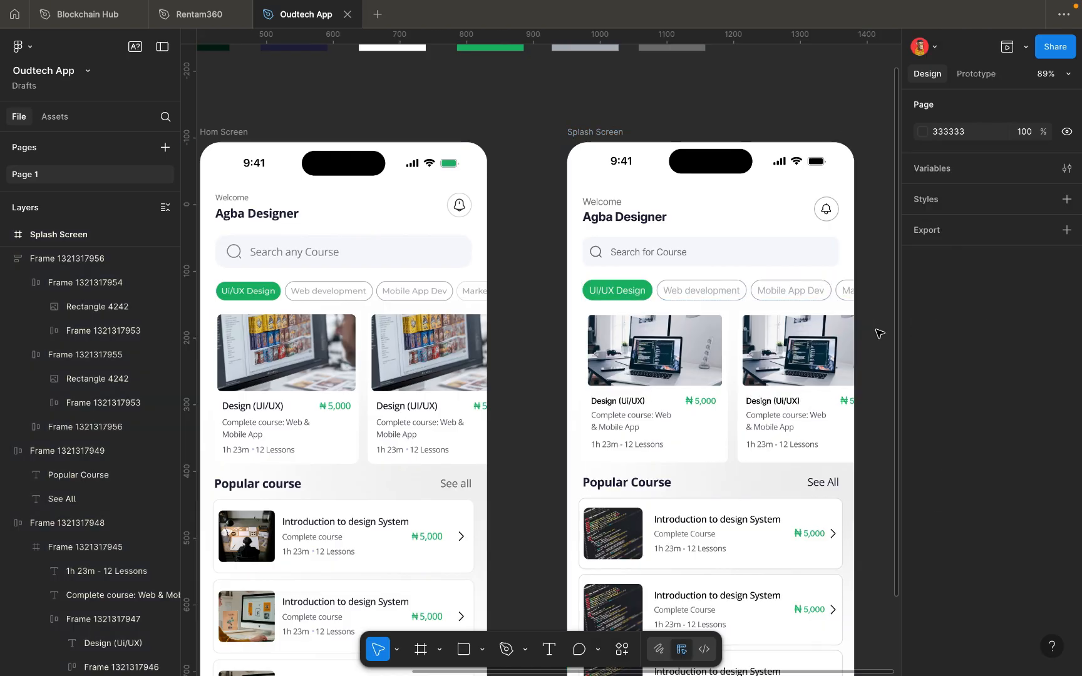
scroll(846, 337, "down", 2)
scroll(845, 337, "right", 1)
scroll(822, 340, "down", 3)
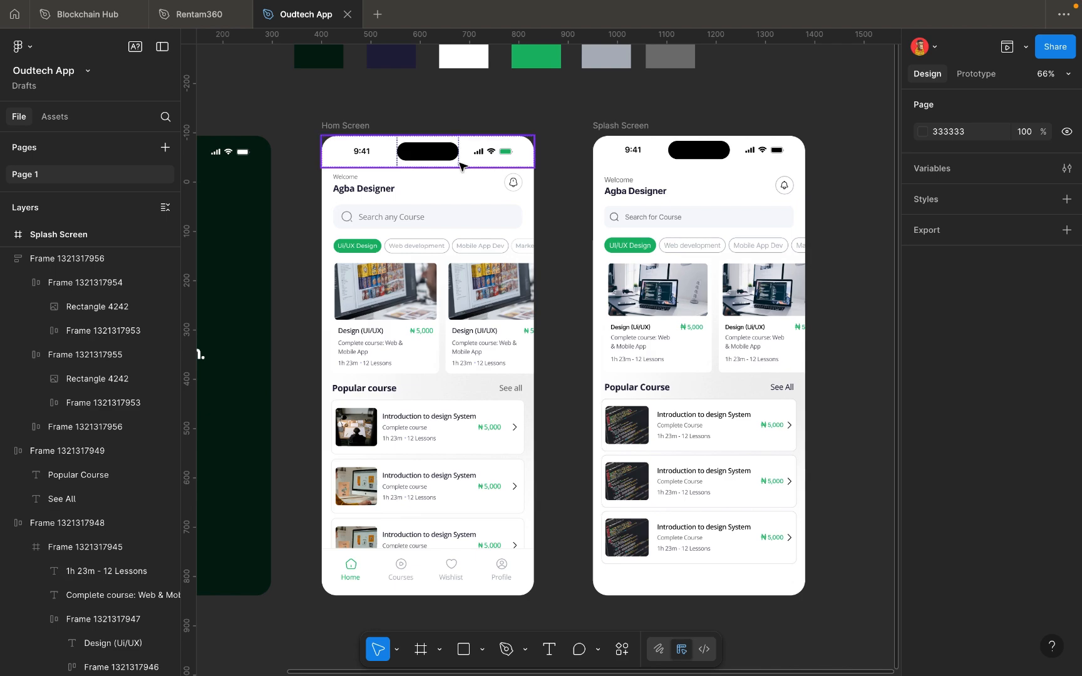
scroll(456, 162, "up", 5)
scroll(548, 143, "right", 5)
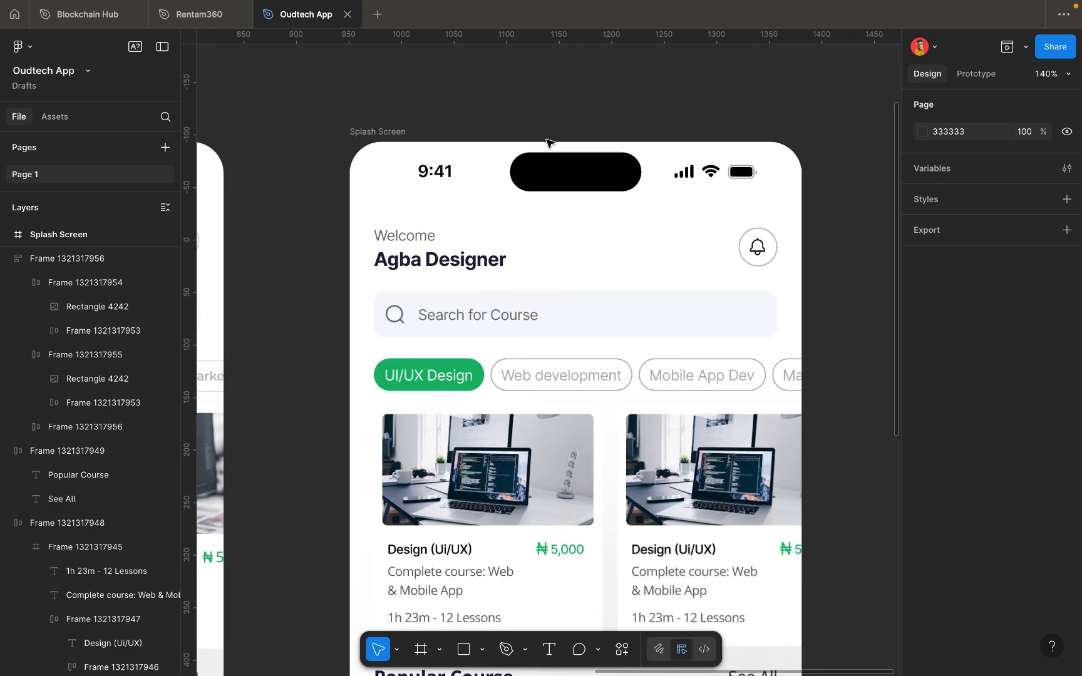
Recolor the battery level fill in the new home screen's status bar to green 12B76A.
scroll(571, 148, "up", 3)
scroll(504, 199, "up", 2)
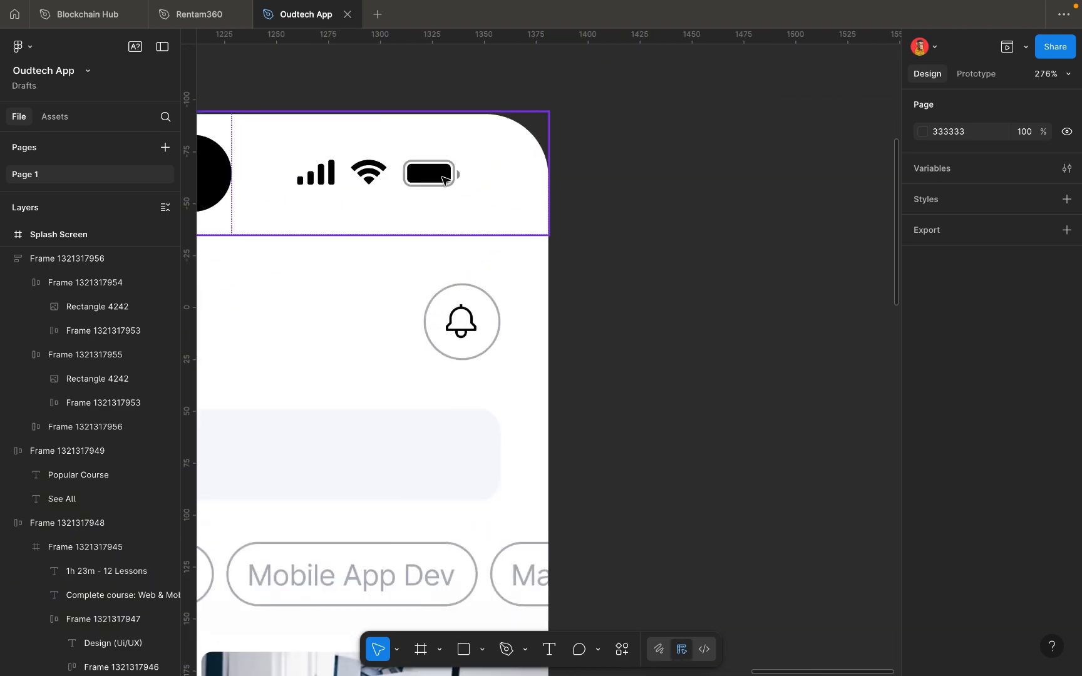
left_click(443, 179)
left_click(443, 179, "super")
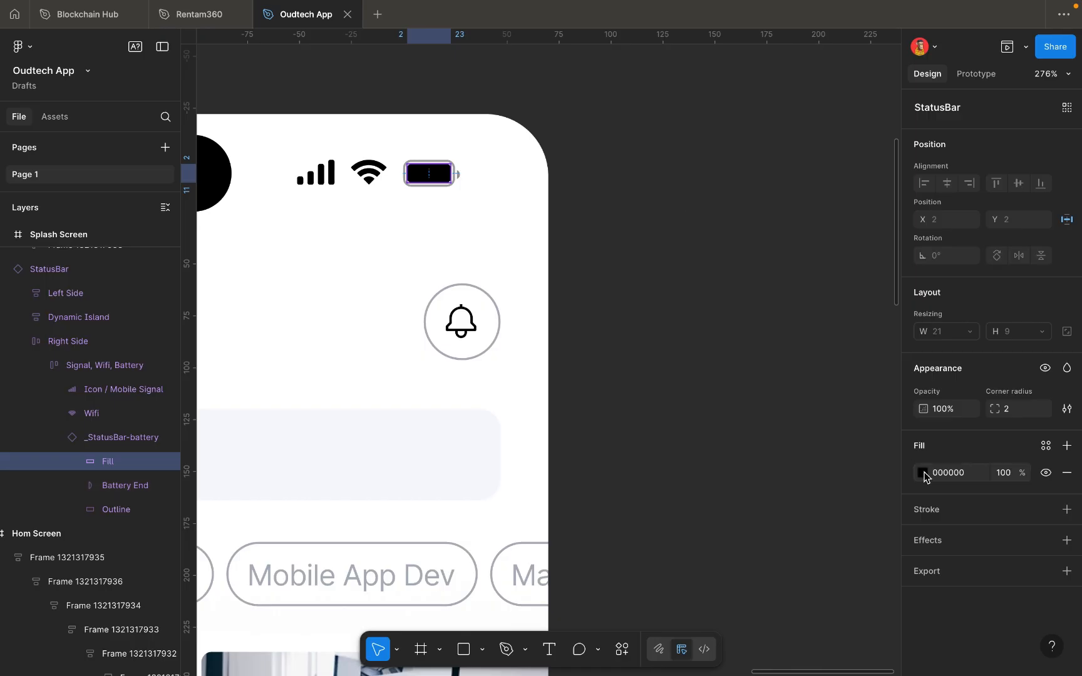
left_click(923, 473)
left_click(757, 609)
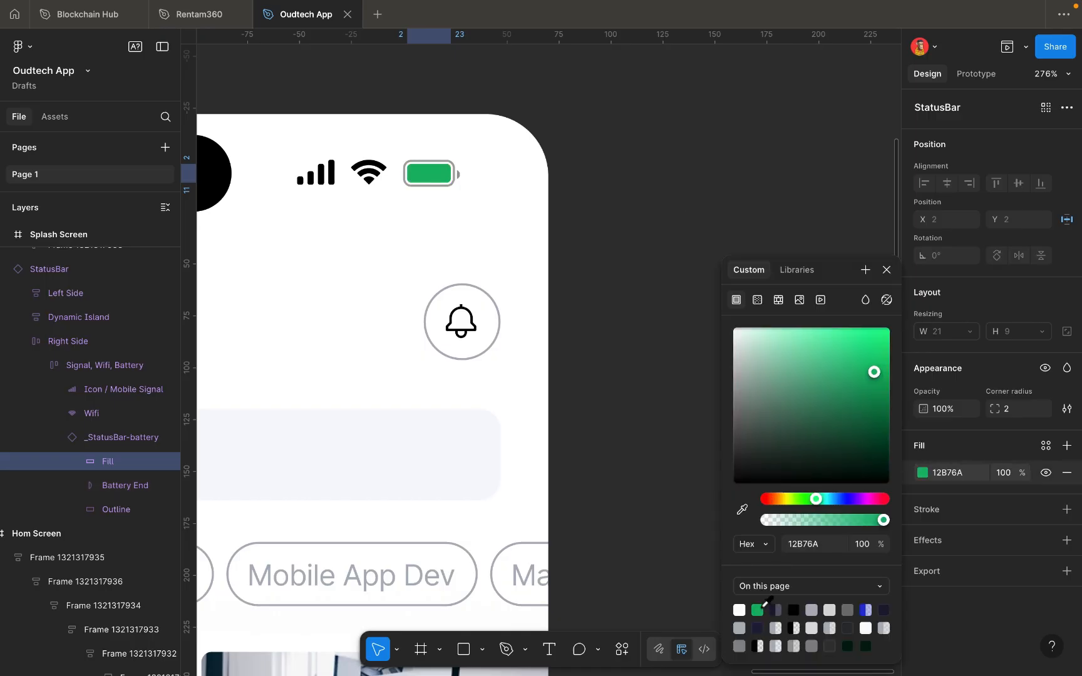
left_click(691, 529)
Compare the two home screens and inspect the size and auto layout settings of the reference bottom navigation bar.
scroll(667, 511, "down", 3)
scroll(668, 511, "down", 5)
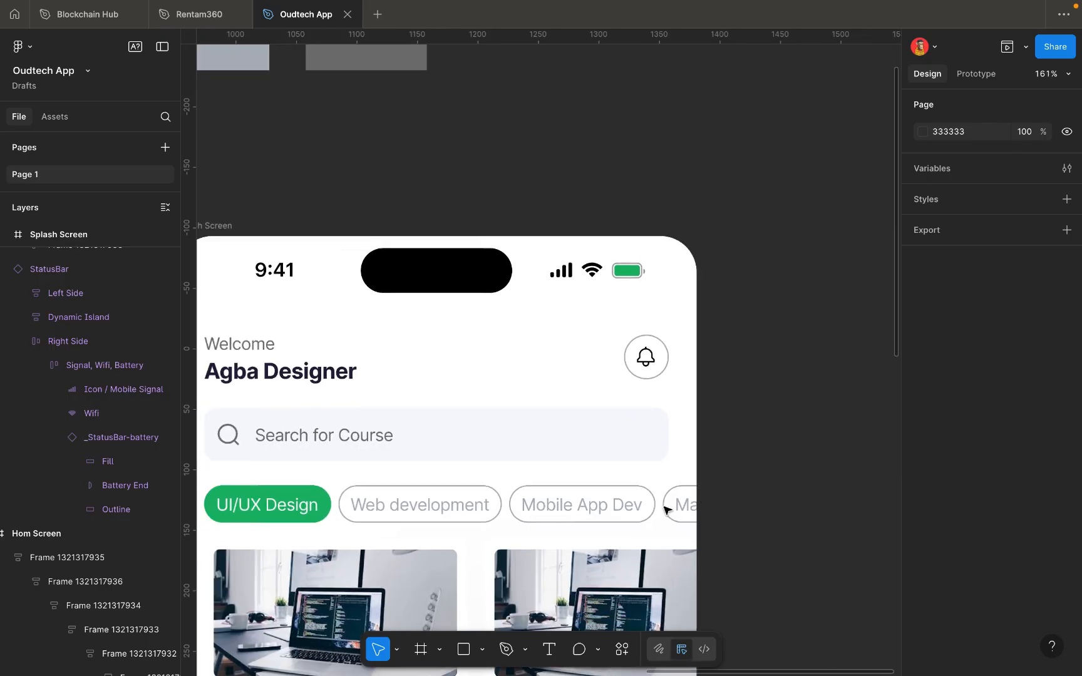
scroll(668, 510, "left", 3)
scroll(668, 511, "down", 2)
scroll(667, 511, "right", 2)
scroll(600, 418, "down", 4)
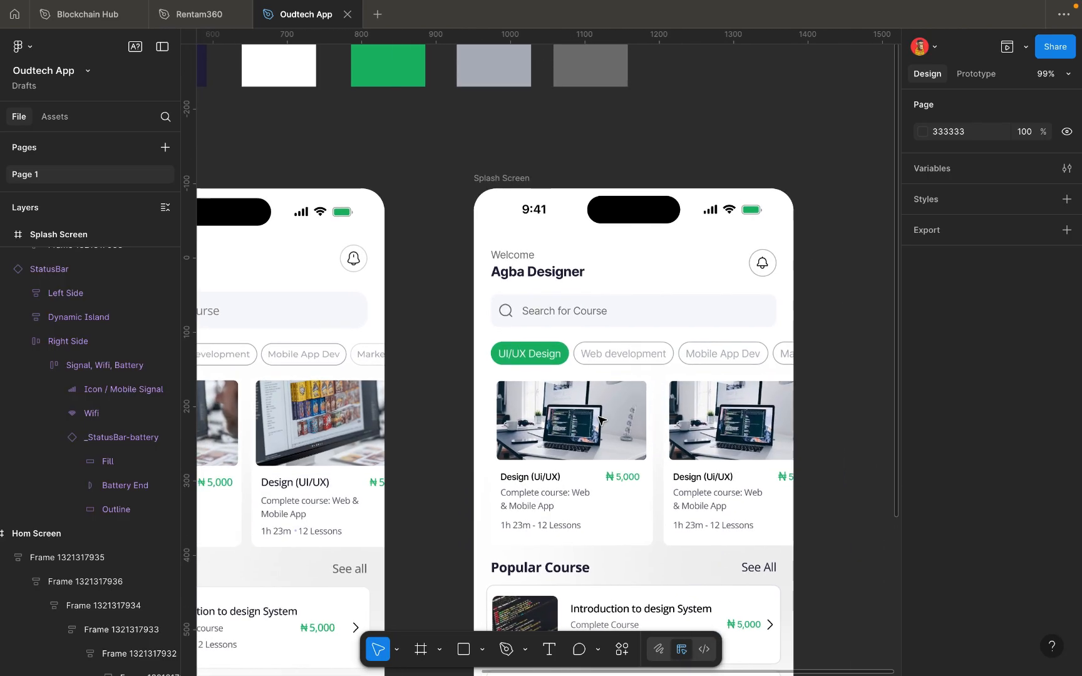
scroll(616, 364, "down", 4)
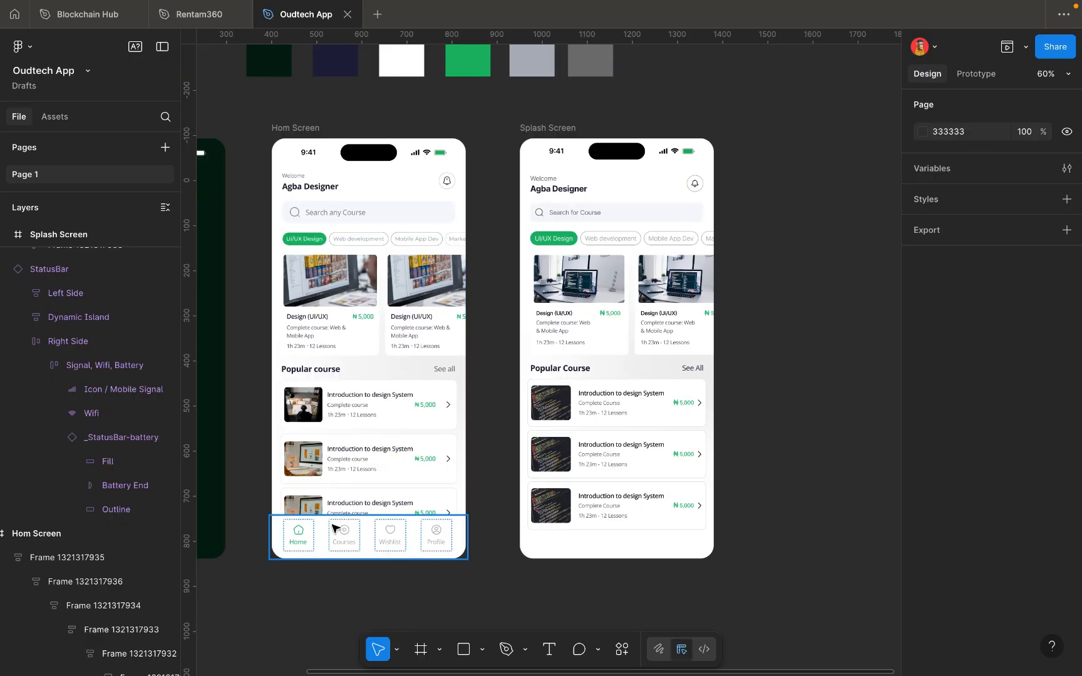
left_click(357, 547)
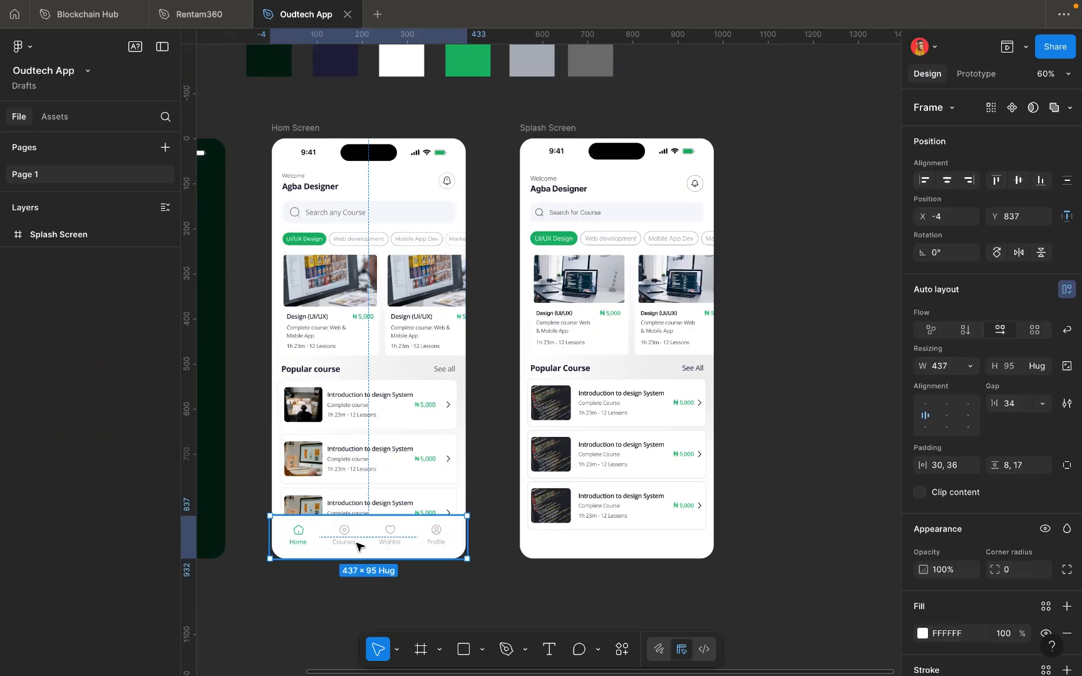
scroll(431, 554, "down", 3)
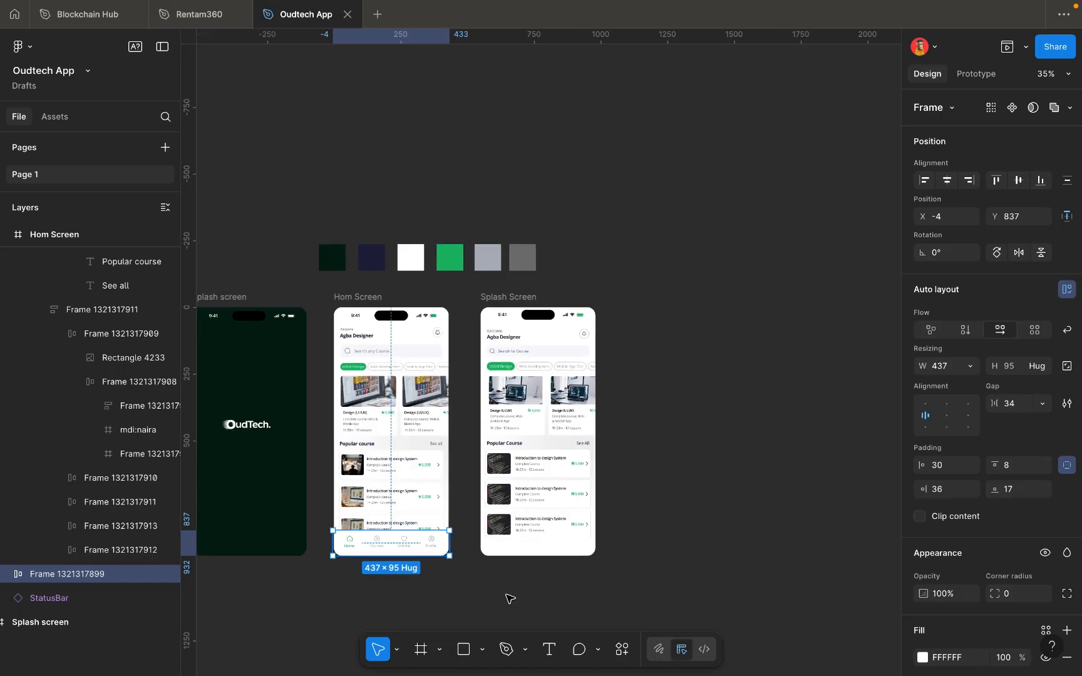
scroll(510, 596, "up", 3)
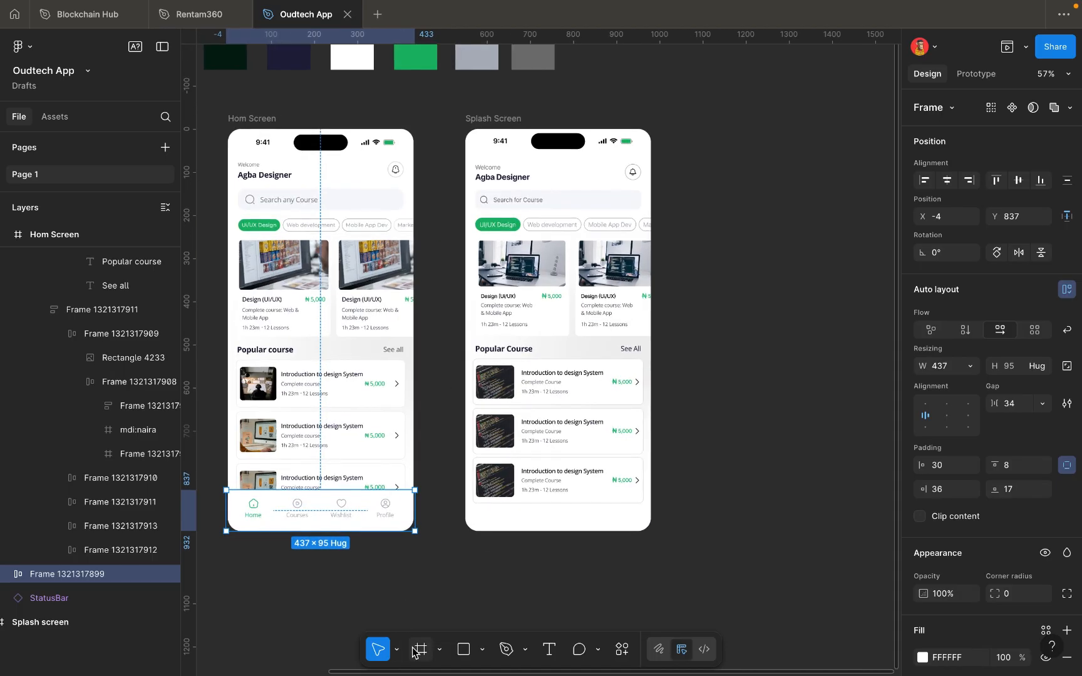
Draw an empty frame about 86 × 86 just below the new home screen, lined up with the screen's left edge.
left_click(417, 652)
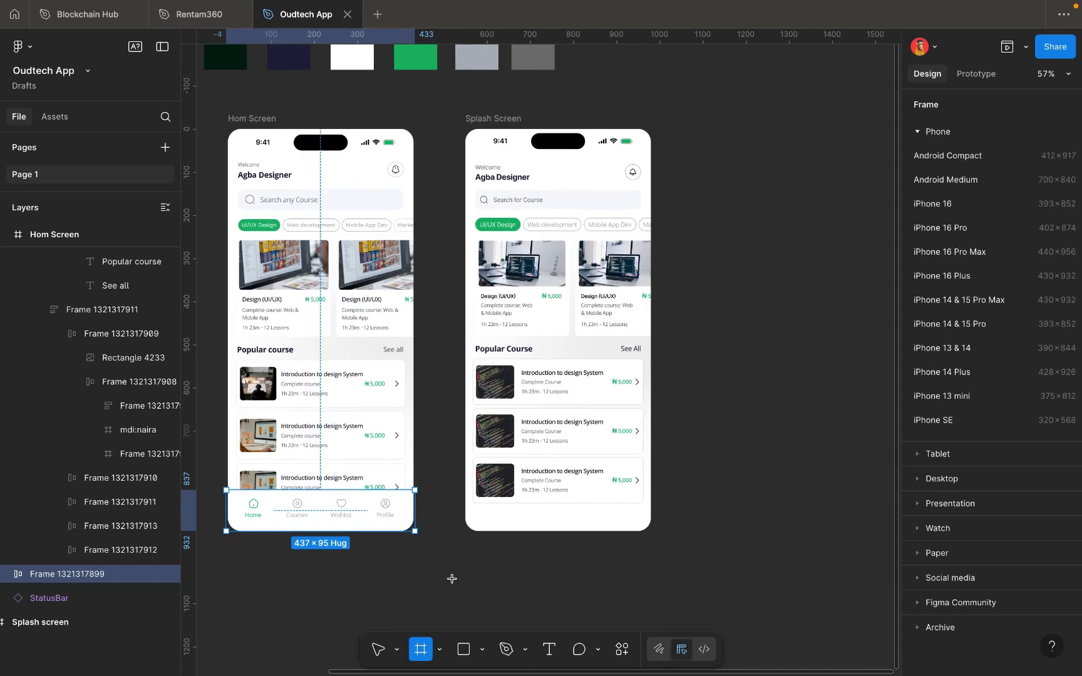
scroll(452, 579, "up", 5)
mouse_move(470, 558)
left_mouse_down()
mouse_move(516, 577)
mouse_move(525, 608)
left_mouse_up()
scroll(527, 595, "down", 2)
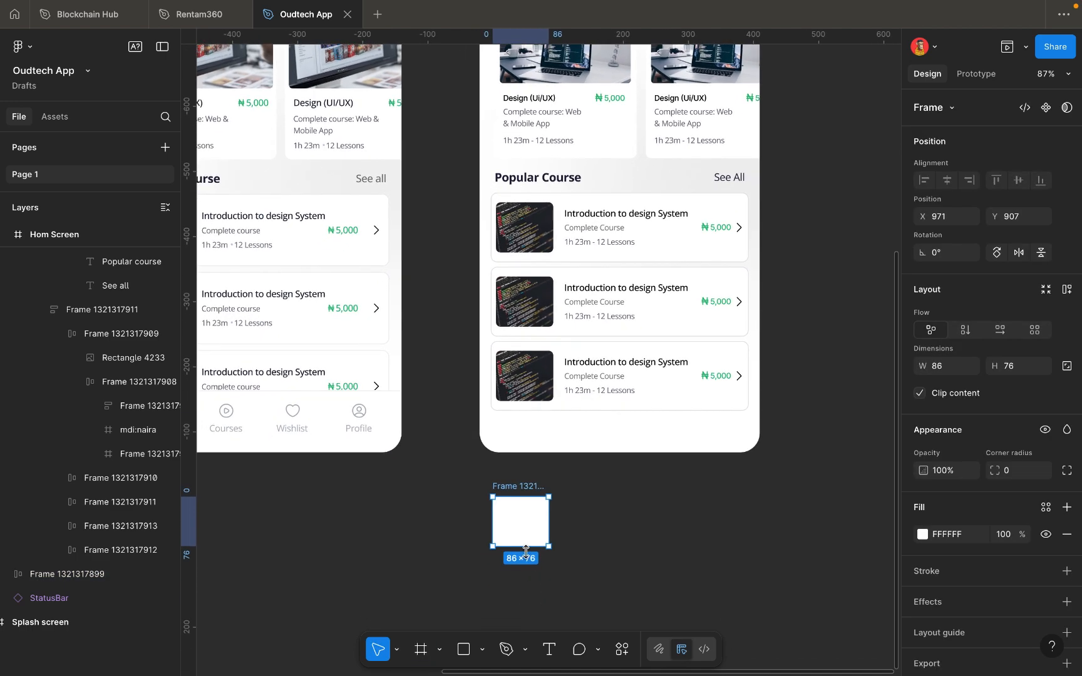
left_click_drag(525, 549, 508, 531)
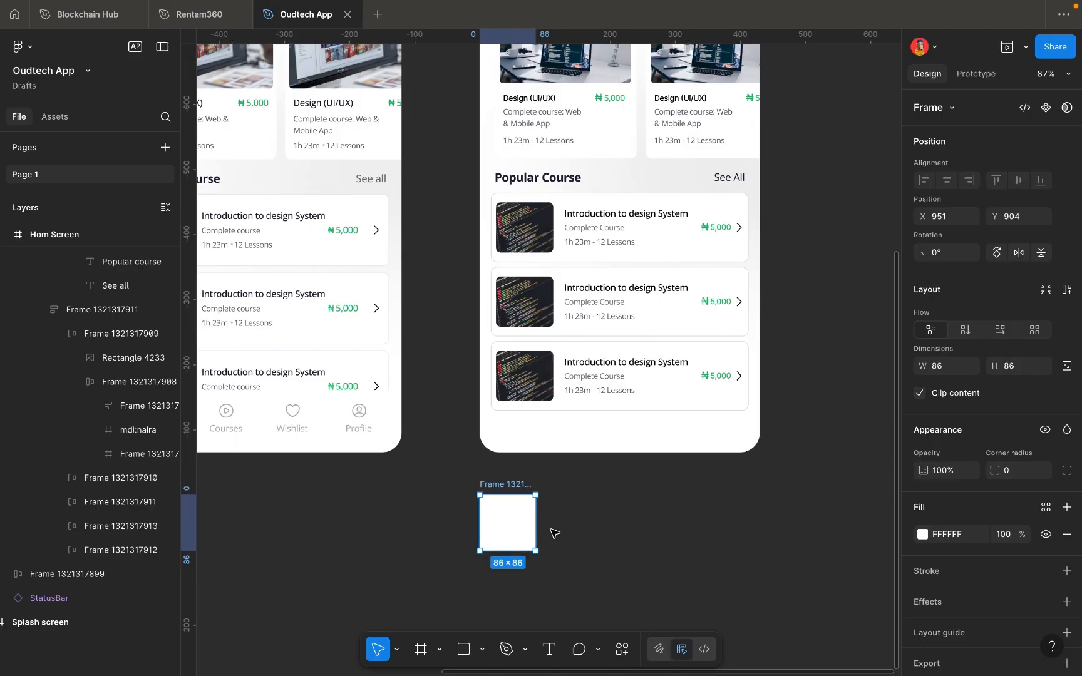
left_click(557, 536)
scroll(557, 535, "left", 3)
scroll(557, 535, "down", 1)
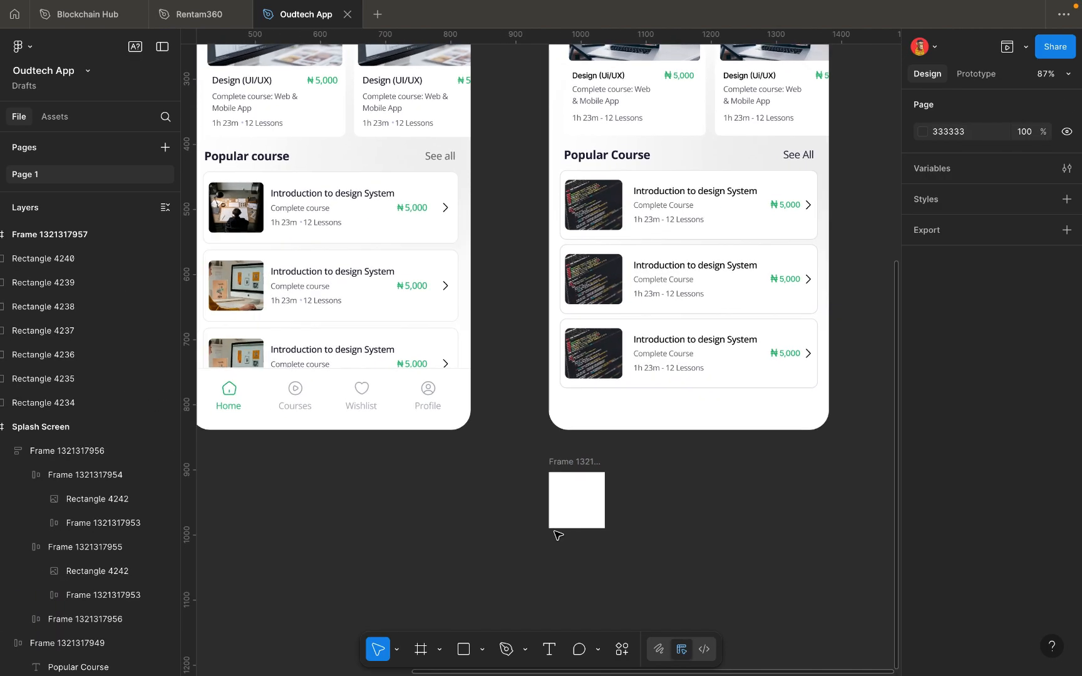
Narrow the new white frame below the home screen to a width of about 81.
left_click(607, 509)
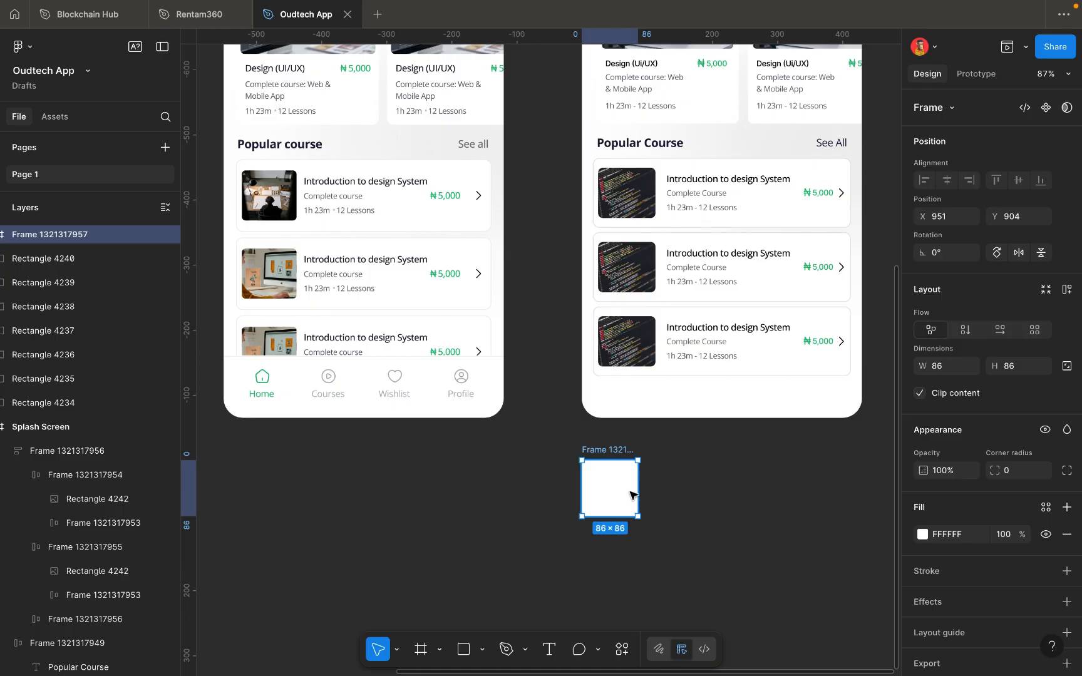
left_click_drag(632, 490, 631, 491)
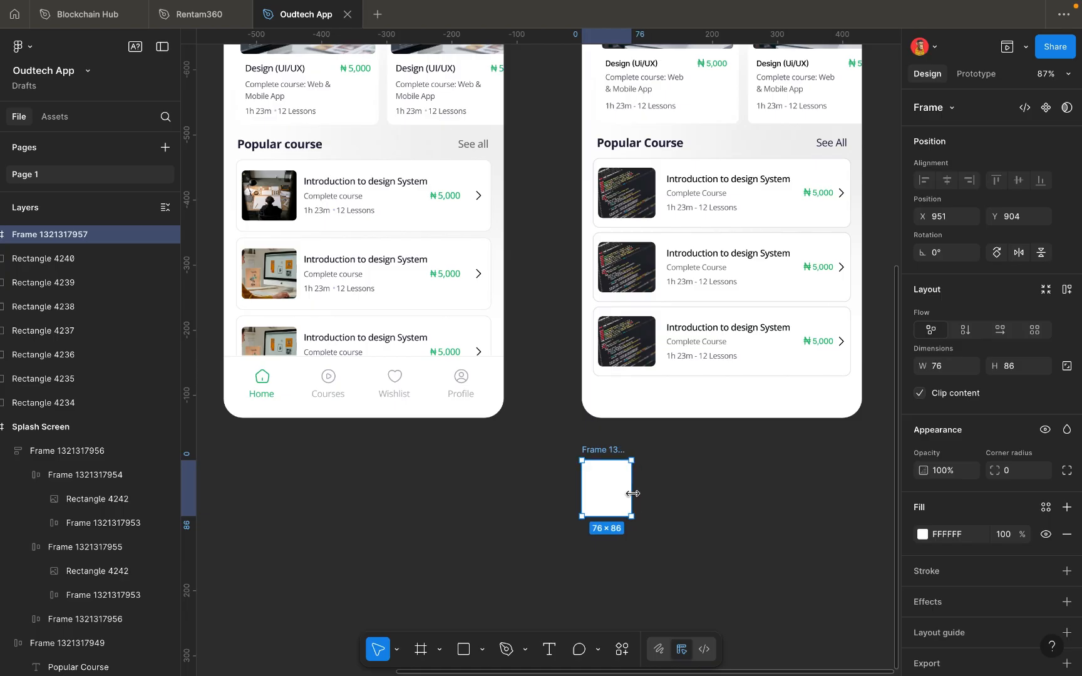
left_click_drag(634, 495, 635, 495)
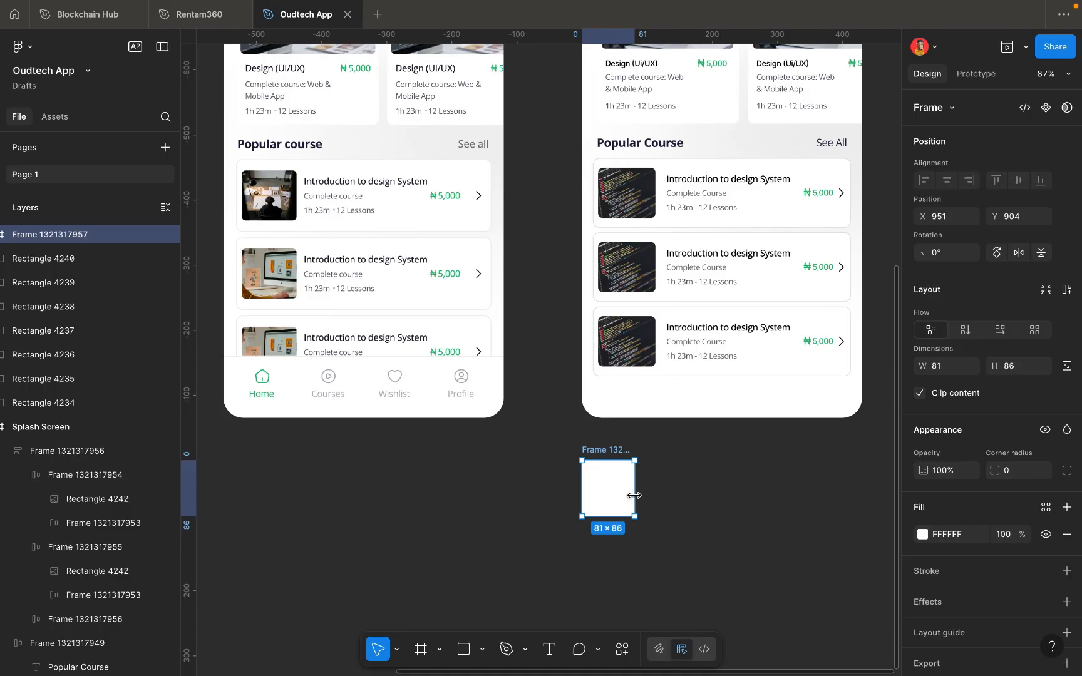
left_click(691, 518)
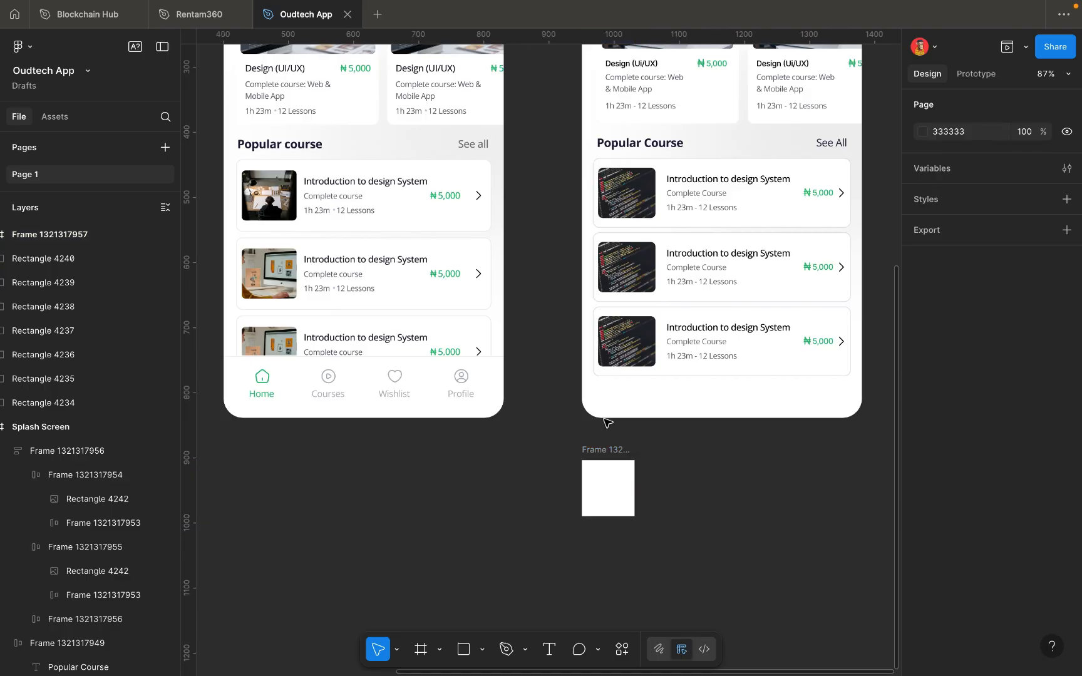
Check the reference navigation icons, switch to the Rentam360 file and open its Components page.
scroll(606, 422, "up", 2)
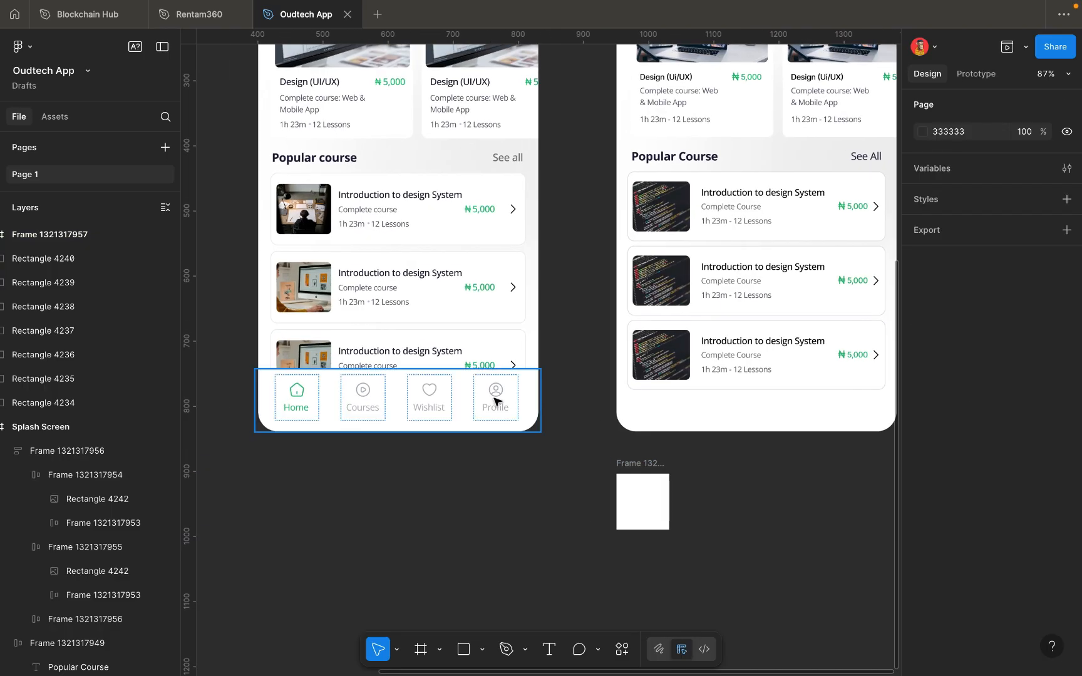
scroll(494, 402, "up", 2)
scroll(494, 402, "up", 3)
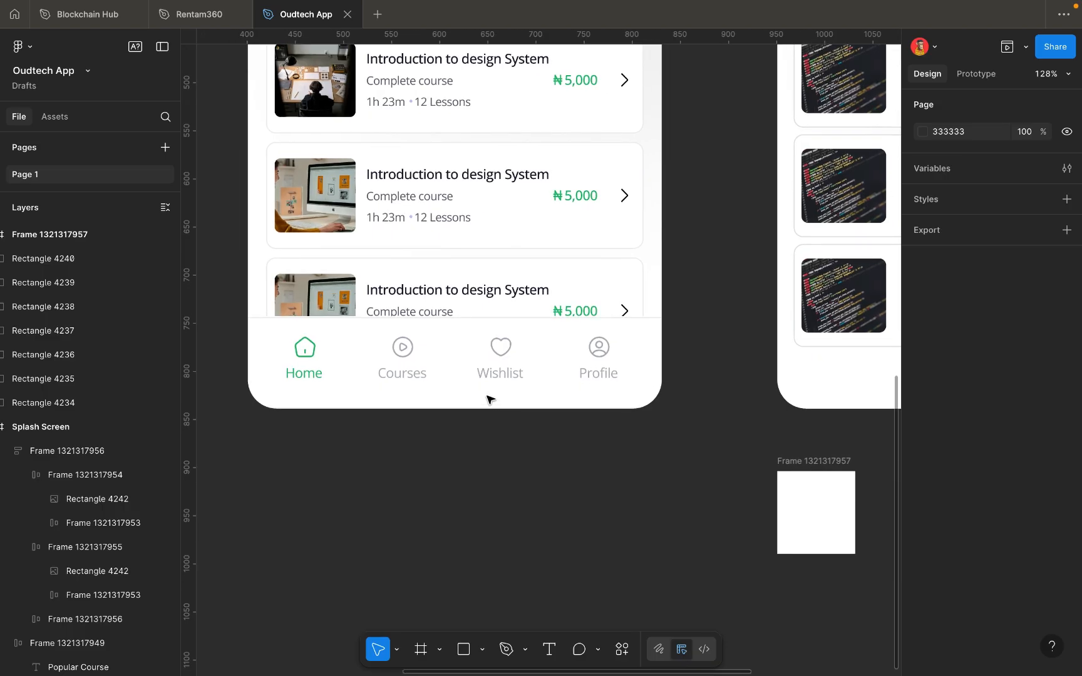
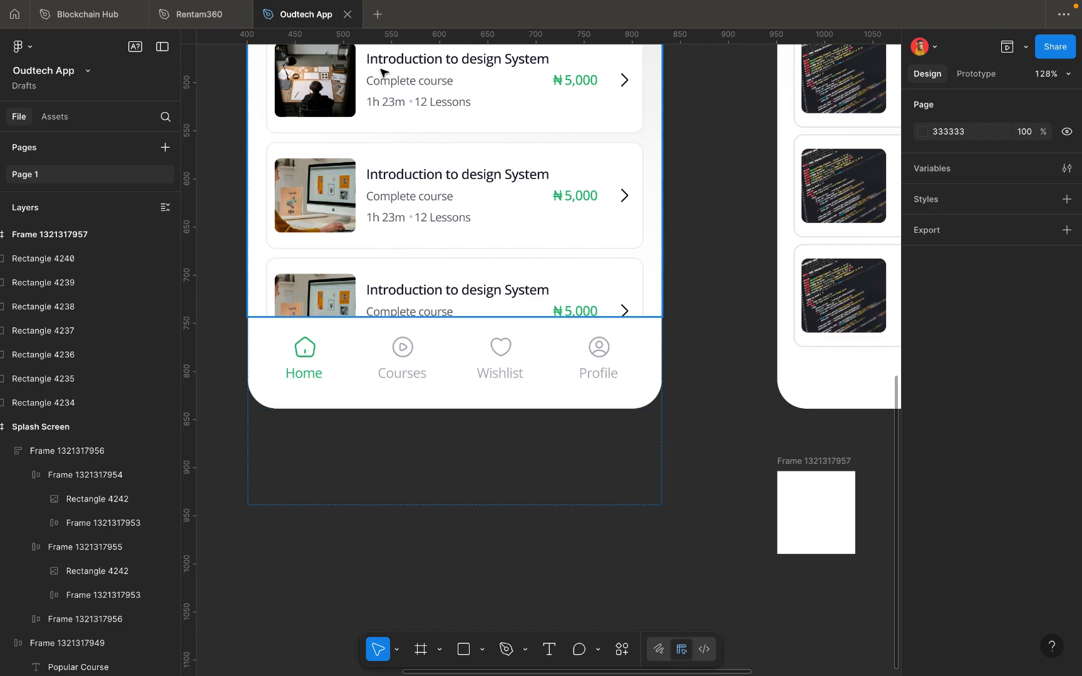
left_click(205, 16)
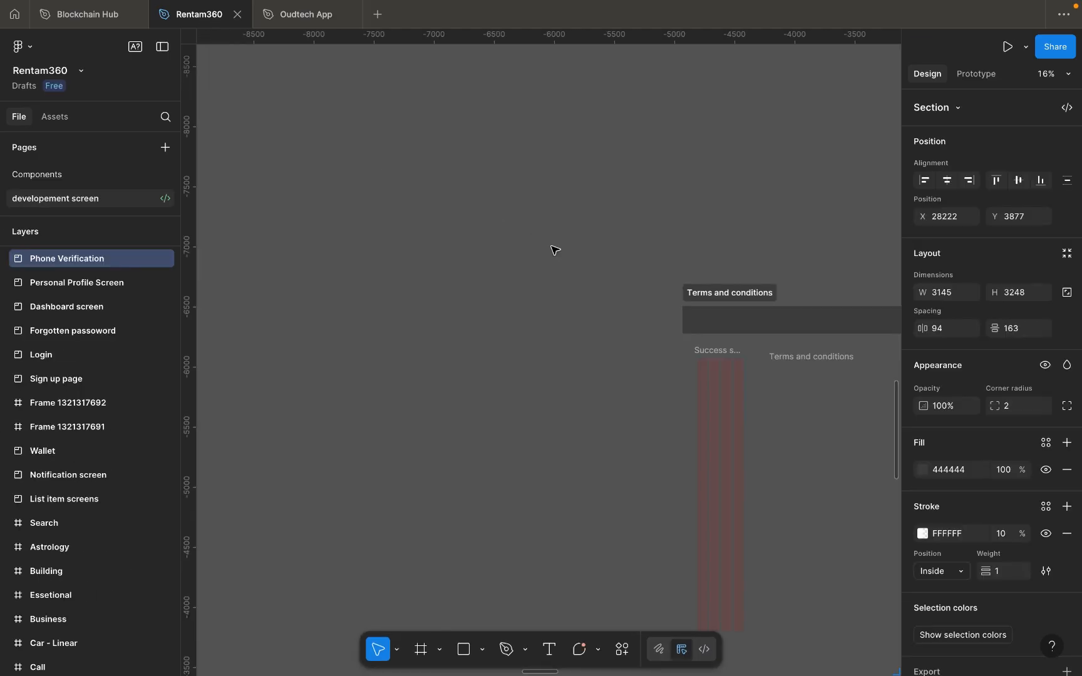
scroll(555, 250, "down", 6)
scroll(555, 250, "right", 4)
scroll(555, 251, "down", 3)
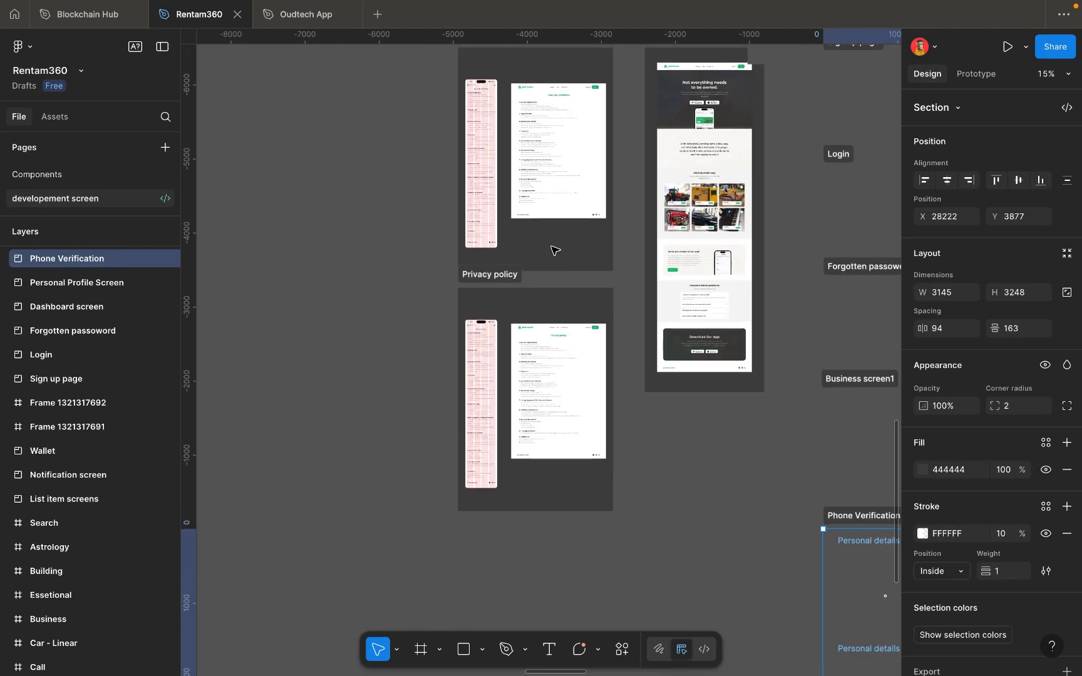
scroll(555, 250, "up", 6)
scroll(556, 250, "up", 3)
scroll(446, 164, "left", 1)
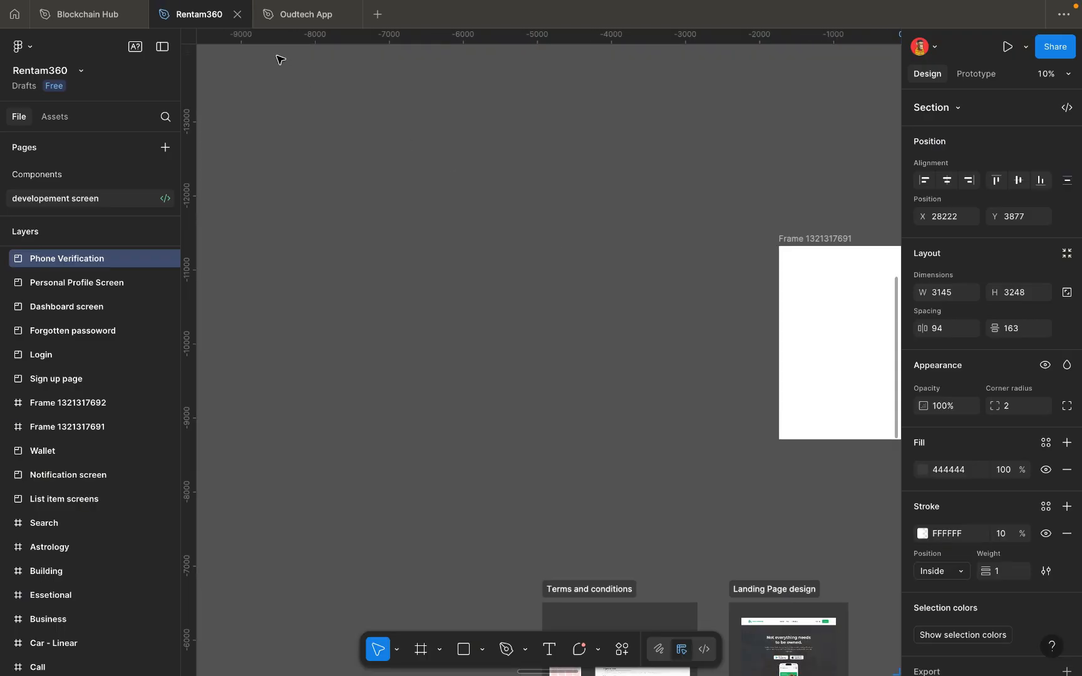
left_click(81, 178)
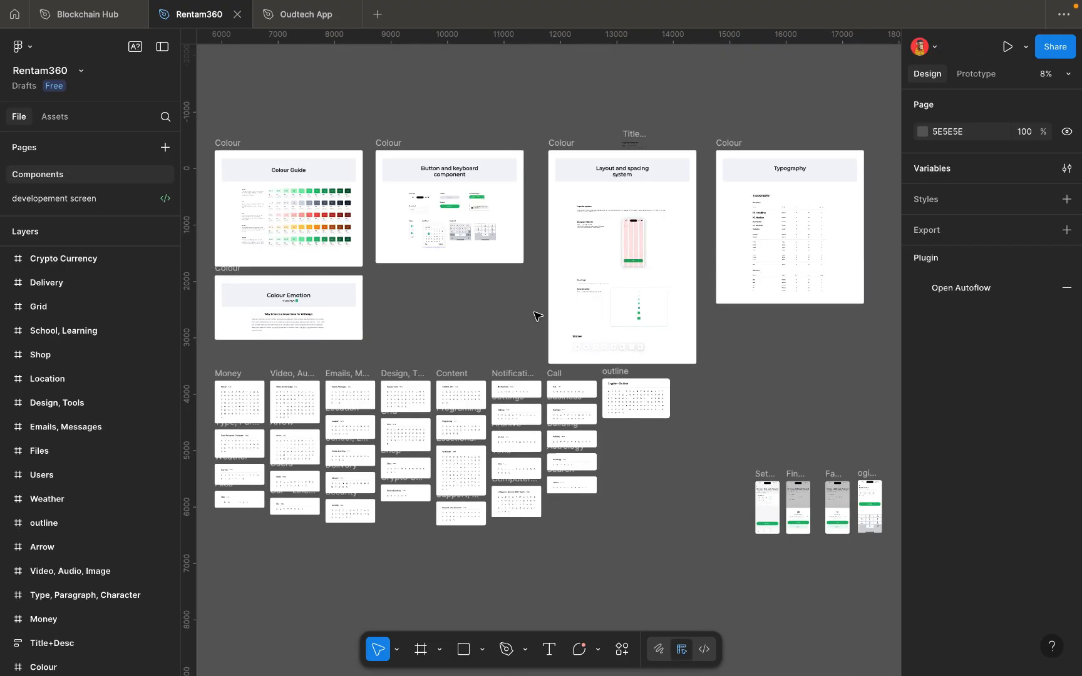
Look through the outline icon sets on the Components page, including the Grid set, for suitable navigation icons.
scroll(342, 452, "left", 5)
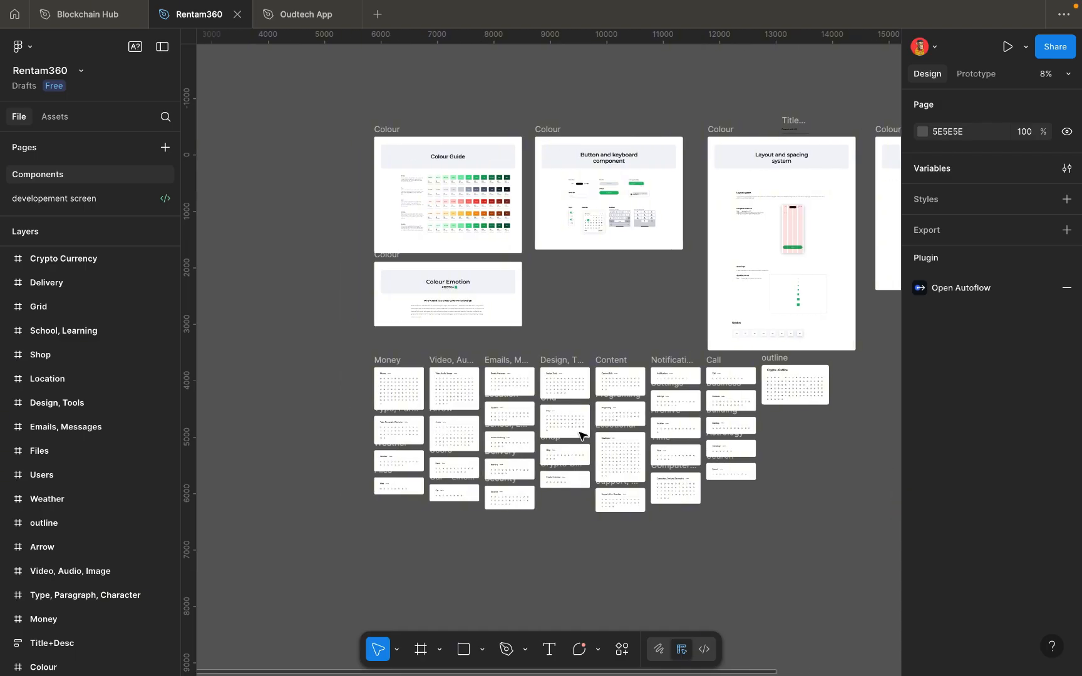
scroll(581, 435, "up", 5)
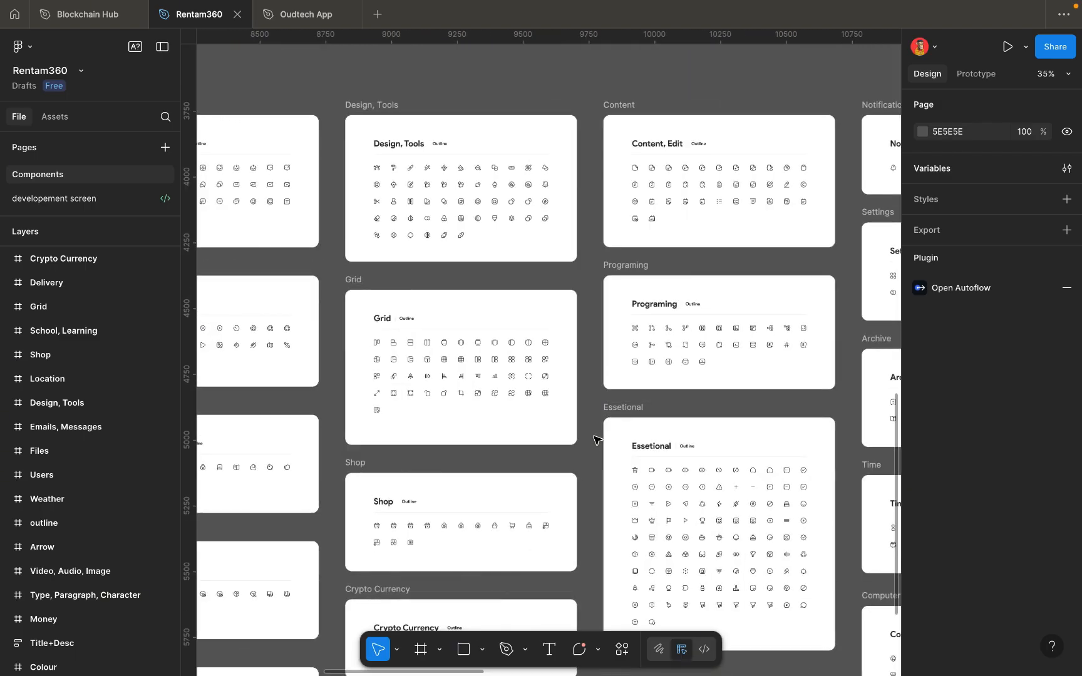
scroll(594, 439, "left", 2)
scroll(595, 439, "down", 1)
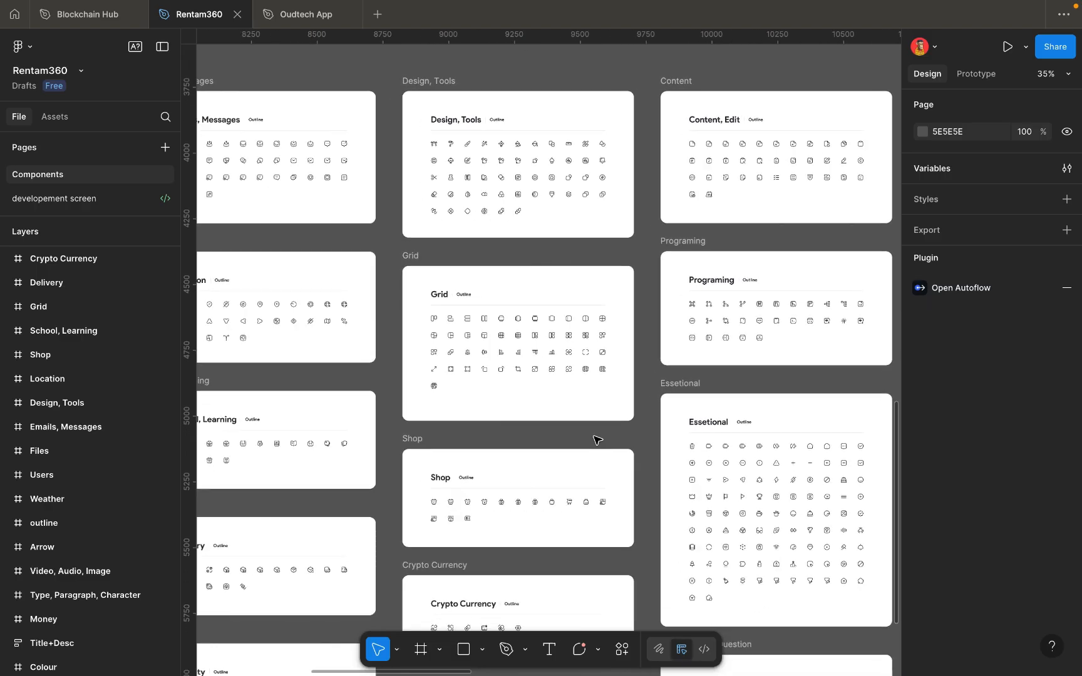
scroll(595, 439, "left", 5)
scroll(594, 440, "up", 1)
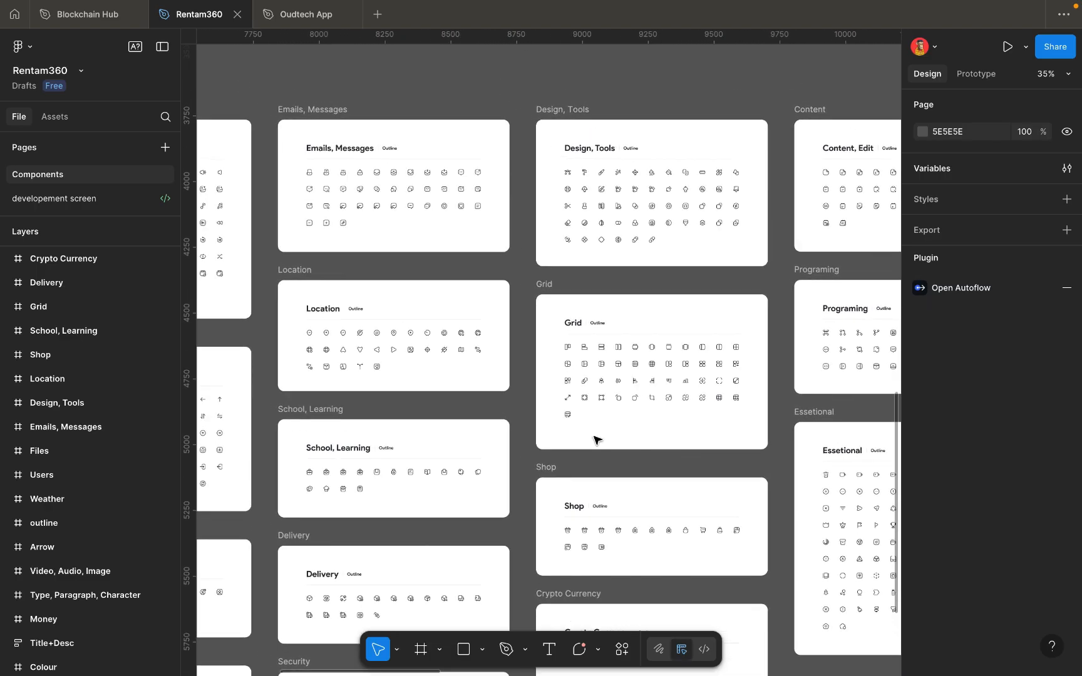
scroll(595, 439, "up", 5)
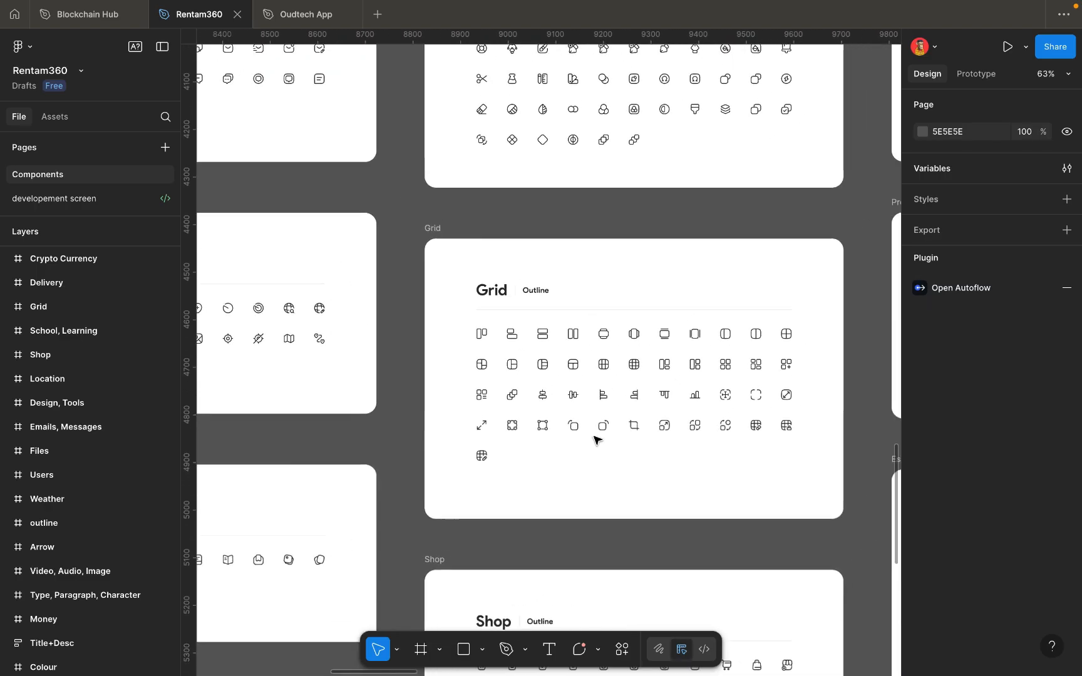
scroll(594, 440, "up", 4)
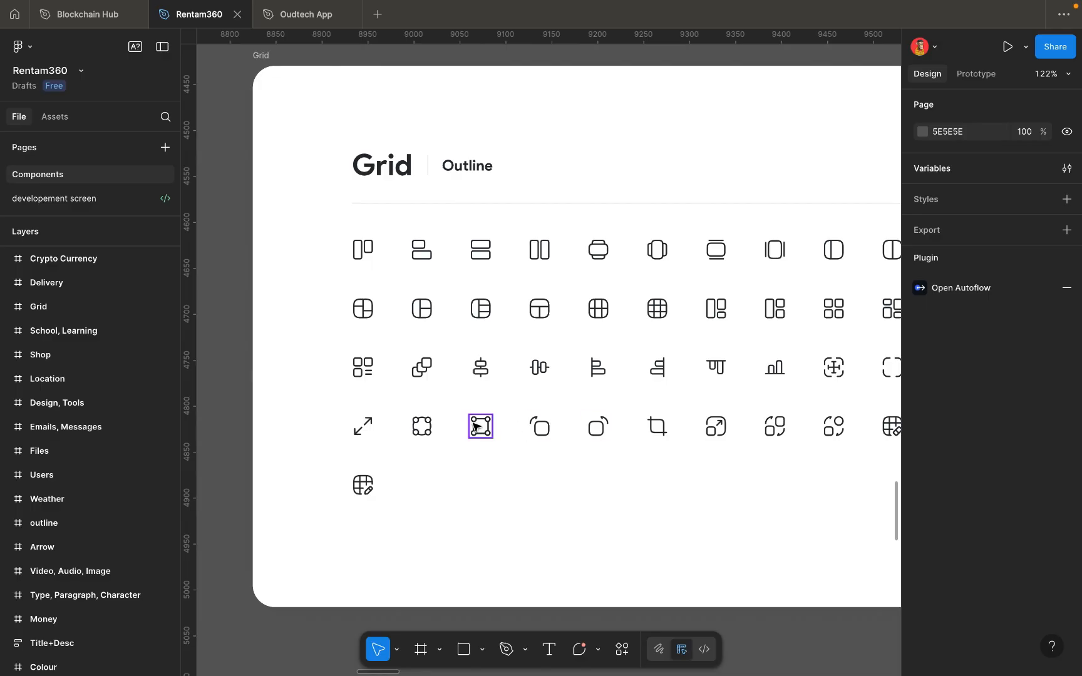
scroll(474, 428, "up", 2)
scroll(474, 428, "down", 10)
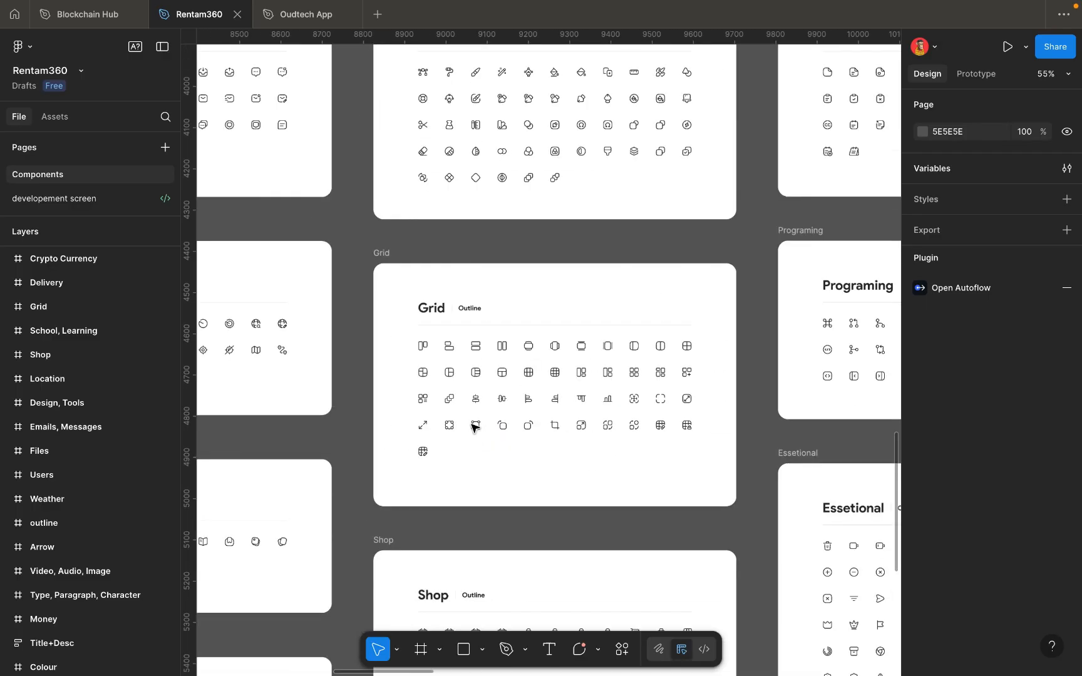
scroll(474, 428, "down", 5)
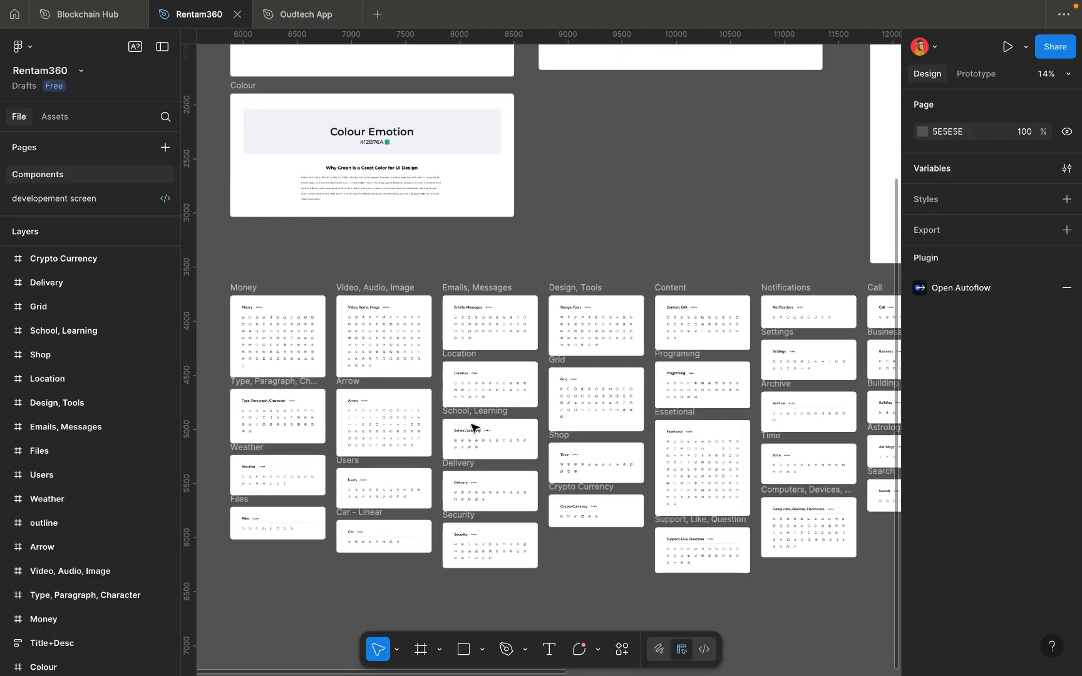
scroll(474, 427, "up", 3)
scroll(474, 428, "right", 2)
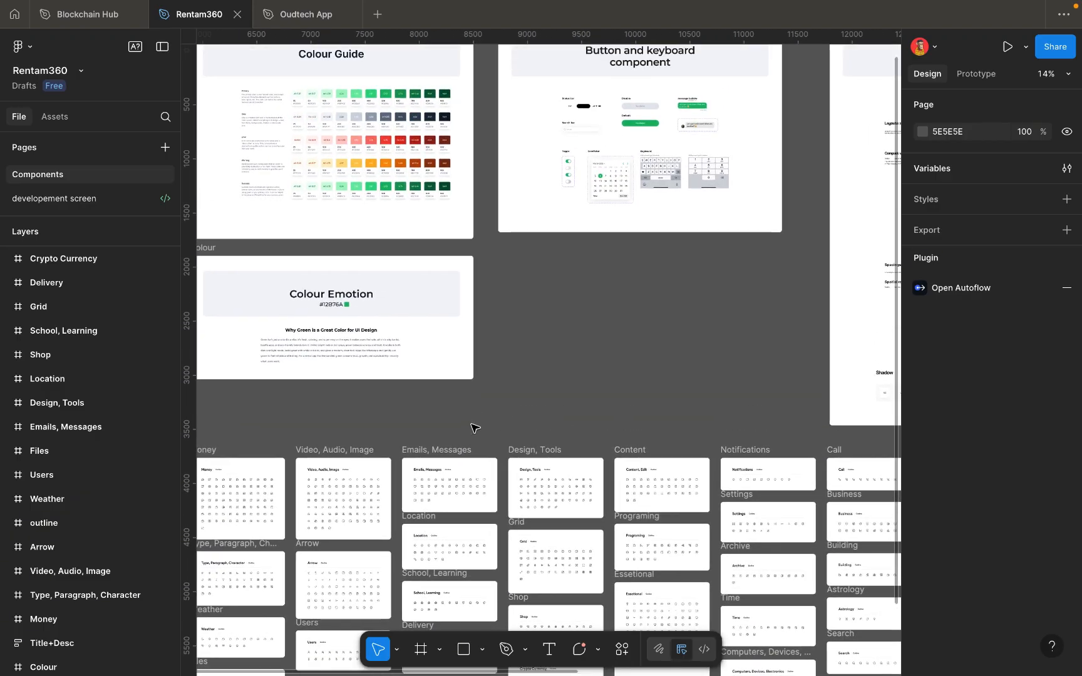
Switch to the Oudtech App file and place a copy of the reference Home icon on the canvas beside the new white frame.
left_click(314, 17)
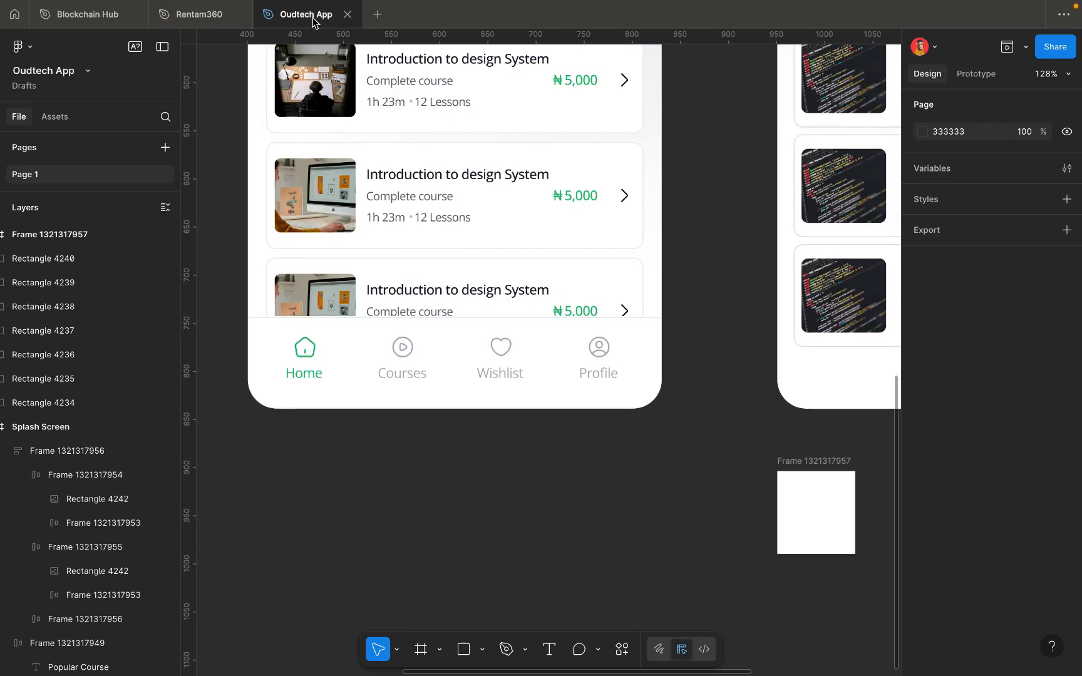
left_click(311, 350)
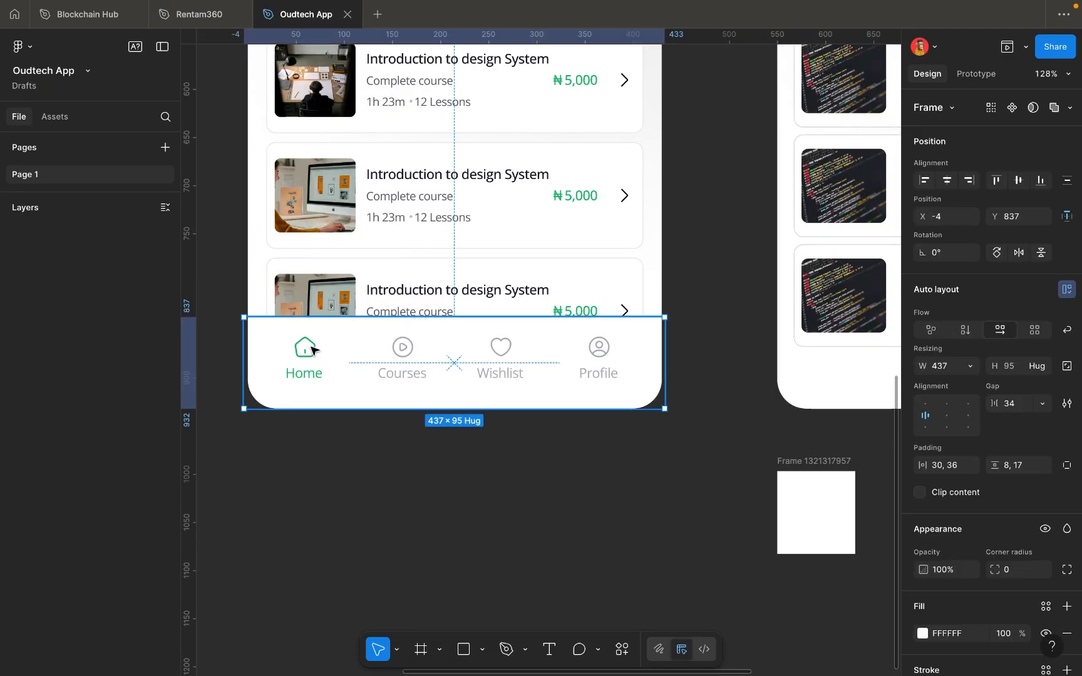
double_click(458, 367)
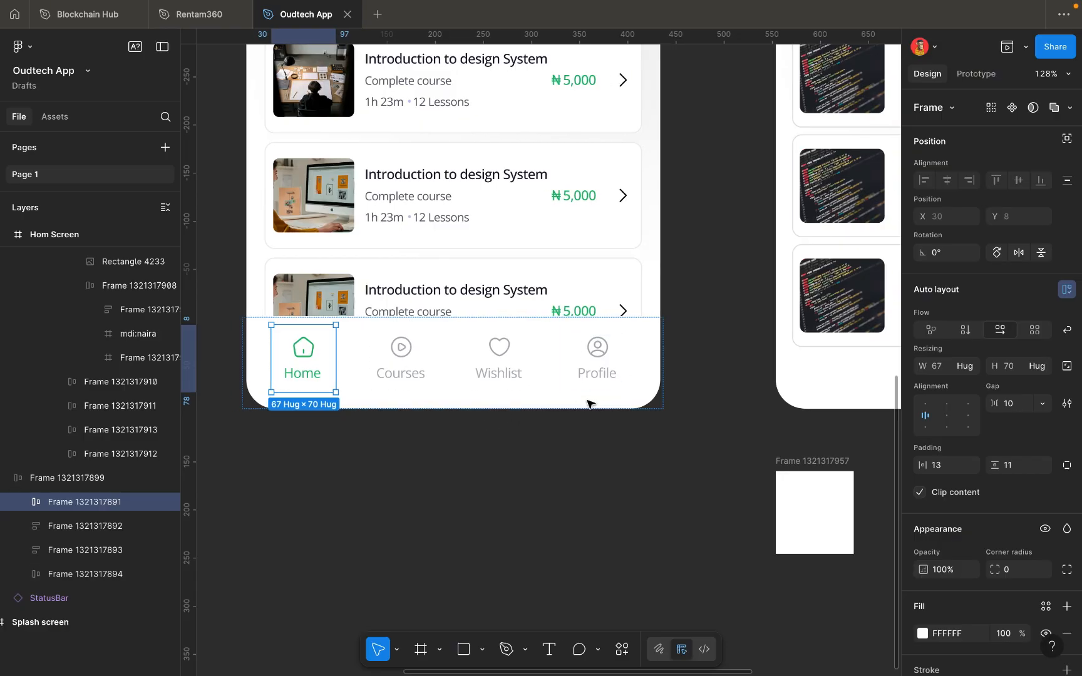
scroll(582, 389, "right", 2)
scroll(585, 385, "right", 3)
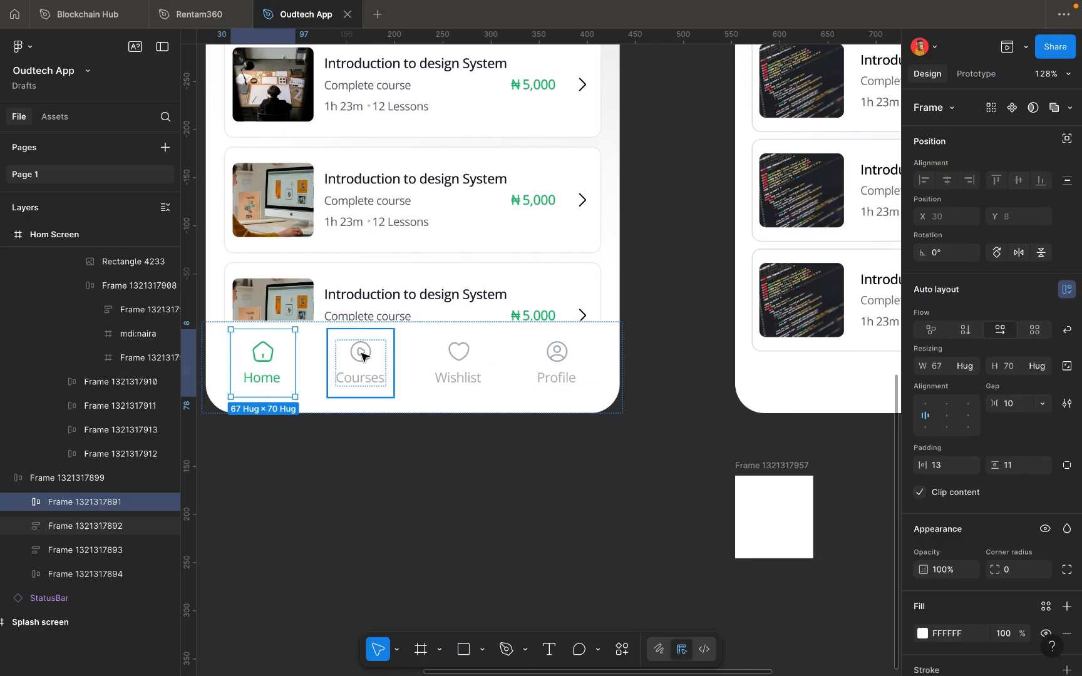
double_click(266, 351)
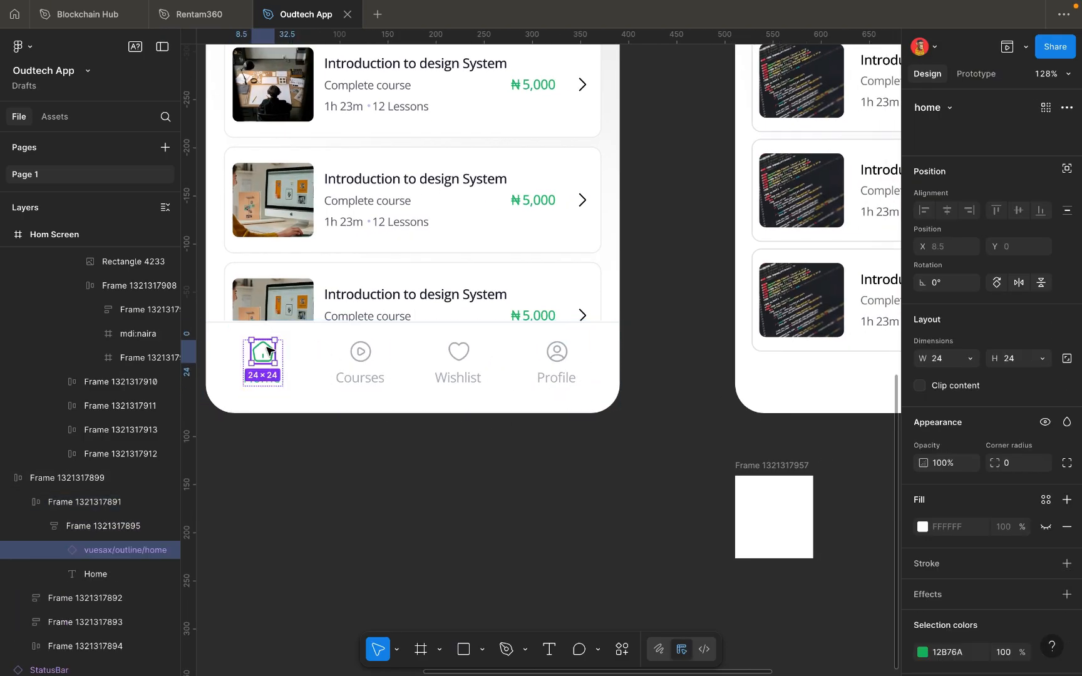
left_click_drag(266, 350, 651, 513)
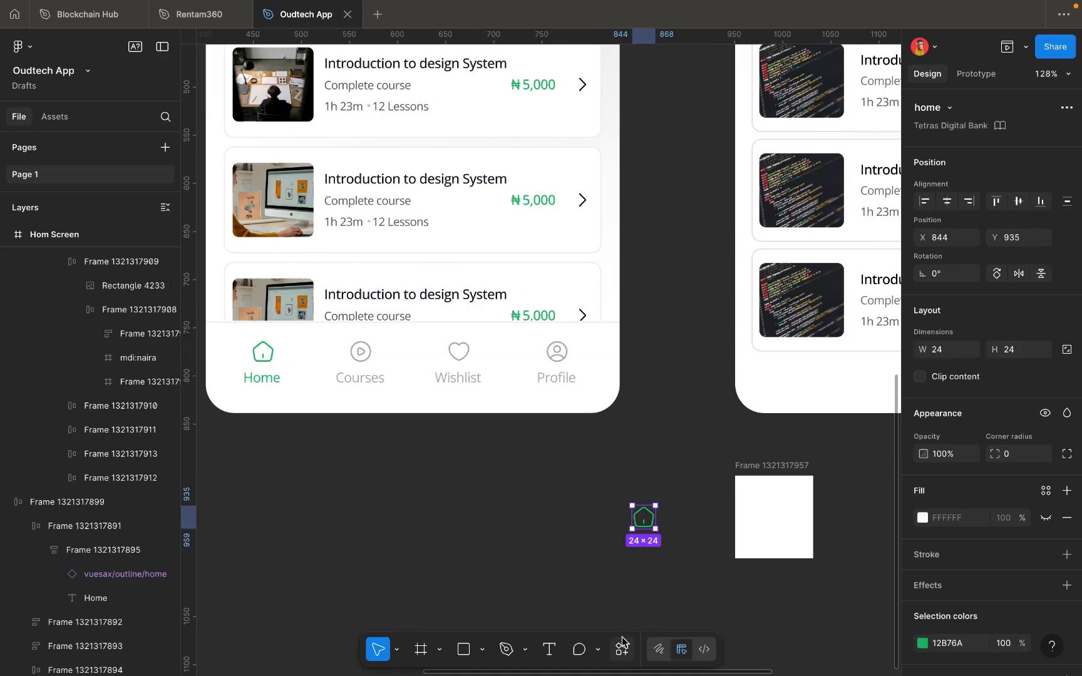
Open the Iconify plugin, search for "home" and look through the icons for one matching the reference Home icon.
left_click(623, 645)
left_click(551, 474)
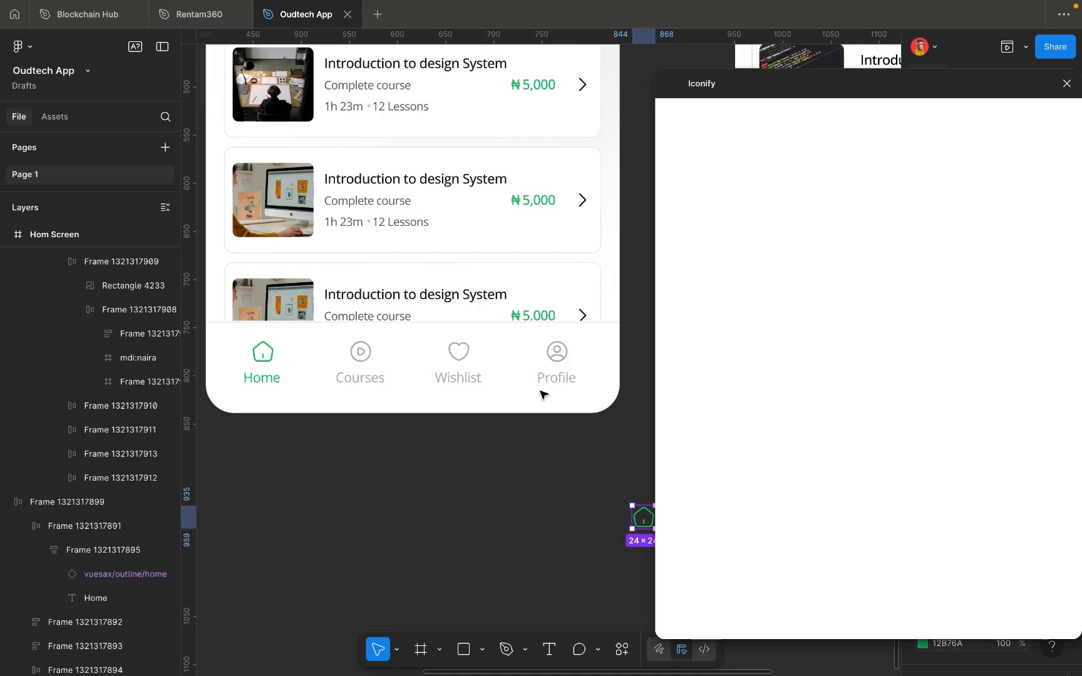
left_click(780, 136)
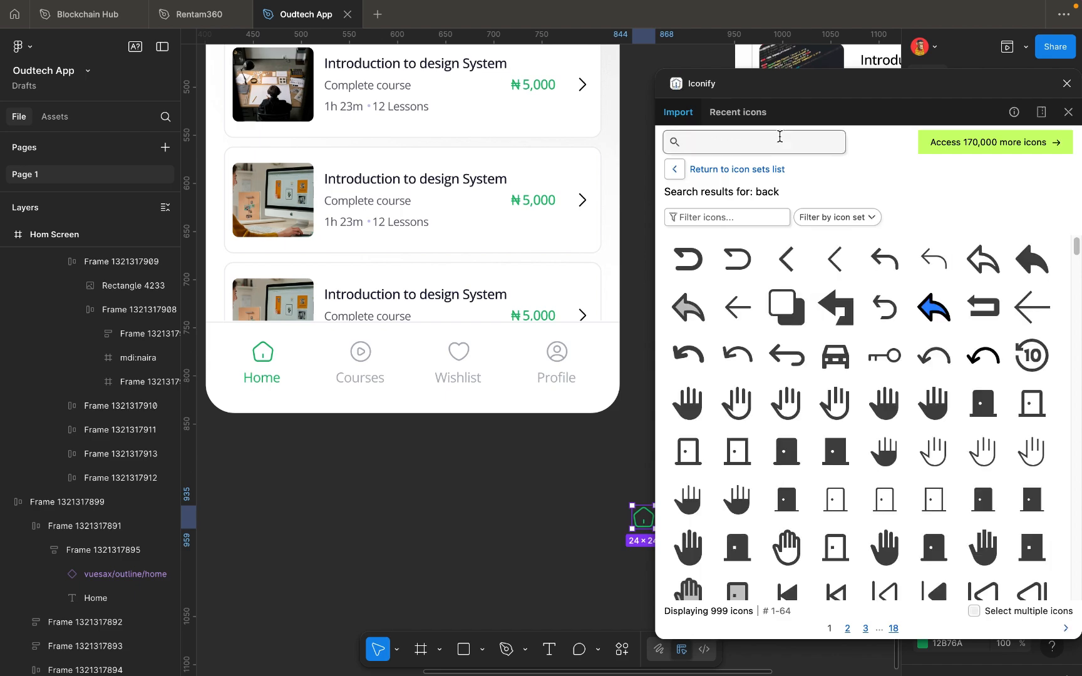
type("home")
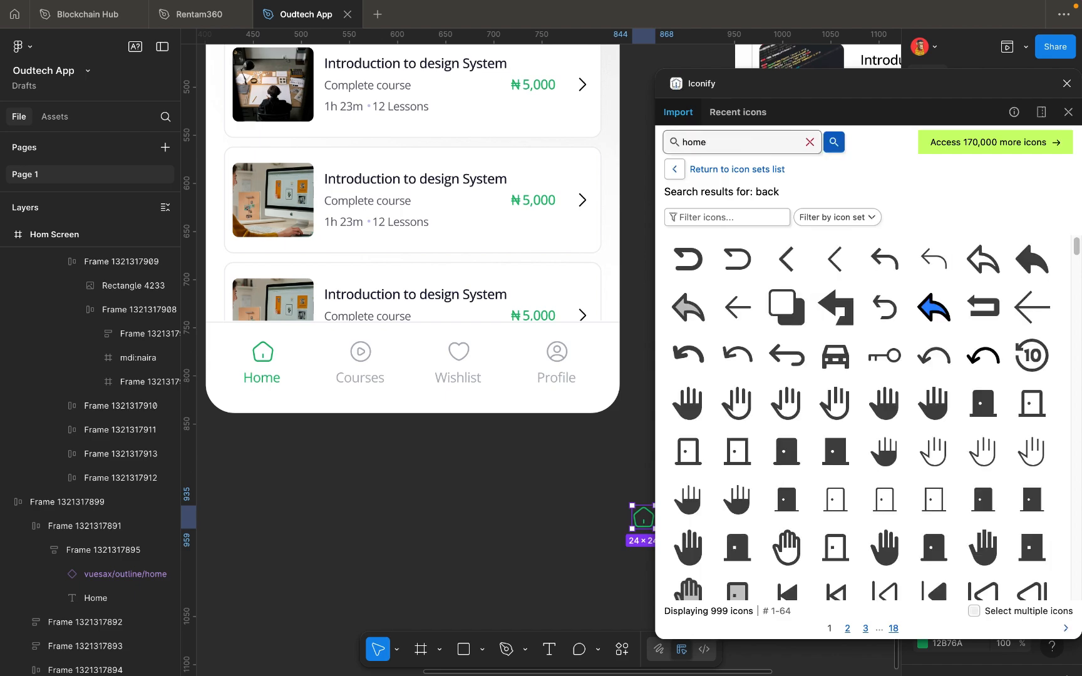
key("Return")
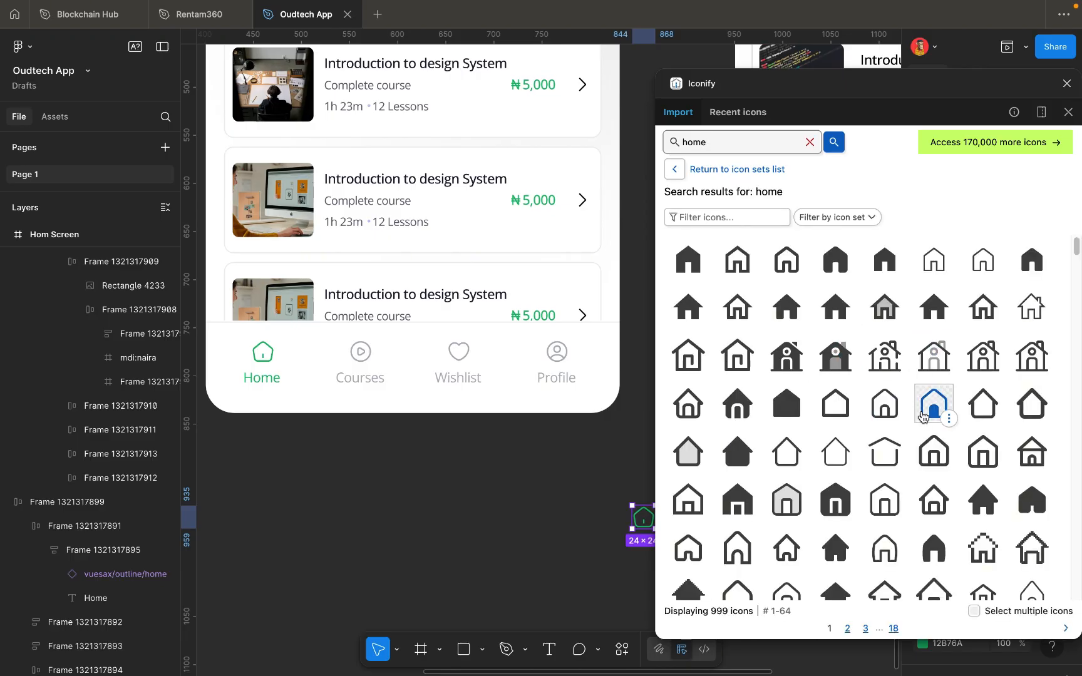
scroll(922, 416, "down", 5)
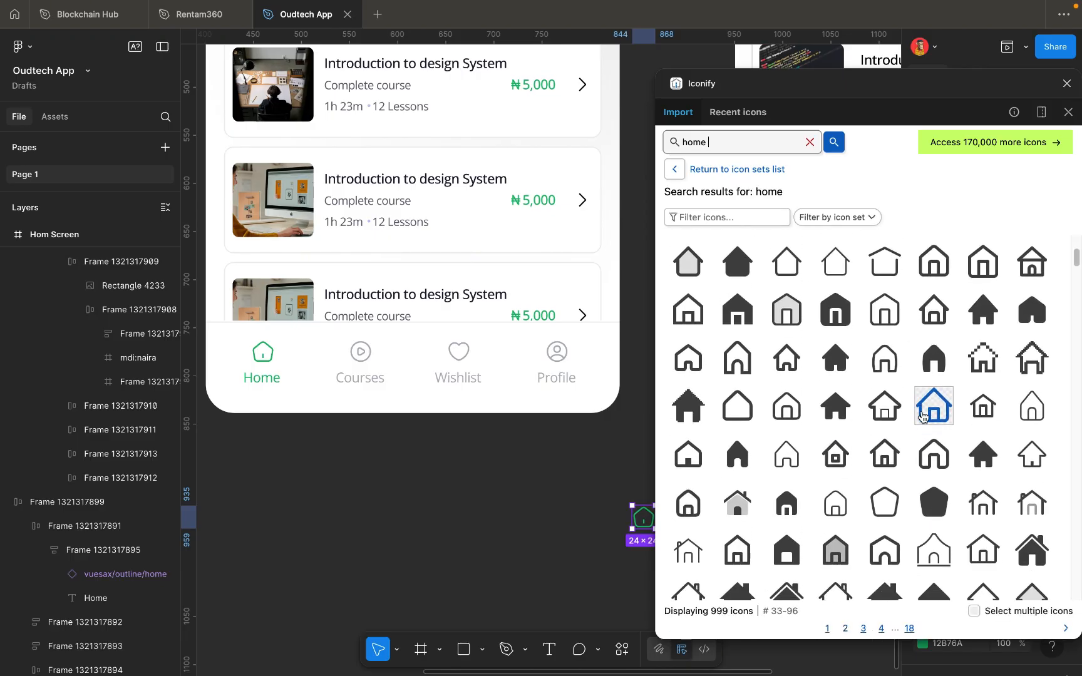
scroll(922, 416, "down", 3)
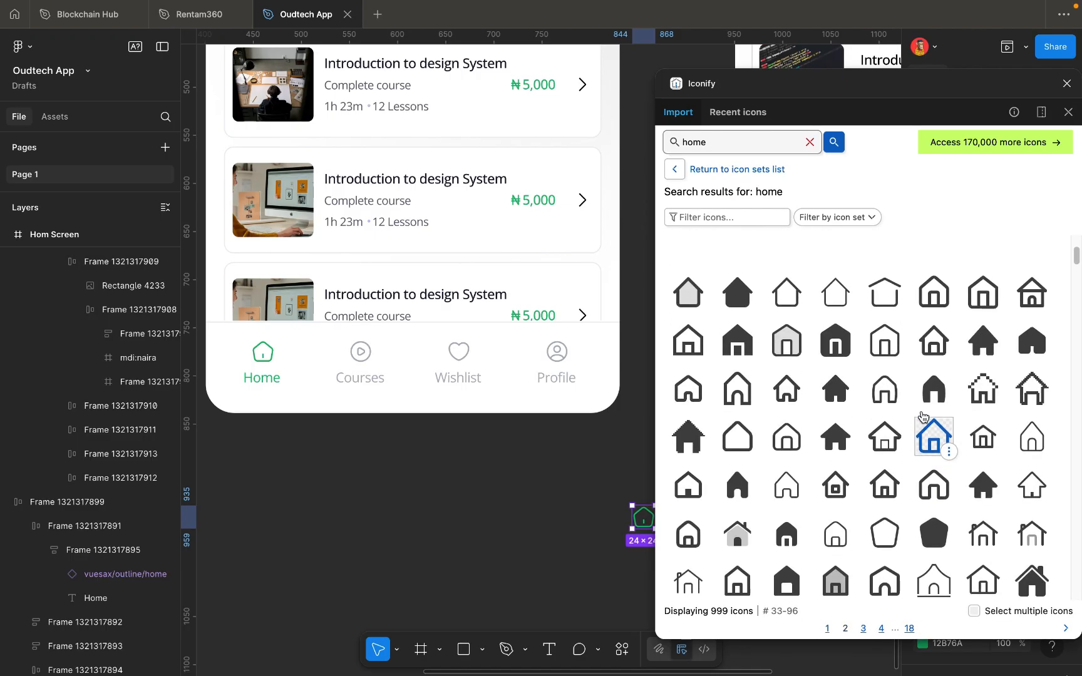
Close the Iconify plugin and move the loose green home icon into the small white frame below the second screen.
left_click(1066, 86)
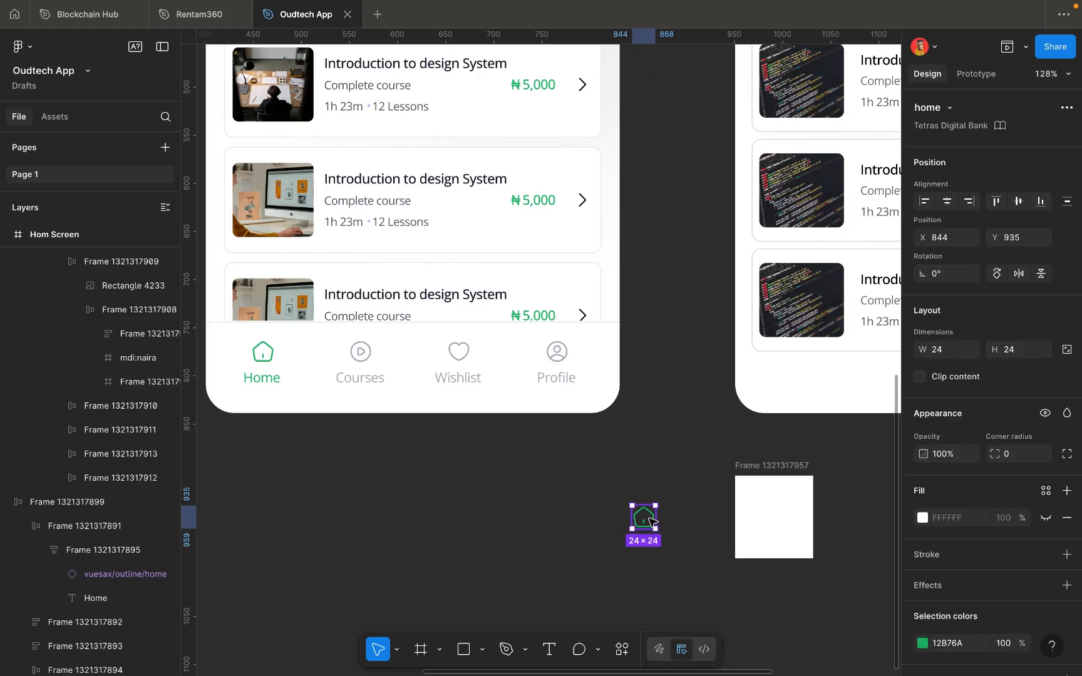
left_click_drag(649, 522, 777, 512)
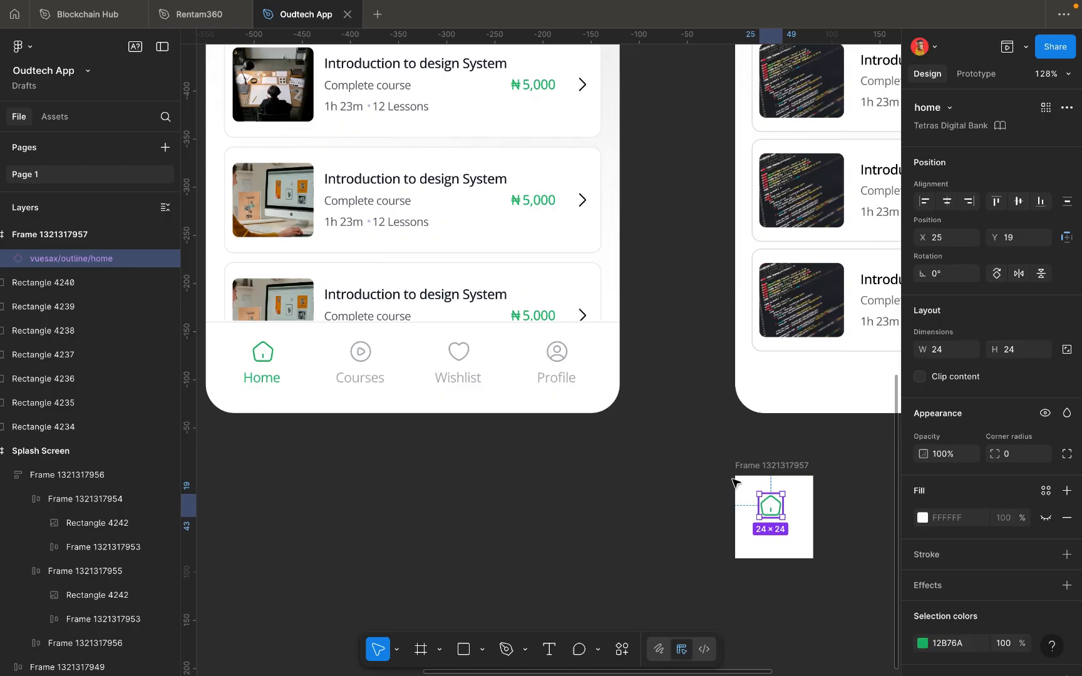
left_click(262, 373)
double_click(262, 376)
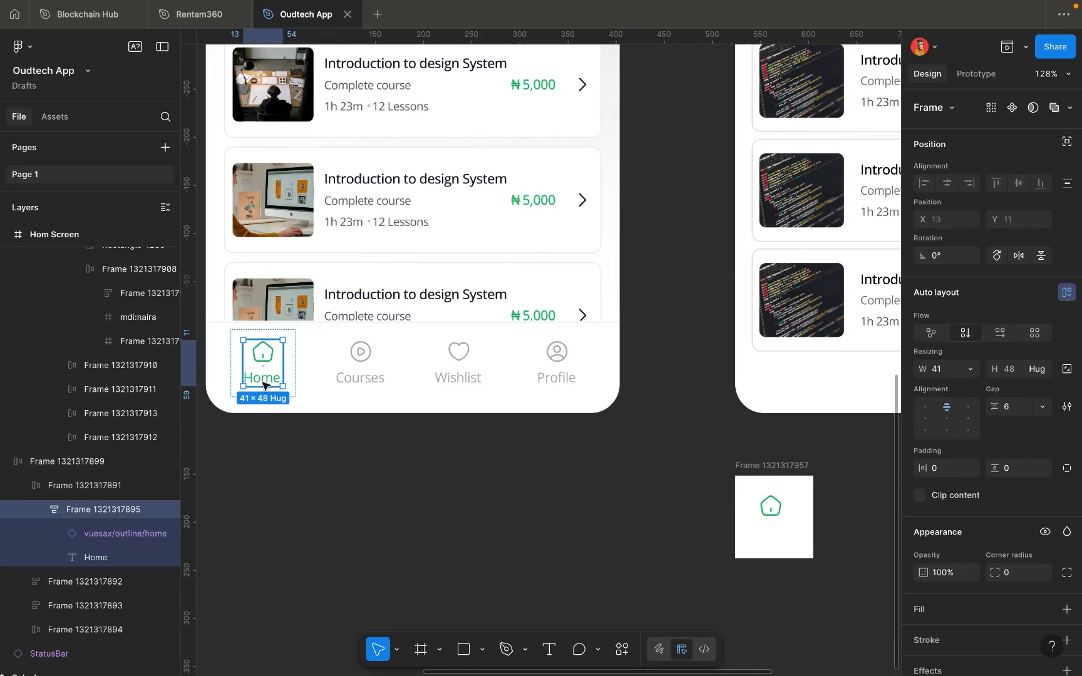
left_click(264, 382)
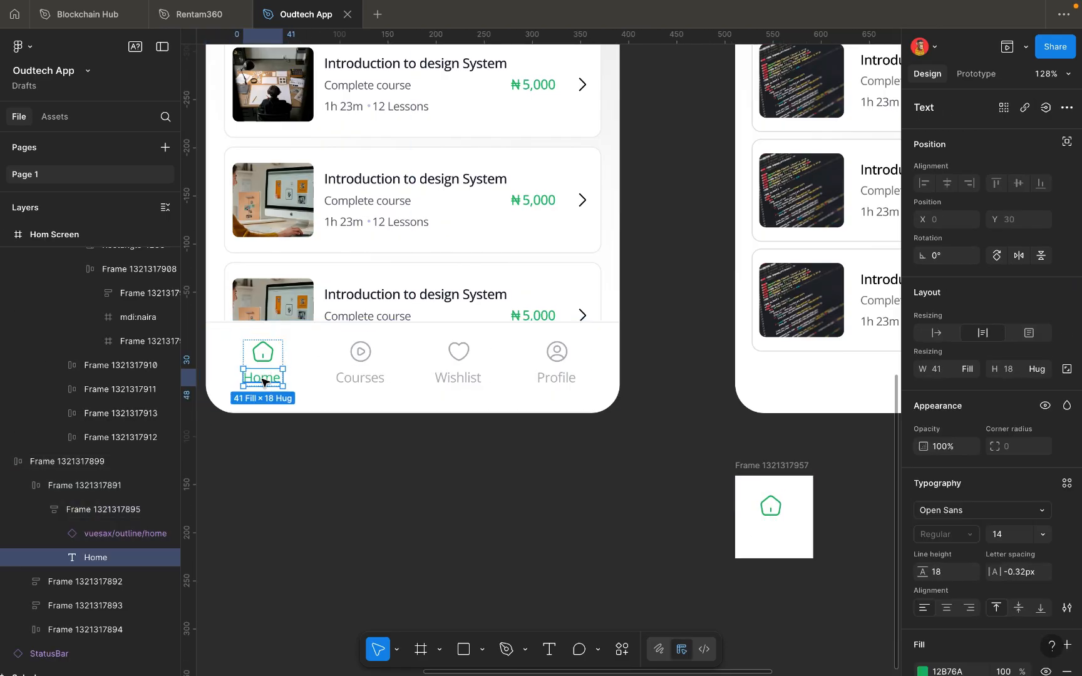
left_click(515, 483)
scroll(516, 484, "right", 4)
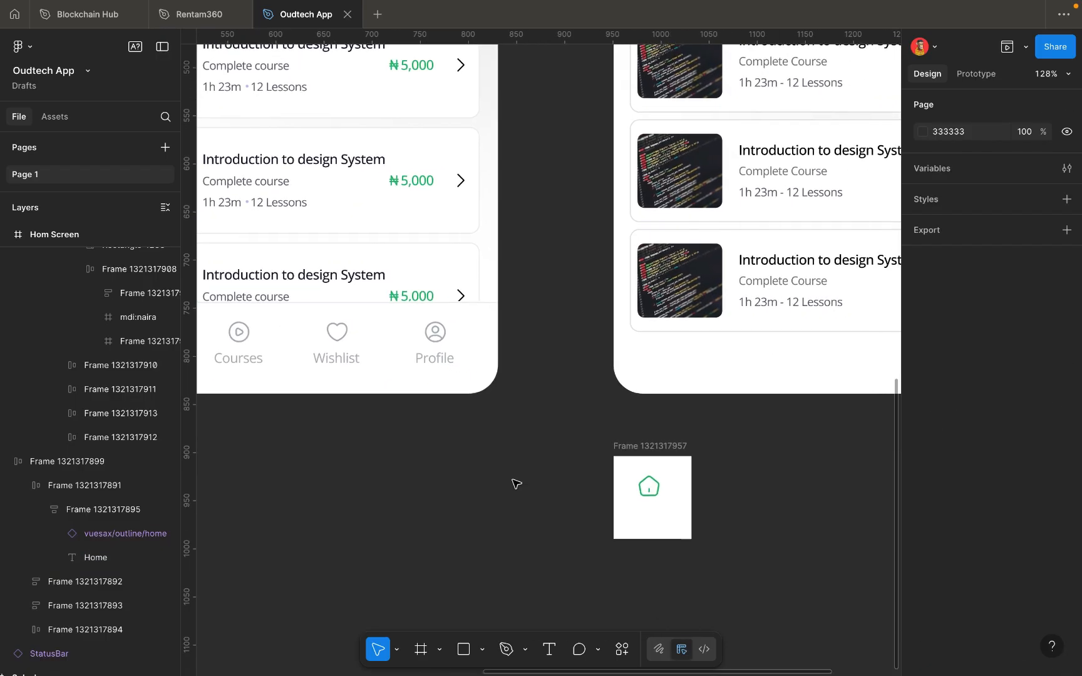
Reduce the height of the white frame holding the home icon to 76.
left_click(638, 459)
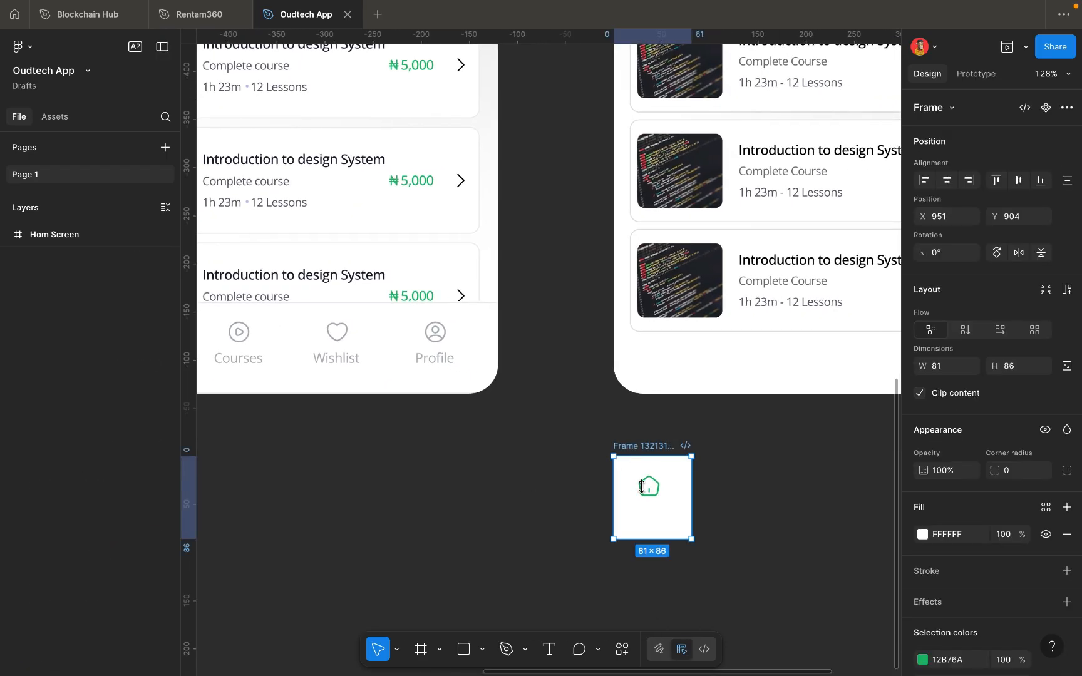
left_click_drag(656, 536, 655, 529)
scroll(655, 529, "up", 5)
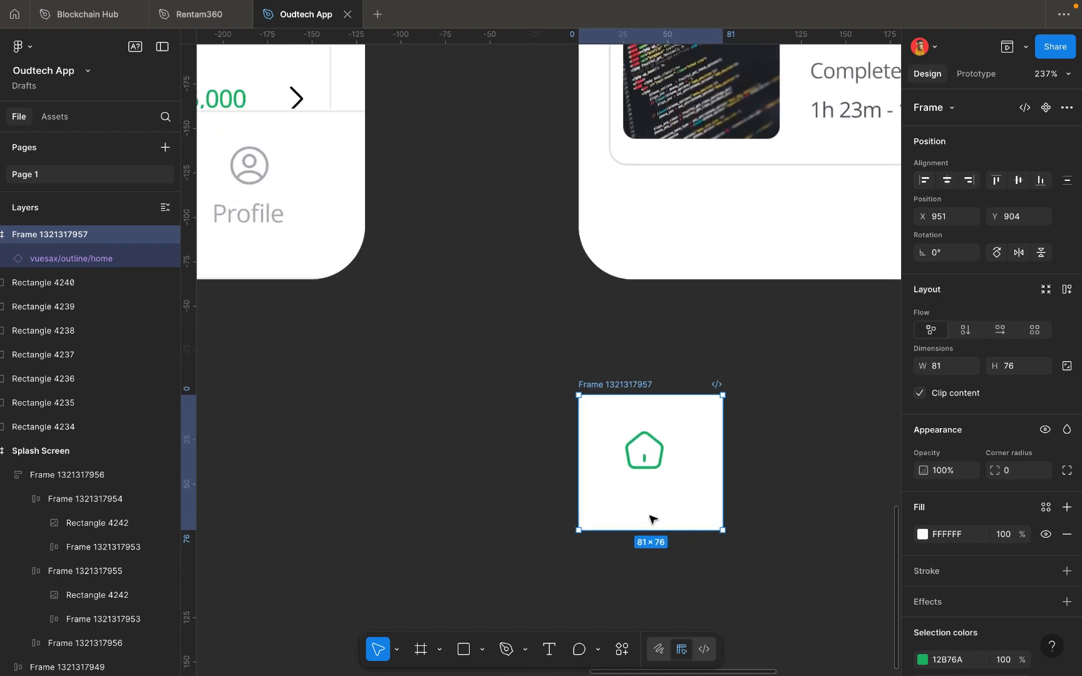
Add a text label reading "Home" below the home icon in the white frame.
key("Escape")
key("t")
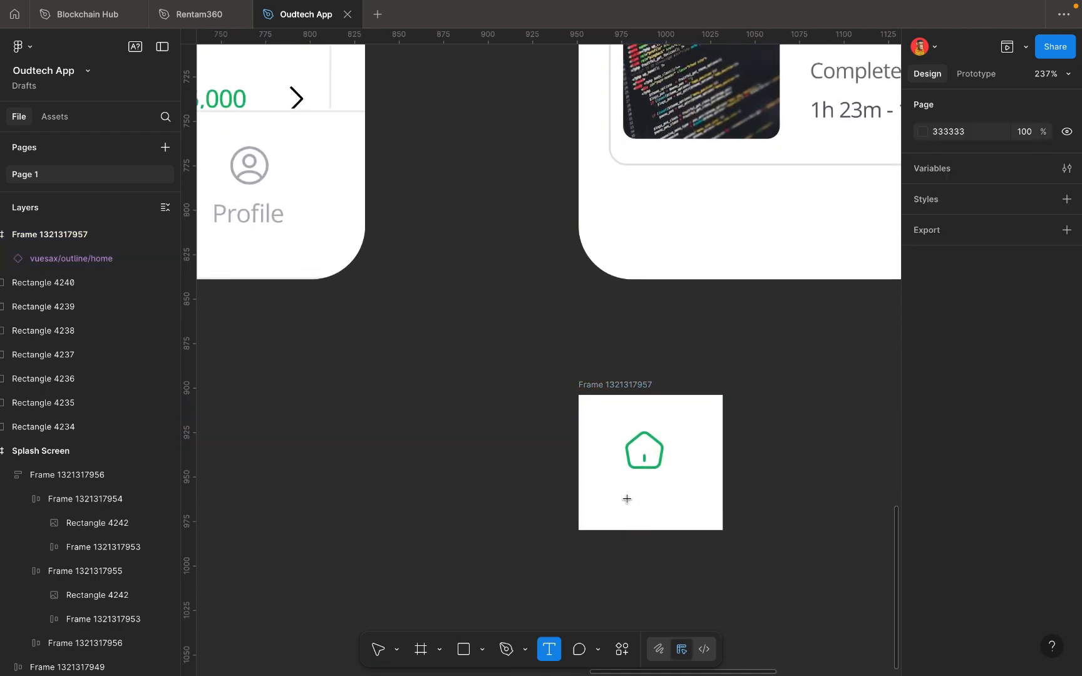
left_click(618, 495)
type("Home")
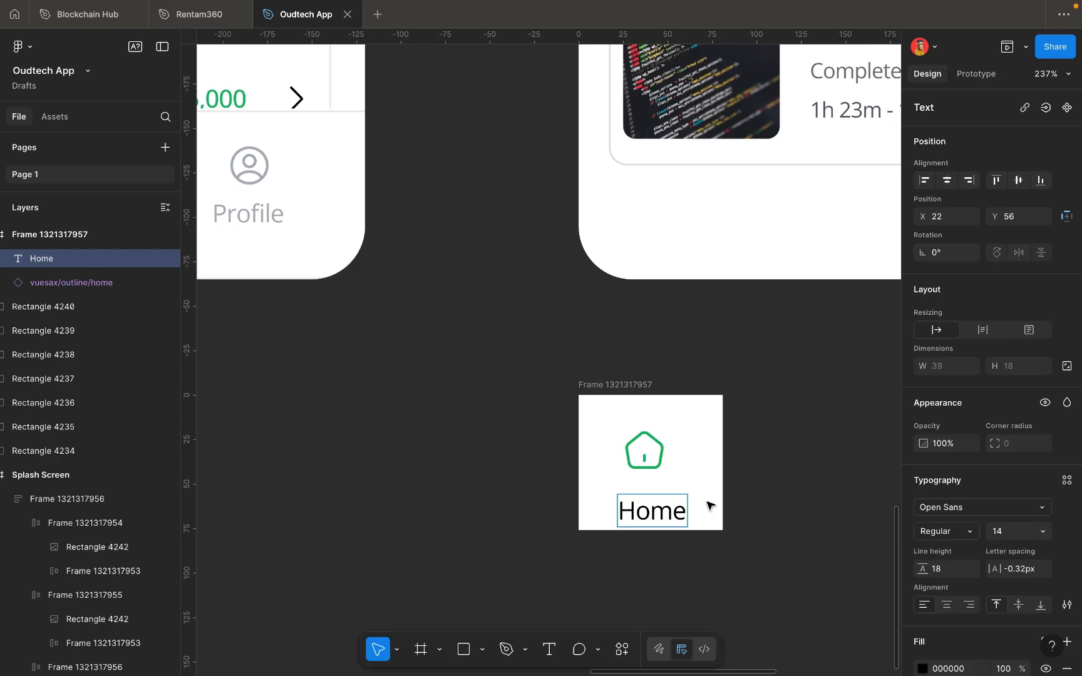
key("Escape")
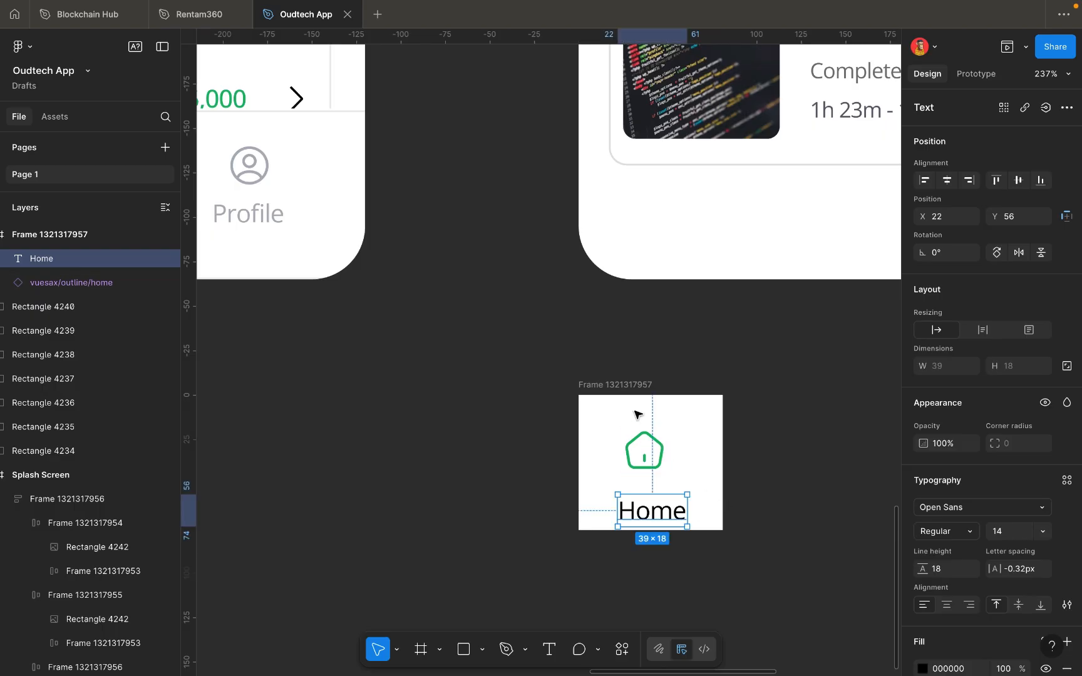
Narrow the white frame to a width of 73 and centre the Home label horizontally in it.
left_click(636, 389)
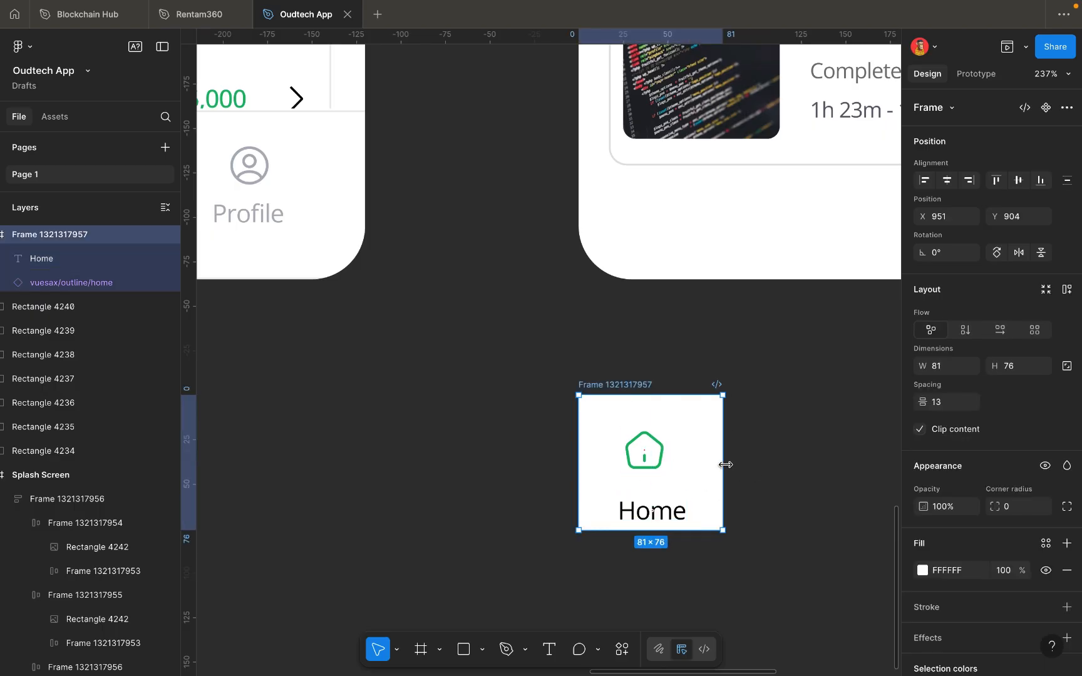
left_click_drag(724, 465, 708, 468)
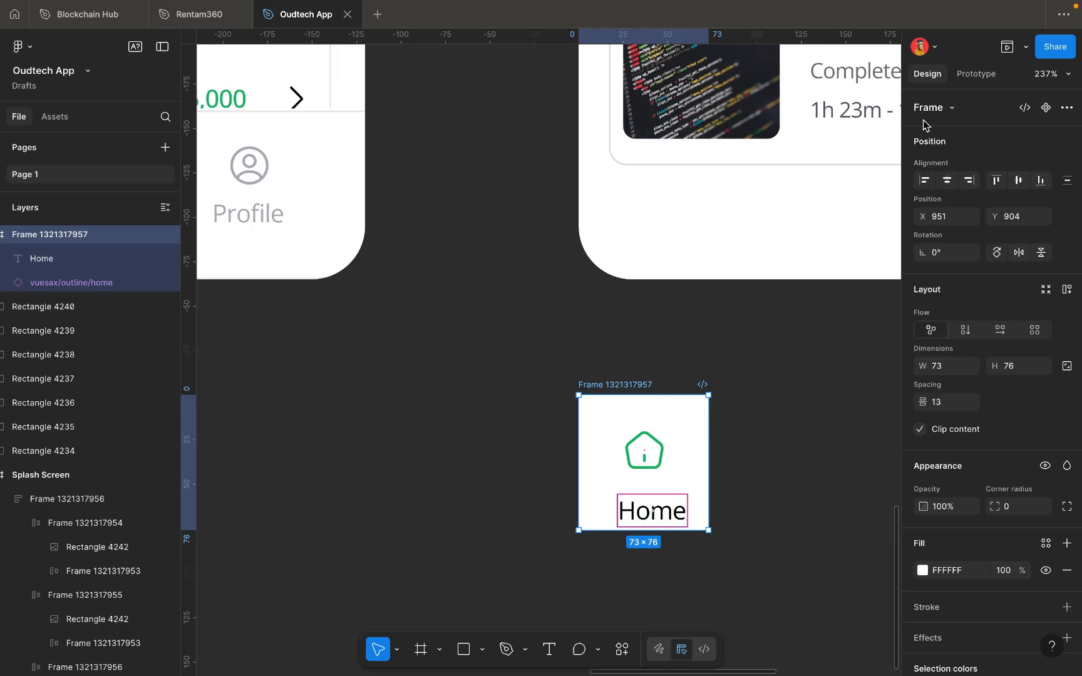
left_click(814, 283)
left_click(679, 511)
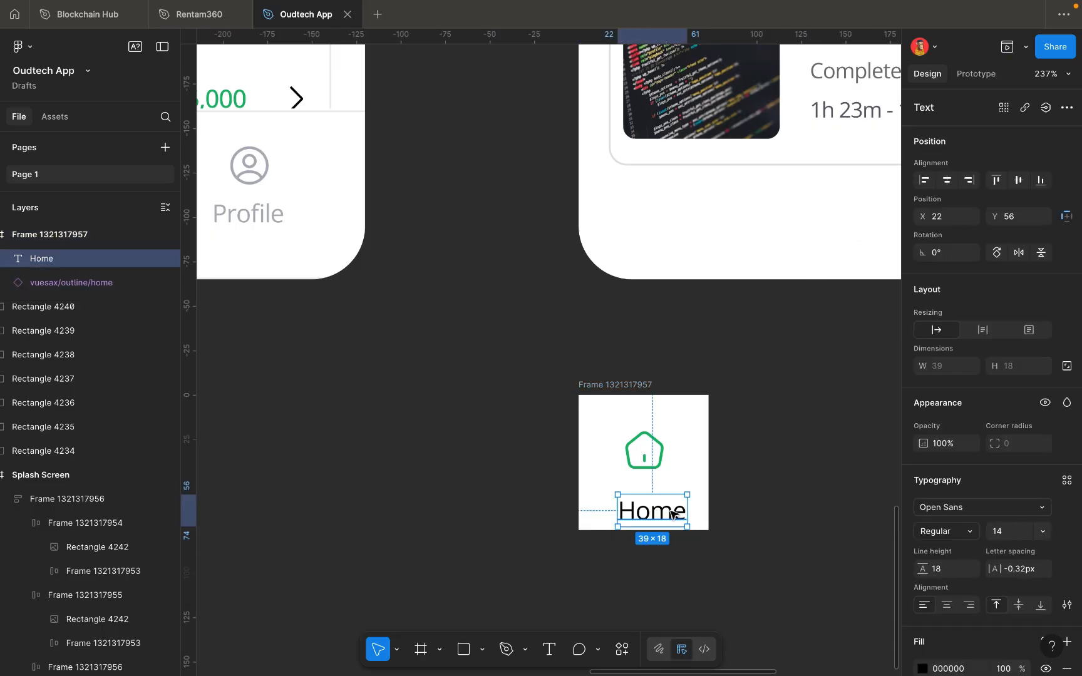
left_click(948, 181)
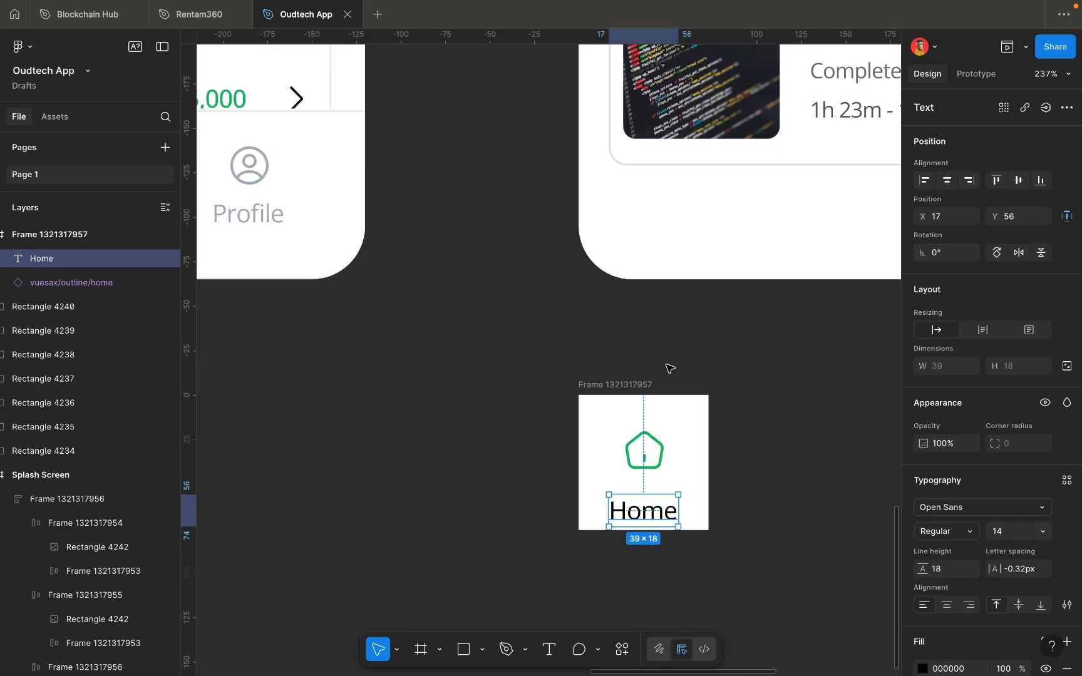
Shift the home icon and its label up in the frame, placing the Home label at Y 45.
left_click(628, 455)
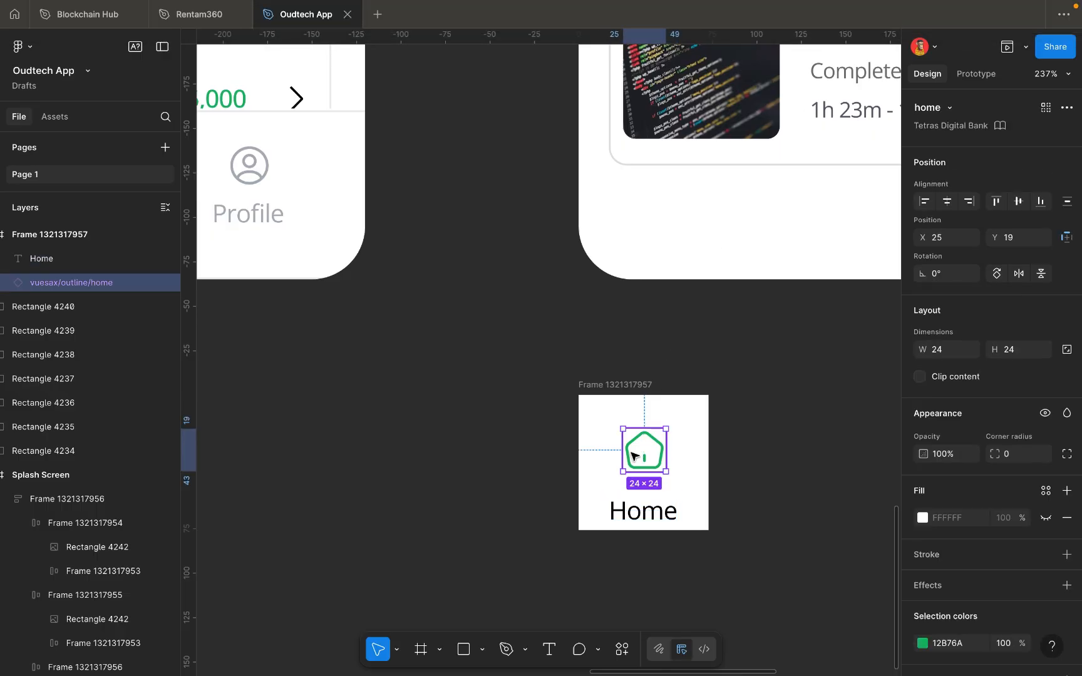
left_click(740, 460)
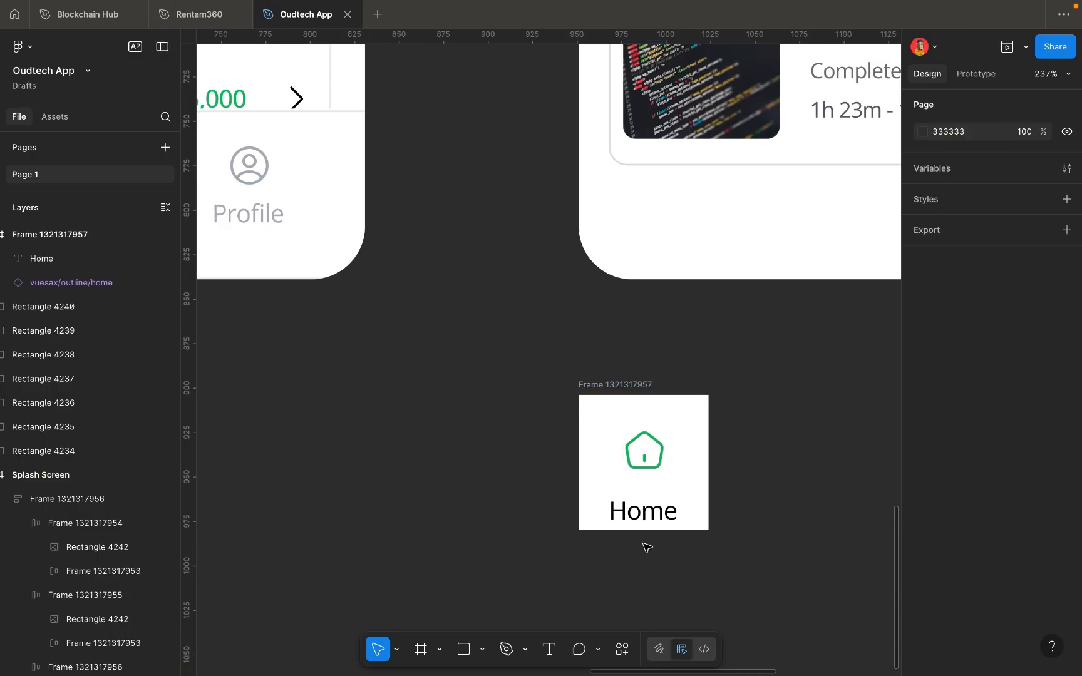
left_click(650, 521)
left_click_drag(649, 521, 649, 488)
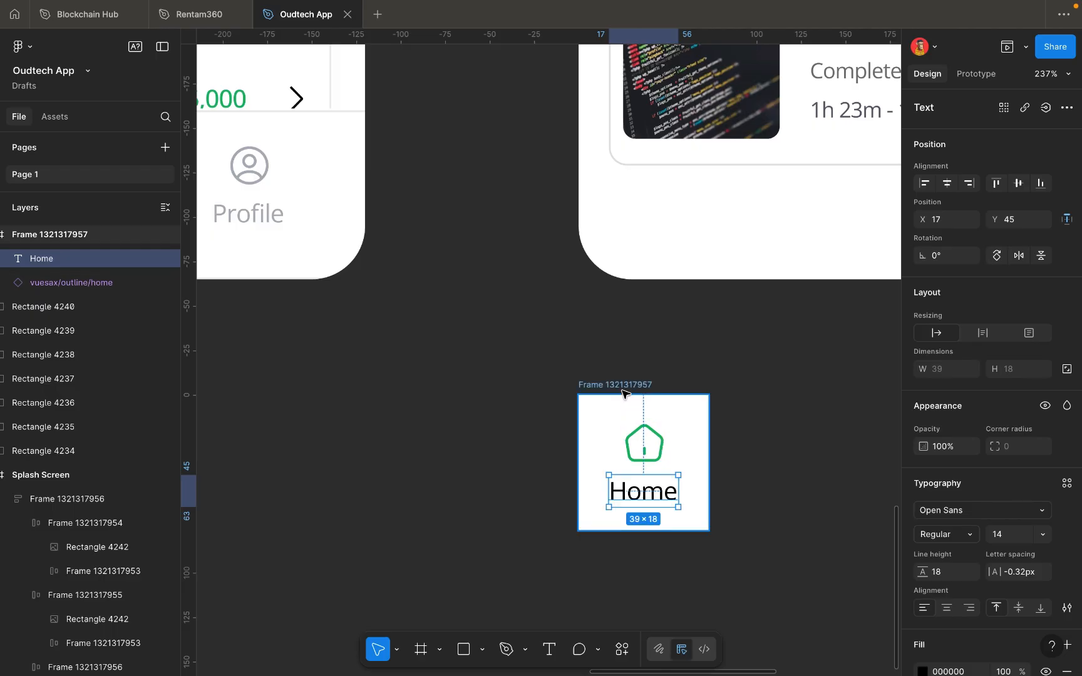
Shorten the frame's height to 71 and move the home icon up to Y 13, 8 px above the label.
left_click(630, 455)
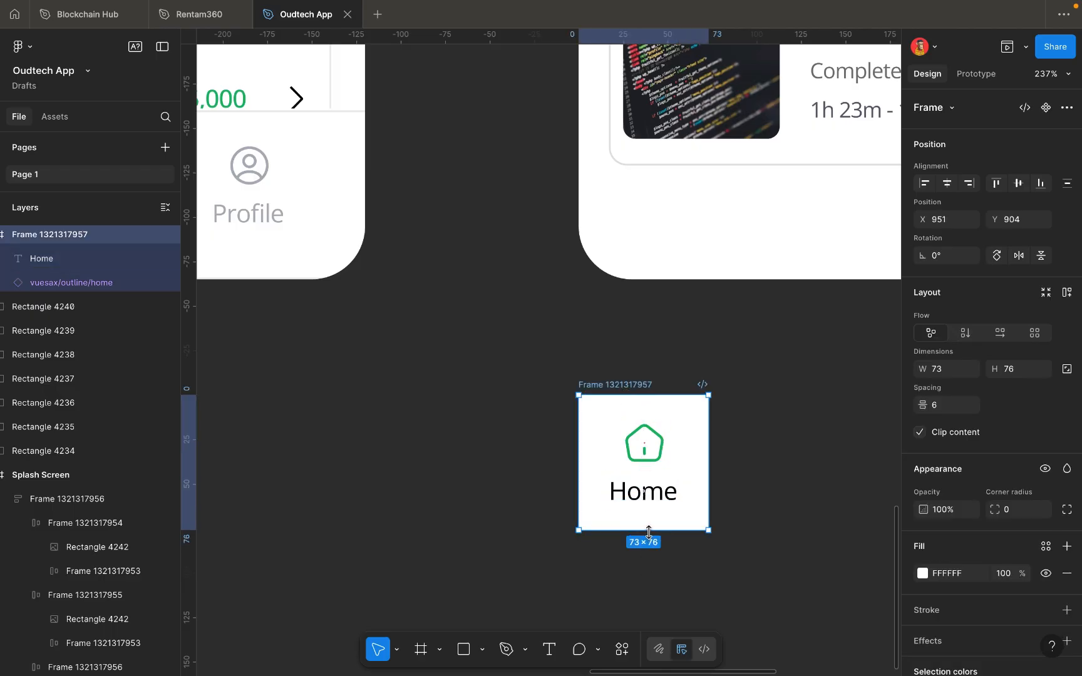
left_click_drag(648, 531, 640, 519)
left_click(747, 512)
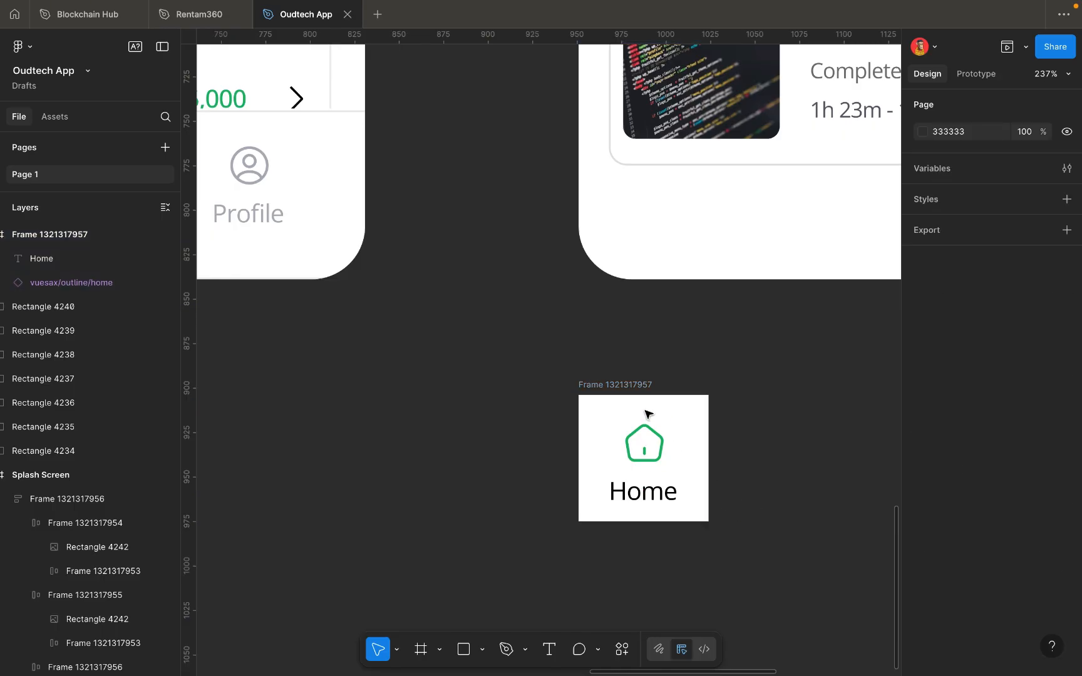
left_click(645, 446)
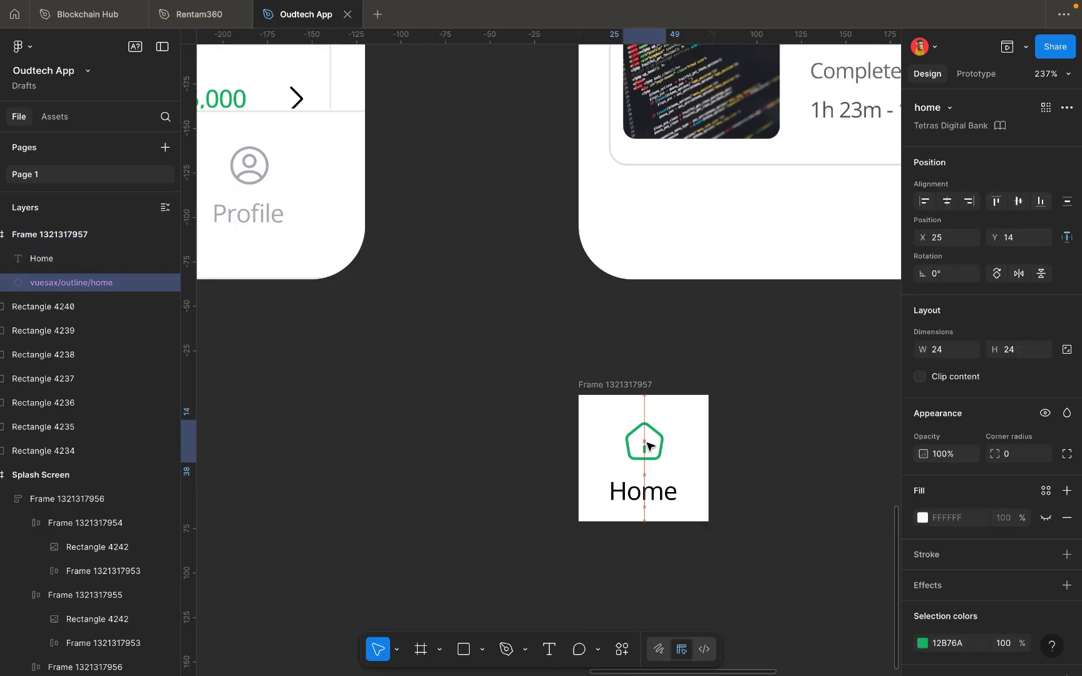
Duplicate the Home icon frame beside the original at X 1054, Y 904.
left_click(607, 384)
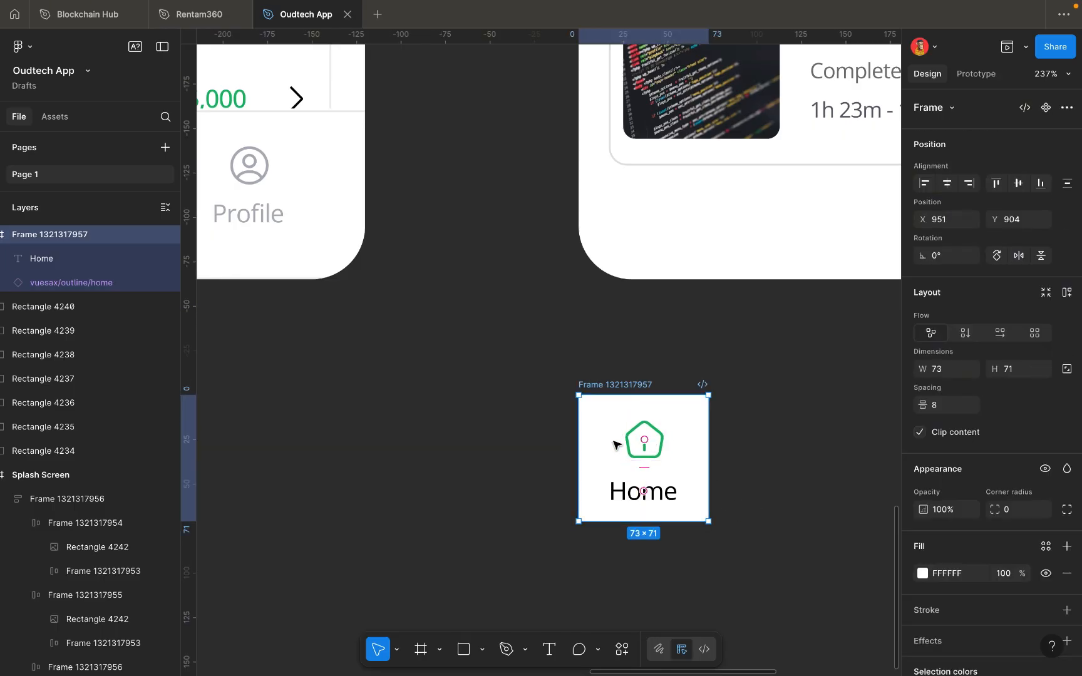
left_click_drag(606, 444, 794, 441, "alt")
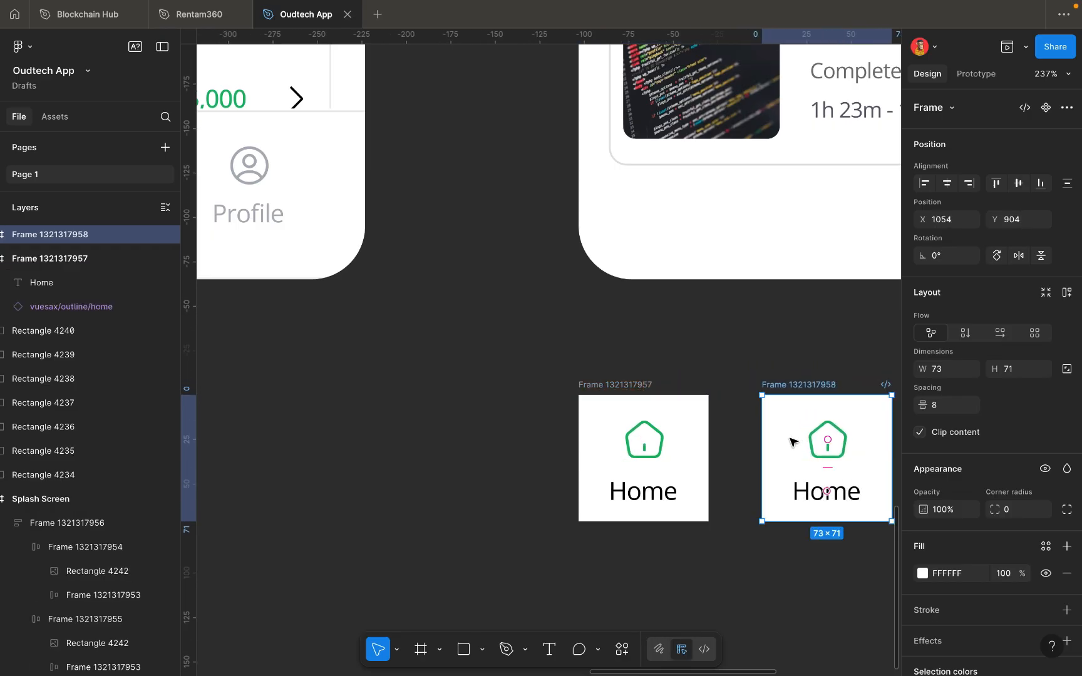
Copy the Courses play icon out of the home screen's navigation bar onto the canvas just below the first Home frame.
scroll(793, 441, "down", 3)
scroll(568, 428, "left", 3)
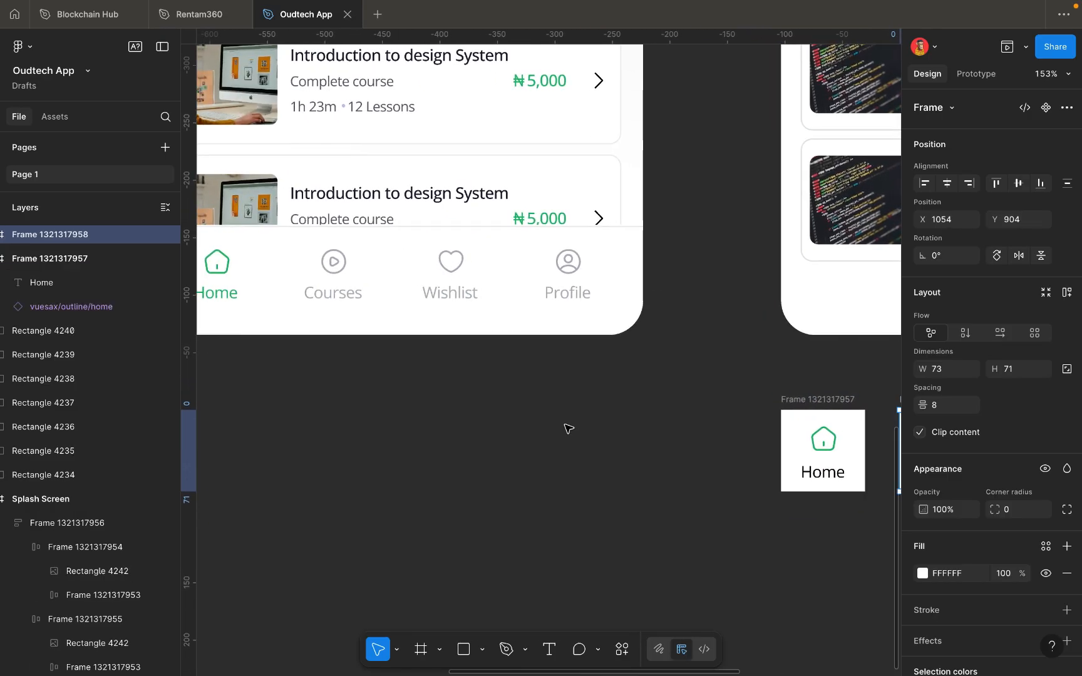
scroll(567, 432, "right", 2)
scroll(566, 432, "down", 1)
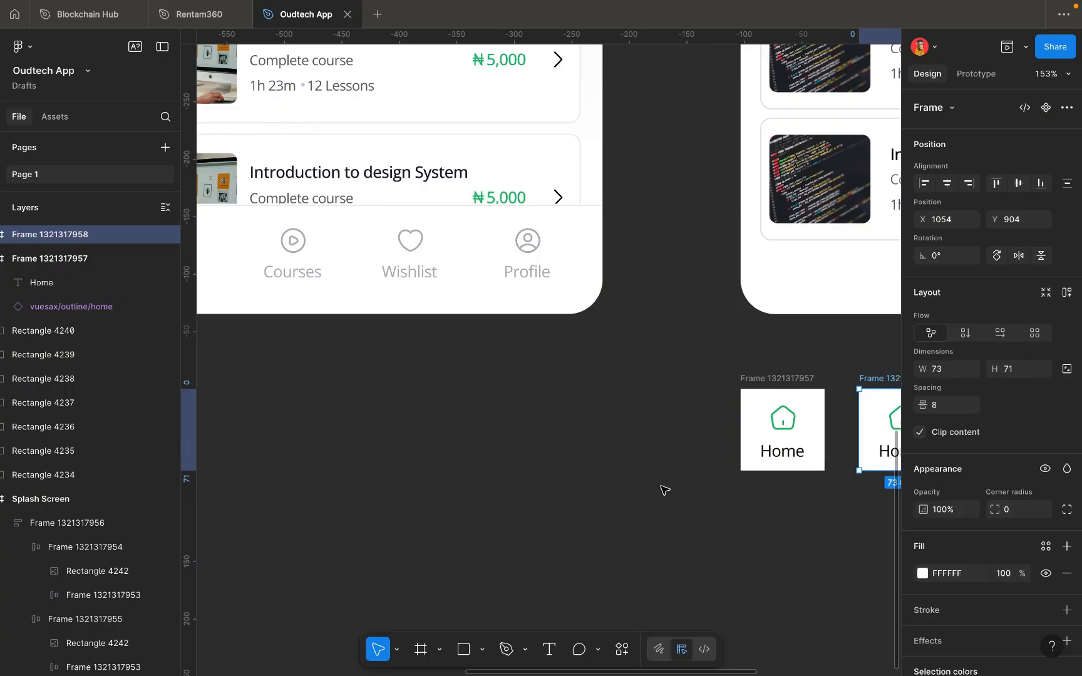
left_click(629, 654)
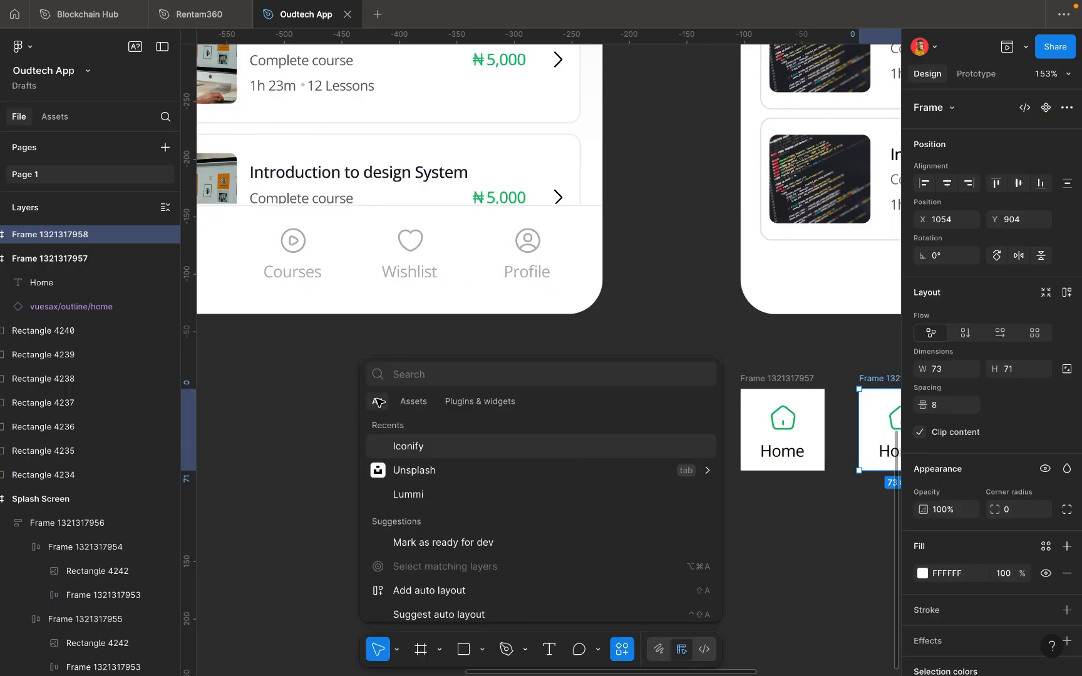
left_click(711, 318)
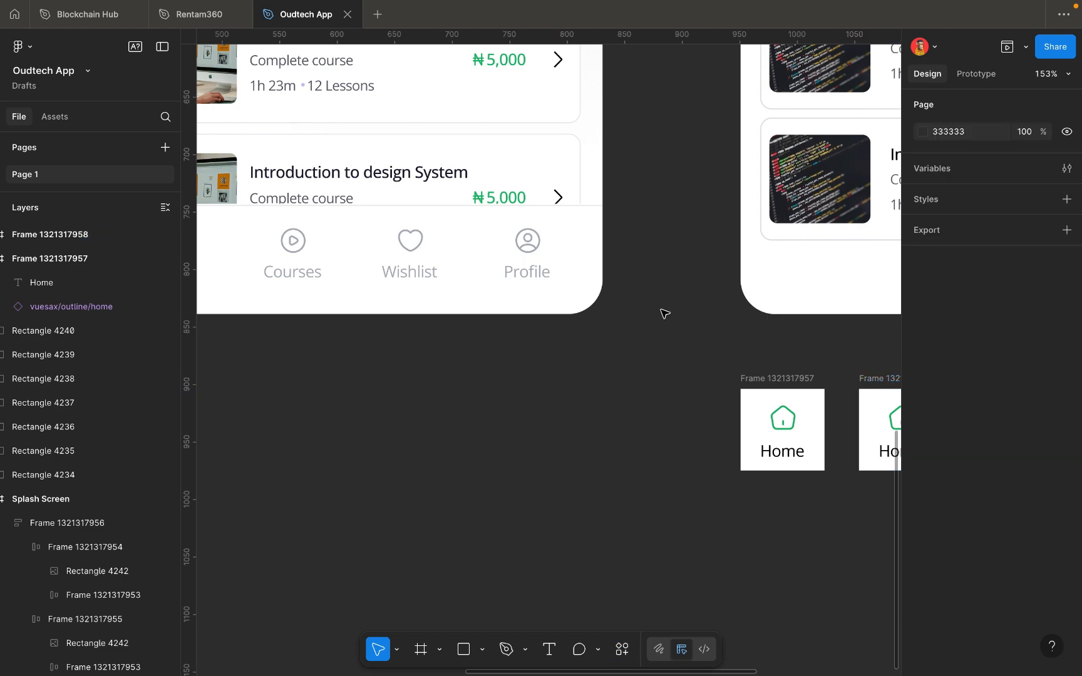
left_click(292, 241)
left_click(294, 246)
double_click(293, 246)
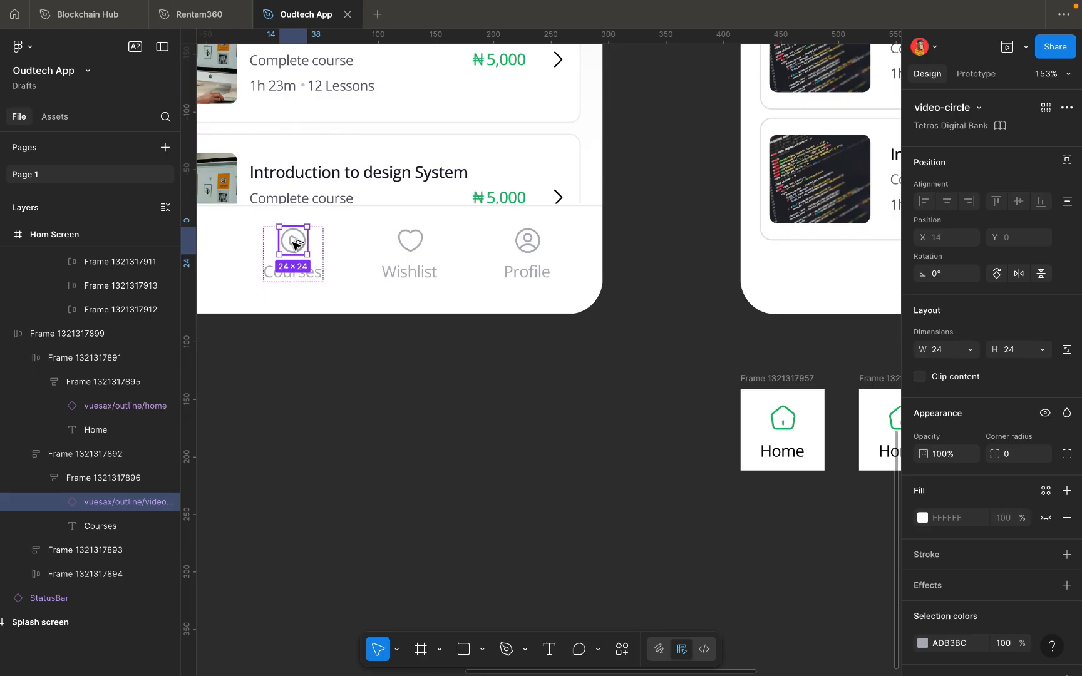
left_click_drag(293, 246, 623, 413)
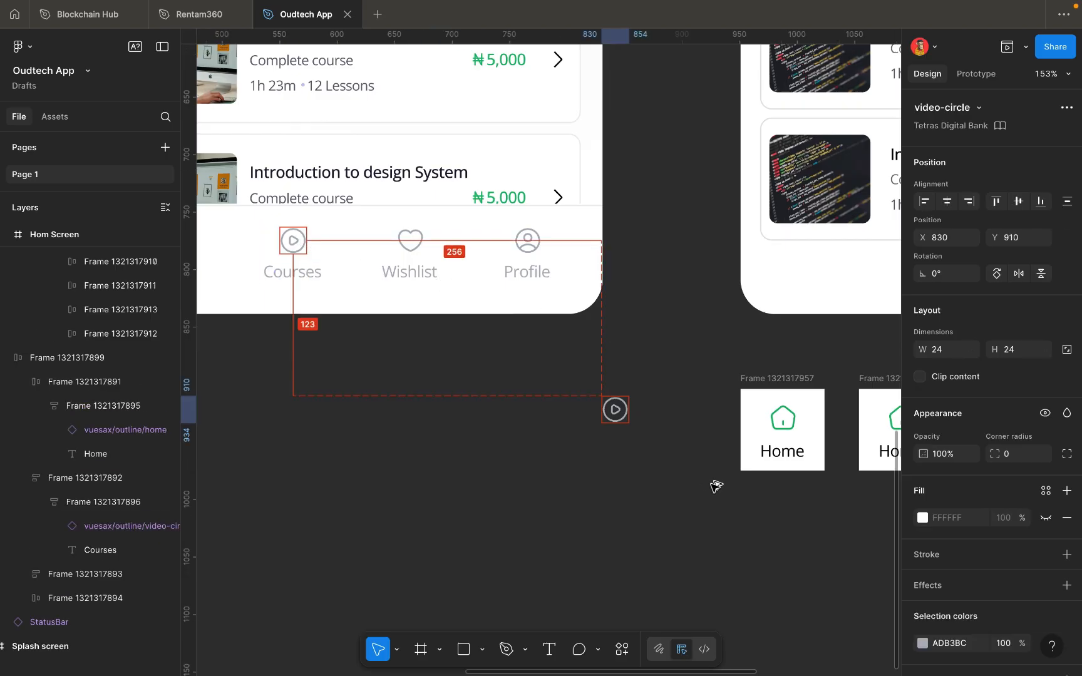
left_click_drag(715, 485, 715, 484)
scroll(714, 484, "right", 1)
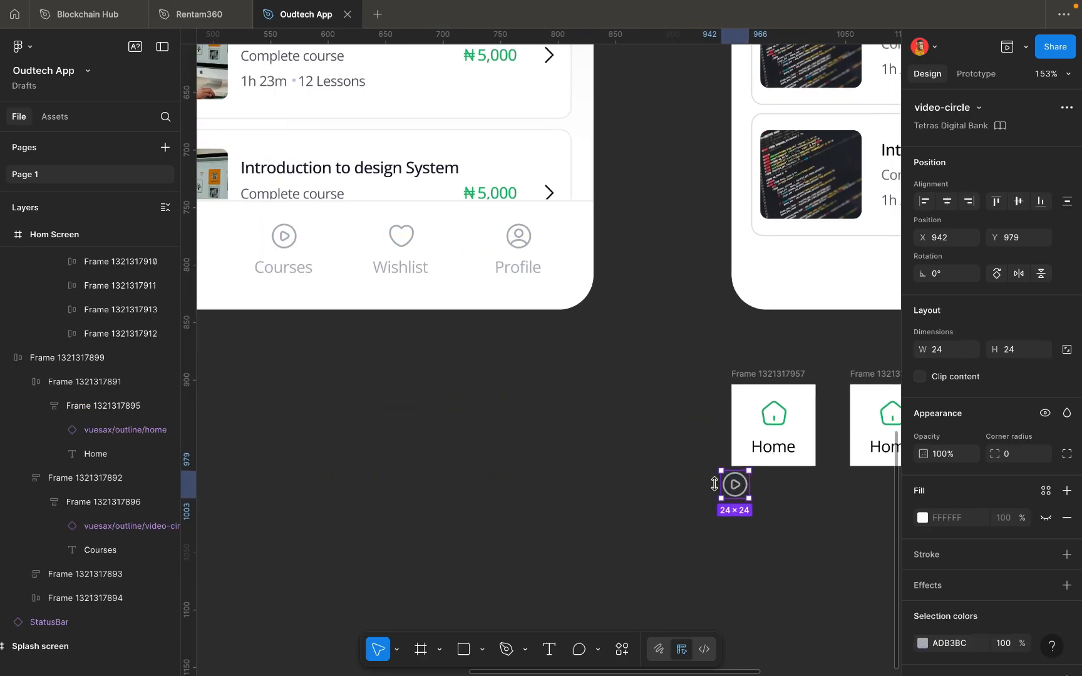
Replace the home icon in the duplicated frame with the copied play icon, placed above the label at X 25, Y 12.
scroll(716, 484, "right", 3)
scroll(716, 485, "down", 1)
left_click(815, 393)
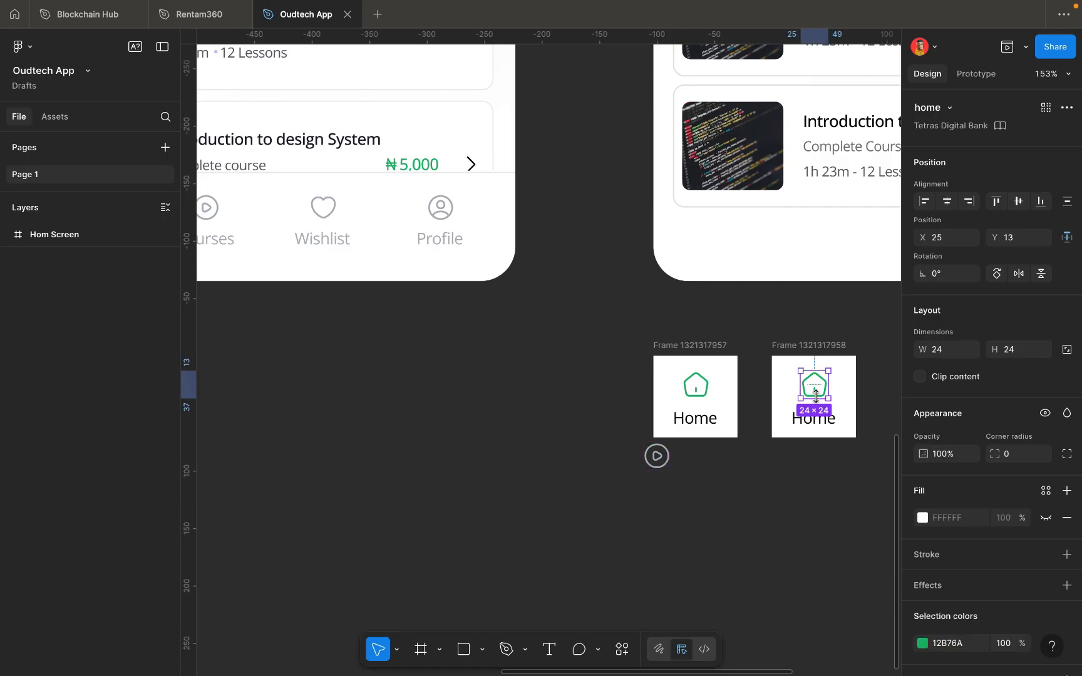
key("Delete")
left_click(662, 462)
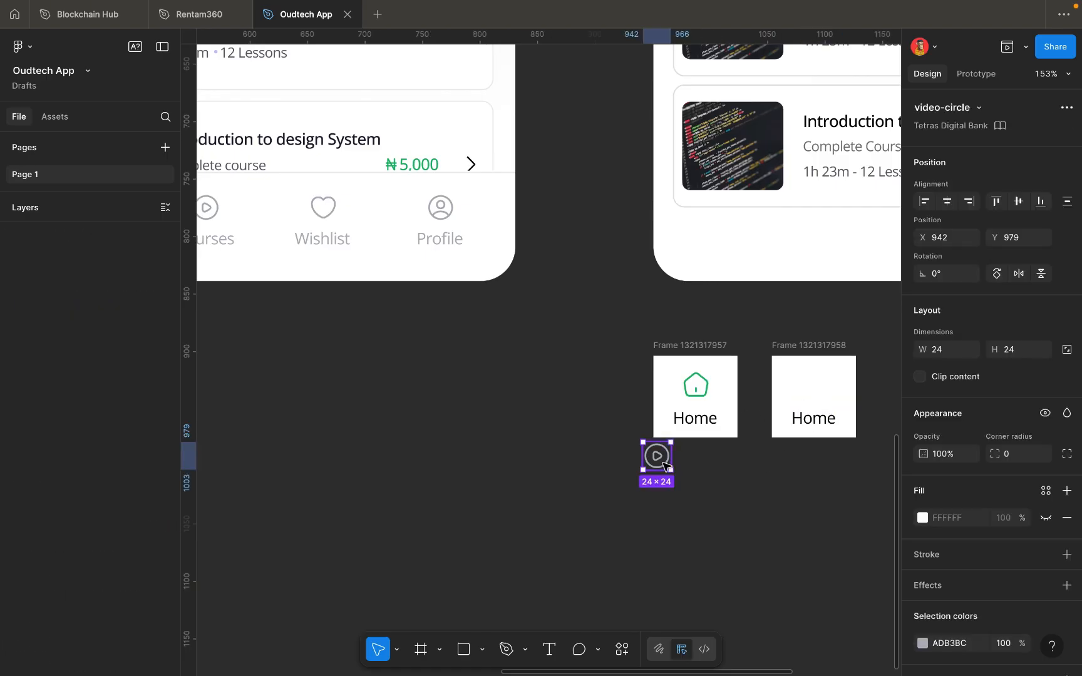
left_click_drag(664, 464, 818, 391)
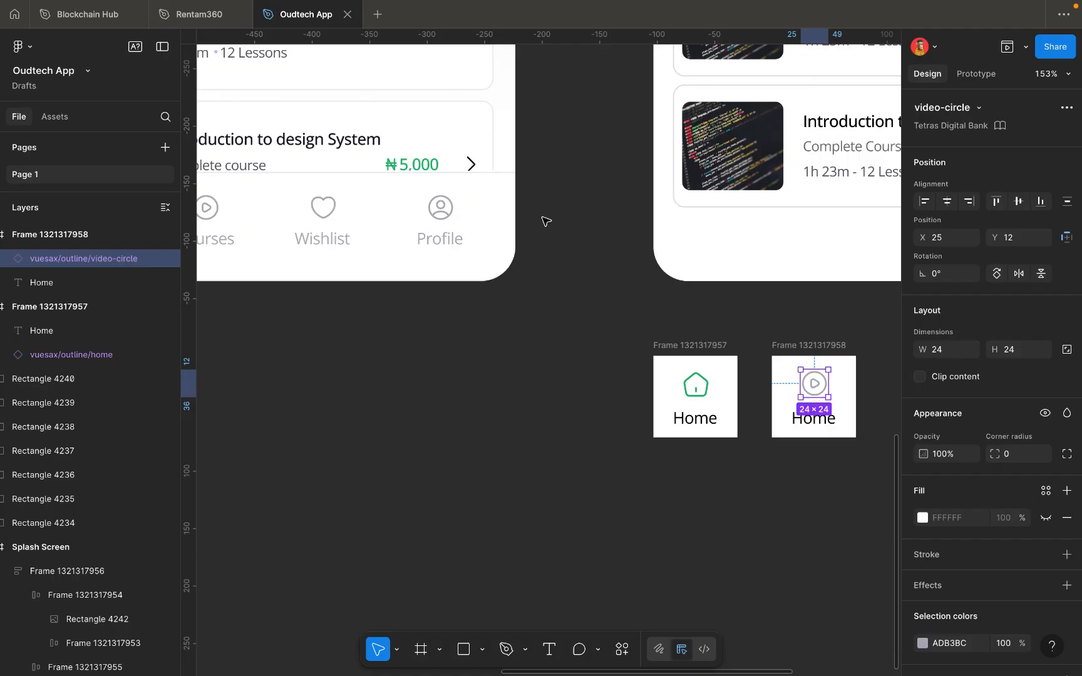
Change the second frame's label to "Courses" and centre it under the play icon at X 11, Y 45.
scroll(601, 291, "right", 2)
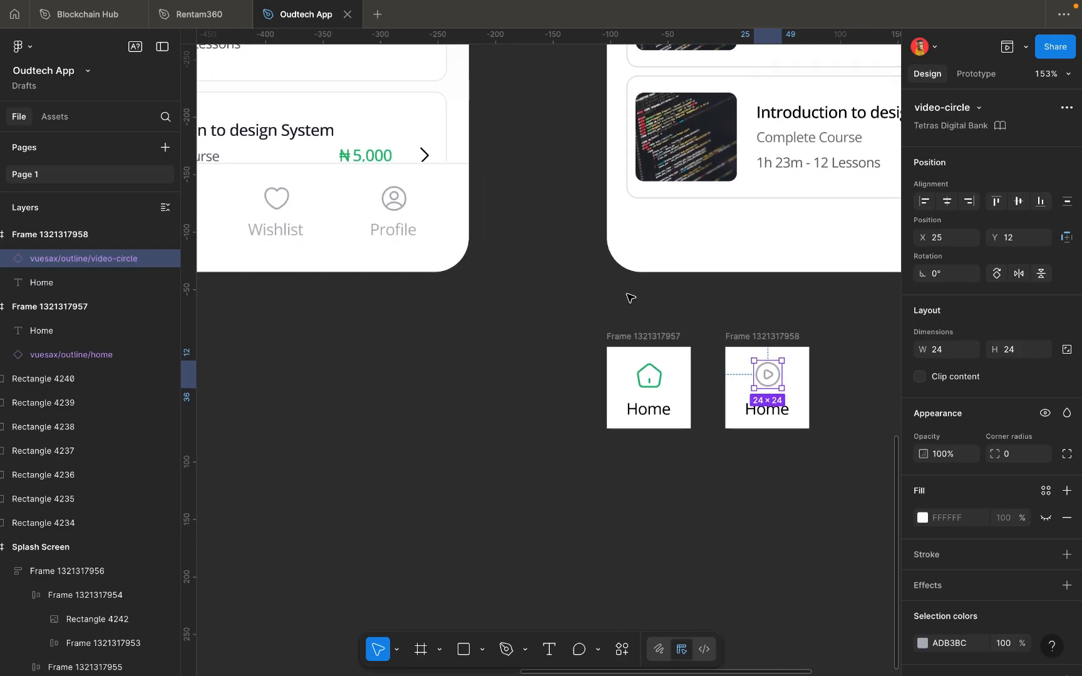
left_click(756, 413)
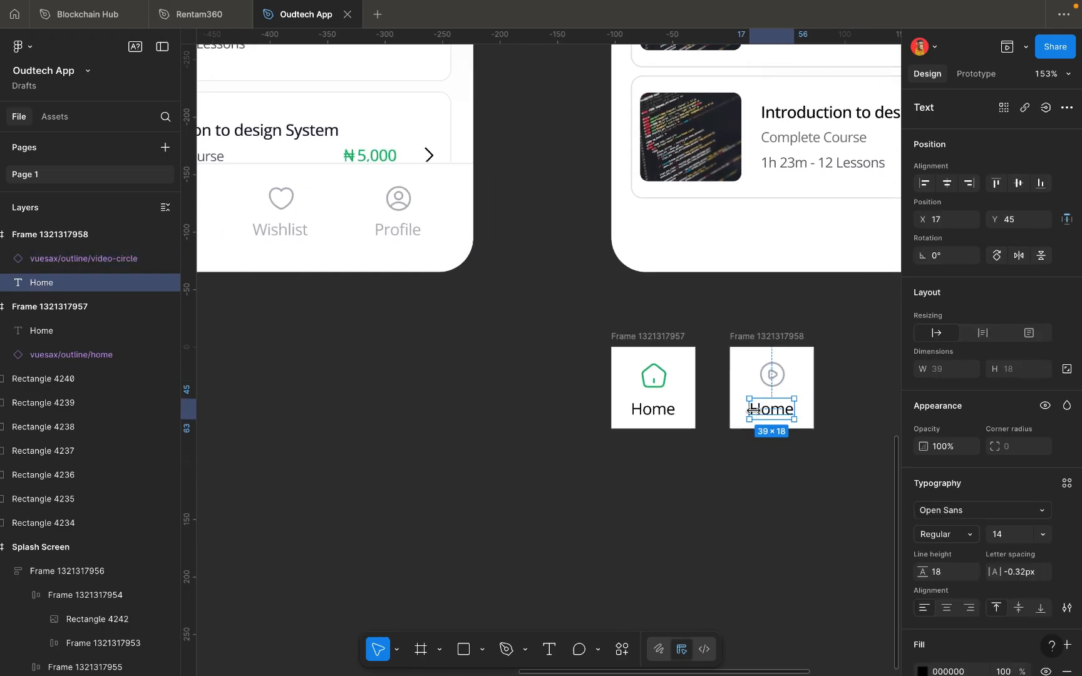
scroll(756, 414, "left", 2)
scroll(756, 413, "right", 2)
scroll(770, 418, "up", 3)
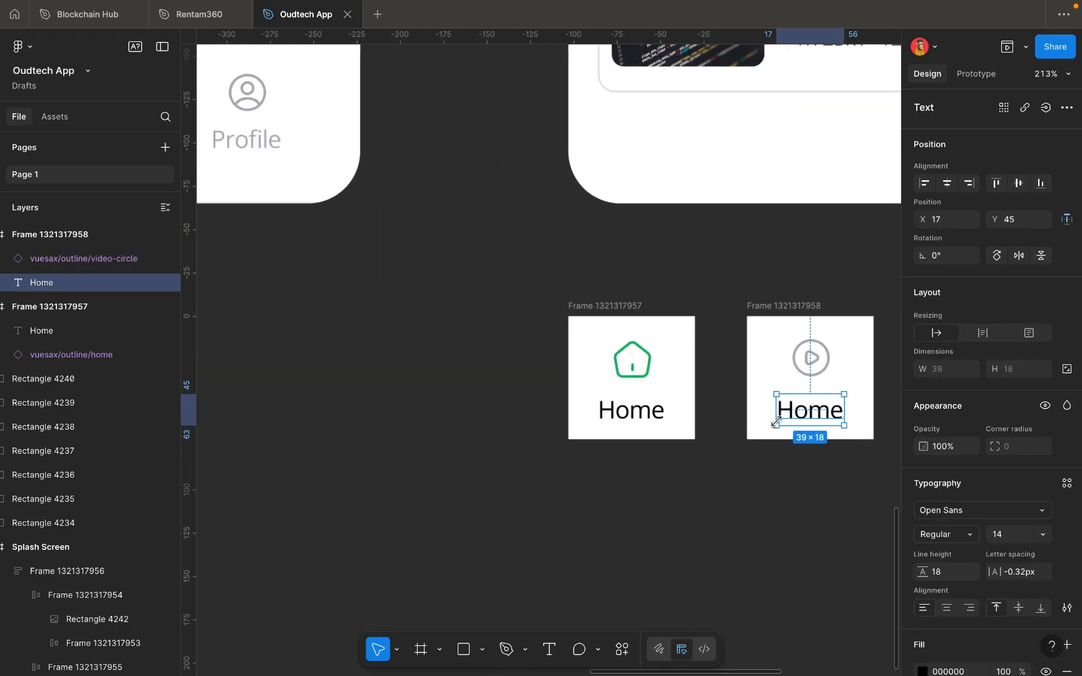
double_click(811, 424)
key("BackSpace")
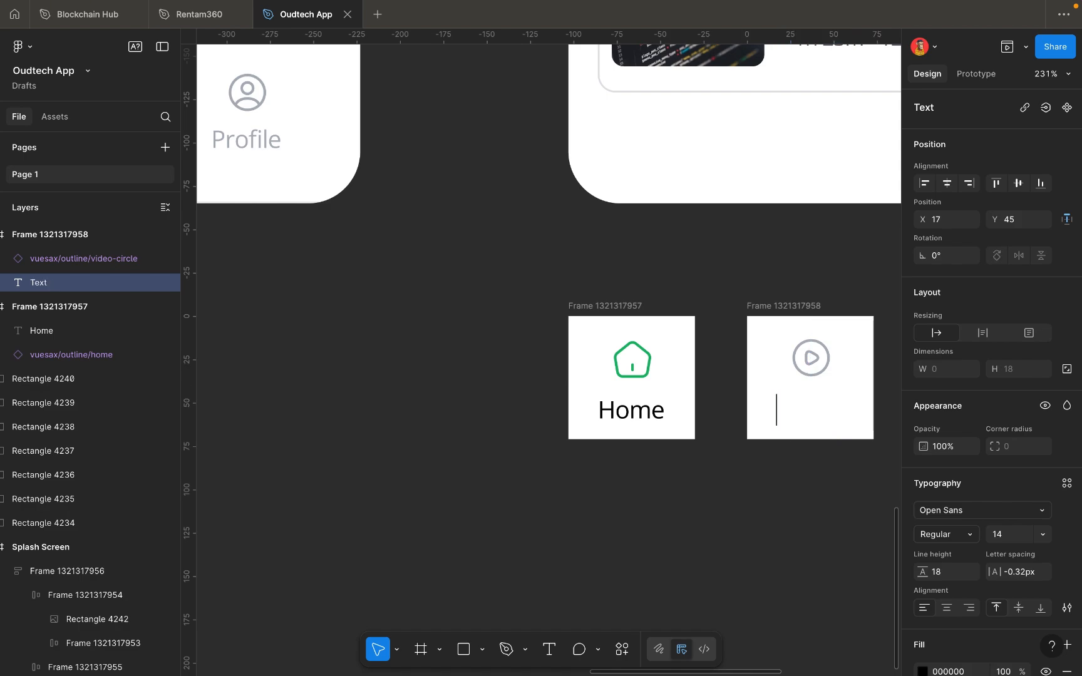
type("Courses")
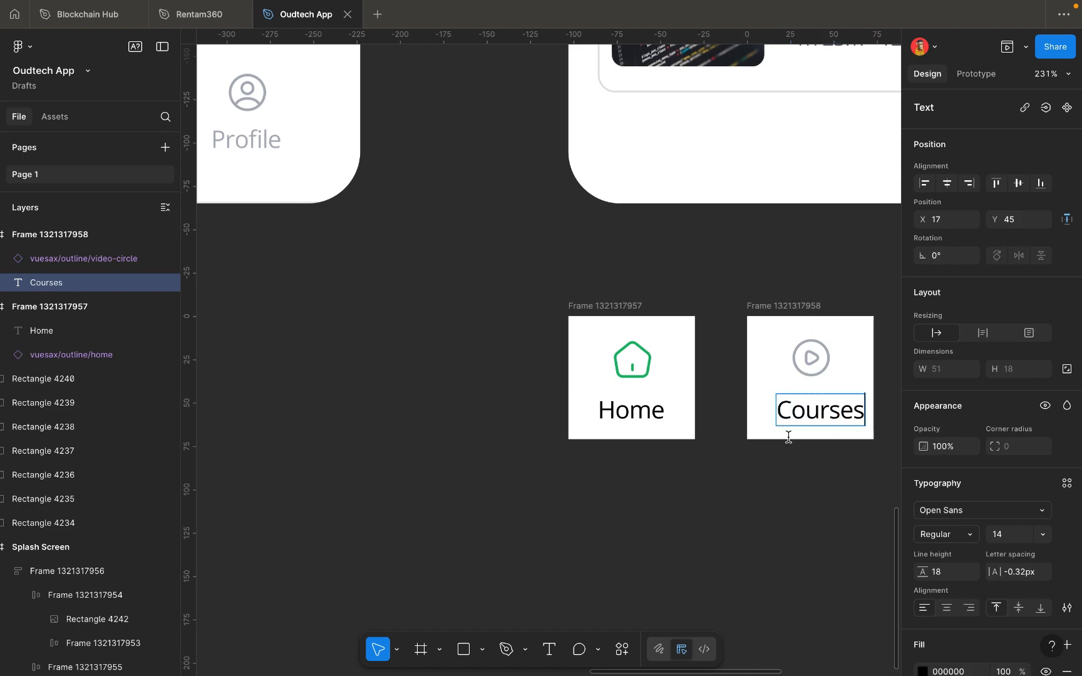
key("Escape")
left_click_drag(813, 416, 803, 416)
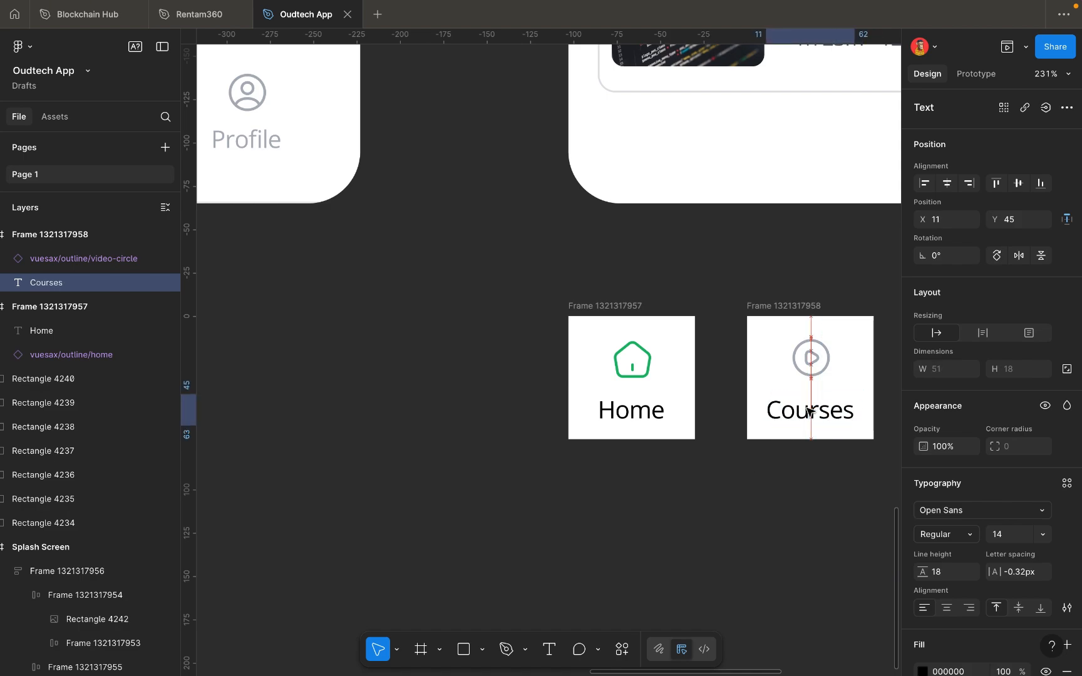
Duplicate the Courses frame beside the original at X 1150, Y 904.
scroll(764, 475, "right", 3)
left_click(764, 476)
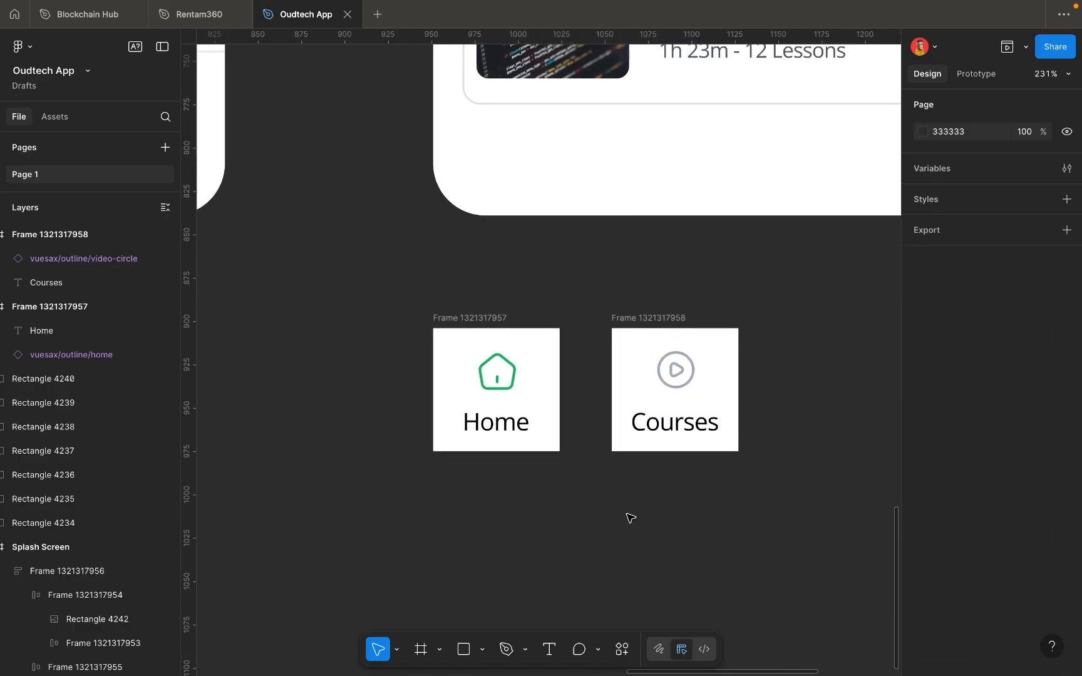
left_click(652, 317)
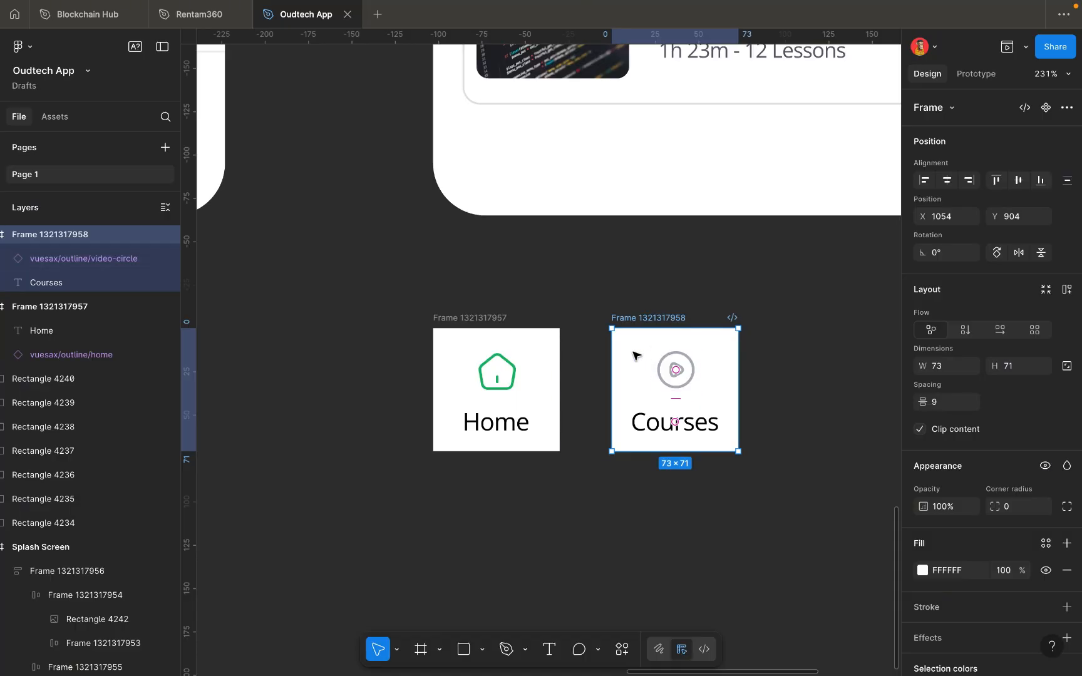
left_click_drag(637, 354, 804, 356)
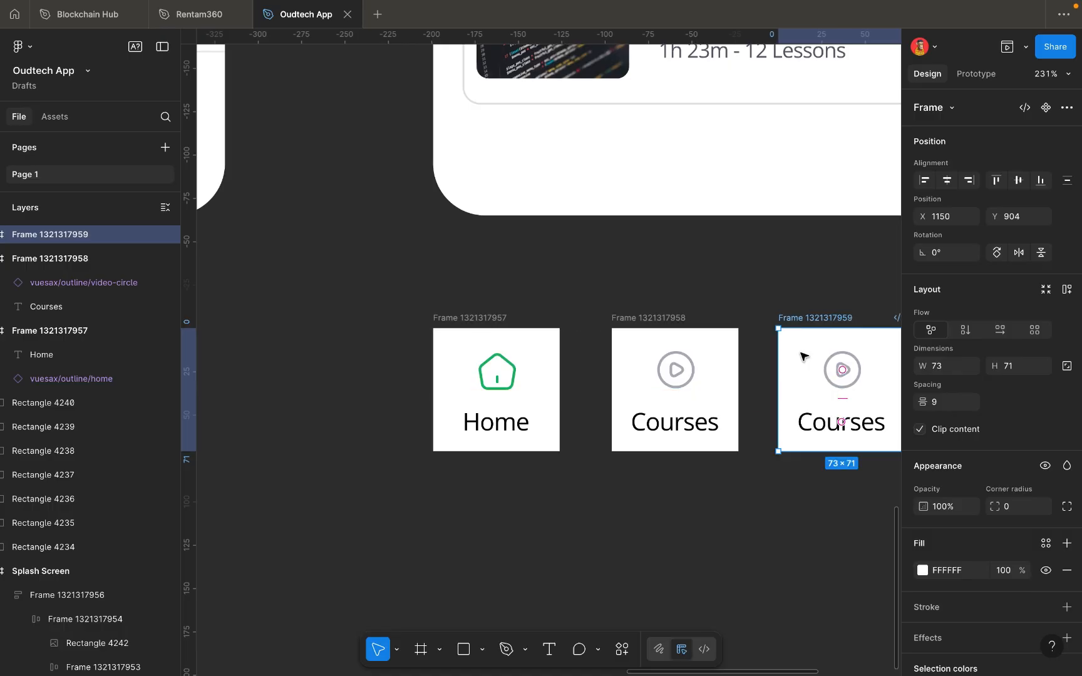
Search the Iconify plugin for "like" icons, browse the results for a wishlist icon, and close the plugin.
scroll(804, 355, "down", 6)
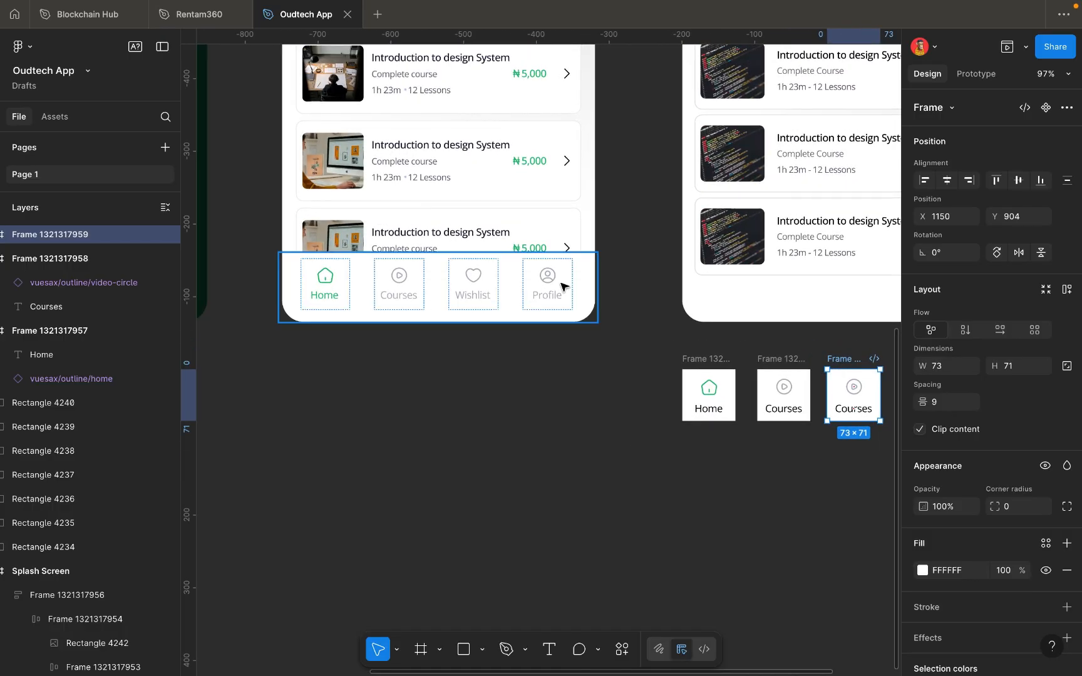
scroll(519, 275, "up", 6)
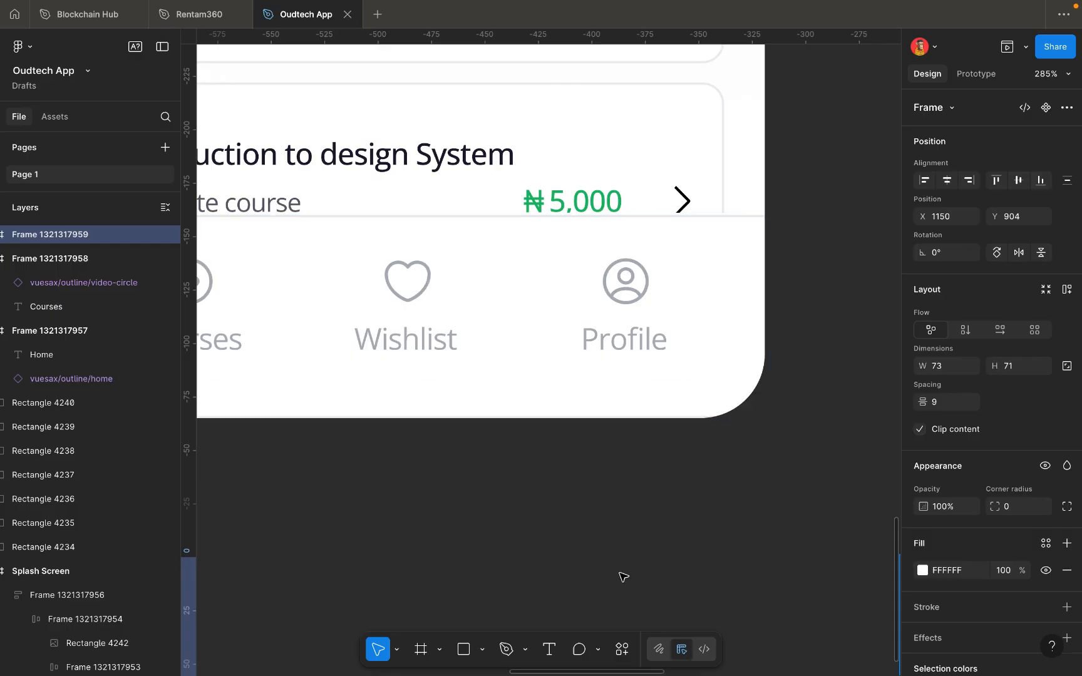
left_click(621, 648)
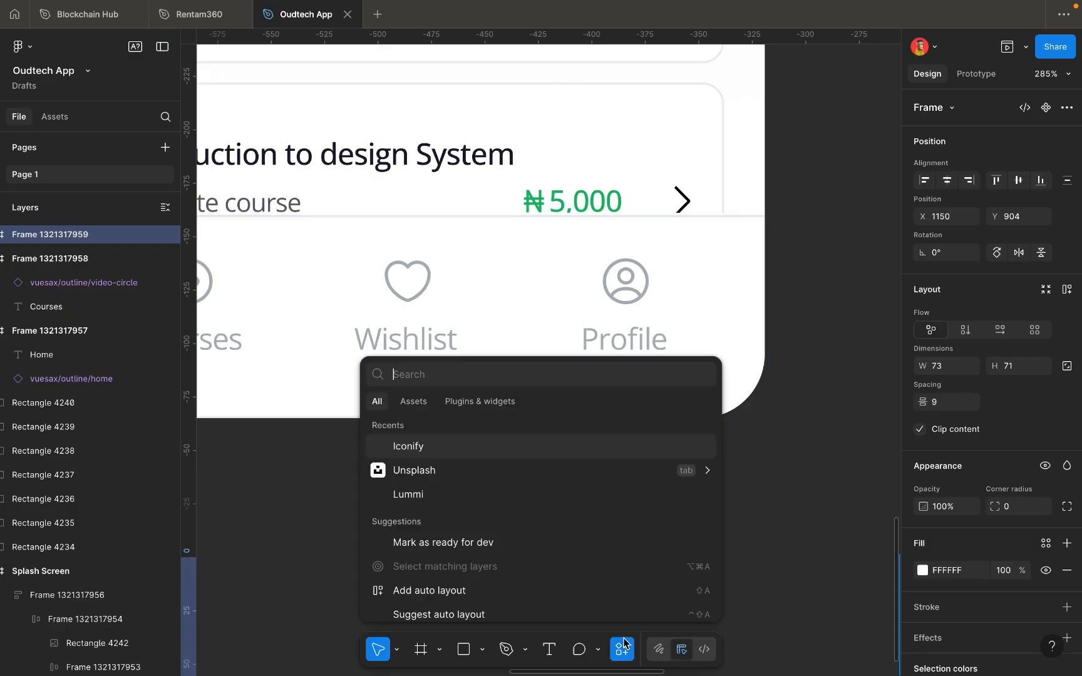
left_click(532, 450)
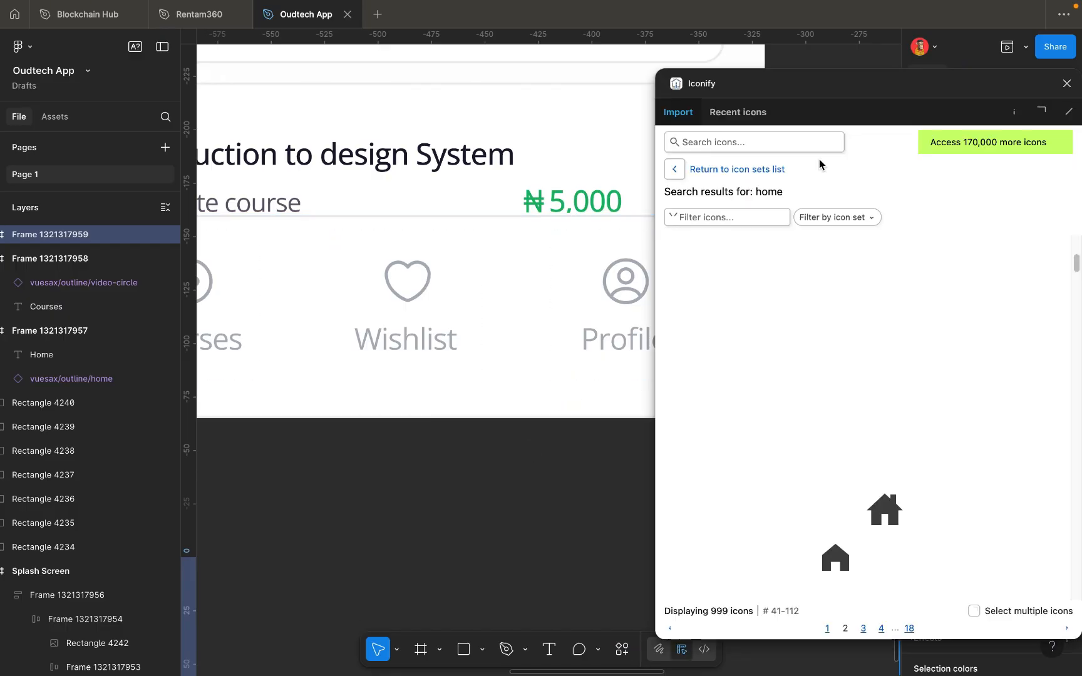
left_click(777, 143)
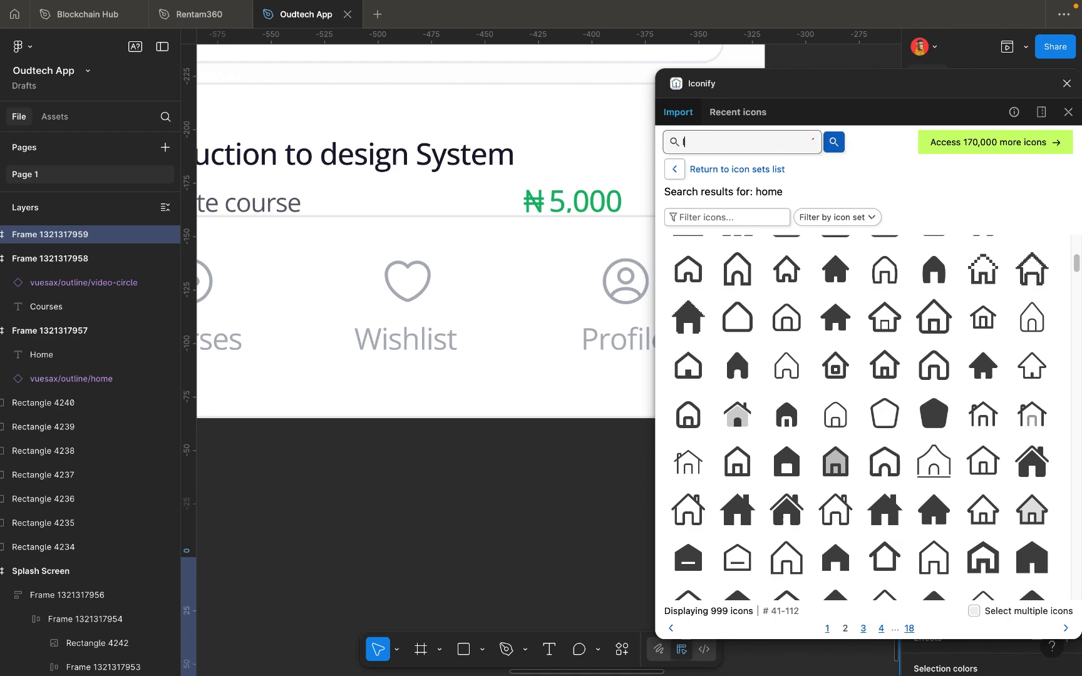
type("like")
key("Return")
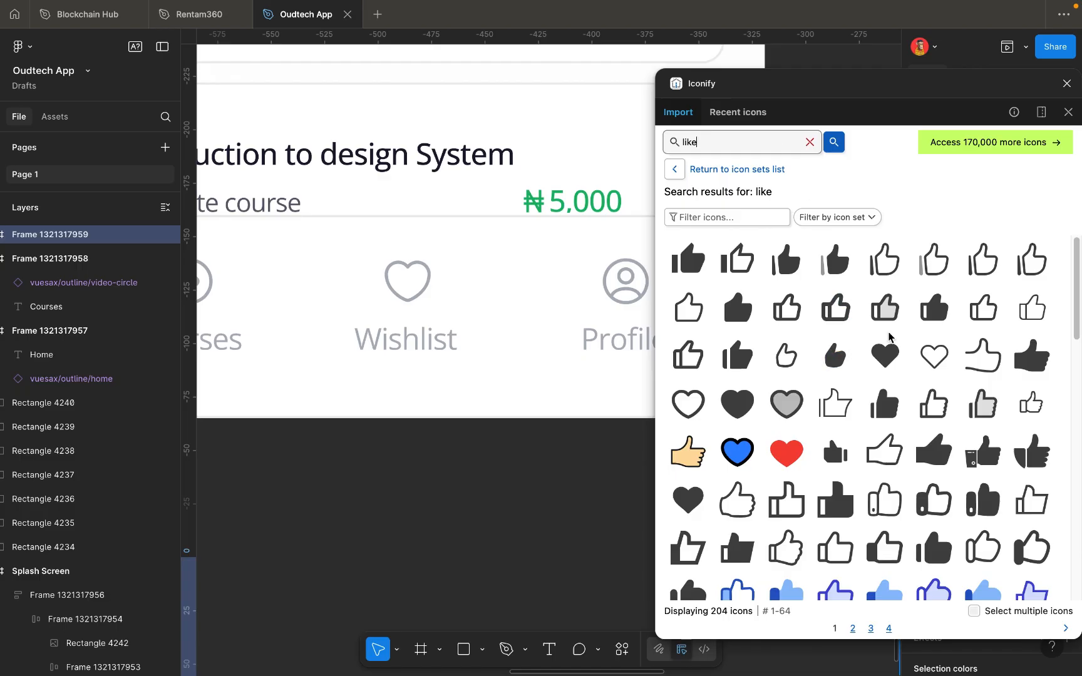
scroll(807, 457, "down", 3)
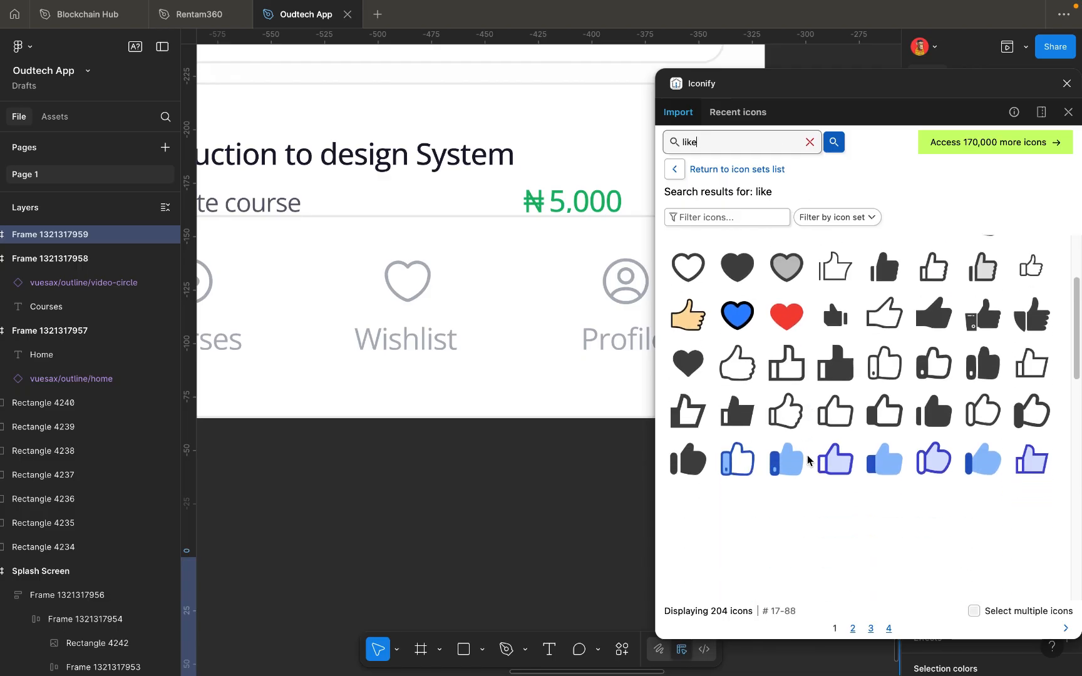
scroll(808, 461, "up", 3)
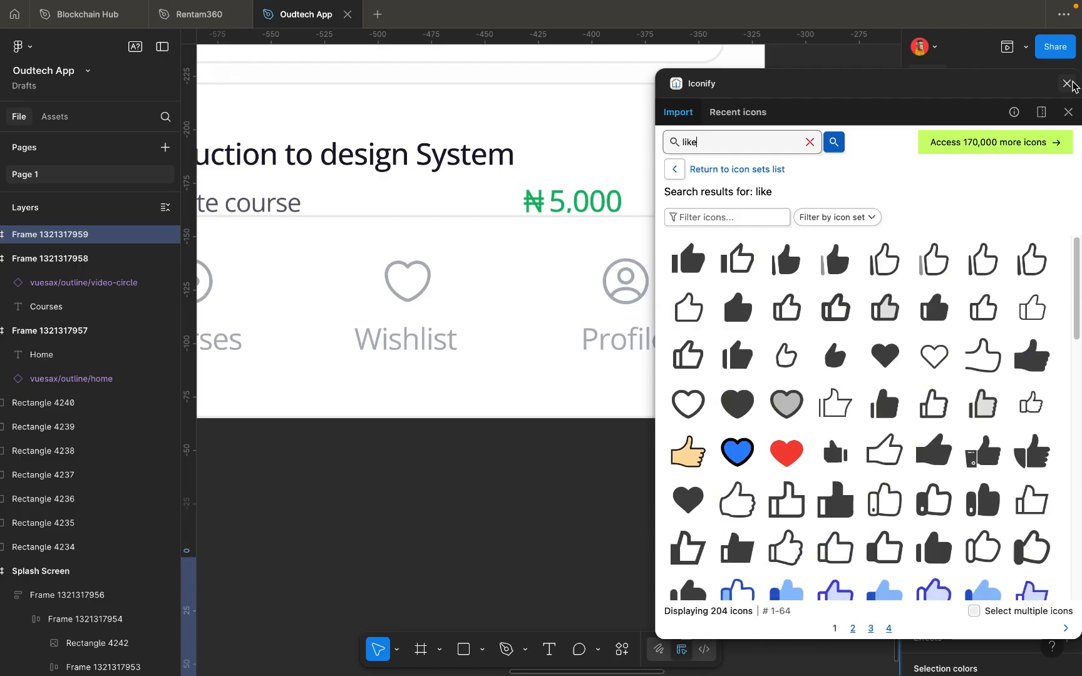
left_click(1067, 84)
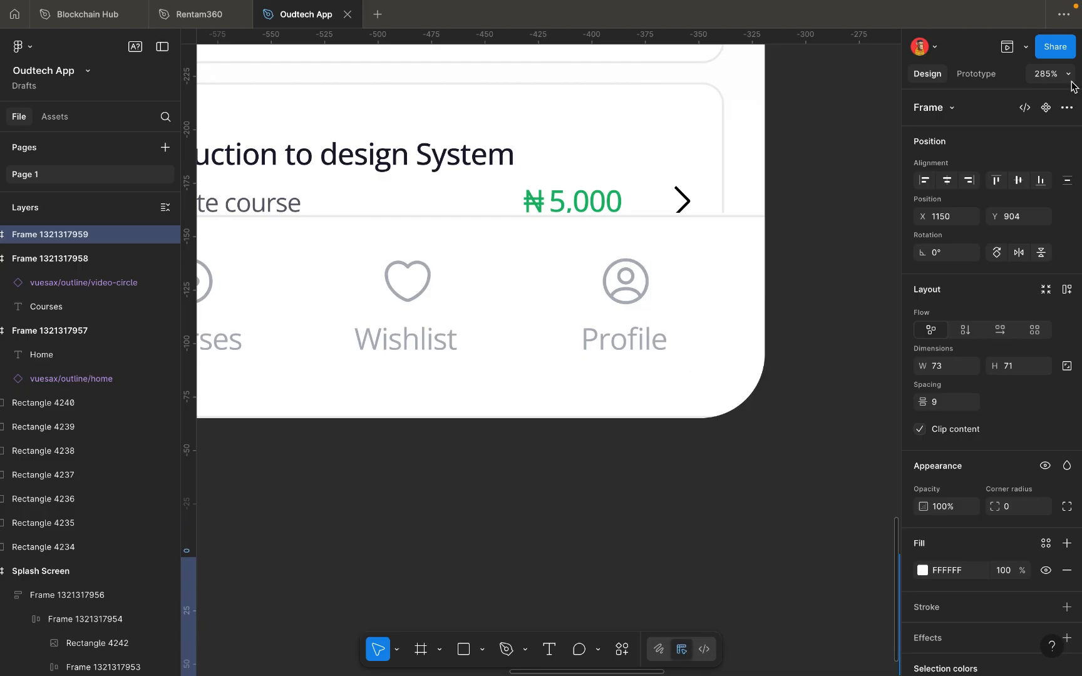
Copy the Wishlist heart icon out of the home screen's navigation bar to X 1175, Y 990, just below the third frame.
left_click(427, 332, "super")
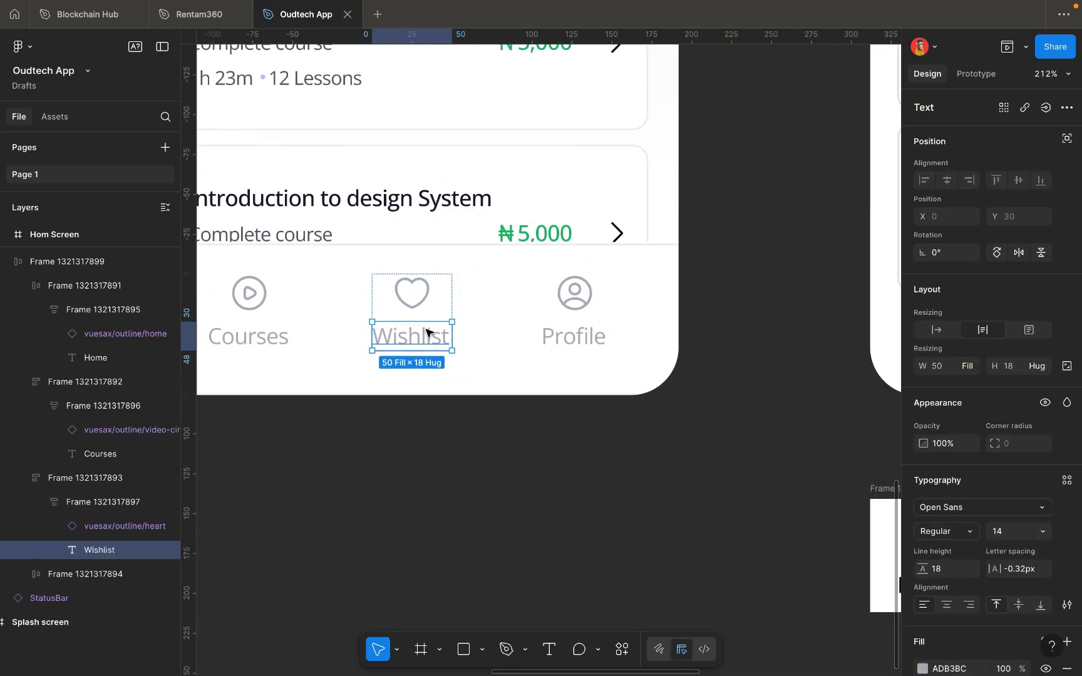
scroll(417, 330, "right", 5)
scroll(382, 323, "right", 5)
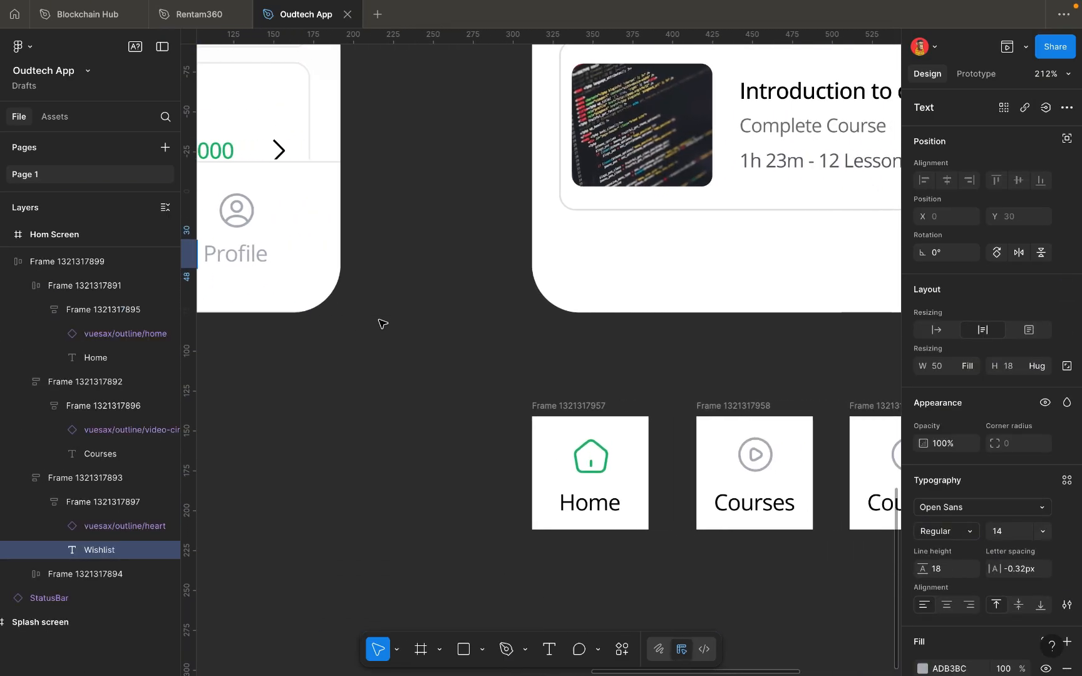
scroll(380, 322, "left", 8)
scroll(378, 322, "right", 1)
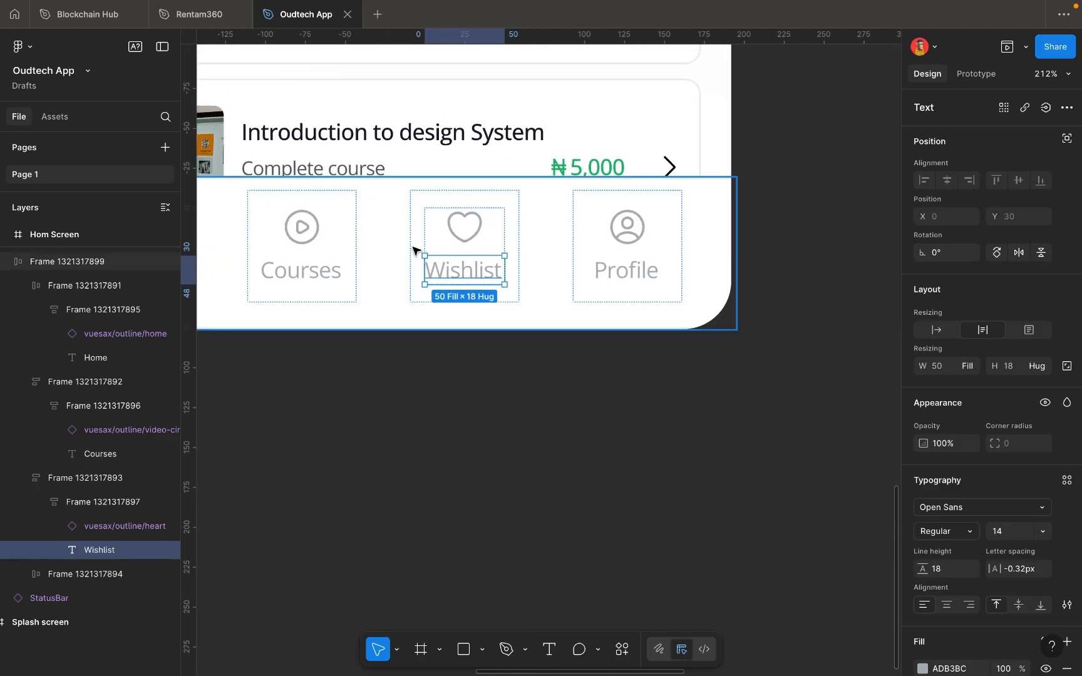
left_click(459, 235)
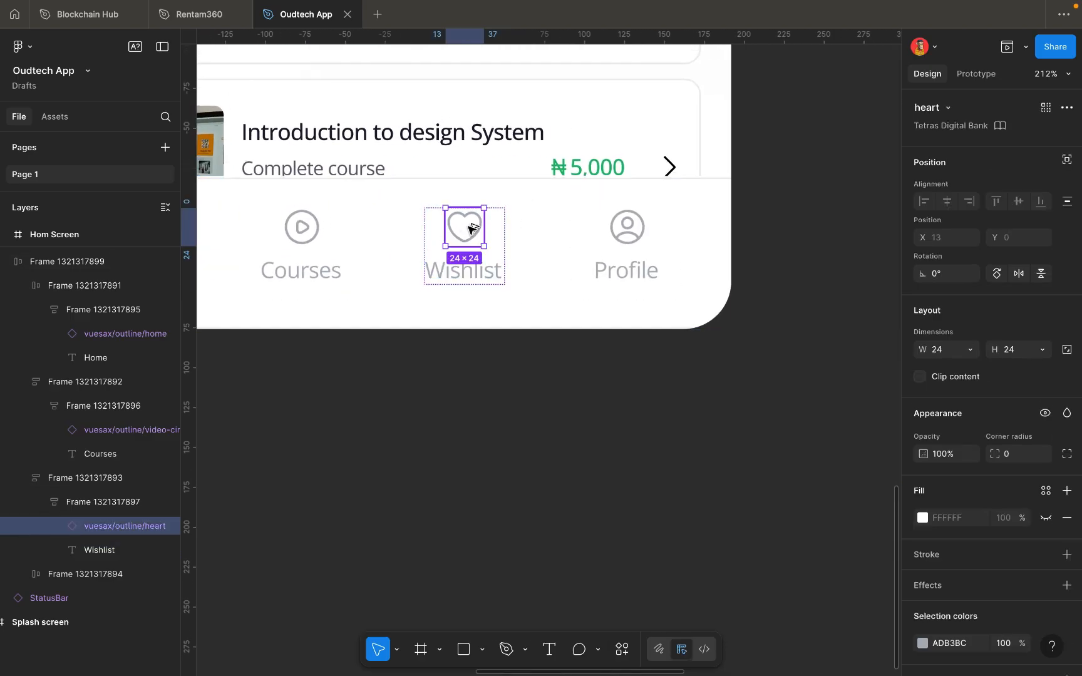
left_click_drag(471, 229, 732, 469)
scroll(731, 470, "down", 10)
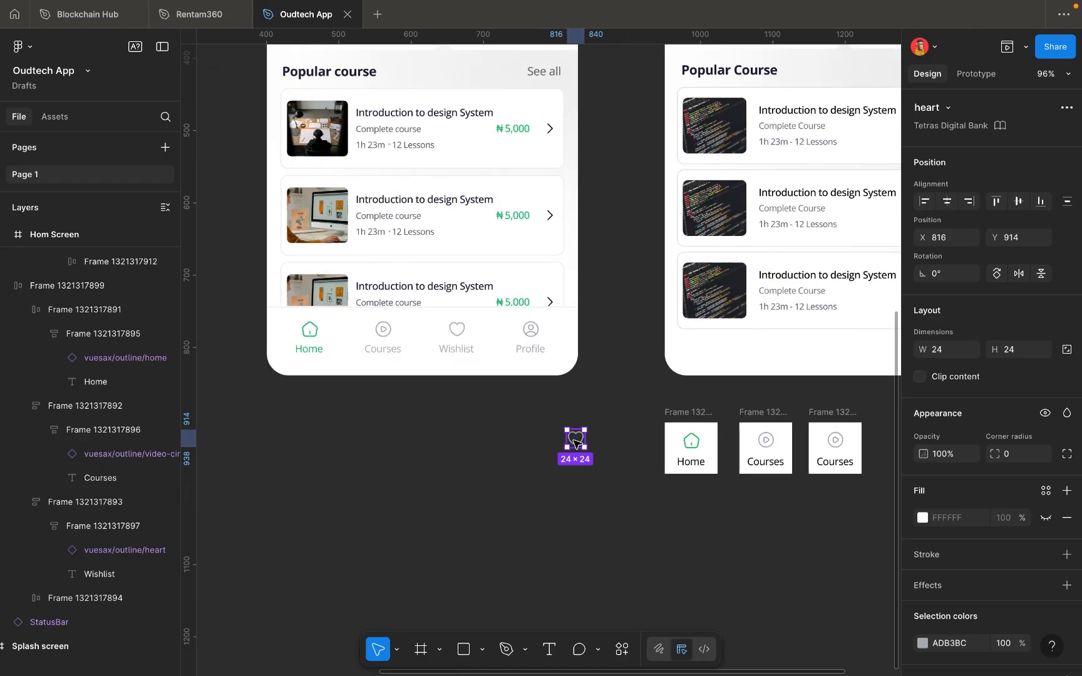
left_click_drag(582, 442, 833, 496)
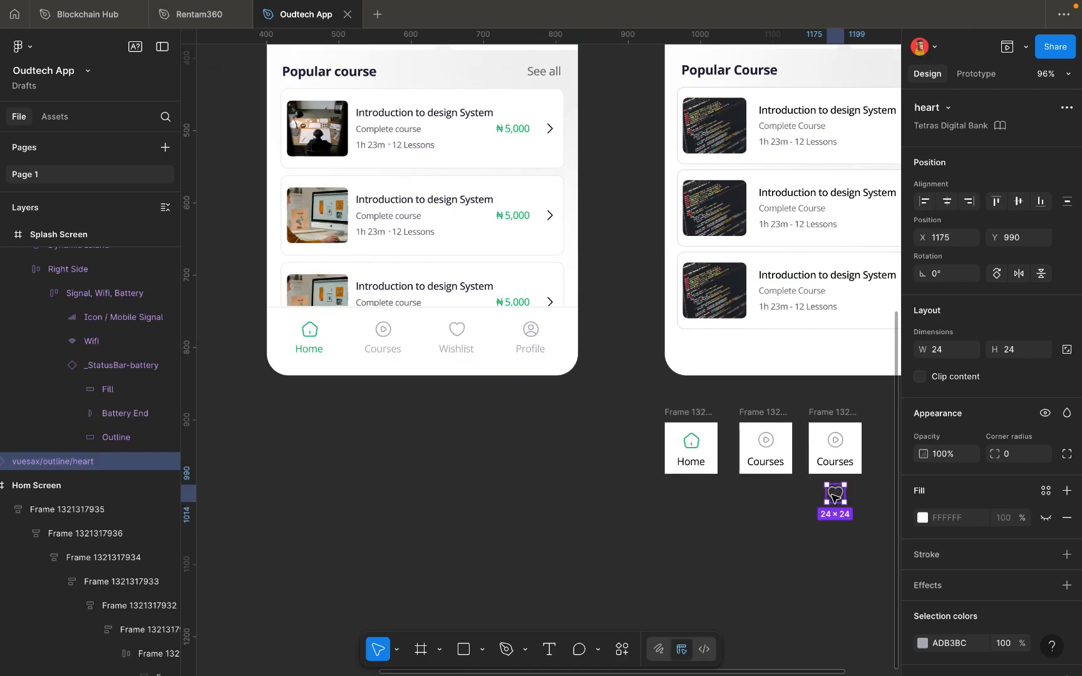
Replace the play icon in the third frame with the copied heart icon, placed above the label at X 25, Y 12.
scroll(833, 498, "right", 3)
scroll(726, 469, "up", 8)
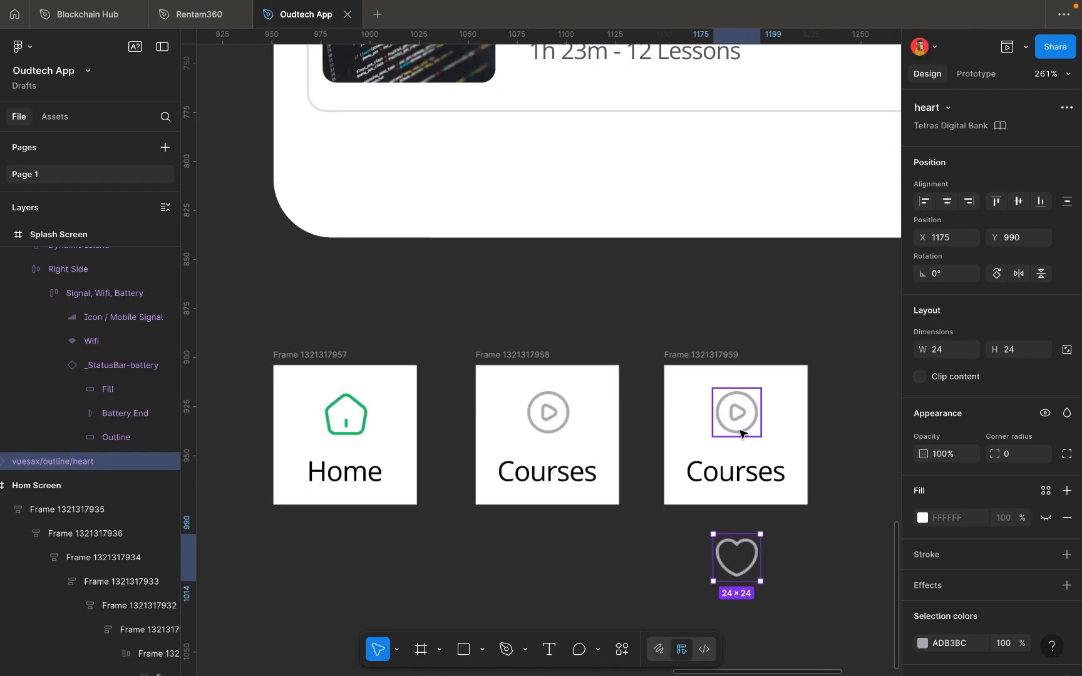
left_click(739, 431)
key("Delete")
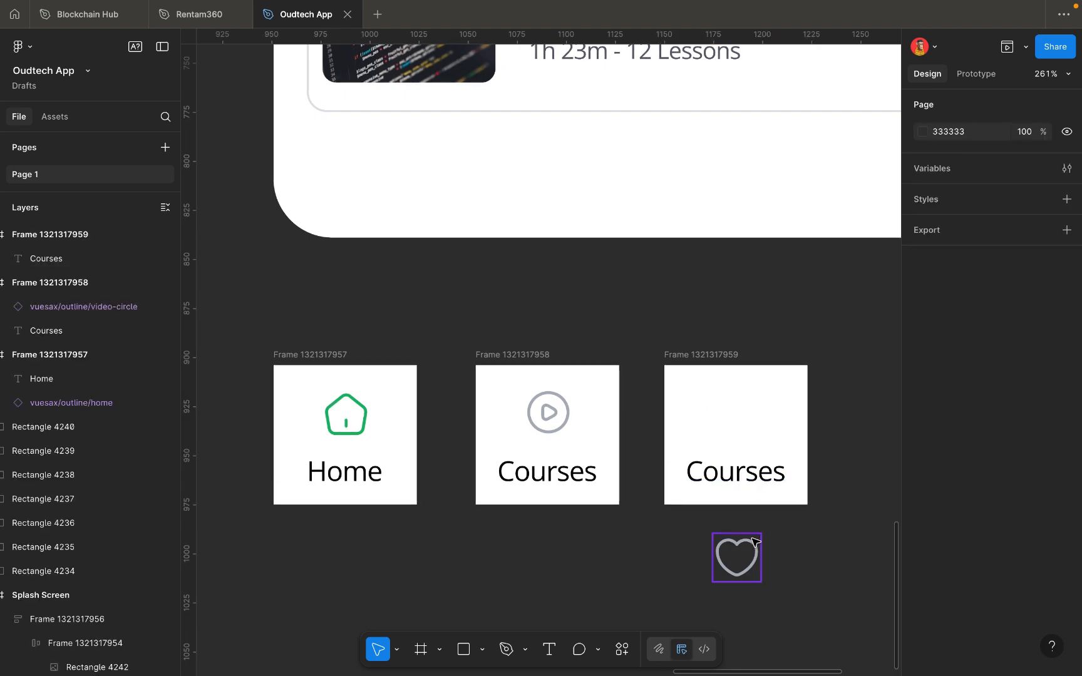
left_click(745, 560)
left_click_drag(745, 559, 742, 413)
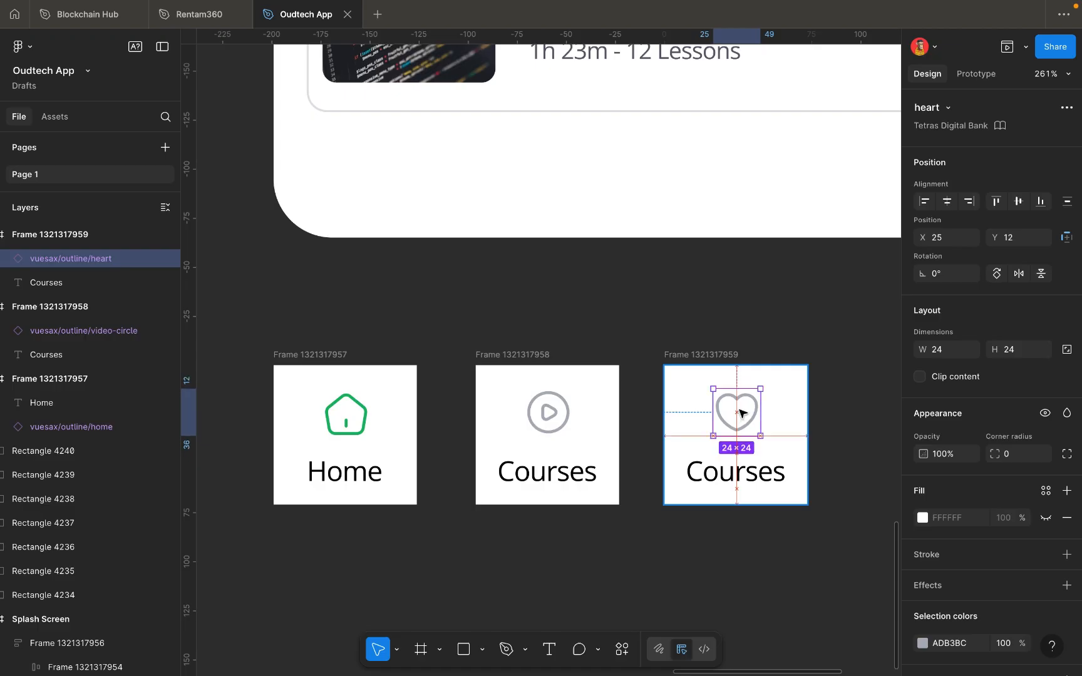
left_click(742, 476)
left_click(774, 565)
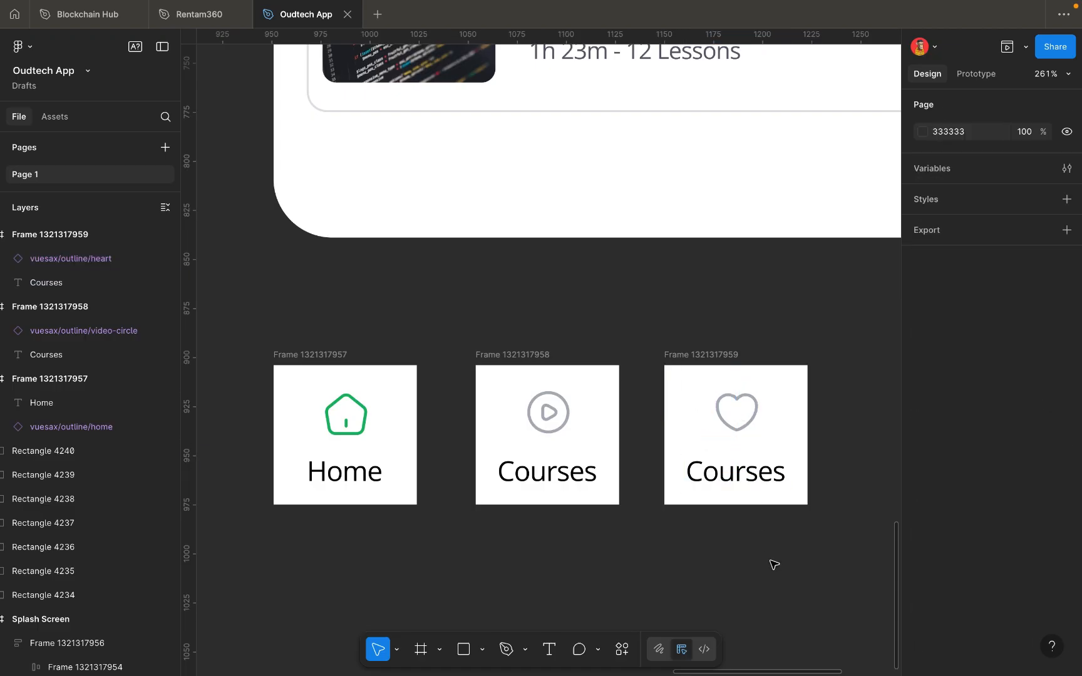
Duplicate the heart icon frame beside the original at X 1240, Y 904.
scroll(773, 565, "down", 5)
scroll(774, 565, "left", 2)
scroll(774, 565, "down", 1)
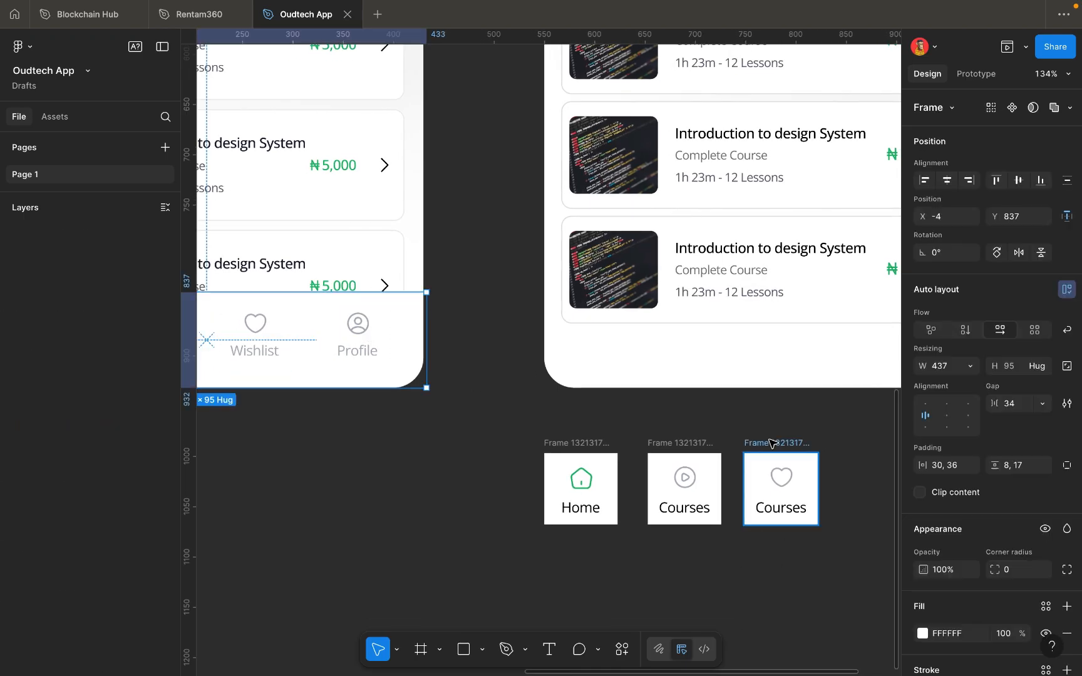
left_click(770, 477)
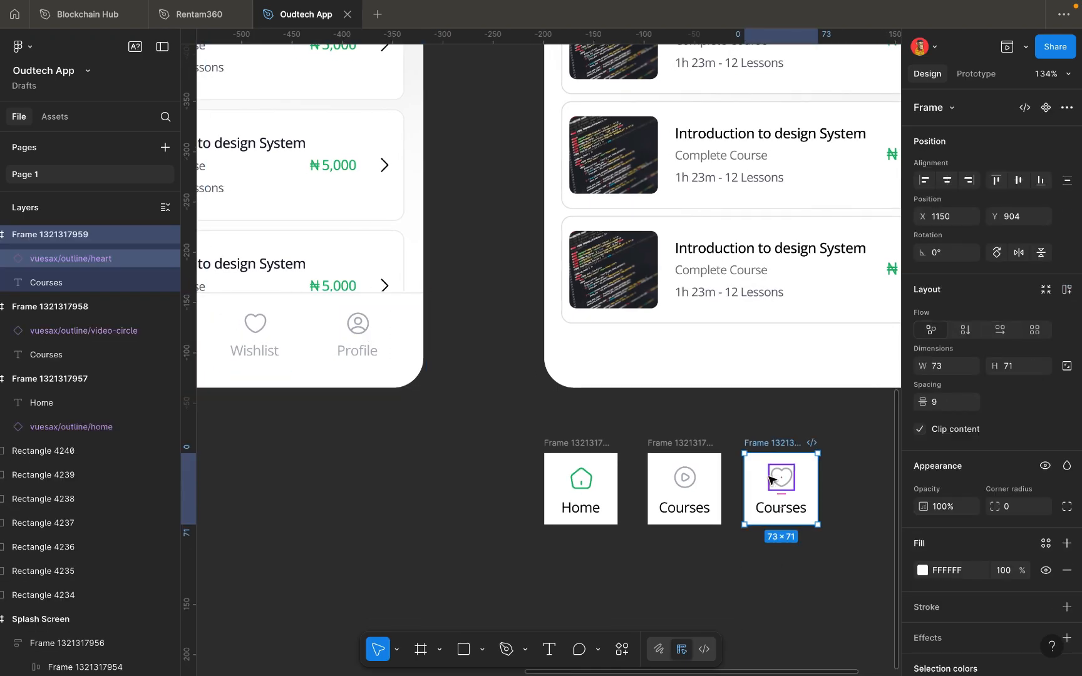
left_click_drag(774, 477, 862, 481)
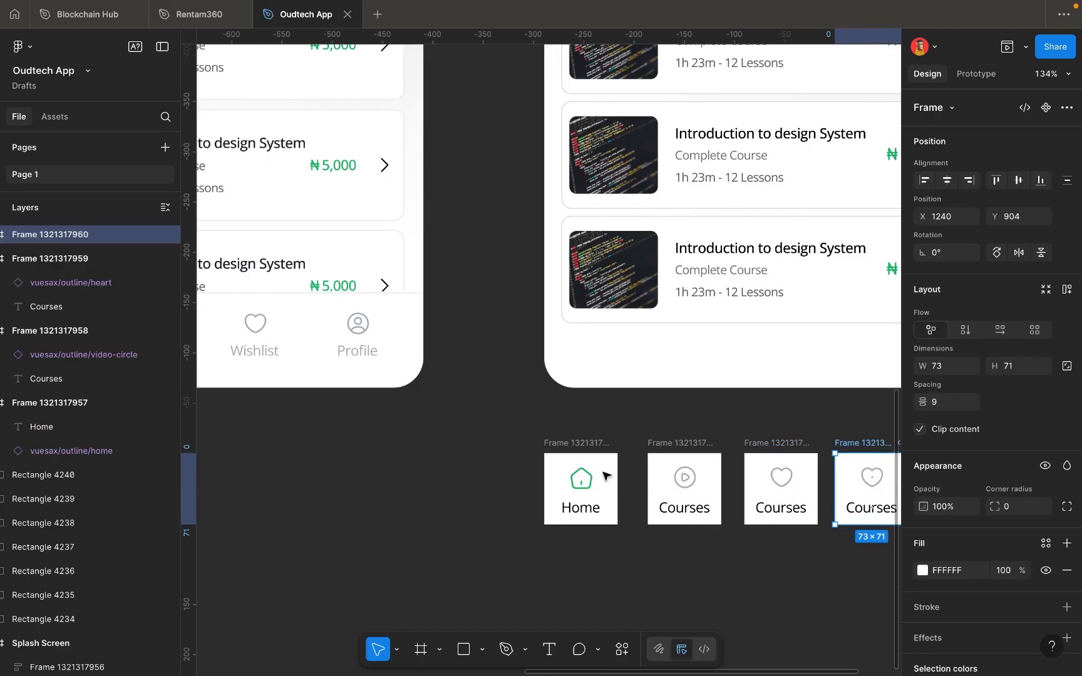
Copy the Profile icon out of the home screen's navigation bar to X 1265, Y 984, just below the fourth frame.
left_click(357, 330)
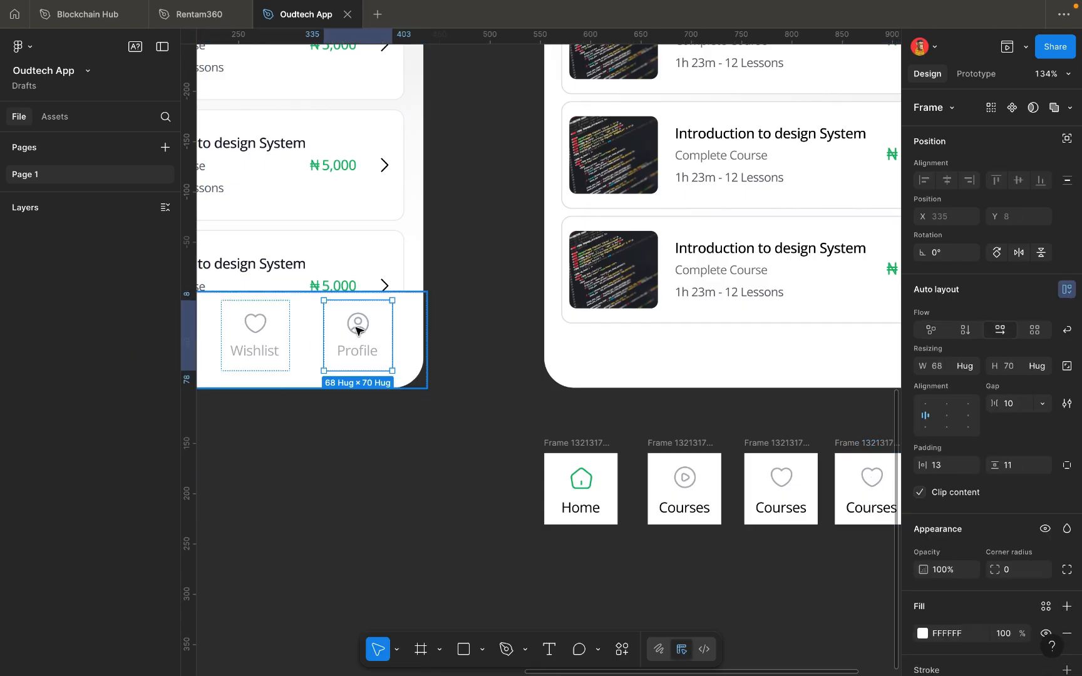
left_click(357, 330)
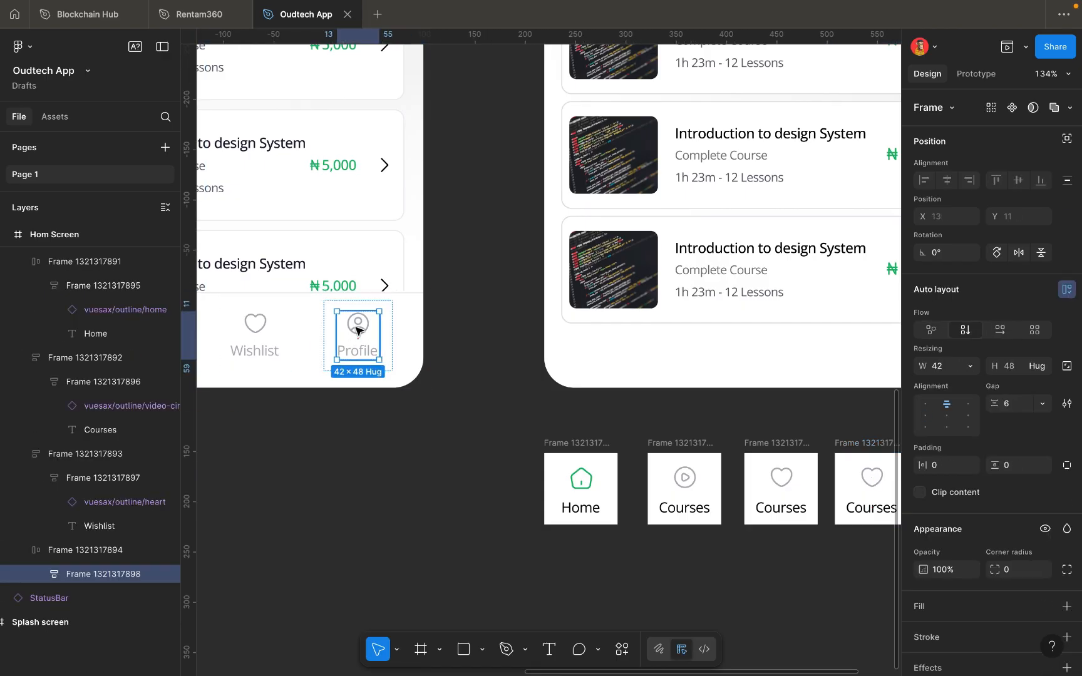
left_click(357, 331)
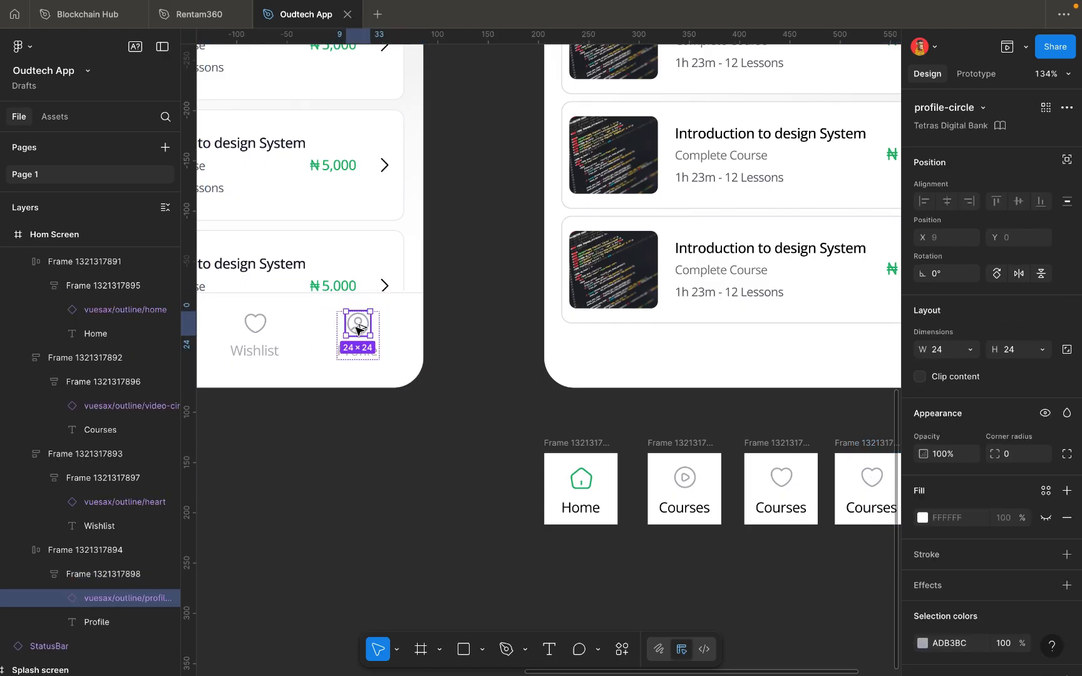
left_click_drag(358, 328, 871, 549)
scroll(871, 549, "right", 5)
scroll(870, 549, "down", 2)
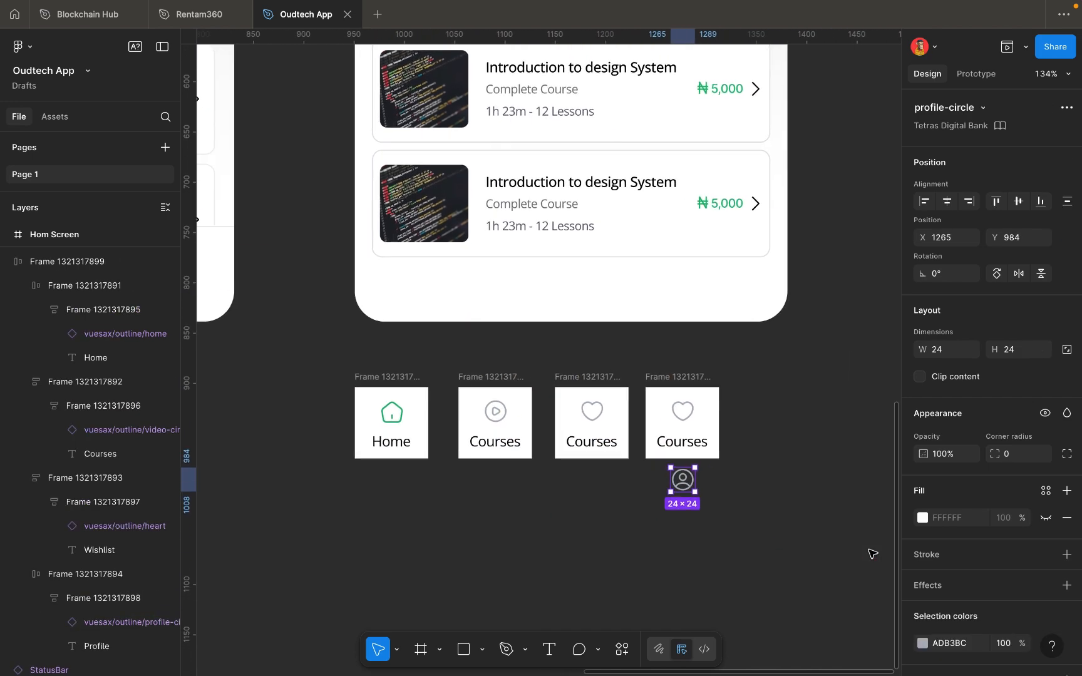
Replace the heart icon in the fourth frame with the copied profile icon, placed above the label at X 25, Y 12.
left_click(670, 413)
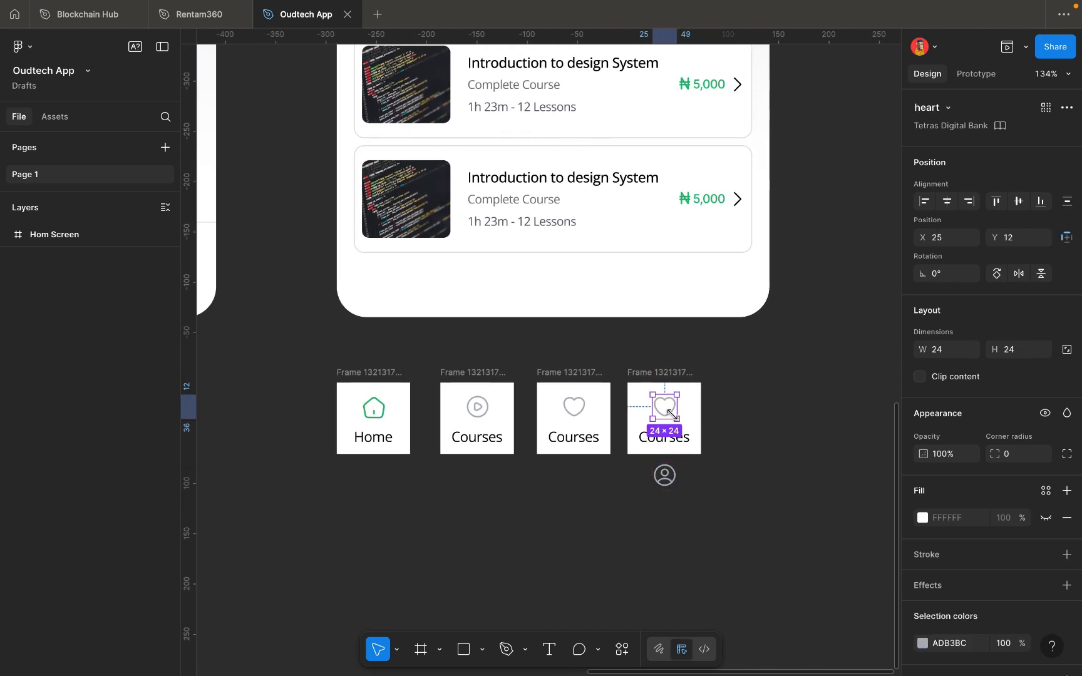
key("Delete")
left_click(662, 475)
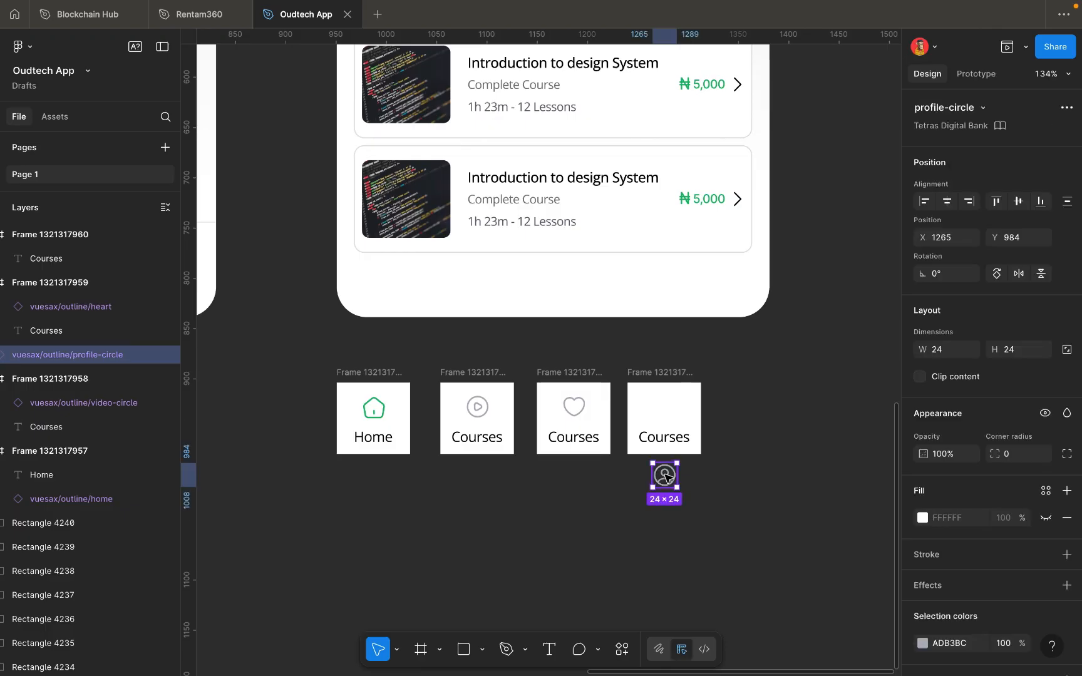
left_click_drag(665, 476, 666, 411)
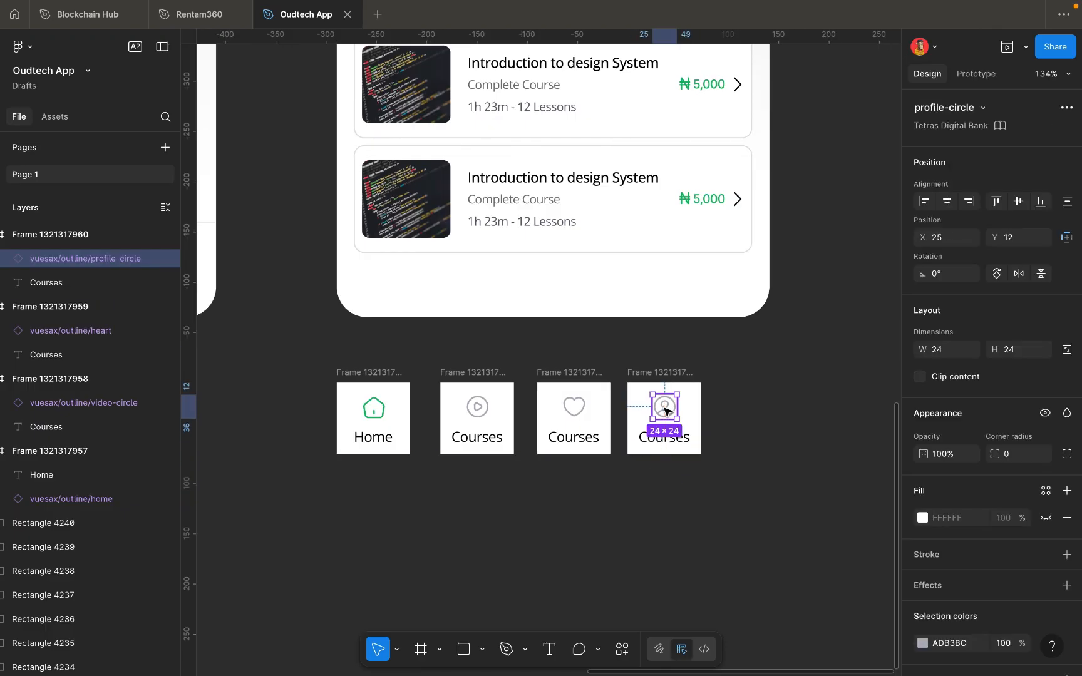
Change the fourth frame's label to "Profile" and centre it horizontally in the frame.
scroll(665, 412, "up", 5)
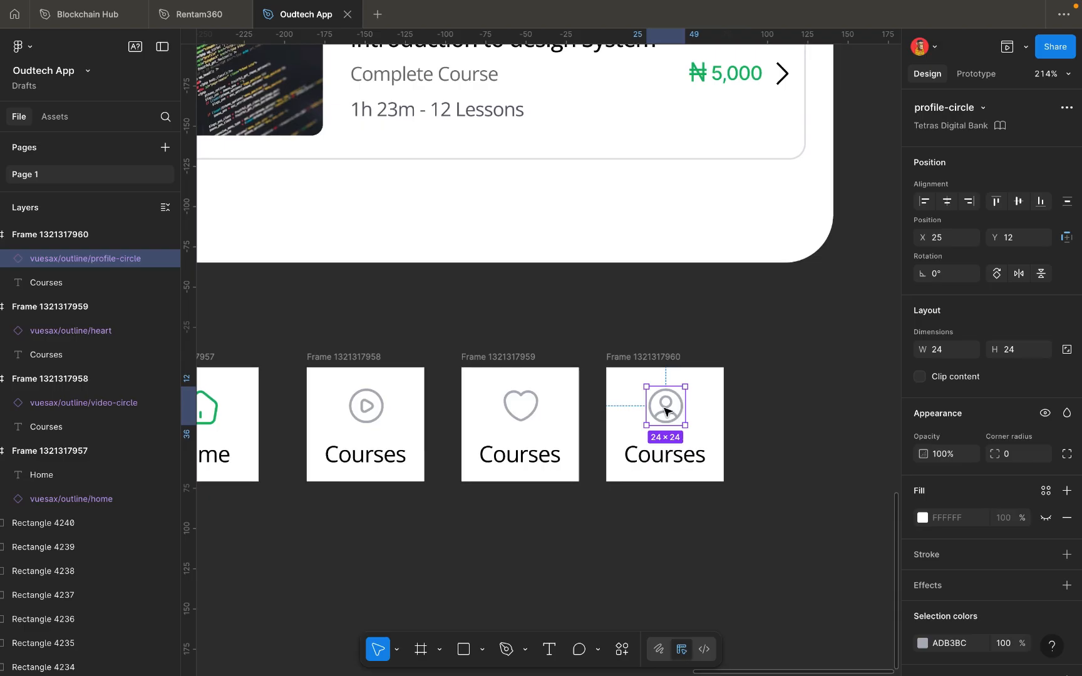
double_click(664, 454)
key("BackSpace")
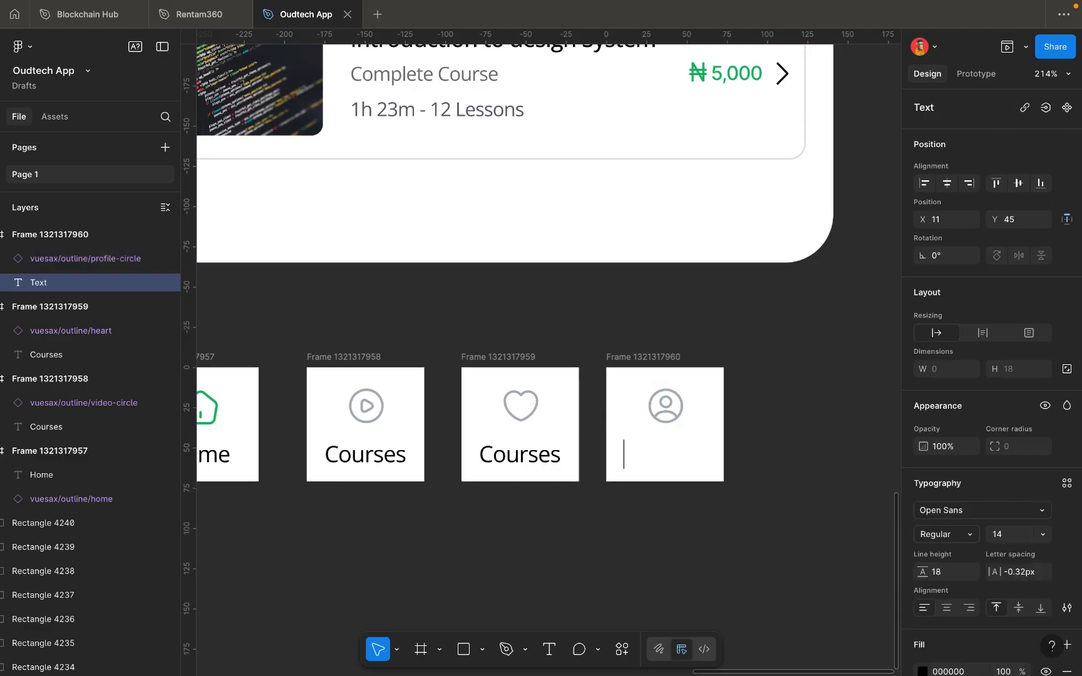
type("Pro")
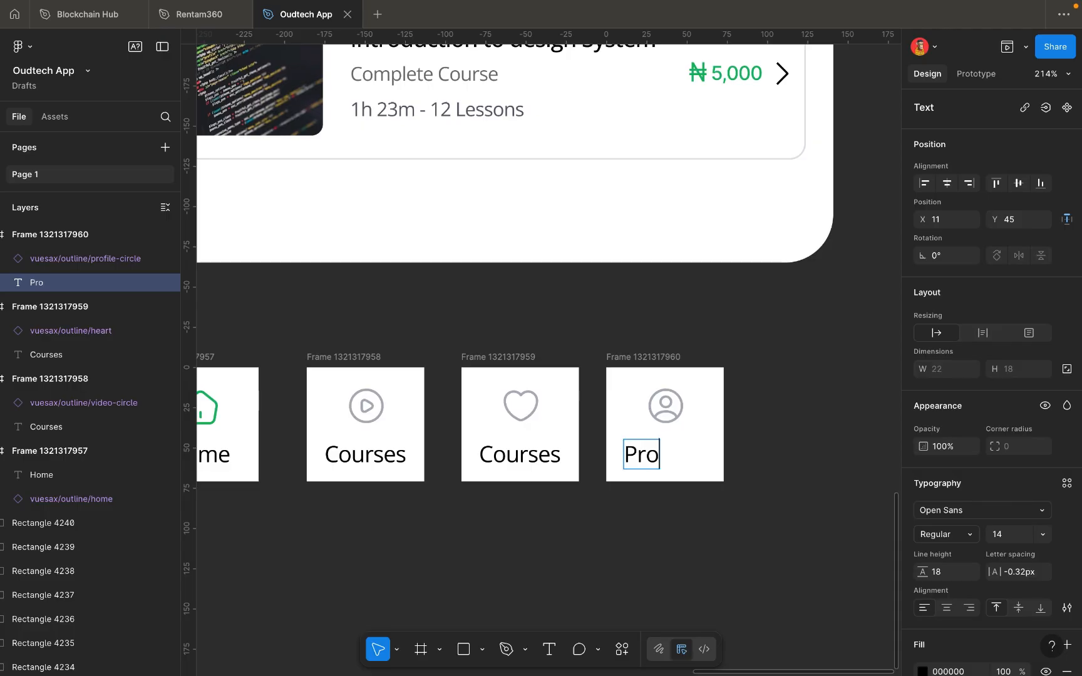
type("file")
key("Escape")
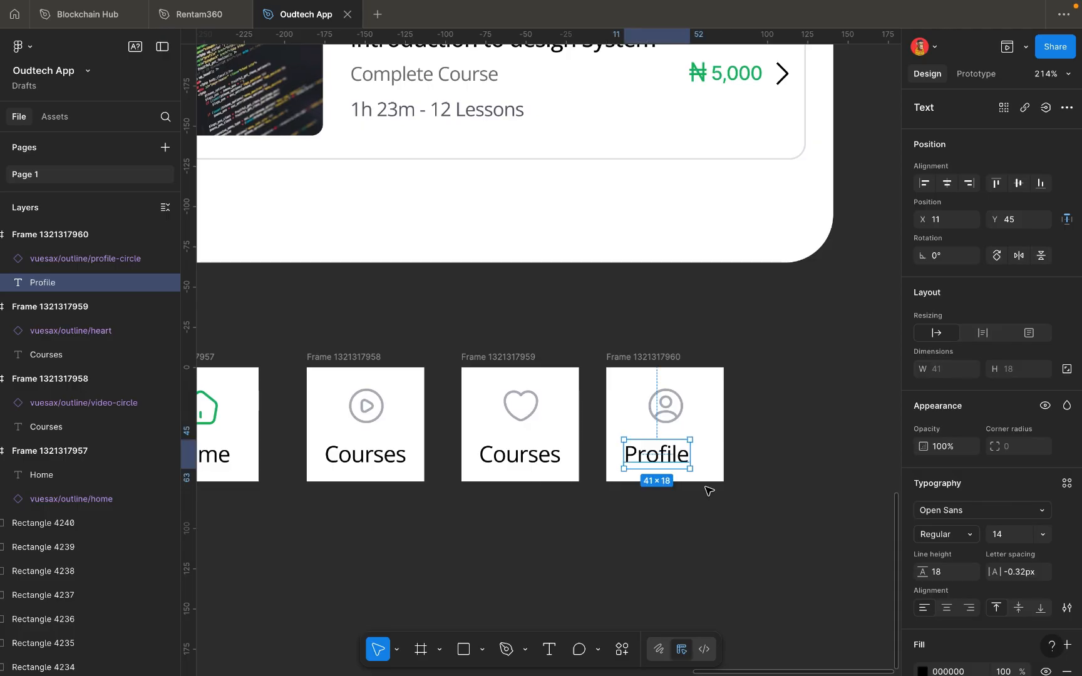
left_click(947, 183)
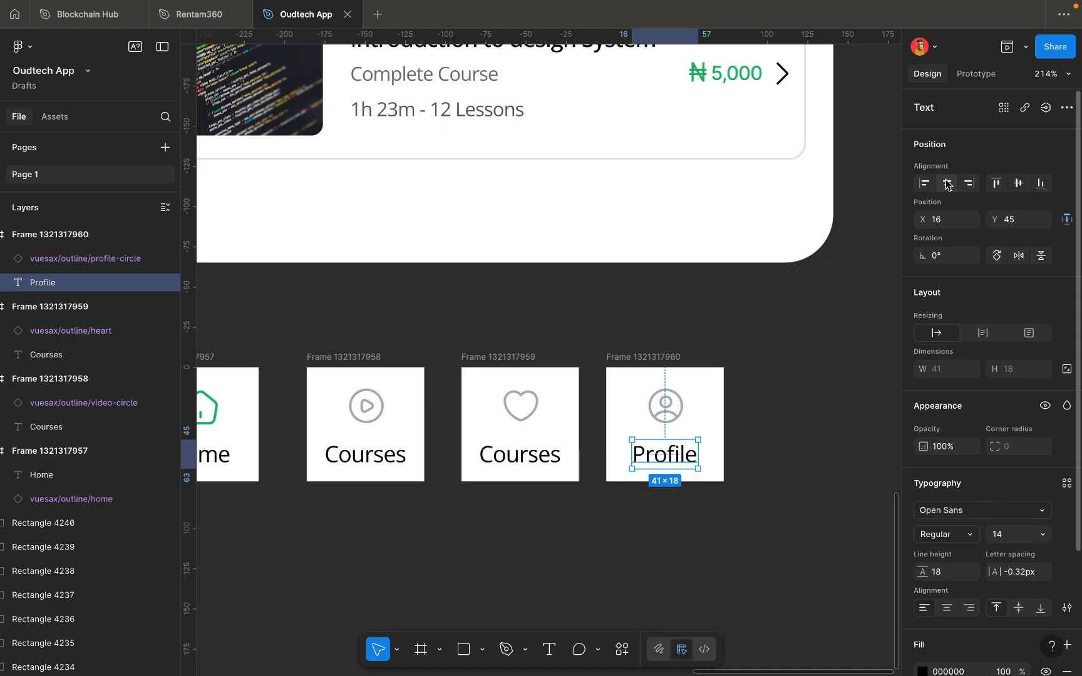
left_click(775, 429)
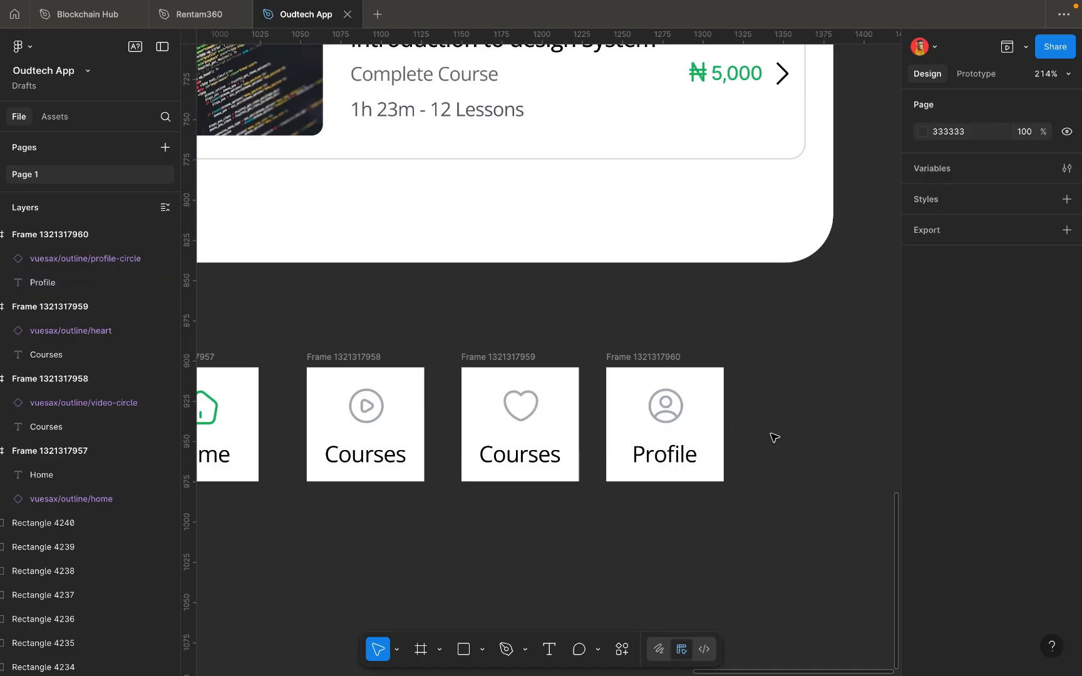
Place a horizontal ruler guide at 34 in the heart icon frame, and toggle the rulers' visibility.
scroll(780, 438, "down", 3)
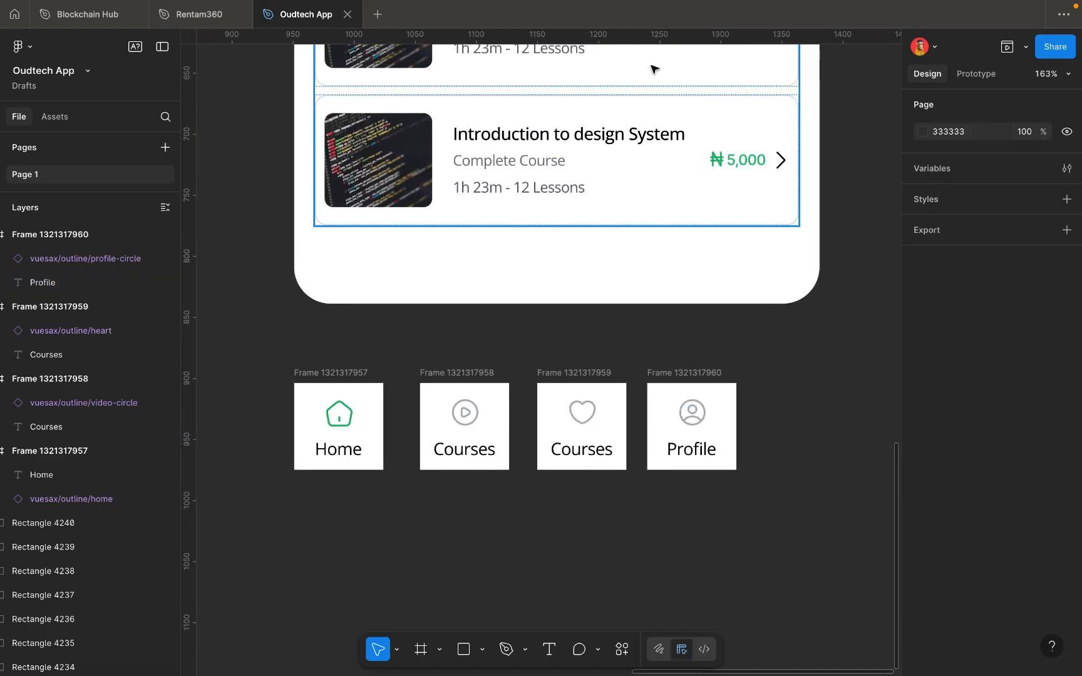
left_click_drag(646, 36, 608, 425)
scroll(607, 425, "up", 5)
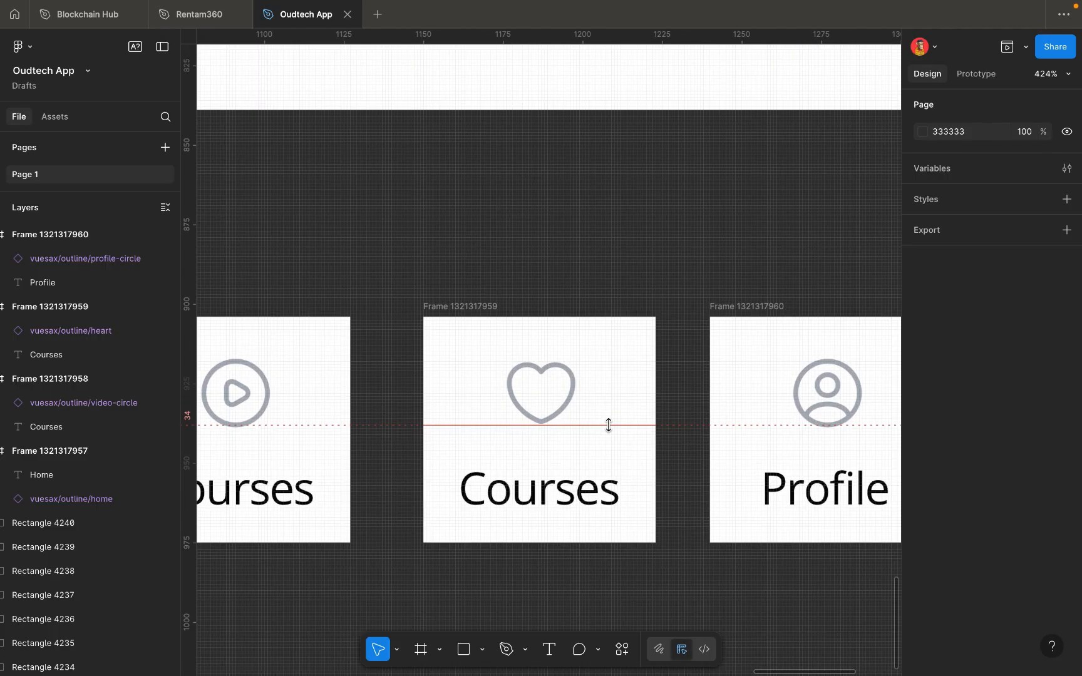
scroll(608, 425, "down", 4)
scroll(608, 425, "left", 3)
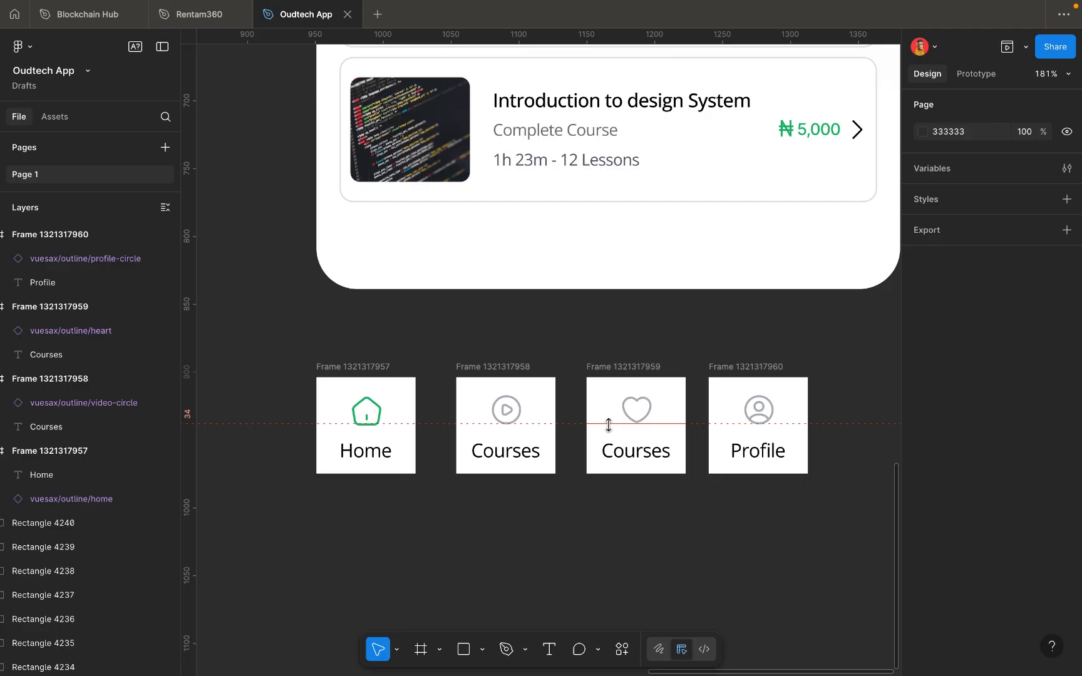
left_click_drag(607, 425, 608, 425)
key("shift+r")
key("shift+r")
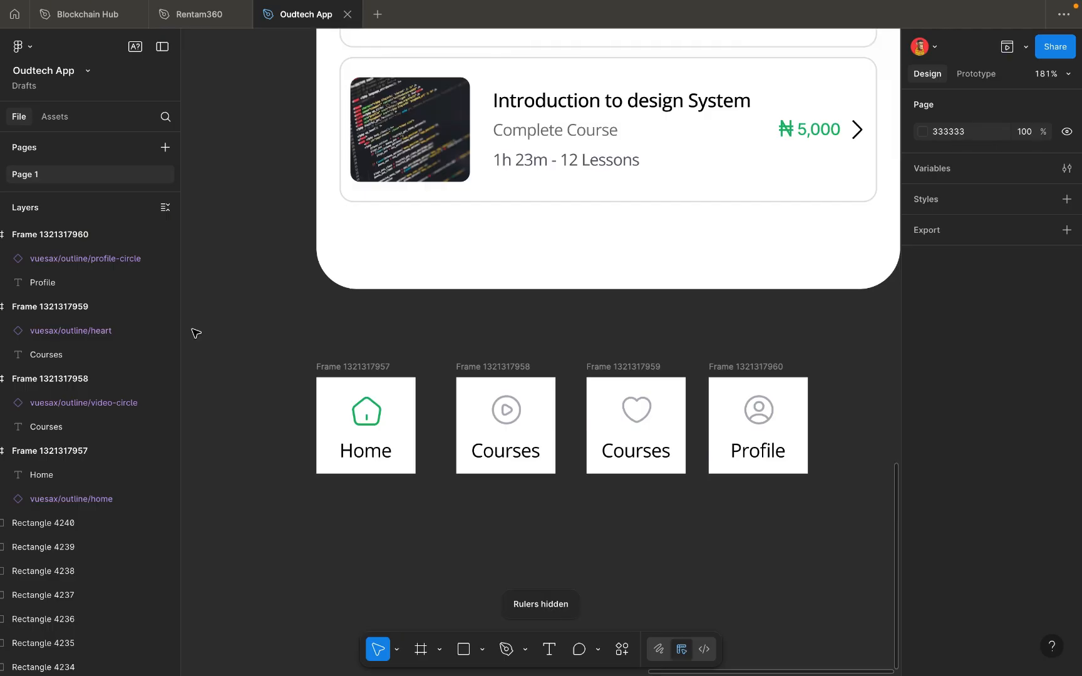
key("shift+r")
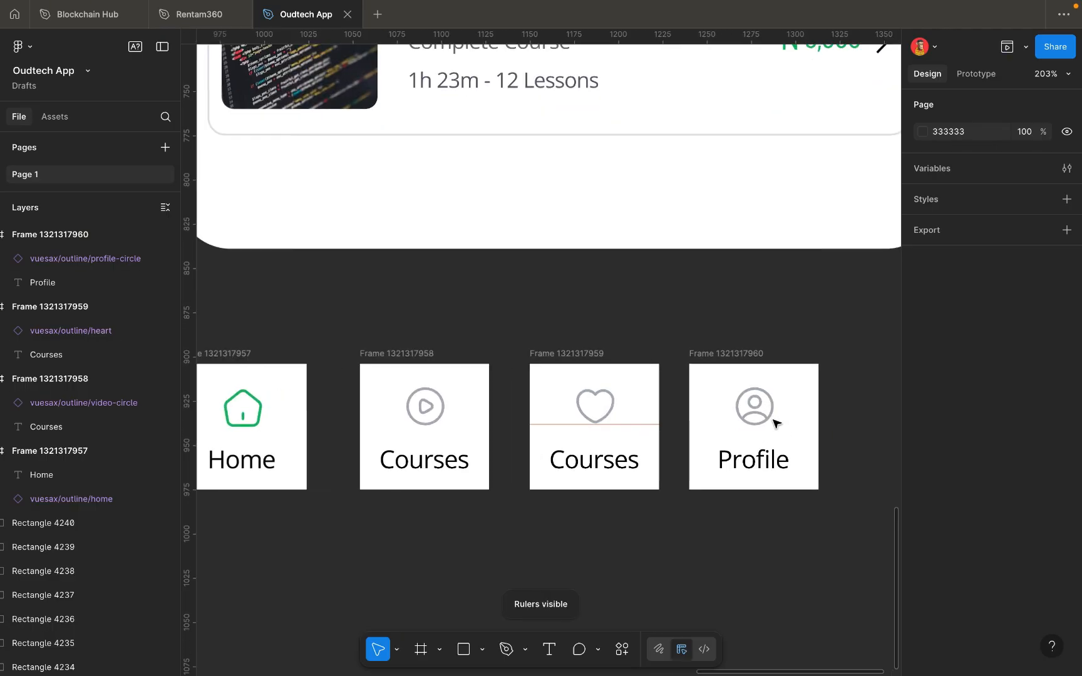
scroll(772, 422, "up", 5)
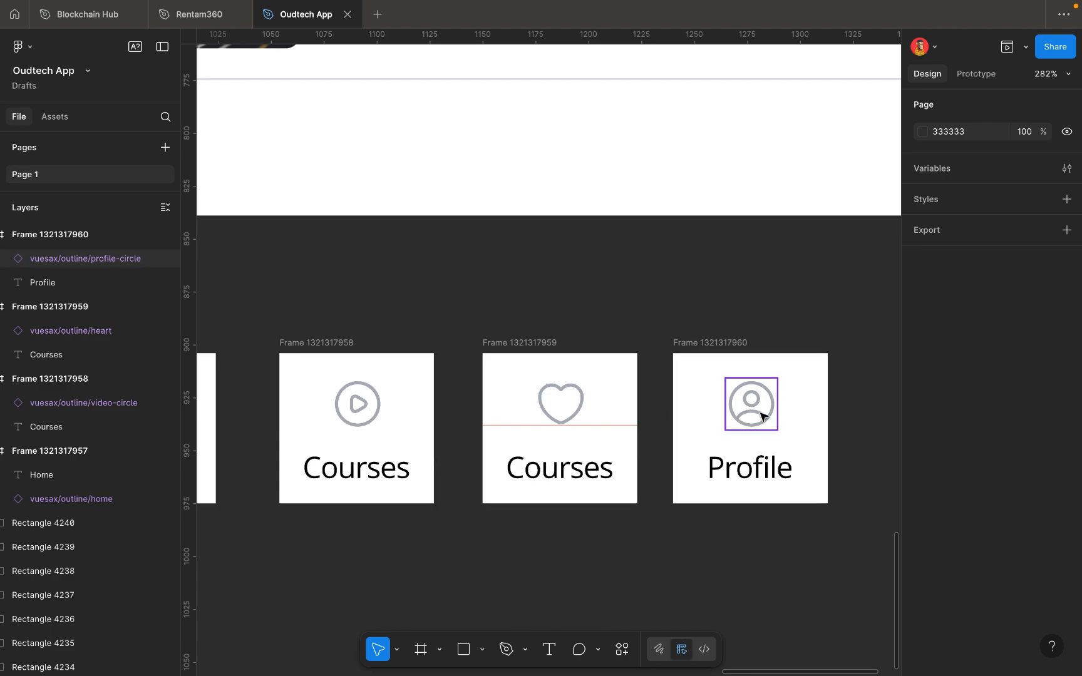
left_click(761, 415)
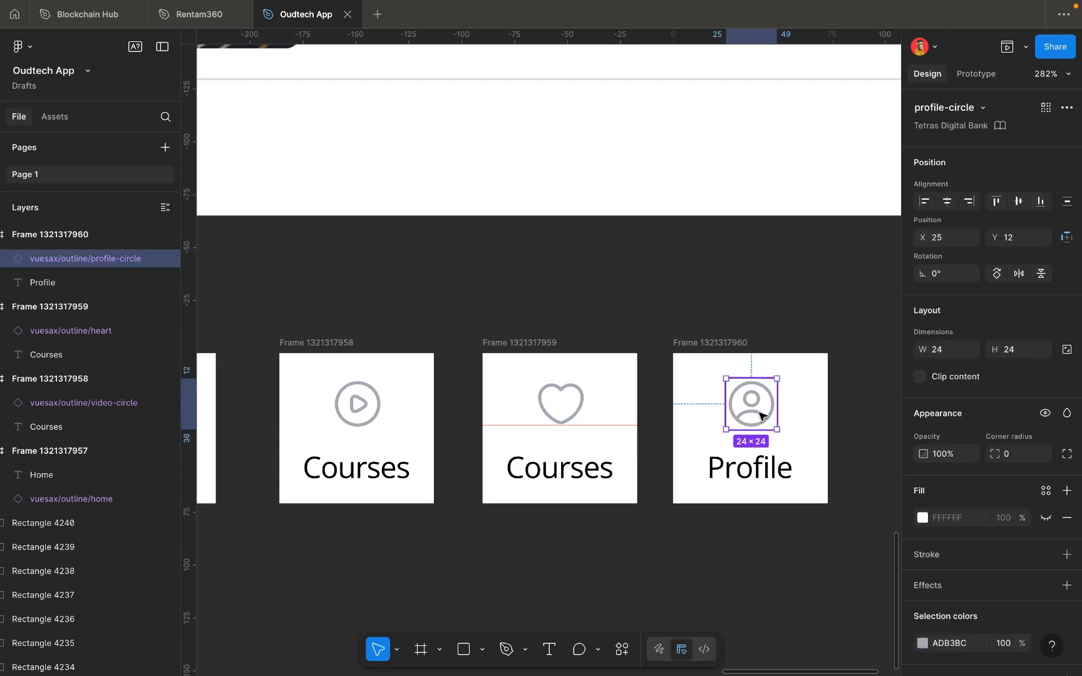
scroll(762, 415, "down", 5)
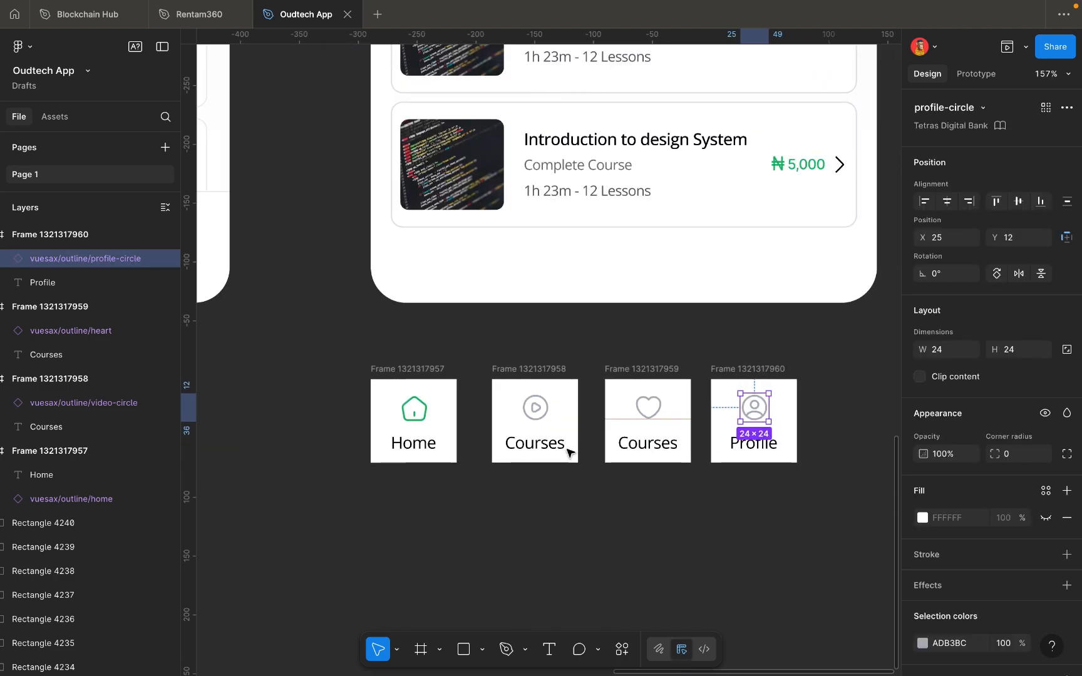
Change the label under the heart icon to "Wishlist" and centre it horizontally in its frame.
double_click(645, 439)
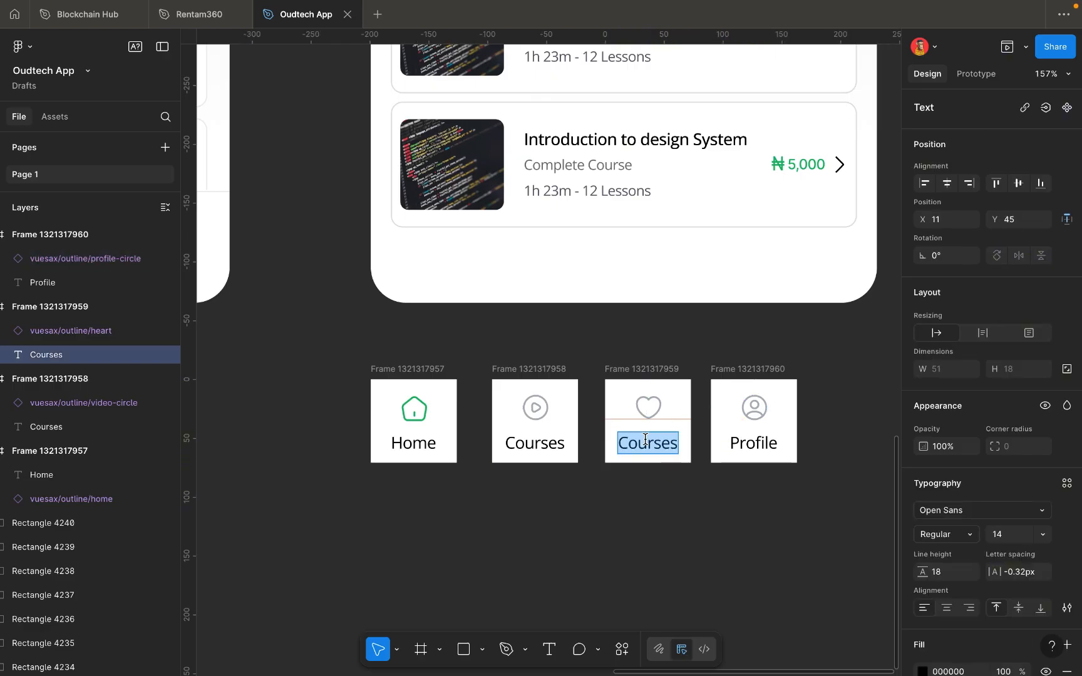
key("BackSpace")
type("Wi")
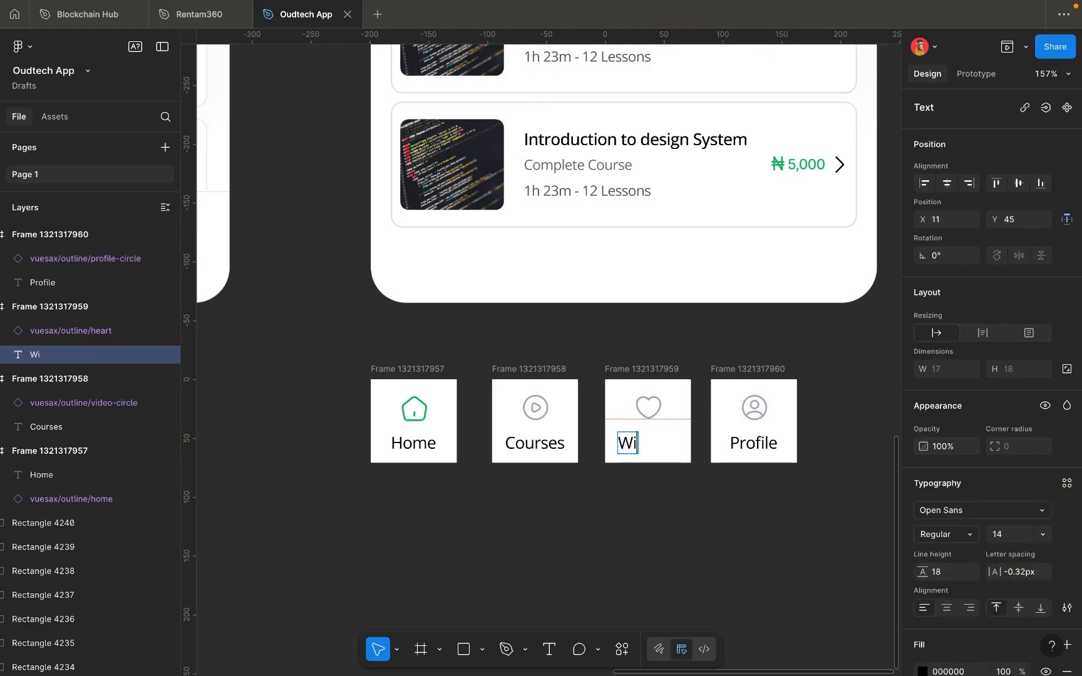
type("shlish")
key("BackSpace")
type("t")
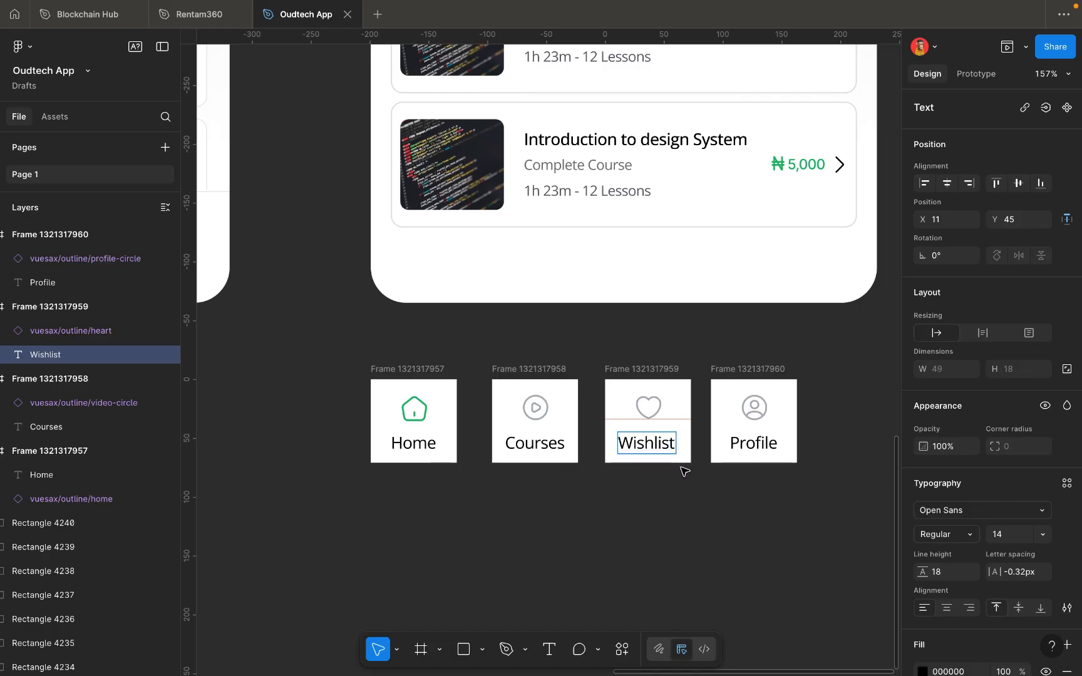
key("Escape")
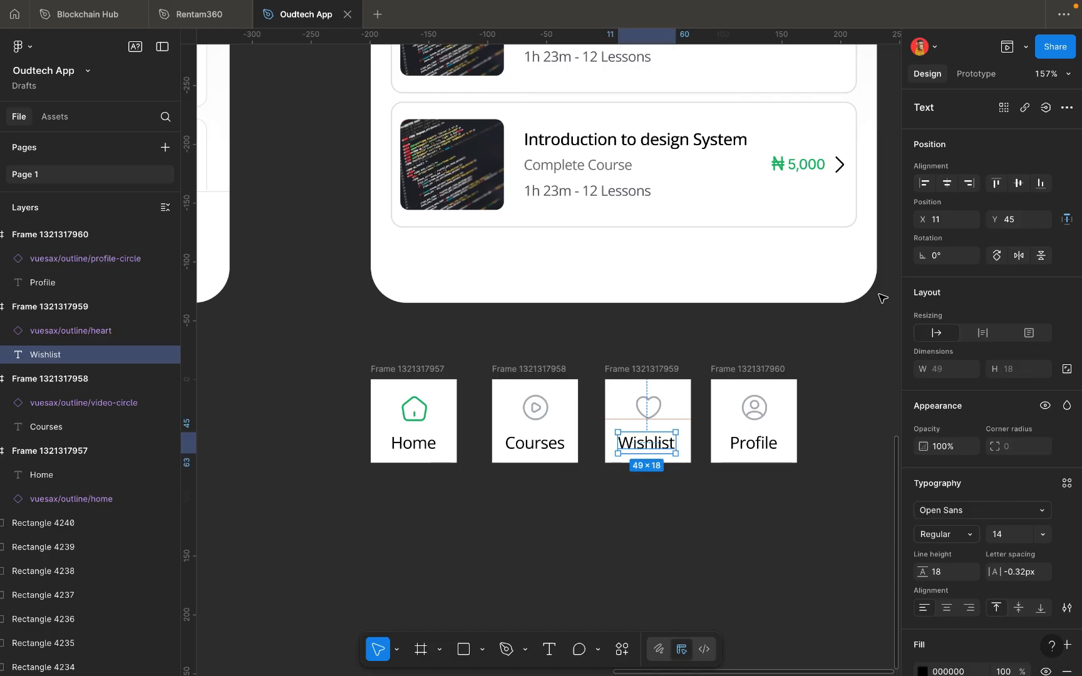
left_click(948, 181)
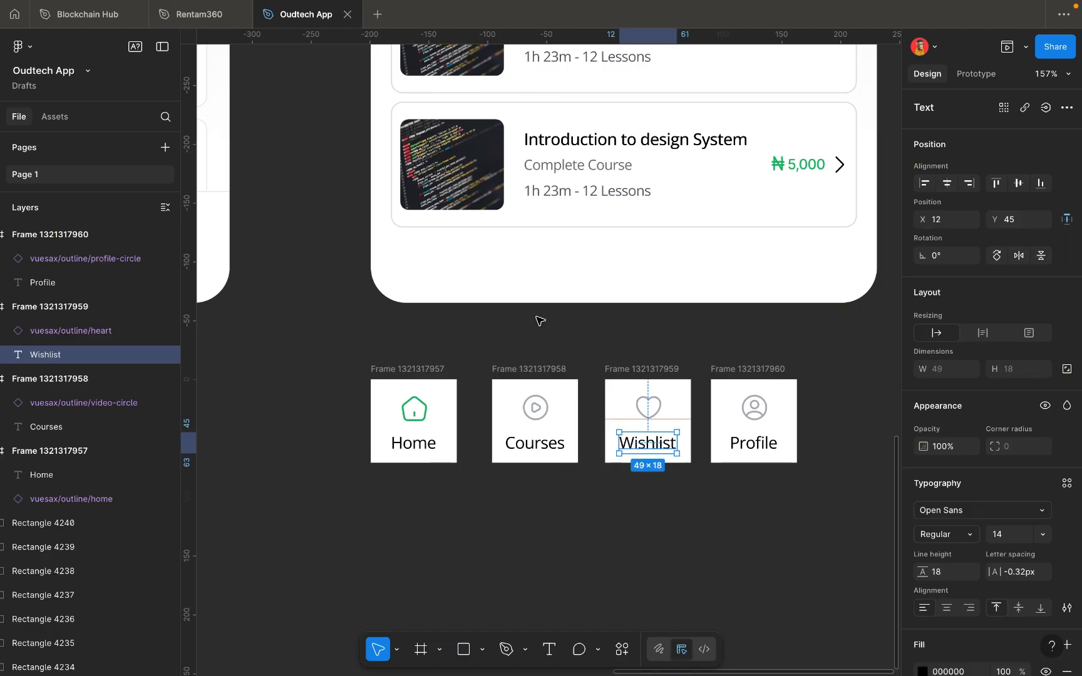
left_click(738, 482)
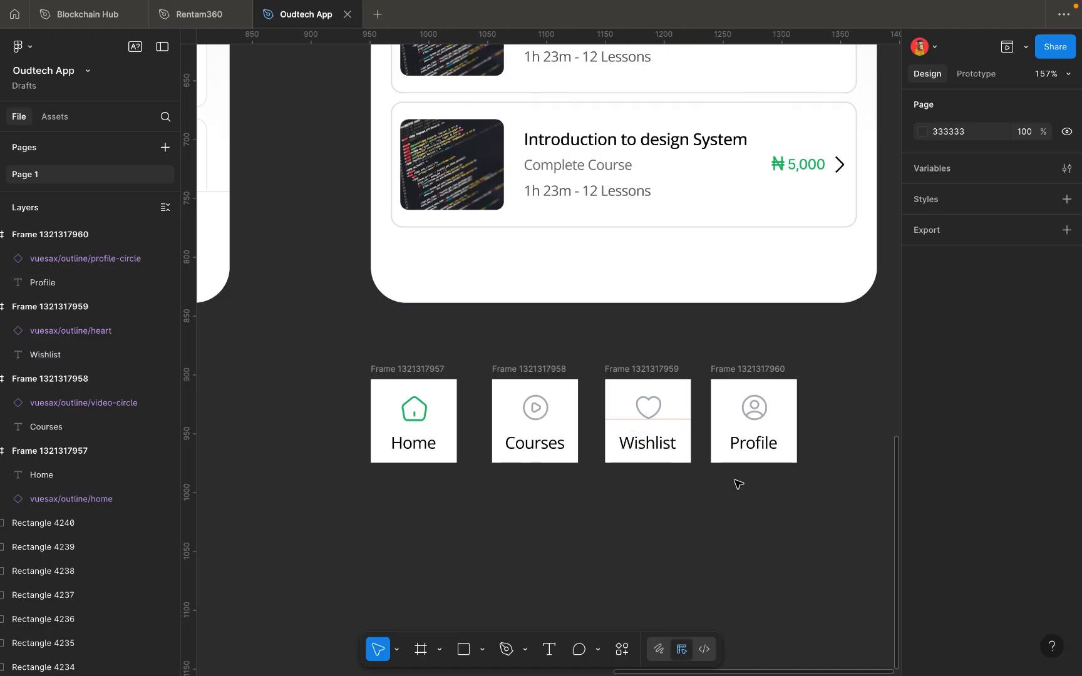
Remove the horizontal ruler guide from the Wishlist frame.
left_click(438, 368)
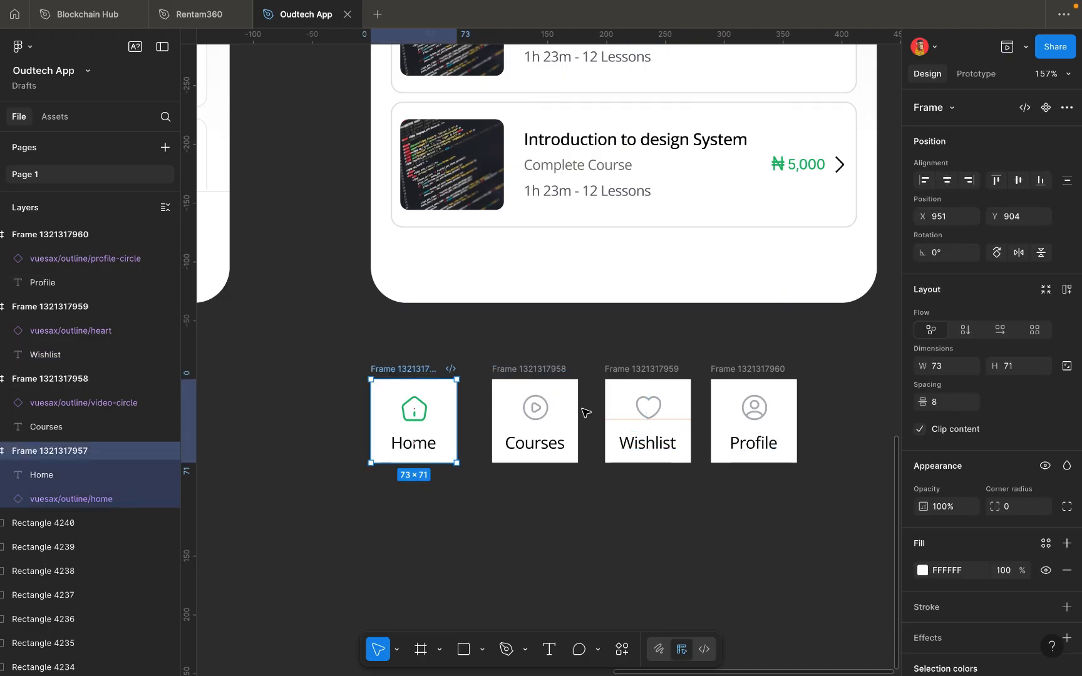
key("Escape")
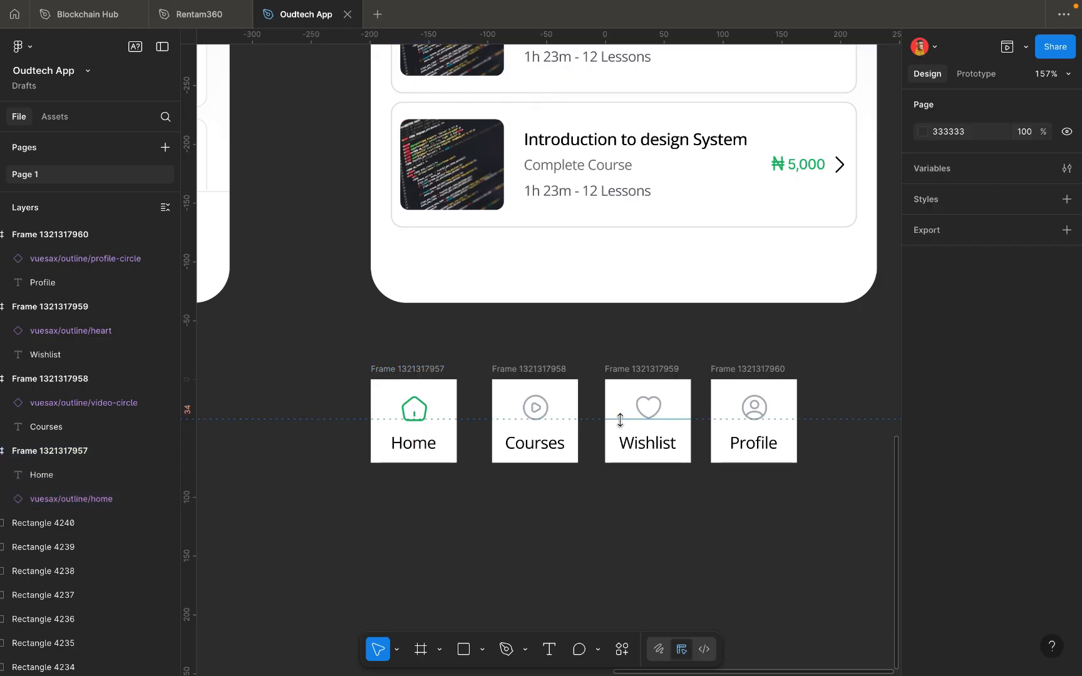
left_click(619, 420)
Combine the Home, Courses, Wishlist and Profile frames into one horizontal auto layout row.
left_click(408, 370)
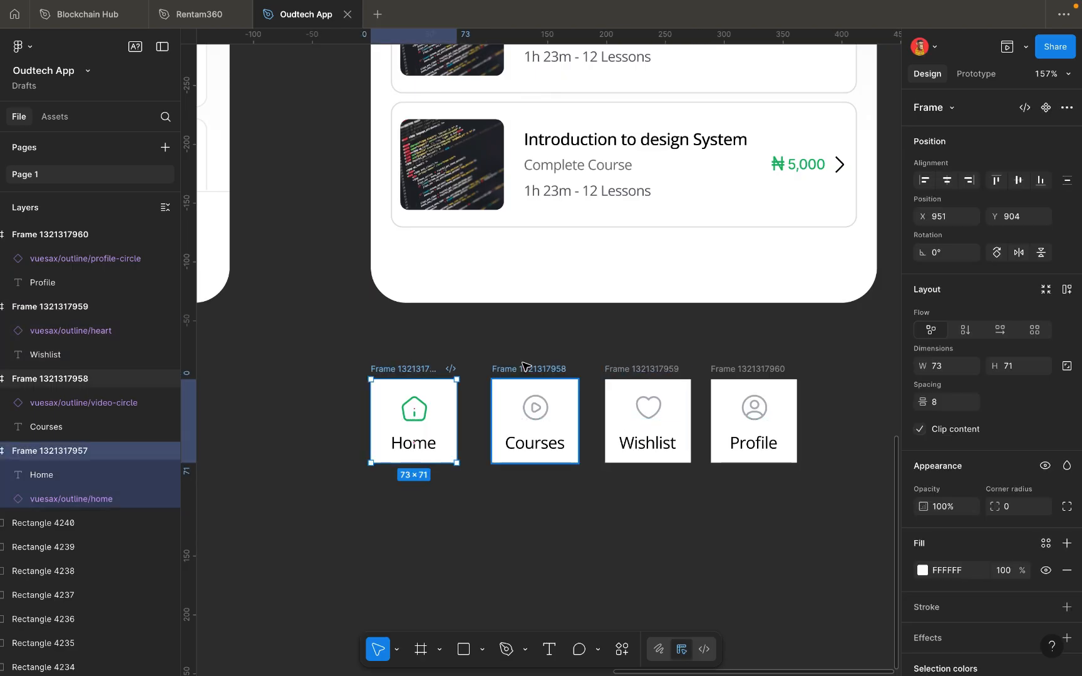
left_click(628, 369, "shift")
left_click(734, 368, "shift")
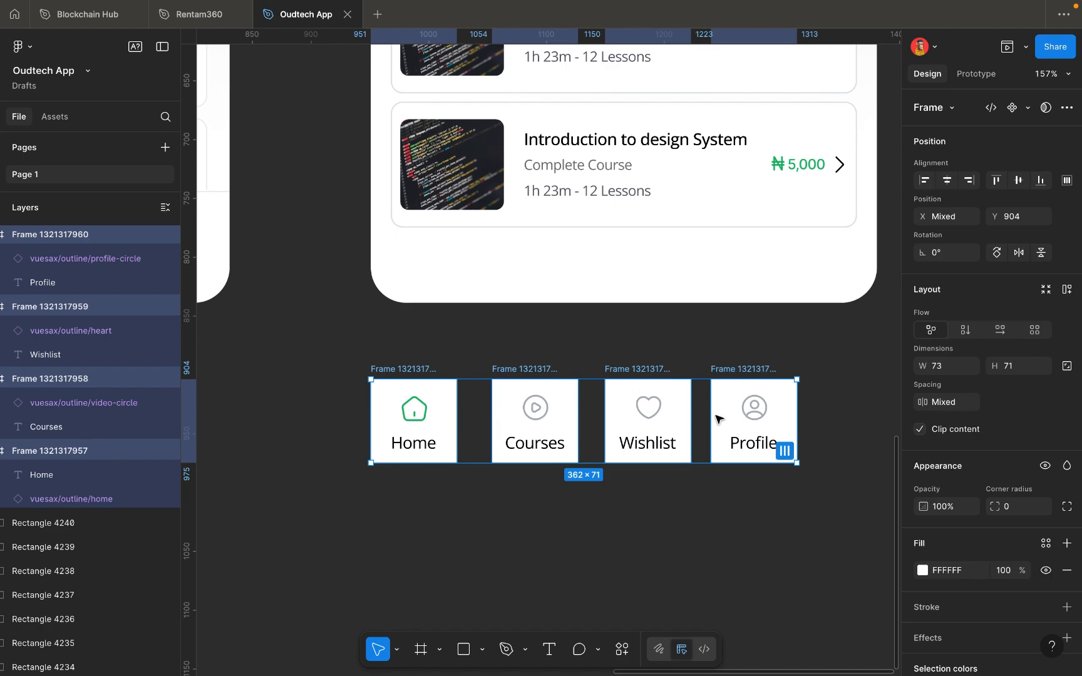
scroll(601, 414, "up", 3)
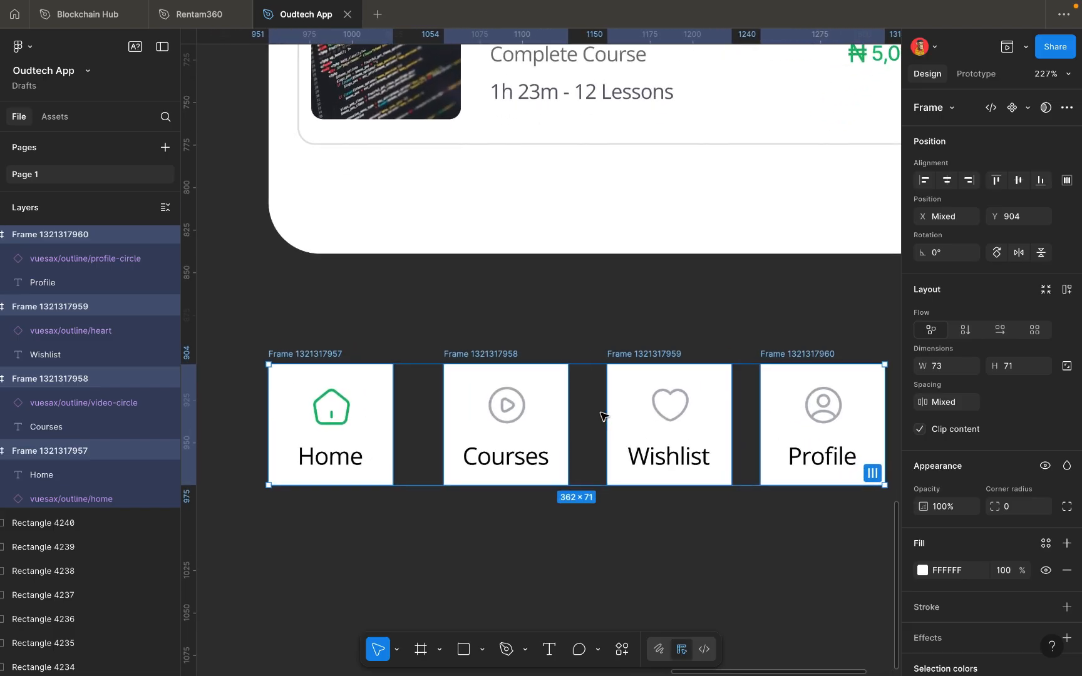
scroll(603, 416, "down", 4)
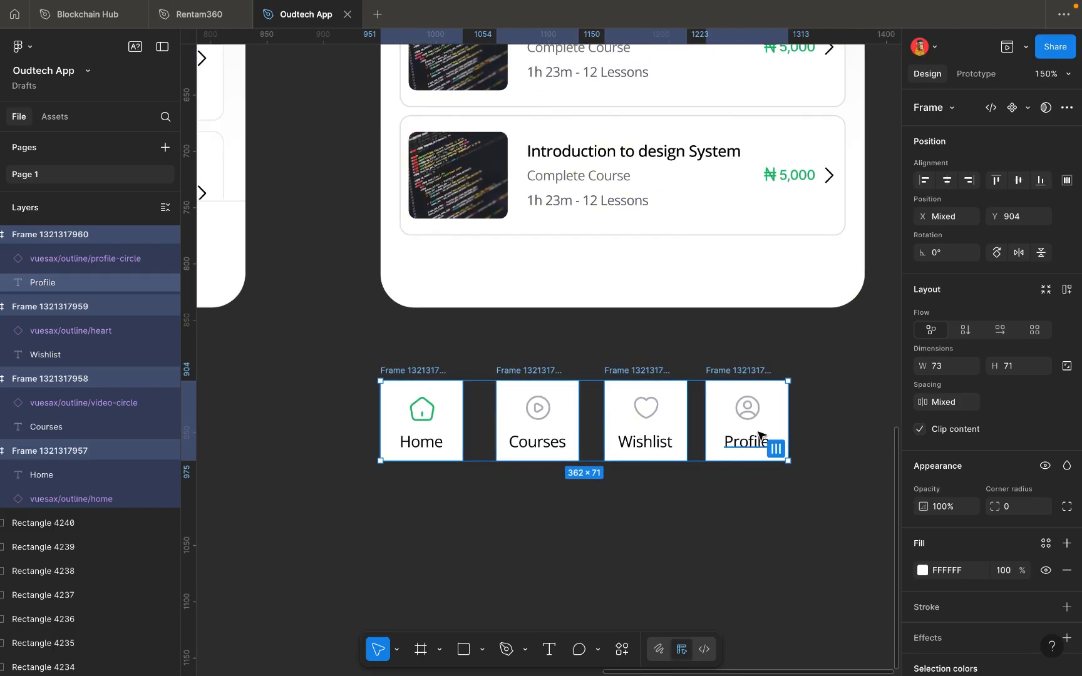
key("shift+a")
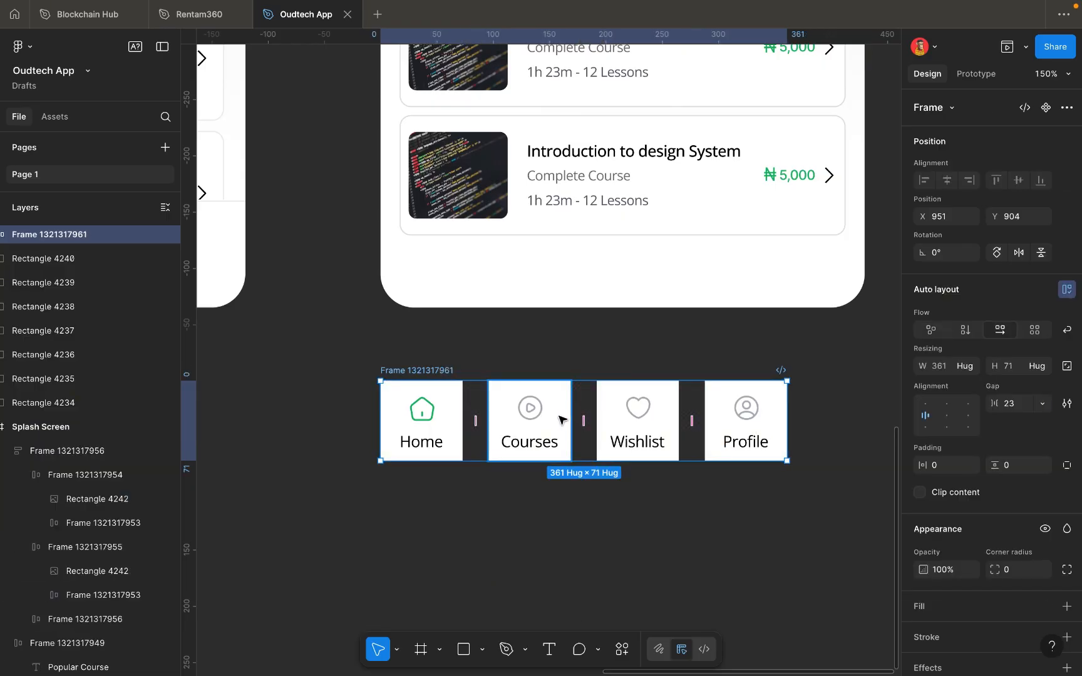
Move the navigation row up to X 974, Y 863, just below the new home screen.
left_click_drag(556, 416, 582, 373)
scroll(582, 374, "down", 10)
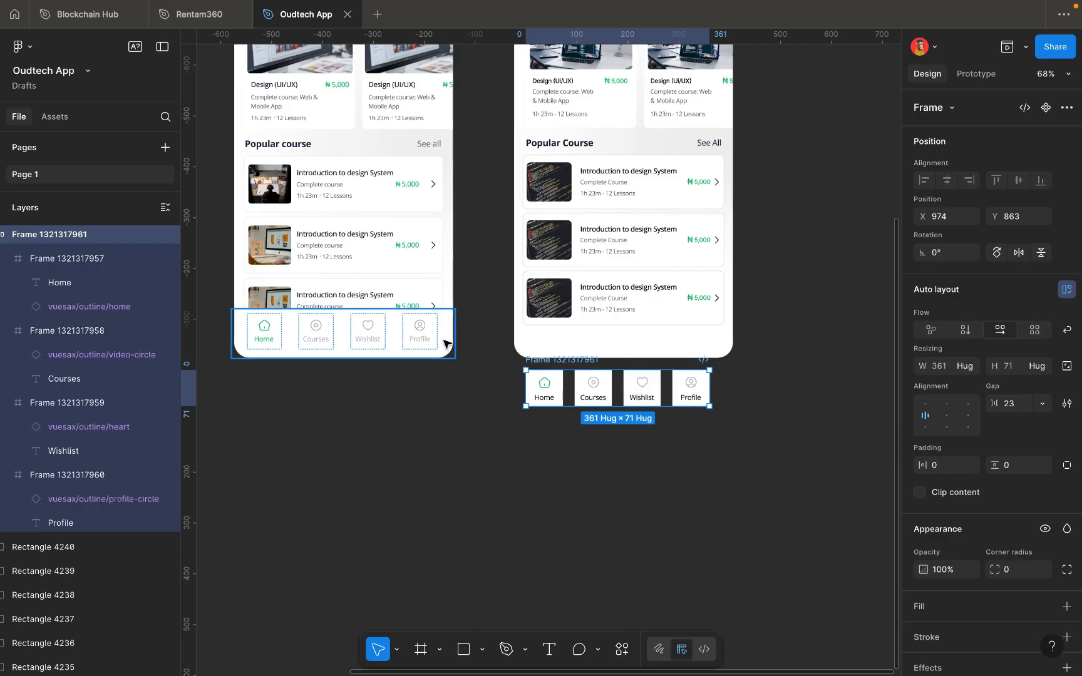
scroll(726, 379, "up", 5)
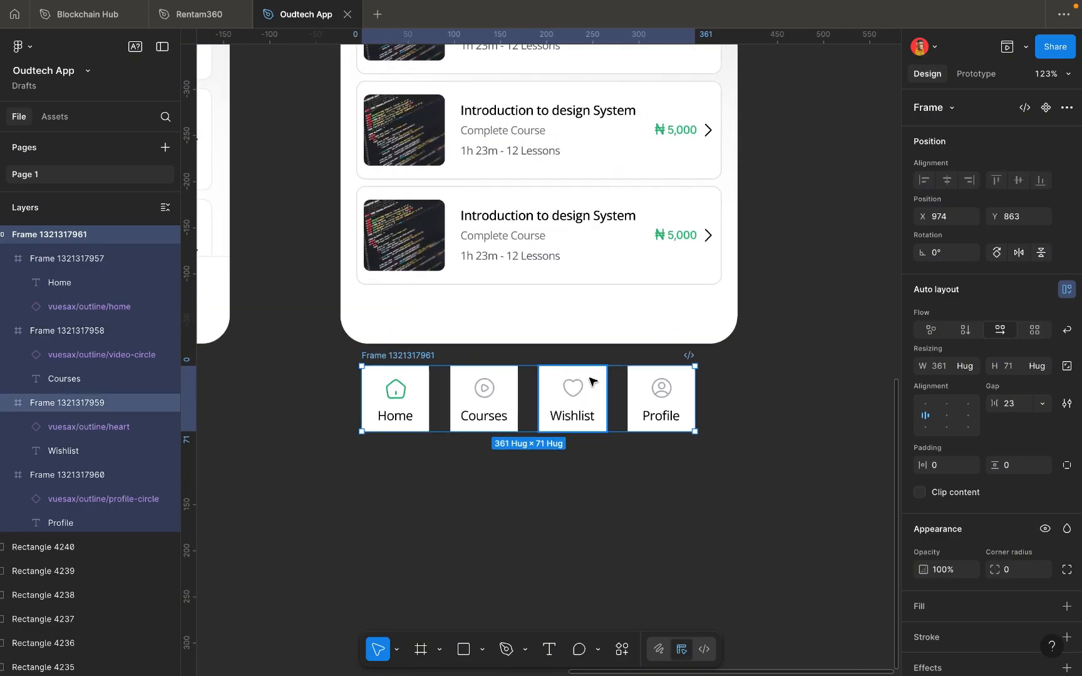
Set the navigation row's horizontal padding to 29.
scroll(588, 380, "up", 6)
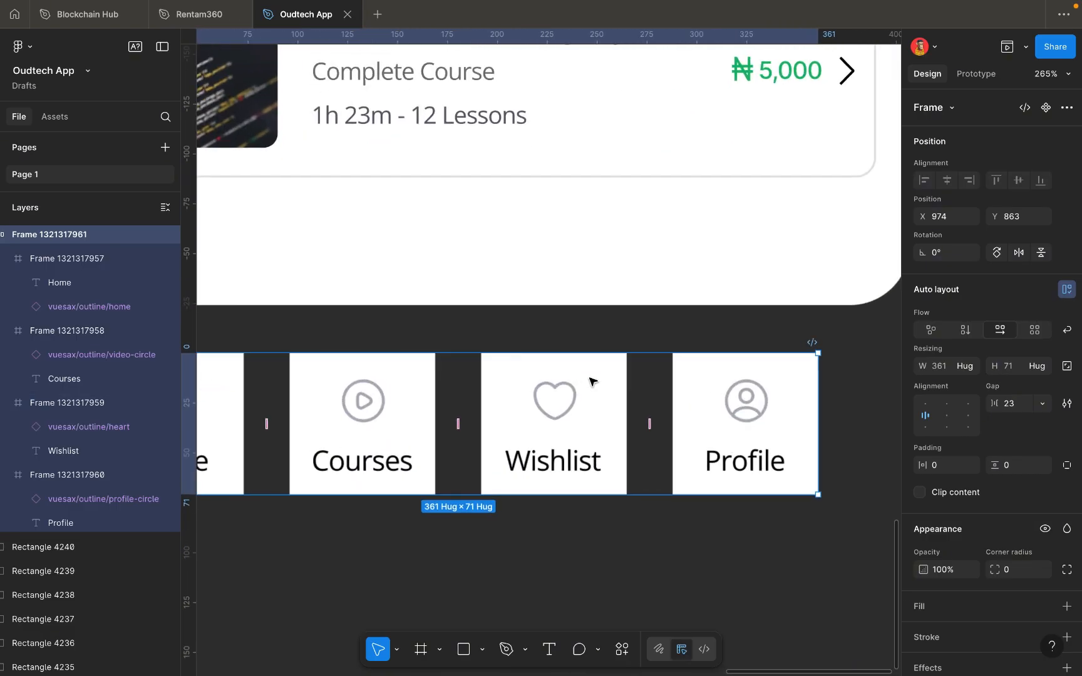
left_click(944, 467)
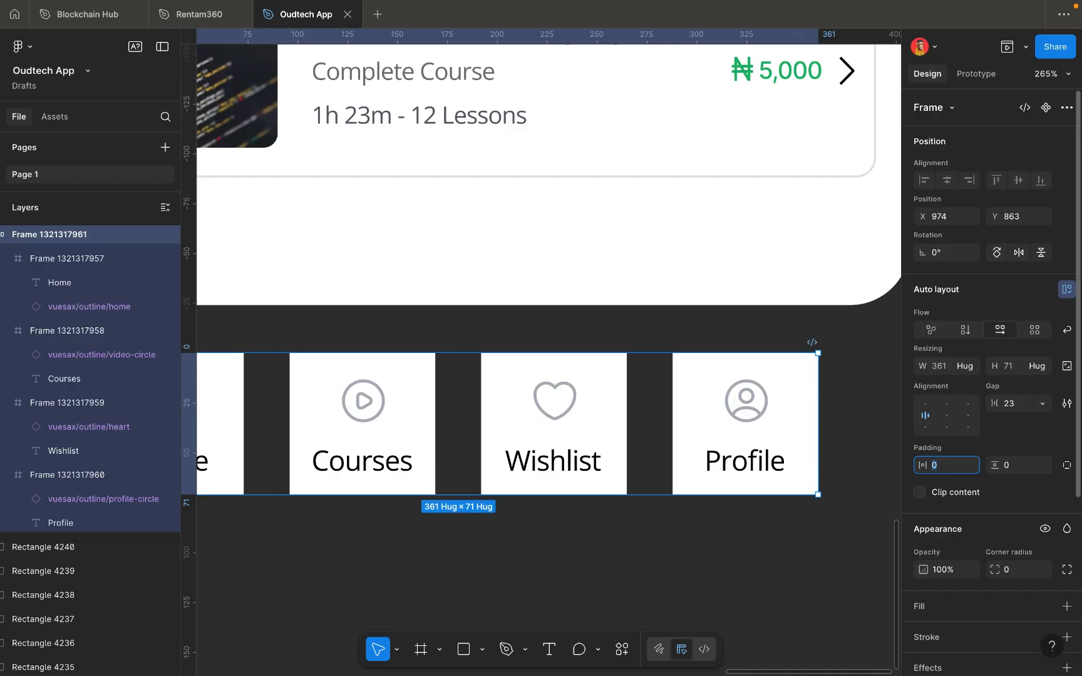
key("Up")
key("Up")
key("Up")
key("Up")
key("Up")
key("Up")
key("Up")
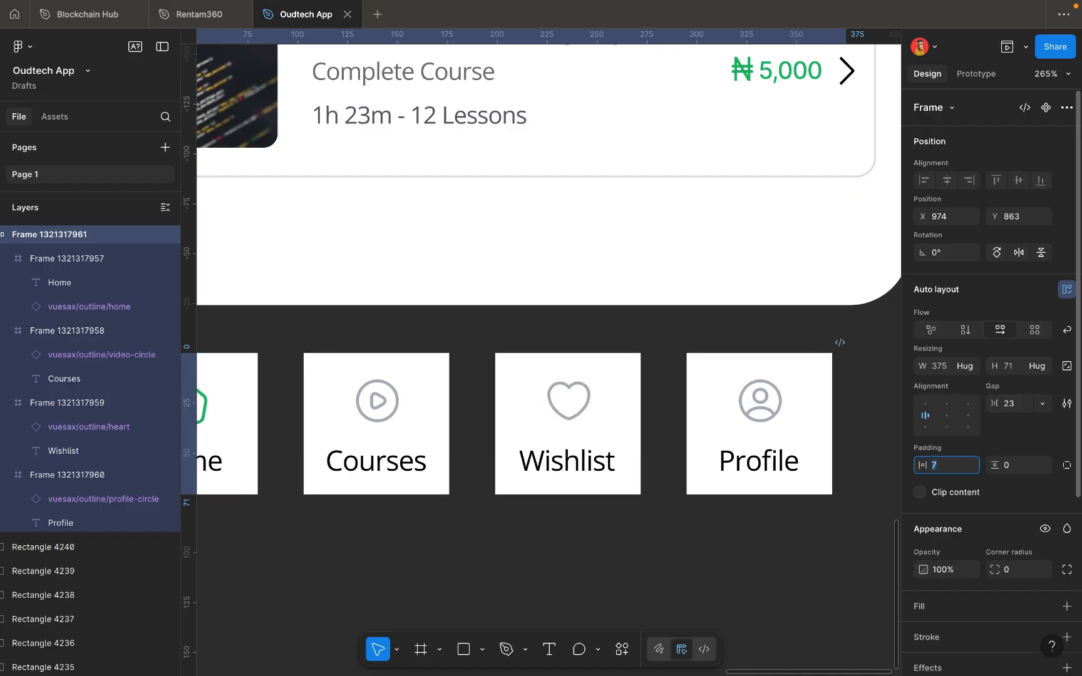
key("Up")
key("Up")
key("Up")
key("Up")
key("Up")
key("Up")
key("Up")
key("Up")
key("Up")
key("Up")
key("Up")
key("Up")
key("Up")
key("Up")
key("Up")
key("Up")
key("Up")
key("Up")
key("Up")
key("Up")
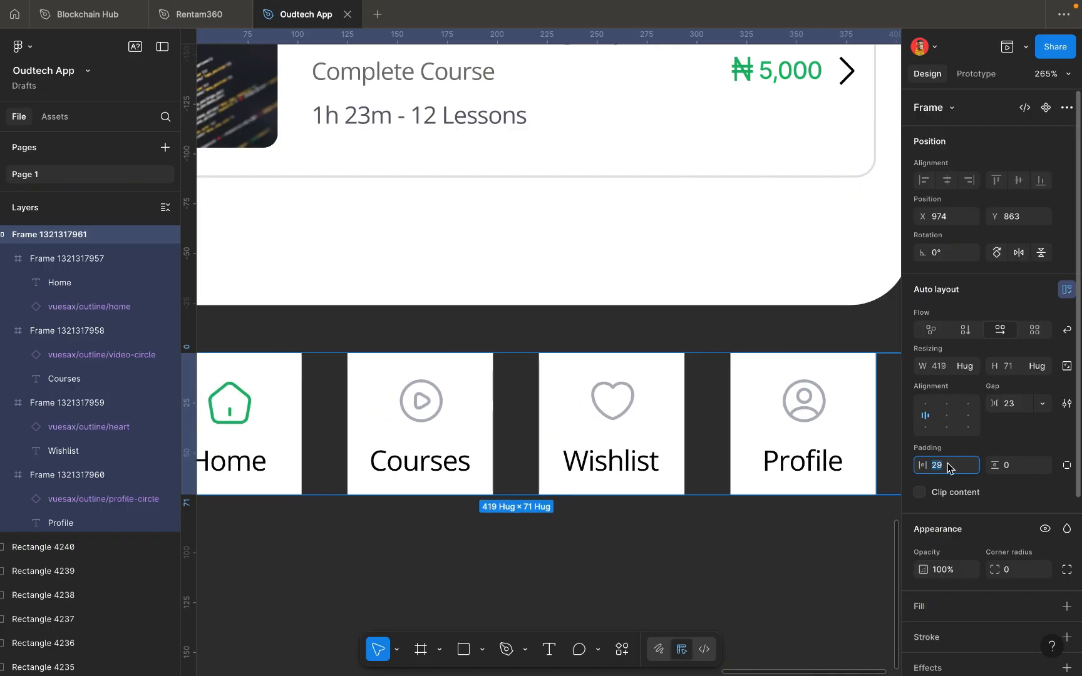
Move the navigation row to X 951, keeping Y 863, so its left edge lines up with the new home screen.
left_click(840, 365)
scroll(842, 367, "down", 1)
scroll(840, 365, "down", 5)
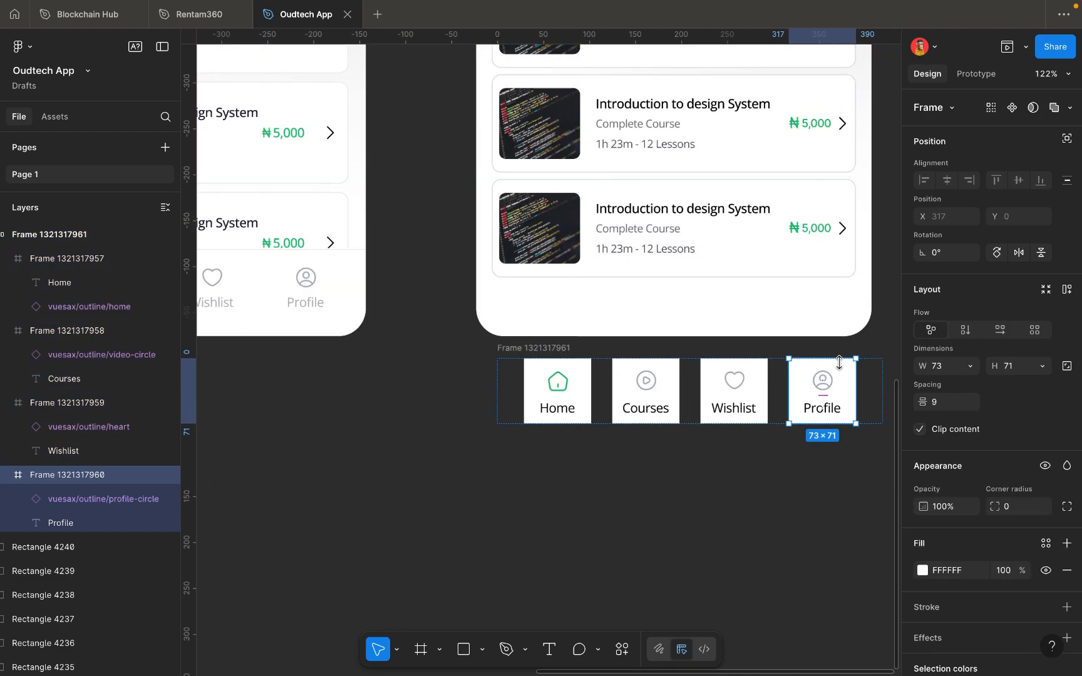
left_click(811, 449)
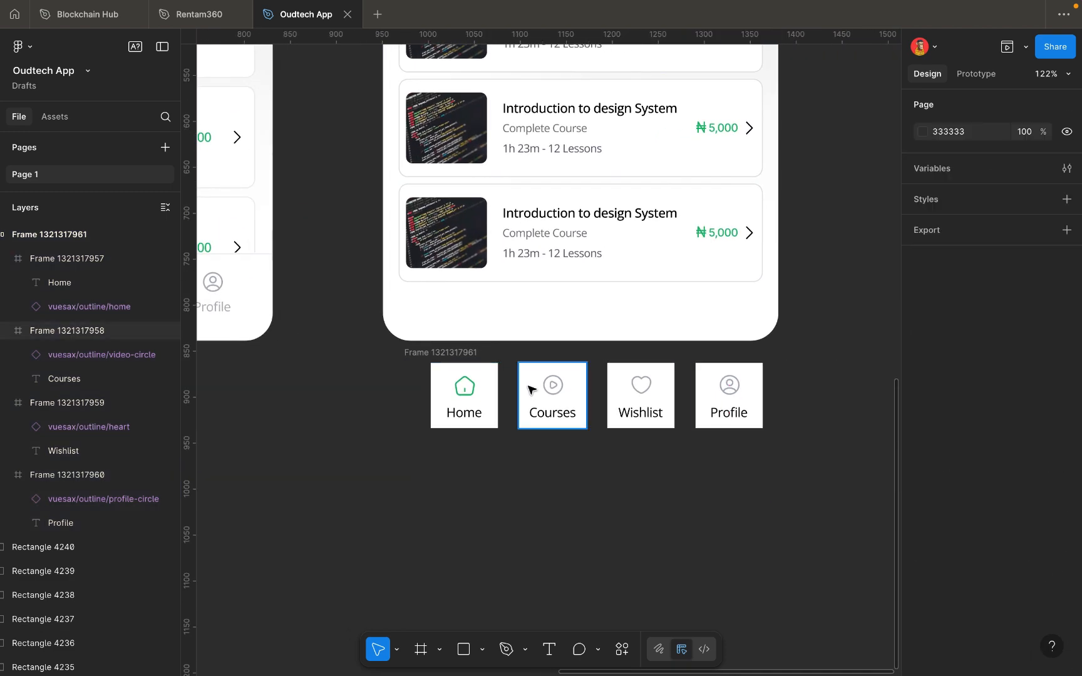
left_click(438, 352)
left_click_drag(549, 374, 533, 383)
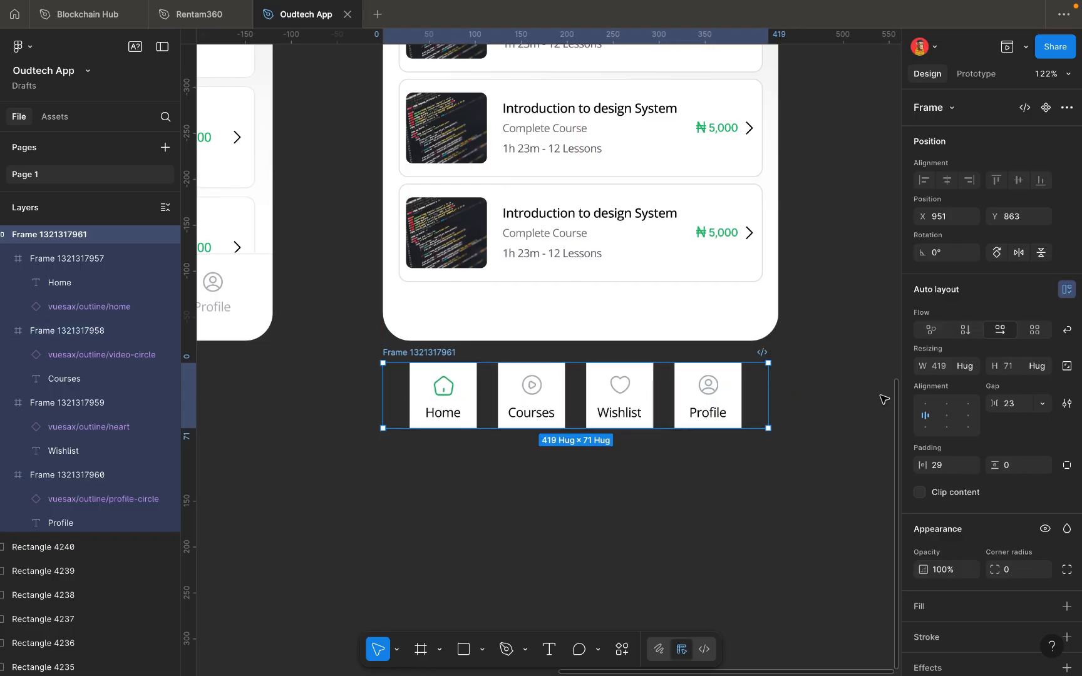
Set the navigation row's horizontal padding to 35 so the row spans the width of the screen above.
left_click(952, 465)
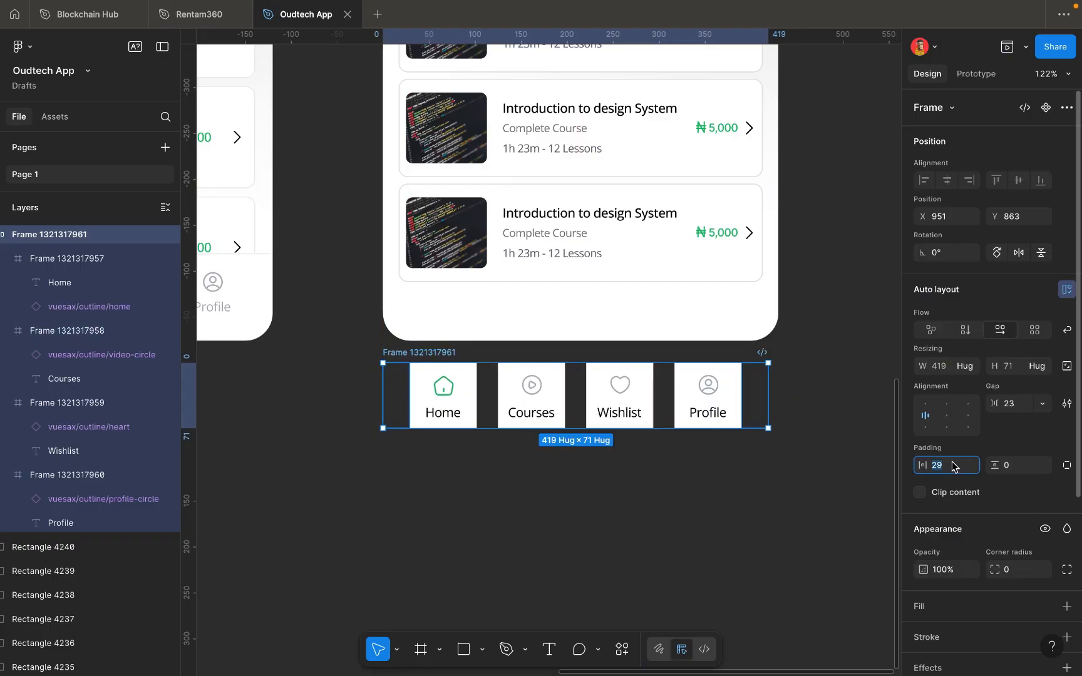
type("32")
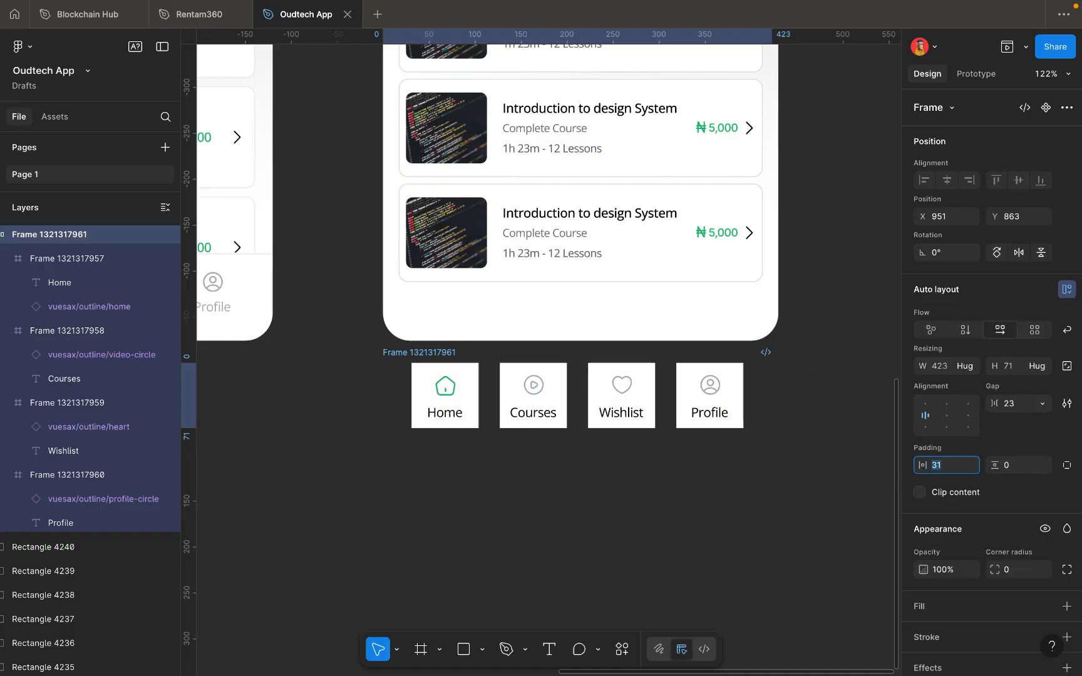
key("Return")
key("Up")
key("Up")
key("Up")
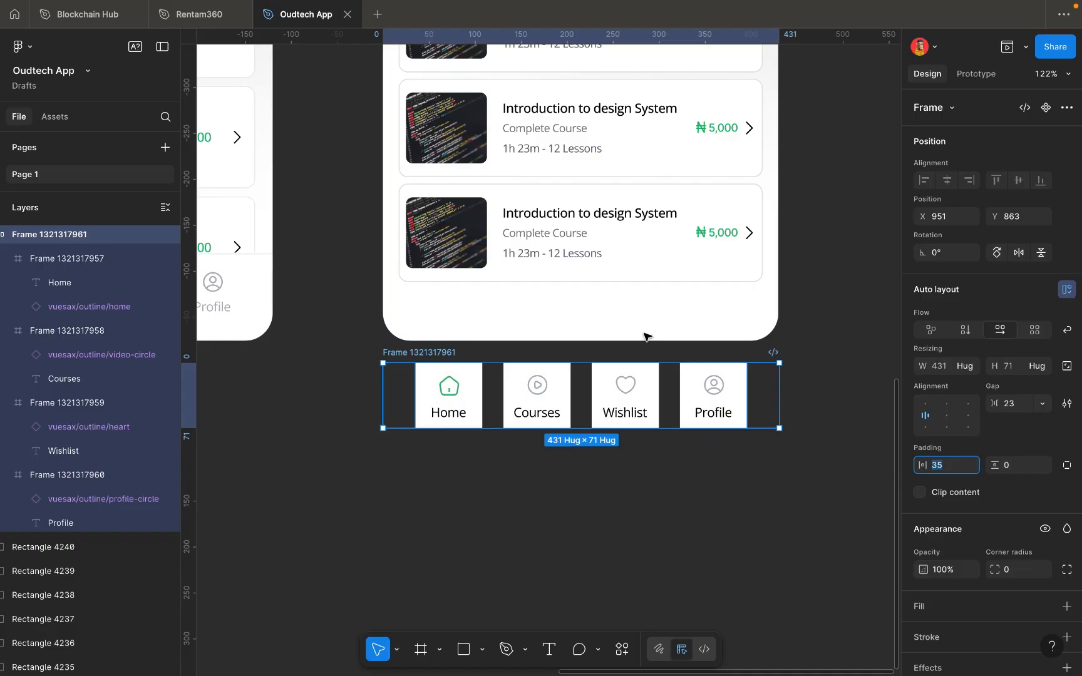
Set the navigation row's vertical padding to 13 and give the row a white FFFFFF fill.
left_click(1016, 467)
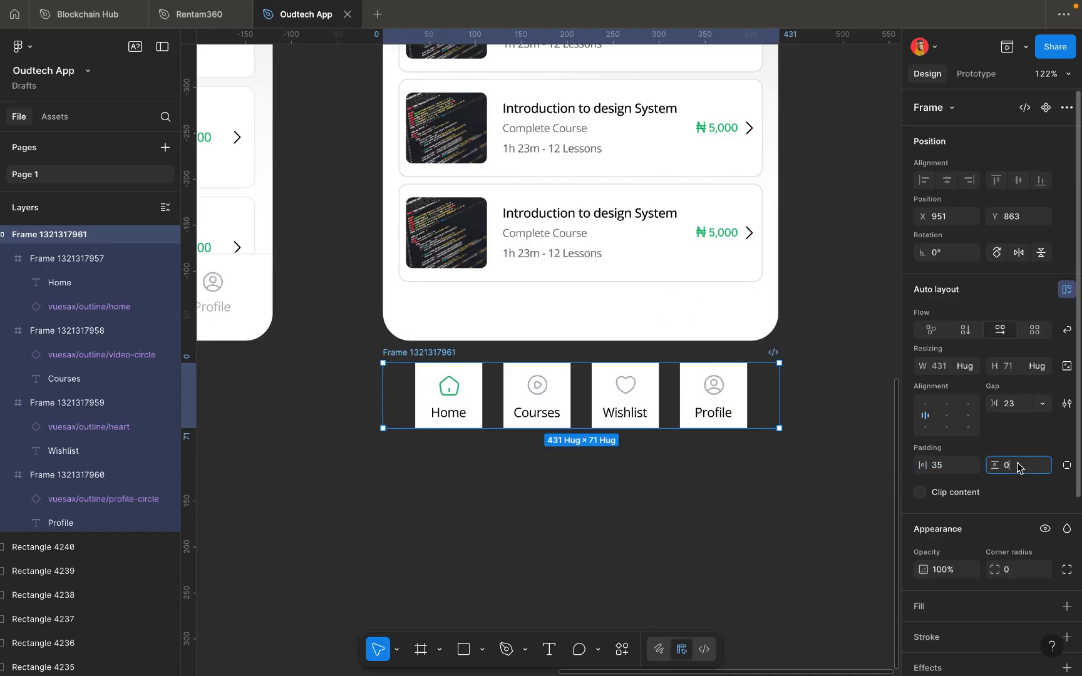
key("Up")
key("Up")
key("Up")
key("Up")
key("Up")
key("Up")
key("Up")
key("Up")
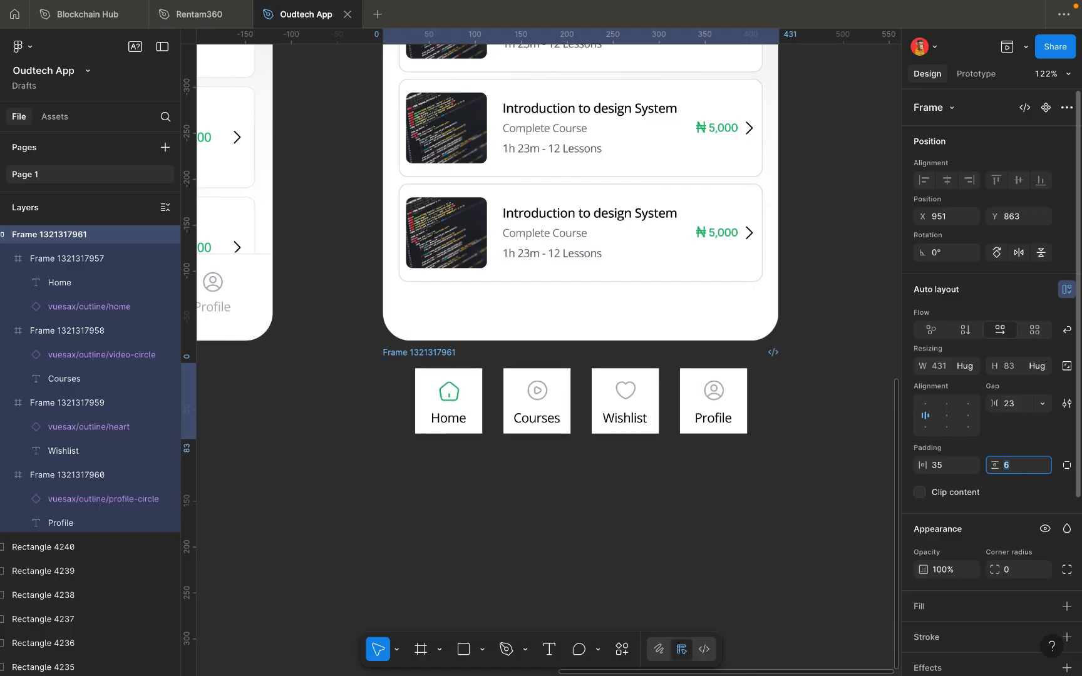
key("Up")
key("Up")
key("Up")
key("Up")
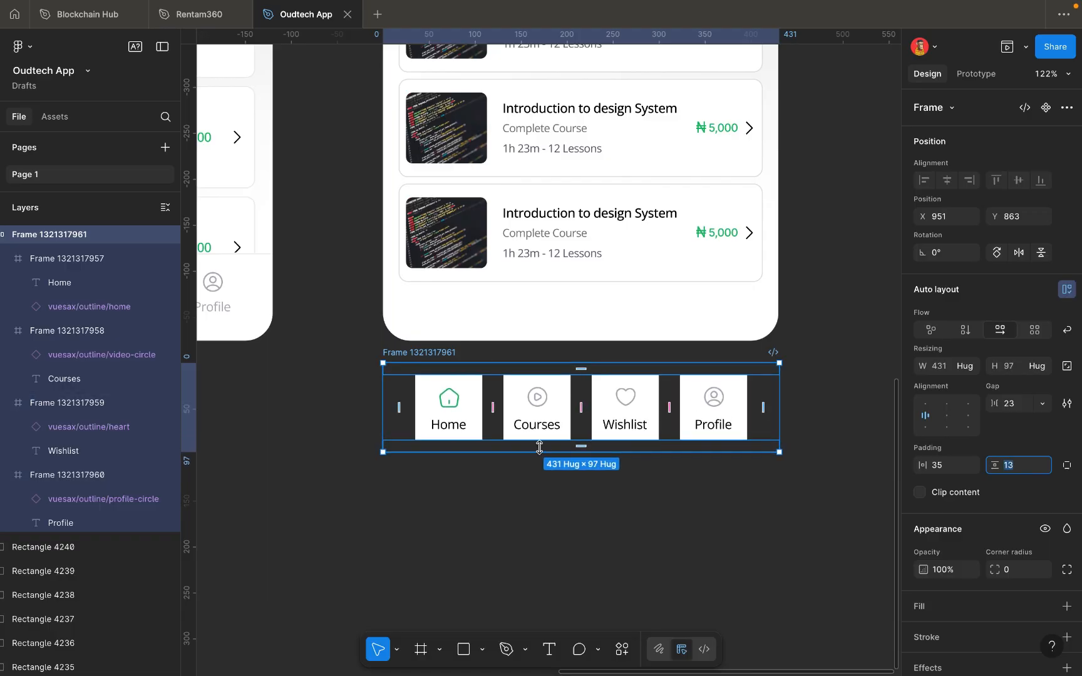
key("Up")
left_click(938, 609)
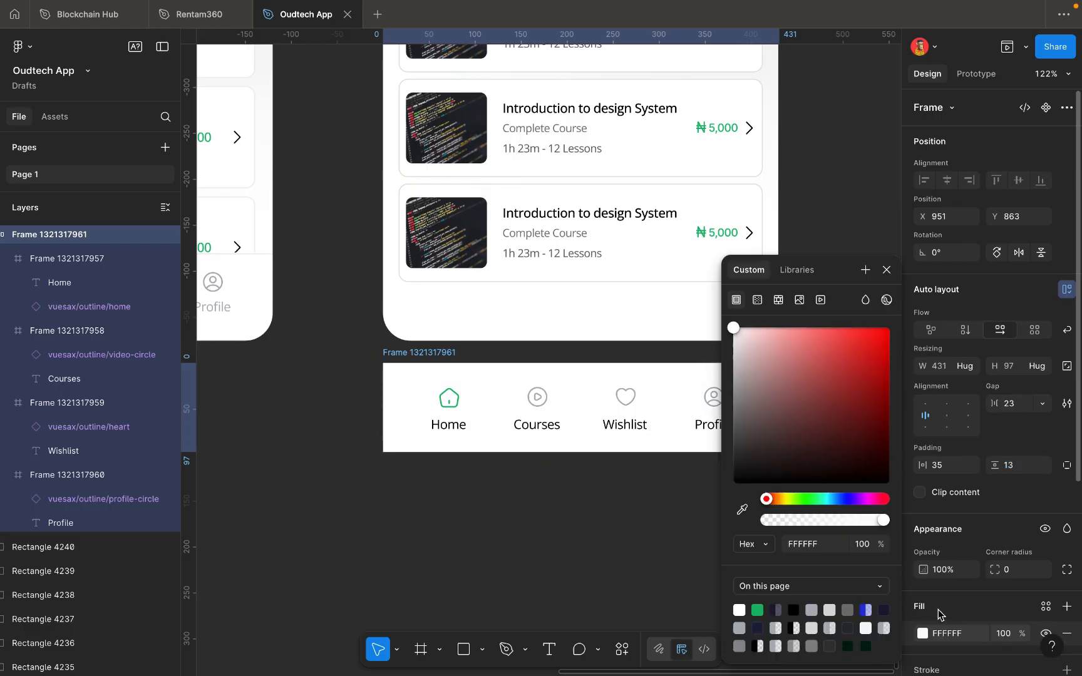
left_click(638, 532)
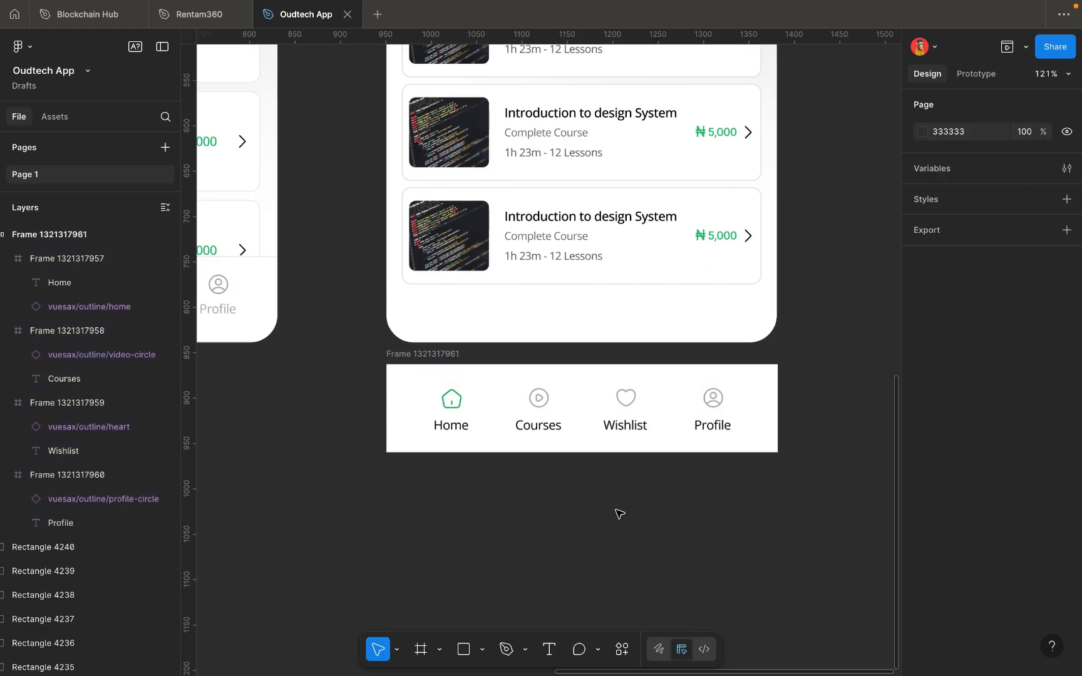
Recolour the Courses, Wishlist and Profile labels in the navigation row to grey ADB3BC.
double_click(546, 428)
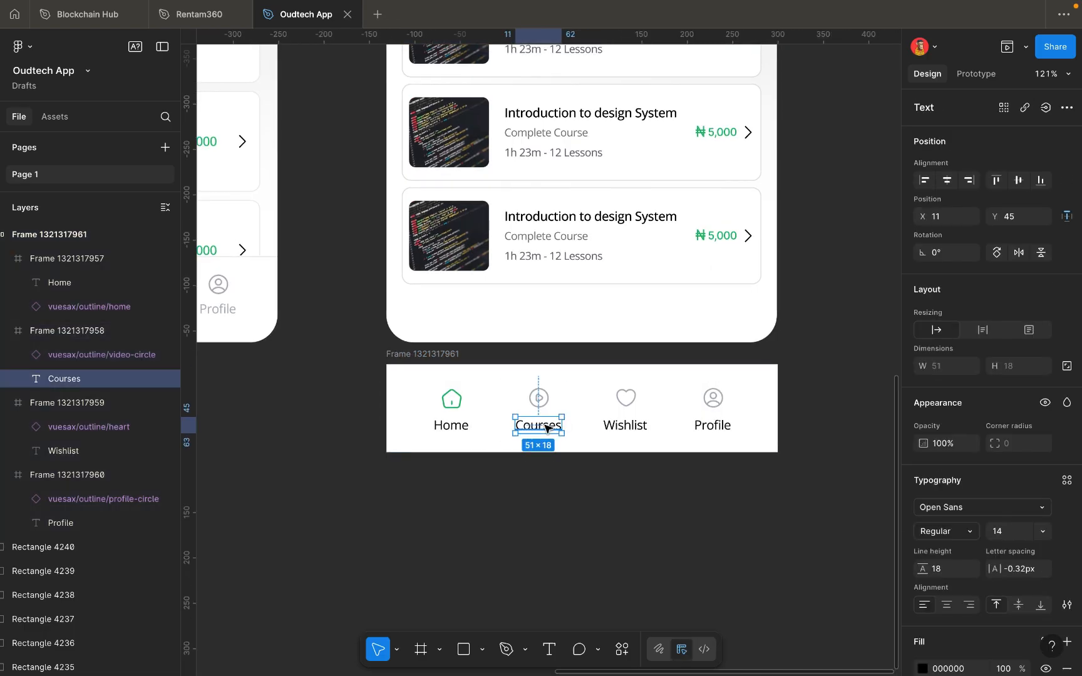
left_click(622, 426, "shift")
left_click(705, 426, "shift")
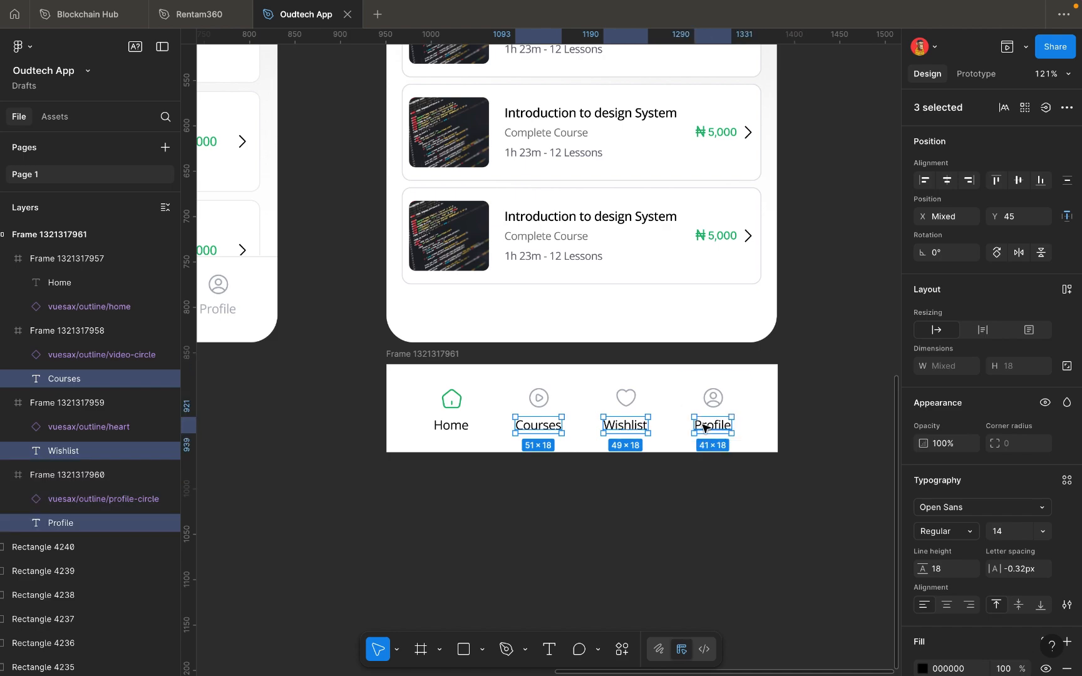
scroll(954, 626, "down", 2)
left_click(922, 615)
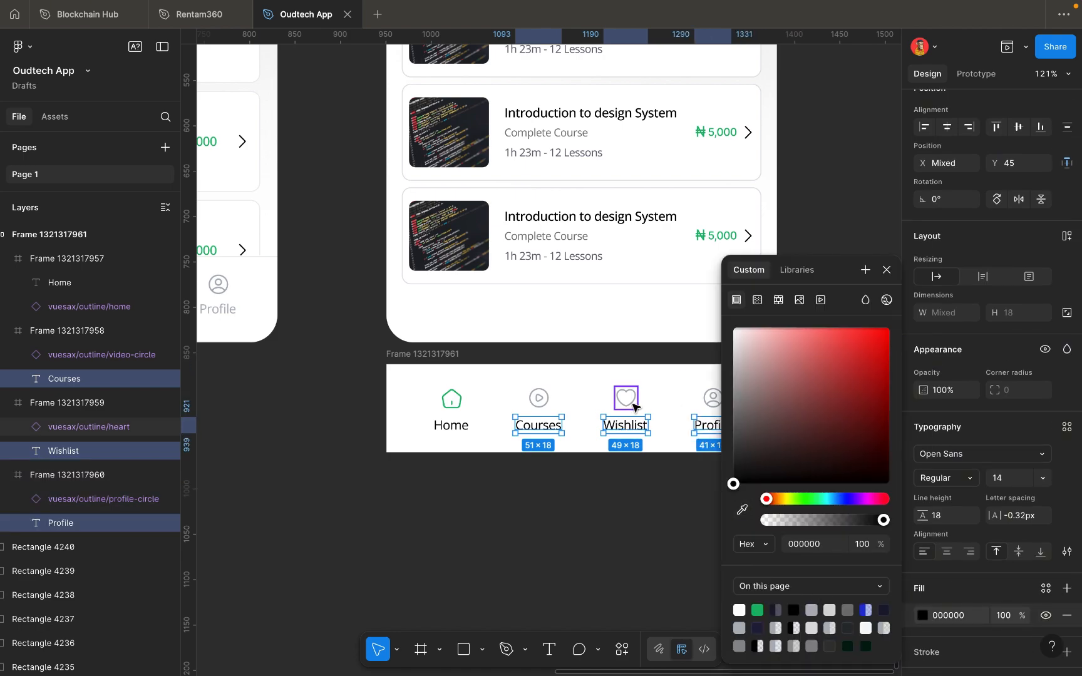
left_click(812, 608)
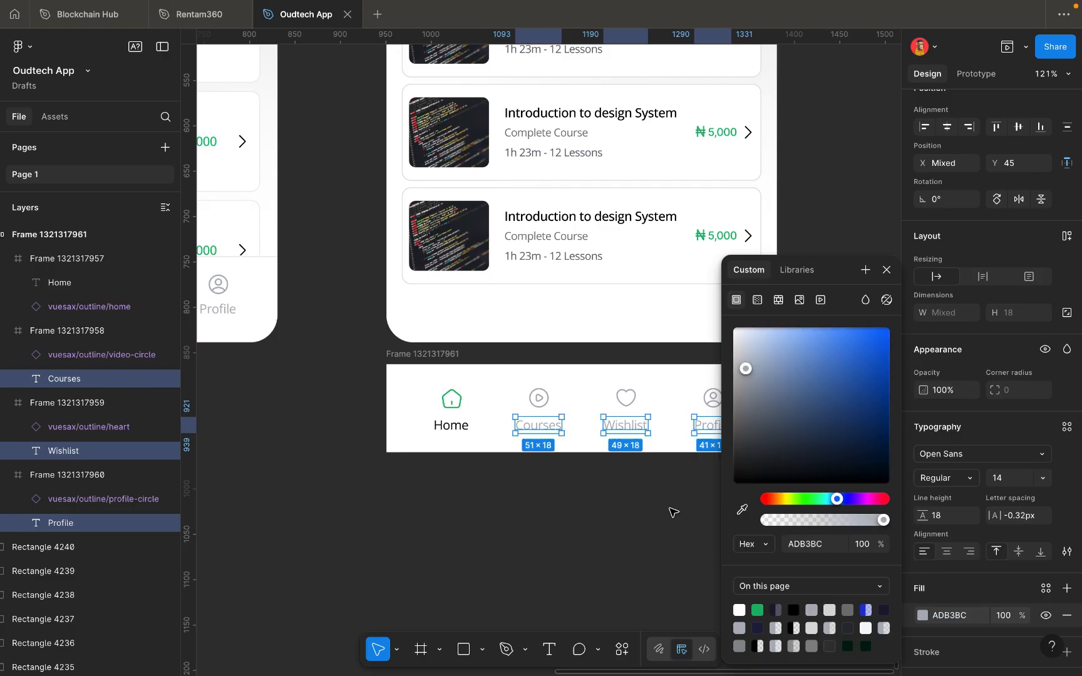
Recolour the Home label in the navigation row with the page's green to match its icon.
scroll(669, 452, "up", 5)
left_click(667, 452)
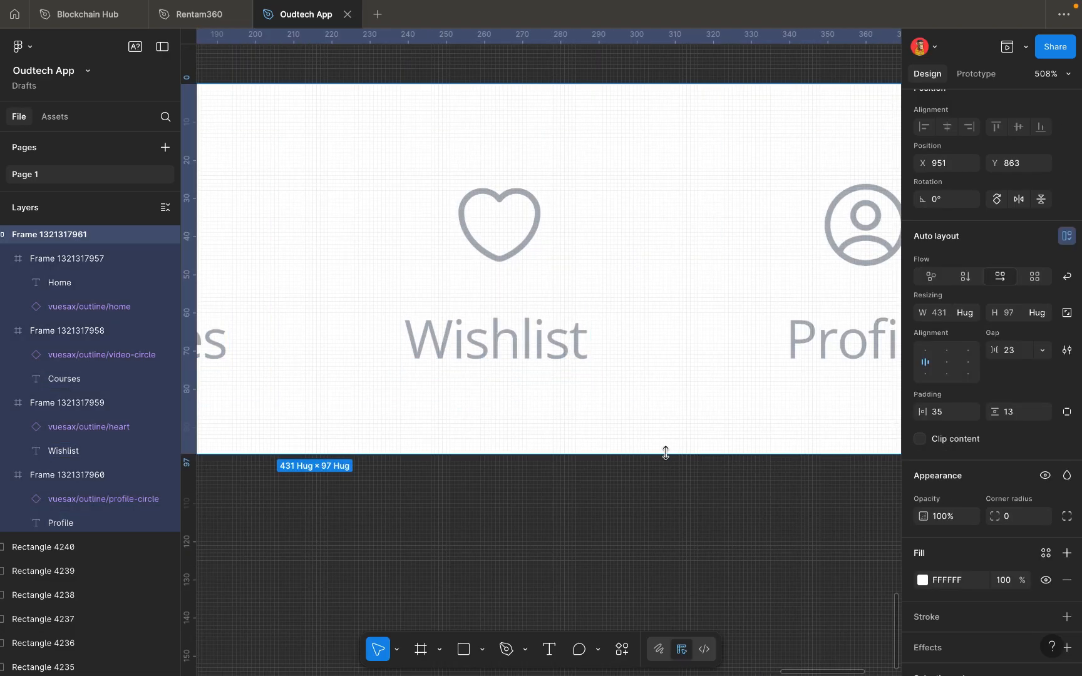
scroll(666, 452, "down", 2)
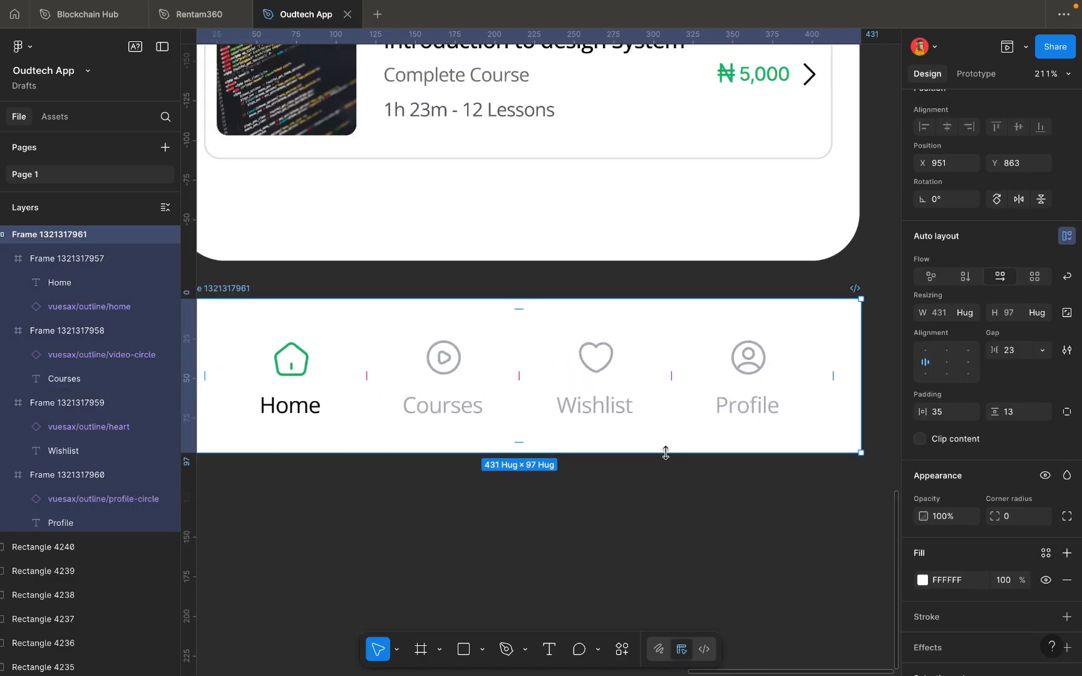
double_click(310, 408)
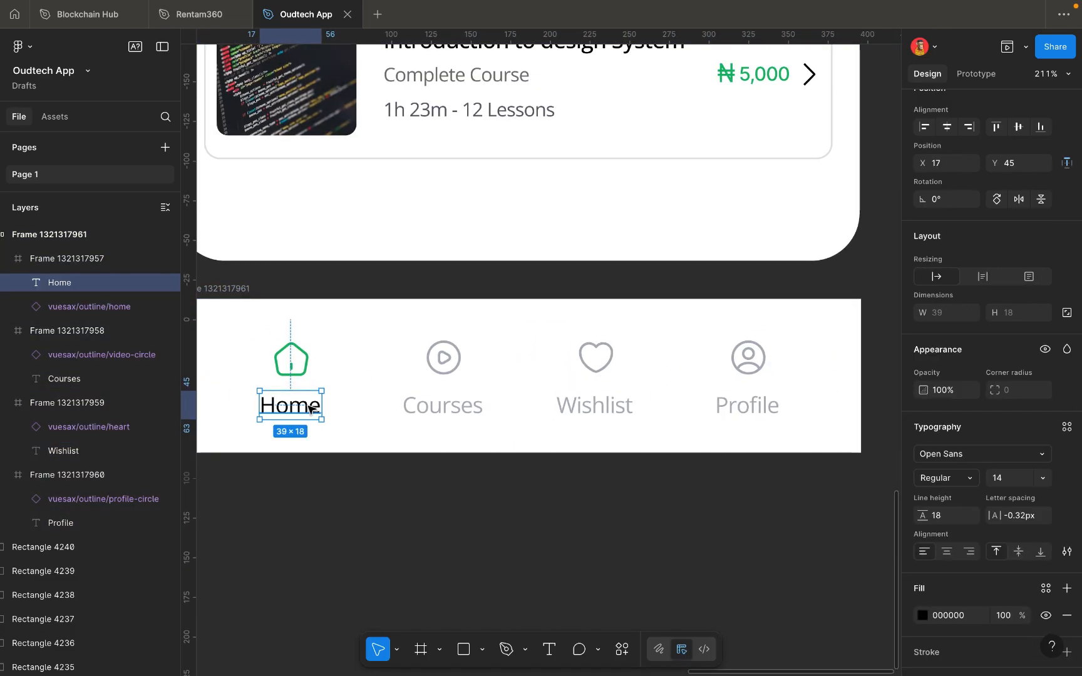
left_click(923, 615)
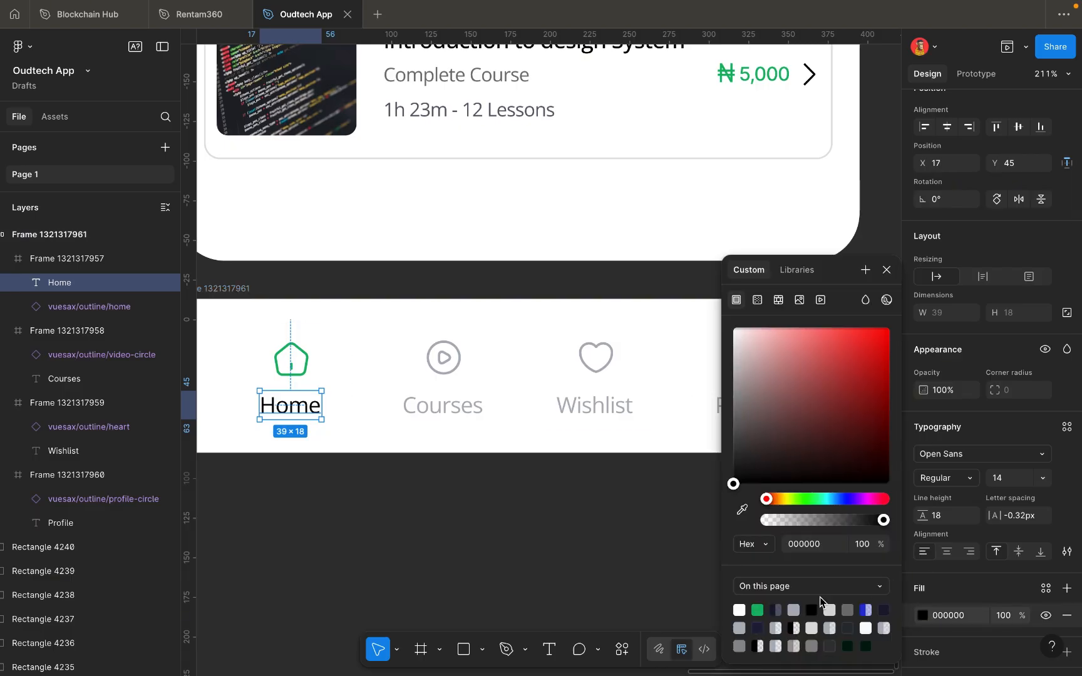
left_click(757, 610)
left_click(643, 566)
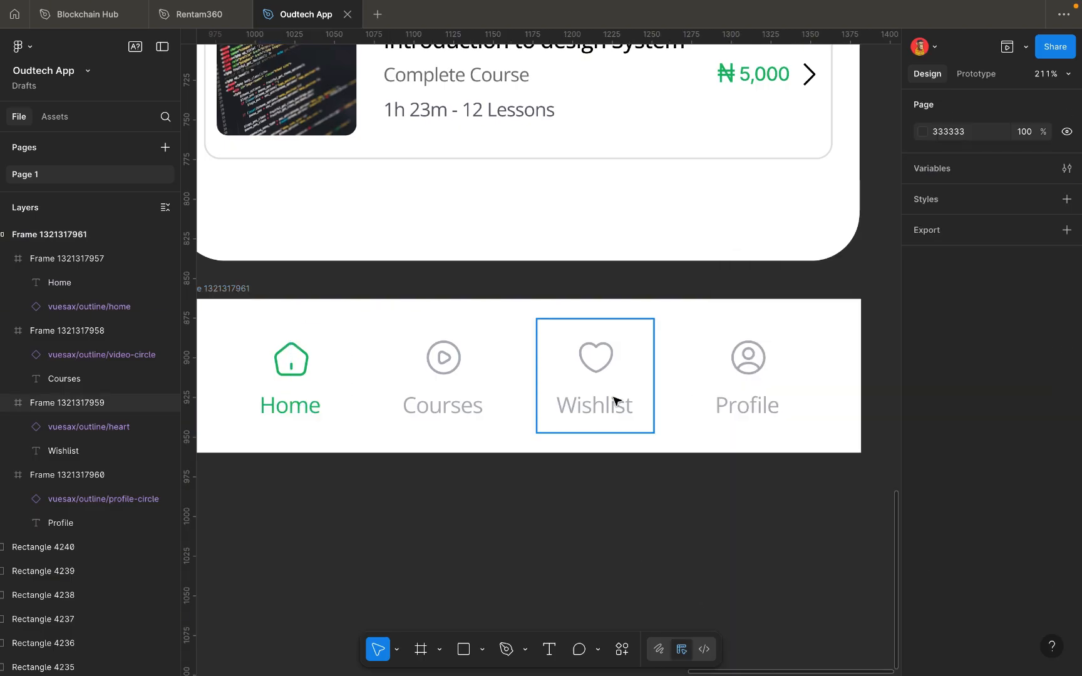
Examine the light grey palette swatch's fill and compare the new screen, course list and navigation row with the original home screen.
scroll(754, 407, "down", 5)
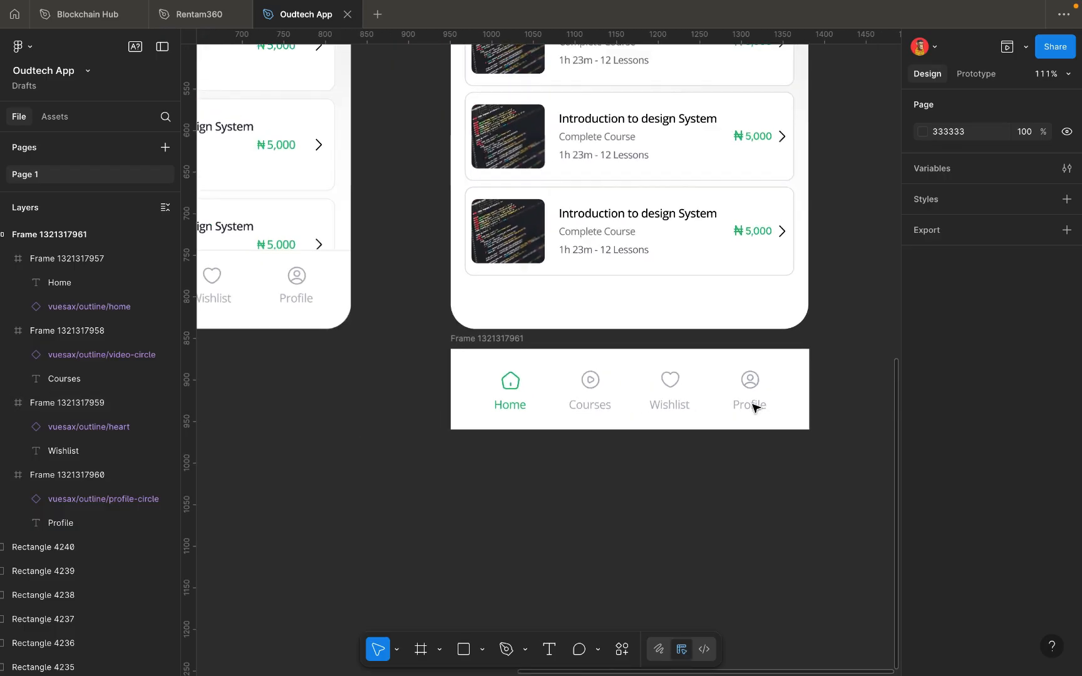
scroll(714, 404, "up", 10)
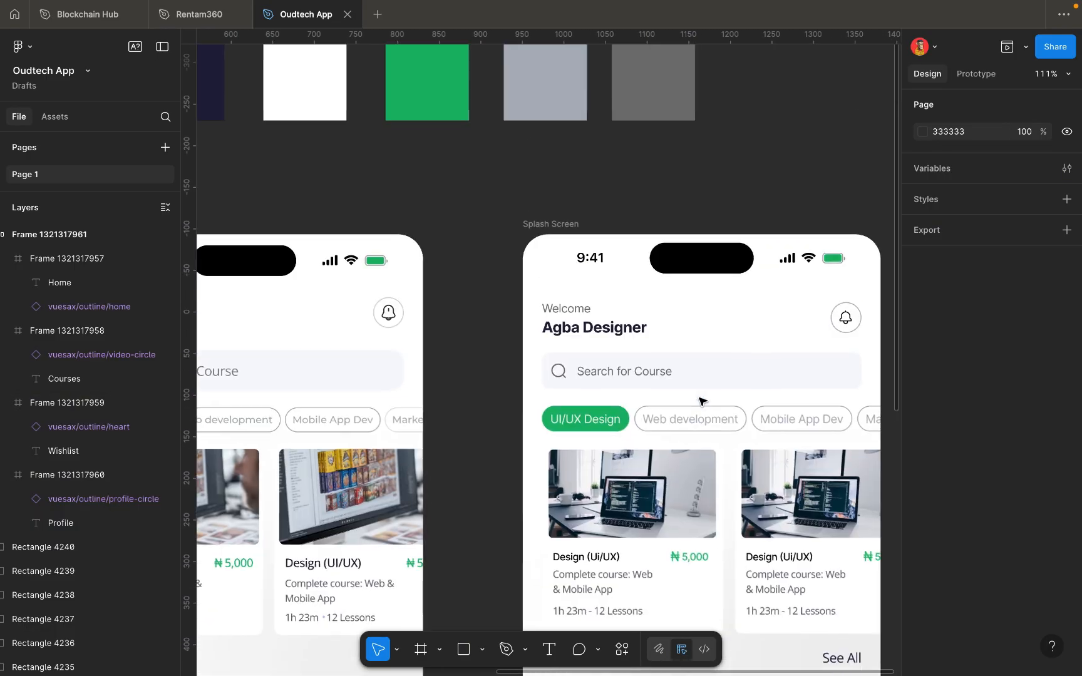
scroll(702, 401, "up", 1)
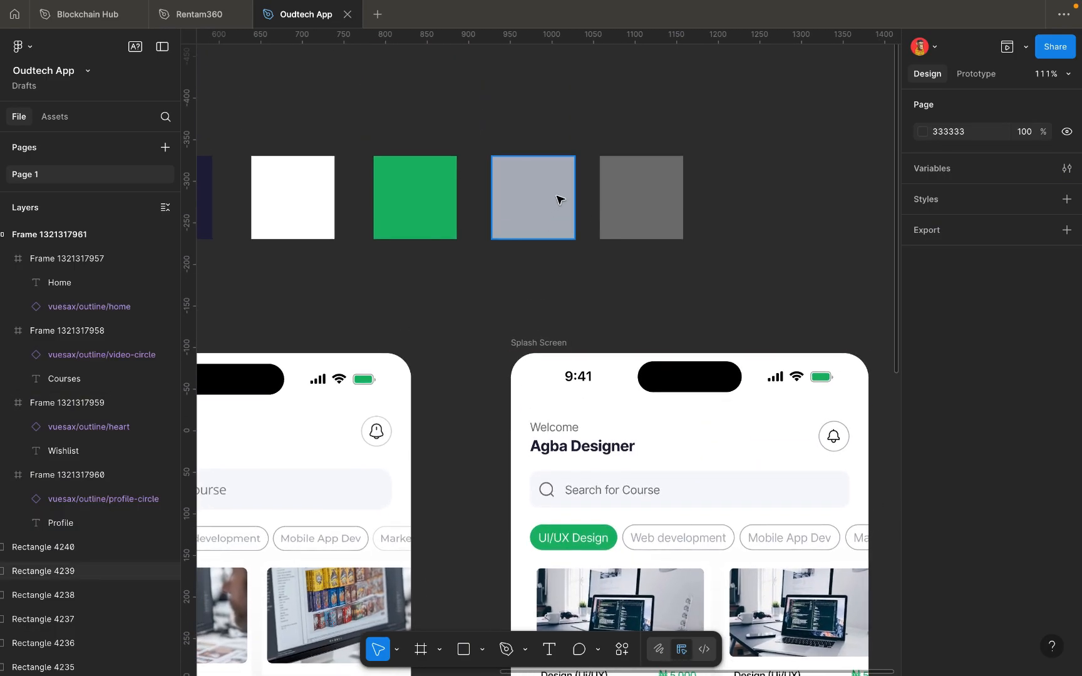
left_click(559, 199)
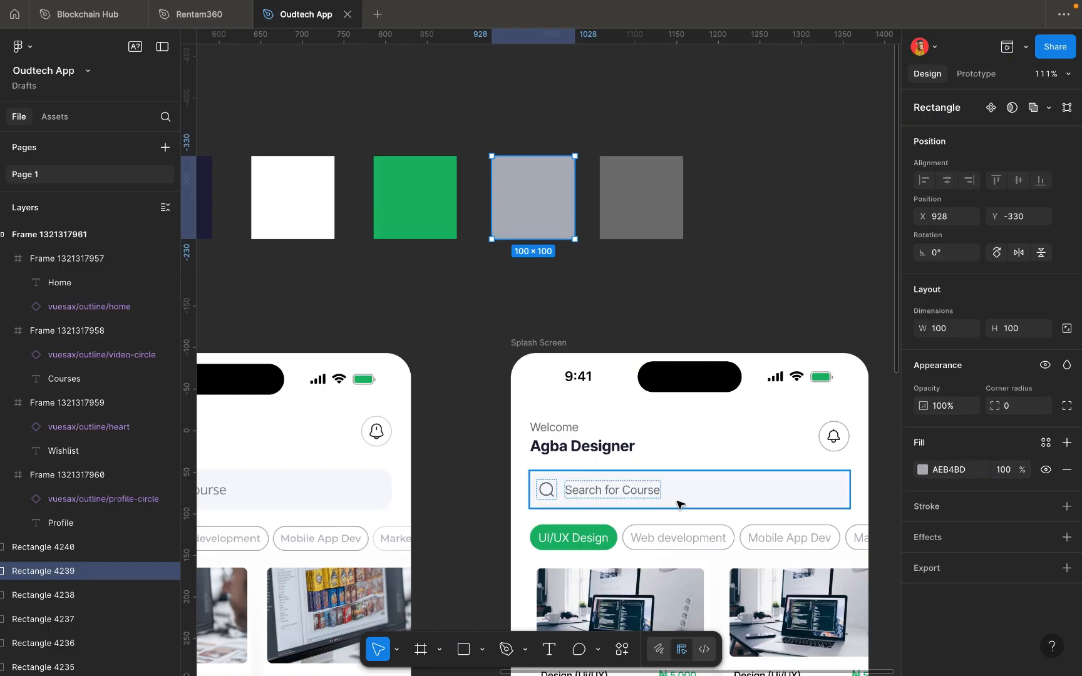
scroll(683, 499, "down", 15)
scroll(681, 505, "down", 3)
scroll(680, 505, "up", 5)
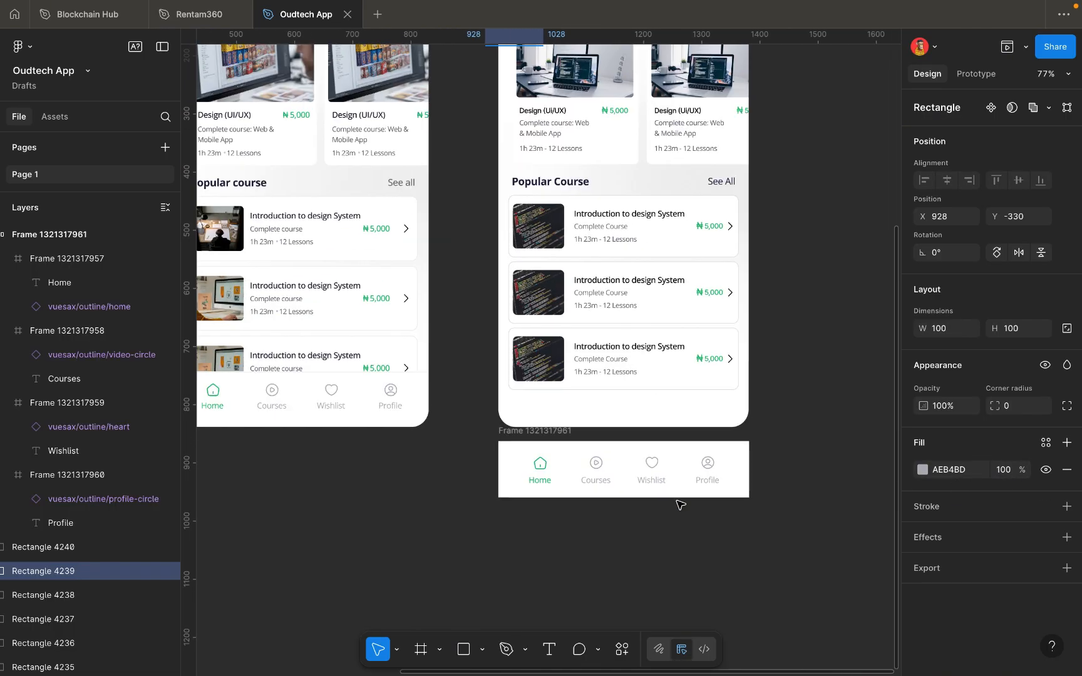
scroll(680, 504, "up", 5)
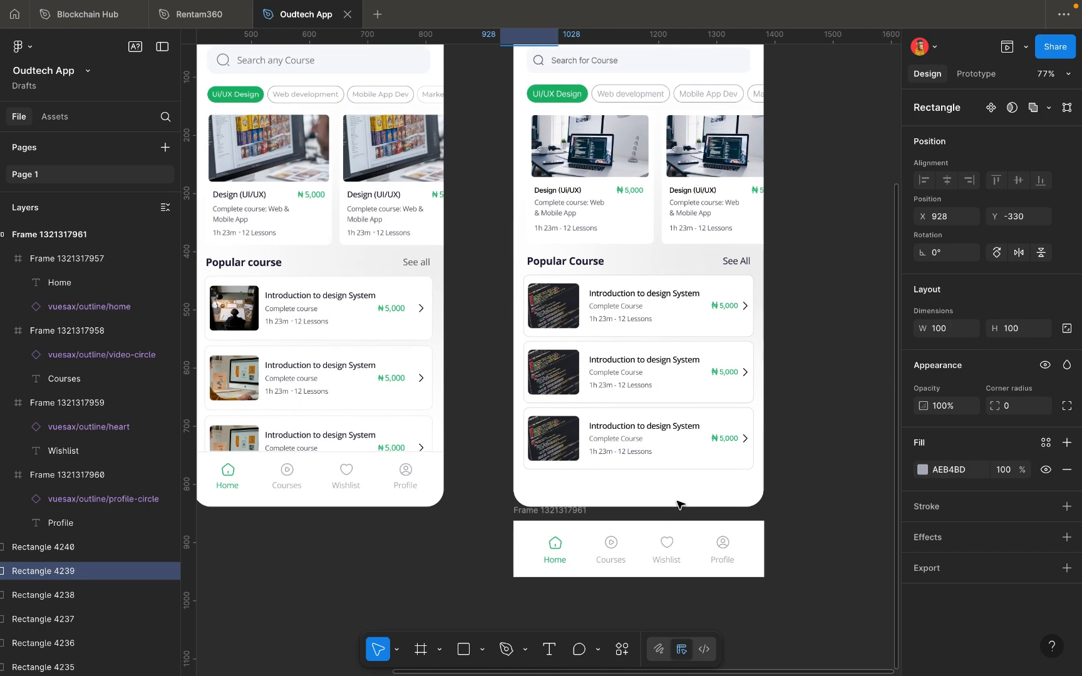
scroll(680, 505, "down", 2)
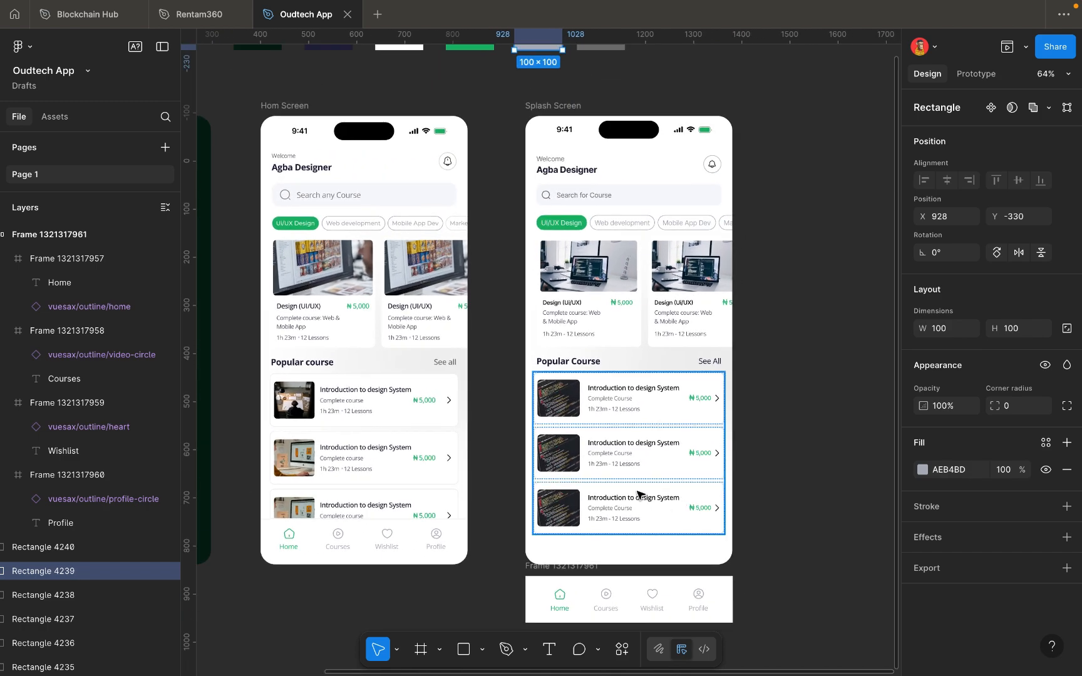
left_click(638, 494)
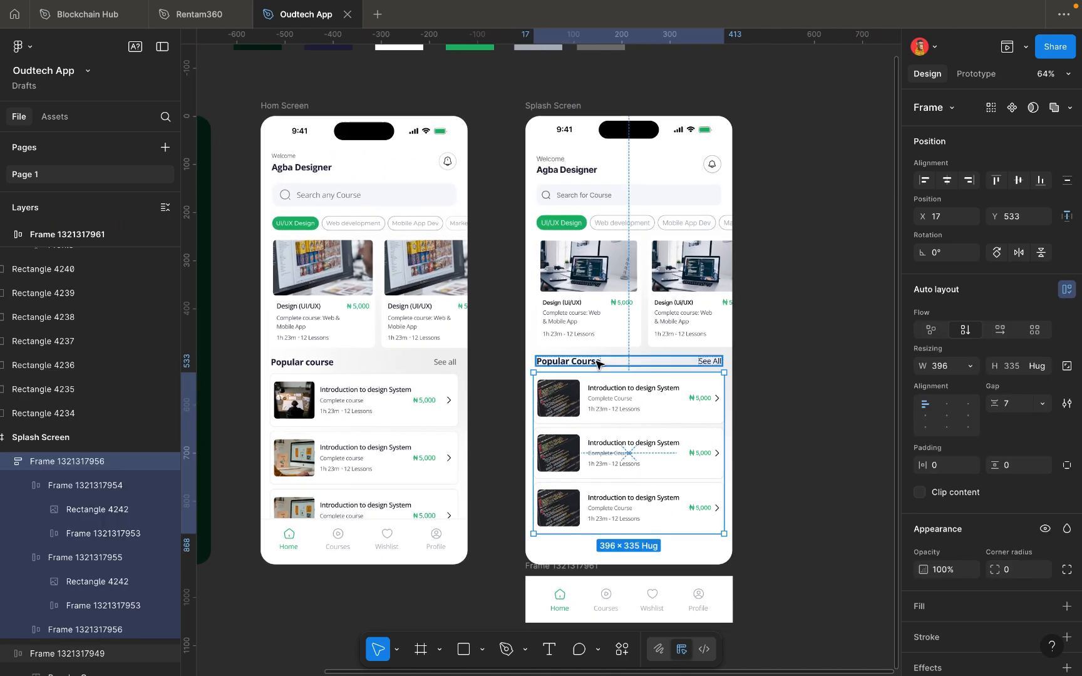
left_click(799, 486)
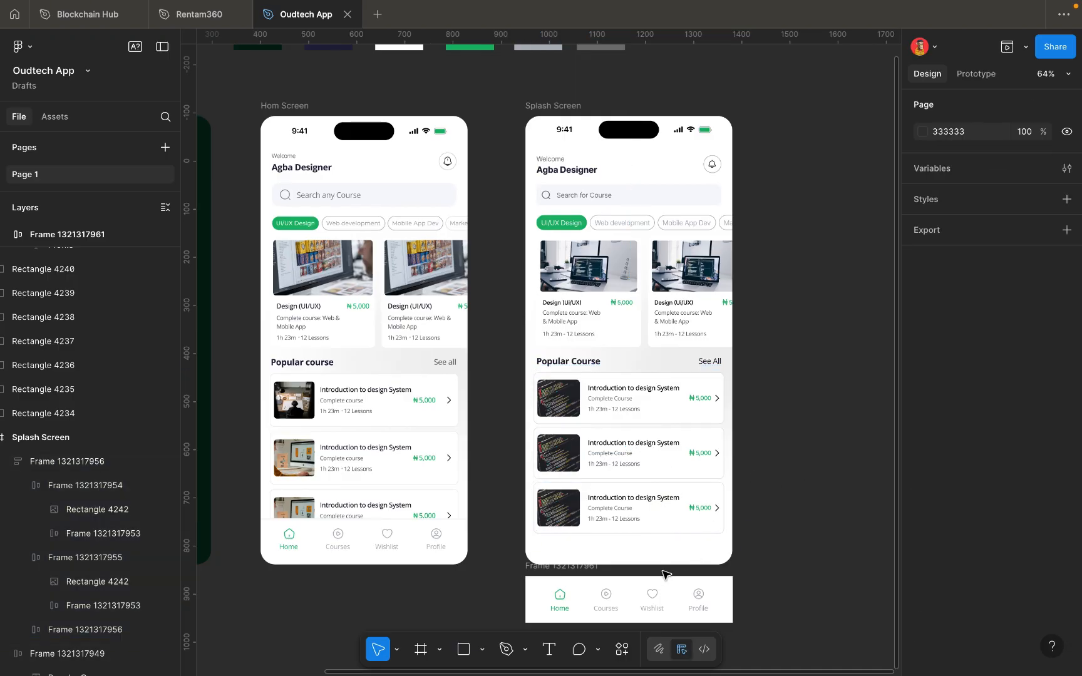
scroll(662, 526, "up", 3)
scroll(661, 527, "down", 3)
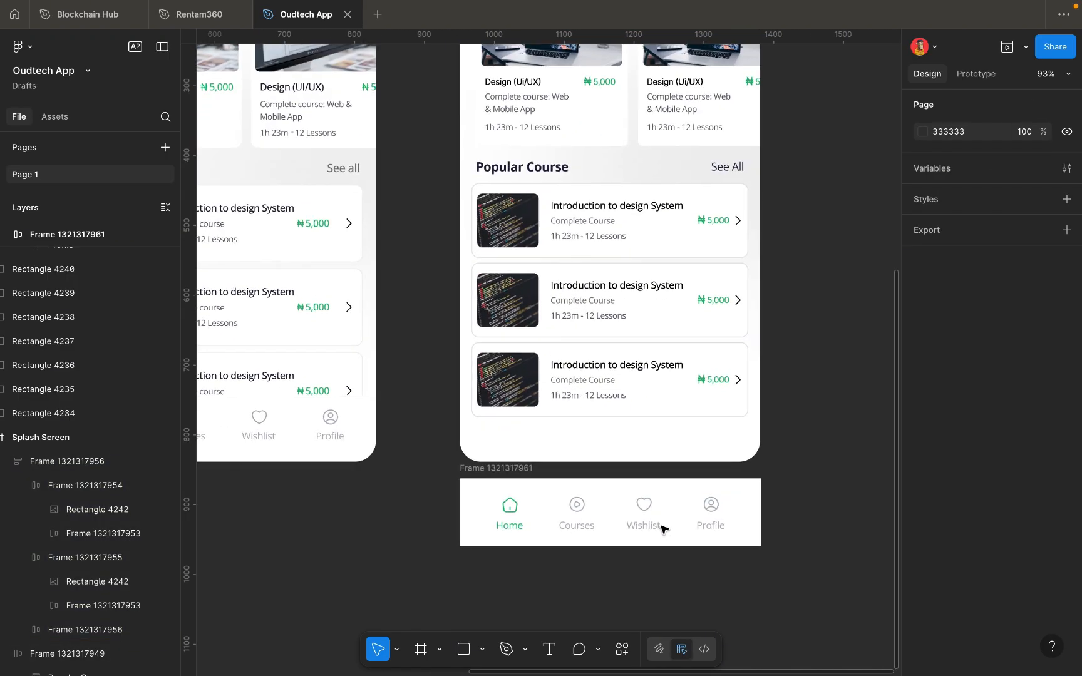
left_click(629, 505)
scroll(638, 502, "up", 3)
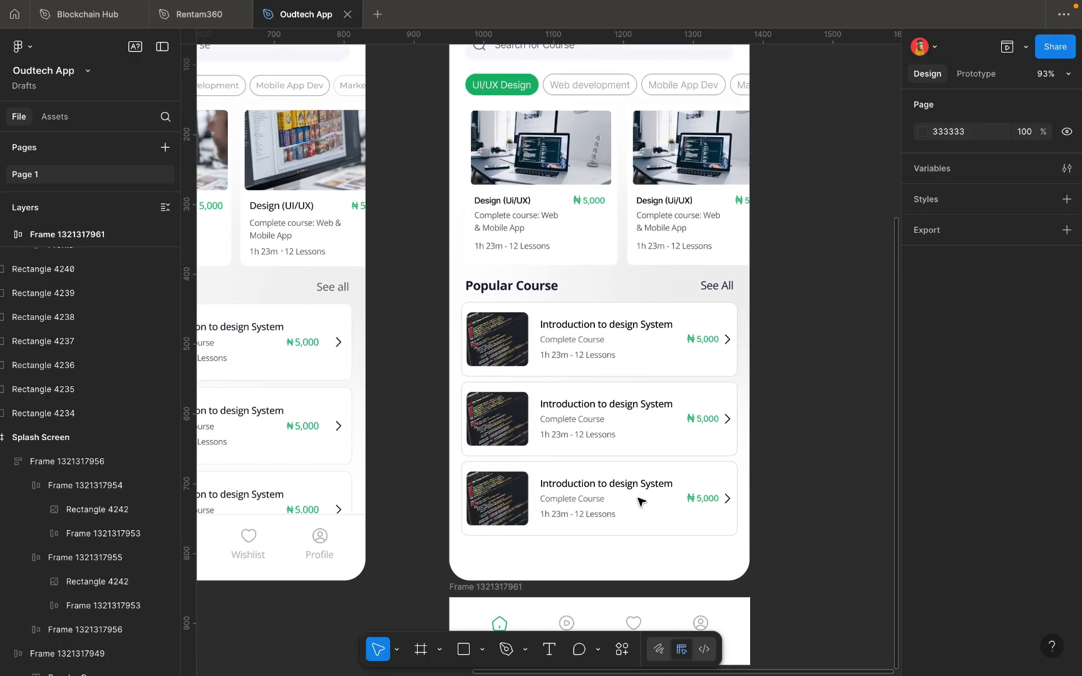
Duplicate the second Design (UI/UX) card within the horizontal course card row.
left_click(635, 462)
left_click(599, 285, "shift")
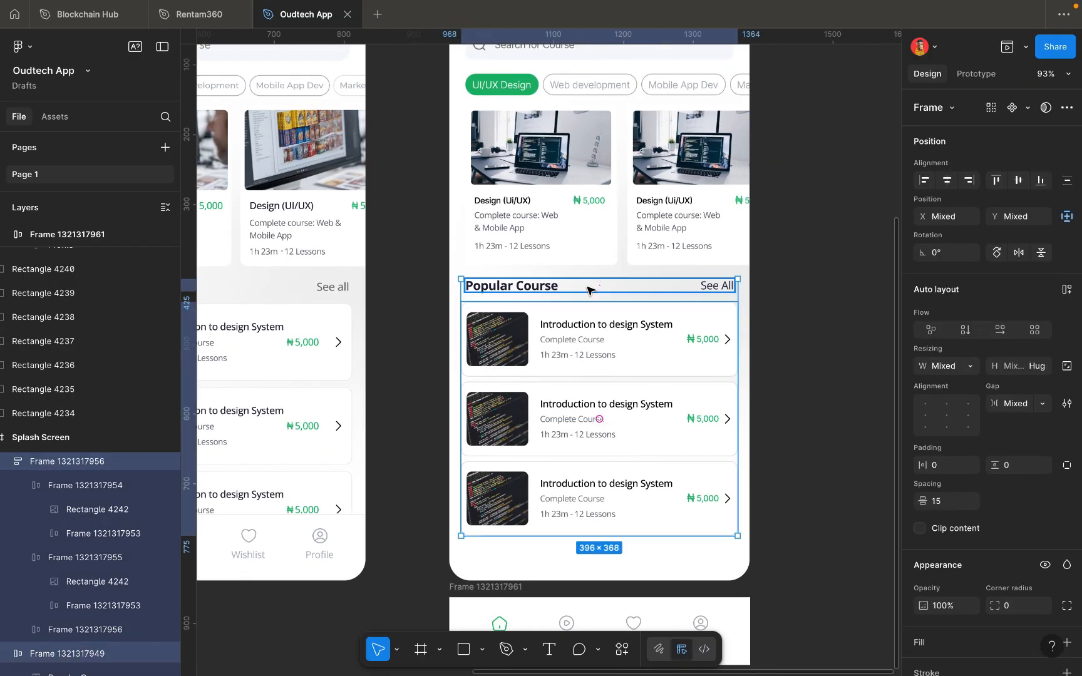
scroll(598, 247, "up", 1)
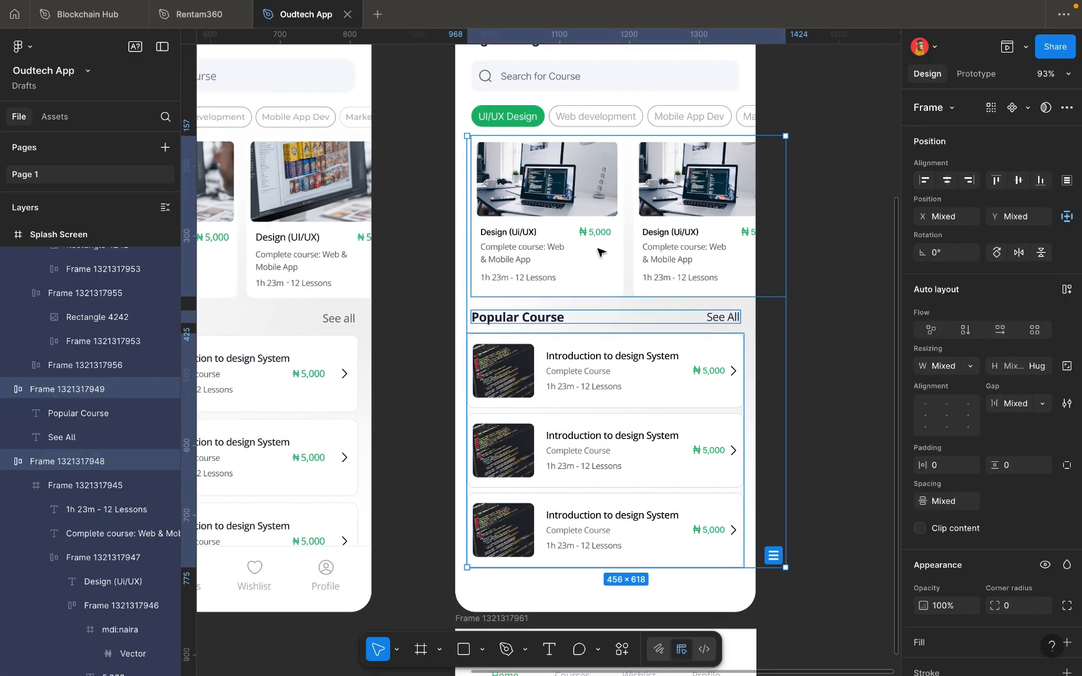
left_click(600, 248)
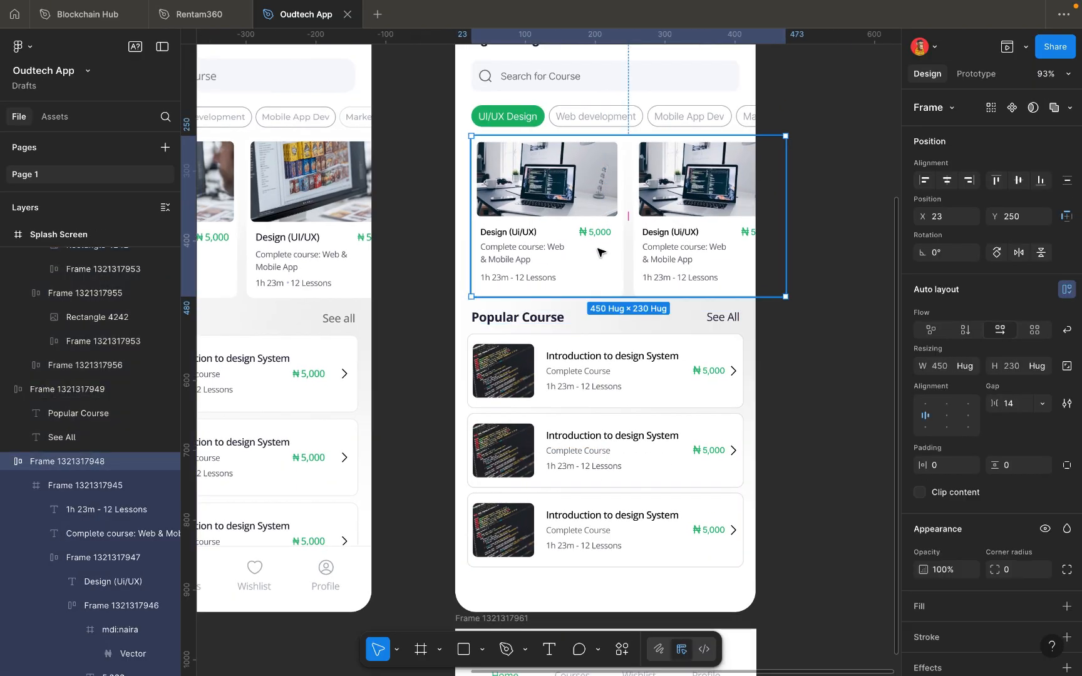
left_click(730, 246)
key("Tab")
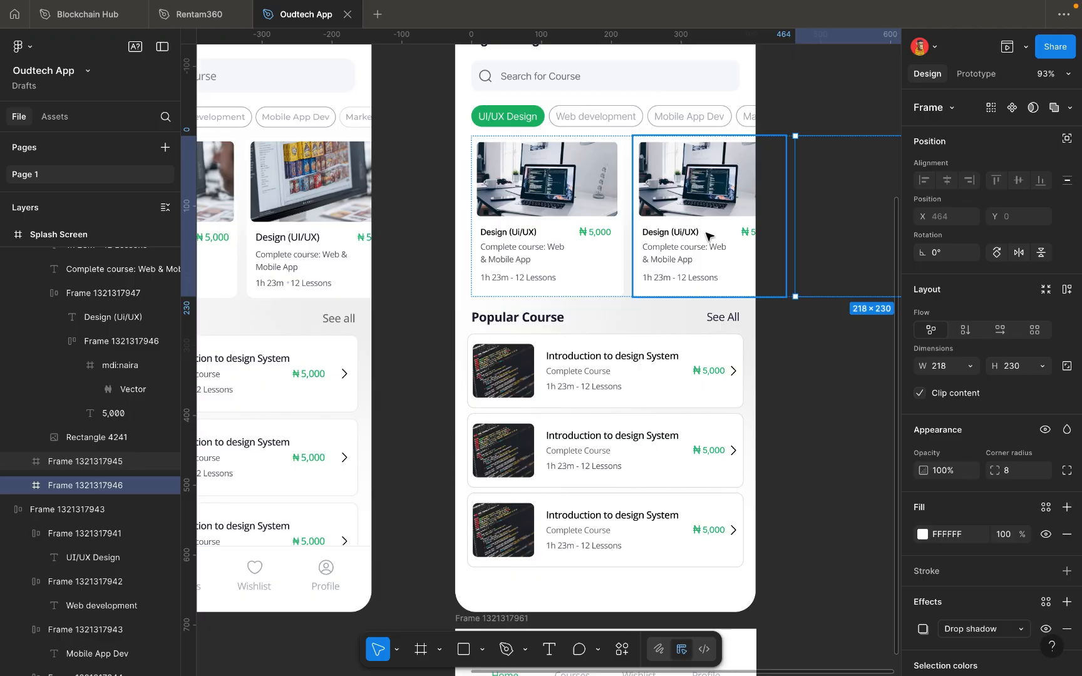
Duplicate the second course card once more so the row holds four cards.
scroll(701, 245, "right", 2)
scroll(701, 245, "up", 1)
left_click(655, 248)
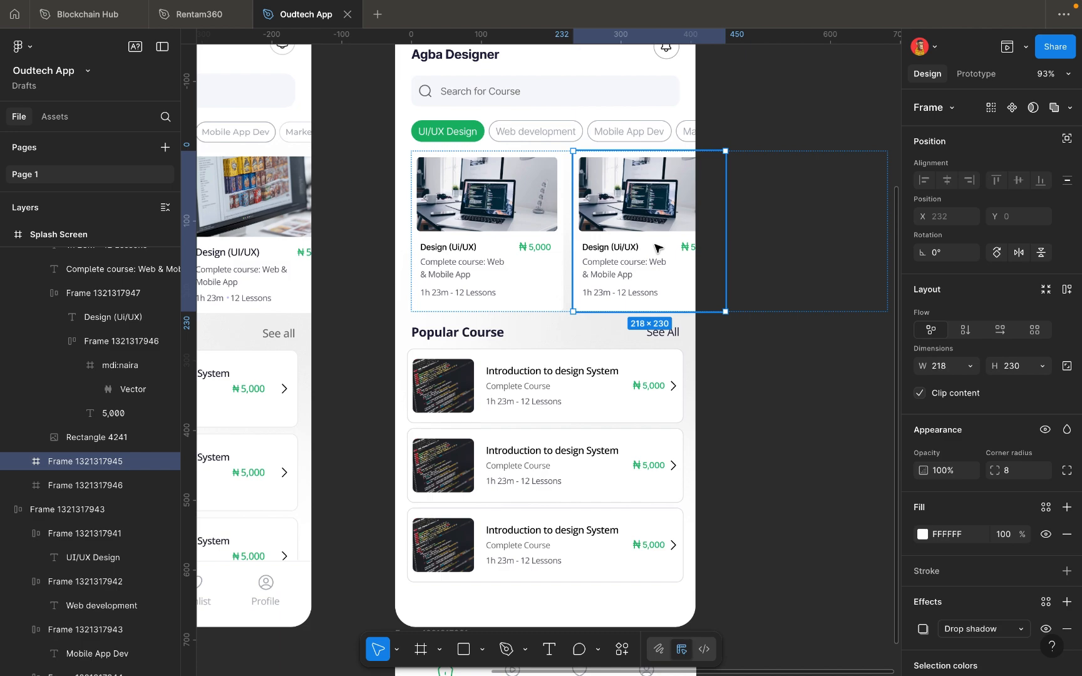
scroll(655, 248, "down", 5, "ctrl")
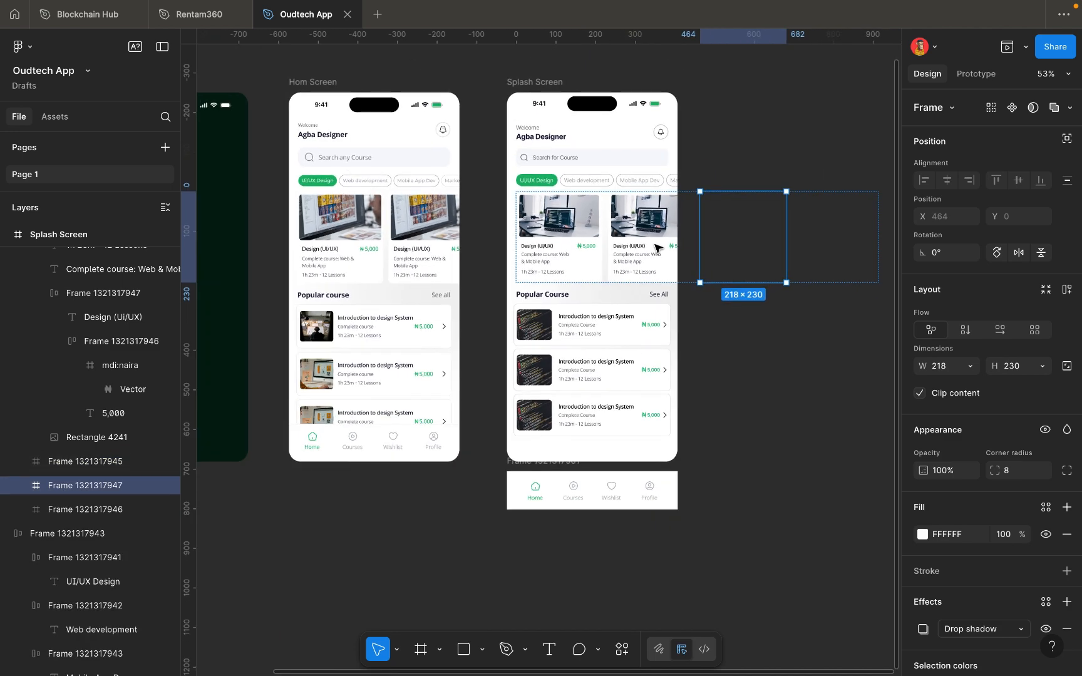
left_click(768, 370)
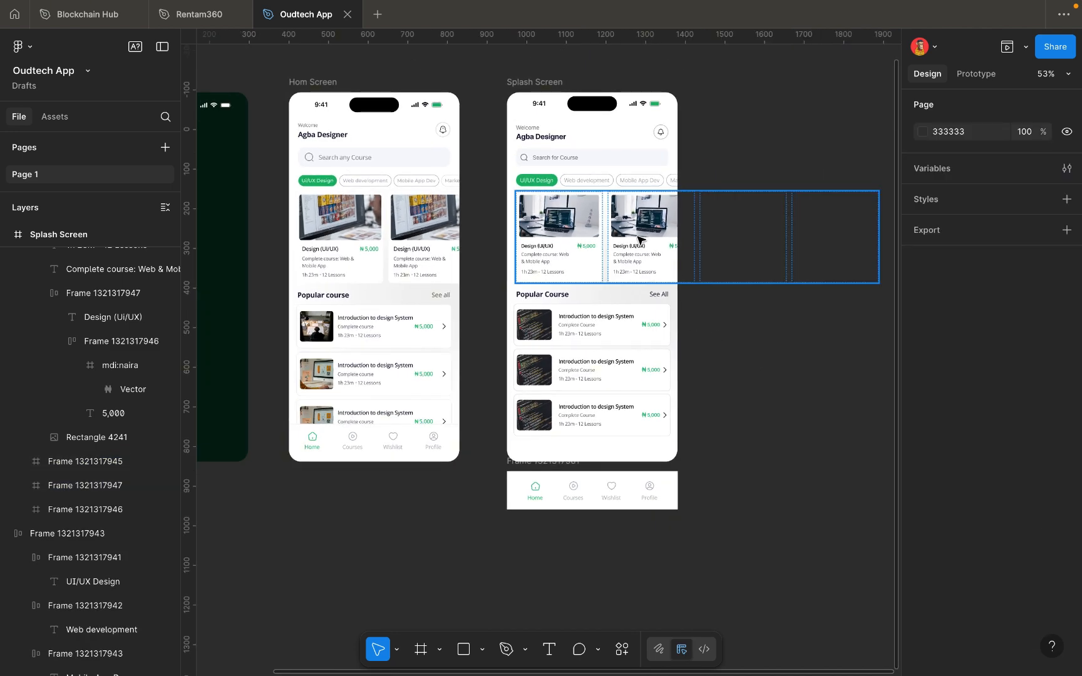
left_click(777, 248)
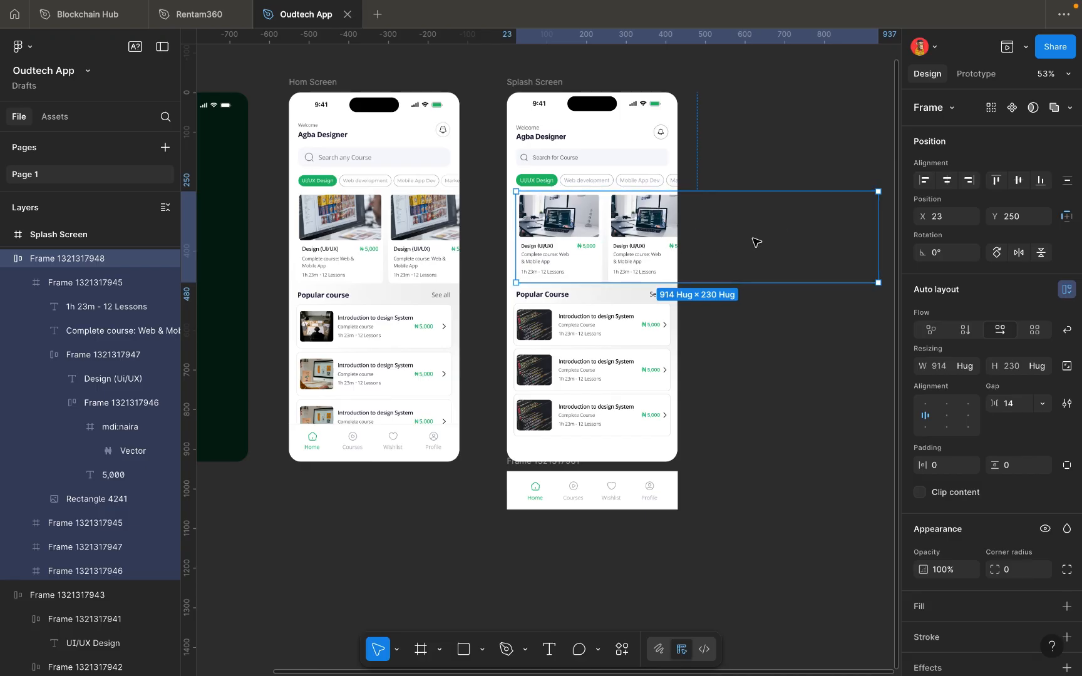
left_click(745, 400)
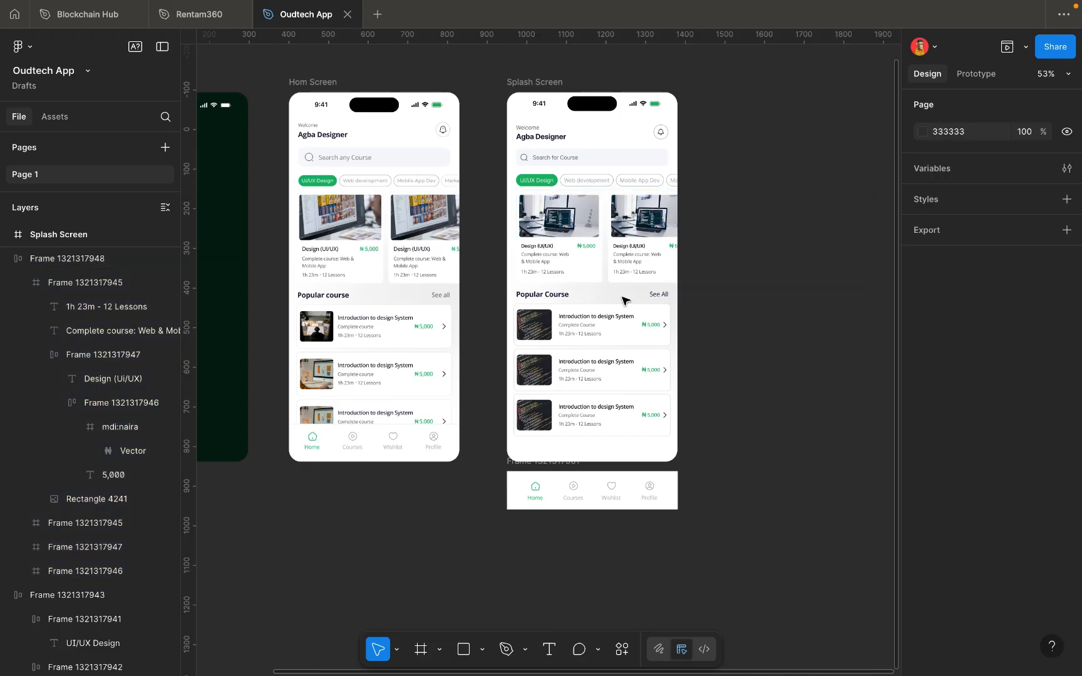
Enable Clip content on the course card row and narrow the row to about 326 wide.
left_click(606, 262)
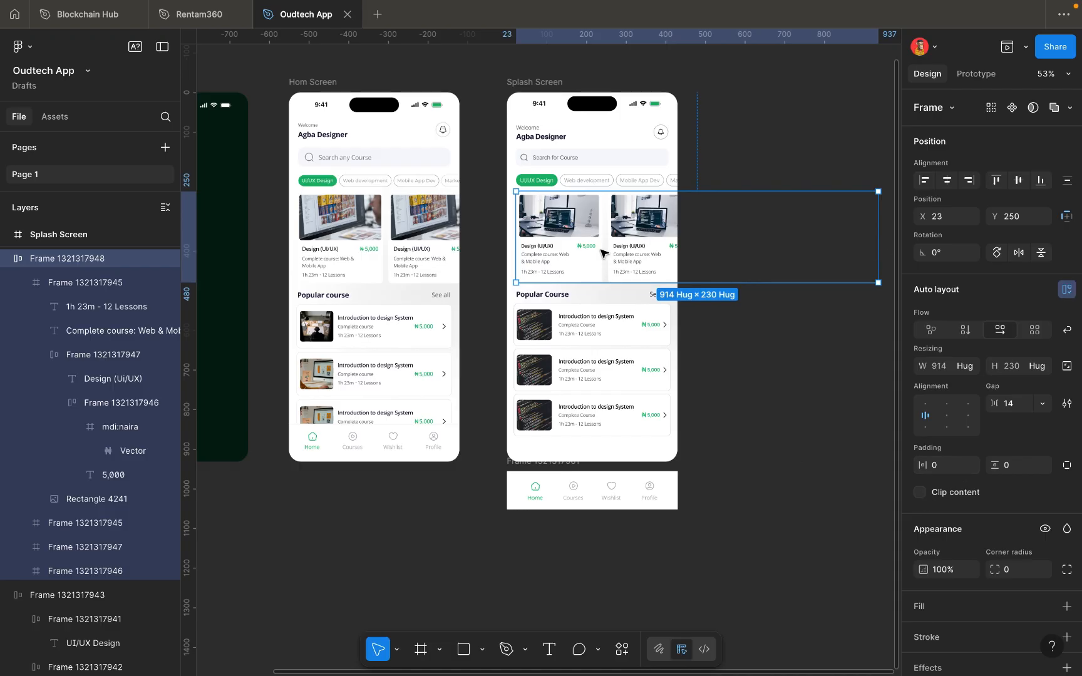
left_click(920, 495)
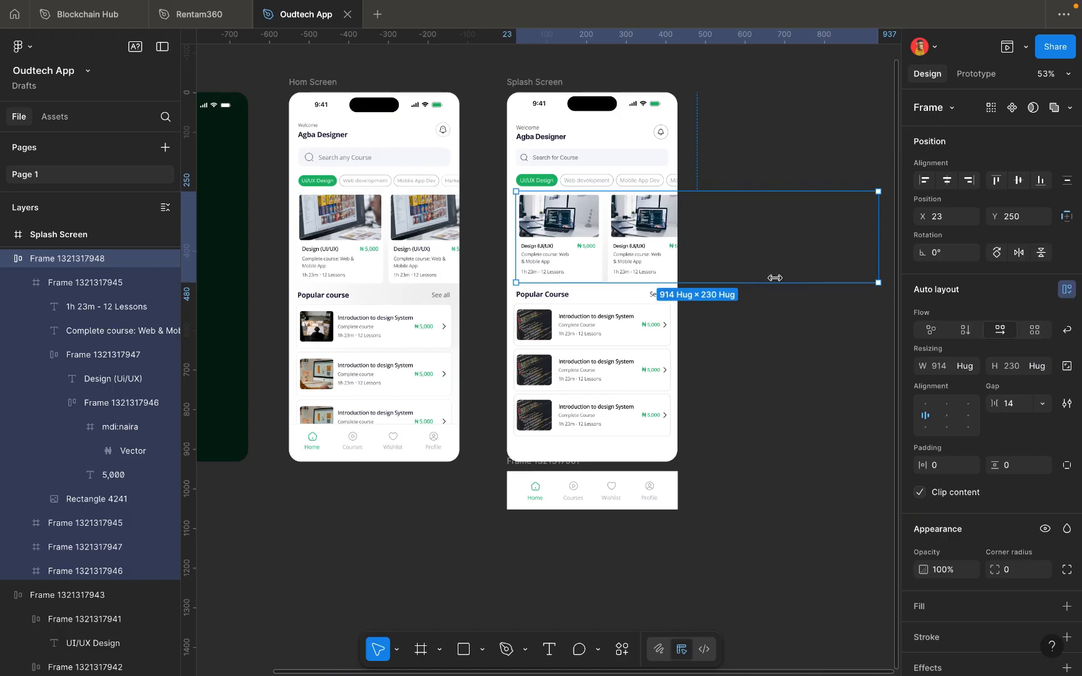
key("super+Tab")
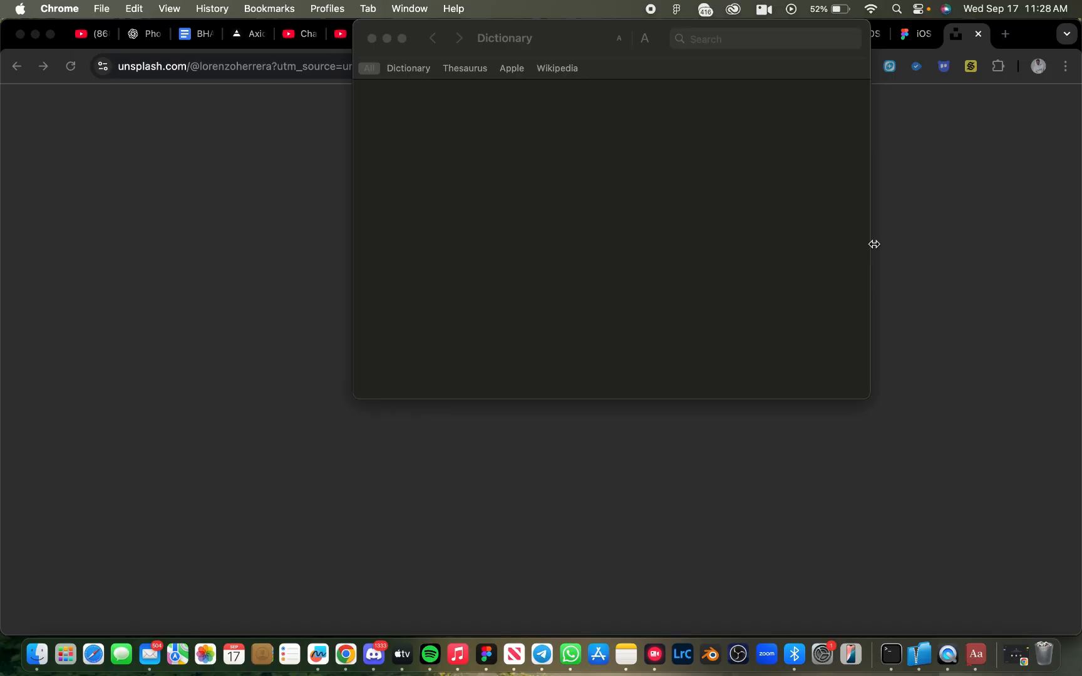
key("super+Tab")
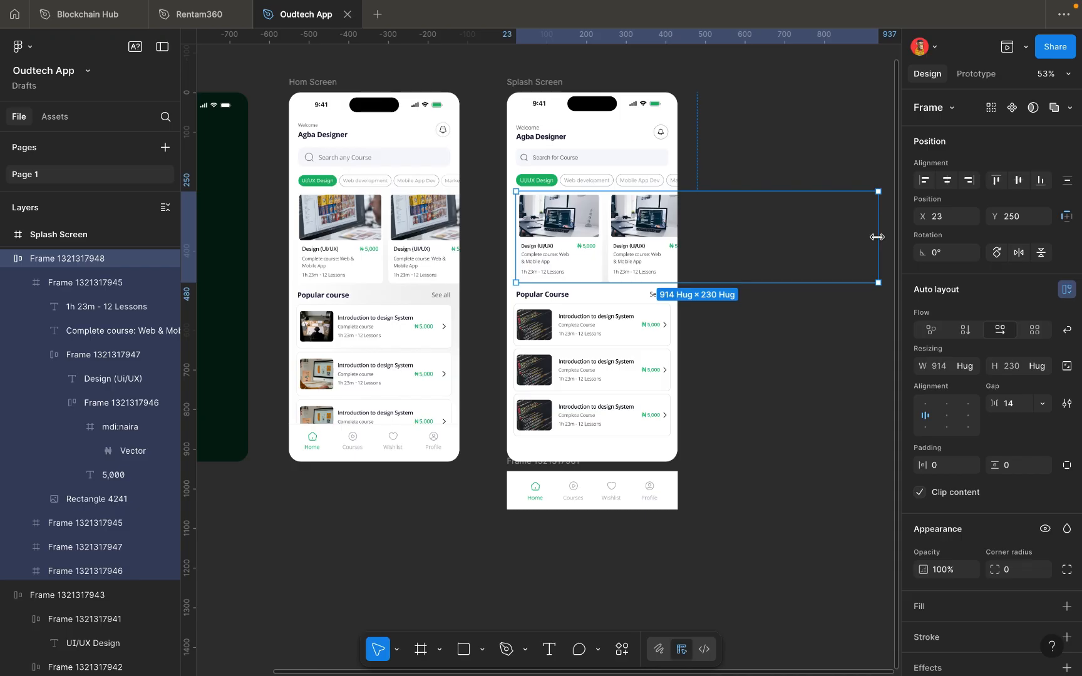
left_click_drag(877, 236, 650, 244)
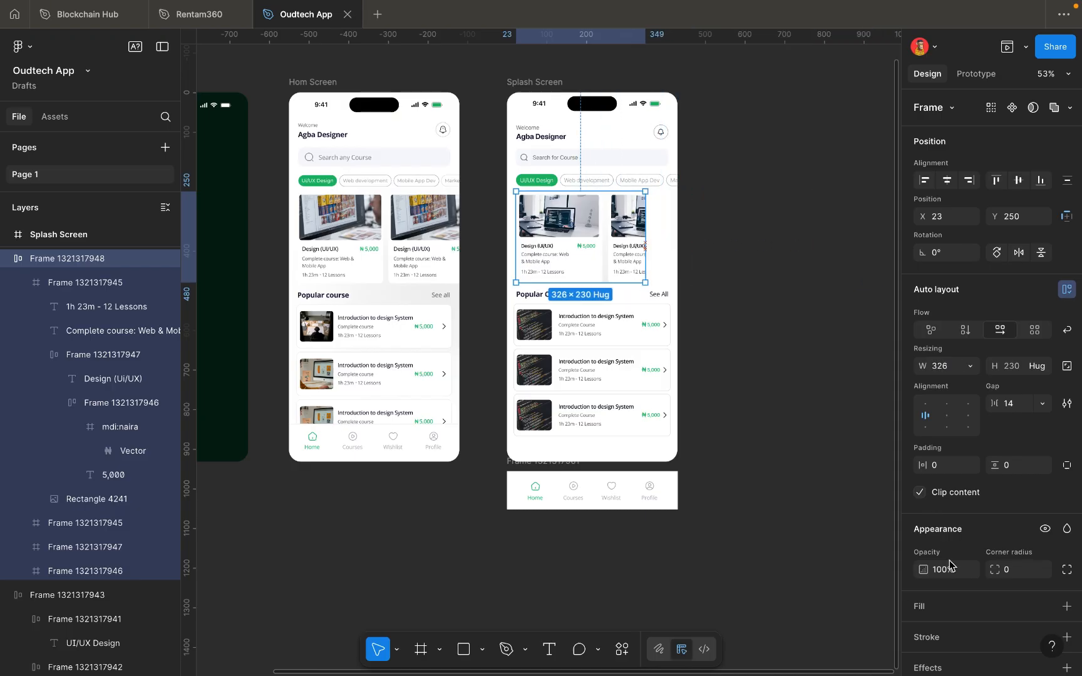
Toggle the course card row's content clipping off and on to compare the overflowing cards.
left_click(920, 492)
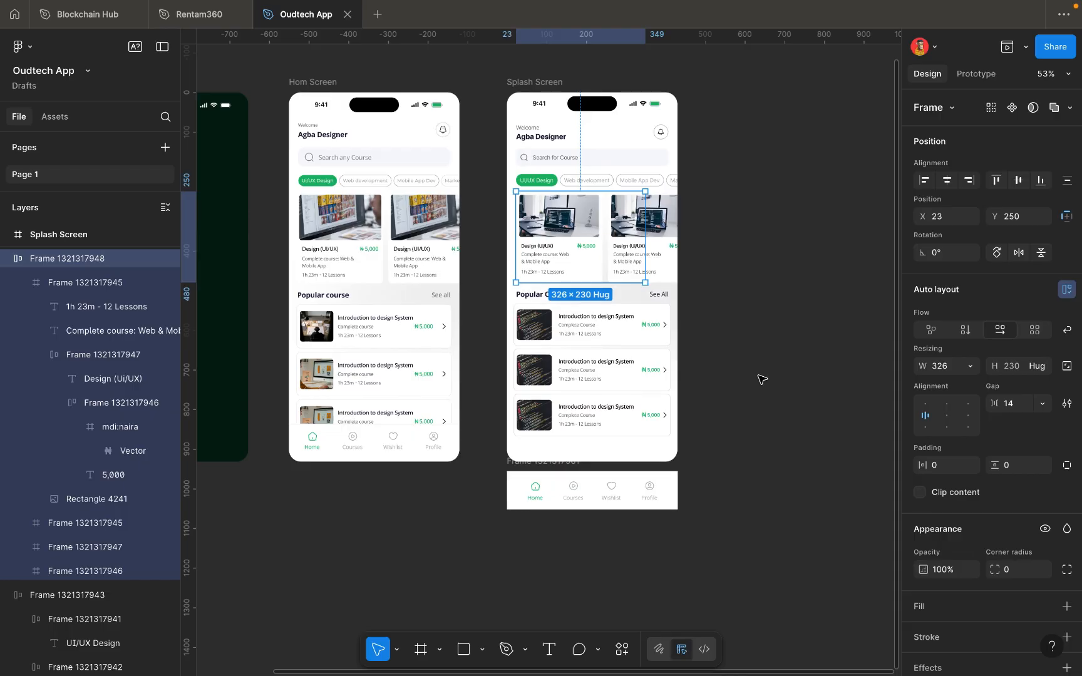
left_click(921, 494)
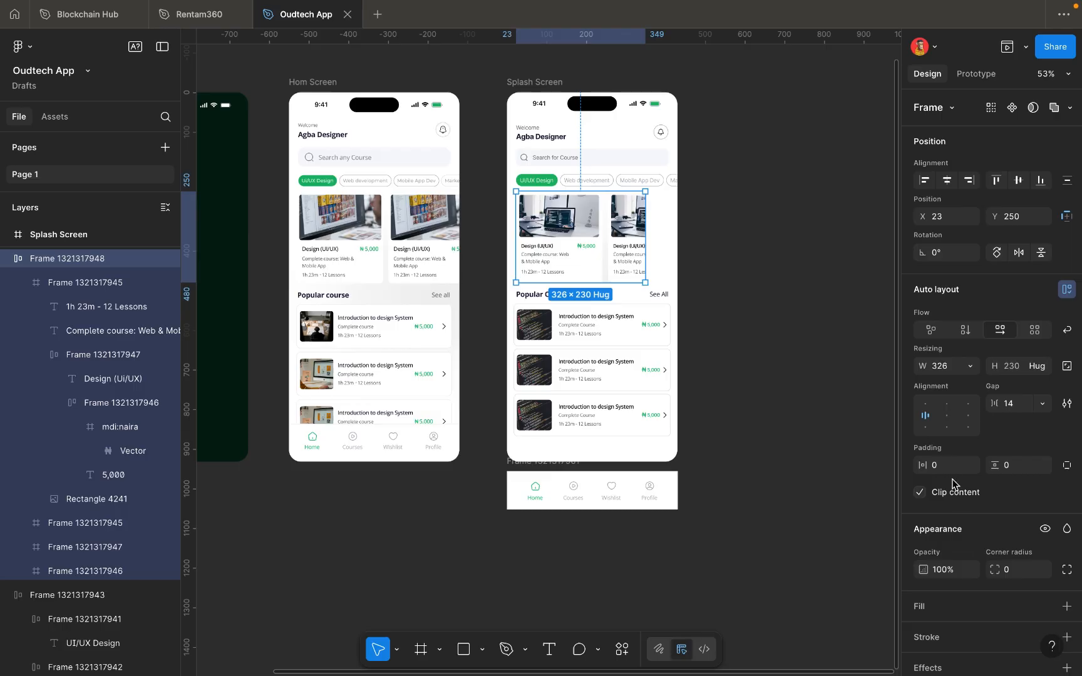
left_click(921, 494)
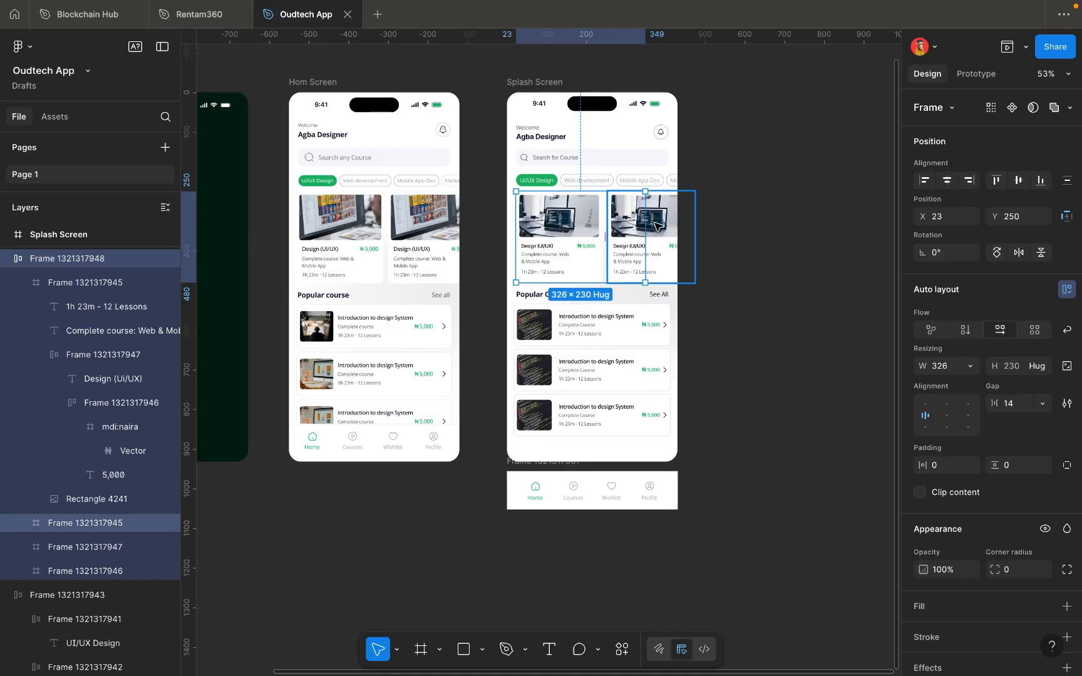
left_click(920, 494)
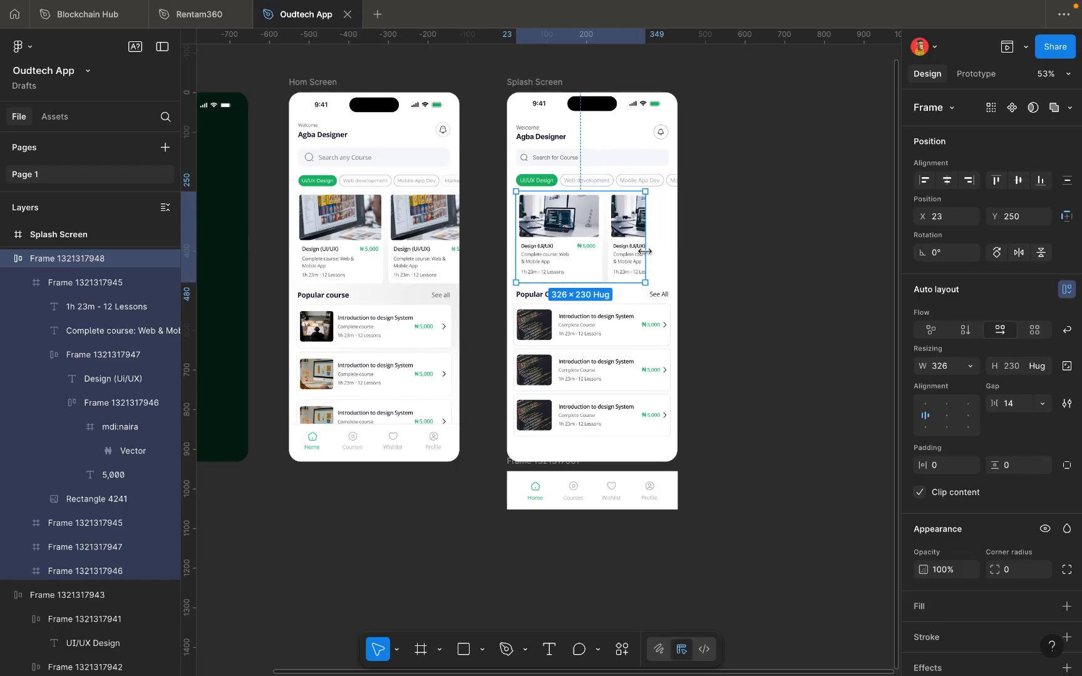
Widen the clipped course card row to 407 so it ends at the phone screen's right edge.
scroll(650, 250, "up", 5)
left_click_drag(652, 249, 724, 258)
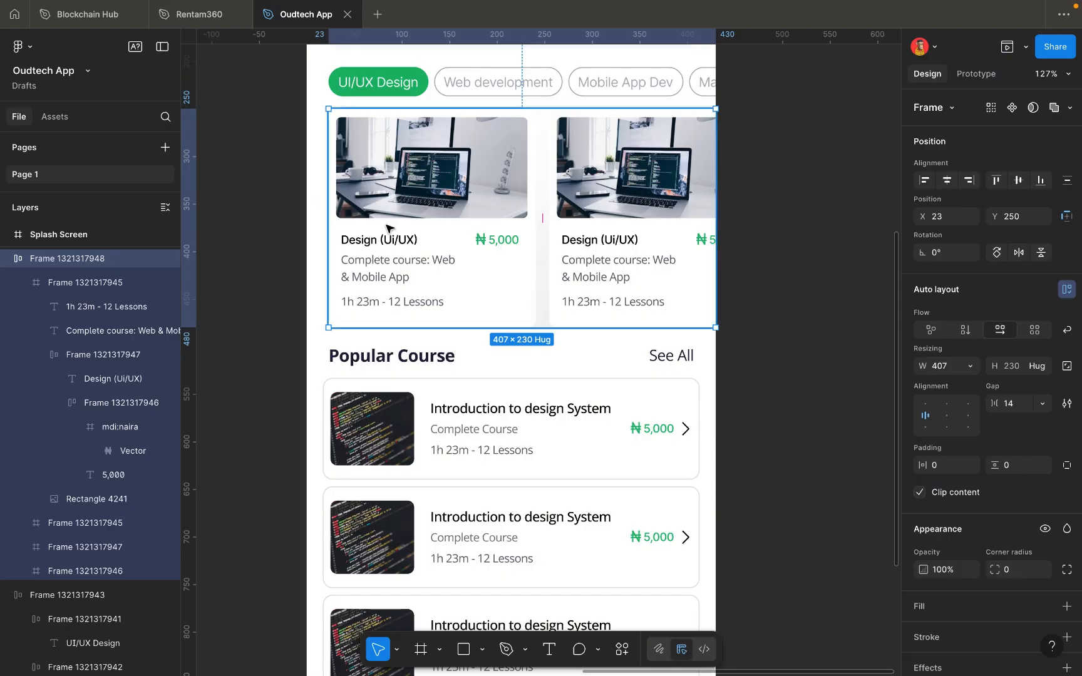
scroll(418, 224, "down", 5)
scroll(418, 223, "up", 2)
scroll(419, 223, "left", 1)
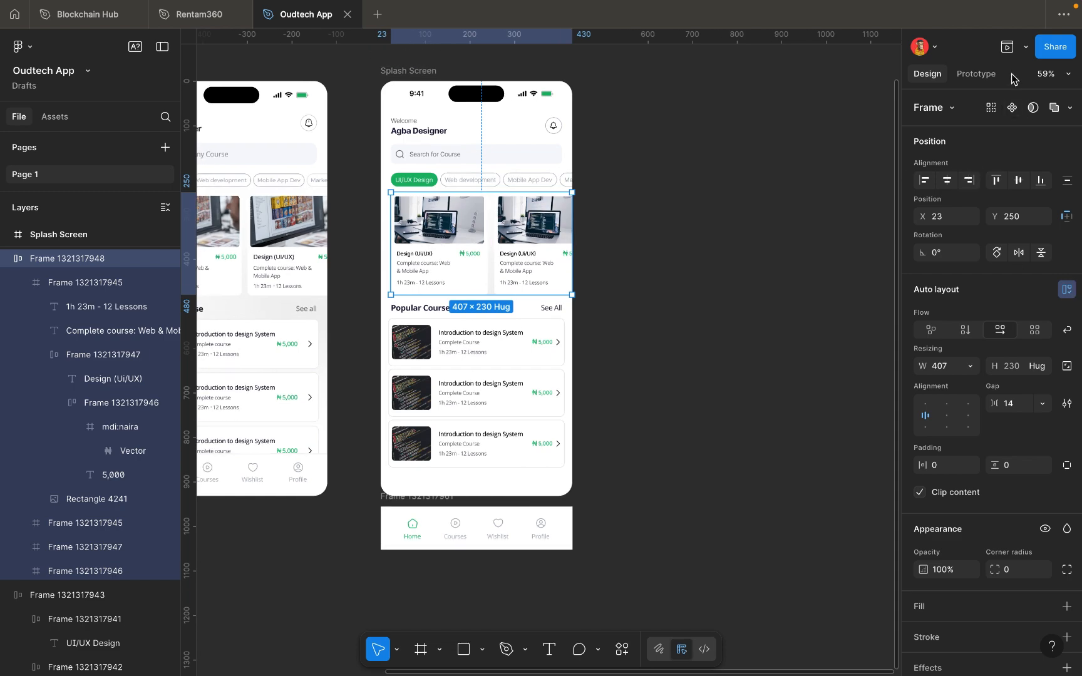
Set the course card row's prototype overflow to Horizontal scrolling.
left_click(972, 75)
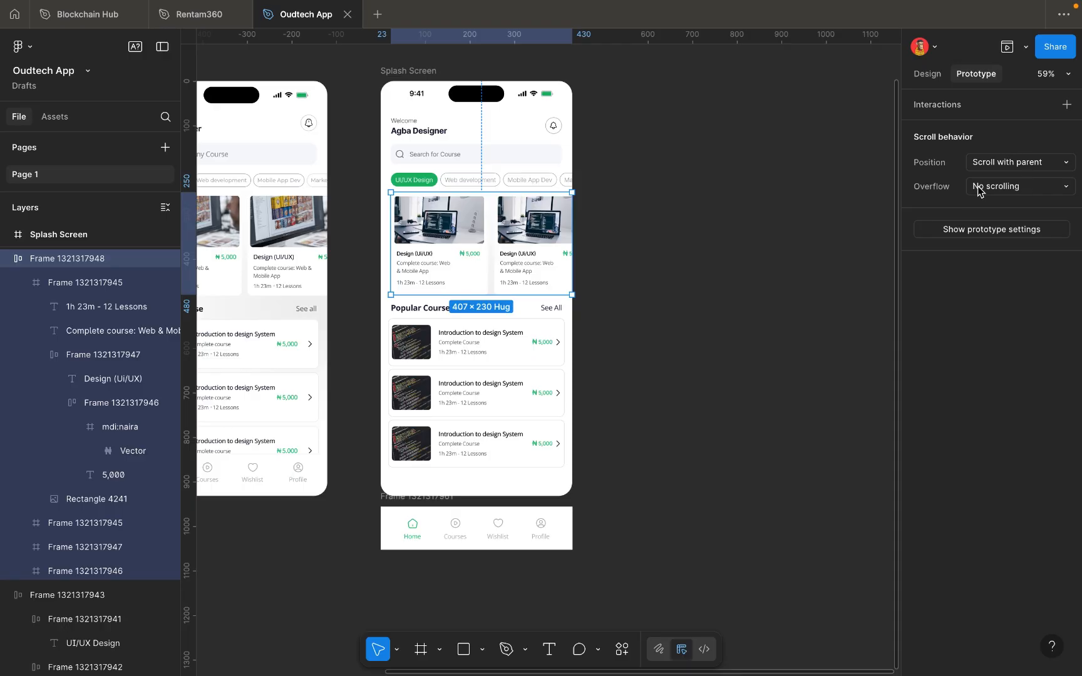
left_click(1013, 188)
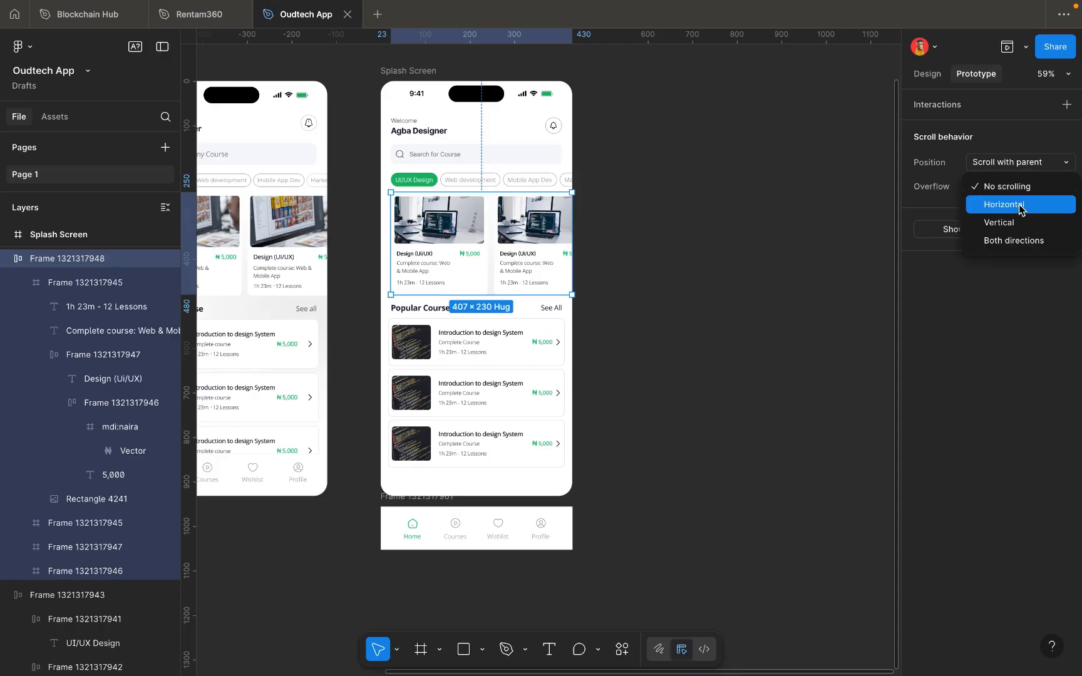
left_click(1019, 207)
Preview the new Splash Screen frame's prototype and scroll its course cards back and forth to test horizontal scrolling.
scroll(695, 229, "left", 2)
scroll(695, 228, "up", 1)
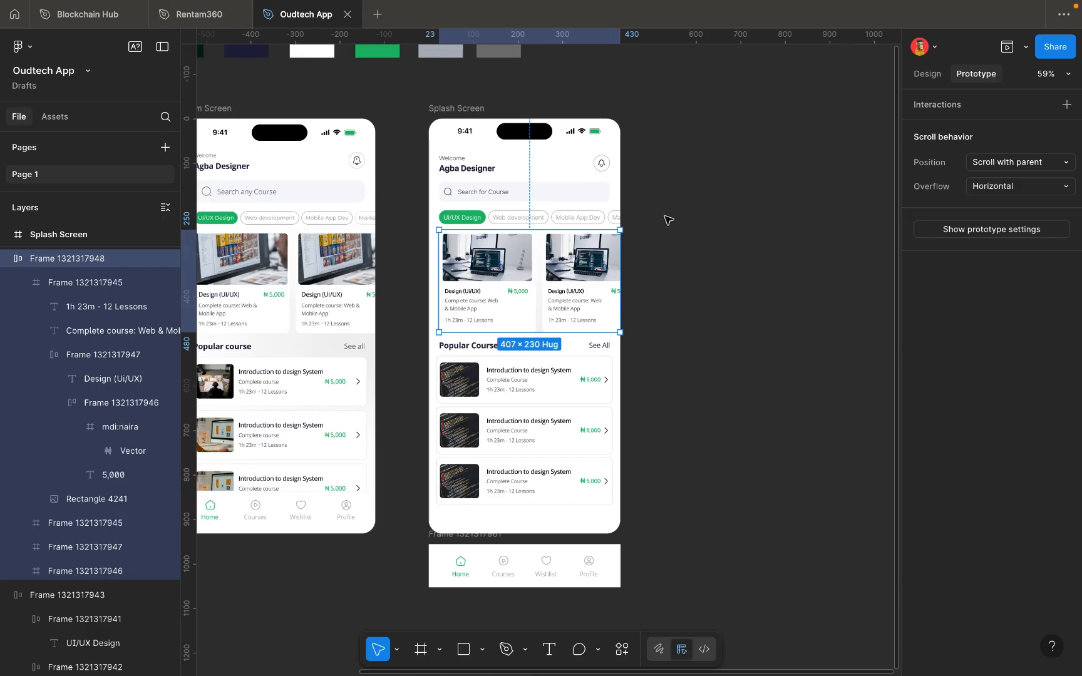
left_click(475, 110)
left_click(476, 109)
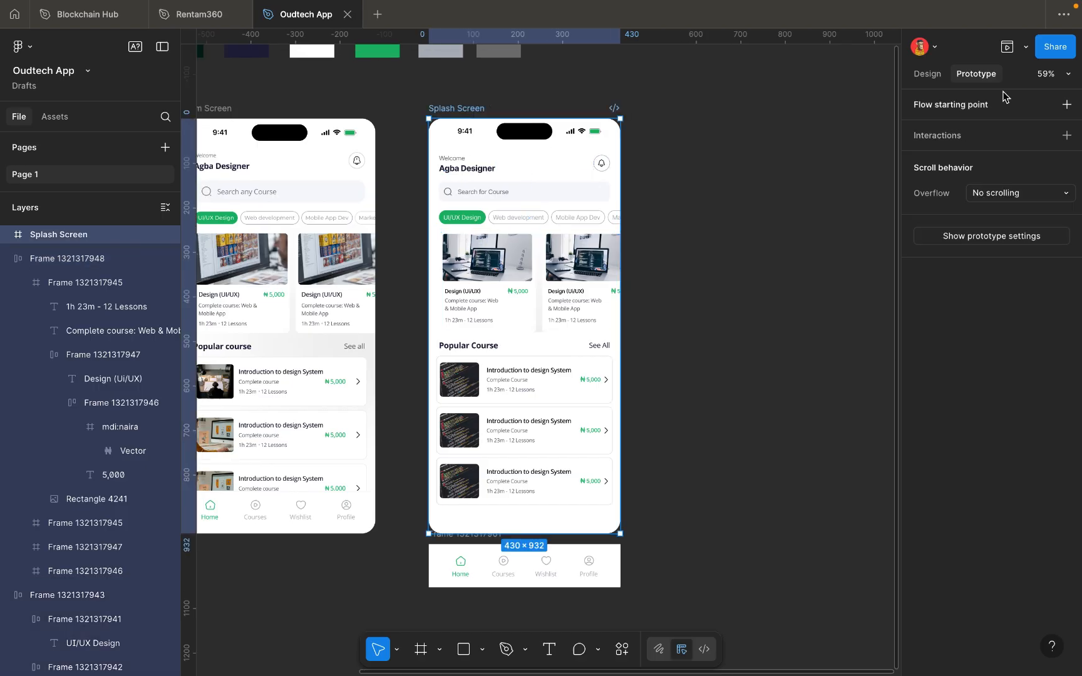
left_click(1008, 48)
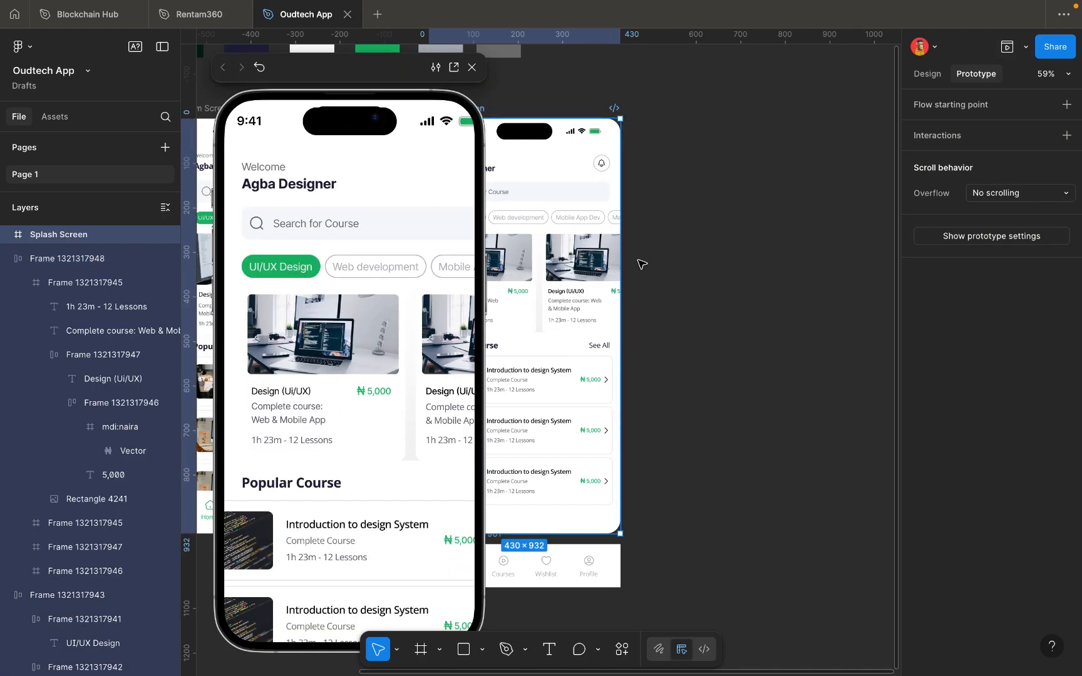
scroll(439, 362, "right", 5)
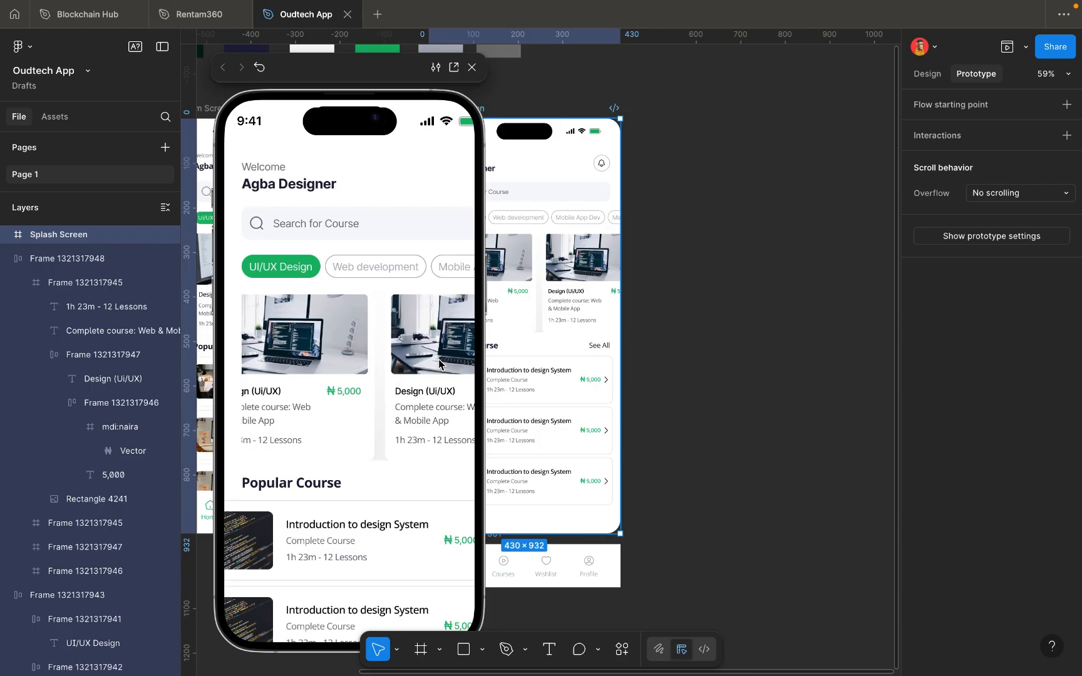
scroll(438, 362, "left", 3)
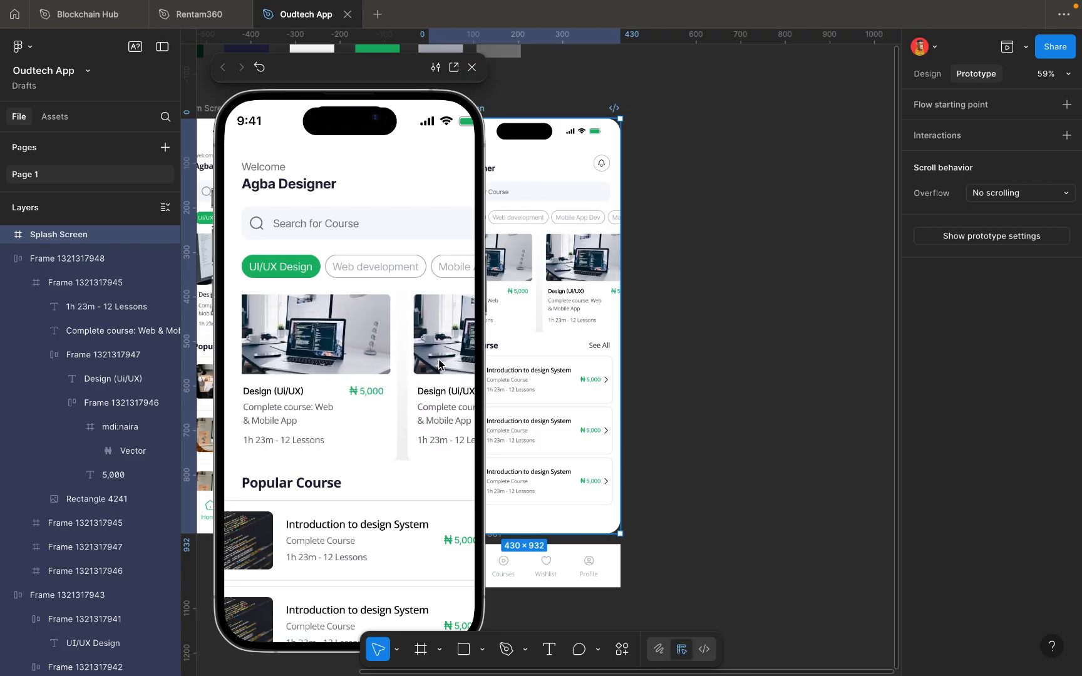
scroll(355, 370, "left", 1)
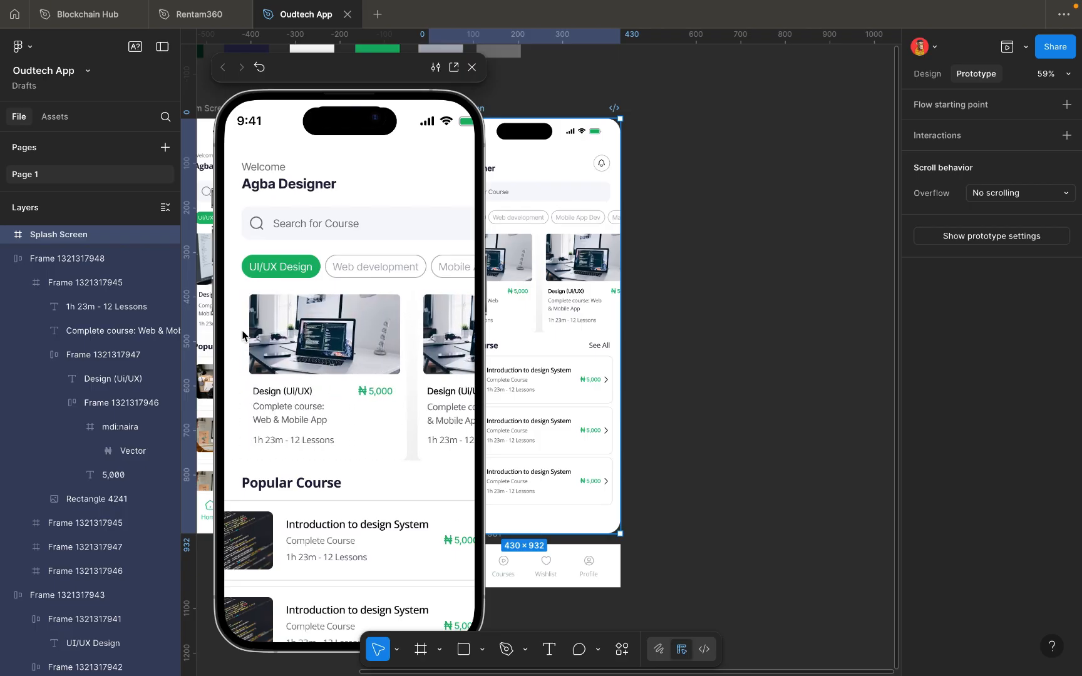
scroll(294, 348, "right", 1)
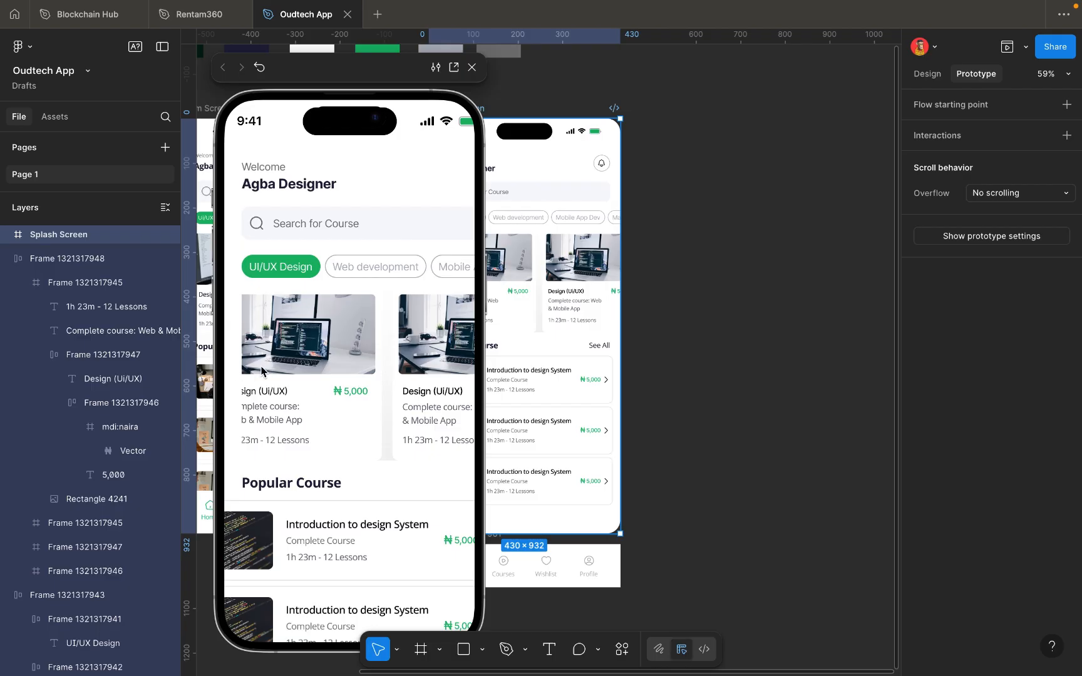
Split the course card row's padding into individual sides and set its left padding to 4.
scroll(613, 313, "left", 3)
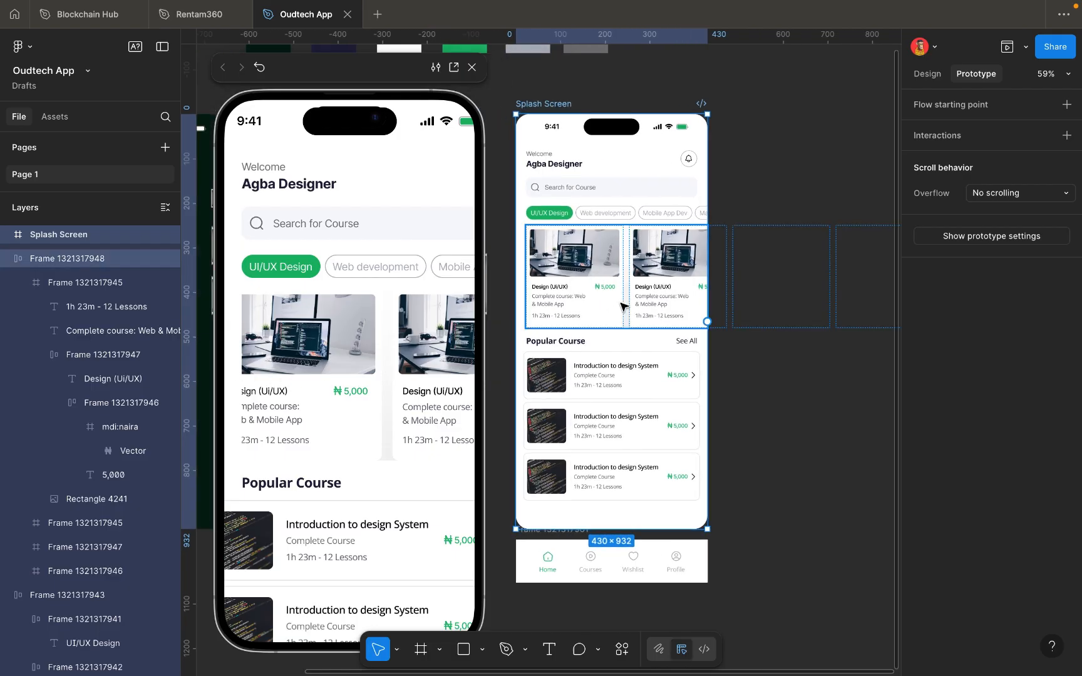
left_click(623, 306)
left_click(927, 74)
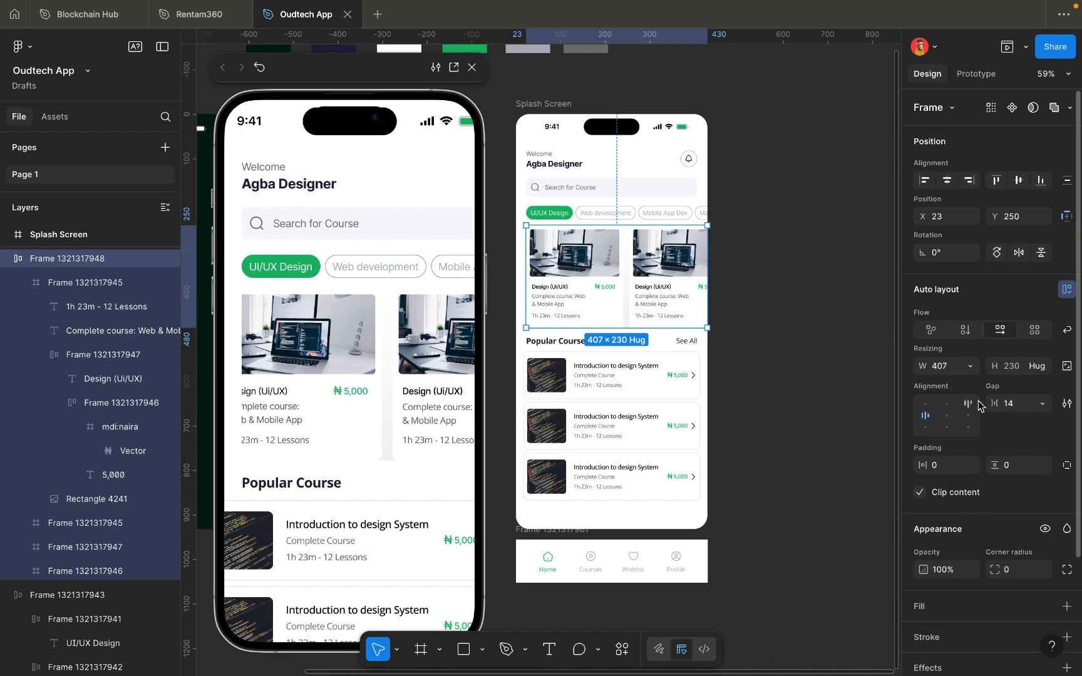
left_click(1068, 467)
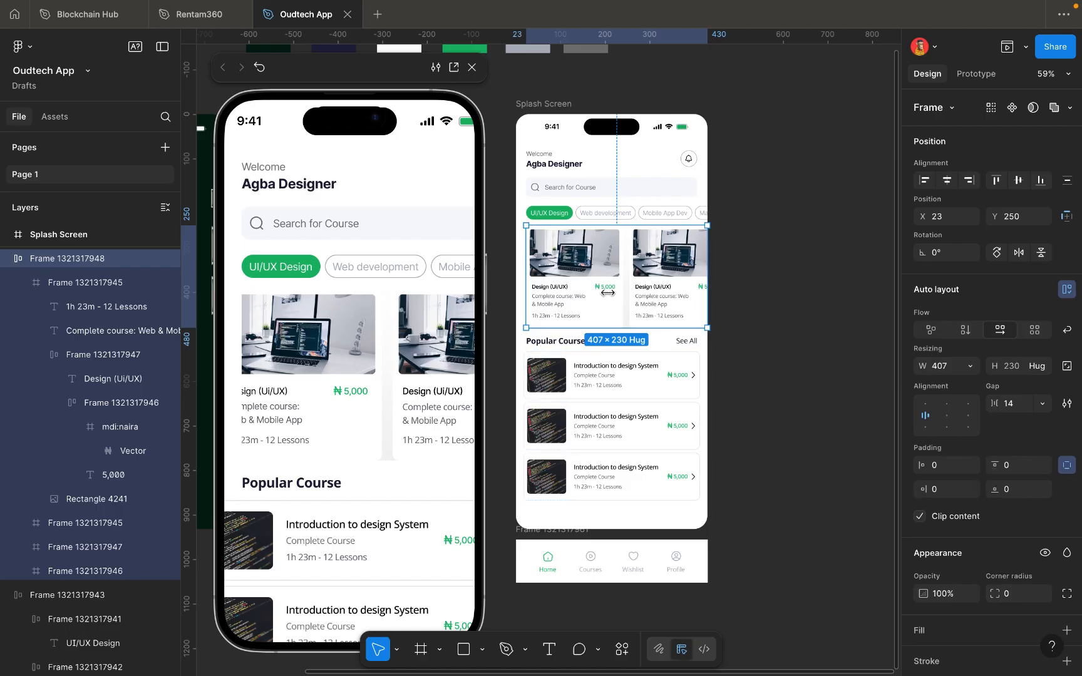
left_click(939, 467)
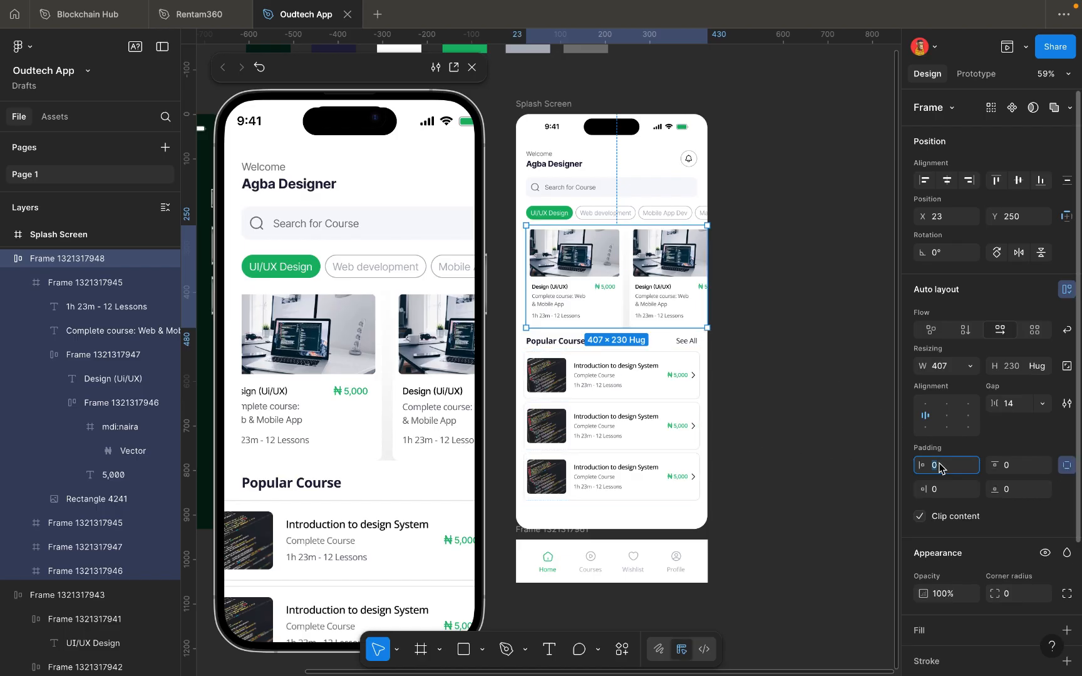
type("4")
key("Return")
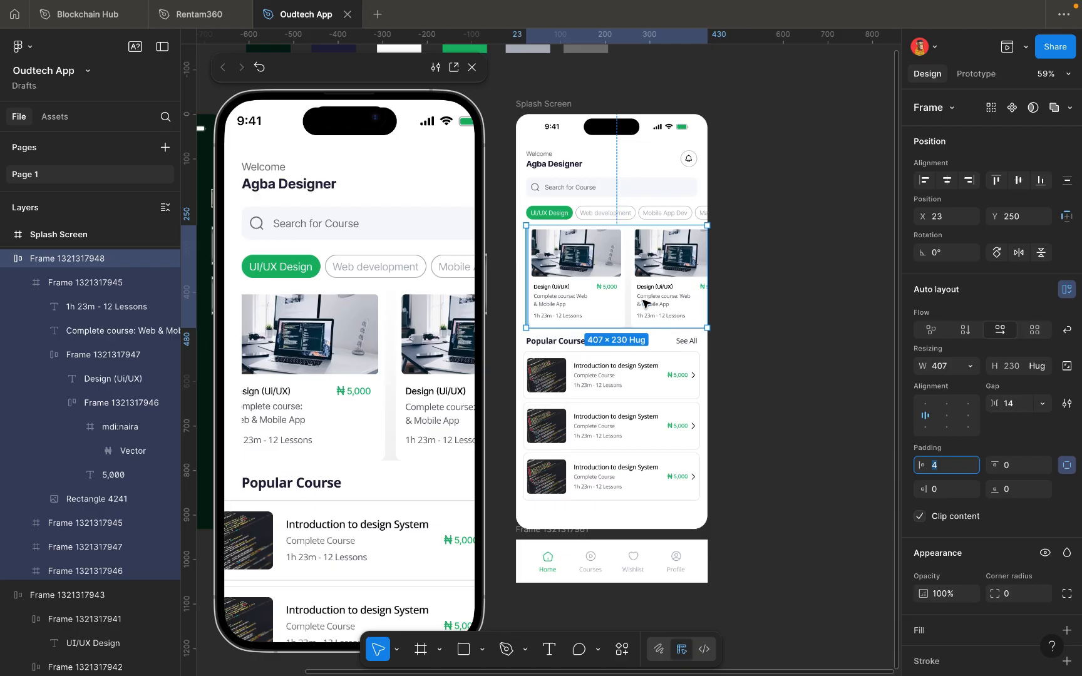
Nudge the course card row upward to Y 243, closer to the category chips.
key("Up")
key("Up")
key("Up")
key("Up")
key("Up")
key("Up")
key("Up")
key("Up")
key("Up")
key("Up")
key("Up")
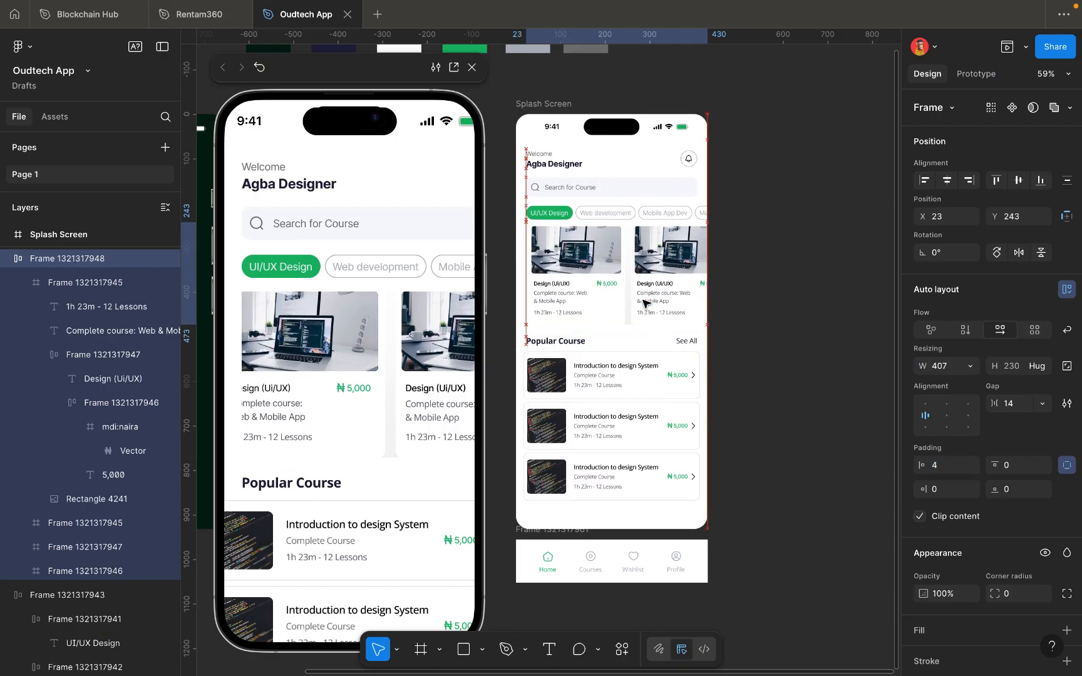
key("Up")
key("Up")
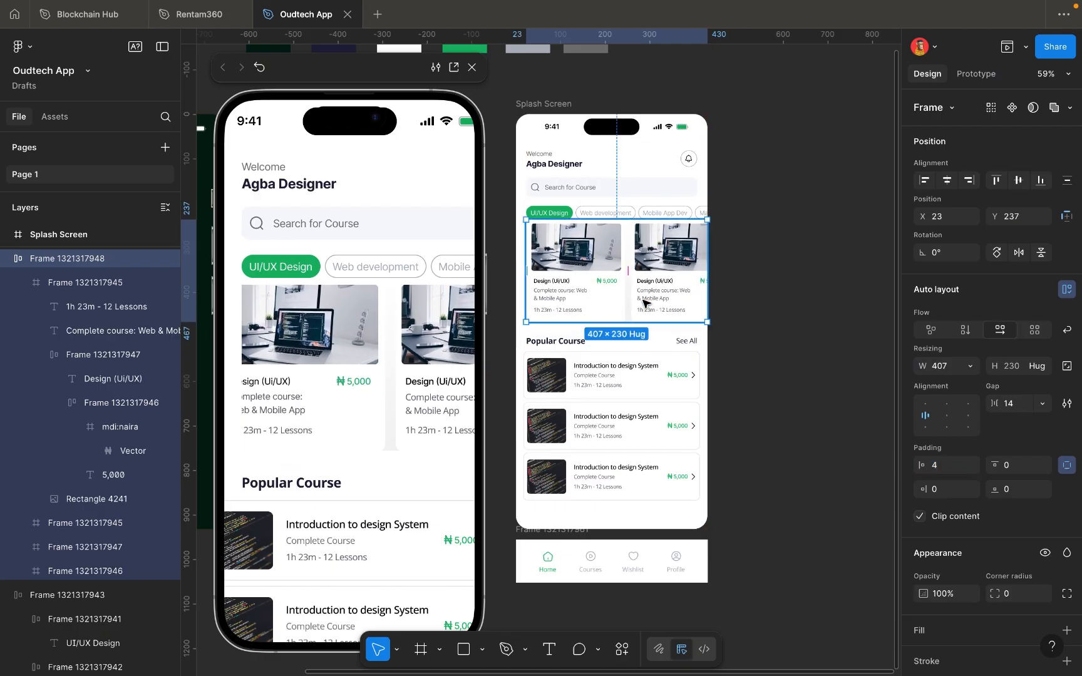
key("Up")
key("Up")
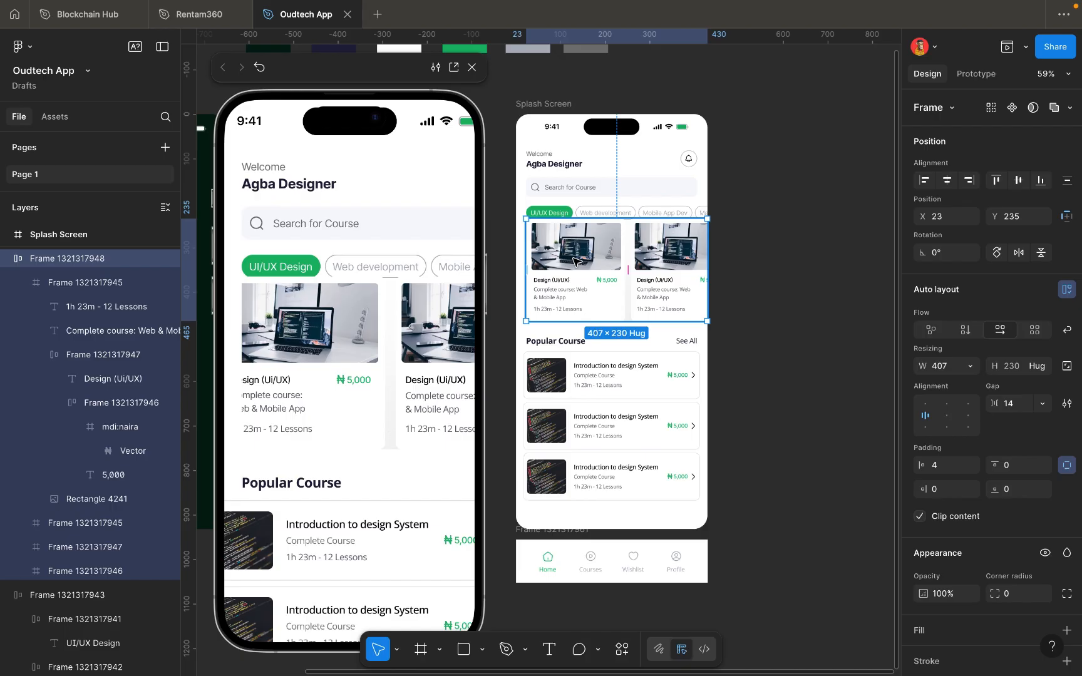
key("Down")
key("Down")
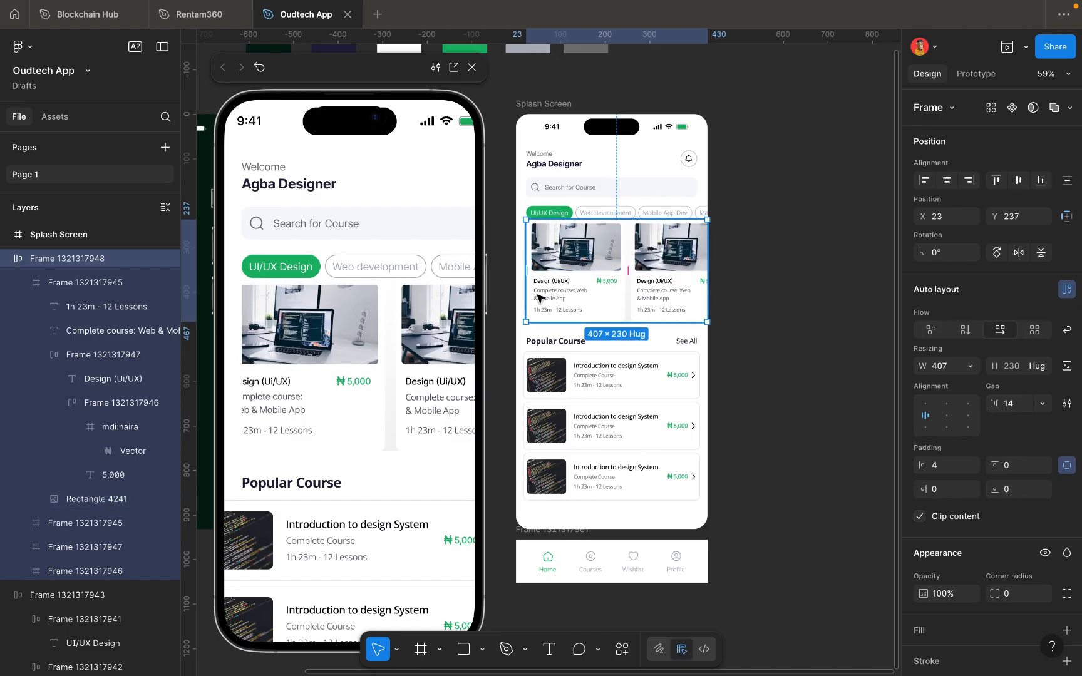
key("super+z")
Set the course card row's left padding to 20.
scroll(540, 300, "up", 3)
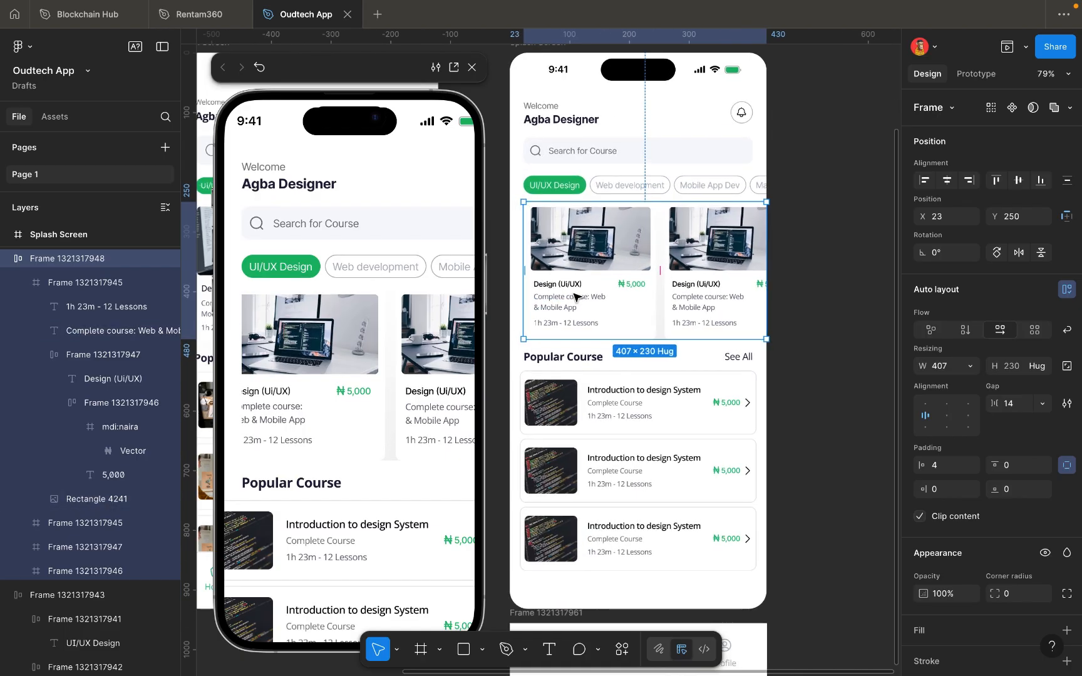
scroll(574, 296, "left", 2)
left_click(945, 466)
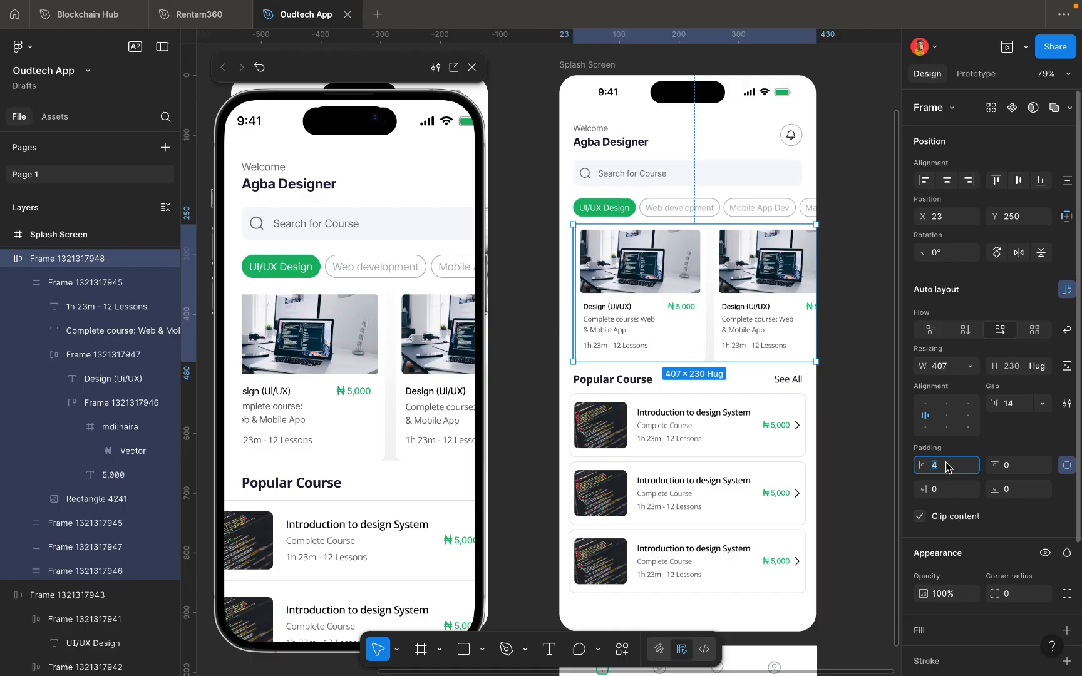
type("11")
key("Return")
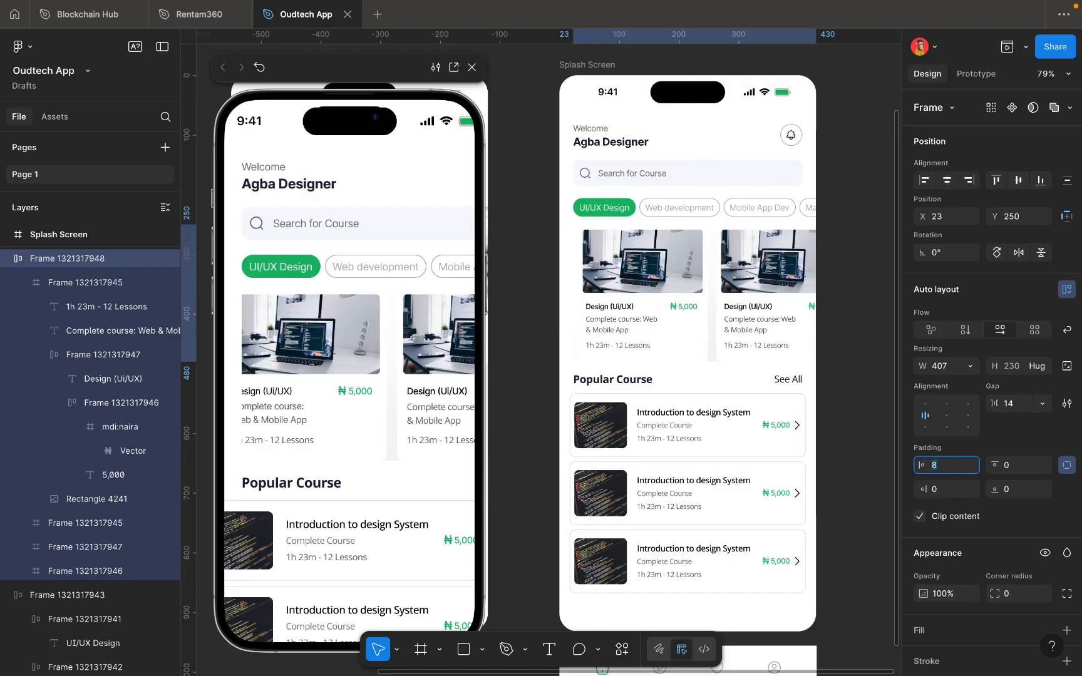
key("Up")
key("Up")
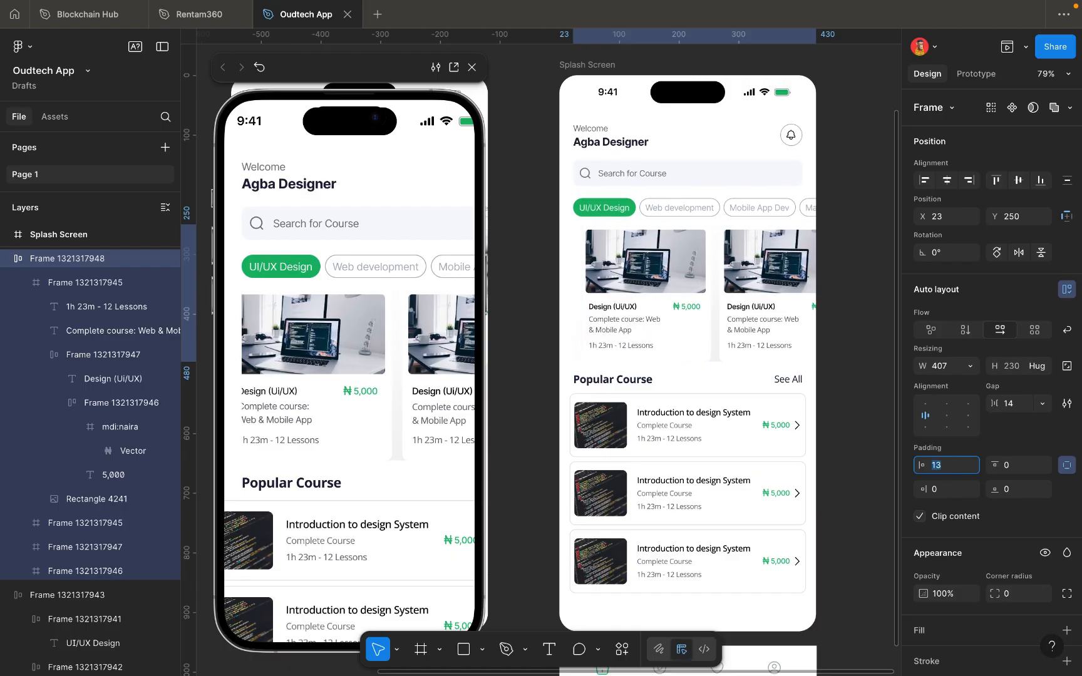
key("Up")
key("Up")
key("Up")
key("Up")
key("Up")
key("Up")
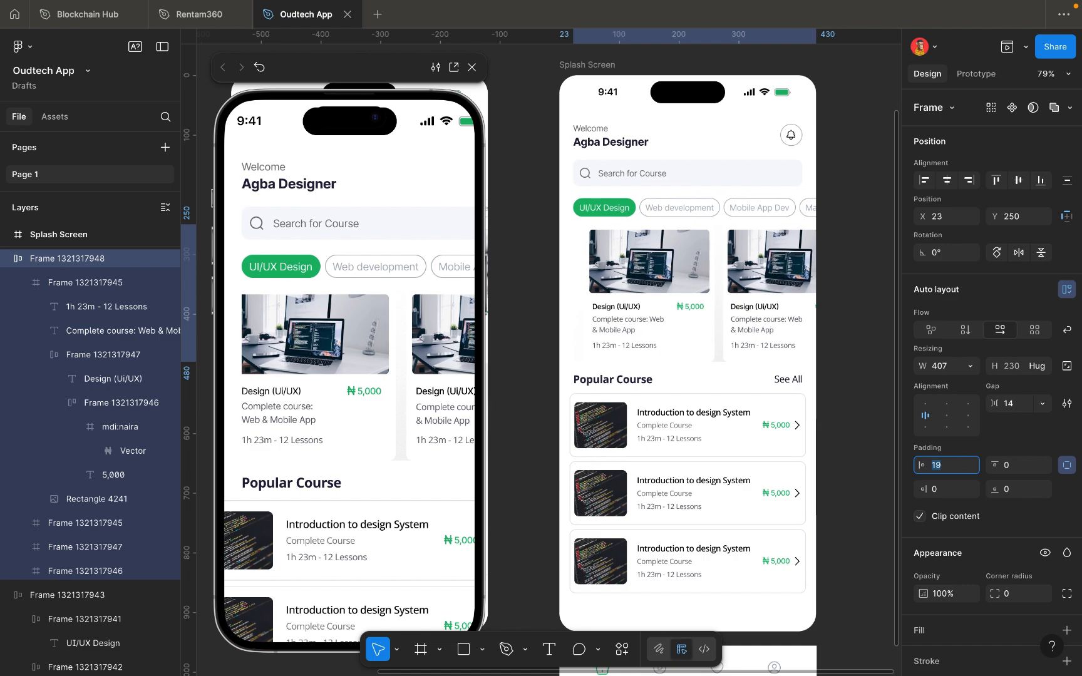
key("Up")
key("Escape")
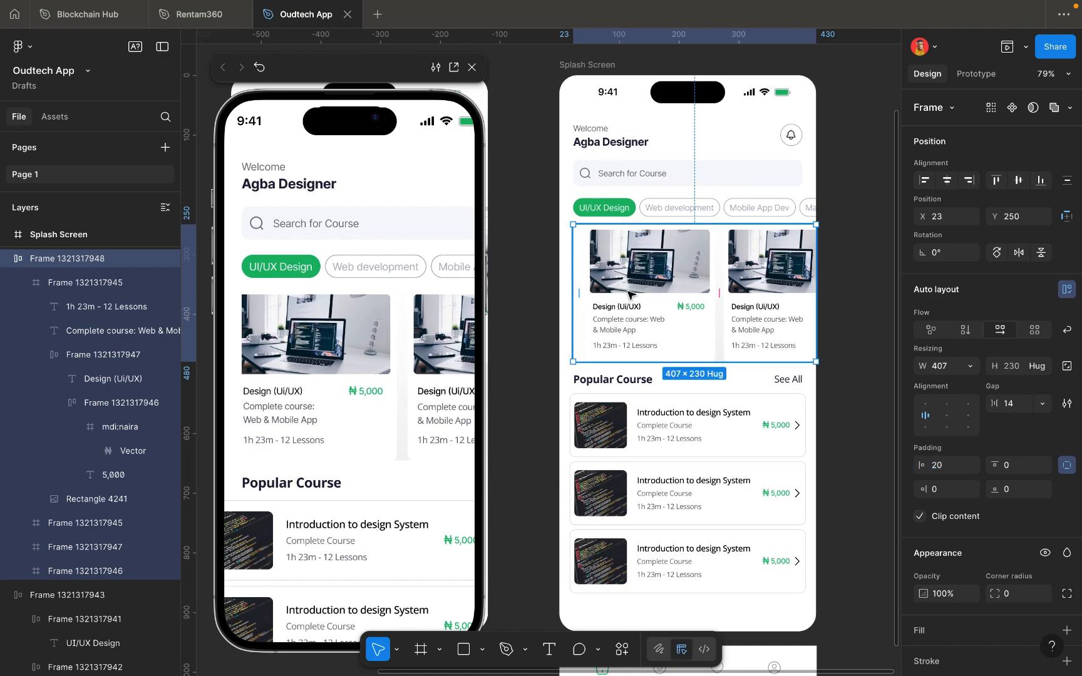
Move the course card row to X 1, Y 245 and widen it to 429 so it ends at the Splash Screen frame's right edge.
left_click_drag(622, 292, 618, 290)
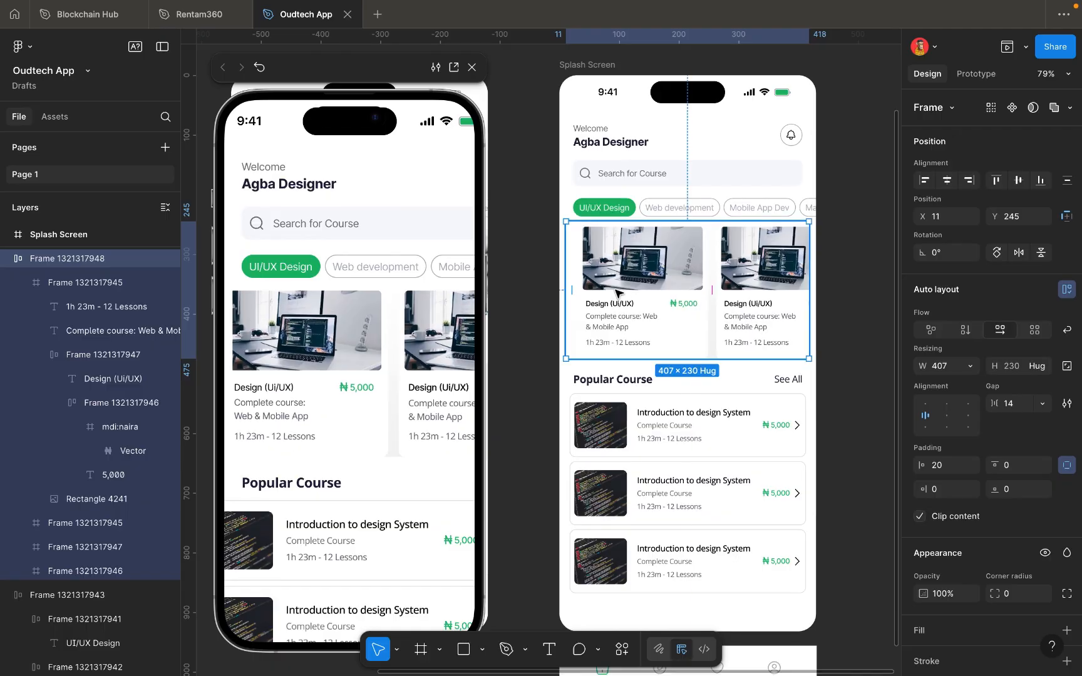
key("shift+Left")
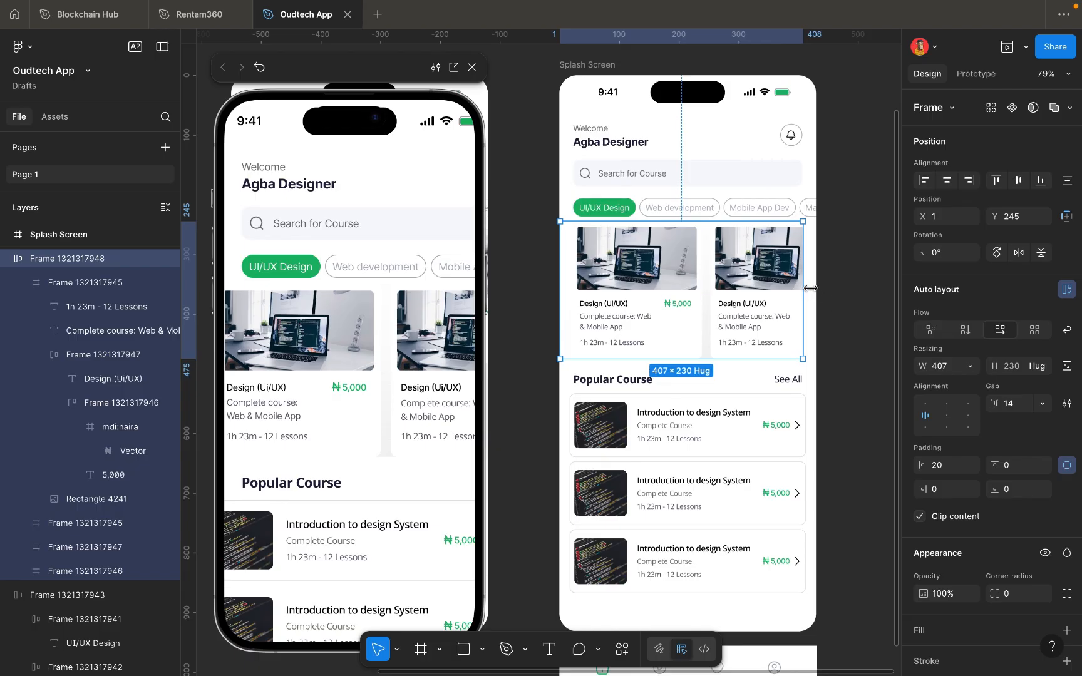
left_click_drag(810, 288, 815, 290)
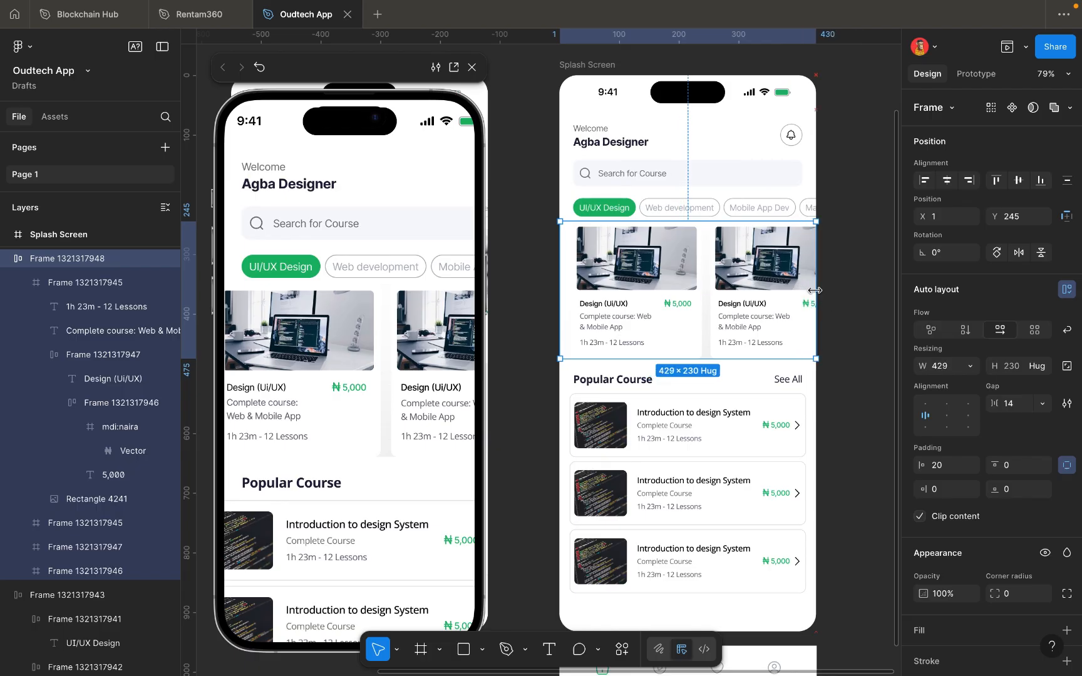
left_click(853, 330)
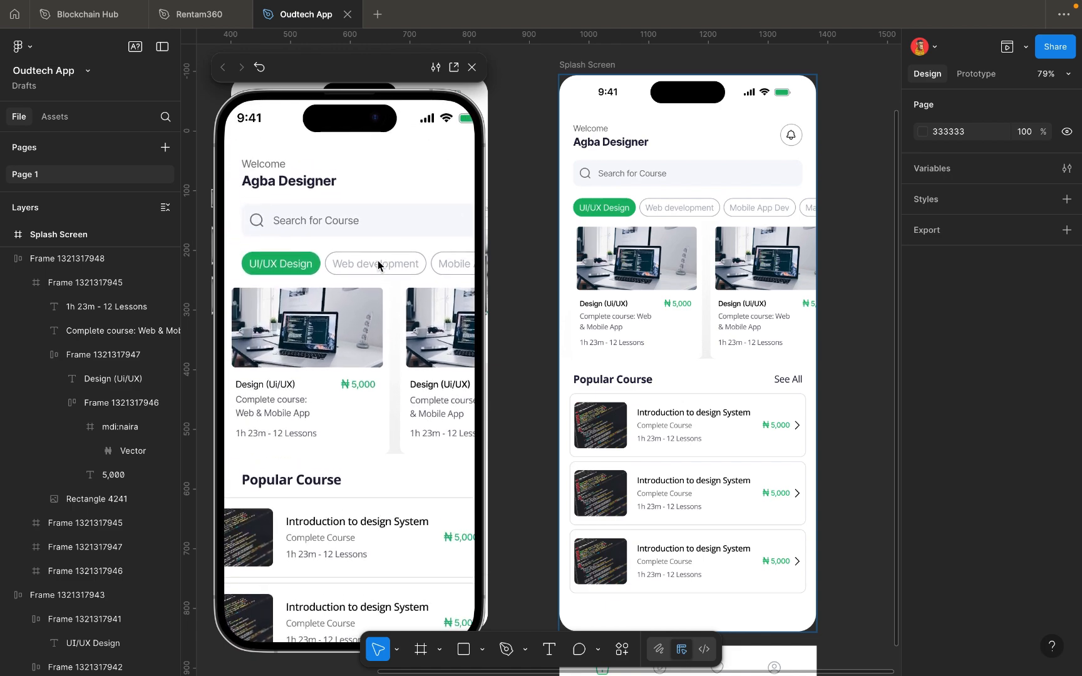
Check the prototype scroll behavior of the frame and course card row, and switch the prototype preview's sizing to Fixed.
left_click(964, 75)
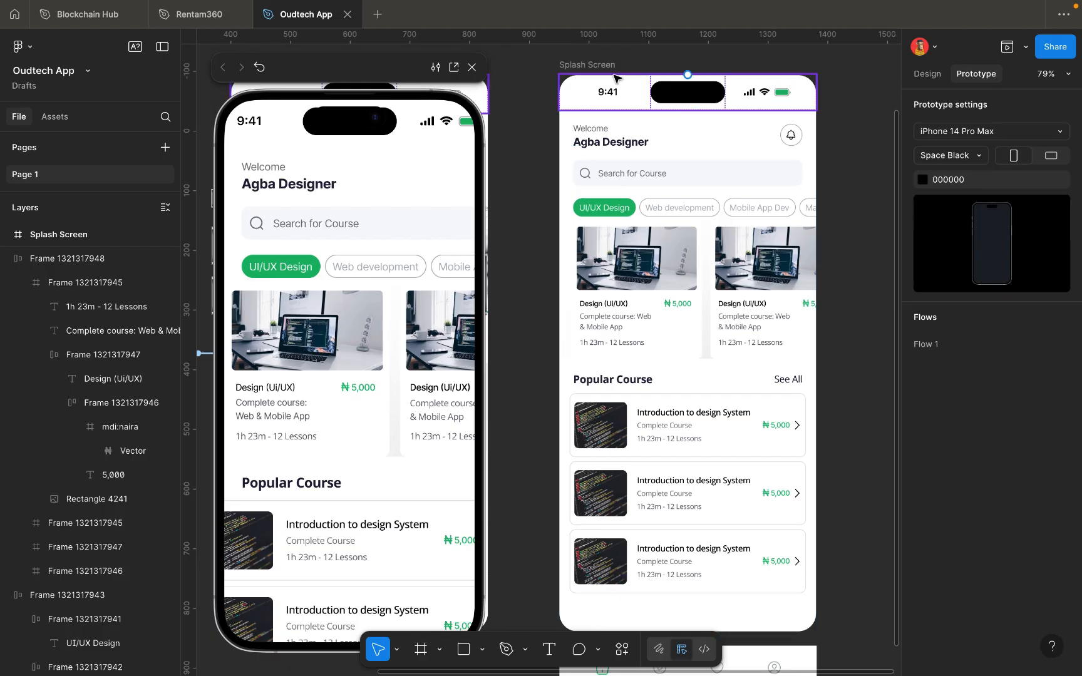
scroll(614, 77, "up", 3)
left_click(612, 101)
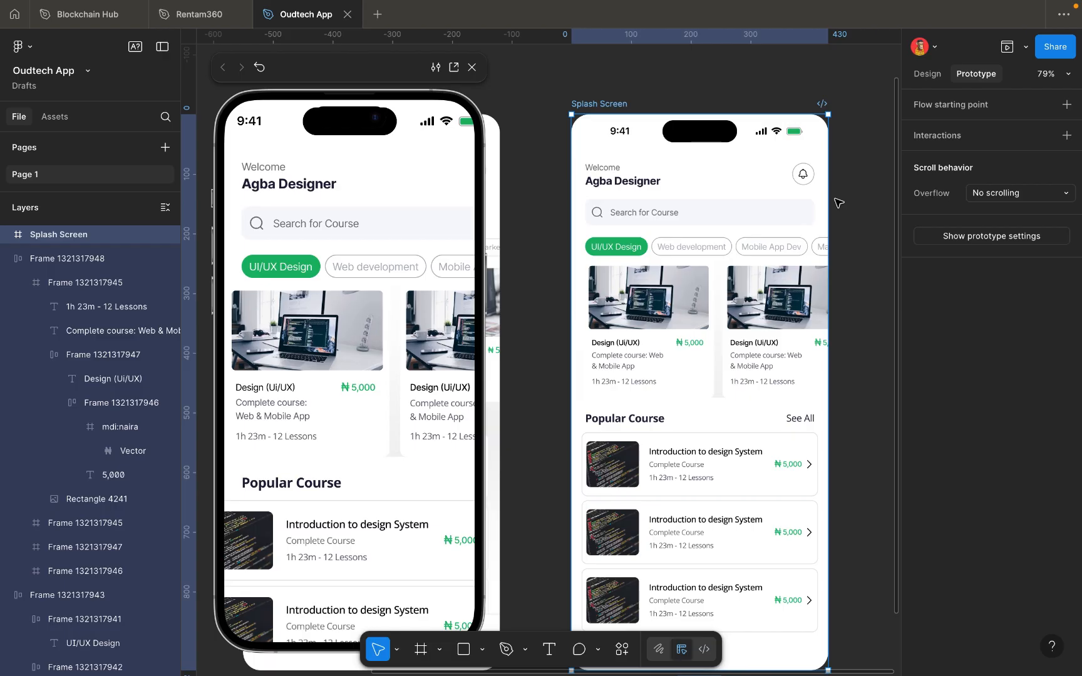
left_click(760, 287)
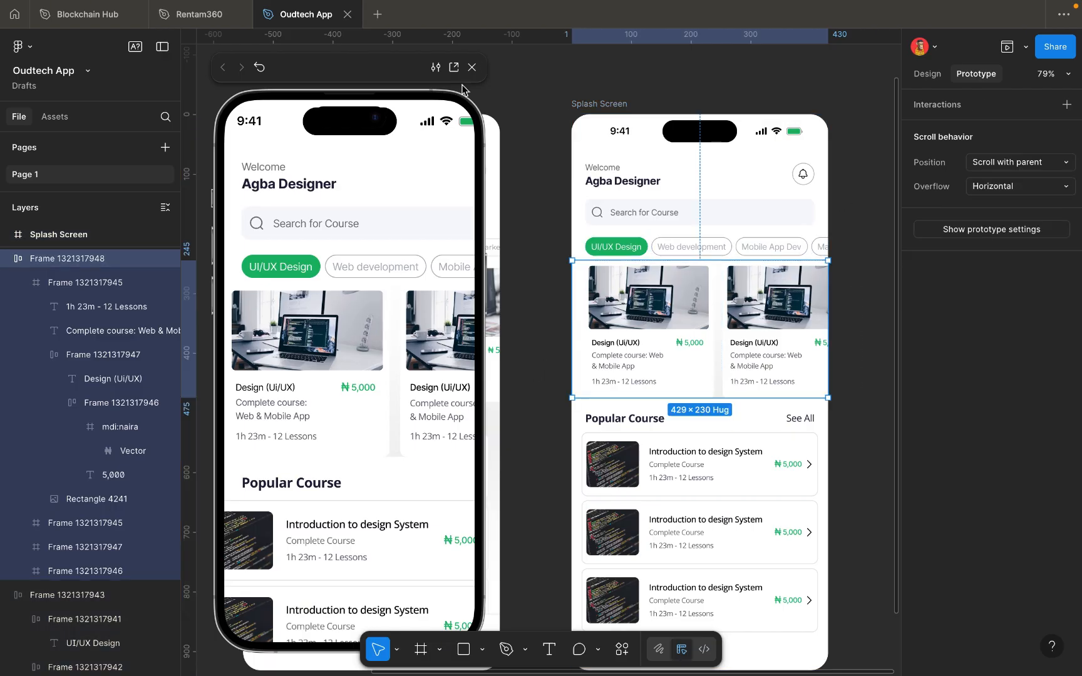
left_click(435, 67)
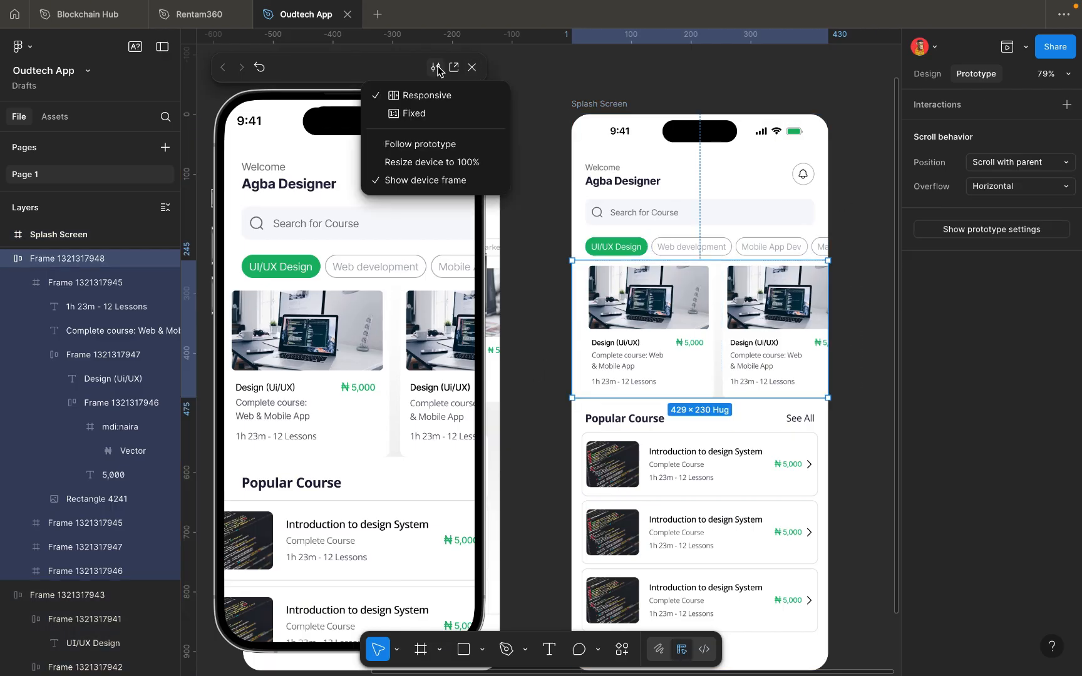
left_click(445, 119)
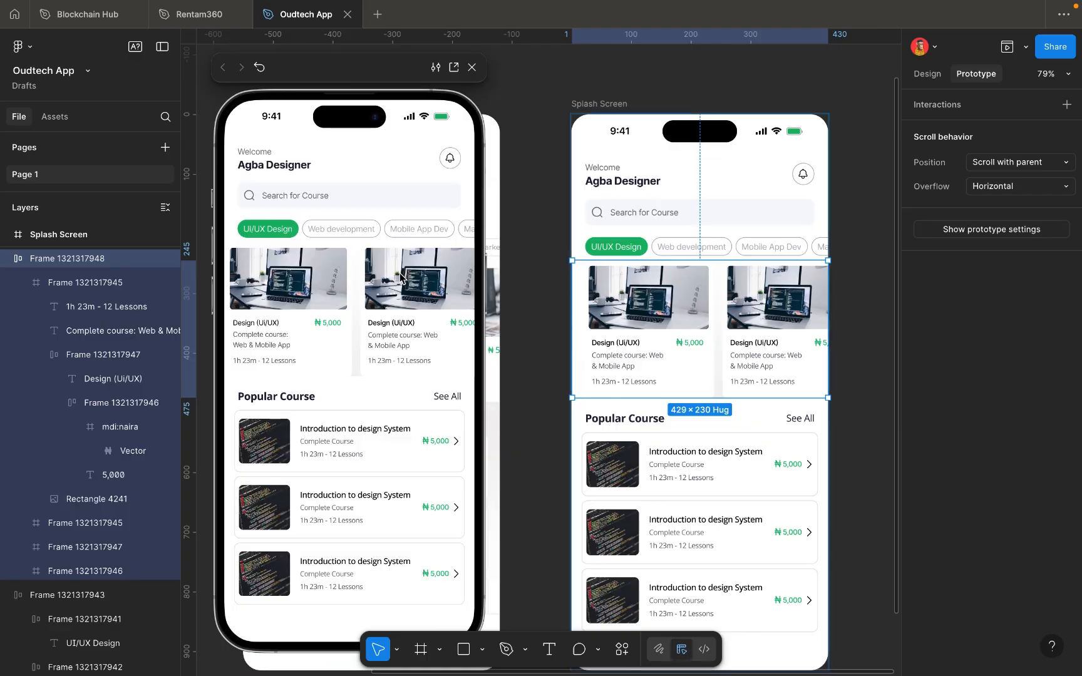
Scroll the course cards back and forth in the prototype preview to test the widened row.
scroll(399, 279, "right", 2)
scroll(400, 279, "left", 3)
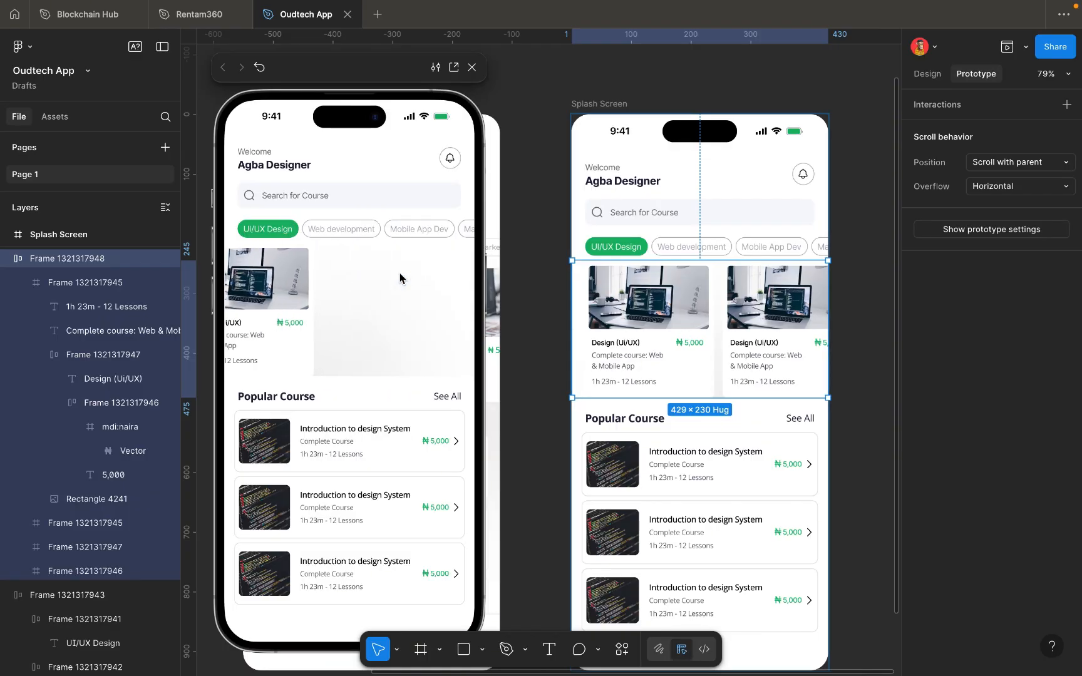
scroll(399, 279, "left", 2)
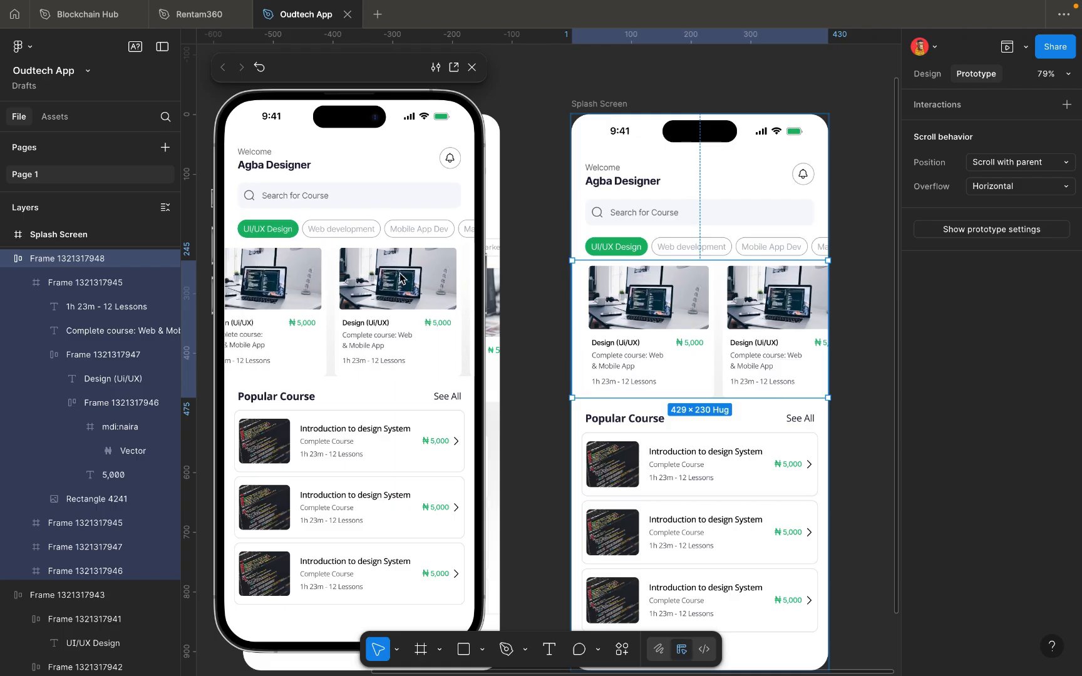
scroll(399, 279, "left", 2)
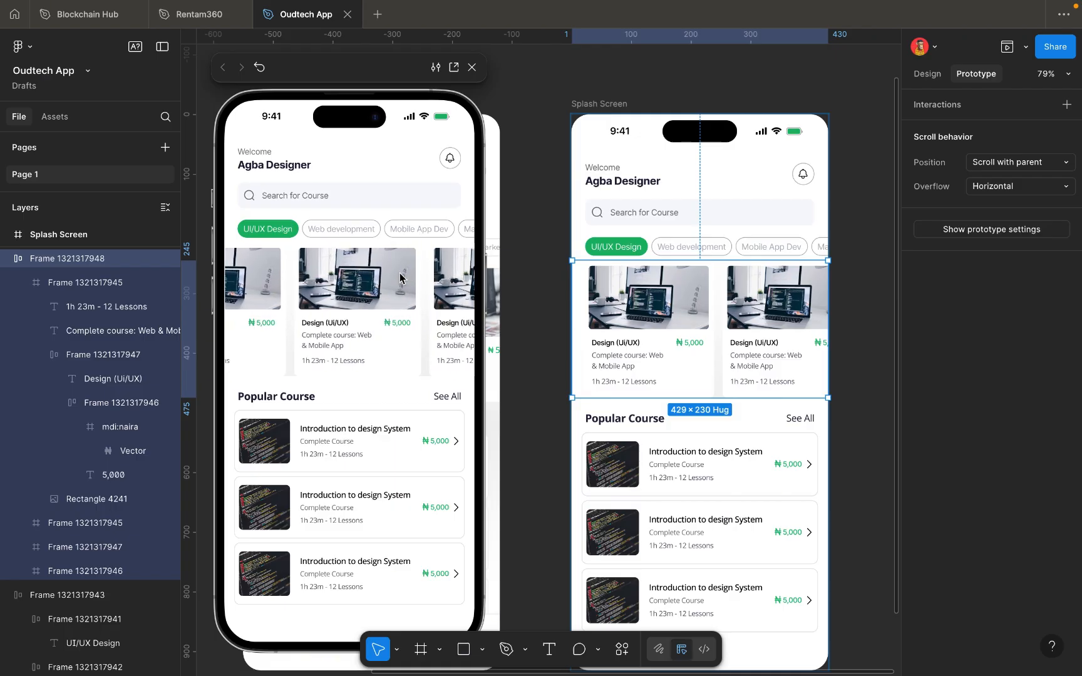
scroll(399, 279, "right", 2)
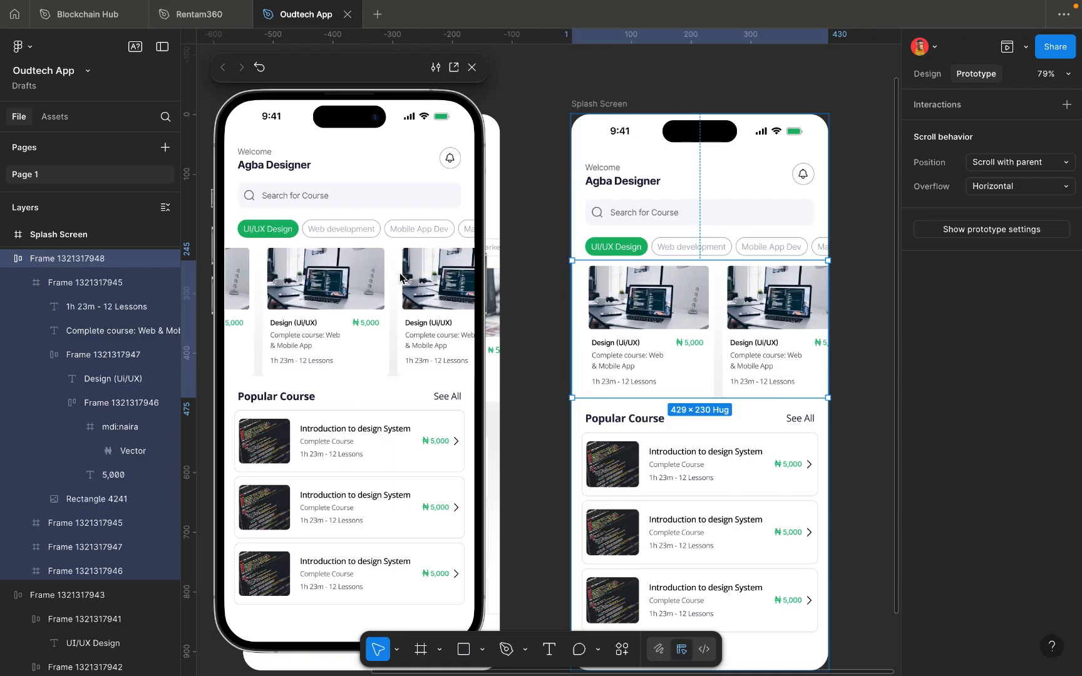
scroll(400, 279, "left", 2)
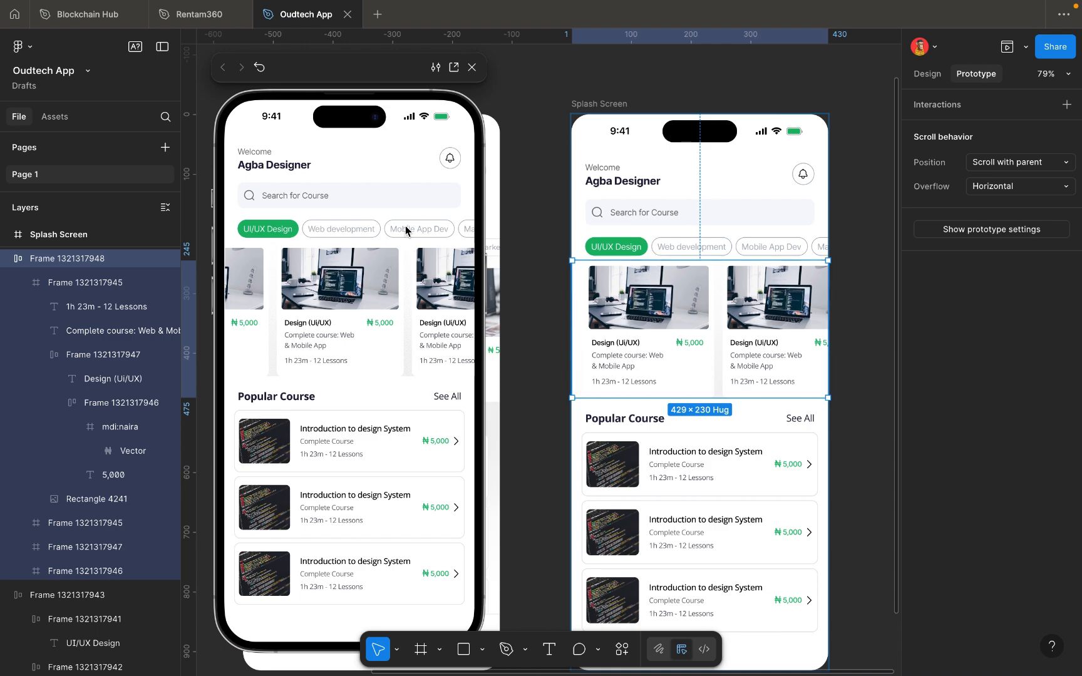
Narrow the category chip row to a width of 407 so it ends at the Splash Screen frame's right edge.
left_click(723, 248)
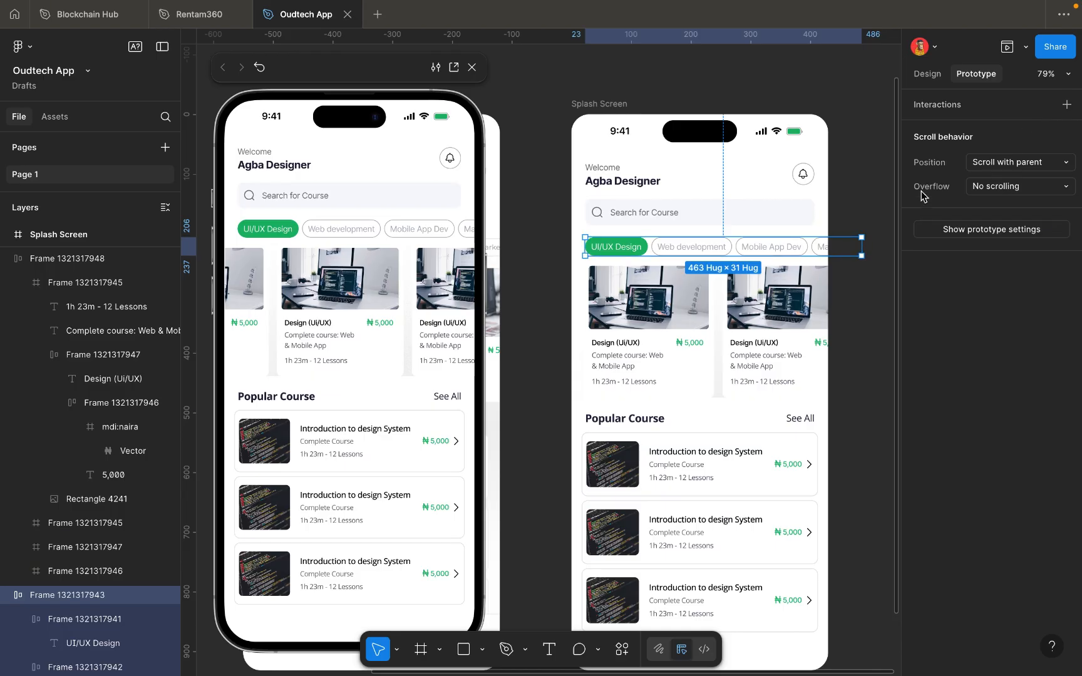
left_click(928, 74)
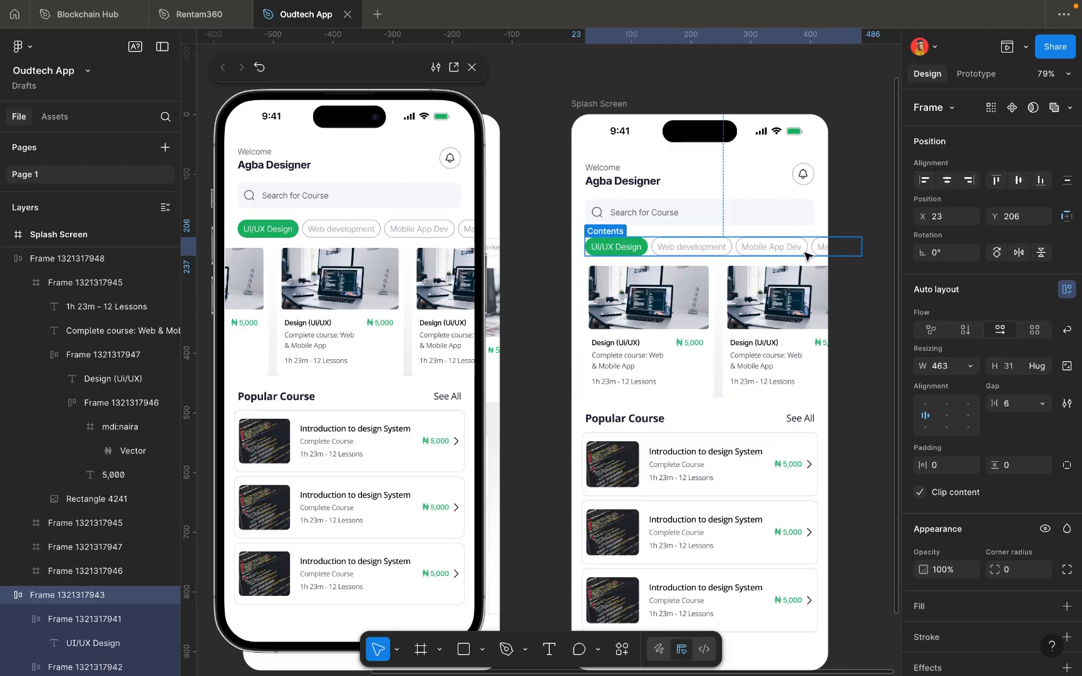
left_click(848, 301)
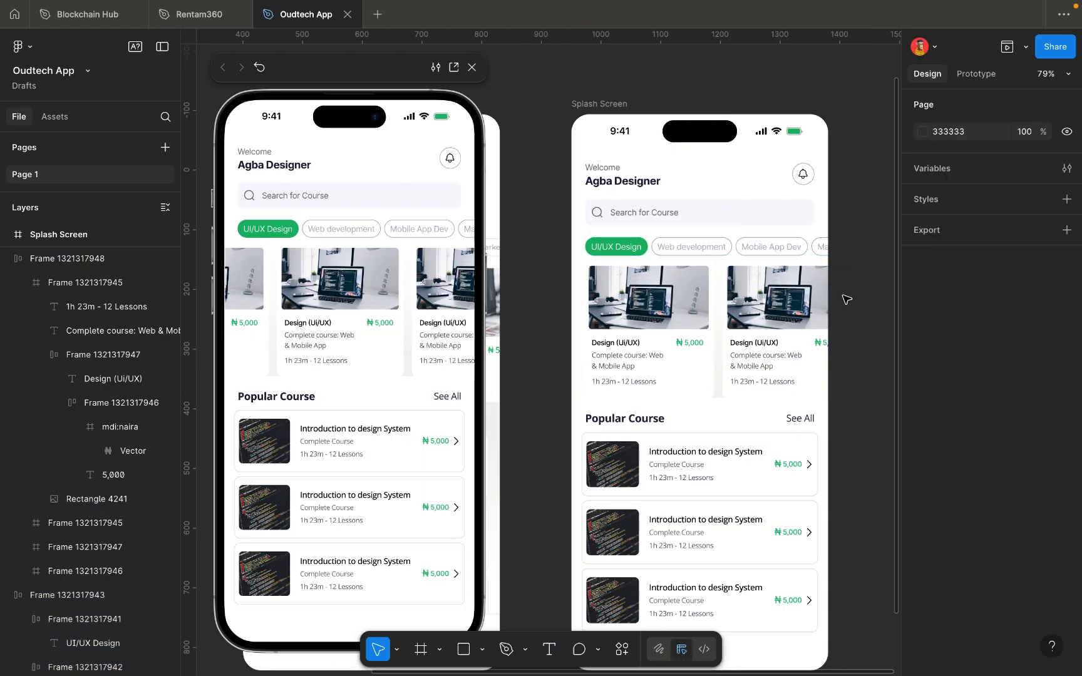
left_click(786, 251)
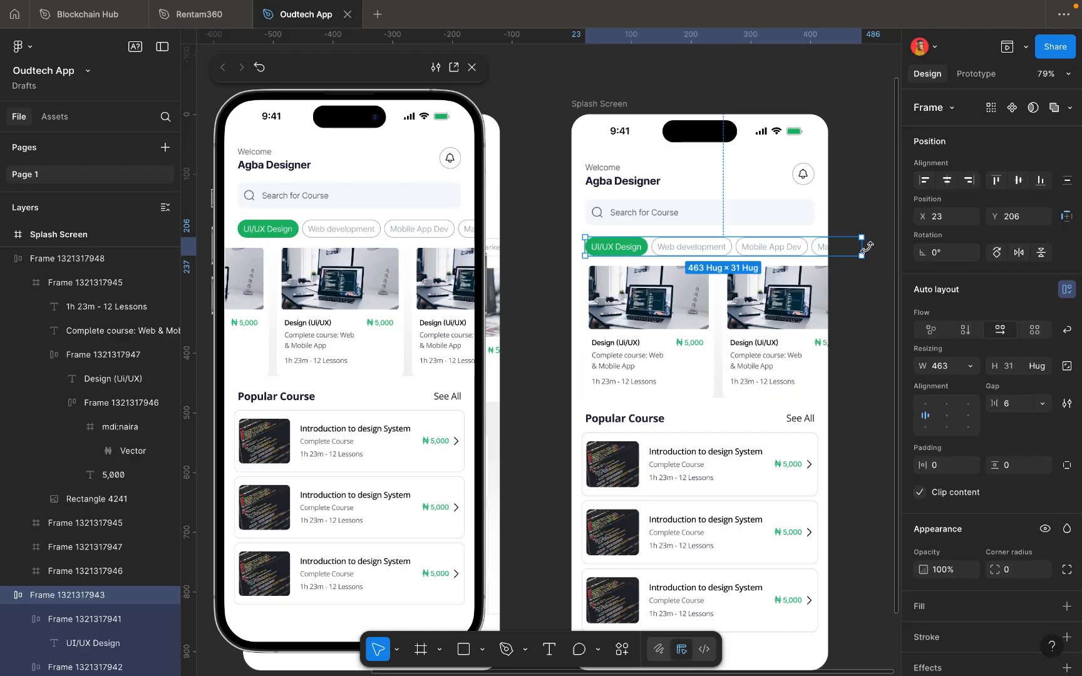
left_click_drag(865, 247, 830, 240)
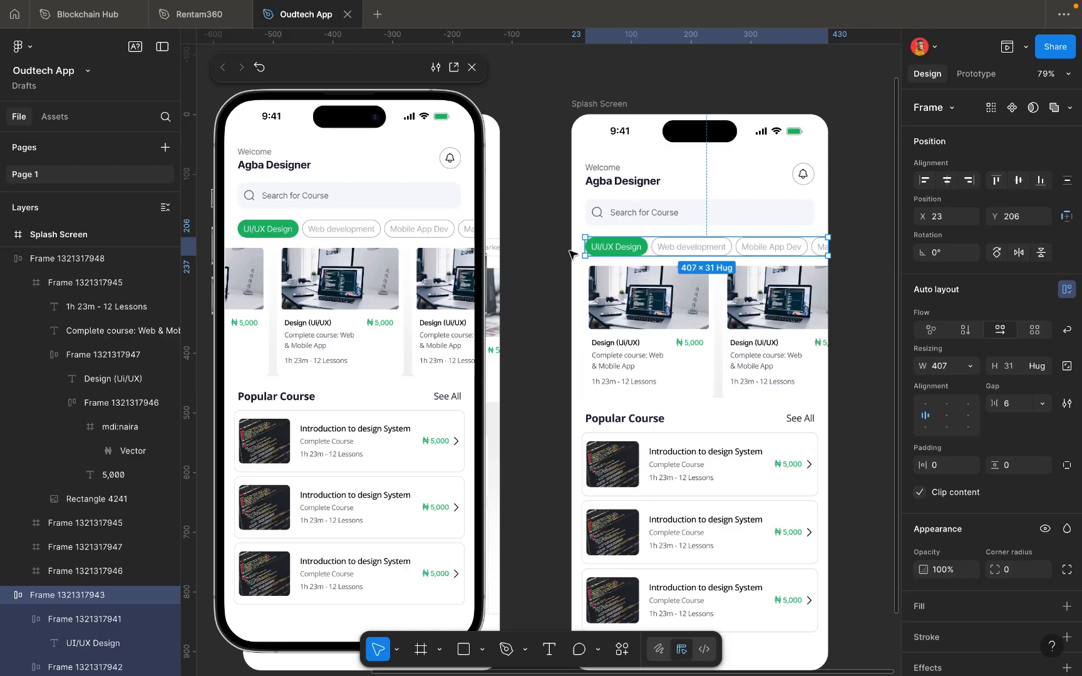
Split the category chip row's padding into individual sides and set its left padding to 20.
left_click(1066, 465)
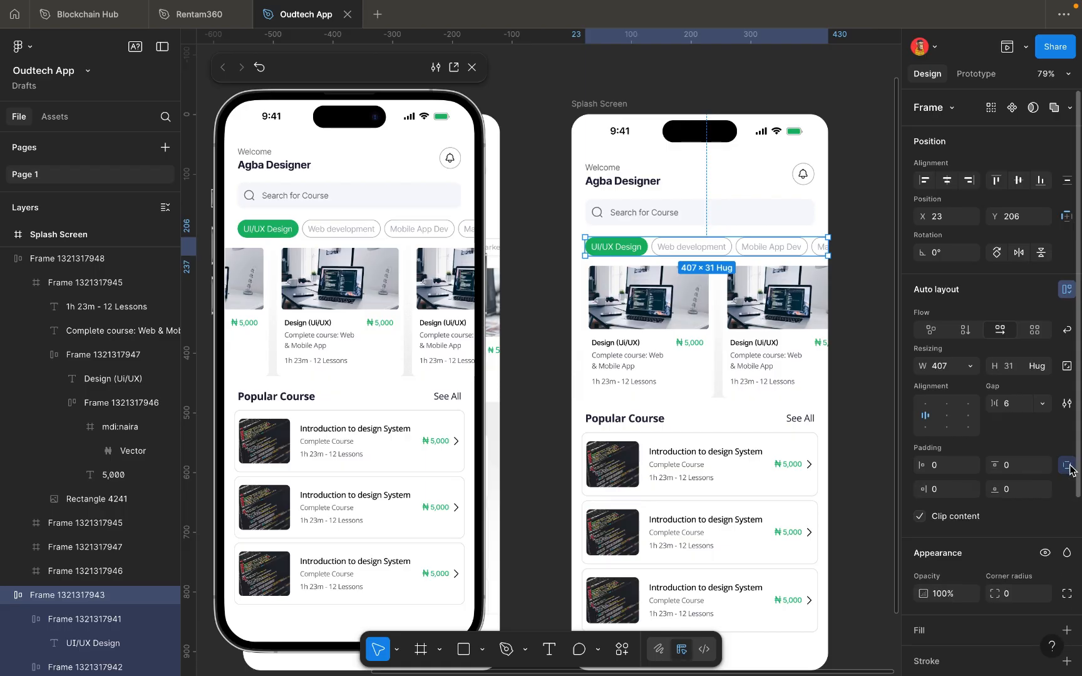
left_click(953, 469)
left_click(659, 269)
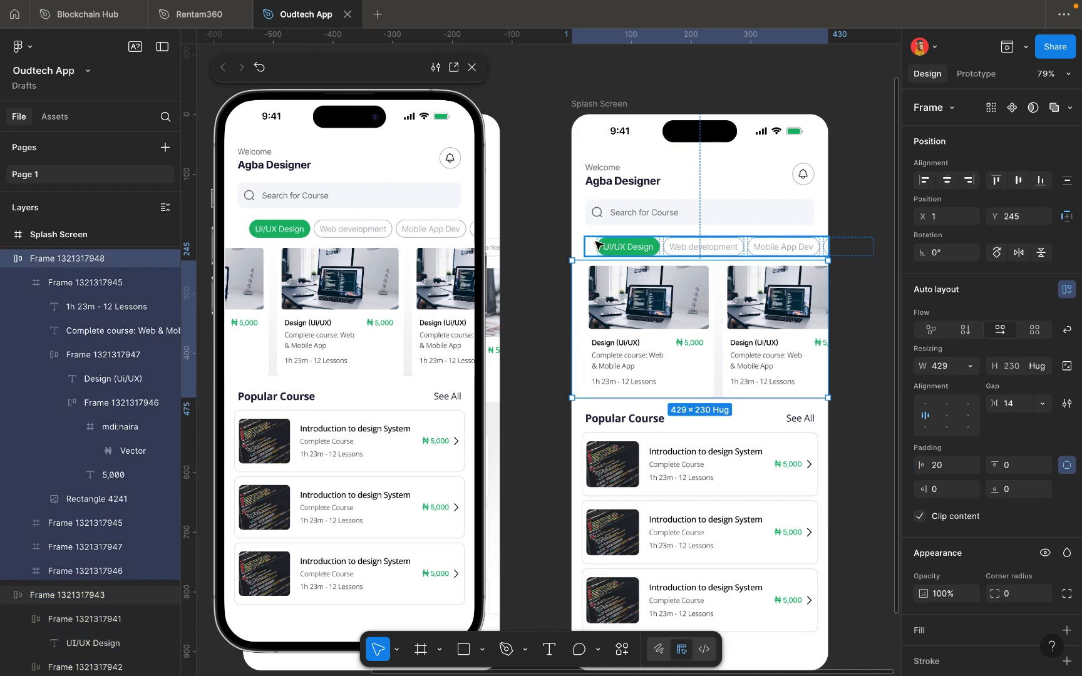
Nudge the category chip row horizontally to X 0 so it starts at the Splash Screen frame's left edge.
left_click(596, 244)
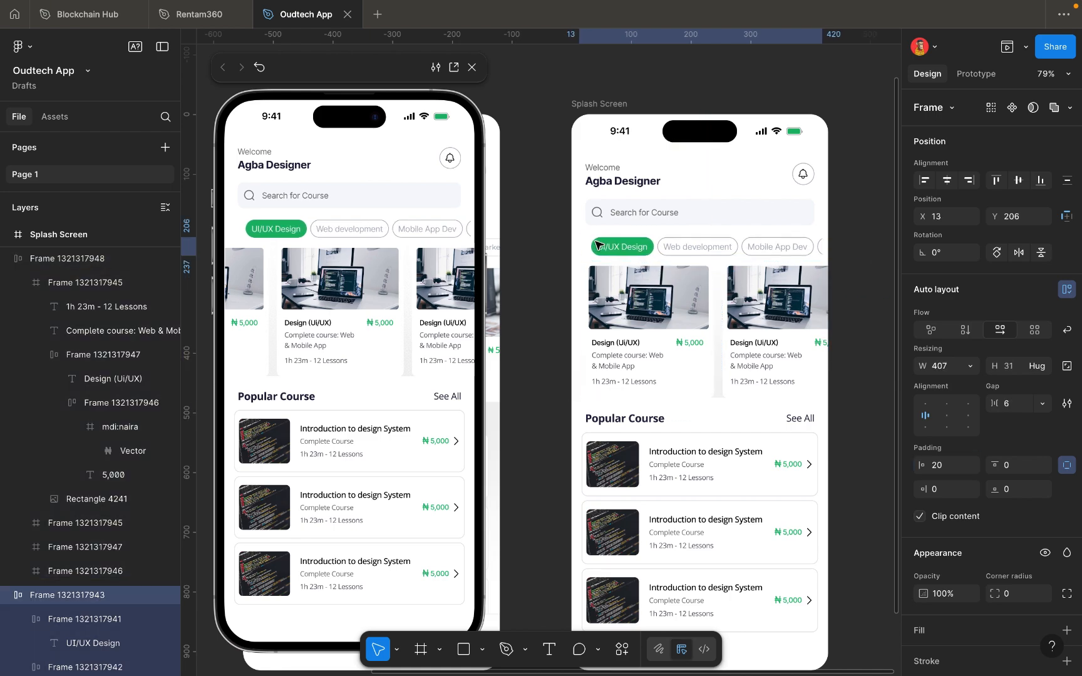
key("Left")
key("Left")
key("Left")
key("Left")
key("Left")
key("Left")
key("Left")
key("Left")
key("Left")
key("Left")
key("Left")
key("Left")
key("Left")
key("Left")
key("Left")
key("Left")
key("Left")
key("Left")
key("Left")
key("Left")
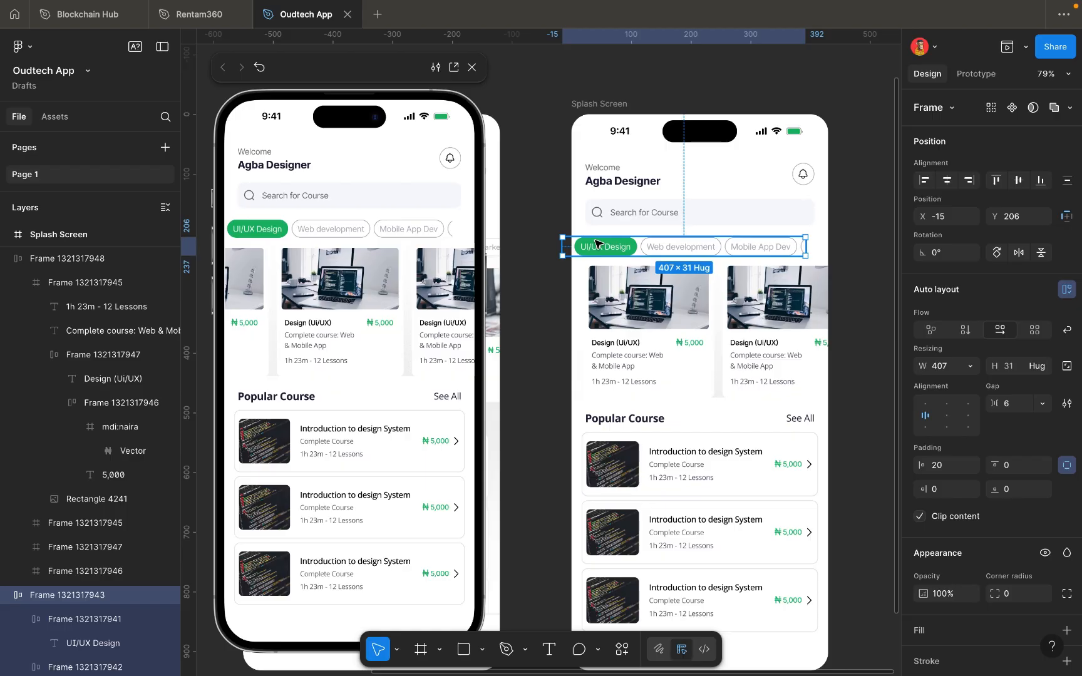
key("Right")
key("Right")
key("Right")
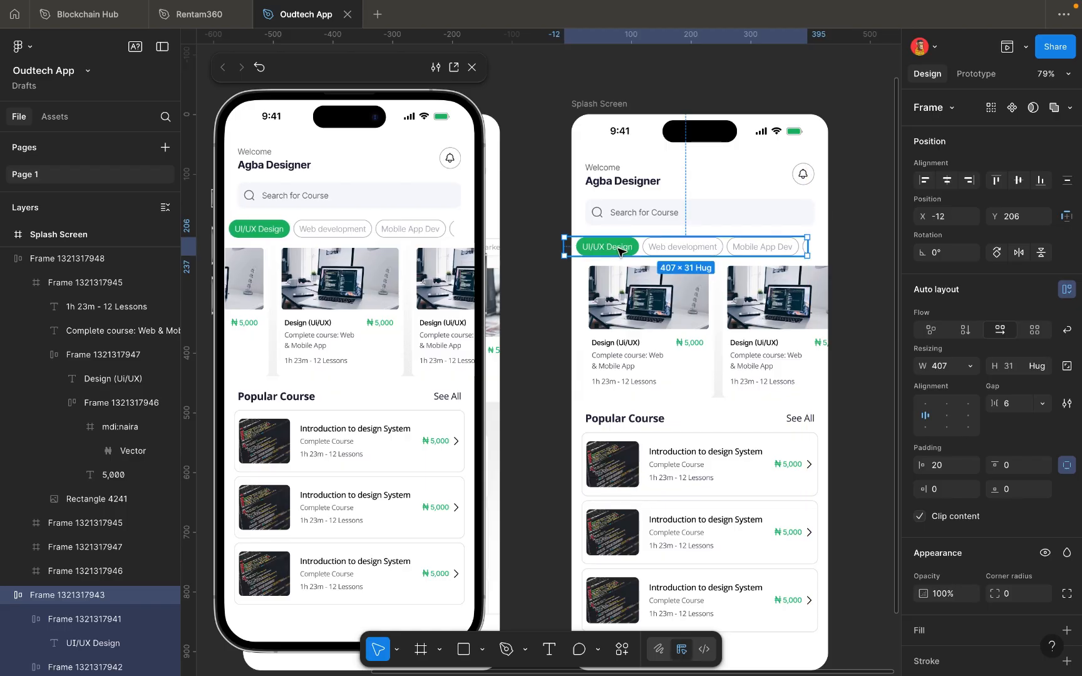
key("Right")
key("Right")
key("Right")
key("Right")
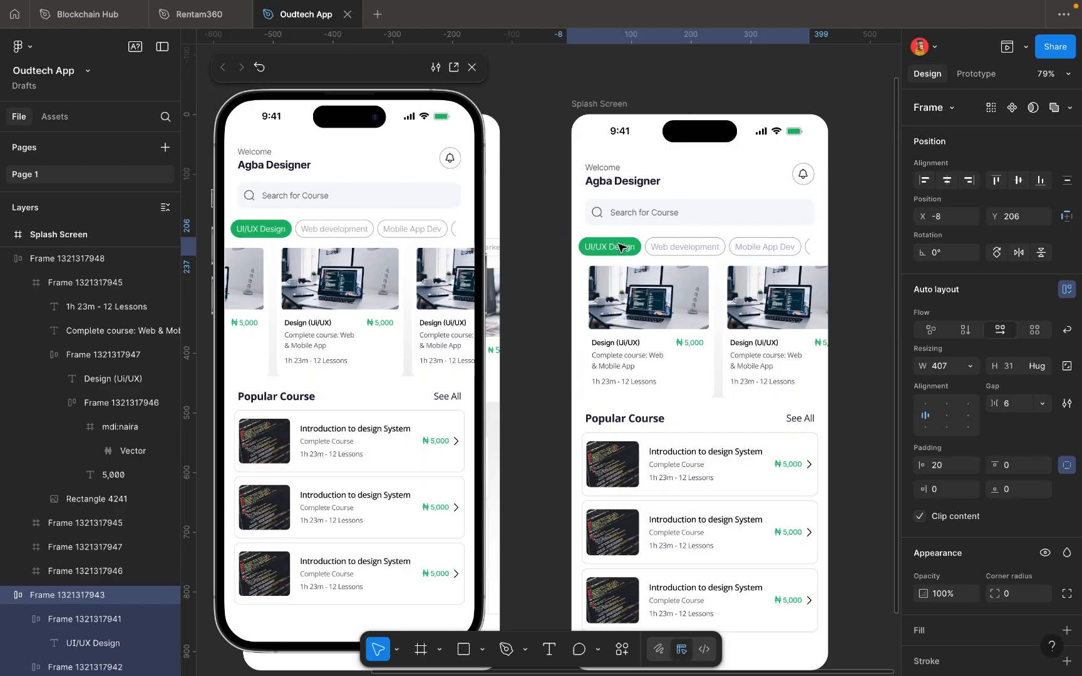
key("Right")
key("Right")
key("Right")
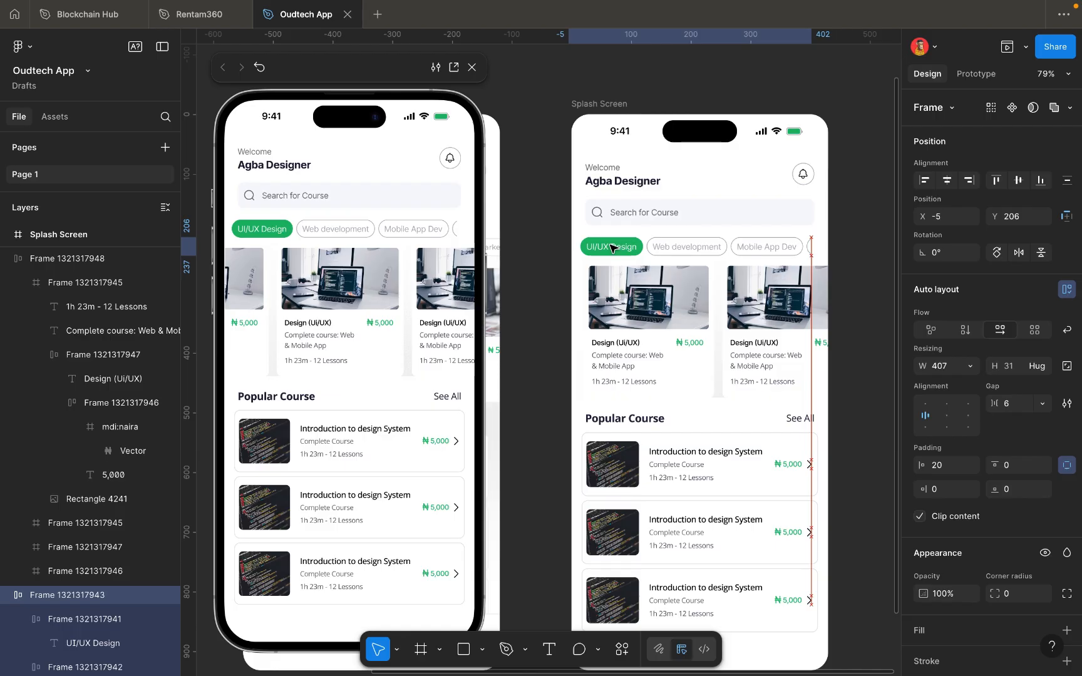
key("Right")
key("Right")
key("Right")
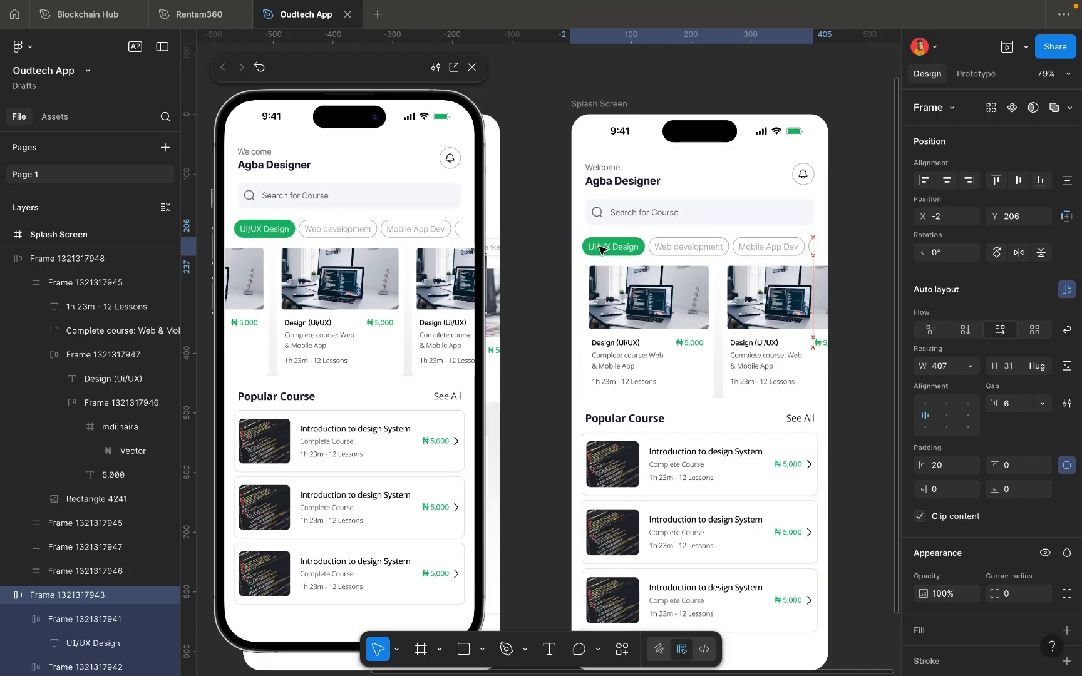
key("Right")
key("Right")
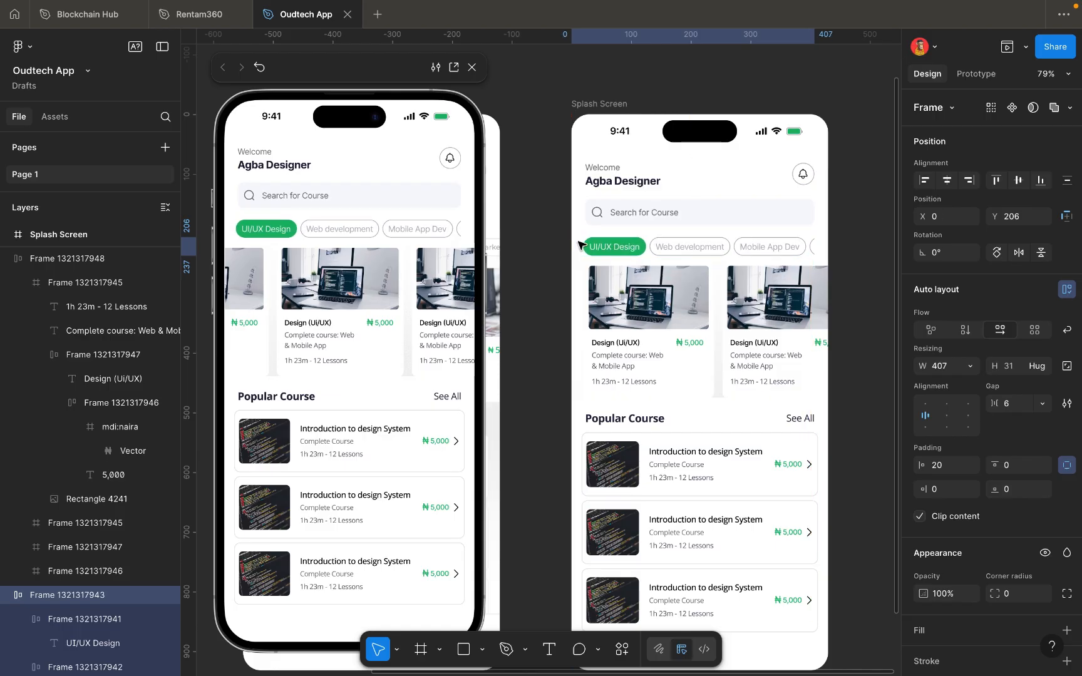
Widen the category chip row to 430 so it spans the full width of the Splash Screen frame.
scroll(575, 242, "up", 5)
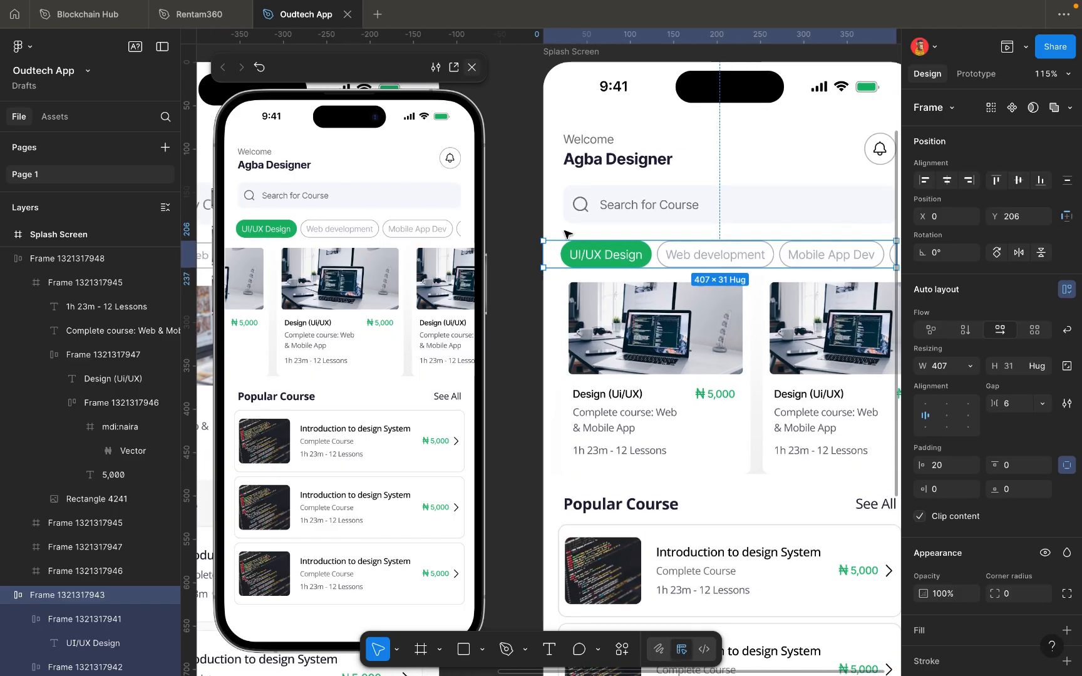
scroll(689, 257, "right", 3)
scroll(688, 257, "down", 1)
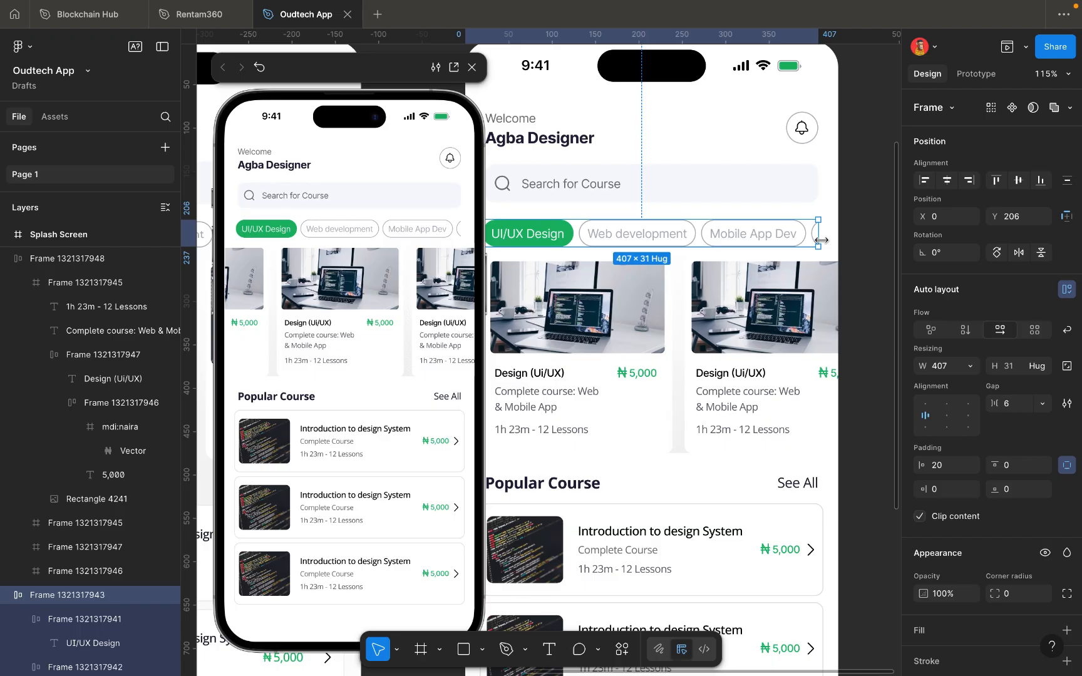
left_click_drag(827, 235, 835, 234)
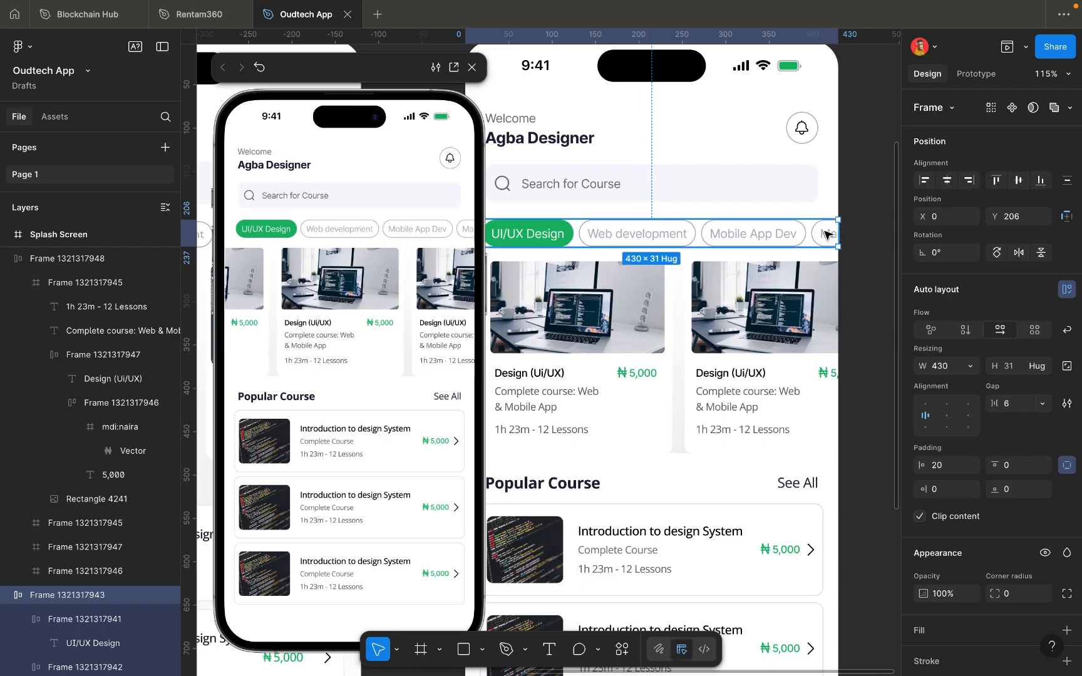
Duplicate the Marketing chip and the Web development chip within the category chip row.
left_click(824, 234)
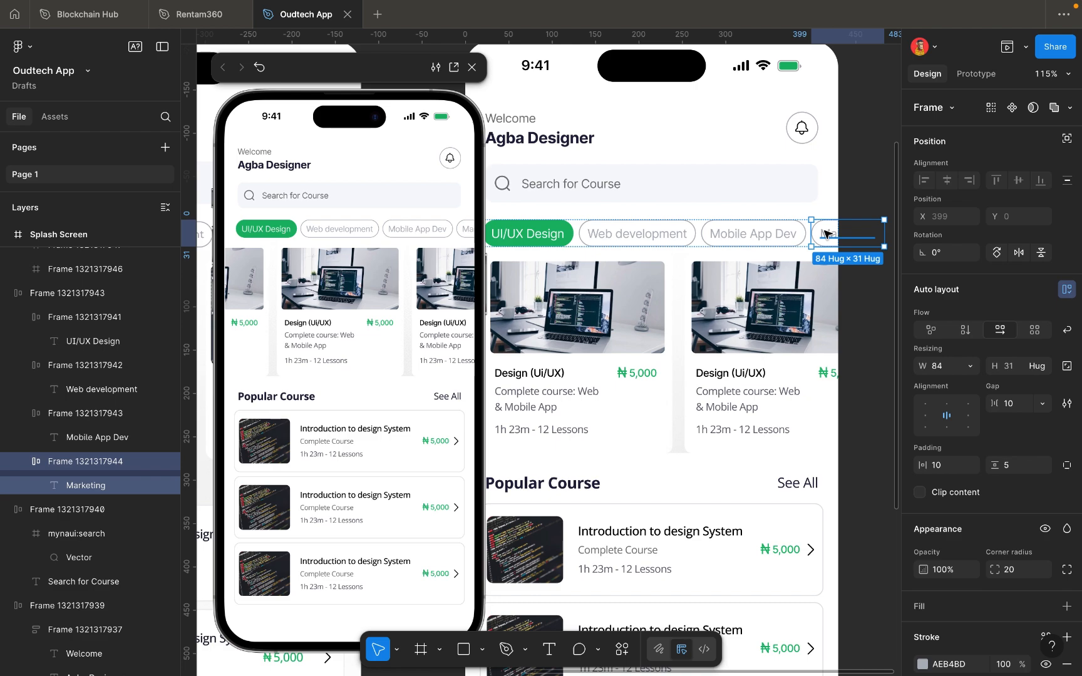
key("ctrl+d")
scroll(824, 234, "down", 5)
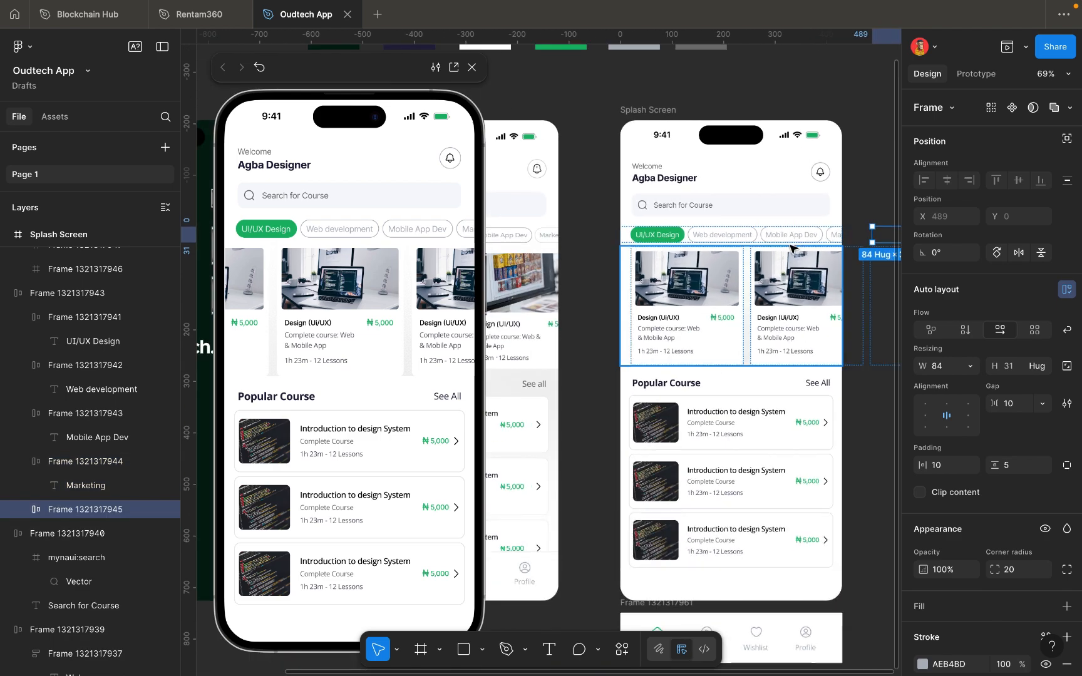
scroll(832, 238, "right", 2)
left_click(762, 229)
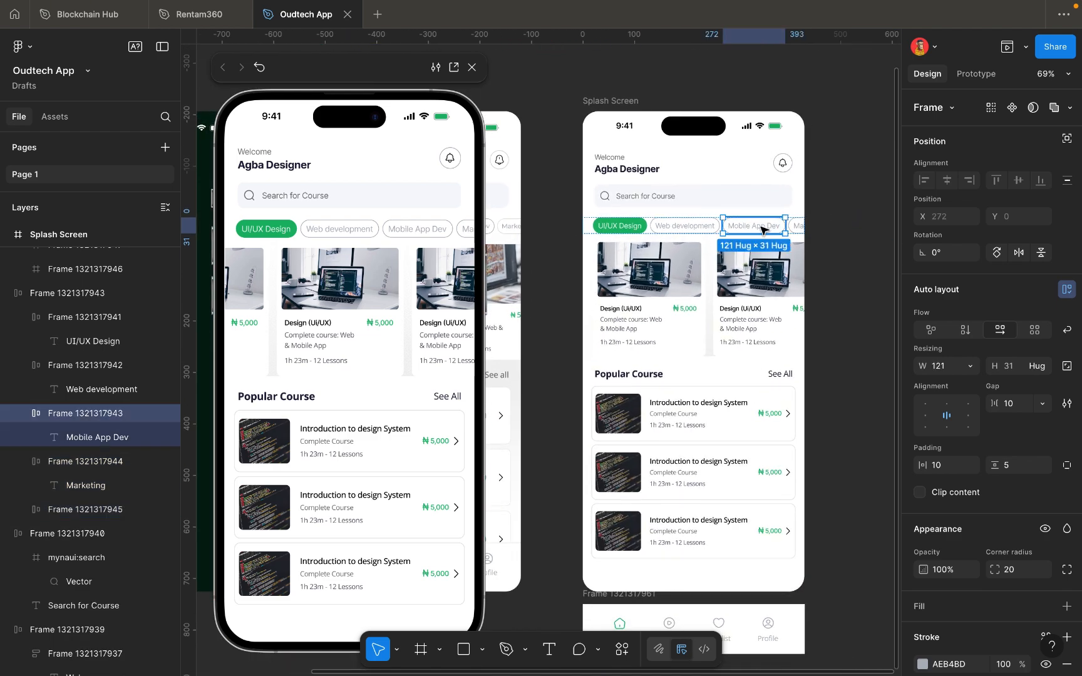
left_click(673, 231)
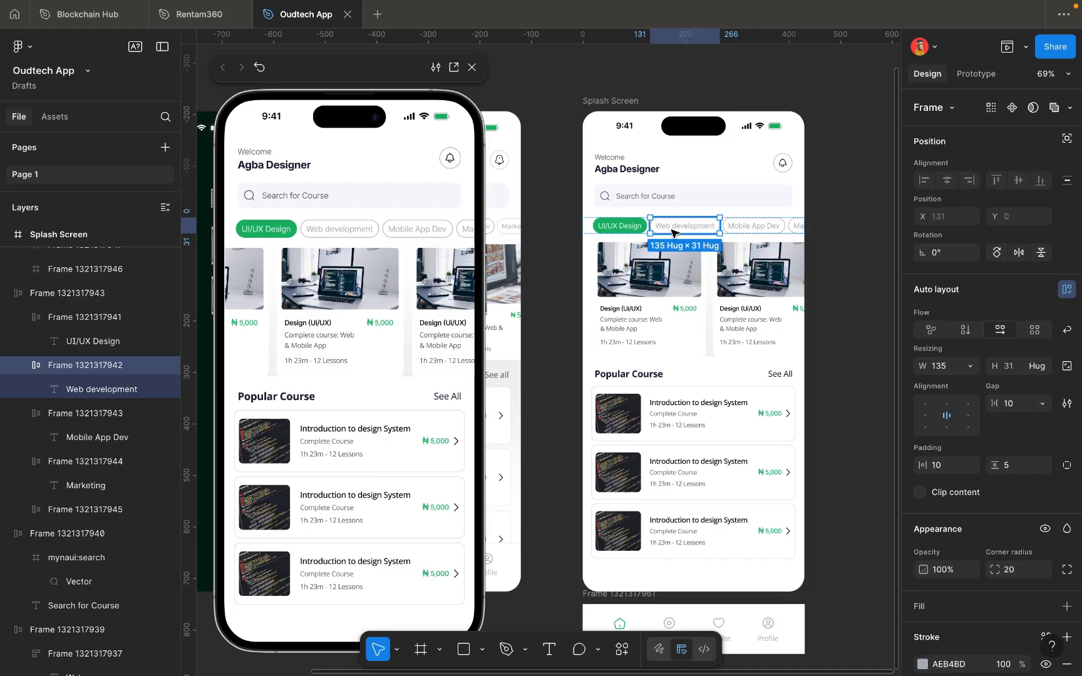
key("super+d")
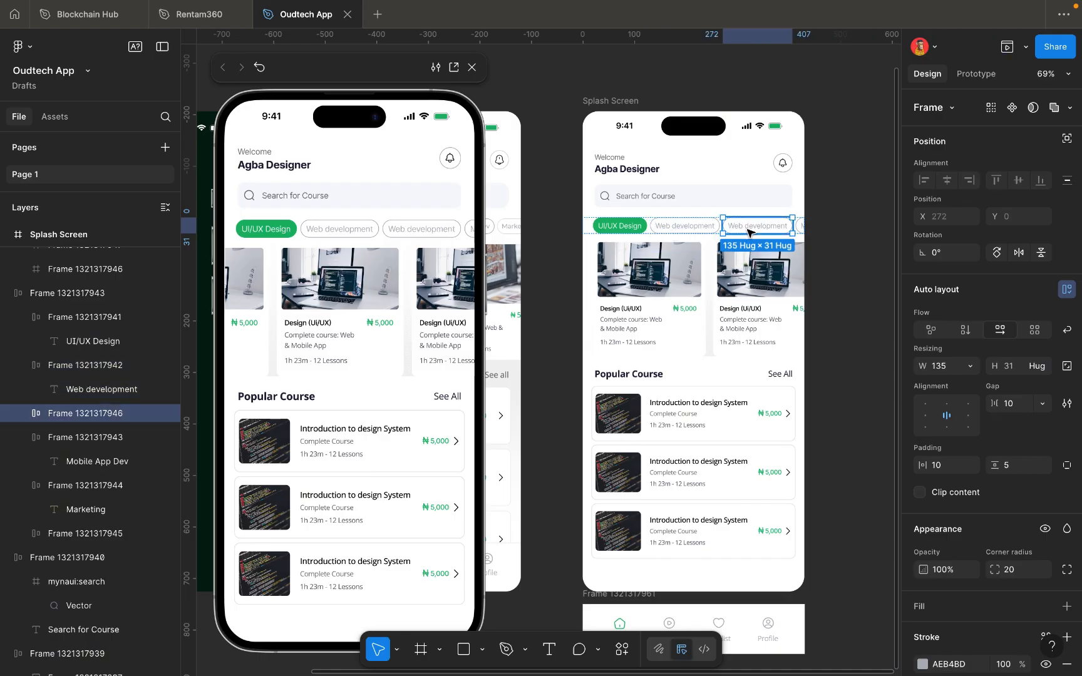
left_click(874, 241)
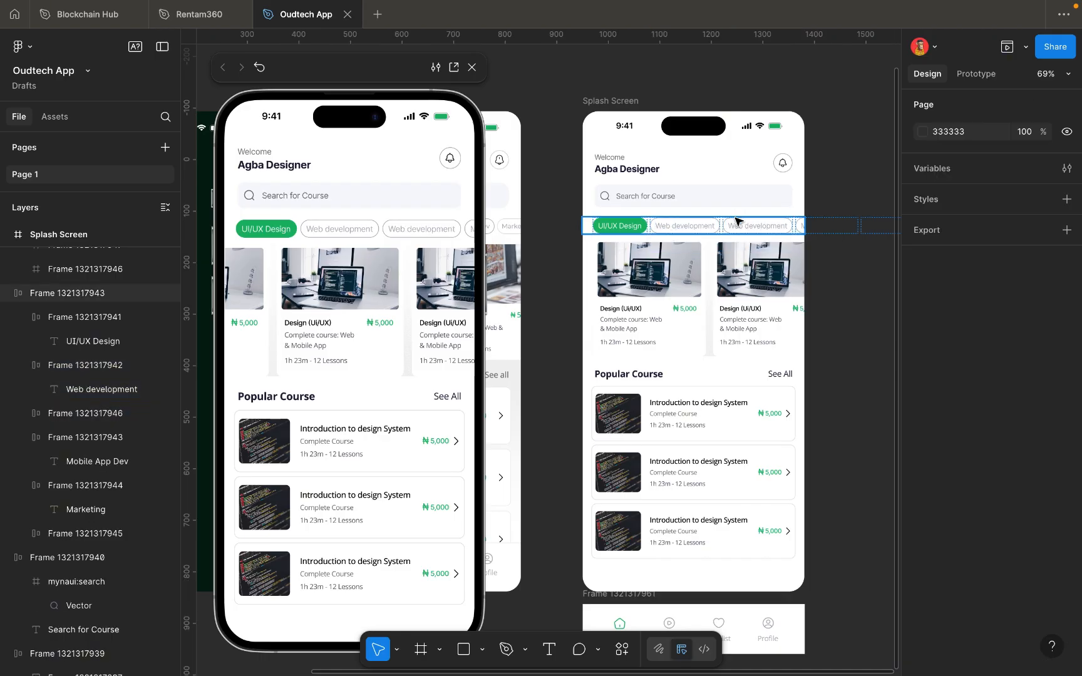
left_click(737, 219)
scroll(737, 221, "right", 2)
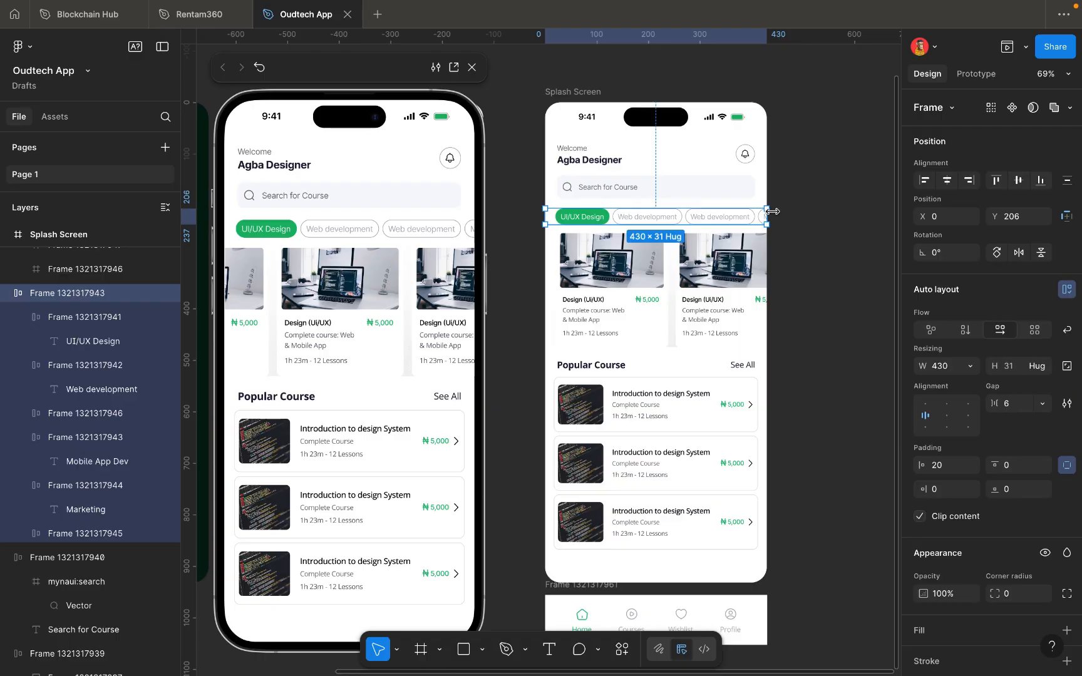
scroll(771, 212, "up", 5)
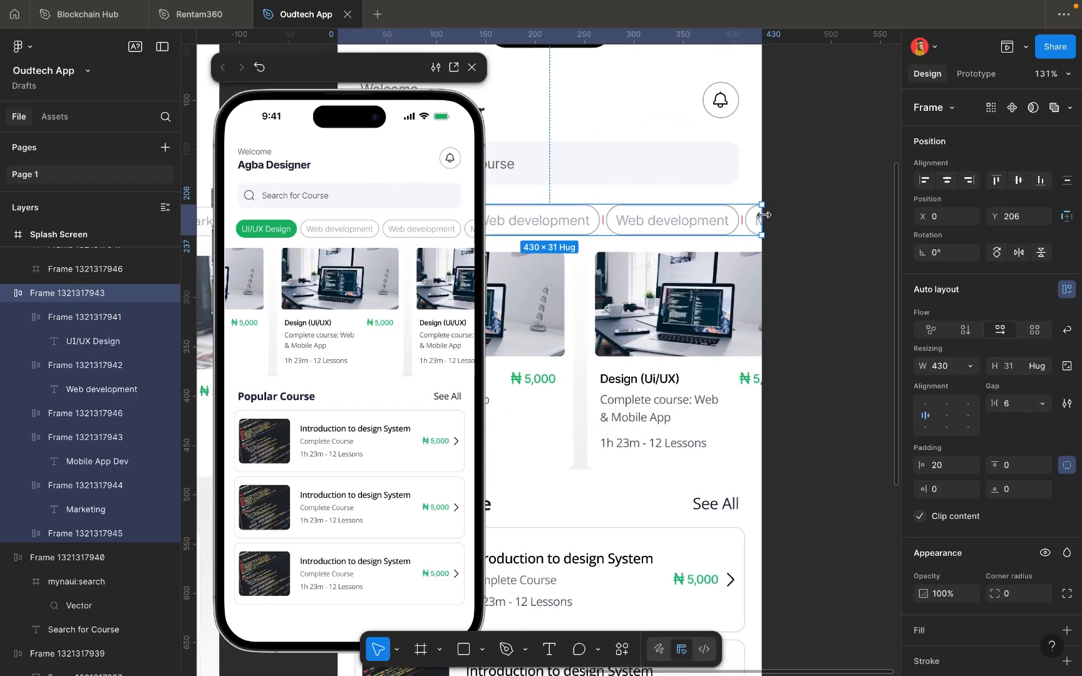
scroll(763, 214, "down", 6)
left_click(802, 267)
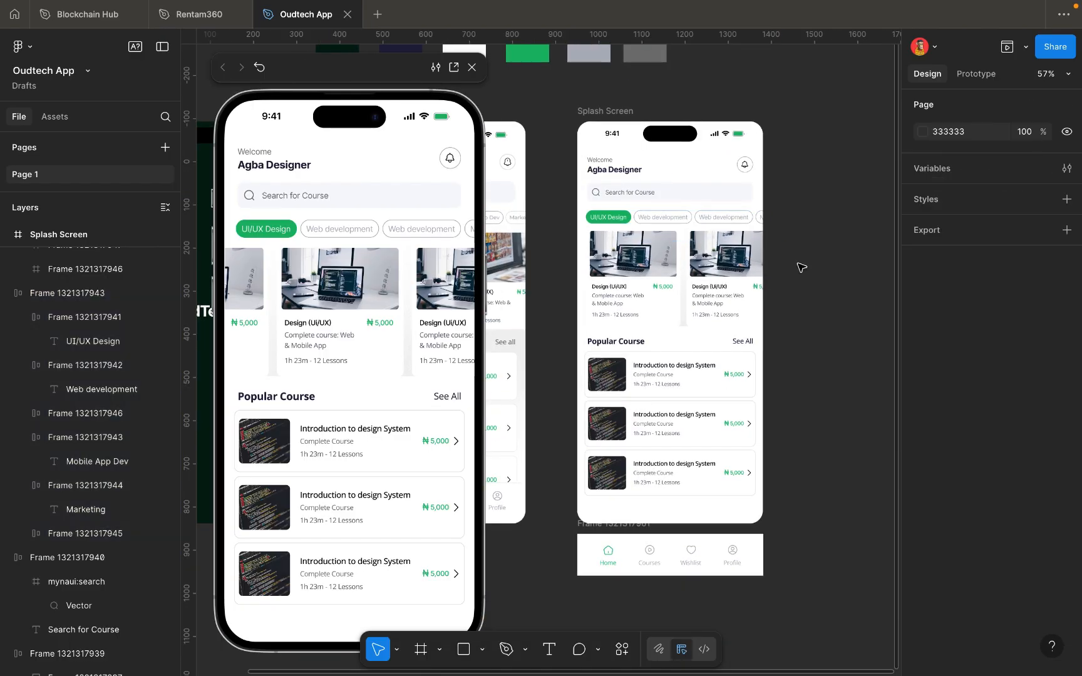
Wrap the header, search bar, chips, course cards, Popular Course heading and course list in one auto layout frame and reduce its height to 700.
left_click(739, 263)
left_click(712, 219, "shift")
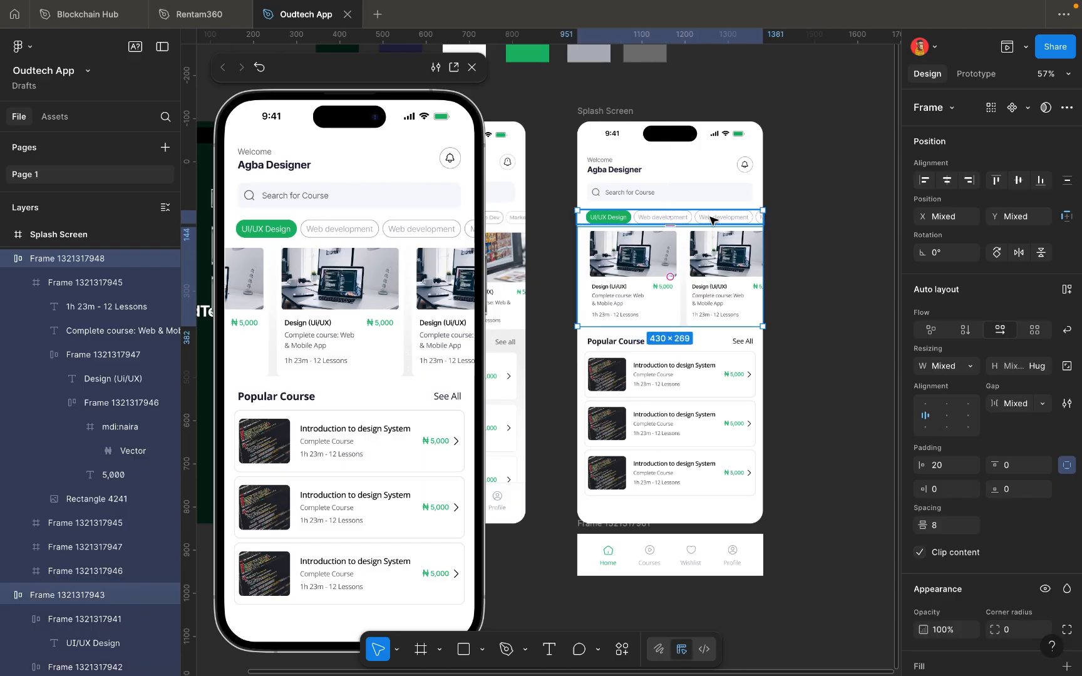
left_click(699, 198, "shift")
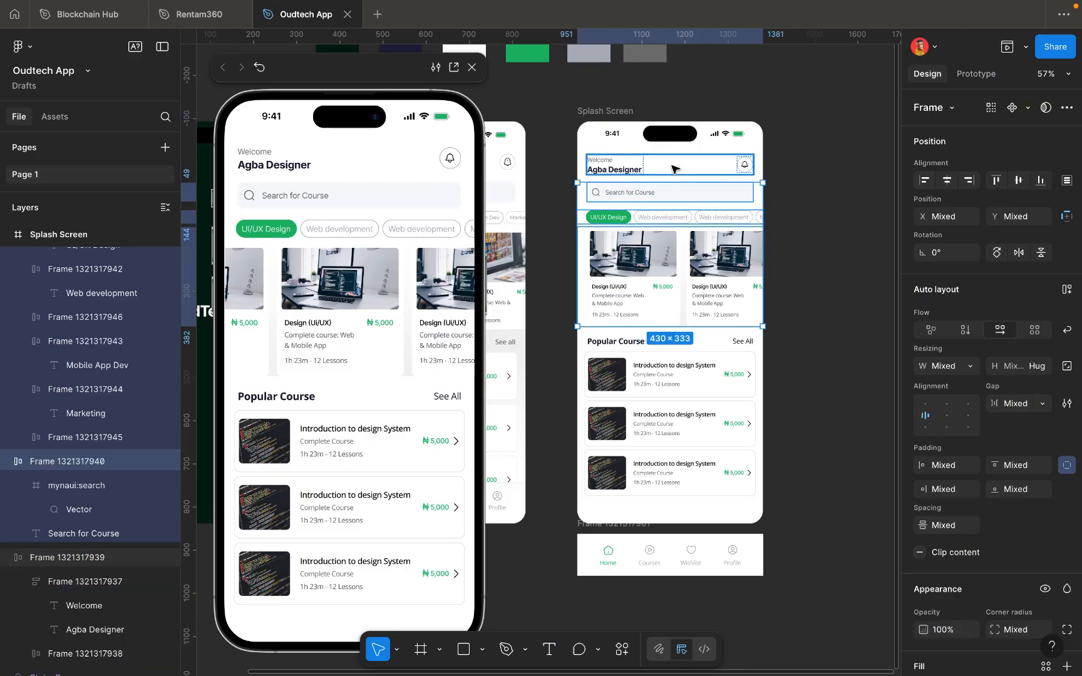
left_click(673, 169, "shift")
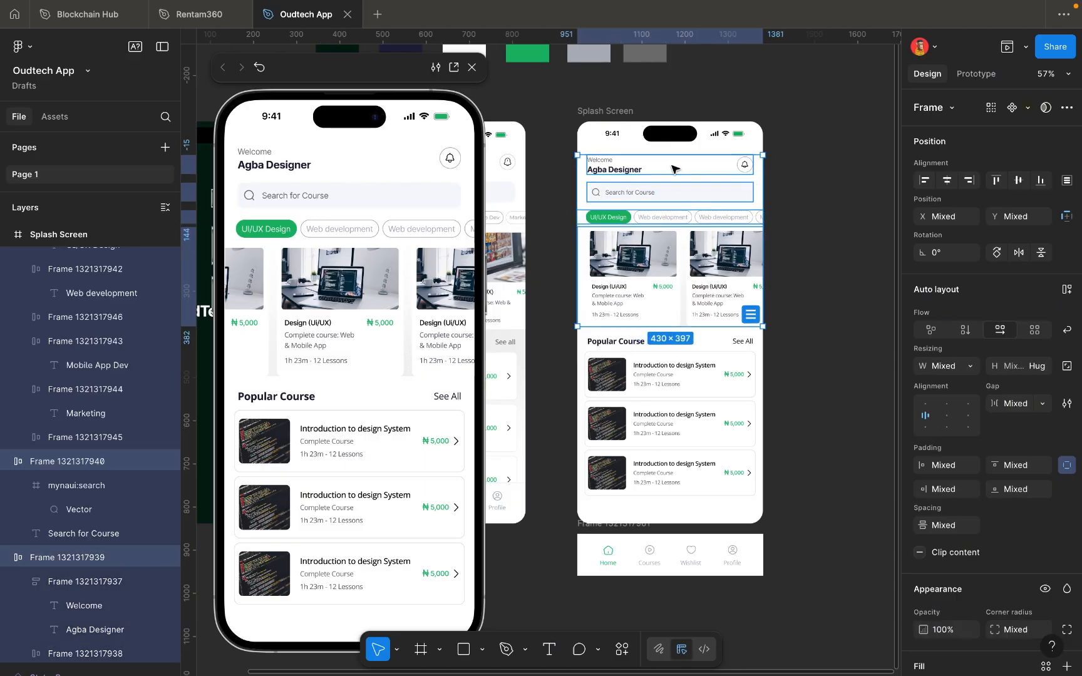
left_click(667, 342, "shift")
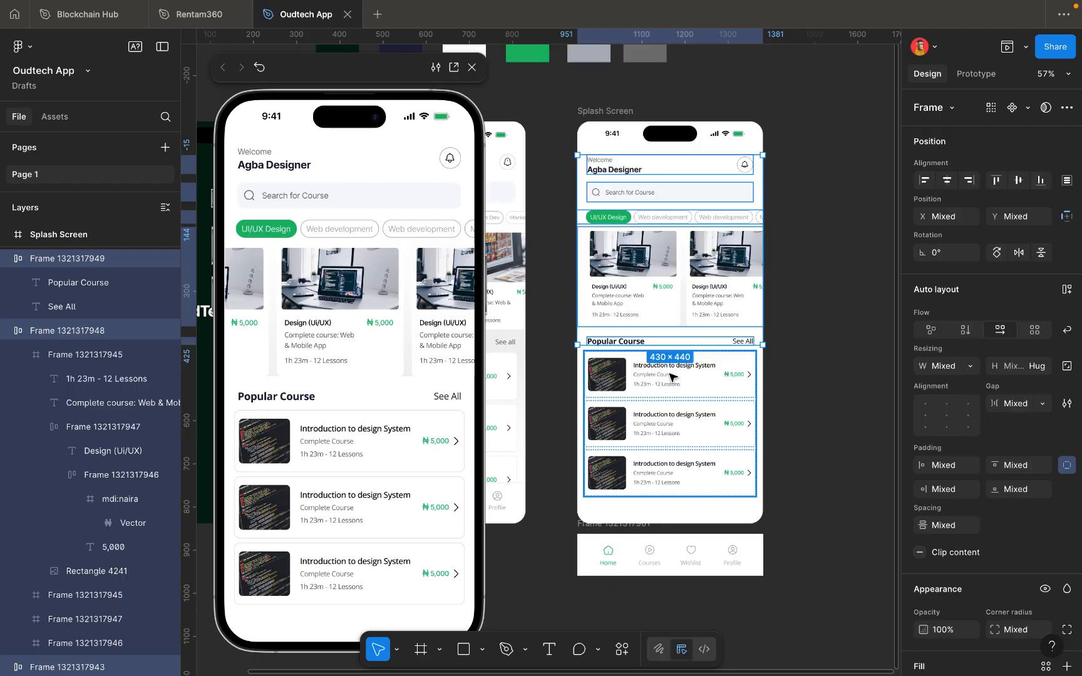
left_click(672, 376, "shift")
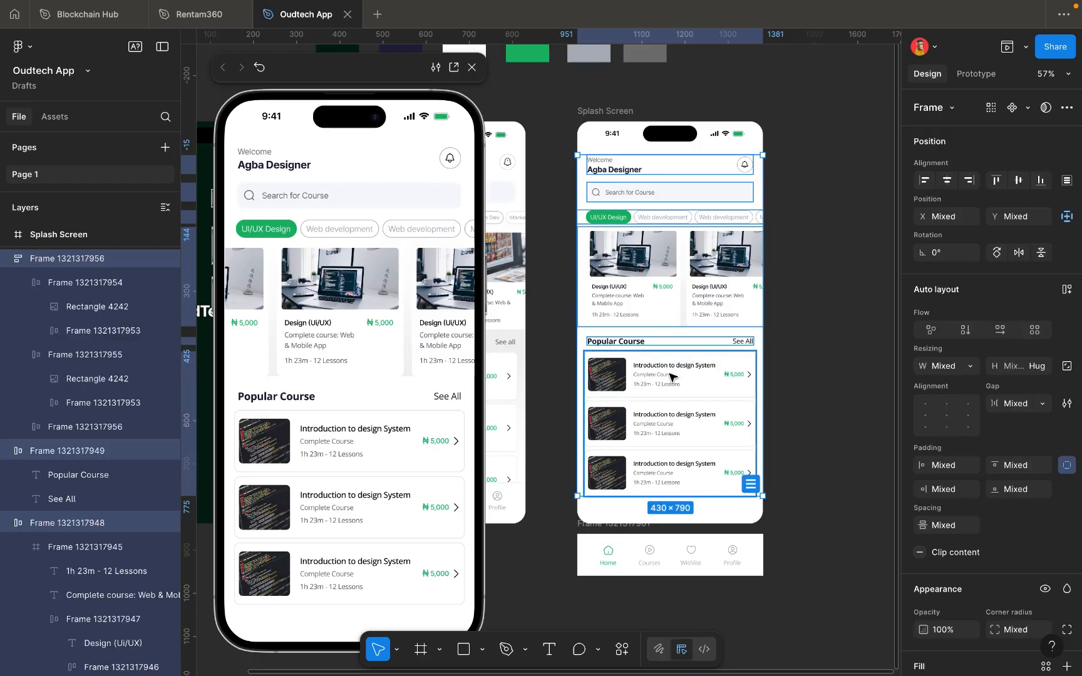
key("shift+a")
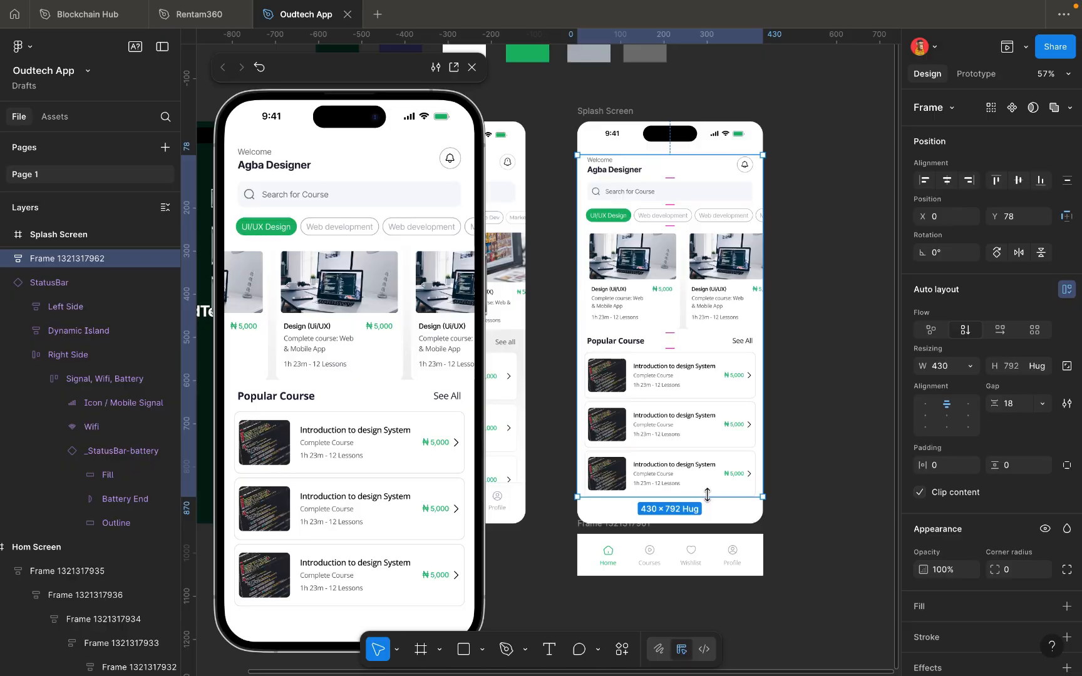
mouse_move(700, 462)
left_mouse_down()
mouse_move(698, 405)
mouse_move(698, 454)
left_mouse_up()
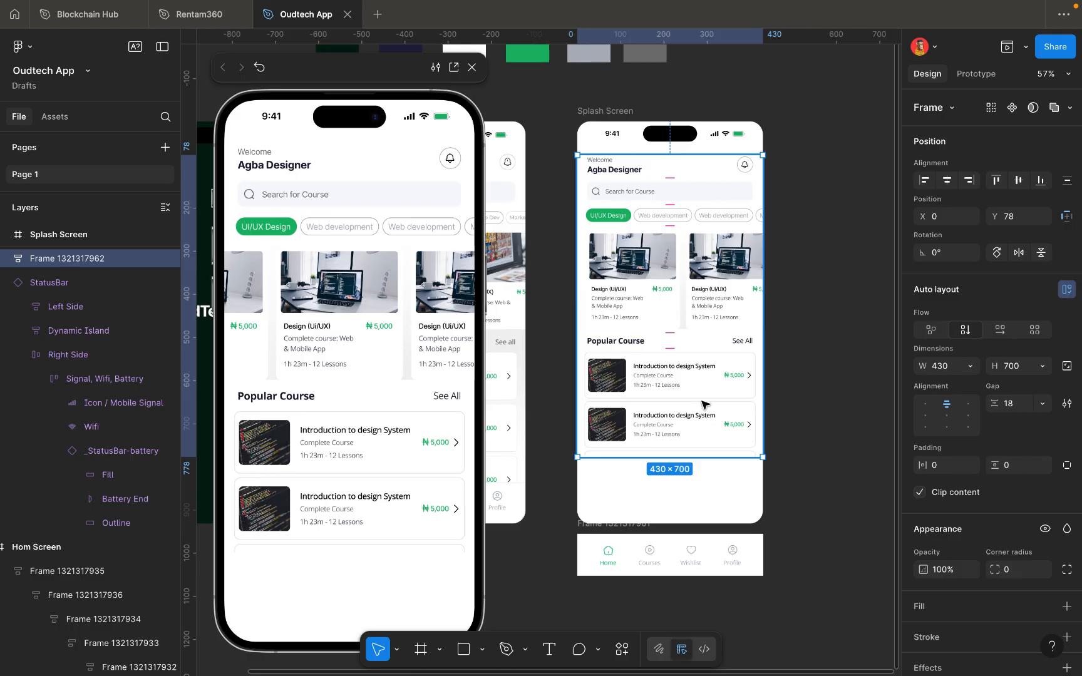
Move the navigation bar into the Splash Screen frame, centre it horizontally, and nudge it down to the frame's bottom edge.
left_click(629, 531)
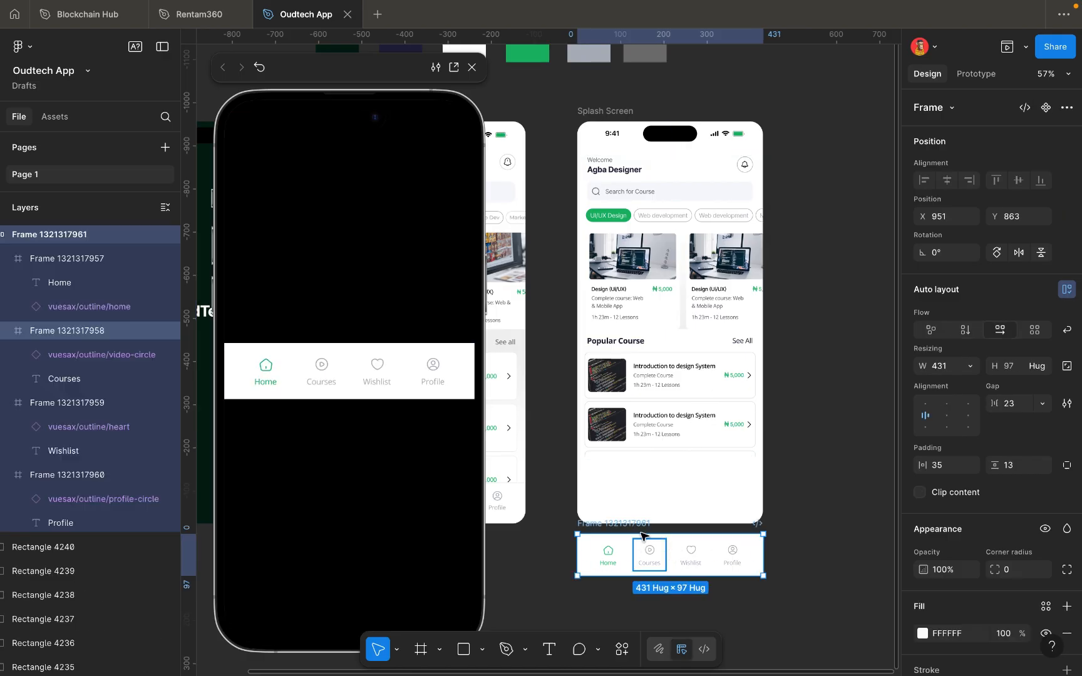
left_click_drag(641, 534, 643, 491)
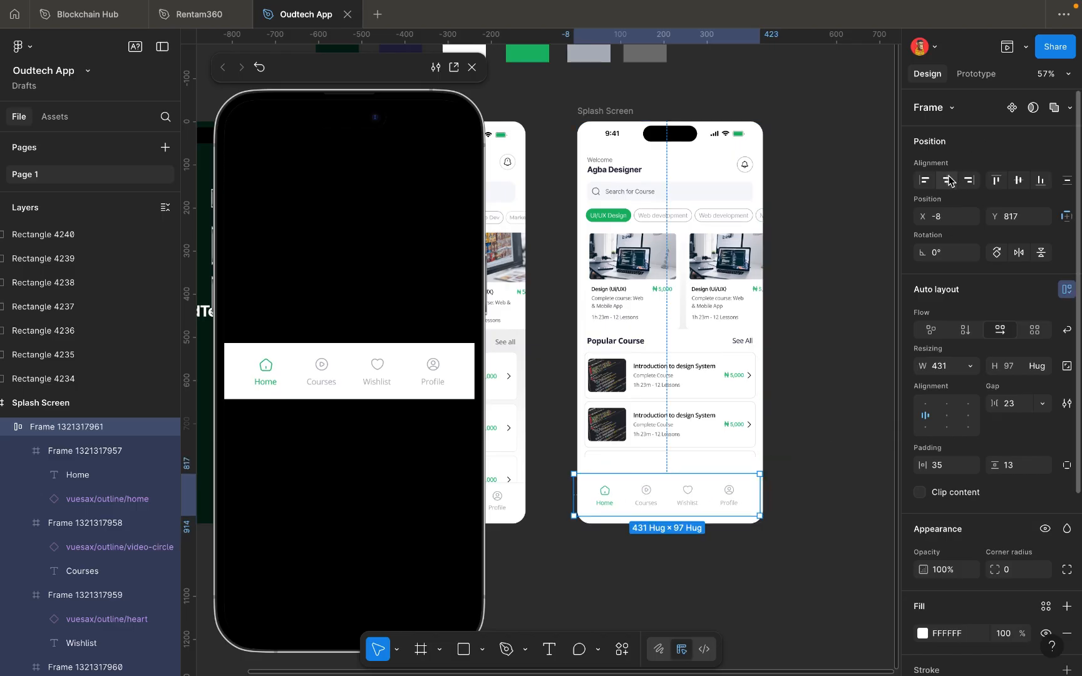
left_click(949, 181)
left_click_drag(739, 483, 700, 491)
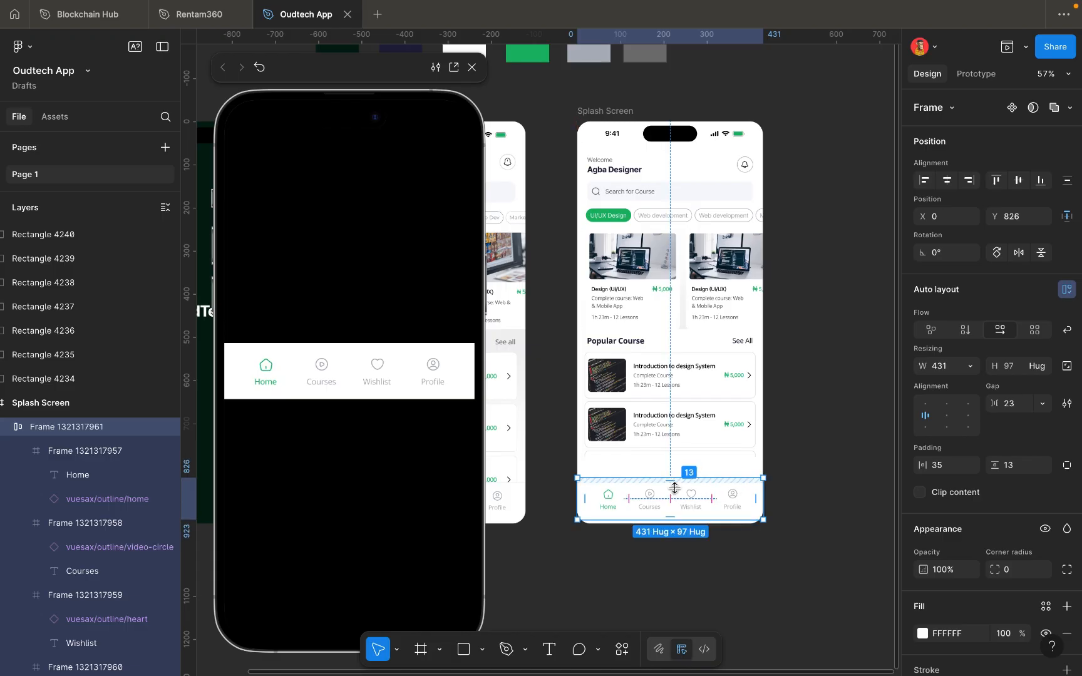
key("Down")
key("Down")
key("Down")
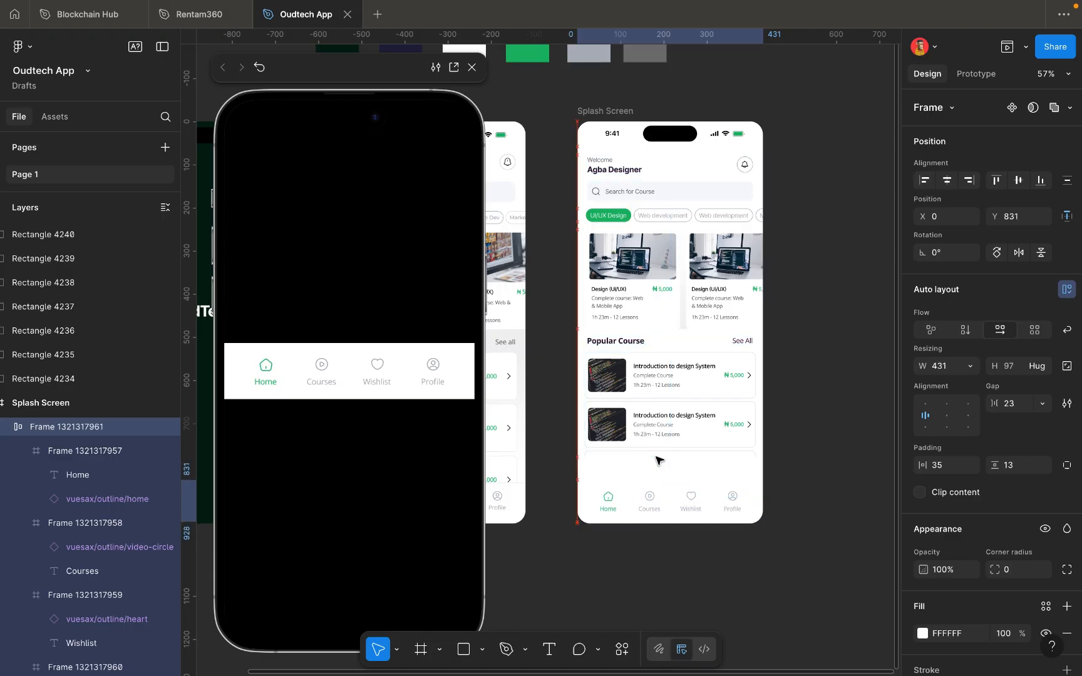
key("Down")
key("Down")
Lengthen the auto layout content frame downward until its bottom edge meets the top of the navigation bar.
left_click(643, 462)
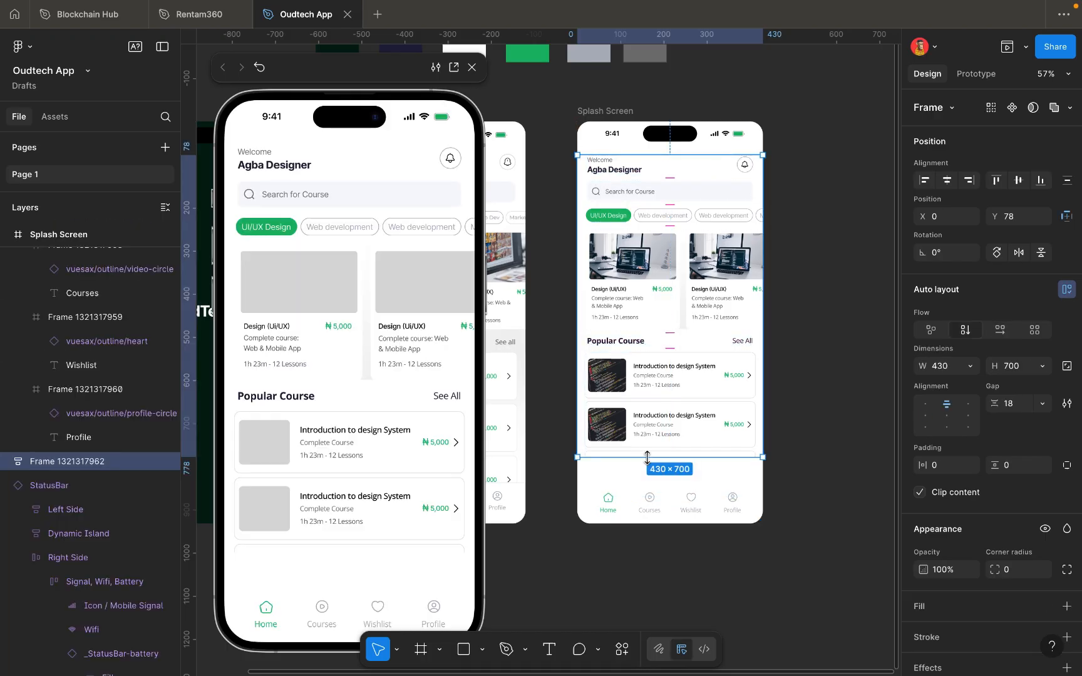
scroll(644, 460, "up", 5)
left_click_drag(647, 468, 650, 487)
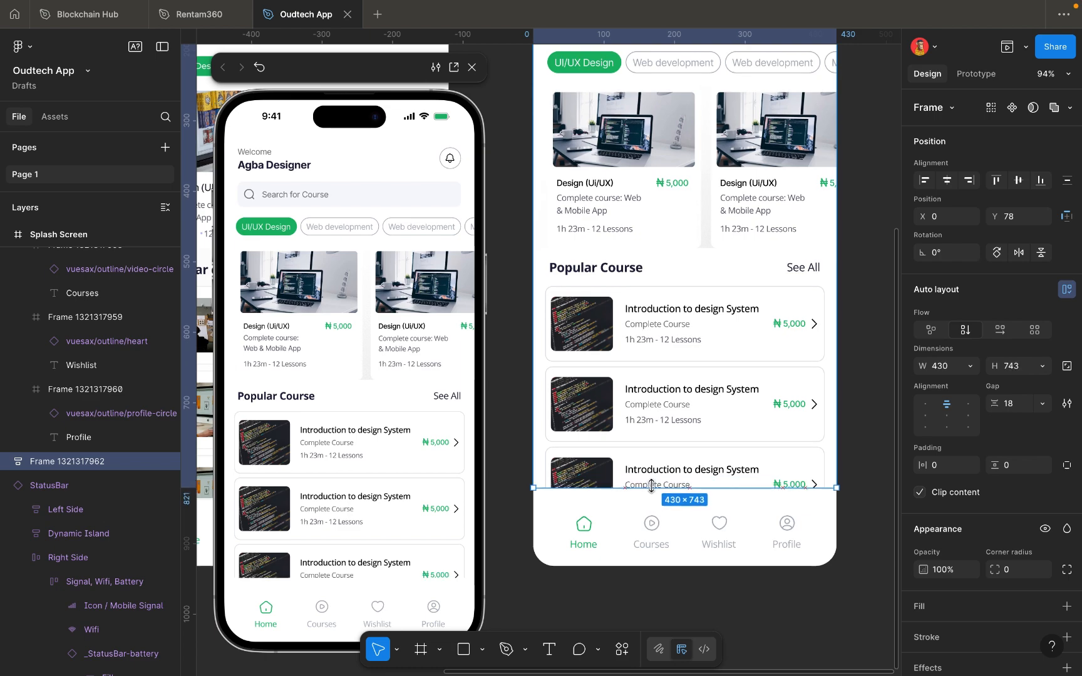
left_click(861, 476)
scroll(824, 466, "down", 1)
left_click(784, 479)
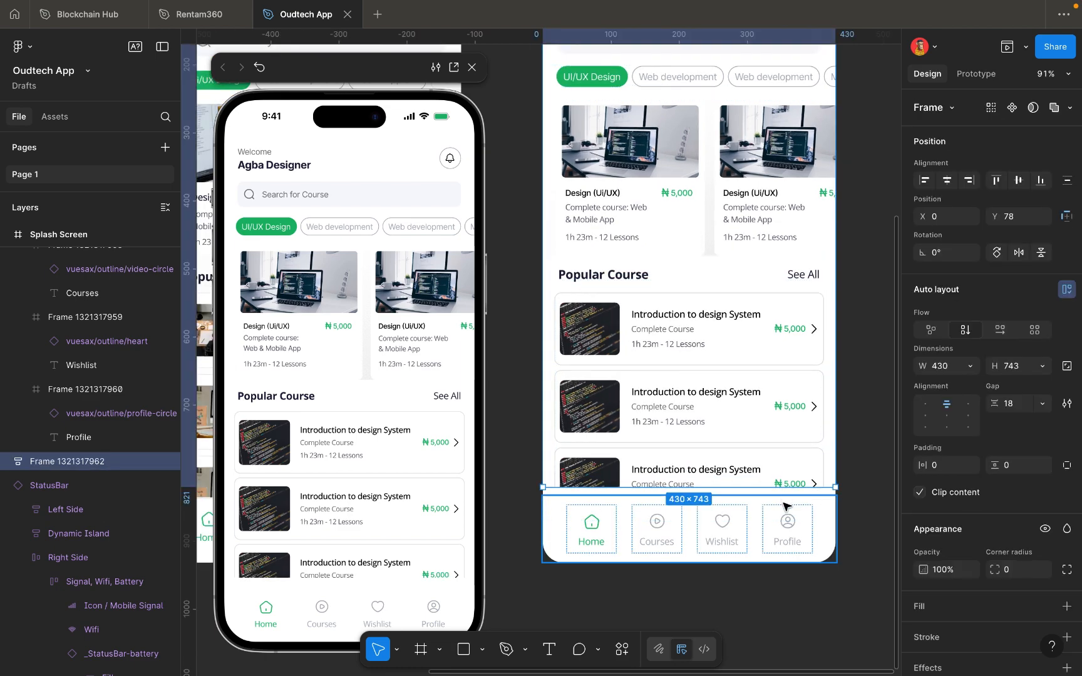
left_click(787, 503)
left_click(774, 483)
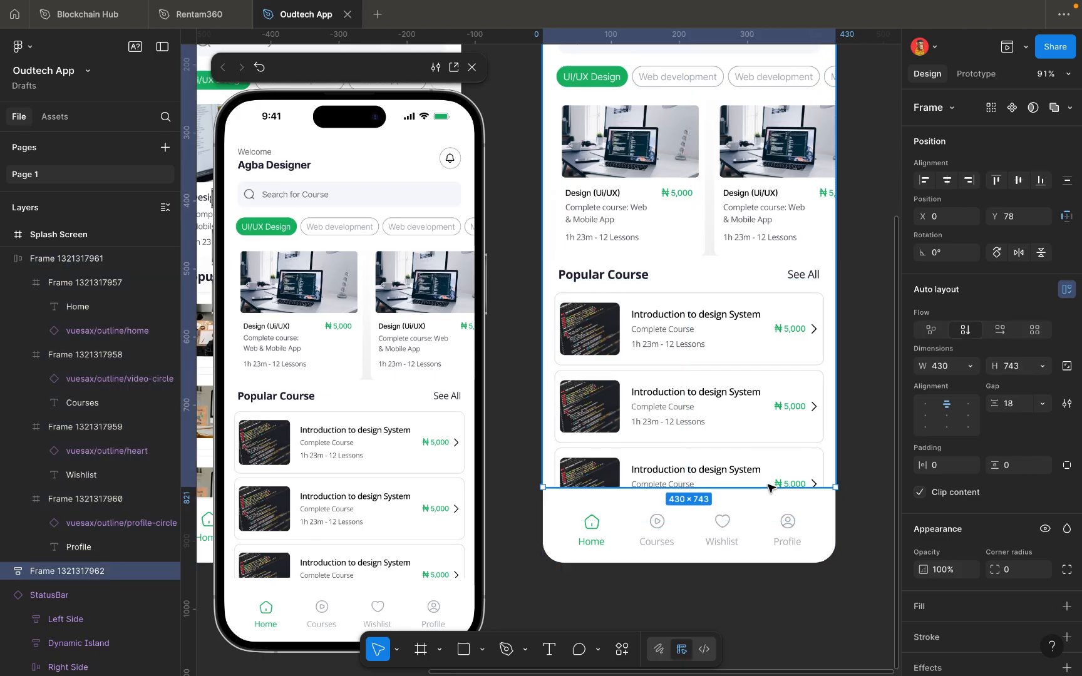
left_click_drag(767, 486, 770, 494)
left_click(858, 537)
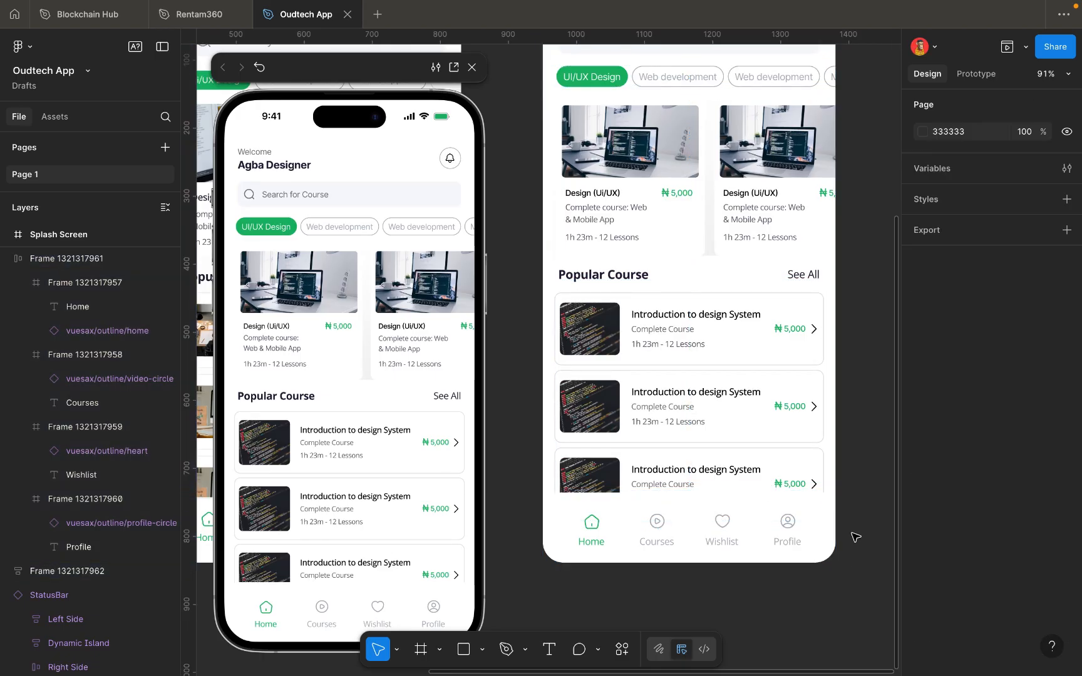
Set the overflow scrolling of the Splash Screen's main content frame to Vertical.
scroll(800, 481, "down", 3)
scroll(801, 482, "down", 5)
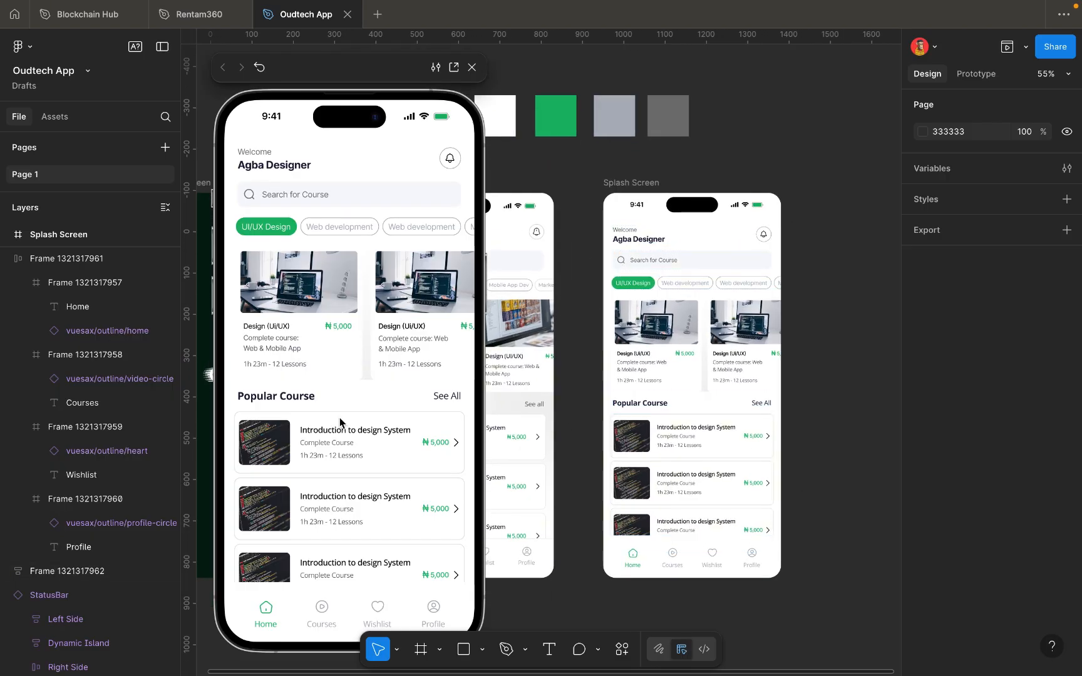
left_click(685, 330)
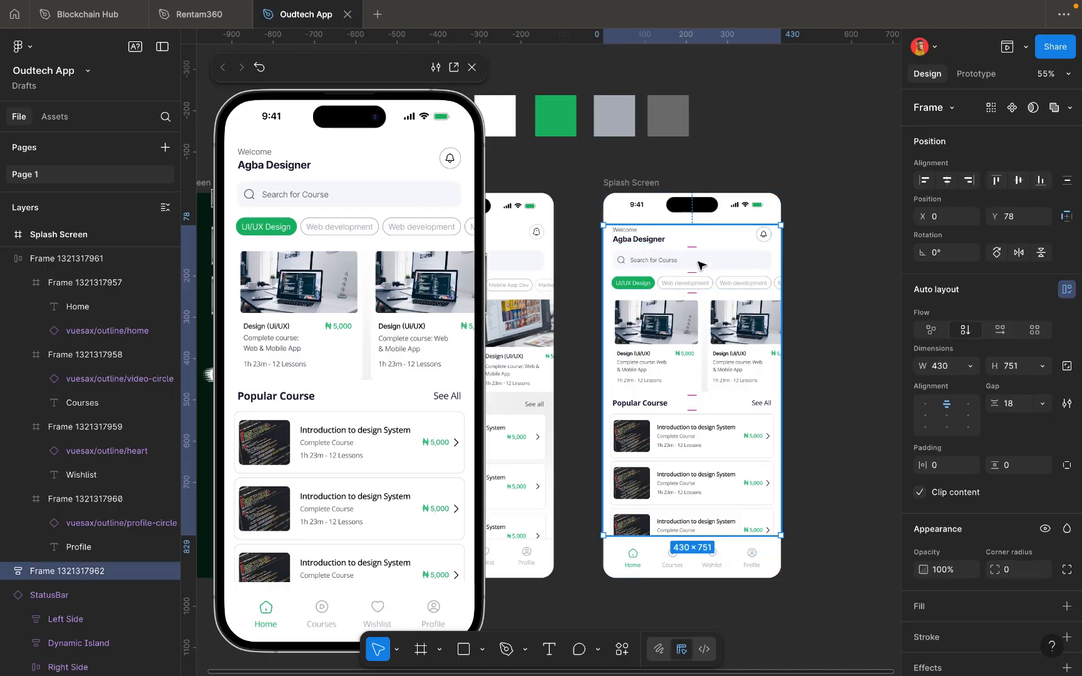
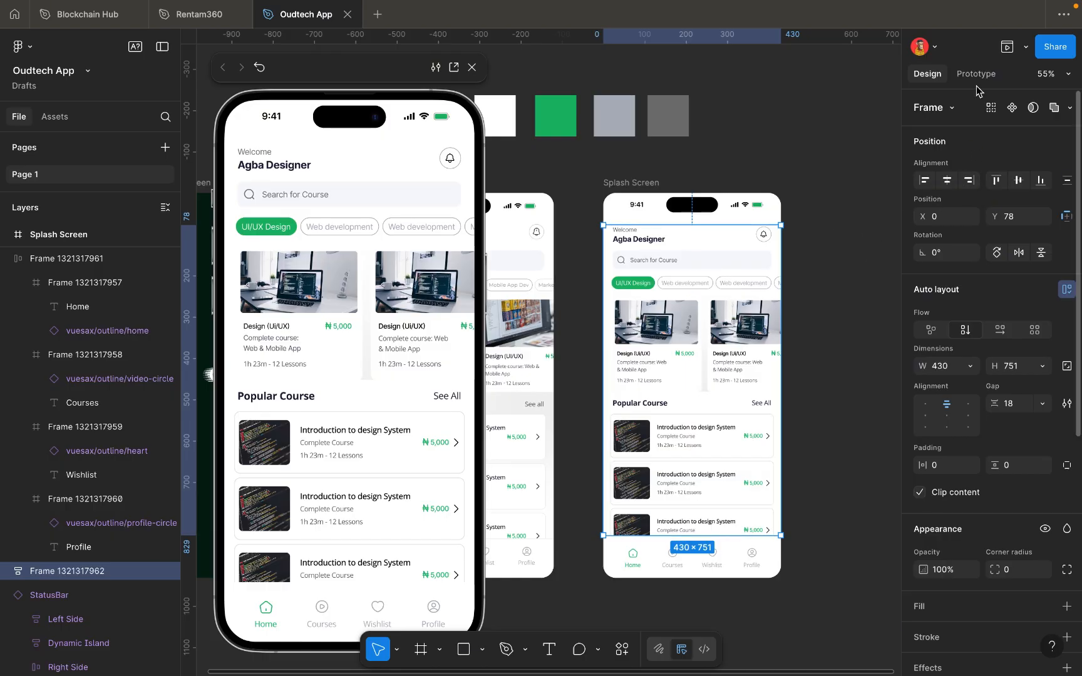
left_click(977, 76)
left_click(1020, 193)
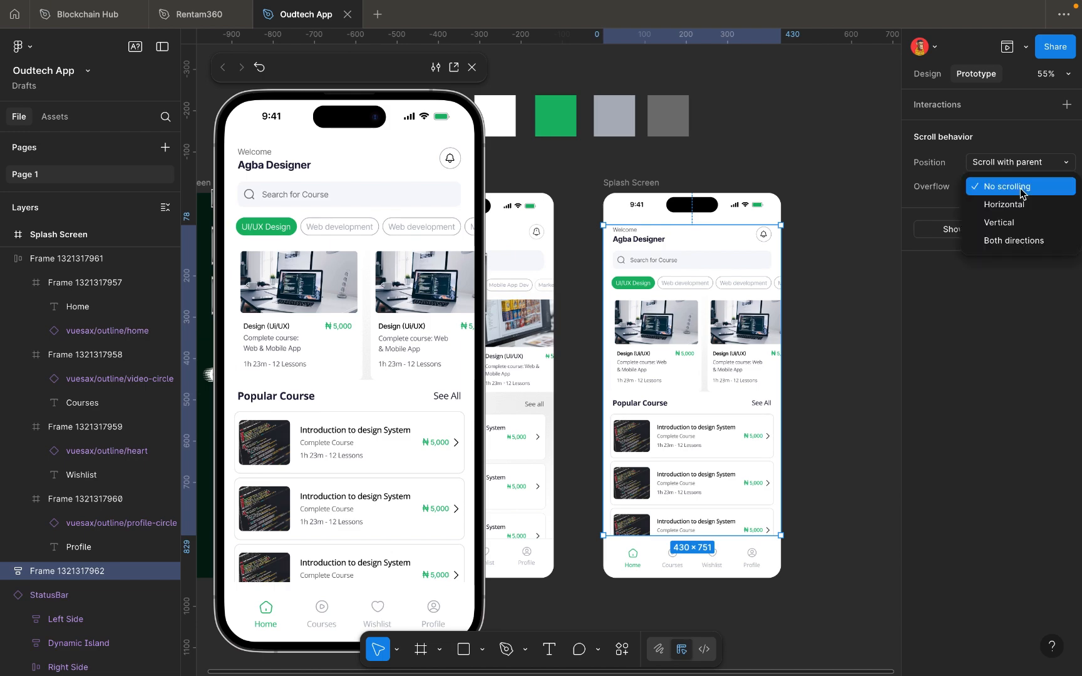
left_click(1024, 231)
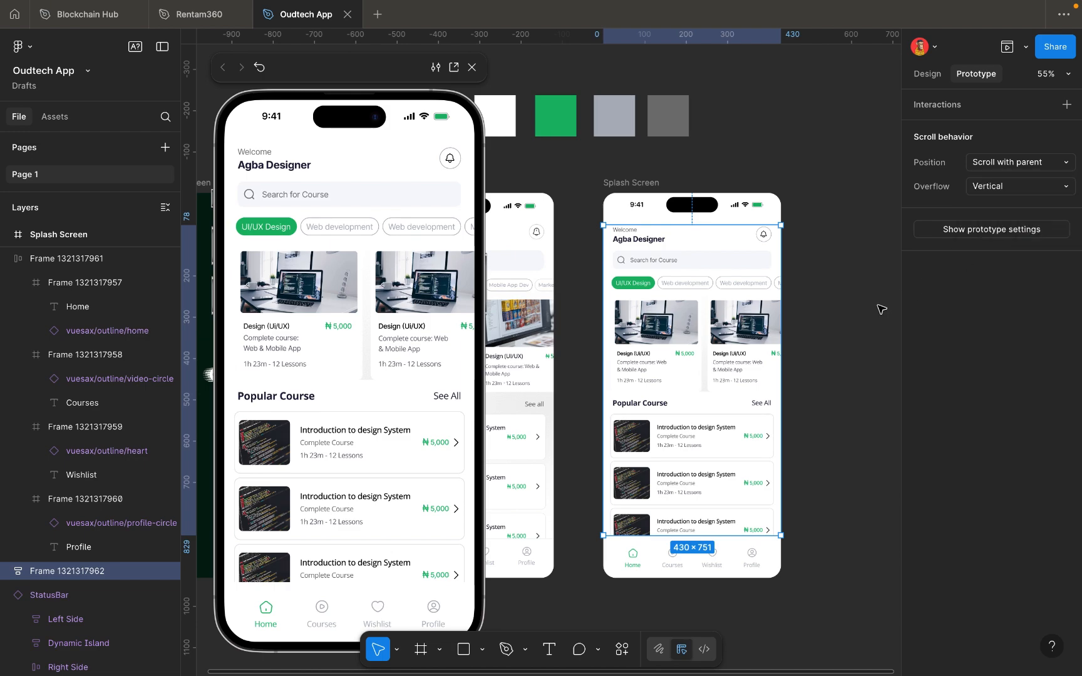
Test the vertical scrolling of the home screen content above the navigation bar in the prototype preview.
scroll(411, 399, "down", 1)
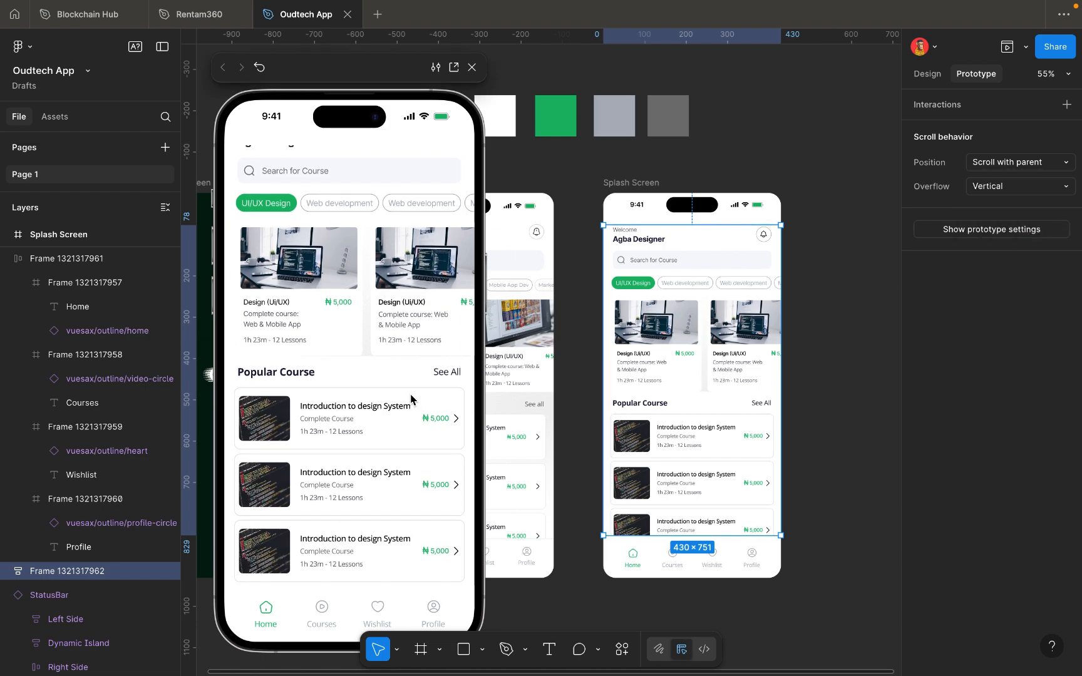
scroll(411, 399, "up", 1)
scroll(411, 400, "down", 1)
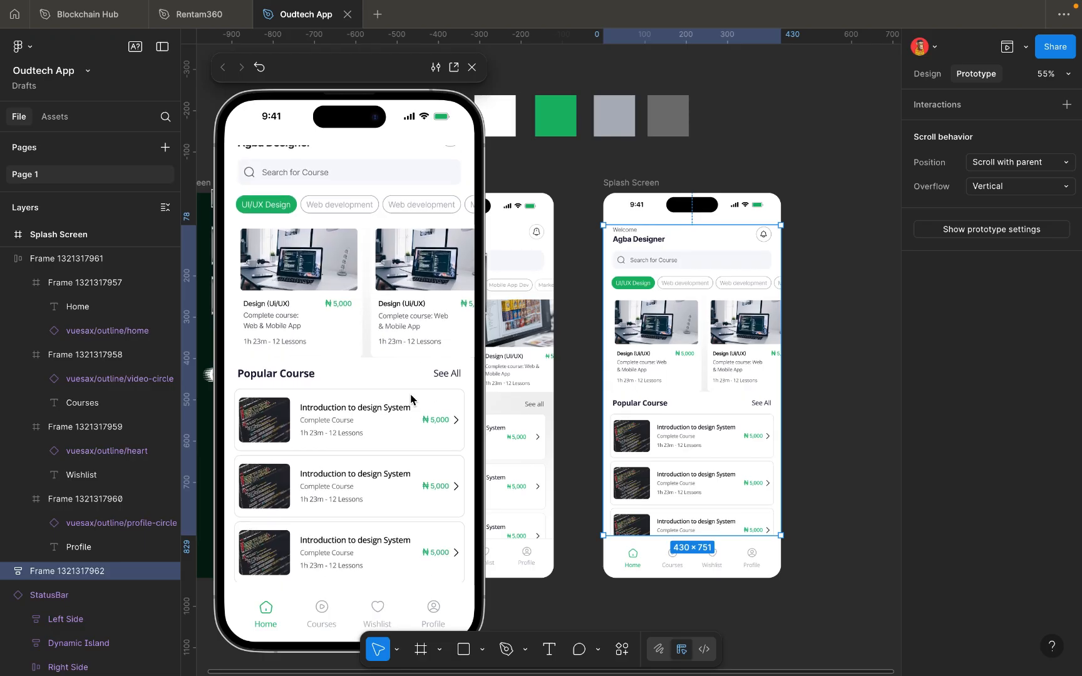
scroll(410, 400, "up", 1)
scroll(410, 400, "down", 1)
scroll(411, 400, "up", 1)
scroll(411, 399, "down", 1)
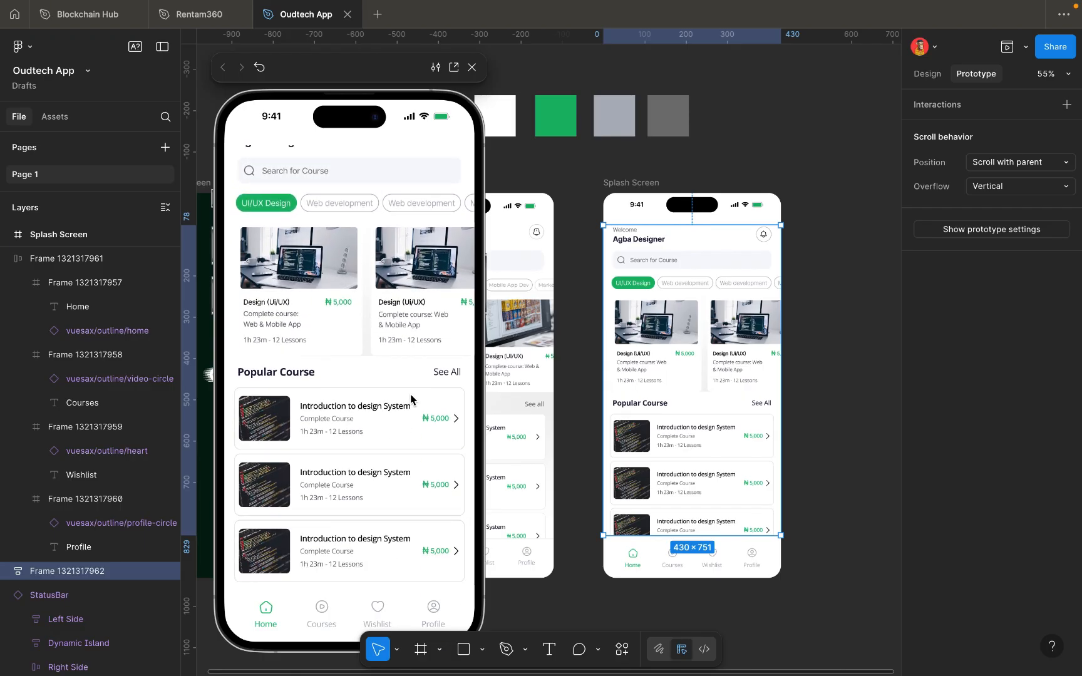
scroll(411, 399, "up", 1)
scroll(411, 399, "down", 1)
scroll(410, 399, "up", 1)
scroll(410, 399, "down", 1)
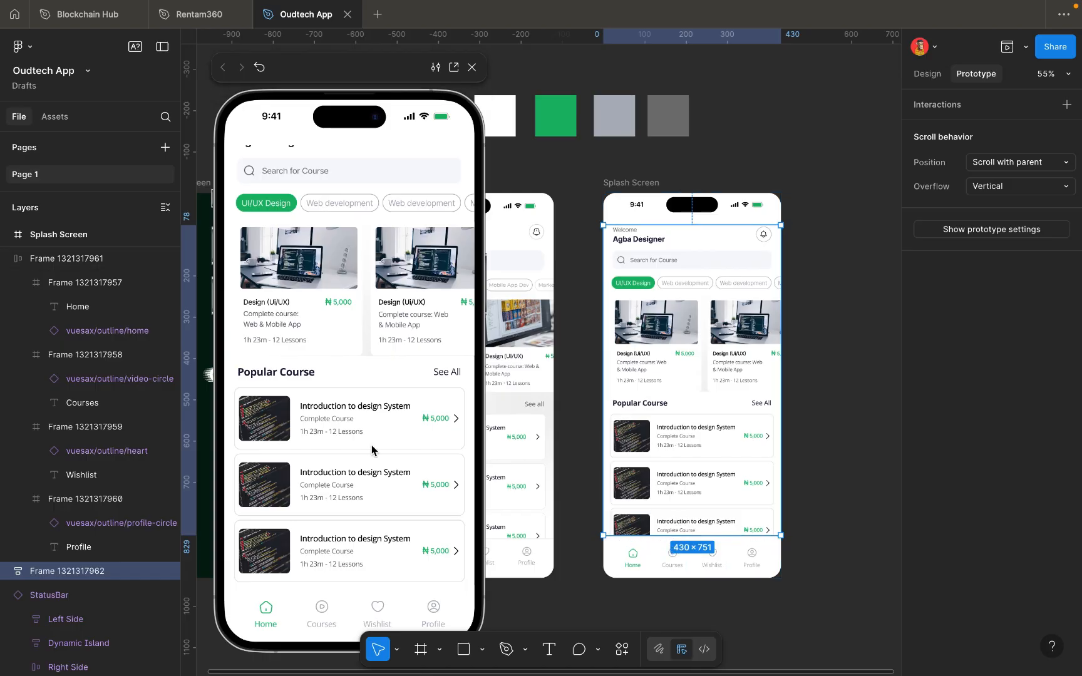
scroll(375, 478, "up", 1)
scroll(374, 478, "down", 1)
scroll(376, 479, "up", 1)
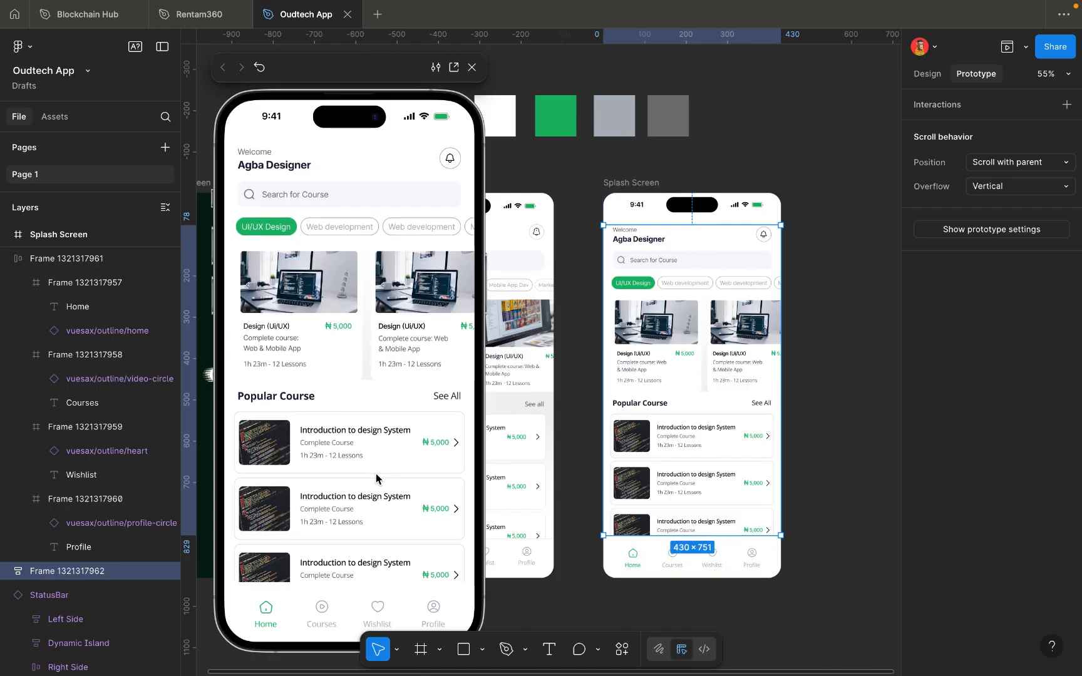
scroll(377, 479, "down", 1)
scroll(376, 479, "up", 1)
scroll(375, 479, "down", 1)
scroll(375, 479, "up", 1)
scroll(376, 478, "down", 1)
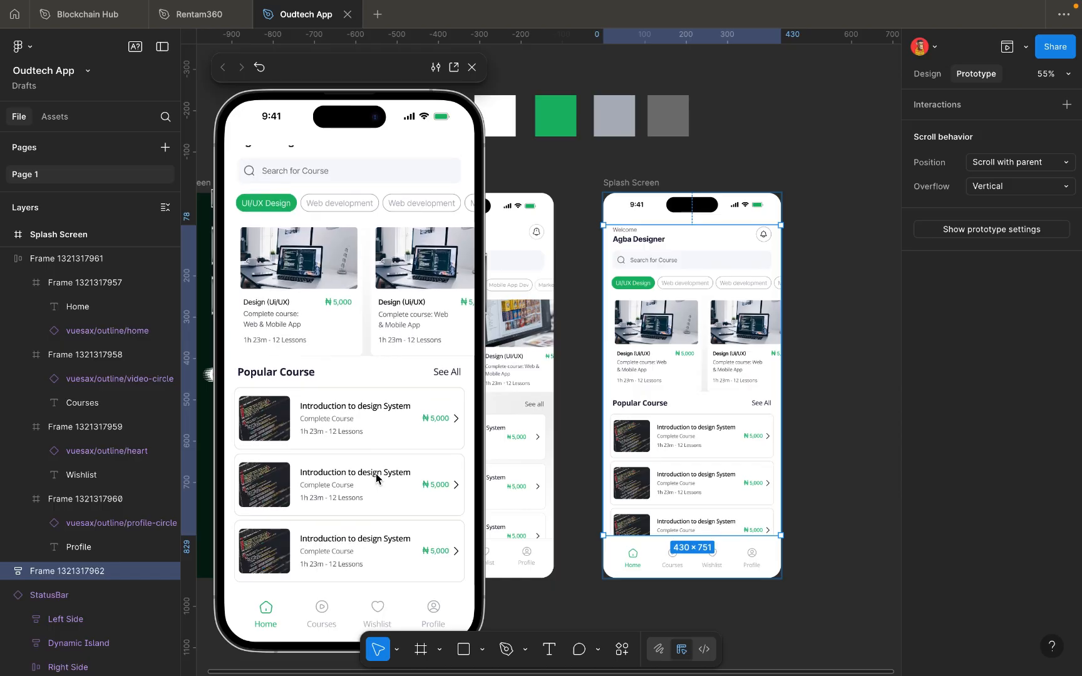
scroll(375, 478, "up", 1)
scroll(376, 479, "down", 1)
scroll(375, 479, "up", 1)
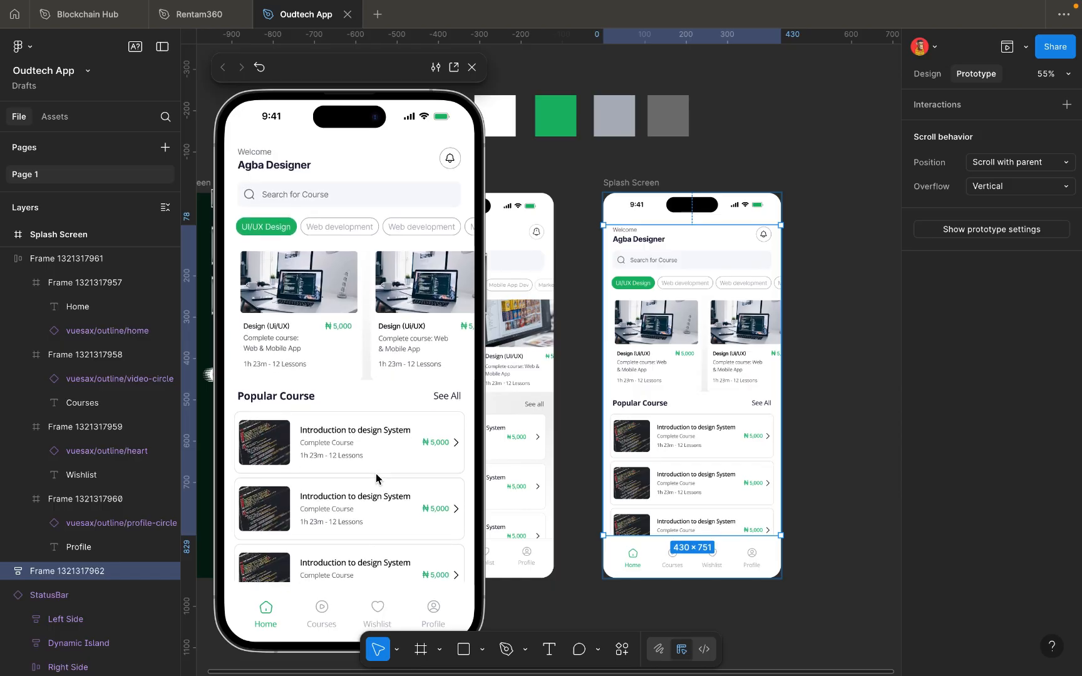
scroll(375, 479, "down", 1)
Duplicate the last course card in the Popular Course list and check the longer list in the preview.
left_click(689, 514)
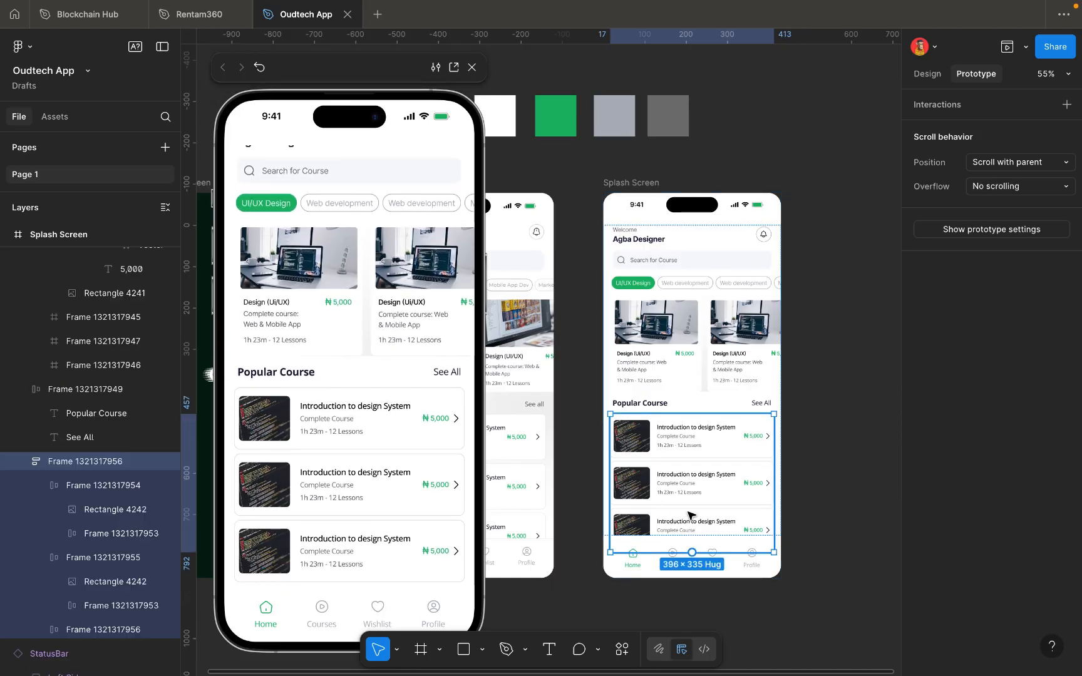
left_click(691, 523)
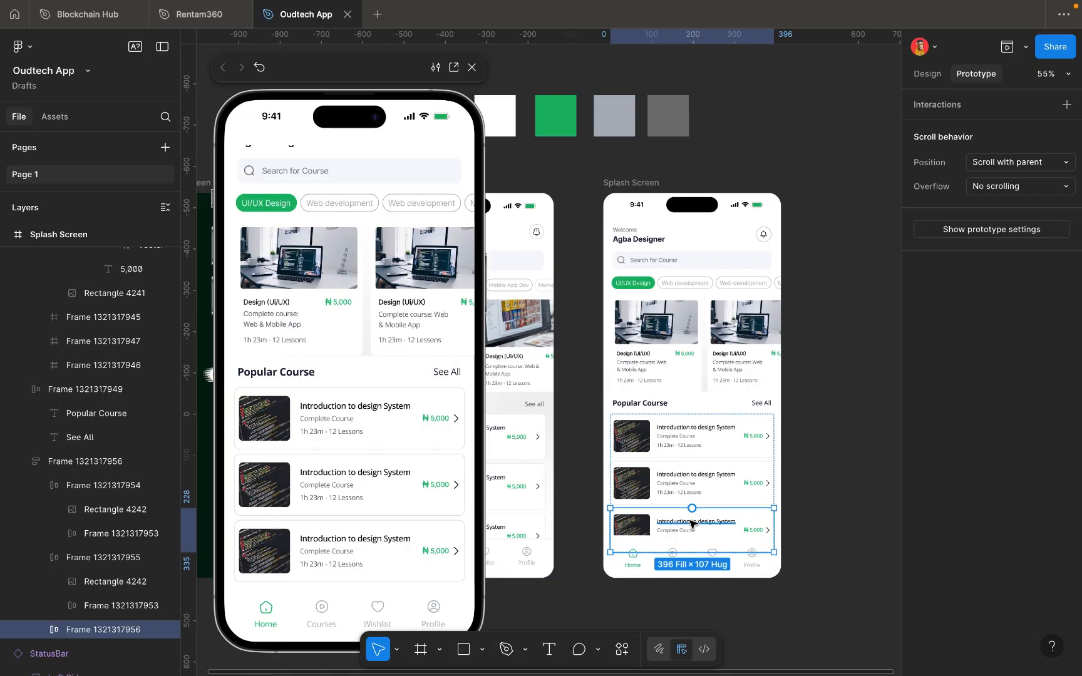
key("ctrl+d")
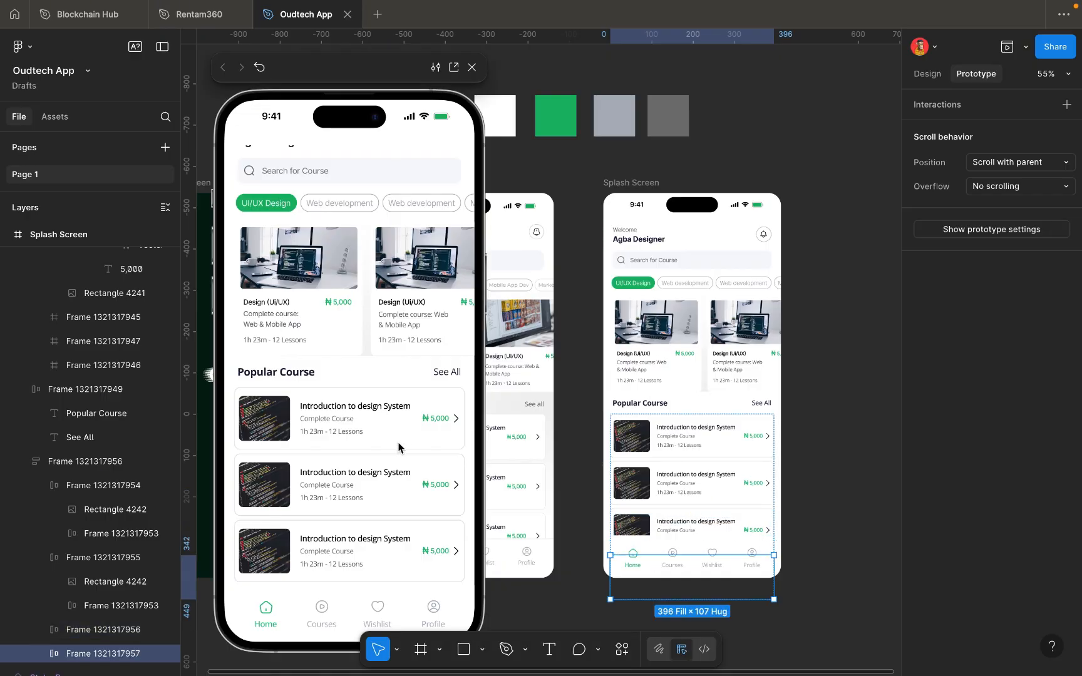
scroll(398, 447, "up", 1)
scroll(398, 447, "down", 3)
scroll(398, 447, "up", 3)
scroll(398, 447, "down", 2)
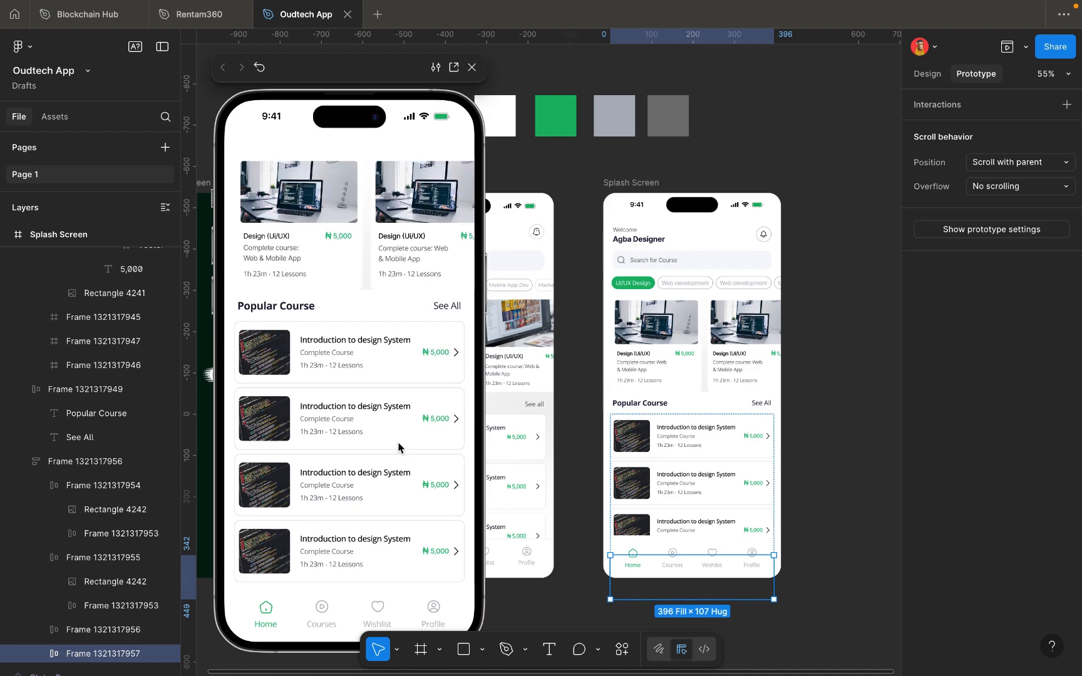
Duplicate the second course card in the Popular Course list twice more.
left_click(725, 500)
key("ctrl+d")
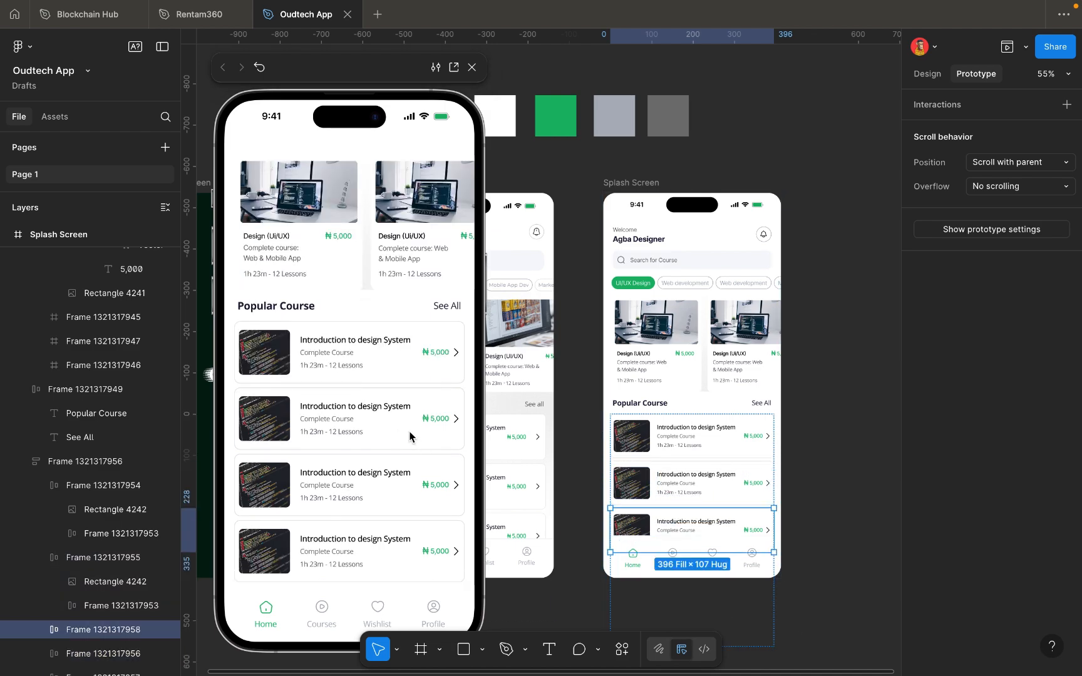
scroll(409, 413, "down", 2)
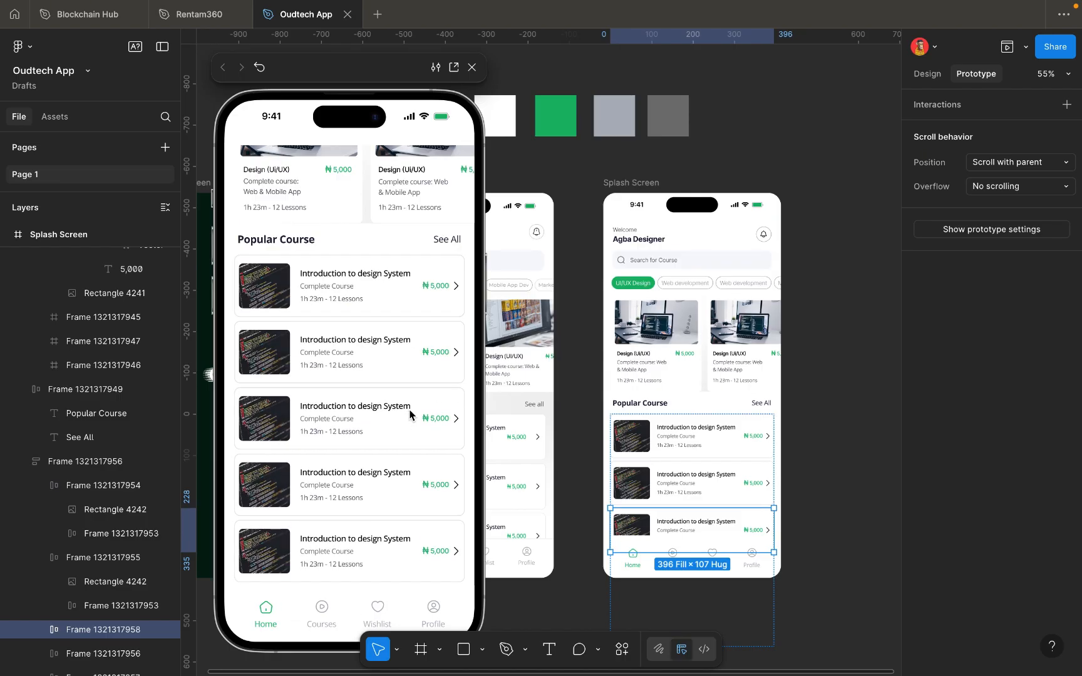
left_click(734, 492)
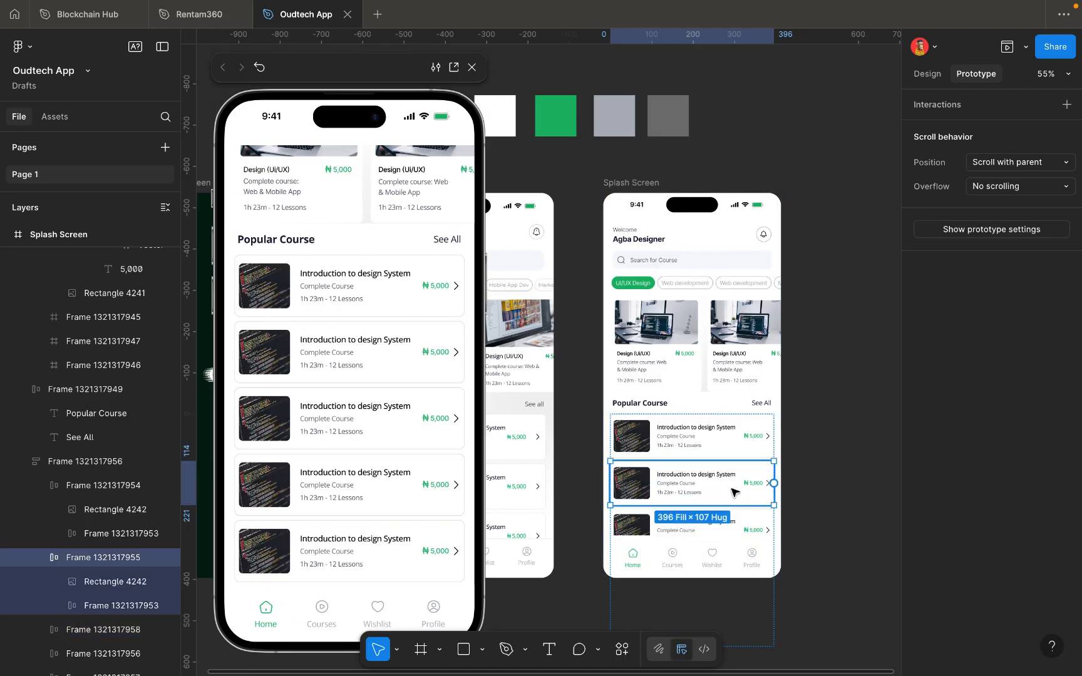
key("Tab")
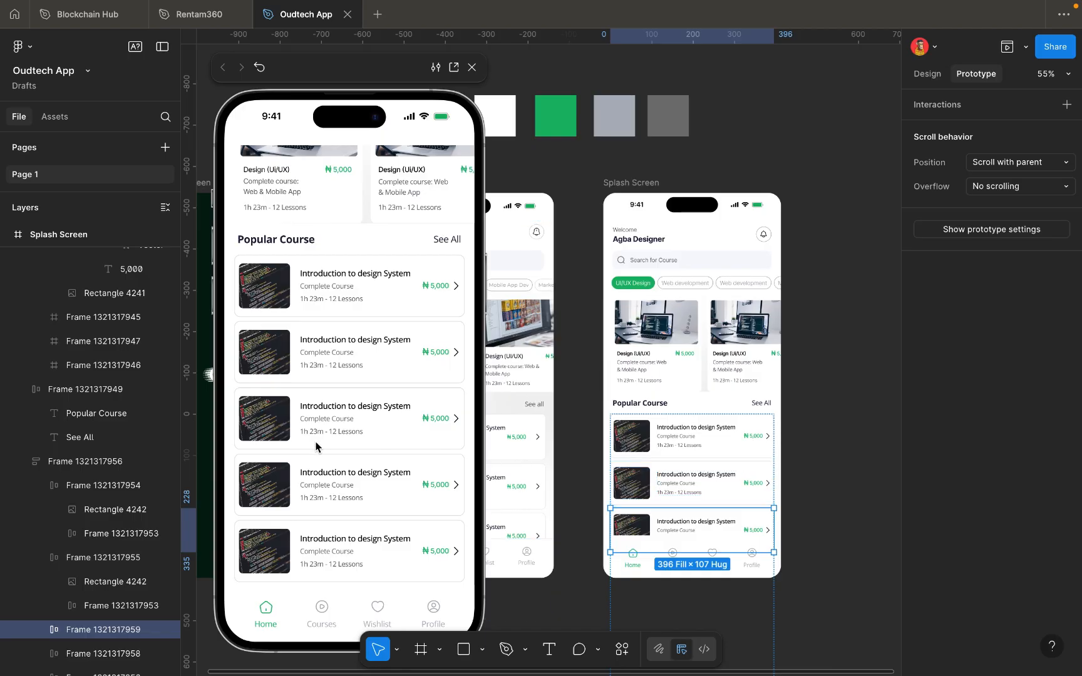
Test the prototype preview's vertical content scrolling and the horizontal scrolling of the course card row and category chips.
scroll(349, 380, "up", 3)
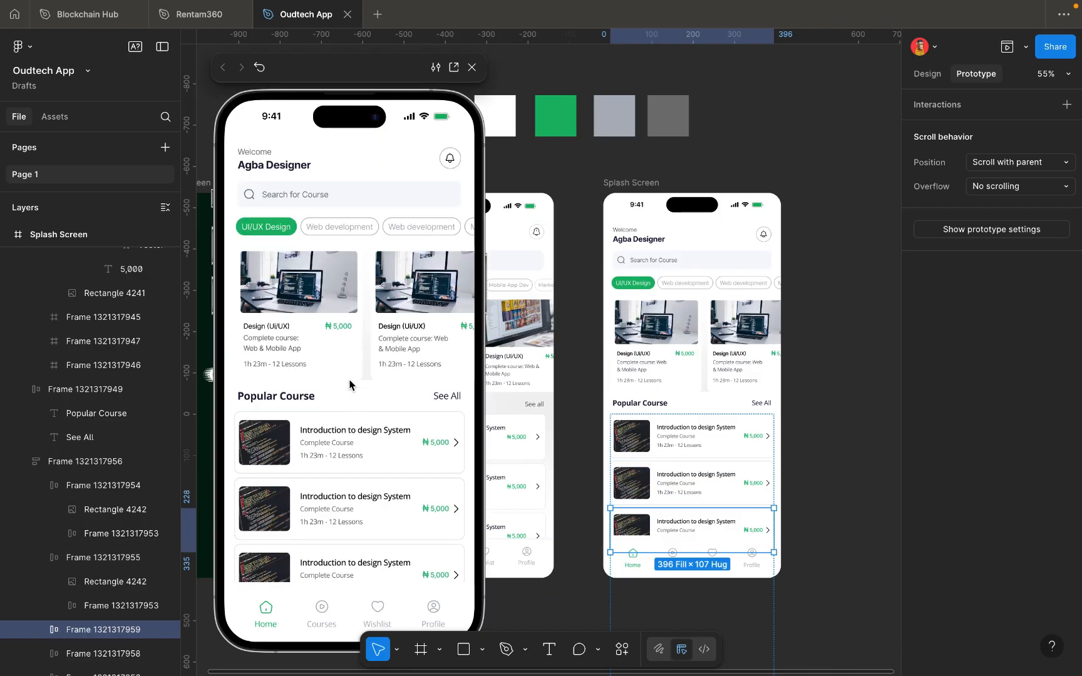
scroll(349, 379, "down", 4)
scroll(349, 379, "up", 1)
scroll(349, 385, "down", 1)
scroll(349, 385, "up", 4)
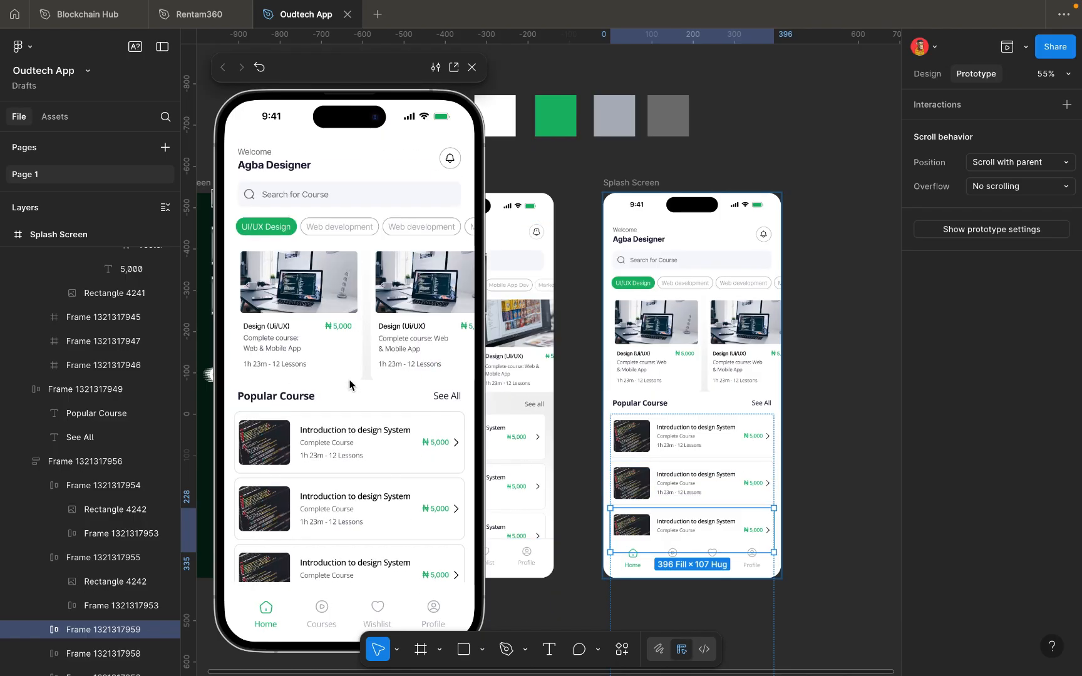
scroll(349, 384, "down", 4)
scroll(350, 384, "up", 2)
scroll(349, 384, "up", 2)
scroll(349, 384, "down", 4)
scroll(350, 384, "up", 4)
scroll(350, 384, "down", 4)
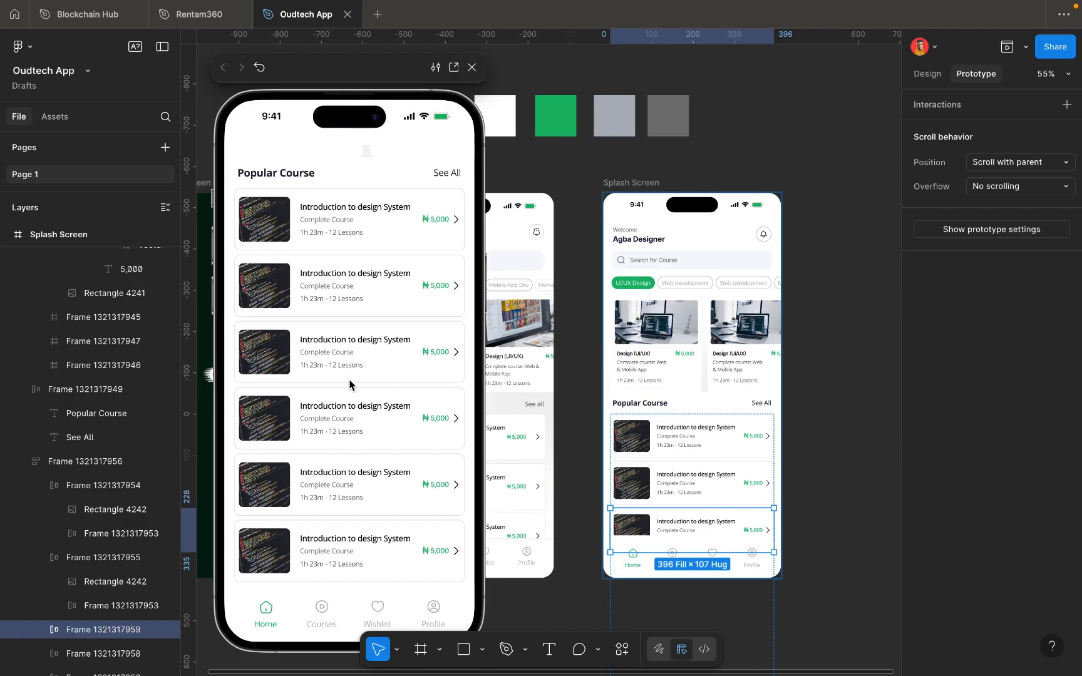
scroll(350, 384, "up", 4)
scroll(339, 294, "right", 3)
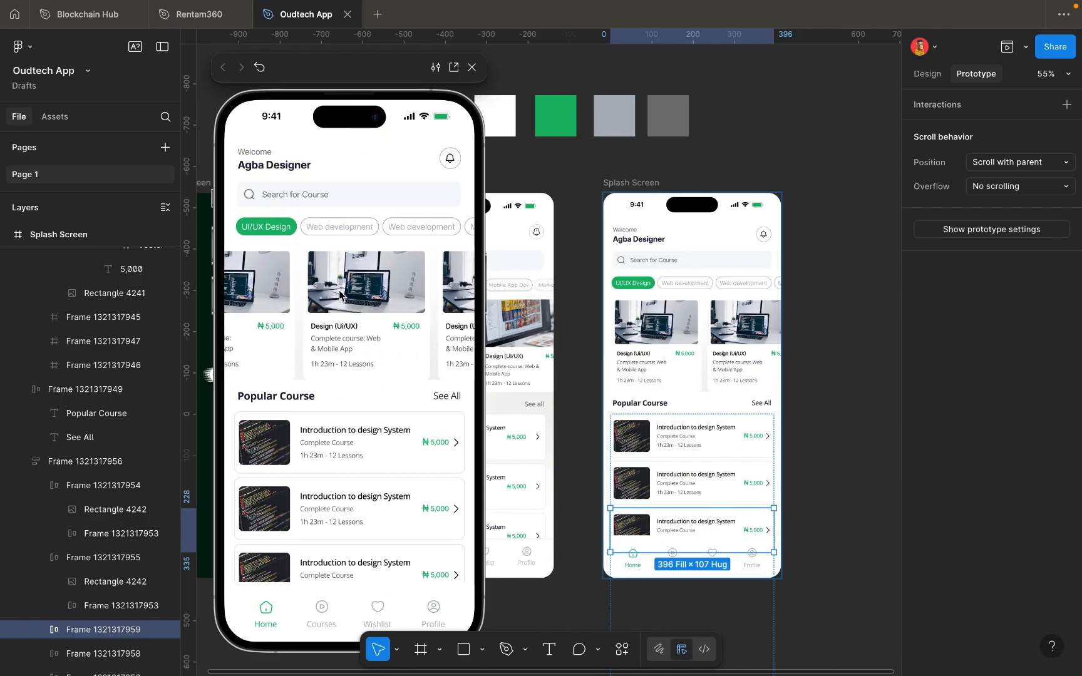
scroll(340, 294, "right", 2)
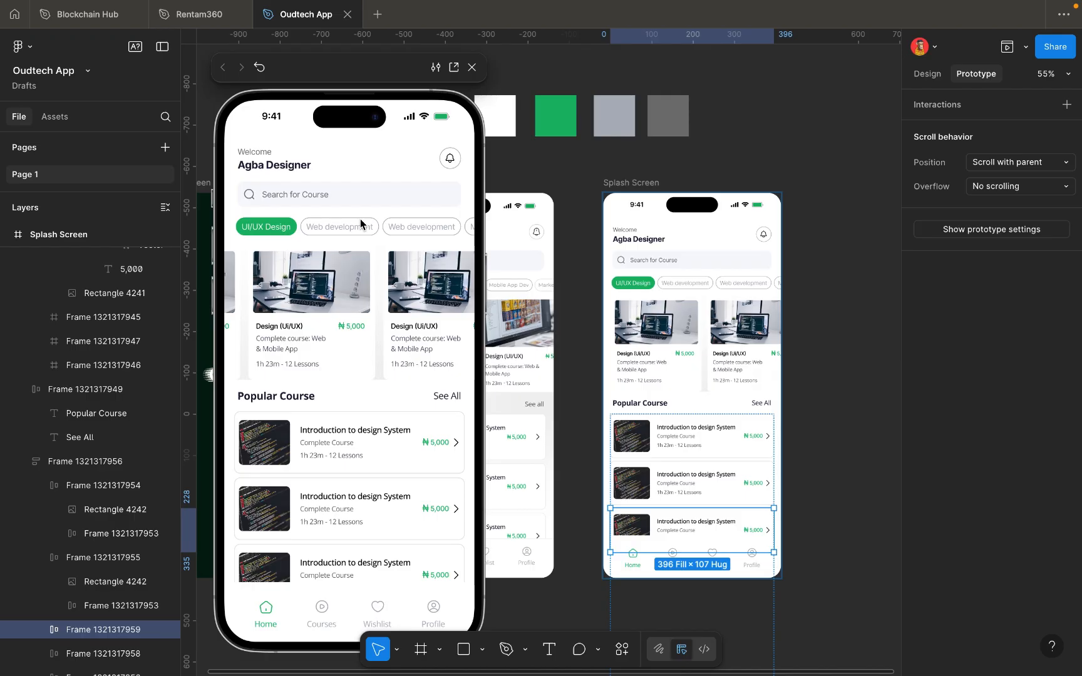
scroll(360, 223, "down", 1)
scroll(361, 222, "up", 1)
Set the selected Popular Course card's overflow scrolling to Horizontal and turn on its Clip content option.
left_click(988, 188)
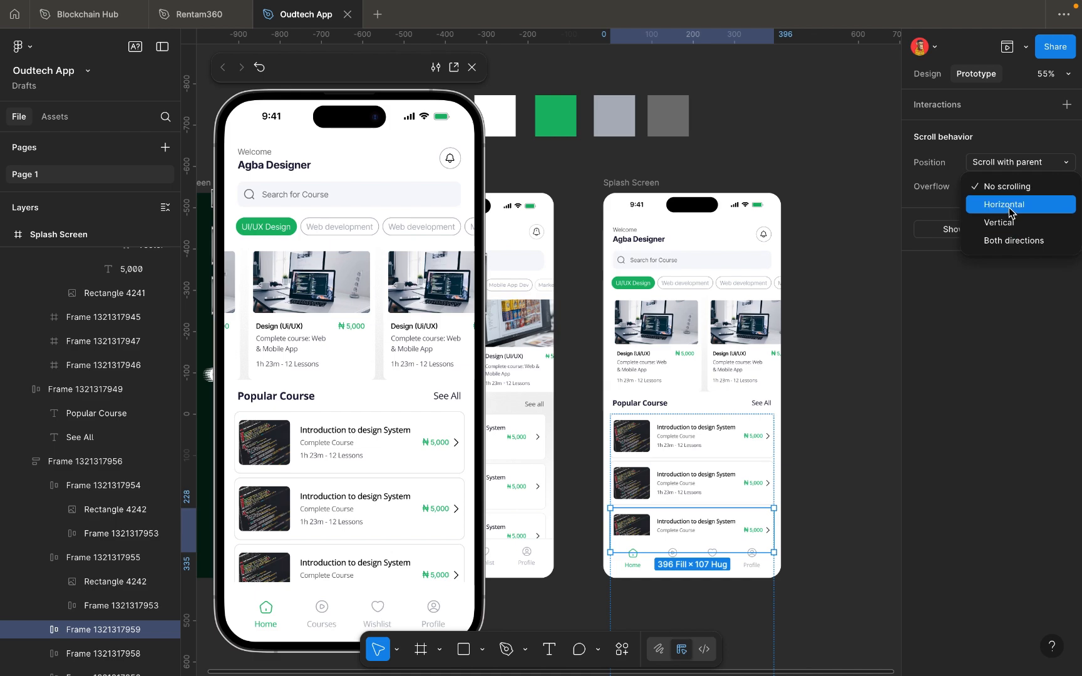
left_click(1009, 207)
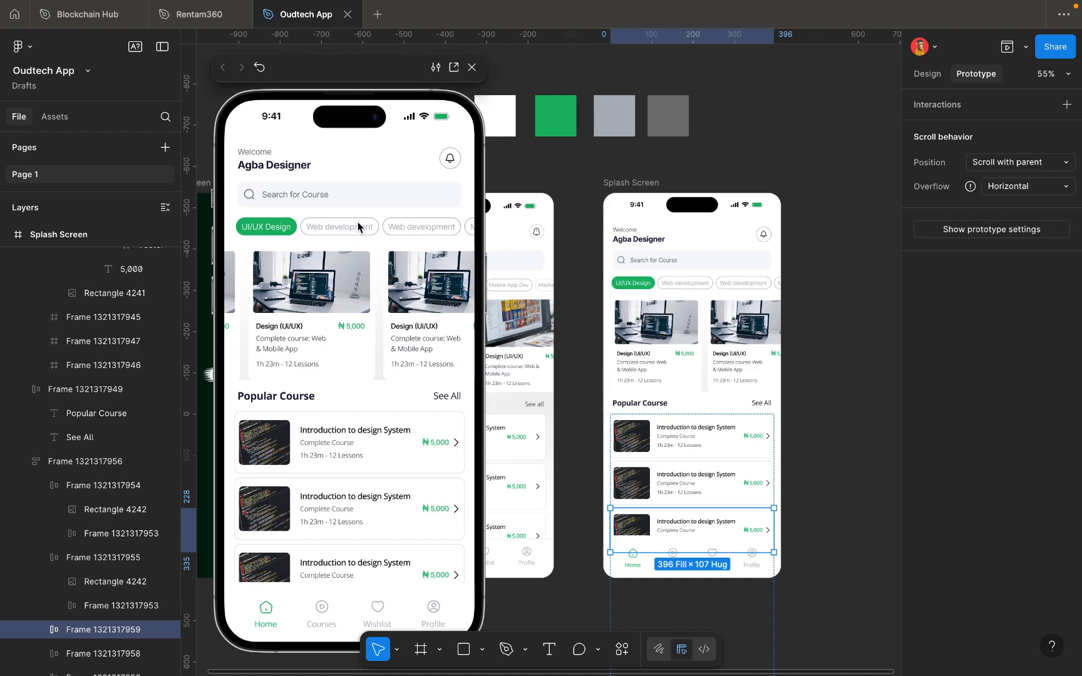
scroll(358, 225, "down", 1)
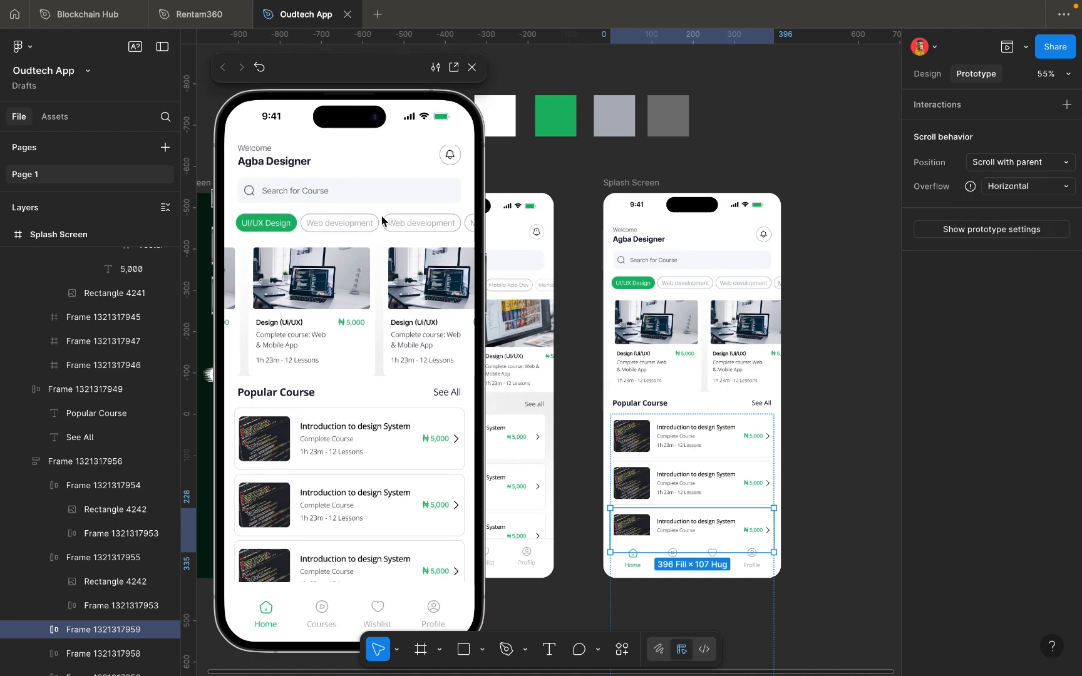
scroll(357, 218, "up", 1)
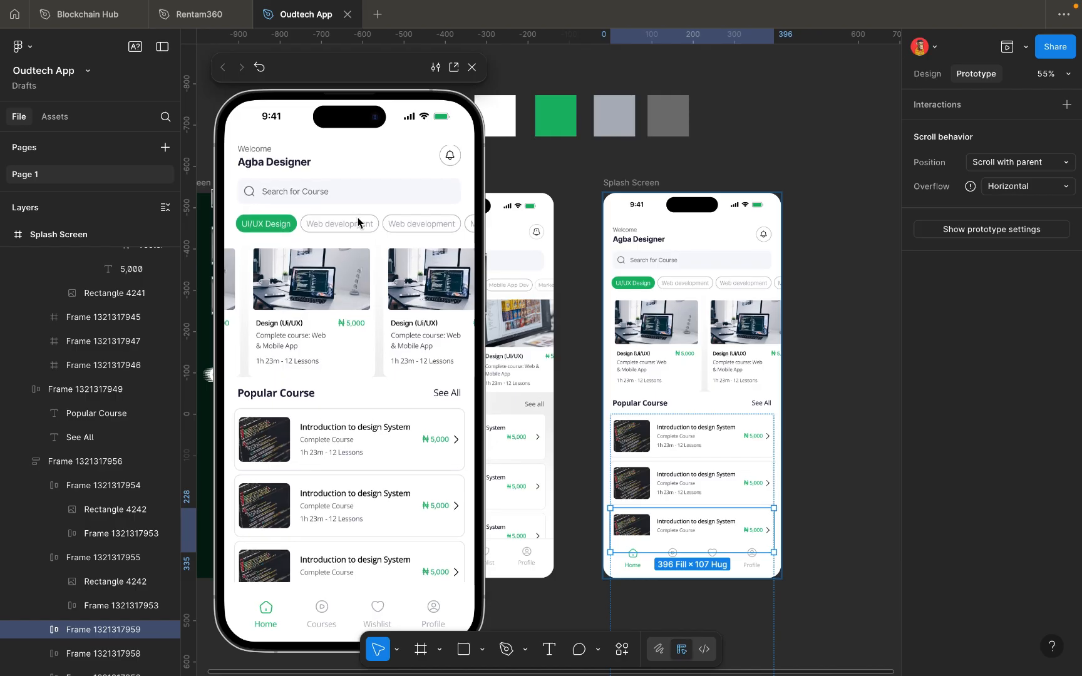
scroll(349, 230, "down", 1)
scroll(349, 230, "up", 1)
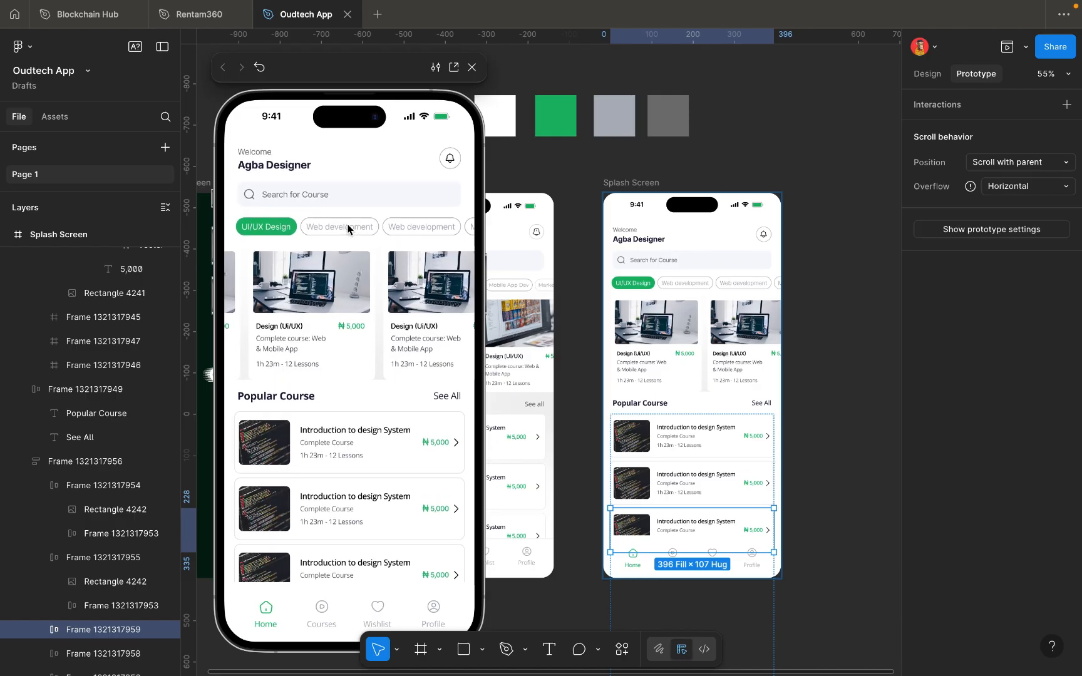
left_click(928, 74)
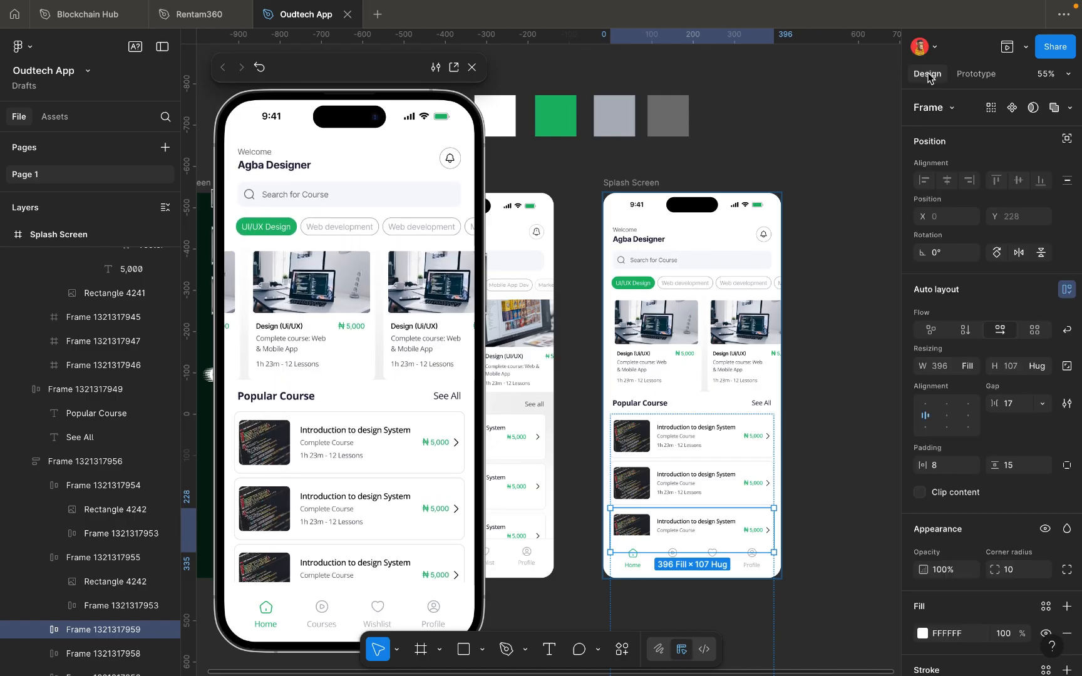
left_click(920, 493)
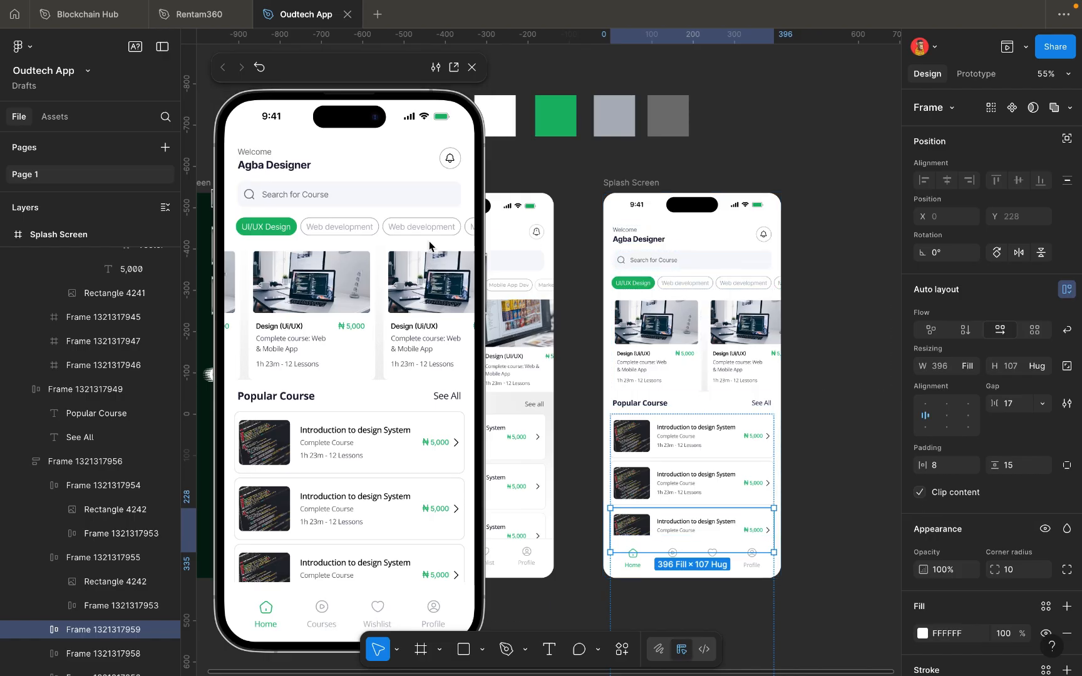
Set the category chip row's overflow scrolling to Horizontal.
left_click(682, 286)
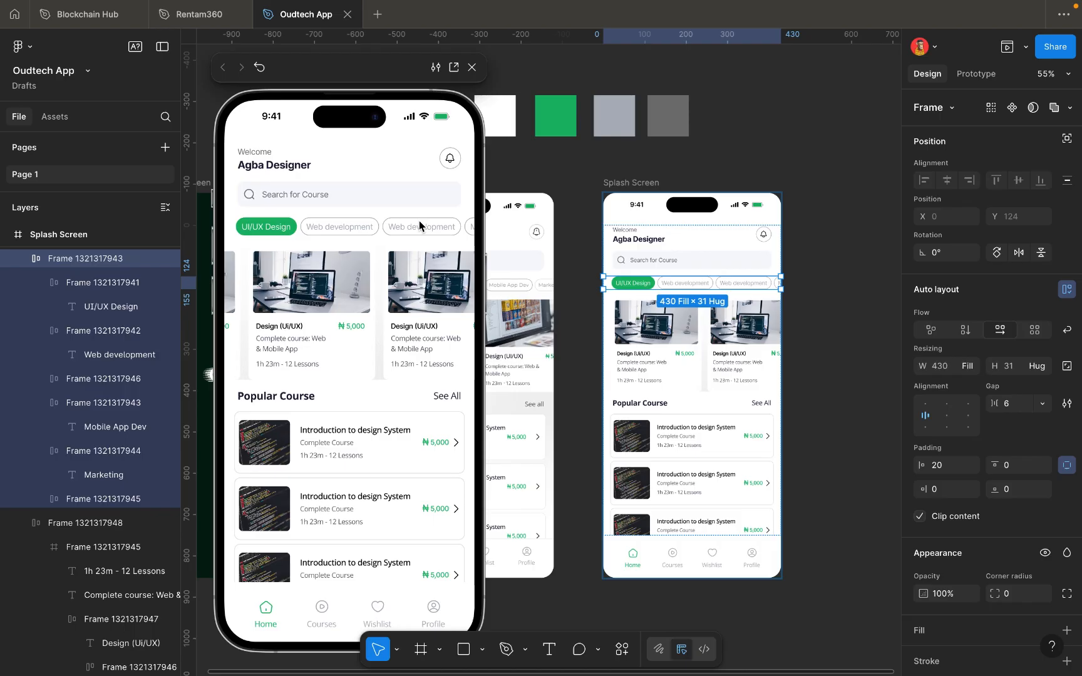
left_click(983, 75)
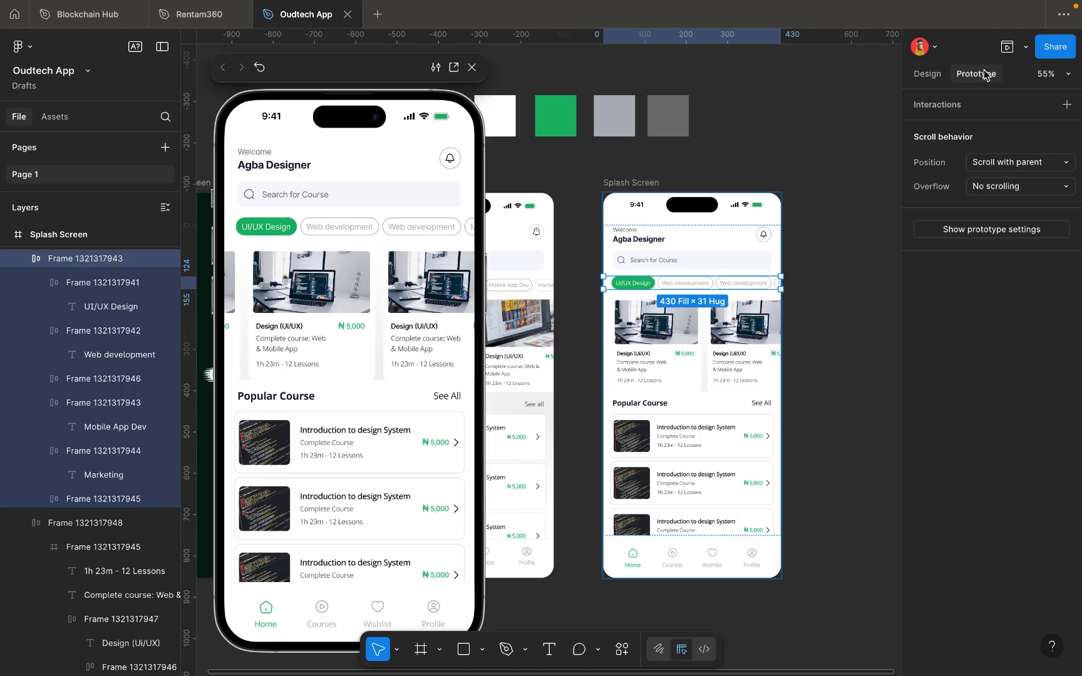
left_click(1020, 187)
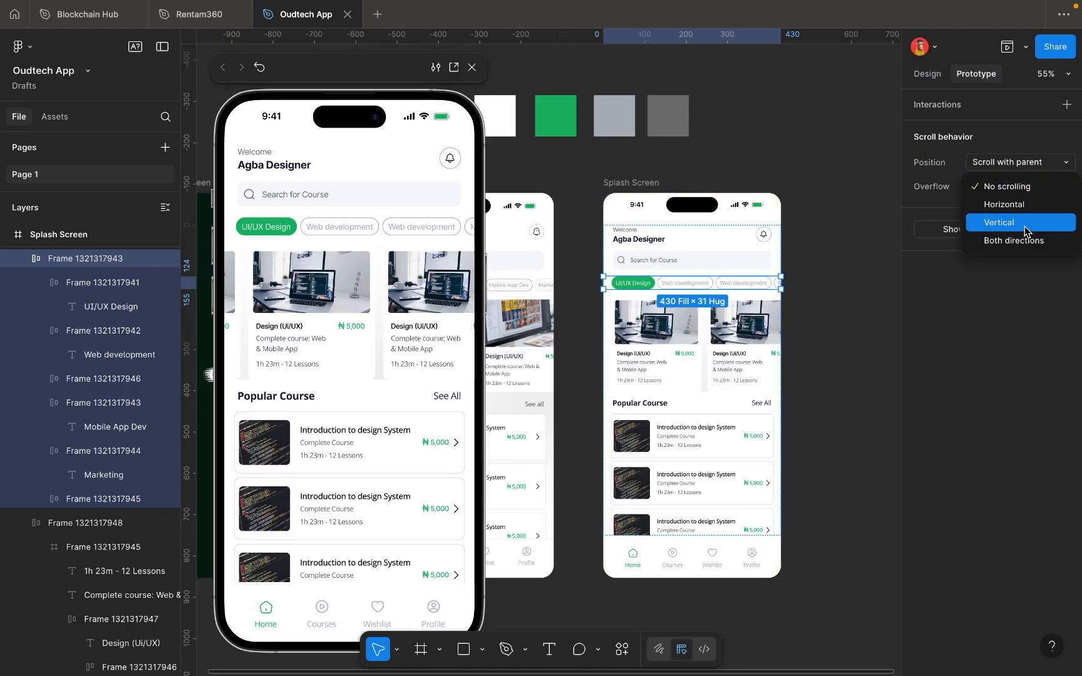
left_click(1026, 226)
left_click(1022, 187)
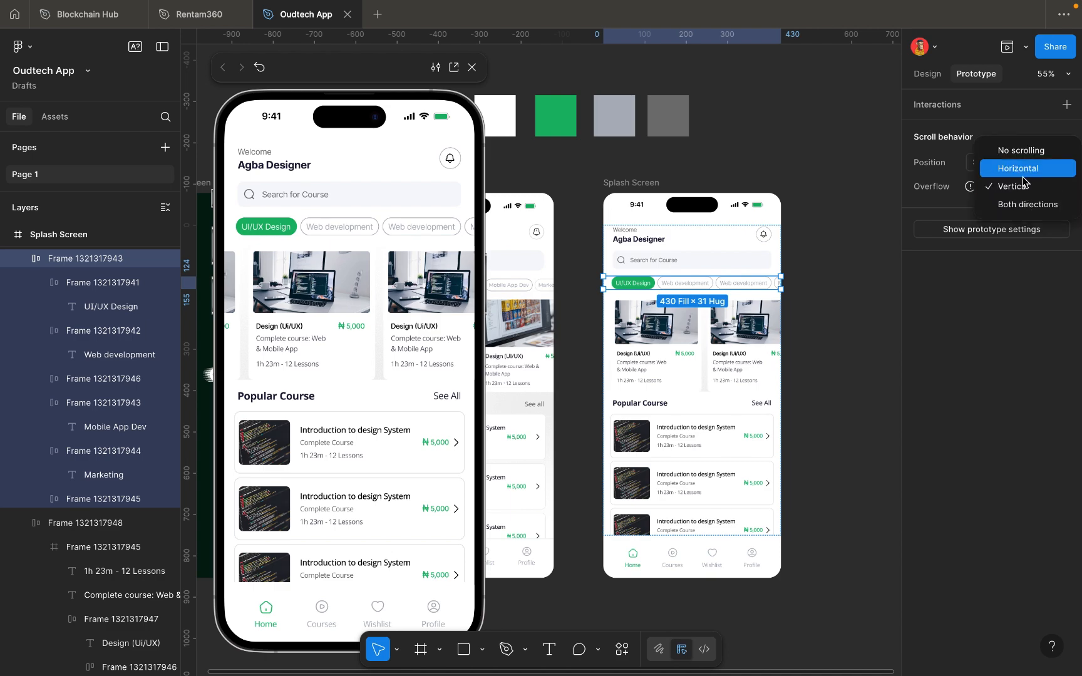
left_click(1023, 181)
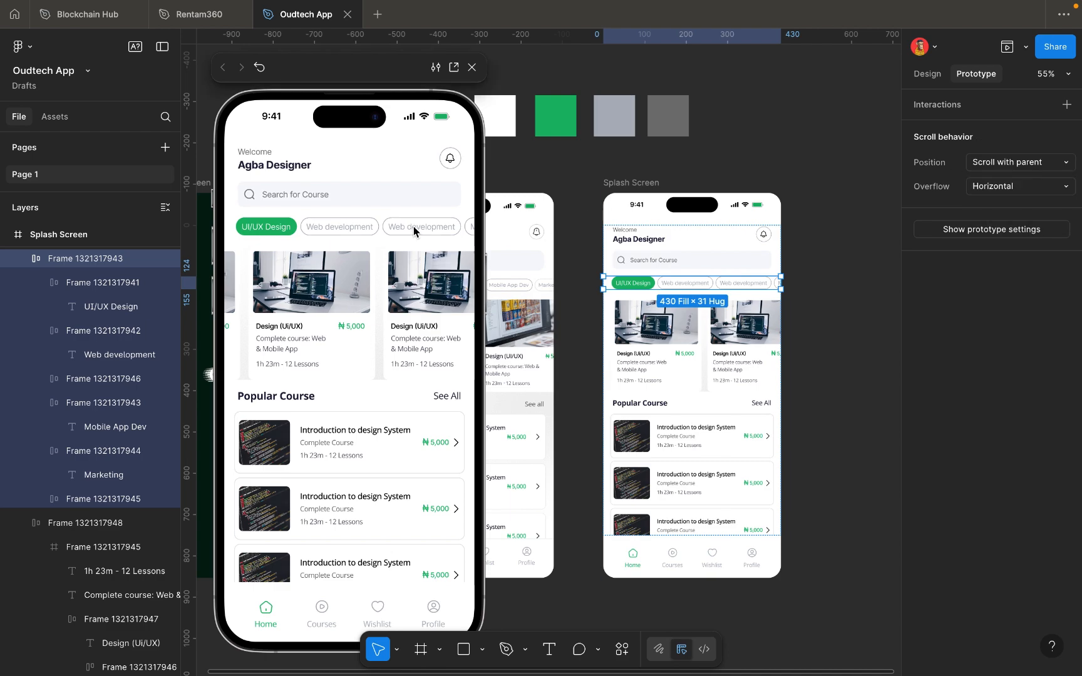
Test the category chips' horizontal scrolling and the page's vertical scrolling in the prototype preview, then close the preview.
scroll(413, 231, "right", 5)
scroll(413, 230, "left", 5)
scroll(413, 230, "right", 4)
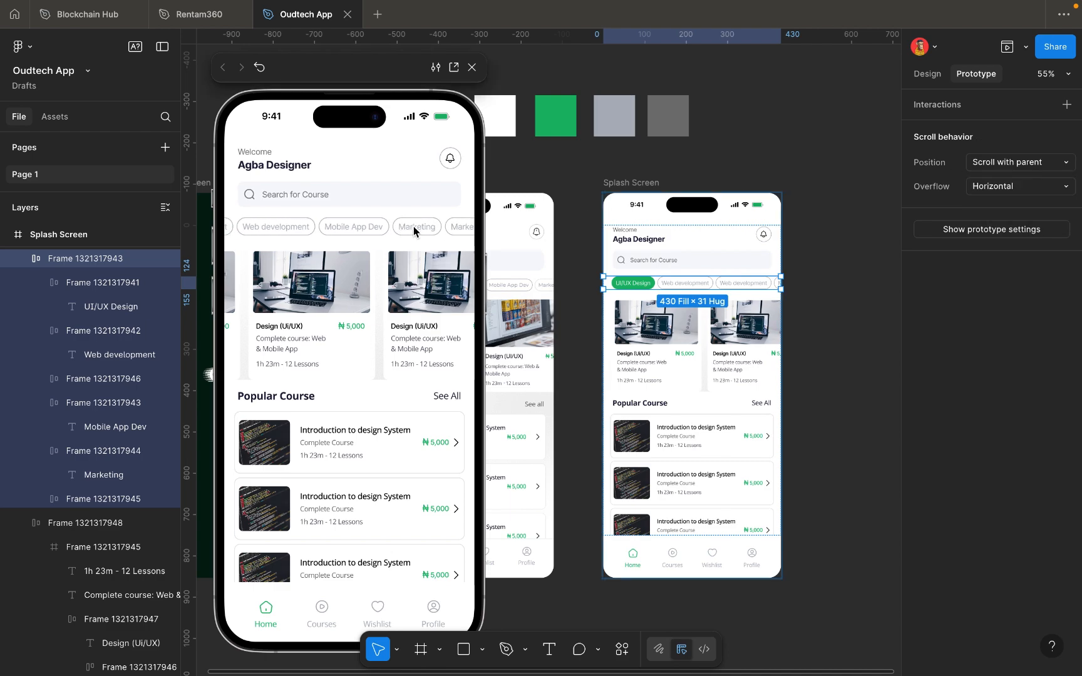
scroll(413, 230, "left", 3)
scroll(413, 230, "left", 2)
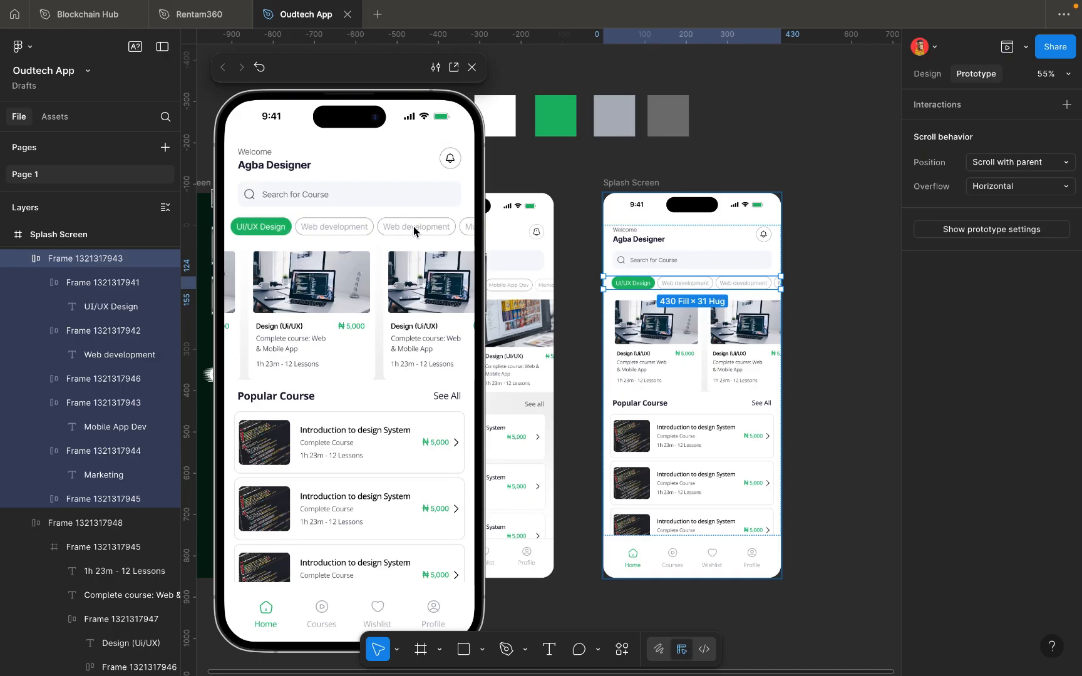
scroll(413, 230, "right", 2)
scroll(414, 231, "left", 2)
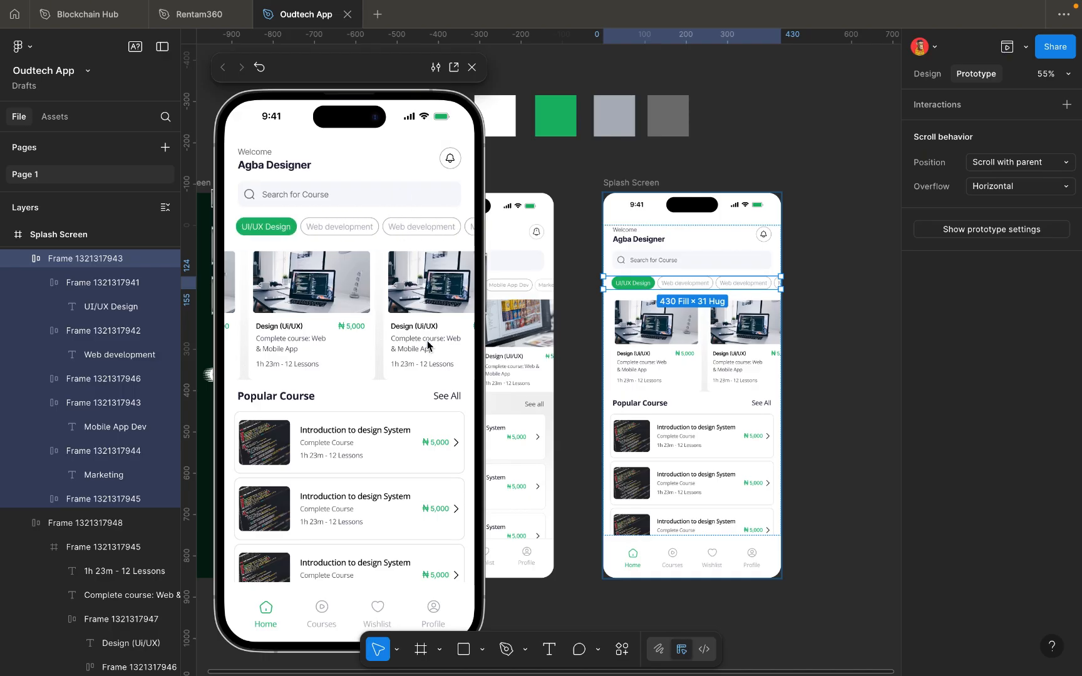
scroll(428, 345, "down", 5)
scroll(428, 346, "up", 5)
left_click(473, 68)
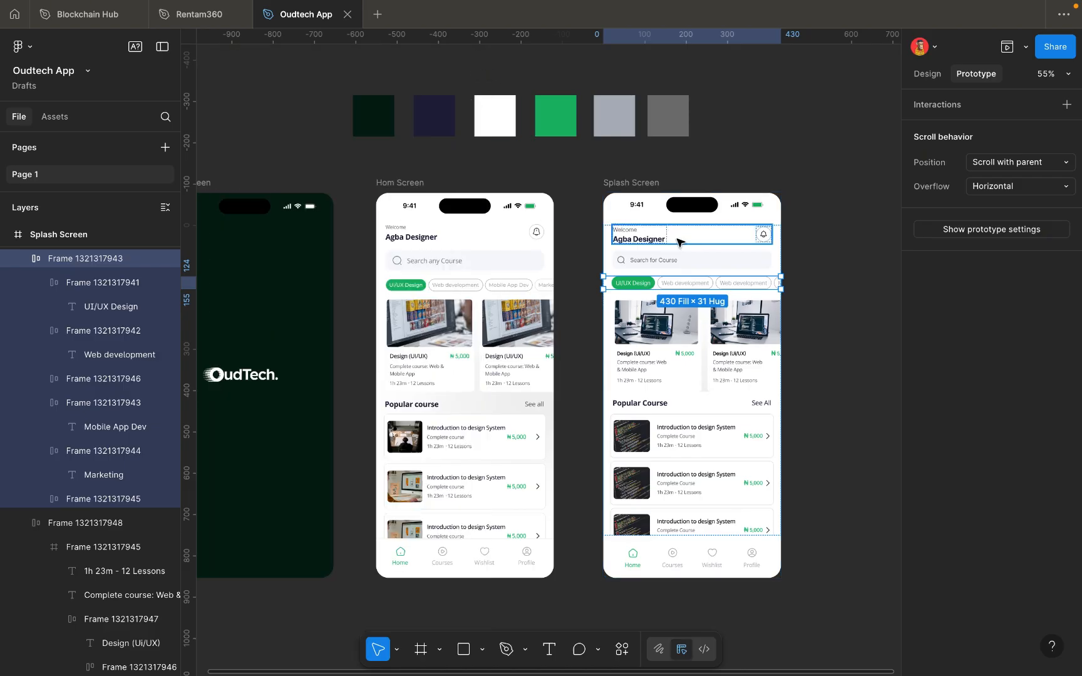
Duplicate the finished home screen frame and move the copy farther away from the original.
left_click(833, 272)
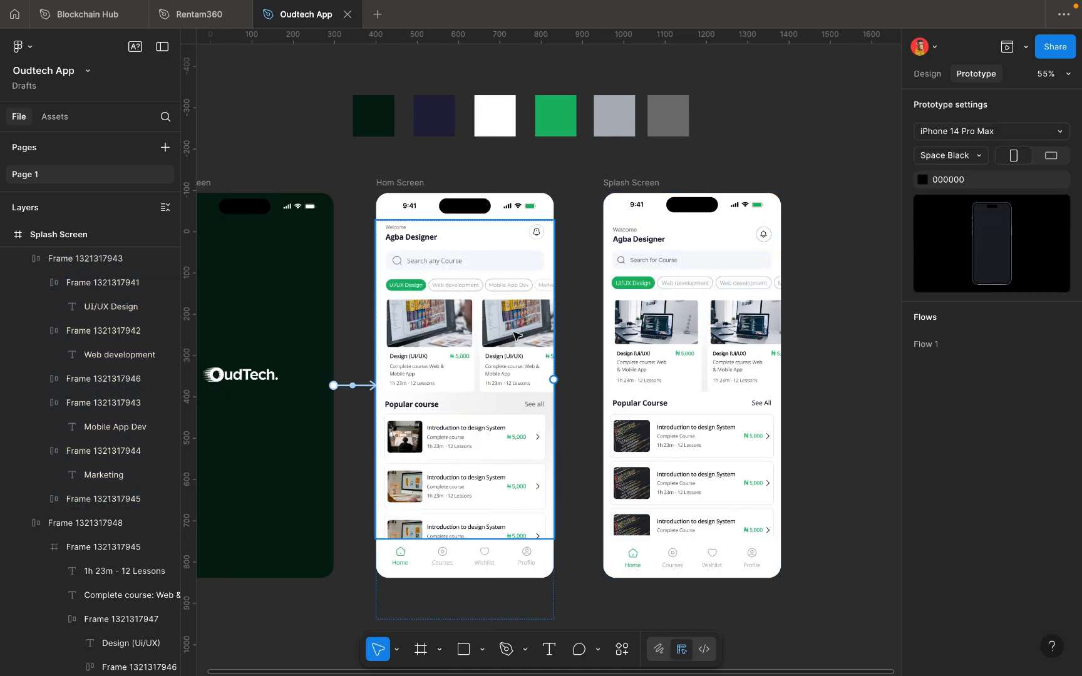
scroll(299, 325, "left", 2)
scroll(297, 323, "left", 2)
scroll(298, 323, "down", 1)
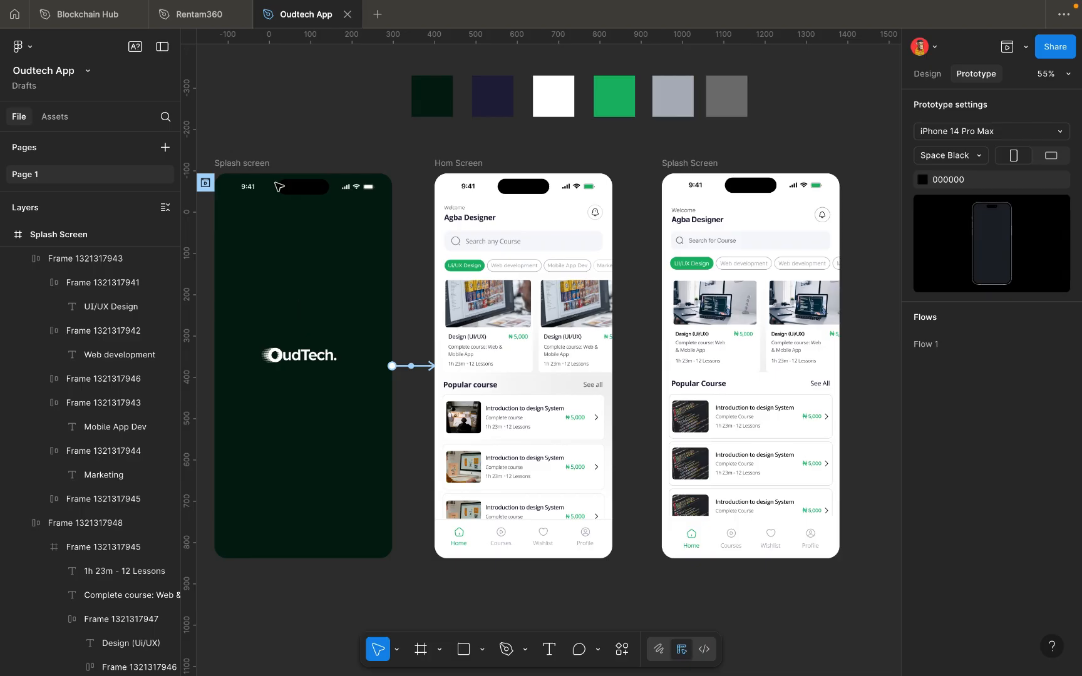
left_click(260, 161)
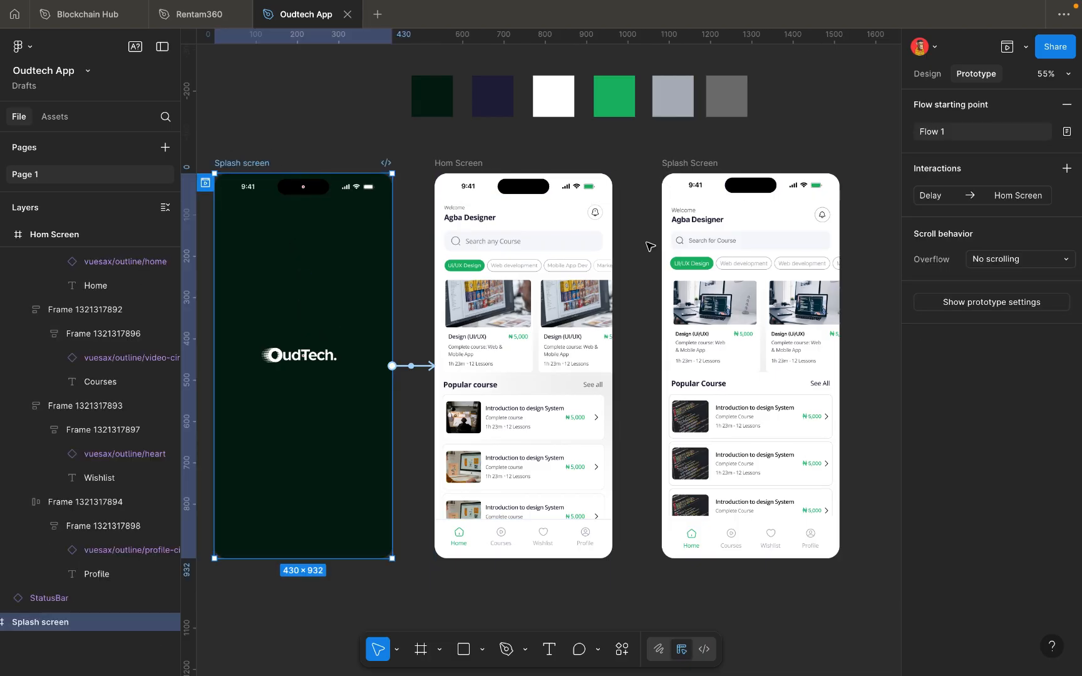
left_click(684, 164)
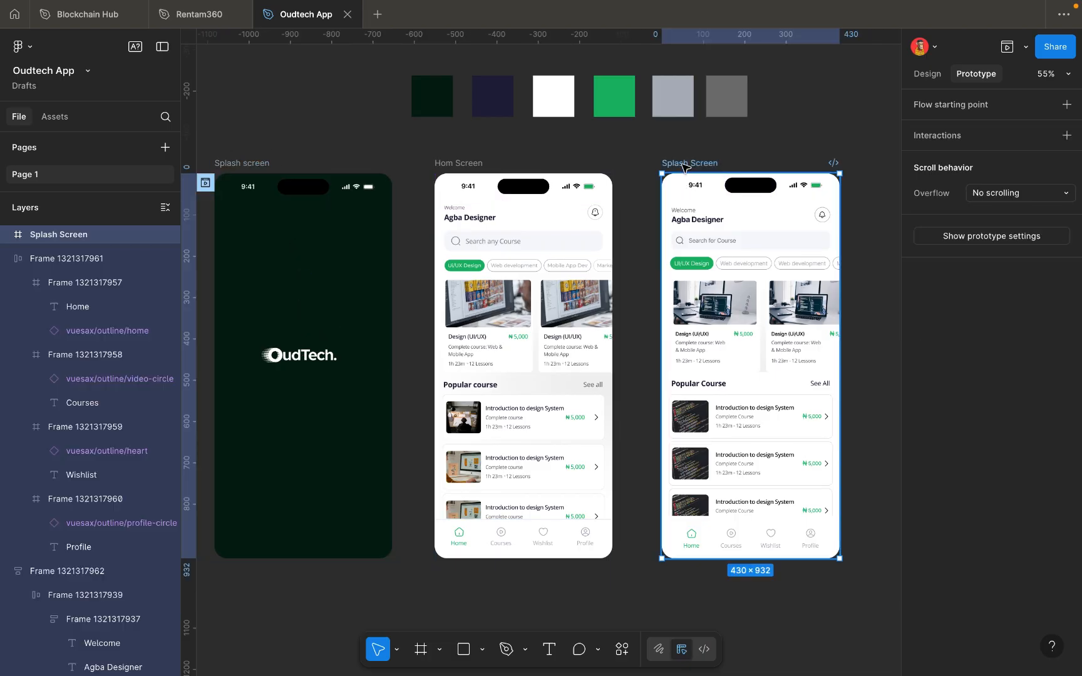
key("ctrl+d")
scroll(685, 163, "right", 3)
scroll(623, 273, "right", 5)
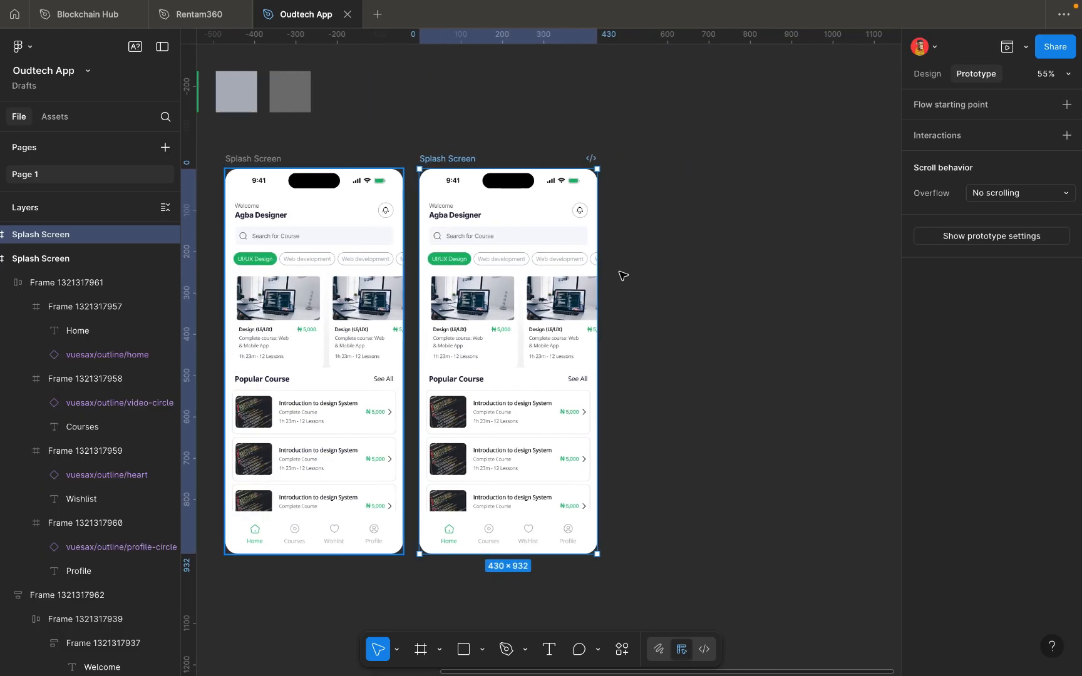
left_click_drag(547, 346, 592, 341)
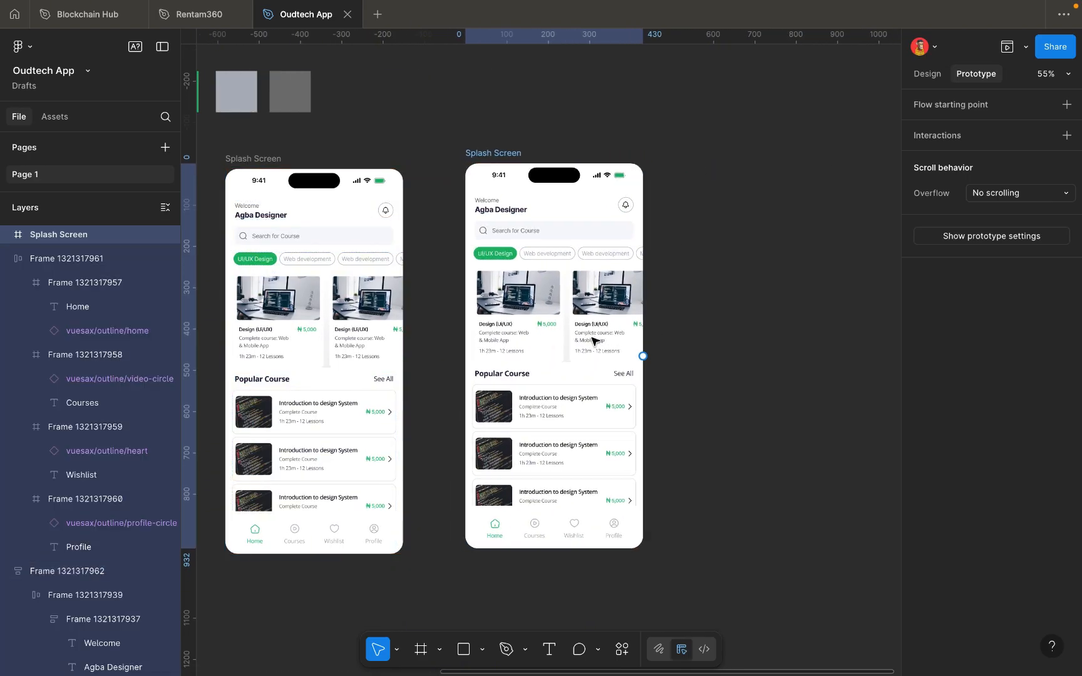
Delete the scrolling content frame and the bottom navigation bar from the duplicated screen, keeping its status bar.
left_click(576, 380)
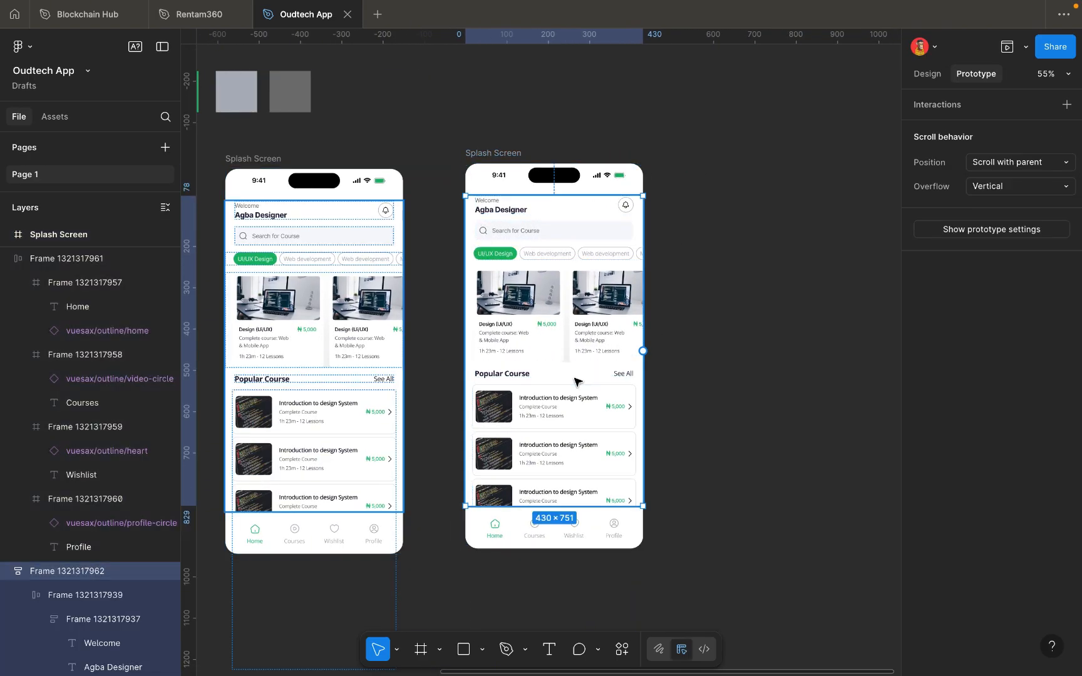
key("Delete")
left_click(556, 509)
right_click(562, 513)
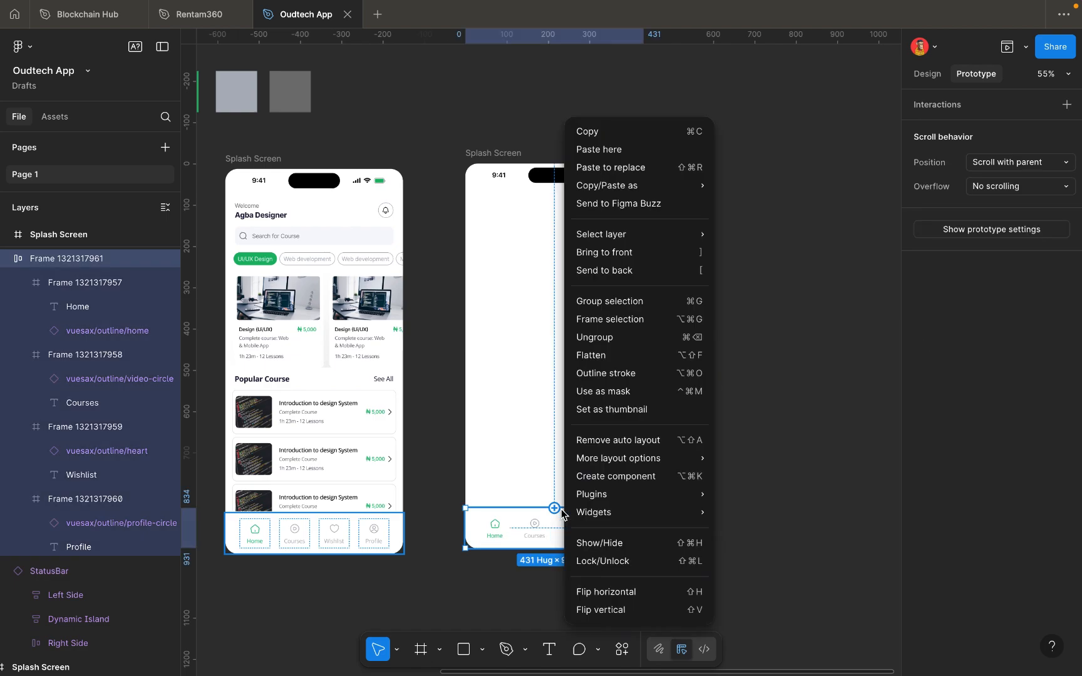
key("Escape")
key("Delete")
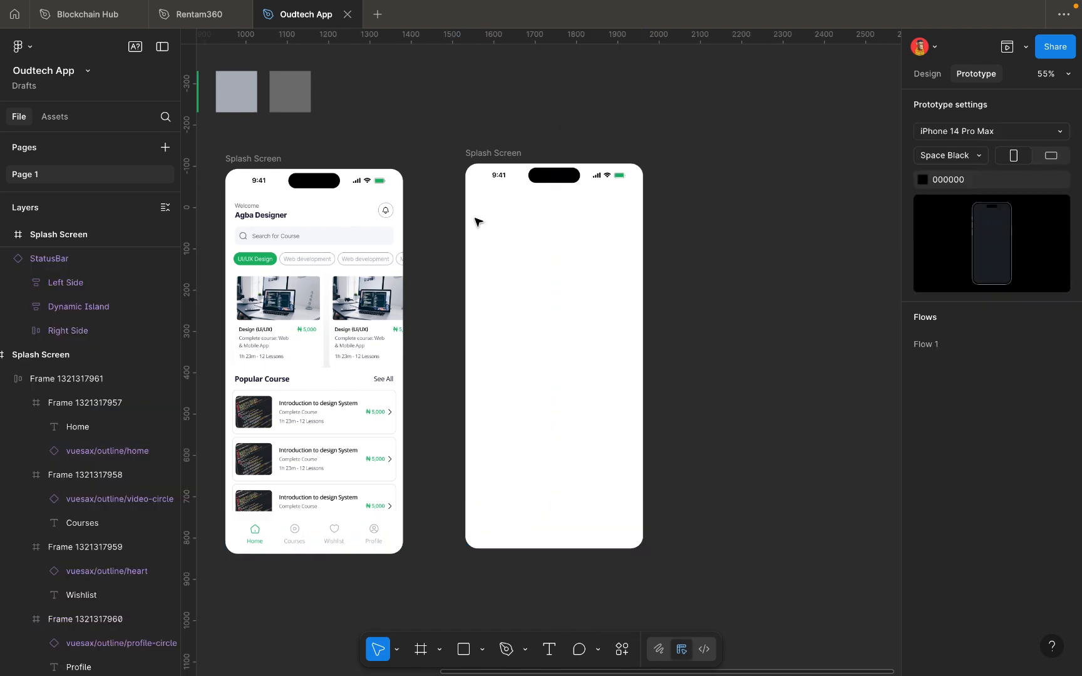
Fill the emptied screen with dark green 041C11 sampled from the palette swatch.
left_click(483, 153)
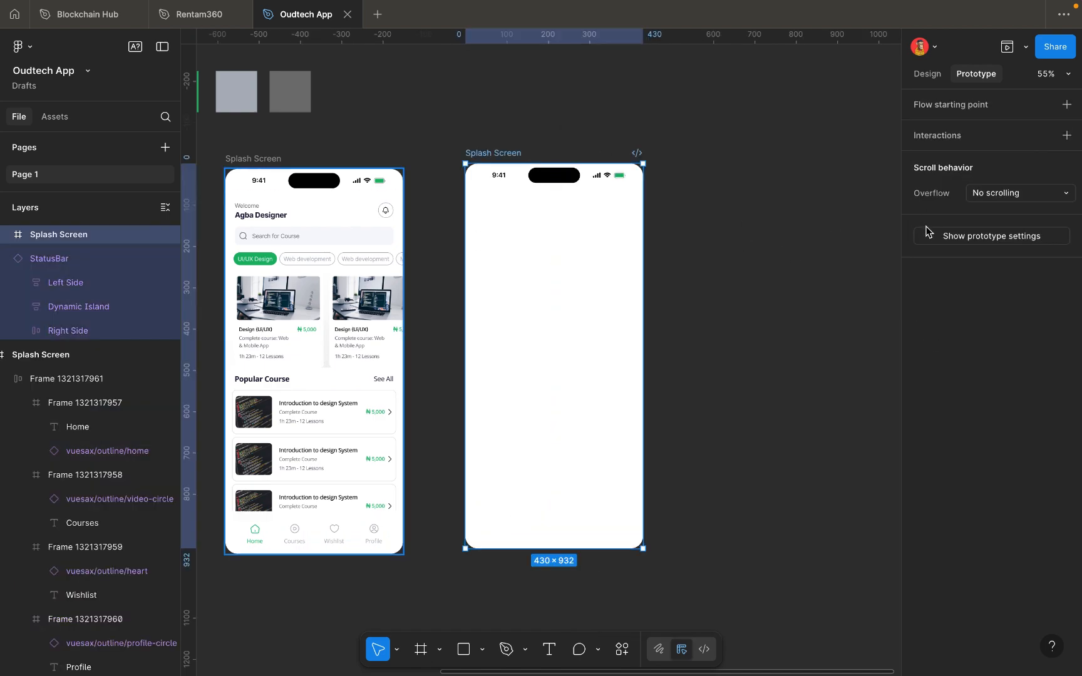
left_click(927, 75)
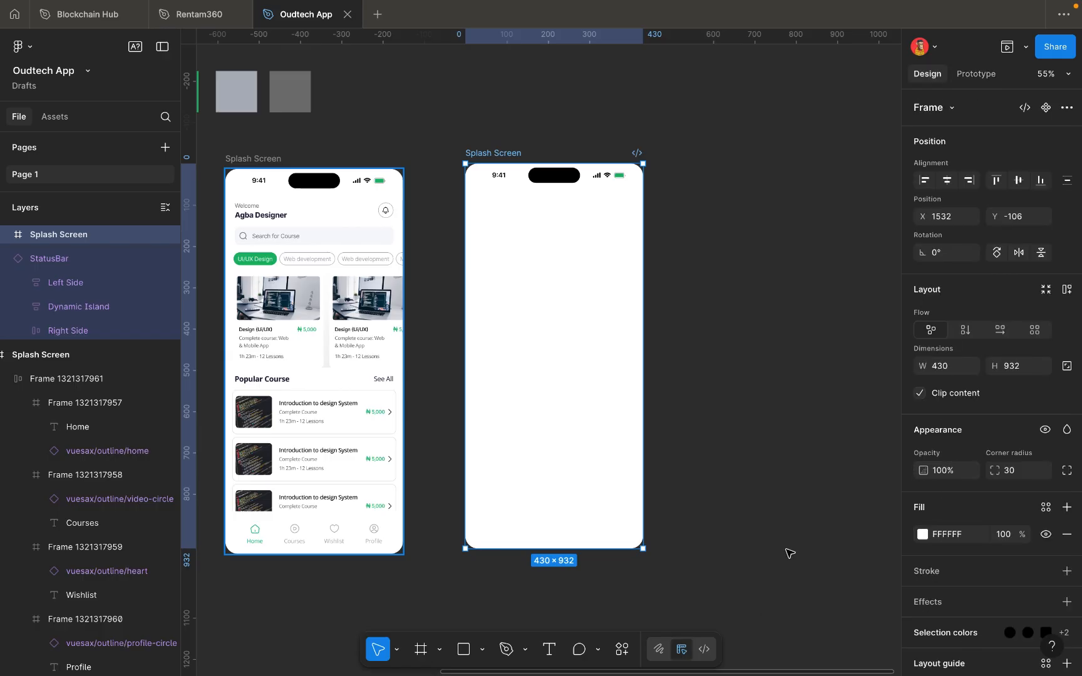
left_click(921, 534)
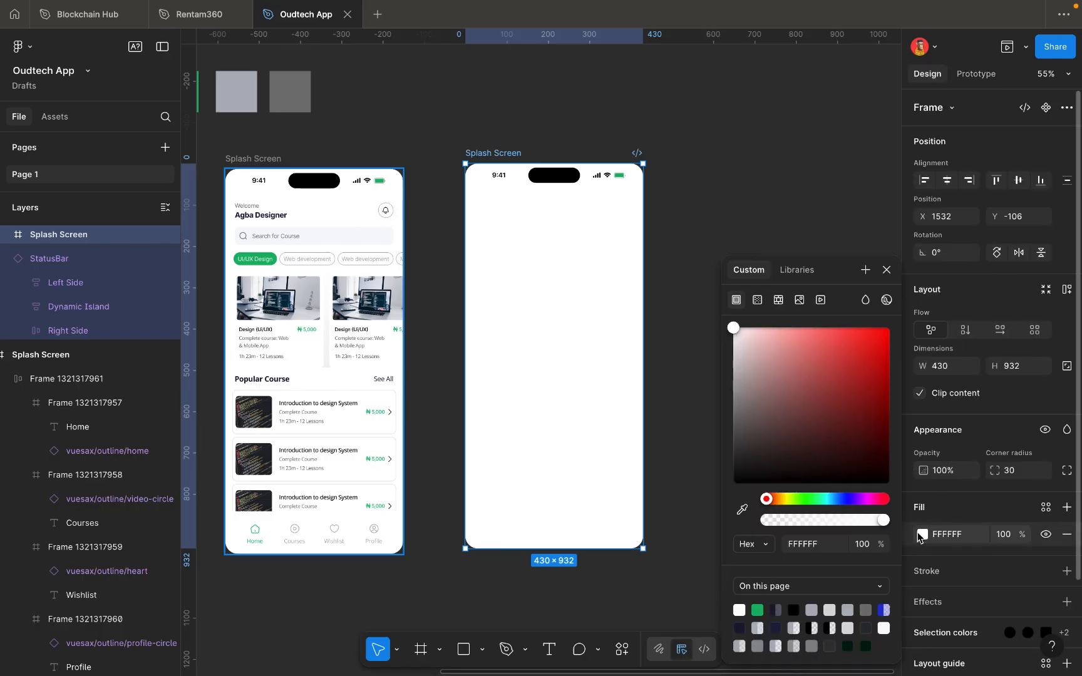
left_click(742, 509)
scroll(645, 459, "left", 6)
scroll(645, 459, "up", 3)
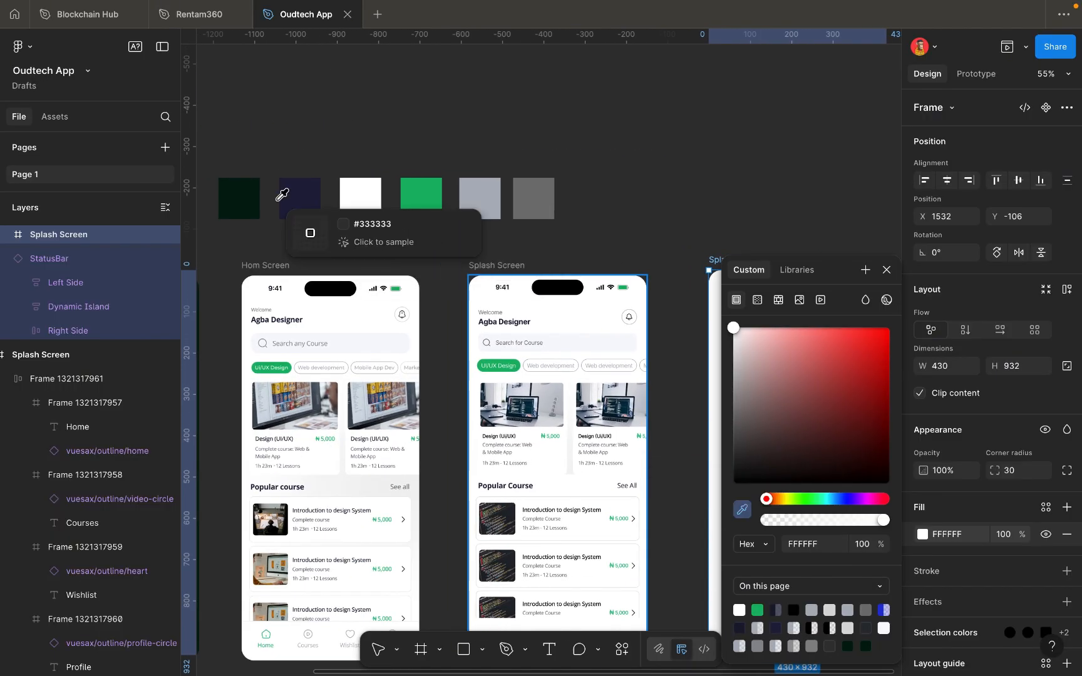
left_click(251, 197)
scroll(570, 338, "right", 7)
scroll(569, 338, "down", 2)
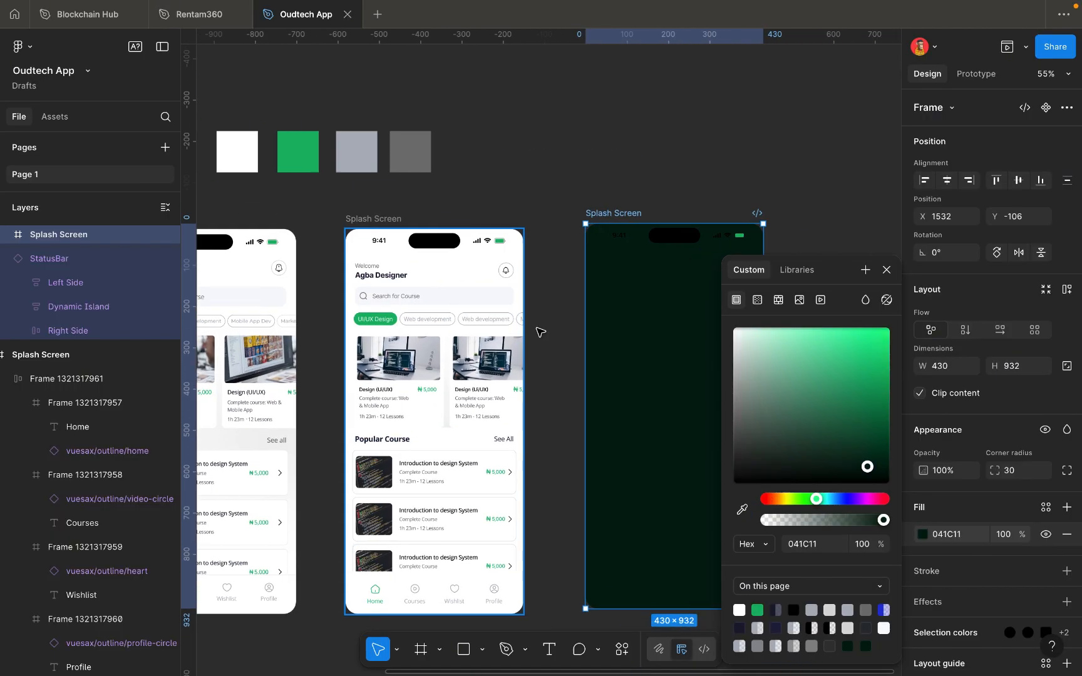
key("Escape")
key("Escape")
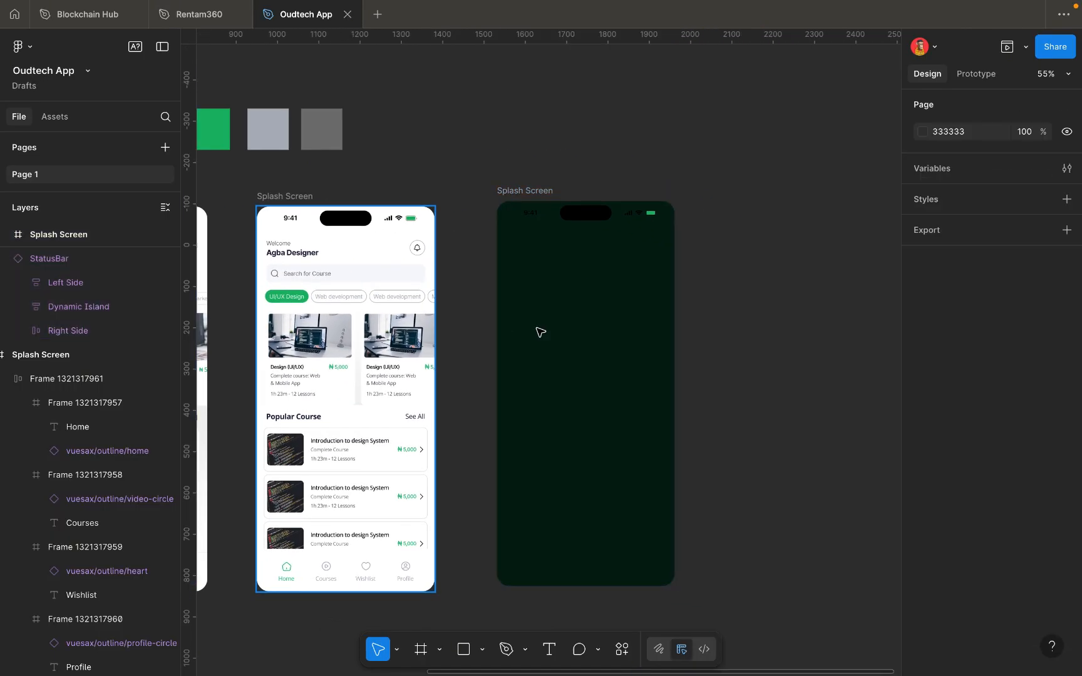
Try to recolor the 000000 elements of the dark green screen's status bar to FFFFFF.
left_click(549, 227)
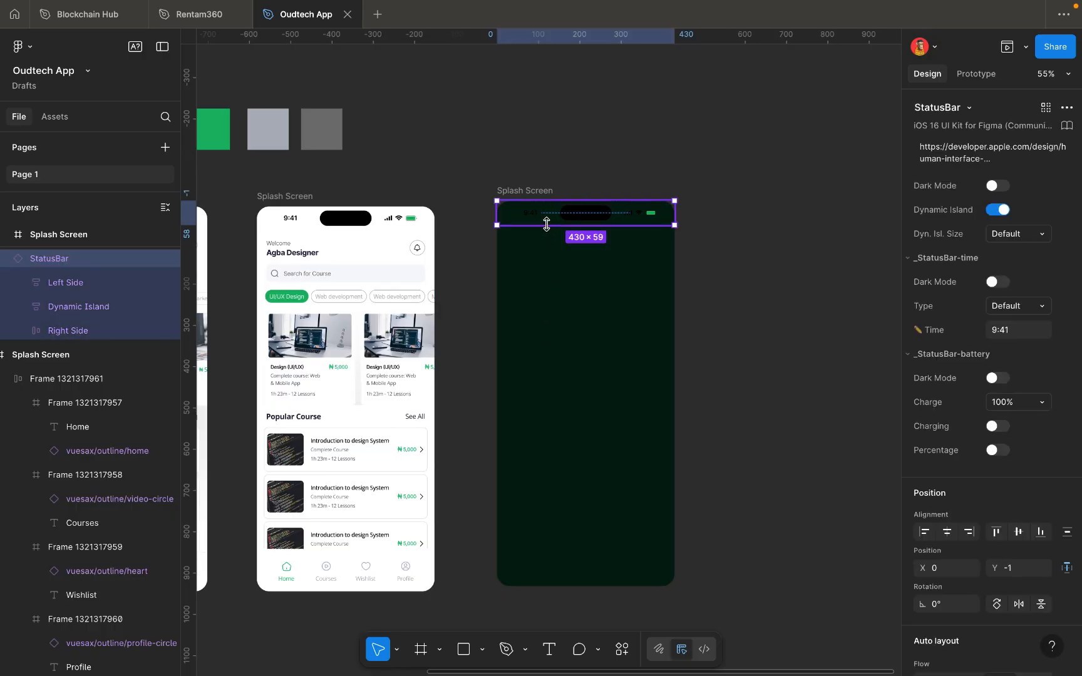
scroll(958, 503, "down", 10)
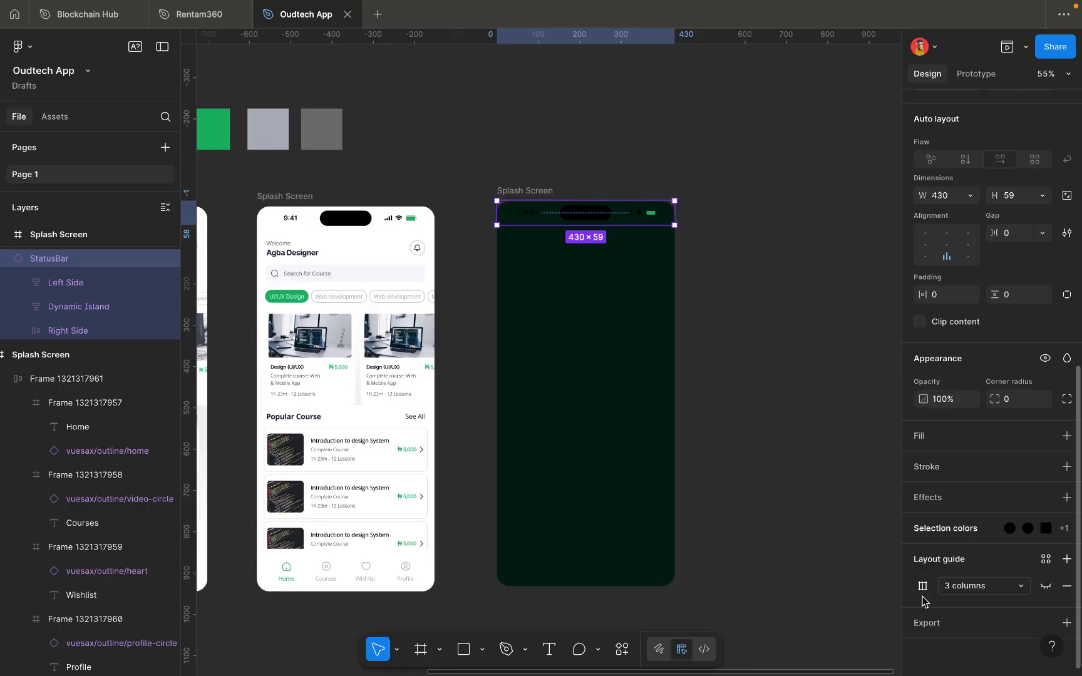
scroll(944, 438, "up", 1)
scroll(945, 438, "down", 1)
left_click(1048, 533)
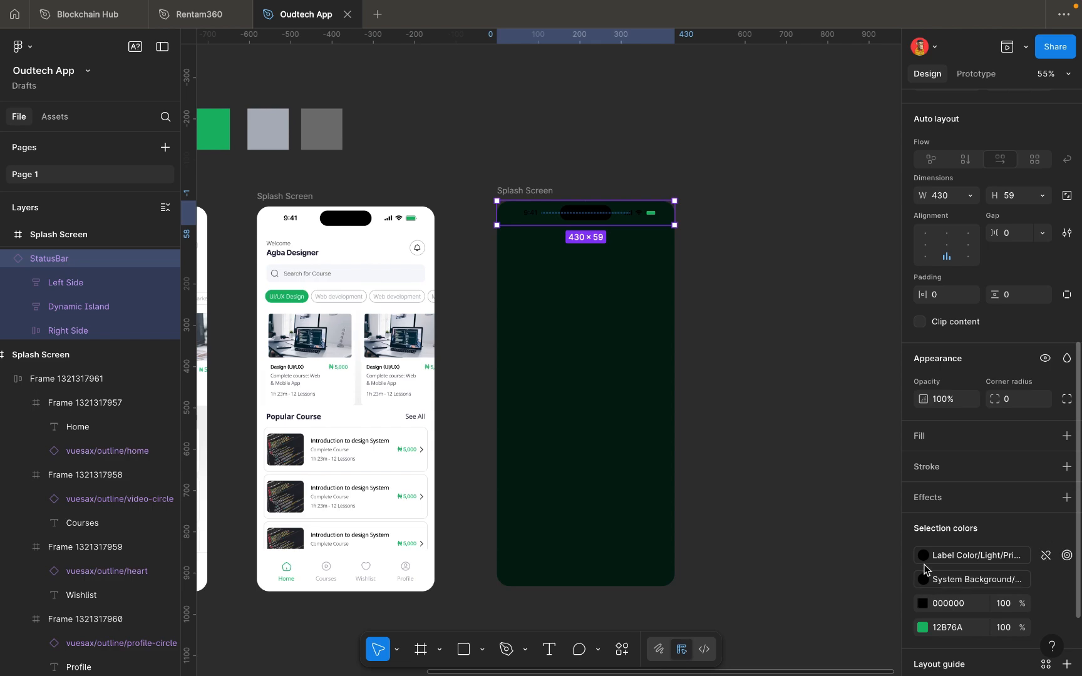
left_click(923, 604)
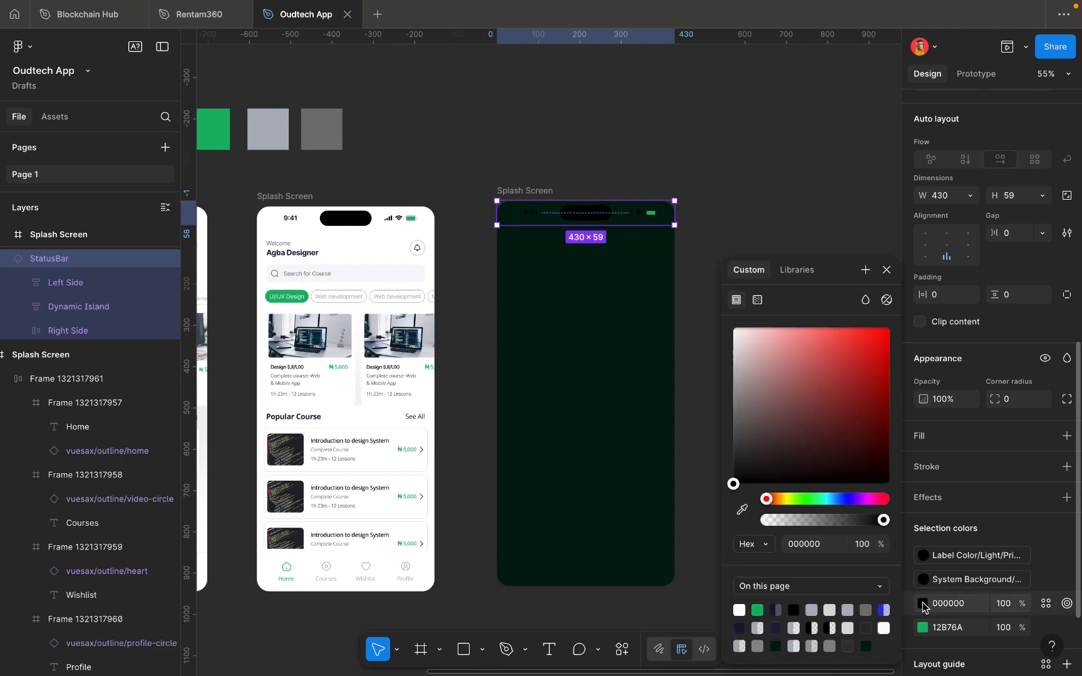
left_click(739, 608)
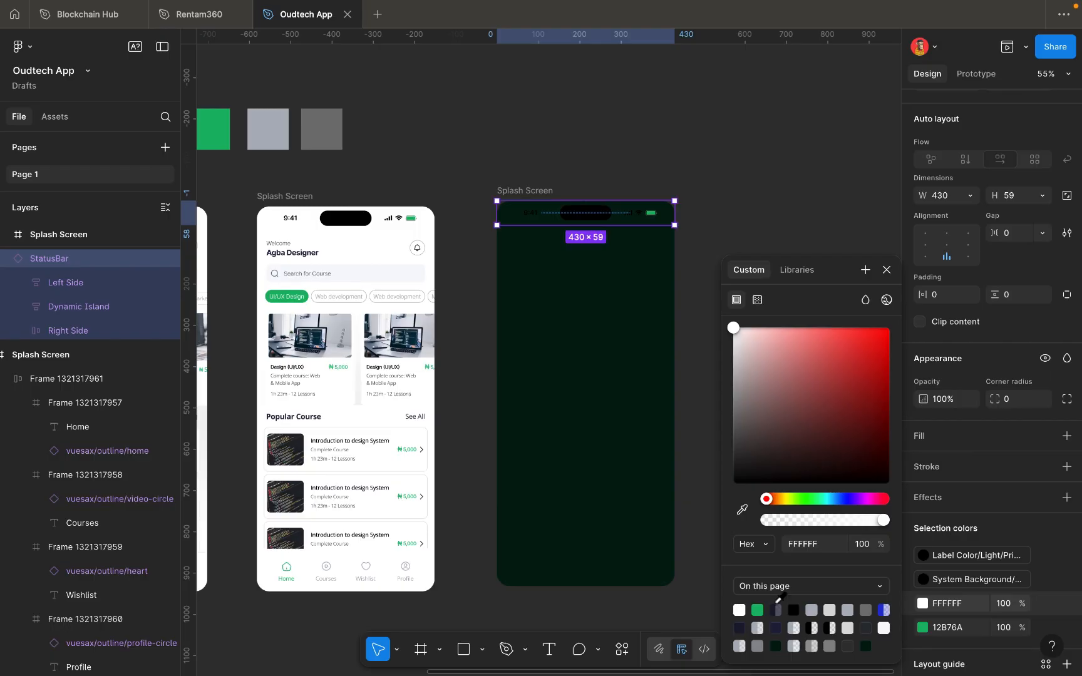
key("Escape")
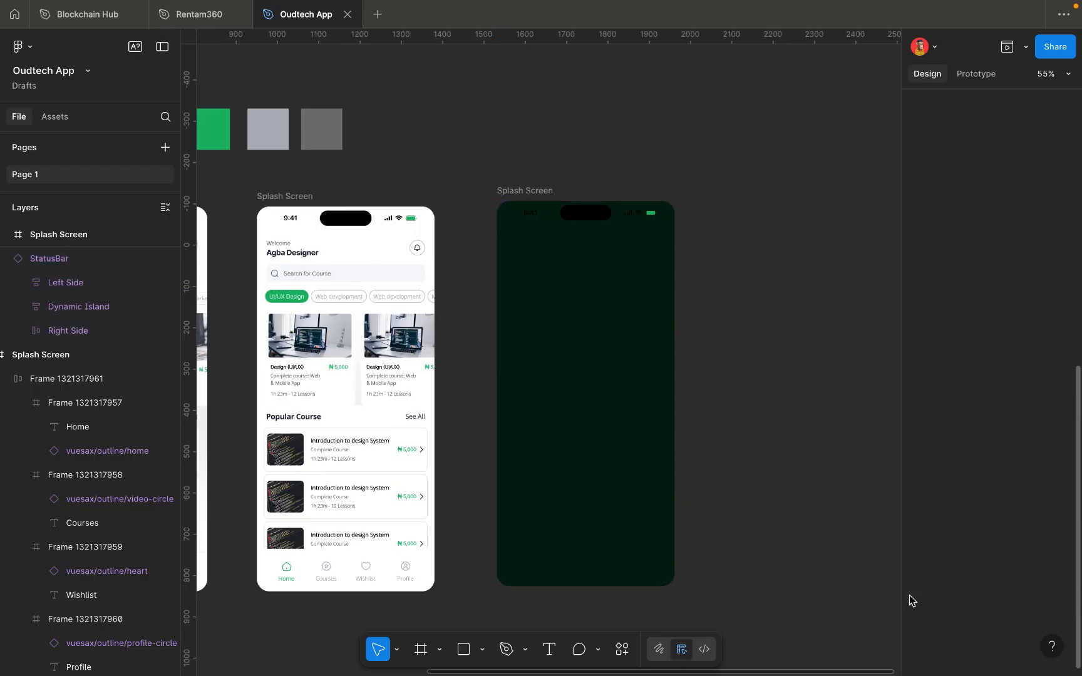
Change the System Background color of the dark green screen's status bar to FFFFFF.
left_click(649, 227)
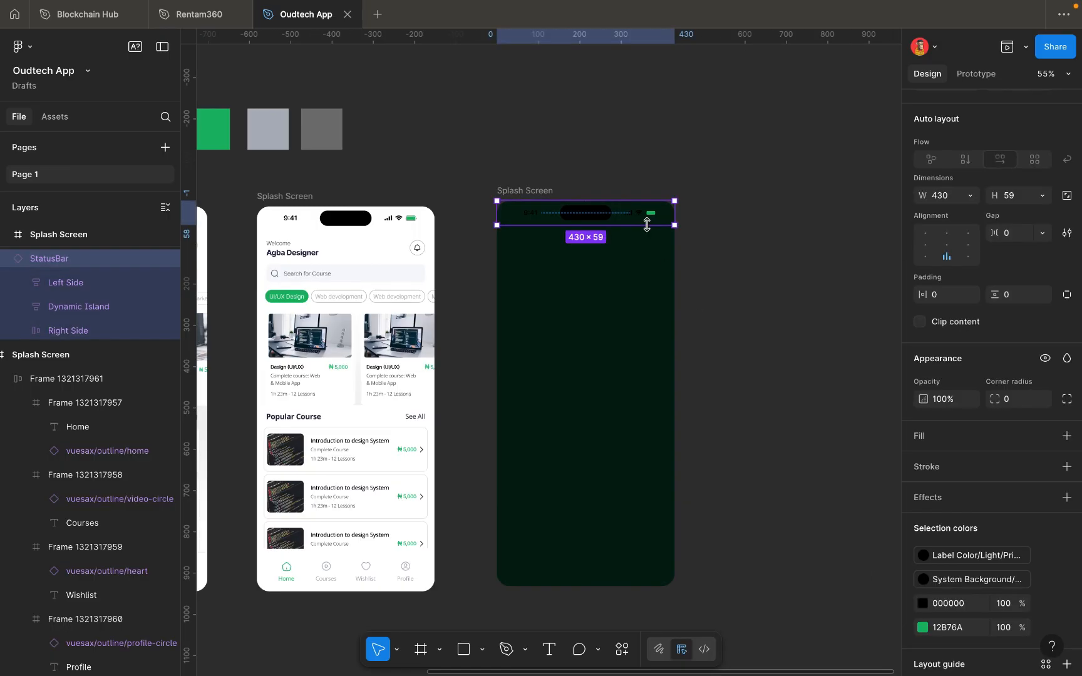
scroll(647, 224, "up", 5)
scroll(647, 224, "down", 3)
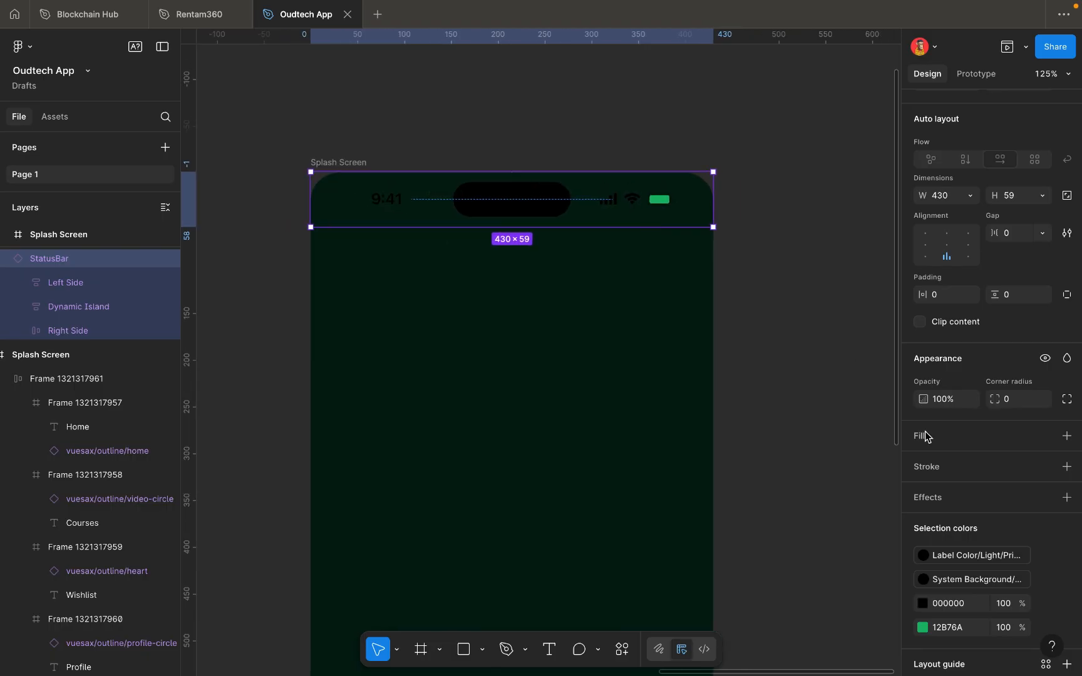
left_click(924, 579)
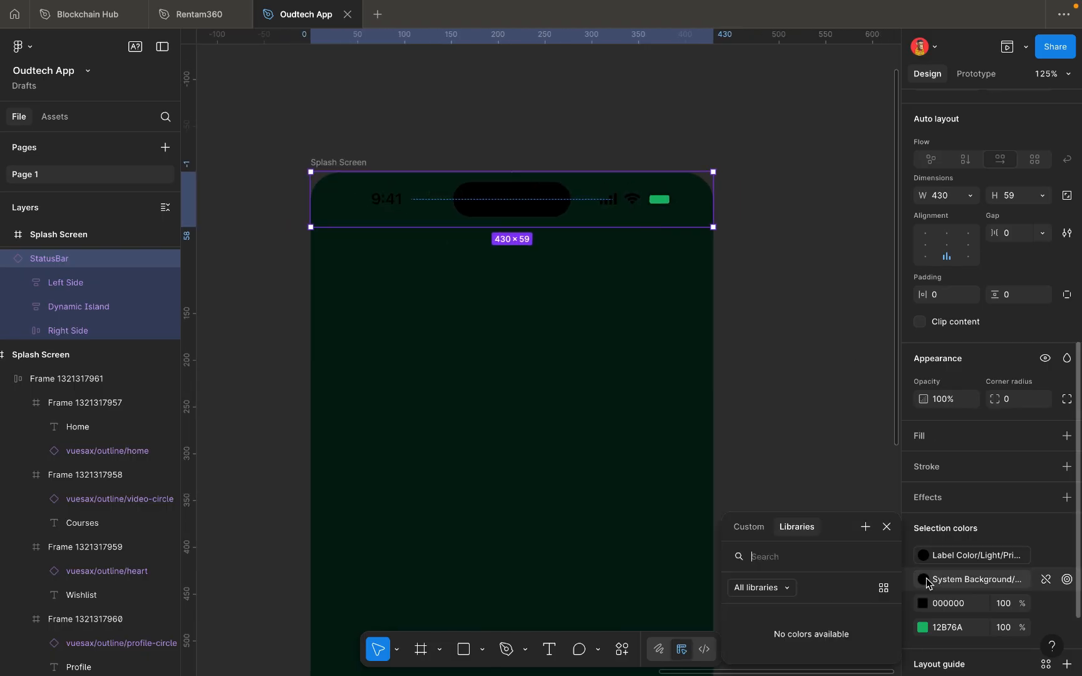
left_click(755, 534)
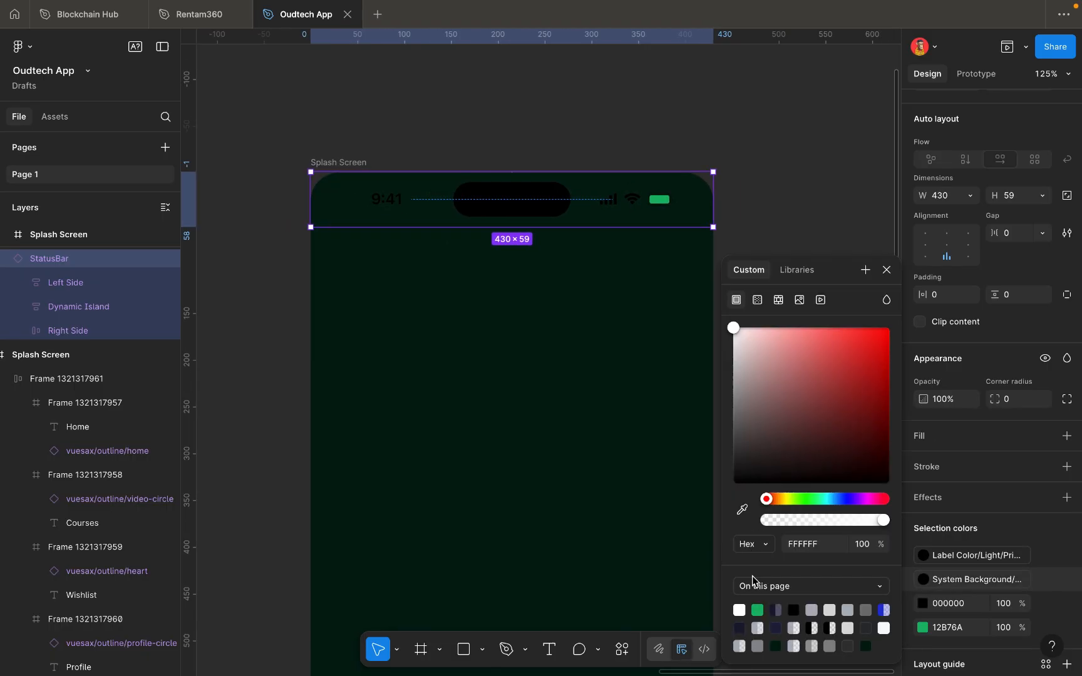
left_click(740, 610)
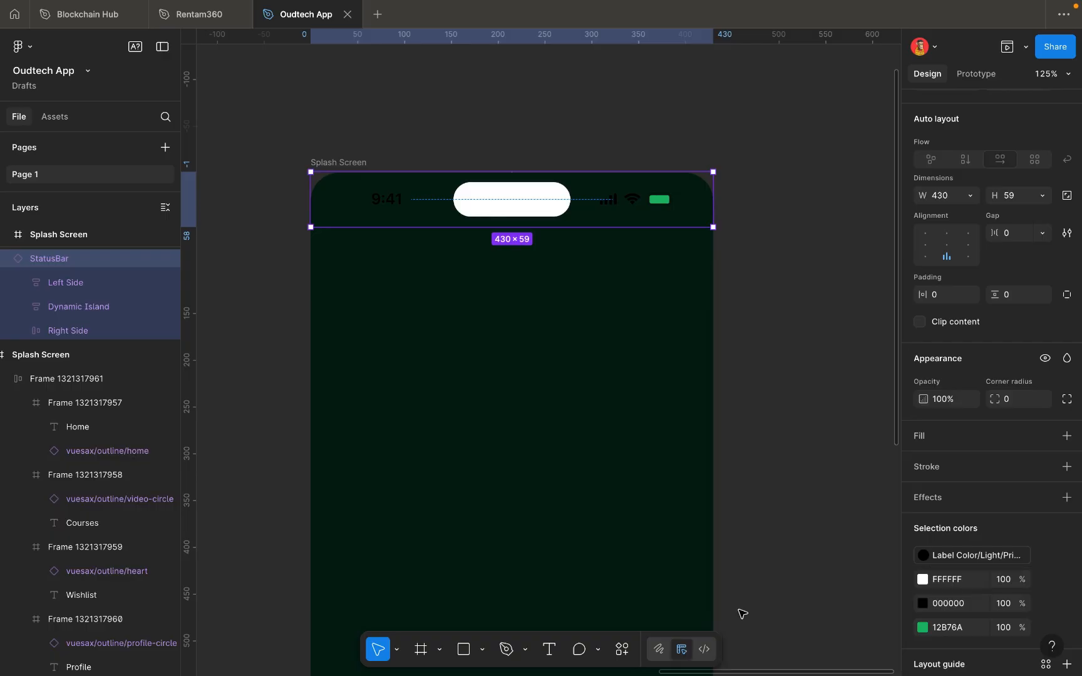
Undo the status bar's System Background recolor and change its Label Color to FFFFFF on the dark green screen.
key("ctrl+z")
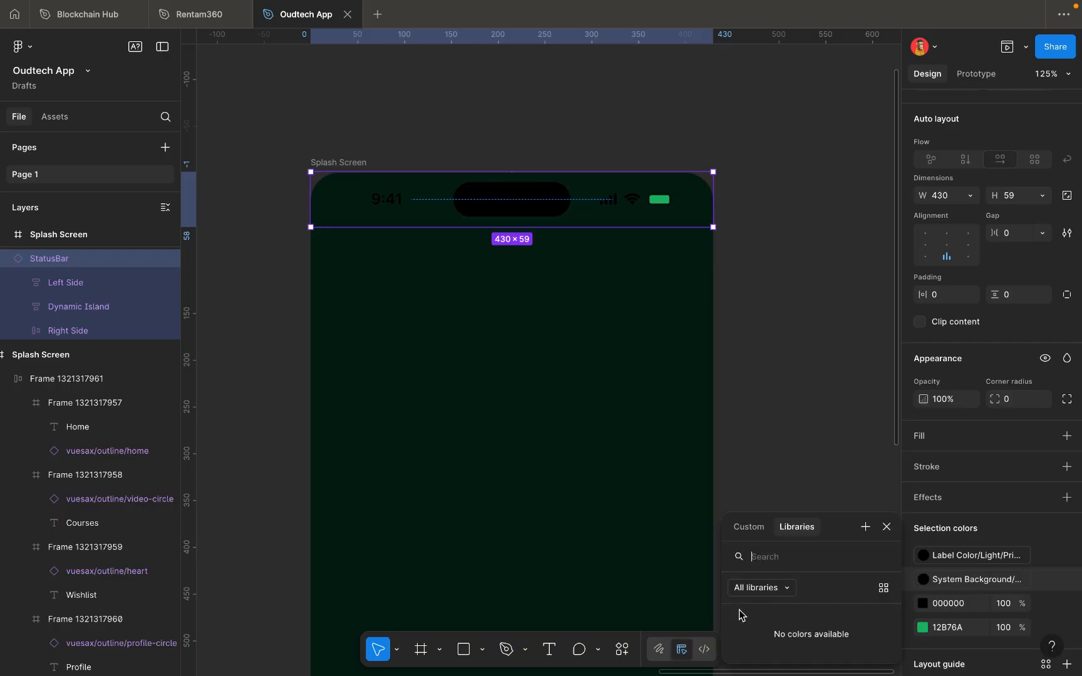
left_click(924, 556)
left_click(923, 557)
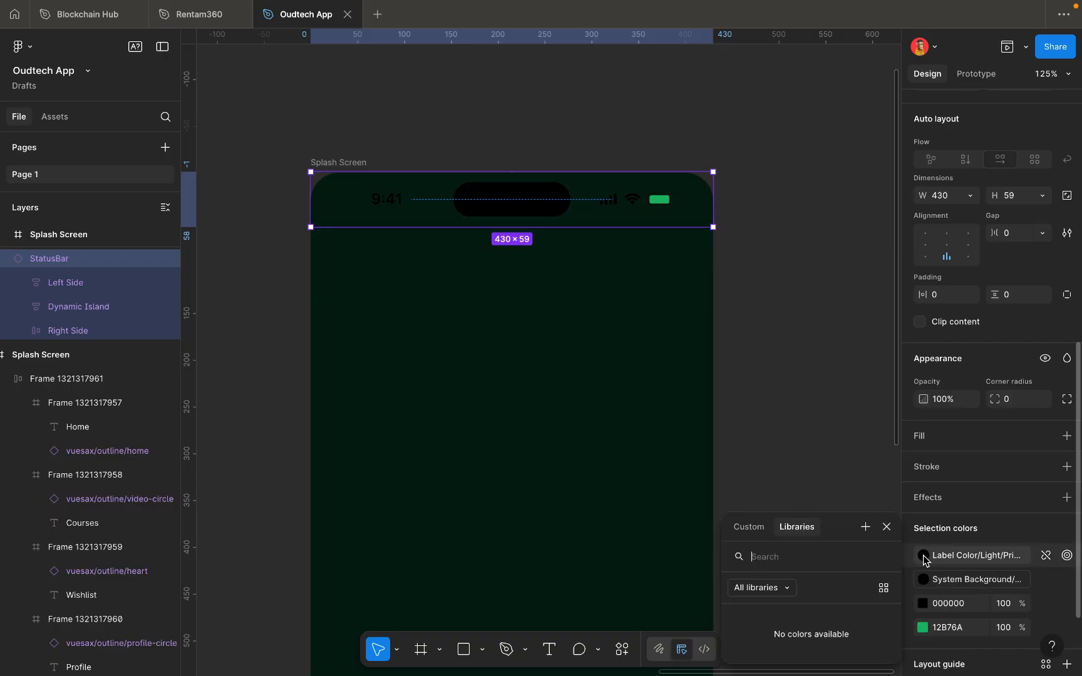
left_click(751, 531)
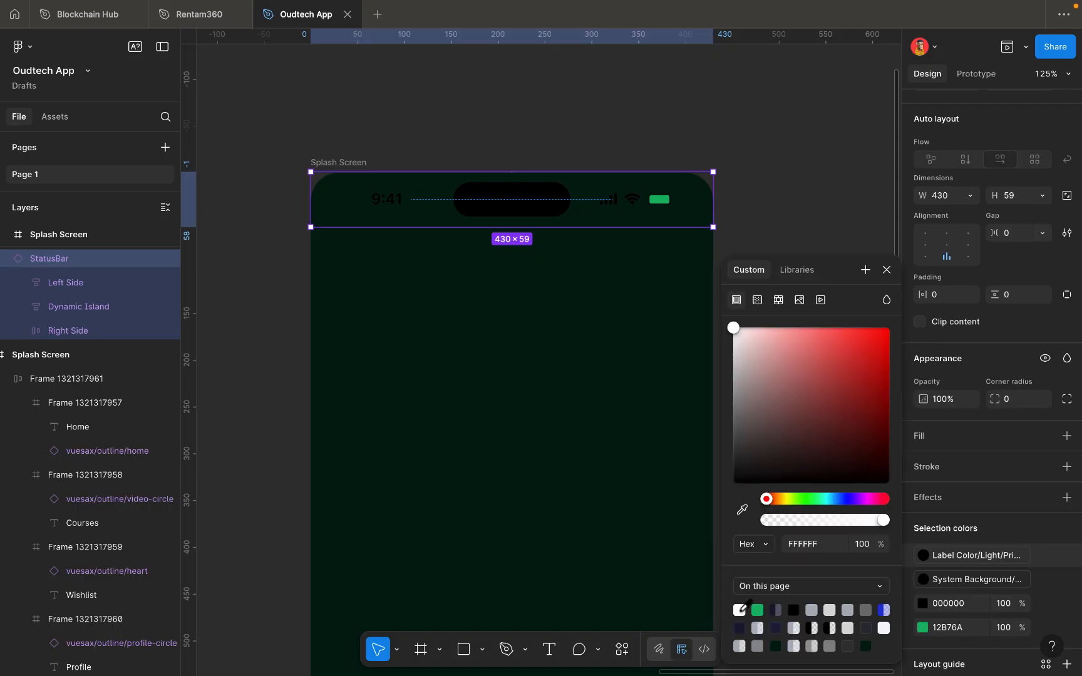
left_click(740, 609)
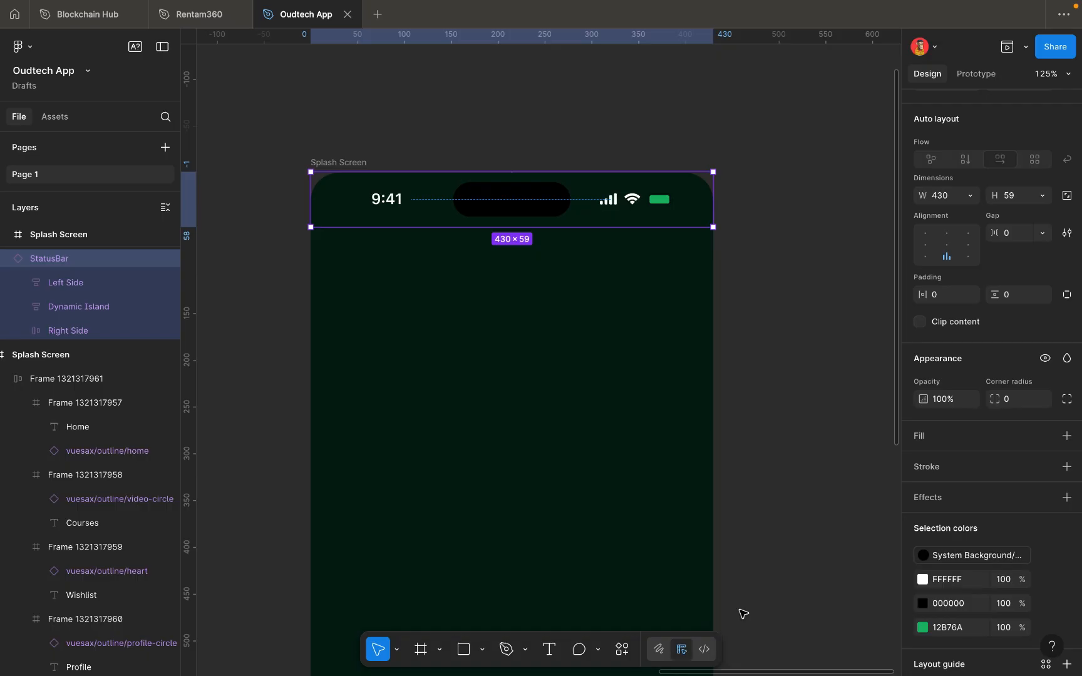
left_click(762, 462)
left_click(657, 222)
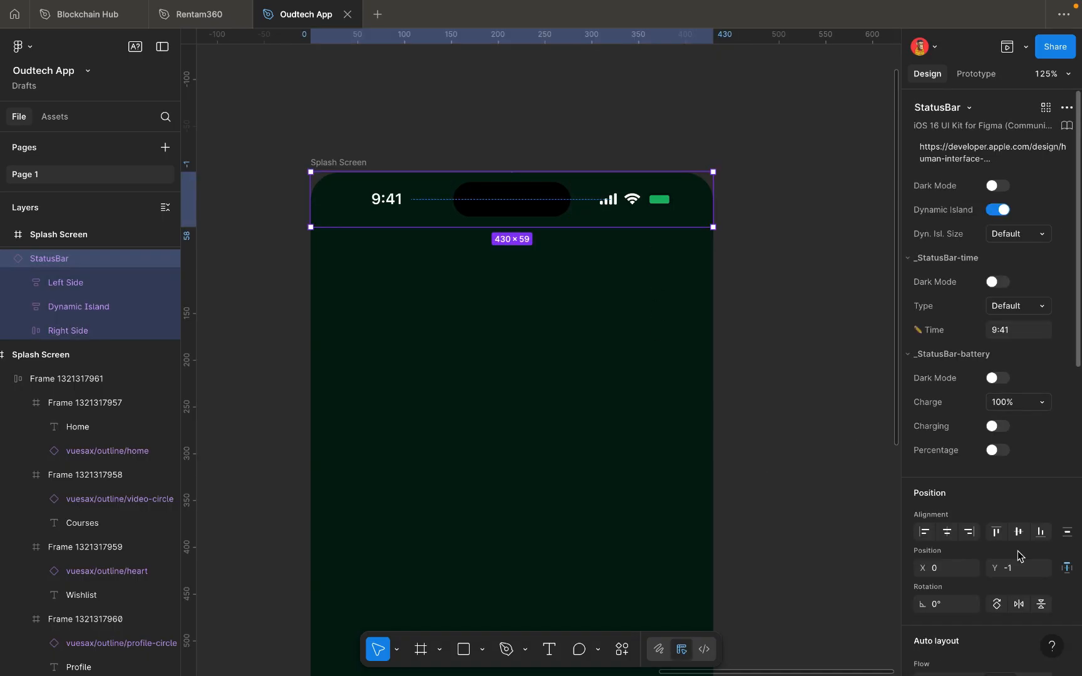
scroll(1017, 555, "down", 5)
scroll(974, 572, "down", 5)
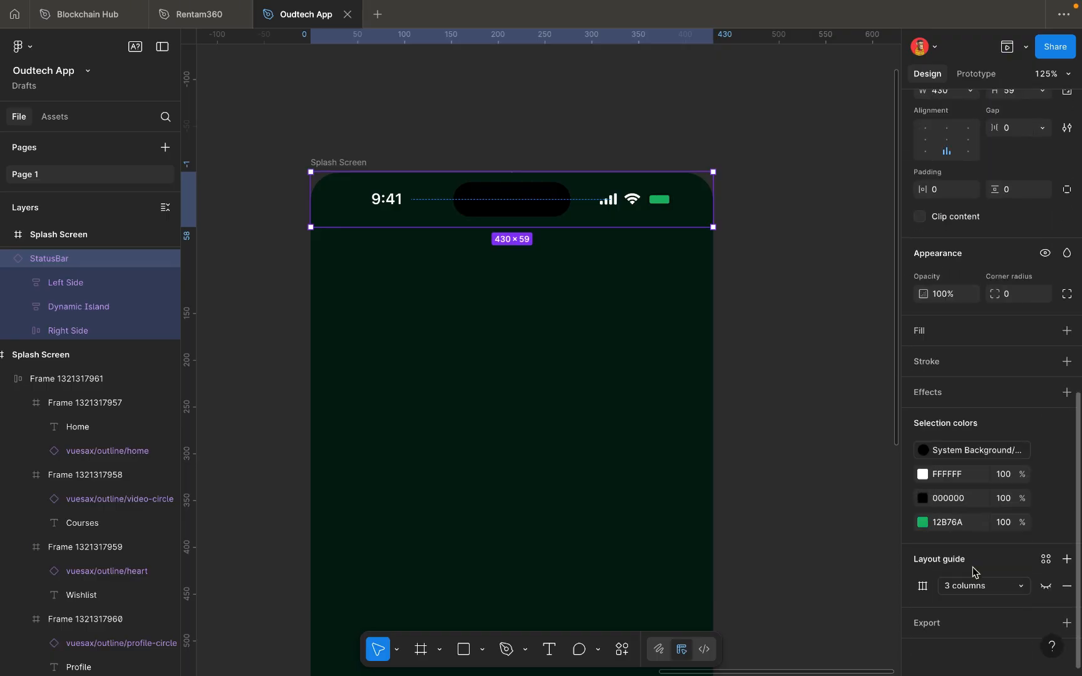
scroll(780, 420, "down", 5)
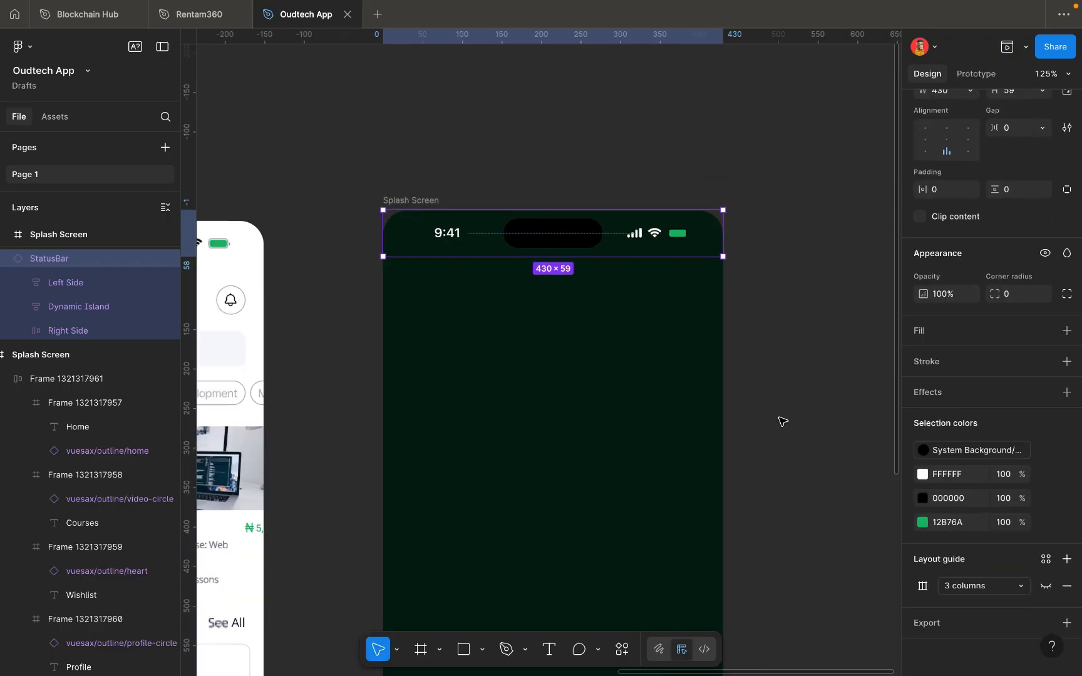
left_click(783, 421)
Copy the OUD TECH LOGO from the original splash screen onto the new dark green screen and center it horizontally.
scroll(779, 421, "down", 5)
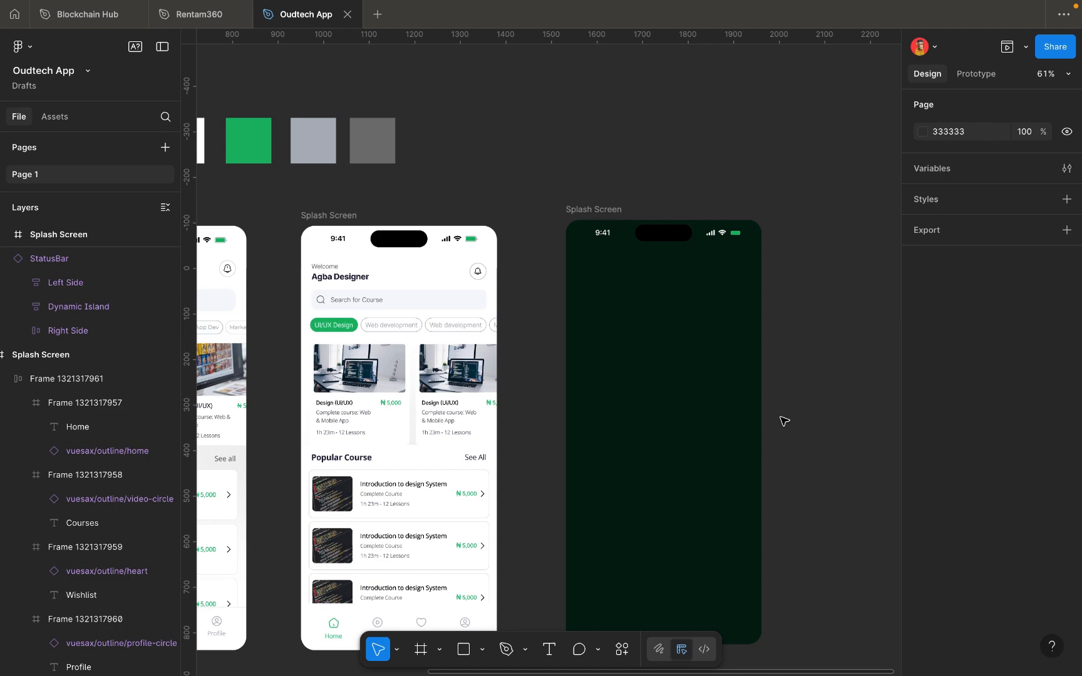
scroll(694, 418, "left", 3)
scroll(694, 418, "right", 5)
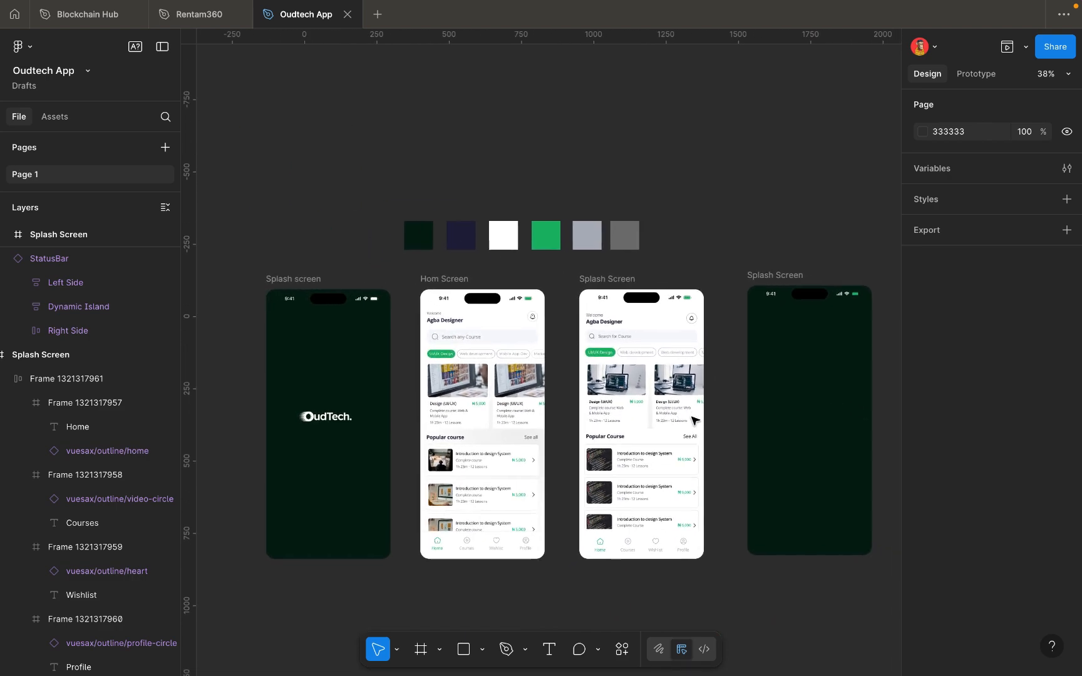
scroll(692, 419, "left", 4)
scroll(691, 419, "down", 2)
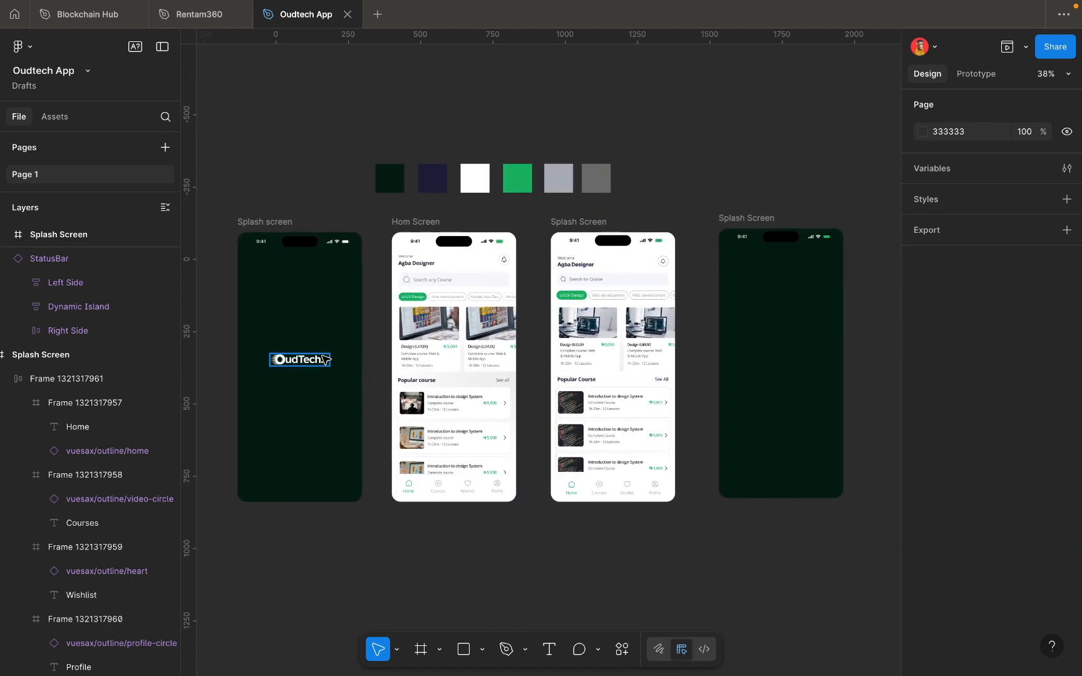
left_click(320, 360)
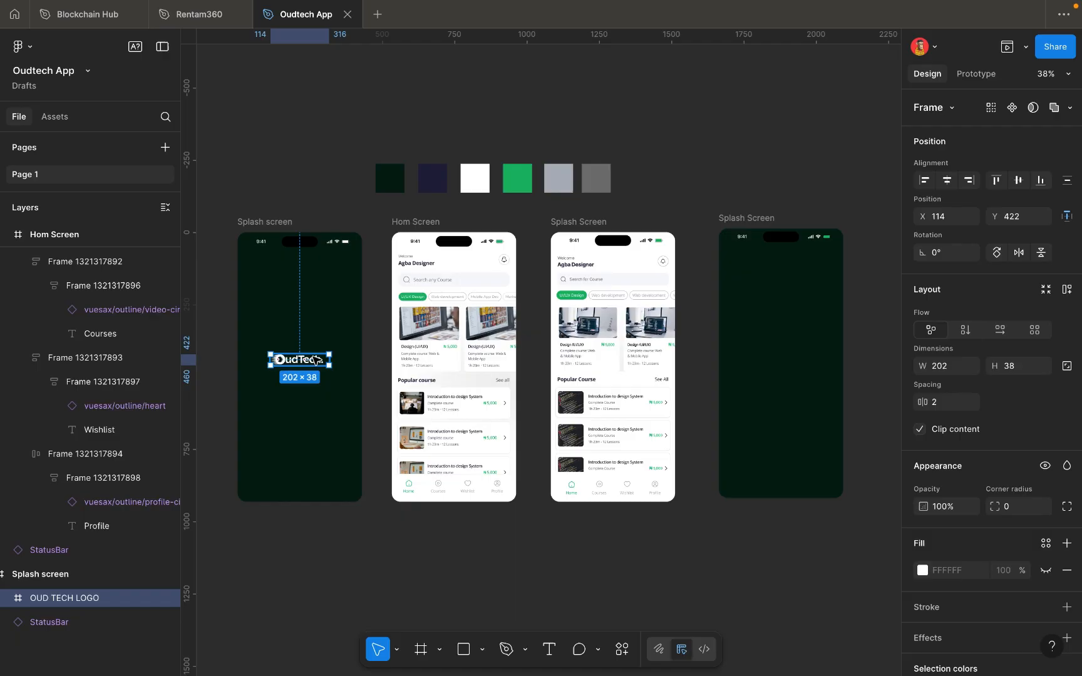
left_click_drag(303, 362, 788, 359)
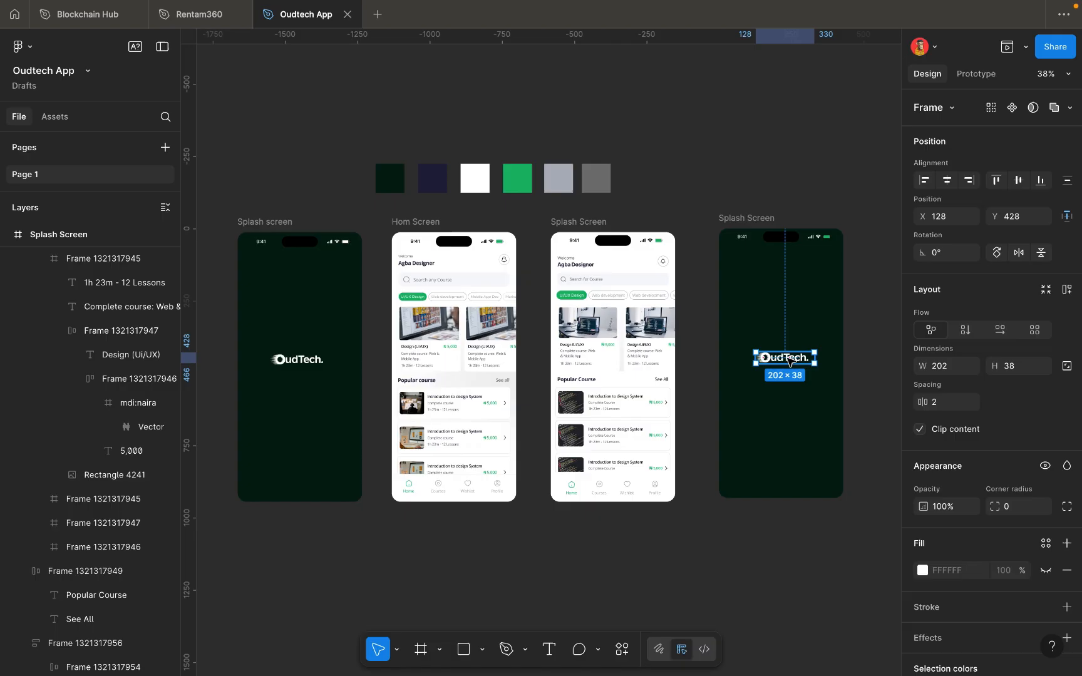
scroll(788, 358, "up", 5)
left_click(947, 181)
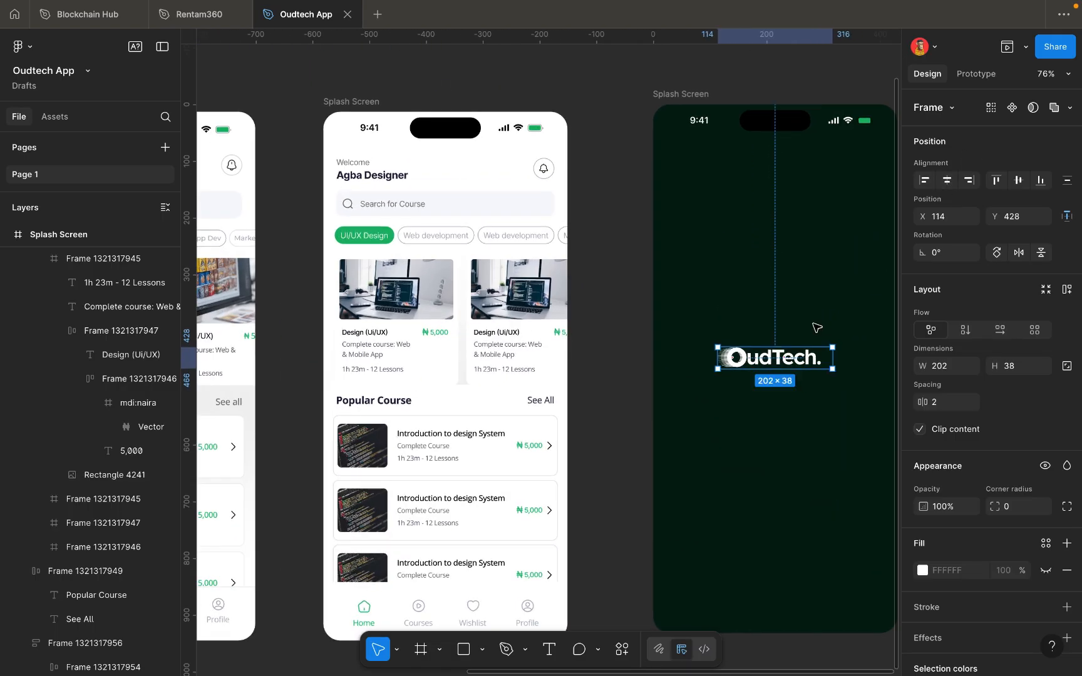
scroll(811, 364, "right", 5)
scroll(812, 364, "down", 2)
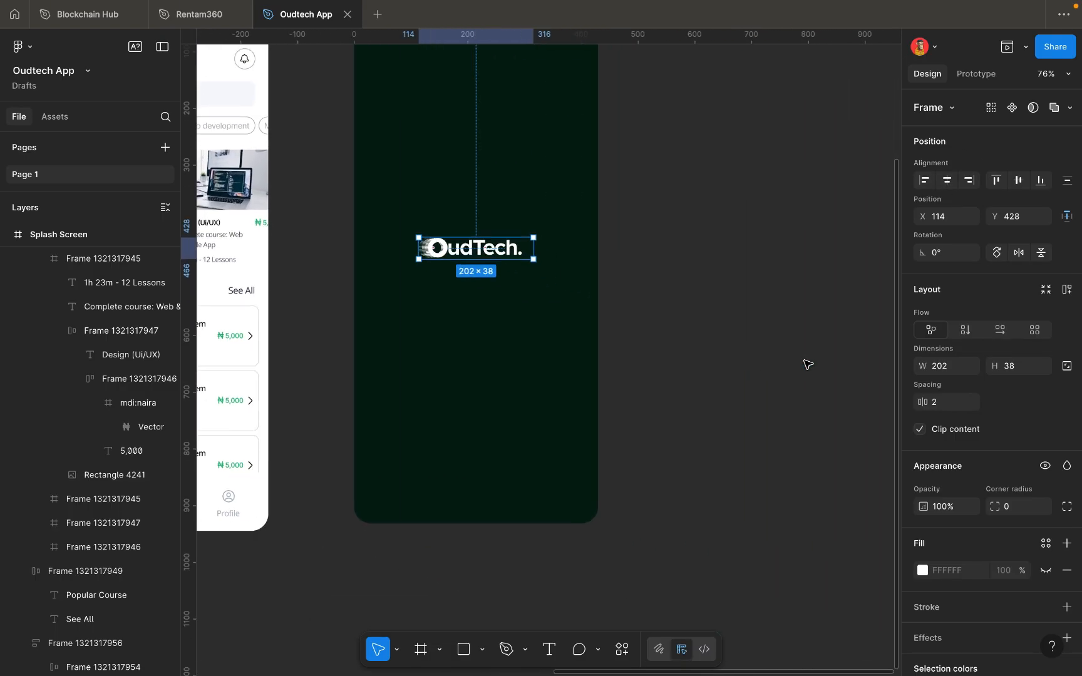
left_click(714, 338)
Add the text "Learning App" below the logo on the dark green screen.
scroll(702, 336, "left", 1)
scroll(701, 336, "left", 4)
scroll(702, 336, "up", 1)
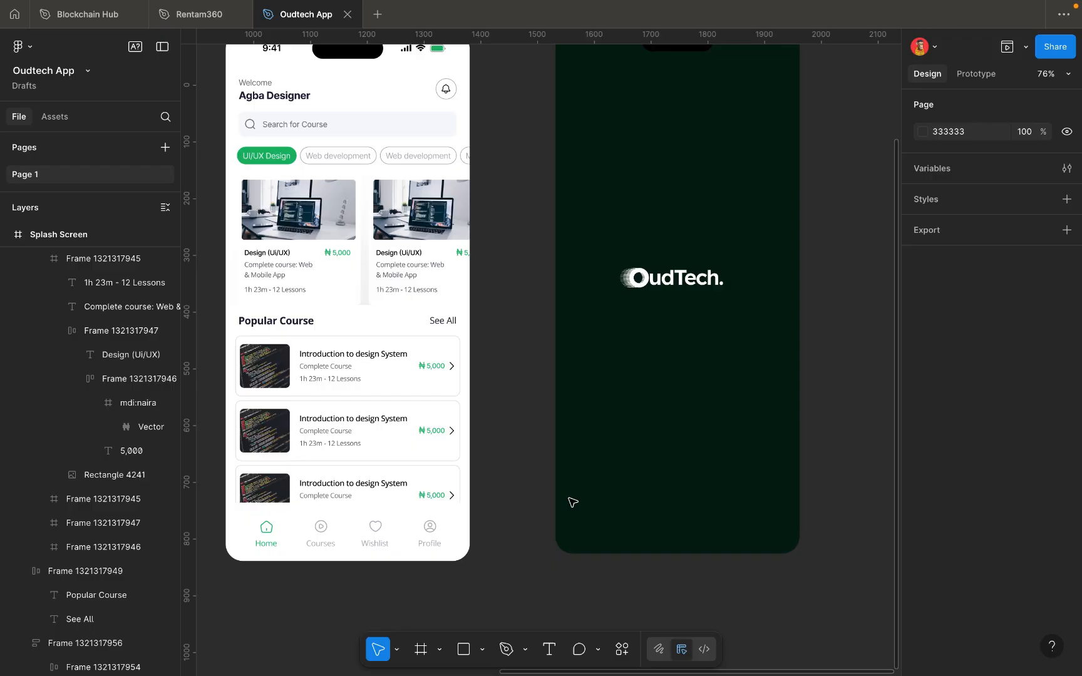
left_click(549, 649)
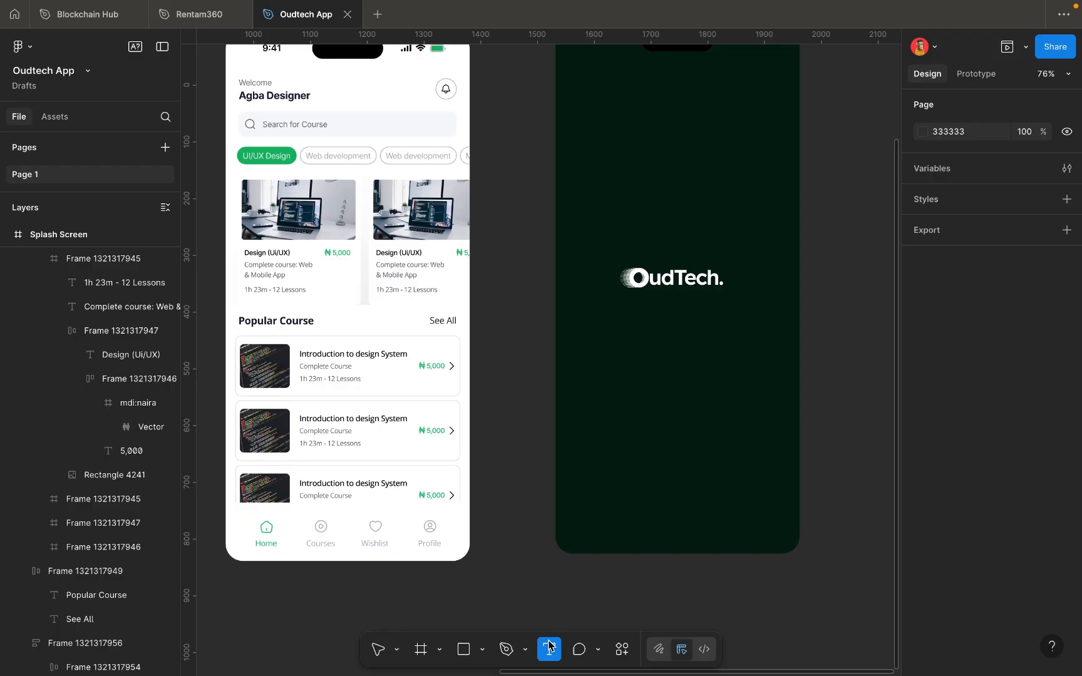
left_click(615, 336)
type("Lean")
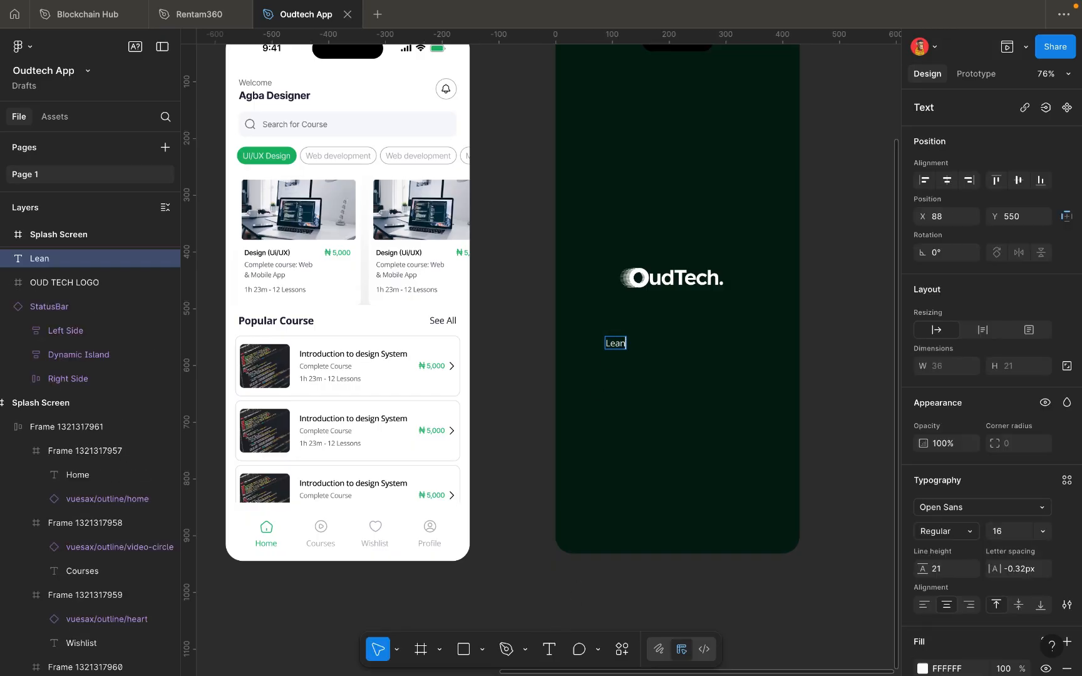
key("BackSpace")
key("BackSpace")
key("BackSpace")
key("BackSpace")
type("Learning App")
scroll(609, 338, "up", 5)
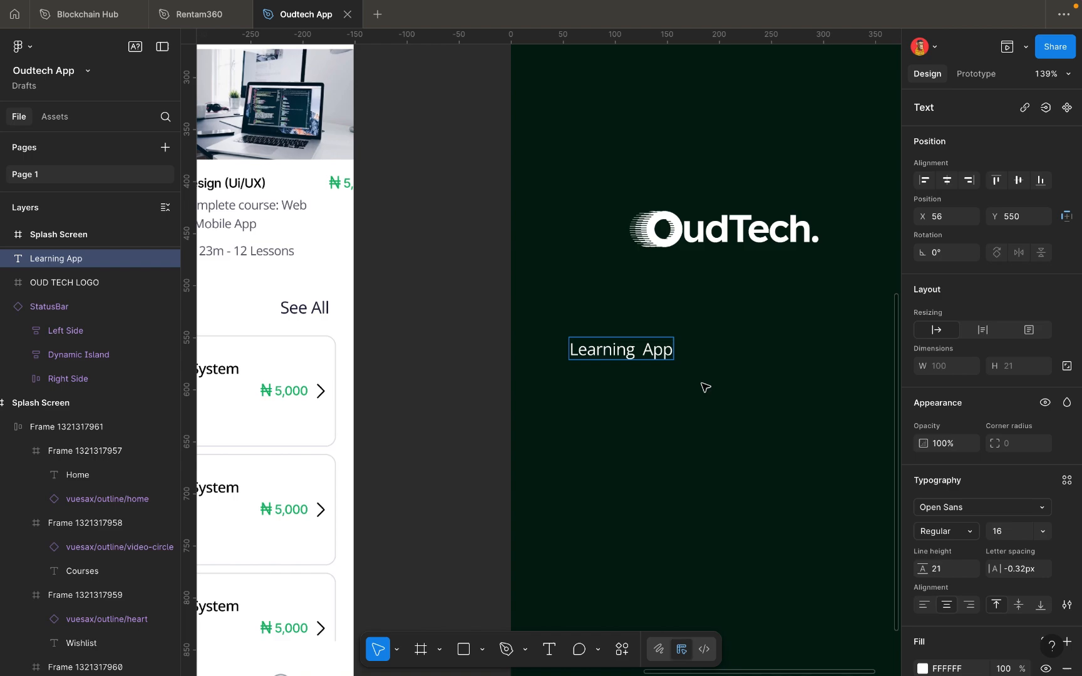
key("Escape")
Make the "Learning App" text Bold with a font size of 23.
left_click(948, 530)
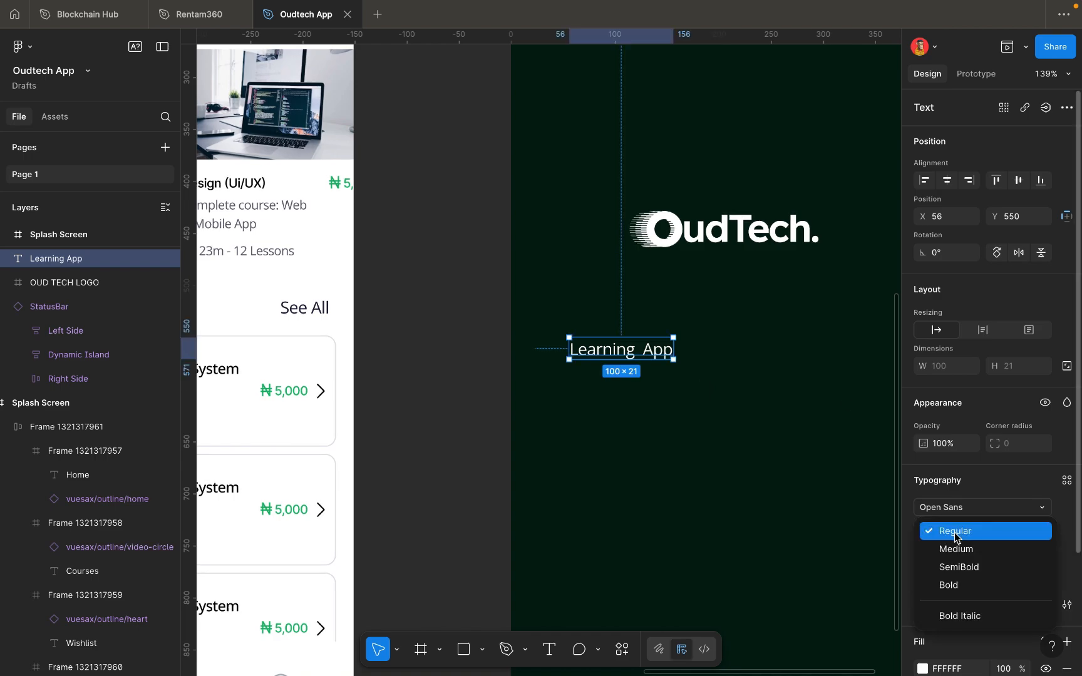
left_click(955, 585)
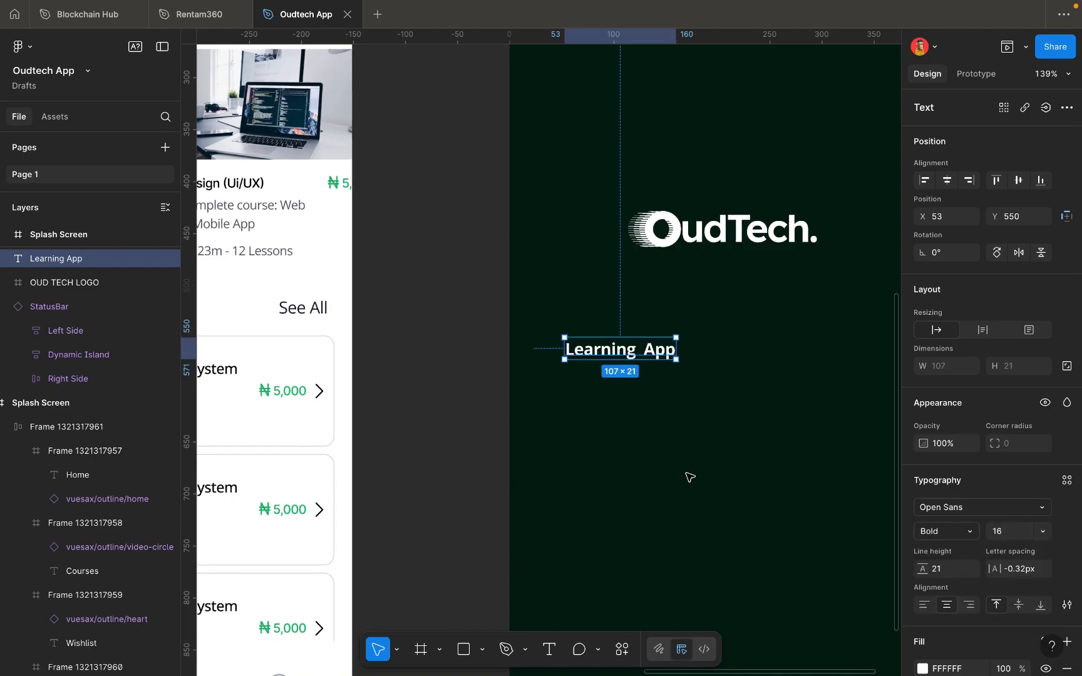
scroll(688, 476, "right", 5)
scroll(688, 475, "down", 2)
left_click(1012, 532)
key("BackSpace")
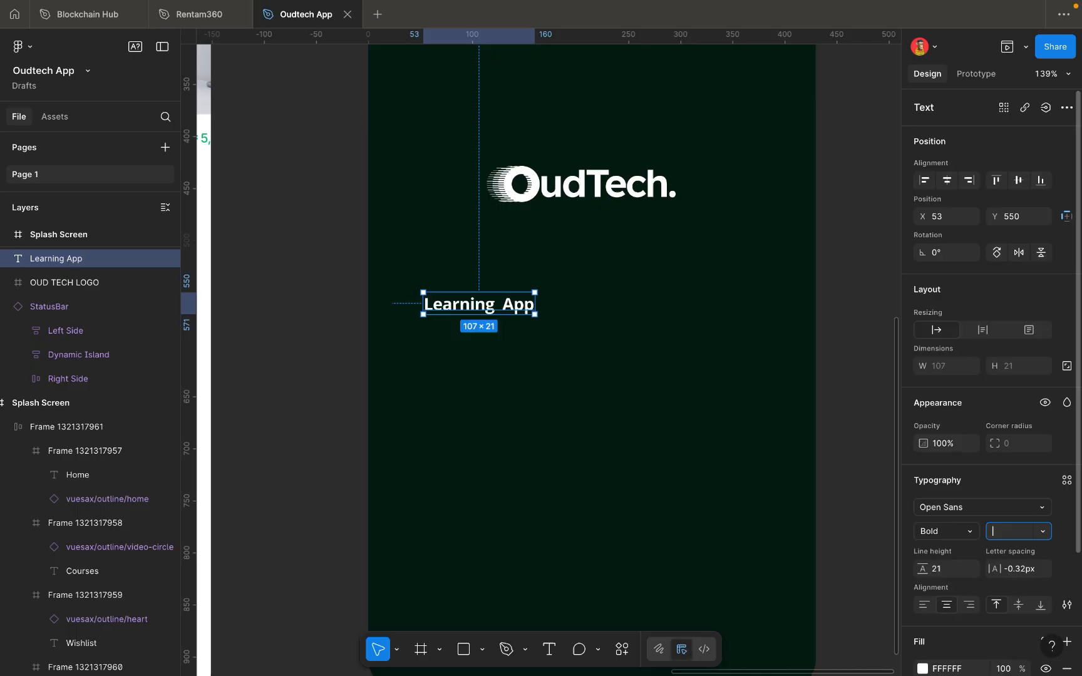
type("23")
left_click(599, 475)
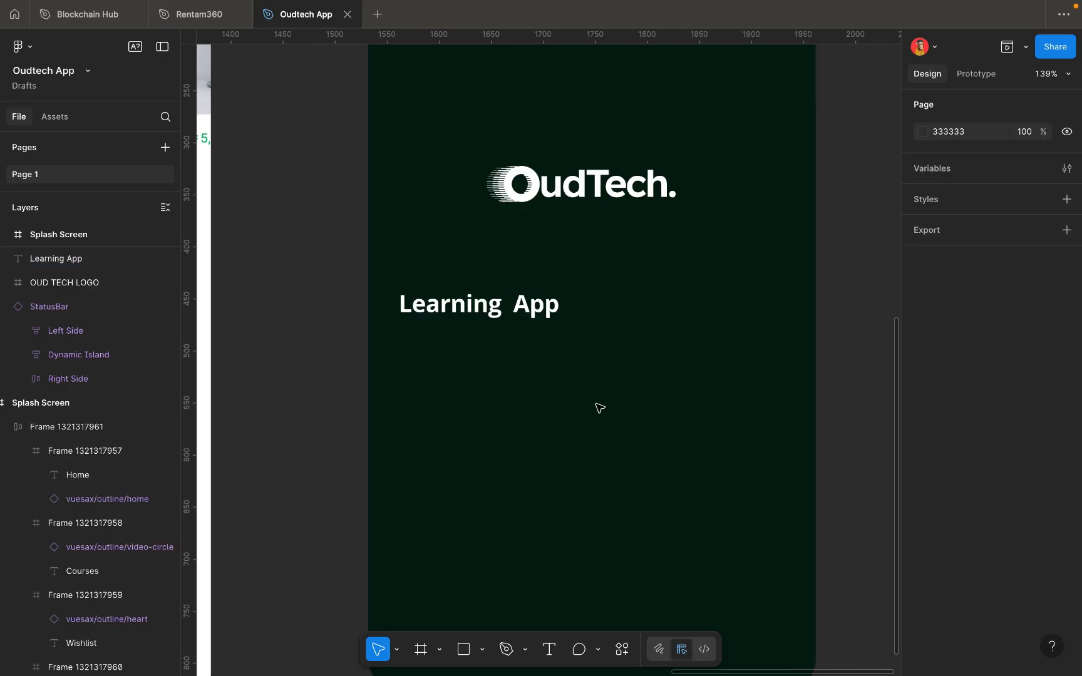
Move the "Learning App" text under the logo and set its font size to 26.
left_click(512, 315)
left_click_drag(512, 315, 608, 309)
left_click(1022, 539)
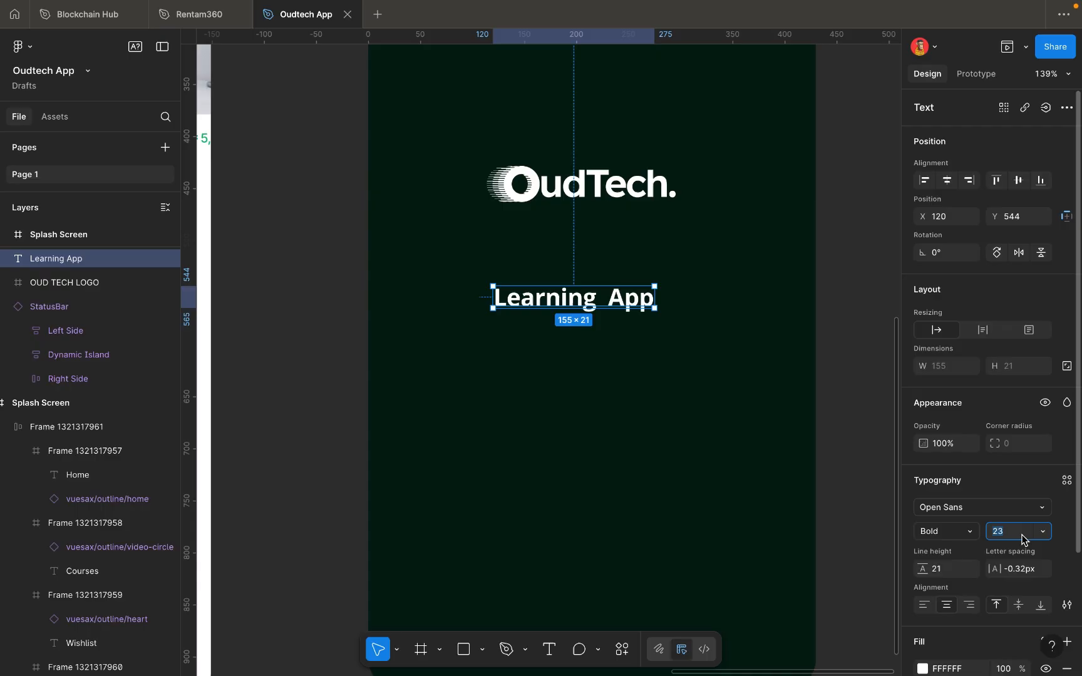
type("26")
key("Return")
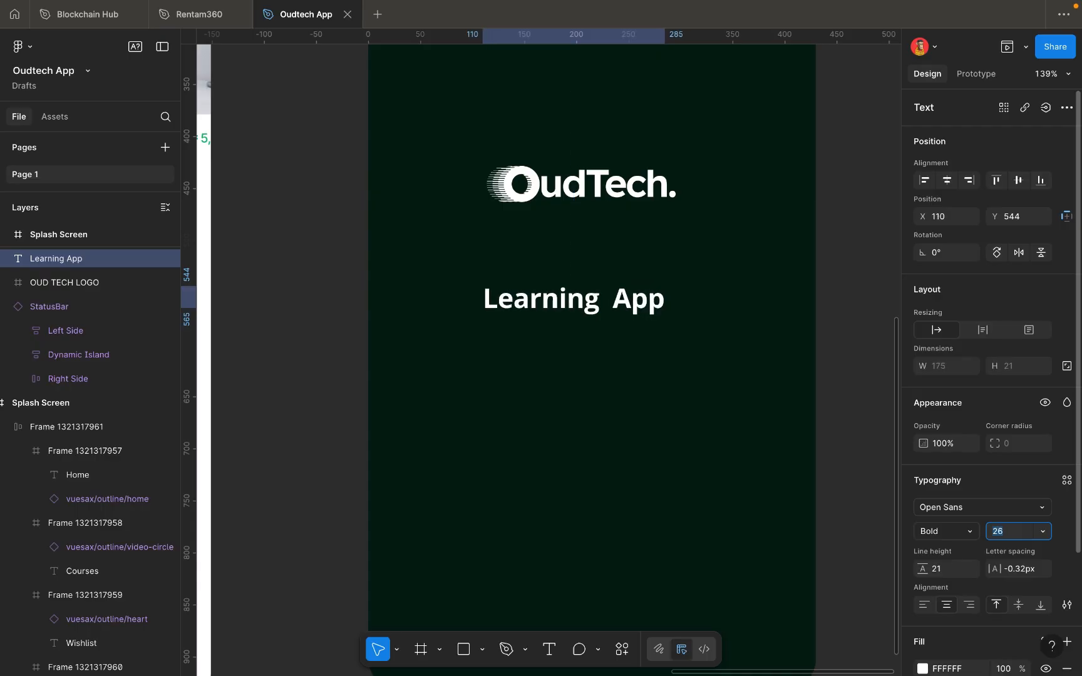
left_click(740, 474)
scroll(739, 473, "down", 5)
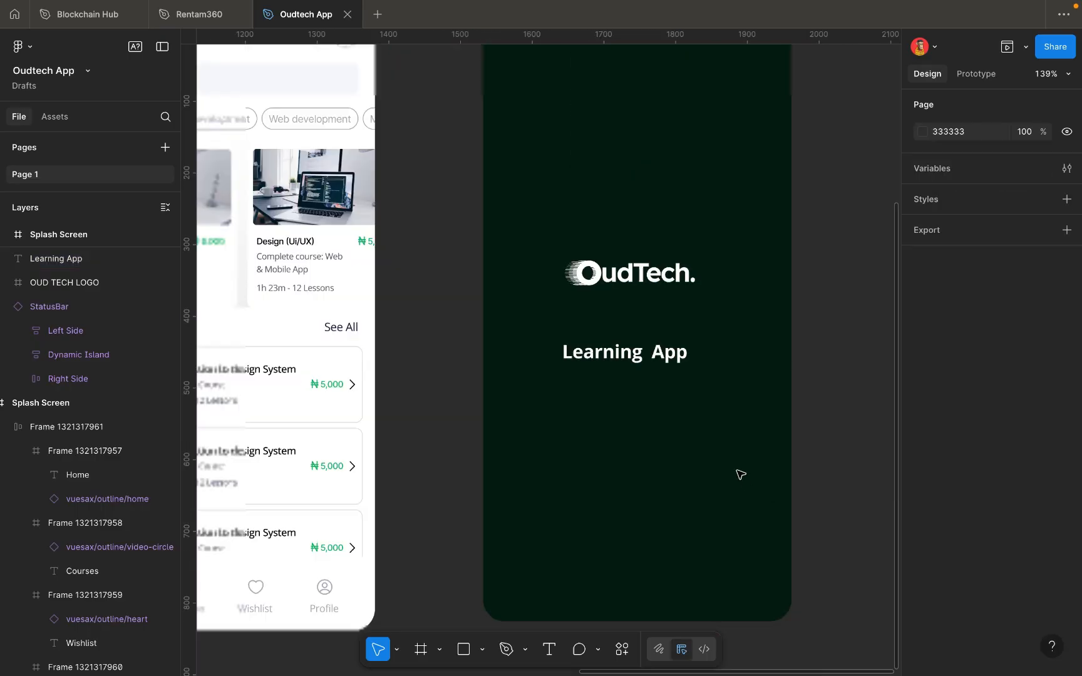
Delete the logo from the new dark green screen and move the "Learning App" text to the middle of the screen.
left_click(699, 355)
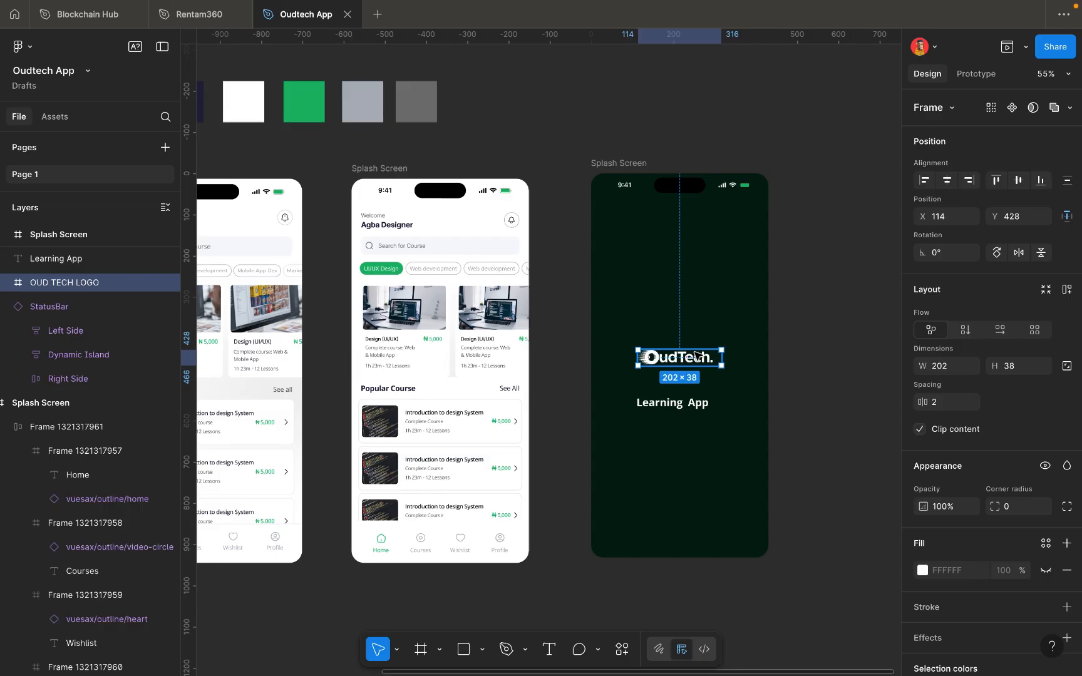
key("Delete")
left_click(681, 407)
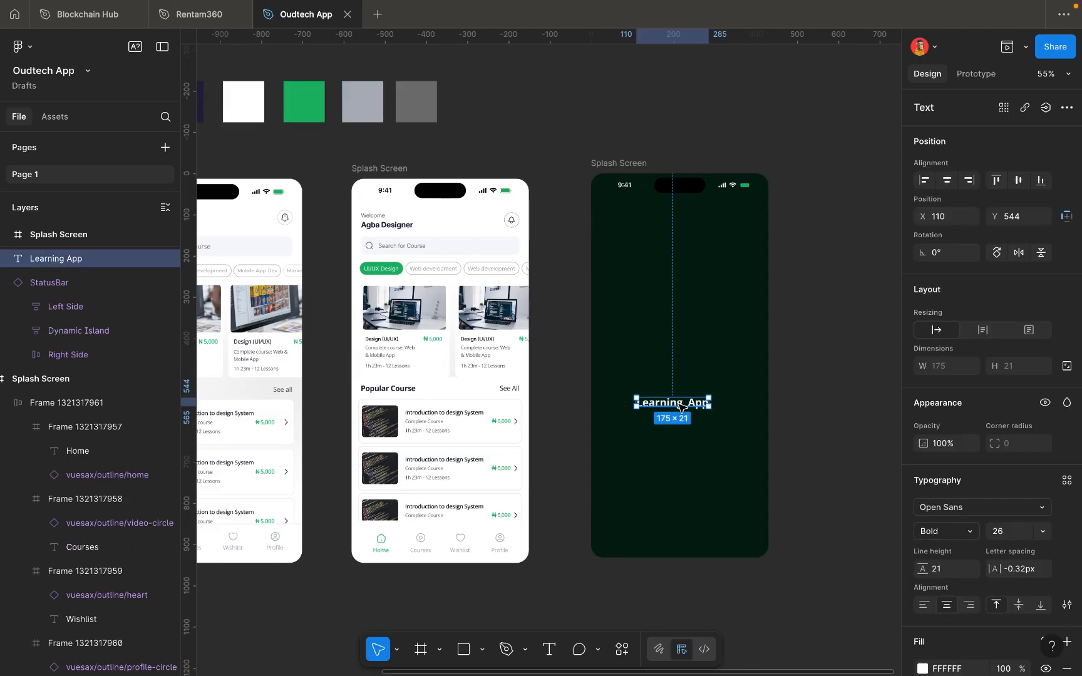
left_click_drag(681, 407, 687, 369)
left_click(738, 458)
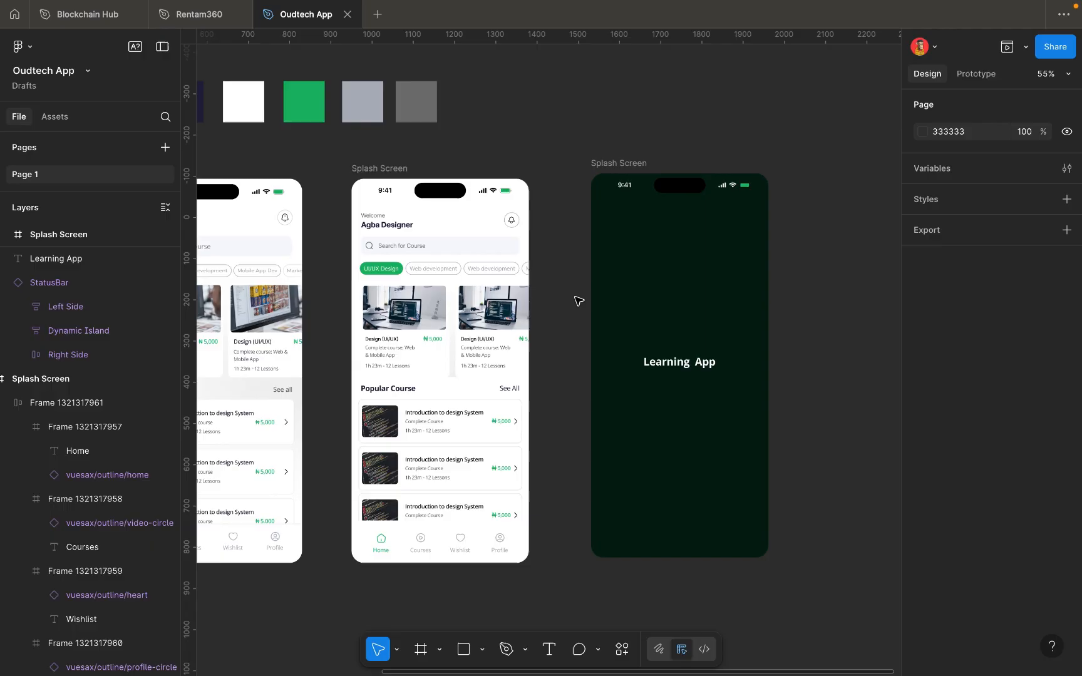
Move the rebuilt white home screen to the other side of the dark green splash screen and line up their tops.
left_click(370, 166)
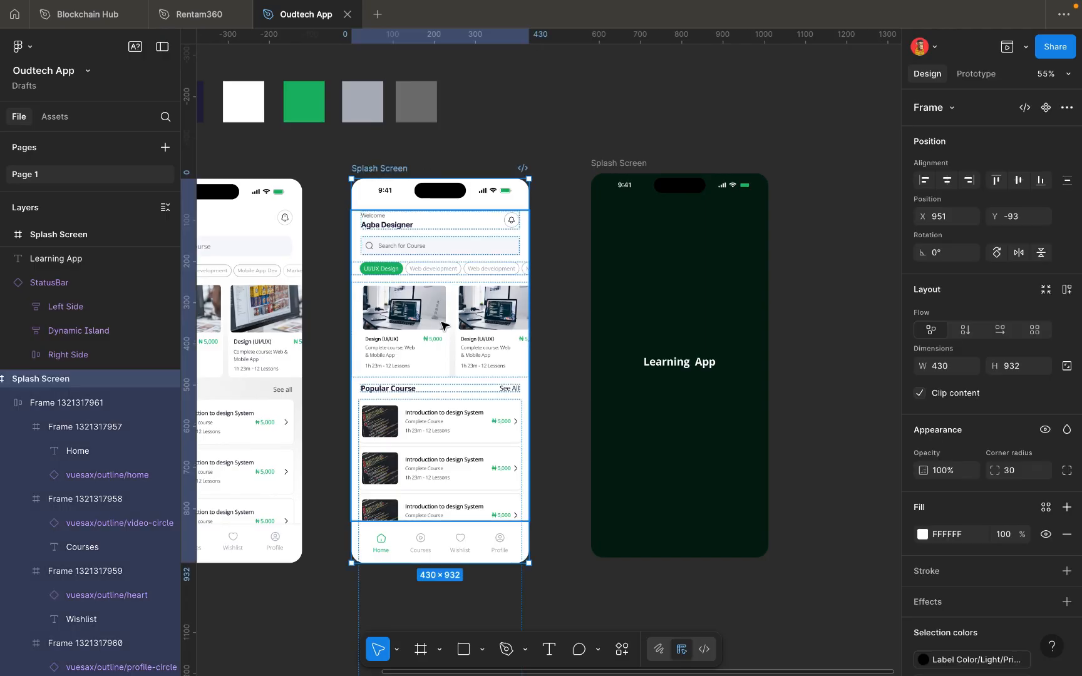
left_click_drag(442, 322, 881, 313)
scroll(807, 316, "right", 5)
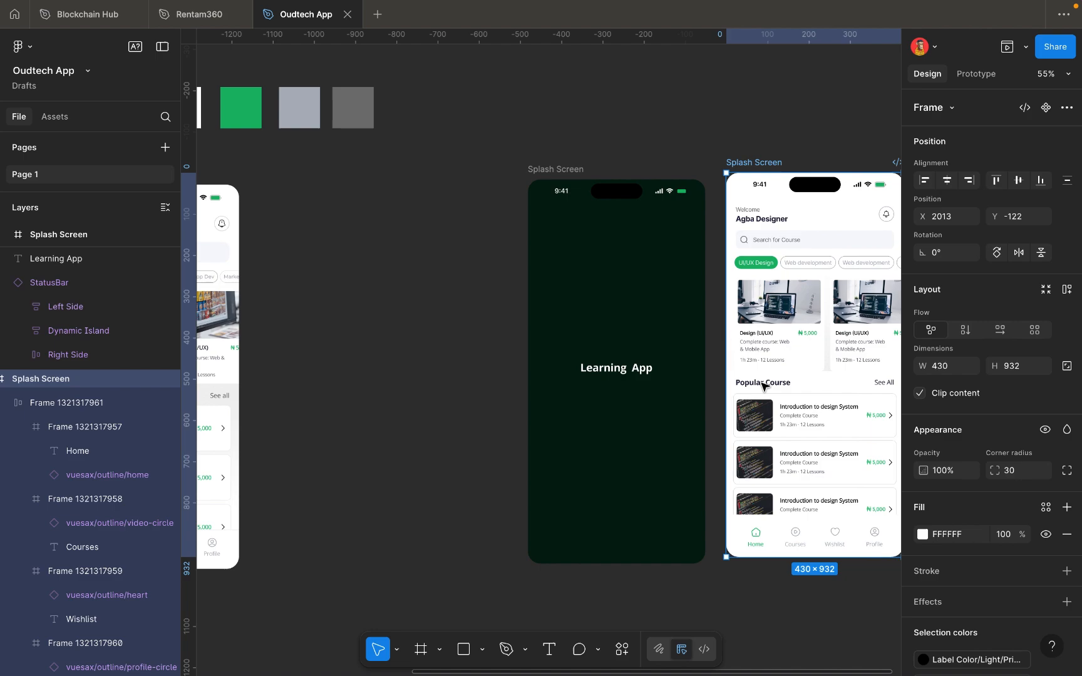
left_click_drag(741, 324, 772, 332)
Link the dark green splash screen to the home screen with a prototype connection, and delete that connection.
left_click(456, 149)
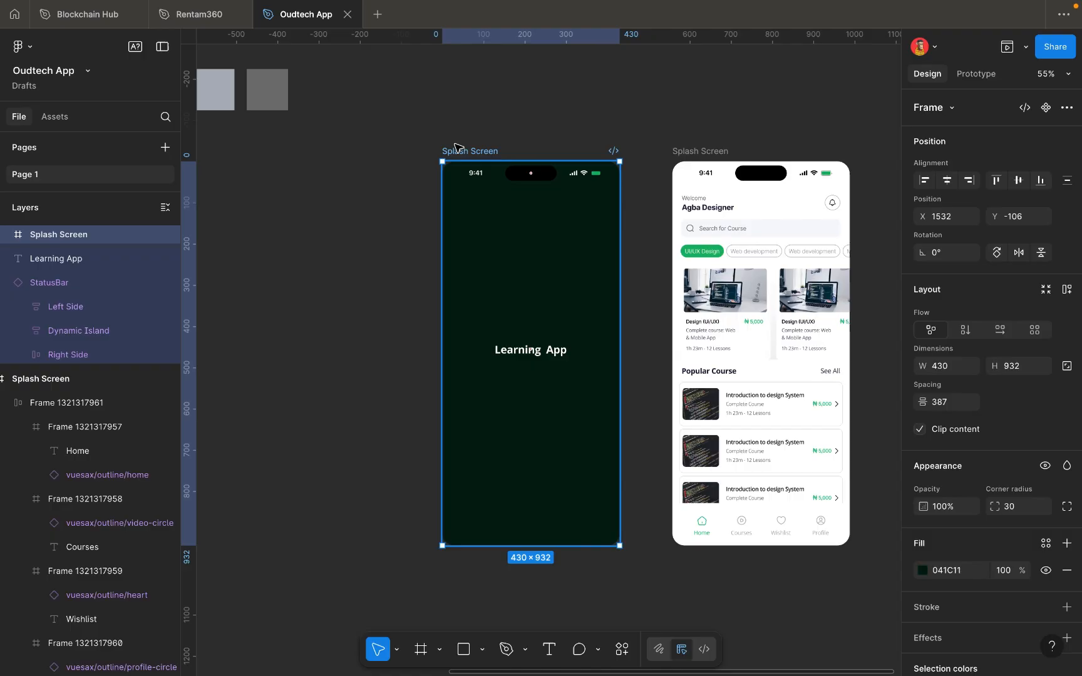
left_click(987, 75)
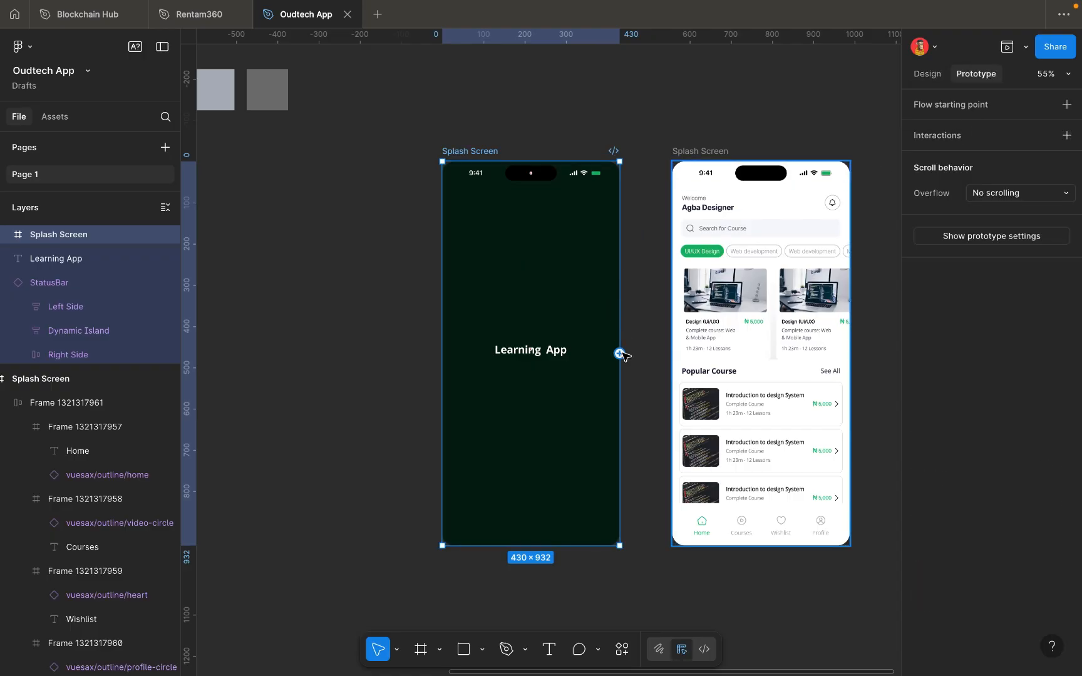
left_click_drag(620, 354, 682, 359)
scroll(626, 346, "up", 3)
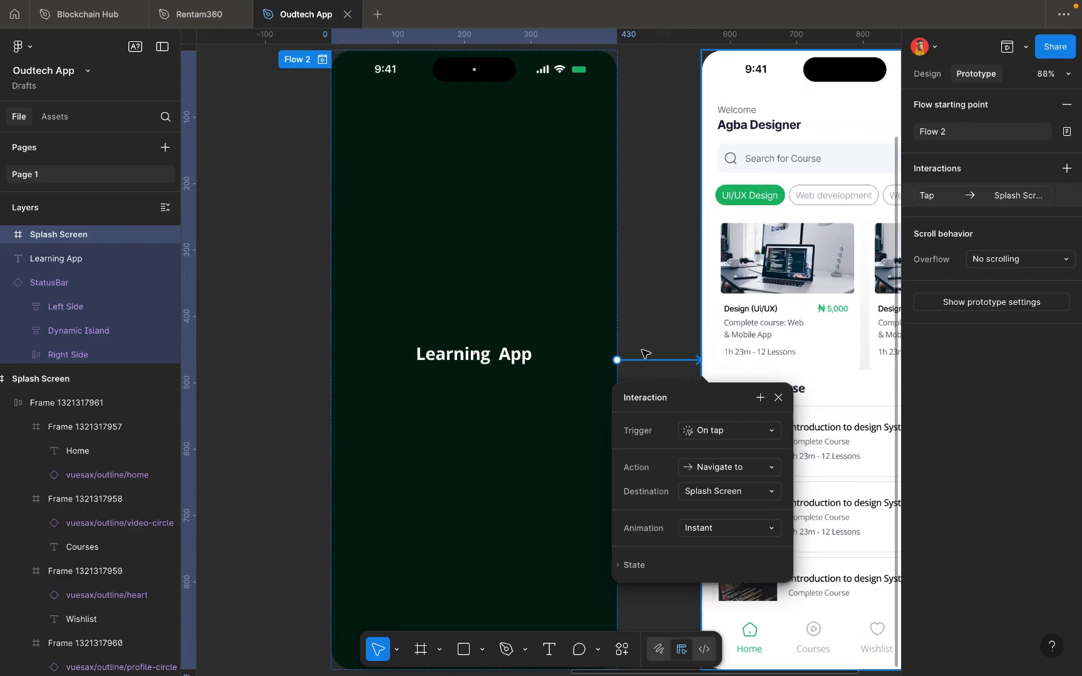
left_click(643, 358)
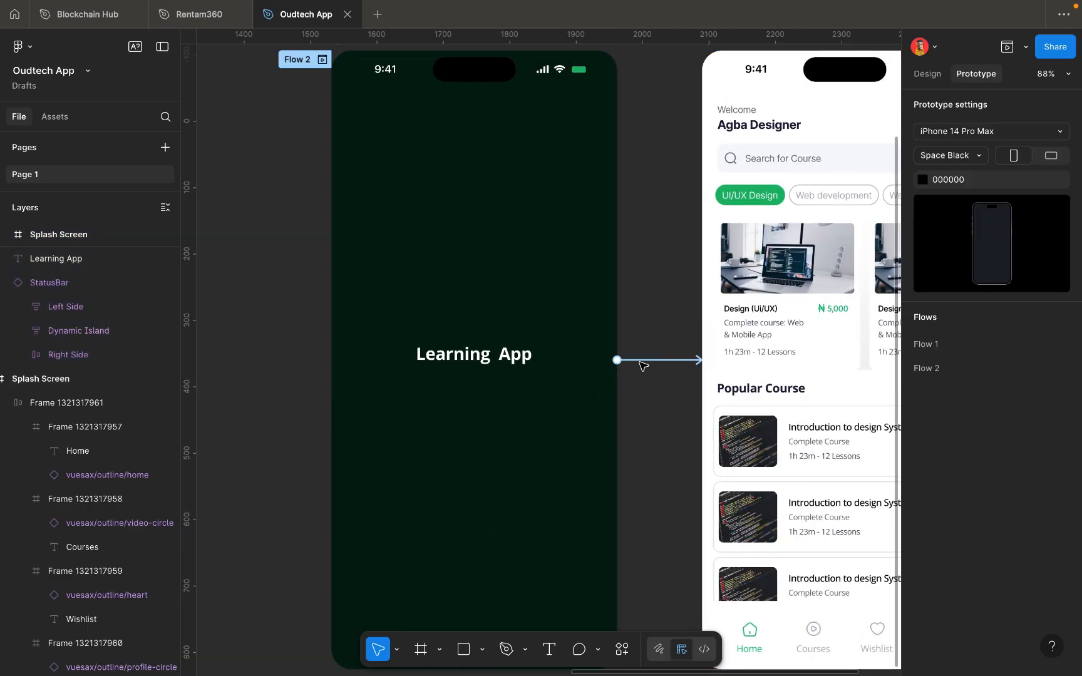
left_click(640, 361)
key("Delete")
Connect the dark green splash screen to the home screen with a Navigate to interaction triggered After delay.
left_click(513, 332)
scroll(517, 335, "down", 5)
left_click(460, 193)
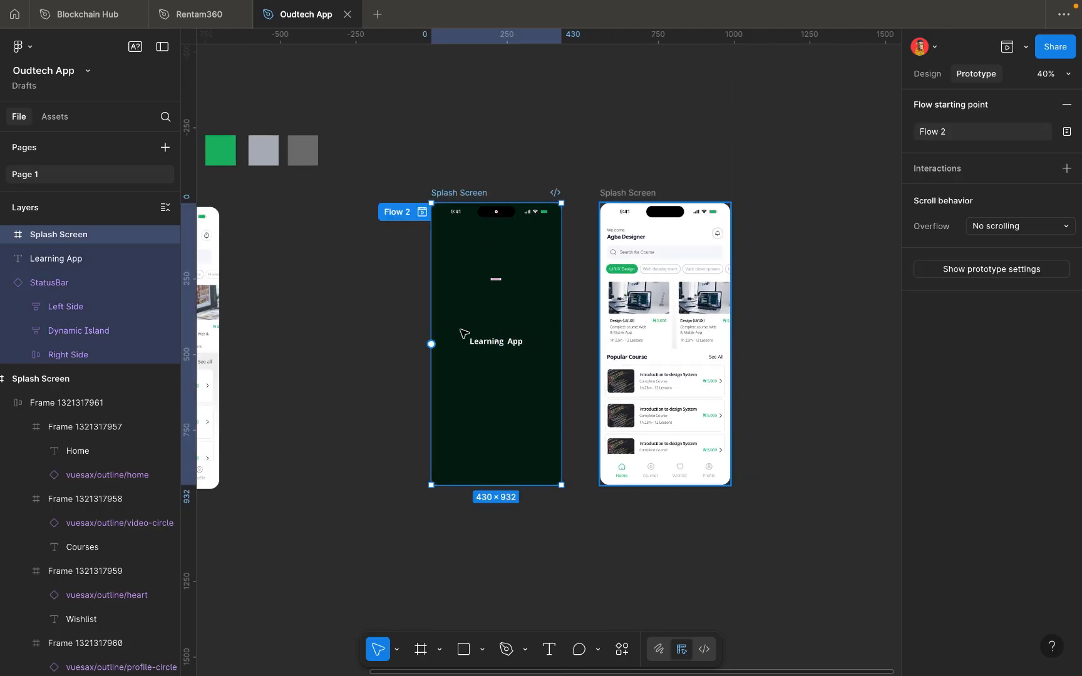
scroll(562, 343, "up", 5)
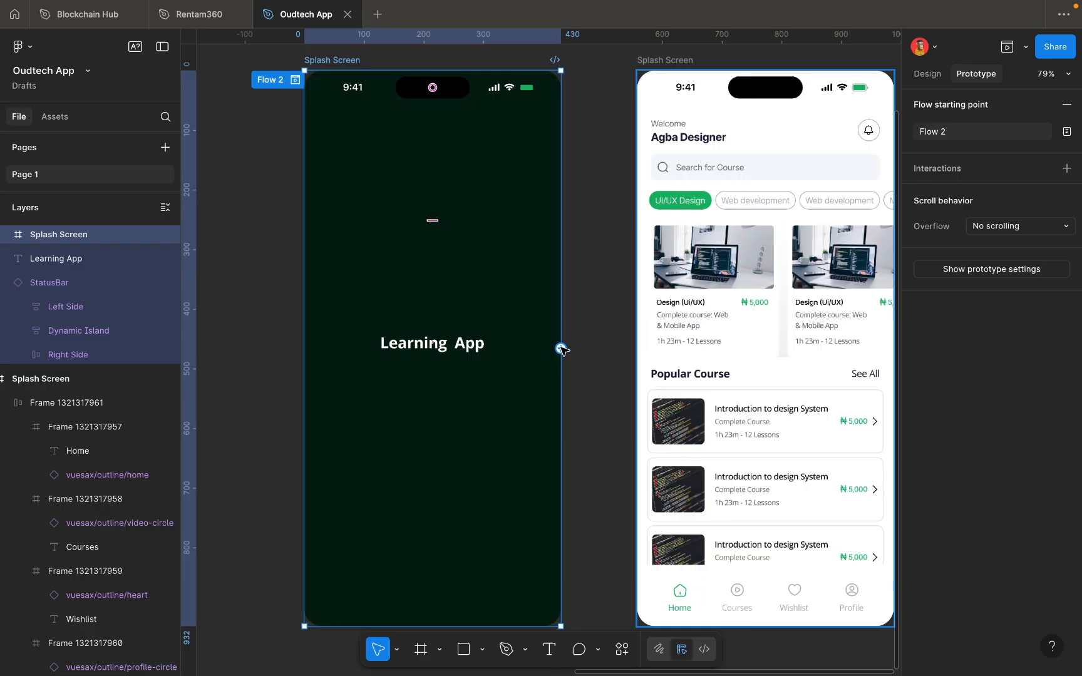
left_click_drag(561, 349, 655, 364)
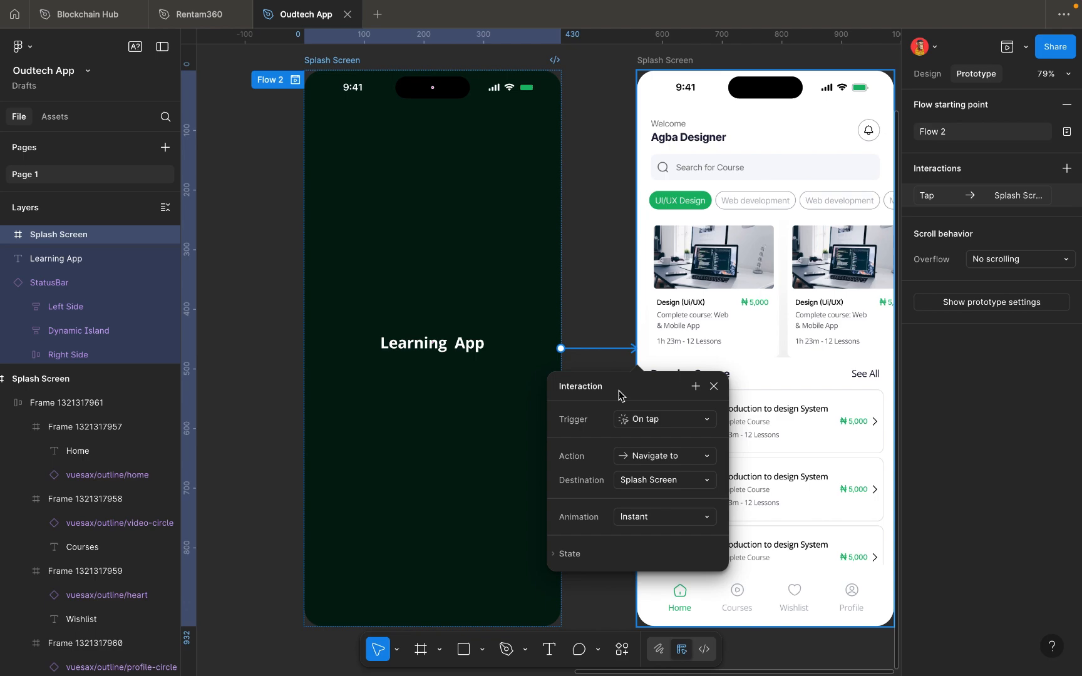
left_click(657, 427)
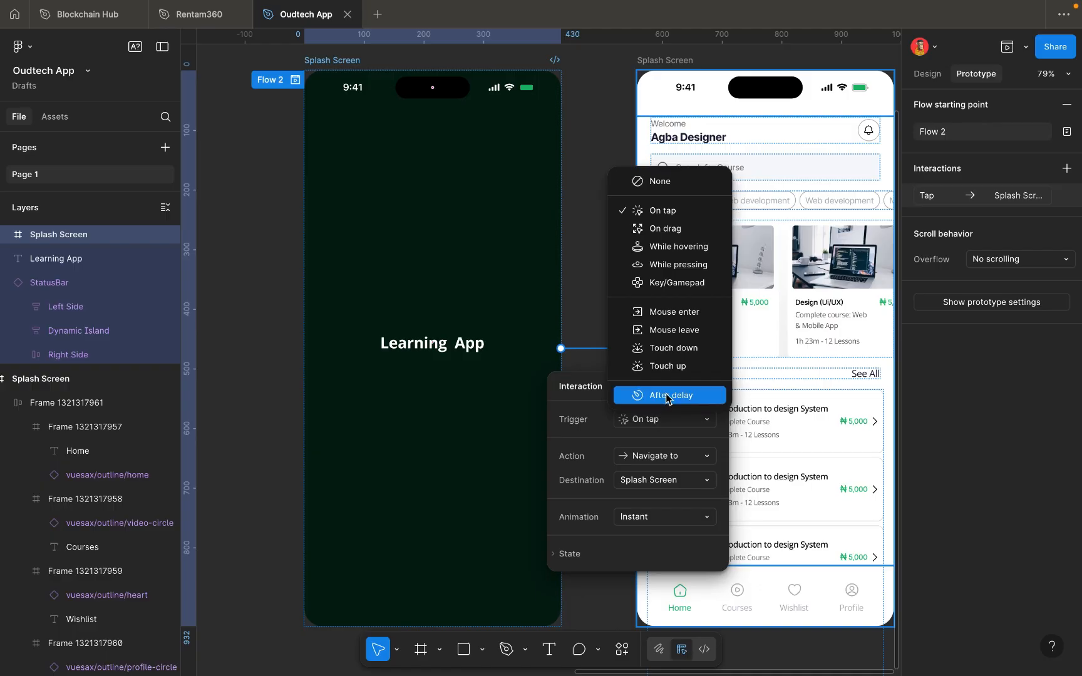
left_click(666, 396)
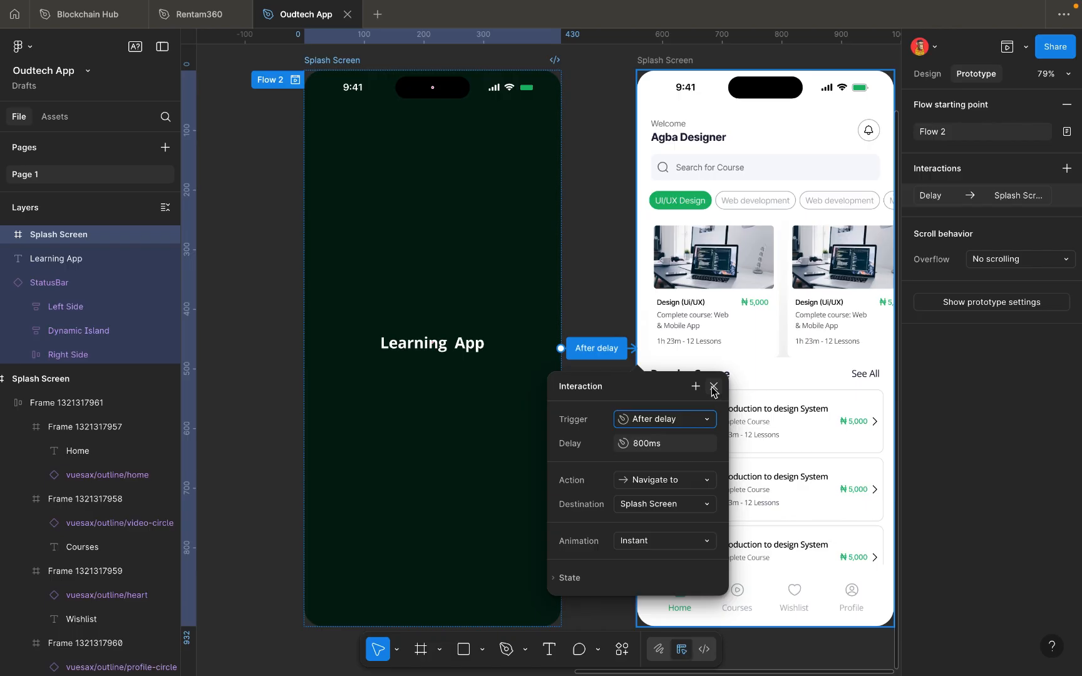
Set the delay of the splash screen's interaction to 4000 ms and close the interaction settings.
scroll(624, 463, "up", 1)
scroll(624, 464, "down", 1)
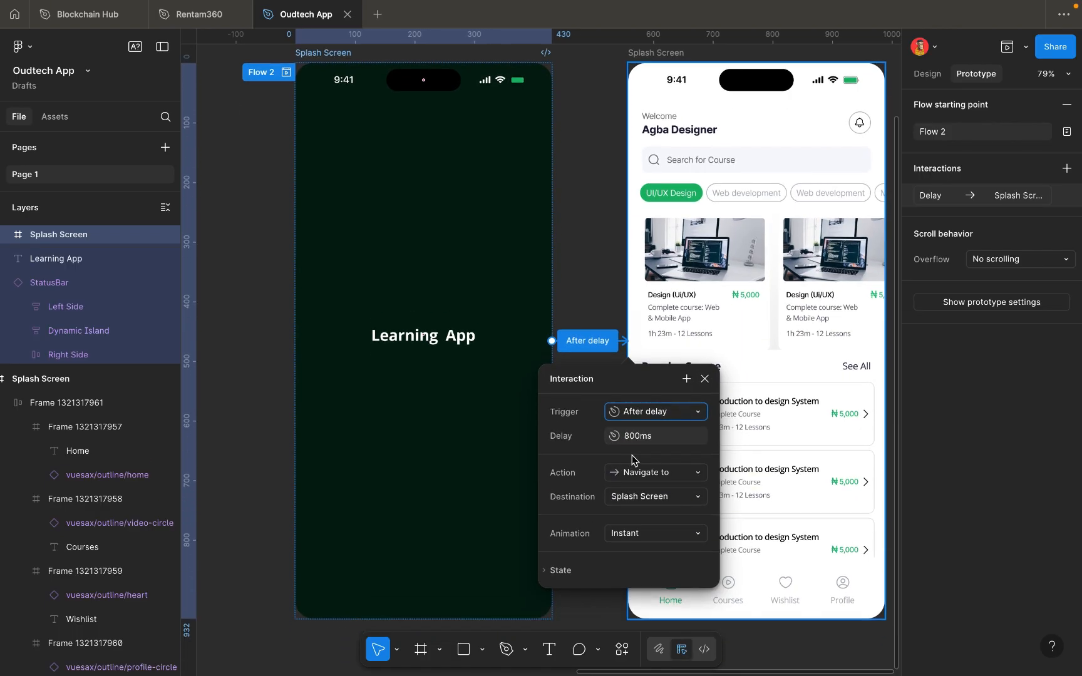
left_click(651, 442)
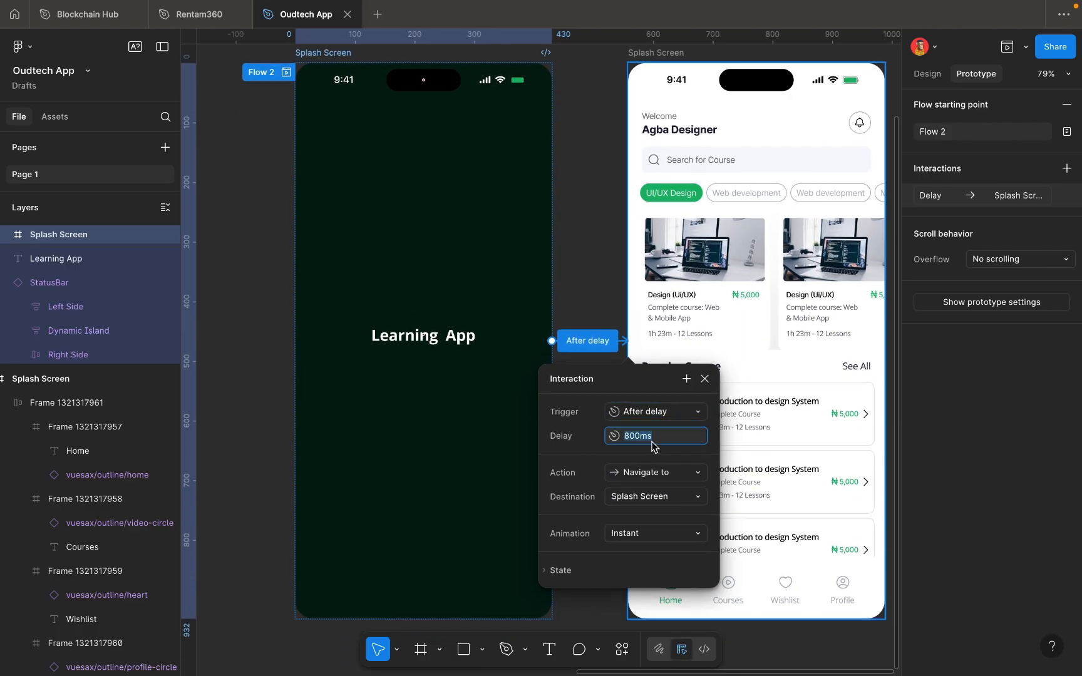
key("BackSpace")
left_click(714, 426)
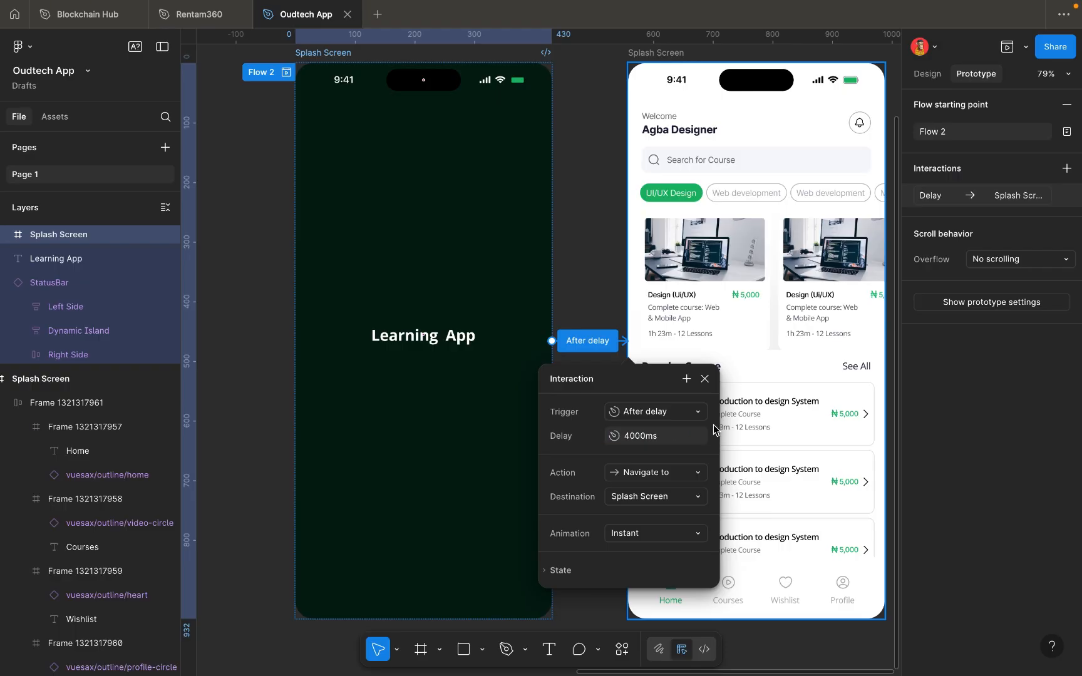
left_click(669, 437)
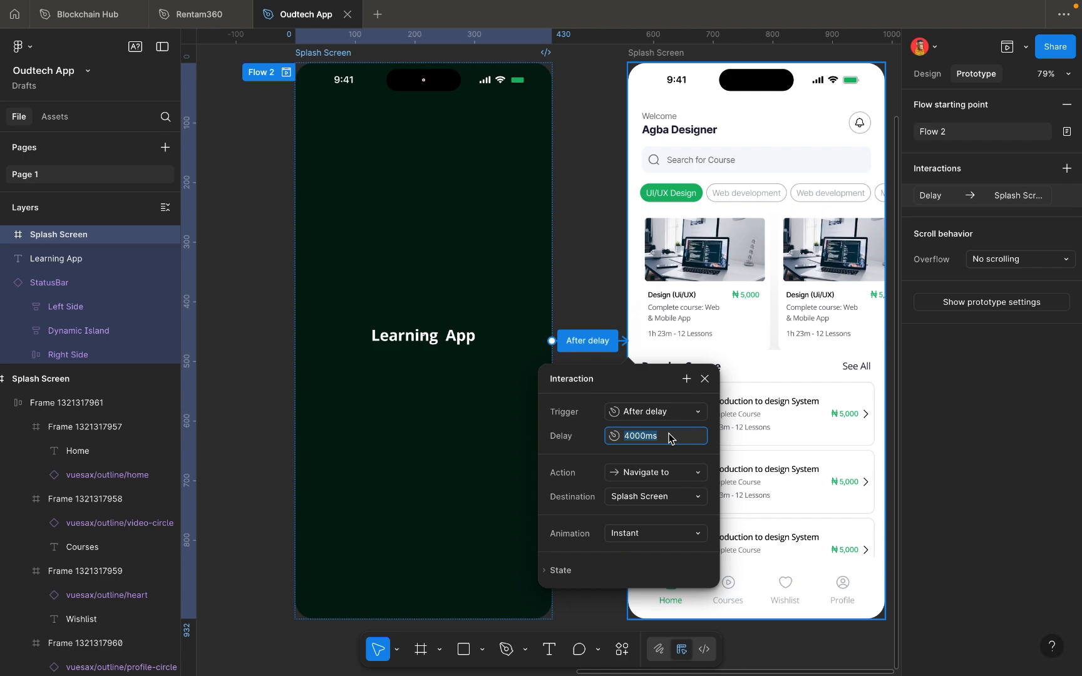
scroll(514, 283, "up", 2)
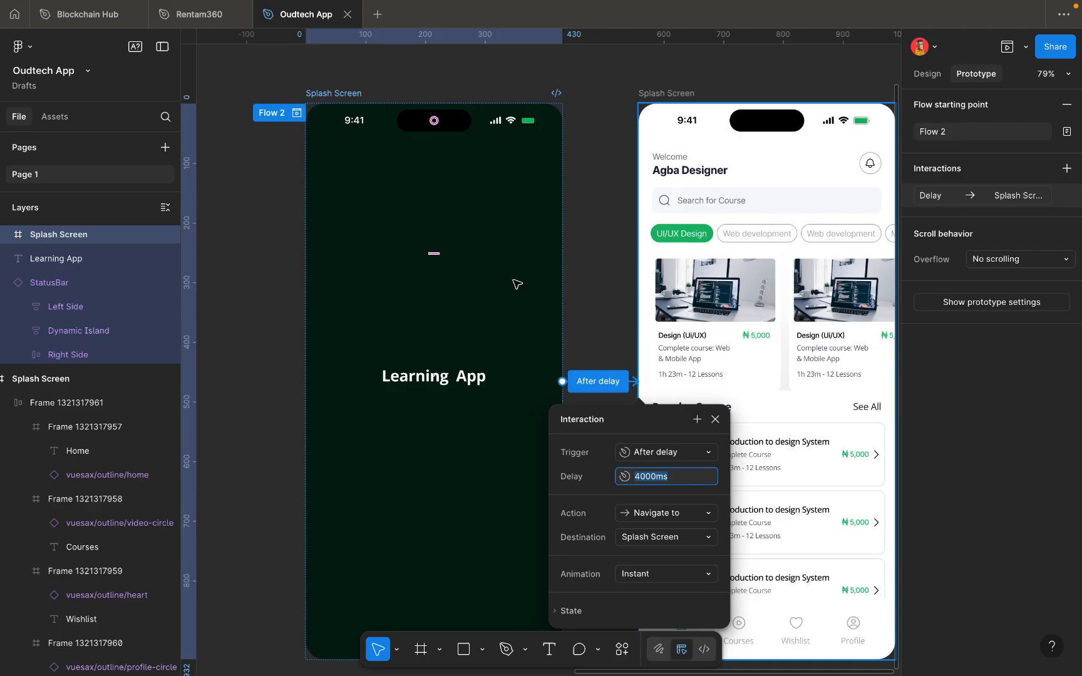
left_click(587, 323)
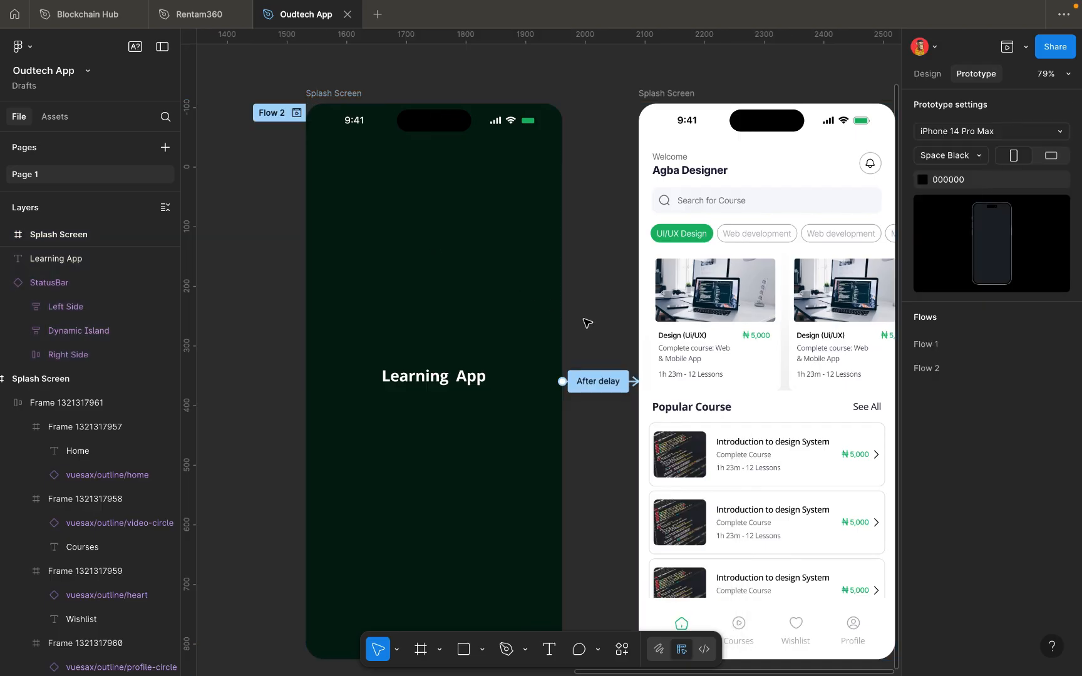
Preview Flow 2 from the splash screen and test the vertical scrolling of the home screen.
left_click(296, 114)
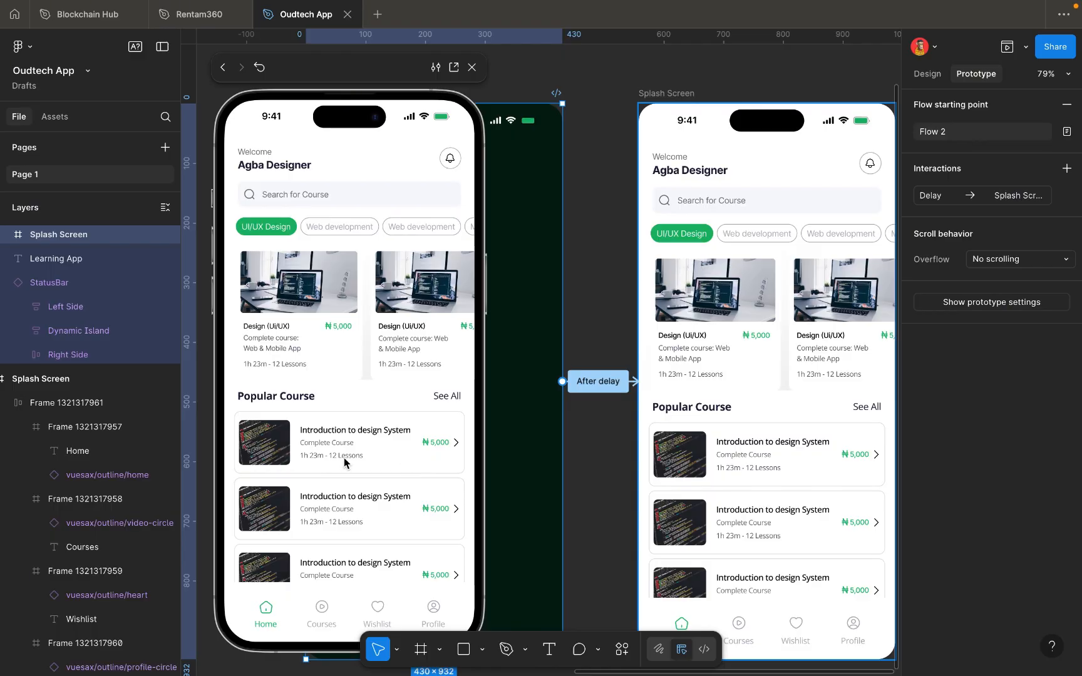
scroll(354, 432, "down", 5)
scroll(354, 431, "up", 5)
scroll(352, 429, "down", 5)
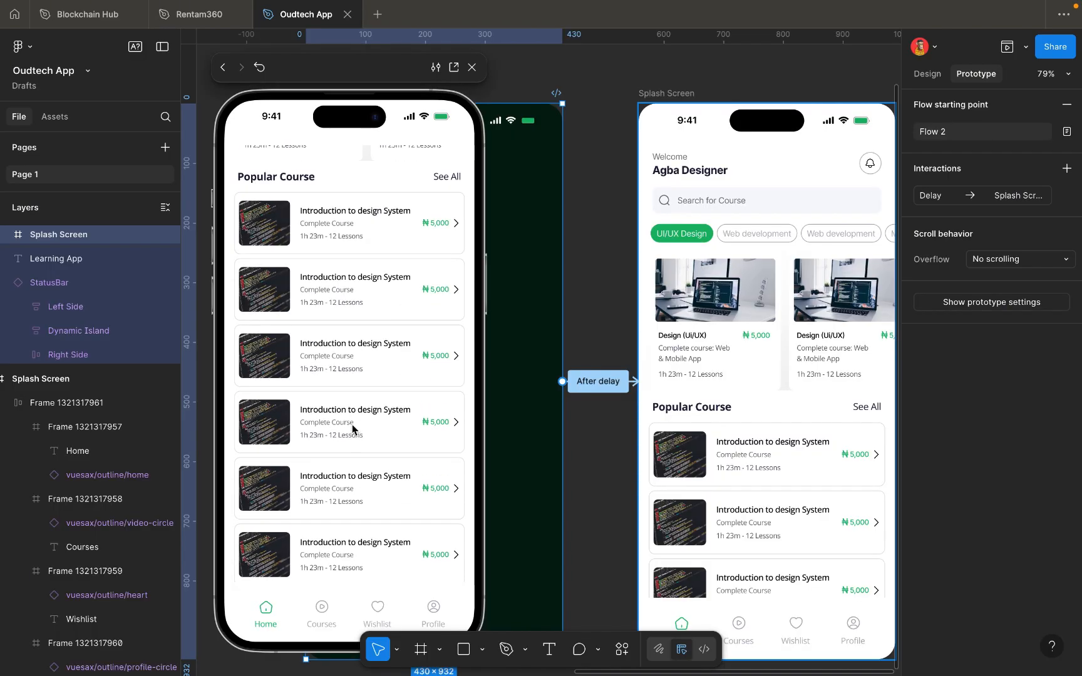
scroll(352, 430, "up", 5)
scroll(352, 430, "down", 5)
scroll(352, 429, "up", 5)
Replay the Flow 2 preview and test the horizontal scrolling of the course cards and the home screen's vertical scrolling.
scroll(682, 242, "left", 5)
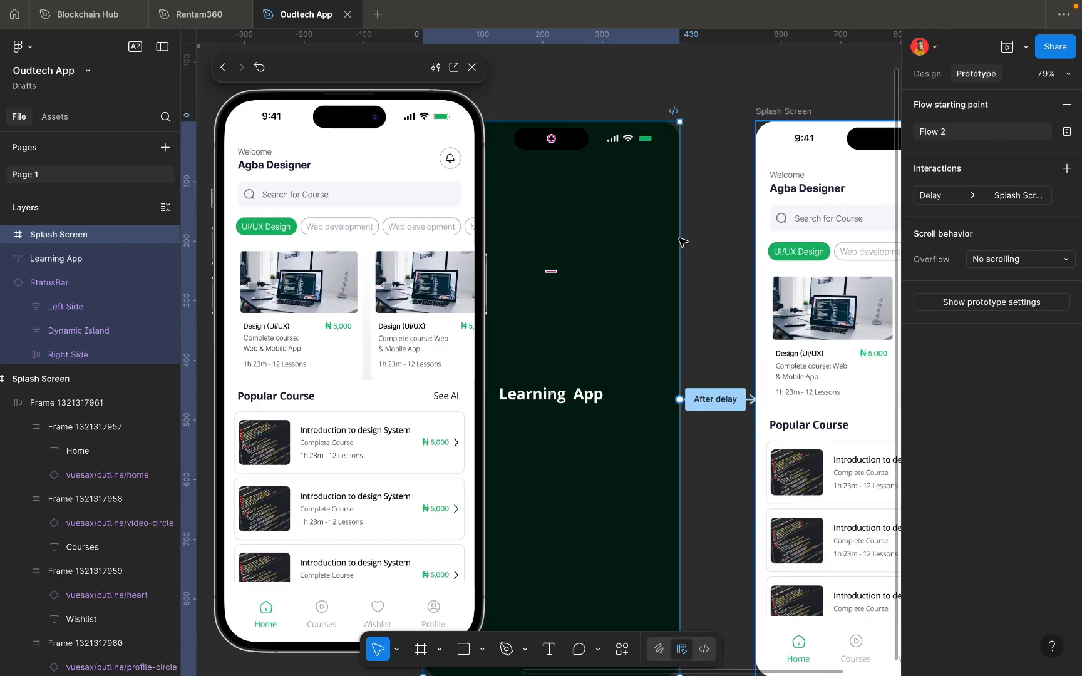
scroll(683, 243, "left", 5)
scroll(640, 203, "up", 2)
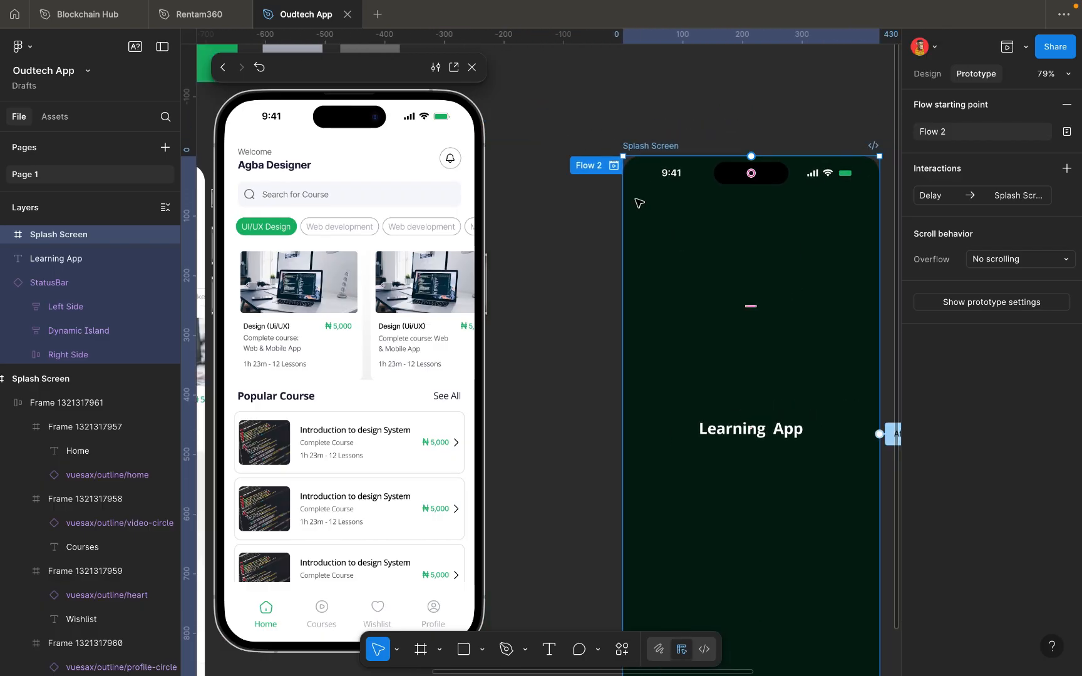
left_click(614, 165)
scroll(574, 316, "down", 4)
scroll(574, 316, "right", 2)
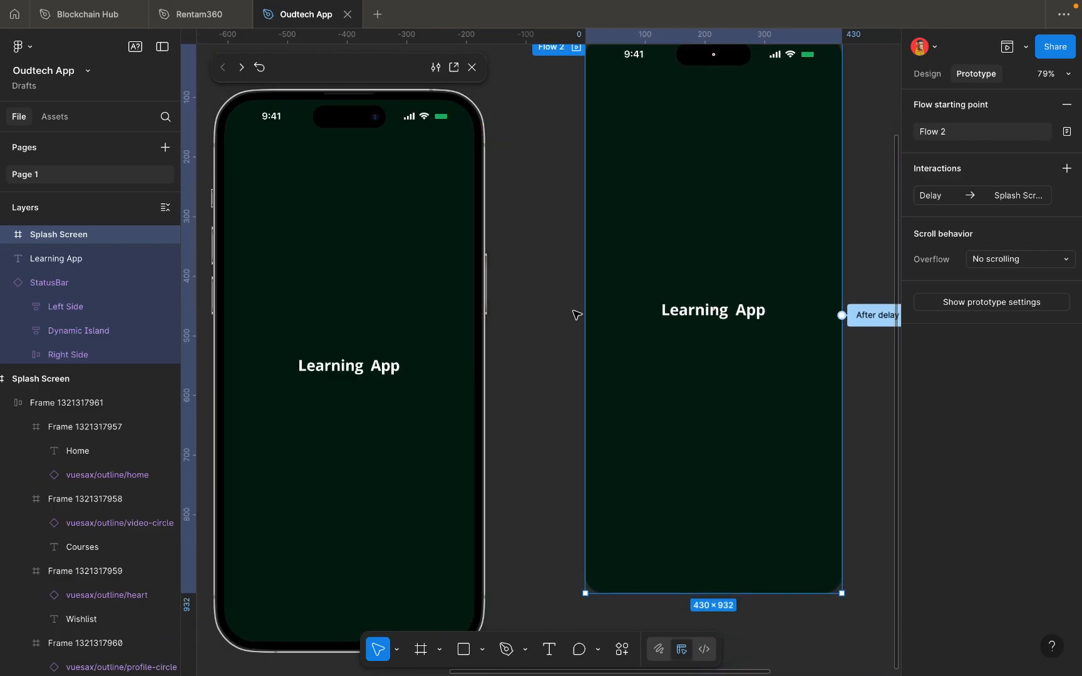
scroll(571, 316, "up", 1)
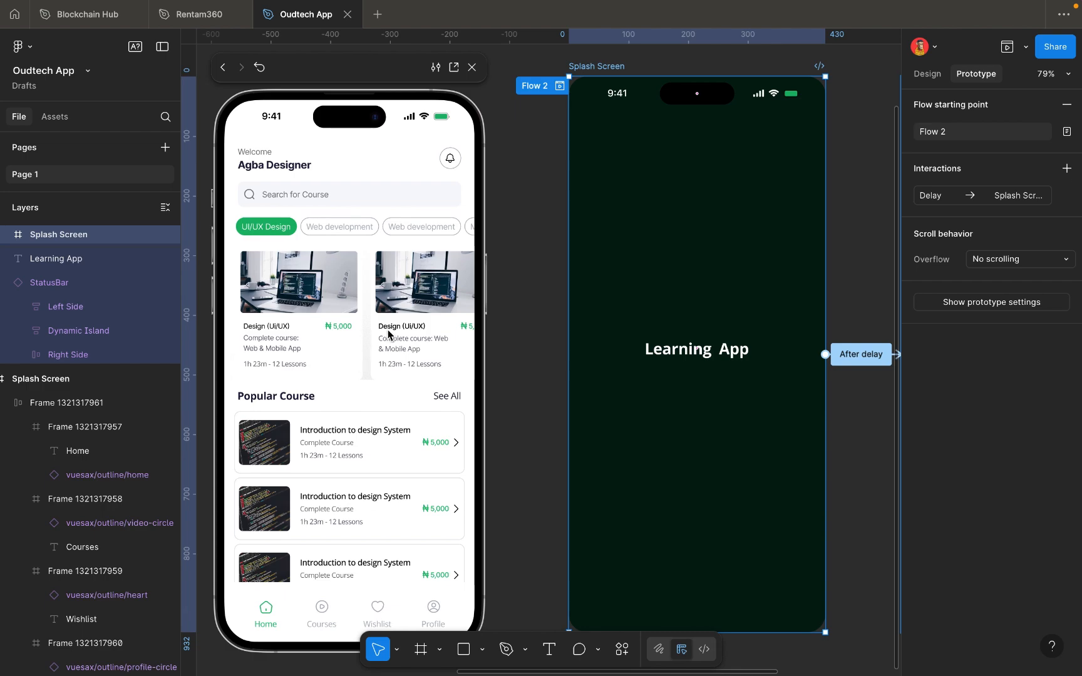
scroll(388, 335, "right", 3)
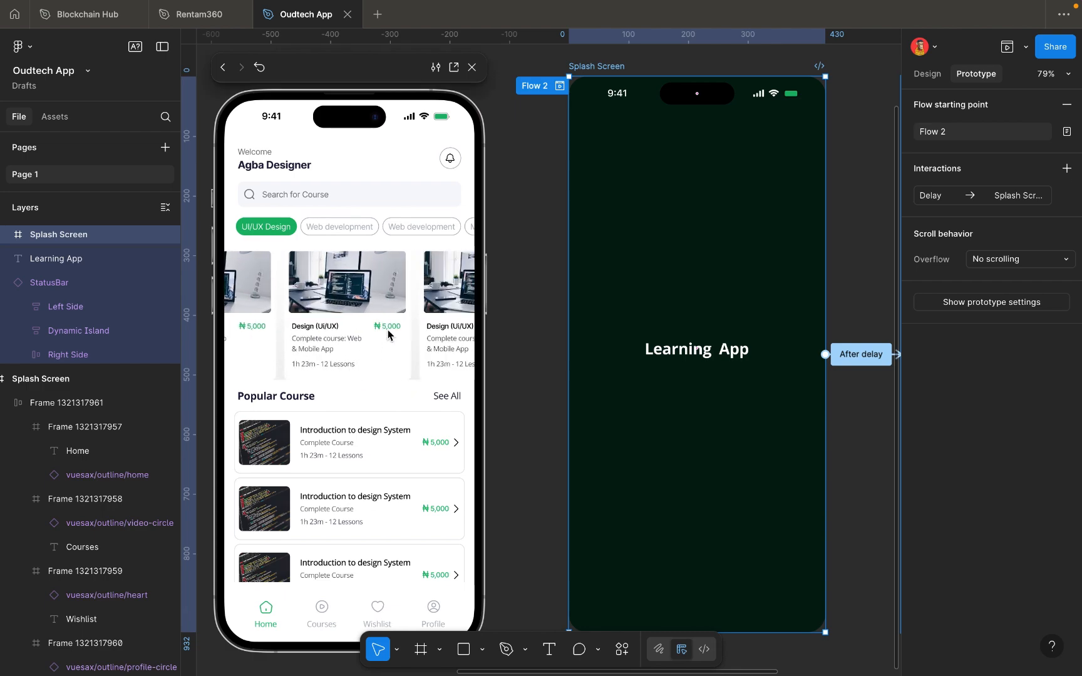
scroll(400, 499, "down", 5)
scroll(401, 500, "up", 4)
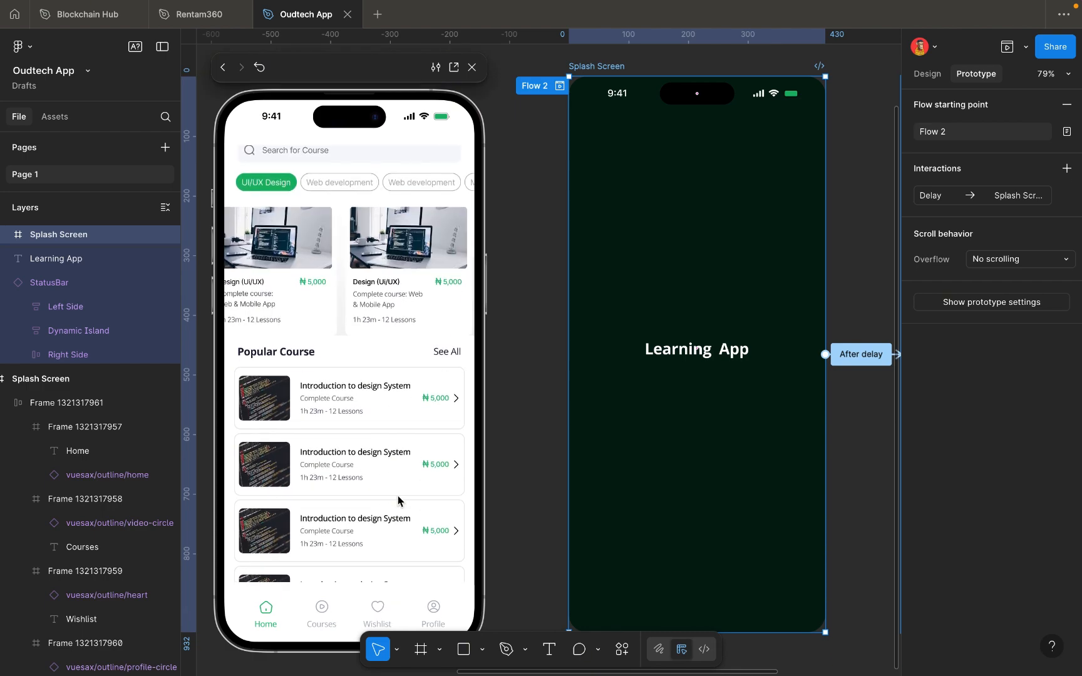
scroll(398, 500, "down", 2)
scroll(398, 500, "up", 3)
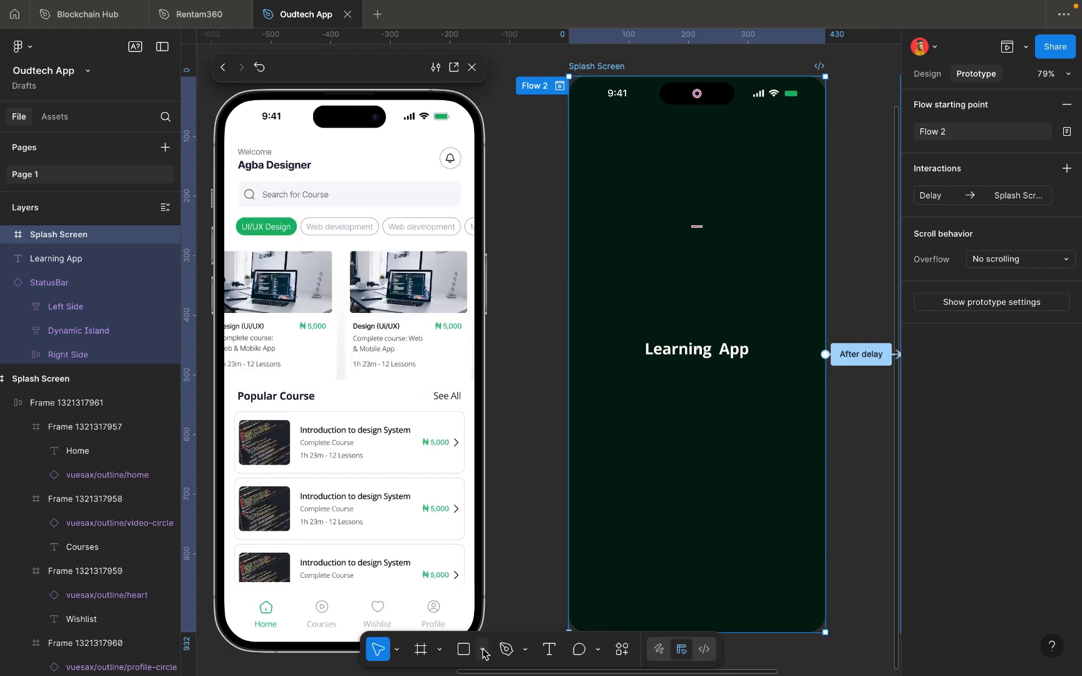